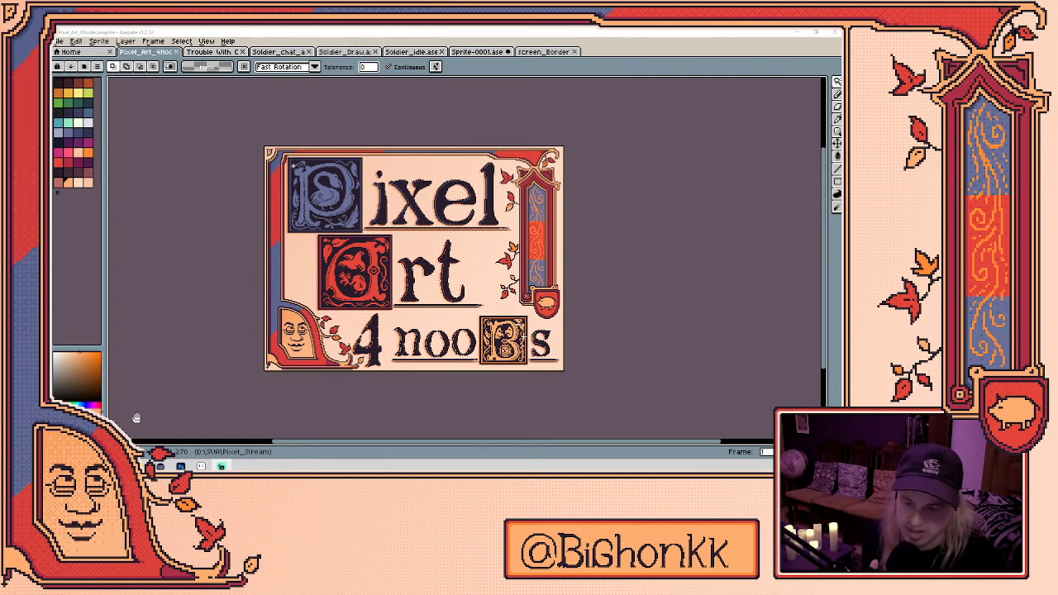
- In Stream Deck, set VAPOR WAVE to 6% and Wizardhole Extra to 11%, then hide the window
{"action": "left_click", "coordinate": [221, 467]}
{"action": "left_click", "coordinate": [542, 214]}
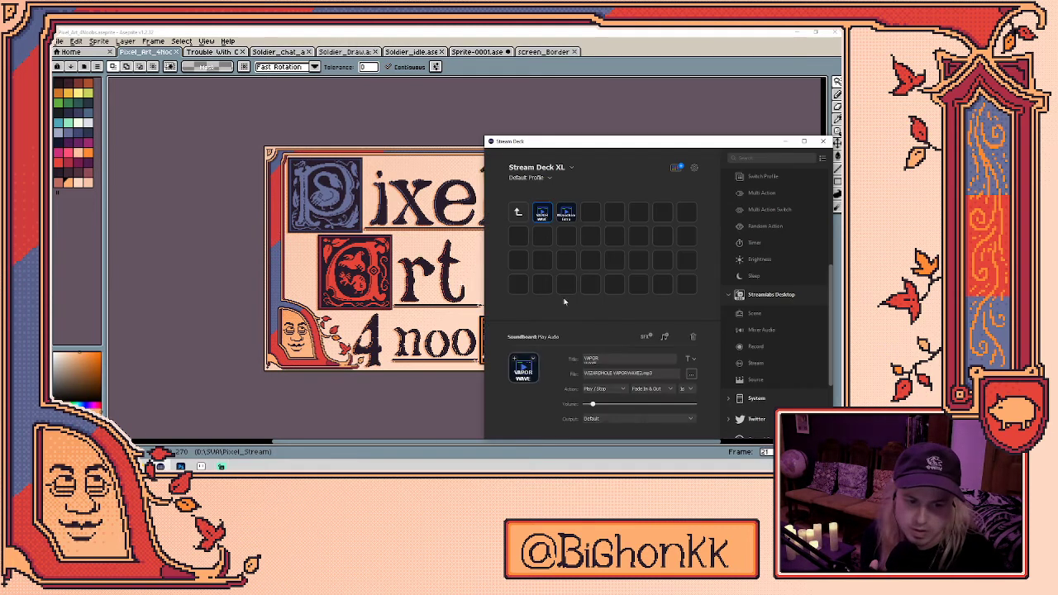
{"action": "left_click_drag", "start_coordinate": [596, 406], "coordinate": [595, 405]}
{"action": "left_click", "coordinate": [567, 215]}
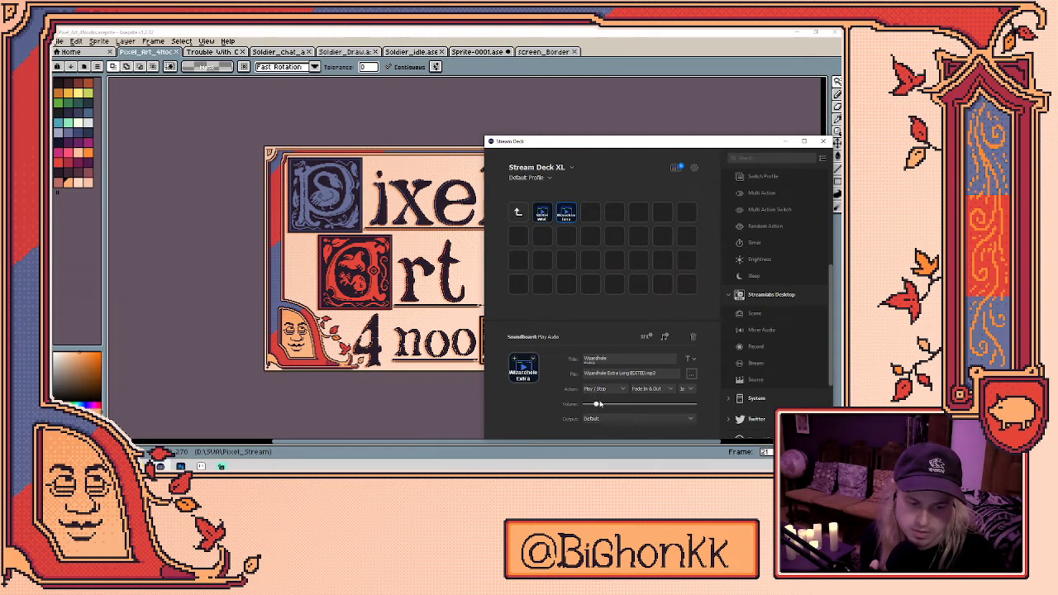
{"action": "left_click", "coordinate": [786, 145]}
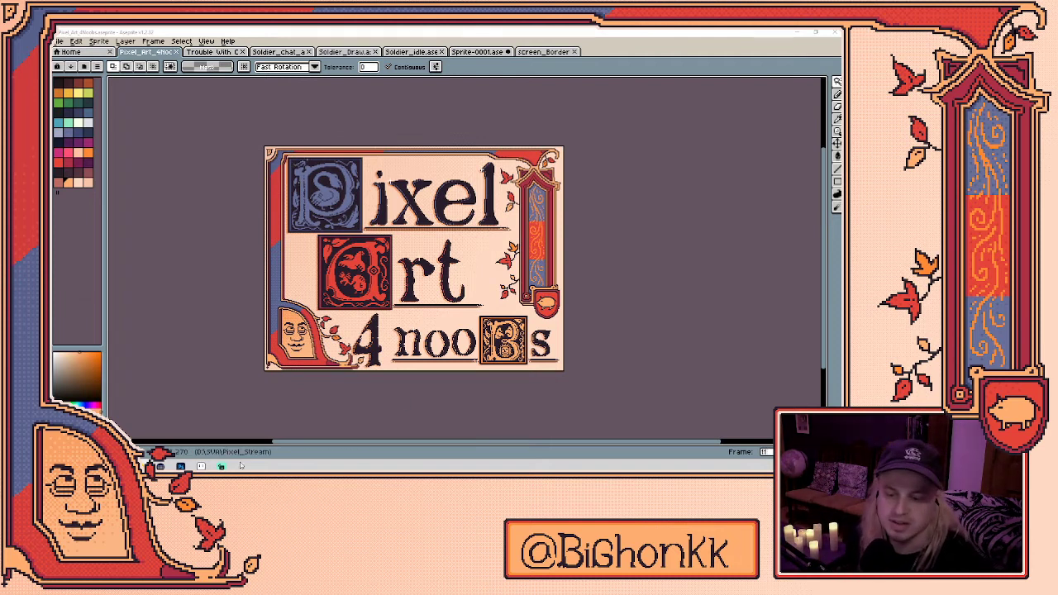
{"action": "mouse_move", "coordinate": [180, 466]}
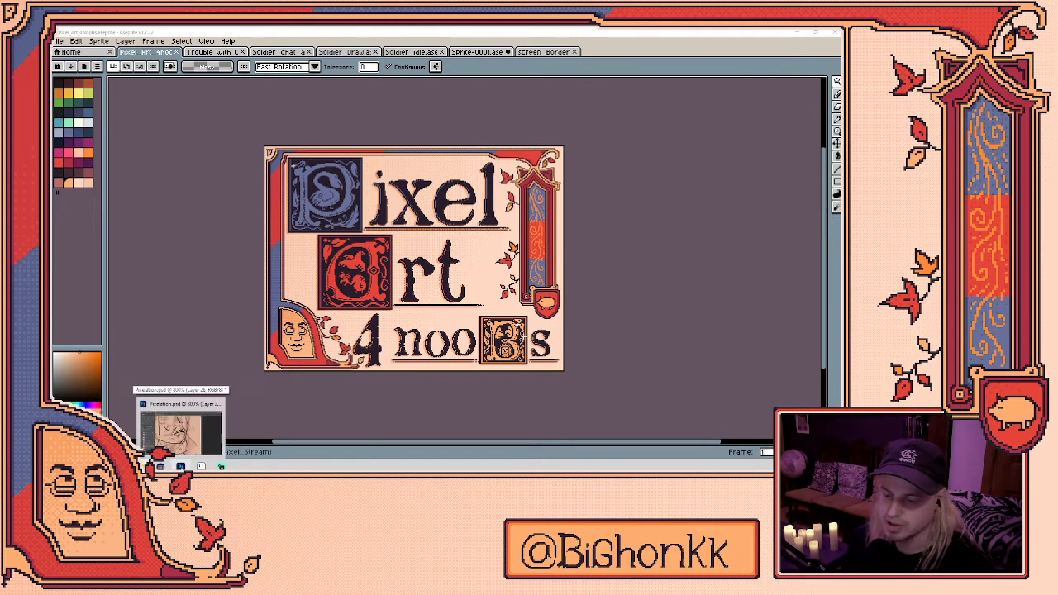
{"action": "left_click", "coordinate": [178, 430]}
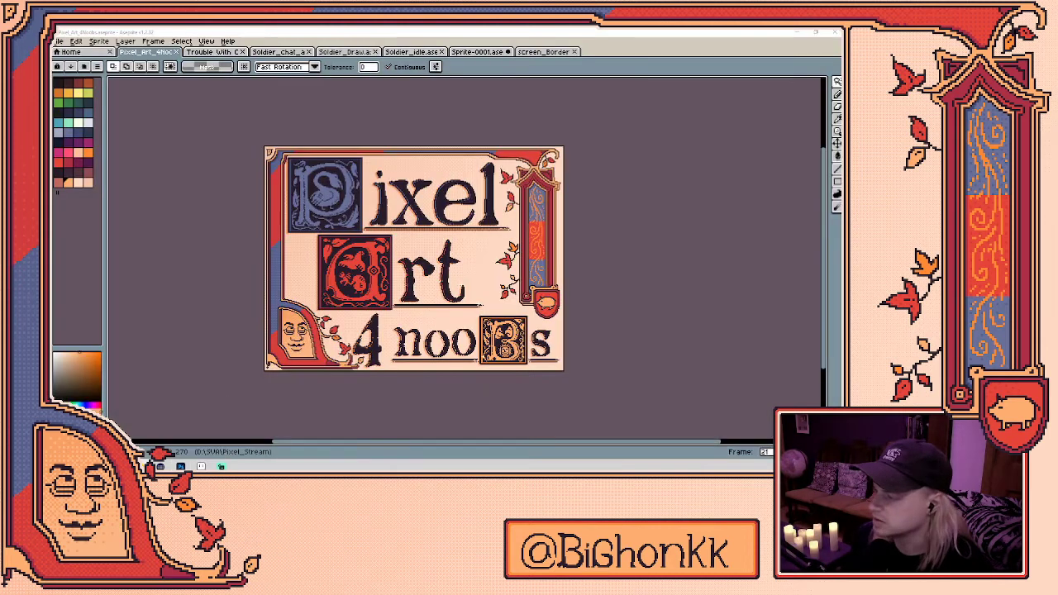
- In Pixelation.psd, trace the right side of the old man's head in one-pixel black lines
{"action": "left_click", "coordinate": [180, 466]}
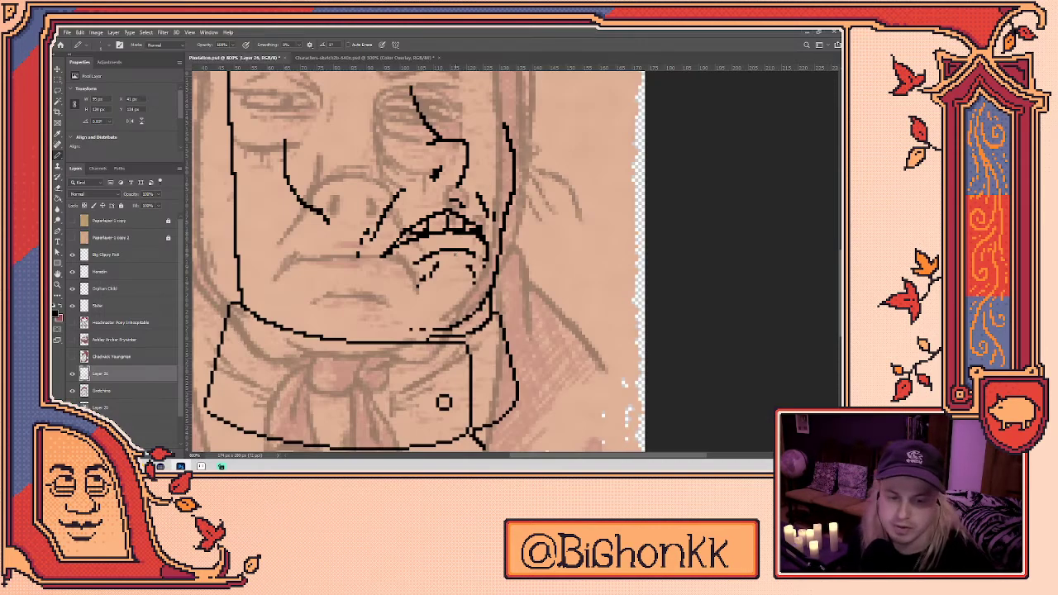
{"action": "scroll", "coordinate": [444, 403], "scroll_direction": "up", "scroll_amount": 5}
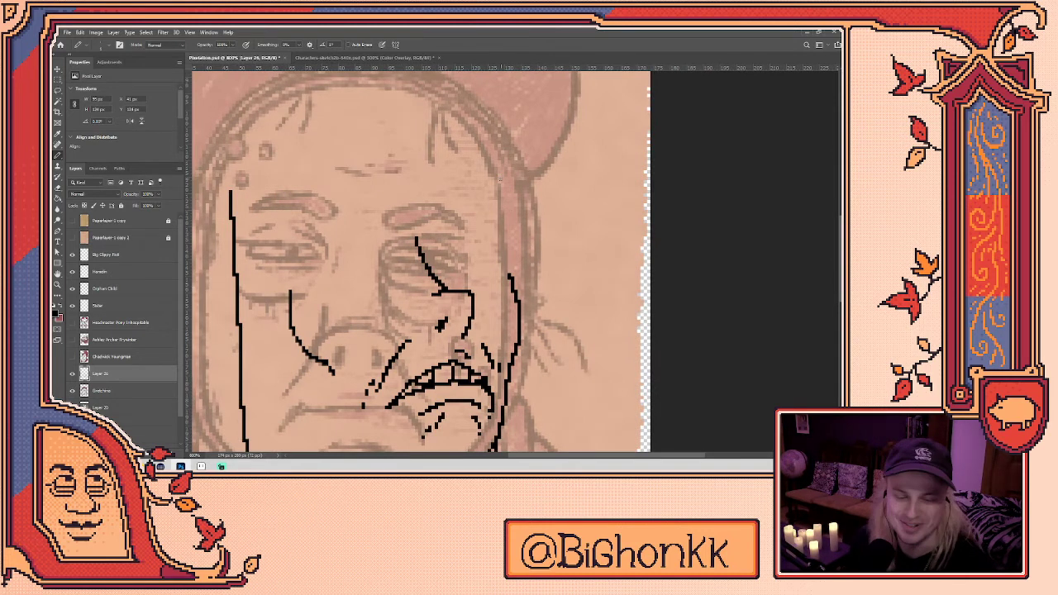
{"action": "left_click_drag", "start_coordinate": [499, 178], "coordinate": [508, 233]}
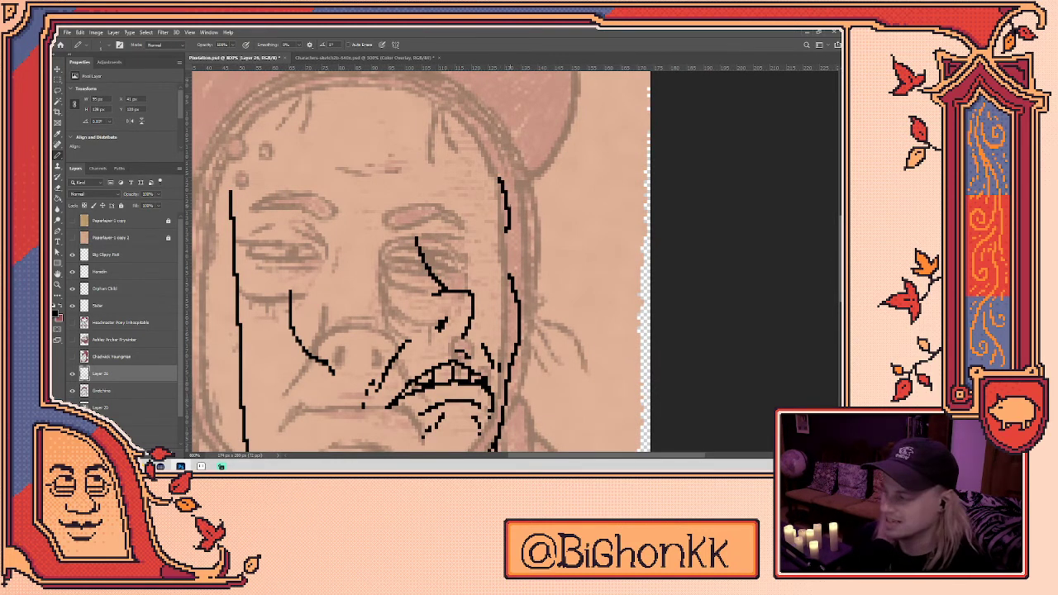
{"action": "key", "text": "e"}
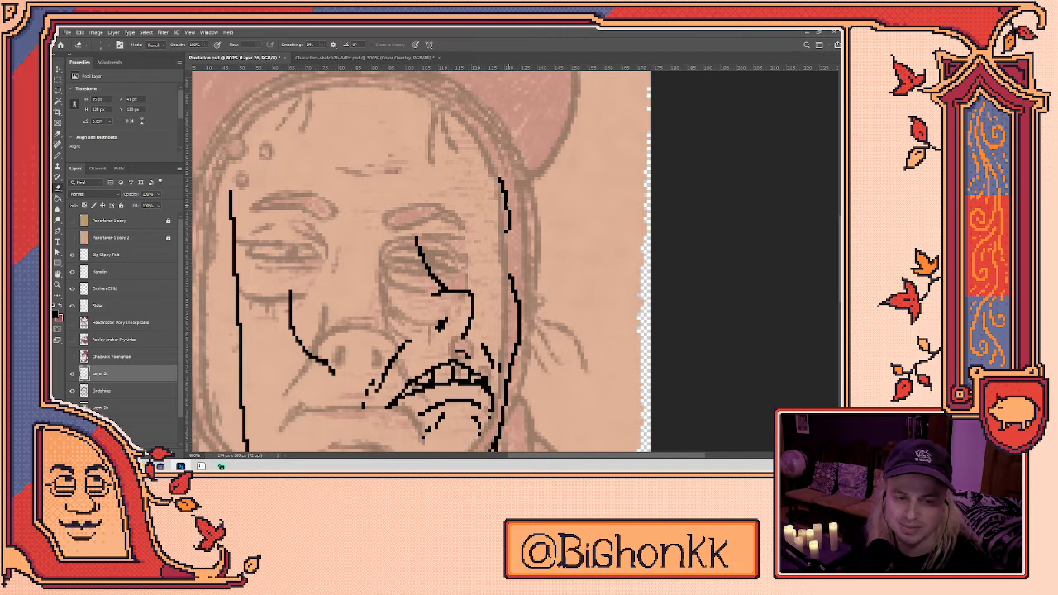
{"action": "key", "text": "b"}
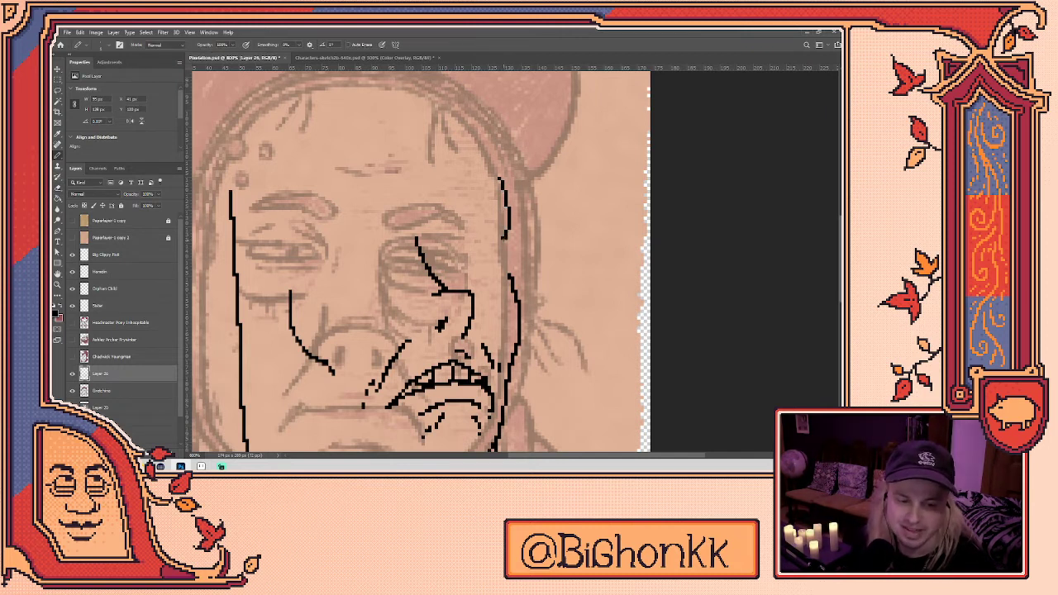
{"action": "left_click_drag", "start_coordinate": [503, 239], "coordinate": [505, 278]}
{"action": "key", "text": "e"}
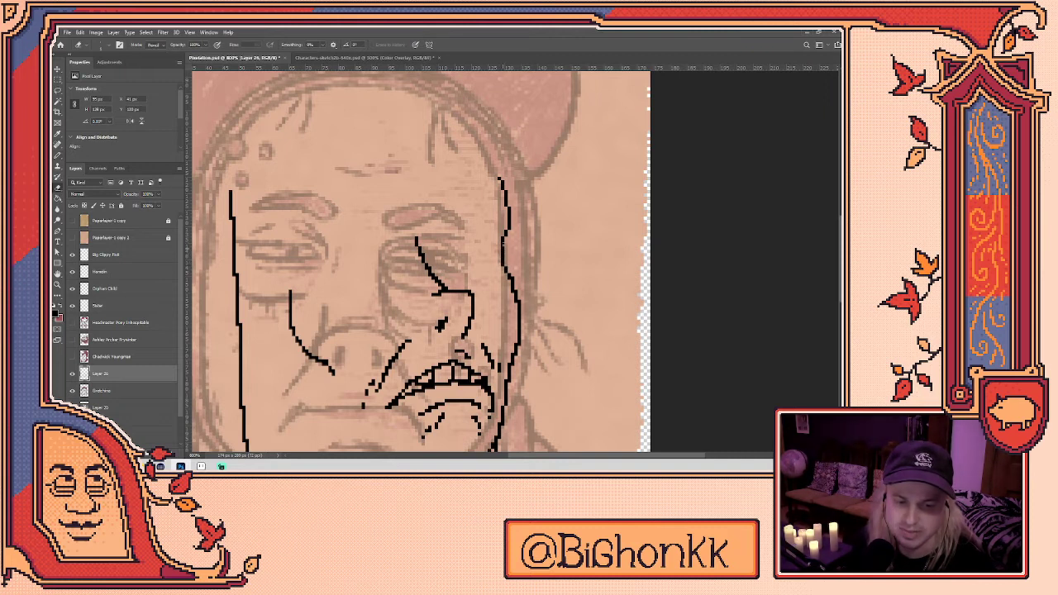
{"action": "key", "text": "b"}
- Outline the top of the head and erase a stray bit of the right outline
{"action": "mouse_move", "coordinate": [495, 172]}
{"action": "left_mouse_down"}
{"action": "mouse_move", "coordinate": [522, 228]}
{"action": "mouse_move", "coordinate": [476, 168]}
{"action": "mouse_move", "coordinate": [397, 145]}
{"action": "left_mouse_up"}
{"action": "key", "text": "e"}
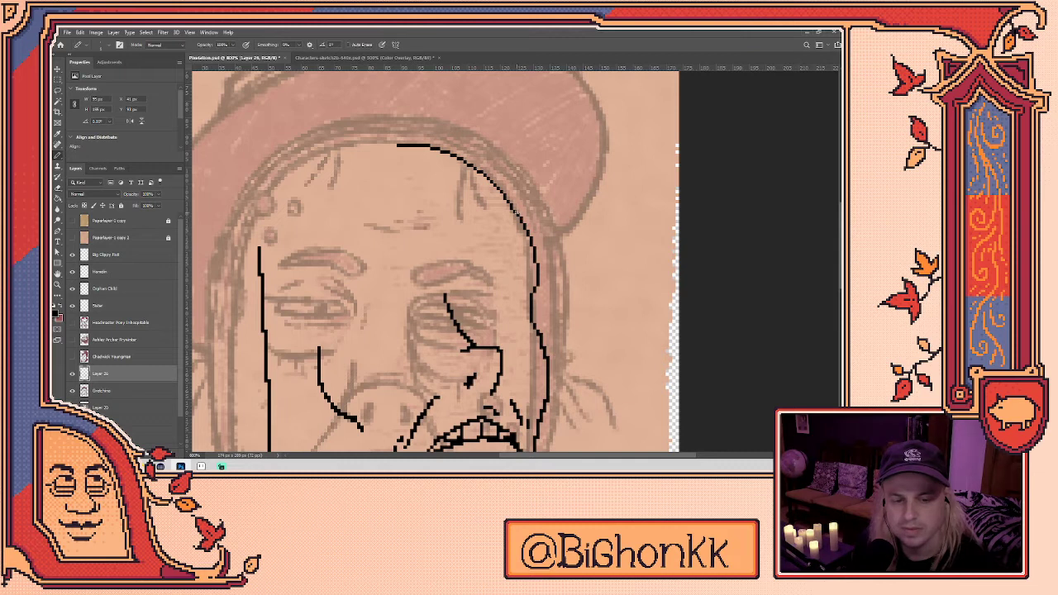
{"action": "key", "text": "b"}
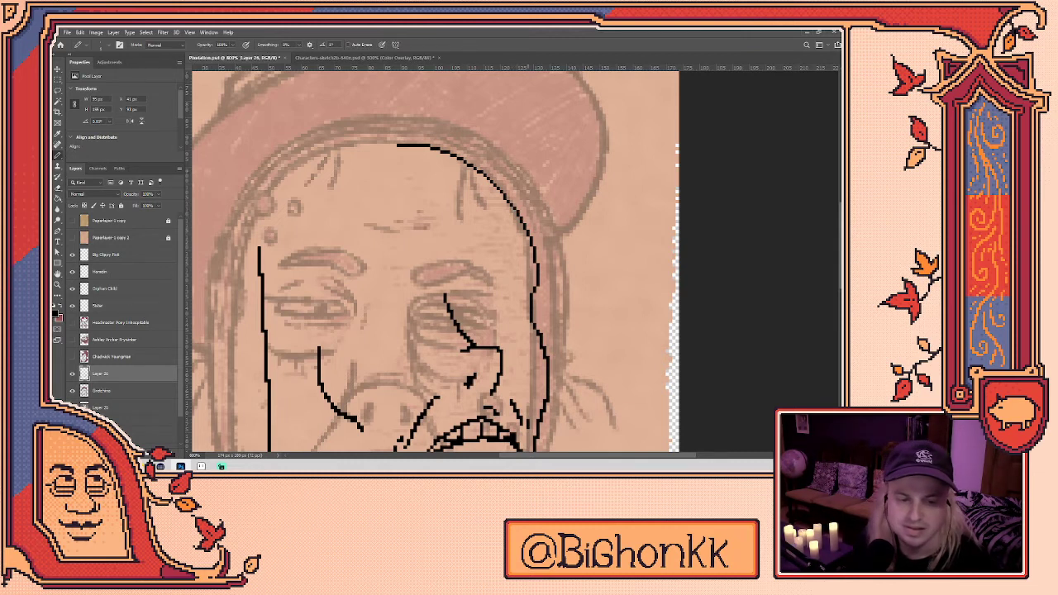
{"action": "key", "text": "e"}
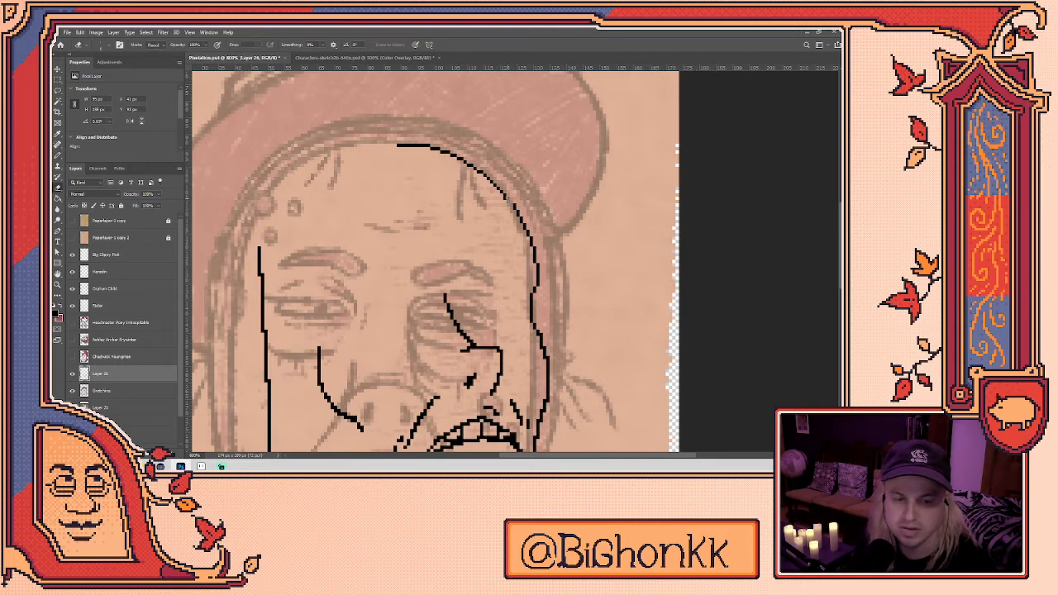
{"action": "key", "text": "b"}
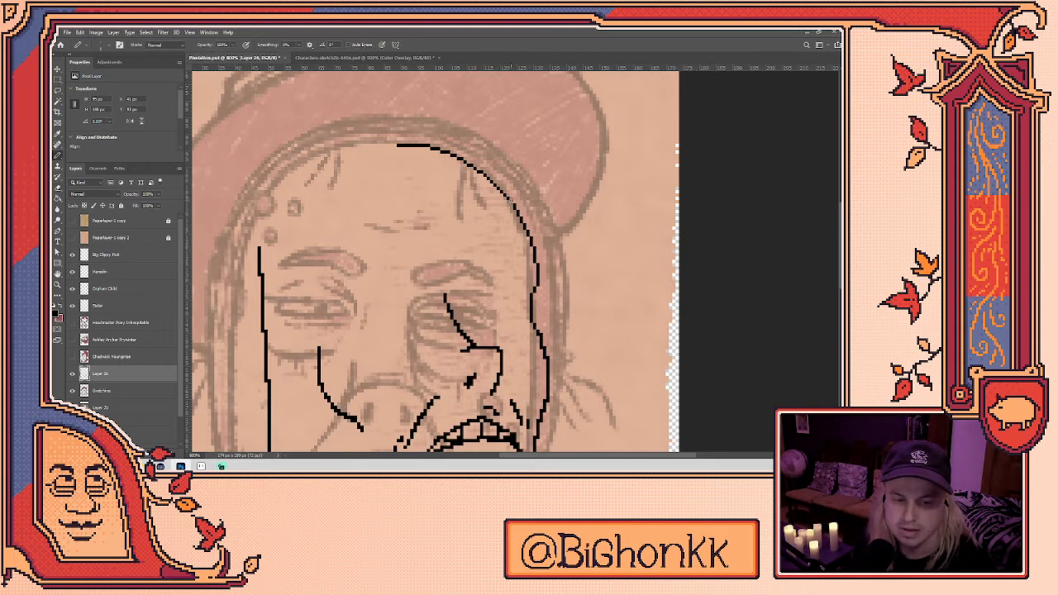
{"action": "scroll", "coordinate": [515, 194], "scroll_direction": "up", "scroll_amount": 2}
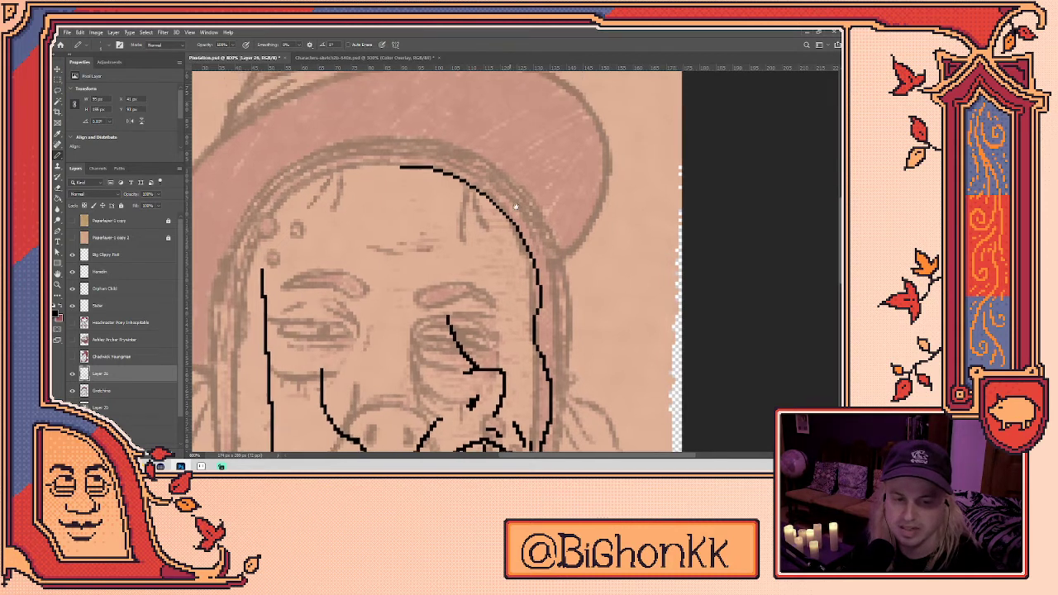
{"action": "key", "text": "e"}
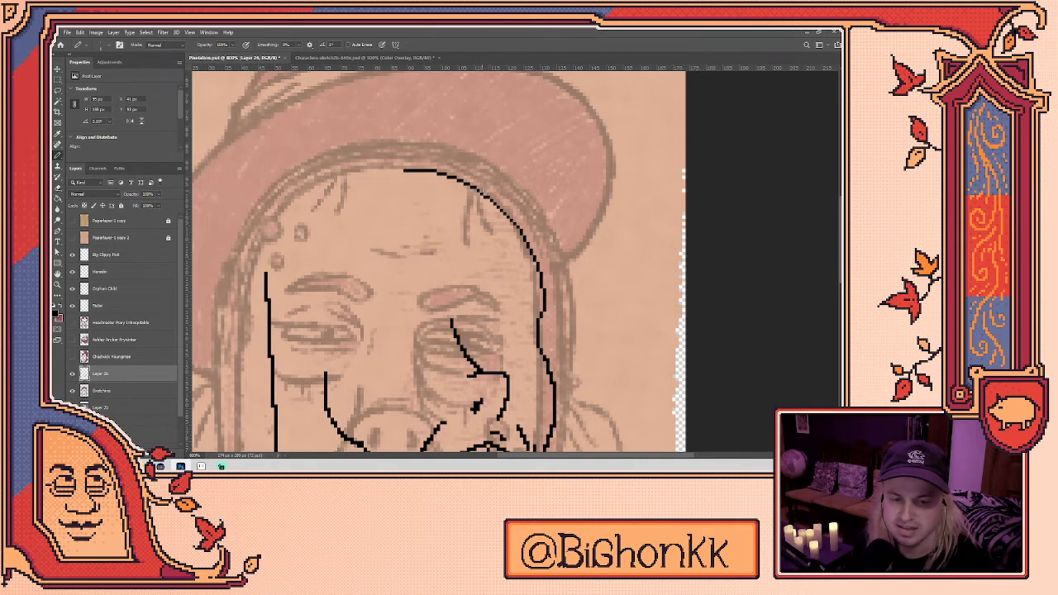
{"action": "key", "text": "b"}
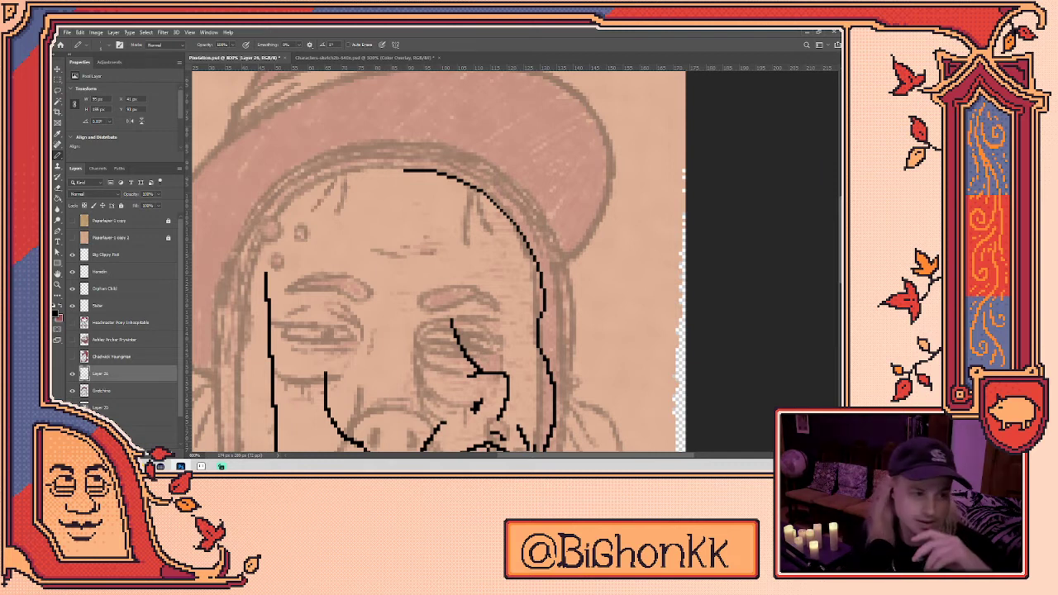
{"action": "mouse_move", "coordinate": [431, 245]}
{"action": "left_mouse_down"}
{"action": "mouse_move", "coordinate": [548, 212]}
{"action": "mouse_move", "coordinate": [542, 149]}
{"action": "mouse_move", "coordinate": [490, 146]}
{"action": "left_mouse_up"}
{"action": "key", "text": "e"}
{"action": "mouse_move", "coordinate": [512, 221]}
{"action": "left_mouse_down"}
{"action": "mouse_move", "coordinate": [514, 232]}
{"action": "mouse_move", "coordinate": [518, 217]}
{"action": "left_mouse_up"}
{"action": "key", "text": "b"}
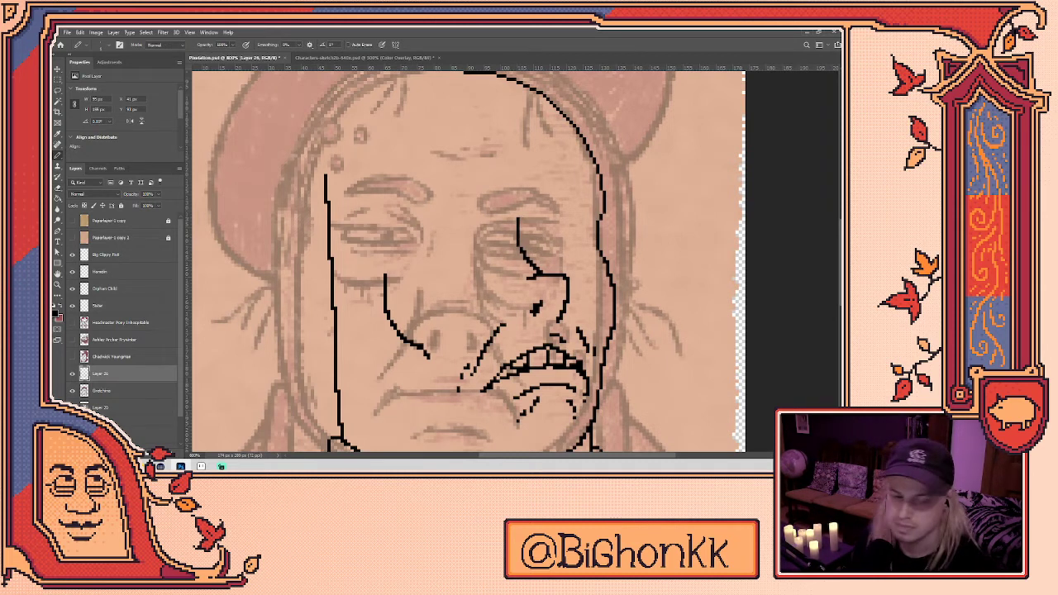
- Draw the right and left glasses lens outlines over the eyes
{"action": "left_click_drag", "start_coordinate": [413, 240], "coordinate": [488, 235]}
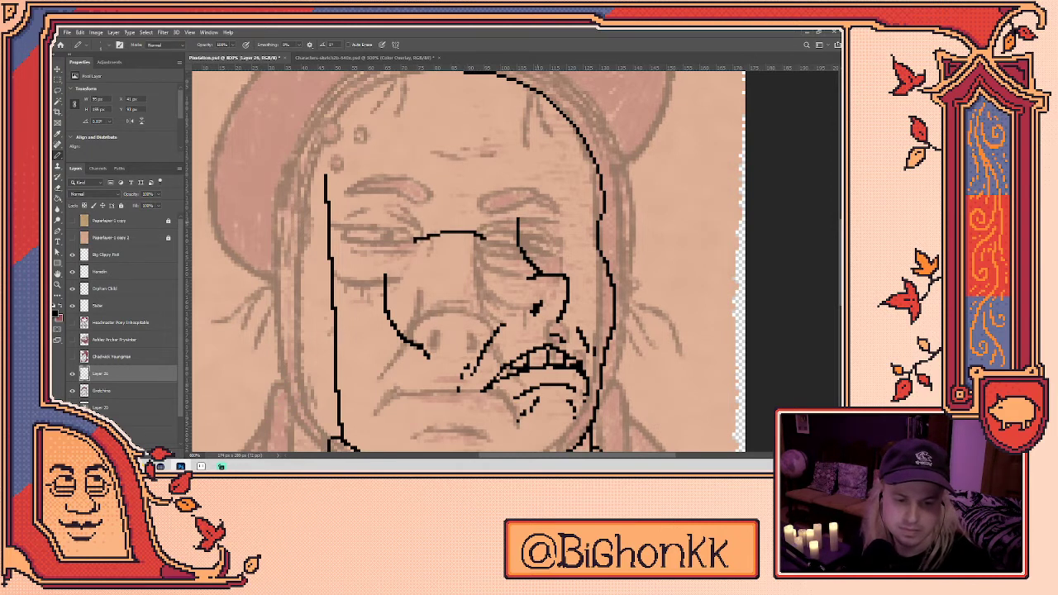
{"action": "key", "text": "ctrl+z"}
{"action": "left_click_drag", "start_coordinate": [583, 235], "coordinate": [540, 239]}
{"action": "mouse_move", "coordinate": [539, 238]}
{"action": "left_mouse_down"}
{"action": "mouse_move", "coordinate": [541, 249]}
{"action": "mouse_move", "coordinate": [592, 239]}
{"action": "left_mouse_up"}
{"action": "left_click_drag", "start_coordinate": [420, 246], "coordinate": [486, 241]}
{"action": "mouse_move", "coordinate": [420, 246]}
{"action": "left_mouse_down"}
{"action": "mouse_move", "coordinate": [478, 254]}
{"action": "mouse_move", "coordinate": [489, 242]}
{"action": "left_mouse_up"}
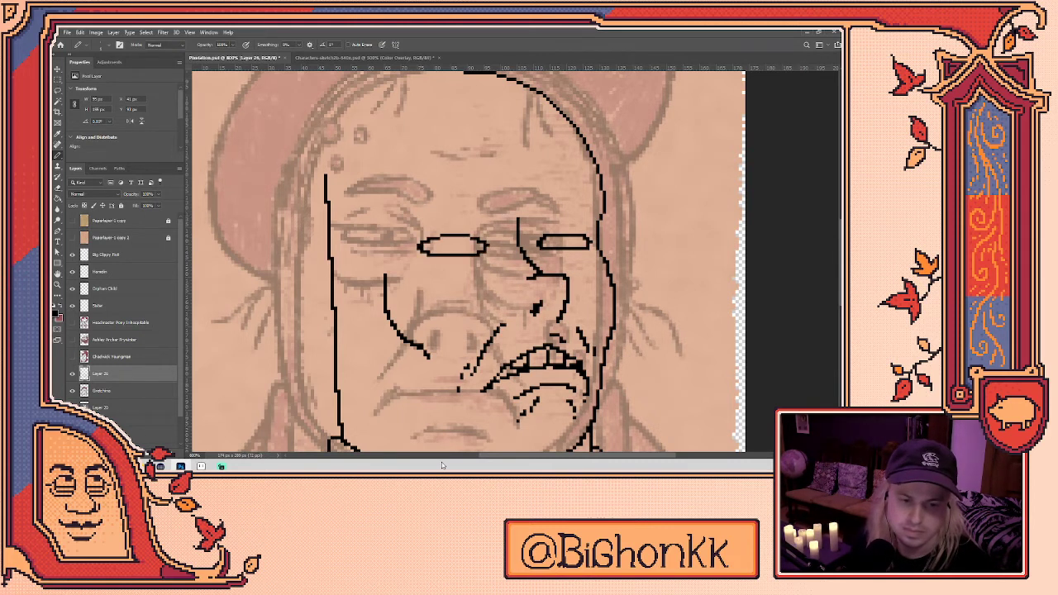
- Add a pupil inside the left lens and erase the stray pixels around it
{"action": "mouse_move", "coordinate": [594, 254]}
{"action": "left_mouse_down"}
{"action": "mouse_move", "coordinate": [579, 279]}
{"action": "mouse_move", "coordinate": [549, 268]}
{"action": "mouse_move", "coordinate": [560, 268]}
{"action": "left_mouse_up"}
{"action": "key", "text": "e"}
{"action": "key", "text": "b"}
{"action": "left_click_drag", "start_coordinate": [442, 272], "coordinate": [450, 265]}
{"action": "key", "text": "e"}
{"action": "left_click", "coordinate": [450, 264]}
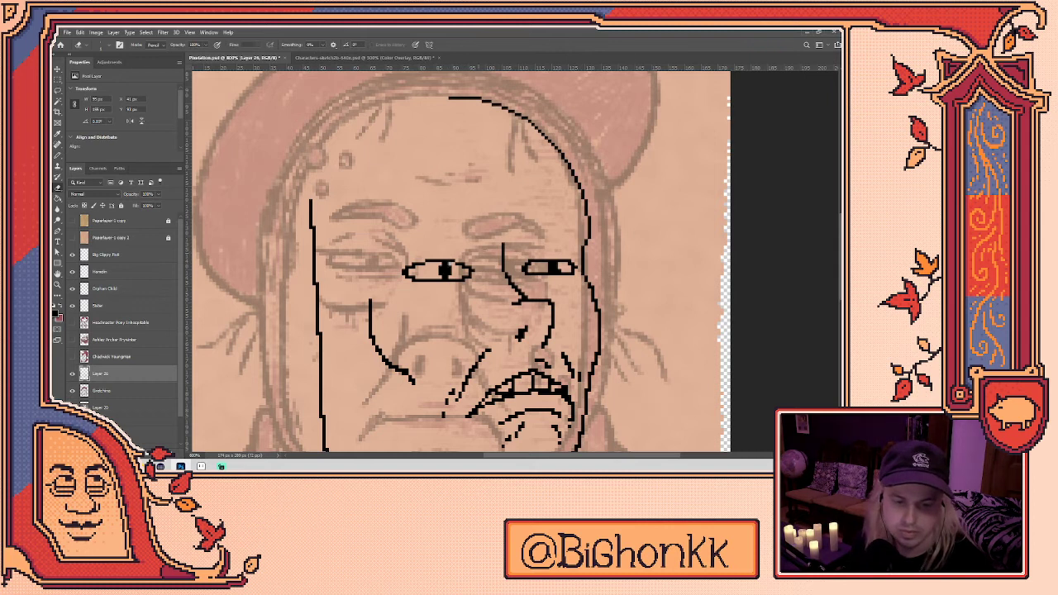
{"action": "key", "text": "b"}
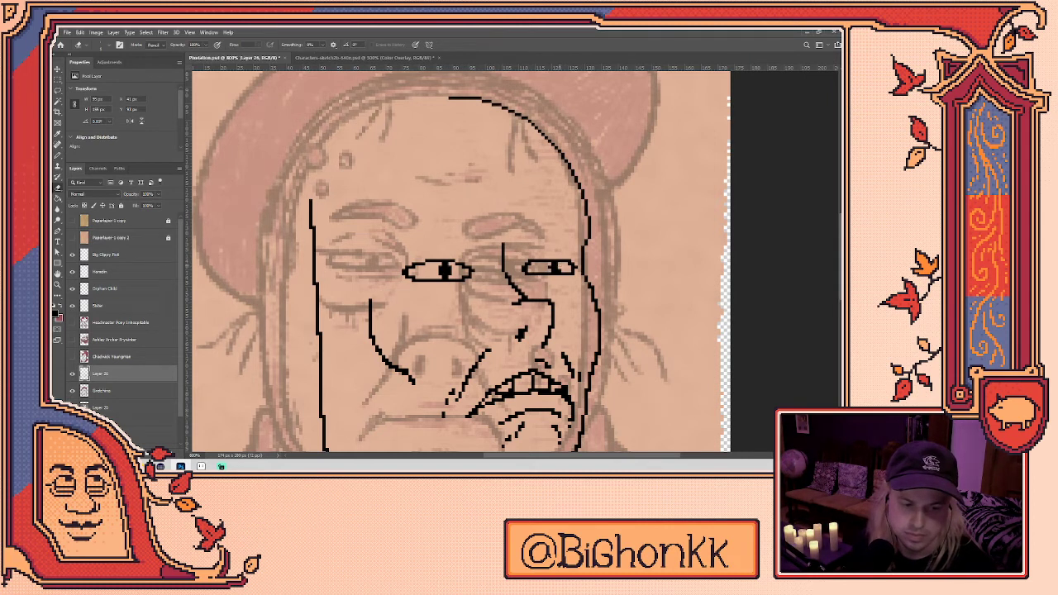
{"action": "key", "text": "b"}
- Draw short pixel lines beneath the right and left lenses
{"action": "left_click_drag", "start_coordinate": [559, 280], "coordinate": [580, 291]}
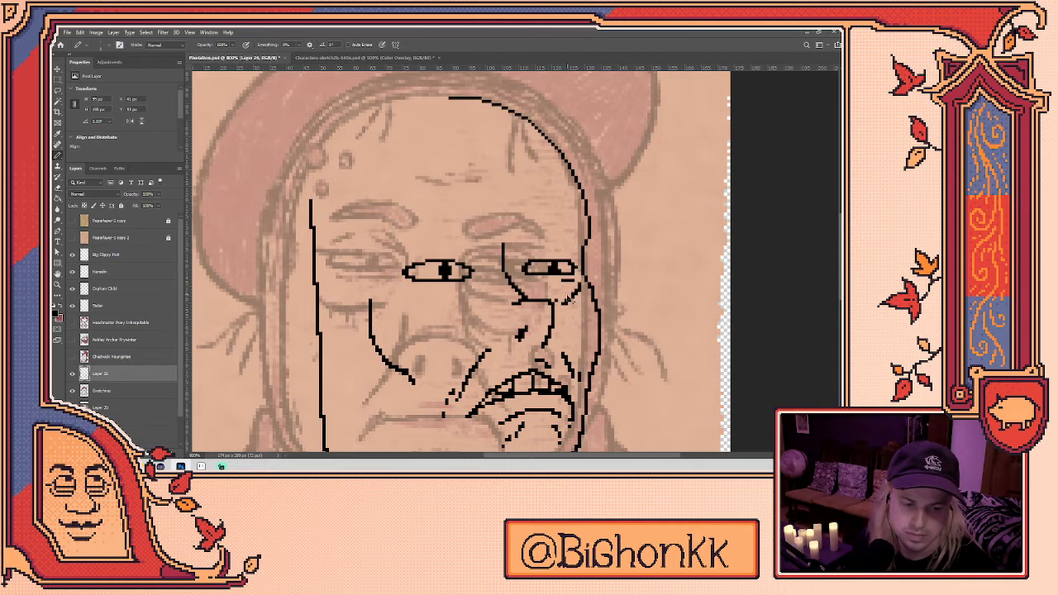
{"action": "left_click_drag", "start_coordinate": [555, 282], "coordinate": [577, 280]}
{"action": "mouse_move", "coordinate": [404, 285]}
{"action": "left_mouse_down"}
{"action": "mouse_move", "coordinate": [432, 286]}
{"action": "mouse_move", "coordinate": [417, 298]}
{"action": "mouse_move", "coordinate": [435, 300]}
{"action": "left_mouse_up"}
{"action": "key", "text": "e"}
{"action": "key", "text": "b"}
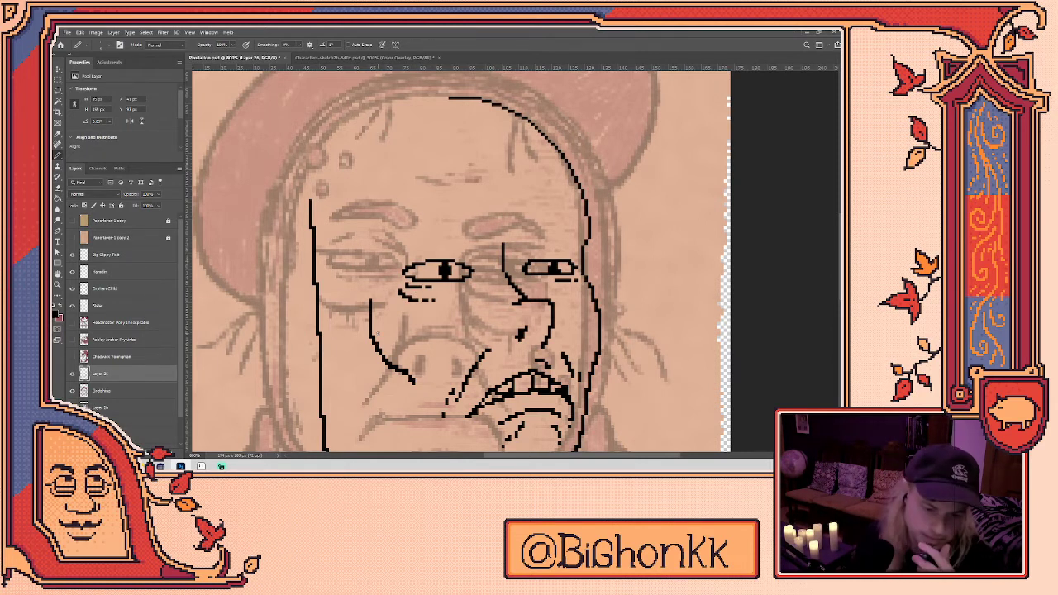
{"action": "key", "text": "e"}
{"action": "key", "text": "b"}
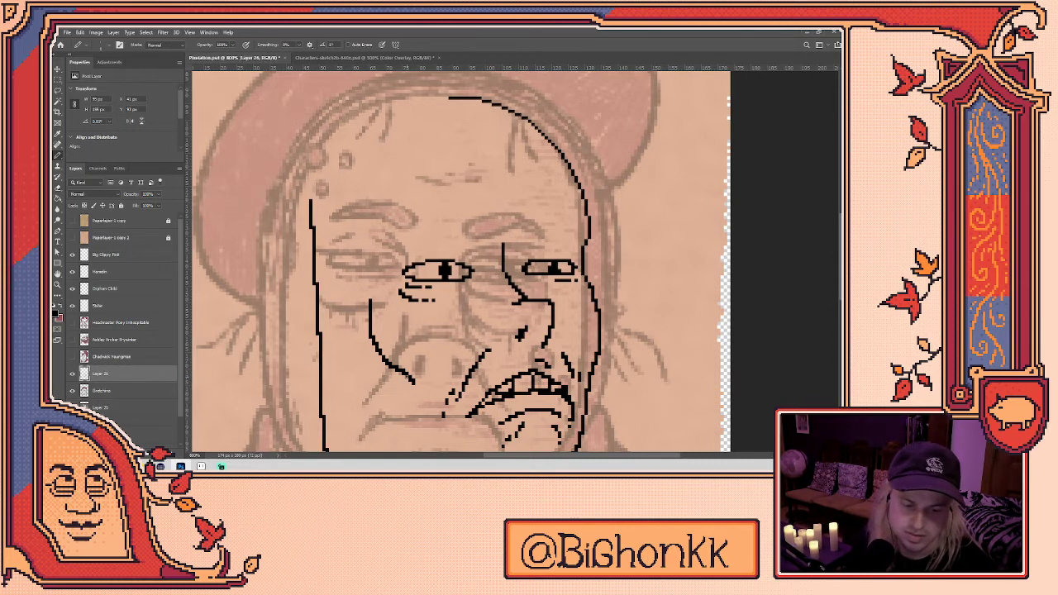
{"action": "left_click_drag", "start_coordinate": [462, 261], "coordinate": [458, 223]}
{"action": "key", "text": "e"}
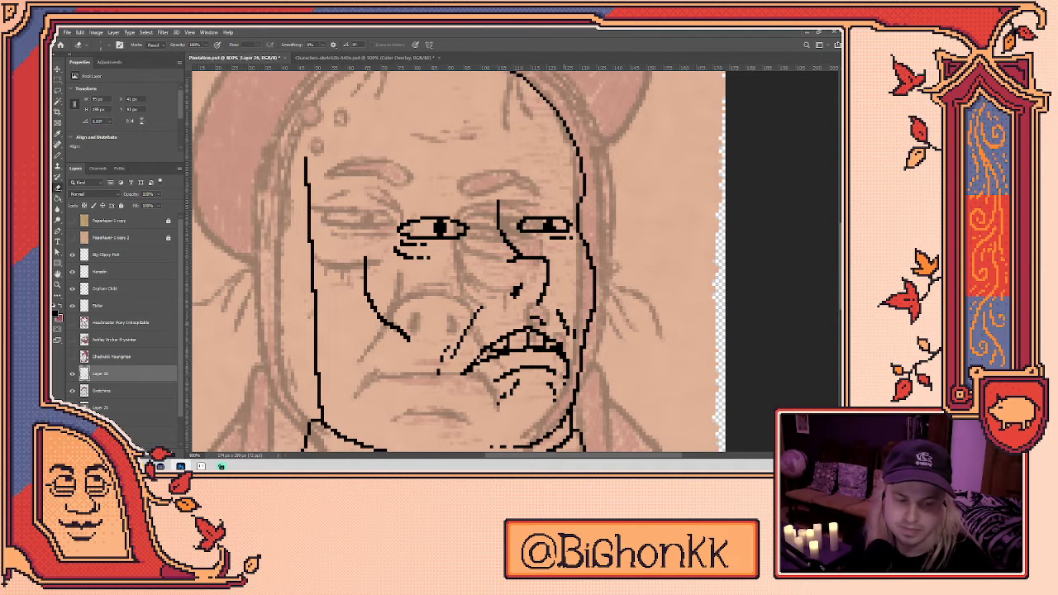
- Add pencil pixels on the cheek, undoing a stray dab
{"action": "left_click_drag", "start_coordinate": [558, 307], "coordinate": [556, 305]}
{"action": "left_click", "coordinate": [574, 333]}
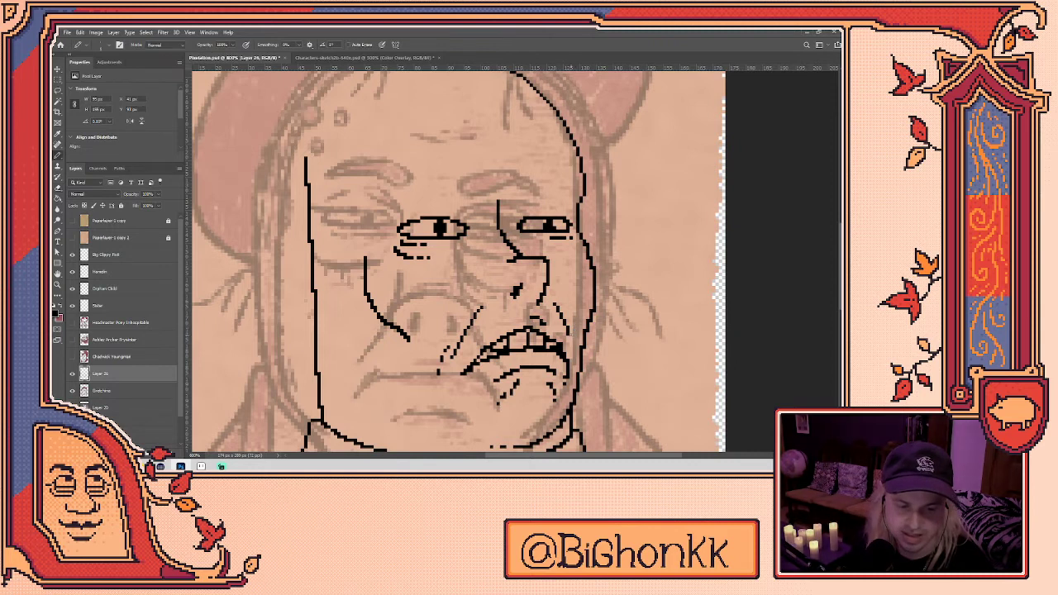
{"action": "key", "text": "ctrl+z"}
{"action": "key", "text": "e"}
{"action": "key", "text": "b"}
{"action": "key", "text": "e"}
{"action": "key", "text": "b"}
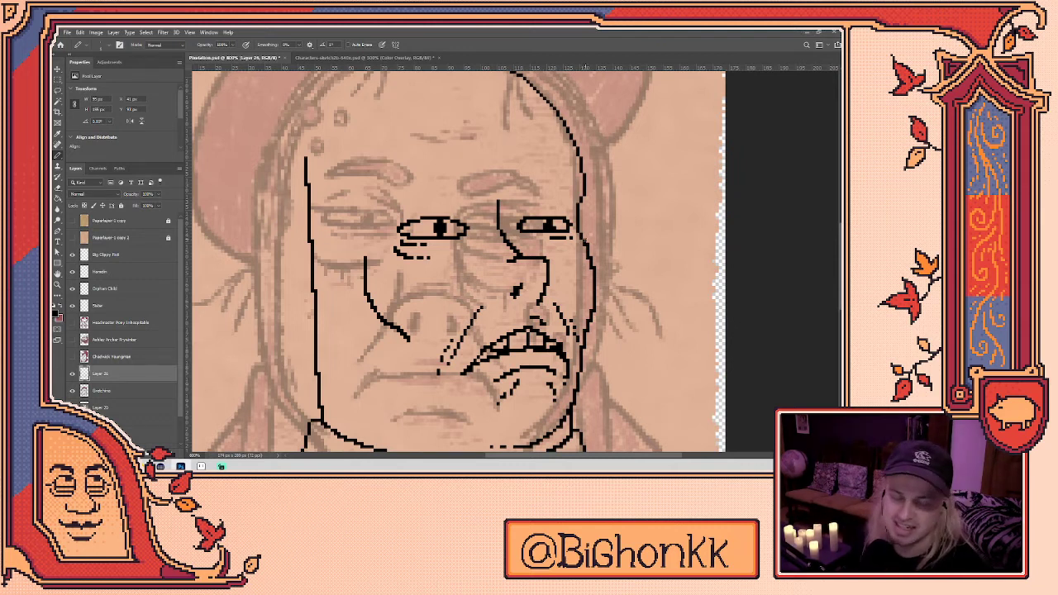
- Clean up the cheek line with the Eraser and add pixels at its top
{"action": "key", "text": "e"}
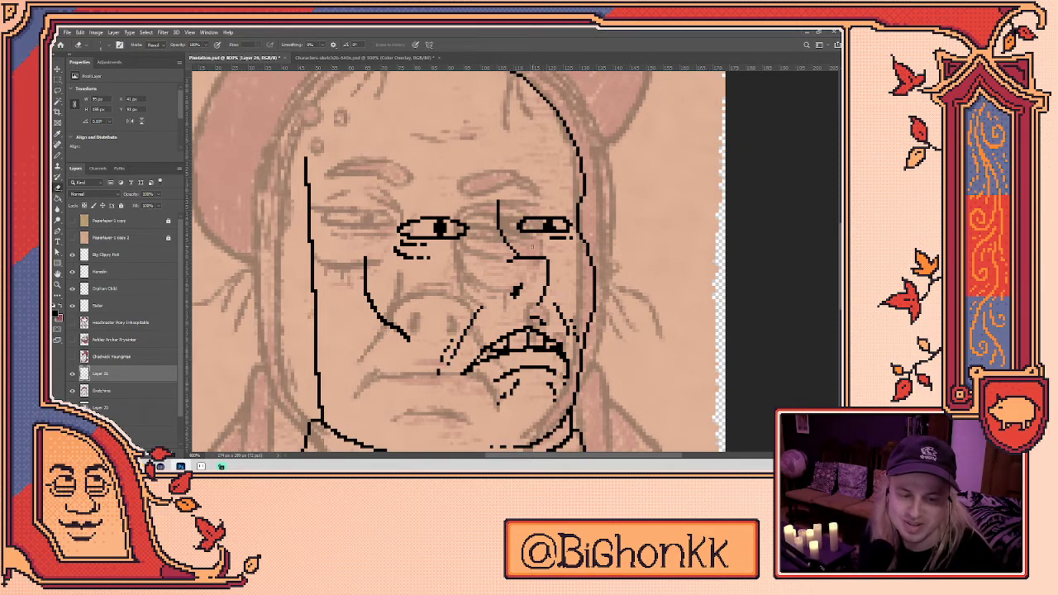
{"action": "key", "text": "b"}
{"action": "left_click", "coordinate": [501, 199]}
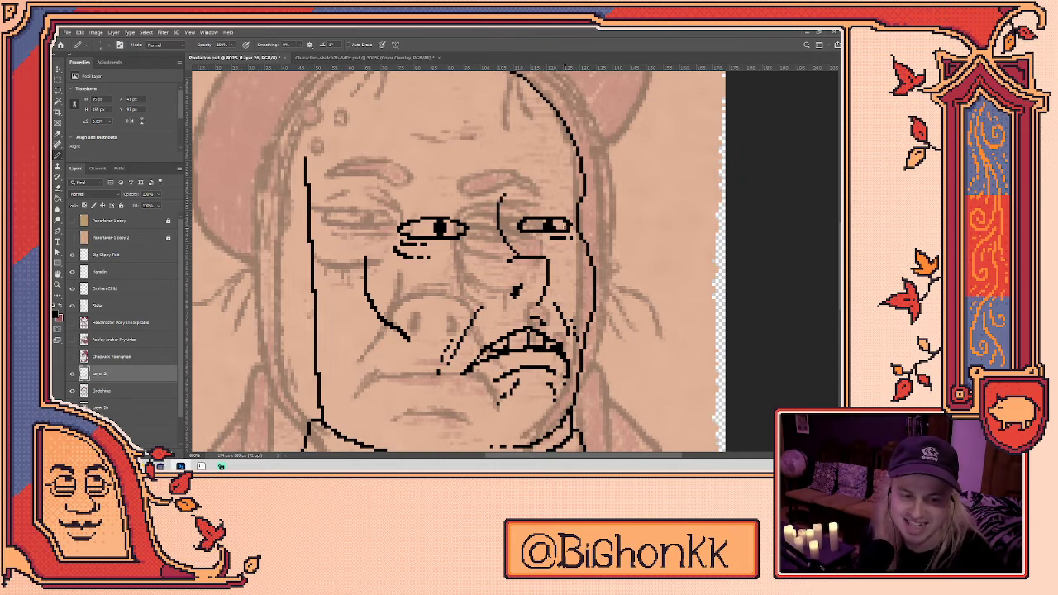
{"action": "scroll", "coordinate": [459, 261], "scroll_direction": "down", "scroll_amount": 1}
{"action": "key", "text": "e"}
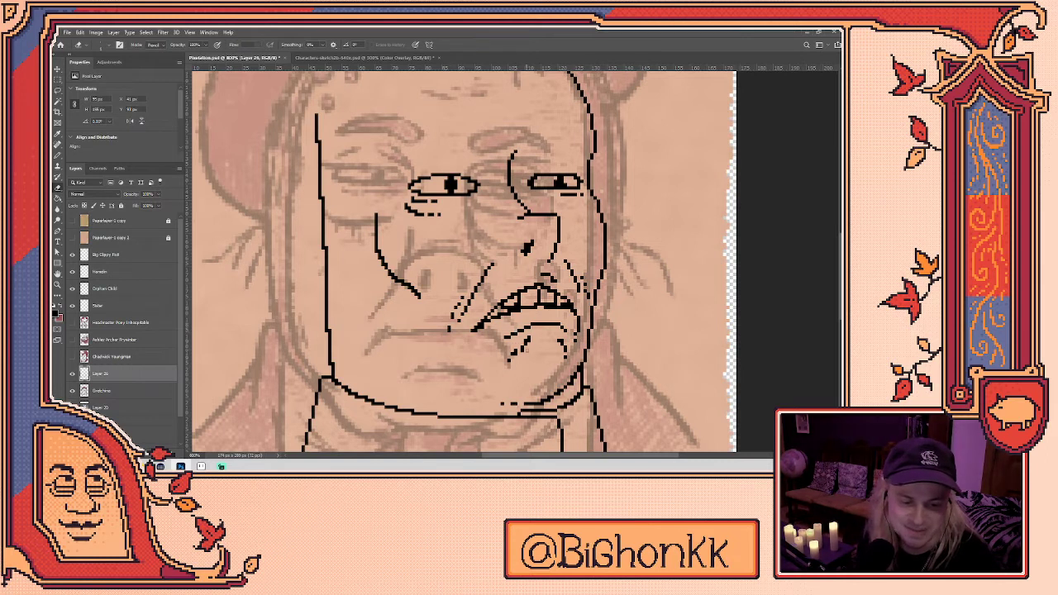
- Remove the stray mouth-line pixel and add pixels at the lower end of the nose line
{"action": "left_click", "coordinate": [562, 341]}
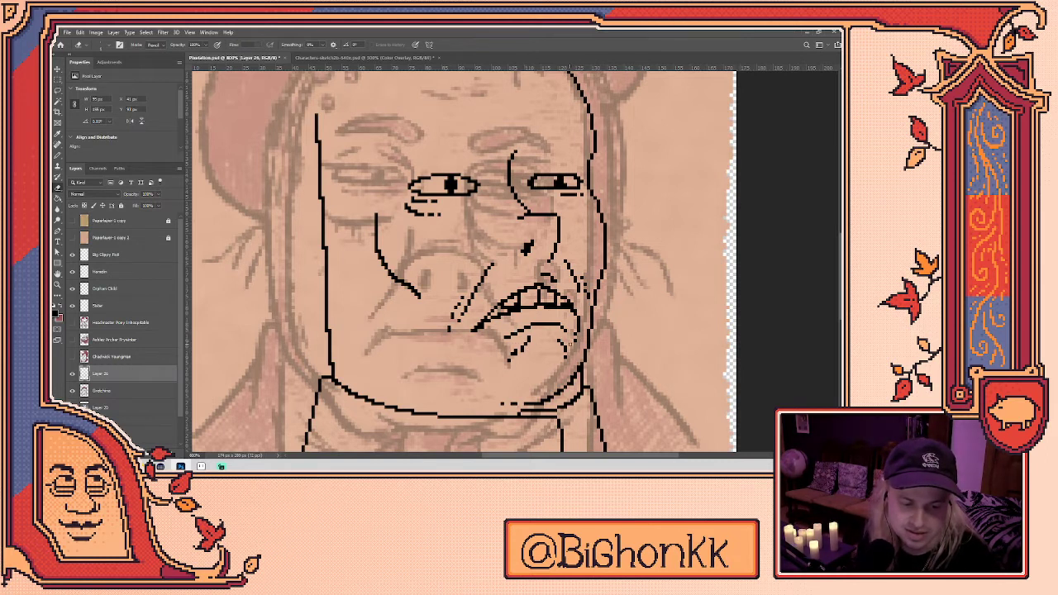
{"action": "key", "text": "b"}
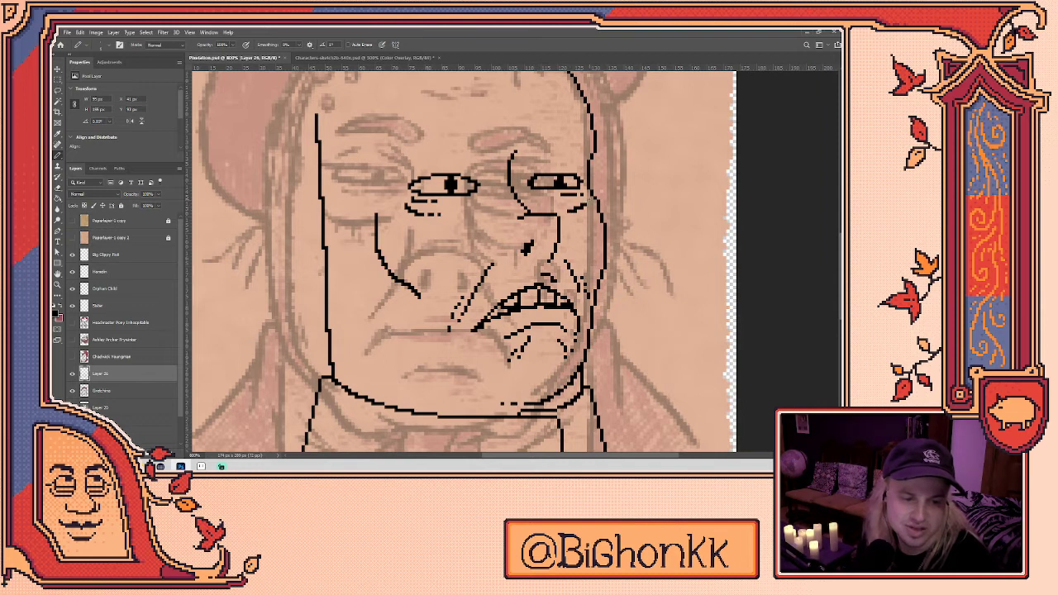
{"action": "key", "text": "e"}
{"action": "scroll", "coordinate": [463, 256], "scroll_direction": "up", "scroll_amount": 3}
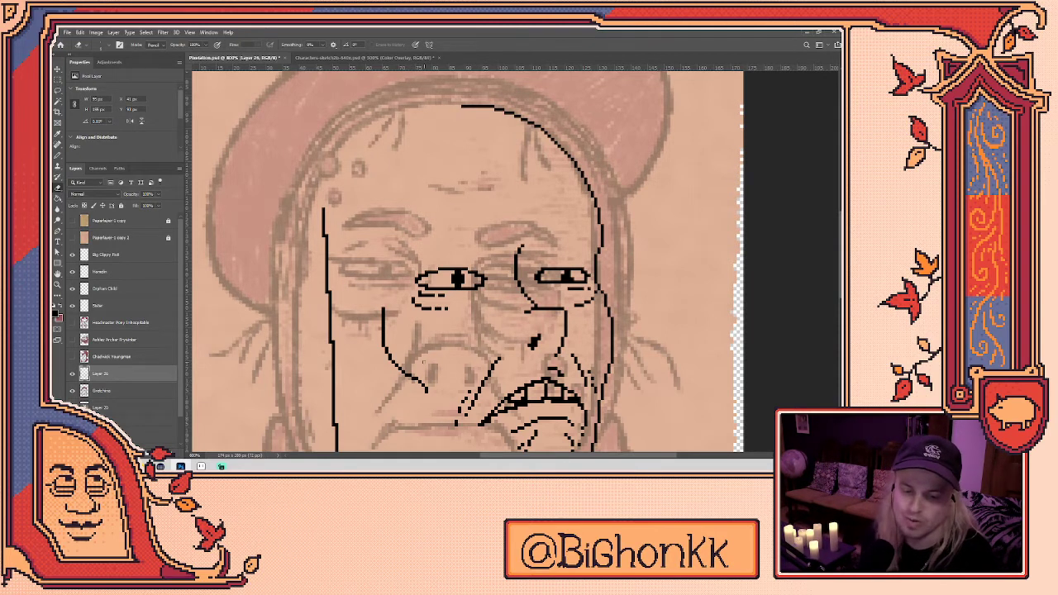
{"action": "key", "text": "b"}
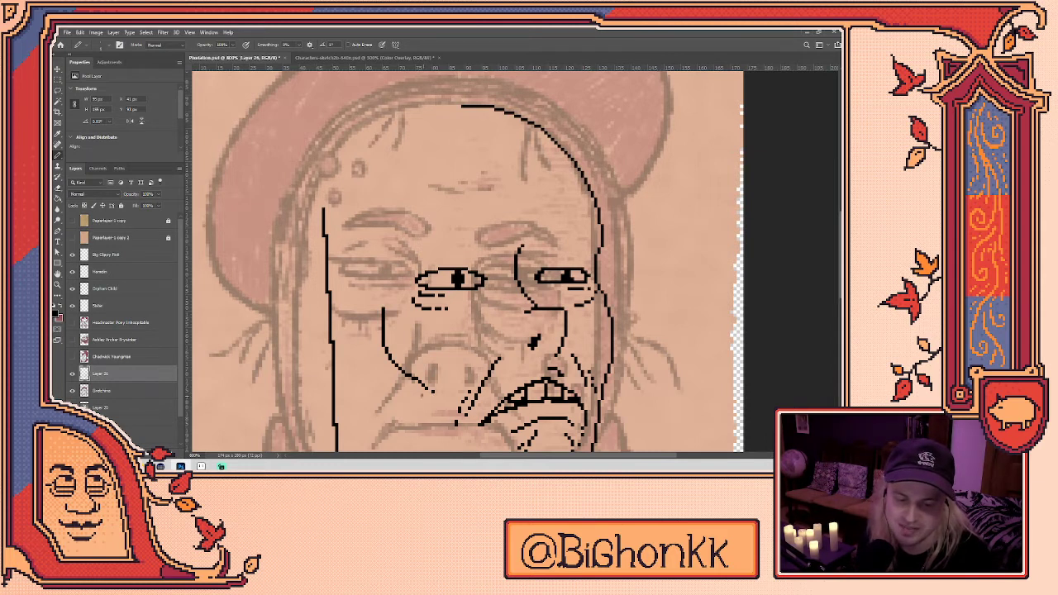
{"action": "left_click", "coordinate": [414, 386]}
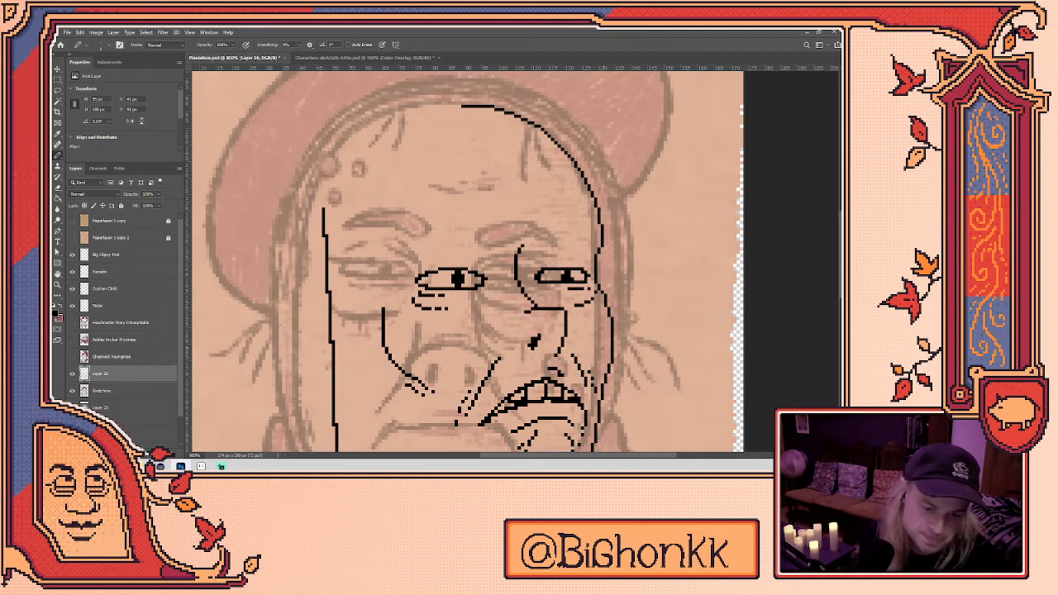
- Lasso the cheek line beside the nose, nudge it left, and deselect
{"action": "key", "text": "q"}
{"action": "left_click_drag", "start_coordinate": [376, 297], "coordinate": [438, 413]}
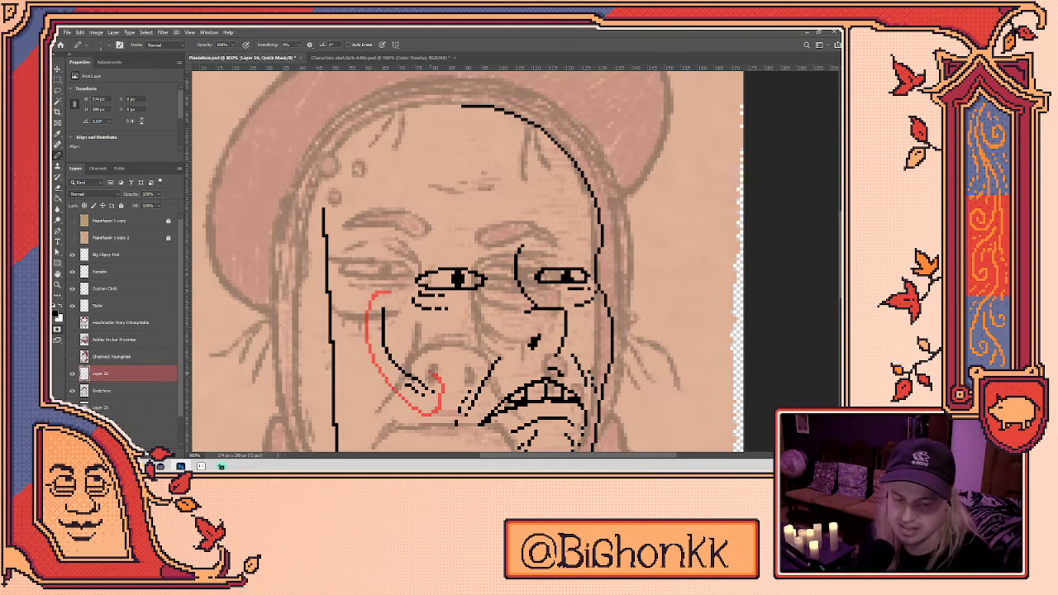
{"action": "key", "text": "ctrl+z"}
{"action": "key", "text": "l"}
{"action": "mouse_move", "coordinate": [403, 343]}
{"action": "left_mouse_down"}
{"action": "mouse_move", "coordinate": [367, 360]}
{"action": "mouse_move", "coordinate": [410, 345]}
{"action": "mouse_move", "coordinate": [389, 326]}
{"action": "left_mouse_up"}
{"action": "key", "text": "v"}
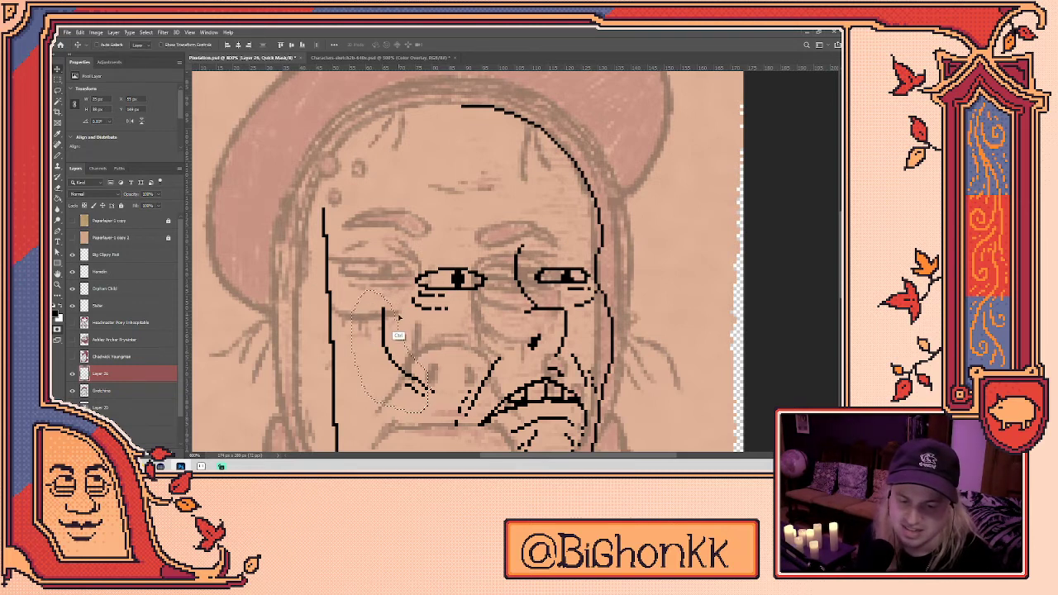
{"action": "key", "text": "q"}
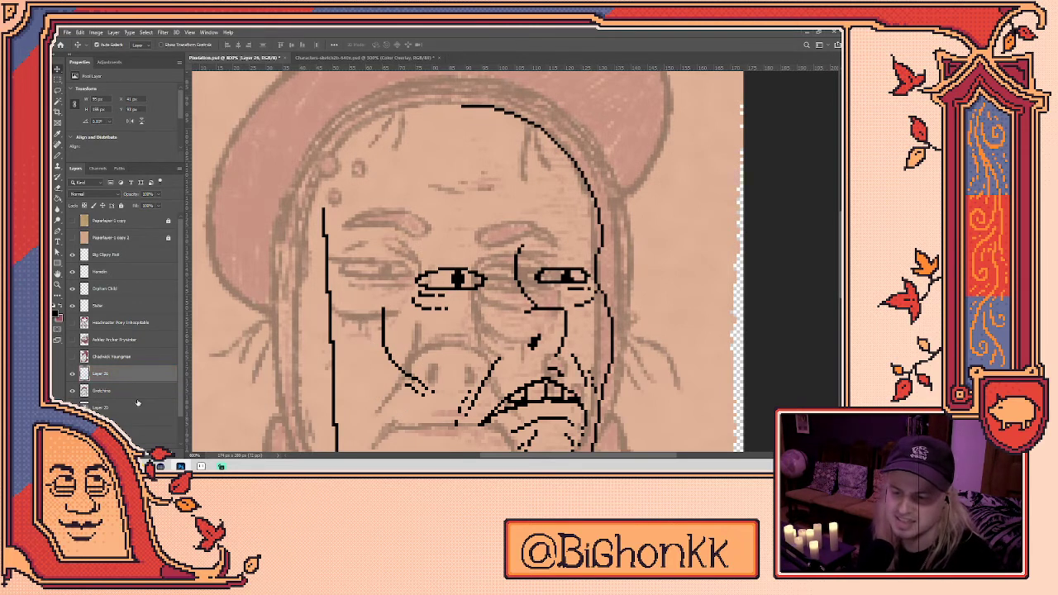
{"action": "key", "text": "l"}
{"action": "mouse_move", "coordinate": [427, 353]}
{"action": "left_mouse_down"}
{"action": "mouse_move", "coordinate": [374, 406]}
{"action": "mouse_move", "coordinate": [395, 294]}
{"action": "mouse_move", "coordinate": [427, 354]}
{"action": "mouse_move", "coordinate": [373, 342]}
{"action": "left_mouse_up"}
{"action": "key", "text": "v"}
{"action": "key", "text": "ctrl+d"}
{"action": "key", "text": "b"}
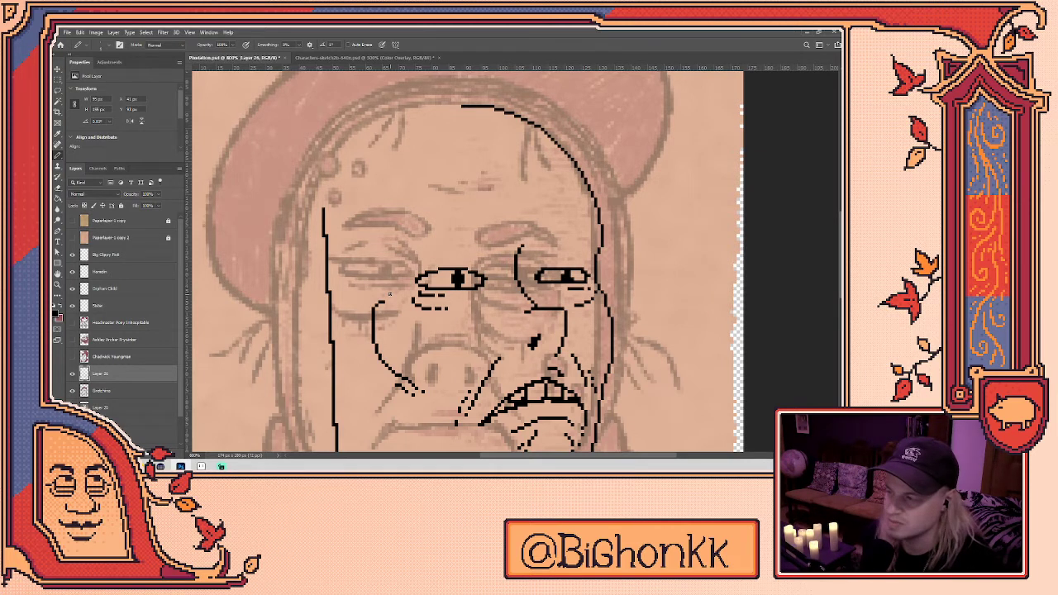
- Draw an arched cheek line down the left side of the face
{"action": "left_click_drag", "start_coordinate": [614, 273], "coordinate": [634, 305]}
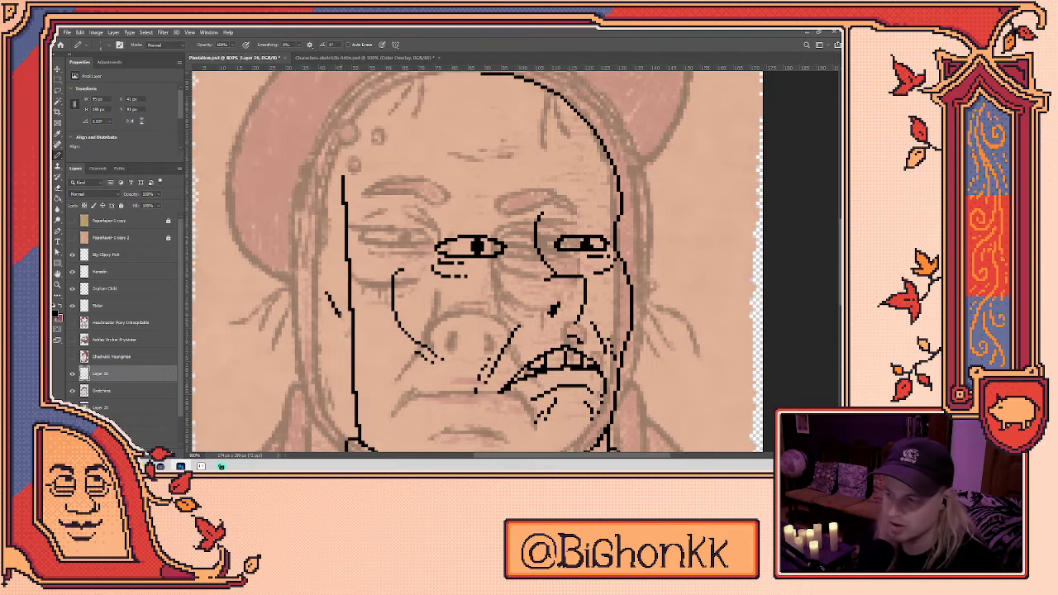
{"action": "mouse_move", "coordinate": [339, 331]}
{"action": "left_mouse_down"}
{"action": "mouse_move", "coordinate": [318, 302]}
{"action": "mouse_move", "coordinate": [332, 260]}
{"action": "mouse_move", "coordinate": [374, 285]}
{"action": "left_mouse_up"}
{"action": "key", "text": "ctrl+z"}
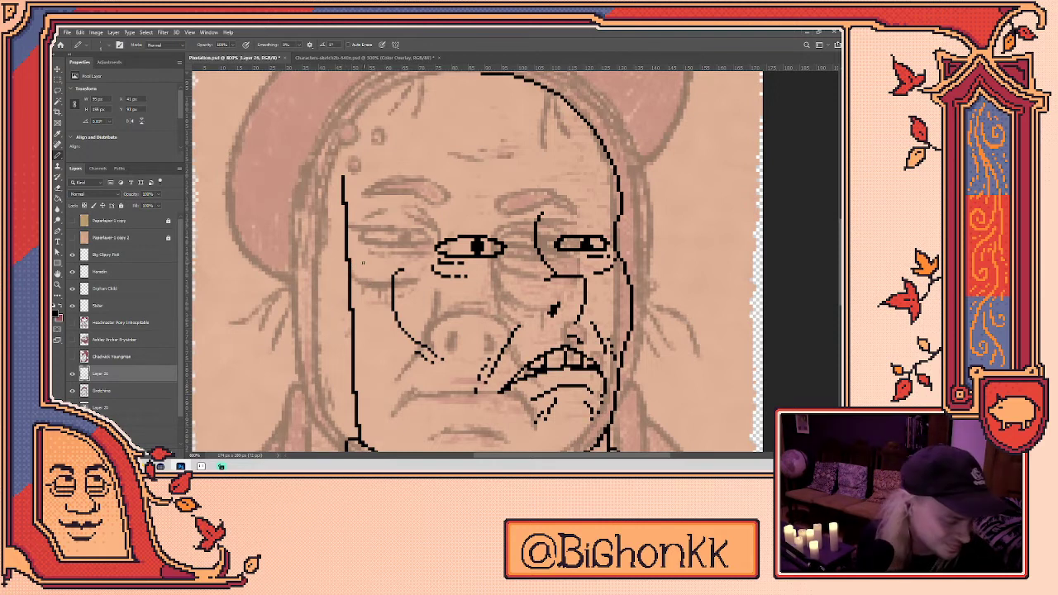
{"action": "mouse_move", "coordinate": [343, 311]}
{"action": "left_mouse_down"}
{"action": "mouse_move", "coordinate": [318, 273]}
{"action": "mouse_move", "coordinate": [372, 265]}
{"action": "mouse_move", "coordinate": [348, 258]}
{"action": "mouse_move", "coordinate": [323, 311]}
{"action": "mouse_move", "coordinate": [360, 329]}
{"action": "mouse_move", "coordinate": [350, 265]}
{"action": "left_mouse_up"}
{"action": "key", "text": "ctrl+z"}
{"action": "key", "text": "e"}
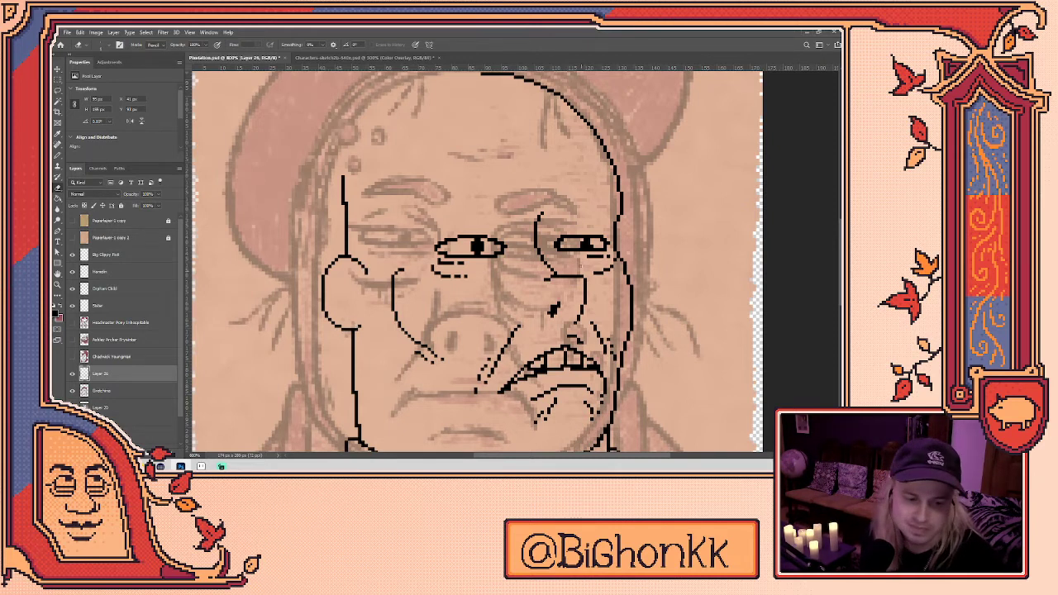
- Draw the pixel ear outline left of the face, filling gaps and adding its inner curve
{"action": "left_click_drag", "start_coordinate": [339, 278], "coordinate": [354, 288]}
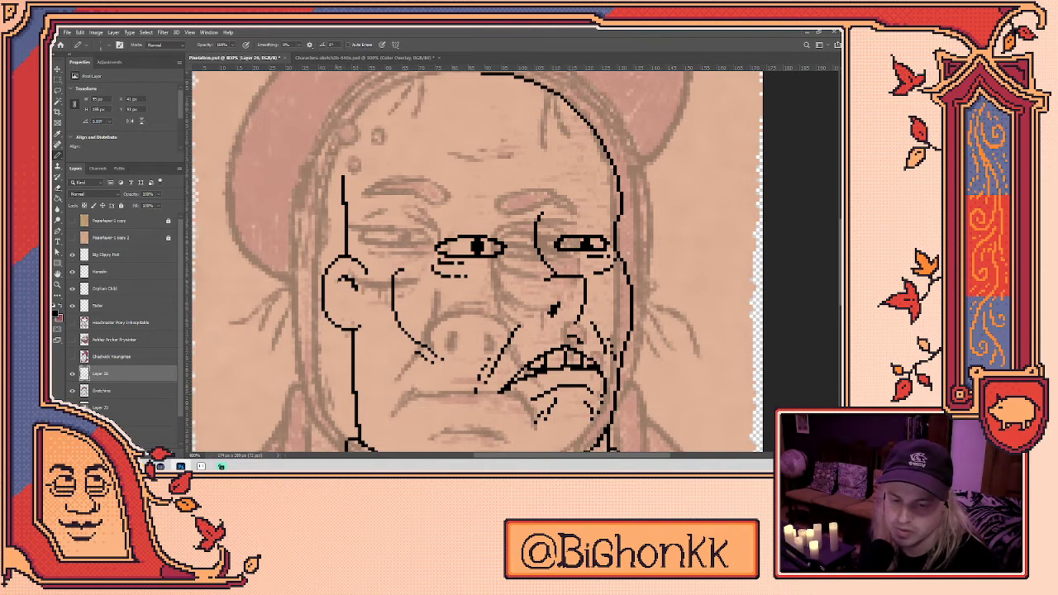
{"action": "key", "text": "b"}
{"action": "key", "text": "e"}
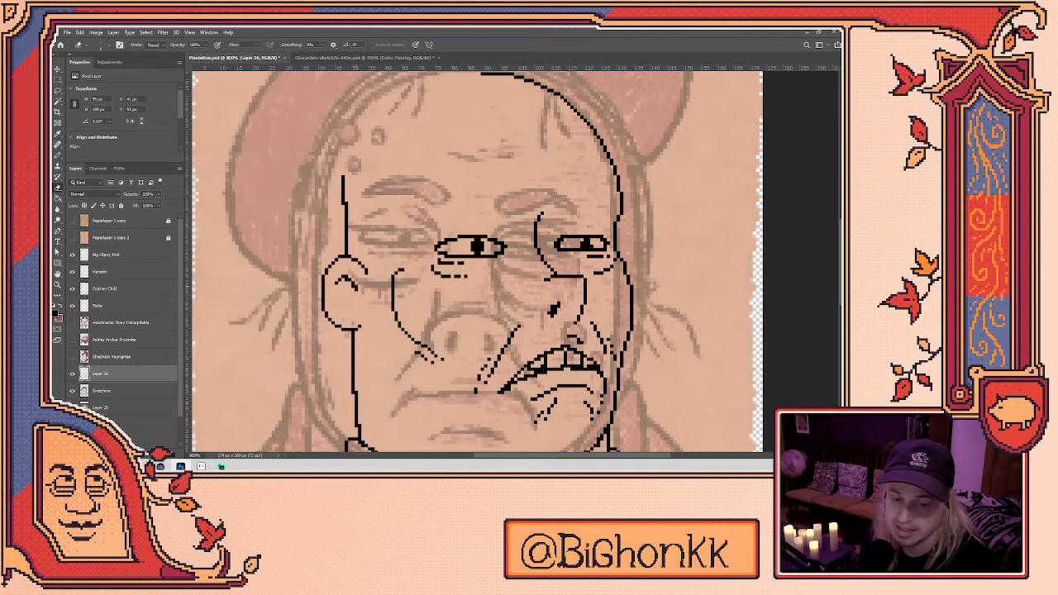
{"action": "key", "text": "b"}
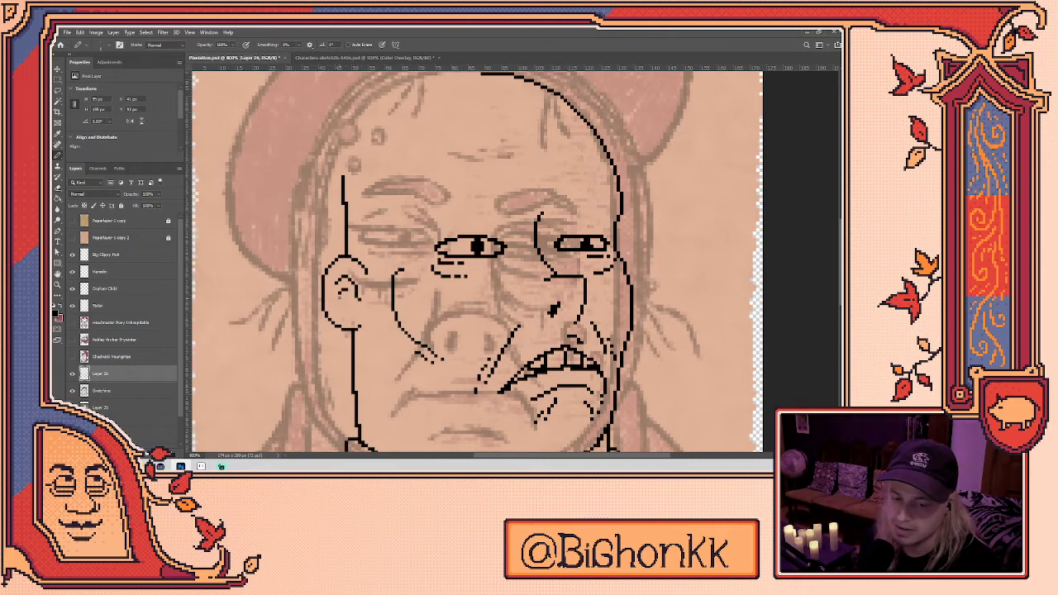
{"action": "left_click", "coordinate": [344, 310]}
{"action": "left_click_drag", "start_coordinate": [341, 310], "coordinate": [351, 317]}
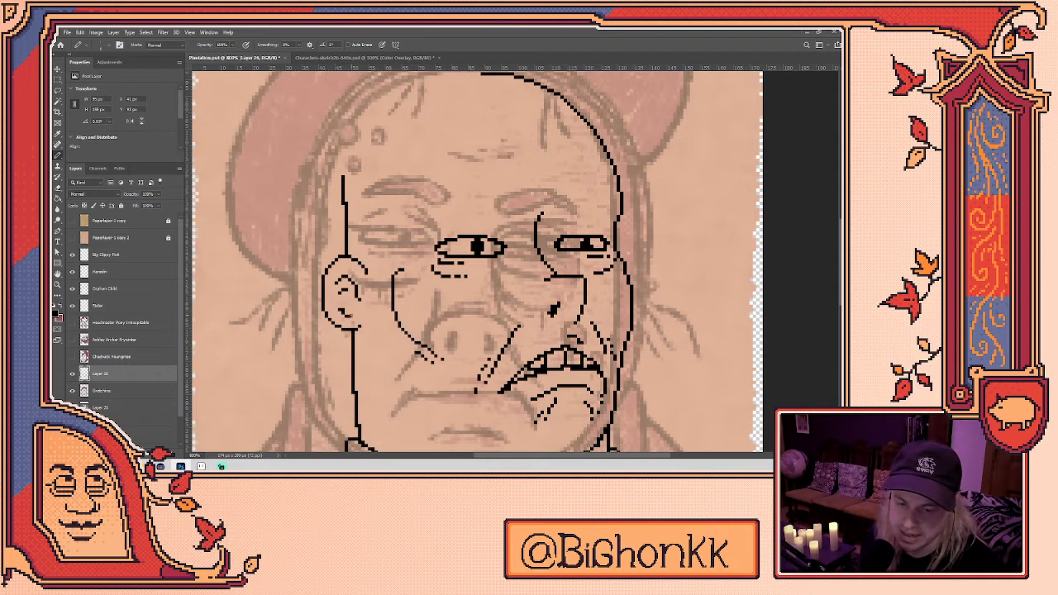
{"action": "left_click", "coordinate": [350, 313]}
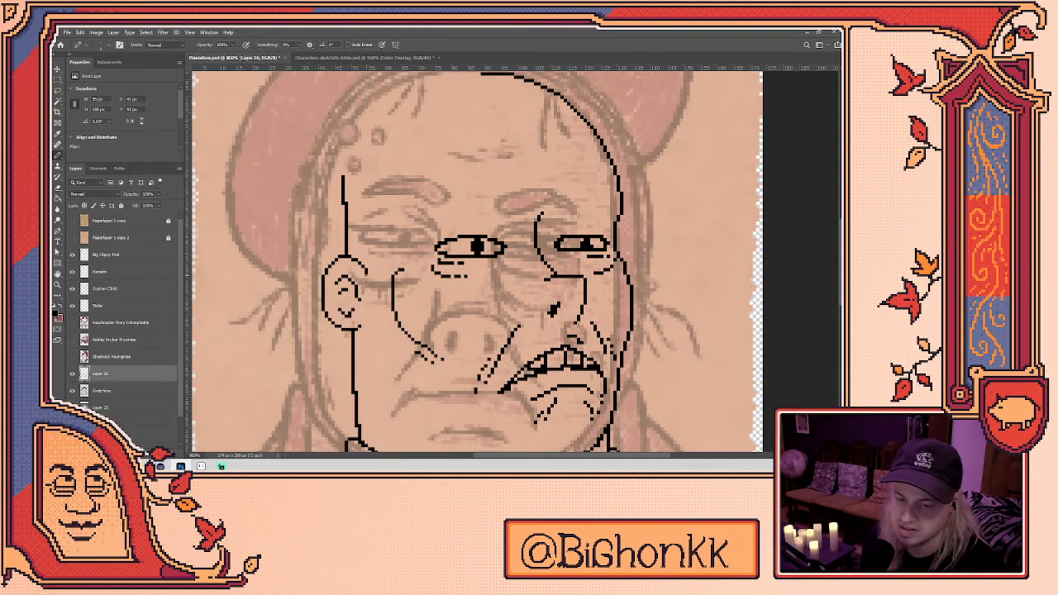
{"action": "left_click_drag", "start_coordinate": [336, 286], "coordinate": [333, 299]}
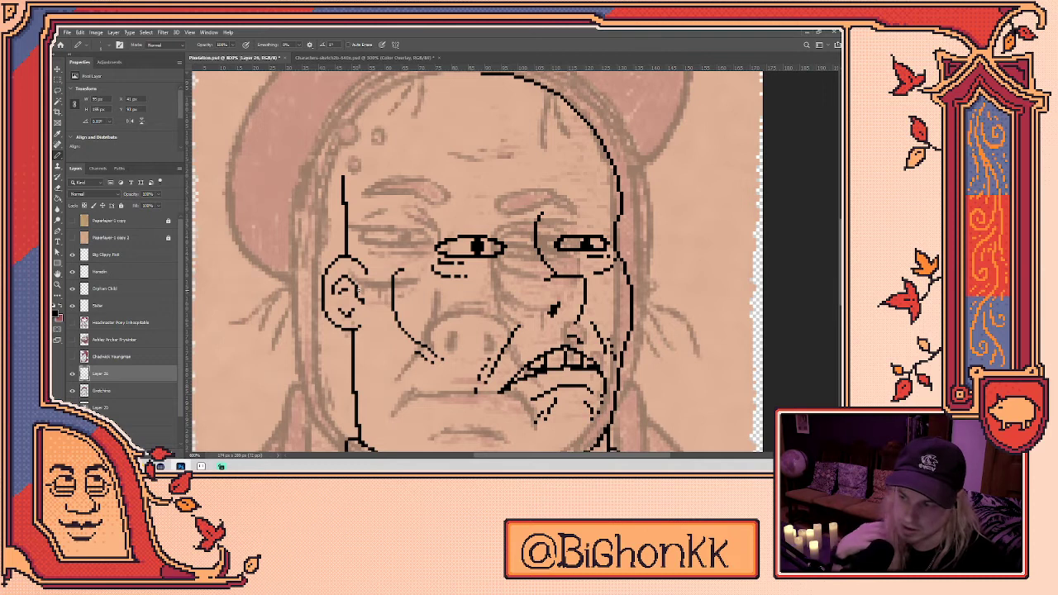
{"action": "scroll", "coordinate": [572, 301], "scroll_direction": "down", "scroll_amount": 2}
{"action": "scroll", "coordinate": [572, 301], "scroll_direction": "right", "scroll_amount": 2}
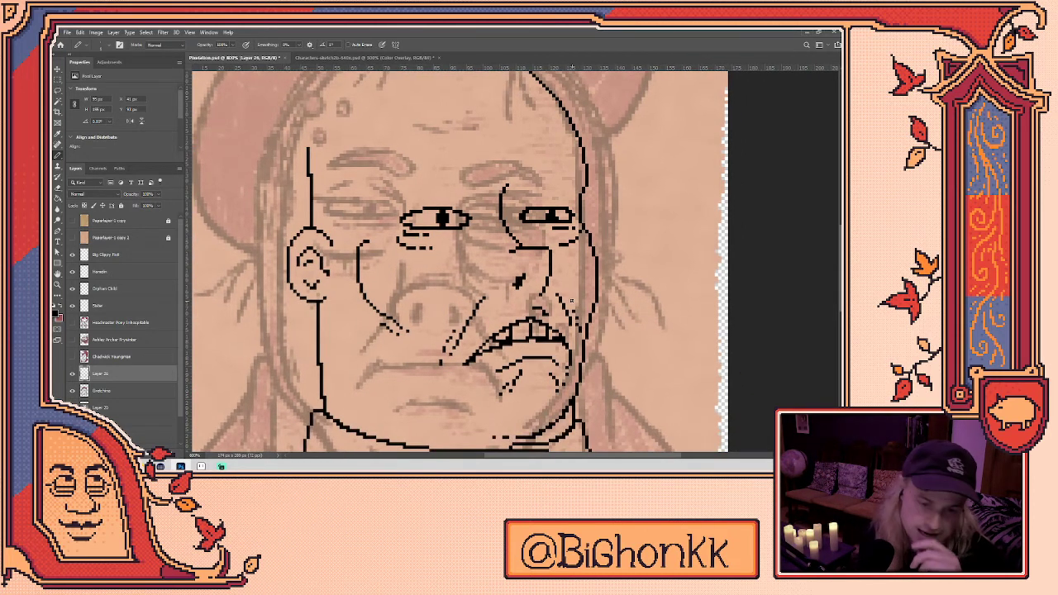
{"action": "scroll", "coordinate": [572, 299], "scroll_direction": "up", "scroll_amount": 1}
{"action": "scroll", "coordinate": [572, 300], "scroll_direction": "left", "scroll_amount": 2}
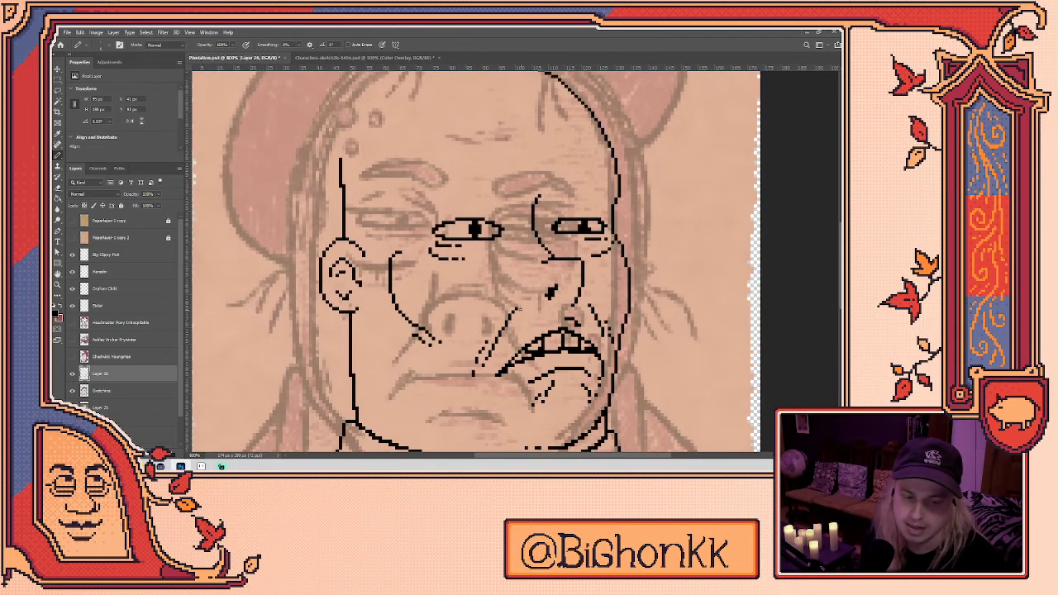
{"action": "key", "text": "e"}
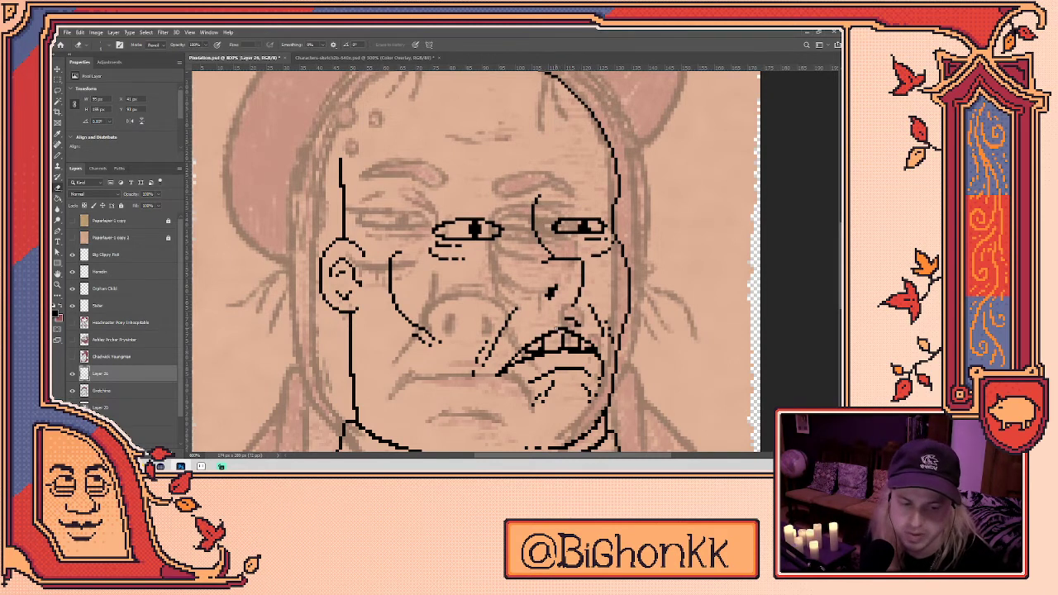
{"action": "key", "text": "b"}
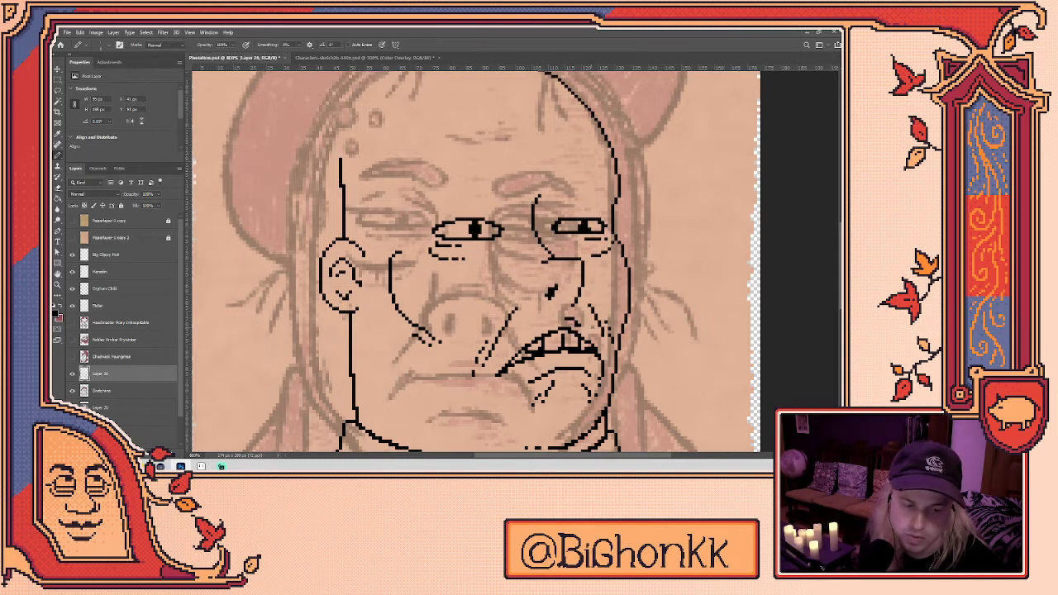
{"action": "key", "text": "e"}
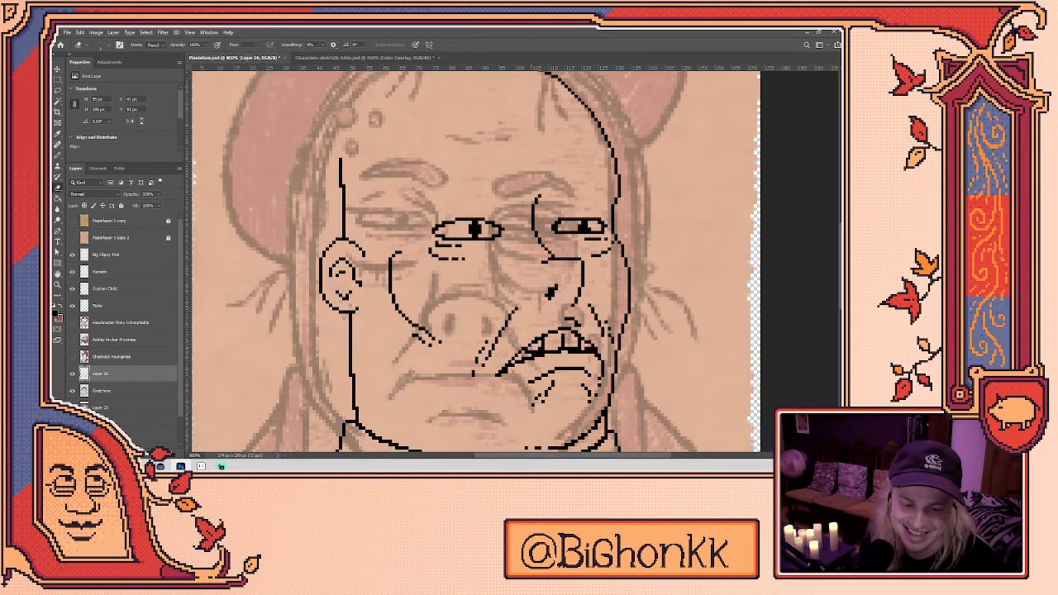
{"action": "key", "text": "b"}
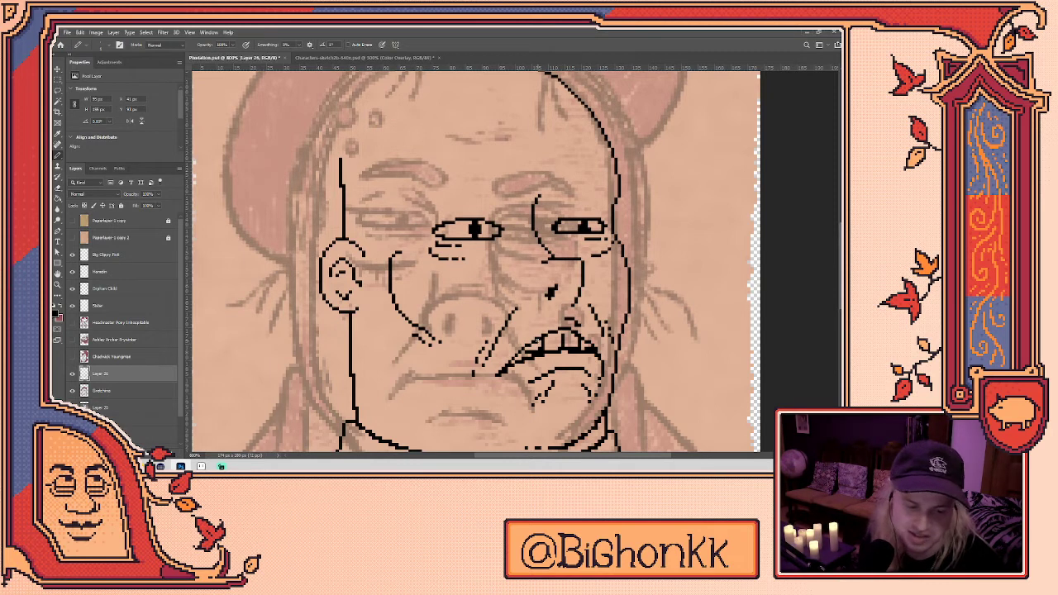
{"action": "key", "text": "e"}
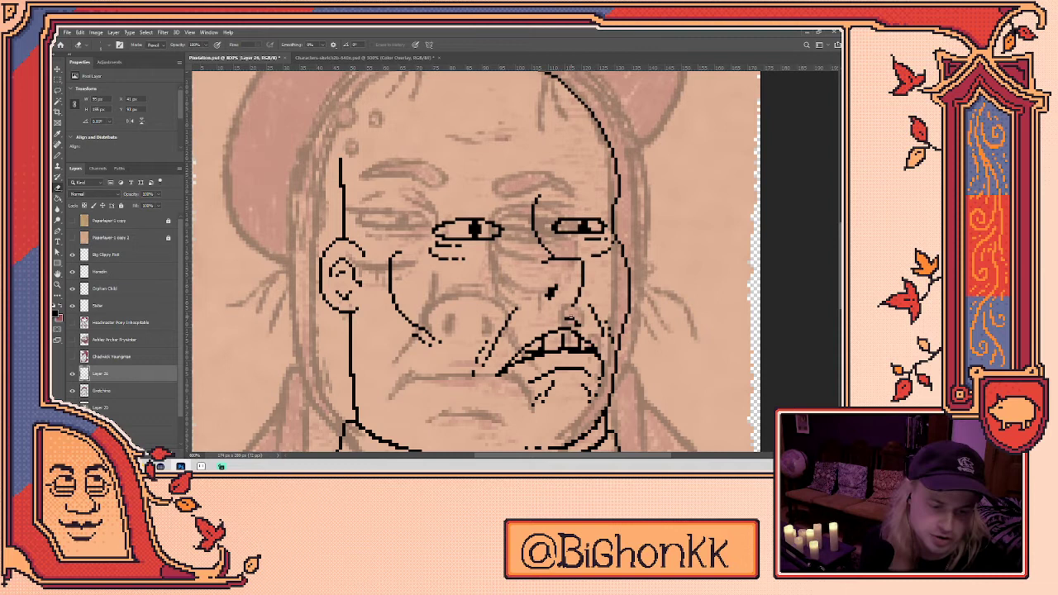
{"action": "key", "text": "b"}
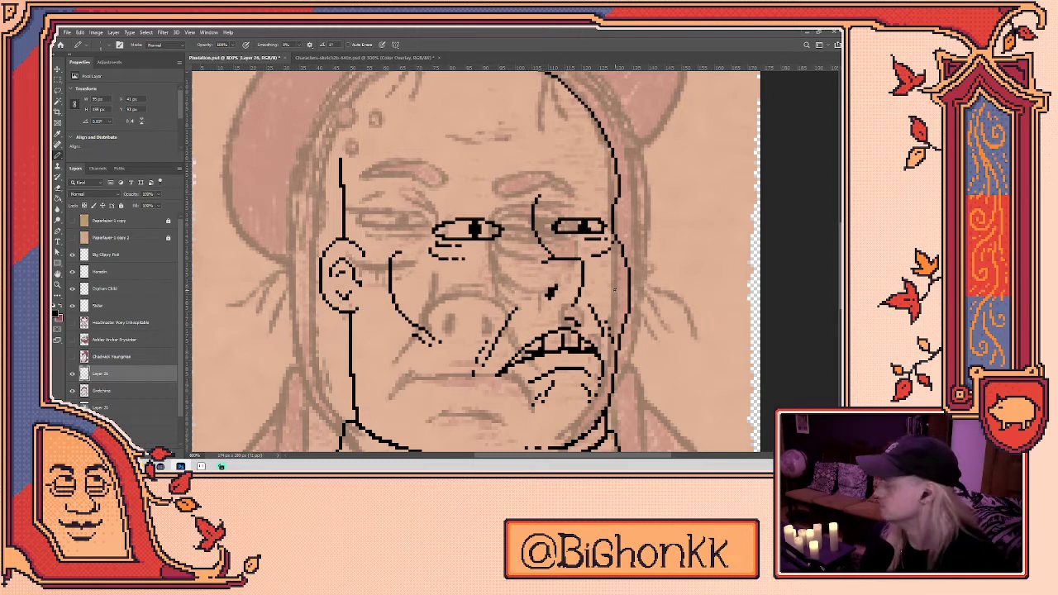
- Draw an eyebrow arc over the left eye
{"action": "left_click_drag", "start_coordinate": [616, 290], "coordinate": [602, 356]}
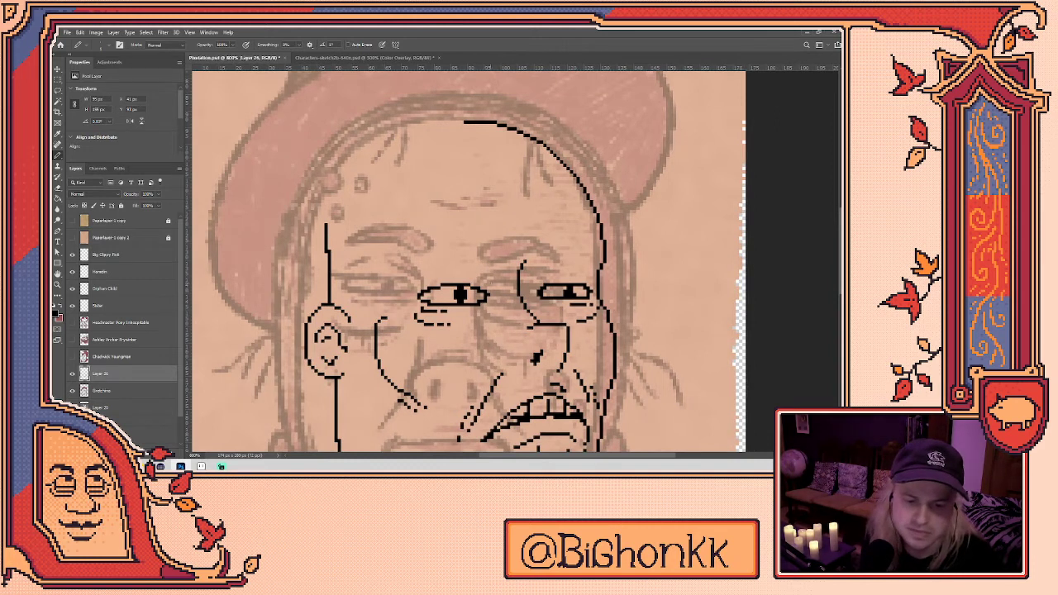
{"action": "key", "text": "e"}
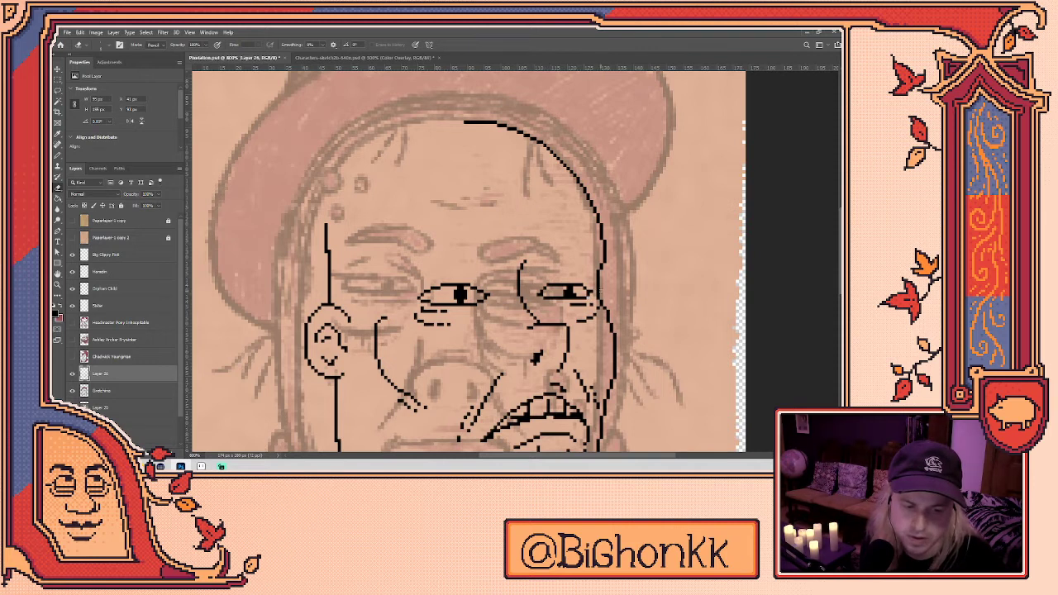
{"action": "key", "text": "b"}
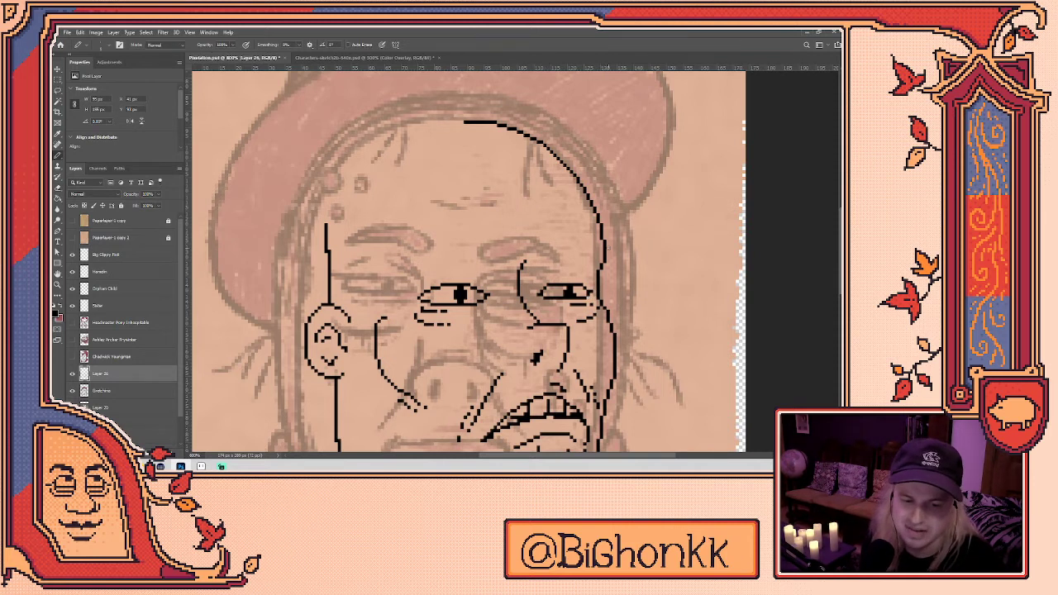
{"action": "mouse_move", "coordinate": [399, 274]}
{"action": "left_mouse_down"}
{"action": "mouse_move", "coordinate": [463, 241]}
{"action": "mouse_move", "coordinate": [488, 263]}
{"action": "mouse_move", "coordinate": [400, 275]}
{"action": "left_mouse_up"}
{"action": "key", "text": "e"}
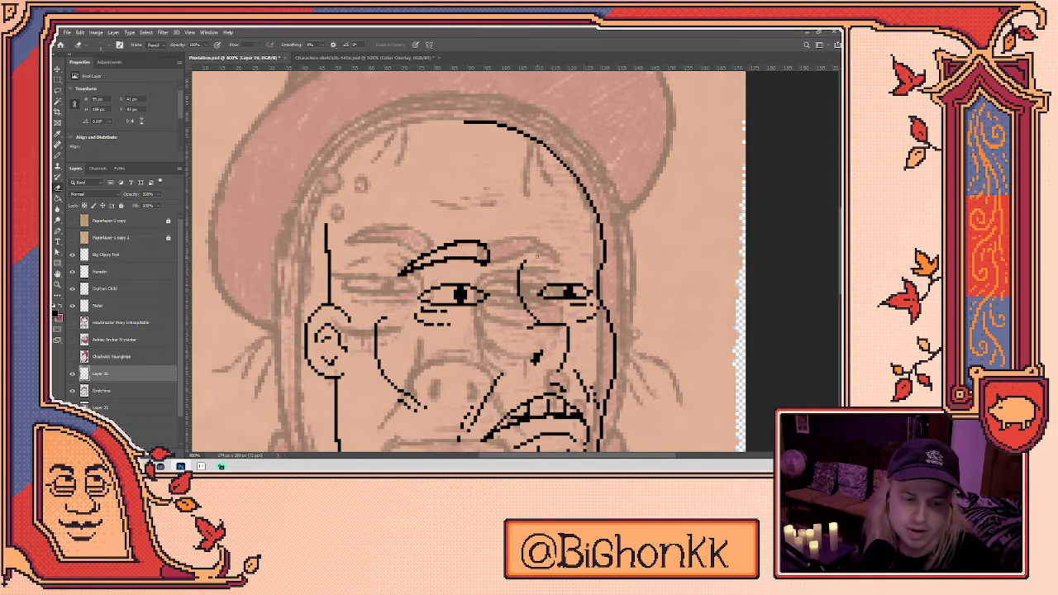
{"action": "key", "text": "b"}
- Draw the right eyebrow line, then switch over to Aseprite
{"action": "mouse_move", "coordinate": [537, 261]}
{"action": "left_mouse_down"}
{"action": "mouse_move", "coordinate": [556, 245]}
{"action": "mouse_move", "coordinate": [592, 258]}
{"action": "mouse_move", "coordinate": [540, 255]}
{"action": "mouse_move", "coordinate": [569, 245]}
{"action": "mouse_move", "coordinate": [592, 258]}
{"action": "left_mouse_up"}
{"action": "key", "text": "ctrl+z"}
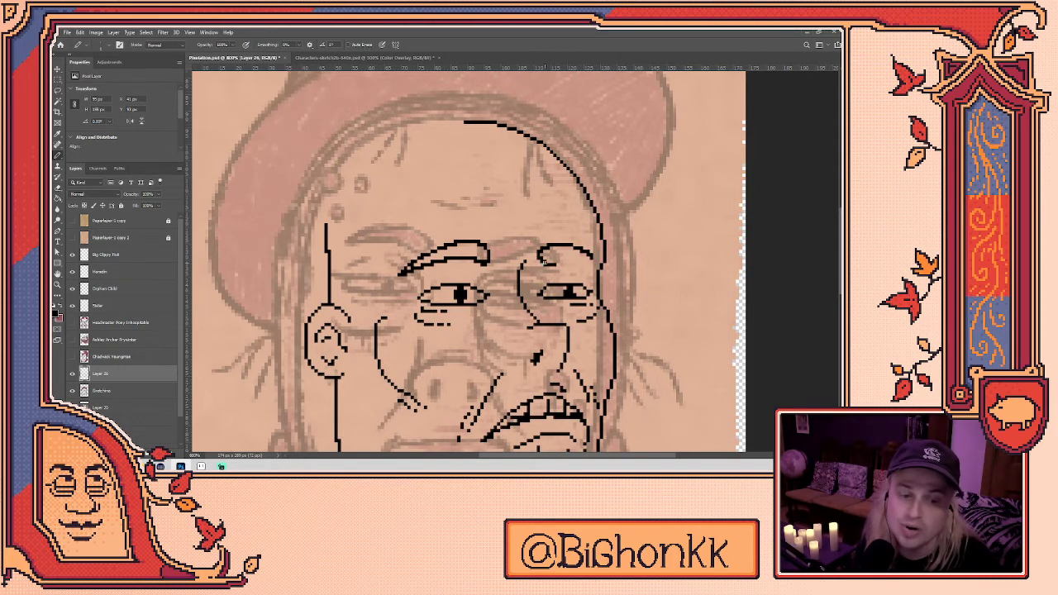
{"action": "left_click_drag", "start_coordinate": [552, 263], "coordinate": [596, 263]}
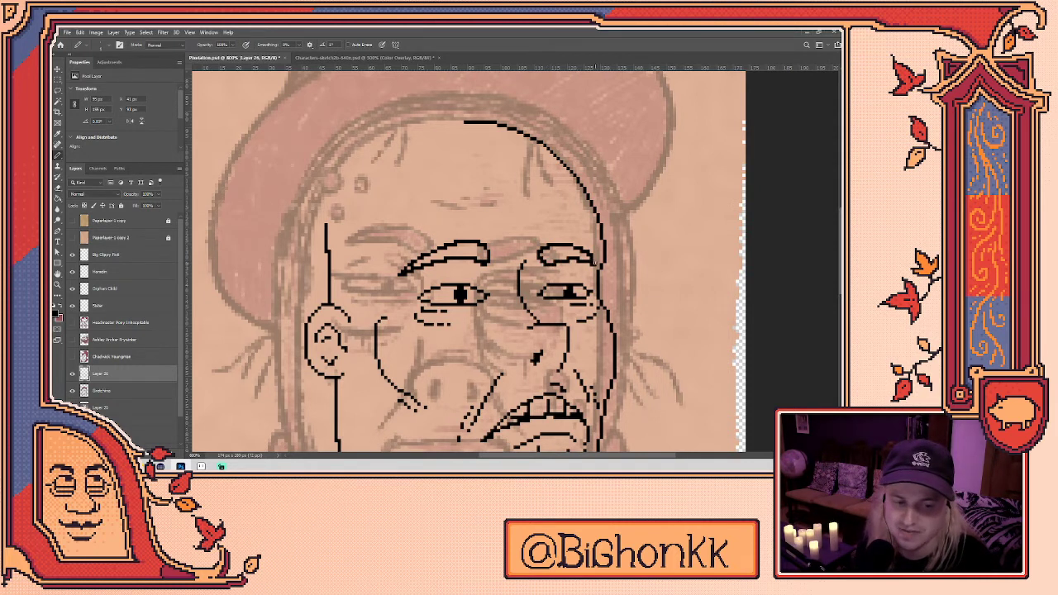
{"action": "key", "text": "e"}
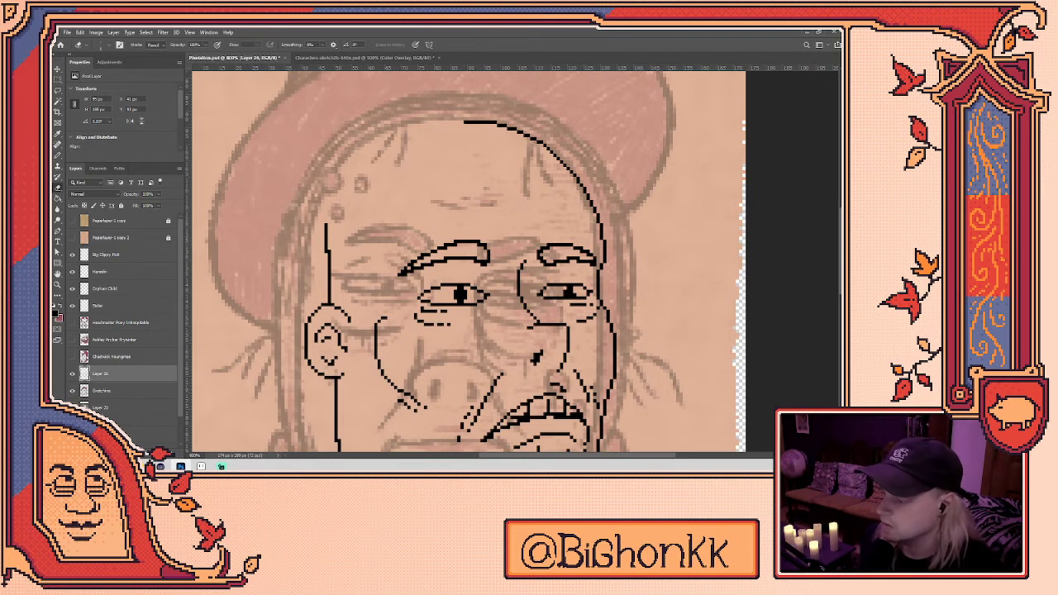
{"action": "key", "text": "alt+Tab"}
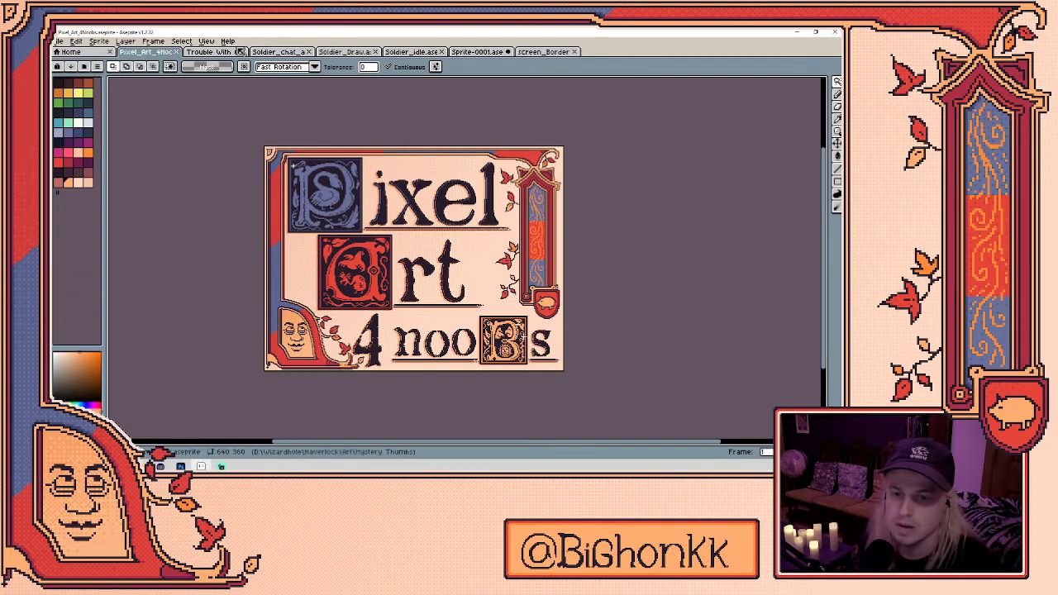
- Zoom and pan around the Pixel Art 4 nooBs title art, then open Trouble With Children
{"action": "scroll", "coordinate": [401, 286], "scroll_direction": "up", "scroll_amount": 1}
{"action": "scroll", "coordinate": [401, 286], "scroll_direction": "down", "scroll_amount": 1}
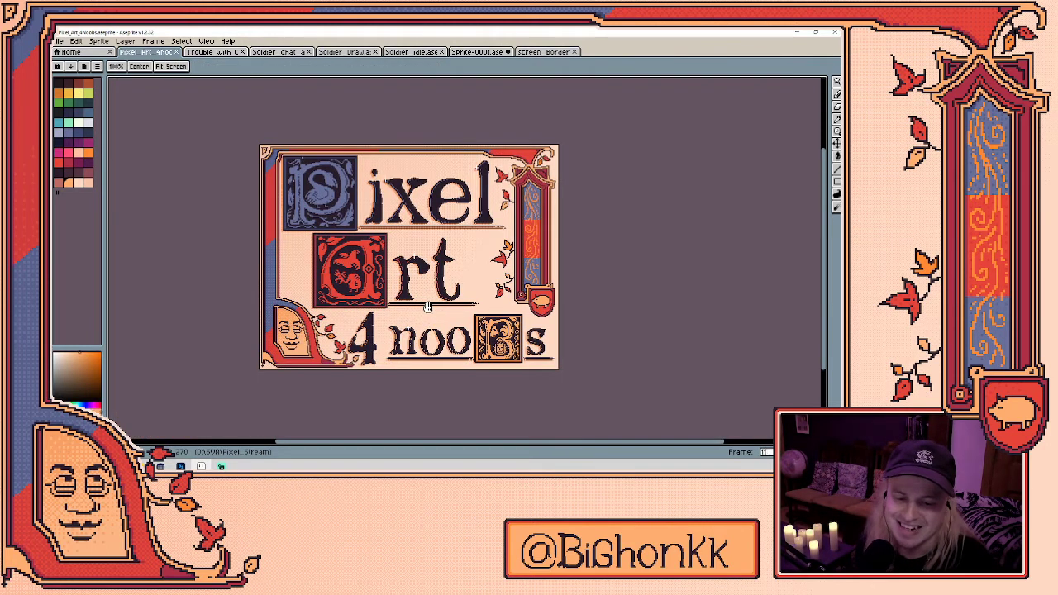
{"action": "scroll", "coordinate": [441, 321], "scroll_direction": "up", "scroll_amount": 1}
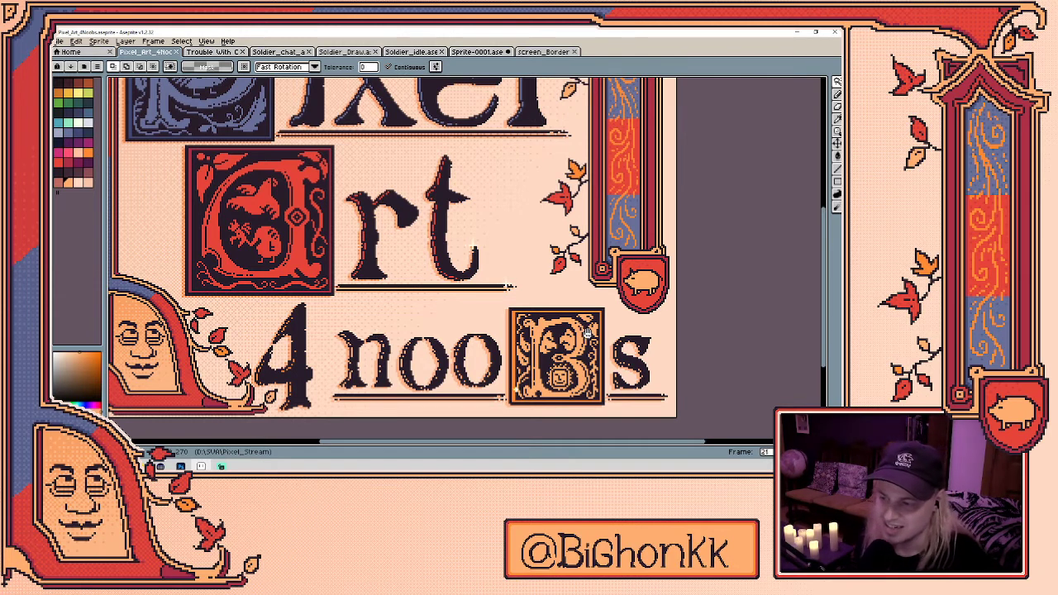
{"action": "left_click_drag", "start_coordinate": [830, 264], "coordinate": [832, 236]}
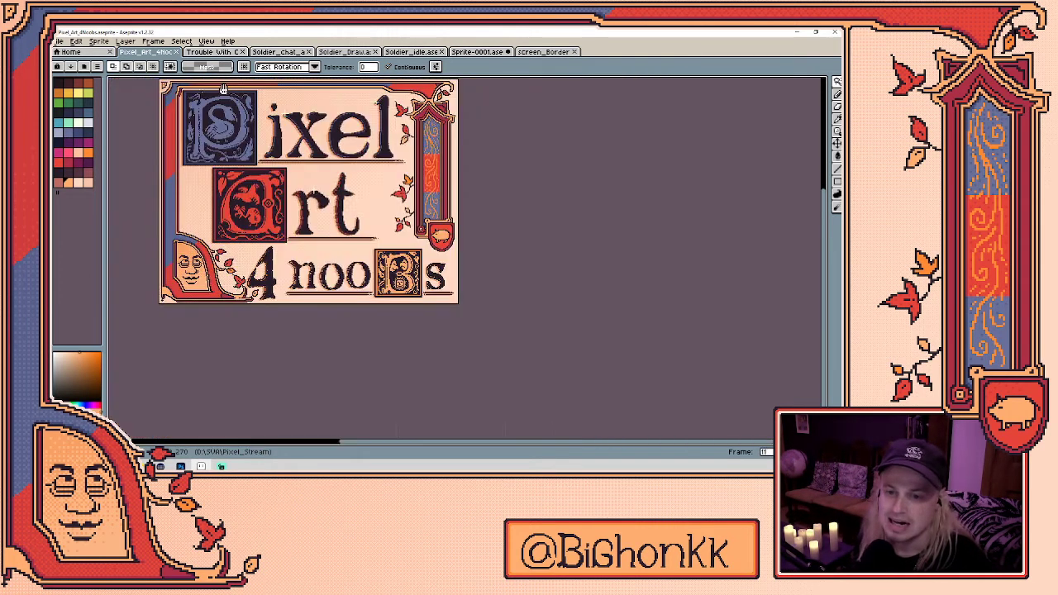
{"action": "left_click", "coordinate": [211, 53]}
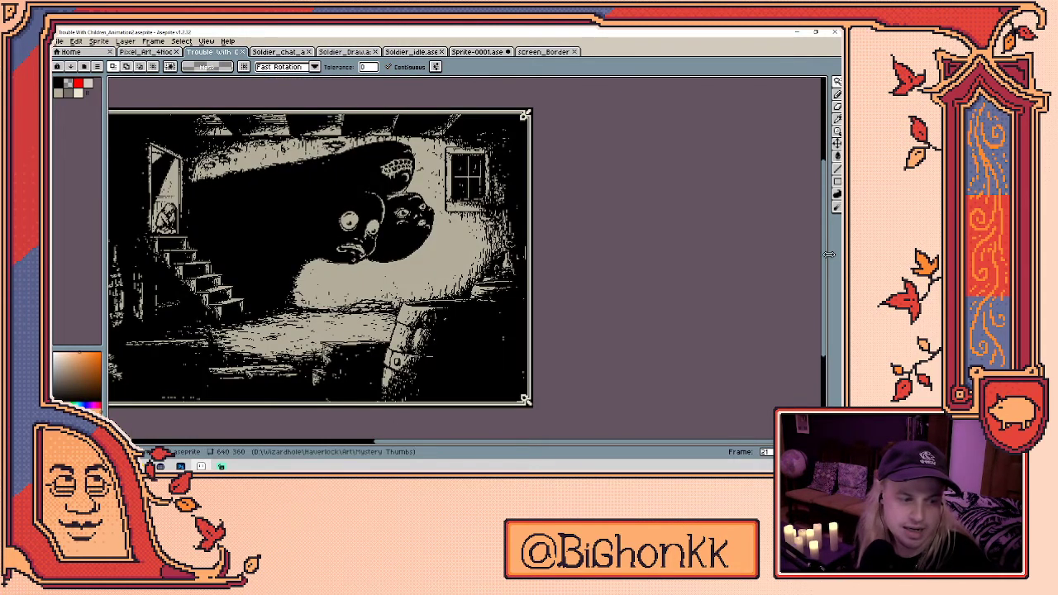
- Show the timeline beside the canvas, rewind to frame 1, widen the canvas, and play
{"action": "left_click_drag", "start_coordinate": [831, 260], "coordinate": [546, 281]}
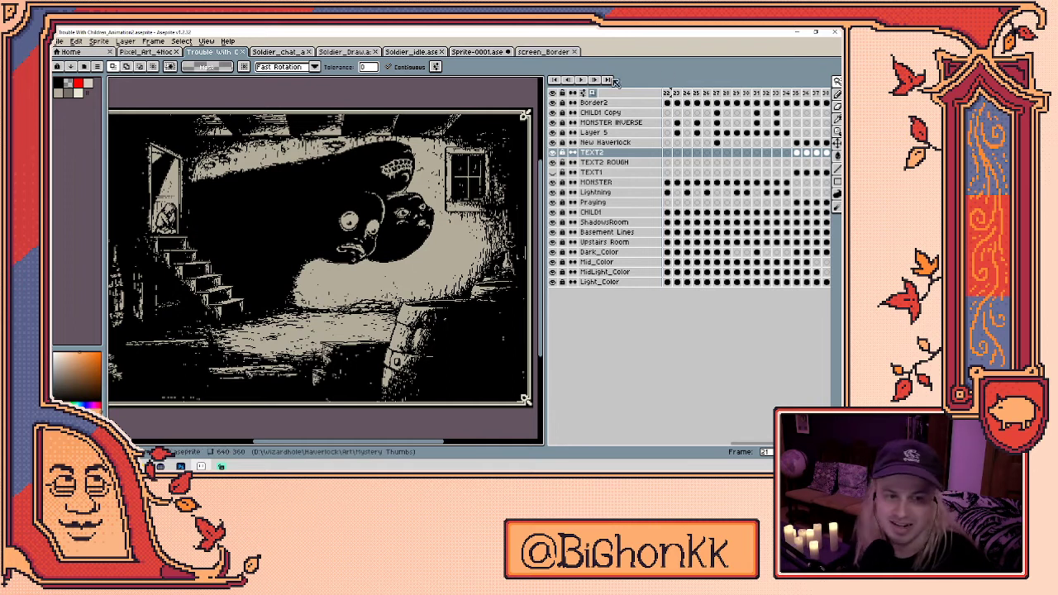
{"action": "key", "text": "Left"}
{"action": "key", "text": "Left"}
{"action": "key", "text": "Left"}
{"action": "key", "text": "Left"}
{"action": "key", "text": "Left"}
{"action": "key", "text": "Left"}
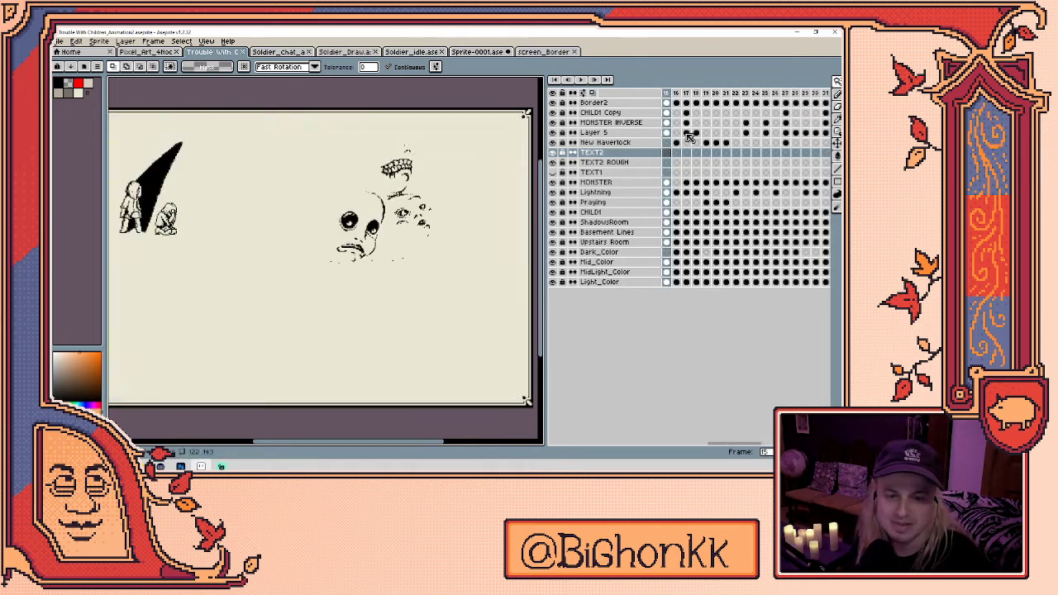
{"action": "key", "text": "Left"}
{"action": "key", "text": "Left"}
{"action": "key", "text": "Left"}
{"action": "key", "text": "Left"}
{"action": "key", "text": "Left"}
{"action": "key", "text": "Left"}
{"action": "key", "text": "Left"}
{"action": "key", "text": "Left"}
{"action": "key", "text": "Left"}
{"action": "key", "text": "Left"}
{"action": "key", "text": "Left"}
{"action": "key", "text": "Left"}
{"action": "key", "text": "Left"}
{"action": "key", "text": "Left"}
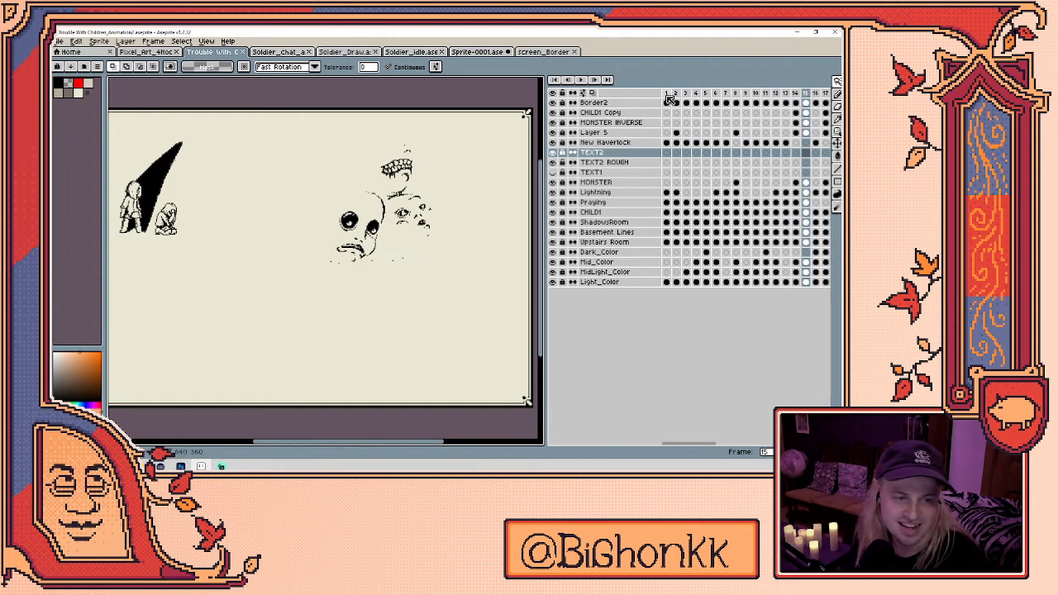
{"action": "left_click_drag", "start_coordinate": [546, 238], "coordinate": [663, 240]}
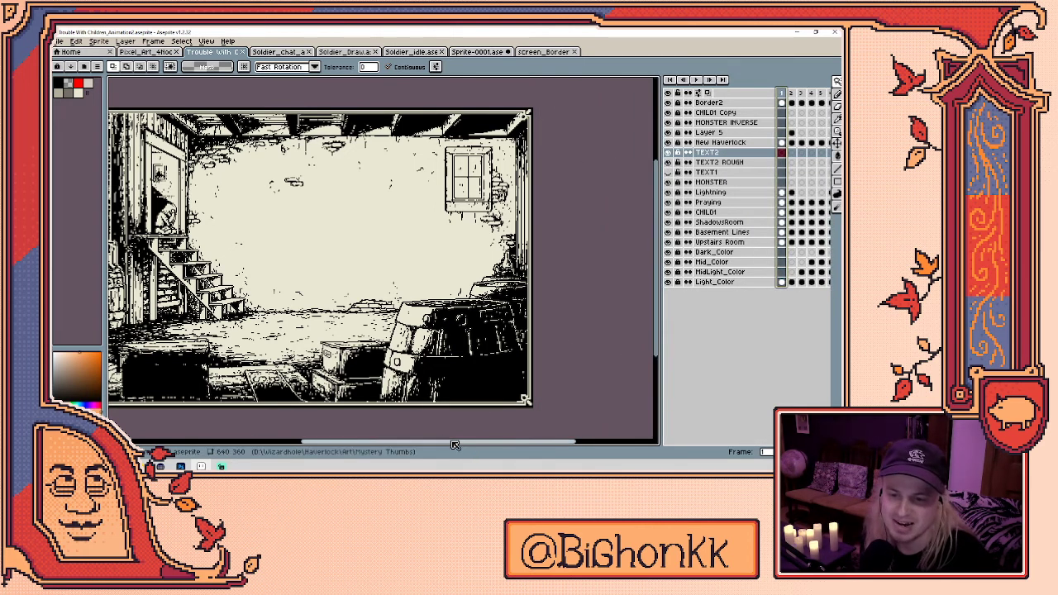
{"action": "key", "text": "Return"}
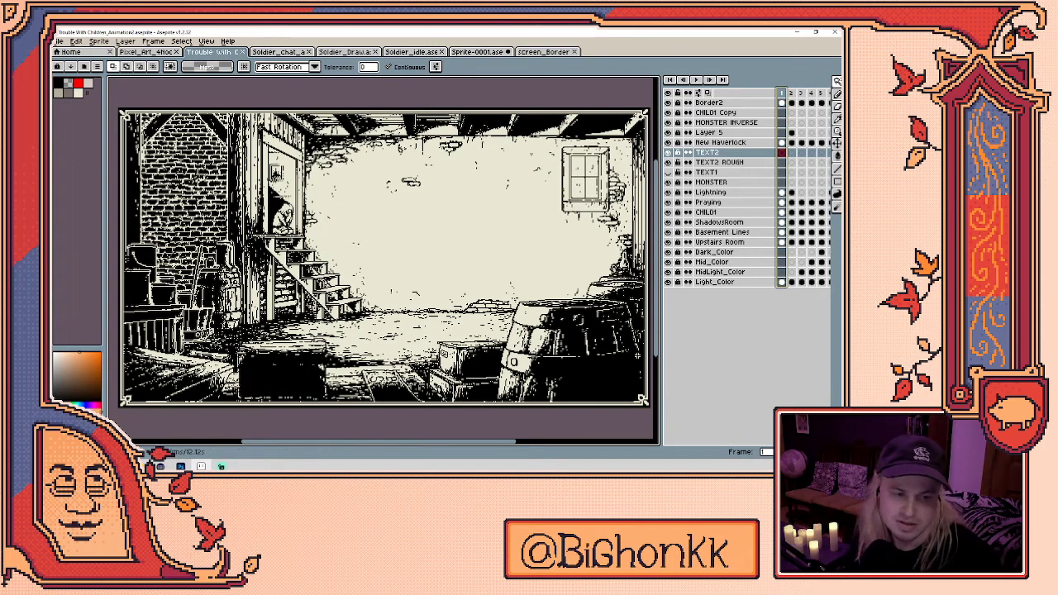
- Replay the basement animation and drag the splitter so the canvas gets more room than the timeline
{"action": "key", "text": "Return"}
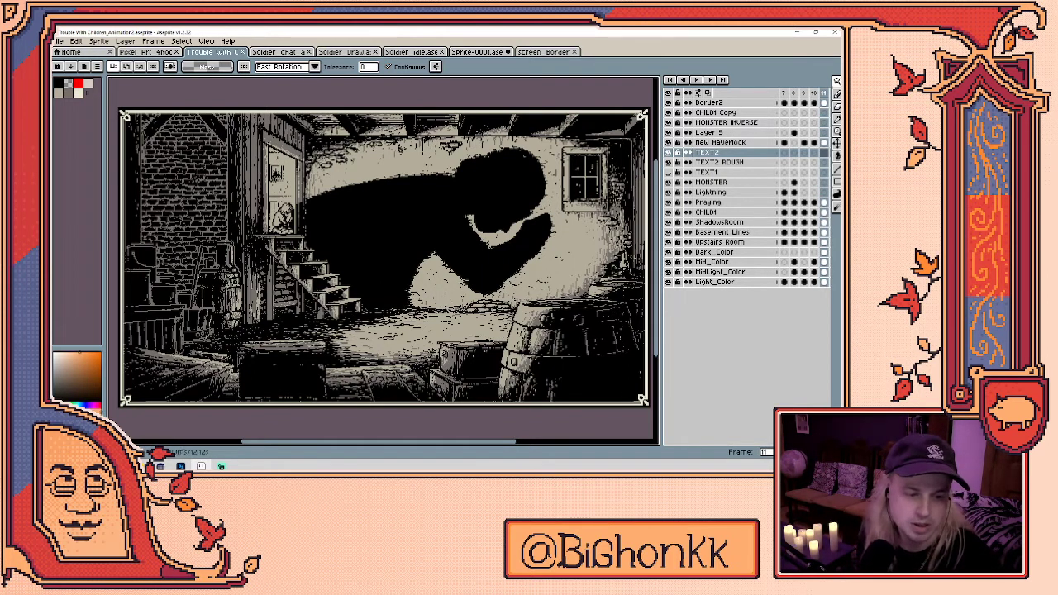
{"action": "left_click_drag", "start_coordinate": [656, 254], "coordinate": [454, 248]}
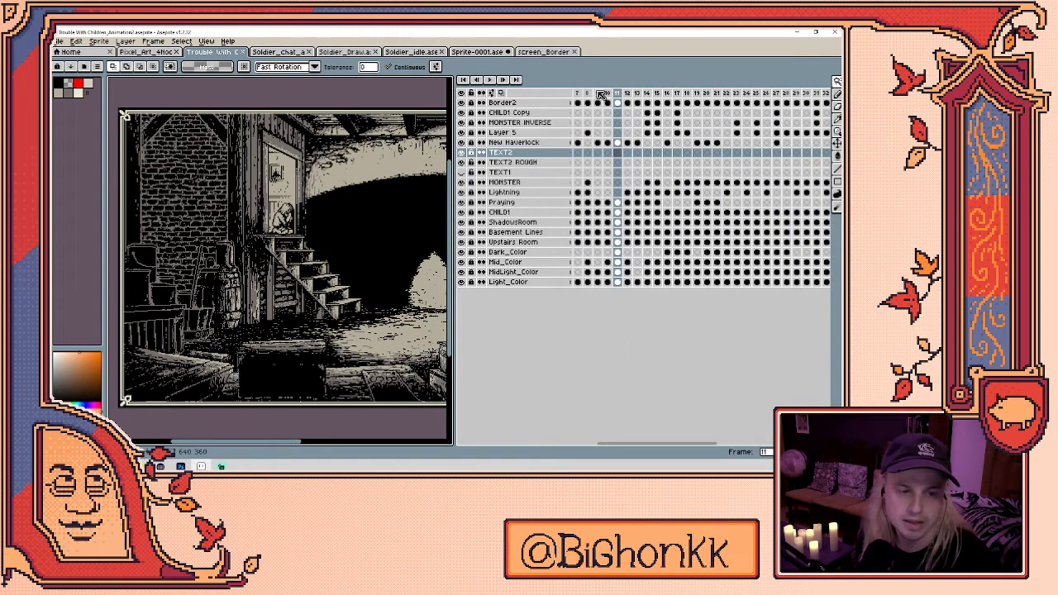
{"action": "left_click_drag", "start_coordinate": [658, 444], "coordinate": [632, 444]}
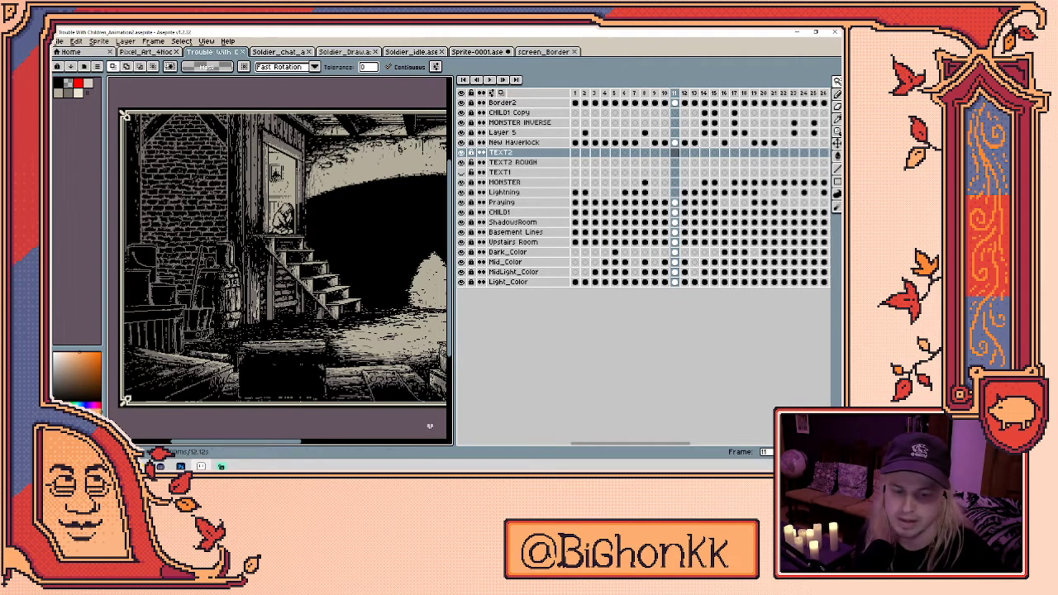
{"action": "left_click_drag", "start_coordinate": [454, 420], "coordinate": [633, 419]}
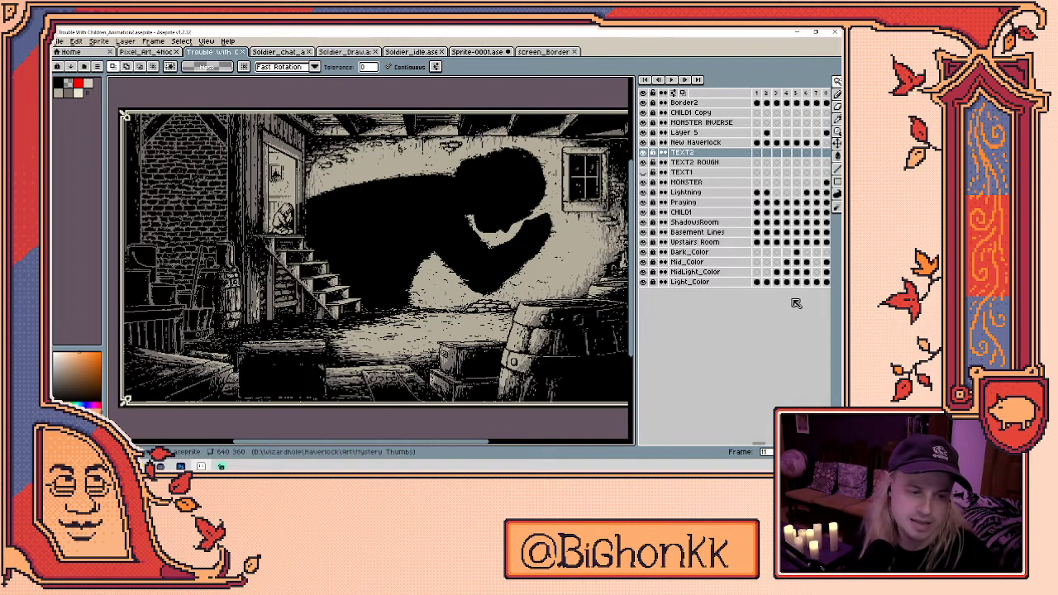
{"action": "scroll", "coordinate": [761, 446], "scroll_direction": "right", "scroll_amount": 5}
{"action": "scroll", "coordinate": [753, 447], "scroll_direction": "left", "scroll_amount": 5}
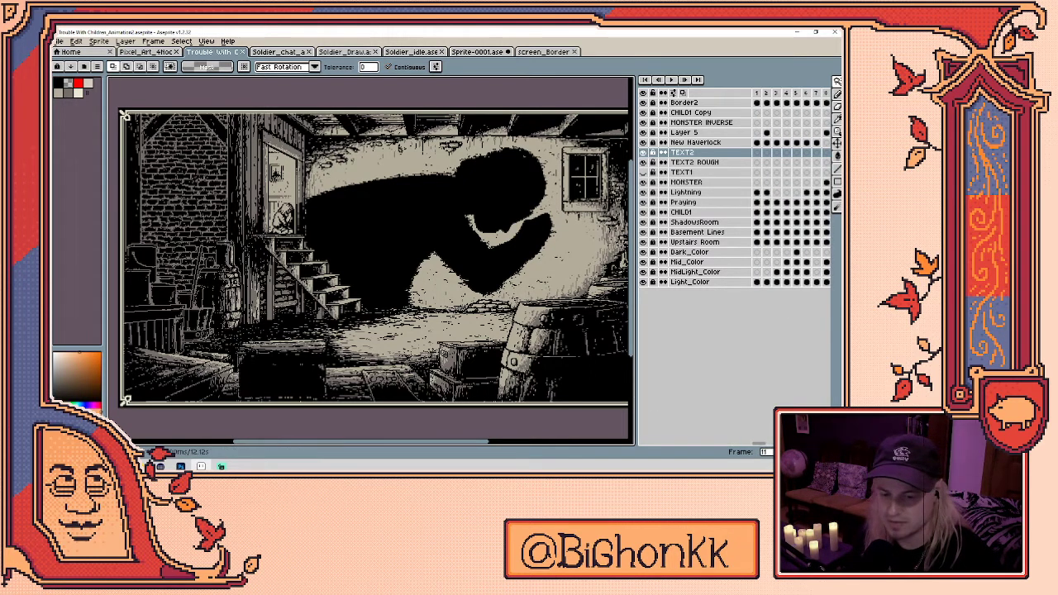
{"action": "scroll", "coordinate": [339, 134], "scroll_direction": "up", "scroll_amount": 2}
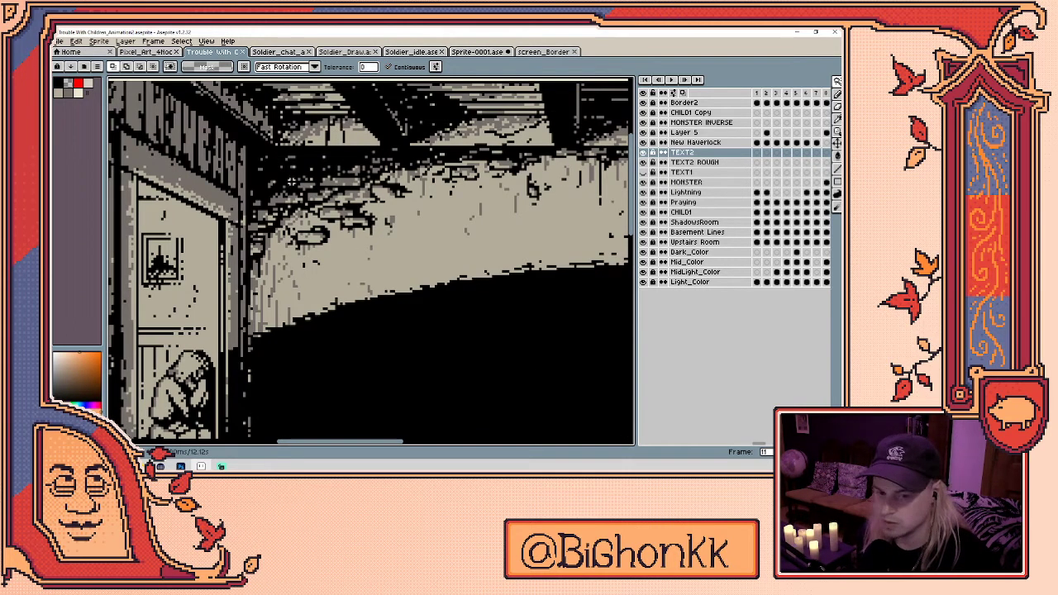
- Play the basement animation forward and zoom in on the ceiling, barrel and wall pixels
{"action": "scroll", "coordinate": [405, 231], "scroll_direction": "down", "scroll_amount": 2}
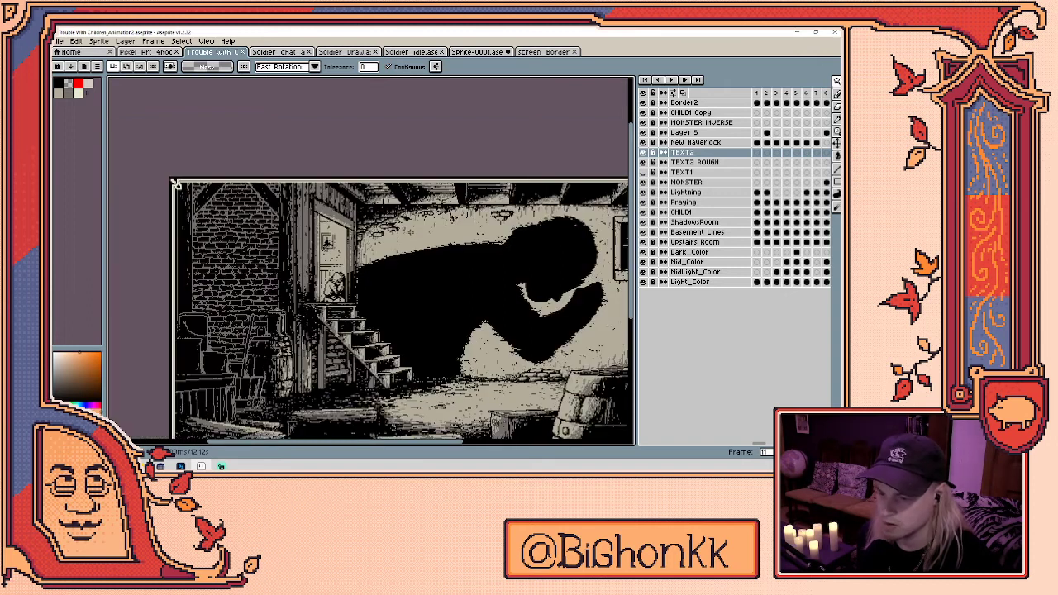
{"action": "key", "text": "Return"}
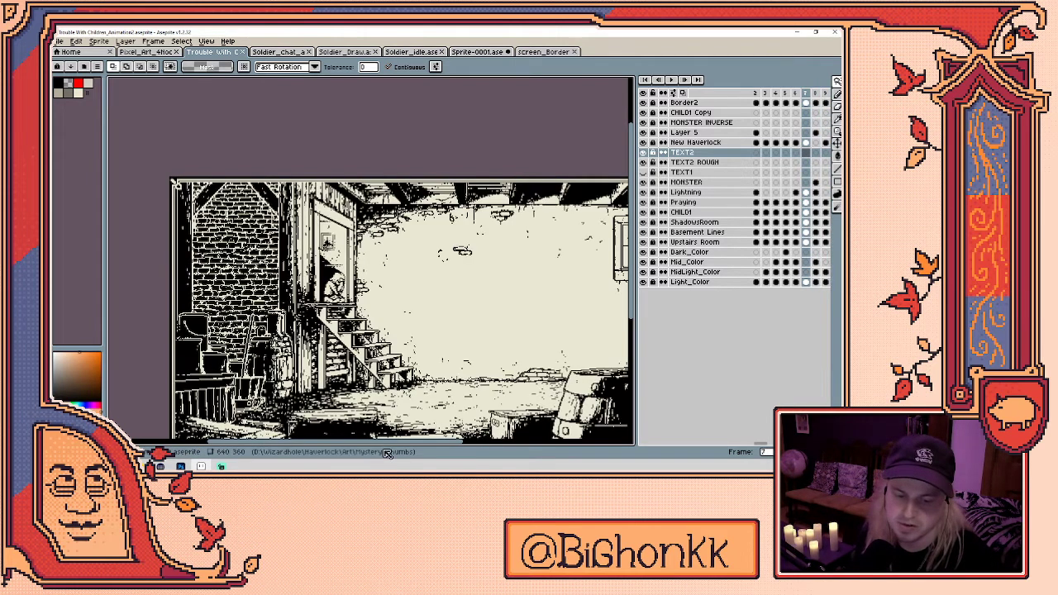
{"action": "scroll", "coordinate": [370, 315], "scroll_direction": "right", "scroll_amount": 3}
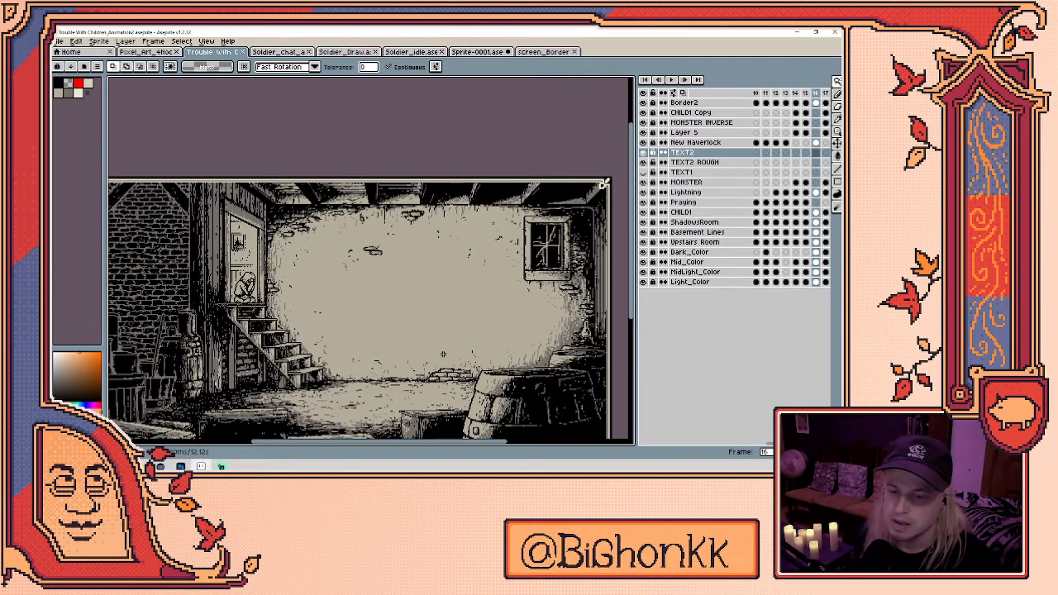
{"action": "scroll", "coordinate": [615, 308], "scroll_direction": "down", "scroll_amount": 3}
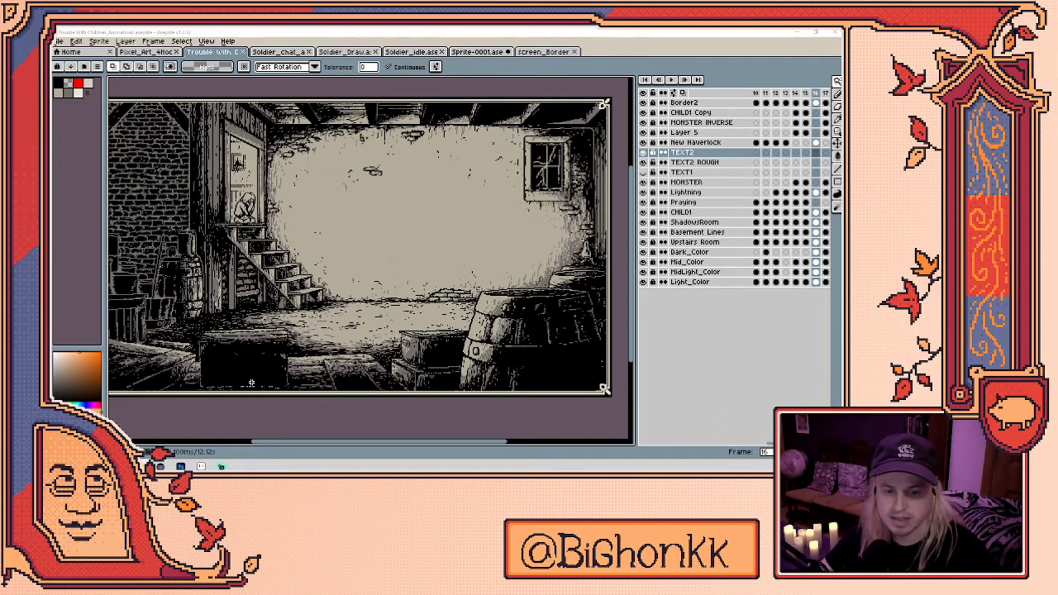
{"action": "scroll", "coordinate": [493, 315], "scroll_direction": "up", "scroll_amount": 3}
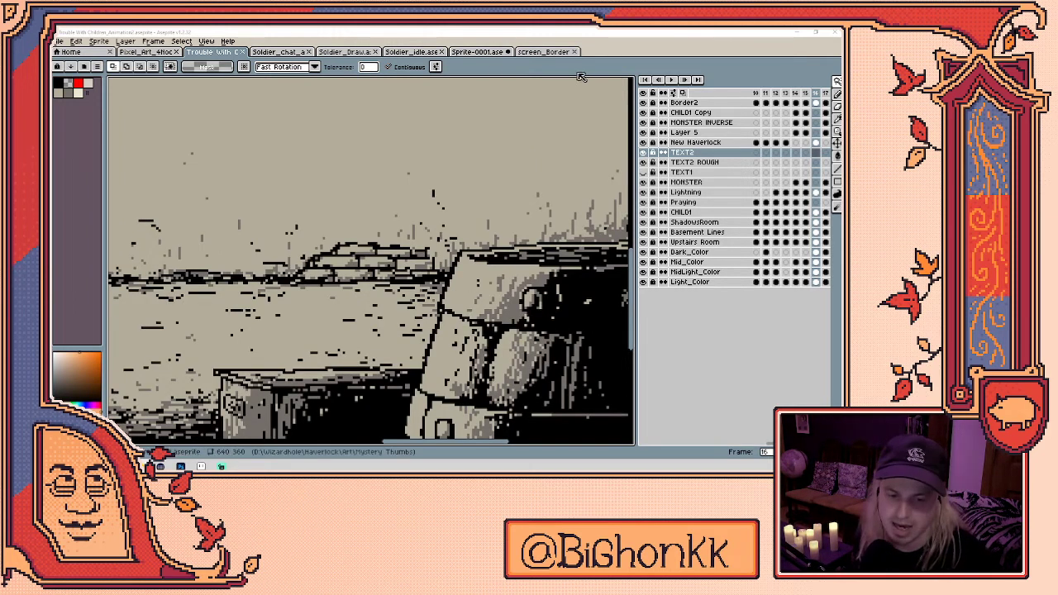
{"action": "scroll", "coordinate": [370, 156], "scroll_direction": "down", "scroll_amount": 3}
{"action": "scroll", "coordinate": [370, 157], "scroll_direction": "up", "scroll_amount": 2}
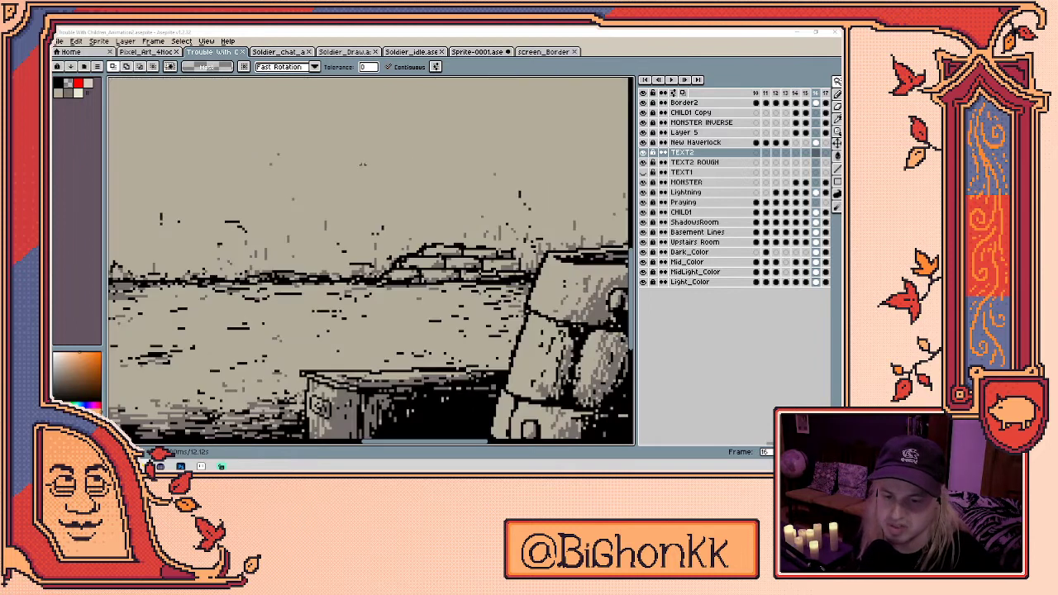
{"action": "scroll", "coordinate": [376, 169], "scroll_direction": "down", "scroll_amount": 1}
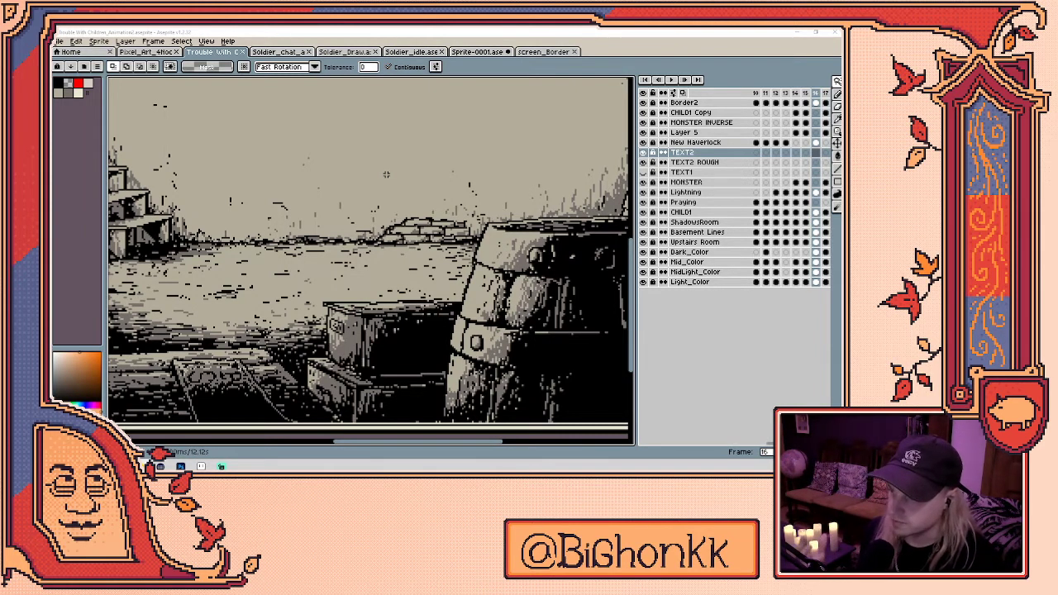
{"action": "scroll", "coordinate": [386, 174], "scroll_direction": "down", "scroll_amount": 2}
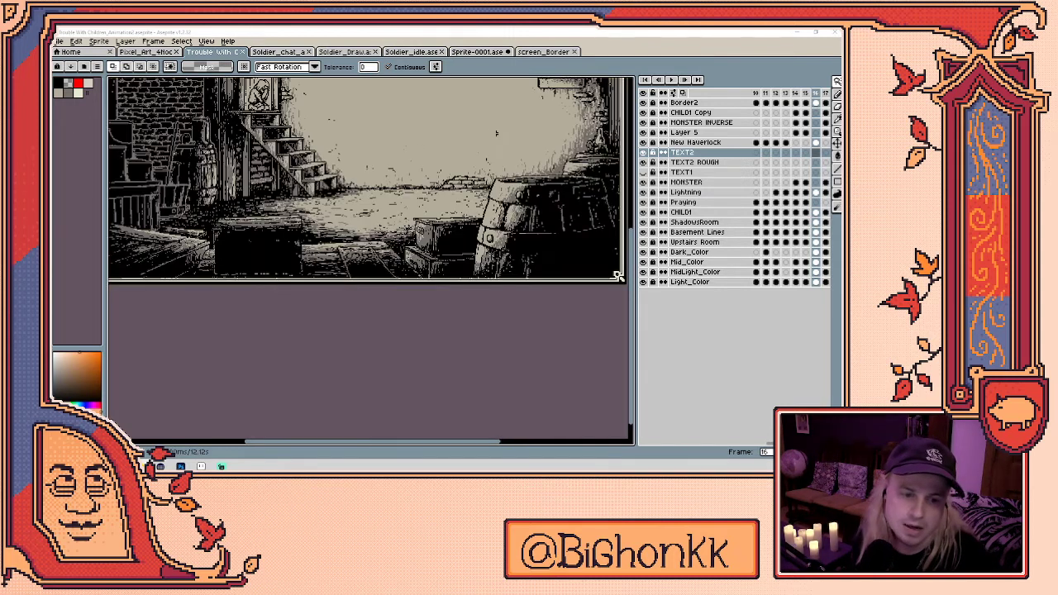
{"action": "scroll", "coordinate": [254, 240], "scroll_direction": "up", "scroll_amount": 1}
- Switch to the Magic Wand and keep zooming around the wall pixels
{"action": "key", "text": "w"}
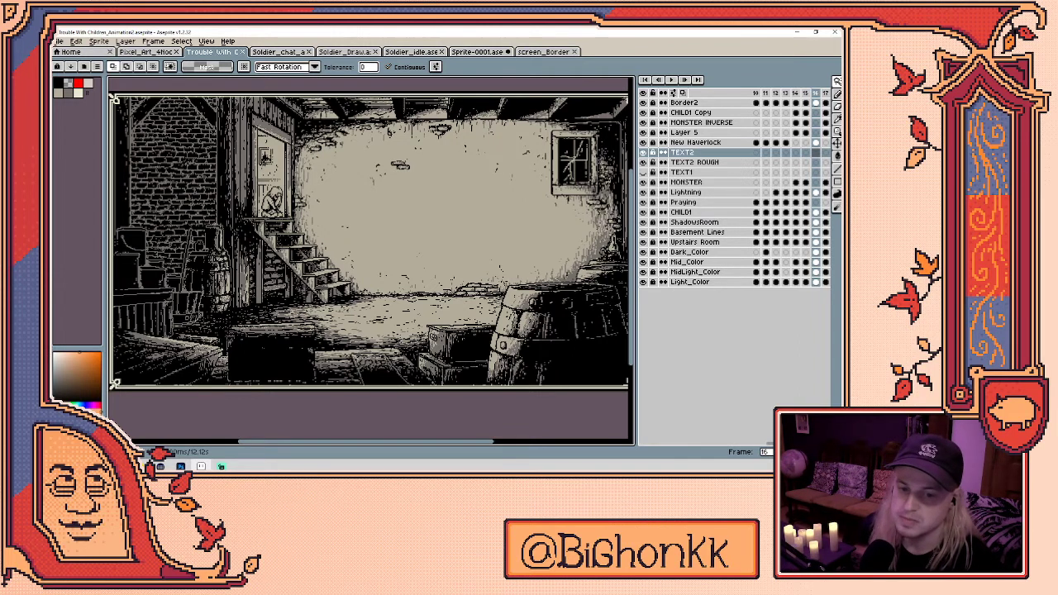
{"action": "scroll", "coordinate": [319, 218], "scroll_direction": "up", "scroll_amount": 3}
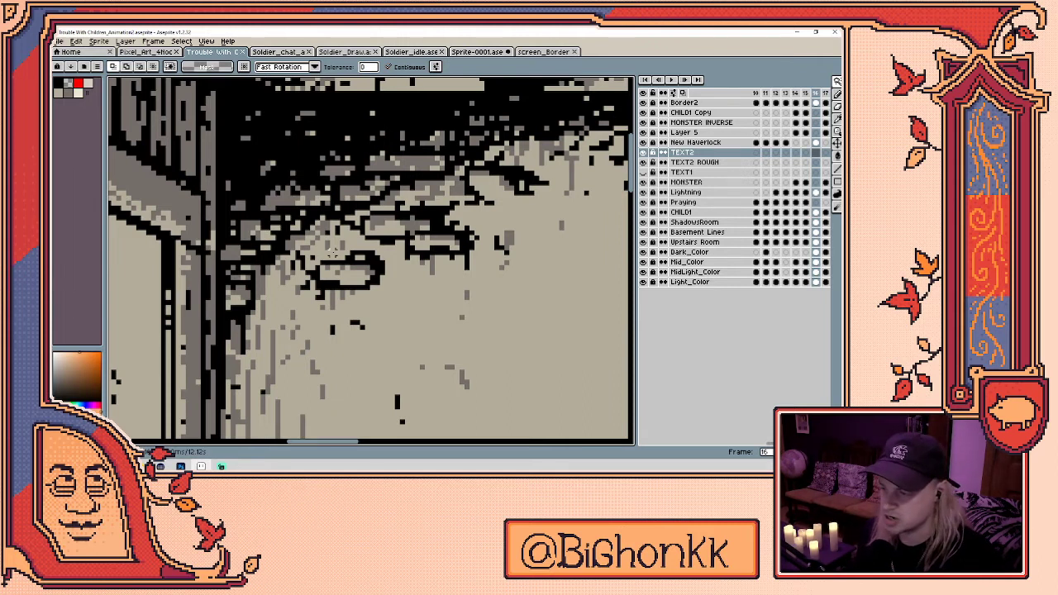
{"action": "scroll", "coordinate": [333, 253], "scroll_direction": "down", "scroll_amount": 5}
{"action": "scroll", "coordinate": [509, 308], "scroll_direction": "up", "scroll_amount": 1}
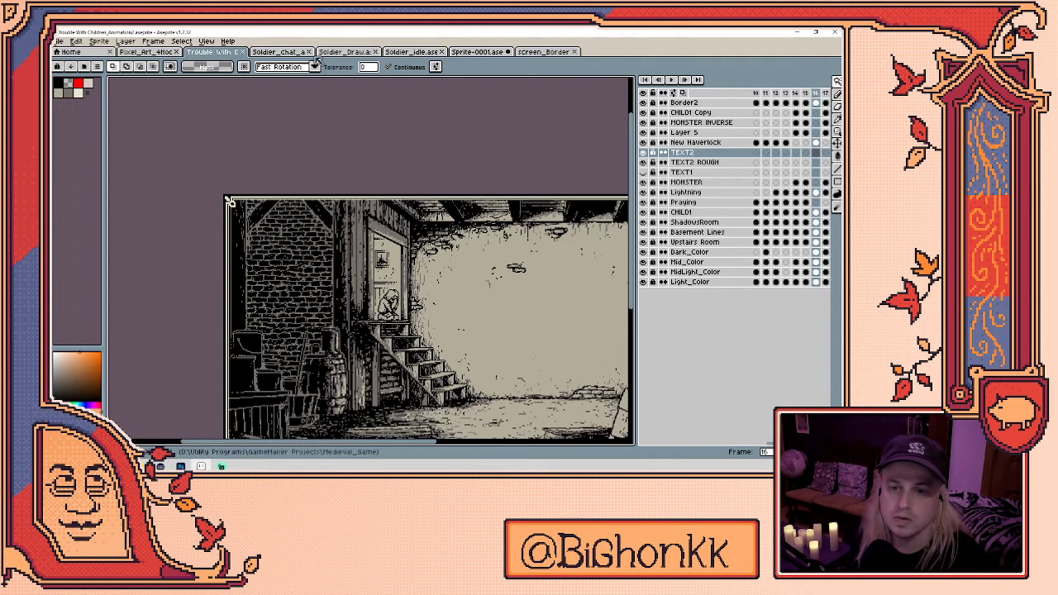
- Open the soldier chat document and play its animation
{"action": "left_click", "coordinate": [280, 52]}
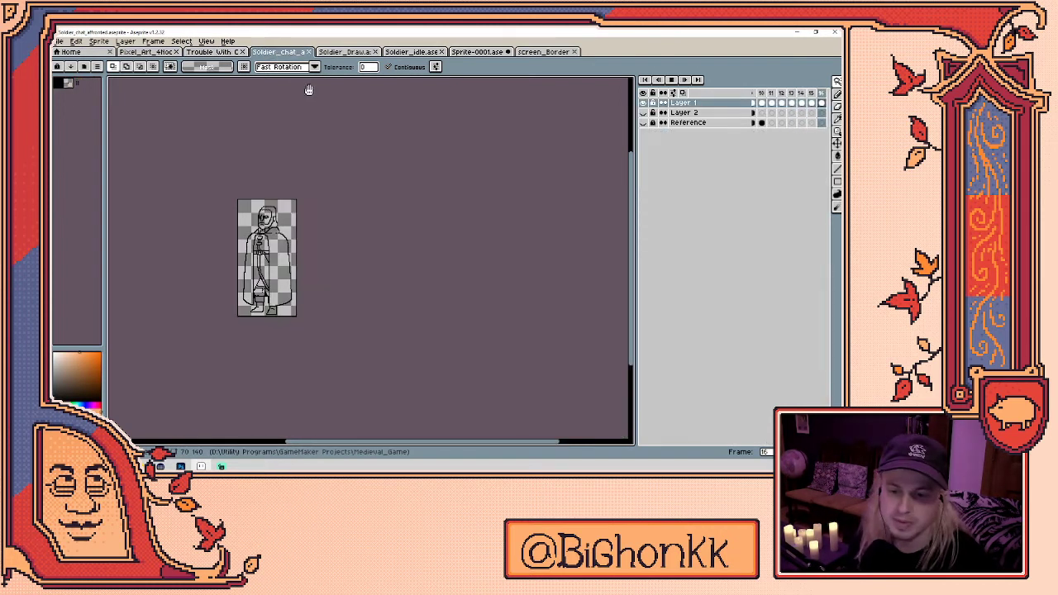
{"action": "key", "text": "Return"}
{"action": "scroll", "coordinate": [281, 225], "scroll_direction": "up", "scroll_amount": 1}
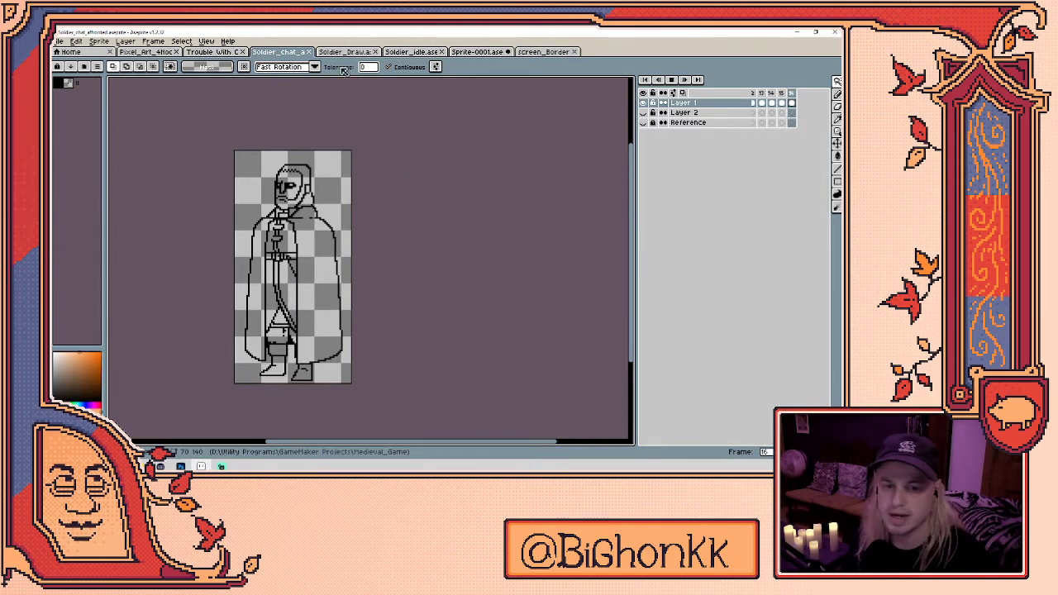
- Play the Soldier_idle animation, then bring up the coloured Sprite-0001.ase soldier
{"action": "left_click", "coordinate": [411, 52]}
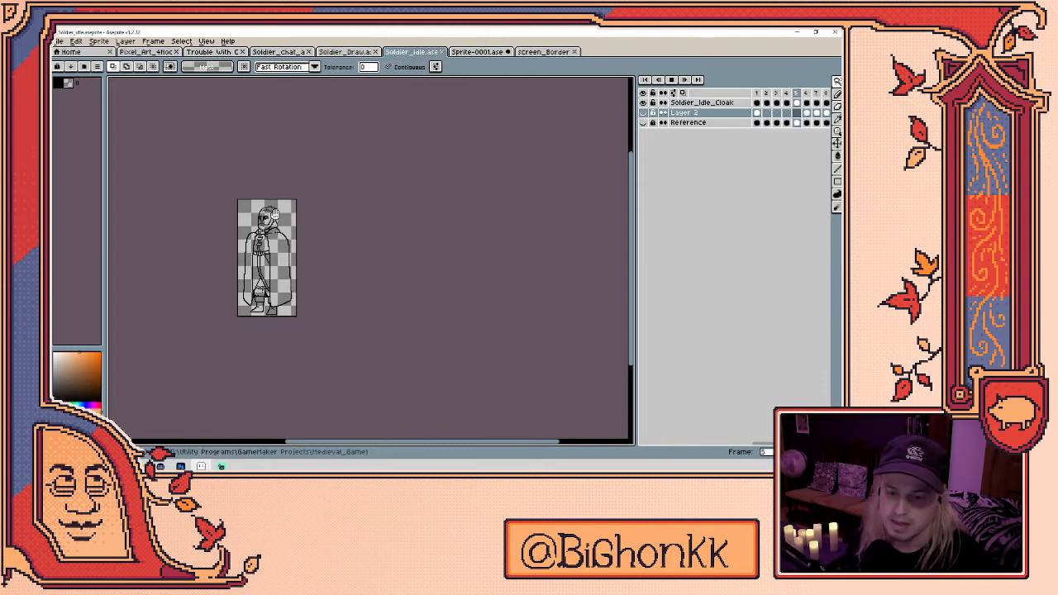
{"action": "scroll", "coordinate": [344, 217], "scroll_direction": "up", "scroll_amount": 2}
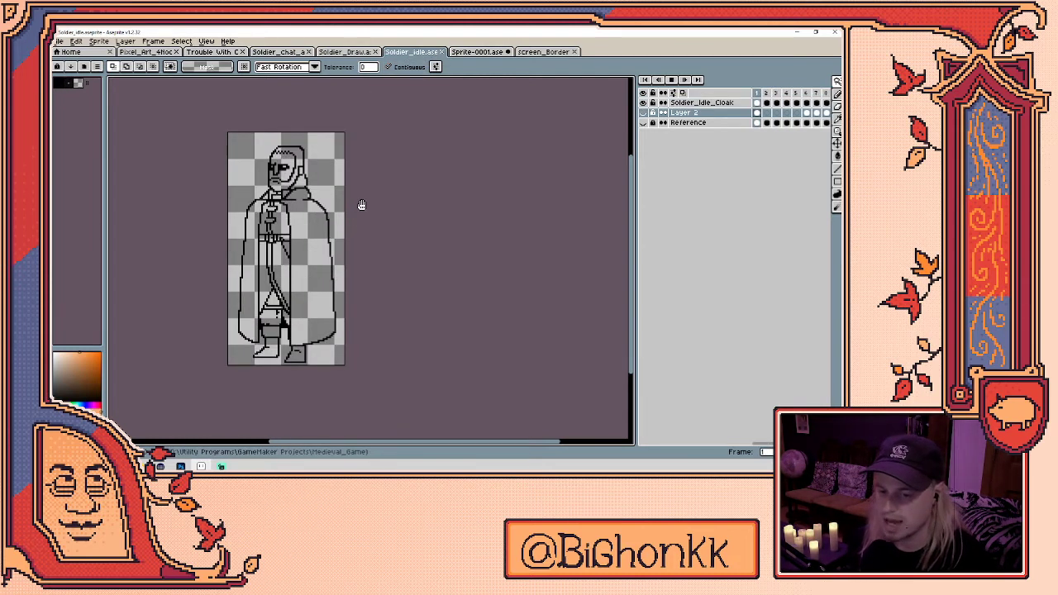
{"action": "key", "text": "Return"}
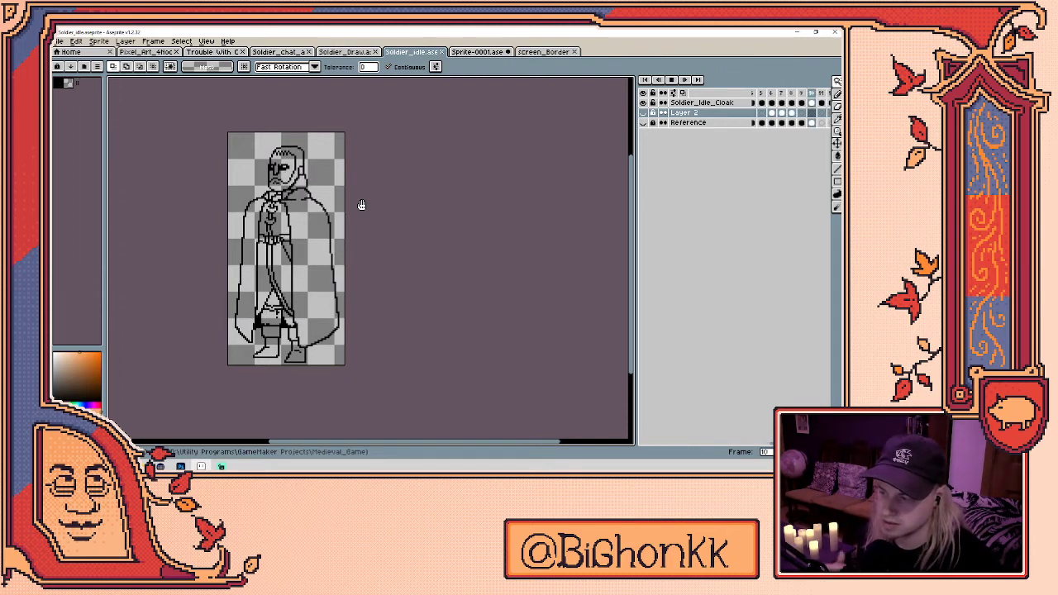
{"action": "left_click", "coordinate": [484, 52]}
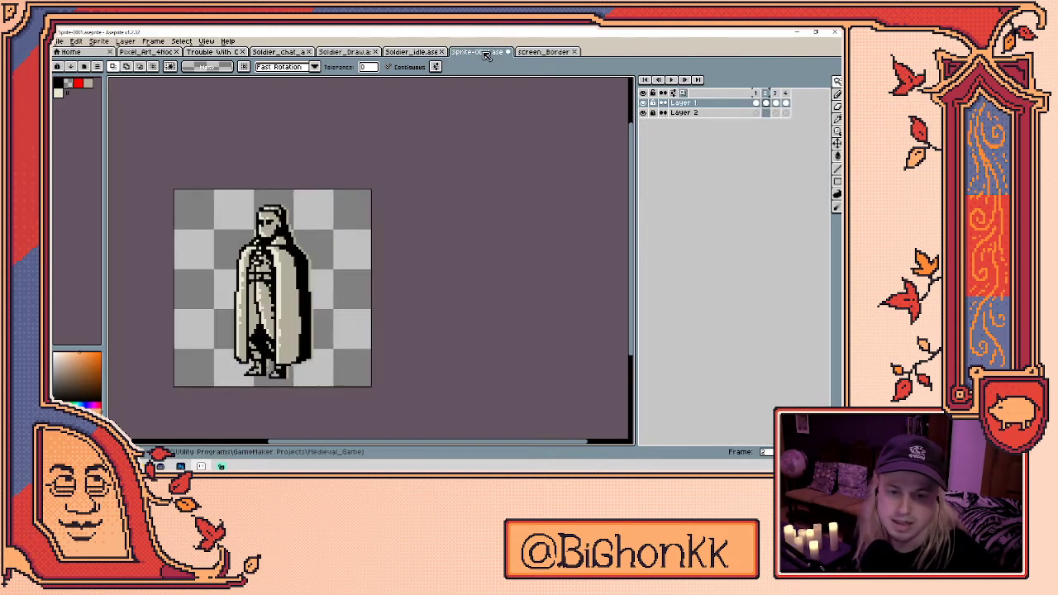
{"action": "left_click", "coordinate": [440, 52]}
{"action": "left_click", "coordinate": [476, 52]}
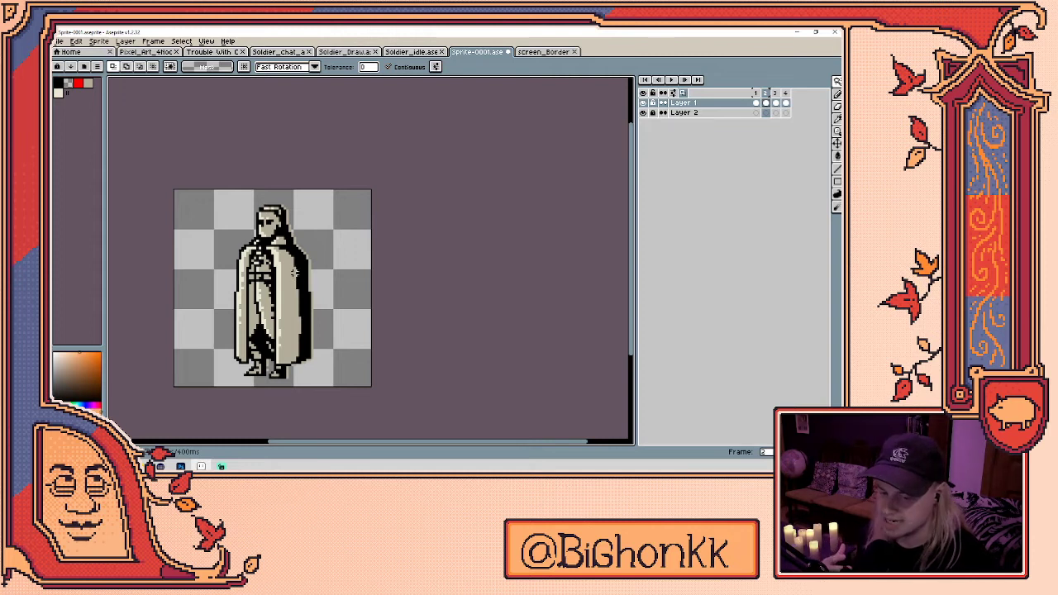
{"action": "left_click", "coordinate": [98, 40]}
{"action": "left_click", "coordinate": [120, 88]}
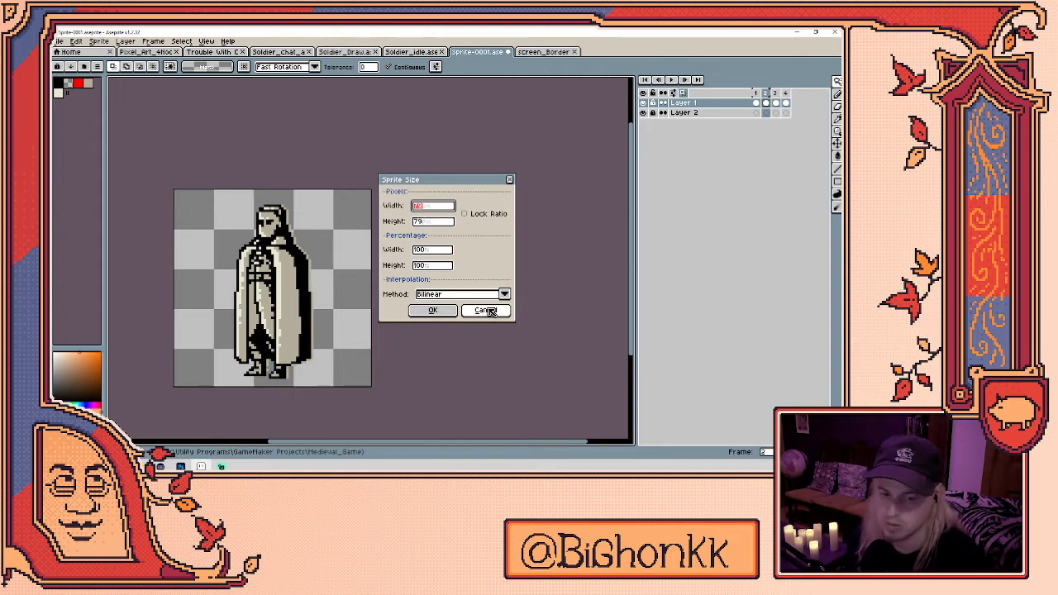
{"action": "left_click", "coordinate": [489, 312]}
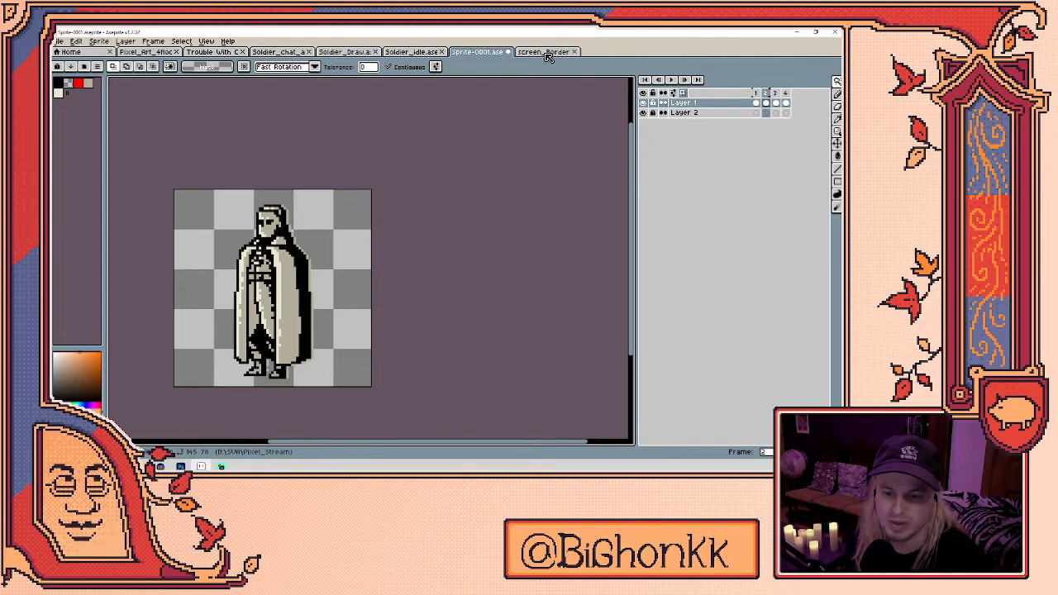
{"action": "left_click", "coordinate": [192, 51]}
- Look through the Pixel Art 4 noobs title artwork and the basement scene documents
{"action": "left_click", "coordinate": [146, 51]}
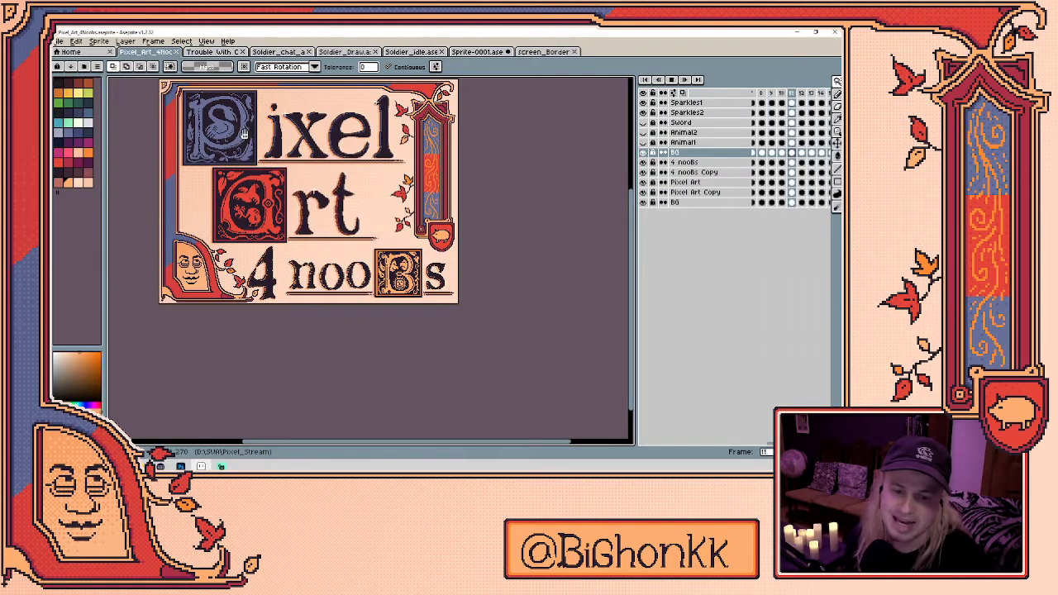
{"action": "scroll", "coordinate": [406, 196], "scroll_direction": "up", "scroll_amount": 3}
{"action": "scroll", "coordinate": [385, 179], "scroll_direction": "down", "scroll_amount": 1}
{"action": "left_click", "coordinate": [211, 52]}
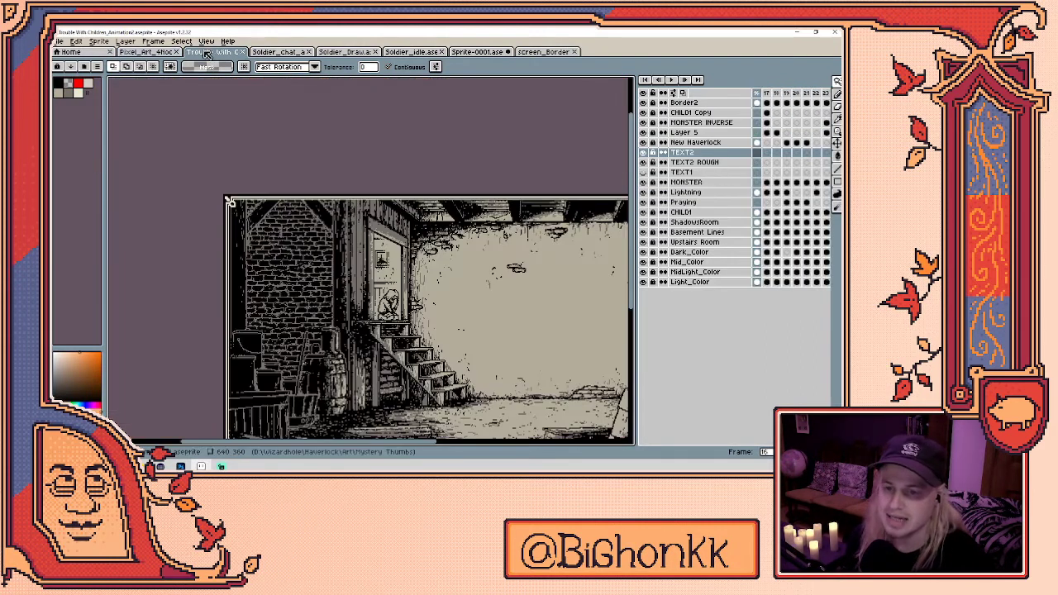
{"action": "scroll", "coordinate": [356, 251], "scroll_direction": "up", "scroll_amount": 2}
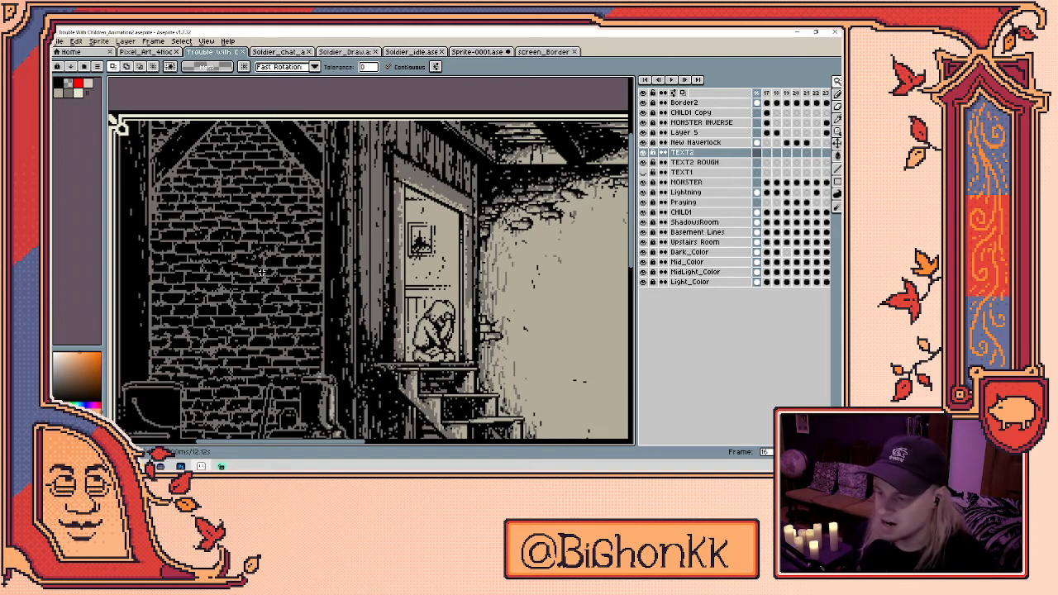
- Close the screen_Border image, then bring up Photoshop's Characters-sketch2b library scene
{"action": "left_click", "coordinate": [542, 52]}
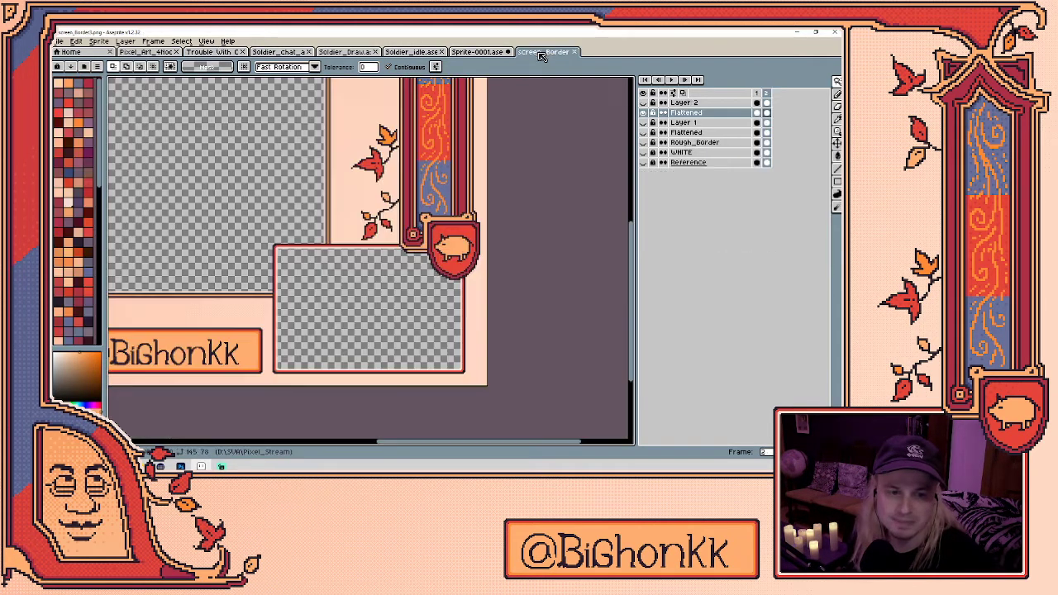
{"action": "left_click", "coordinate": [574, 52]}
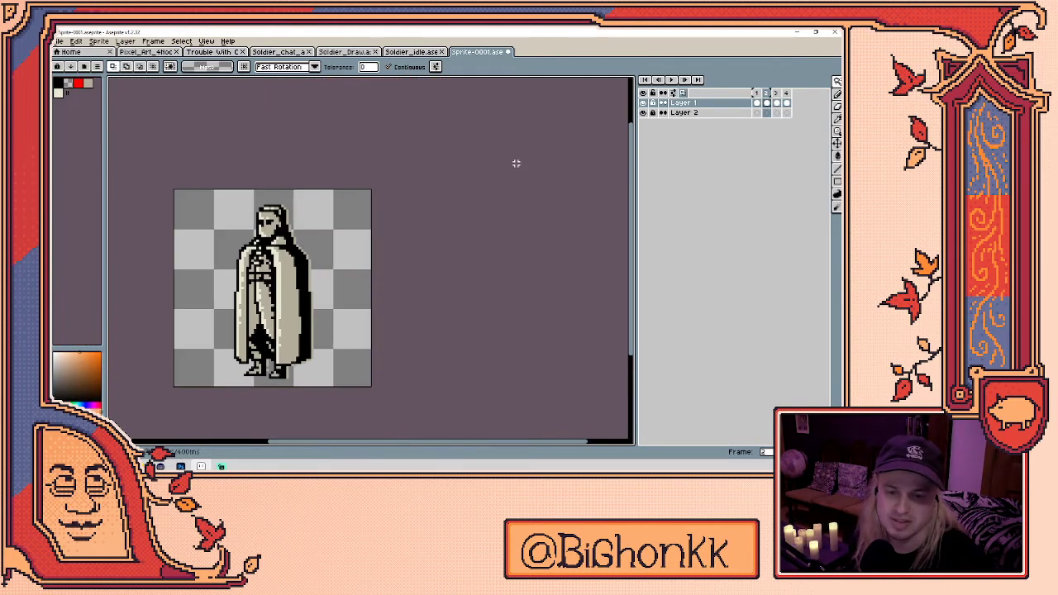
{"action": "left_click", "coordinate": [412, 52]}
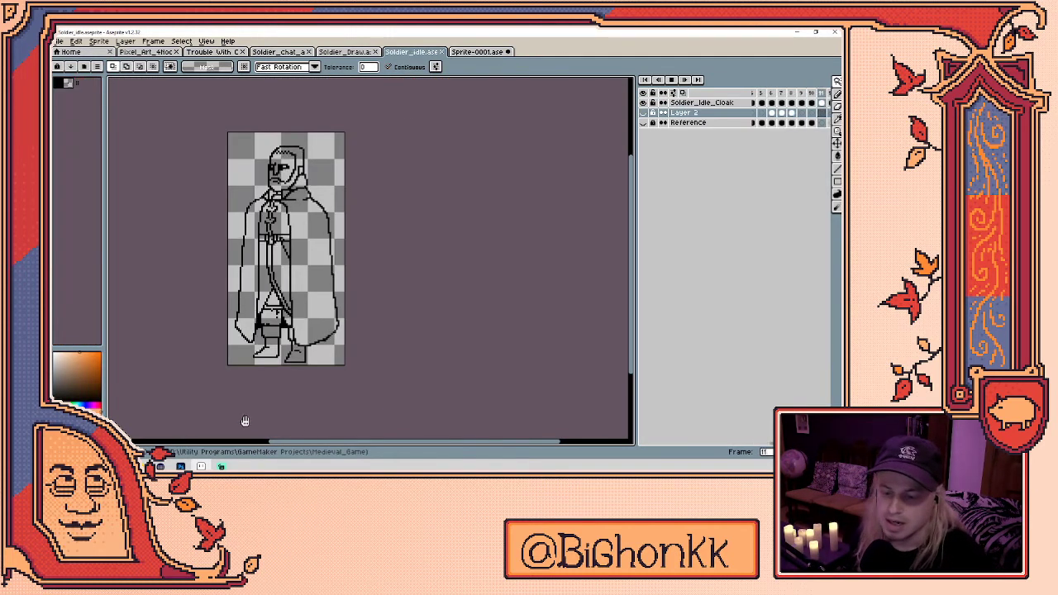
{"action": "left_click", "coordinate": [180, 466]}
{"action": "left_click", "coordinate": [329, 58]}
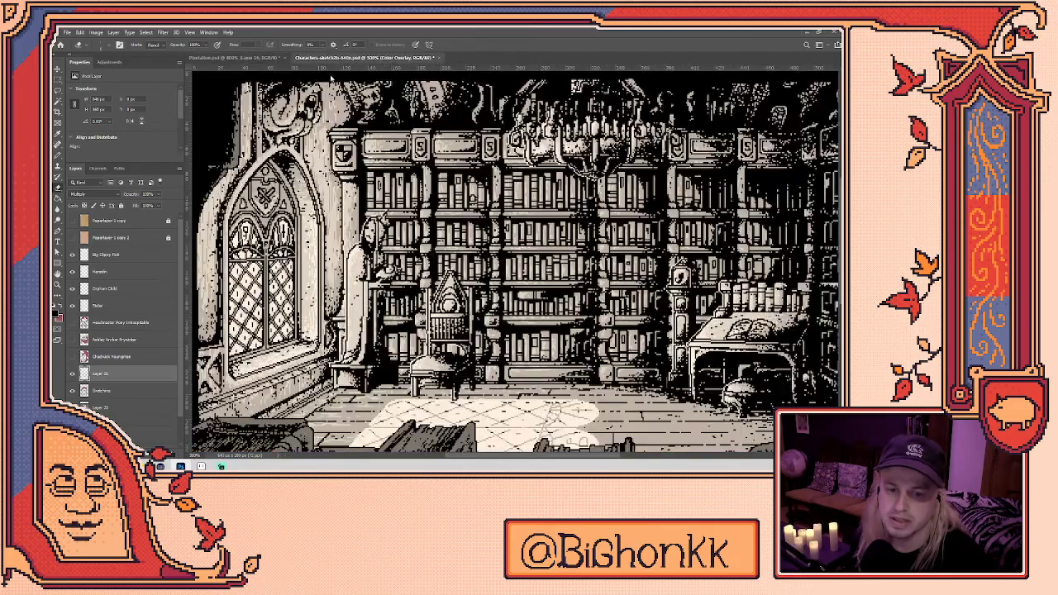
- Zoom and pan across the library scene's shelves, then bring up the church screenshot browser
{"action": "scroll", "coordinate": [407, 176], "scroll_direction": "down", "scroll_amount": 3}
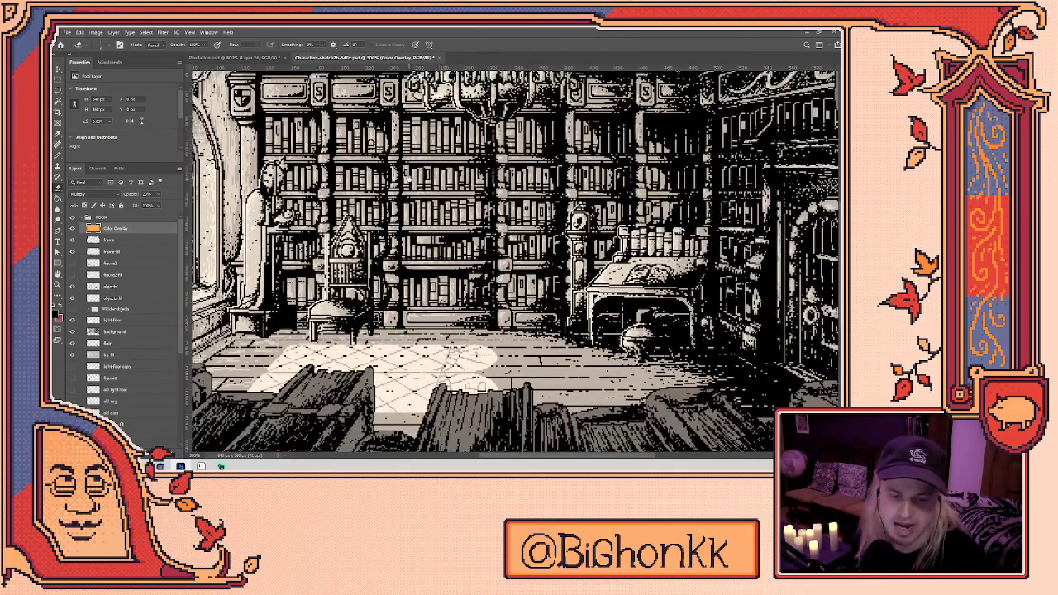
{"action": "scroll", "coordinate": [408, 205], "scroll_direction": "up", "scroll_amount": 3}
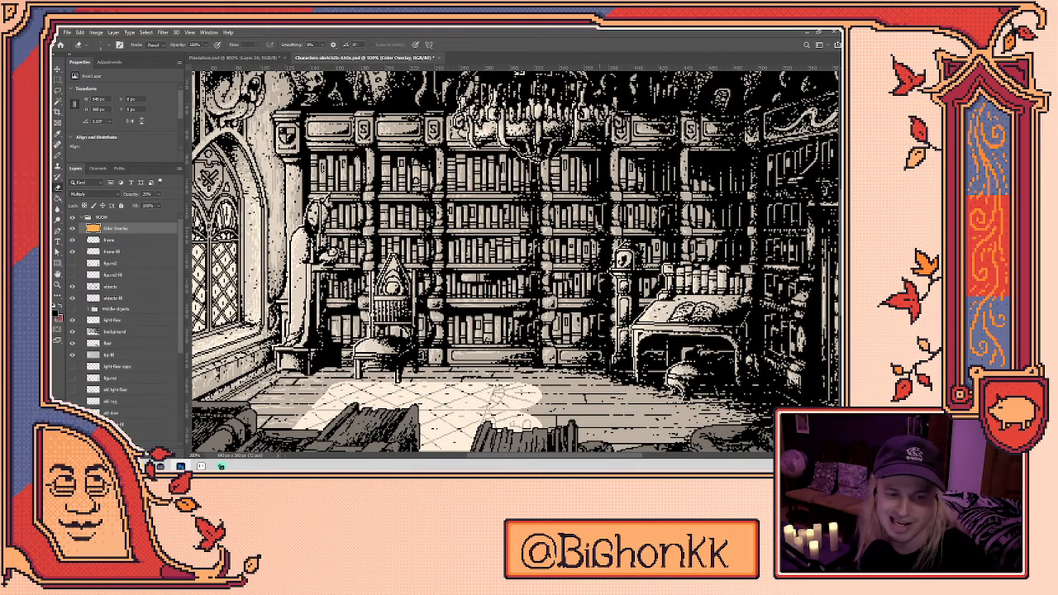
{"action": "key", "text": "ctrl+minus"}
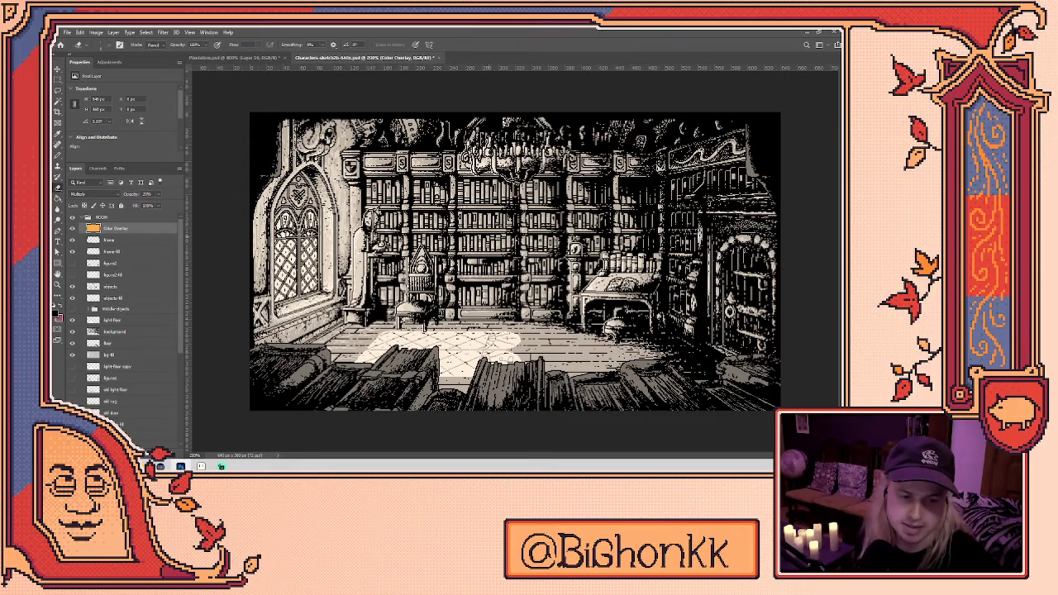
{"action": "scroll", "coordinate": [607, 237], "scroll_direction": "up", "scroll_amount": 1}
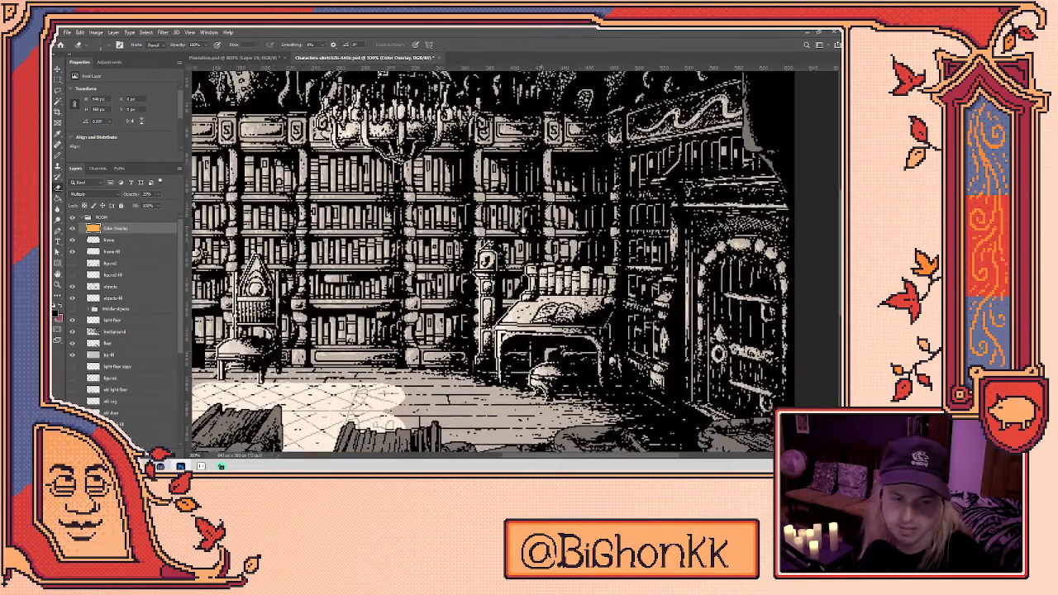
{"action": "left_click_drag", "start_coordinate": [571, 333], "coordinate": [536, 340]}
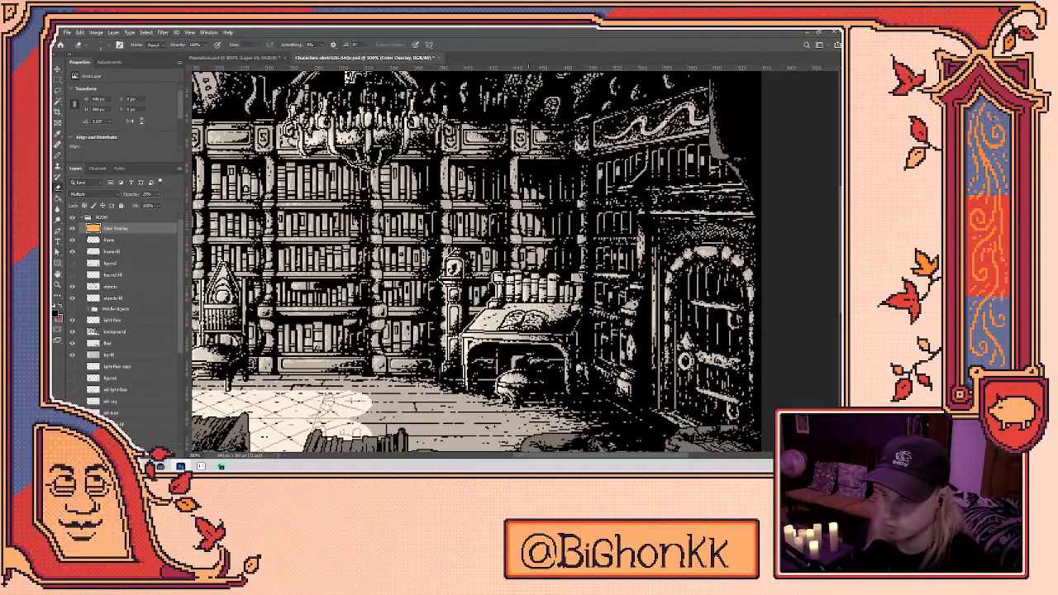
{"action": "scroll", "coordinate": [562, 139], "scroll_direction": "up", "scroll_amount": 1}
{"action": "scroll", "coordinate": [492, 225], "scroll_direction": "down", "scroll_amount": 6}
{"action": "left_click_drag", "start_coordinate": [497, 282], "coordinate": [544, 322]}
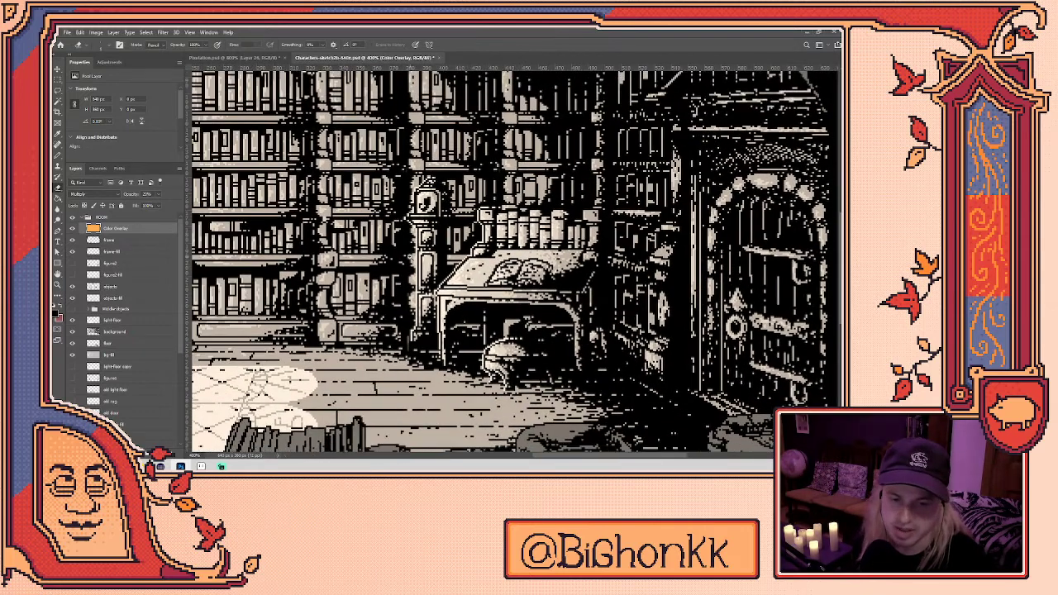
{"action": "scroll", "coordinate": [409, 258], "scroll_direction": "down", "scroll_amount": 1}
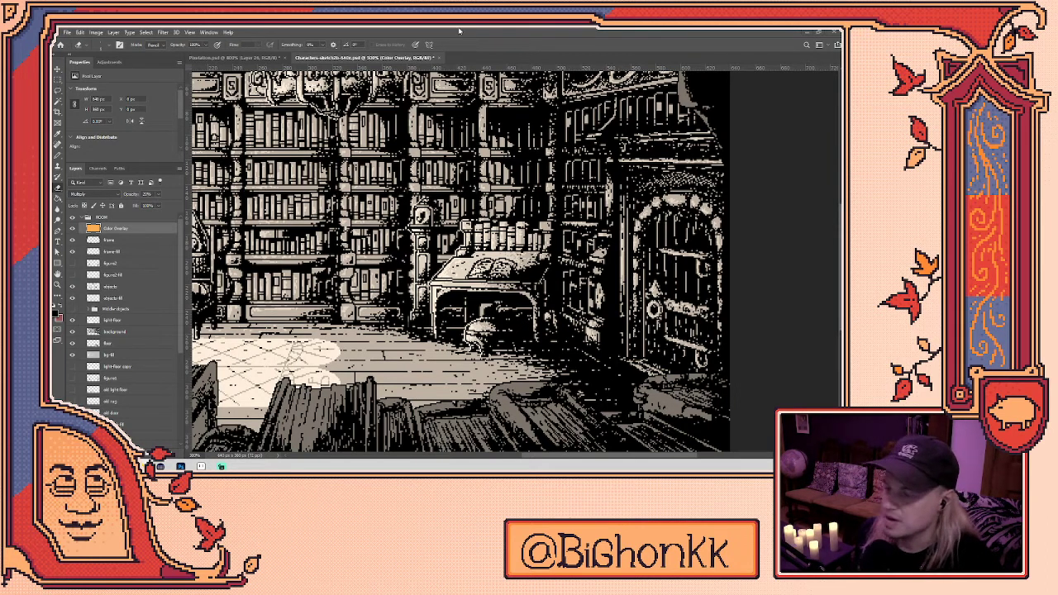
{"action": "key", "text": "alt+Tab"}
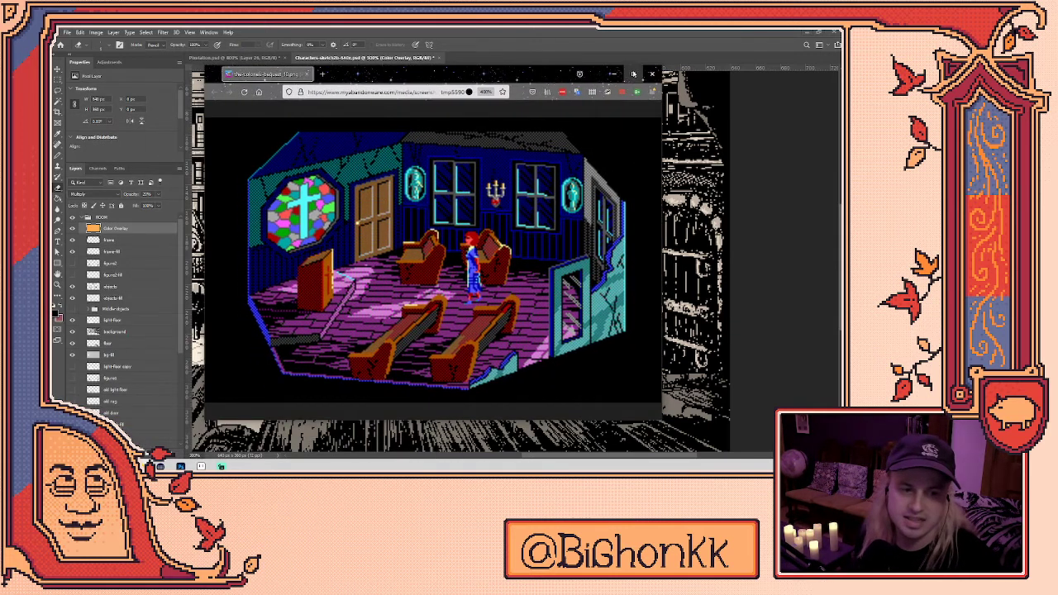
- Maximize the browser so the church screenshot fills the screen
{"action": "left_click", "coordinate": [633, 74]}
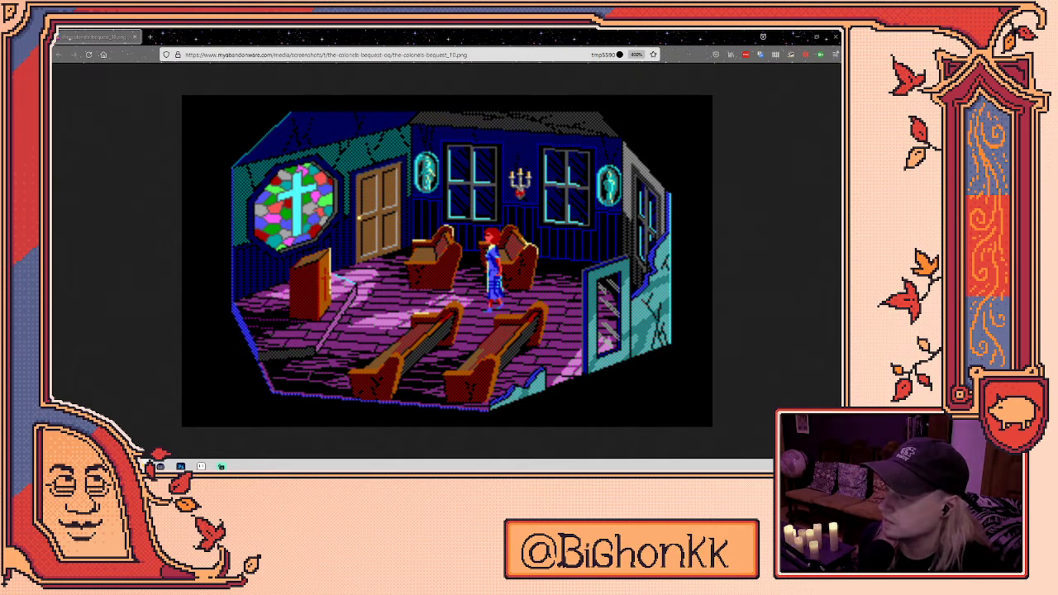
- Open the Quest for Glory II qfg2_beggar.jpg screenshot in a new tab
{"action": "left_click_drag", "start_coordinate": [172, 273], "coordinate": [384, 30]}
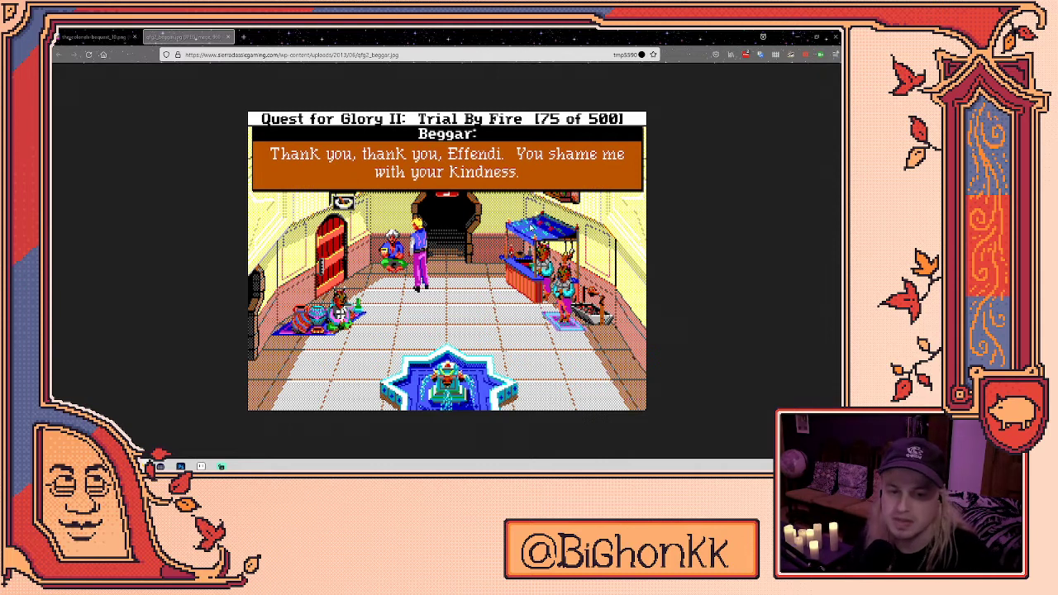
- Close the browser and zoom out to fit the entire library scene in Photoshop
{"action": "left_click", "coordinate": [835, 38]}
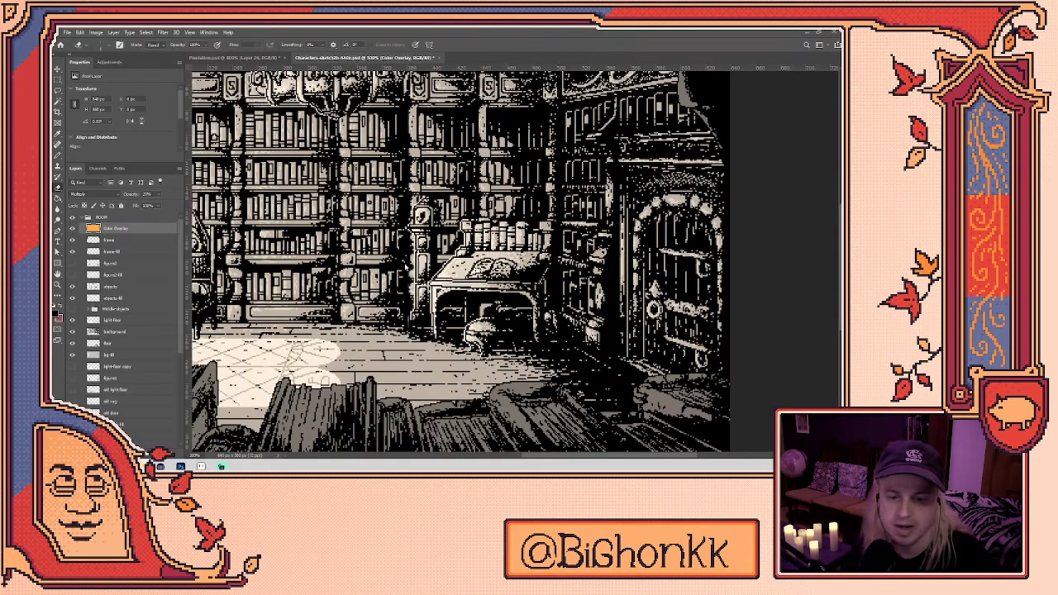
{"action": "scroll", "coordinate": [425, 268], "scroll_direction": "down", "scroll_amount": 1}
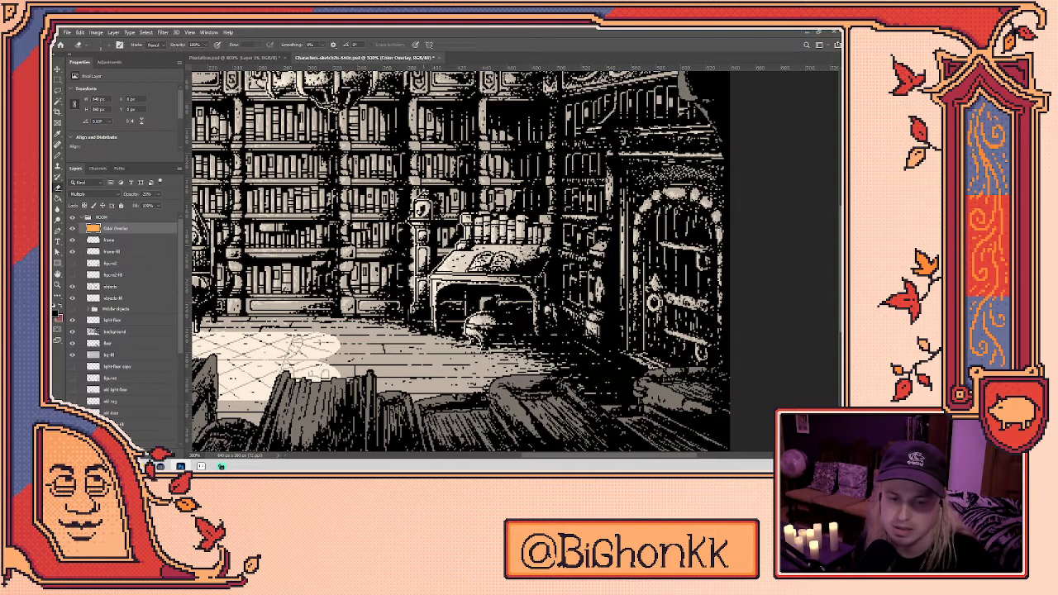
{"action": "key", "text": "ctrl+minus"}
{"action": "key", "text": "ctrl+minus"}
{"action": "key", "text": "ctrl+minus"}
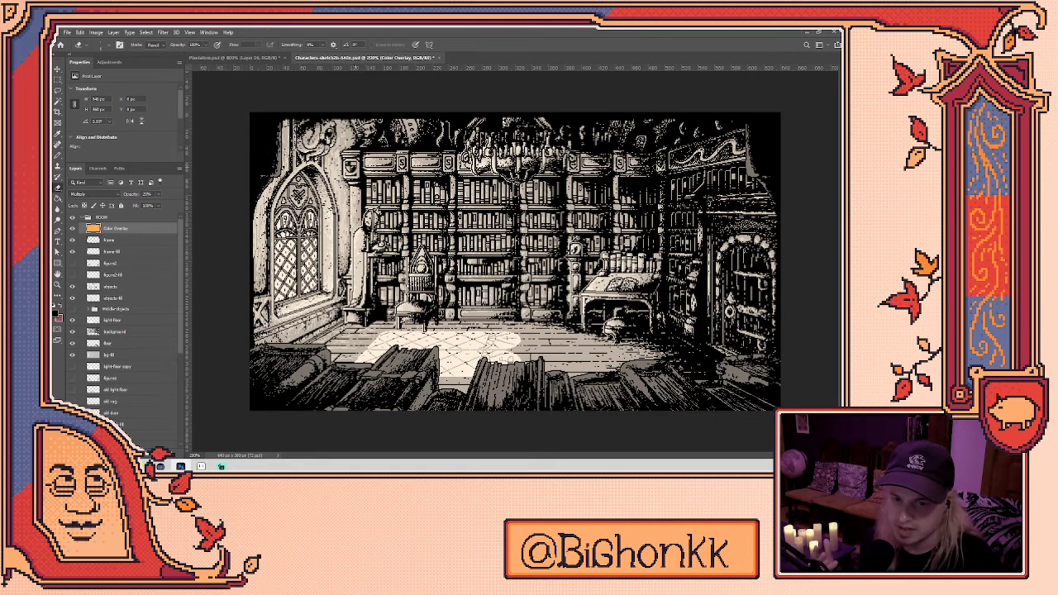
- Play the soldier idle animation in Aseprite, then switch to another soldier sprite
{"action": "left_click", "coordinate": [201, 466]}
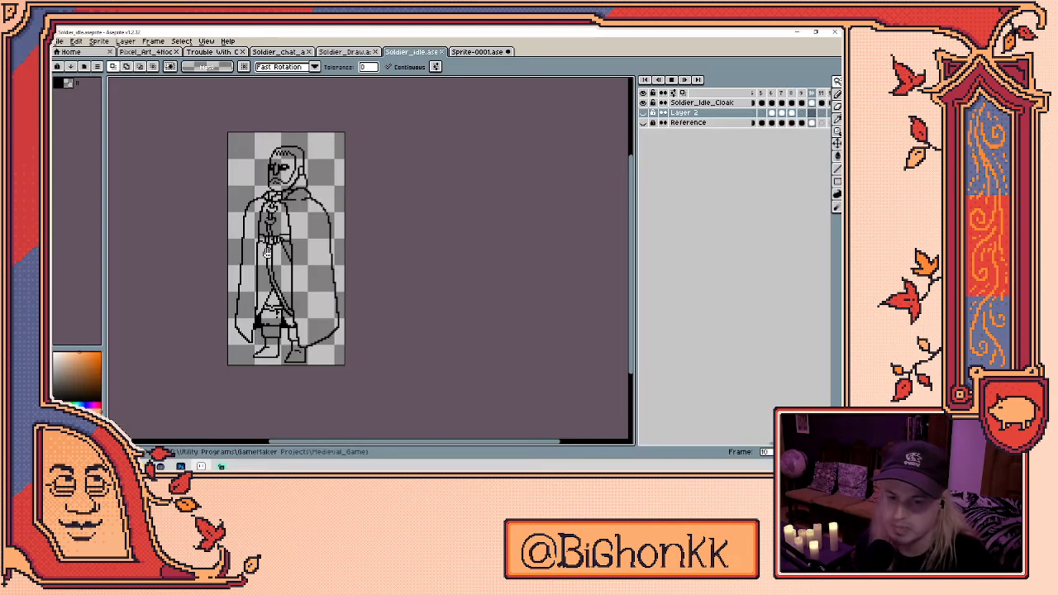
{"action": "key", "text": "Return"}
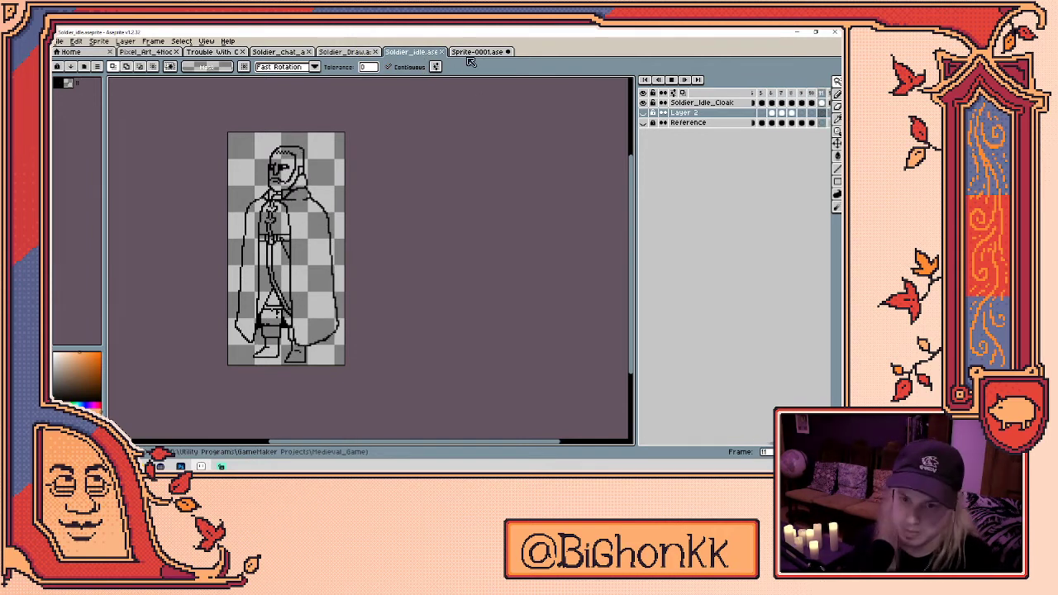
{"action": "left_click", "coordinate": [346, 52]}
- Step back through the soldier chat, basement and Pixel Art 4 noobs sprites, then return to Photoshop
{"action": "key", "text": "ctrl+shift+Tab"}
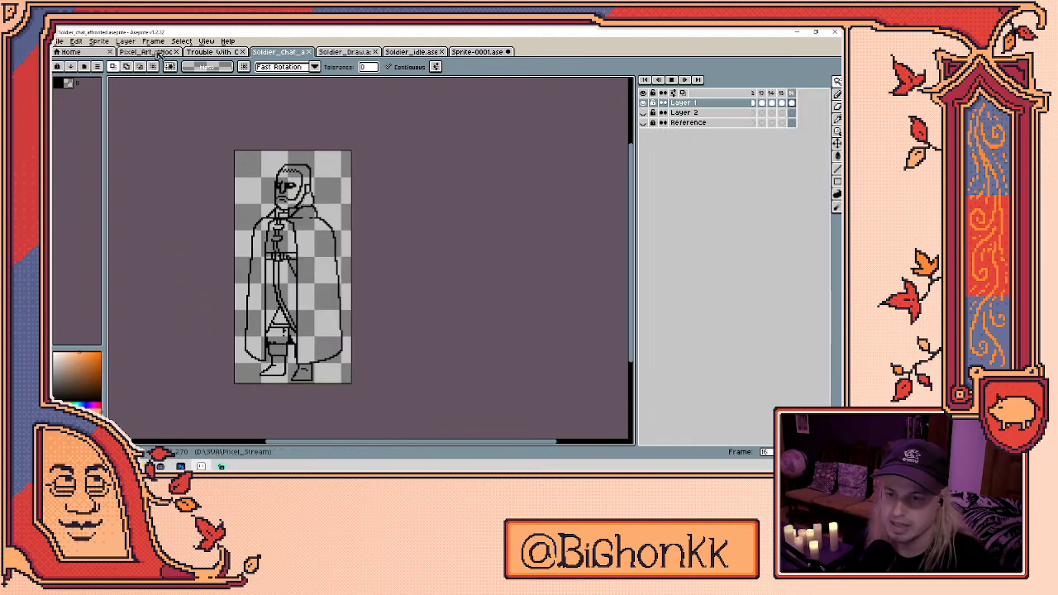
{"action": "key", "text": "ctrl+shift+Tab"}
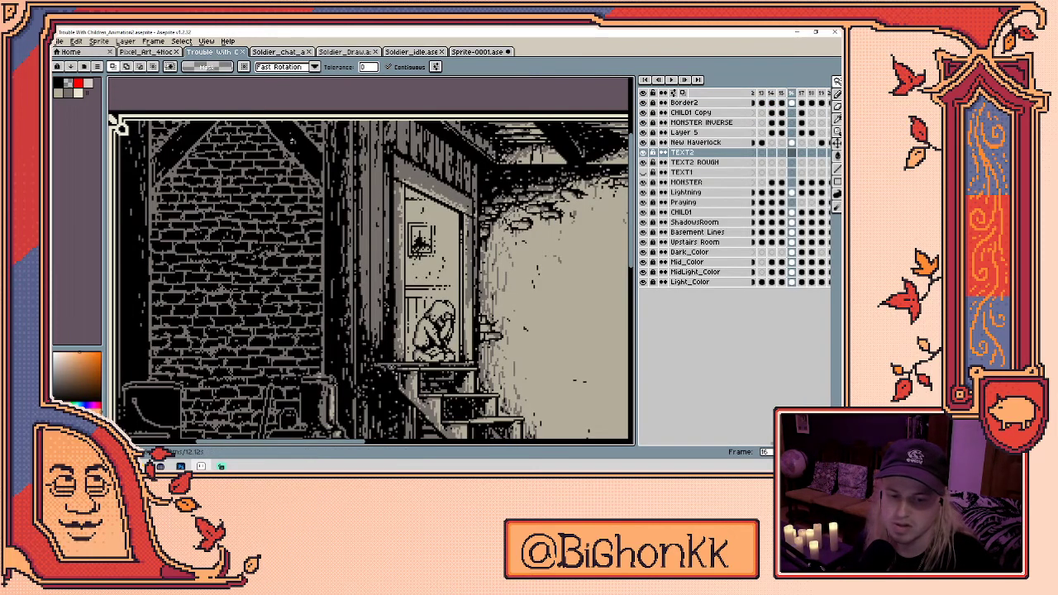
{"action": "scroll", "coordinate": [314, 149], "scroll_direction": "down", "scroll_amount": 2}
{"action": "scroll", "coordinate": [315, 149], "scroll_direction": "up", "scroll_amount": 2}
{"action": "key", "text": "ctrl+shift+Tab"}
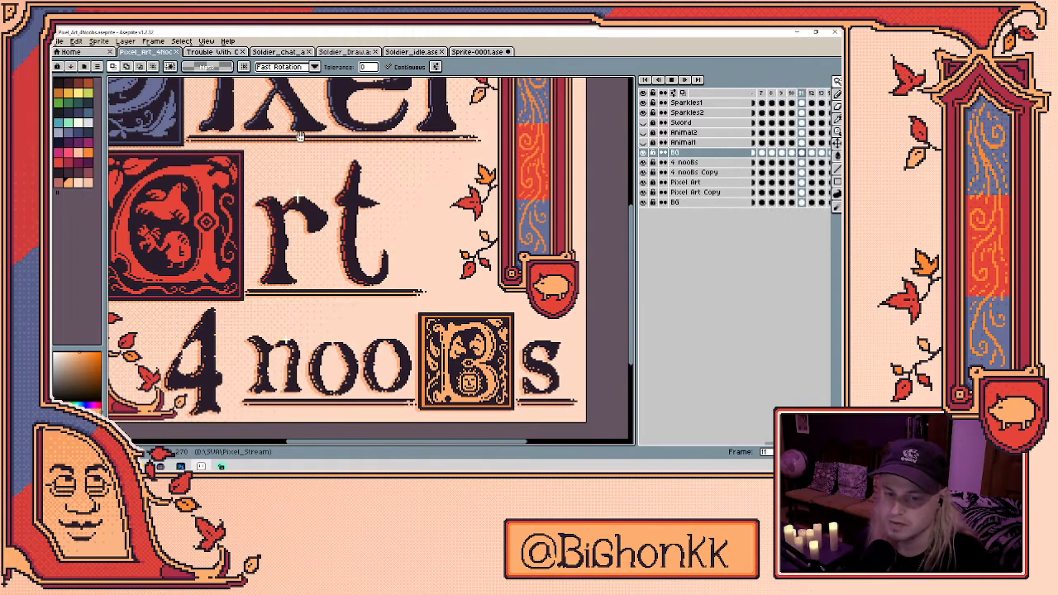
{"action": "scroll", "coordinate": [305, 144], "scroll_direction": "down", "scroll_amount": 1}
{"action": "scroll", "coordinate": [264, 169], "scroll_direction": "up", "scroll_amount": 1}
{"action": "scroll", "coordinate": [312, 240], "scroll_direction": "down", "scroll_amount": 1}
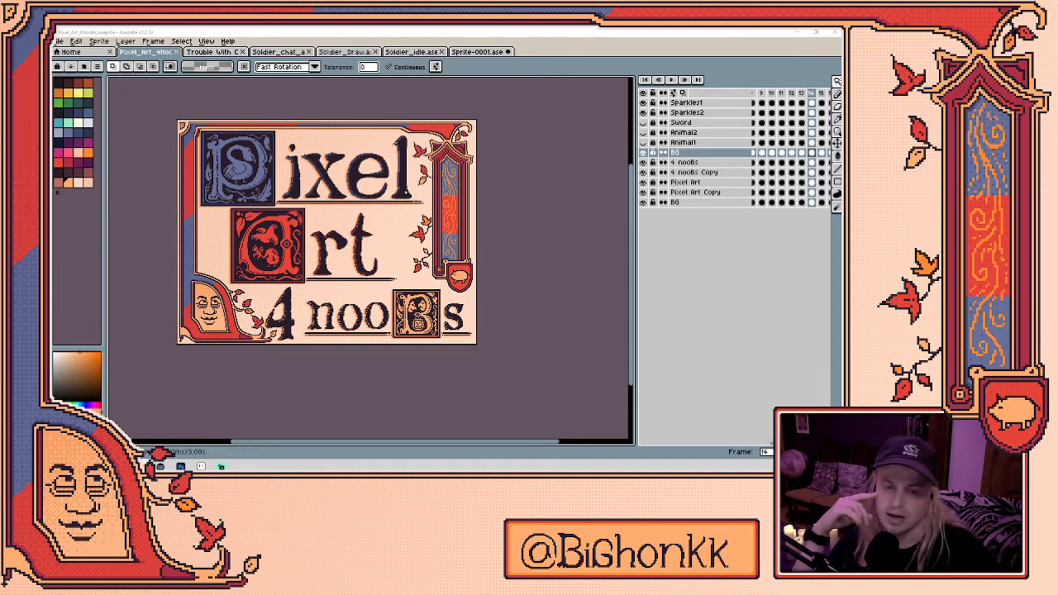
{"action": "key", "text": "alt+Tab"}
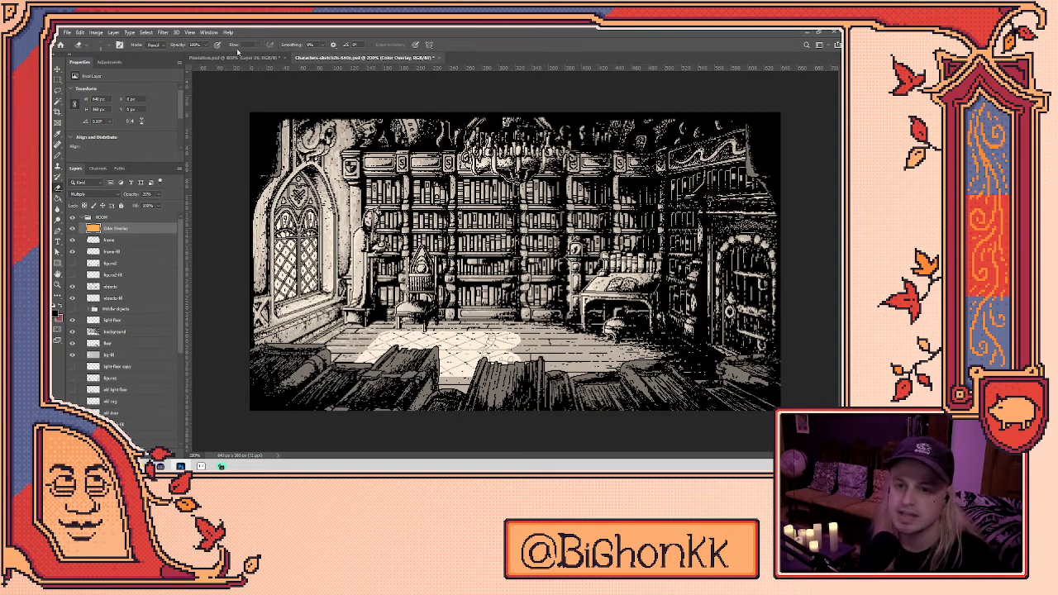
- Switch to Pixelation.psd and zoom out to see the hatted old man's line art
{"action": "left_click", "coordinate": [220, 58]}
{"action": "scroll", "coordinate": [523, 227], "scroll_direction": "down", "scroll_amount": 3}
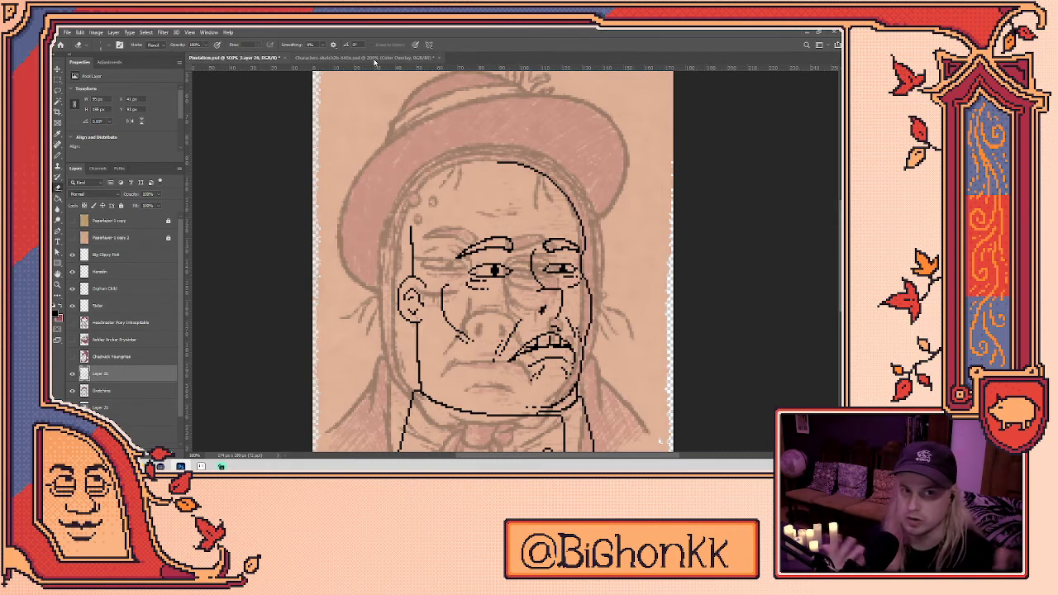
- From the library scene, create Untitled-1 via File > New, changing width 3840 to 1920 with height 1080
{"action": "left_click", "coordinate": [374, 58]}
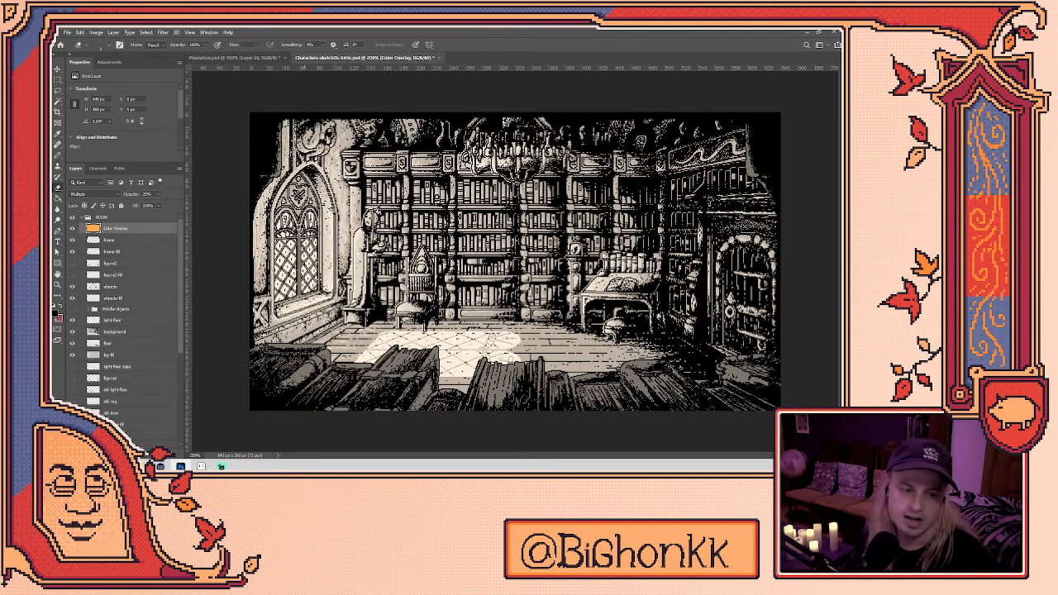
{"action": "left_click", "coordinate": [68, 32]}
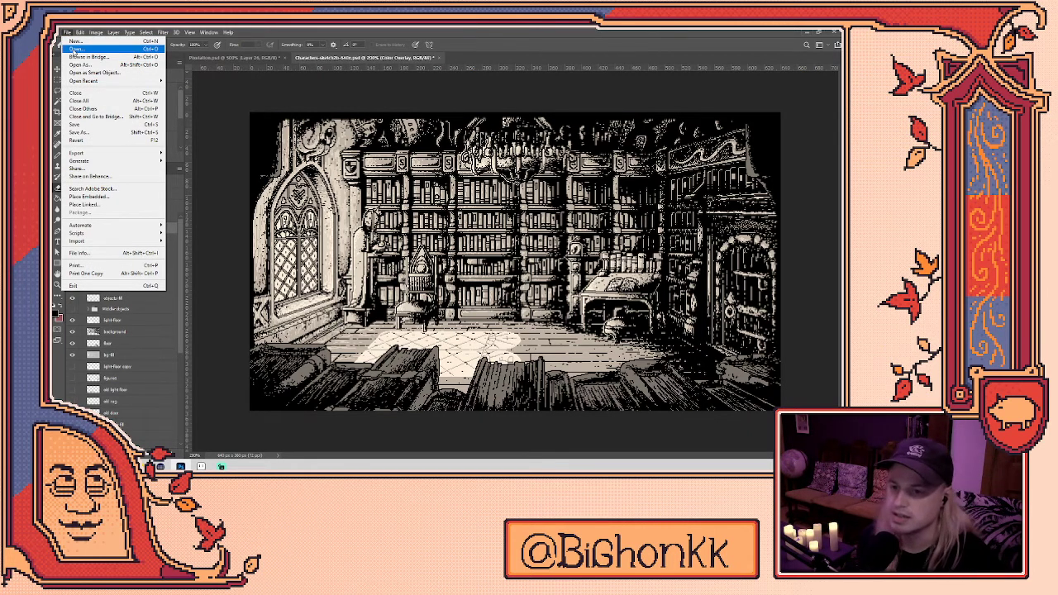
{"action": "left_click", "coordinate": [75, 40]}
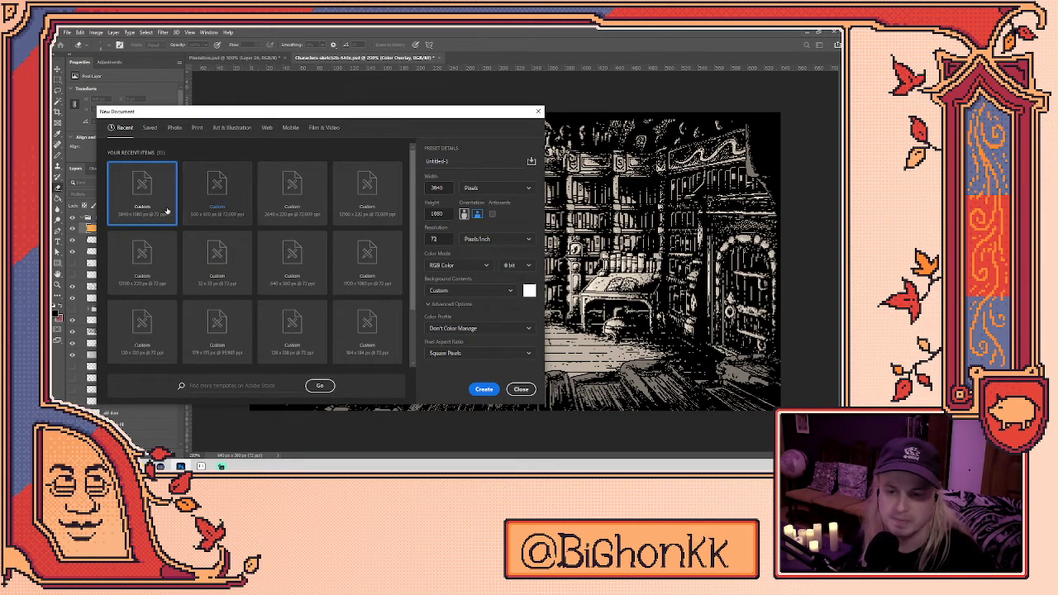
{"action": "left_click_drag", "start_coordinate": [399, 112], "coordinate": [462, 115]}
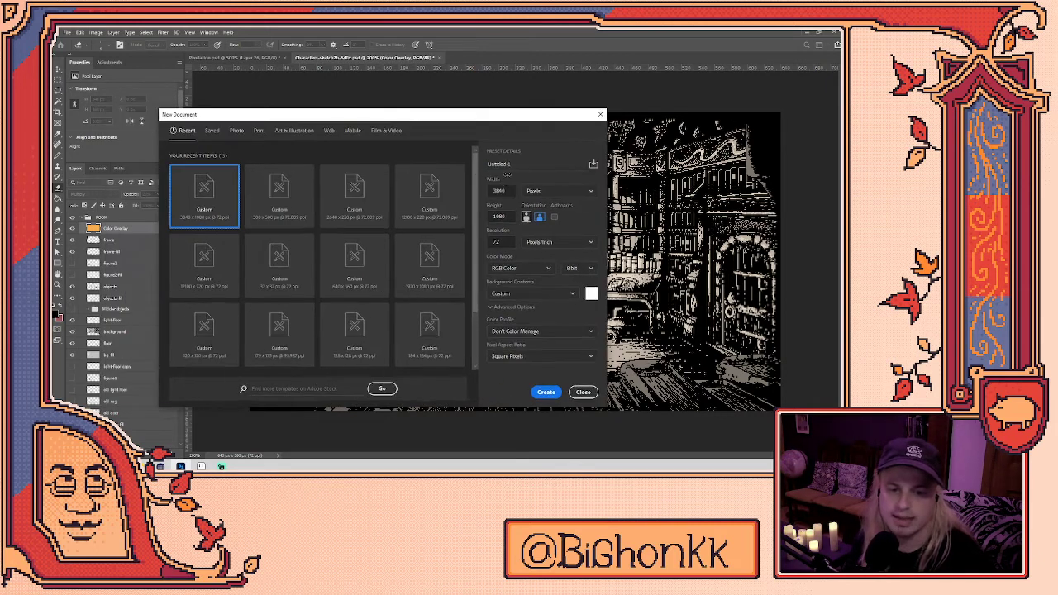
{"action": "double_click", "coordinate": [498, 190]}
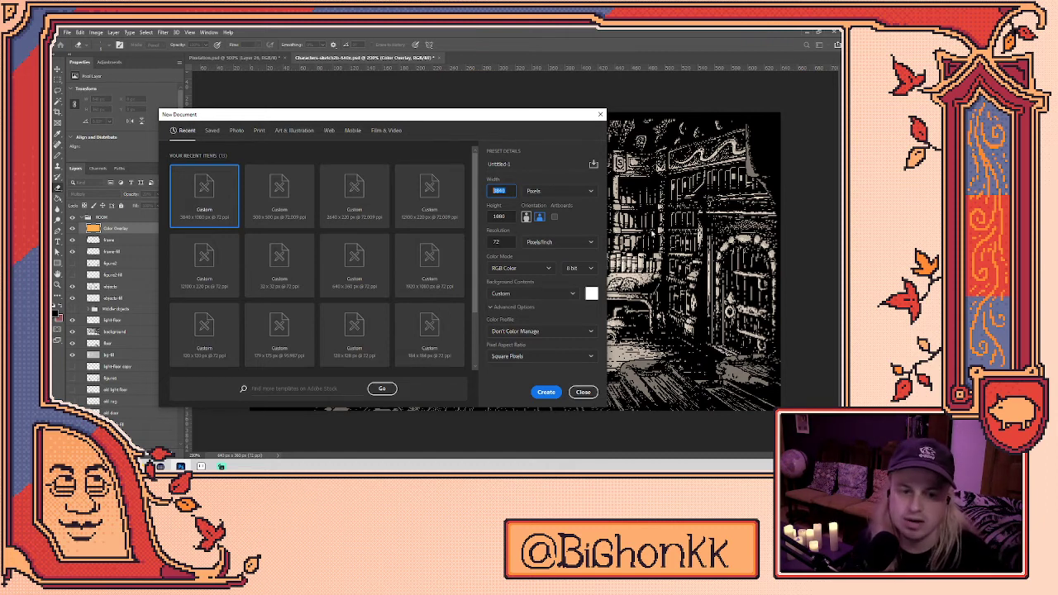
{"action": "type", "text": "1920"}
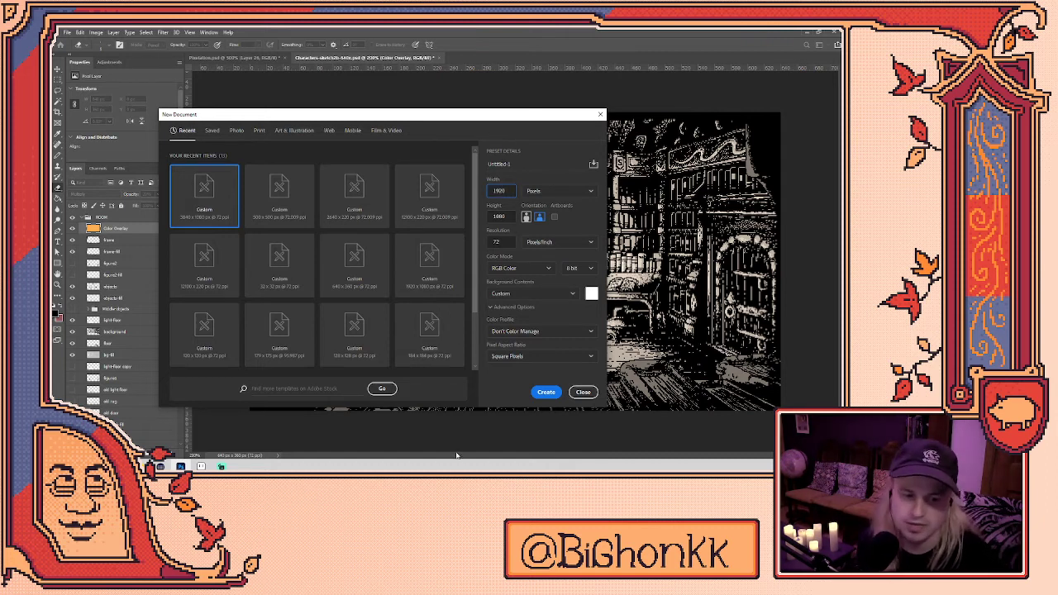
{"action": "left_click", "coordinate": [545, 393]}
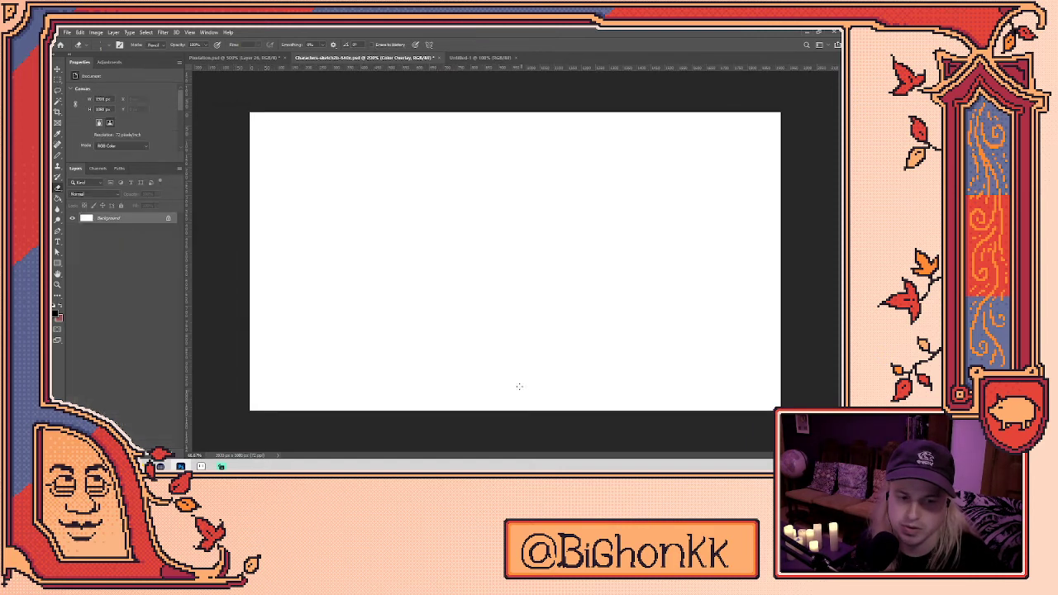
{"action": "key", "text": "ctrl+shift+alt+n"}
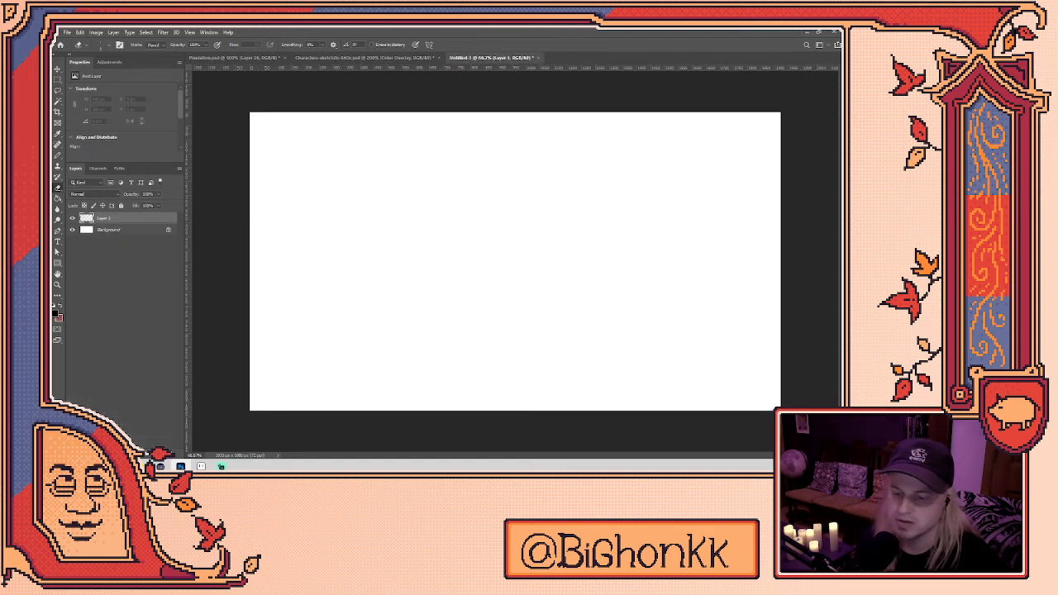
{"action": "key", "text": "b"}
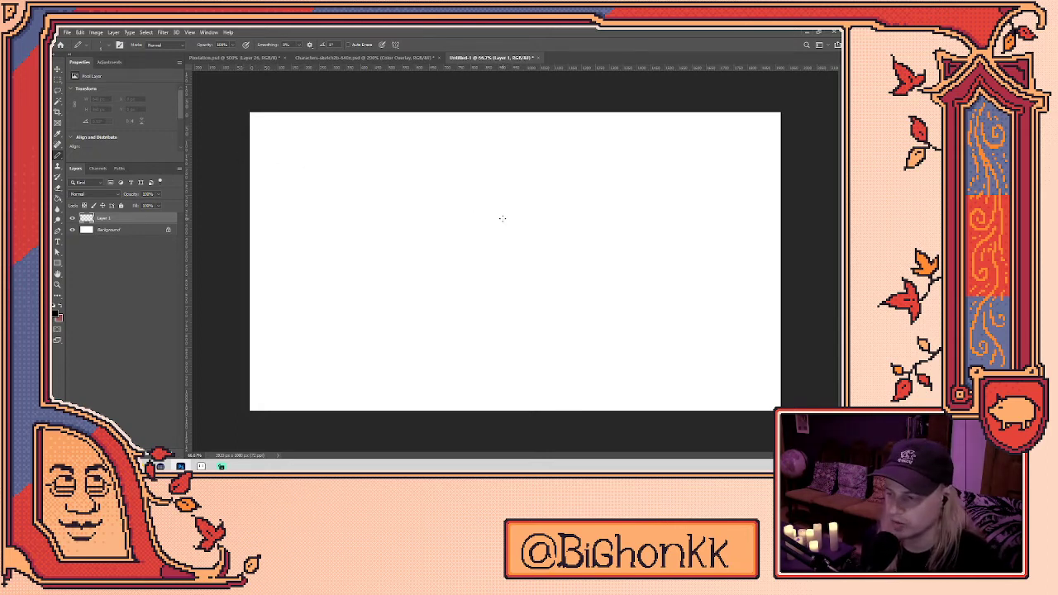
{"action": "left_click", "coordinate": [495, 263]}
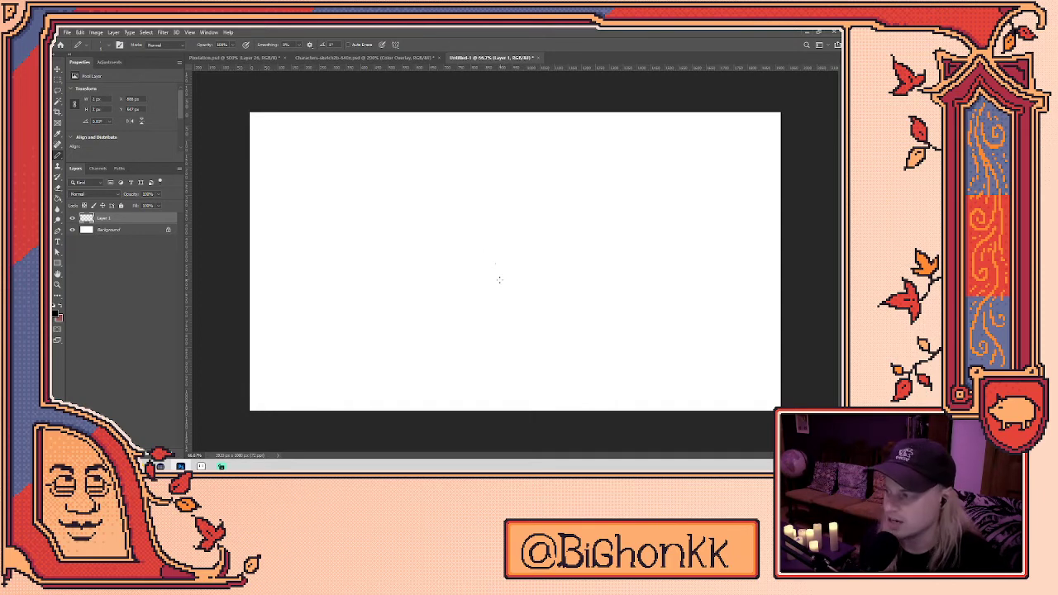
{"action": "left_click", "coordinate": [503, 269]}
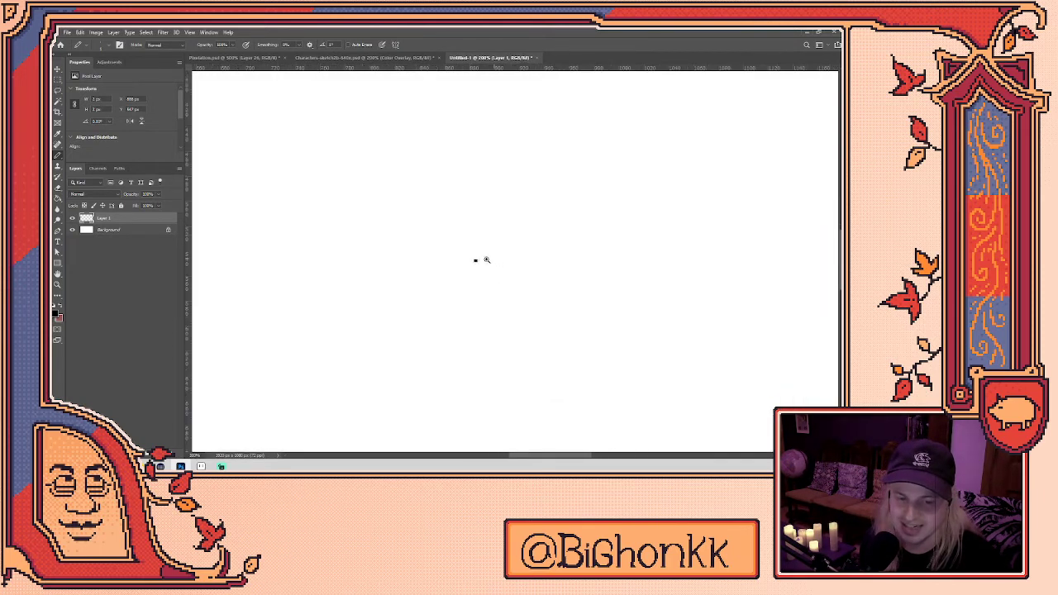
{"action": "scroll", "coordinate": [477, 256], "scroll_direction": "down", "scroll_amount": 4}
{"action": "scroll", "coordinate": [477, 257], "scroll_direction": "down", "scroll_amount": 1}
{"action": "scroll", "coordinate": [454, 267], "scroll_direction": "up", "scroll_amount": 1}
{"action": "mouse_move", "coordinate": [263, 190]}
{"action": "left_mouse_down"}
{"action": "mouse_move", "coordinate": [502, 182]}
{"action": "mouse_move", "coordinate": [781, 195]}
{"action": "left_mouse_up"}
{"action": "key", "text": "ctrl+z"}
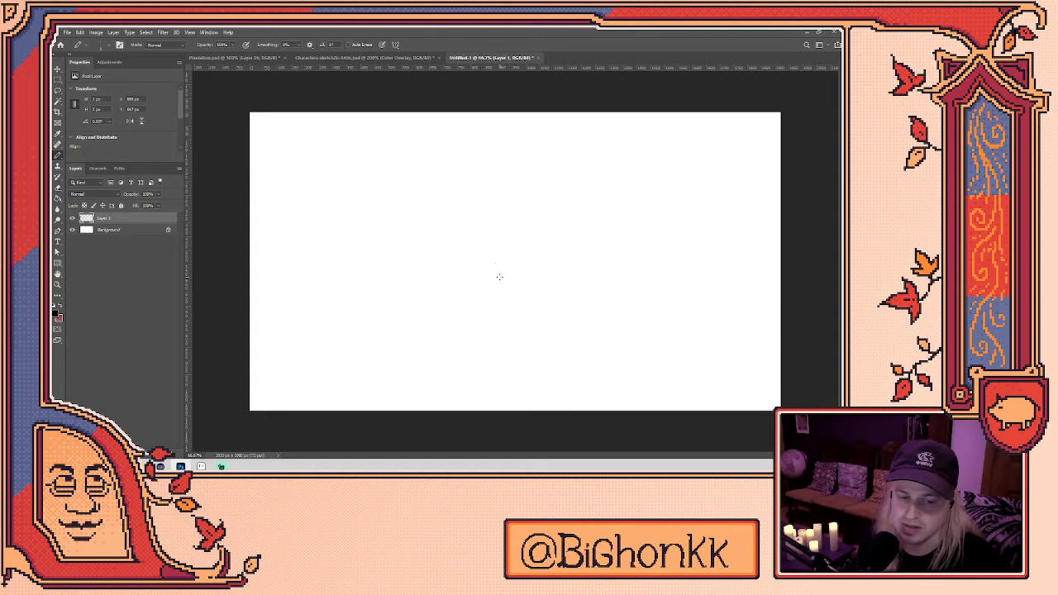
{"action": "scroll", "coordinate": [498, 276], "scroll_direction": "up", "scroll_amount": 3}
{"action": "key", "text": "e"}
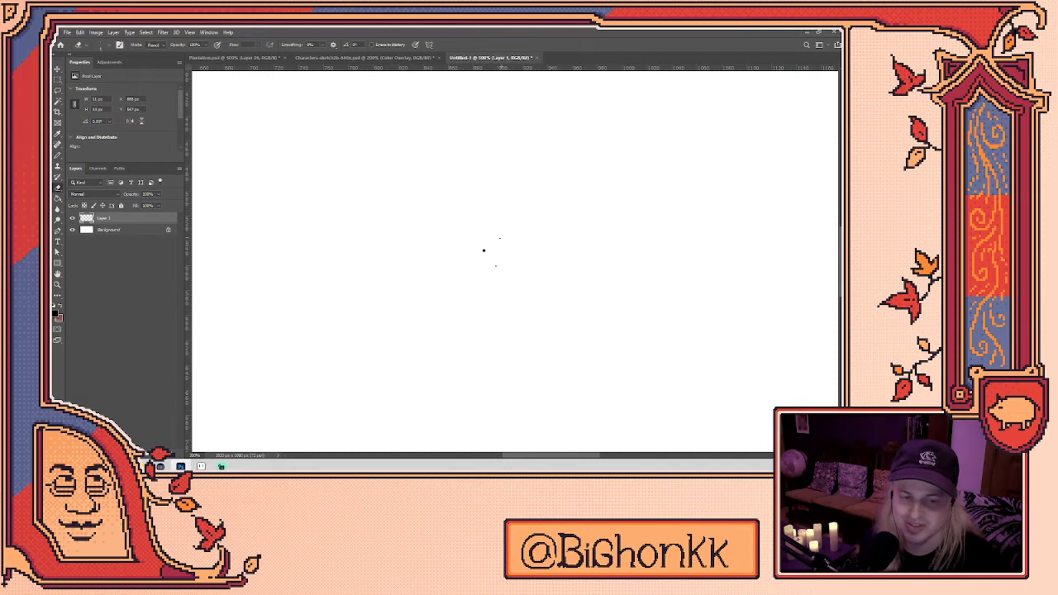
{"action": "scroll", "coordinate": [498, 238], "scroll_direction": "down", "scroll_amount": 4}
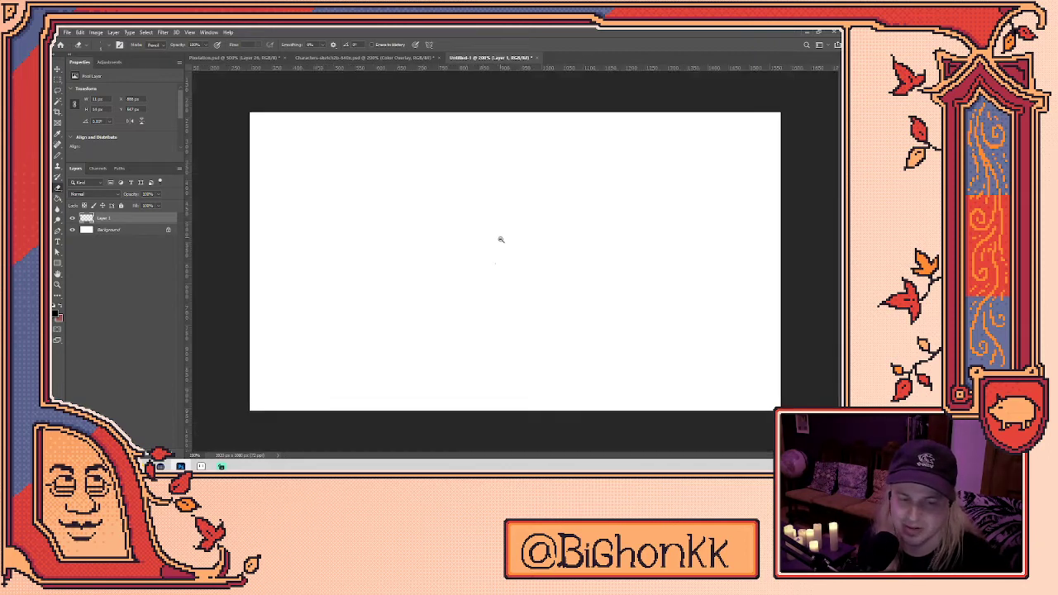
{"action": "key", "text": "Delete"}
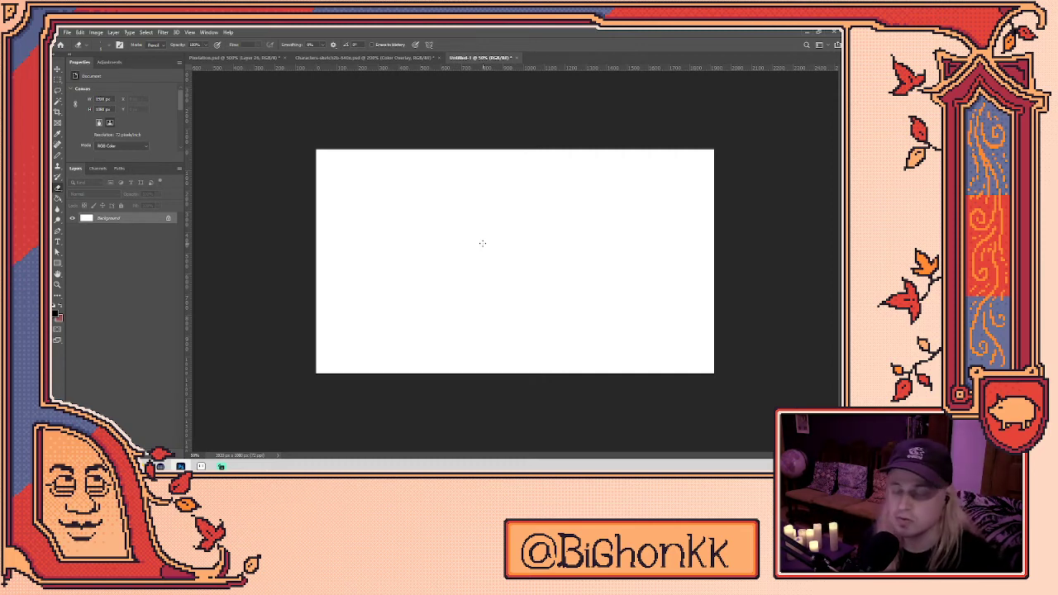
{"action": "left_click", "coordinate": [388, 250]}
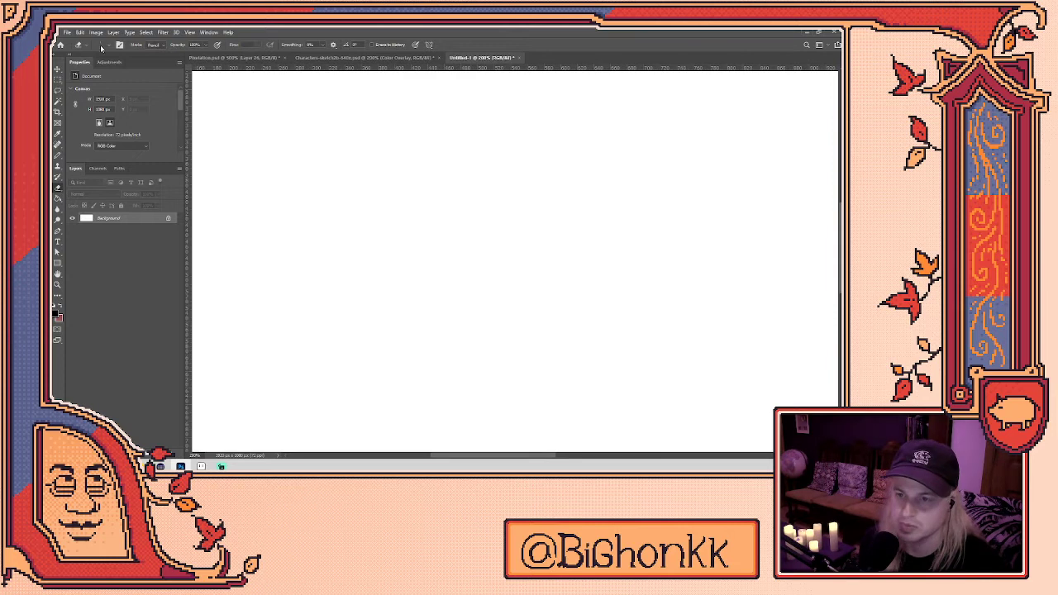
{"action": "left_click", "coordinate": [101, 45]}
{"action": "left_click", "coordinate": [104, 47]}
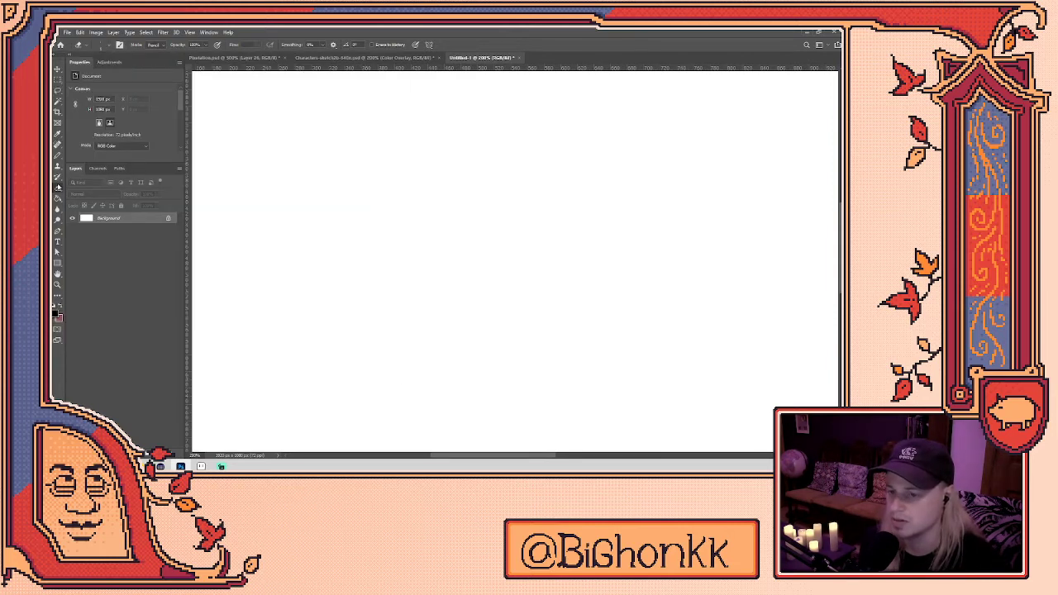
{"action": "left_click", "coordinate": [58, 155]}
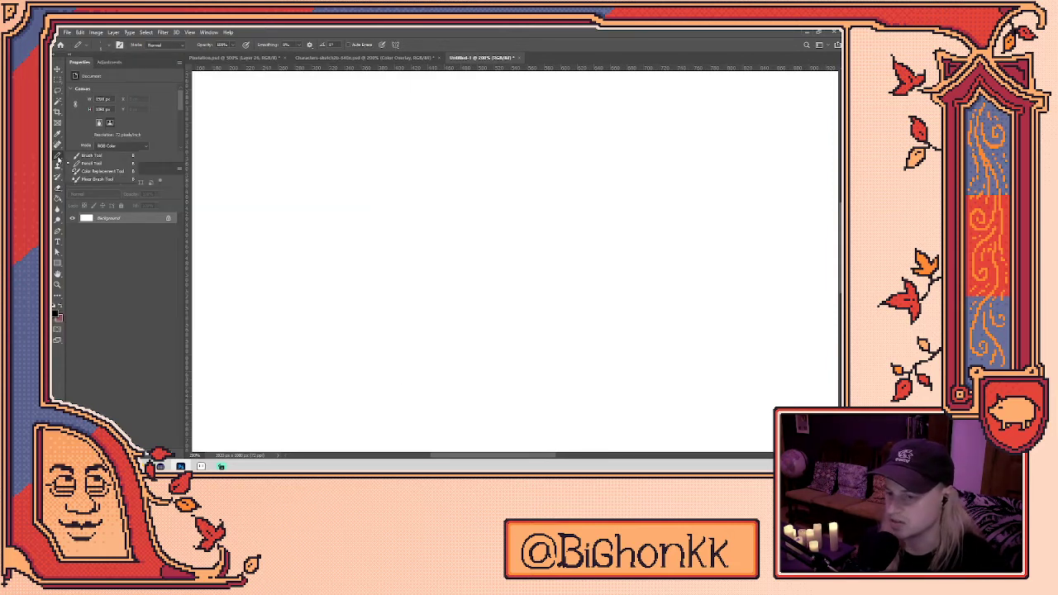
{"action": "left_click", "coordinate": [91, 163]}
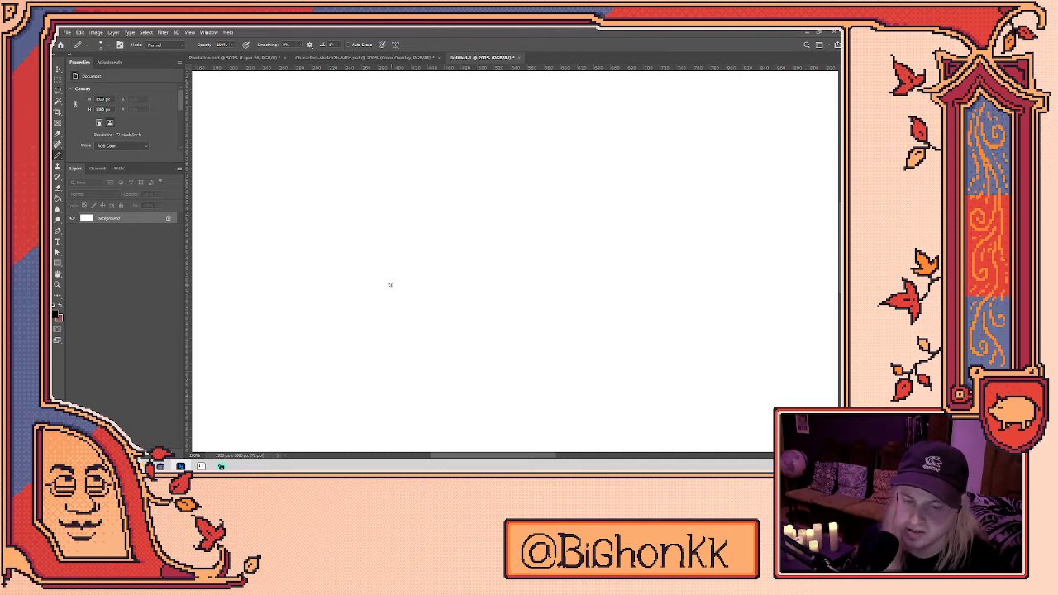
{"action": "scroll", "coordinate": [389, 281], "scroll_direction": "up", "scroll_amount": 2}
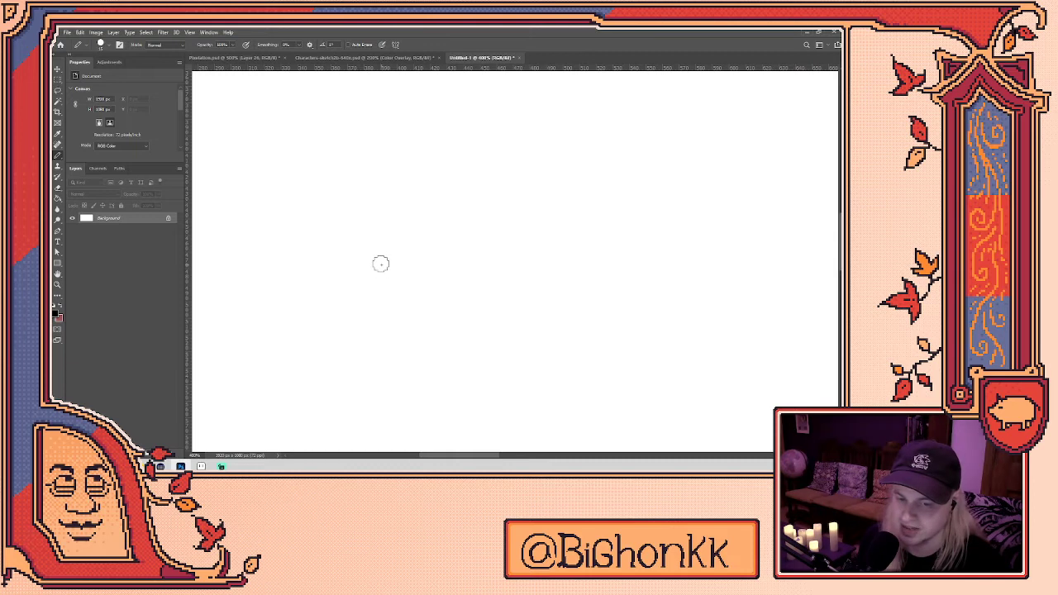
{"action": "left_click", "coordinate": [164, 44]}
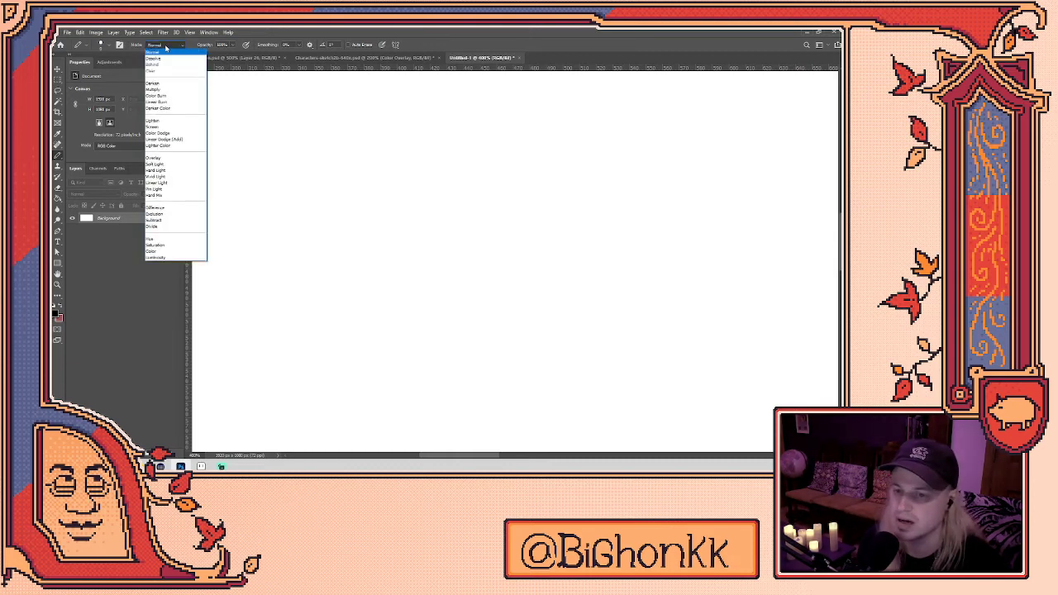
{"action": "left_click", "coordinate": [146, 46]}
{"action": "left_click", "coordinate": [100, 46]}
{"action": "left_click", "coordinate": [100, 45]}
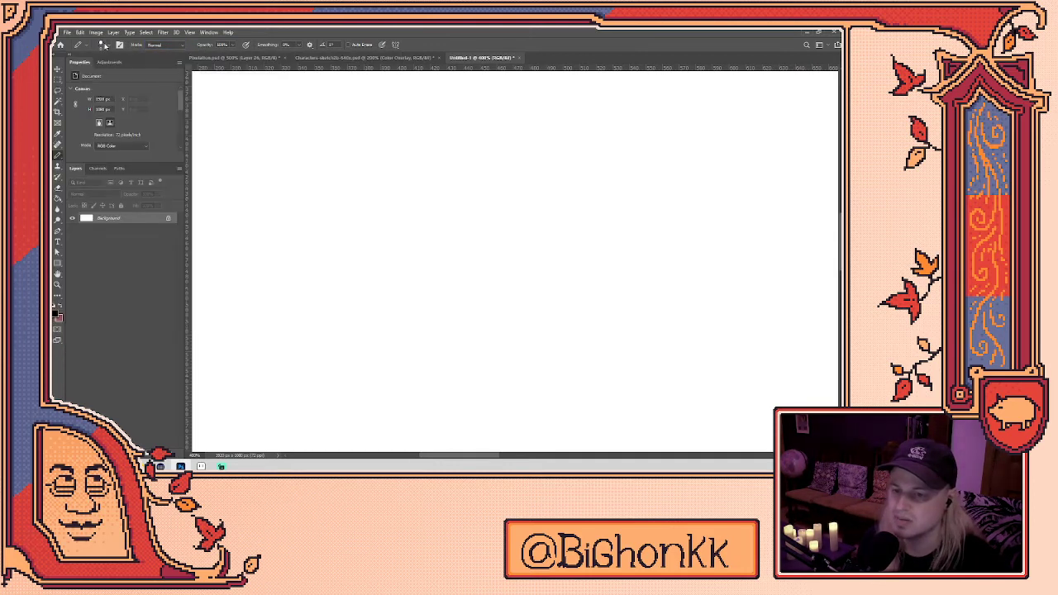
{"action": "mouse_move", "coordinate": [342, 291]}
{"action": "left_mouse_down"}
{"action": "mouse_move", "coordinate": [439, 232]}
{"action": "mouse_move", "coordinate": [584, 165]}
{"action": "left_mouse_up"}
{"action": "key", "text": "ctrl+z"}
{"action": "mouse_move", "coordinate": [324, 298]}
{"action": "left_mouse_down"}
{"action": "mouse_move", "coordinate": [622, 222]}
{"action": "mouse_move", "coordinate": [687, 231]}
{"action": "left_mouse_up"}
{"action": "key", "text": "ctrl+z"}
{"action": "left_click_drag", "start_coordinate": [410, 221], "coordinate": [586, 203]}
{"action": "mouse_move", "coordinate": [679, 205]}
{"action": "left_mouse_down"}
{"action": "mouse_move", "coordinate": [612, 254]}
{"action": "mouse_move", "coordinate": [416, 256]}
{"action": "mouse_move", "coordinate": [347, 286]}
{"action": "mouse_move", "coordinate": [324, 350]}
{"action": "mouse_move", "coordinate": [345, 328]}
{"action": "mouse_move", "coordinate": [481, 290]}
{"action": "mouse_move", "coordinate": [586, 307]}
{"action": "mouse_move", "coordinate": [484, 211]}
{"action": "left_mouse_up"}
{"action": "key", "text": "ctrl+z"}
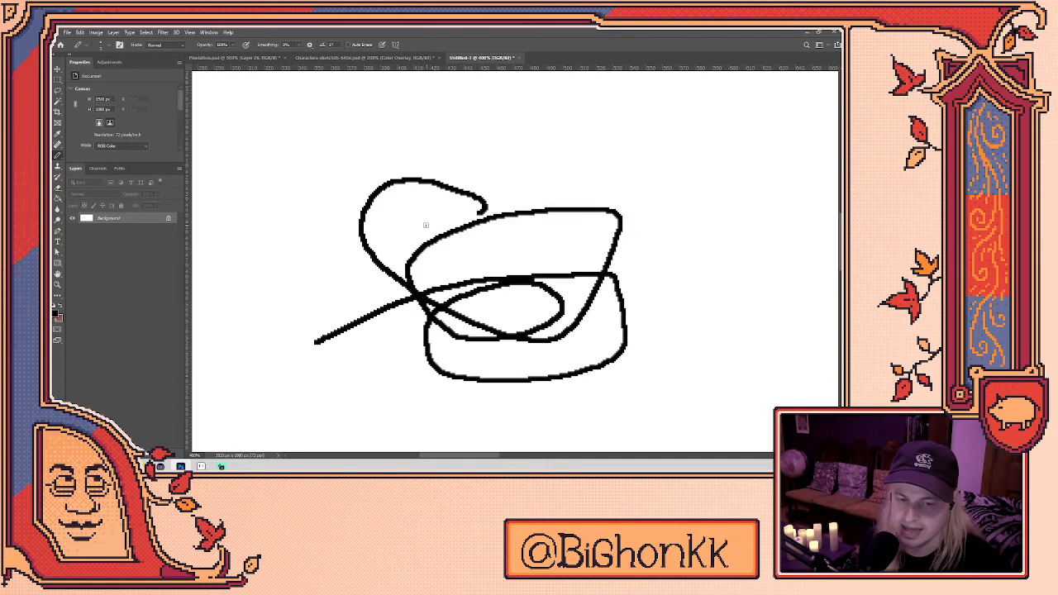
{"action": "key", "text": "ctrl+z"}
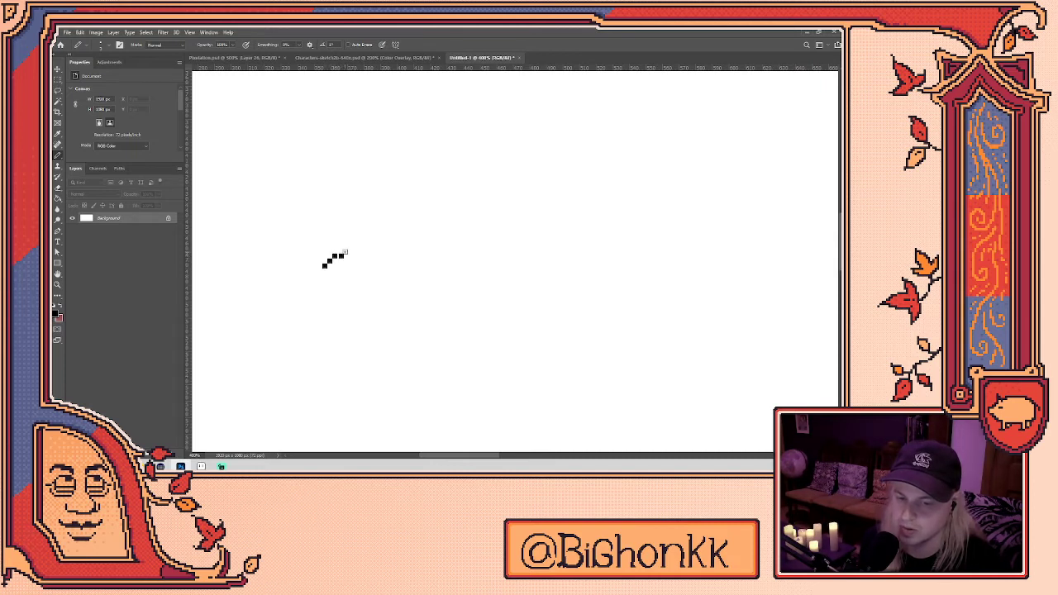
{"action": "left_click_drag", "start_coordinate": [342, 260], "coordinate": [348, 250]}
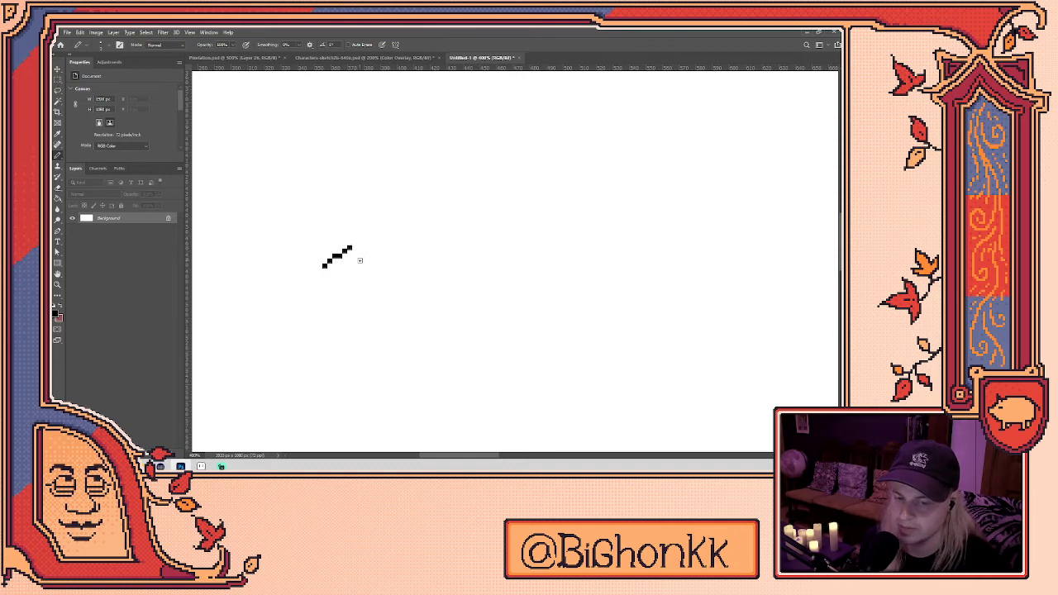
{"action": "key", "text": "l"}
{"action": "mouse_move", "coordinate": [283, 257]}
{"action": "left_mouse_down"}
{"action": "mouse_move", "coordinate": [378, 267]}
{"action": "mouse_move", "coordinate": [378, 220]}
{"action": "mouse_move", "coordinate": [359, 242]}
{"action": "left_mouse_up"}
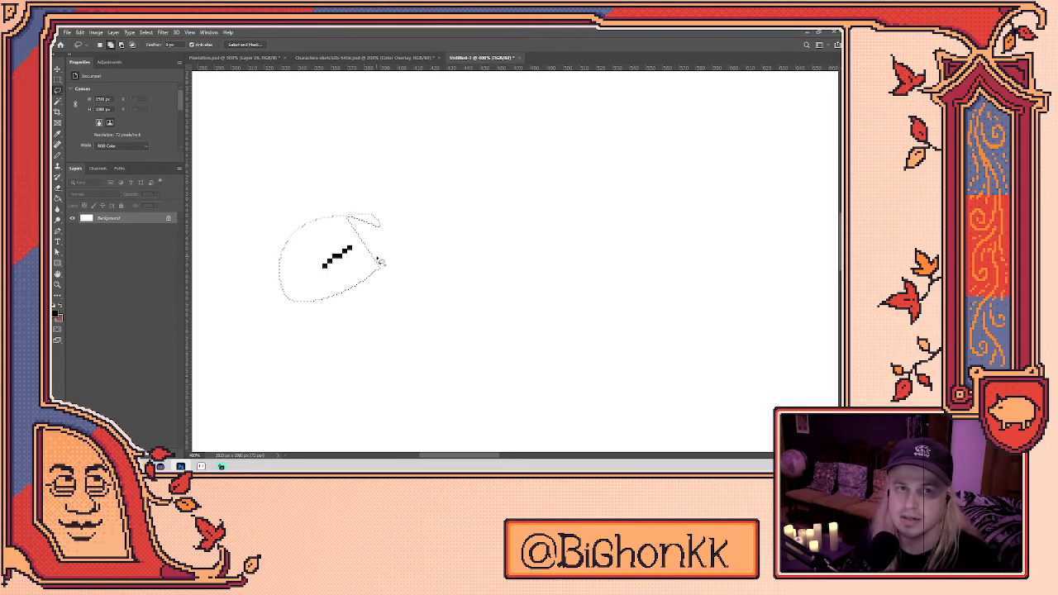
{"action": "key", "text": "shift+BackSpace"}
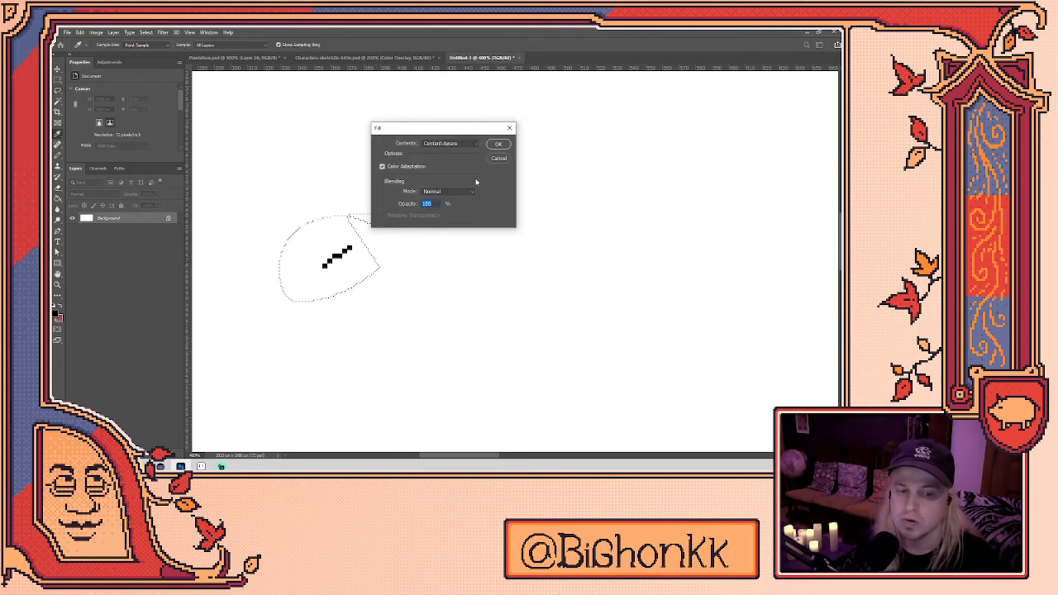
{"action": "left_click", "coordinate": [498, 158]}
{"action": "key", "text": "ctrl+z"}
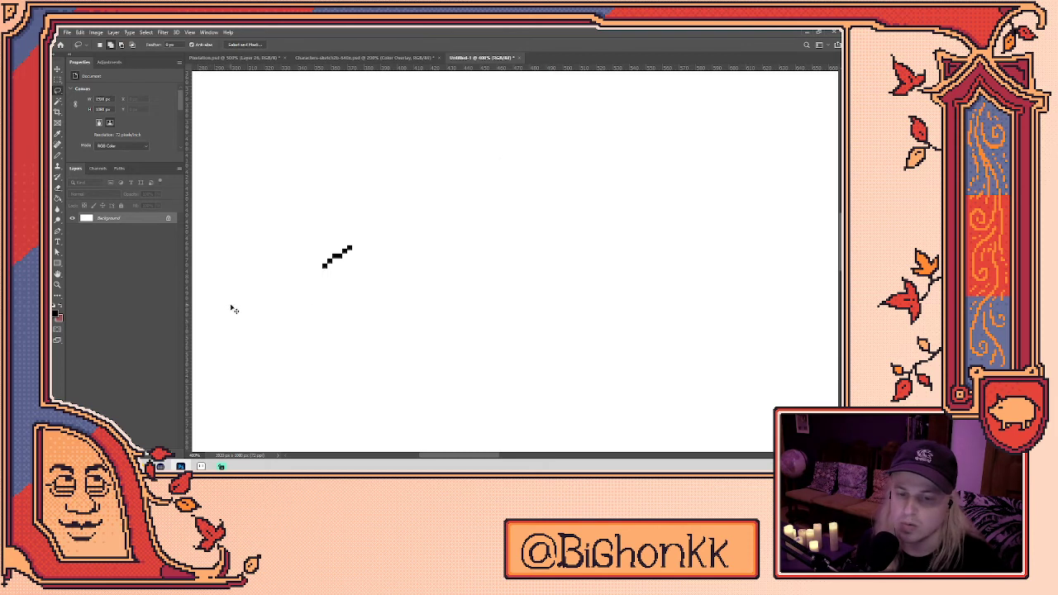
{"action": "key", "text": "ctrl+z"}
{"action": "key", "text": "ctrl+z"}
{"action": "key", "text": "ctrl+z"}
{"action": "scroll", "coordinate": [364, 277], "scroll_direction": "down", "scroll_amount": 1}
{"action": "scroll", "coordinate": [417, 260], "scroll_direction": "down", "scroll_amount": 1}
{"action": "scroll", "coordinate": [421, 263], "scroll_direction": "down", "scroll_amount": 6}
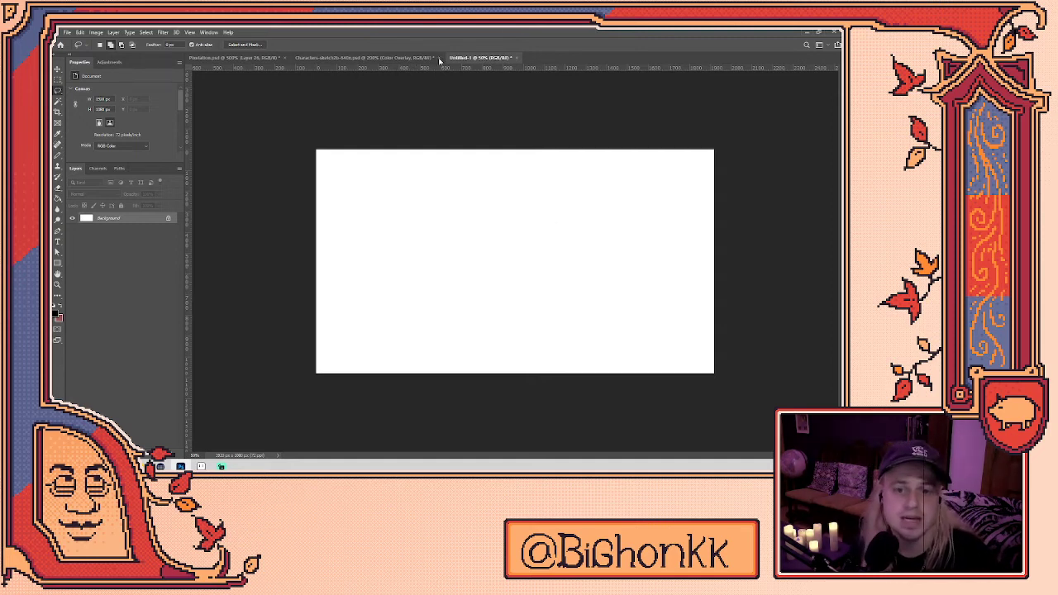
- Triple the library scene's width to 1920 px using nearest-neighbour resampling
{"action": "left_click", "coordinate": [364, 59]}
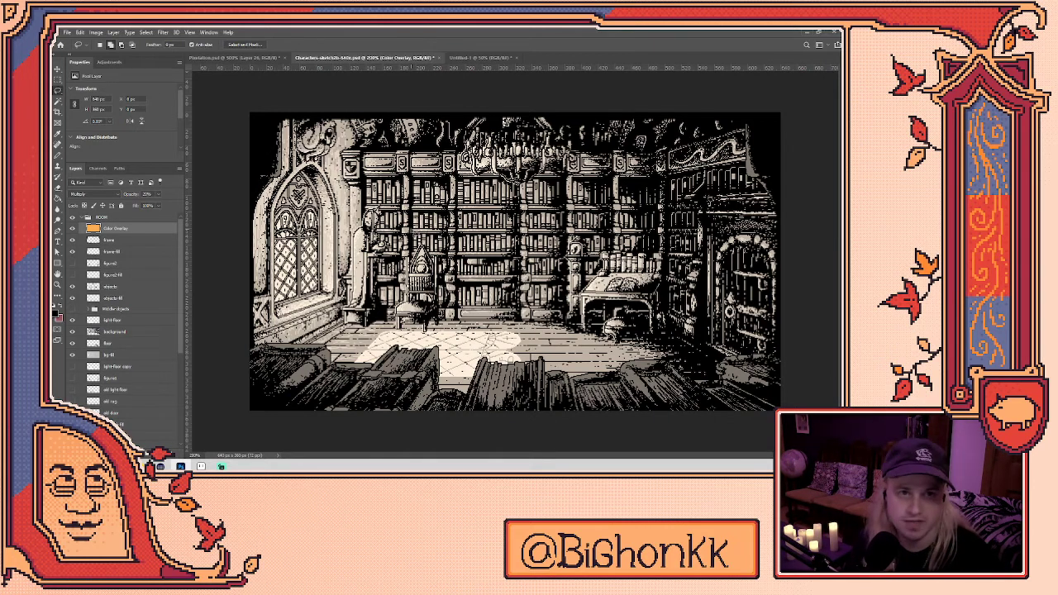
{"action": "left_click", "coordinate": [96, 31]}
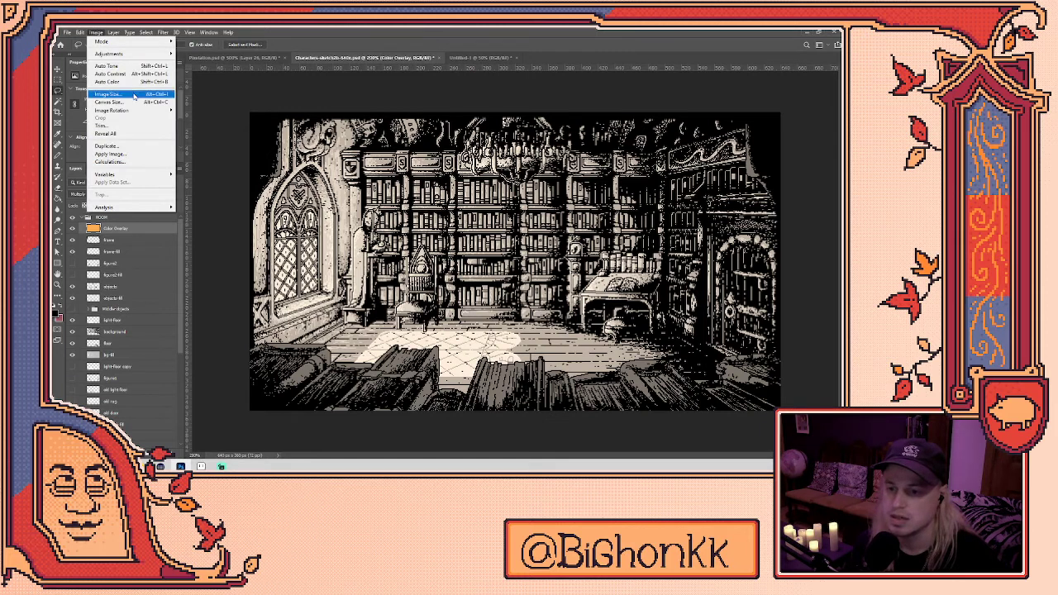
{"action": "left_click", "coordinate": [132, 97]}
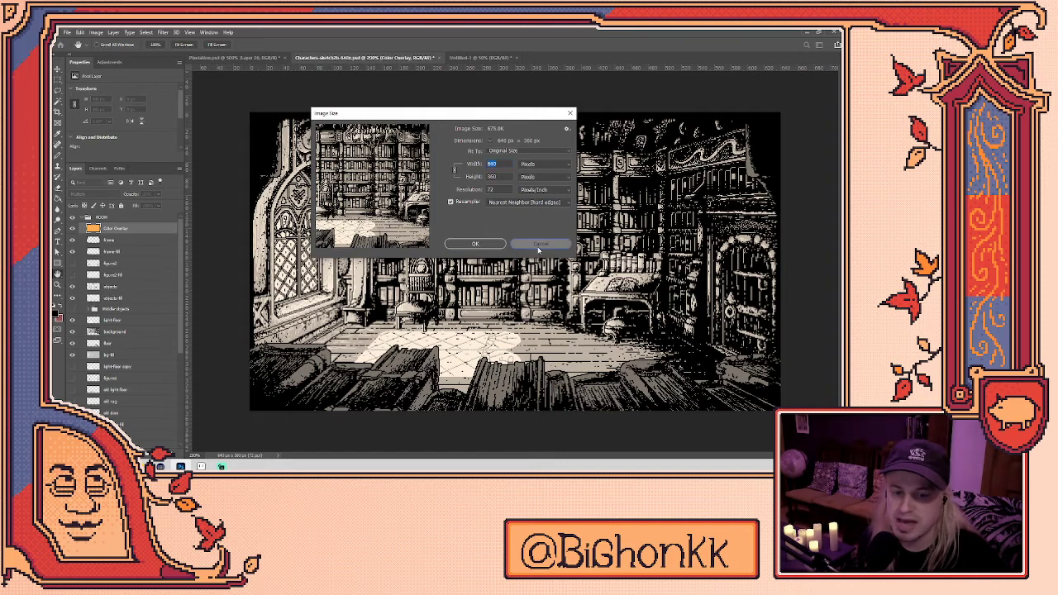
{"action": "key", "text": "Return"}
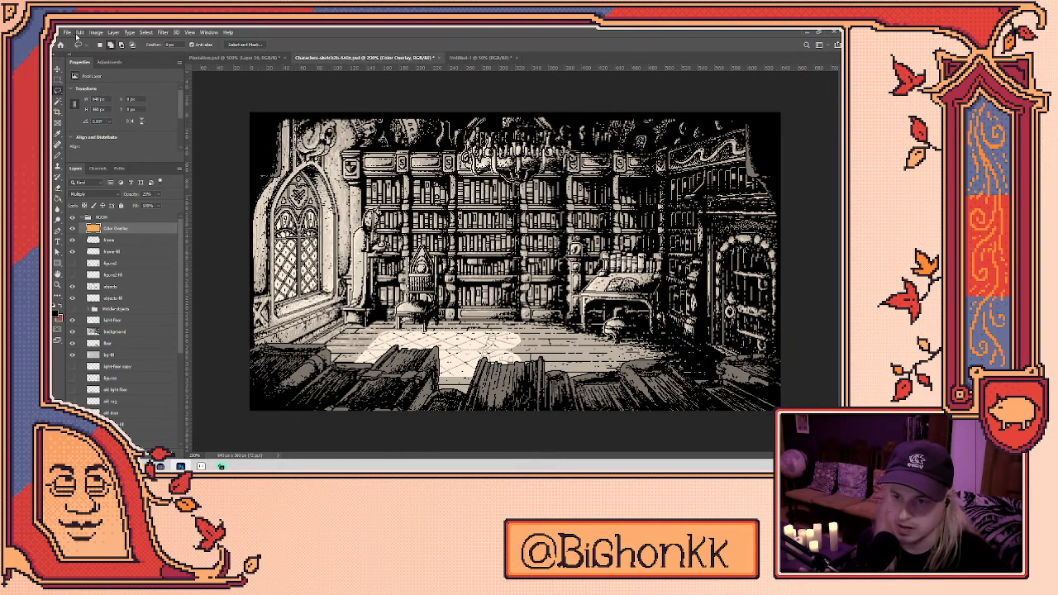
{"action": "left_click", "coordinate": [78, 33]}
{"action": "mouse_move", "coordinate": [96, 33]}
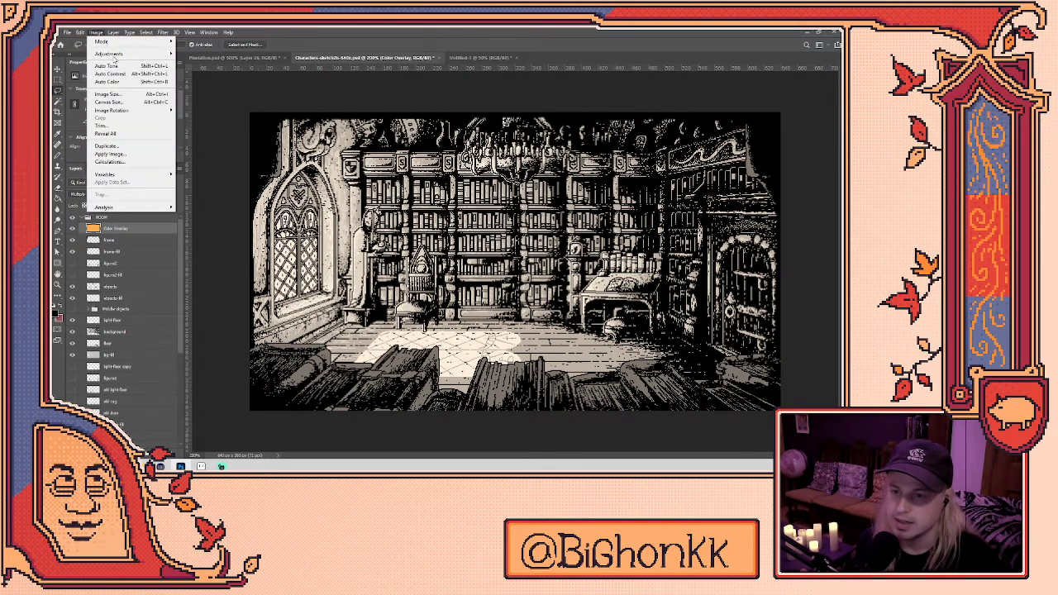
{"action": "left_click", "coordinate": [107, 94]}
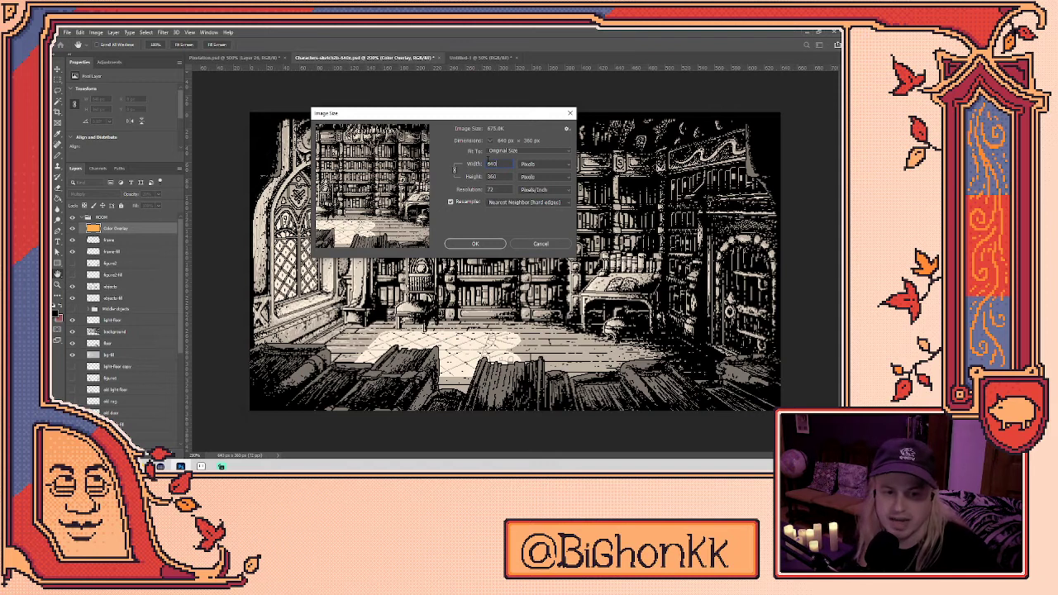
{"action": "key", "text": "End"}
{"action": "type", "text": "*3"}
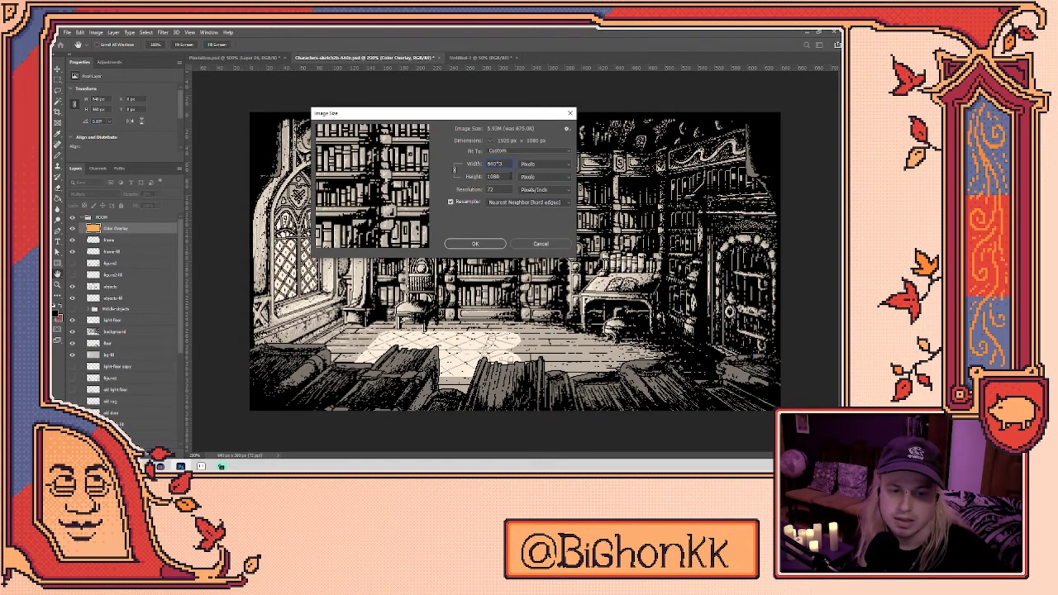
{"action": "left_click", "coordinate": [491, 240]}
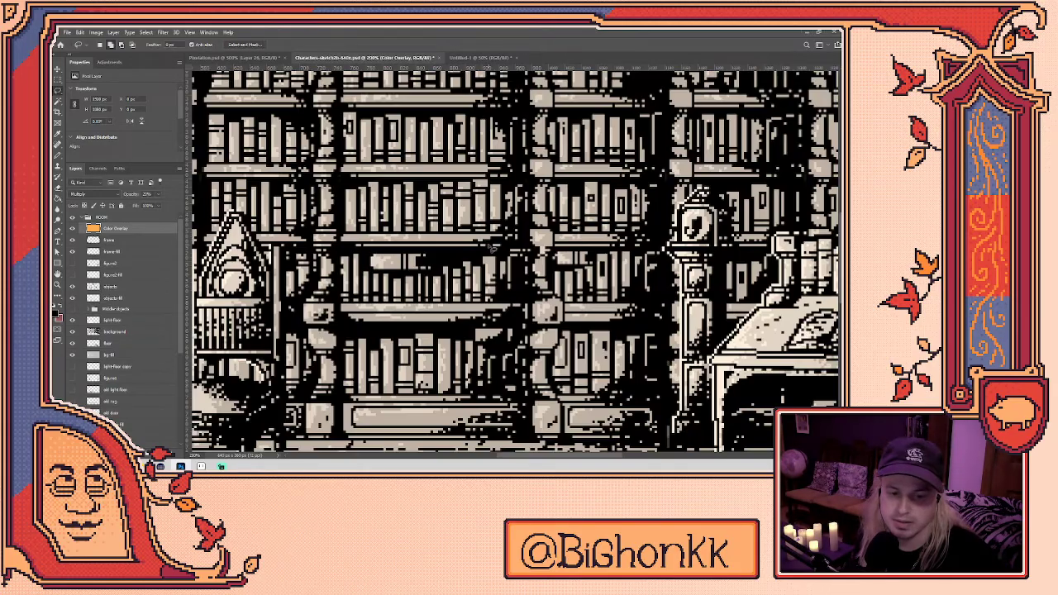
- Resize the library scene again to 2500 px wide
{"action": "scroll", "coordinate": [366, 319], "scroll_direction": "up", "scroll_amount": 3}
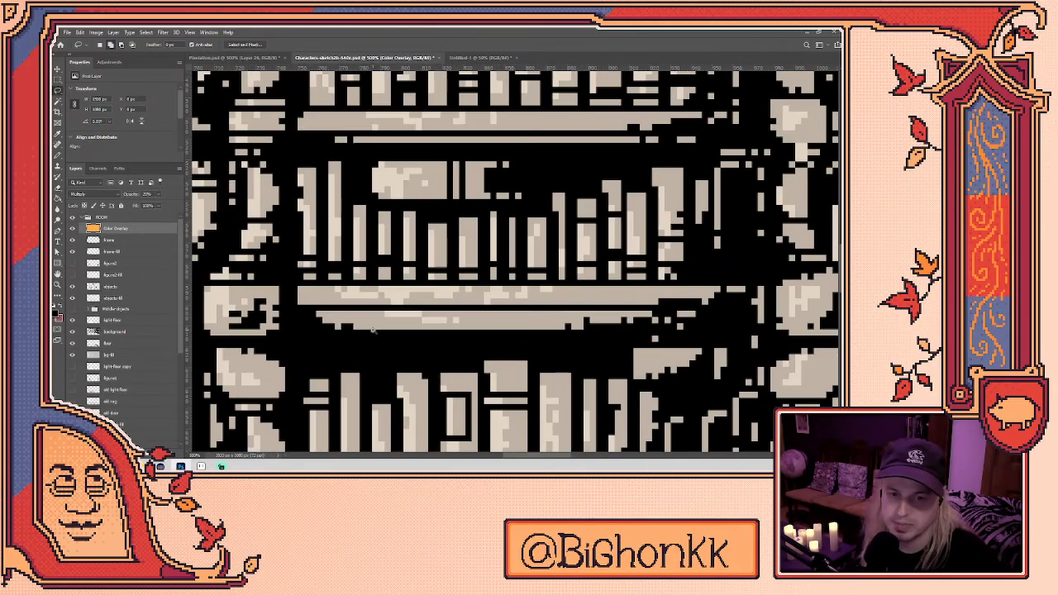
{"action": "scroll", "coordinate": [402, 293], "scroll_direction": "down", "scroll_amount": 10}
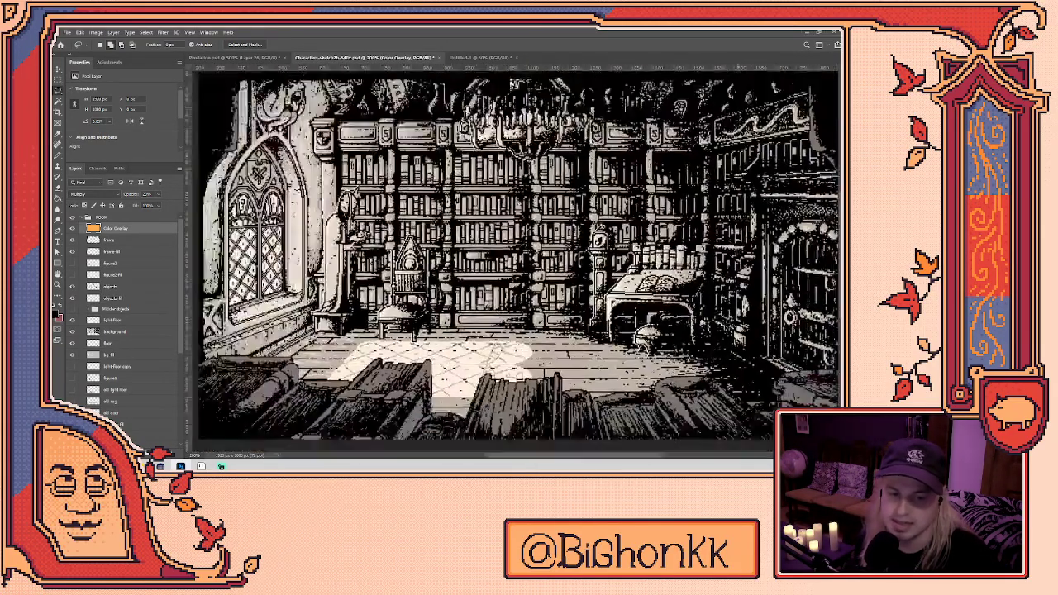
{"action": "scroll", "coordinate": [461, 291], "scroll_direction": "up", "scroll_amount": 1}
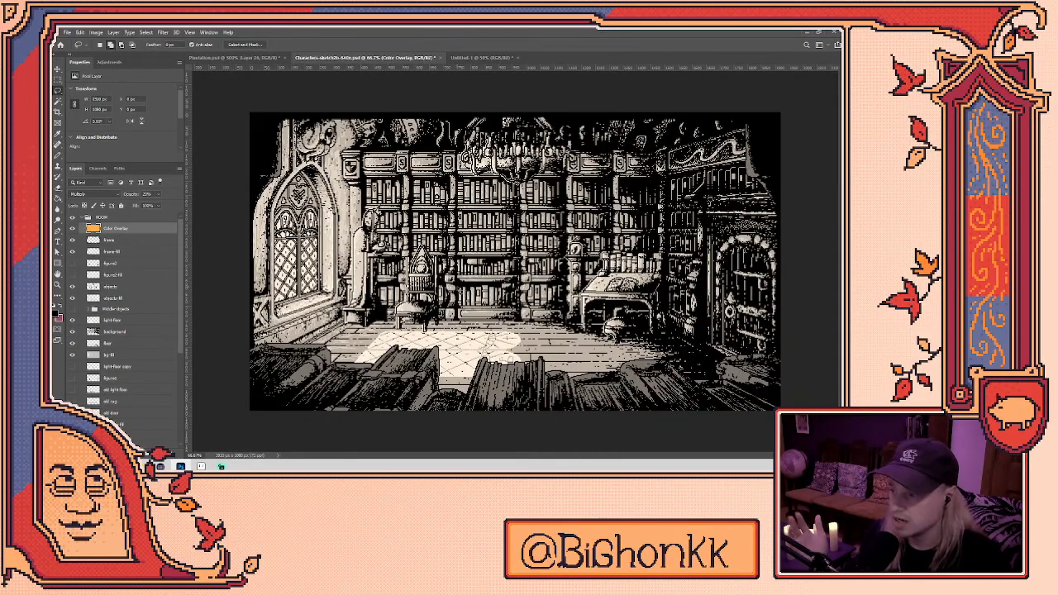
{"action": "scroll", "coordinate": [579, 253], "scroll_direction": "up", "scroll_amount": 5}
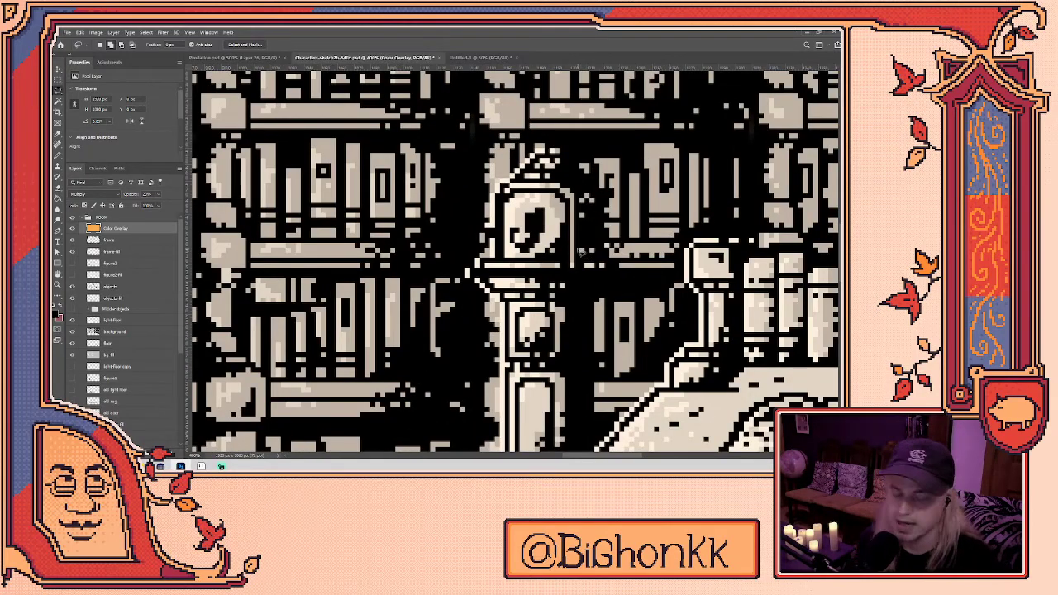
{"action": "scroll", "coordinate": [566, 243], "scroll_direction": "down", "scroll_amount": 5}
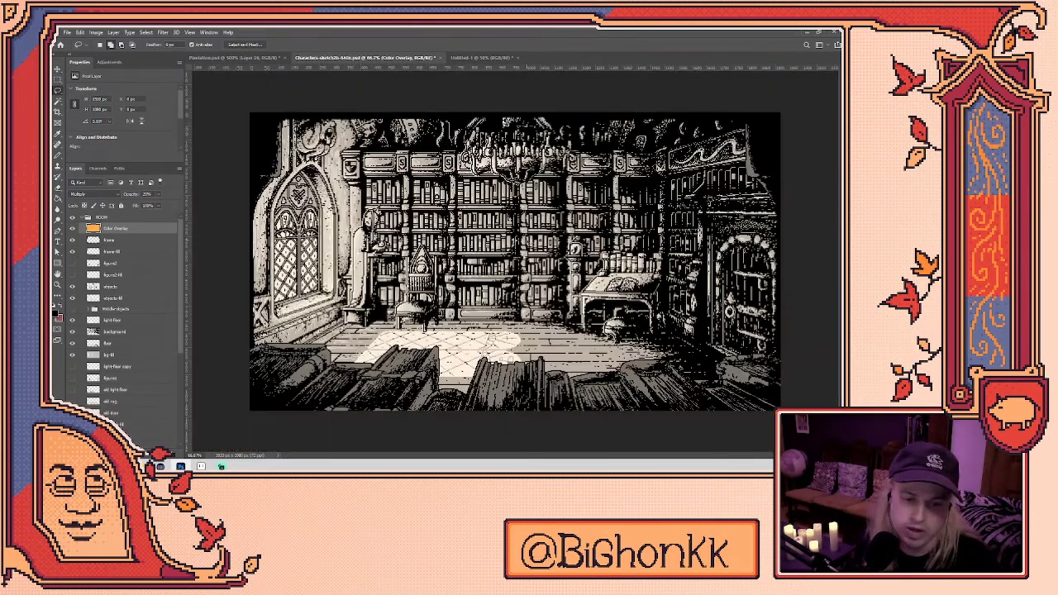
{"action": "scroll", "coordinate": [493, 199], "scroll_direction": "down", "scroll_amount": 3}
{"action": "scroll", "coordinate": [495, 276], "scroll_direction": "up", "scroll_amount": 1}
{"action": "scroll", "coordinate": [515, 261], "scroll_direction": "up", "scroll_amount": 6}
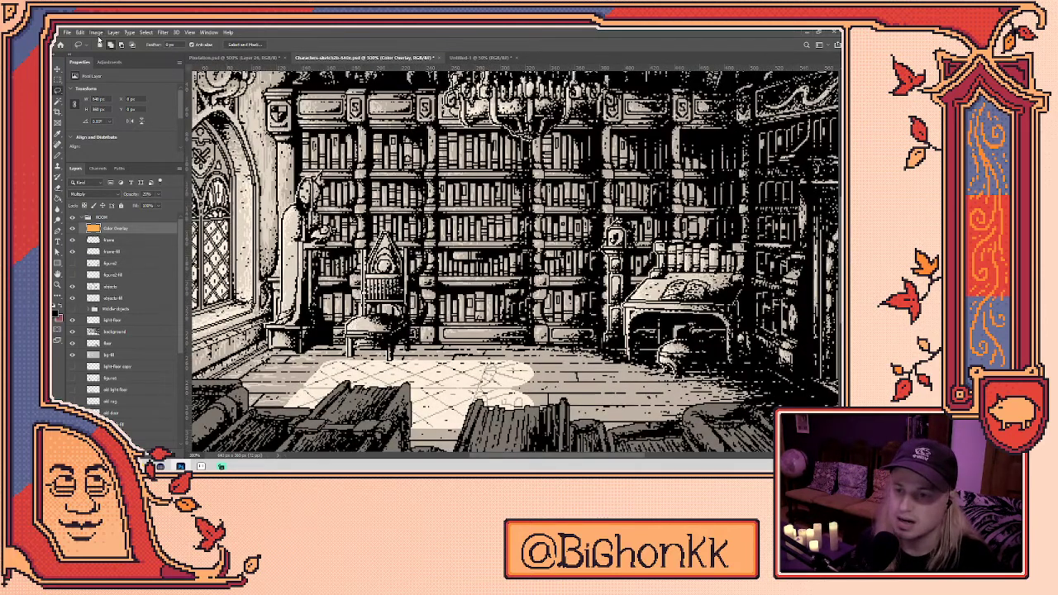
{"action": "left_click", "coordinate": [97, 32]}
{"action": "left_click", "coordinate": [128, 95]}
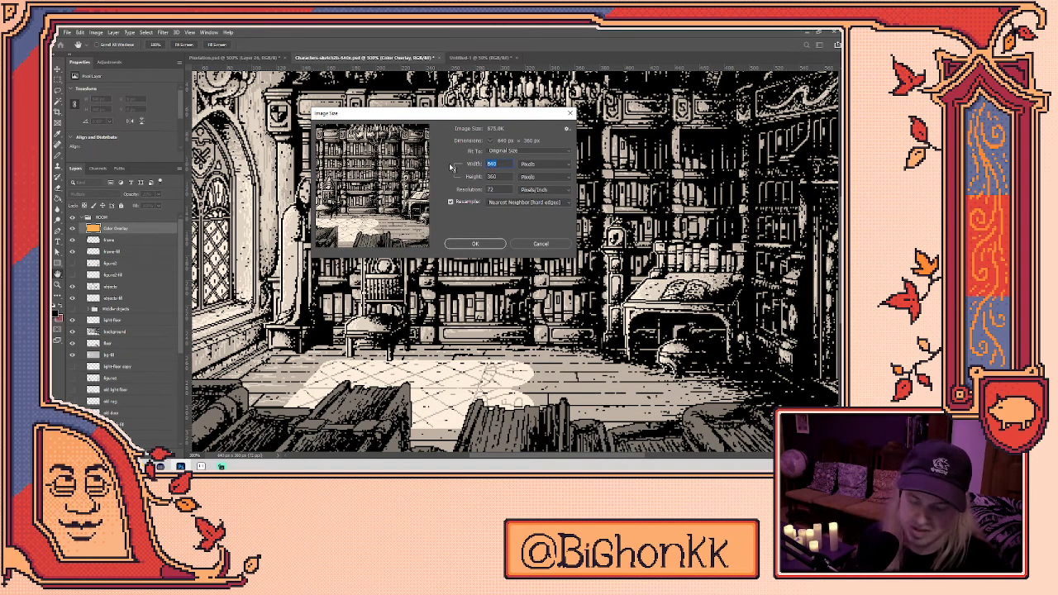
{"action": "type", "text": "2500"}
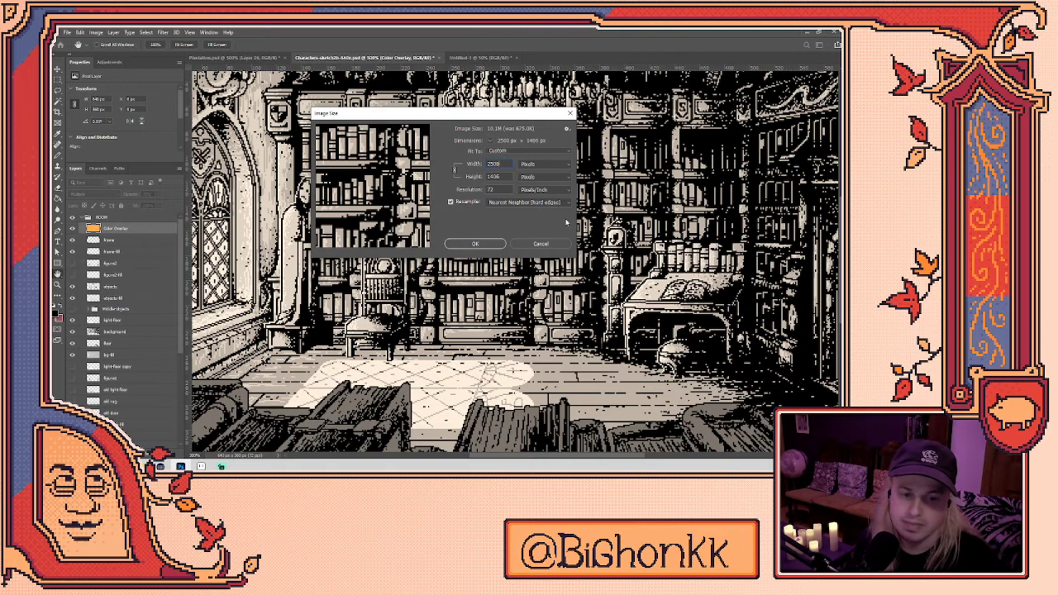
{"action": "left_click", "coordinate": [491, 245]}
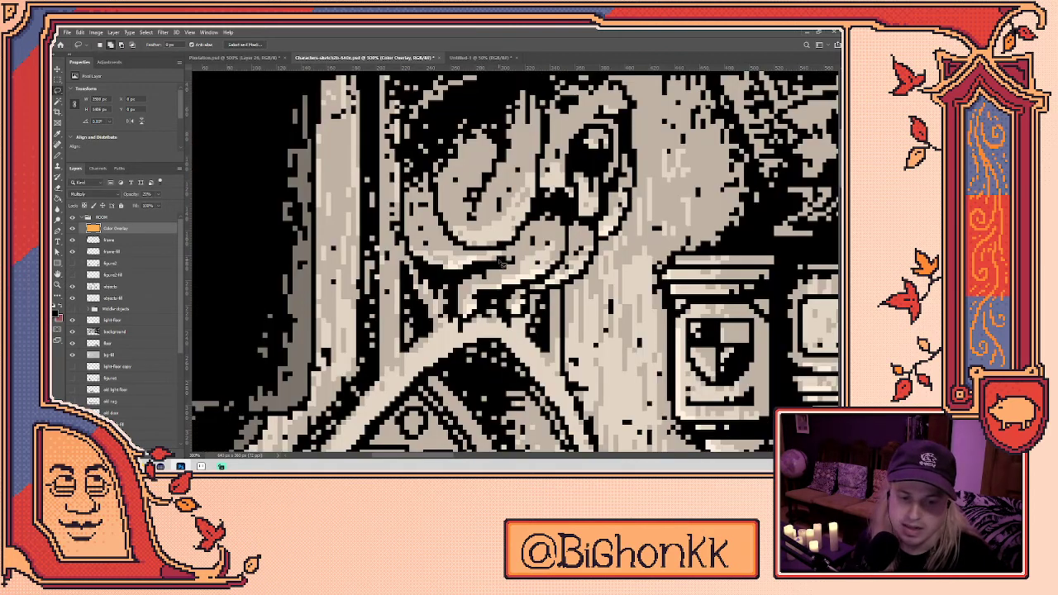
- Switch to the Pencil with red as the colour and add a new empty layer
{"action": "scroll", "coordinate": [521, 273], "scroll_direction": "down", "scroll_amount": 1}
{"action": "scroll", "coordinate": [522, 267], "scroll_direction": "up", "scroll_amount": 3}
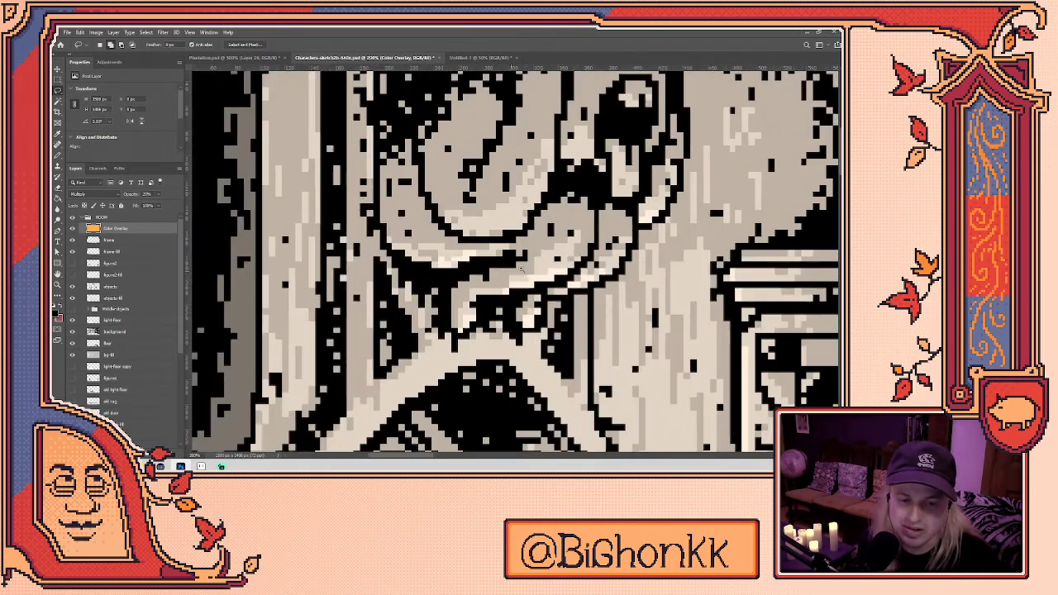
{"action": "scroll", "coordinate": [524, 262], "scroll_direction": "up", "scroll_amount": 2}
{"action": "key", "text": "b"}
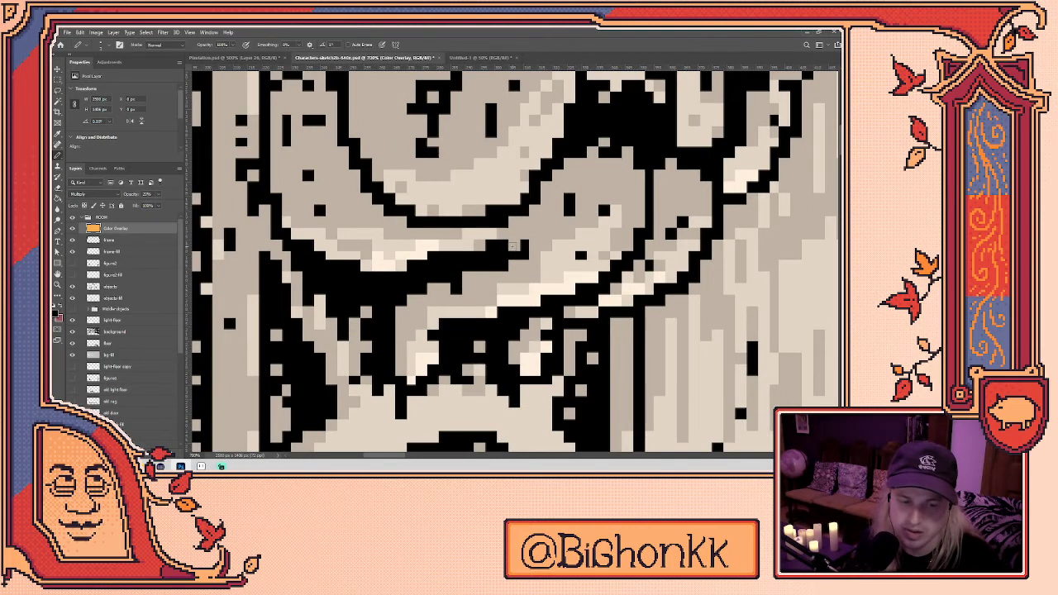
{"action": "key", "text": "x"}
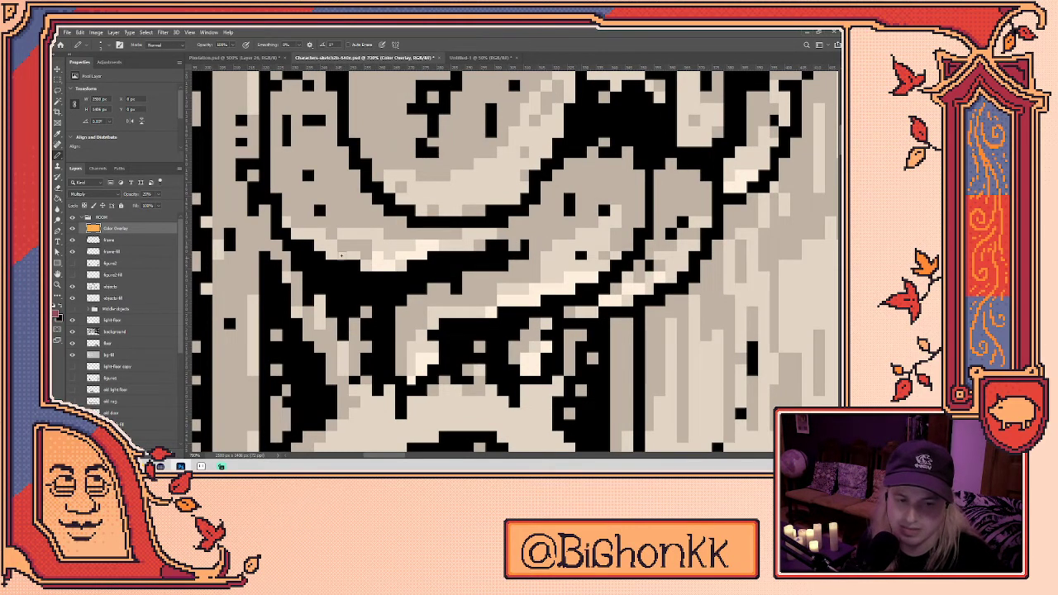
{"action": "key", "text": "ctrl+shift+alt+n"}
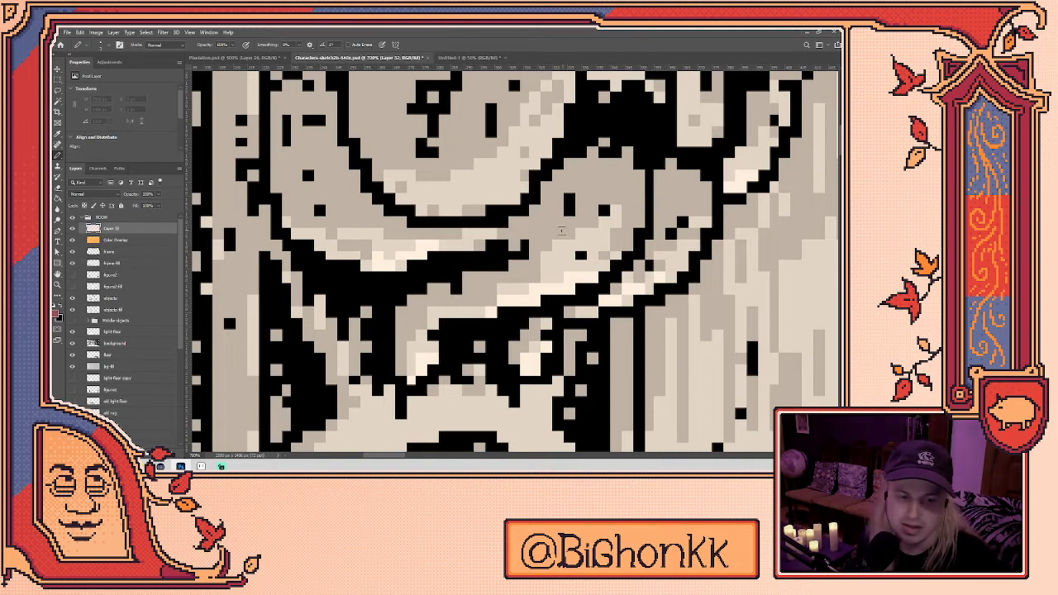
{"action": "left_click", "coordinate": [544, 237]}
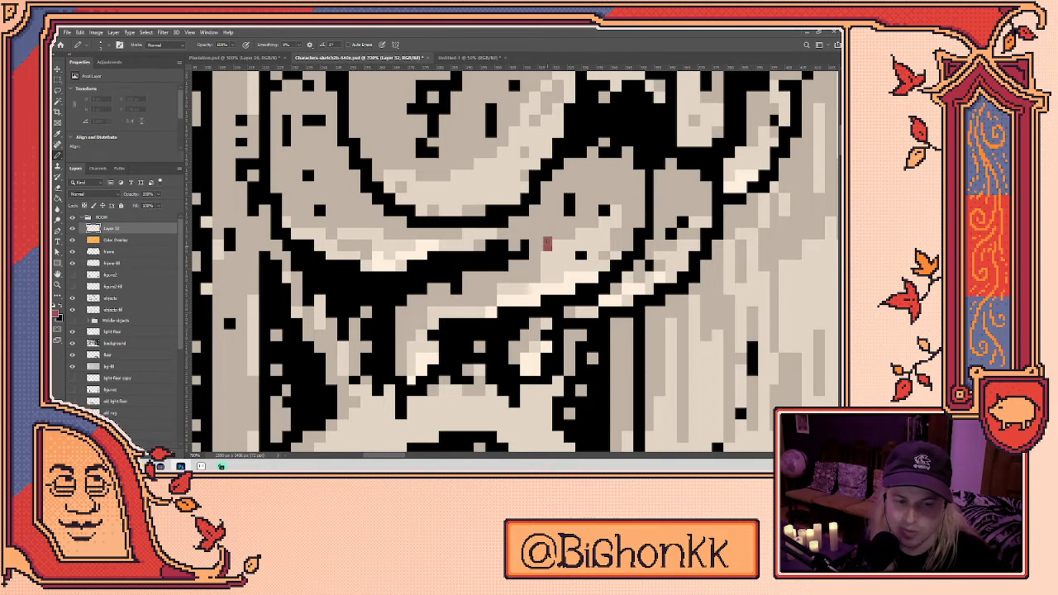
{"action": "key", "text": "ctrl+z"}
{"action": "scroll", "coordinate": [554, 241], "scroll_direction": "up", "scroll_amount": 5}
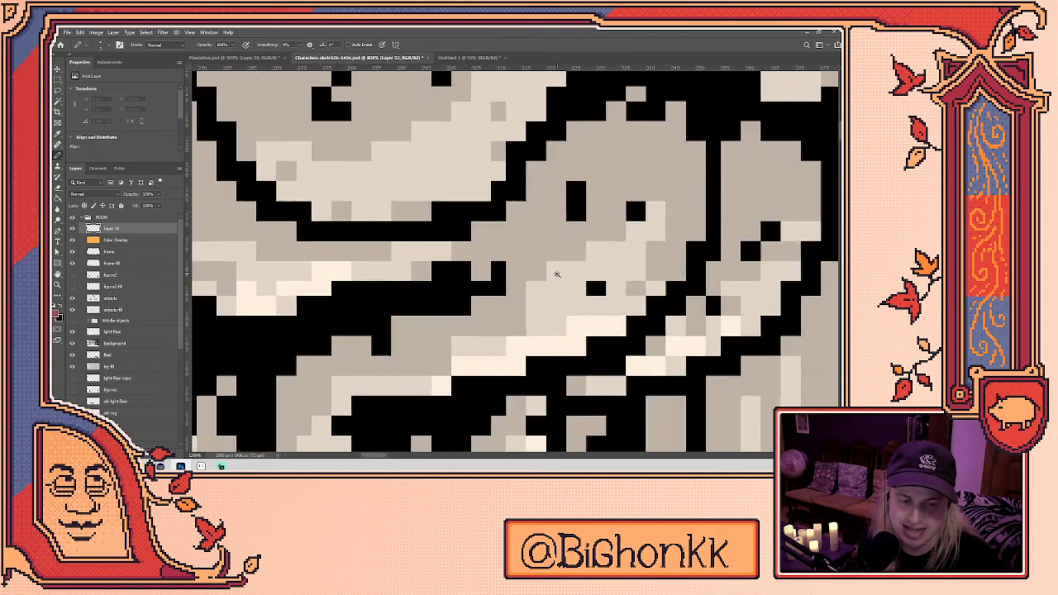
{"action": "left_click", "coordinate": [508, 274]}
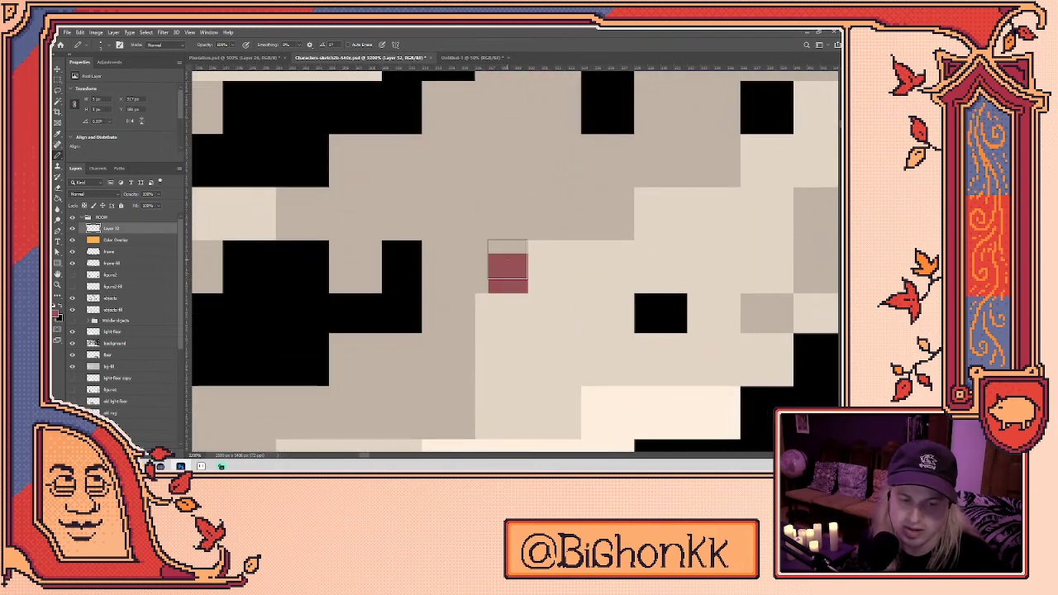
{"action": "key", "text": "ctrl+z"}
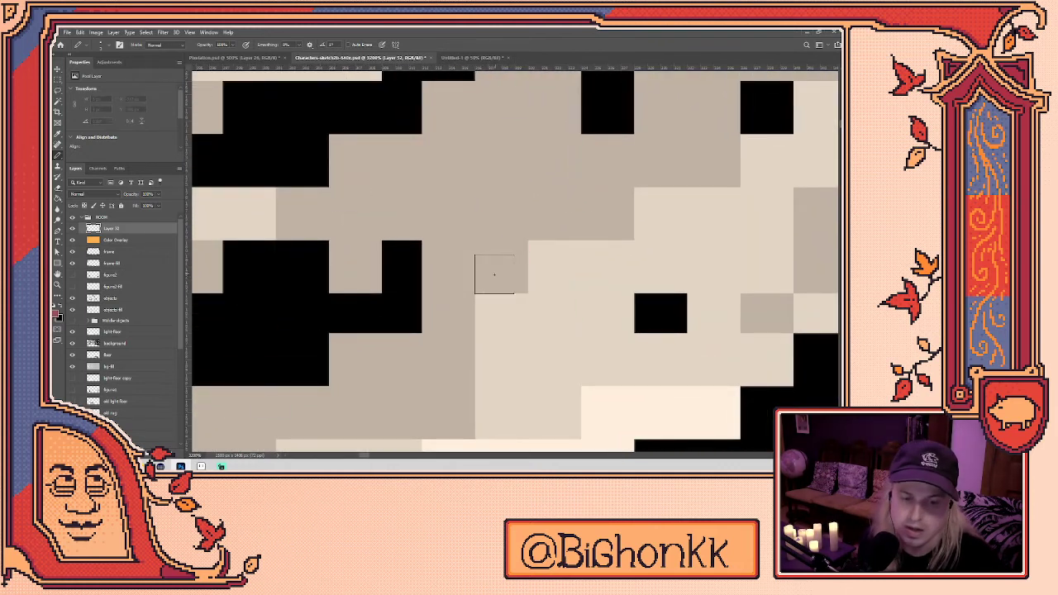
{"action": "left_click", "coordinate": [494, 273]}
{"action": "key", "text": "ctrl+z"}
{"action": "scroll", "coordinate": [409, 339], "scroll_direction": "up", "scroll_amount": 5}
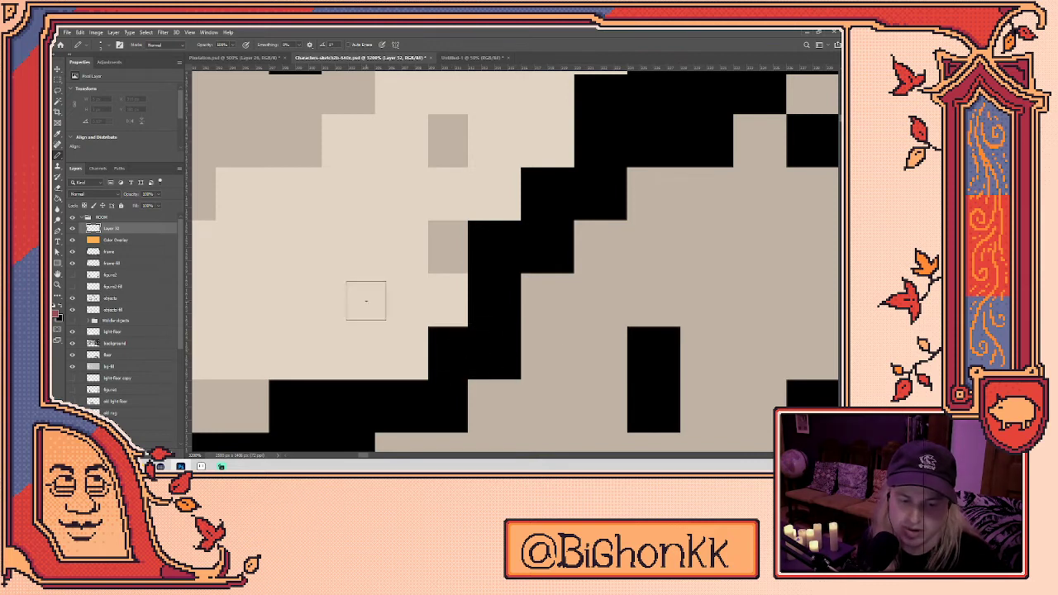
{"action": "left_click", "coordinate": [342, 281]}
{"action": "left_click", "coordinate": [386, 240]}
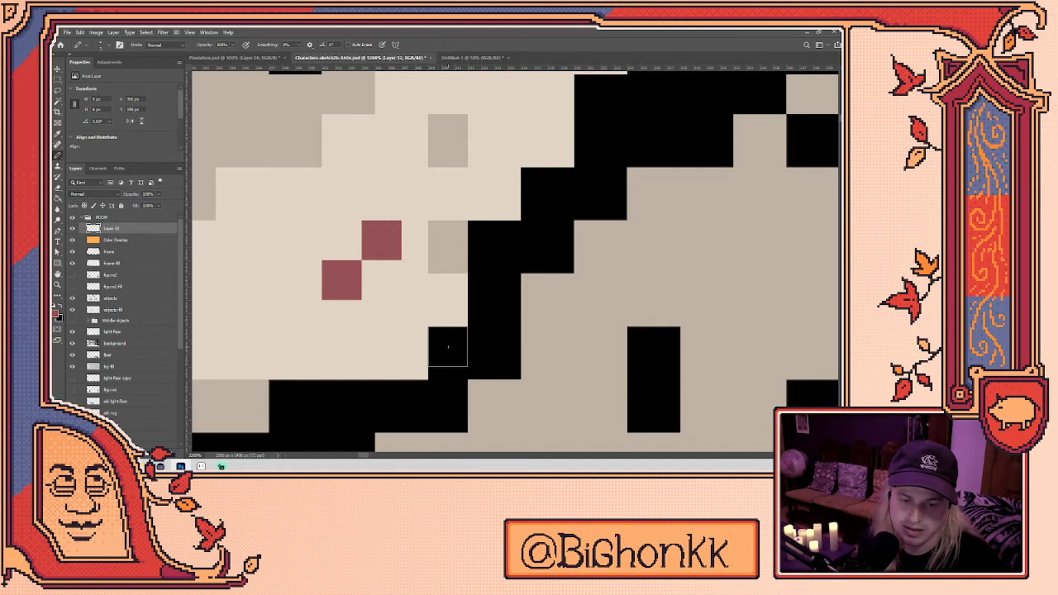
{"action": "left_click", "coordinate": [449, 347]}
{"action": "left_click", "coordinate": [488, 347]}
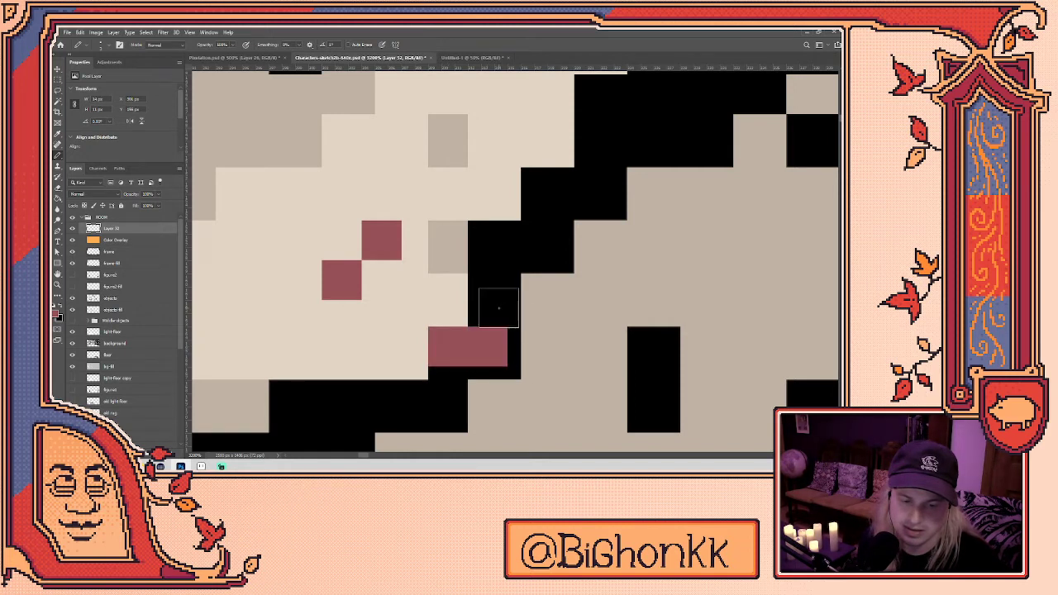
{"action": "left_click", "coordinate": [488, 307]}
{"action": "scroll", "coordinate": [490, 307], "scroll_direction": "down", "scroll_amount": 6}
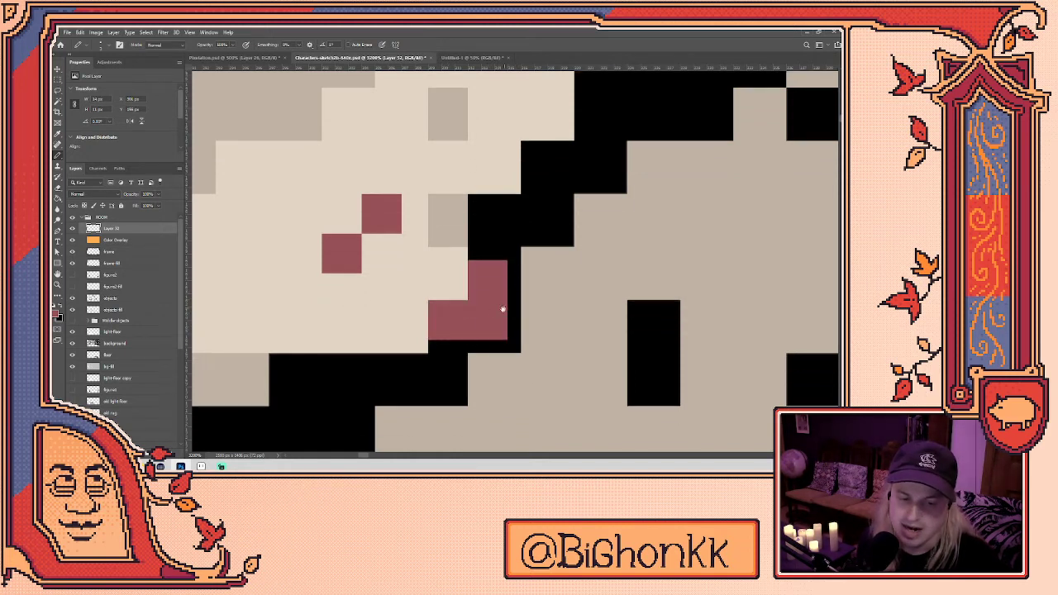
{"action": "scroll", "coordinate": [497, 308], "scroll_direction": "down", "scroll_amount": 4}
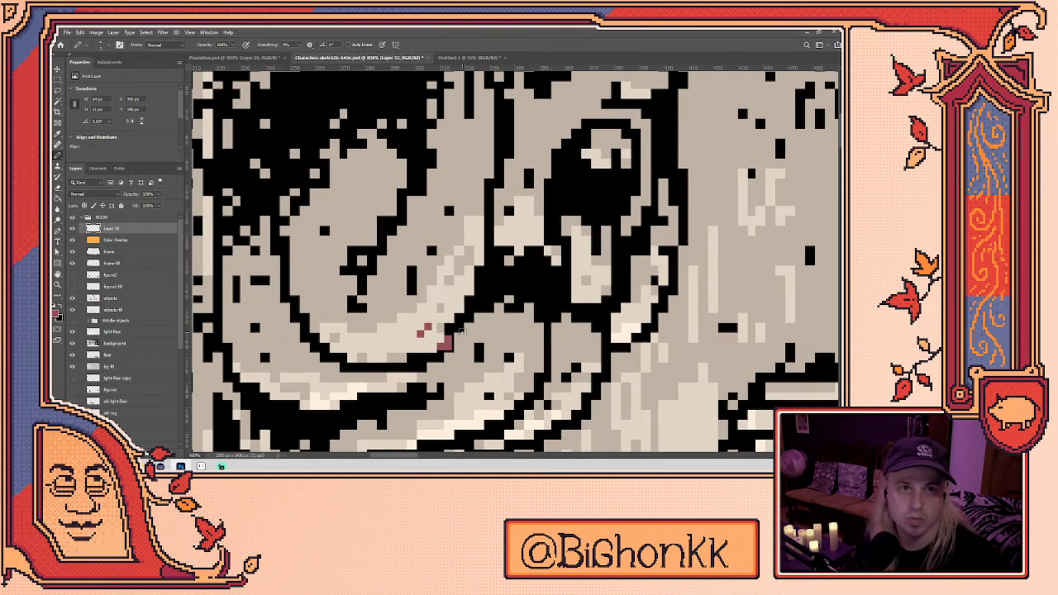
{"action": "key", "text": "ctrl+z"}
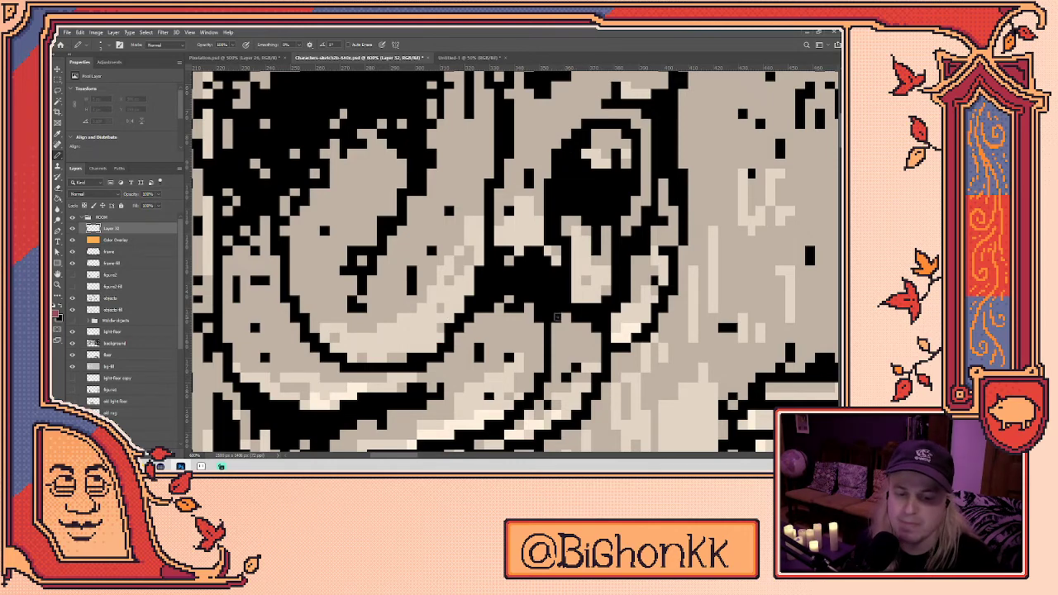
{"action": "scroll", "coordinate": [569, 308], "scroll_direction": "up", "scroll_amount": 1}
{"action": "scroll", "coordinate": [569, 308], "scroll_direction": "down", "scroll_amount": 6}
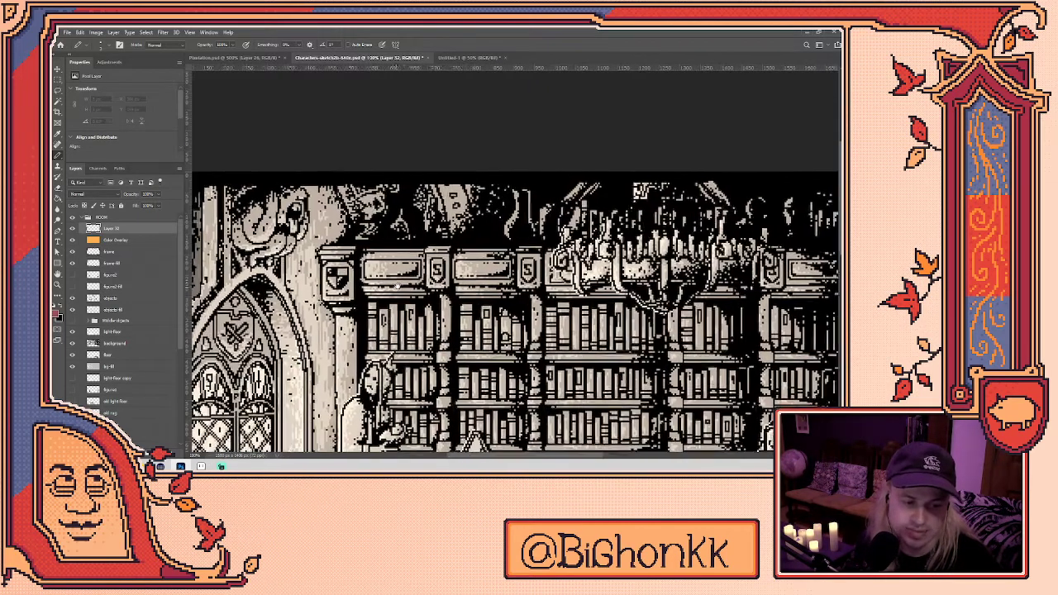
- Undo Layer 32 and check that the scene is still 640x360 without resizing
{"action": "left_click_drag", "start_coordinate": [590, 353], "coordinate": [517, 226]}
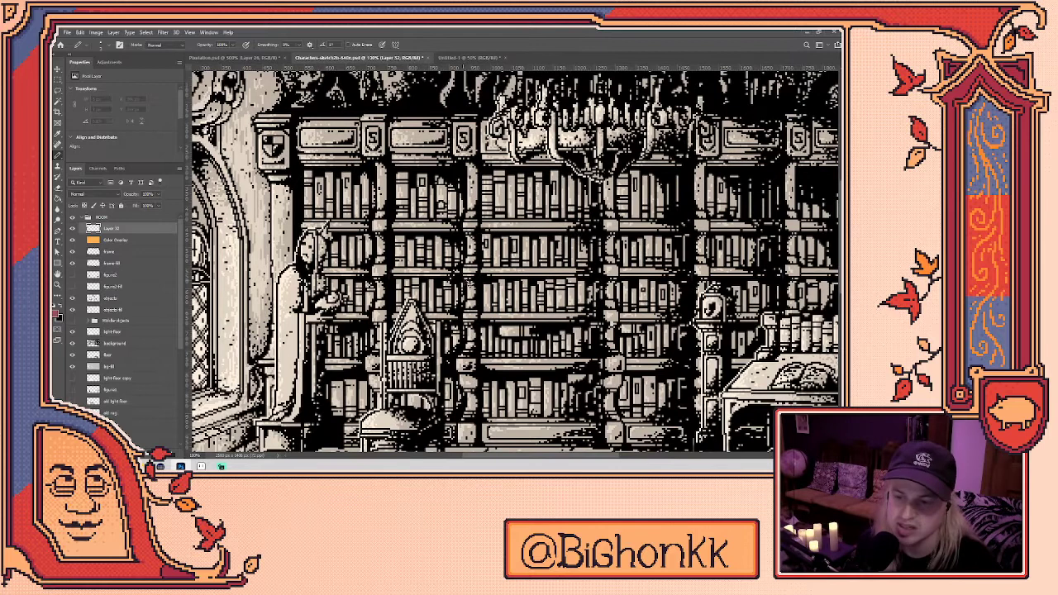
{"action": "key", "text": "ctrl+z"}
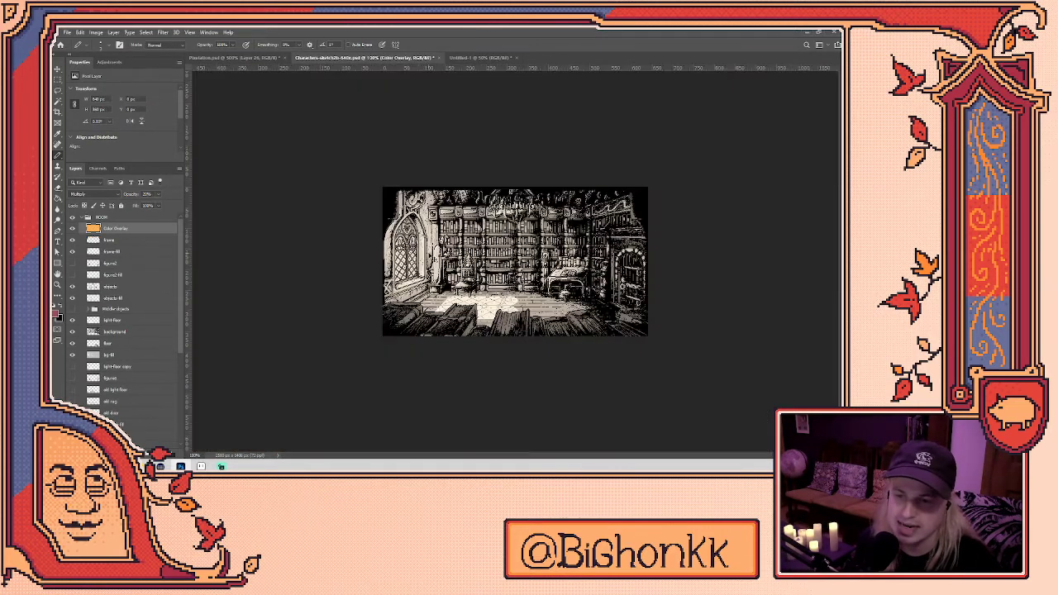
{"action": "left_click", "coordinate": [96, 32]}
{"action": "left_click", "coordinate": [112, 76]}
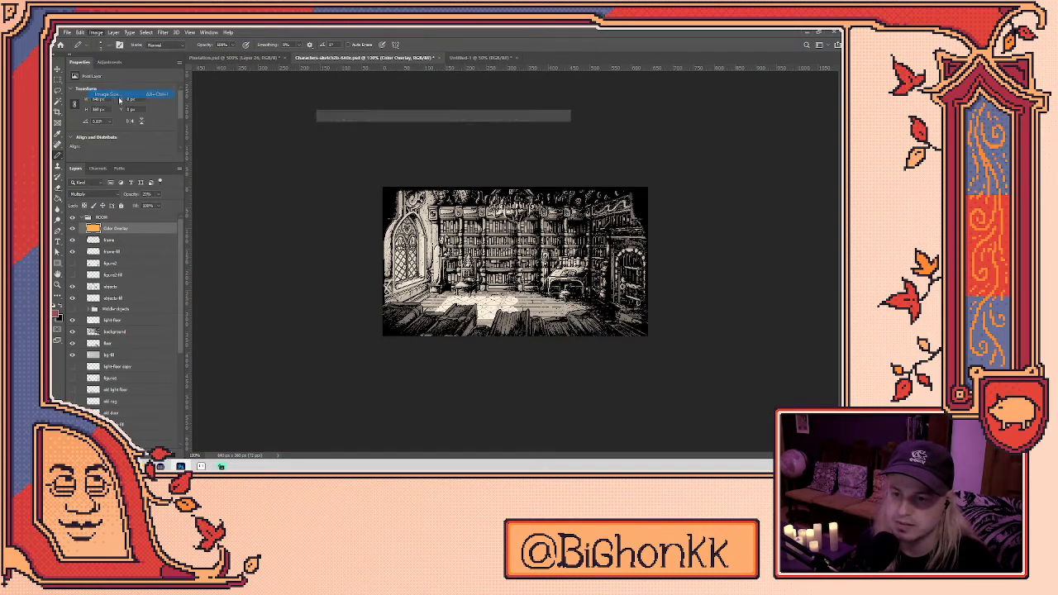
{"action": "left_click", "coordinate": [540, 245]}
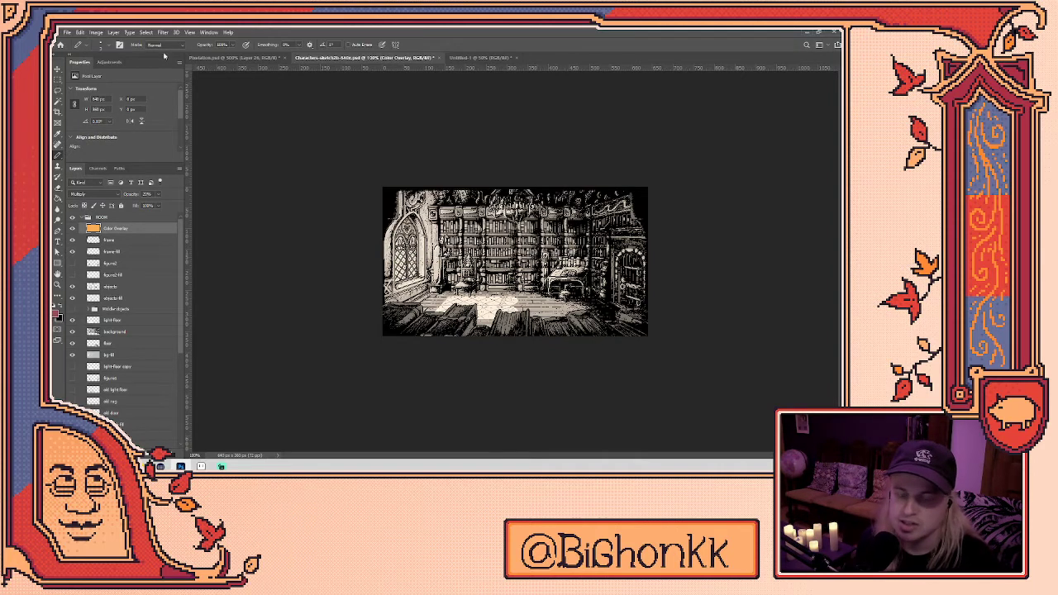
- Set the library scene view to 200%, then bring up Soldier_Draw in Aseprite
{"action": "left_click", "coordinate": [68, 33]}
{"action": "left_click", "coordinate": [68, 33]}
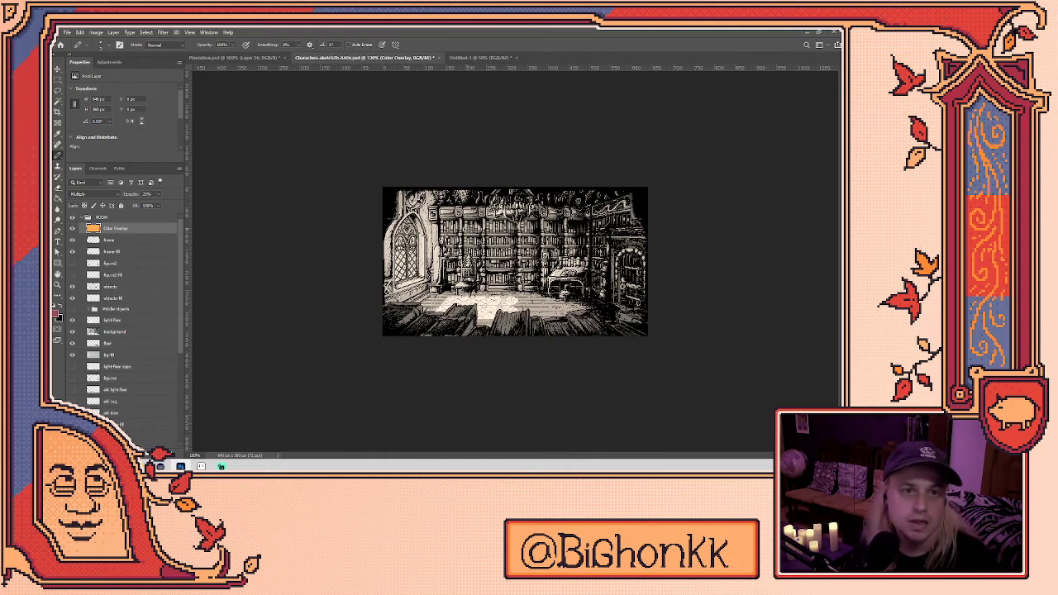
{"action": "key", "text": "ctrl+plus"}
{"action": "key", "text": "ctrl+plus"}
{"action": "key", "text": "ctrl+minus"}
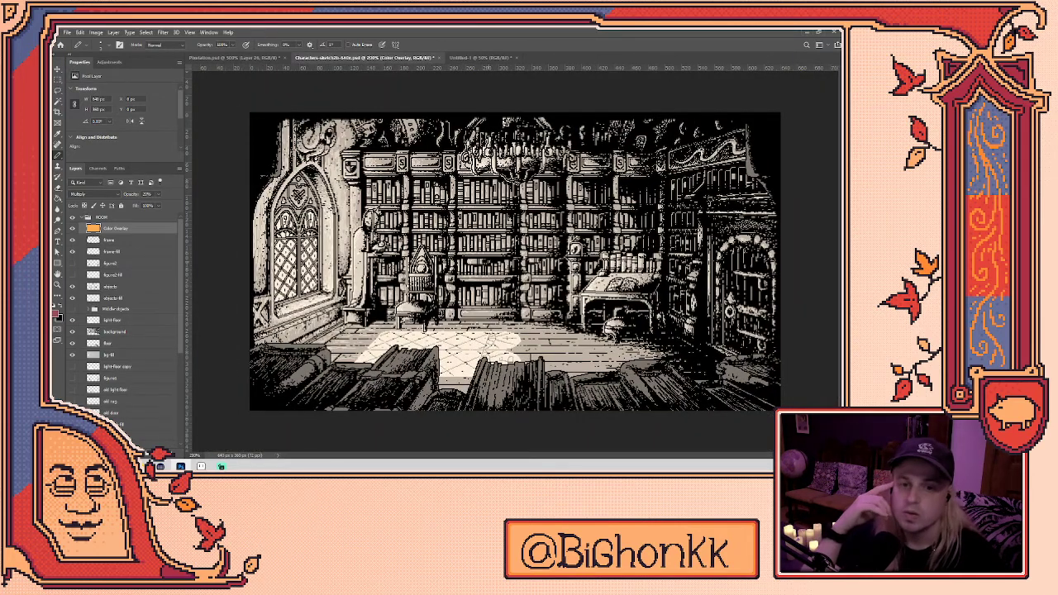
{"action": "left_click", "coordinate": [201, 466]}
{"action": "left_click", "coordinate": [368, 52]}
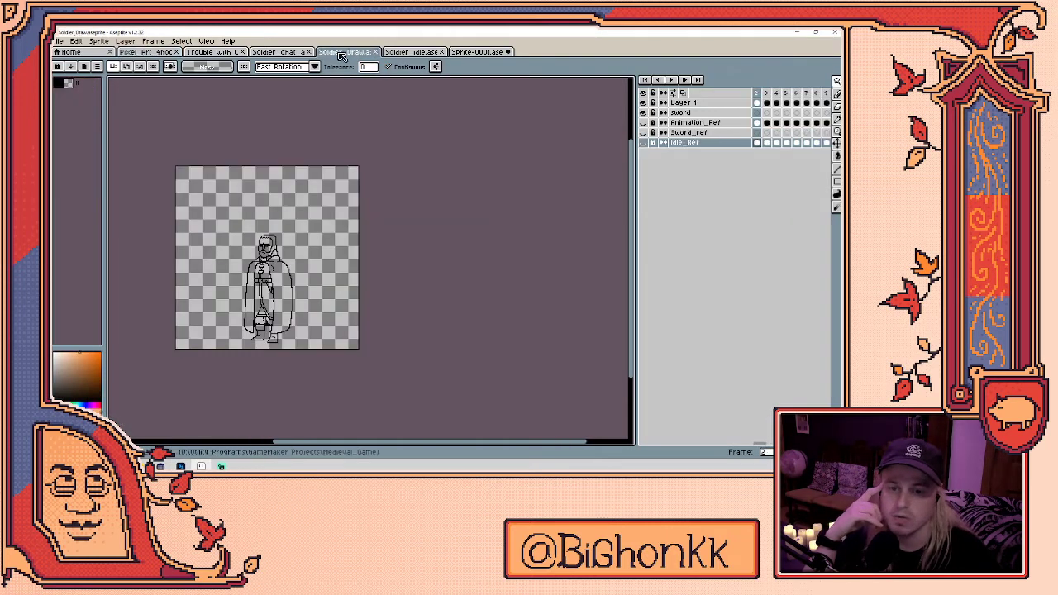
- Play the Soldier_chat sprite's animation, then minimize Aseprite to return to Photoshop
{"action": "left_click", "coordinate": [279, 51]}
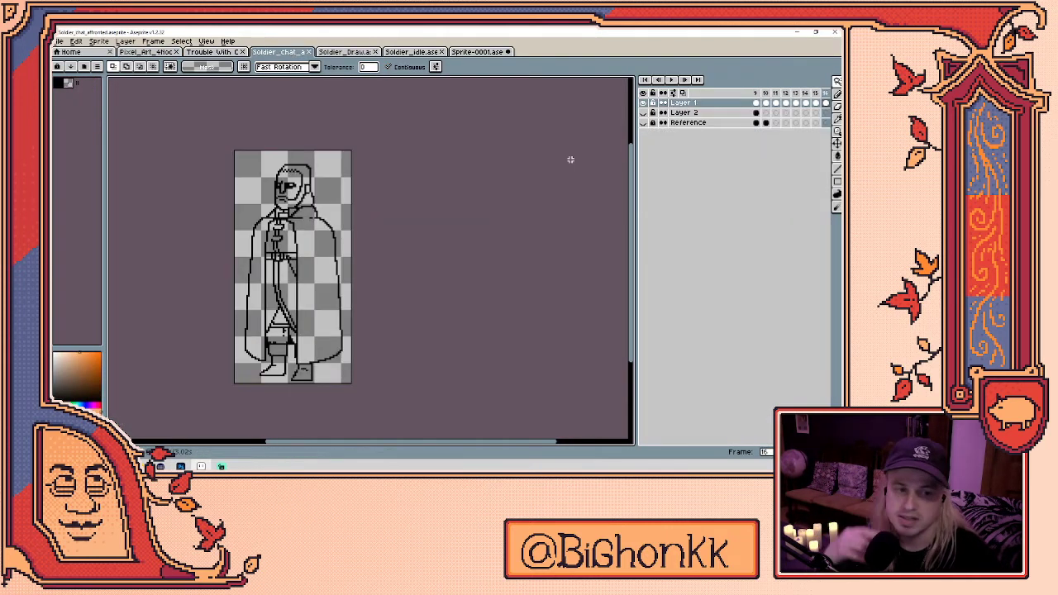
{"action": "key", "text": "Return"}
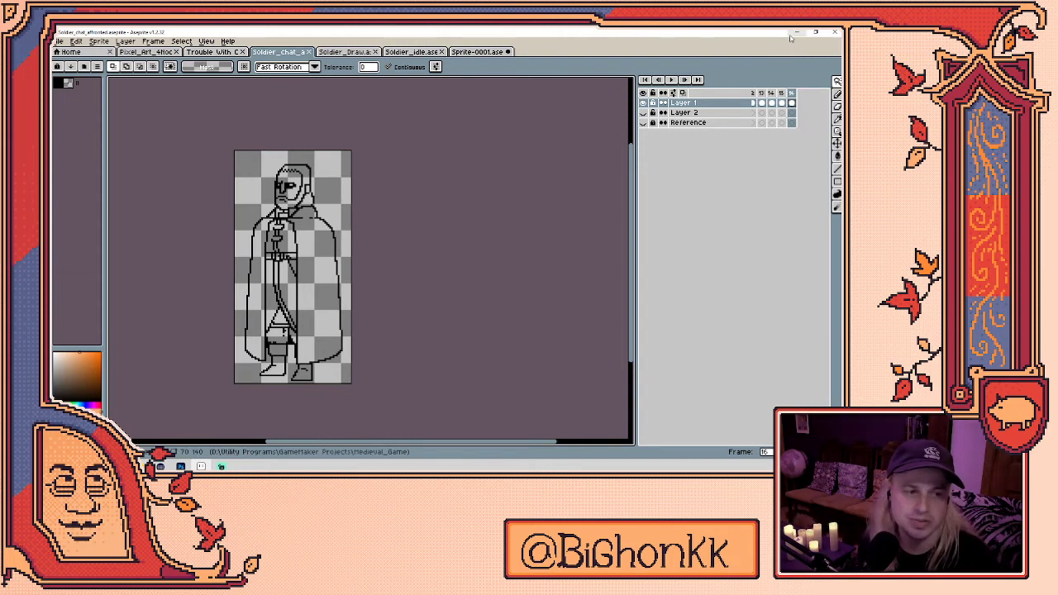
{"action": "left_click", "coordinate": [796, 32]}
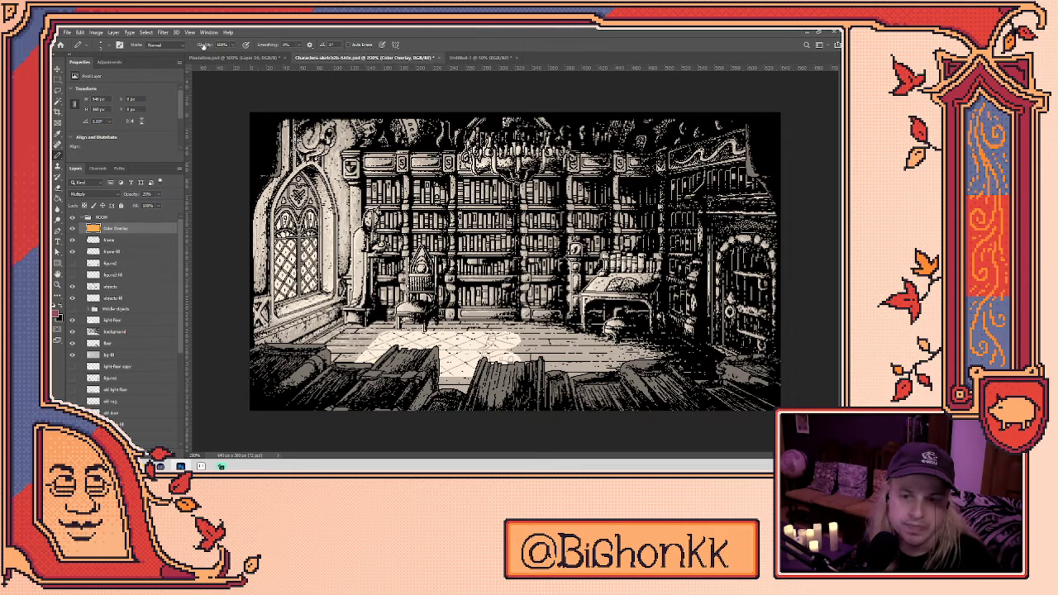
- Resize Untitled-1 to 480 × 270 px by dividing its 1920 width by 4
{"action": "left_click", "coordinate": [468, 58]}
{"action": "left_click", "coordinate": [96, 32]}
{"action": "left_click", "coordinate": [109, 94]}
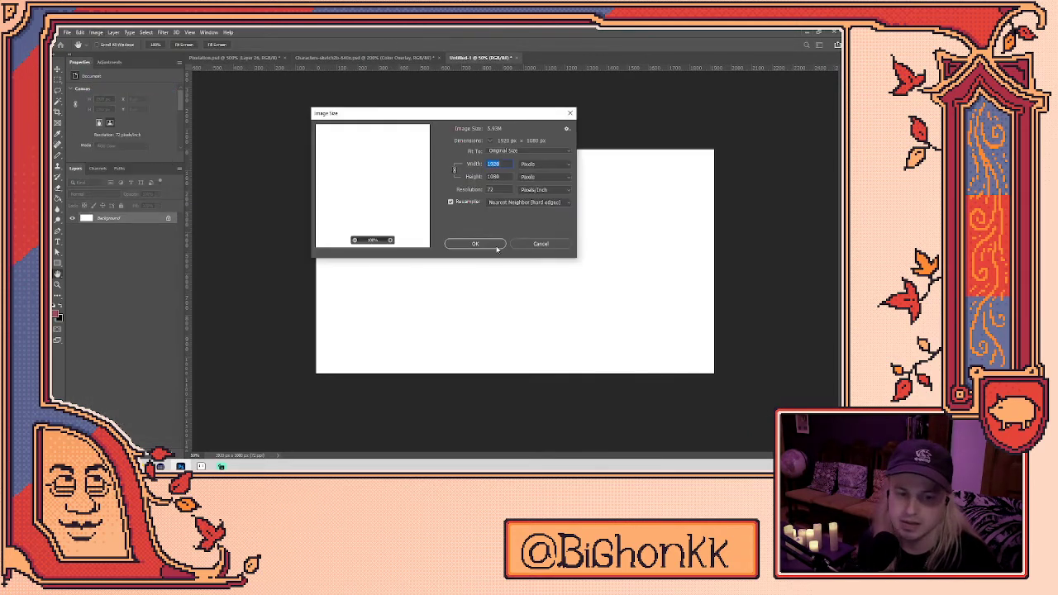
{"action": "left_click", "coordinate": [507, 165]}
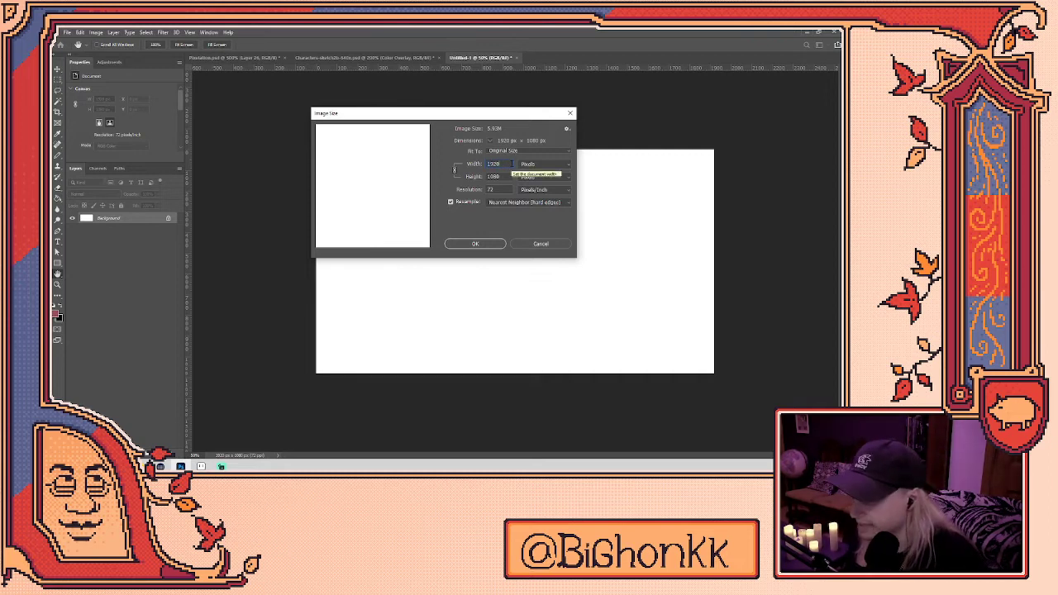
{"action": "type", "text": "/4"}
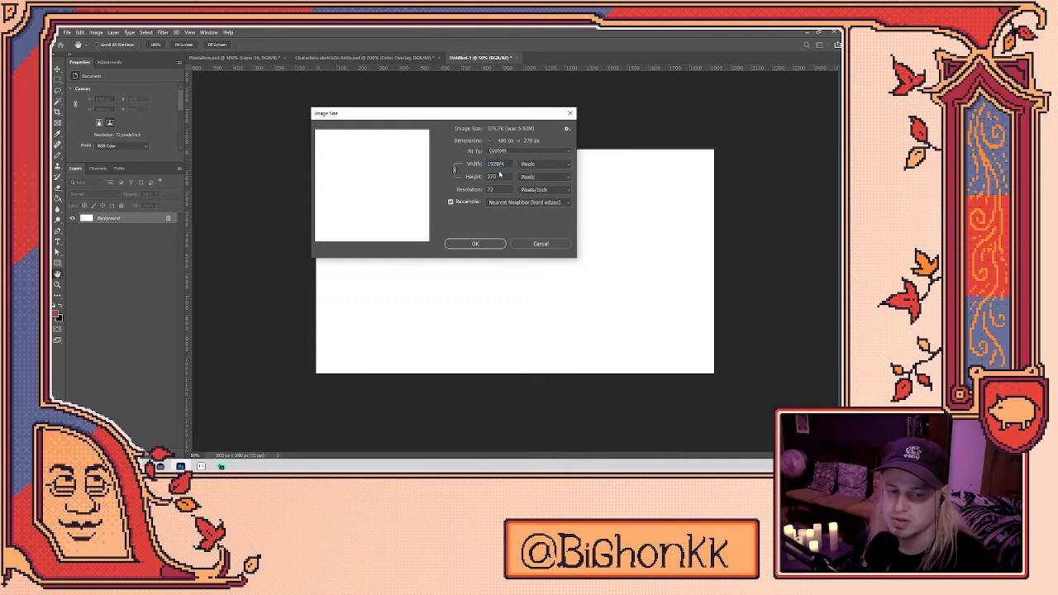
{"action": "left_click", "coordinate": [476, 243]}
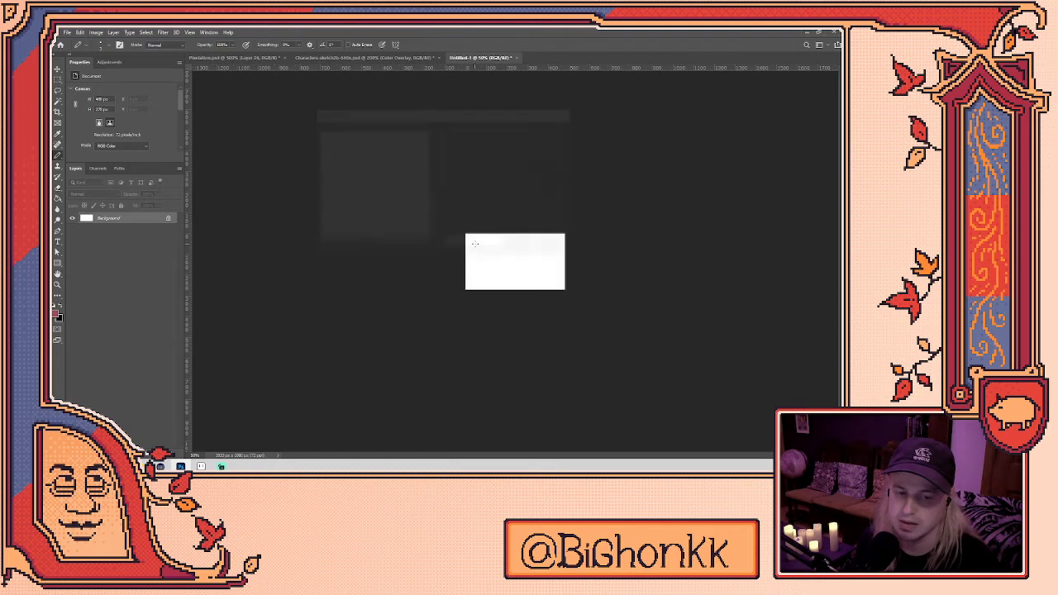
- Confirm the 480x270 canvas size and zoom the canvas to 200%
{"action": "left_click", "coordinate": [96, 31]}
{"action": "left_click", "coordinate": [107, 91]}
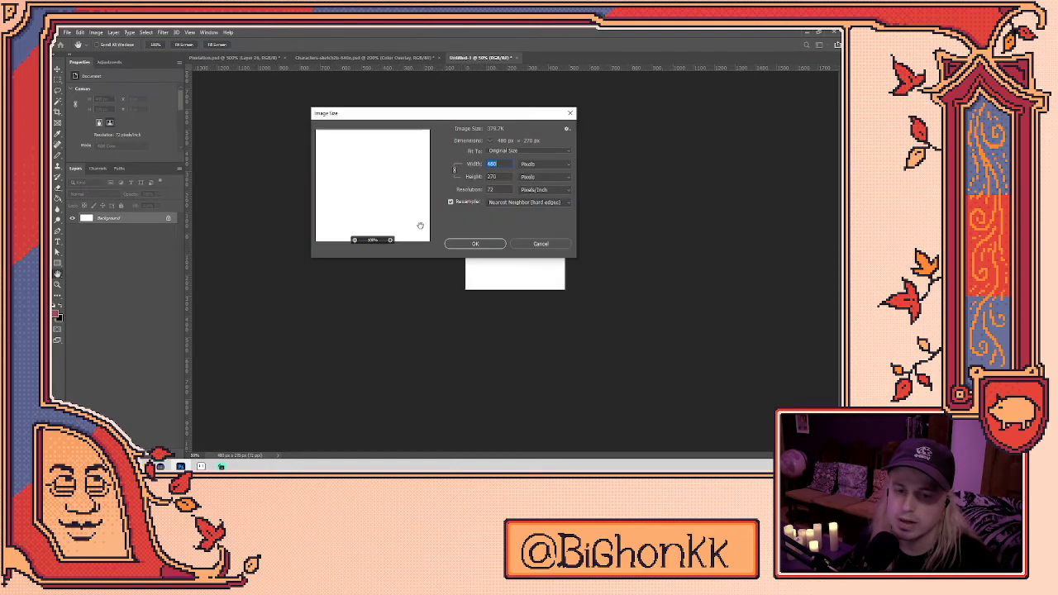
{"action": "left_click", "coordinate": [483, 247]}
{"action": "key", "text": "ctrl+plus"}
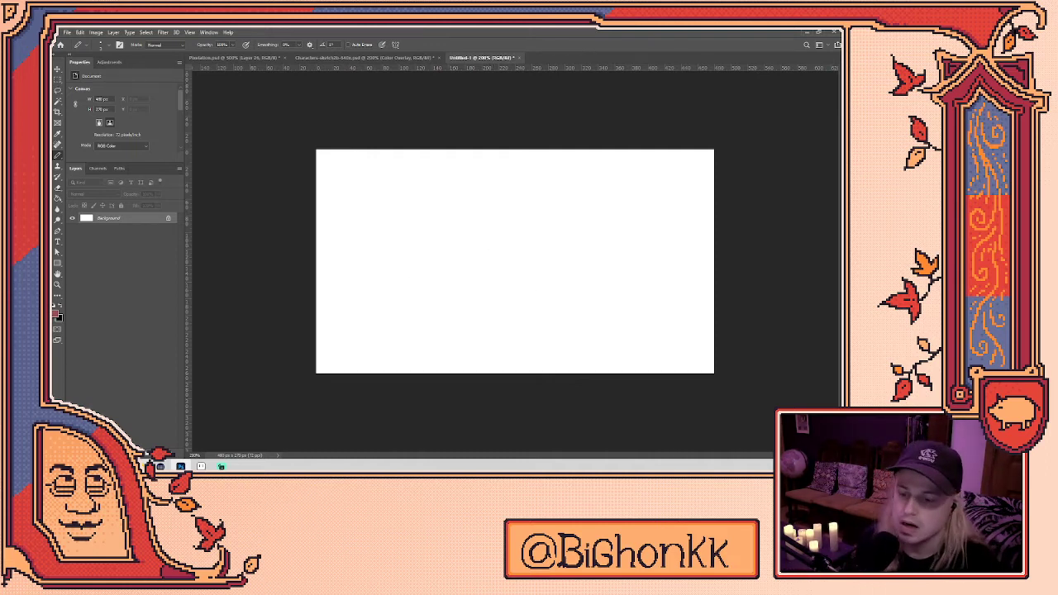
- Add Layer 1 with three black pencil pixels, then open the New Document dialog
{"action": "key", "text": "ctrl+shift+alt+n"}
{"action": "key", "text": "x"}
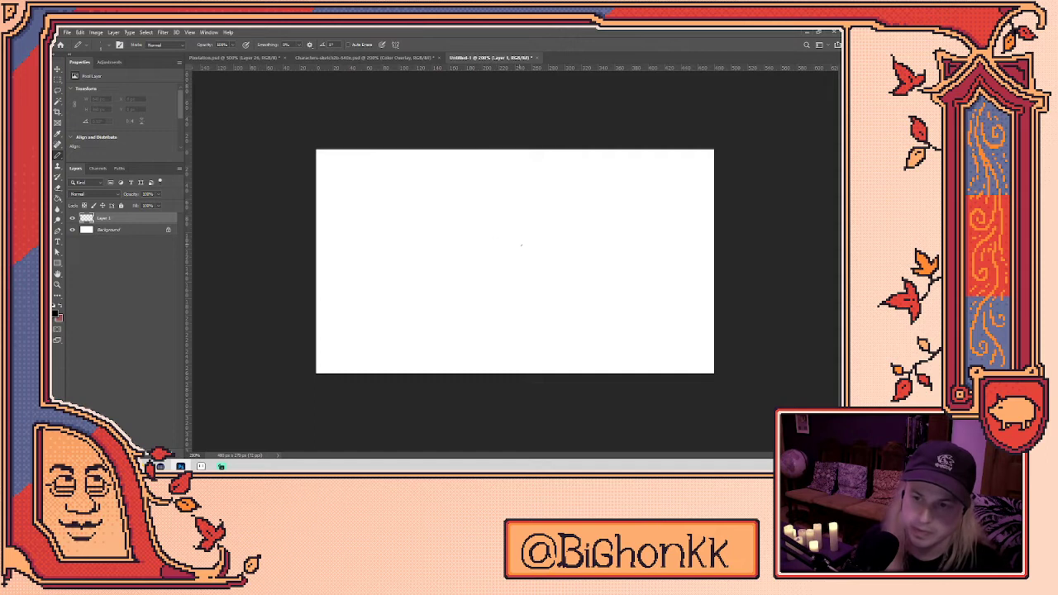
{"action": "left_click", "coordinate": [496, 256]}
{"action": "left_click", "coordinate": [437, 275]}
{"action": "left_click", "coordinate": [449, 257]}
{"action": "left_click", "coordinate": [68, 32]}
{"action": "left_click", "coordinate": [82, 43]}
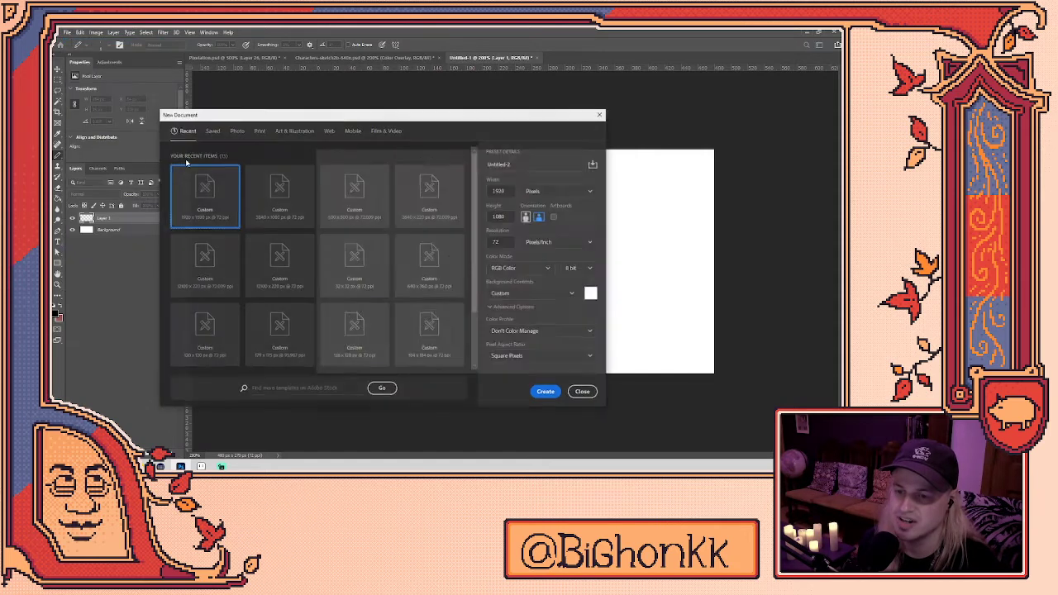
- Create the 1920x1080 Untitled-2 document and view it at 50%
{"action": "left_click", "coordinate": [546, 392]}
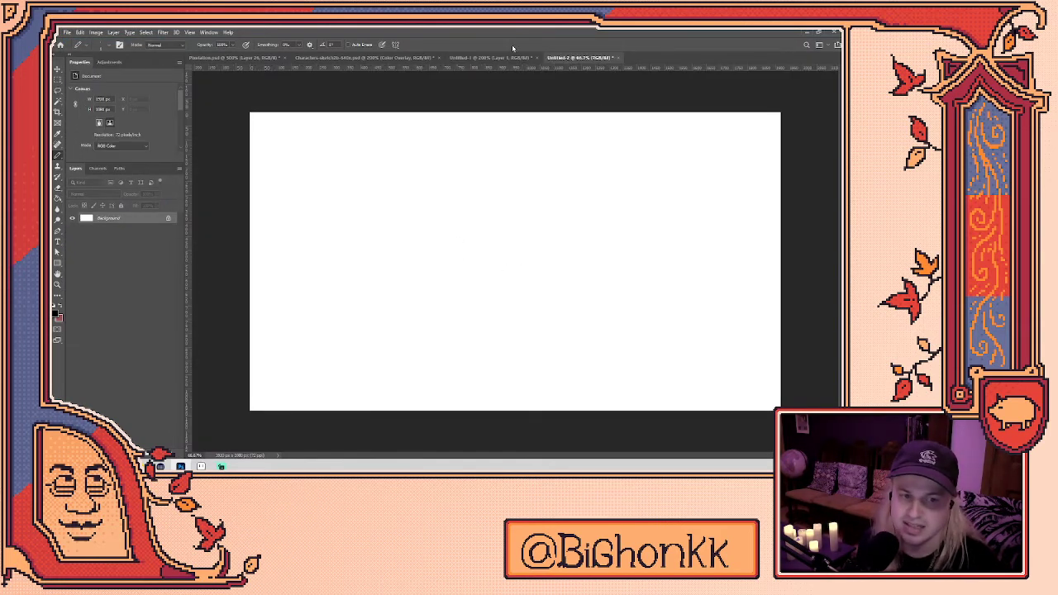
{"action": "left_click", "coordinate": [497, 58]}
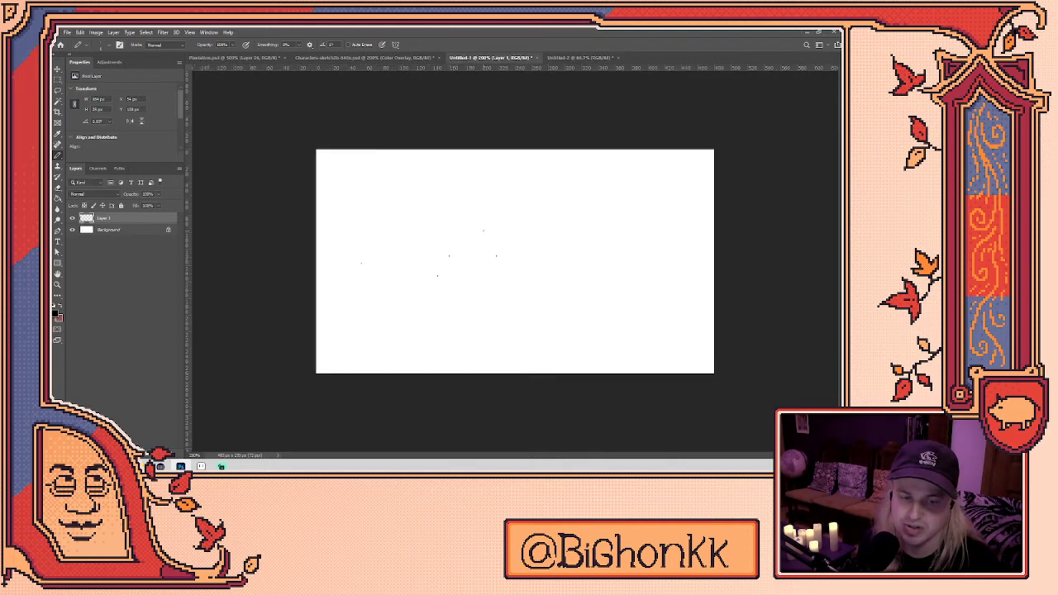
{"action": "key", "text": "ctrl+Tab"}
{"action": "left_click", "coordinate": [499, 266]}
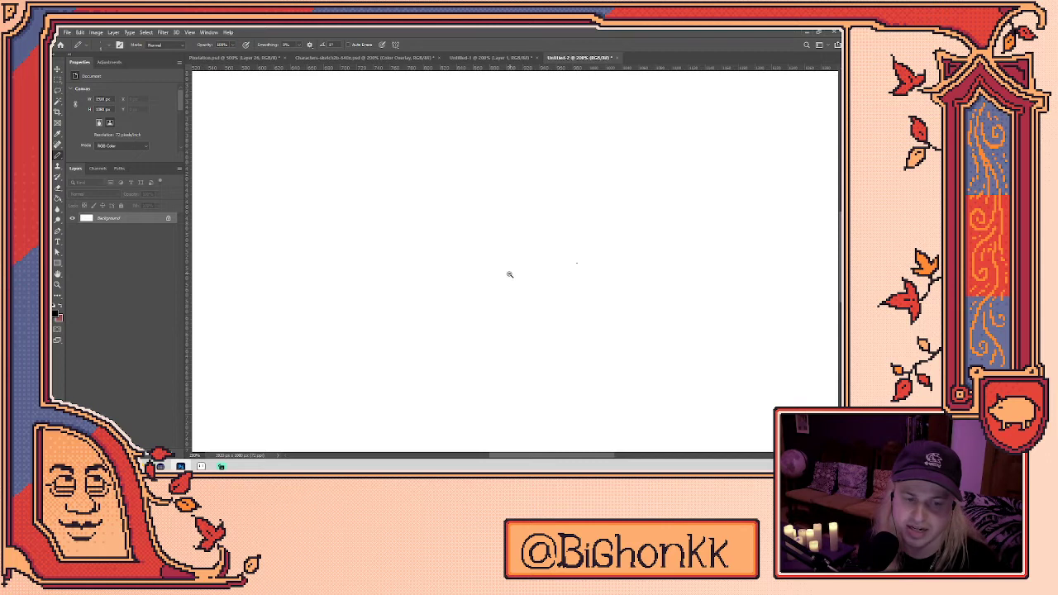
{"action": "key", "text": "ctrl+0"}
{"action": "key", "text": "ctrl+minus"}
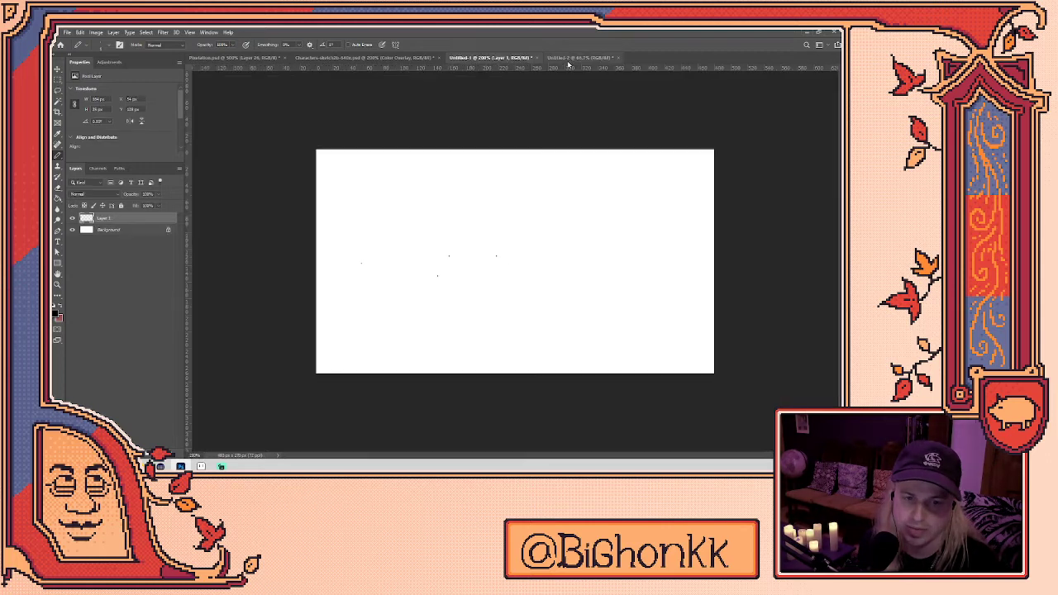
- Add two more single pixels to Untitled-1, leaving its image size unchanged
{"action": "left_click", "coordinate": [496, 58]}
{"action": "left_click", "coordinate": [402, 249]}
{"action": "left_click", "coordinate": [410, 290]}
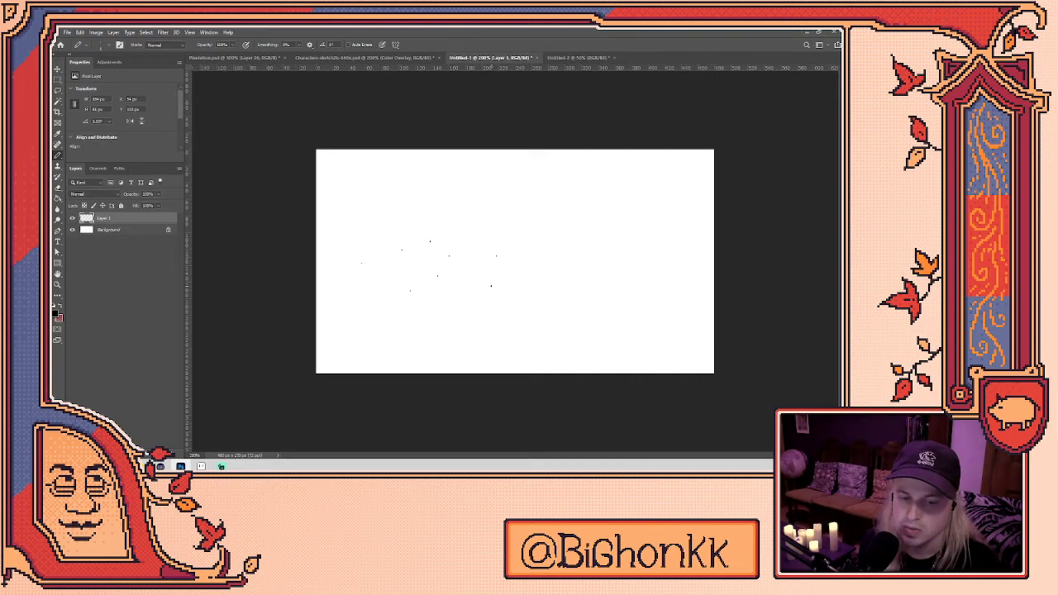
{"action": "left_click", "coordinate": [96, 32]}
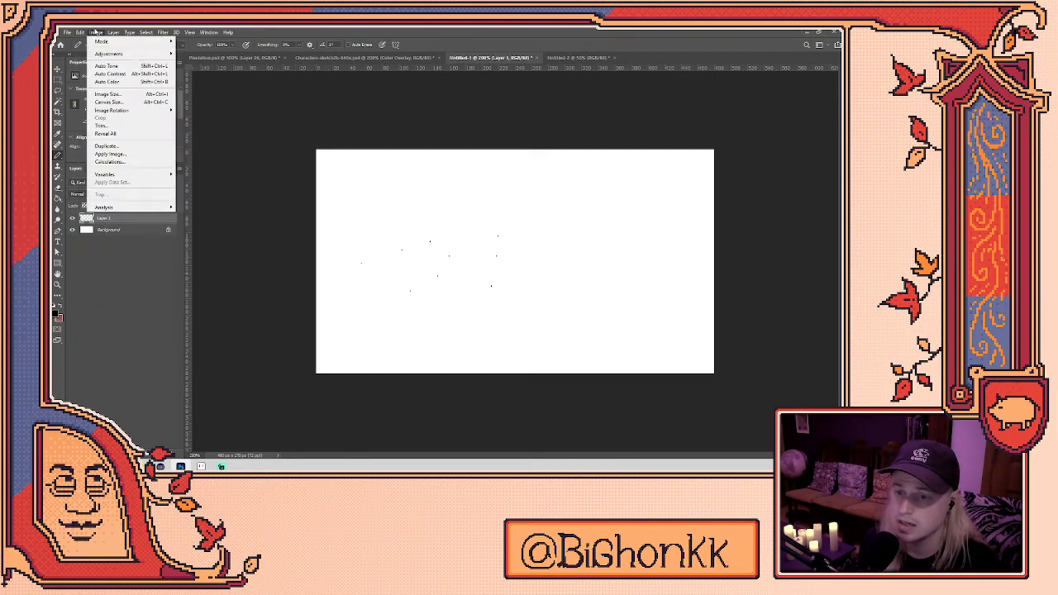
{"action": "left_click", "coordinate": [106, 94]}
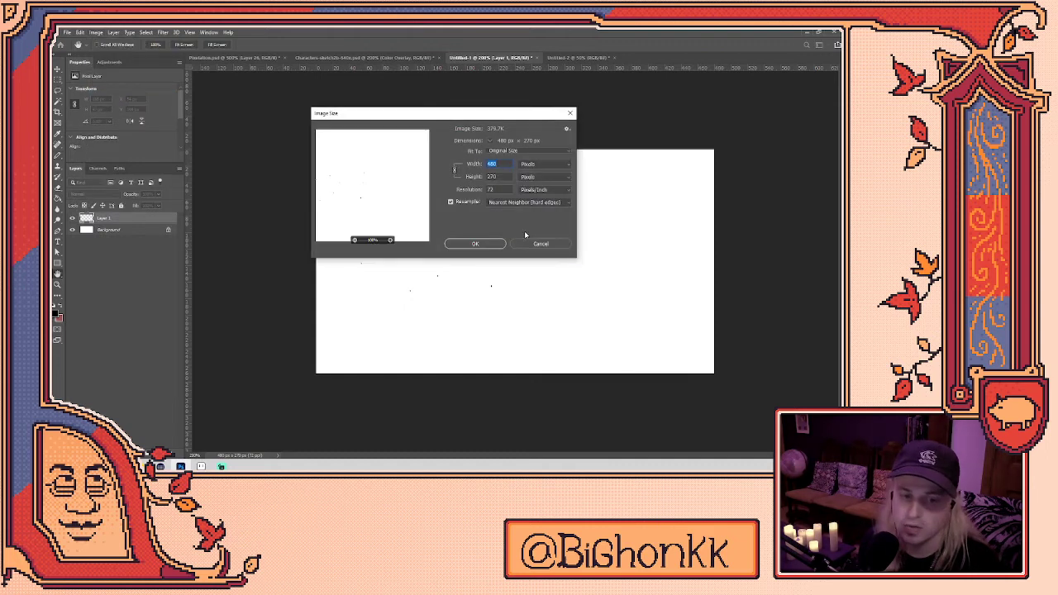
{"action": "left_click", "coordinate": [531, 247]}
- Select all on Untitled-1 and close Untitled-2 without saving
{"action": "key", "text": "ctrl+a"}
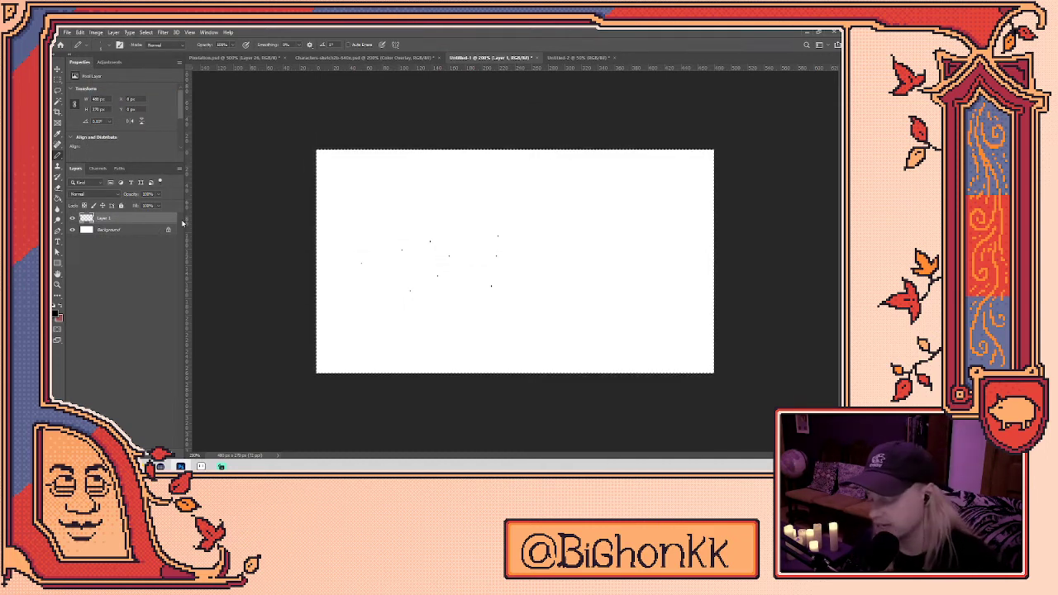
{"action": "left_click", "coordinate": [614, 57]}
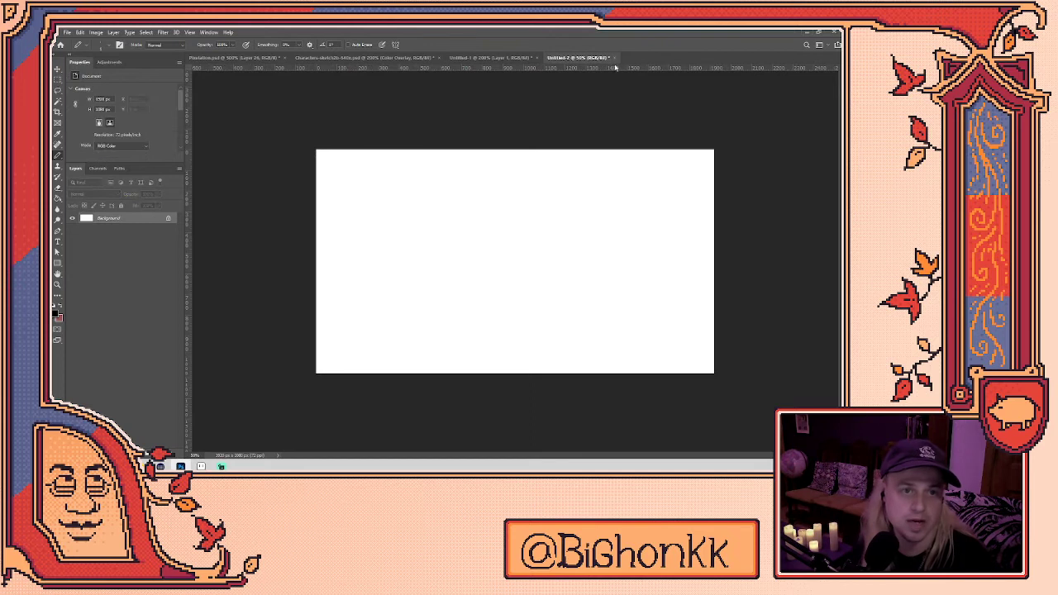
{"action": "left_click", "coordinate": [443, 190]}
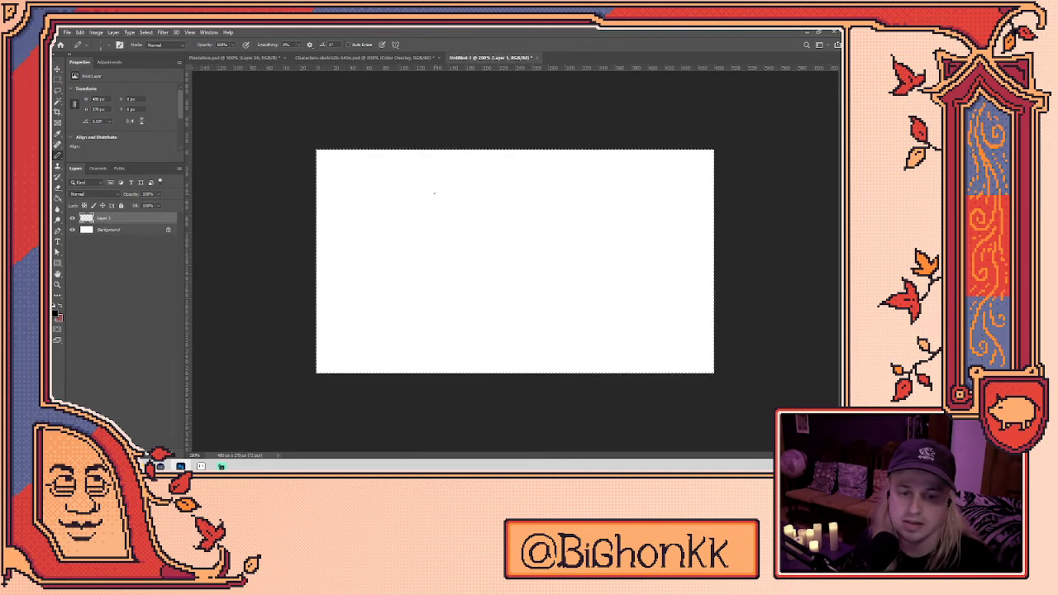
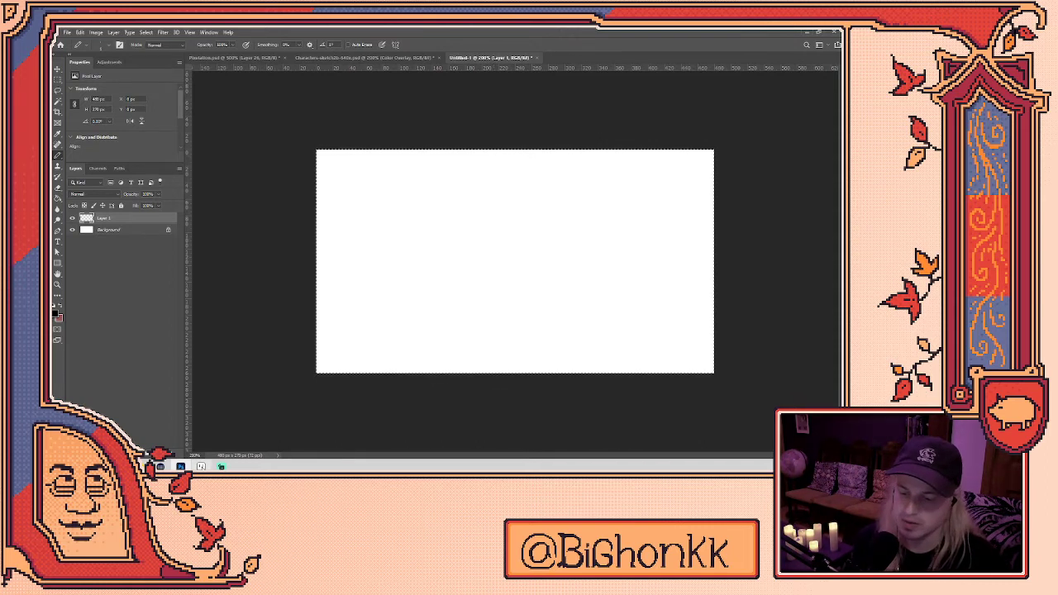
- Switch to Aseprite and bring up the 'Trouble With Children' basement scene file
{"action": "left_click", "coordinate": [201, 466]}
{"action": "left_click", "coordinate": [211, 51]}
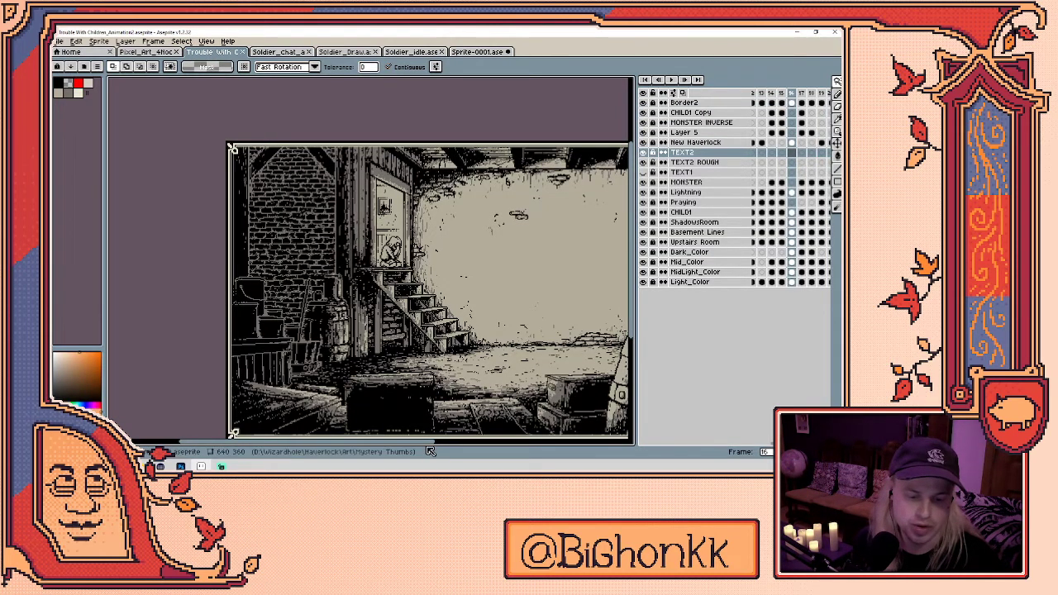
- Widen the timeline and show frame 38 with the full title card on an enlarged canvas
{"action": "left_click_drag", "start_coordinate": [635, 307], "coordinate": [324, 307]}
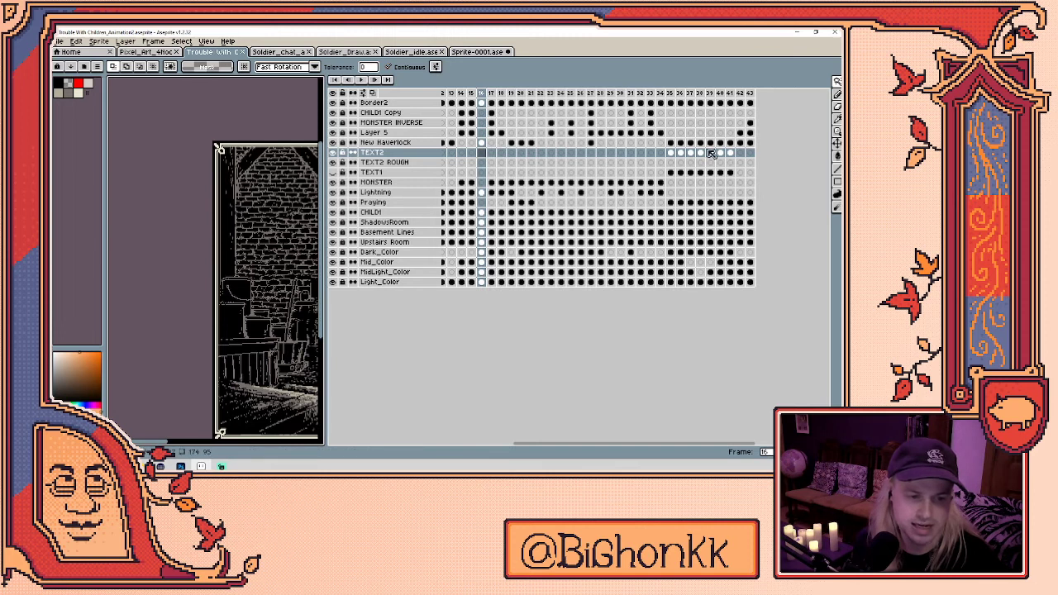
{"action": "left_click", "coordinate": [699, 94]}
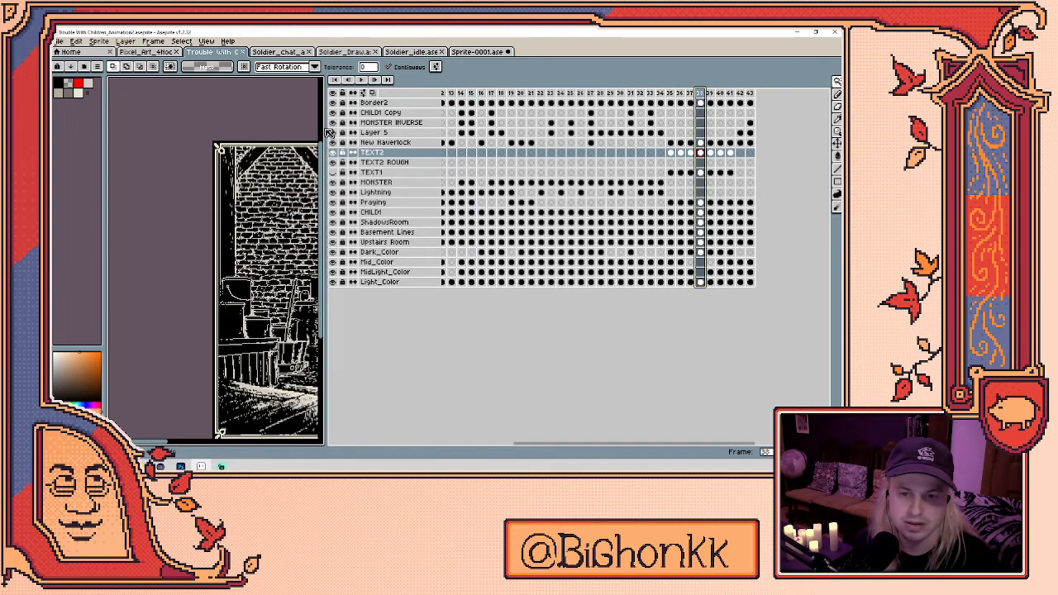
{"action": "left_click_drag", "start_coordinate": [325, 153], "coordinate": [703, 157]}
- Check the sprite's pixel dimensions in Sprite Size, then cancel without changes
{"action": "left_click", "coordinate": [98, 40]}
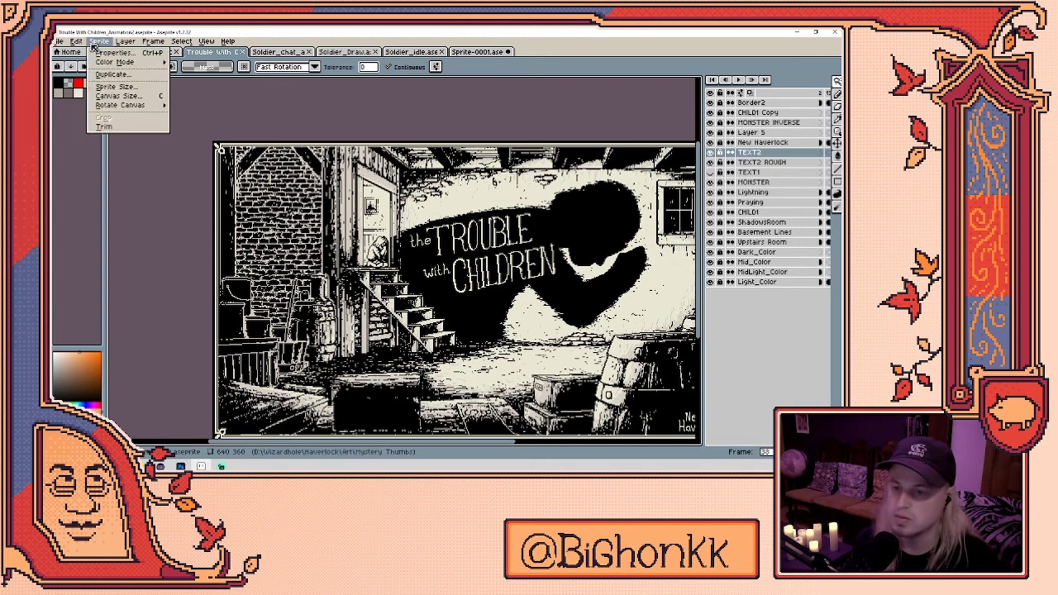
{"action": "left_click", "coordinate": [110, 87]}
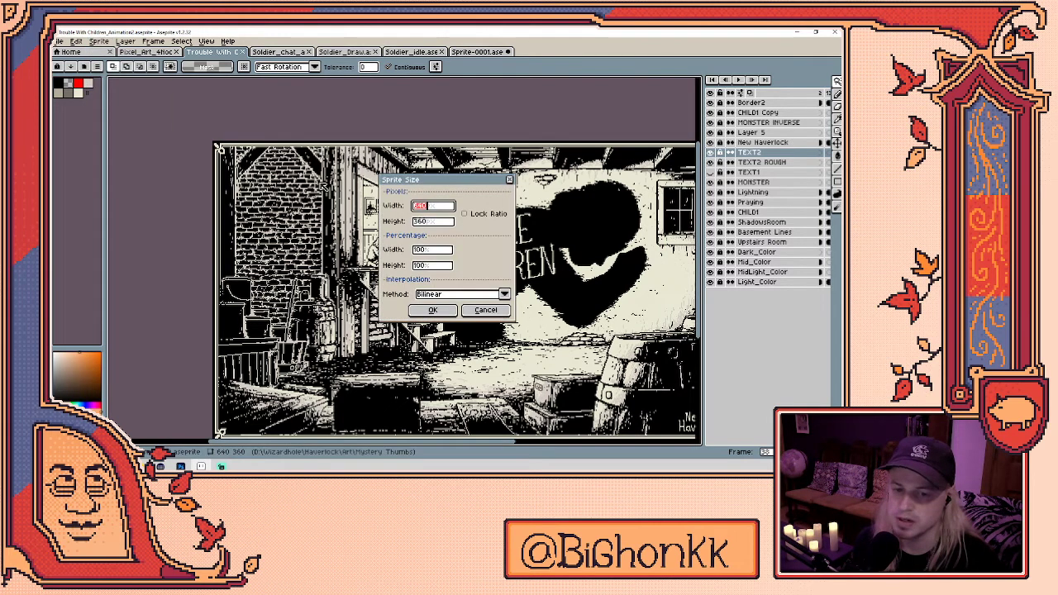
{"action": "left_click", "coordinate": [487, 312]}
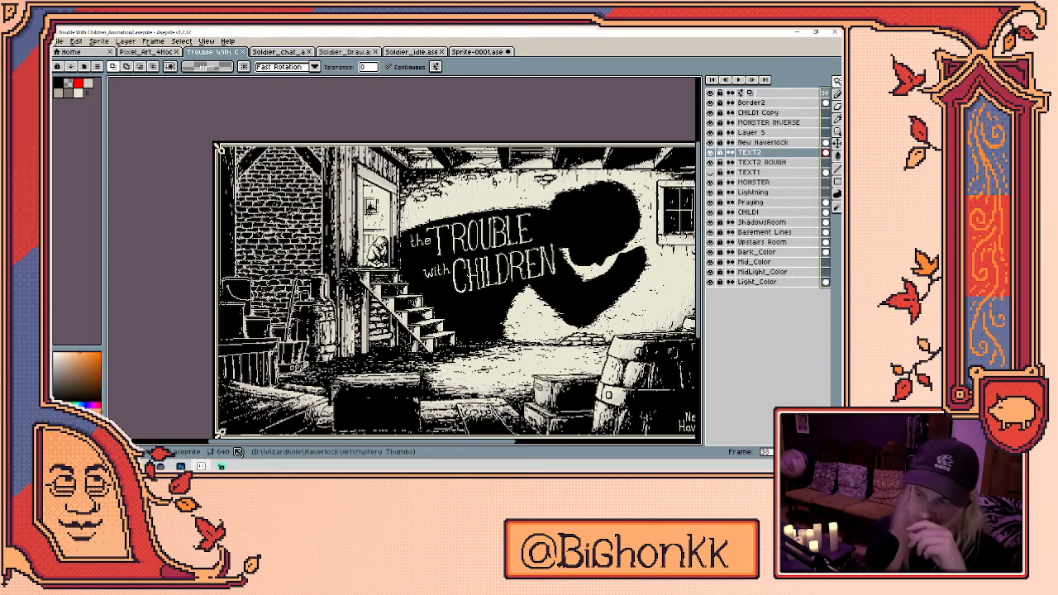
- Pan the basement scene into position, then return to the blank Photoshop canvas
{"action": "key", "text": "h"}
{"action": "left_click_drag", "start_coordinate": [651, 291], "coordinate": [593, 238]}
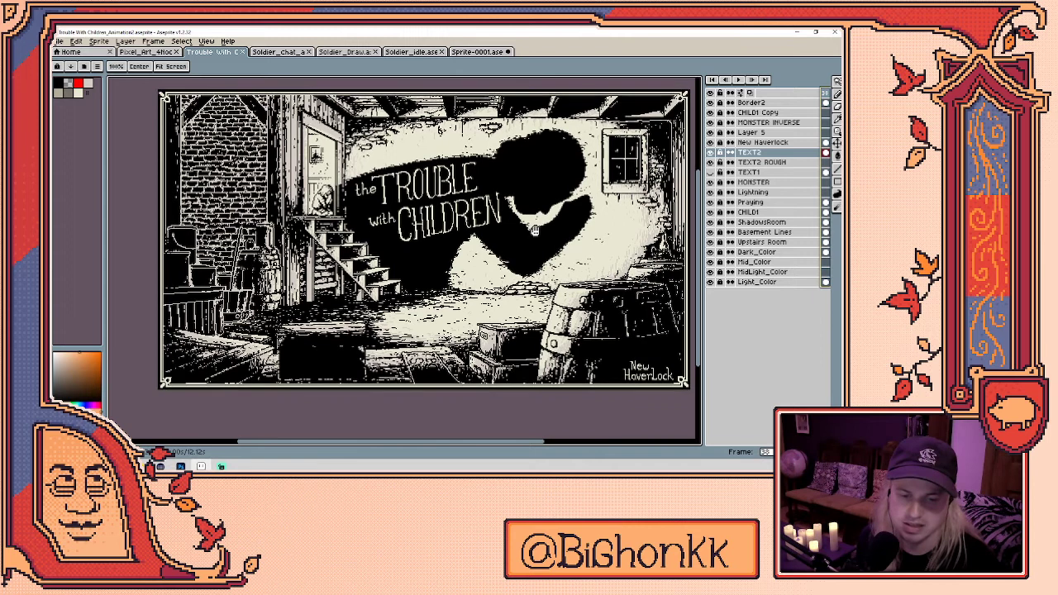
{"action": "key", "text": "w"}
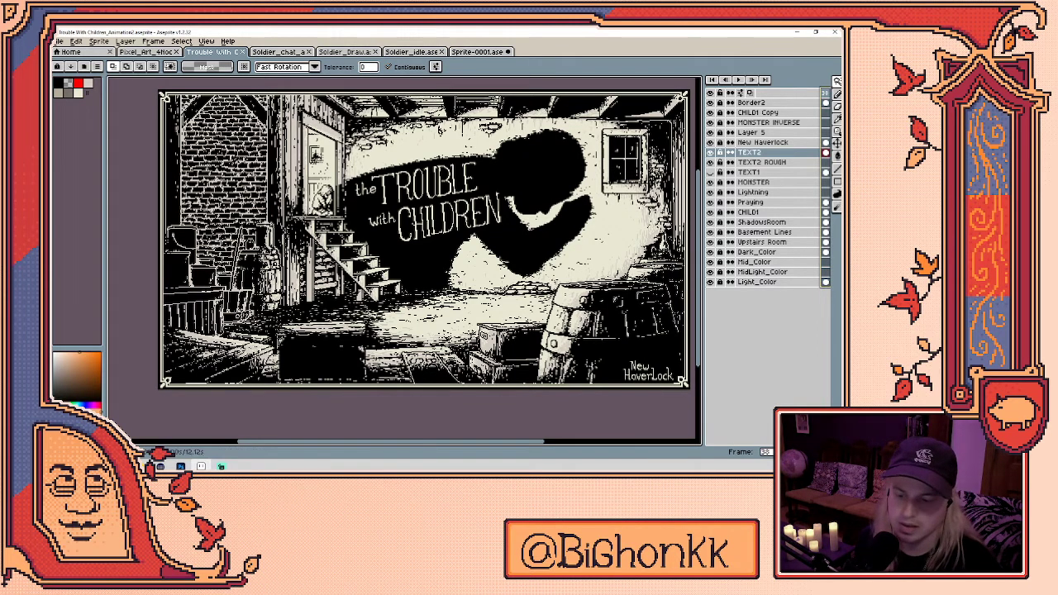
{"action": "key", "text": "alt+Tab"}
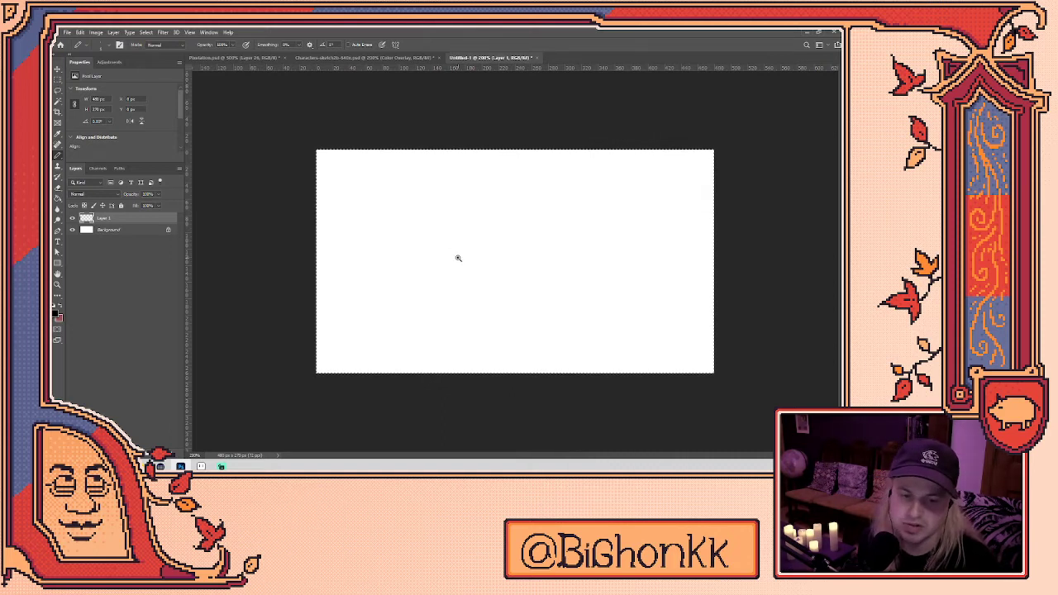
- Zoom the blank canvas to 400% and select the Pencil Tool with the Hard Round preset
{"action": "key", "text": "ctrl+plus"}
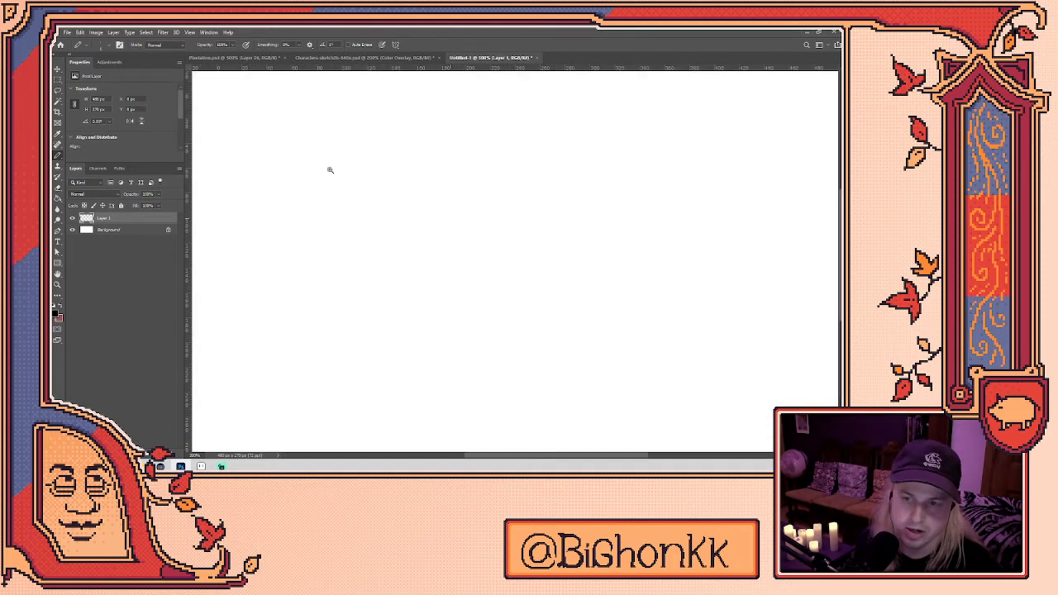
{"action": "key", "text": "ctrl+plus"}
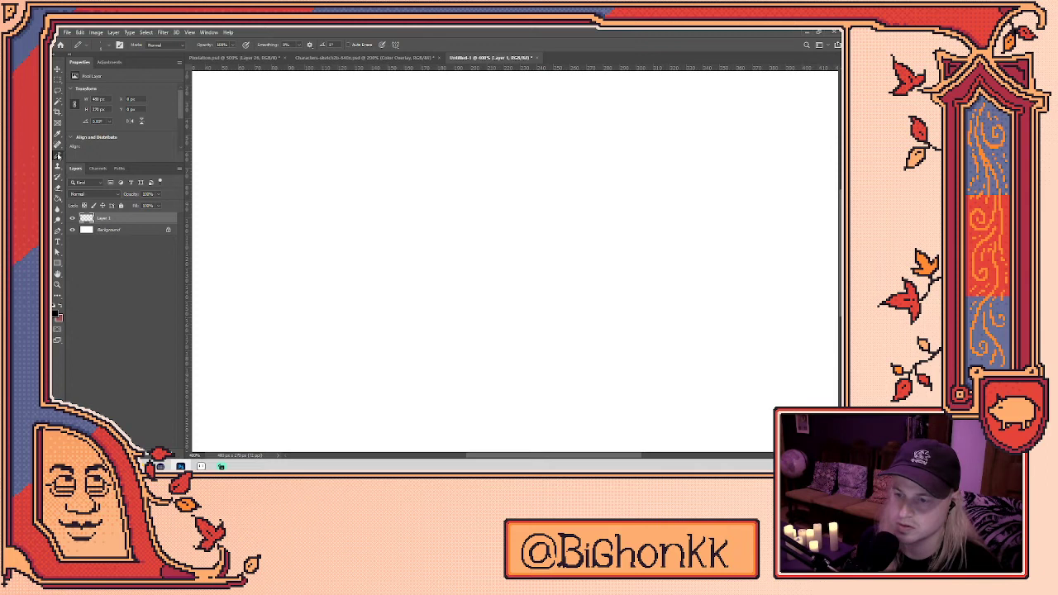
{"action": "right_click", "coordinate": [57, 156]}
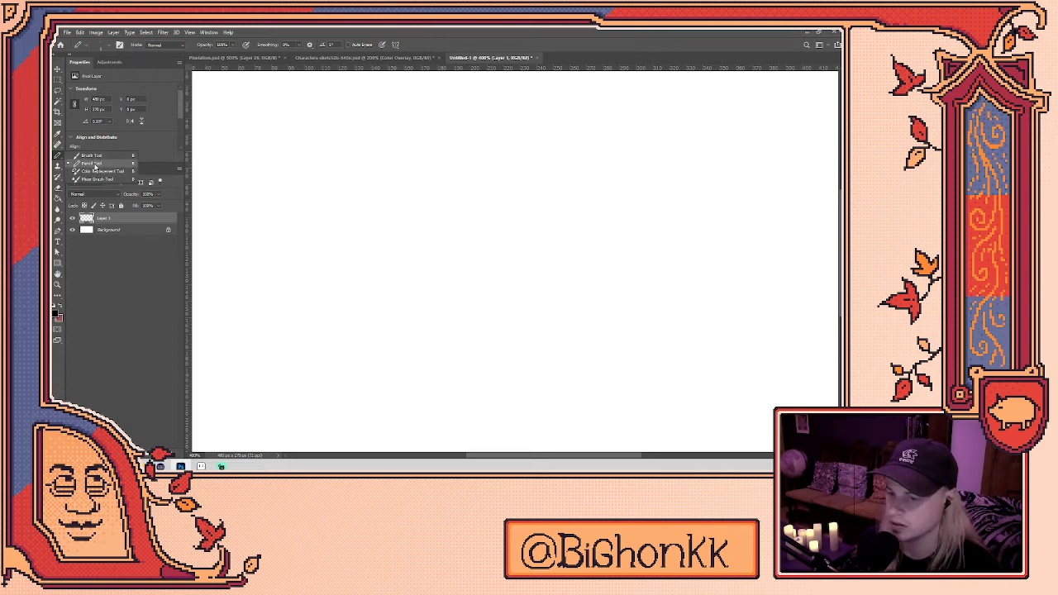
{"action": "left_click", "coordinate": [95, 165]}
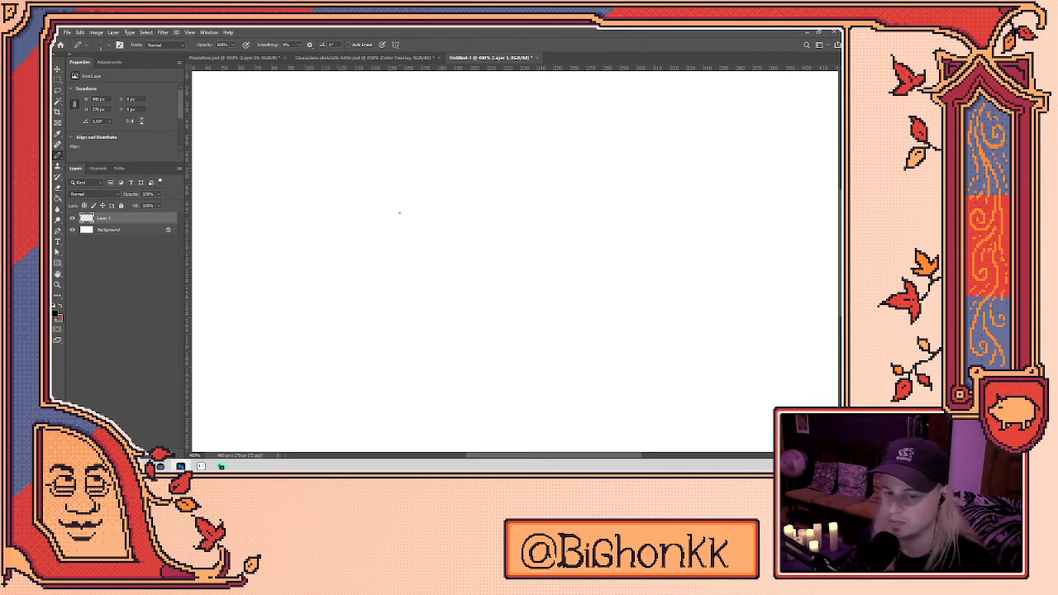
{"action": "left_click", "coordinate": [82, 45]}
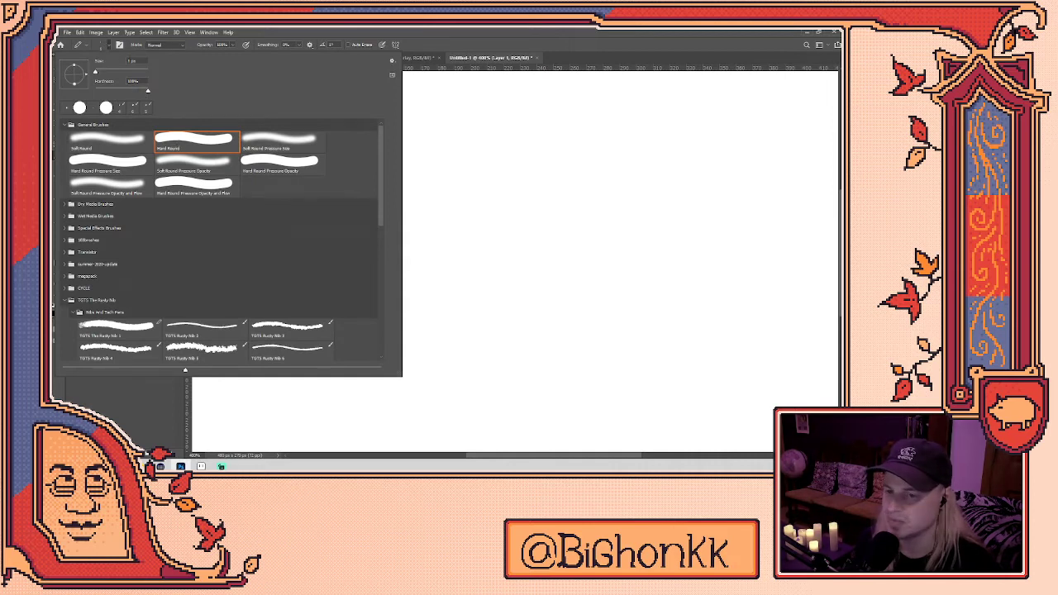
{"action": "left_click", "coordinate": [555, 158]}
- Draw straight, curved and looping test strokes, undoing each one
{"action": "left_click_drag", "start_coordinate": [557, 158], "coordinate": [483, 167]}
{"action": "key", "text": "ctrl+z"}
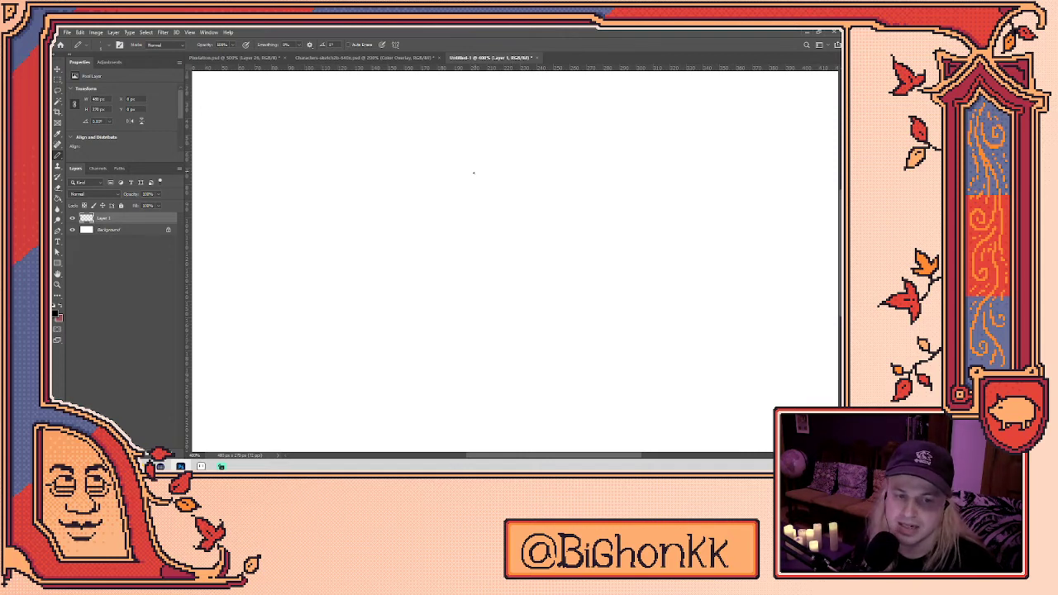
{"action": "mouse_move", "coordinate": [390, 224]}
{"action": "left_mouse_down"}
{"action": "mouse_move", "coordinate": [700, 207]}
{"action": "mouse_move", "coordinate": [673, 273]}
{"action": "left_mouse_up"}
{"action": "key", "text": "ctrl+z"}
{"action": "mouse_move", "coordinate": [390, 267]}
{"action": "left_mouse_down"}
{"action": "mouse_move", "coordinate": [503, 191]}
{"action": "mouse_move", "coordinate": [530, 398]}
{"action": "mouse_move", "coordinate": [699, 277]}
{"action": "mouse_move", "coordinate": [674, 219]}
{"action": "left_mouse_up"}
{"action": "key", "text": "ctrl+z"}
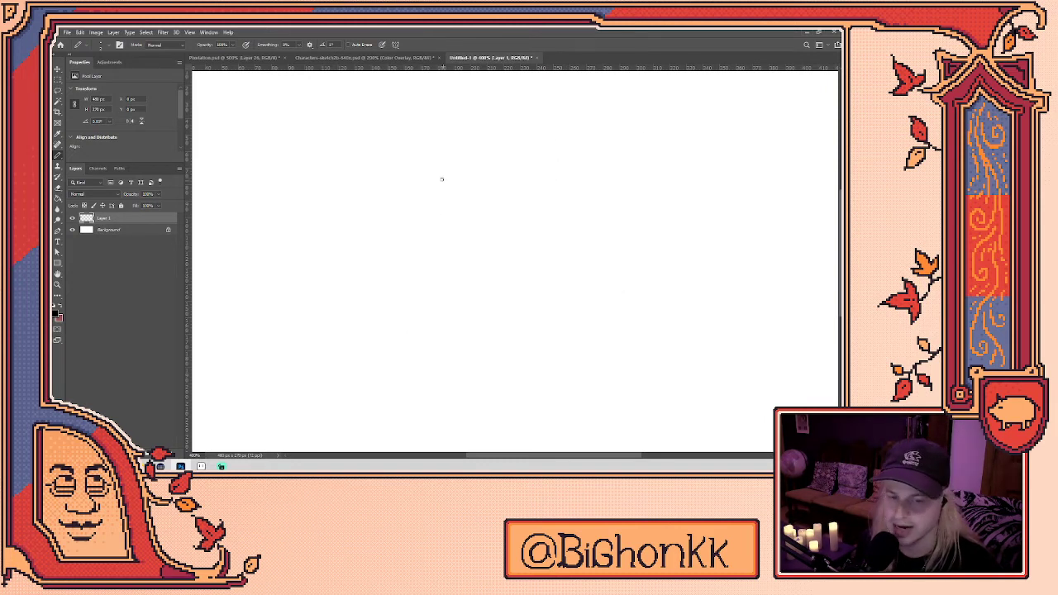
- Draw a short test line, erase it and its leftover dots, then switch to the Pixelation portrait
{"action": "left_click", "coordinate": [339, 203]}
{"action": "left_click_drag", "start_coordinate": [341, 200], "coordinate": [362, 189]}
{"action": "key", "text": "e"}
{"action": "left_click", "coordinate": [354, 190]}
{"action": "left_click", "coordinate": [340, 203]}
{"action": "key", "text": "z"}
{"action": "left_click", "coordinate": [387, 206]}
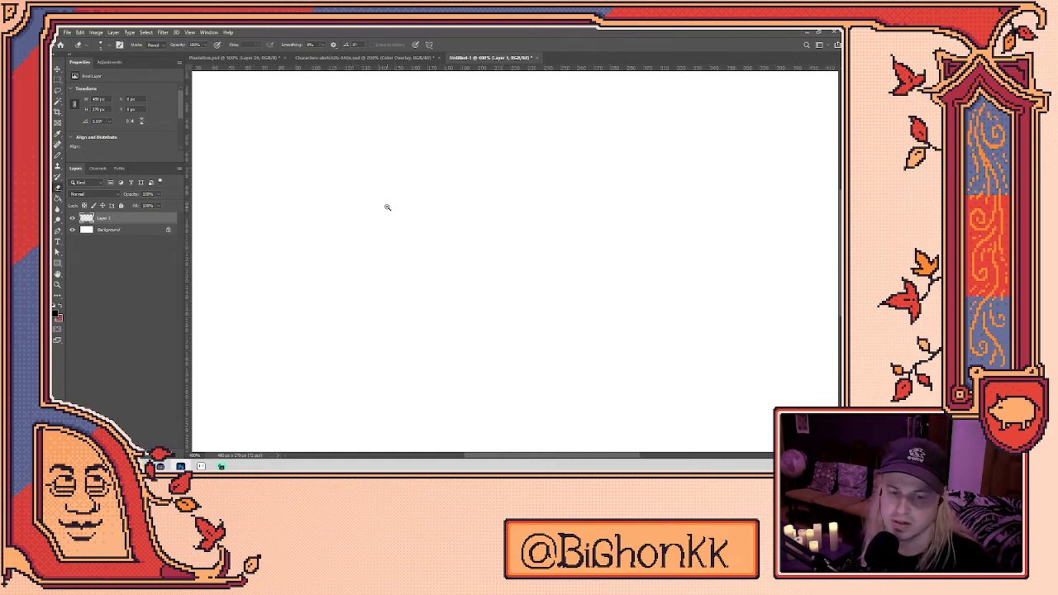
{"action": "scroll", "coordinate": [387, 207], "scroll_direction": "down", "scroll_amount": 4}
{"action": "scroll", "coordinate": [402, 207], "scroll_direction": "up", "scroll_amount": 1}
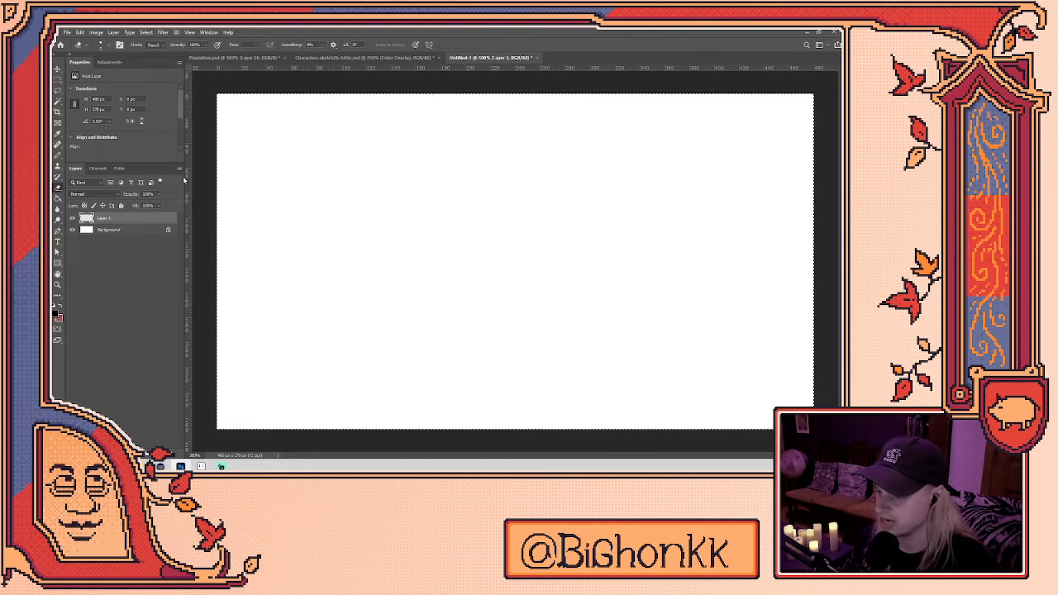
{"action": "left_click", "coordinate": [262, 58]}
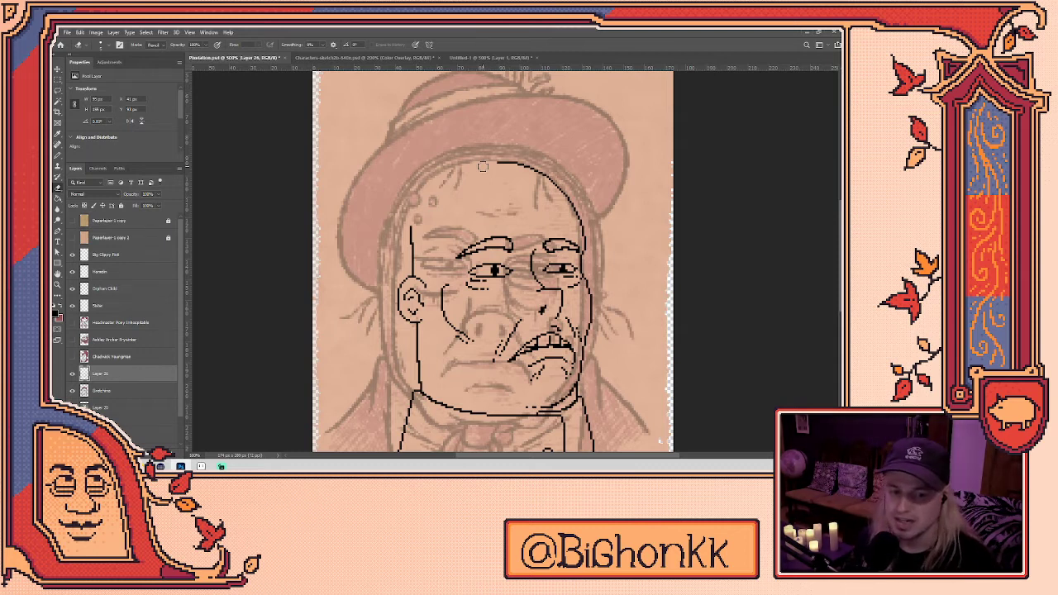
- With the Pencil active, bring the jaw and collar into view and hide the Sketches layer
{"action": "key", "text": "b"}
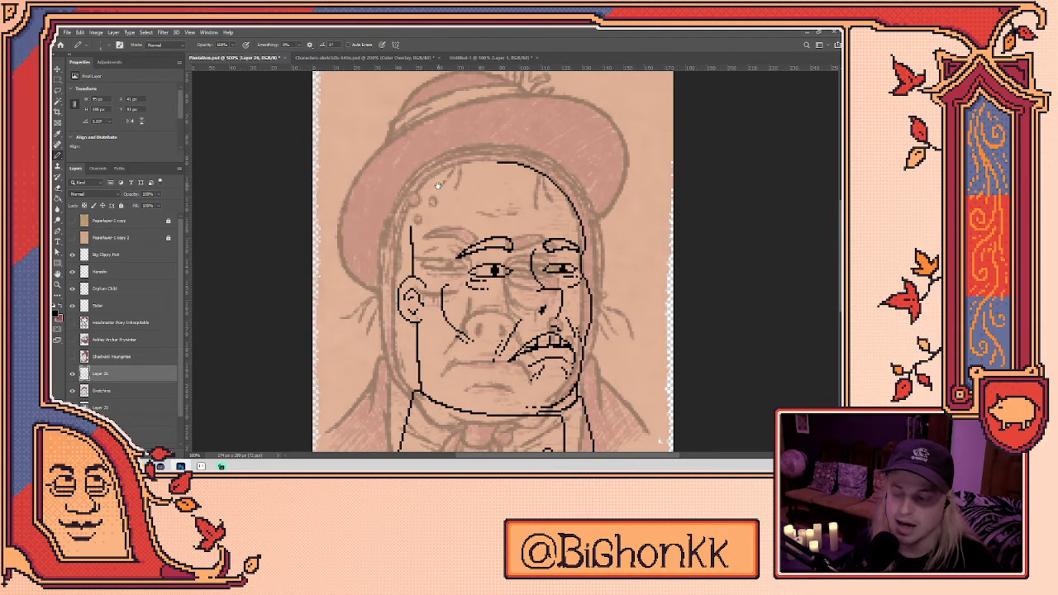
{"action": "scroll", "coordinate": [453, 200], "scroll_direction": "up", "scroll_amount": 2}
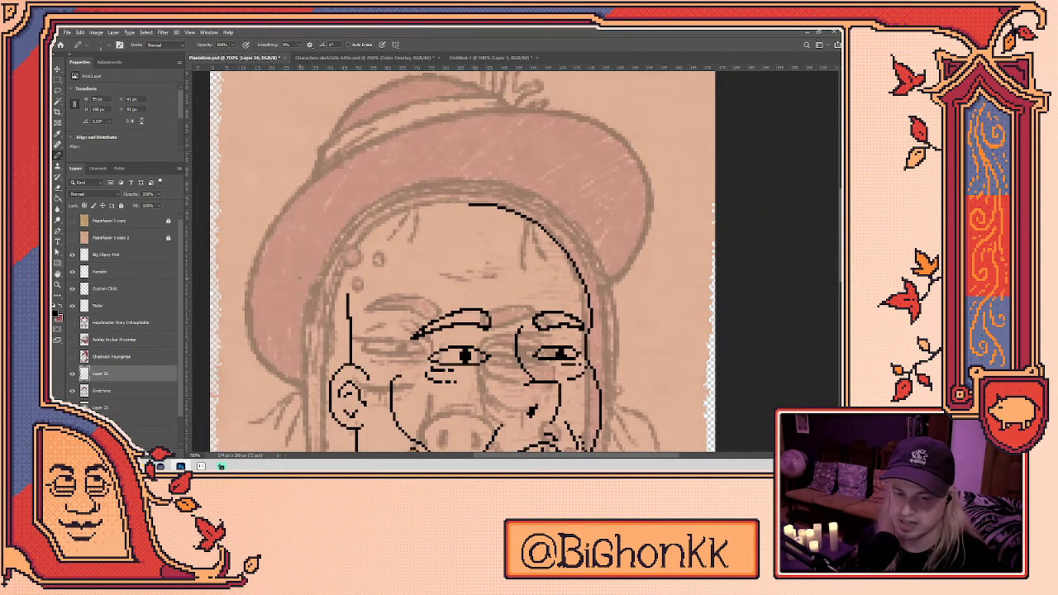
{"action": "mouse_move", "coordinate": [530, 307]}
{"action": "left_mouse_down"}
{"action": "mouse_move", "coordinate": [490, 261]}
{"action": "mouse_move", "coordinate": [502, 187]}
{"action": "left_mouse_up"}
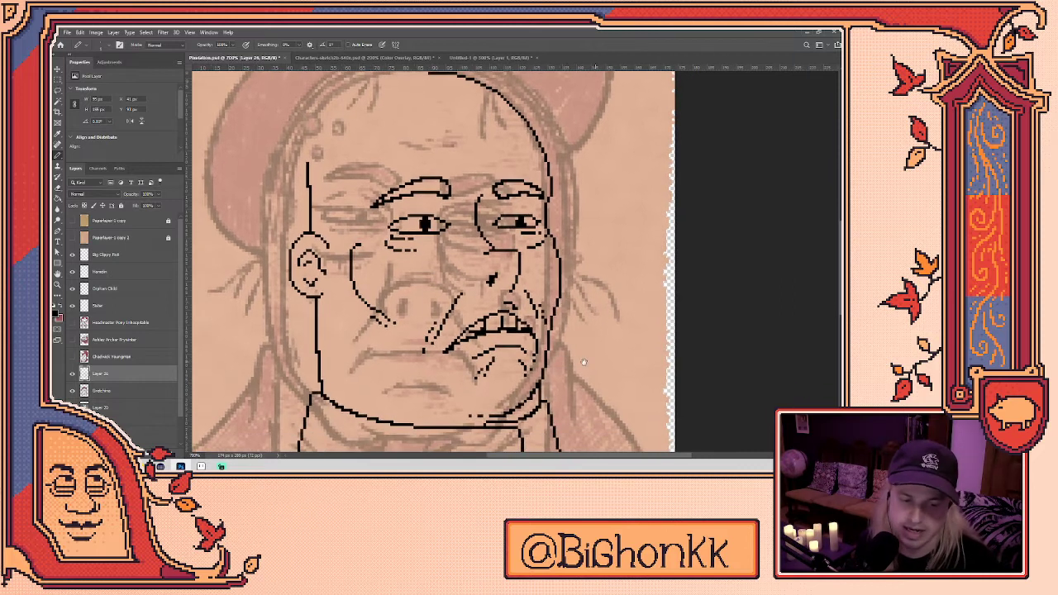
{"action": "left_click_drag", "start_coordinate": [584, 361], "coordinate": [551, 295]}
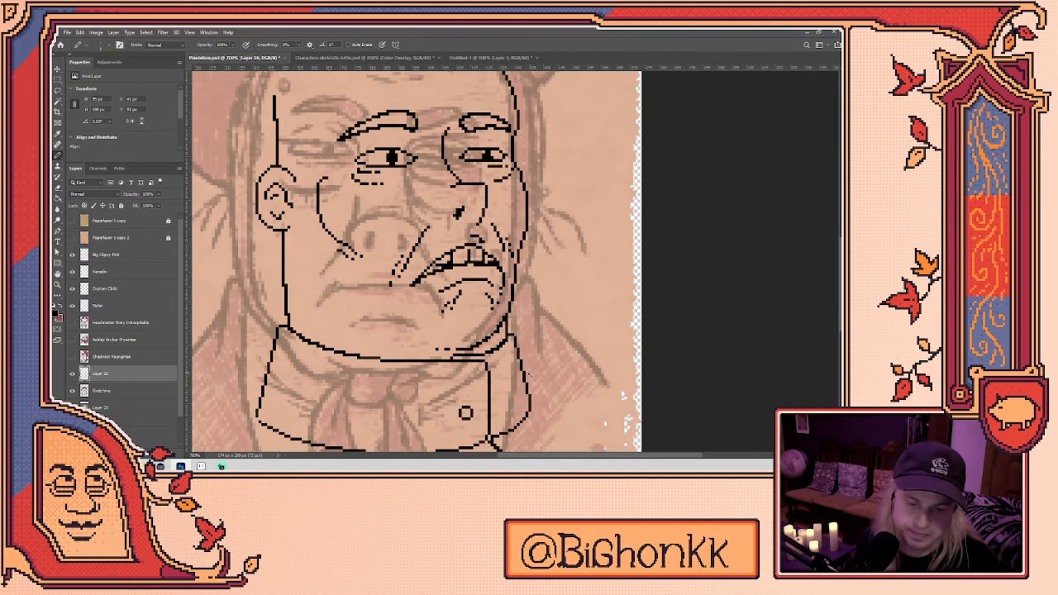
{"action": "scroll", "coordinate": [527, 375], "scroll_direction": "up", "scroll_amount": 8}
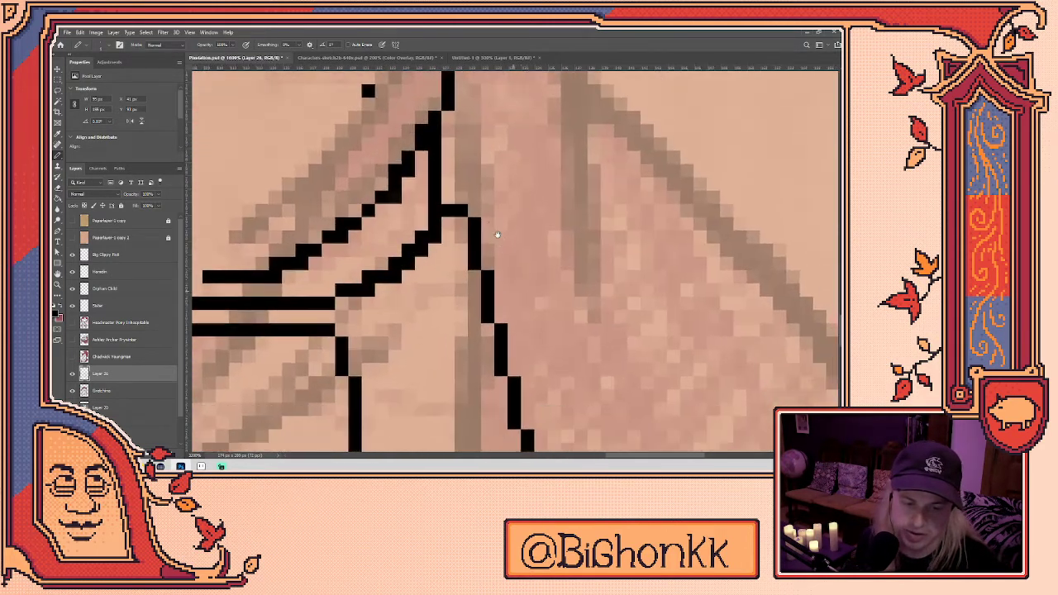
{"action": "scroll", "coordinate": [496, 235], "scroll_direction": "down", "scroll_amount": 2}
{"action": "left_click_drag", "start_coordinate": [488, 203], "coordinate": [522, 344]}
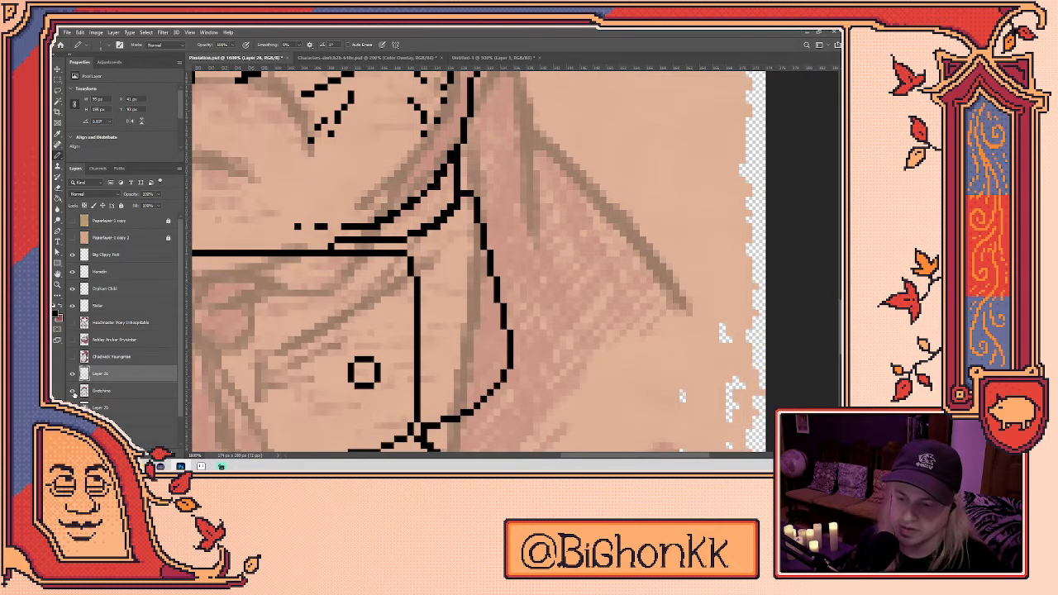
{"action": "left_click", "coordinate": [72, 391]}
{"action": "left_click_drag", "start_coordinate": [501, 250], "coordinate": [506, 289]}
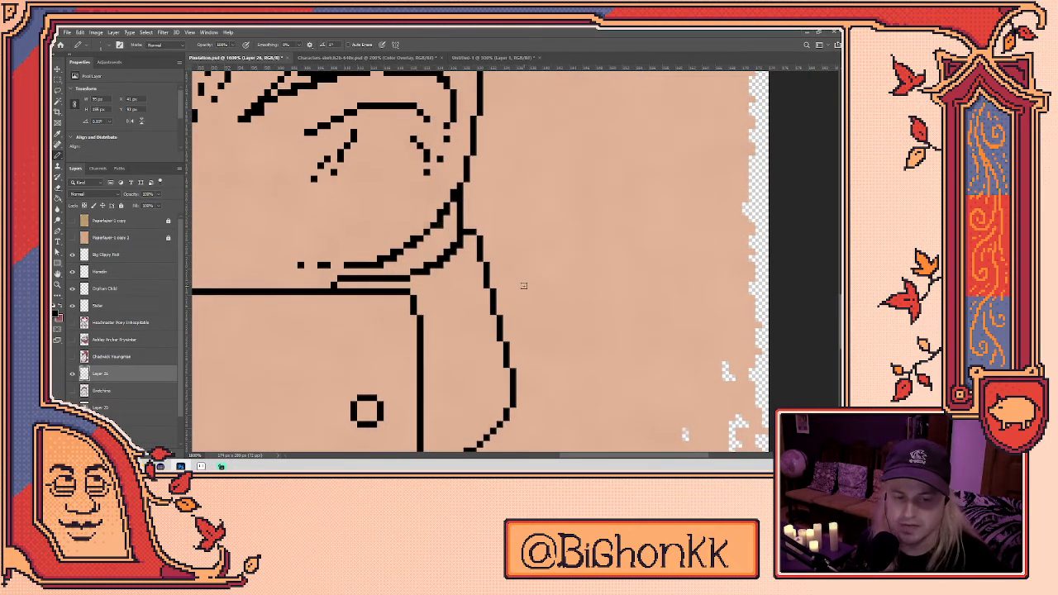
- Draw two short parallel diagonal hatch marks right of the collar
{"action": "mouse_move", "coordinate": [532, 406]}
{"action": "left_mouse_down"}
{"action": "mouse_move", "coordinate": [544, 379]}
{"action": "mouse_move", "coordinate": [521, 240]}
{"action": "left_mouse_up"}
{"action": "key", "text": "ctrl+z"}
{"action": "left_click_drag", "start_coordinate": [572, 198], "coordinate": [594, 275]}
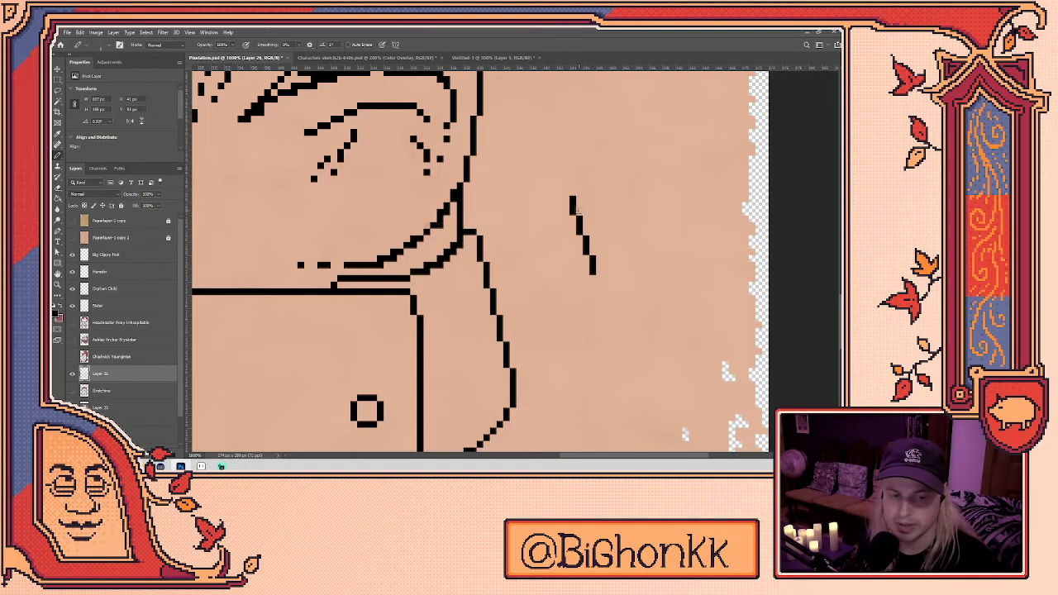
{"action": "left_click_drag", "start_coordinate": [595, 194], "coordinate": [613, 273]}
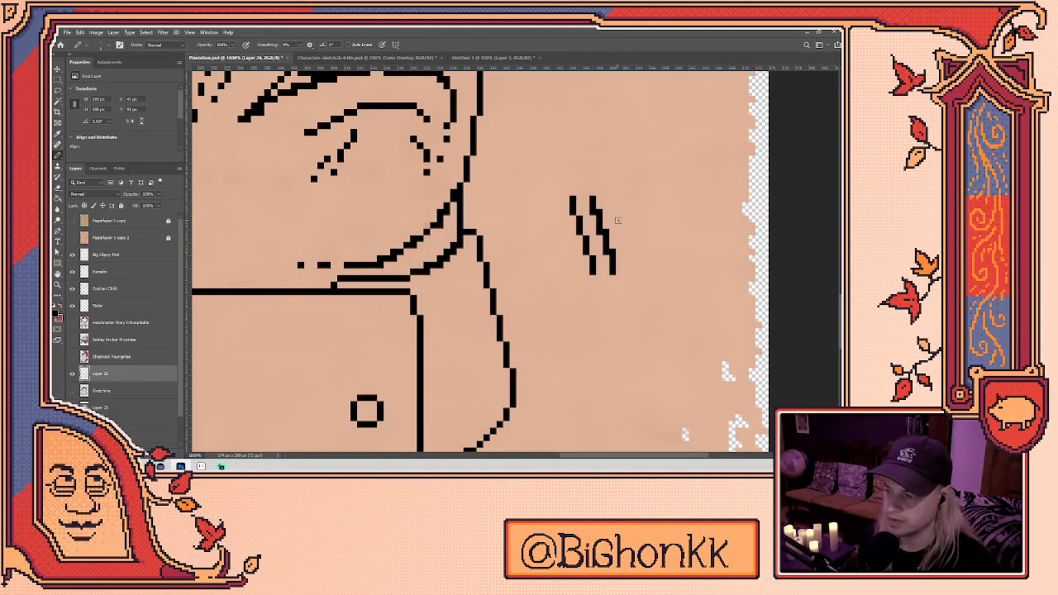
- Move to the right side of the jaw and erase and redraw its curved chin lines
{"action": "scroll", "coordinate": [617, 178], "scroll_direction": "down", "scroll_amount": 4}
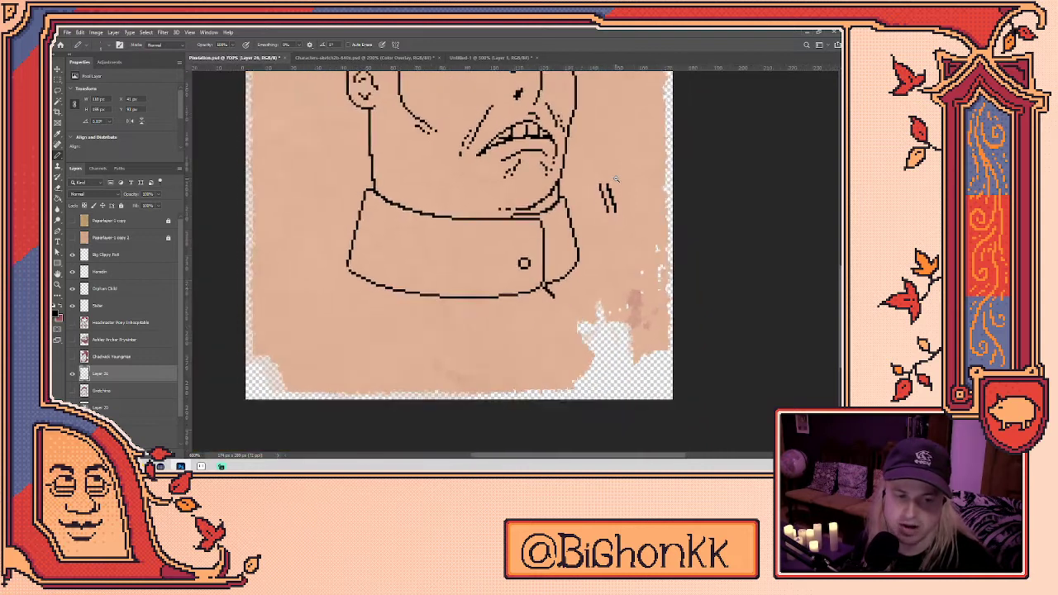
{"action": "scroll", "coordinate": [616, 178], "scroll_direction": "down", "scroll_amount": 2}
{"action": "scroll", "coordinate": [615, 264], "scroll_direction": "down", "scroll_amount": 2}
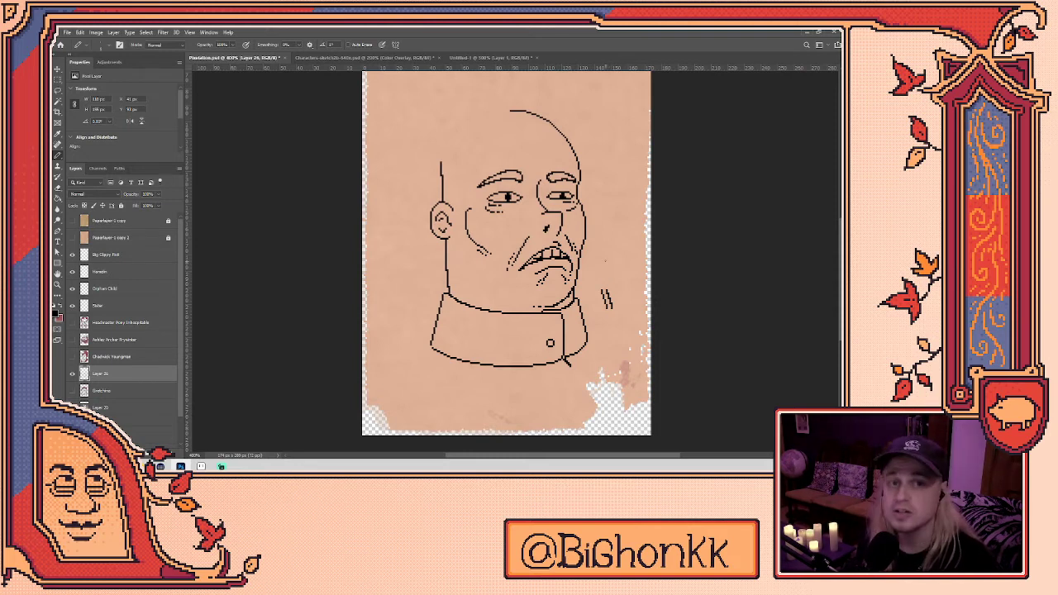
{"action": "scroll", "coordinate": [616, 298], "scroll_direction": "up", "scroll_amount": 10}
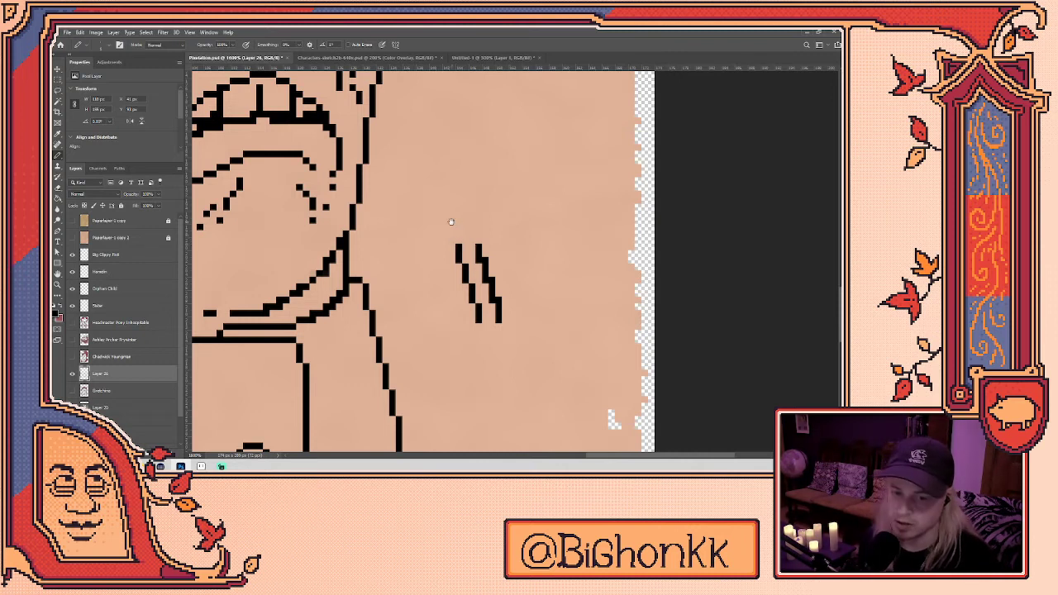
{"action": "left_click_drag", "start_coordinate": [461, 238], "coordinate": [583, 299]}
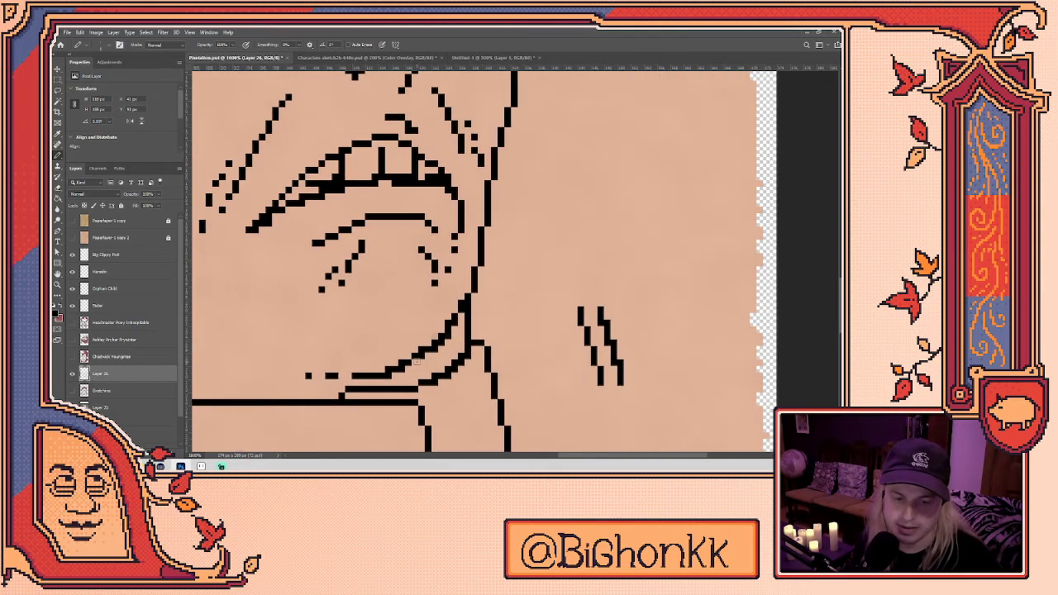
{"action": "key", "text": "e"}
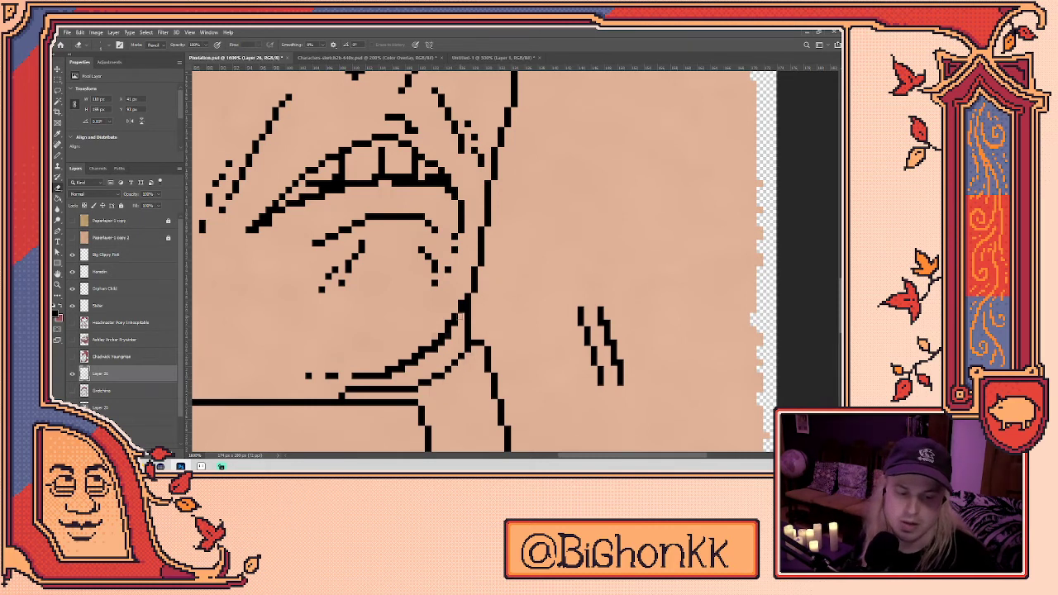
{"action": "key", "text": "b"}
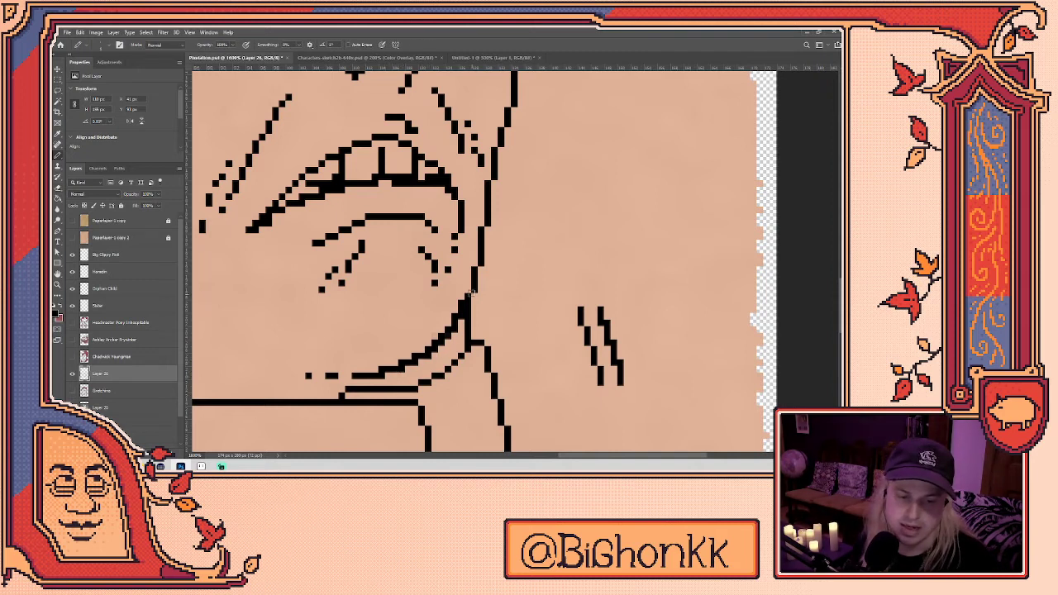
- Try trial curved strokes to the right of the face and undo them
{"action": "scroll", "coordinate": [477, 278], "scroll_direction": "down", "scroll_amount": 1}
{"action": "scroll", "coordinate": [470, 264], "scroll_direction": "down", "scroll_amount": 4}
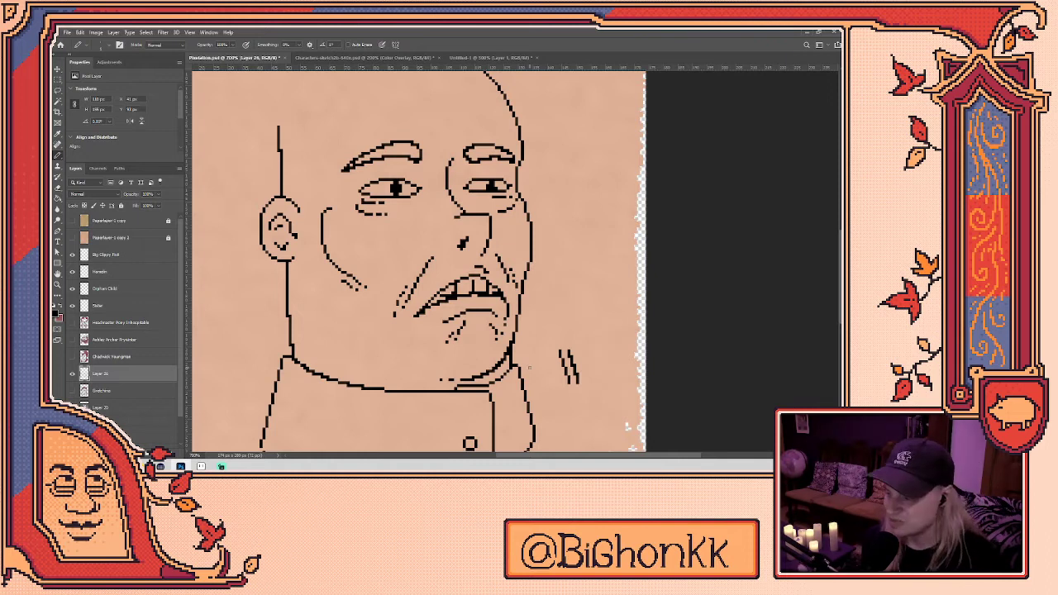
{"action": "left_click_drag", "start_coordinate": [554, 225], "coordinate": [579, 355]}
{"action": "key", "text": "ctrl+z"}
{"action": "left_click_drag", "start_coordinate": [565, 197], "coordinate": [610, 368]}
{"action": "left_click_drag", "start_coordinate": [593, 245], "coordinate": [600, 296]}
{"action": "key", "text": "ctrl+z"}
{"action": "key", "text": "ctrl+z"}
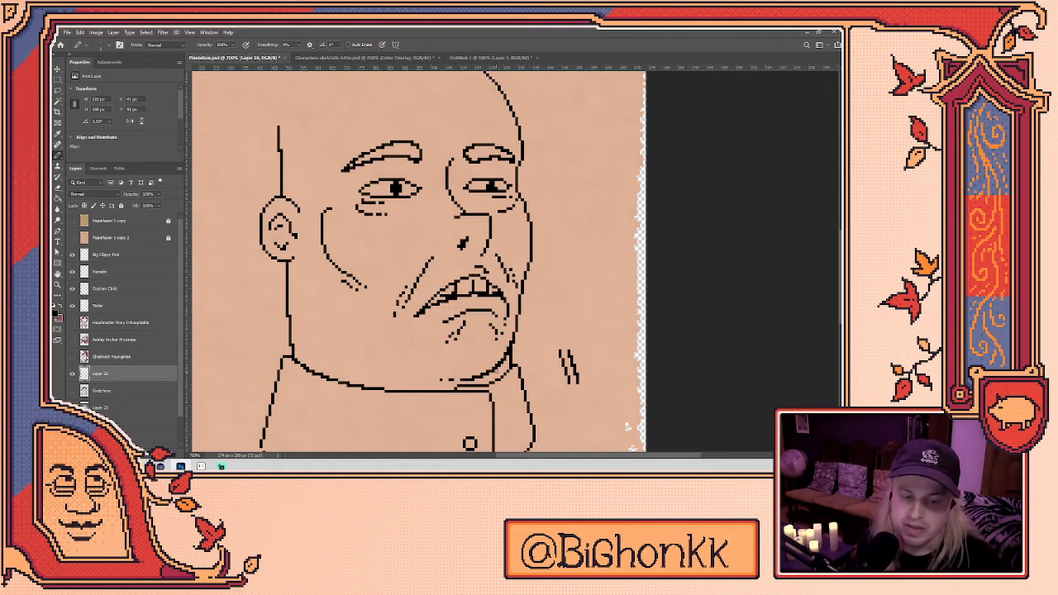
{"action": "scroll", "coordinate": [551, 305], "scroll_direction": "up", "scroll_amount": 3}
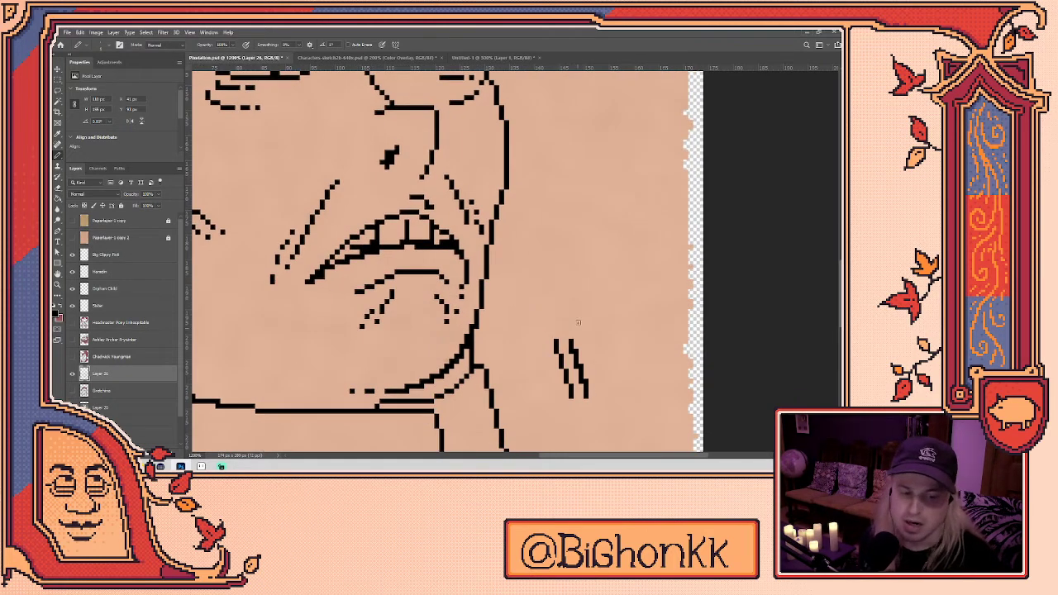
- Draw two long parallel diagonal lines down the right side of the neck
{"action": "mouse_move", "coordinate": [551, 170]}
{"action": "left_mouse_down"}
{"action": "mouse_move", "coordinate": [591, 253]}
{"action": "mouse_move", "coordinate": [632, 405]}
{"action": "left_mouse_up"}
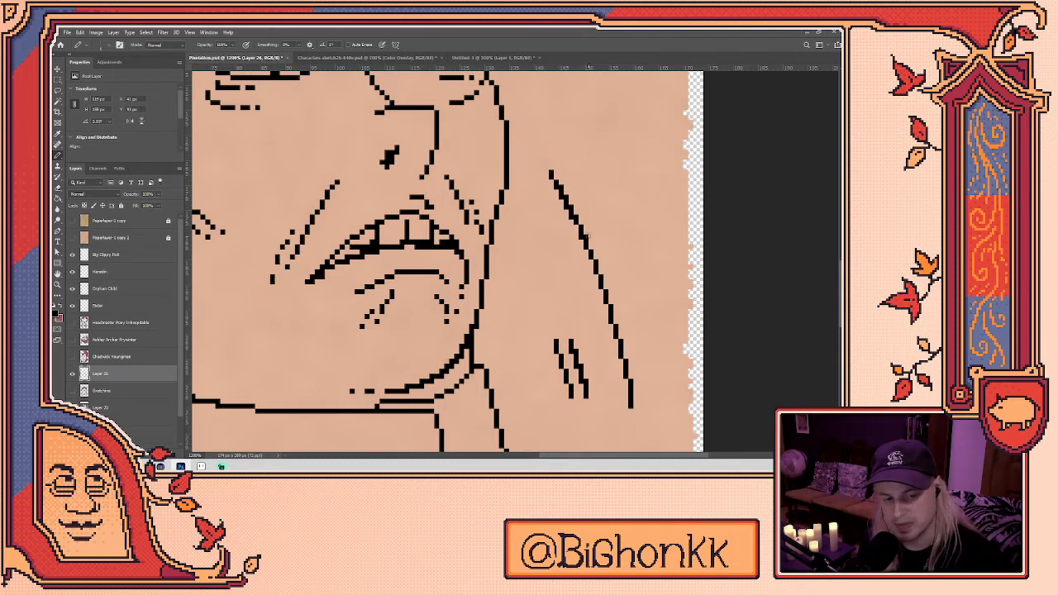
{"action": "mouse_move", "coordinate": [579, 162]}
{"action": "left_mouse_down"}
{"action": "mouse_move", "coordinate": [597, 193]}
{"action": "mouse_move", "coordinate": [662, 418]}
{"action": "left_mouse_up"}
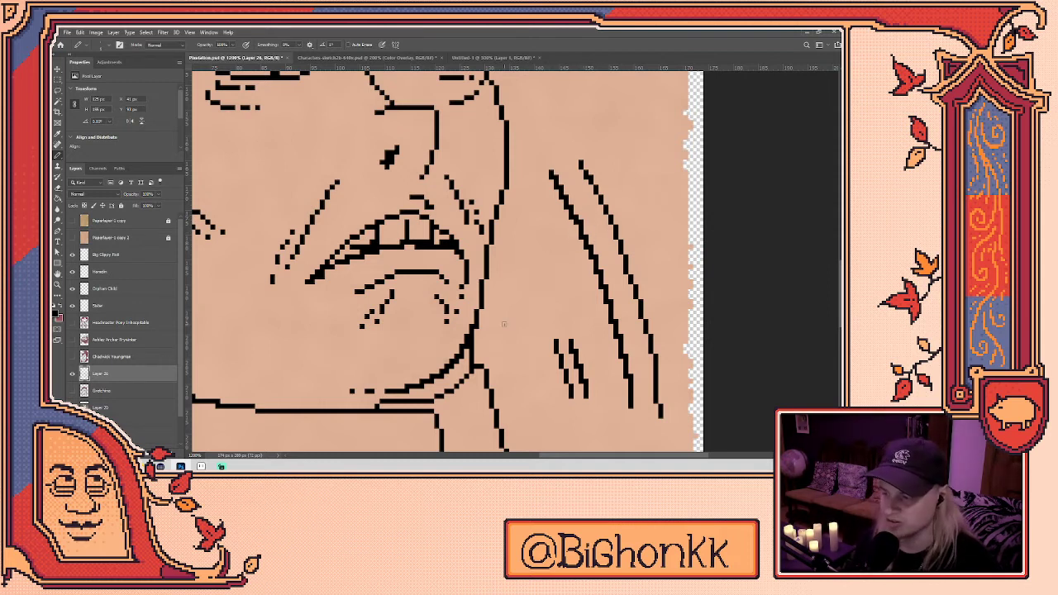
{"action": "mouse_move", "coordinate": [549, 237]}
{"action": "left_mouse_down"}
{"action": "mouse_move", "coordinate": [577, 238]}
{"action": "mouse_move", "coordinate": [568, 273]}
{"action": "left_mouse_up"}
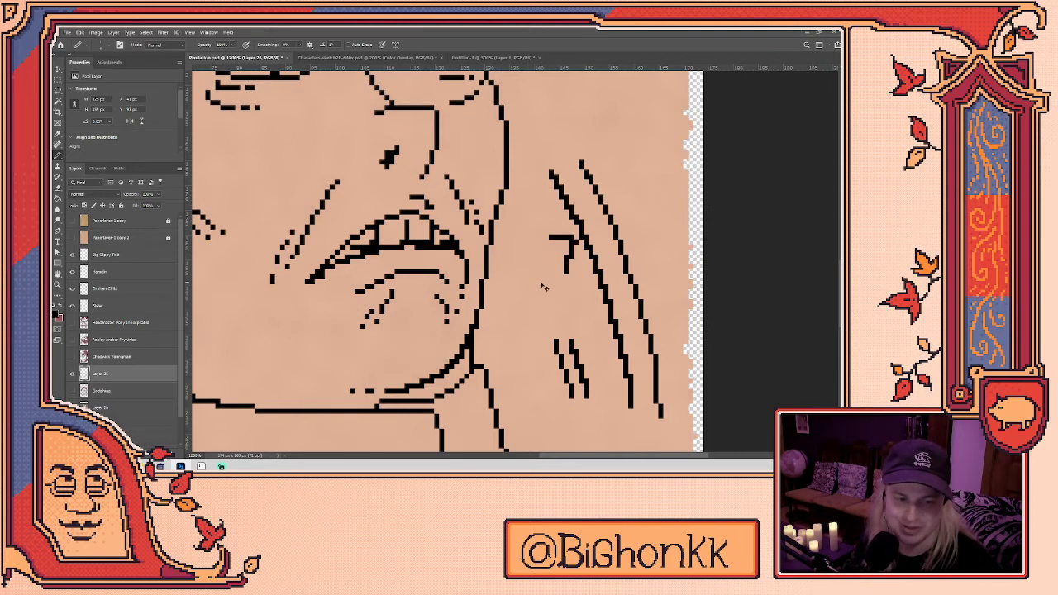
{"action": "key", "text": "ctrl+z"}
{"action": "key", "text": "ctrl+z"}
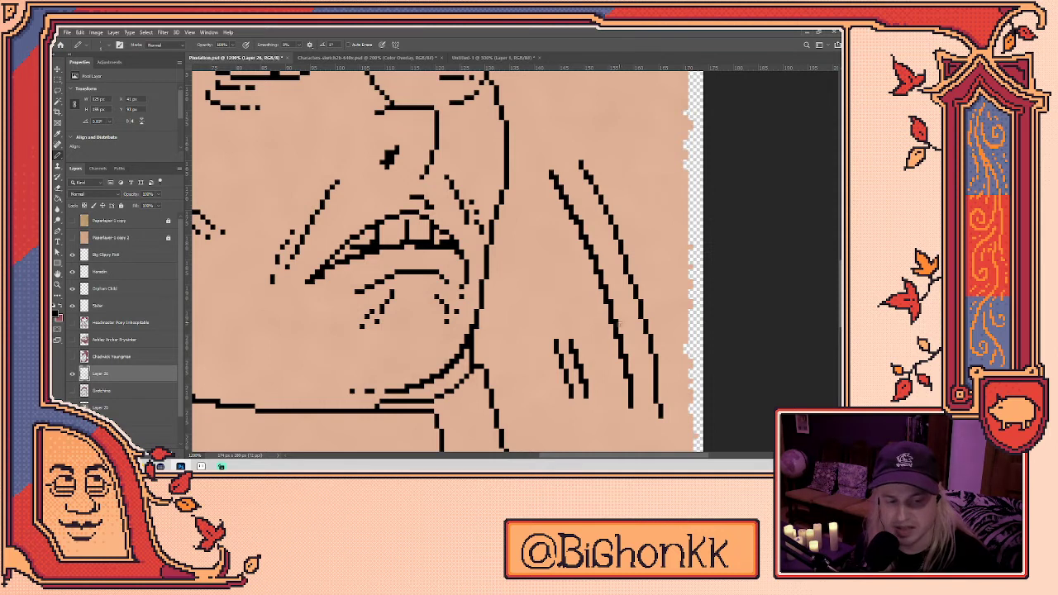
- Touch up the new neck lines by alternating between Eraser and Pencil
{"action": "key", "text": "e"}
{"action": "key", "text": "b"}
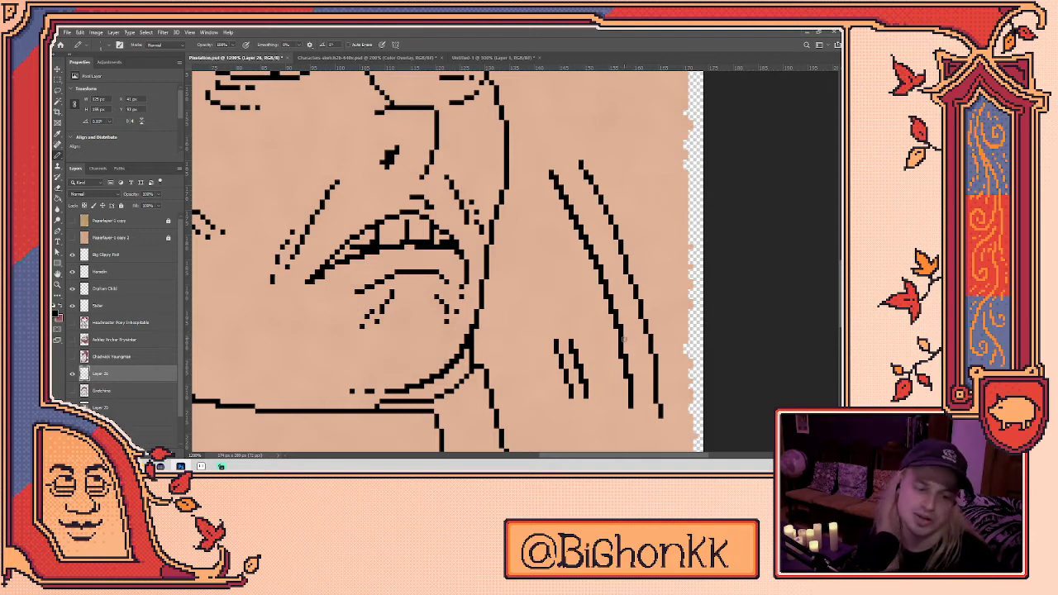
{"action": "key", "text": "e"}
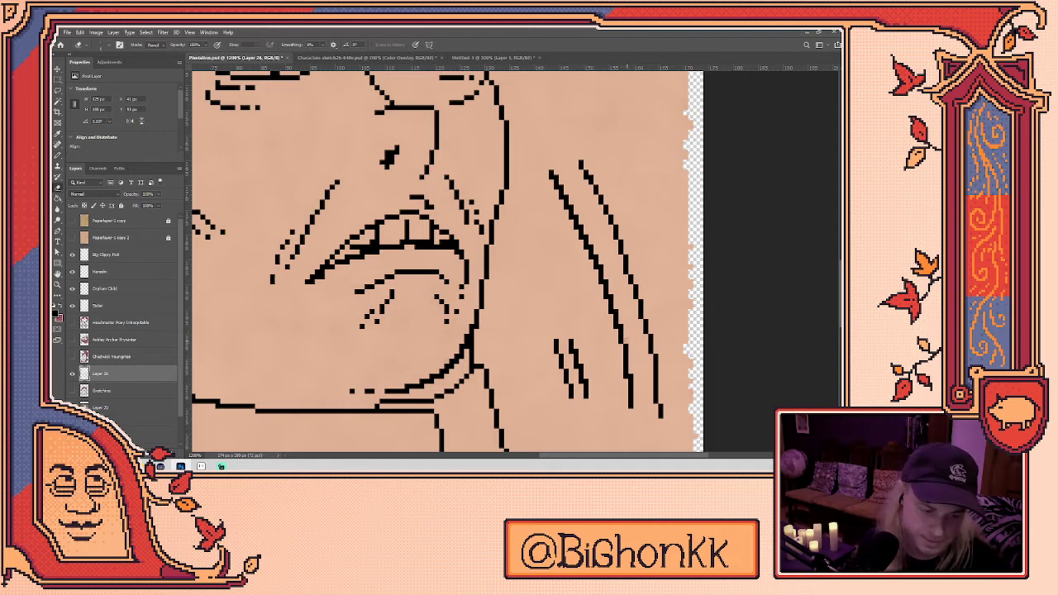
{"action": "key", "text": "b"}
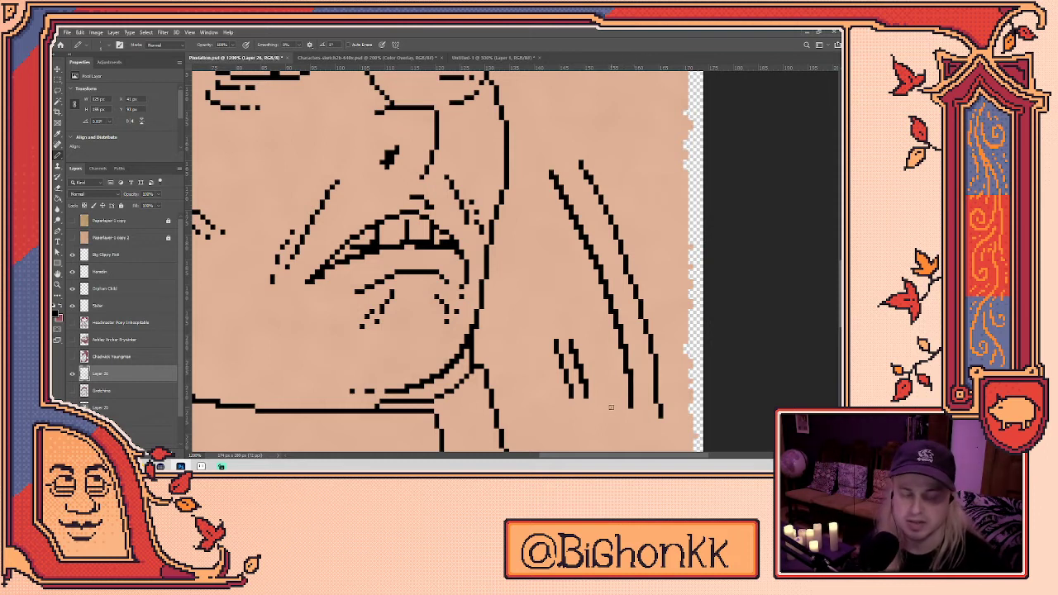
{"action": "key", "text": "e"}
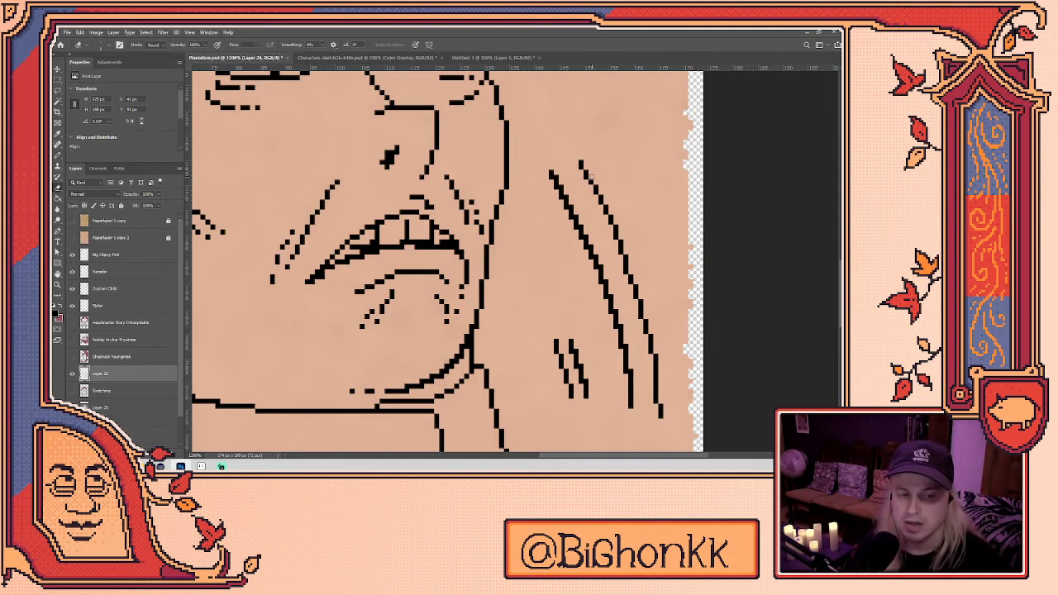
{"action": "key", "text": "b"}
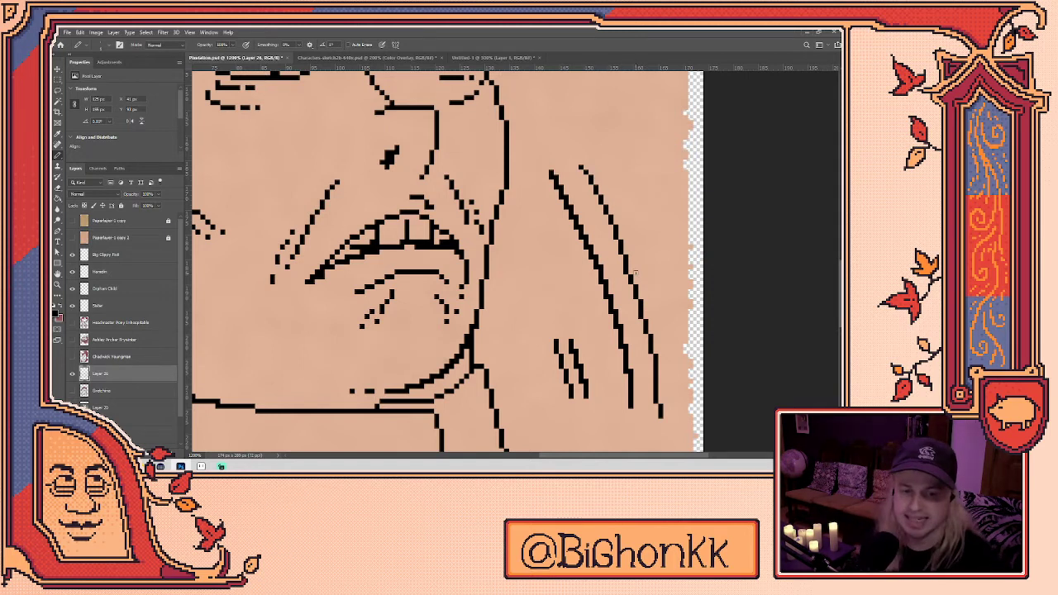
{"action": "scroll", "coordinate": [489, 187], "scroll_direction": "up", "scroll_amount": 6}
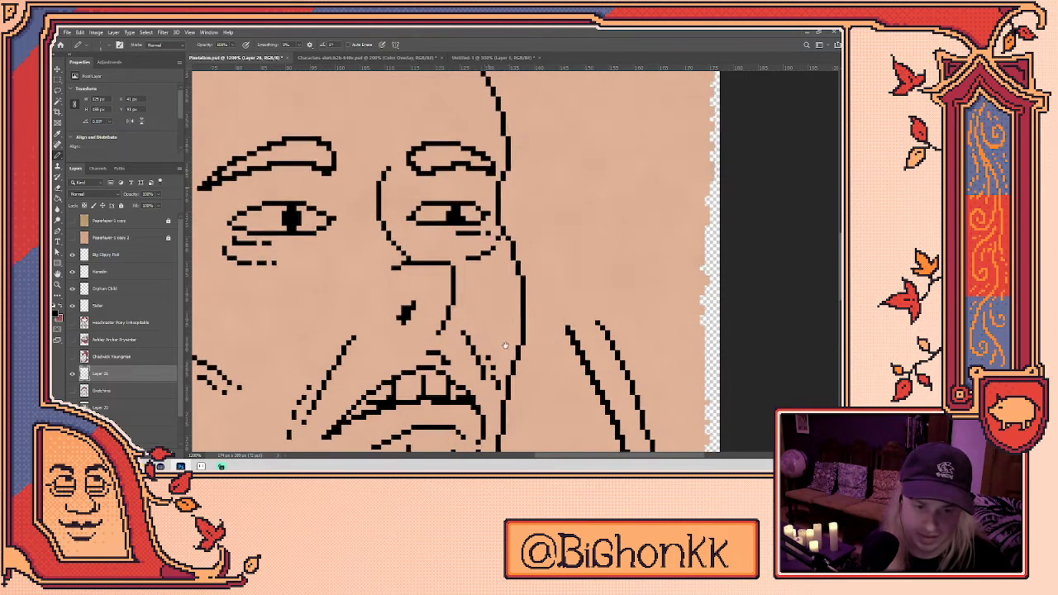
{"action": "scroll", "coordinate": [488, 227], "scroll_direction": "up", "scroll_amount": 3}
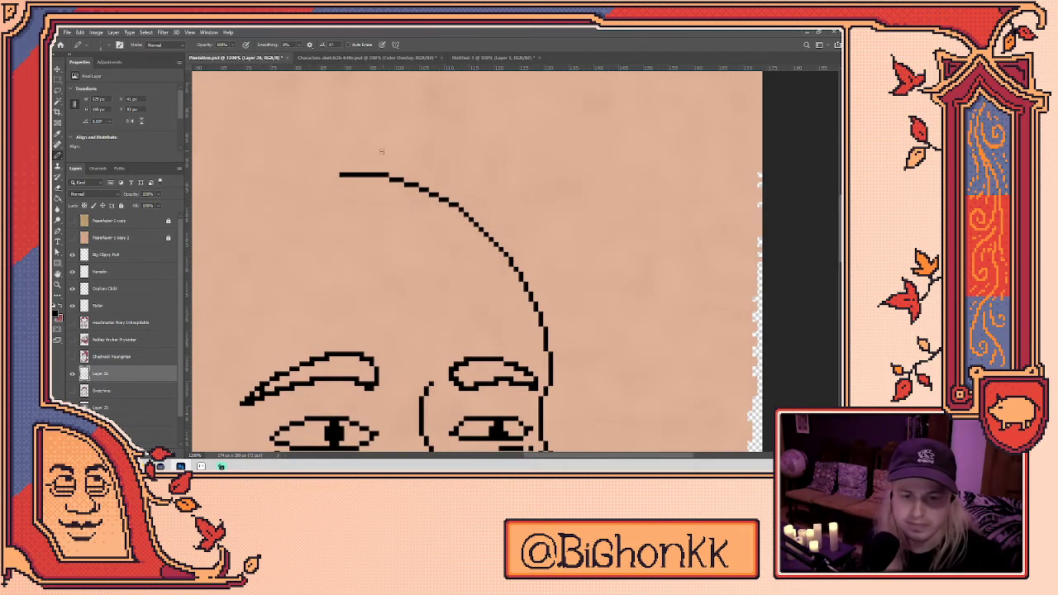
{"action": "mouse_move", "coordinate": [342, 163]}
{"action": "left_mouse_down"}
{"action": "mouse_move", "coordinate": [394, 167]}
{"action": "mouse_move", "coordinate": [390, 157]}
{"action": "mouse_move", "coordinate": [494, 220]}
{"action": "left_mouse_up"}
{"action": "key", "text": "ctrl+z"}
{"action": "key", "text": "ctrl+z"}
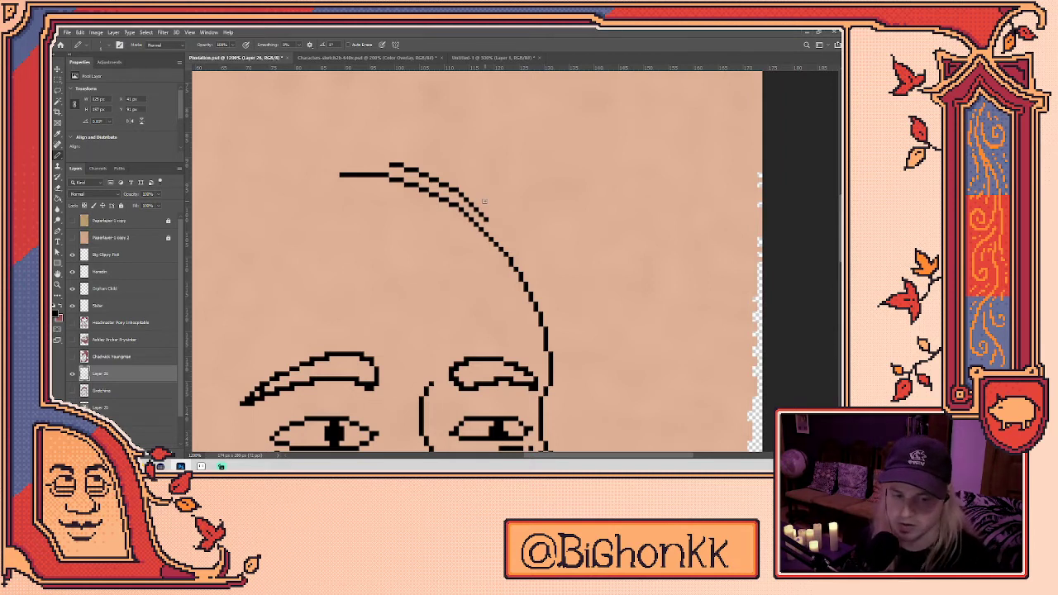
{"action": "left_click_drag", "start_coordinate": [488, 221], "coordinate": [521, 256]}
{"action": "key", "text": "ctrl+z"}
{"action": "key", "text": "ctrl+z"}
{"action": "key", "text": "ctrl+z"}
{"action": "key", "text": "ctrl+z"}
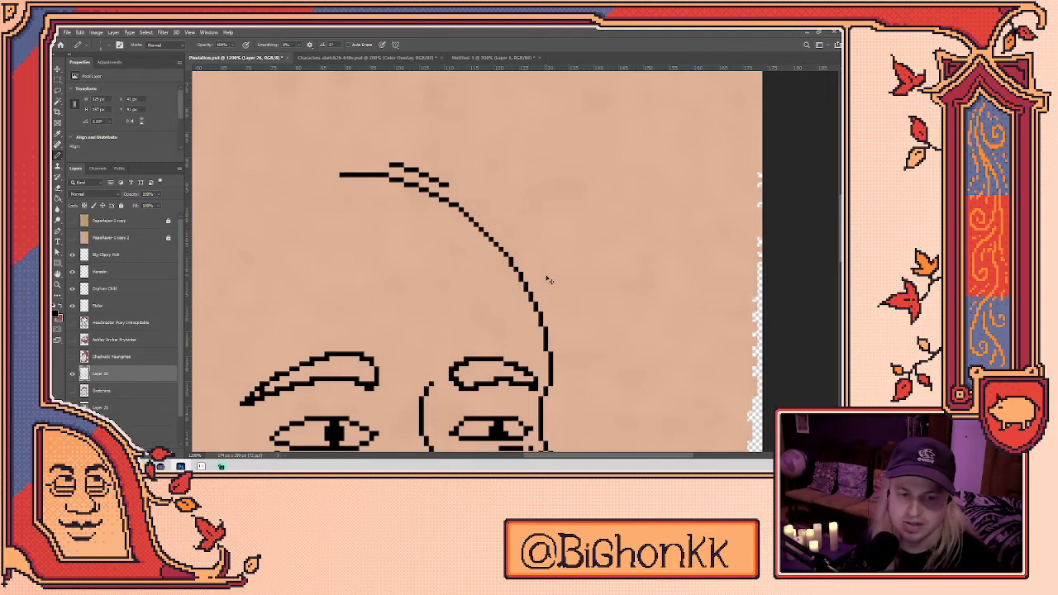
{"action": "key", "text": "ctrl+z"}
{"action": "key", "text": "ctrl+z"}
{"action": "key", "text": "ctrl+z"}
{"action": "key", "text": "ctrl+z"}
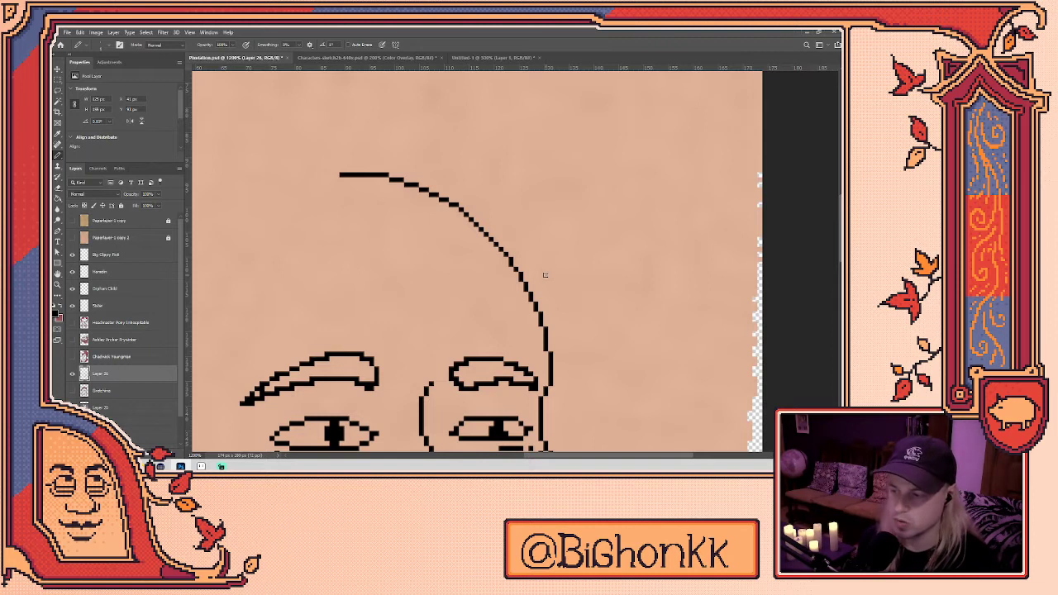
{"action": "mouse_move", "coordinate": [431, 154]}
{"action": "left_mouse_down"}
{"action": "mouse_move", "coordinate": [462, 164]}
{"action": "mouse_move", "coordinate": [544, 229]}
{"action": "mouse_move", "coordinate": [570, 377]}
{"action": "left_mouse_up"}
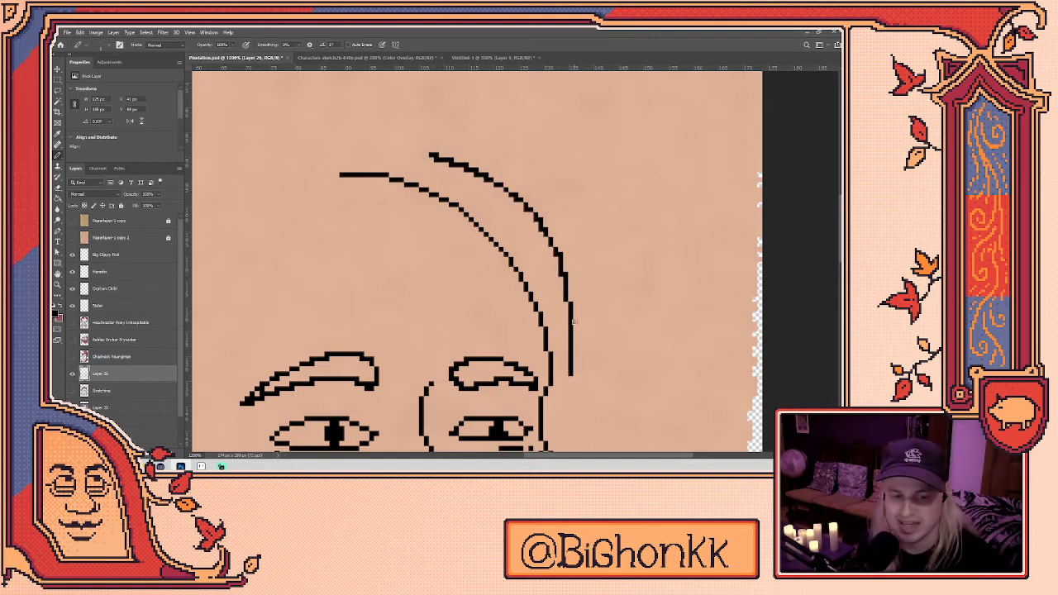
{"action": "key", "text": "ctrl+z"}
{"action": "mouse_move", "coordinate": [434, 157]}
{"action": "left_mouse_down"}
{"action": "mouse_move", "coordinate": [493, 180]}
{"action": "mouse_move", "coordinate": [561, 274]}
{"action": "mouse_move", "coordinate": [572, 379]}
{"action": "left_mouse_up"}
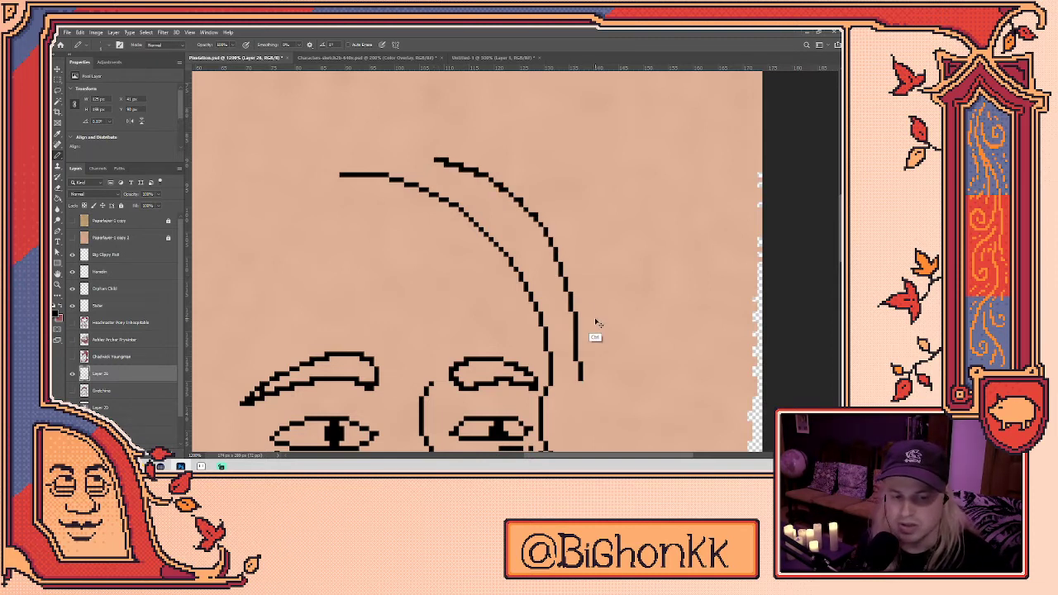
{"action": "key", "text": "ctrl+z"}
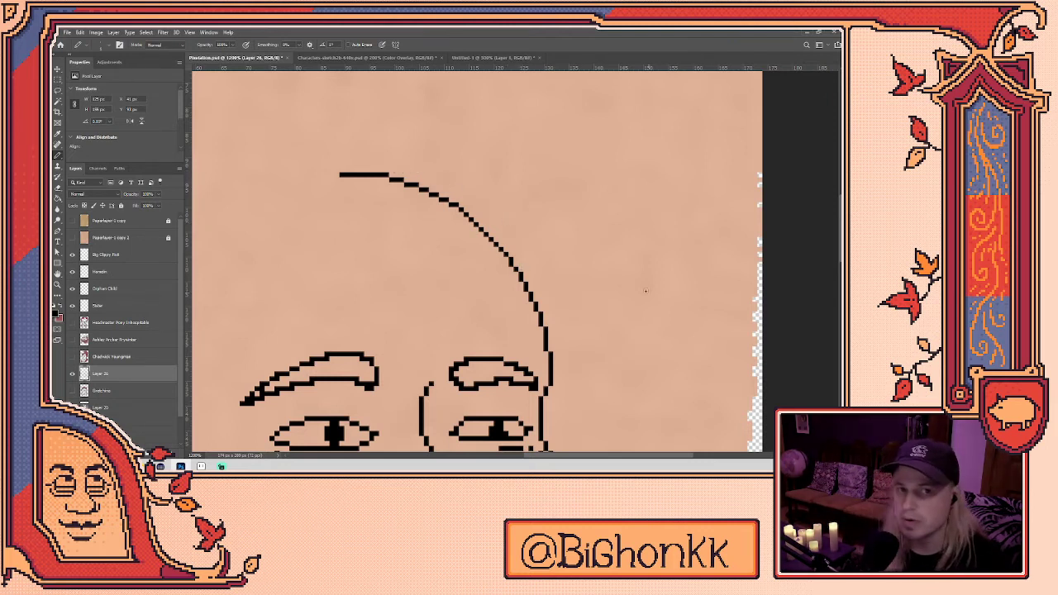
{"action": "scroll", "coordinate": [519, 282], "scroll_direction": "up", "scroll_amount": 5}
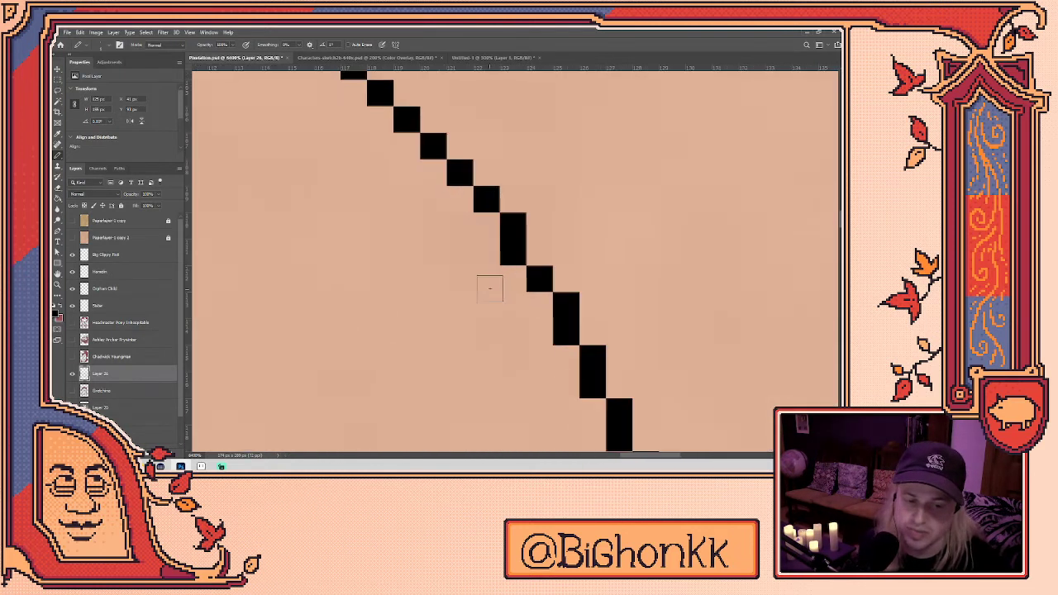
{"action": "scroll", "coordinate": [519, 211], "scroll_direction": "down", "scroll_amount": 4}
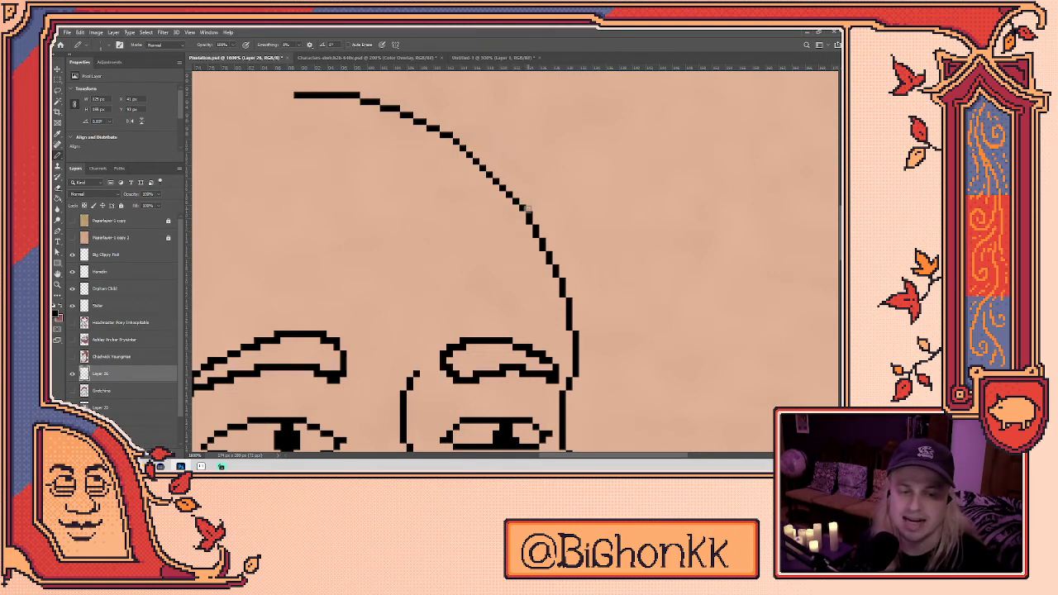
{"action": "scroll", "coordinate": [550, 190], "scroll_direction": "down", "scroll_amount": 3}
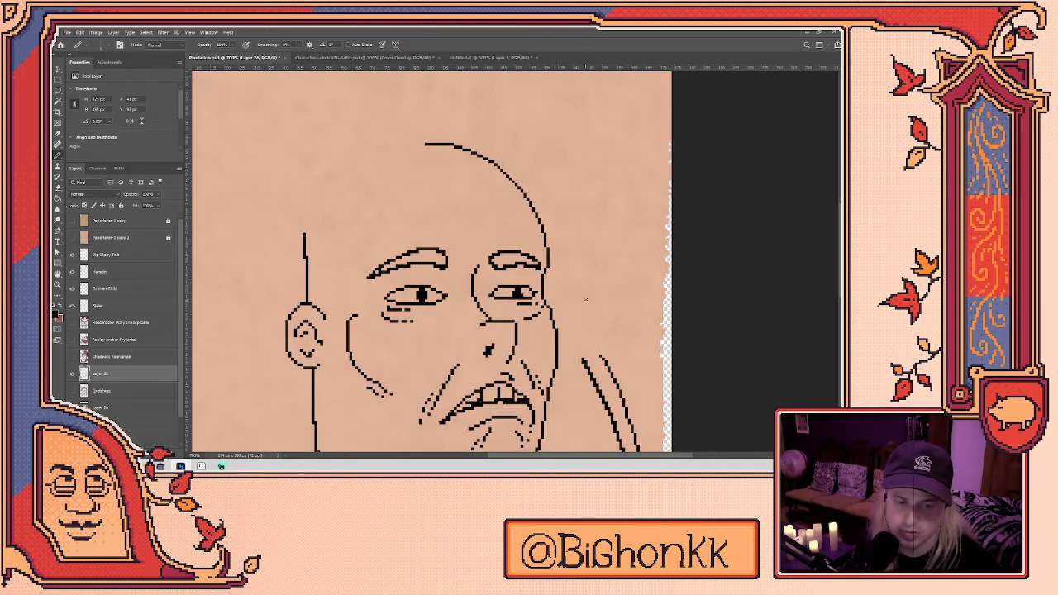
- Pan the view past the mouth and eyes up to the top of the head
{"action": "scroll", "coordinate": [588, 289], "scroll_direction": "down", "scroll_amount": 2}
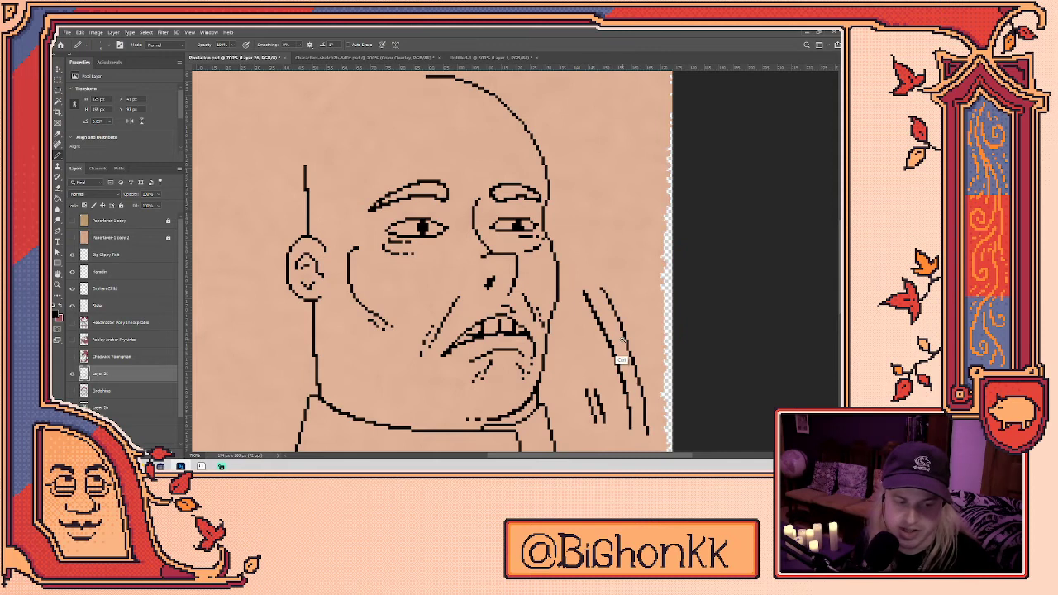
{"action": "scroll", "coordinate": [622, 339], "scroll_direction": "up", "scroll_amount": 1}
{"action": "left_click_drag", "start_coordinate": [628, 295], "coordinate": [544, 238]}
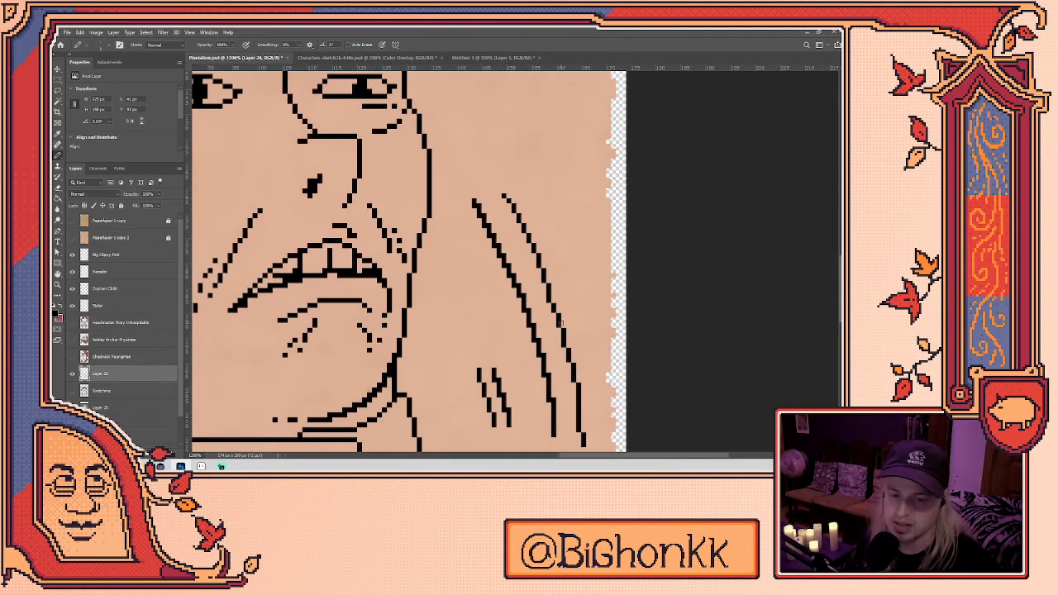
{"action": "left_click_drag", "start_coordinate": [560, 323], "coordinate": [680, 507]}
{"action": "left_click_drag", "start_coordinate": [506, 200], "coordinate": [680, 339]}
- Draw the left skull arc meeting the top line, redoing it until it fits
{"action": "left_click_drag", "start_coordinate": [286, 280], "coordinate": [506, 121]}
{"action": "key", "text": "ctrl+z"}
{"action": "mouse_move", "coordinate": [288, 282]}
{"action": "left_mouse_down"}
{"action": "mouse_move", "coordinate": [373, 152]}
{"action": "mouse_move", "coordinate": [522, 122]}
{"action": "left_mouse_up"}
{"action": "key", "text": "ctrl+z"}
{"action": "mouse_move", "coordinate": [291, 277]}
{"action": "left_mouse_down"}
{"action": "mouse_move", "coordinate": [347, 176]}
{"action": "mouse_move", "coordinate": [540, 116]}
{"action": "left_mouse_up"}
{"action": "key", "text": "ctrl+z"}
{"action": "key", "text": "ctrl+z"}
{"action": "mouse_move", "coordinate": [289, 285]}
{"action": "left_mouse_down"}
{"action": "mouse_move", "coordinate": [312, 192]}
{"action": "mouse_move", "coordinate": [456, 121]}
{"action": "mouse_move", "coordinate": [501, 116]}
{"action": "left_mouse_up"}
{"action": "scroll", "coordinate": [548, 230], "scroll_direction": "down", "scroll_amount": 1}
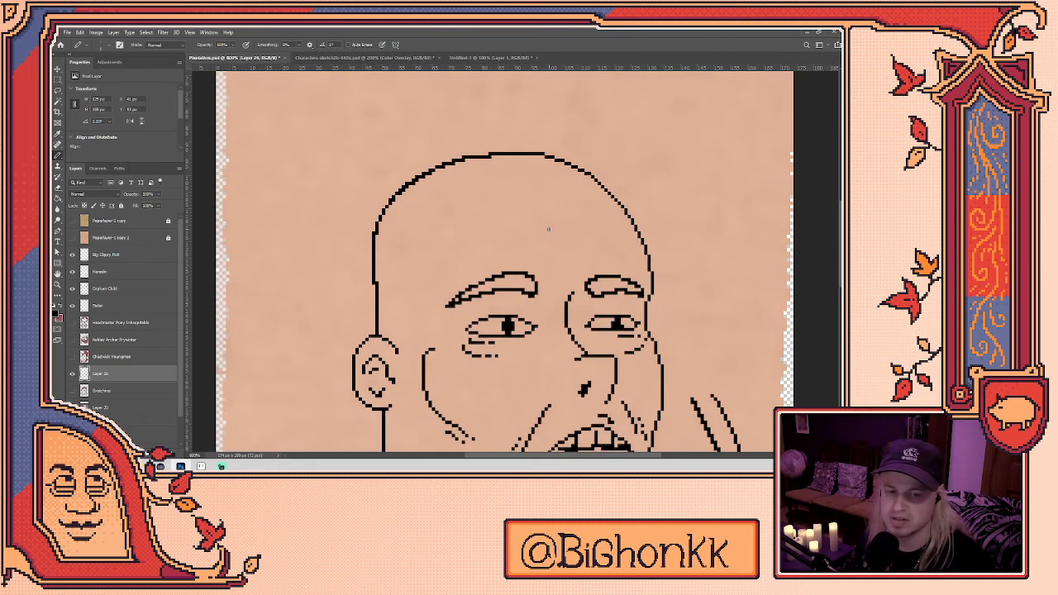
- Switch to the Eraser and scroll around the upper head outline
{"action": "scroll", "coordinate": [386, 234], "scroll_direction": "up", "scroll_amount": 2}
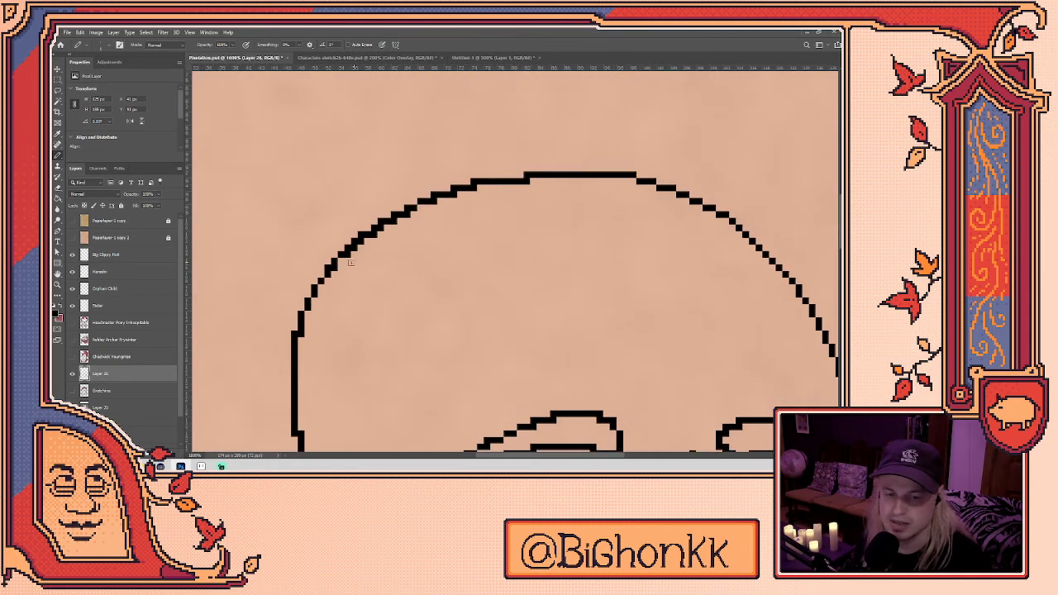
{"action": "key", "text": "e"}
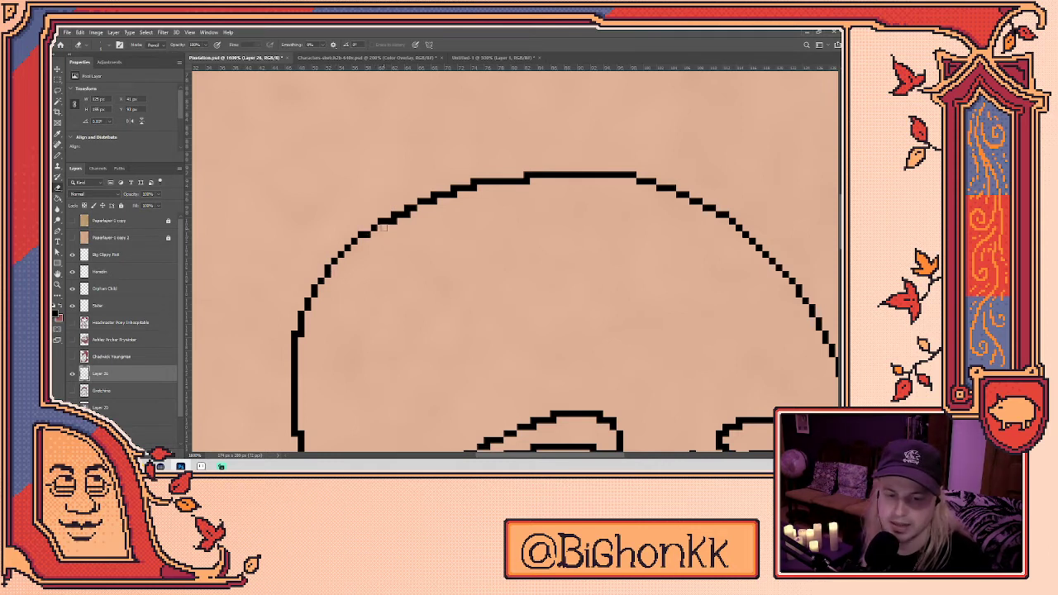
{"action": "scroll", "coordinate": [546, 267], "scroll_direction": "right", "scroll_amount": 4}
{"action": "scroll", "coordinate": [546, 267], "scroll_direction": "down", "scroll_amount": 1}
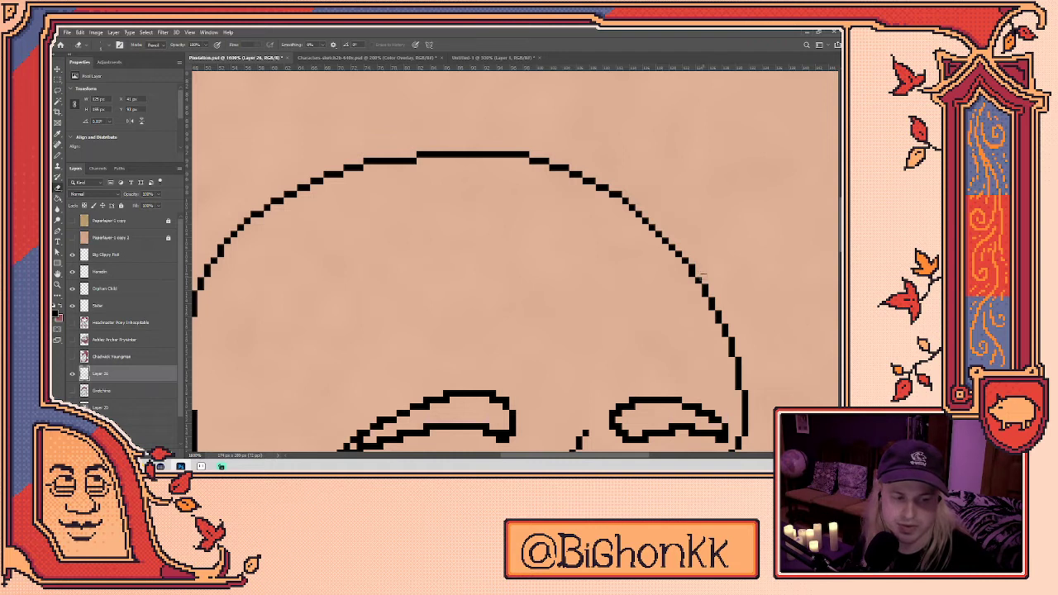
{"action": "scroll", "coordinate": [520, 236], "scroll_direction": "left", "scroll_amount": 3}
{"action": "scroll", "coordinate": [497, 260], "scroll_direction": "up", "scroll_amount": 1}
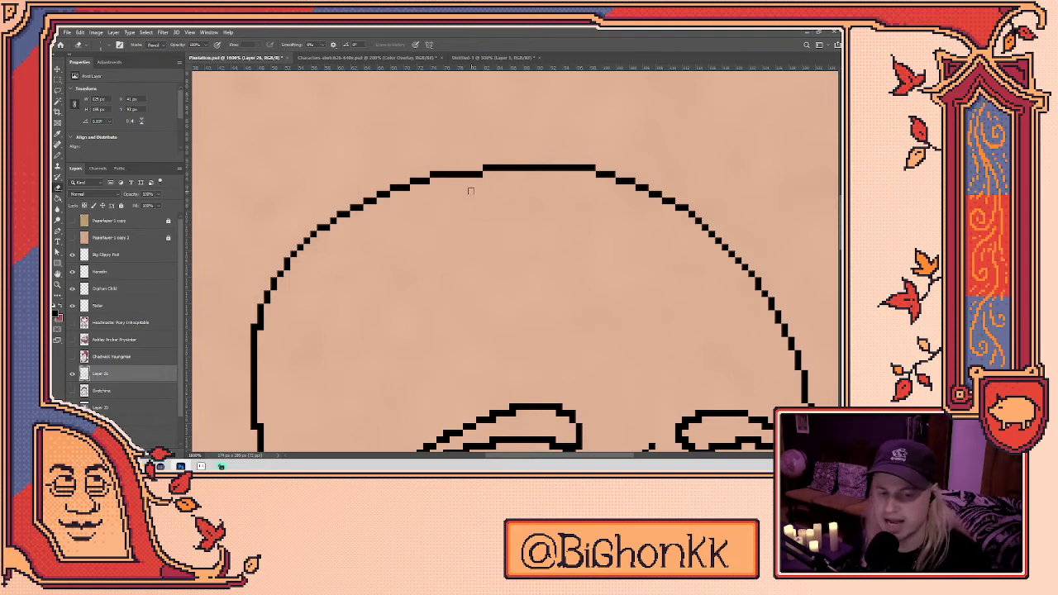
{"action": "scroll", "coordinate": [385, 243], "scroll_direction": "left", "scroll_amount": 2}
{"action": "scroll", "coordinate": [385, 244], "scroll_direction": "up", "scroll_amount": 1}
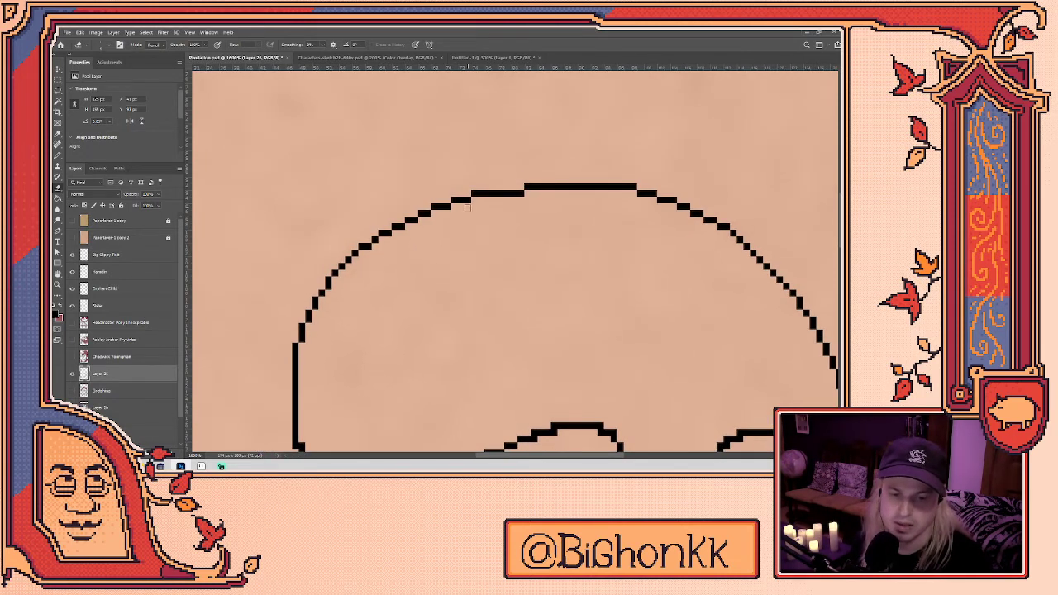
- Redraw the upper-left skull curve and fill the missing pixel at its step
{"action": "mouse_move", "coordinate": [415, 254]}
{"action": "left_mouse_down"}
{"action": "mouse_move", "coordinate": [416, 224]}
{"action": "mouse_move", "coordinate": [405, 216]}
{"action": "left_mouse_up"}
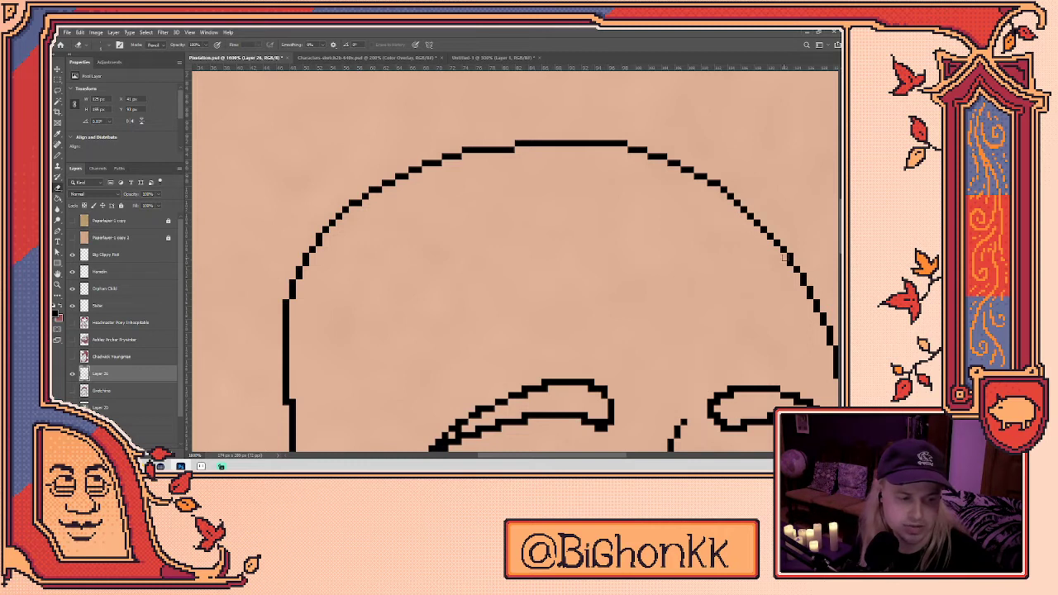
{"action": "left_click_drag", "start_coordinate": [423, 310], "coordinate": [538, 194]}
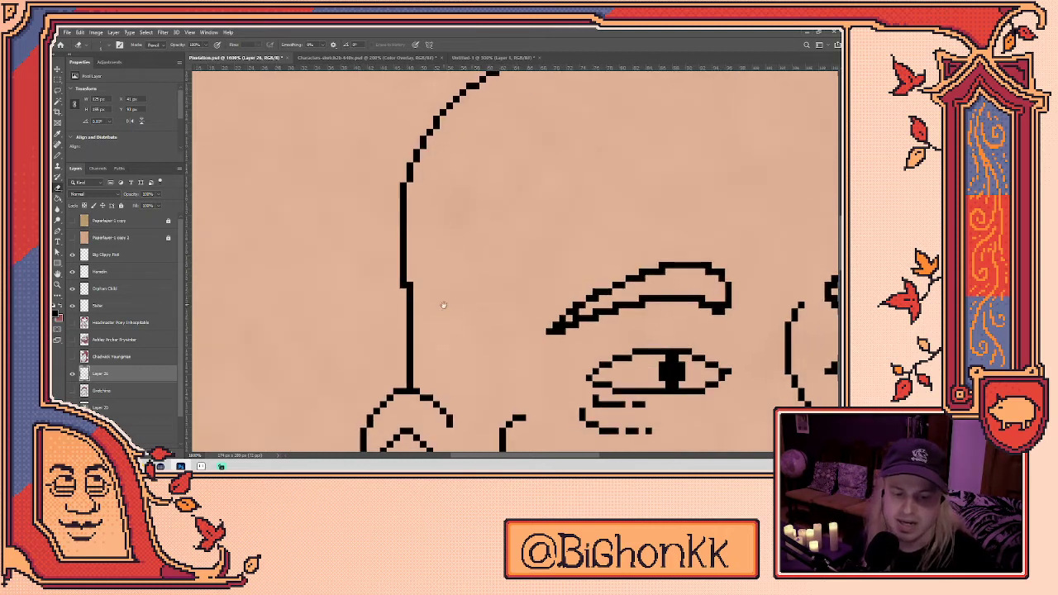
{"action": "left_click_drag", "start_coordinate": [470, 209], "coordinate": [451, 328]}
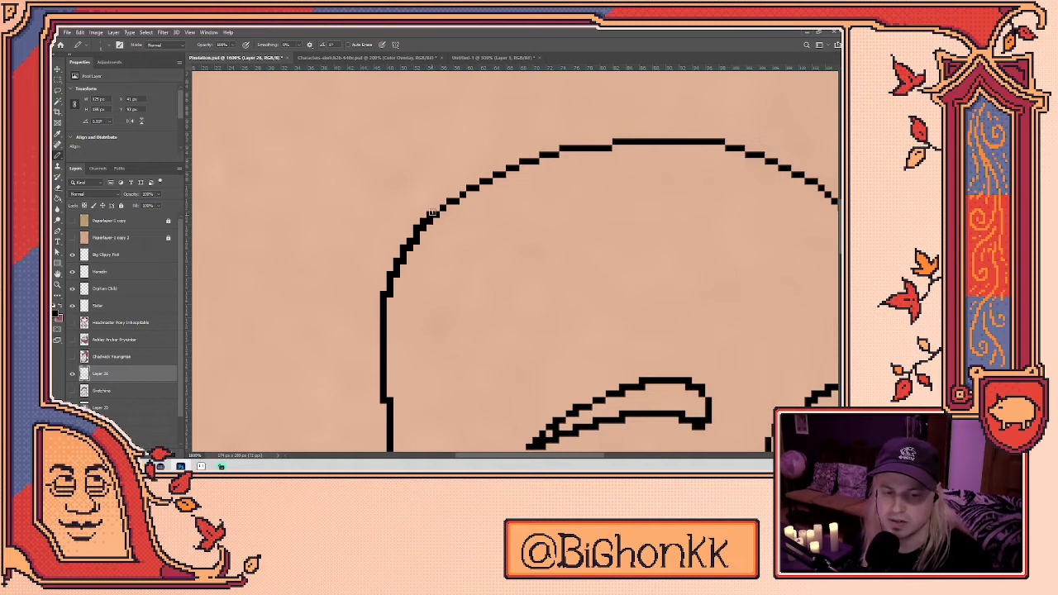
{"action": "left_click_drag", "start_coordinate": [478, 178], "coordinate": [555, 150]}
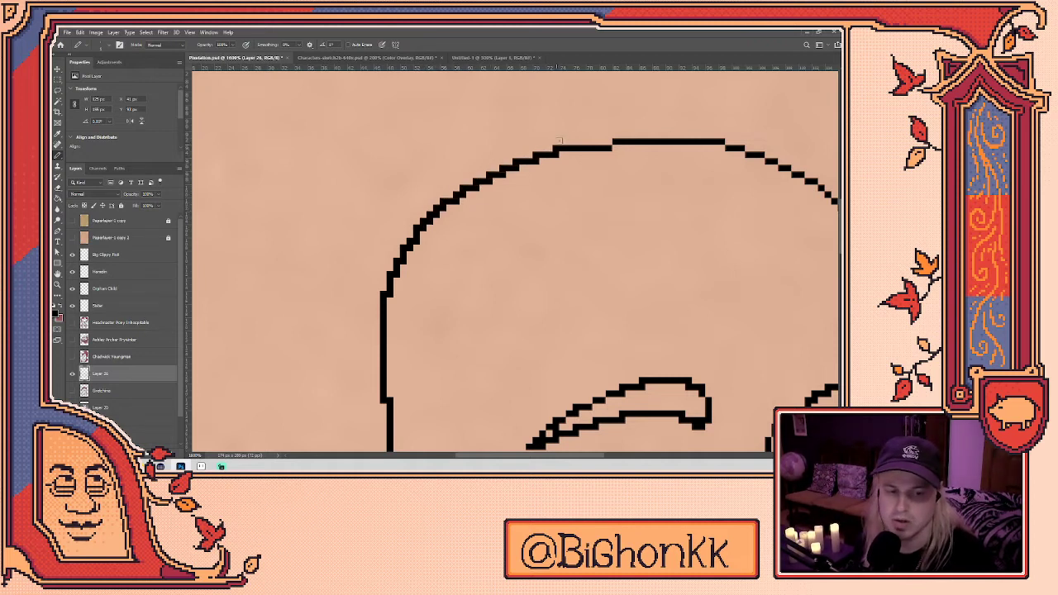
{"action": "left_click", "coordinate": [609, 142]}
- Redraw the ear's upper-left and lower-left outline
{"action": "scroll", "coordinate": [619, 133], "scroll_direction": "down", "scroll_amount": 4}
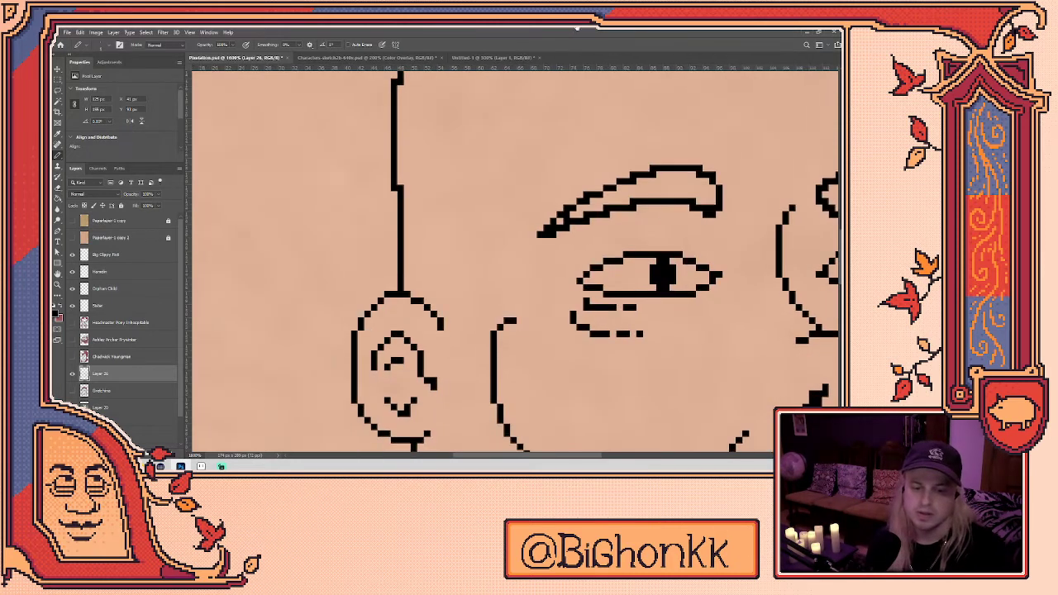
{"action": "left_click_drag", "start_coordinate": [358, 329], "coordinate": [392, 299]}
{"action": "mouse_move", "coordinate": [395, 390]}
{"action": "left_mouse_down"}
{"action": "mouse_move", "coordinate": [380, 308]}
{"action": "mouse_move", "coordinate": [345, 341]}
{"action": "mouse_move", "coordinate": [361, 355]}
{"action": "left_mouse_up"}
- Fill the gaps along the lower-left outline near the collar with single pencil pixels
{"action": "left_click_drag", "start_coordinate": [400, 388], "coordinate": [442, 195]}
{"action": "left_click_drag", "start_coordinate": [416, 289], "coordinate": [419, 259]}
{"action": "left_click_drag", "start_coordinate": [461, 261], "coordinate": [462, 263]}
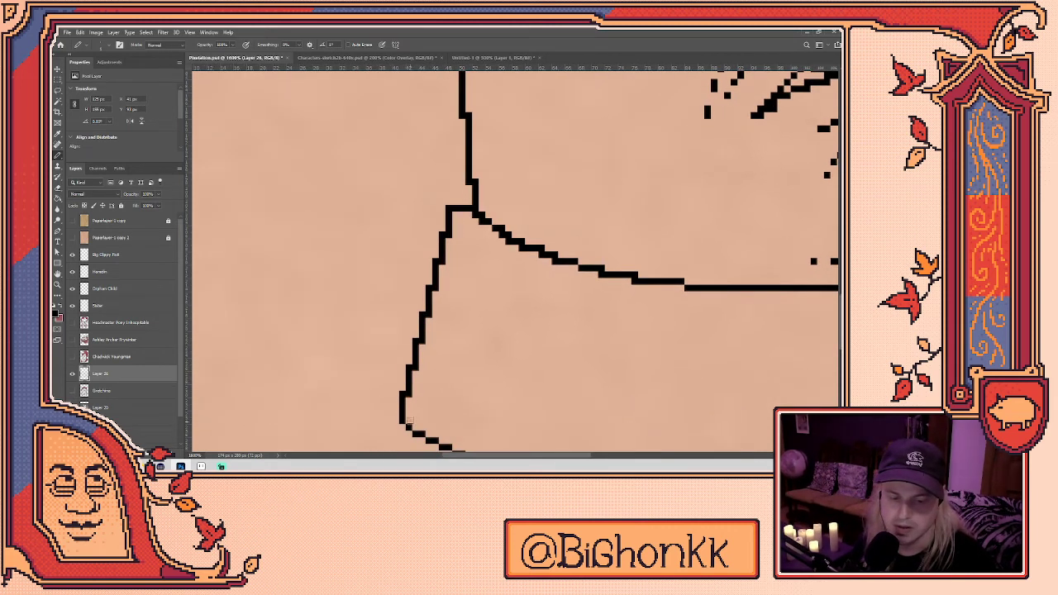
{"action": "left_click", "coordinate": [404, 425]}
{"action": "left_click_drag", "start_coordinate": [424, 421], "coordinate": [401, 341]}
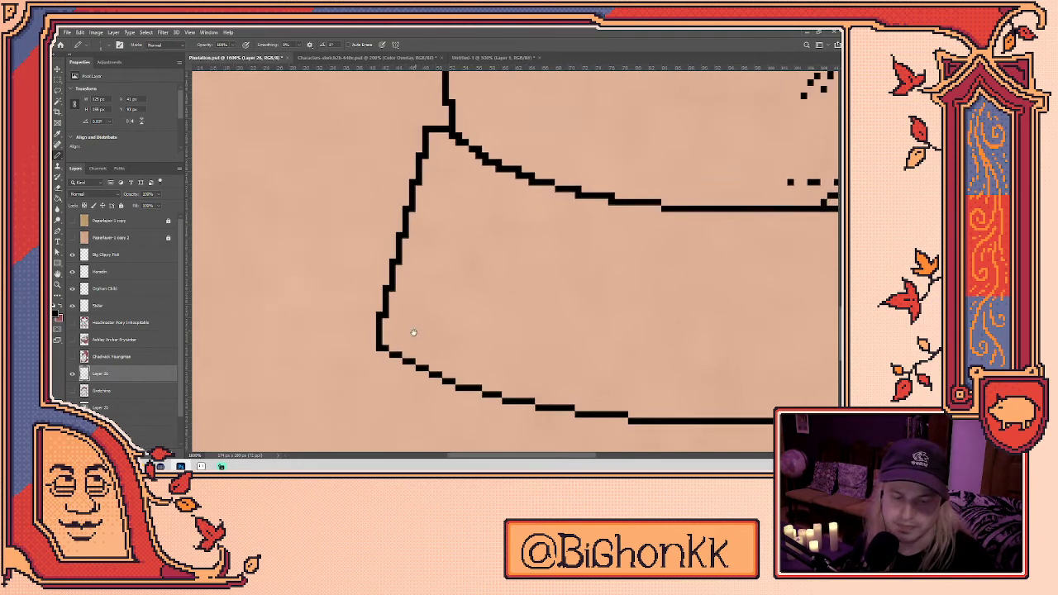
{"action": "left_click", "coordinate": [439, 380]}
{"action": "left_click", "coordinate": [454, 389]}
{"action": "left_click", "coordinate": [477, 396]}
{"action": "left_click", "coordinate": [499, 401]}
{"action": "left_click", "coordinate": [533, 409]}
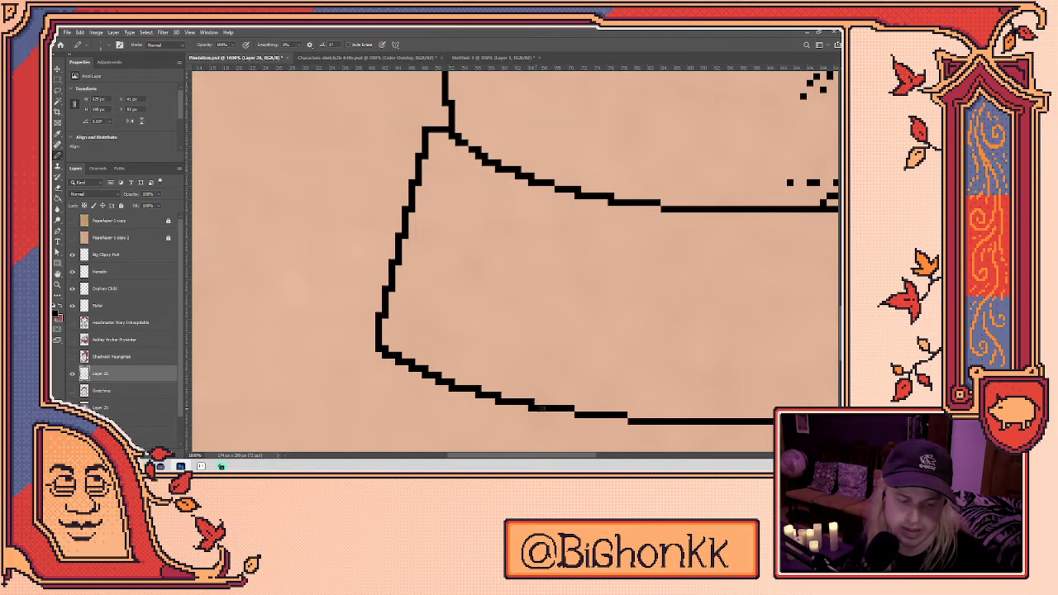
{"action": "left_click", "coordinate": [572, 414]}
{"action": "left_click", "coordinate": [626, 417]}
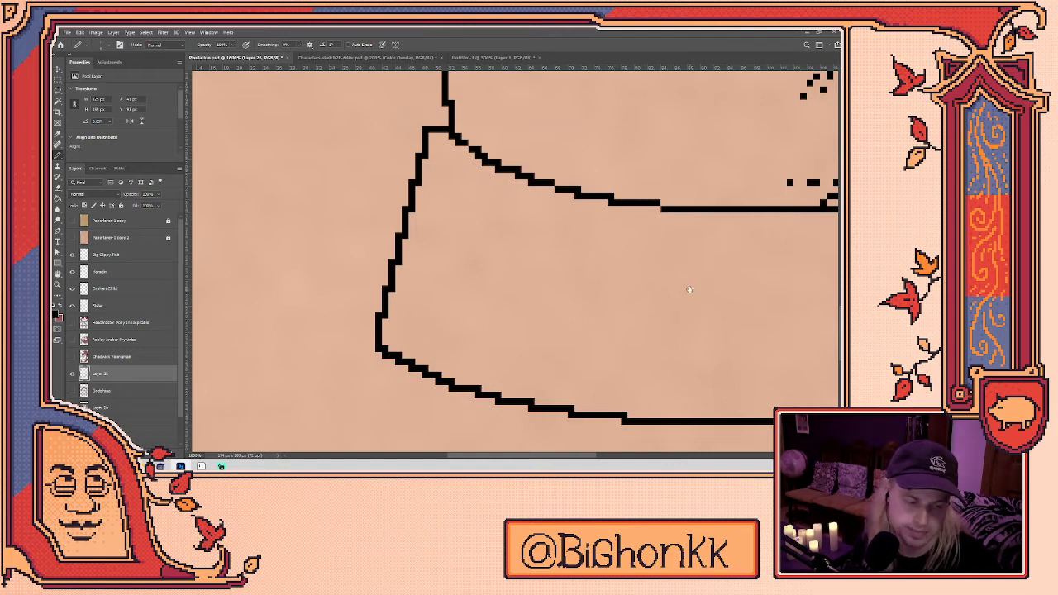
- Pan across the collar, mouth, eyes and forehead to review the line art
{"action": "scroll", "coordinate": [690, 290], "scroll_direction": "down", "scroll_amount": 2}
{"action": "left_click_drag", "start_coordinate": [585, 262], "coordinate": [550, 294]}
{"action": "scroll", "coordinate": [448, 314], "scroll_direction": "up", "scroll_amount": 1}
{"action": "left_click_drag", "start_coordinate": [616, 317], "coordinate": [525, 289]}
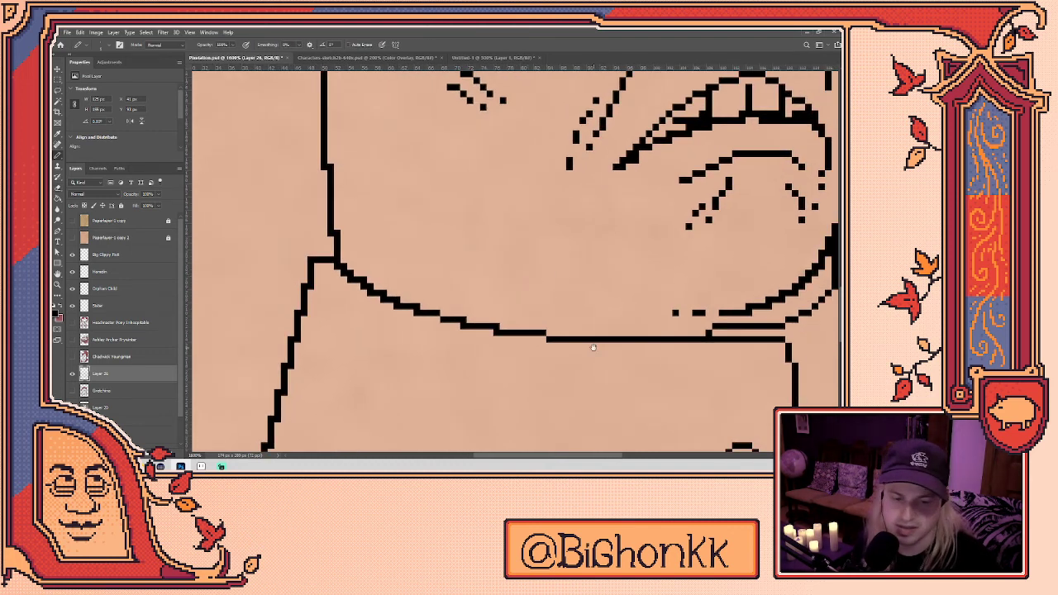
{"action": "left_click_drag", "start_coordinate": [437, 314], "coordinate": [403, 291]}
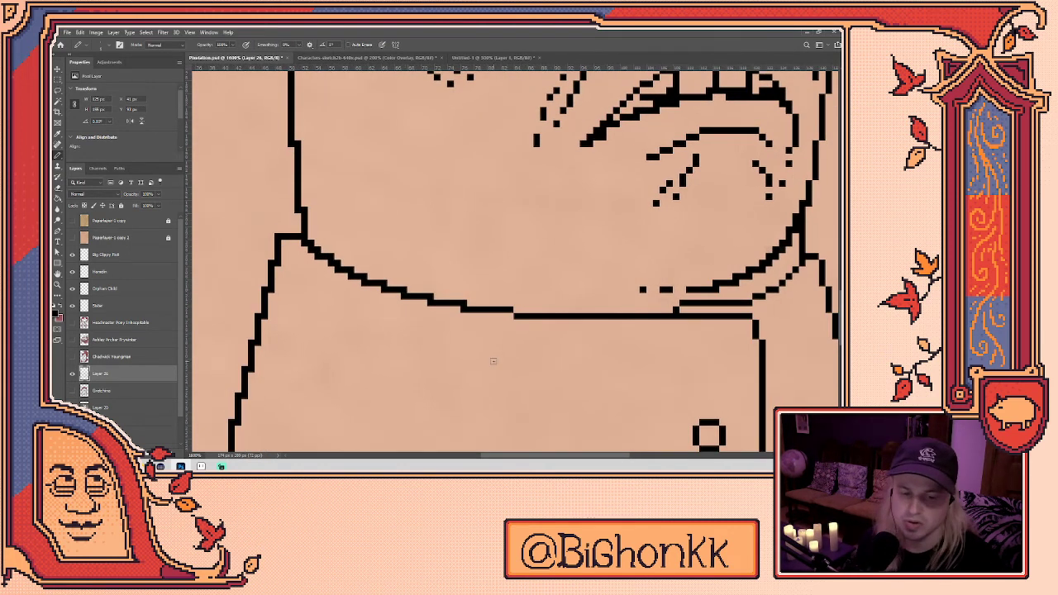
{"action": "left_click_drag", "start_coordinate": [692, 369], "coordinate": [553, 362]}
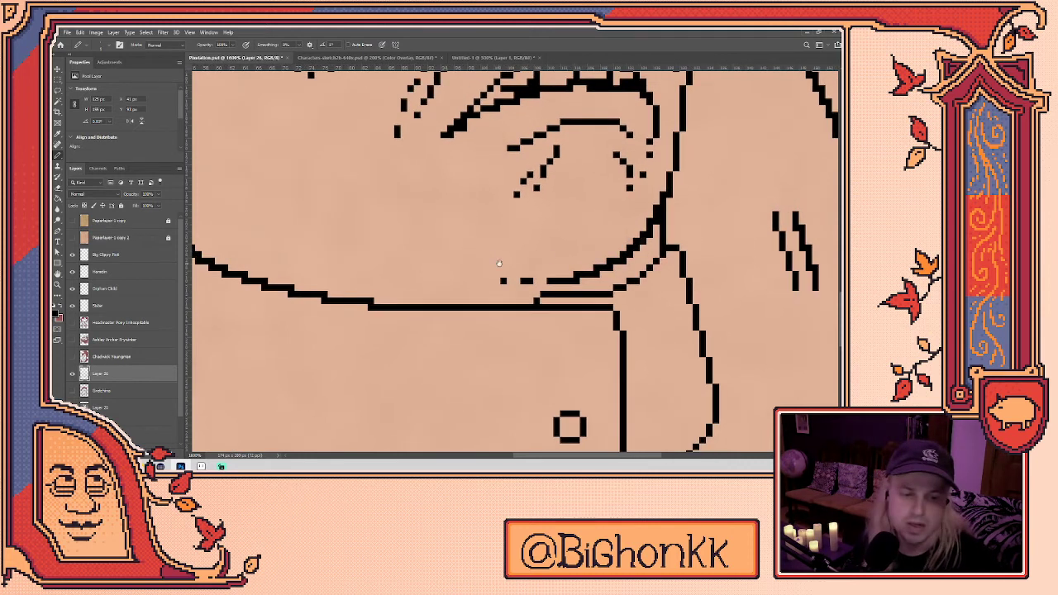
{"action": "scroll", "coordinate": [555, 258], "scroll_direction": "down", "scroll_amount": 1}
{"action": "left_click_drag", "start_coordinate": [480, 242], "coordinate": [500, 325]}
{"action": "left_click_drag", "start_coordinate": [562, 300], "coordinate": [490, 380]}
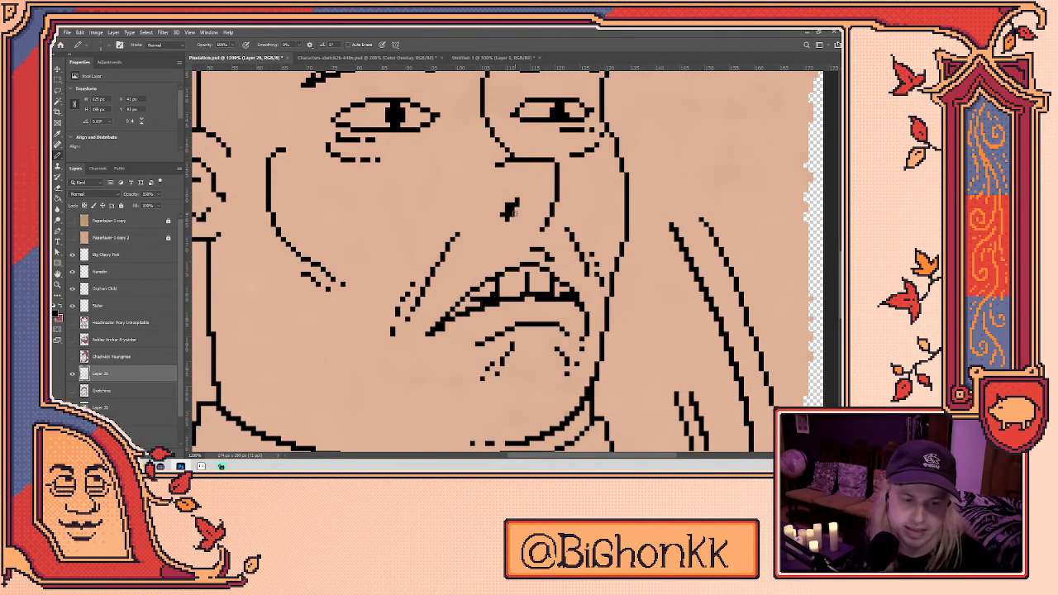
{"action": "left_click_drag", "start_coordinate": [583, 279], "coordinate": [550, 331]}
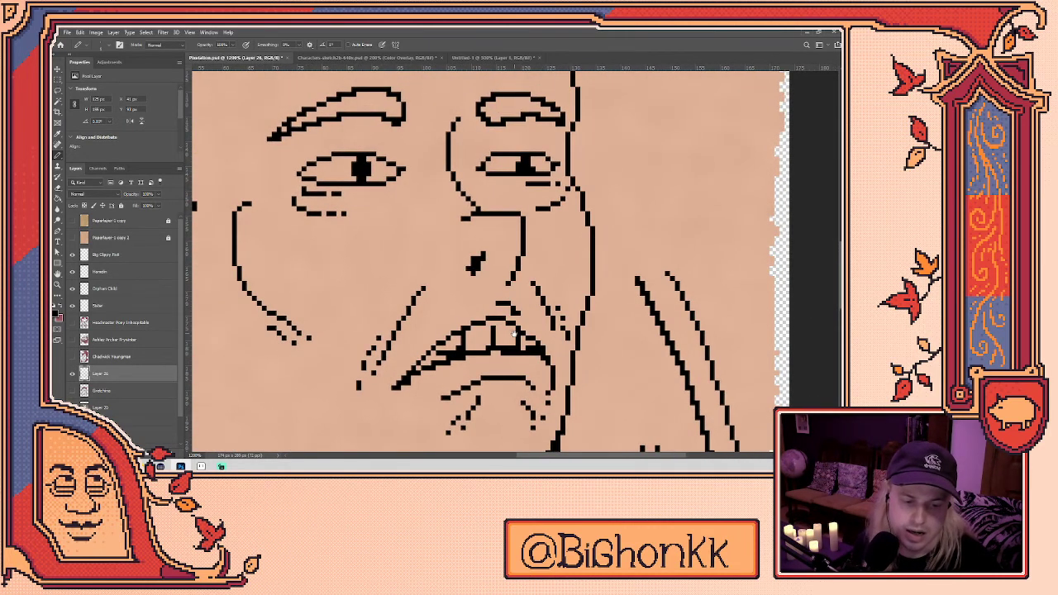
- Save the portrait, then lasso-select and delete the curved neck lines and hatch marks
{"action": "scroll", "coordinate": [514, 333], "scroll_direction": "down", "scroll_amount": 1}
{"action": "key", "text": "ctrl+s"}
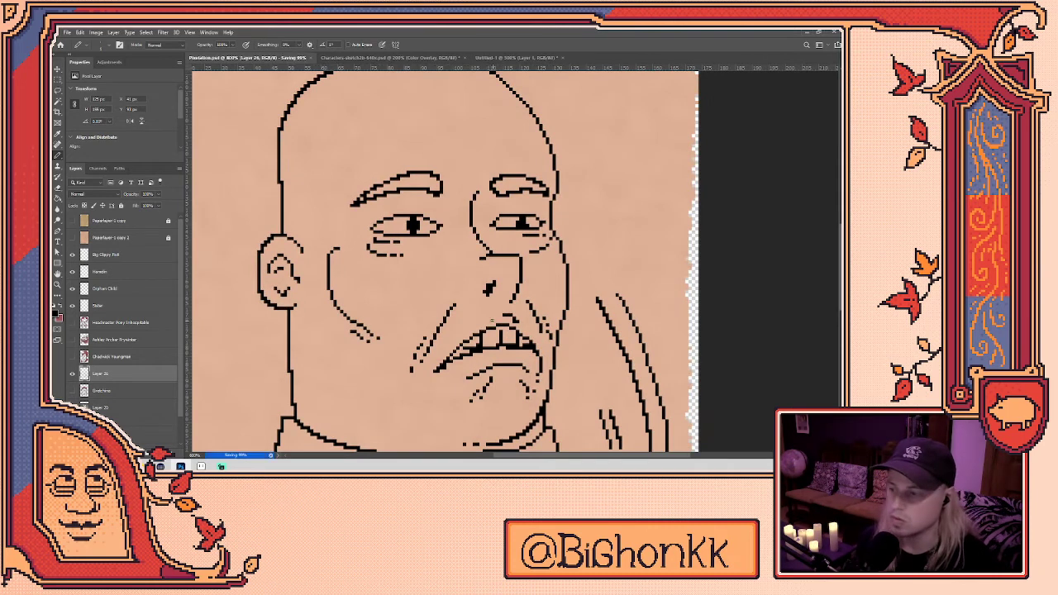
{"action": "left_click_drag", "start_coordinate": [533, 285], "coordinate": [475, 192]}
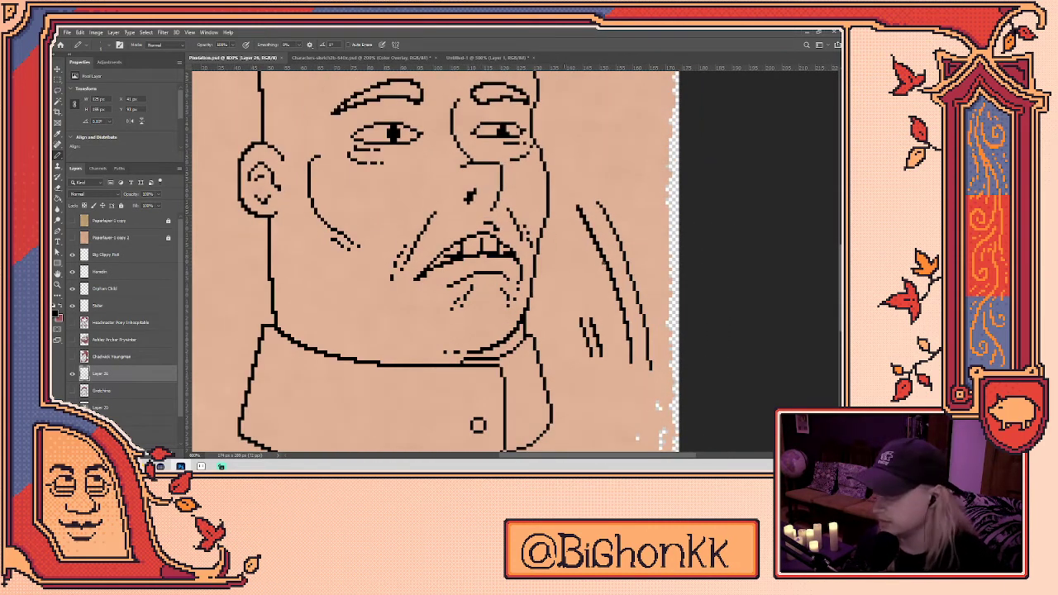
{"action": "mouse_move", "coordinate": [674, 372]}
{"action": "left_mouse_down"}
{"action": "mouse_move", "coordinate": [584, 390]}
{"action": "mouse_move", "coordinate": [561, 281]}
{"action": "mouse_move", "coordinate": [666, 303]}
{"action": "mouse_move", "coordinate": [628, 410]}
{"action": "left_mouse_up"}
{"action": "key", "text": "ctrl+d"}
{"action": "key", "text": "l"}
{"action": "key", "text": "Delete"}
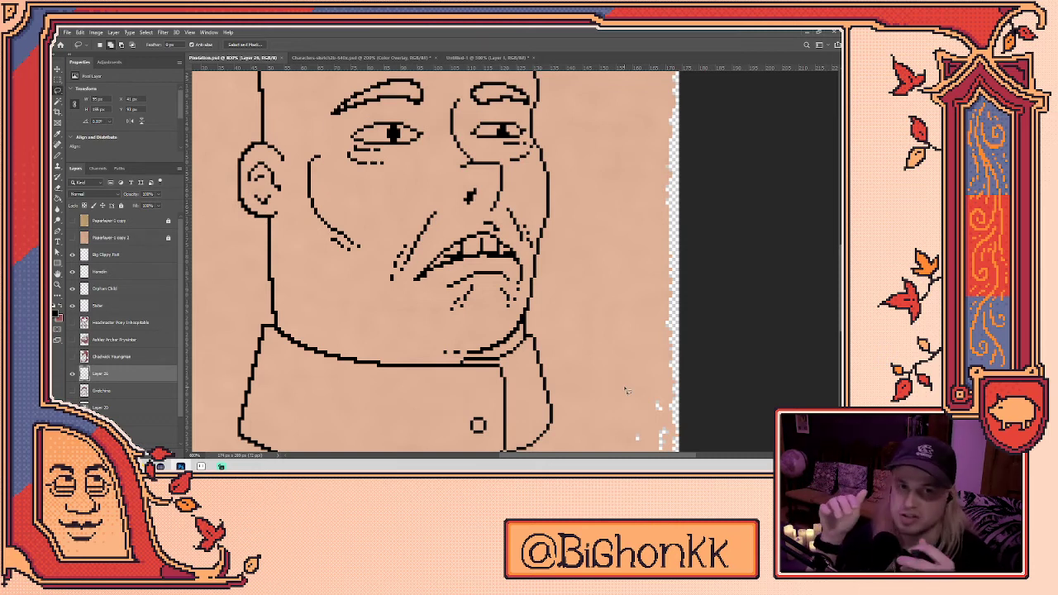
- Erase a small block of the ear's top outline, then zoom out to review the head and collar
{"action": "key", "text": "b"}
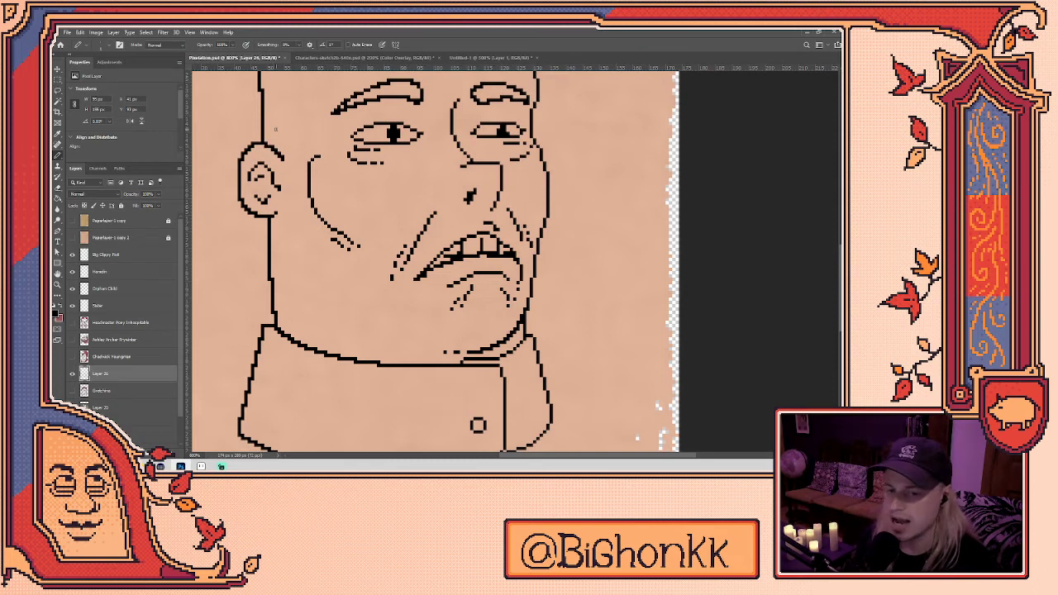
{"action": "key", "text": "e"}
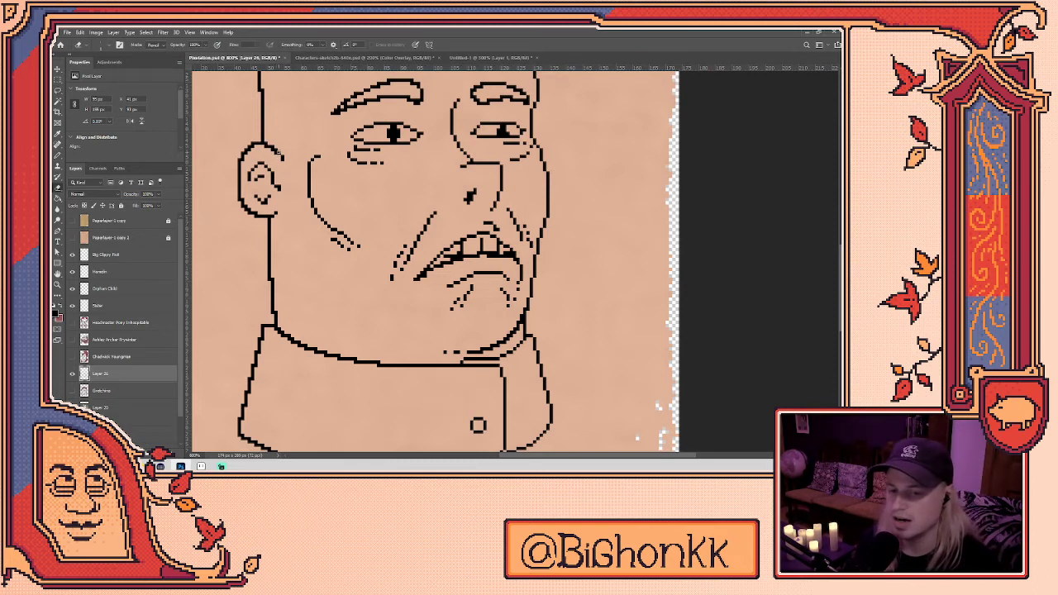
{"action": "left_click", "coordinate": [263, 146]}
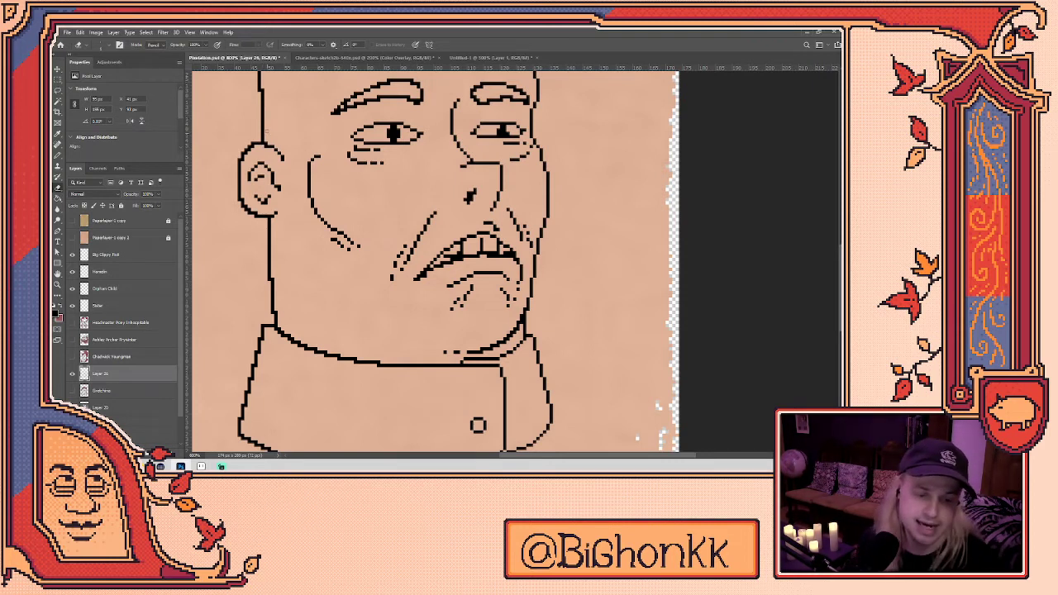
{"action": "scroll", "coordinate": [521, 211], "scroll_direction": "down", "scroll_amount": 2}
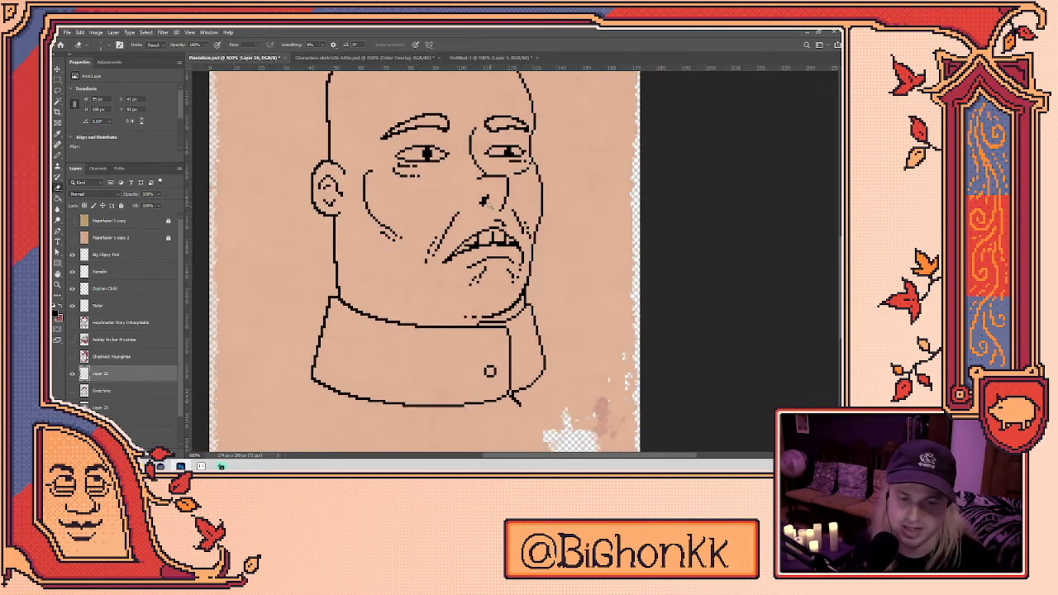
{"action": "scroll", "coordinate": [491, 207], "scroll_direction": "down", "scroll_amount": 2}
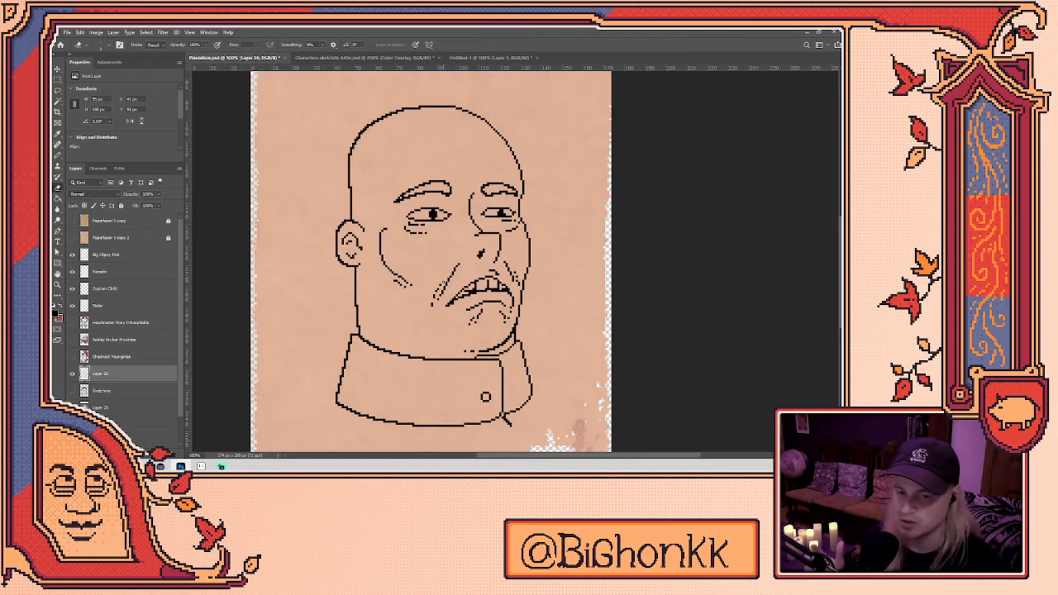
{"action": "scroll", "coordinate": [361, 150], "scroll_direction": "up", "scroll_amount": 3}
{"action": "key", "text": "b"}
{"action": "scroll", "coordinate": [372, 135], "scroll_direction": "down", "scroll_amount": 3}
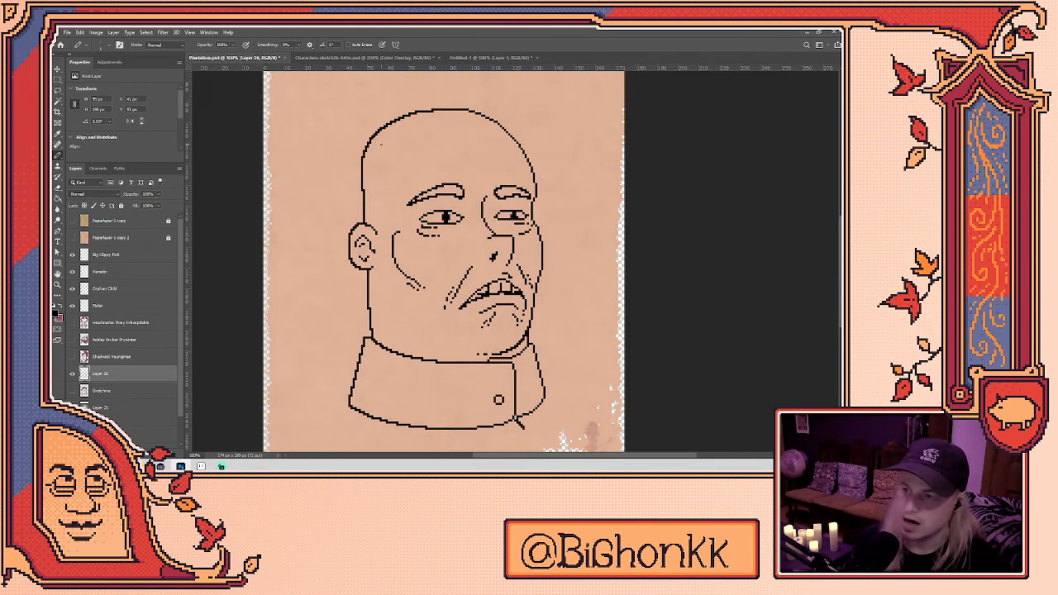
{"action": "left_click_drag", "start_coordinate": [313, 339], "coordinate": [385, 395]}
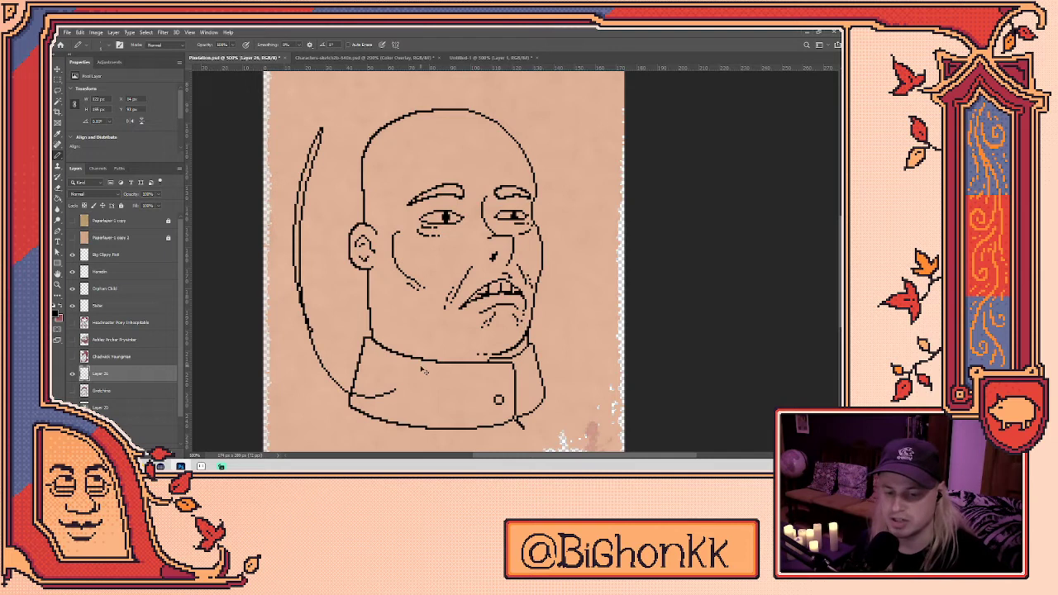
{"action": "key", "text": "ctrl+z"}
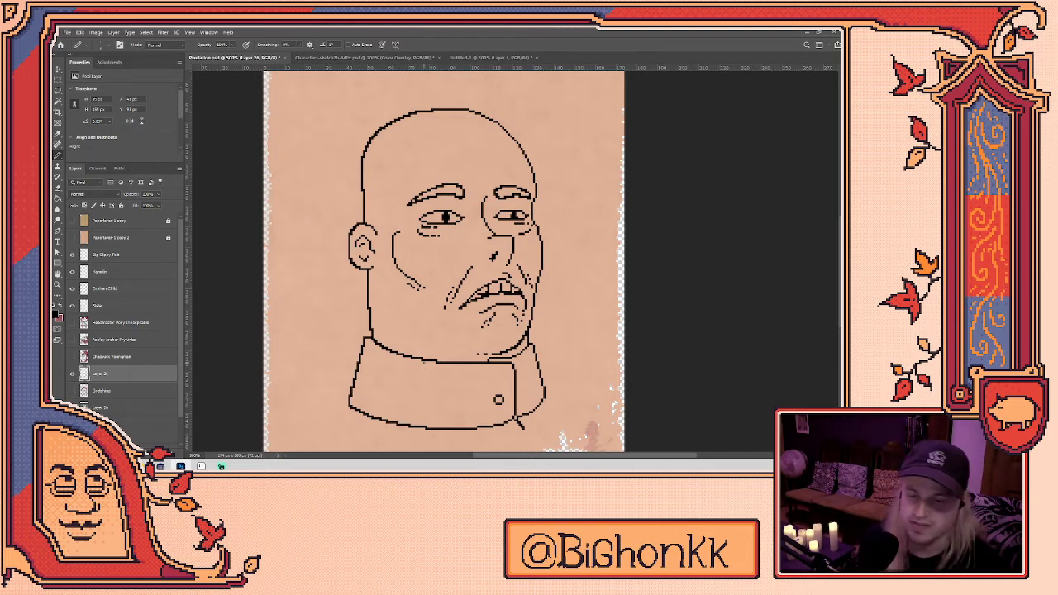
{"action": "left_click_drag", "start_coordinate": [301, 339], "coordinate": [330, 154]}
{"action": "key", "text": "ctrl+z"}
{"action": "mouse_move", "coordinate": [297, 360]}
{"action": "left_mouse_down"}
{"action": "mouse_move", "coordinate": [327, 186]}
{"action": "mouse_move", "coordinate": [364, 177]}
{"action": "left_mouse_up"}
{"action": "key", "text": "ctrl+z"}
{"action": "key", "text": "ctrl+z"}
{"action": "left_click_drag", "start_coordinate": [302, 337], "coordinate": [349, 199]}
{"action": "key", "text": "ctrl+z"}
{"action": "mouse_move", "coordinate": [300, 369]}
{"action": "left_mouse_down"}
{"action": "mouse_move", "coordinate": [314, 175]}
{"action": "mouse_move", "coordinate": [341, 172]}
{"action": "left_mouse_up"}
{"action": "key", "text": "ctrl+z"}
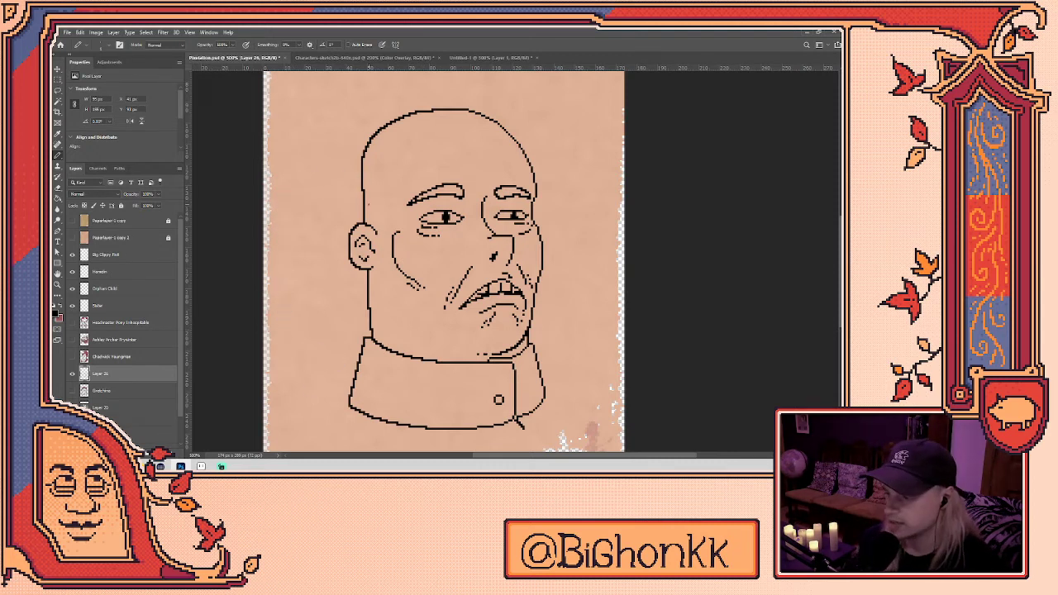
{"action": "mouse_move", "coordinate": [299, 339]}
{"action": "left_mouse_down"}
{"action": "mouse_move", "coordinate": [286, 229]}
{"action": "mouse_move", "coordinate": [356, 158]}
{"action": "left_mouse_up"}
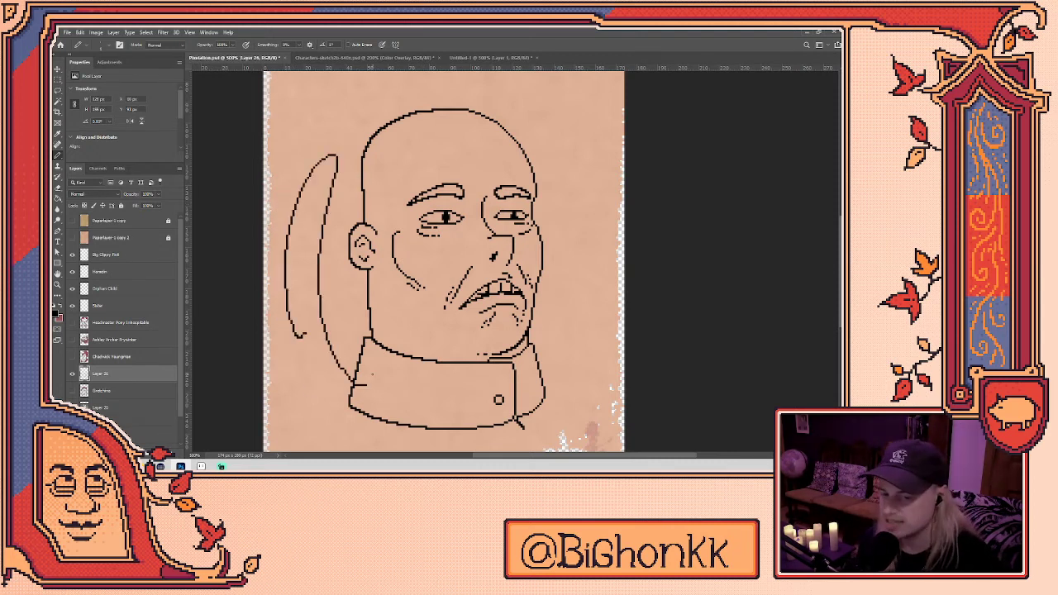
{"action": "key", "text": "ctrl+z"}
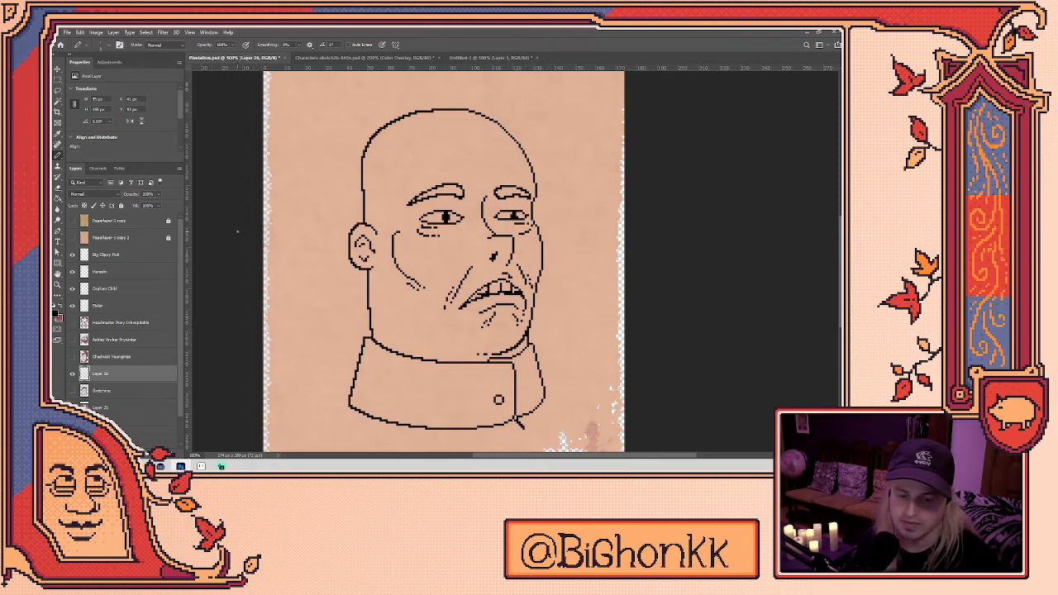
{"action": "right_click", "coordinate": [349, 133]}
{"action": "key", "text": "Escape"}
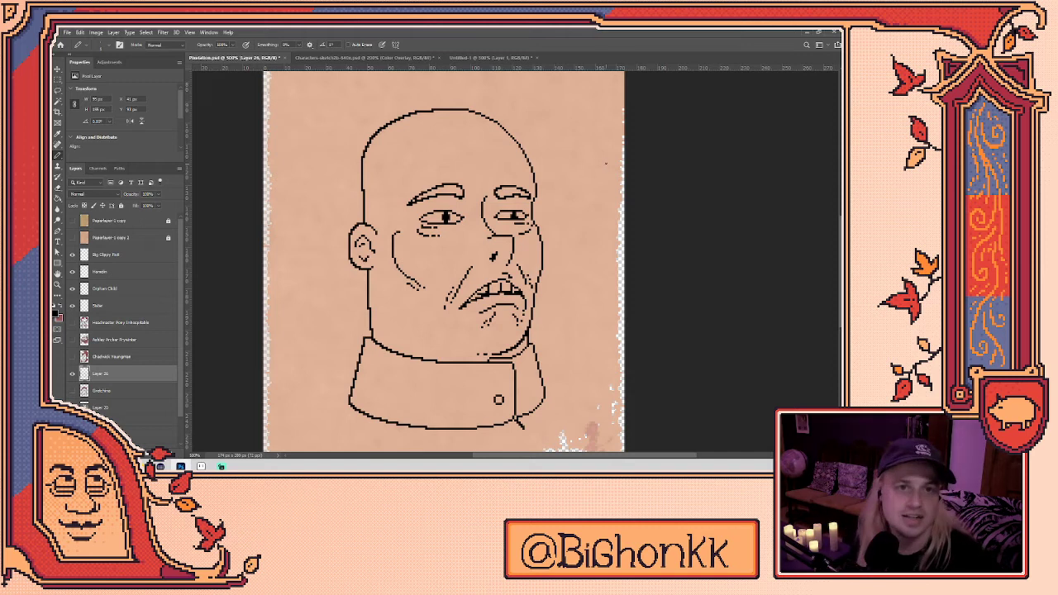
{"action": "scroll", "coordinate": [653, 217], "scroll_direction": "down", "scroll_amount": 2}
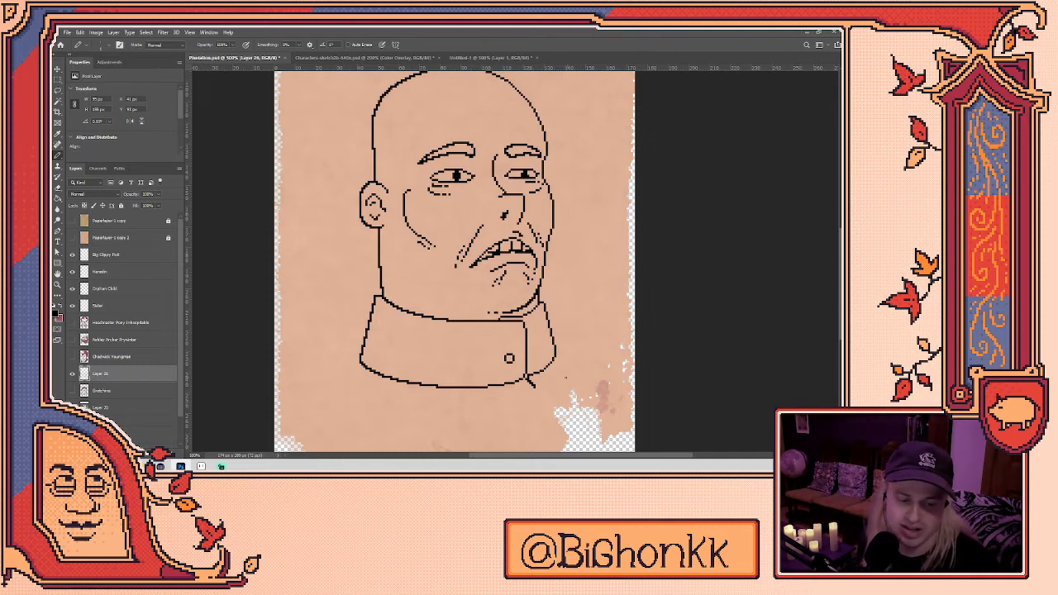
{"action": "scroll", "coordinate": [530, 382], "scroll_direction": "up", "scroll_amount": 1}
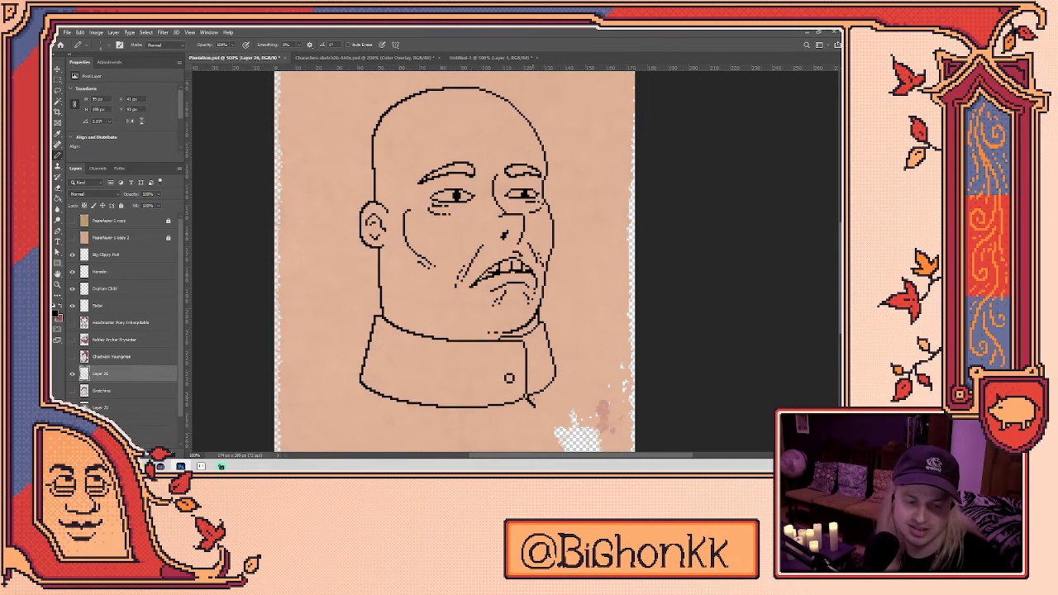
{"action": "scroll", "coordinate": [530, 389], "scroll_direction": "up", "scroll_amount": 2}
{"action": "scroll", "coordinate": [528, 395], "scroll_direction": "up", "scroll_amount": 3}
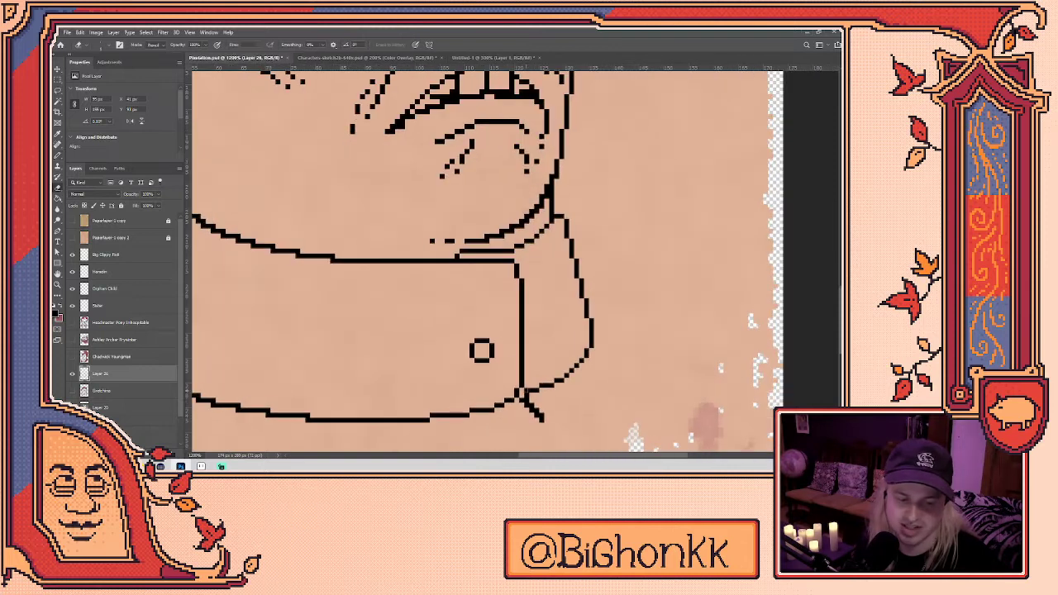
{"action": "scroll", "coordinate": [523, 397], "scroll_direction": "down", "scroll_amount": 2}
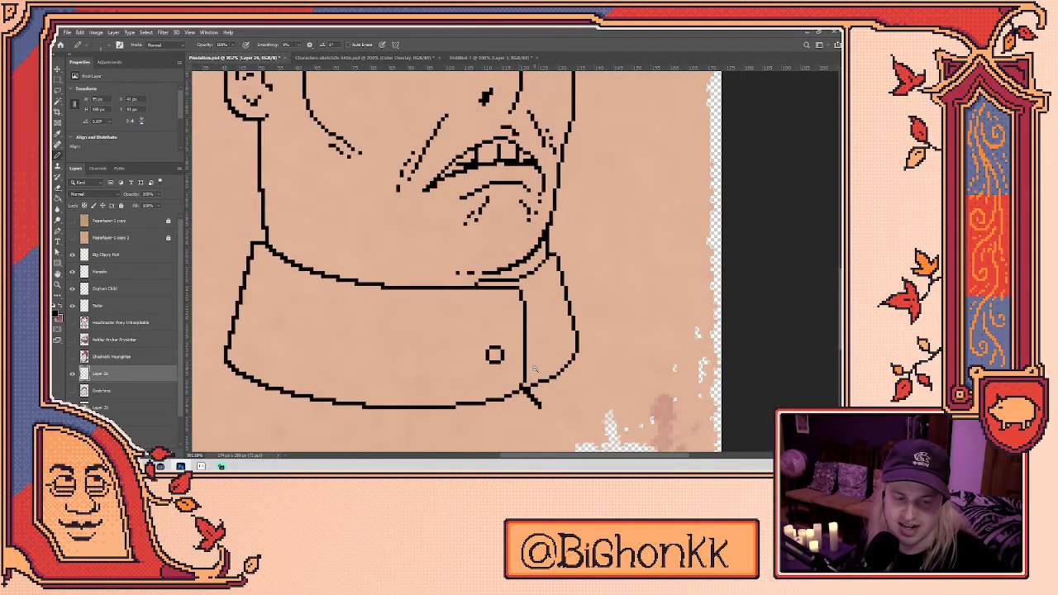
{"action": "scroll", "coordinate": [537, 355], "scroll_direction": "down", "scroll_amount": 3}
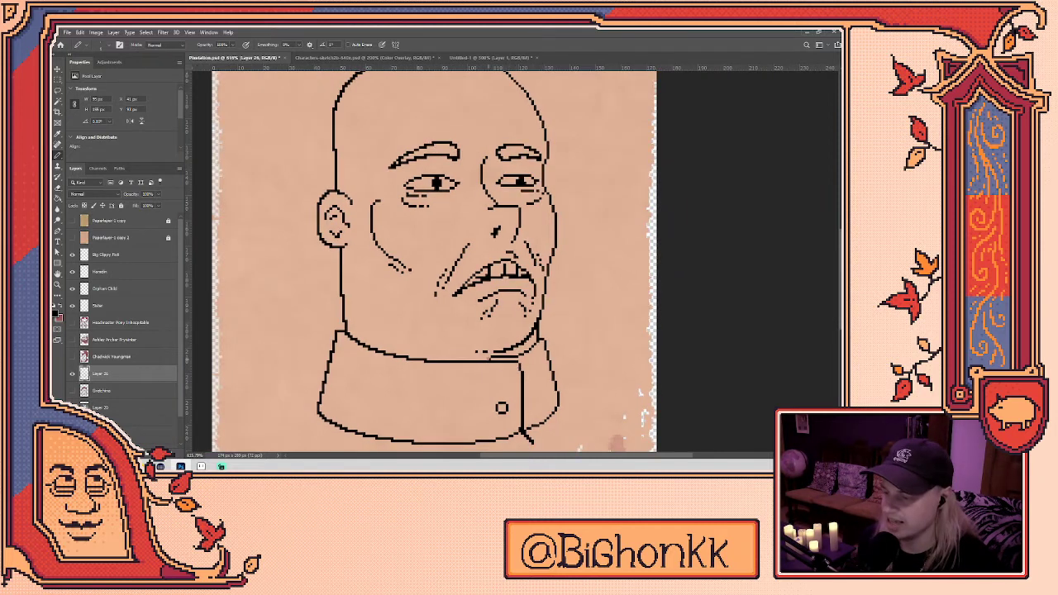
{"action": "left_click_drag", "start_coordinate": [341, 95], "coordinate": [349, 139]}
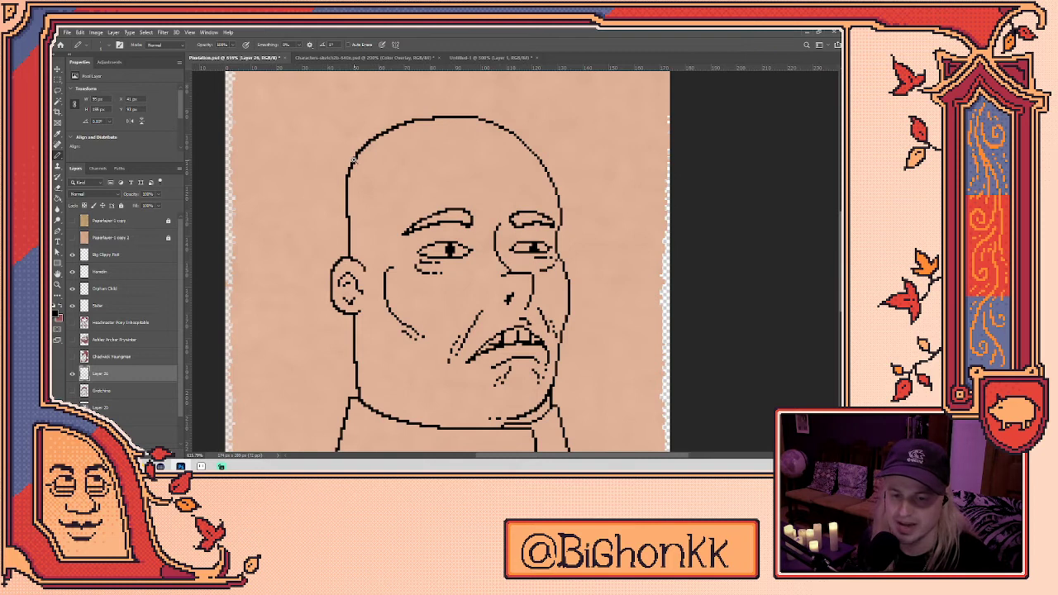
{"action": "scroll", "coordinate": [354, 161], "scroll_direction": "up", "scroll_amount": 3}
{"action": "scroll", "coordinate": [356, 165], "scroll_direction": "up", "scroll_amount": 2}
{"action": "scroll", "coordinate": [355, 165], "scroll_direction": "up", "scroll_amount": 3}
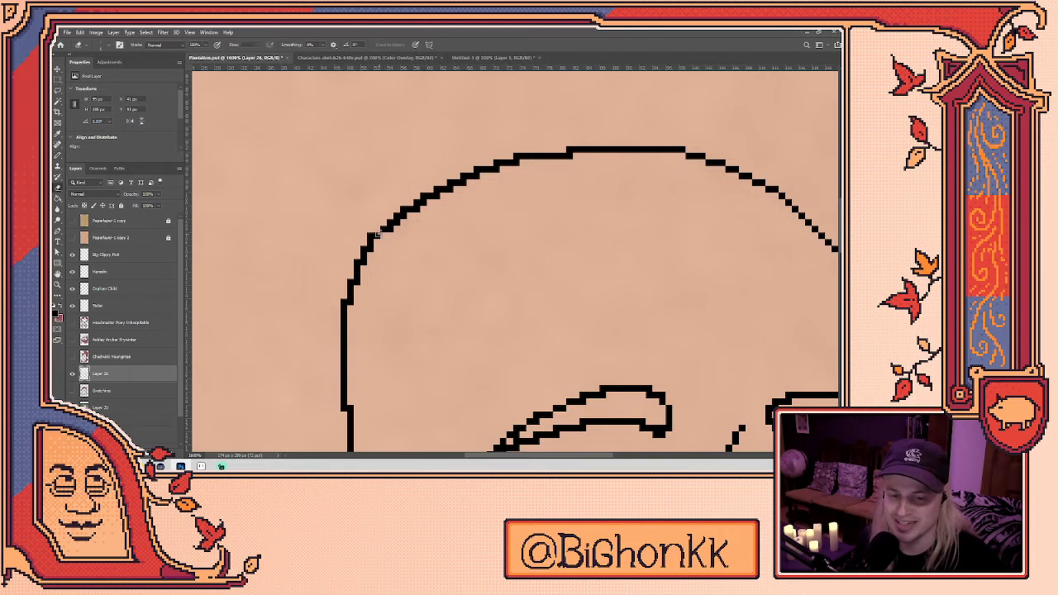
{"action": "left_click_drag", "start_coordinate": [375, 228], "coordinate": [388, 275]}
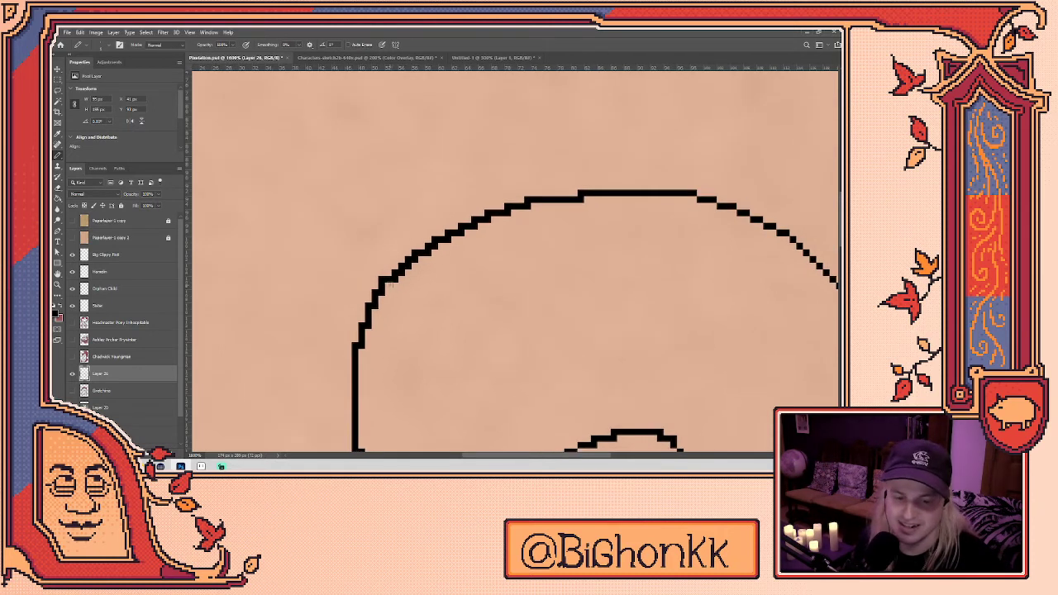
{"action": "key", "text": "e"}
{"action": "key", "text": "b"}
{"action": "key", "text": "e"}
{"action": "key", "text": "b"}
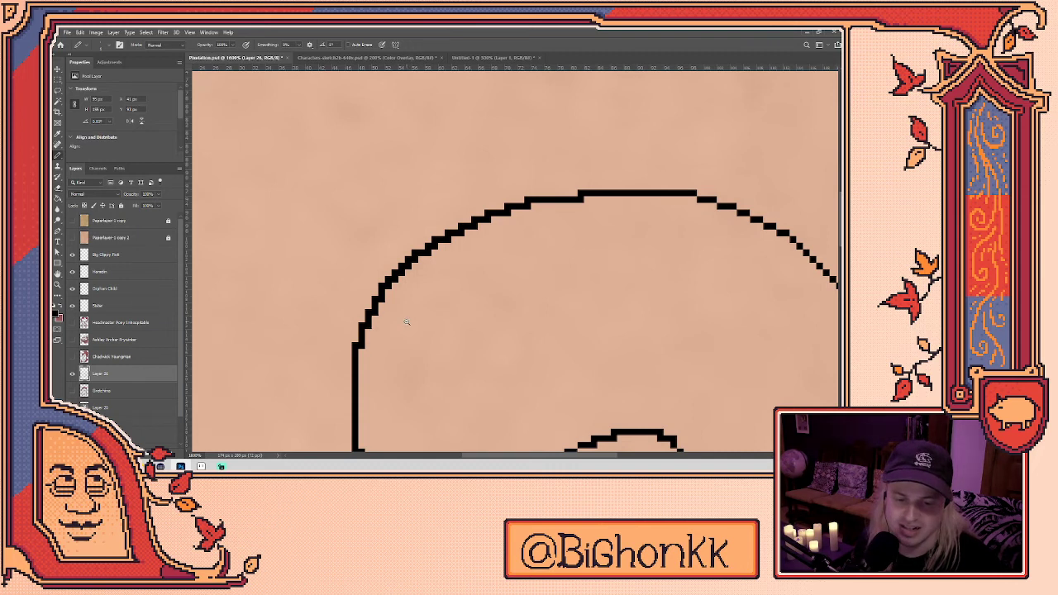
{"action": "scroll", "coordinate": [409, 321], "scroll_direction": "down", "scroll_amount": 5}
{"action": "scroll", "coordinate": [429, 231], "scroll_direction": "down", "scroll_amount": 1}
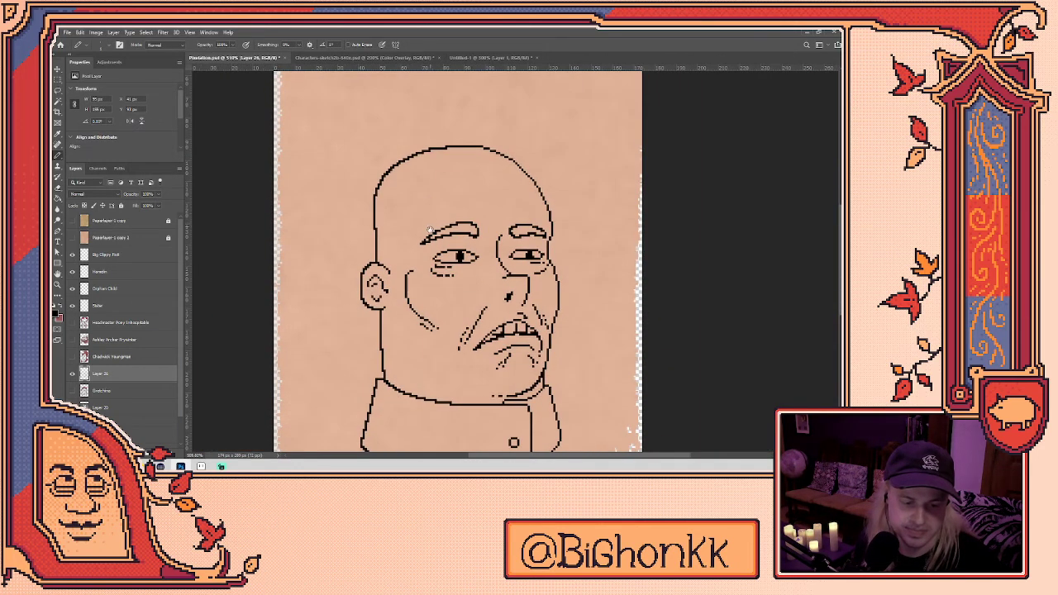
{"action": "scroll", "coordinate": [451, 278], "scroll_direction": "down", "scroll_amount": 2}
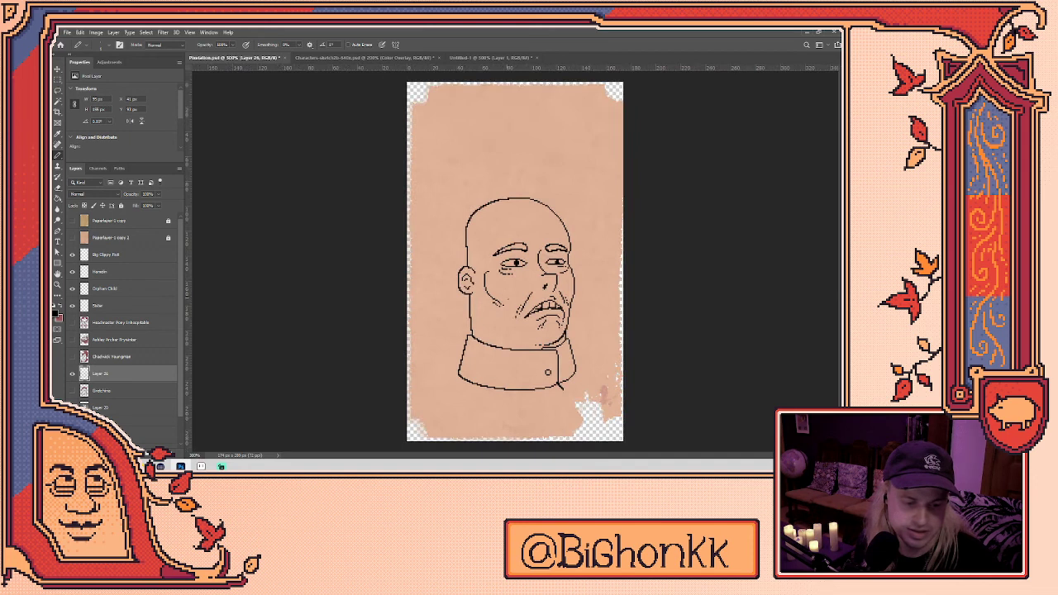
{"action": "scroll", "coordinate": [573, 374], "scroll_direction": "up", "scroll_amount": 1}
{"action": "scroll", "coordinate": [569, 376], "scroll_direction": "up", "scroll_amount": 2}
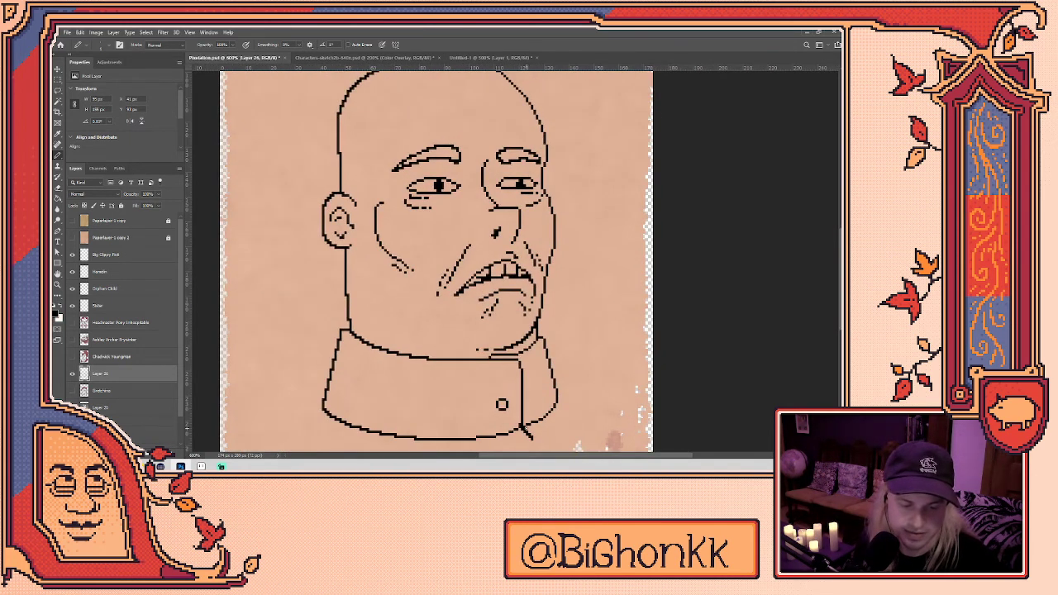
{"action": "key", "text": "e"}
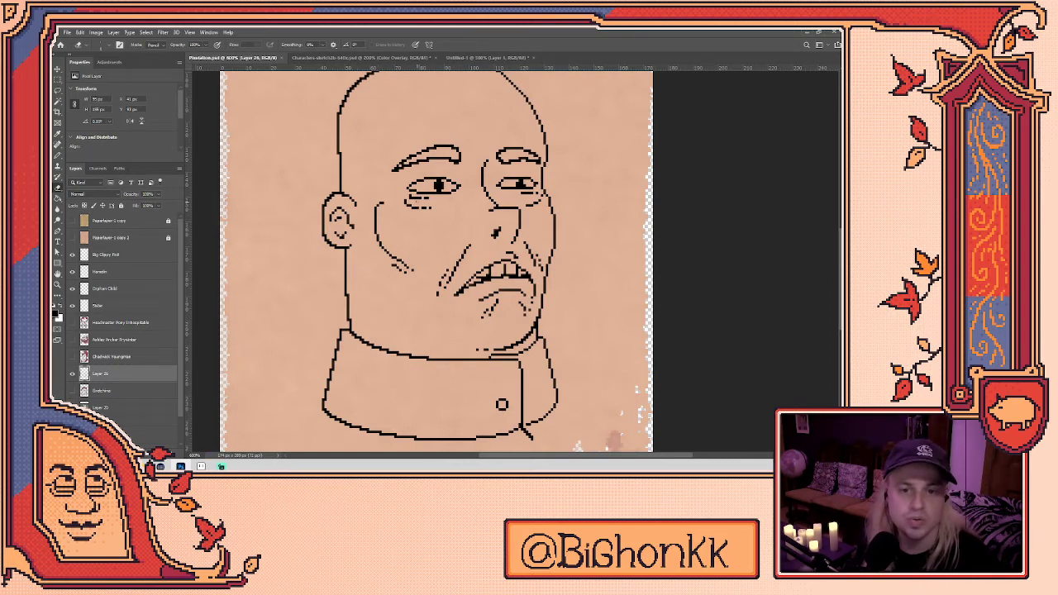
{"action": "left_click", "coordinate": [368, 59]}
{"action": "left_click", "coordinate": [263, 59]}
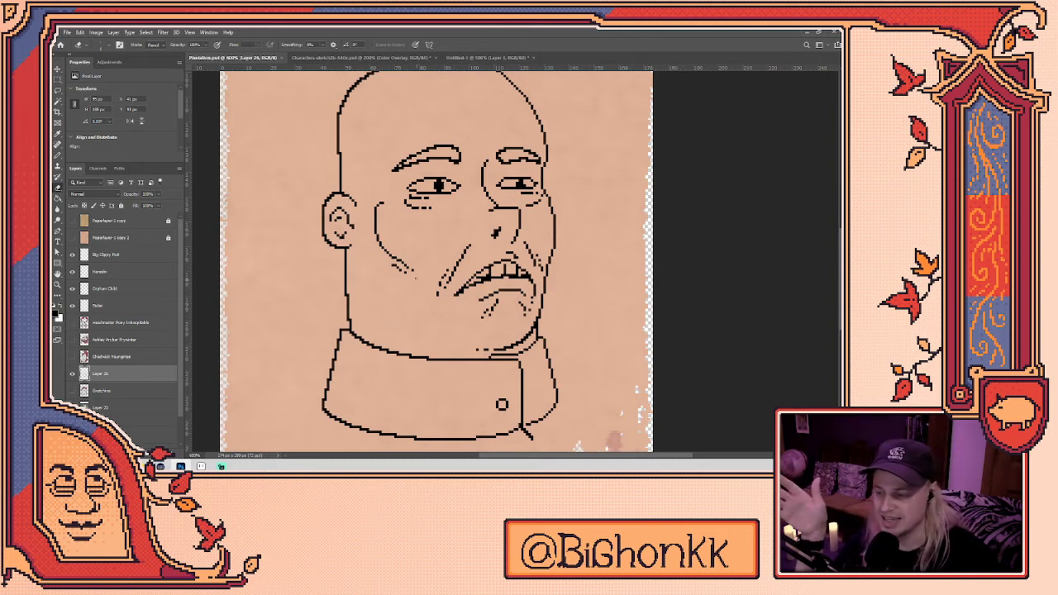
{"action": "left_click_drag", "start_coordinate": [421, 233], "coordinate": [418, 269]}
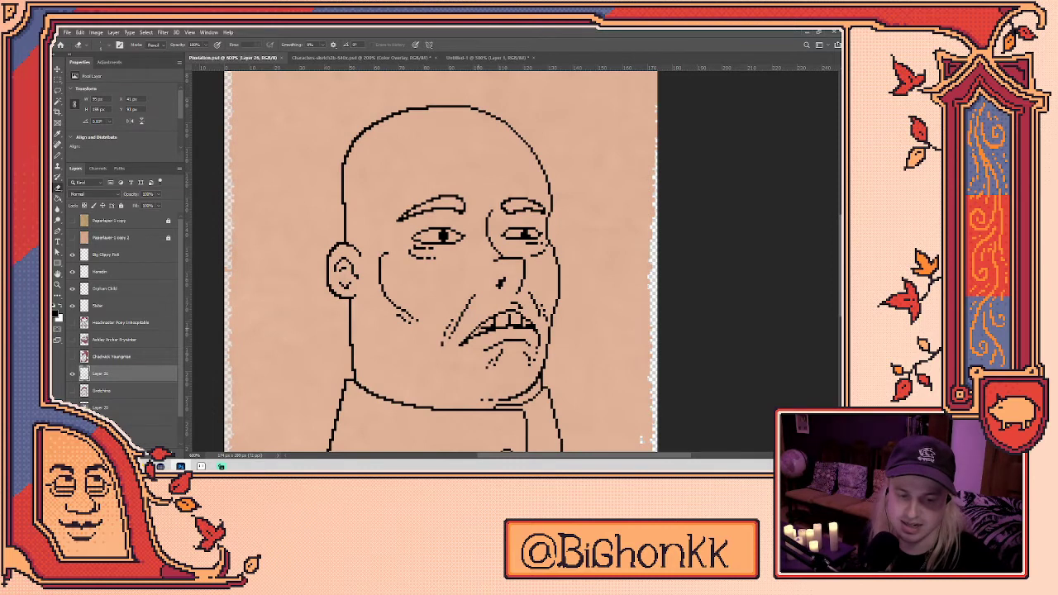
{"action": "key", "text": "b"}
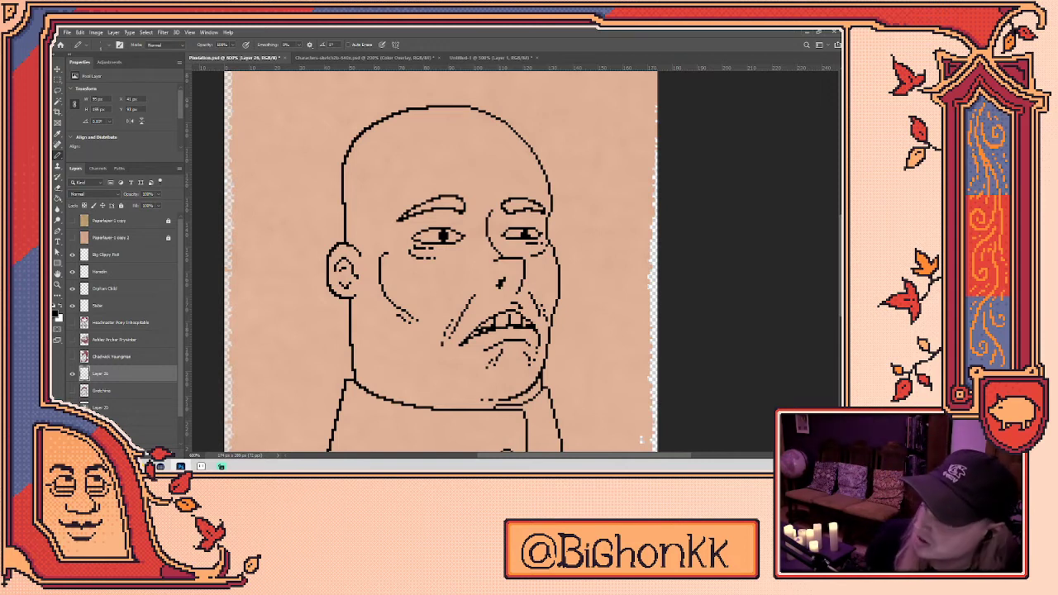
- Set both the VAPOR WAVE and Wizardhole Extra keys' action to Loop / Stop
{"action": "left_click", "coordinate": [543, 214]}
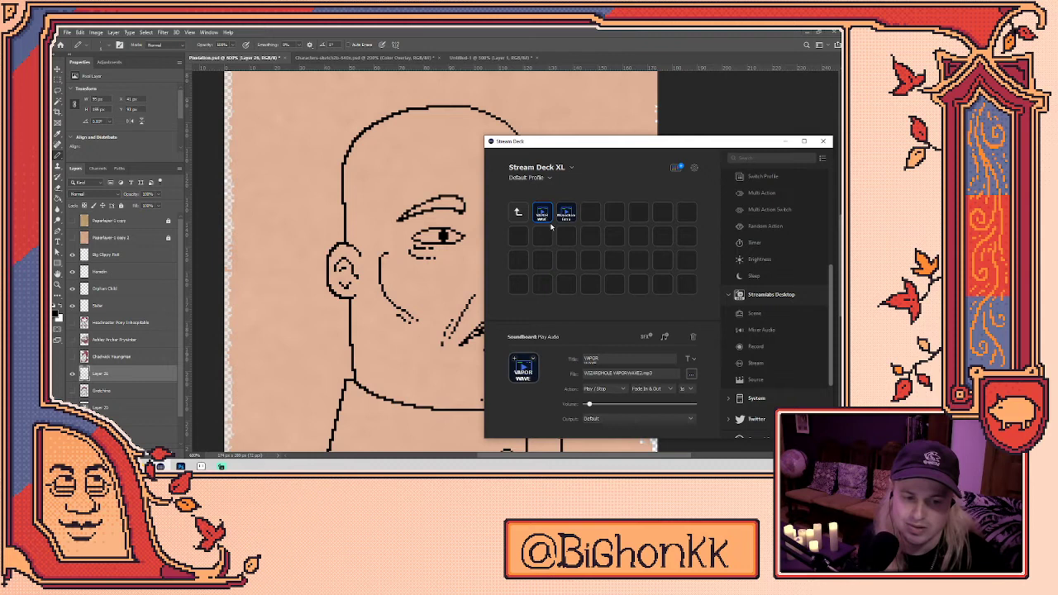
{"action": "left_click", "coordinate": [608, 388]}
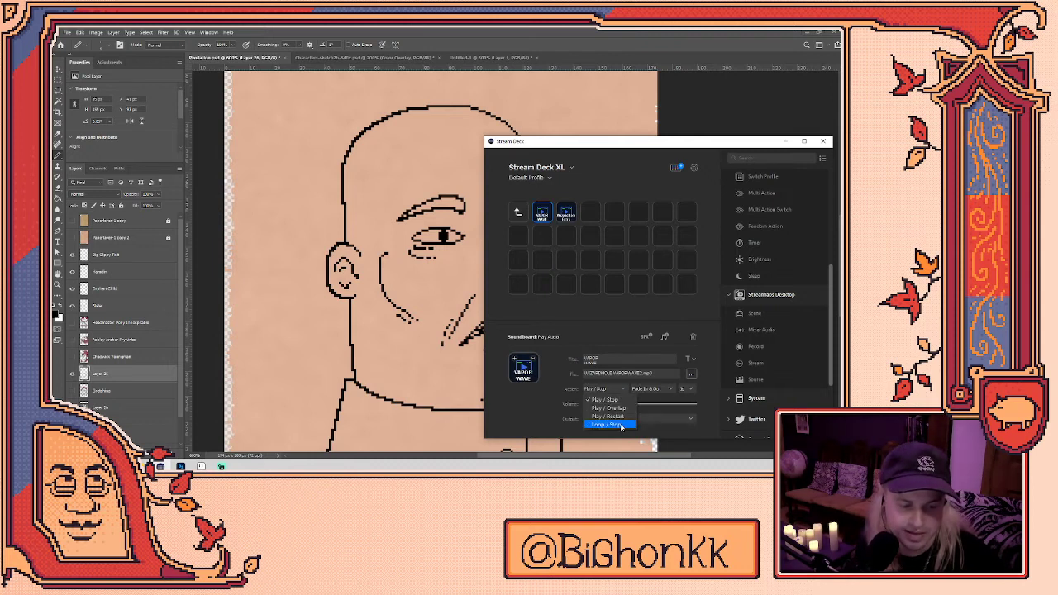
{"action": "left_click", "coordinate": [622, 426]}
{"action": "left_click", "coordinate": [567, 213]}
{"action": "left_click", "coordinate": [620, 389]}
{"action": "left_click", "coordinate": [610, 425]}
{"action": "left_click", "coordinate": [784, 141]}
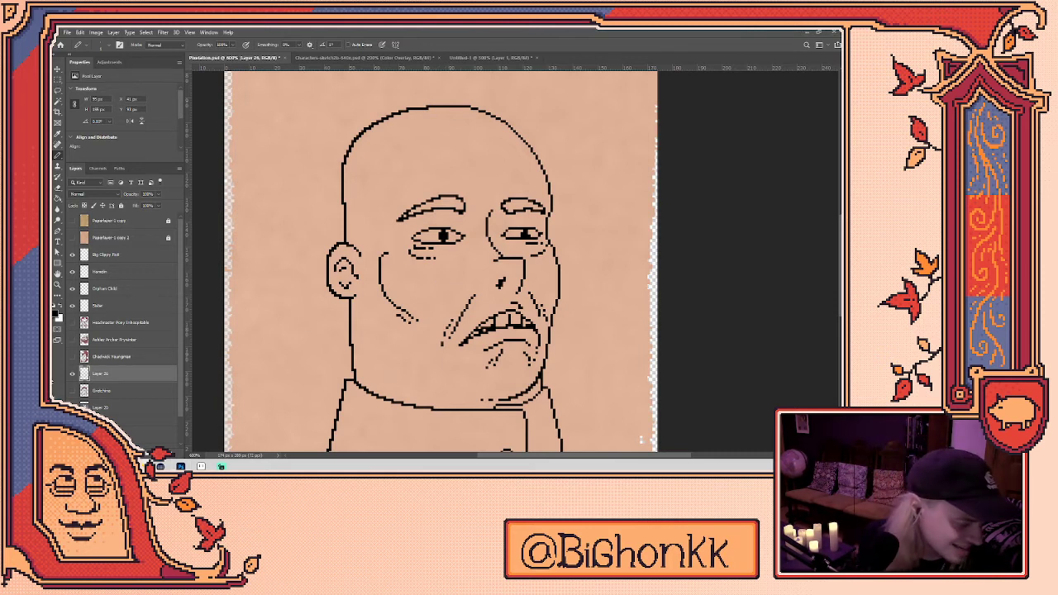
- Raise the Wizardhole Extra key's playback volume slightly and minimize Stream Deck
{"action": "left_click", "coordinate": [177, 465]}
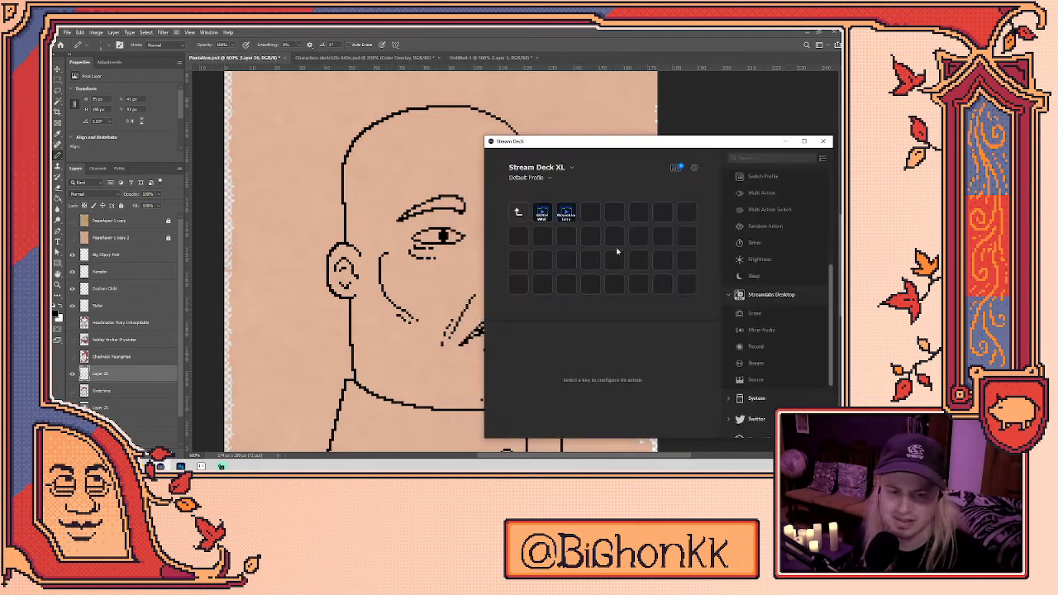
{"action": "left_click", "coordinate": [566, 214]}
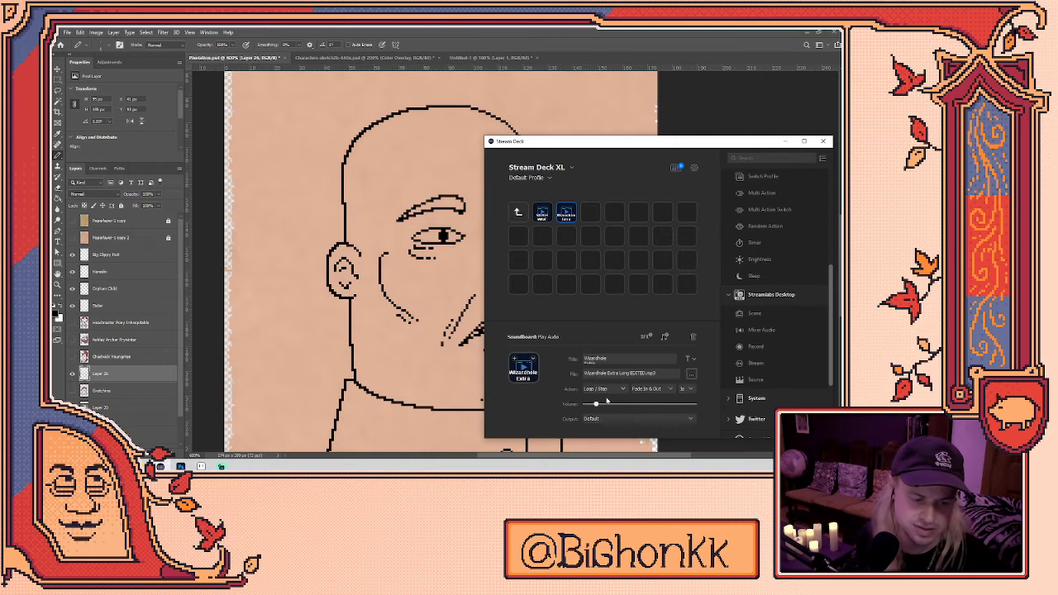
{"action": "left_click_drag", "start_coordinate": [598, 404], "coordinate": [600, 404]}
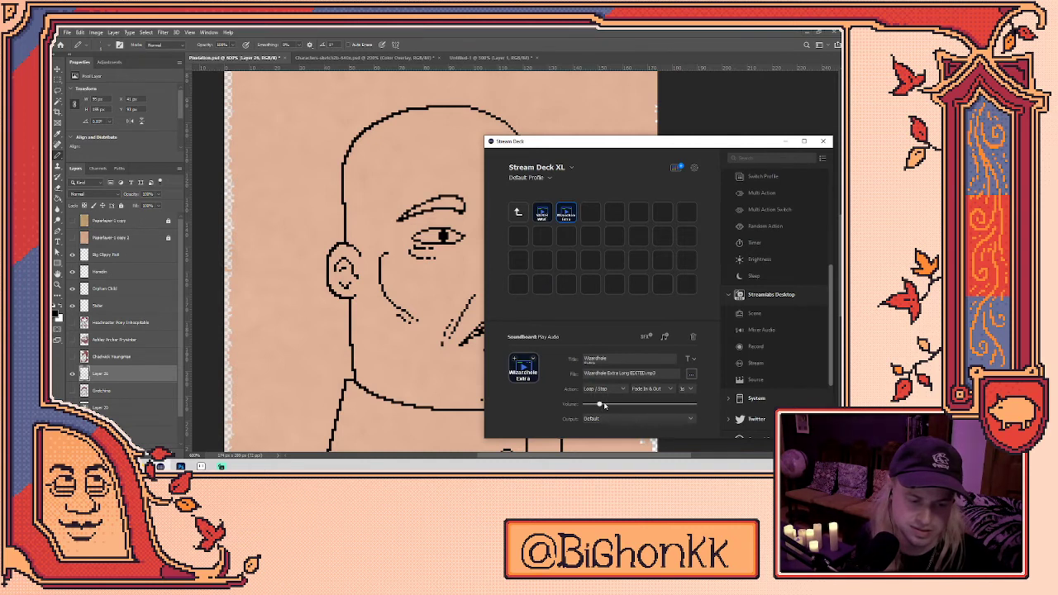
{"action": "left_click", "coordinate": [786, 143]}
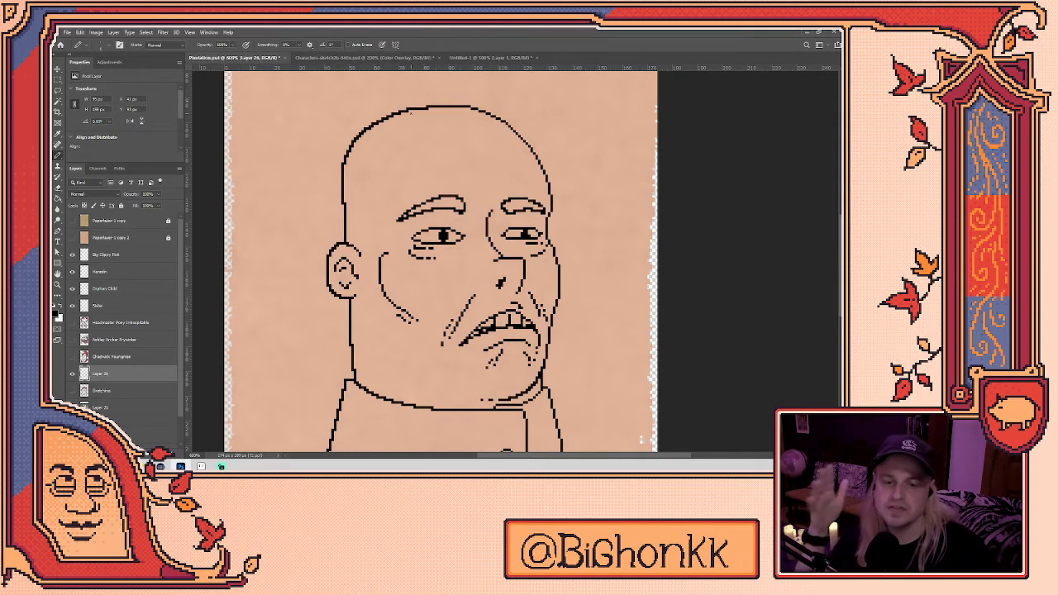
- Draw and undo two test lines left of the head, then switch to the Untitled-1 document
{"action": "key", "text": "e"}
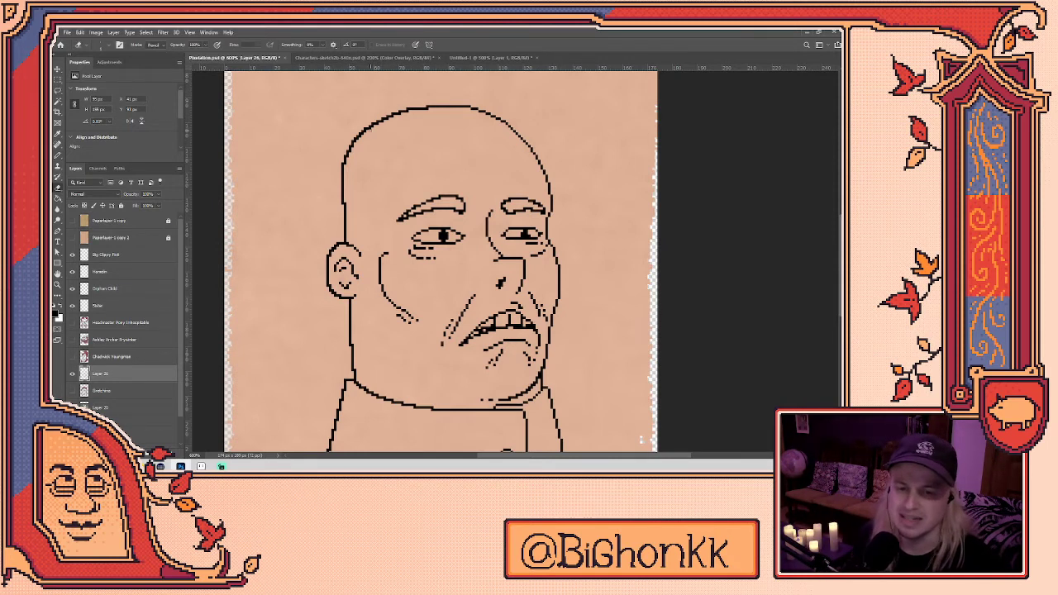
{"action": "key", "text": "b"}
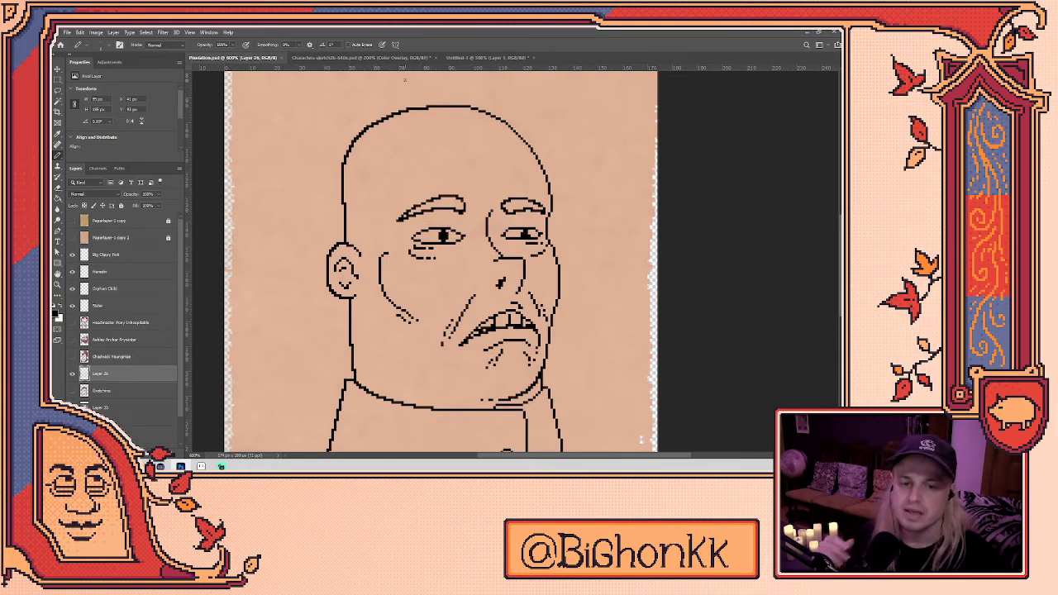
{"action": "left_click_drag", "start_coordinate": [288, 245], "coordinate": [296, 181]}
{"action": "key", "text": "ctrl+z"}
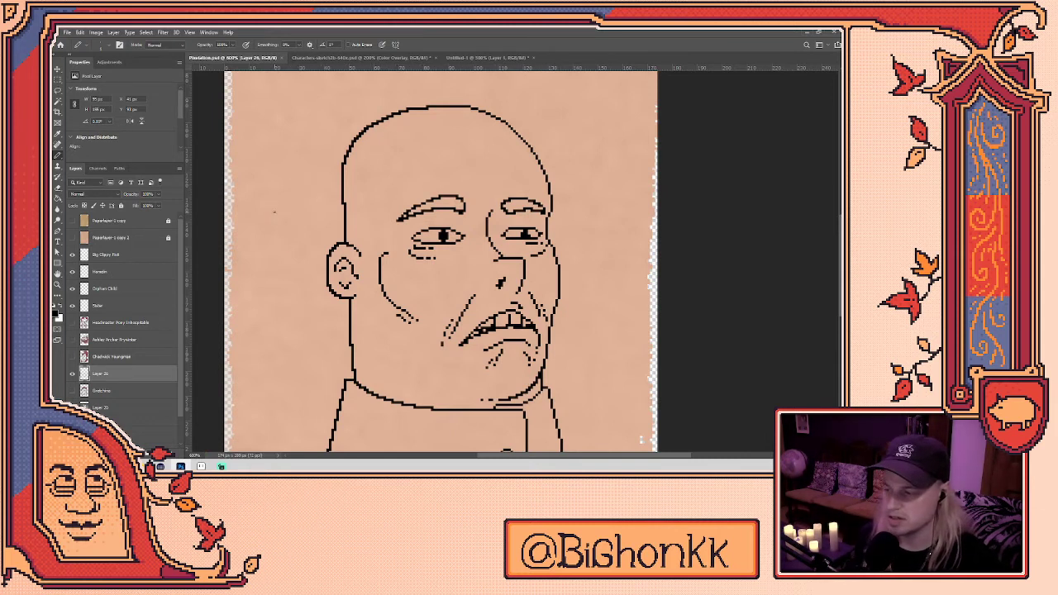
{"action": "mouse_move", "coordinate": [285, 292]}
{"action": "left_mouse_down"}
{"action": "mouse_move", "coordinate": [289, 165]}
{"action": "mouse_move", "coordinate": [294, 298]}
{"action": "mouse_move", "coordinate": [278, 230]}
{"action": "left_mouse_up"}
{"action": "key", "text": "ctrl+z"}
{"action": "key", "text": "ctrl+z"}
{"action": "key", "text": "ctrl+z"}
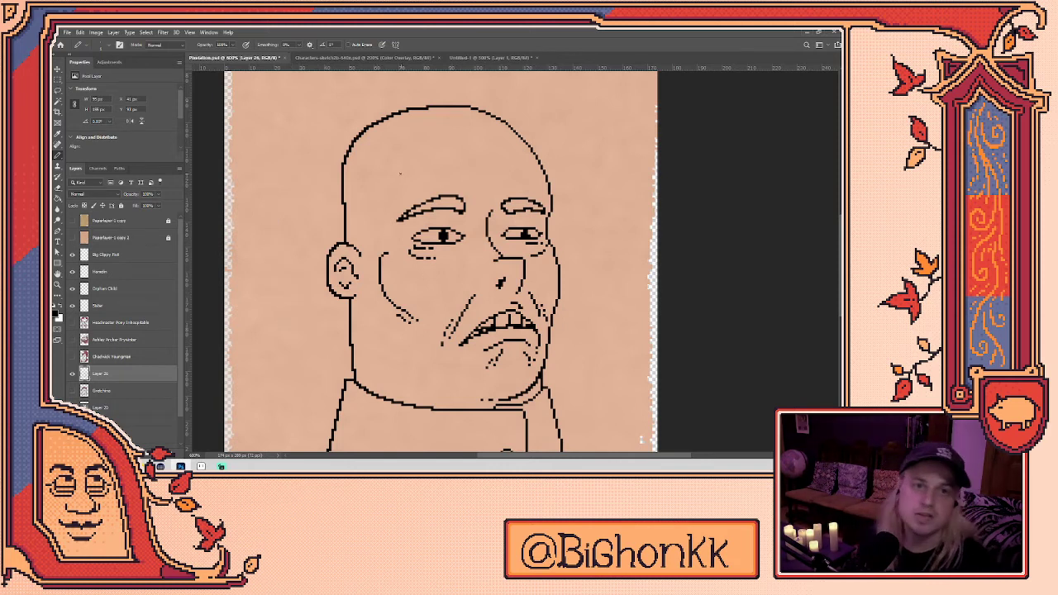
{"action": "left_click", "coordinate": [334, 59]}
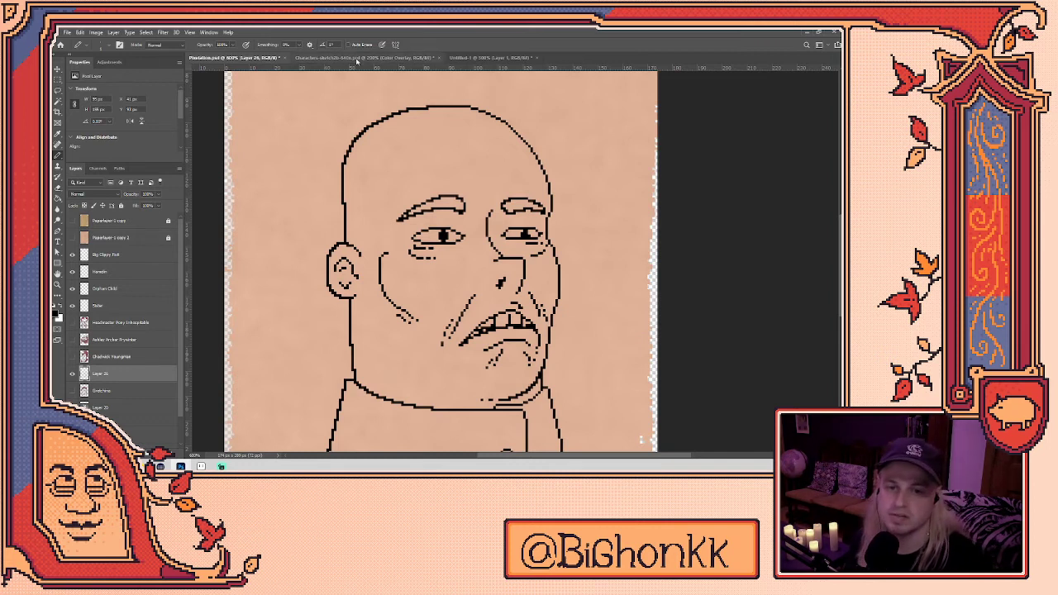
{"action": "left_click", "coordinate": [492, 60]}
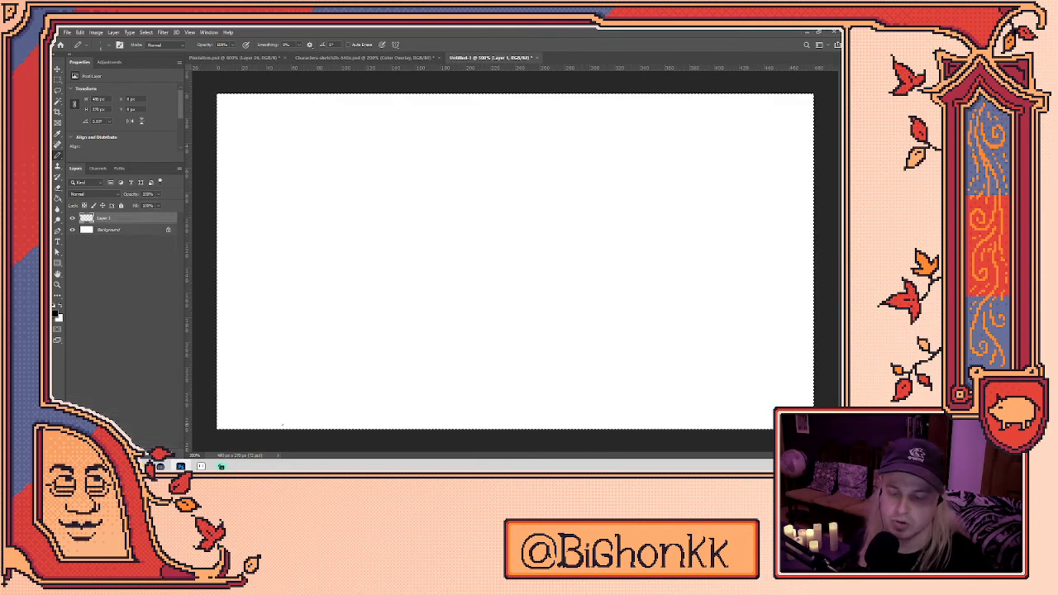
- Return to Plantation.psd, expand and collapse the OLD layer group, and minimize Photoshop
{"action": "left_click", "coordinate": [239, 58]}
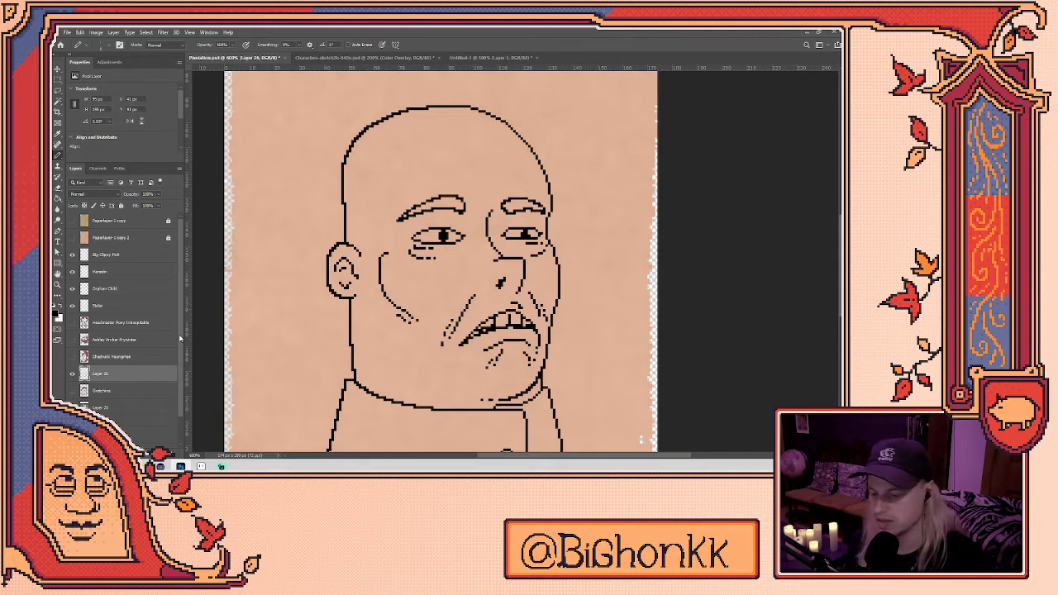
{"action": "scroll", "coordinate": [91, 390], "scroll_direction": "down", "scroll_amount": 1}
{"action": "left_click", "coordinate": [86, 392]}
{"action": "scroll", "coordinate": [87, 392], "scroll_direction": "down", "scroll_amount": 4}
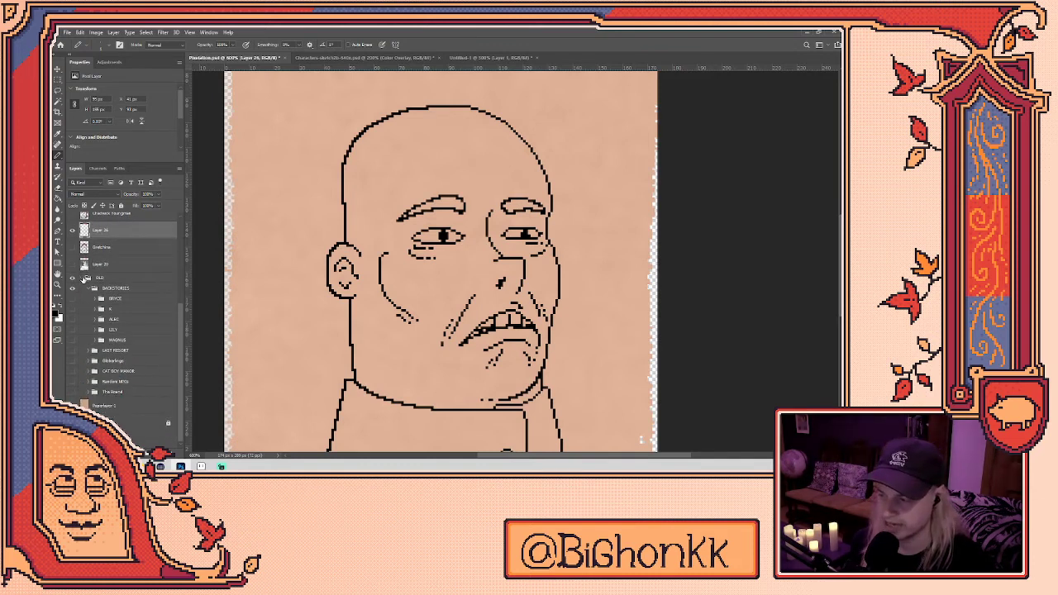
{"action": "left_click", "coordinate": [82, 279]}
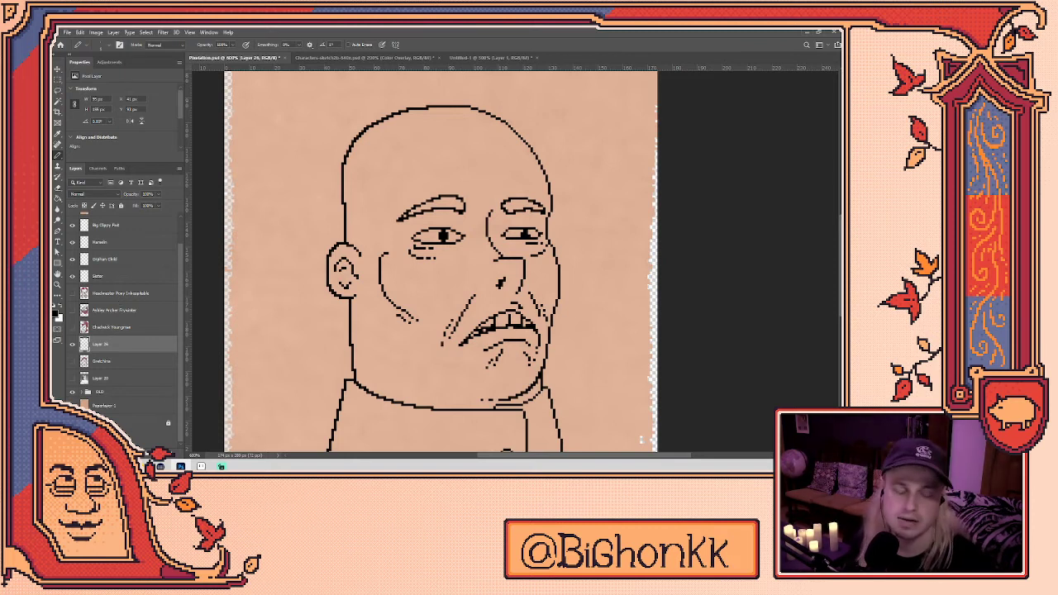
{"action": "left_click", "coordinate": [806, 33]}
- Create a new 36 × 36 pixel sprite from the Sprite-0001.ase tab
{"action": "left_click", "coordinate": [478, 51]}
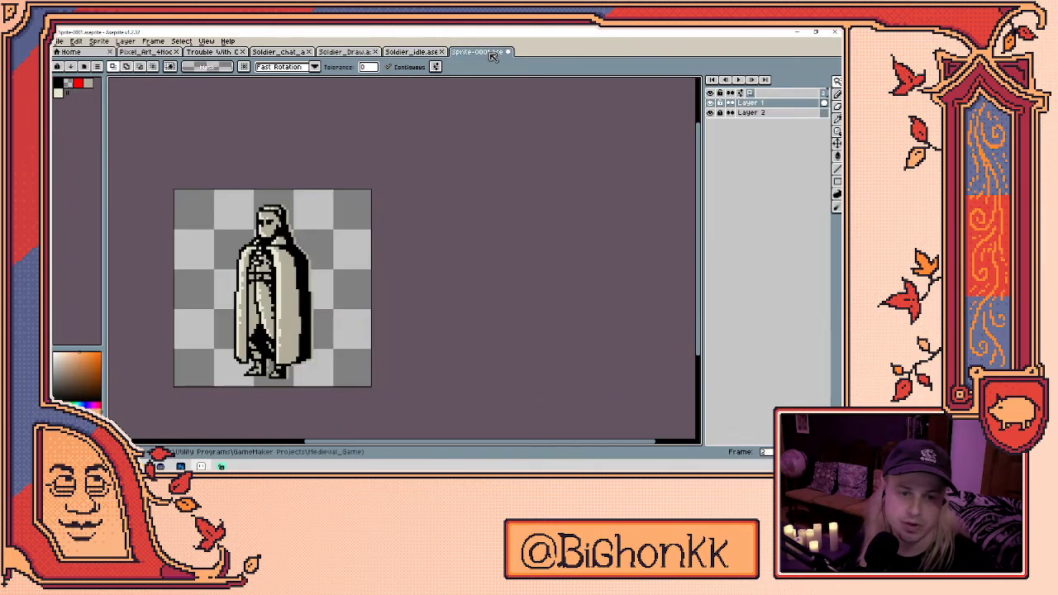
{"action": "left_click", "coordinate": [58, 41]}
{"action": "left_click", "coordinate": [75, 54]}
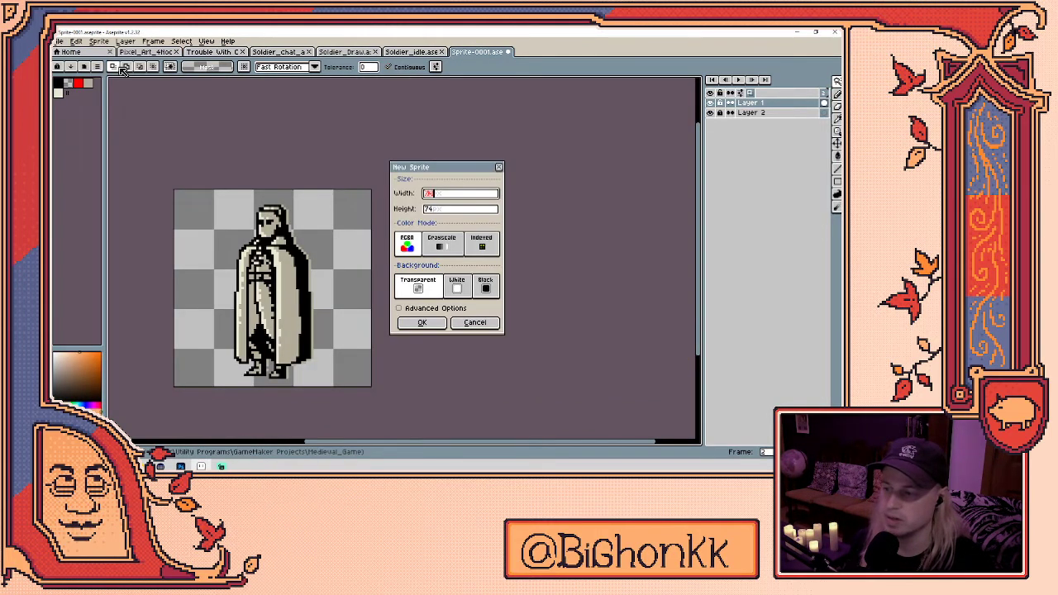
{"action": "left_click", "coordinate": [436, 209]}
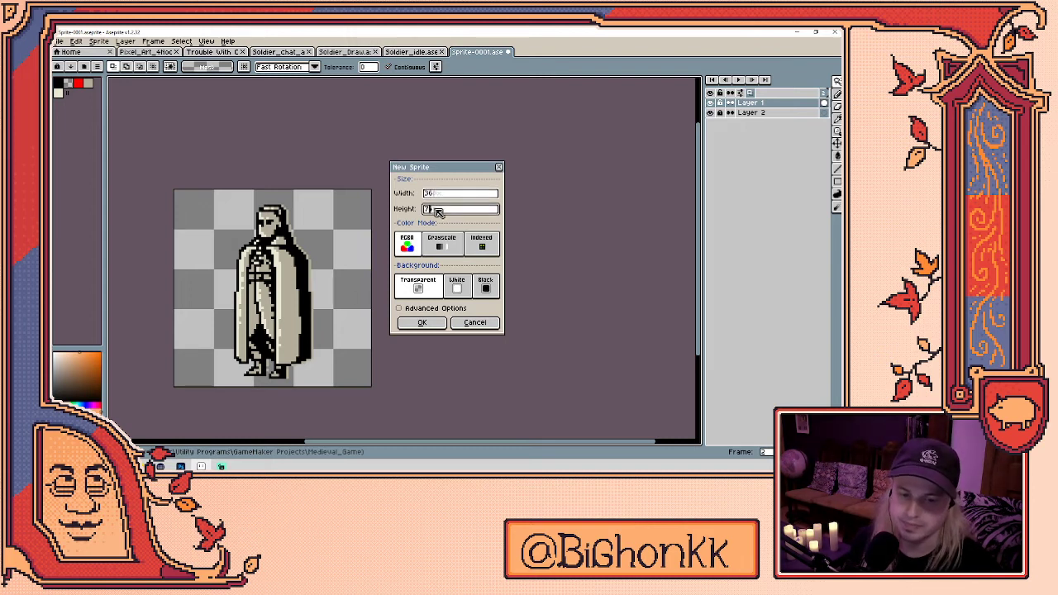
{"action": "type", "text": "364"}
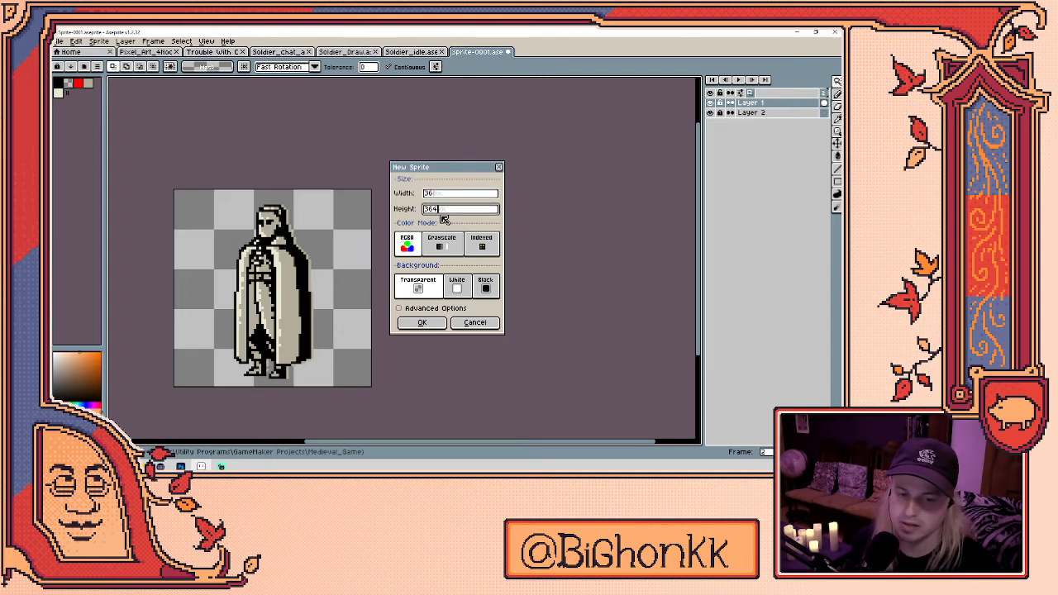
{"action": "key", "text": "BackSpace"}
{"action": "left_click", "coordinate": [425, 322]}
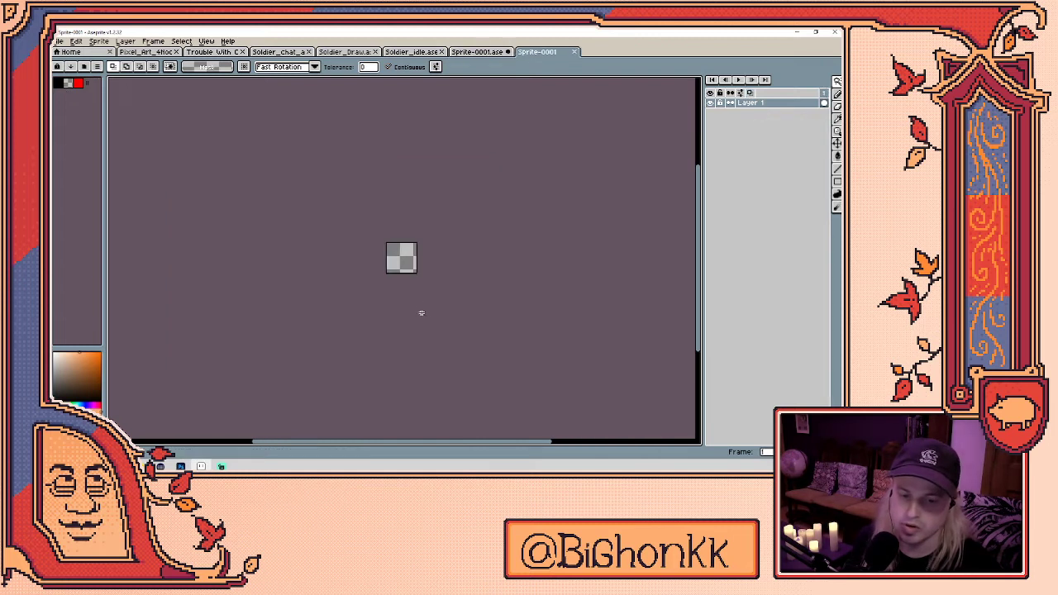
- Widen the layers area, pick black as the pencil colour, and centre the sprite in view
{"action": "scroll", "coordinate": [414, 243], "scroll_direction": "up", "scroll_amount": 6}
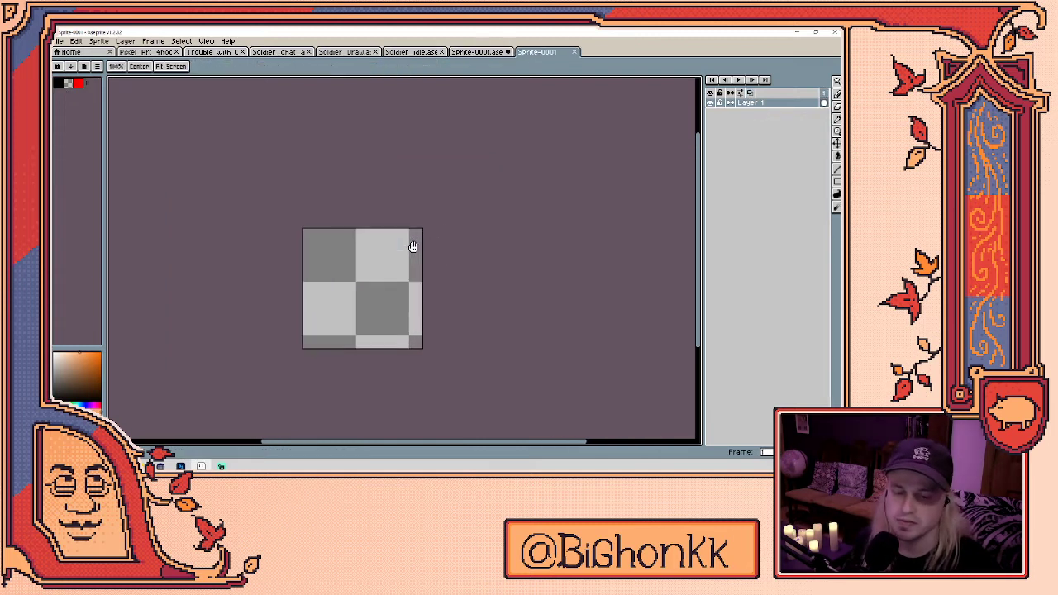
{"action": "key", "text": "b"}
{"action": "left_click_drag", "start_coordinate": [703, 201], "coordinate": [582, 220]}
{"action": "left_click_drag", "start_coordinate": [361, 279], "coordinate": [465, 190]}
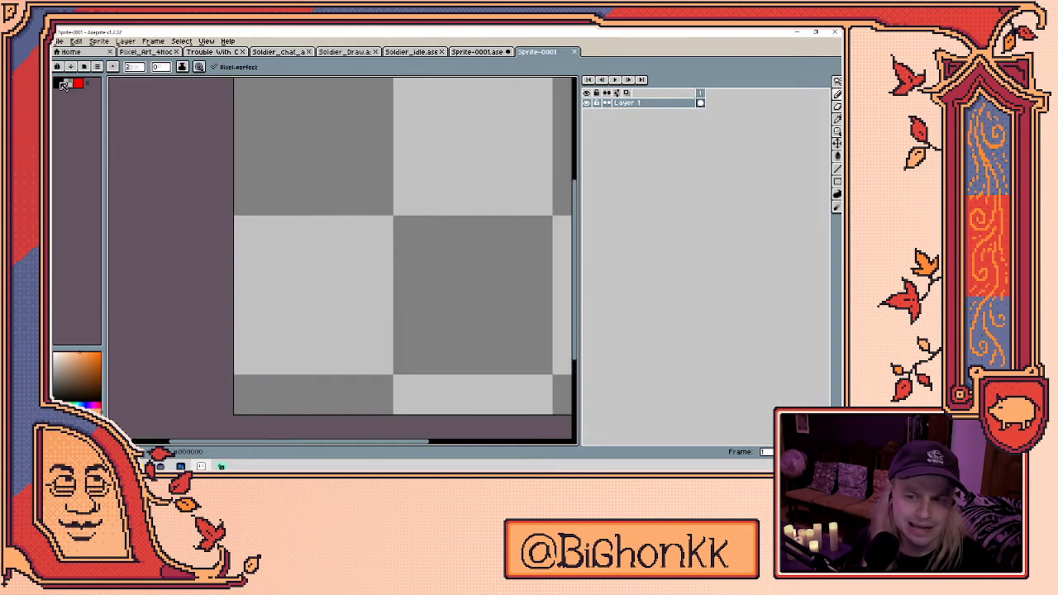
{"action": "key", "text": "z"}
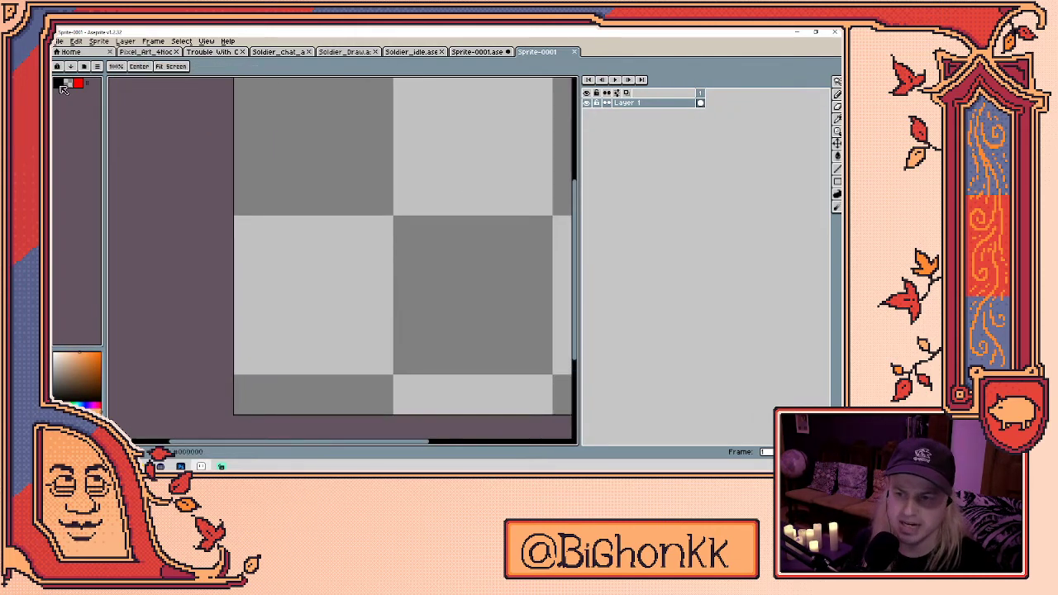
{"action": "key", "text": "b"}
{"action": "left_click", "coordinate": [59, 84]}
{"action": "key", "text": "space"}
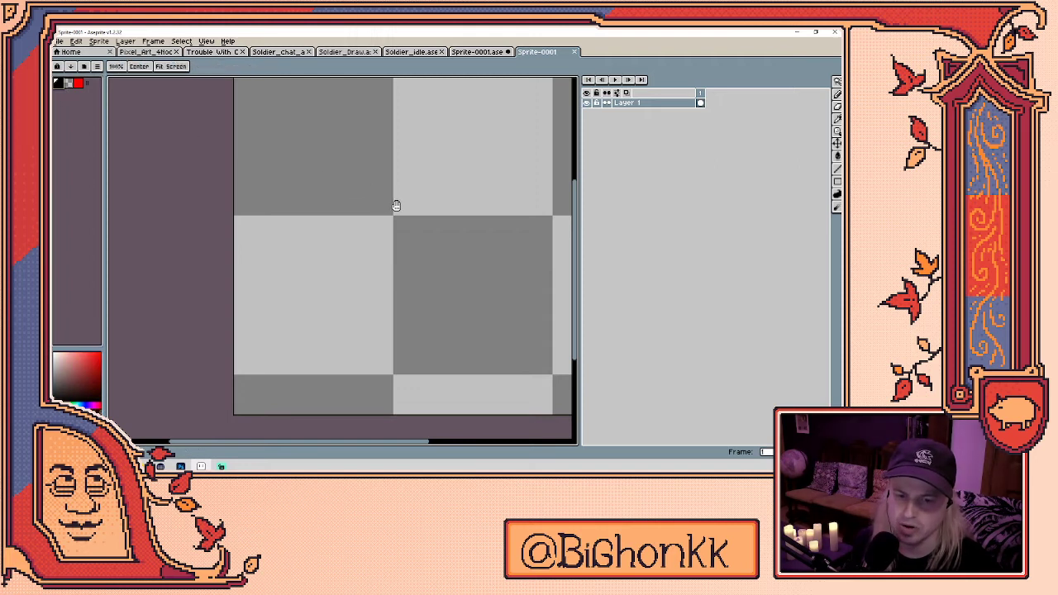
{"action": "scroll", "coordinate": [396, 205], "scroll_direction": "down", "scroll_amount": 1}
{"action": "left_click_drag", "start_coordinate": [399, 206], "coordinate": [342, 247]}
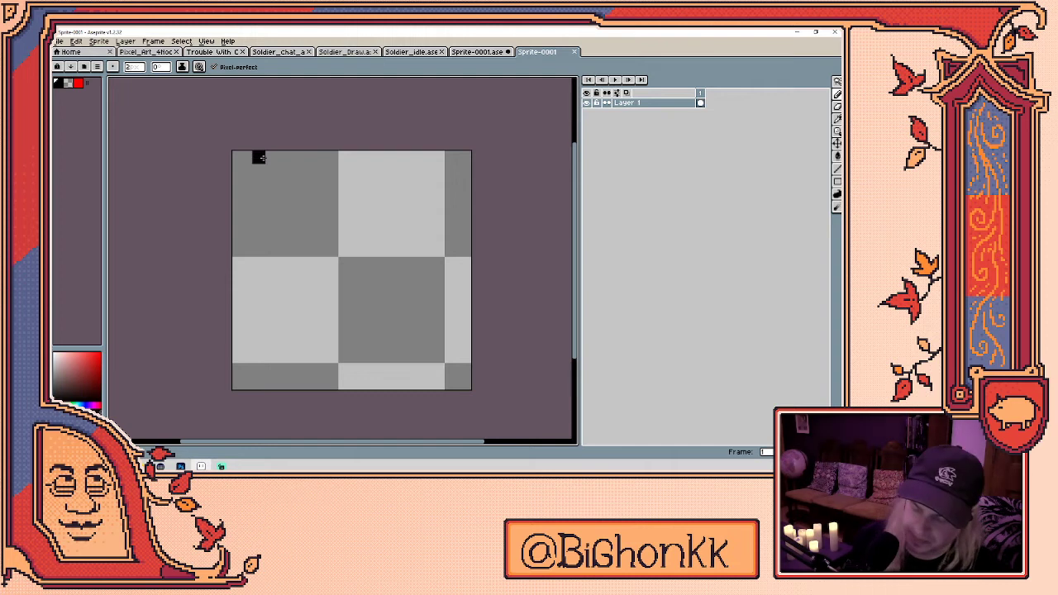
{"action": "key", "text": "e"}
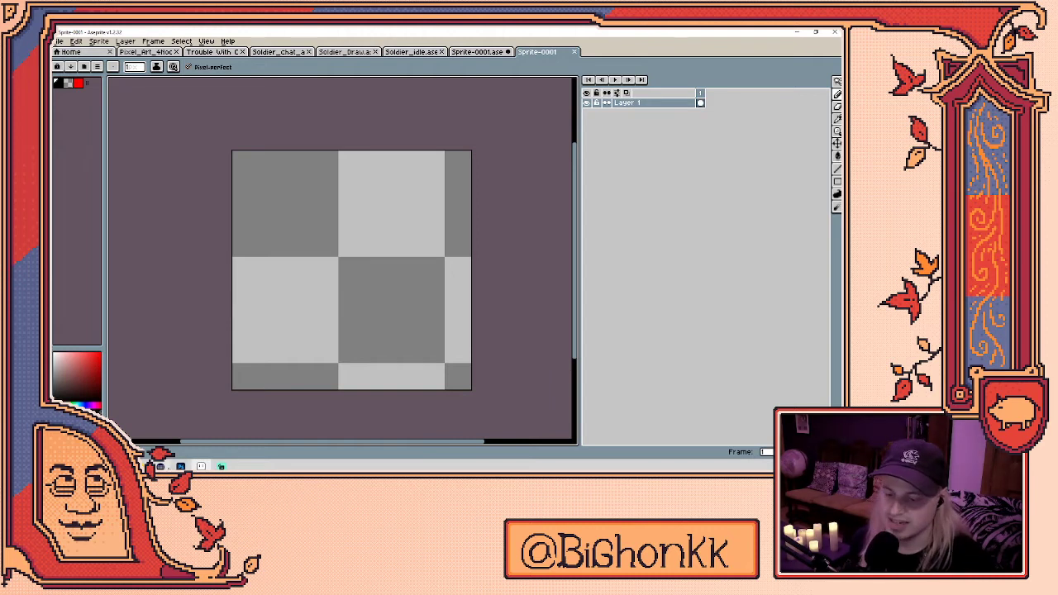
{"action": "left_click", "coordinate": [201, 467]}
- Move the Stream Deck window and copy the HORSE NEIGH key from the NEXT folder
{"action": "left_click_drag", "start_coordinate": [614, 154], "coordinate": [401, 96]}
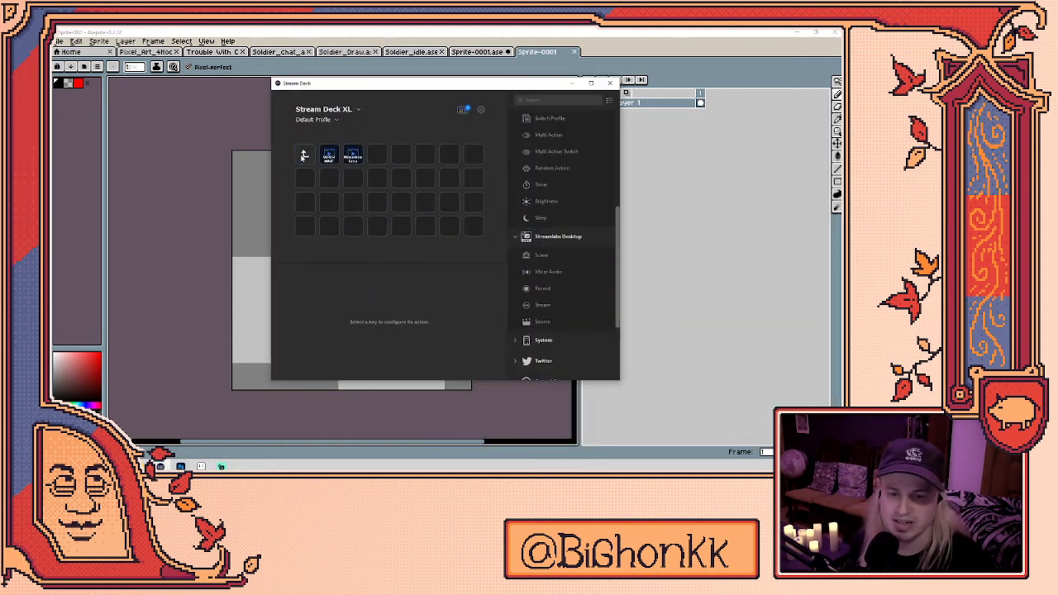
{"action": "left_click", "coordinate": [304, 202]}
{"action": "double_click", "coordinate": [305, 202]}
{"action": "left_click", "coordinate": [305, 155]}
{"action": "double_click", "coordinate": [305, 155]}
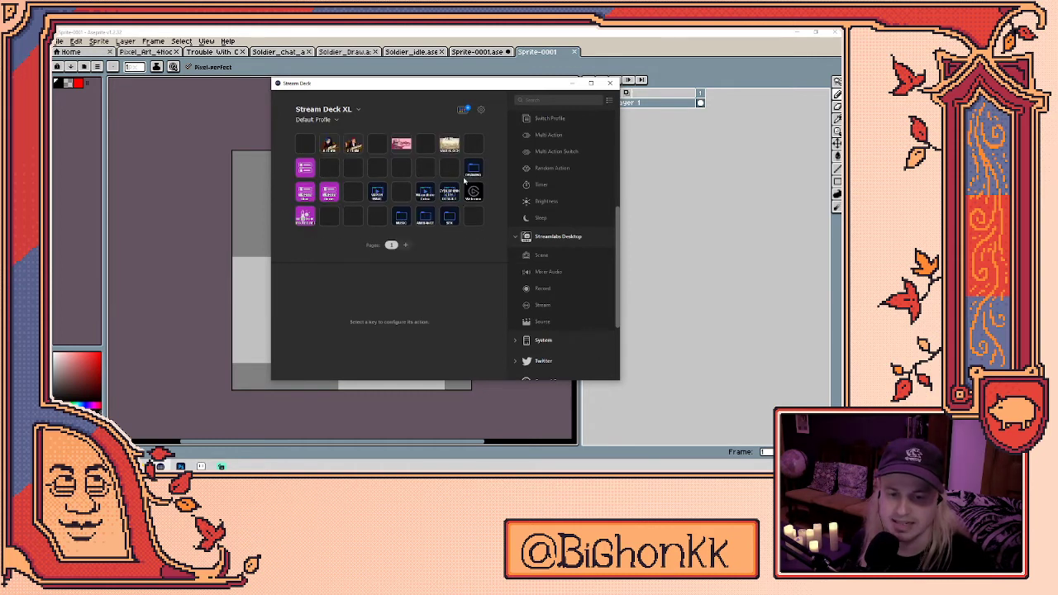
{"action": "left_click", "coordinate": [451, 146]}
{"action": "double_click", "coordinate": [451, 147]}
{"action": "left_click", "coordinate": [328, 180]}
{"action": "double_click", "coordinate": [329, 180]}
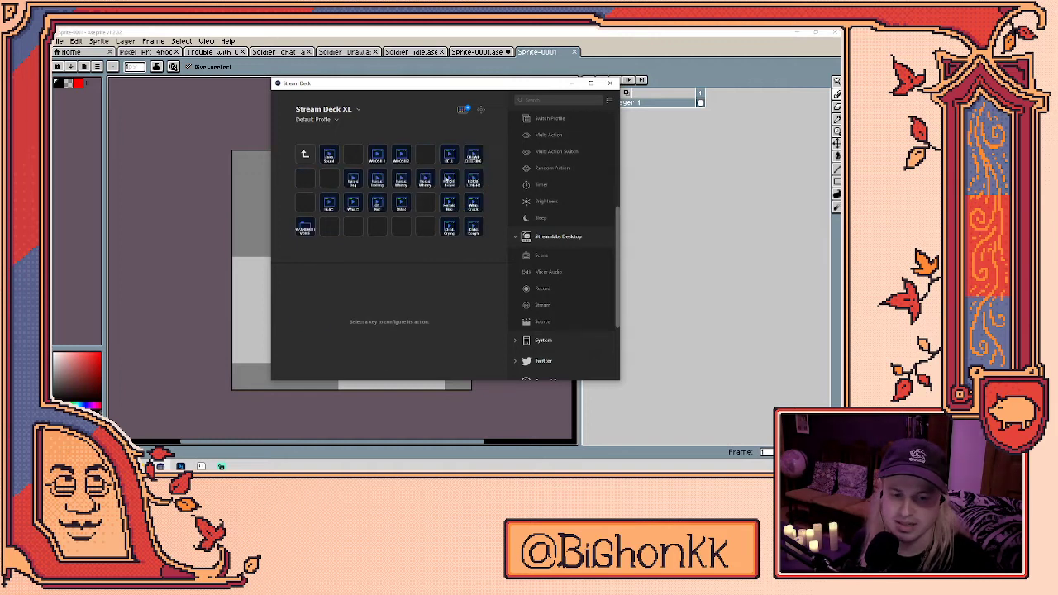
{"action": "left_click", "coordinate": [447, 181]}
{"action": "right_click", "coordinate": [447, 181]}
{"action": "left_click", "coordinate": [472, 191]}
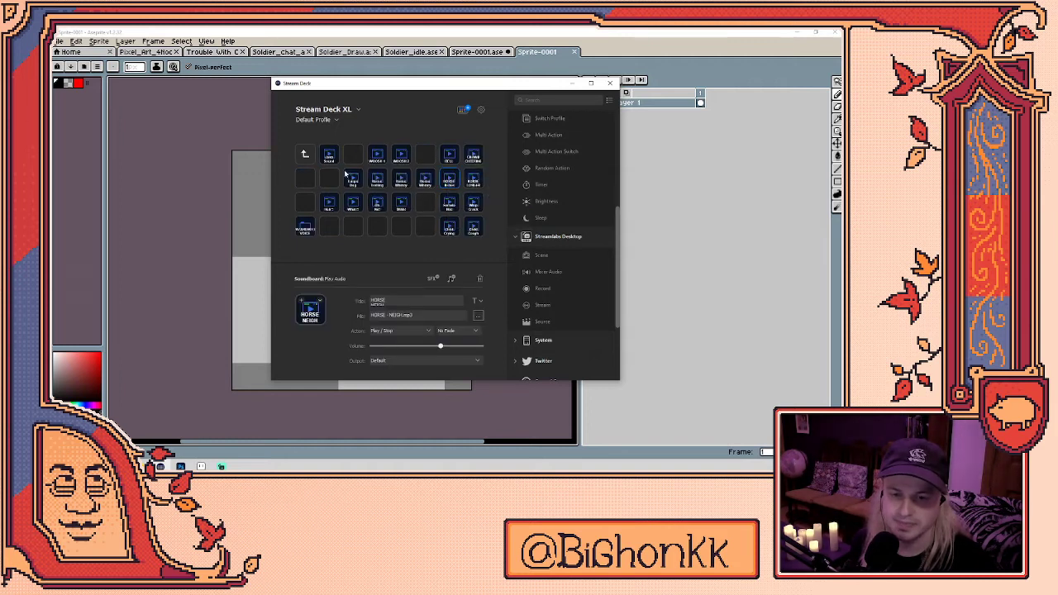
- Paste the HORSE NEIGH key into an empty slot in the MUSIC folder
{"action": "left_click", "coordinate": [304, 154]}
{"action": "double_click", "coordinate": [304, 154]}
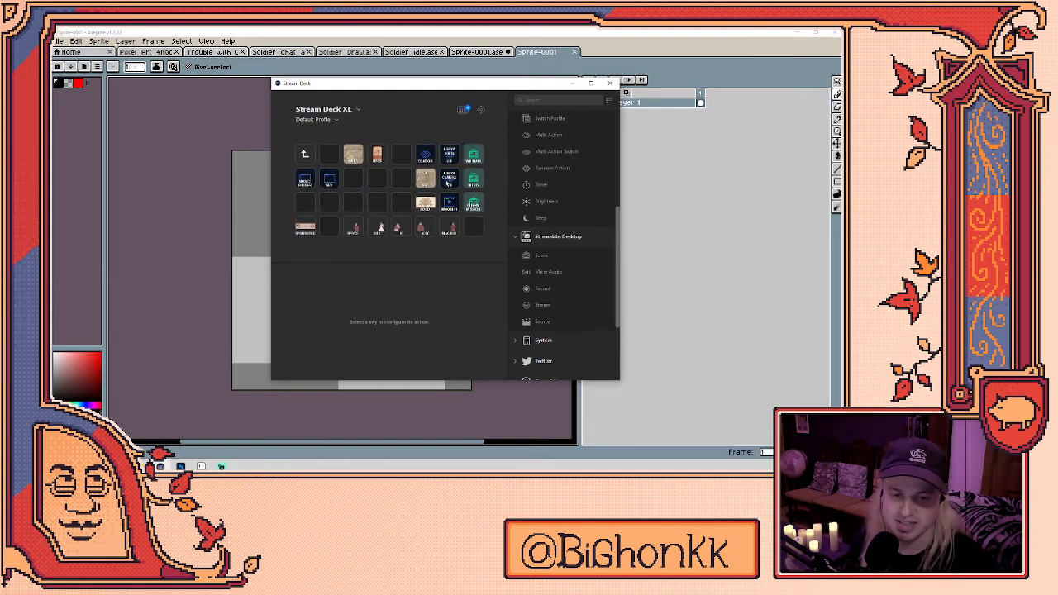
{"action": "double_click", "coordinate": [305, 155]}
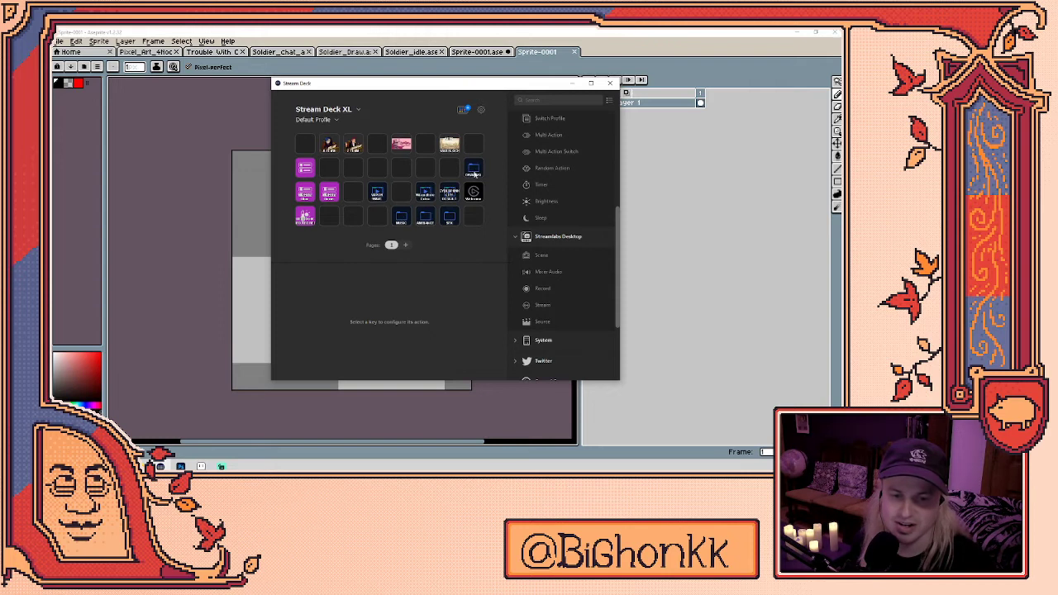
{"action": "double_click", "coordinate": [474, 171]}
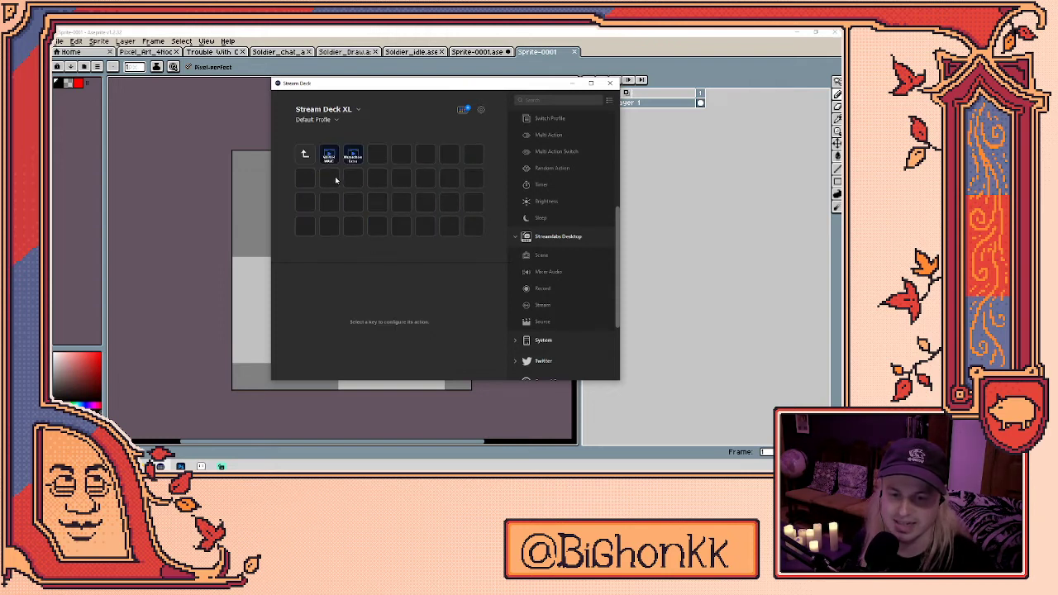
{"action": "right_click", "coordinate": [336, 180]}
{"action": "left_click", "coordinate": [354, 189]}
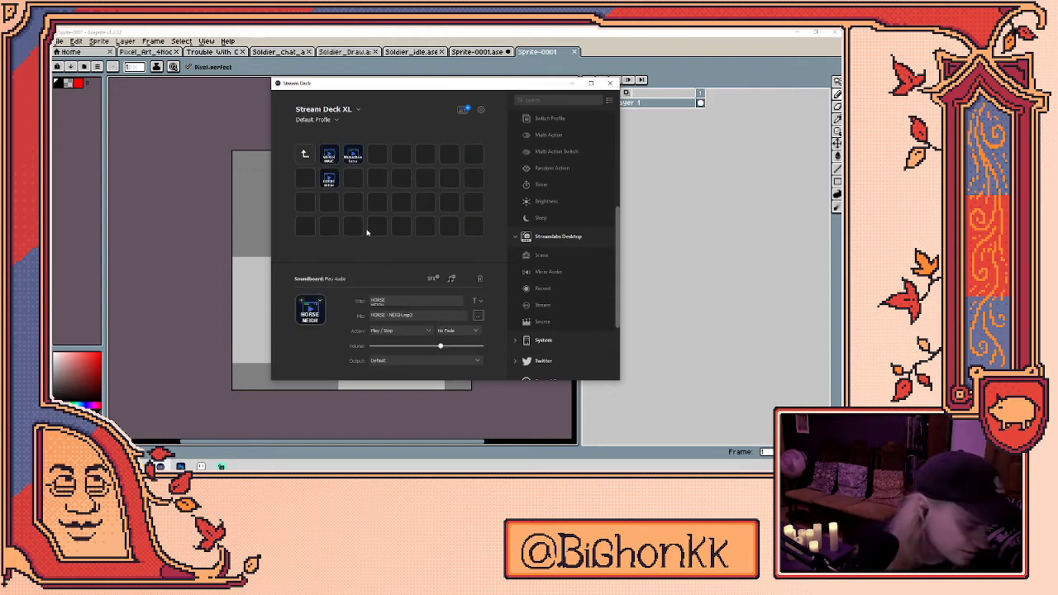
- Browse into the SFX folder and select the HORSE LONGER sound key
{"action": "double_click", "coordinate": [303, 154]}
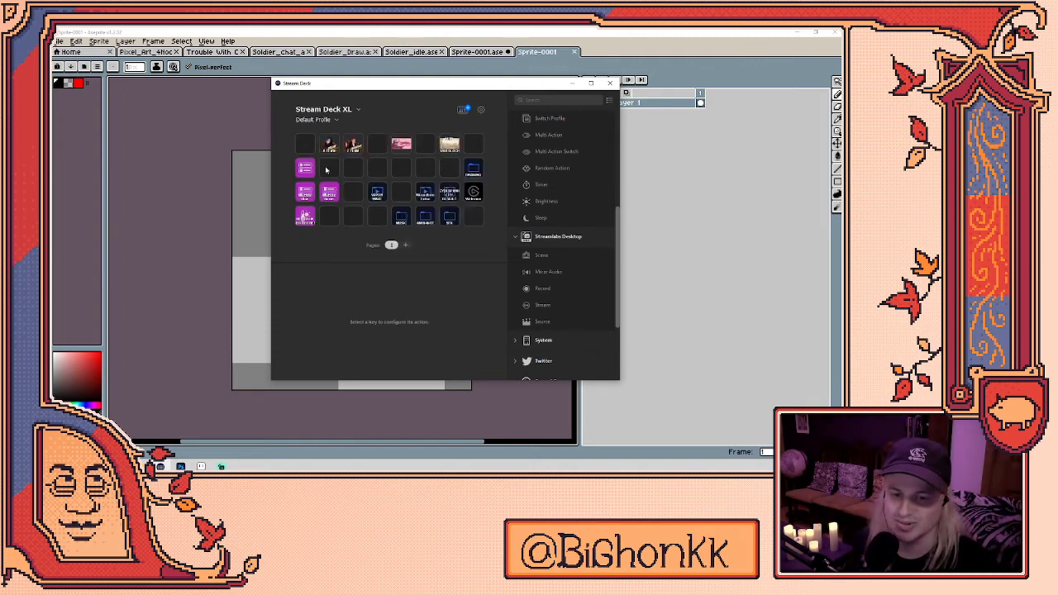
{"action": "double_click", "coordinate": [454, 152]}
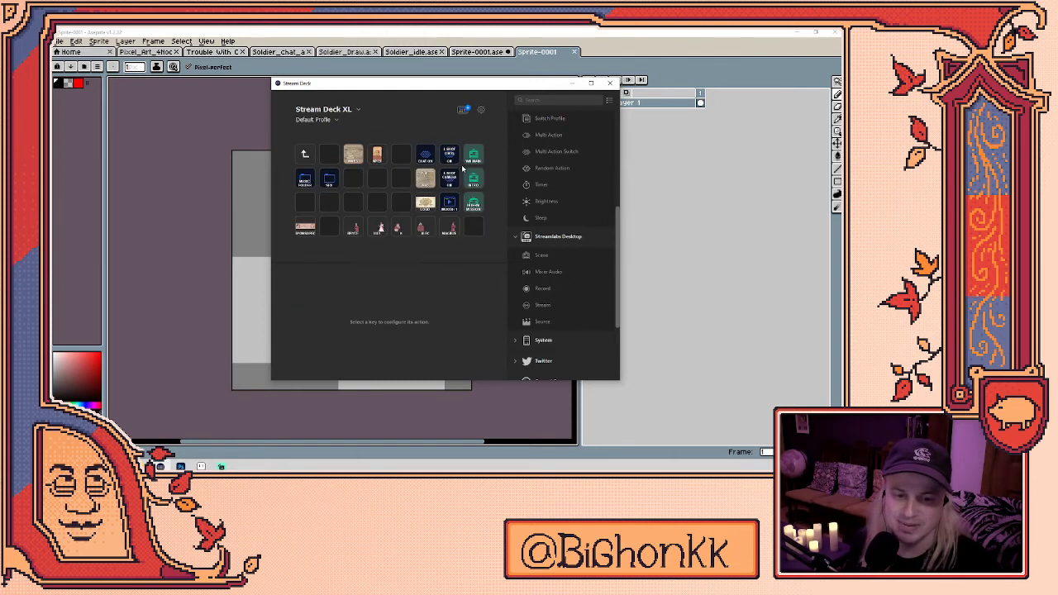
{"action": "double_click", "coordinate": [330, 179]}
{"action": "left_click", "coordinate": [472, 182]}
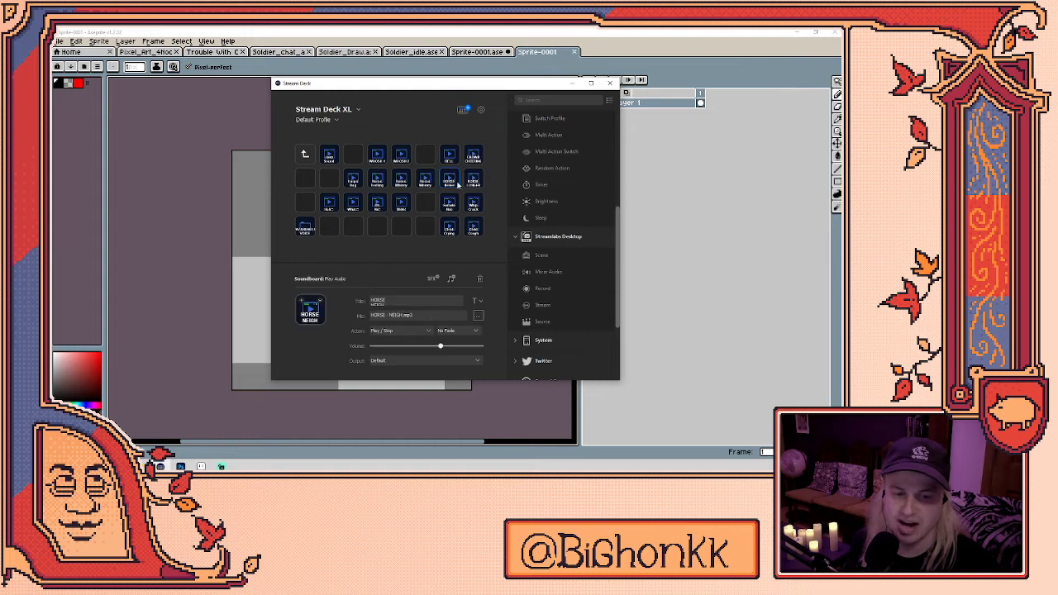
- Copy the HORSE LONGER key and check it in the MUSIC folder
{"action": "right_click", "coordinate": [476, 182]}
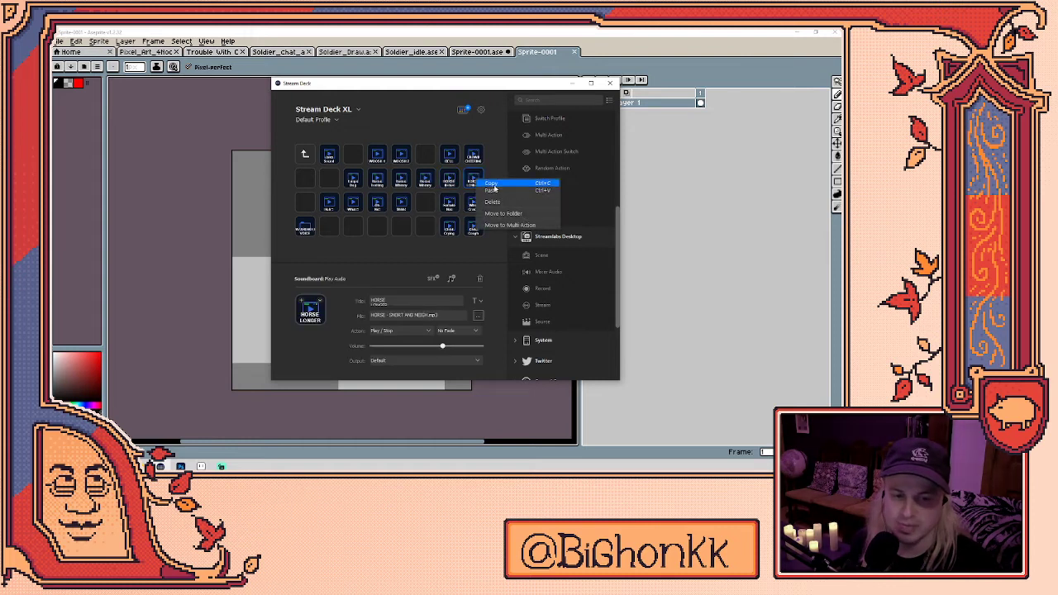
{"action": "left_click", "coordinate": [478, 179]}
{"action": "double_click", "coordinate": [304, 153]}
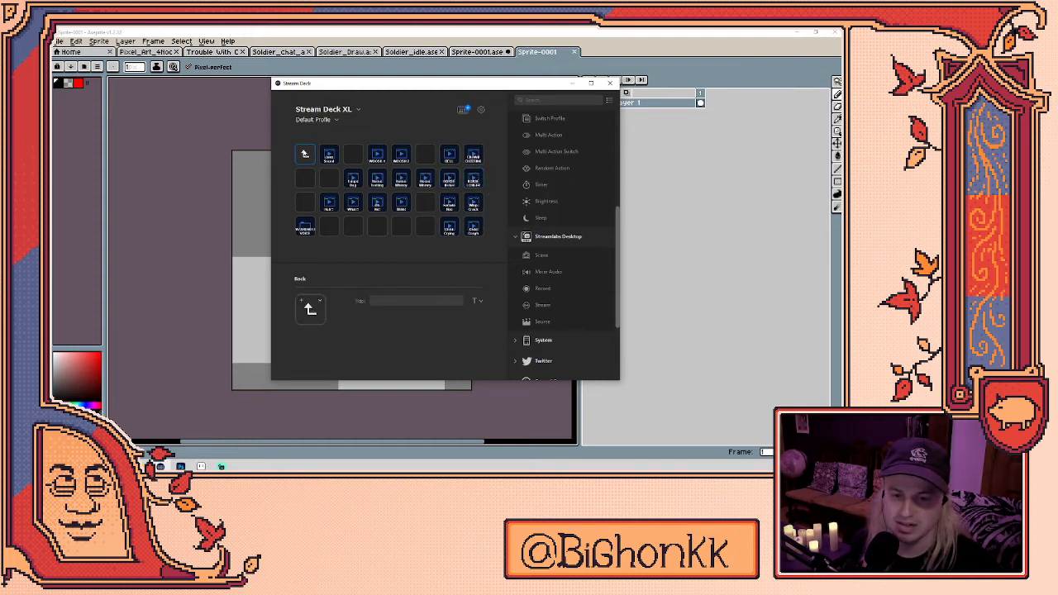
{"action": "left_click", "coordinate": [306, 153]}
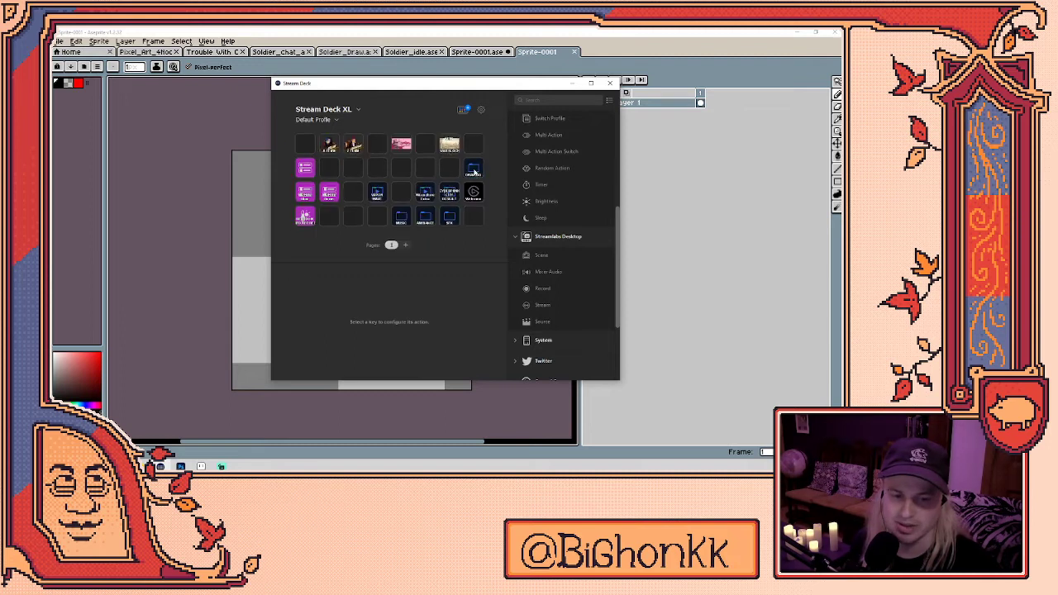
{"action": "double_click", "coordinate": [305, 202]}
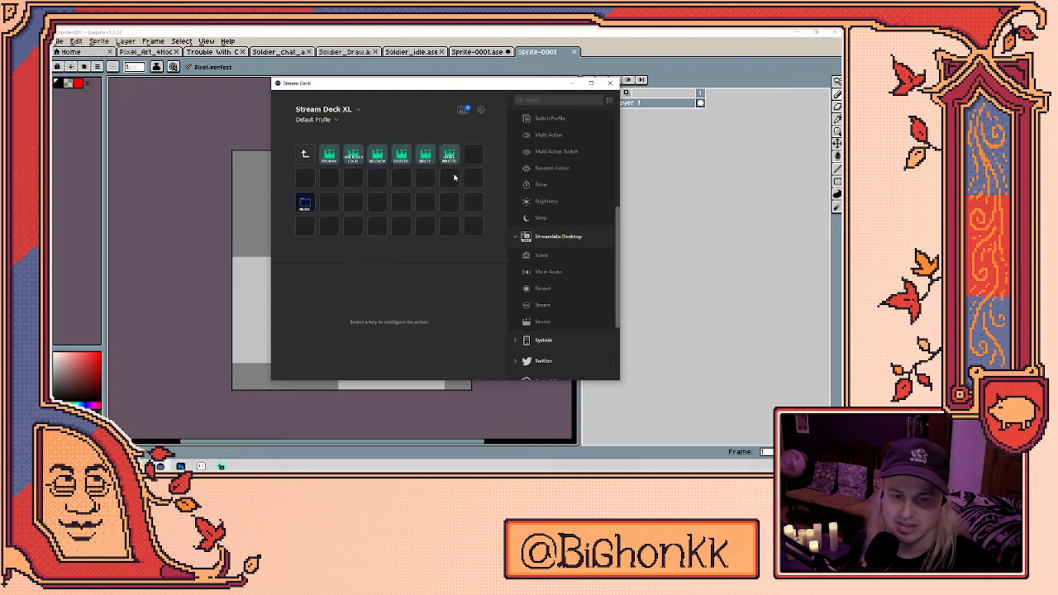
{"action": "left_click", "coordinate": [353, 179]}
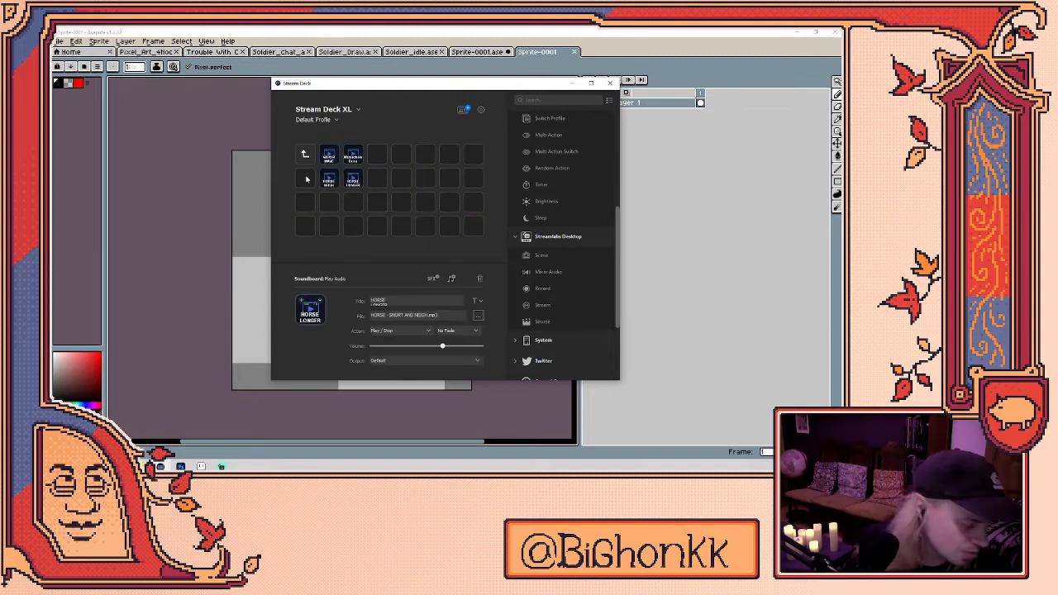
- Browse the folders and cut the CROWD CHEERING key from its folder
{"action": "left_click", "coordinate": [304, 153]}
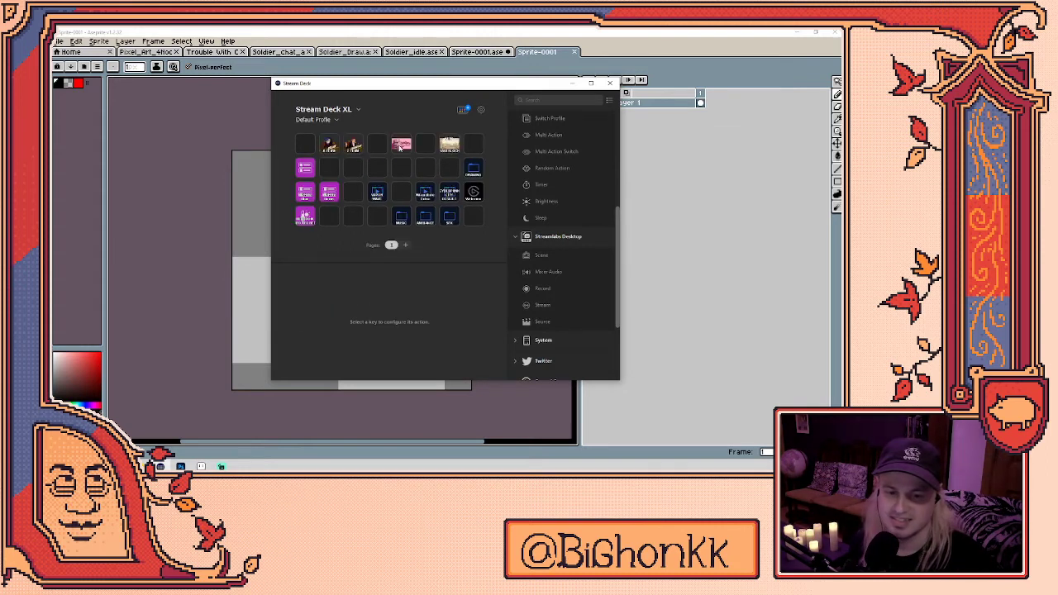
{"action": "double_click", "coordinate": [451, 146]}
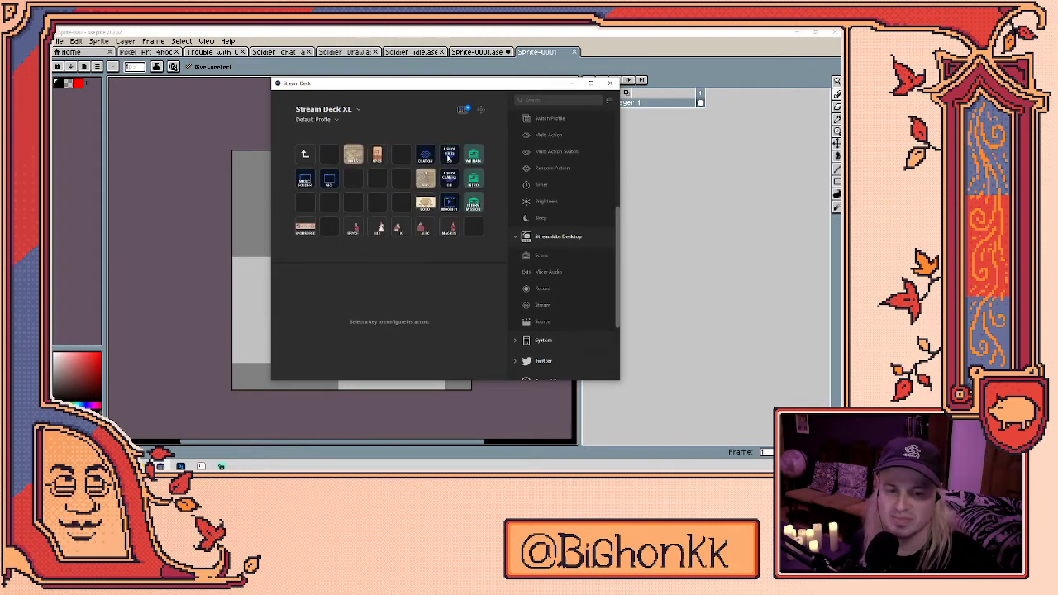
{"action": "left_click", "coordinate": [306, 181]}
{"action": "double_click", "coordinate": [306, 180]}
{"action": "left_click", "coordinate": [308, 156]}
{"action": "double_click", "coordinate": [311, 164]}
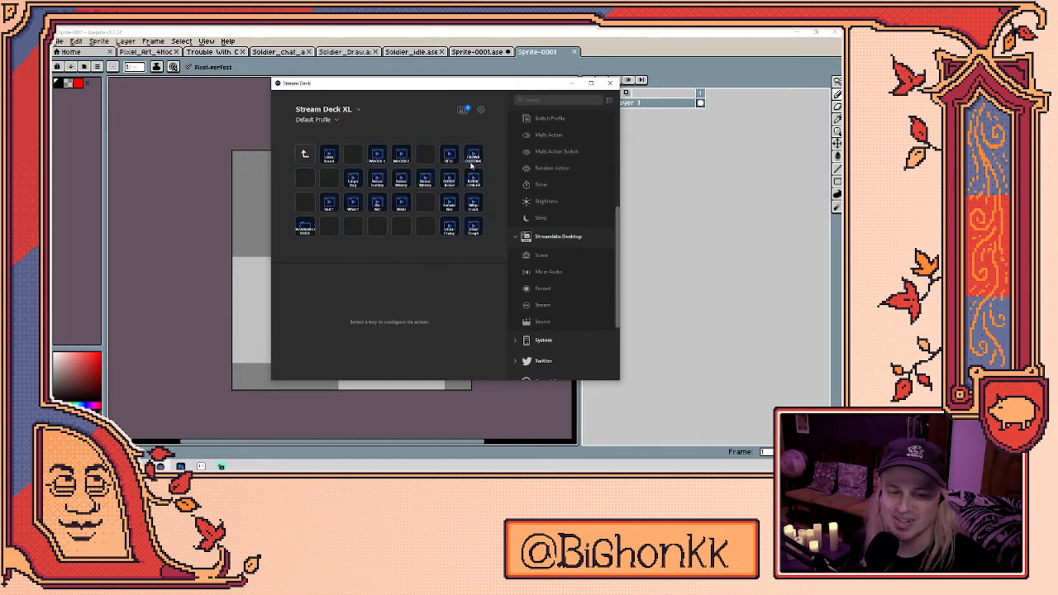
{"action": "left_click", "coordinate": [471, 163]}
{"action": "right_click", "coordinate": [477, 160]}
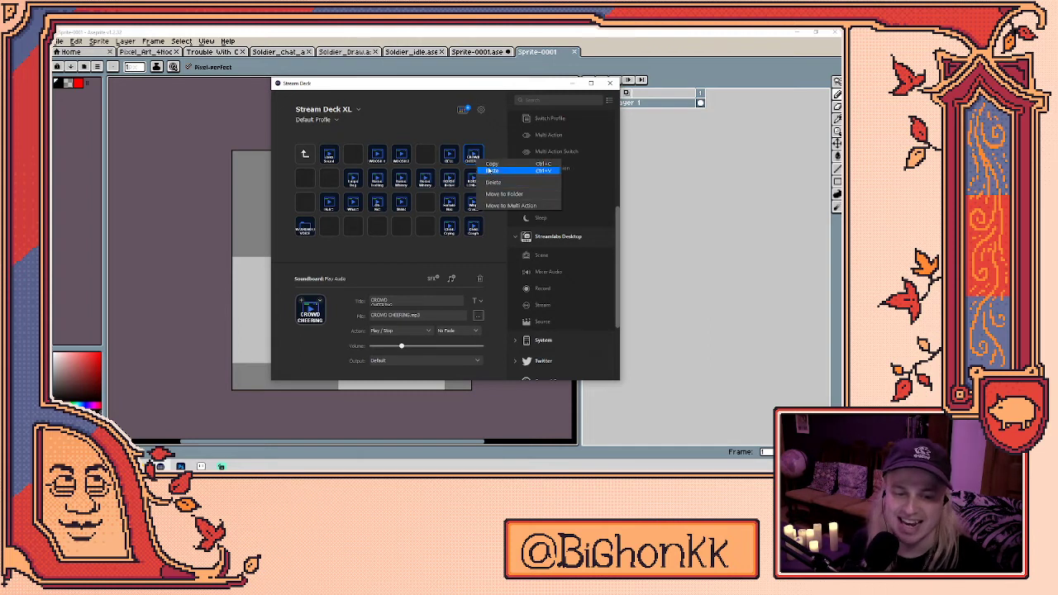
{"action": "left_click", "coordinate": [494, 181]}
- Paste the CROWD CHEERING key into an empty slot in another folder
{"action": "double_click", "coordinate": [305, 155]}
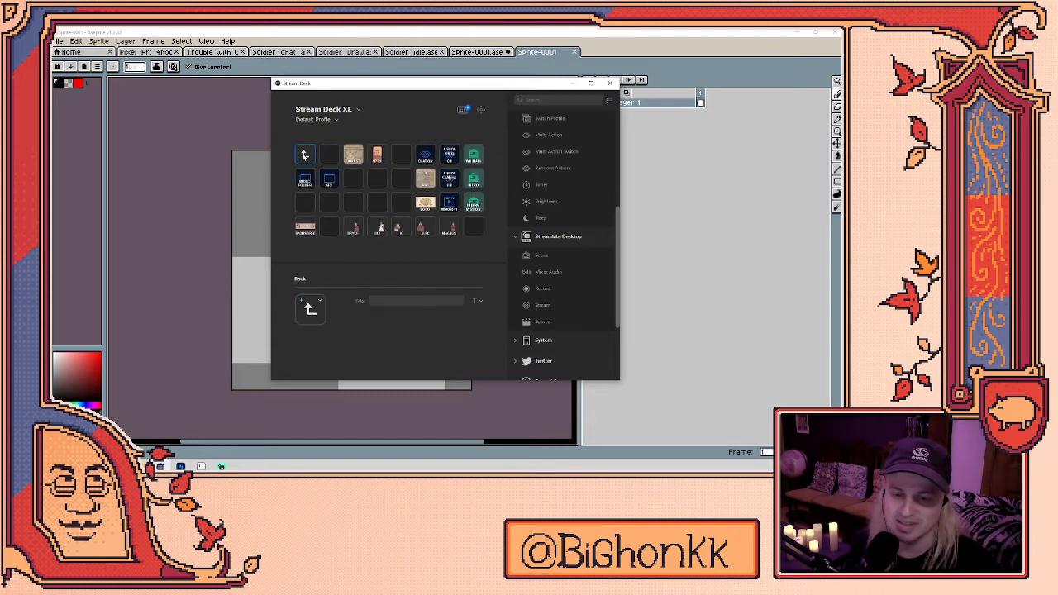
{"action": "double_click", "coordinate": [305, 158]}
{"action": "double_click", "coordinate": [471, 166]}
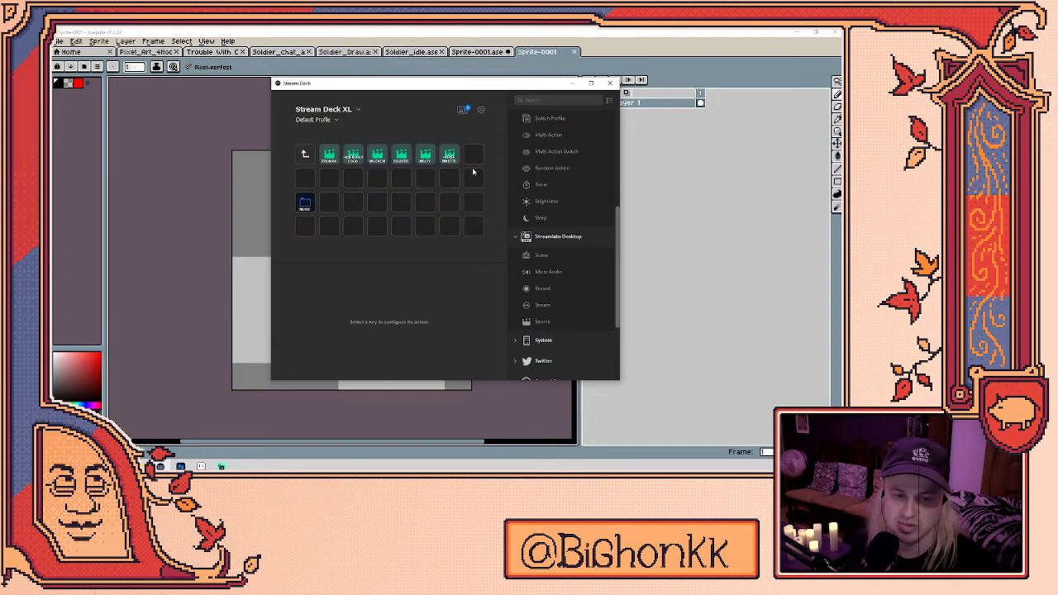
{"action": "key", "text": "ctrl+z"}
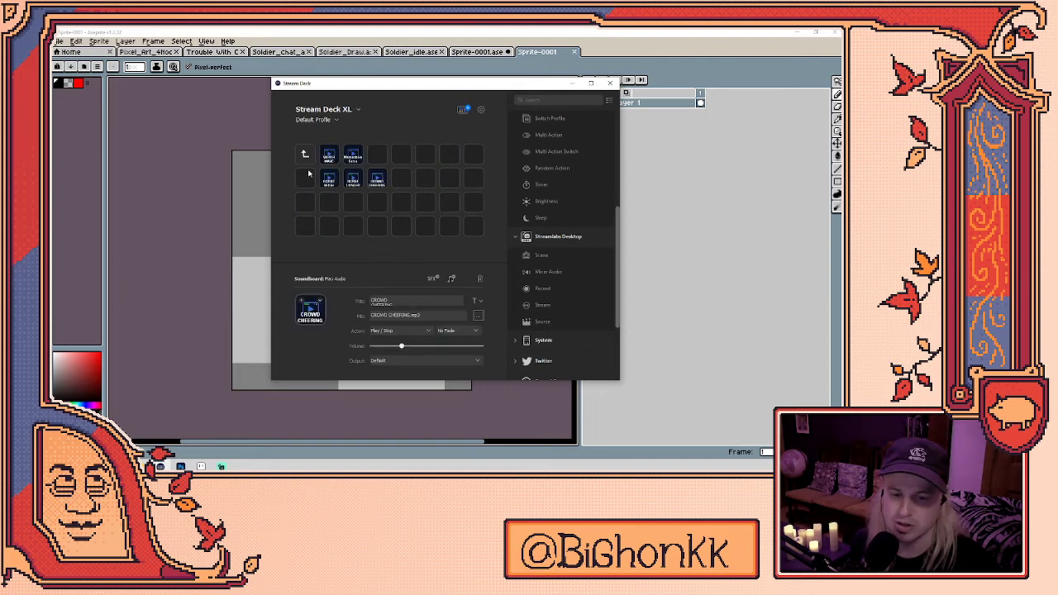
- Copy the Female Hee sound key from the SFX folder
{"action": "left_click", "coordinate": [304, 156]}
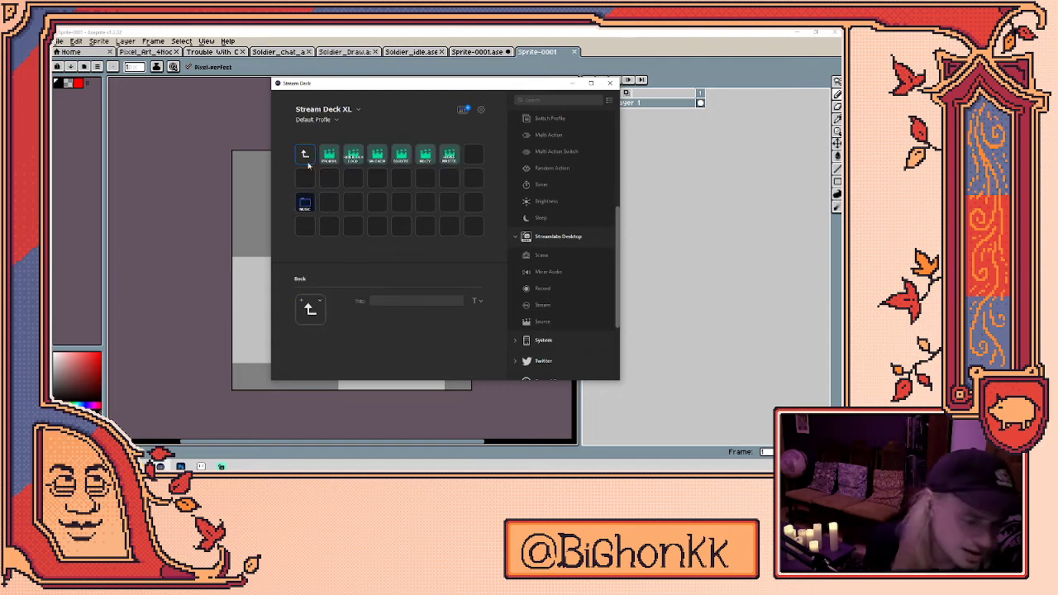
{"action": "double_click", "coordinate": [308, 165]}
{"action": "left_click", "coordinate": [307, 165]}
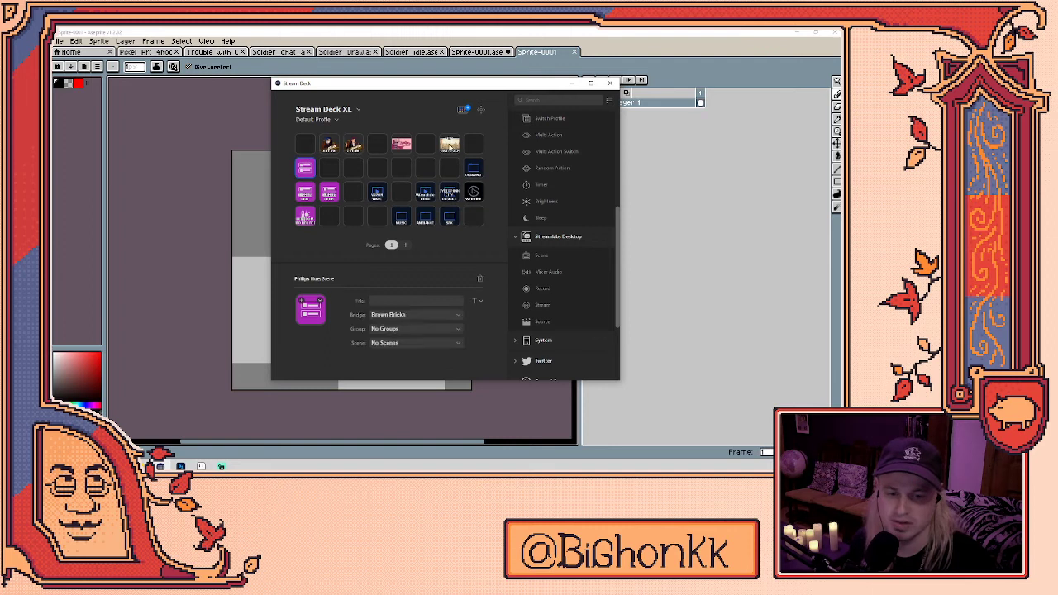
{"action": "double_click", "coordinate": [308, 165]}
{"action": "left_click", "coordinate": [329, 179]}
{"action": "double_click", "coordinate": [329, 179]}
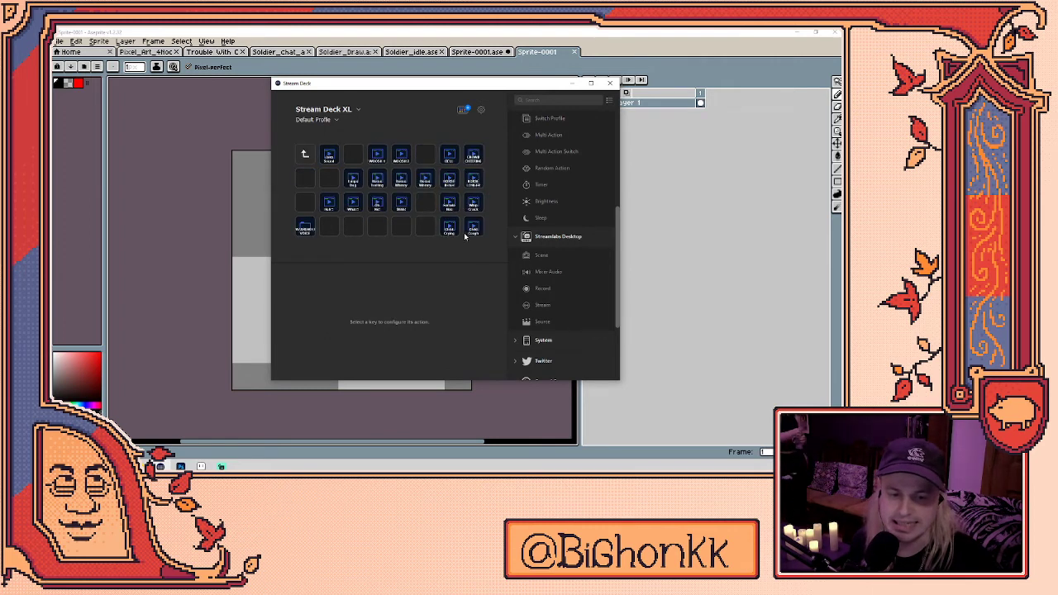
{"action": "left_click", "coordinate": [449, 203]}
{"action": "right_click", "coordinate": [461, 206]}
{"action": "left_click", "coordinate": [471, 209]}
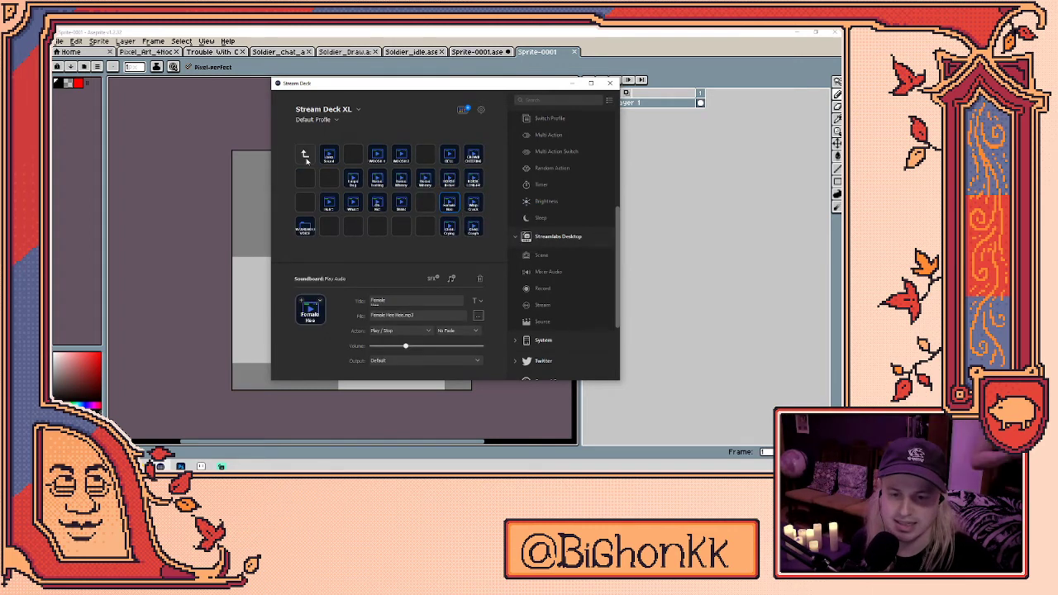
- Paste Female Hee into an empty MUSIC folder key and close Stream Deck
{"action": "left_click", "coordinate": [305, 157]}
{"action": "left_click", "coordinate": [305, 154]}
{"action": "double_click", "coordinate": [305, 154]}
{"action": "double_click", "coordinate": [479, 174]}
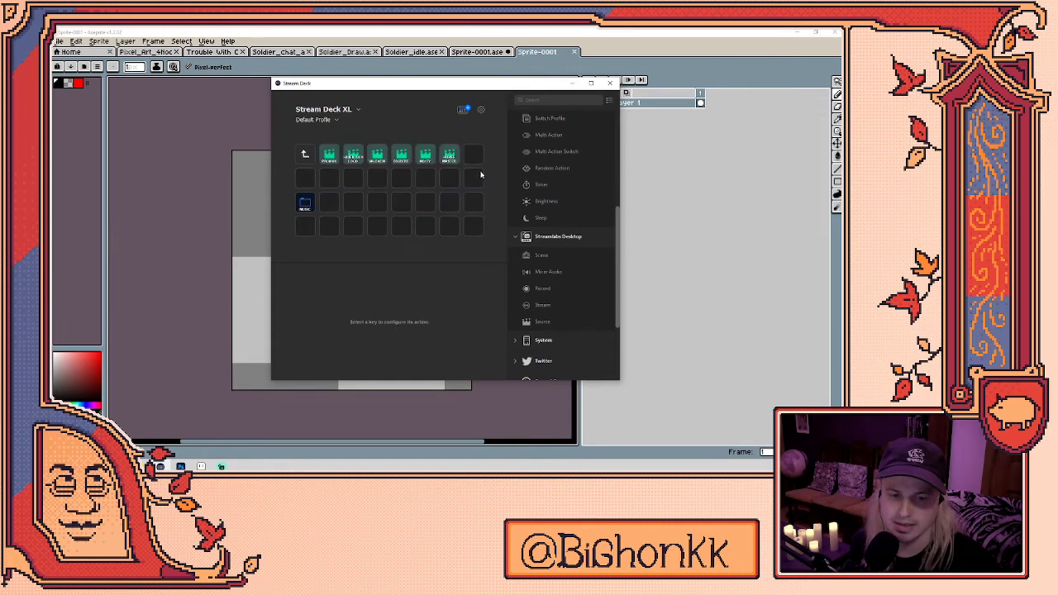
{"action": "double_click", "coordinate": [313, 203]}
{"action": "right_click", "coordinate": [400, 179]}
{"action": "left_click", "coordinate": [434, 189]}
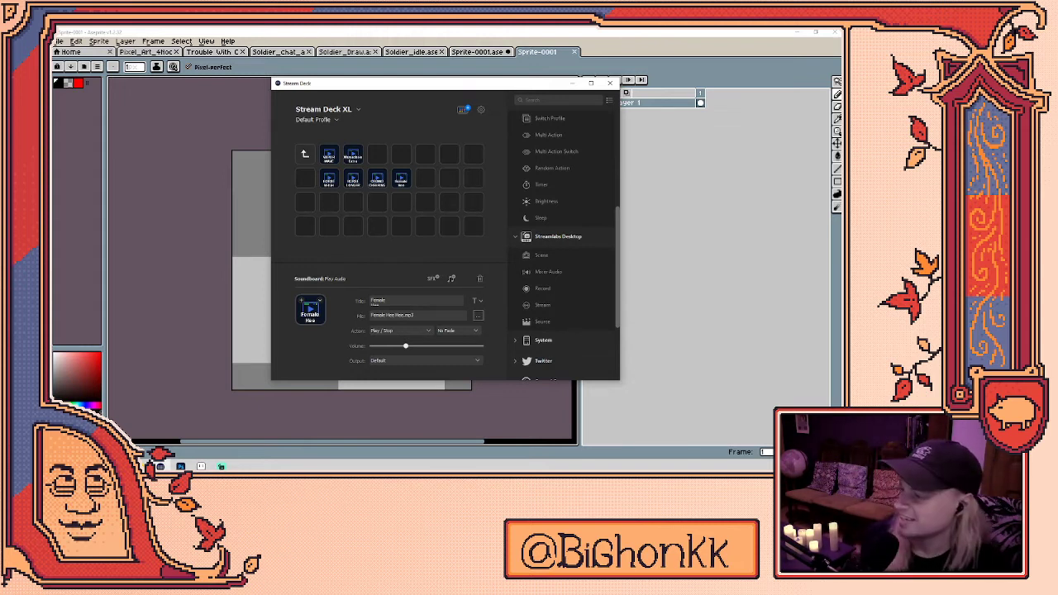
{"action": "left_click", "coordinate": [610, 82]}
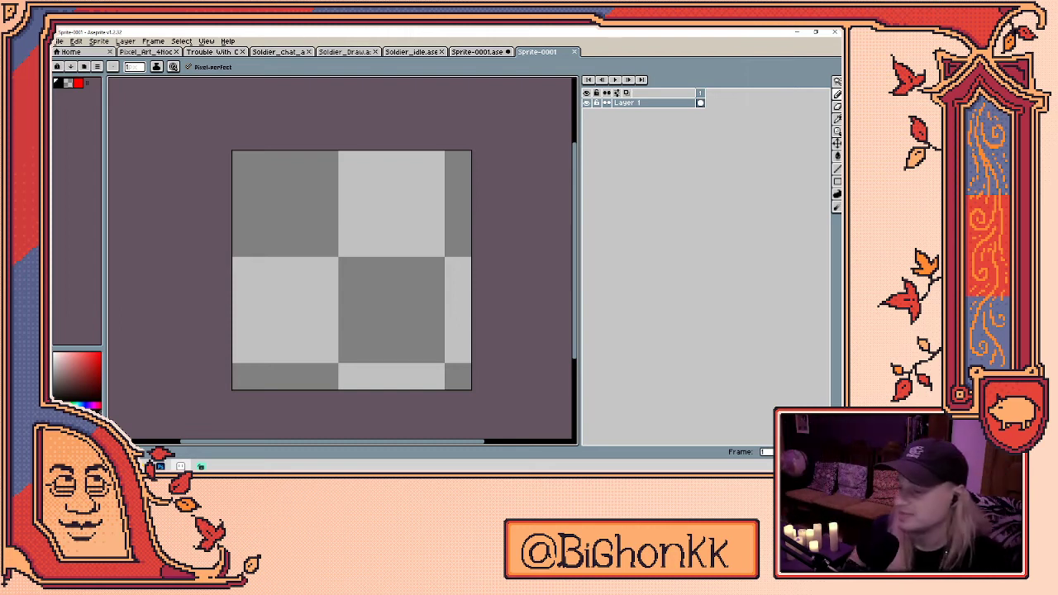
{"action": "left_click_drag", "start_coordinate": [395, 221], "coordinate": [427, 189]}
{"action": "key", "text": "ctrl+a"}
{"action": "key", "text": "Delete"}
{"action": "key", "text": "ctrl+d"}
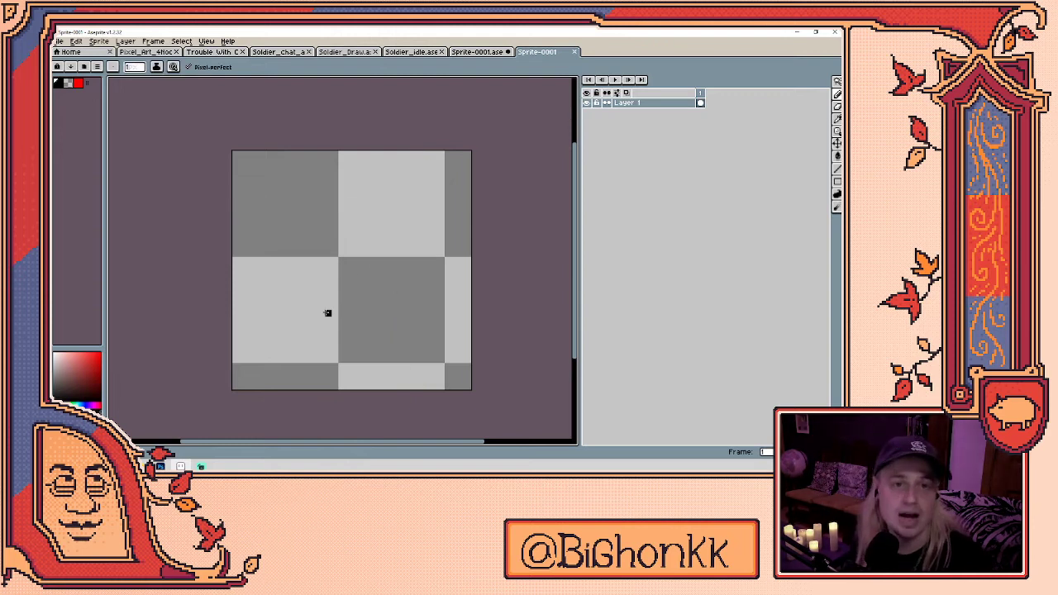
{"action": "left_click_drag", "start_coordinate": [260, 295], "coordinate": [425, 200]}
{"action": "key", "text": "ctrl"}
{"action": "key", "text": "ctrl+z"}
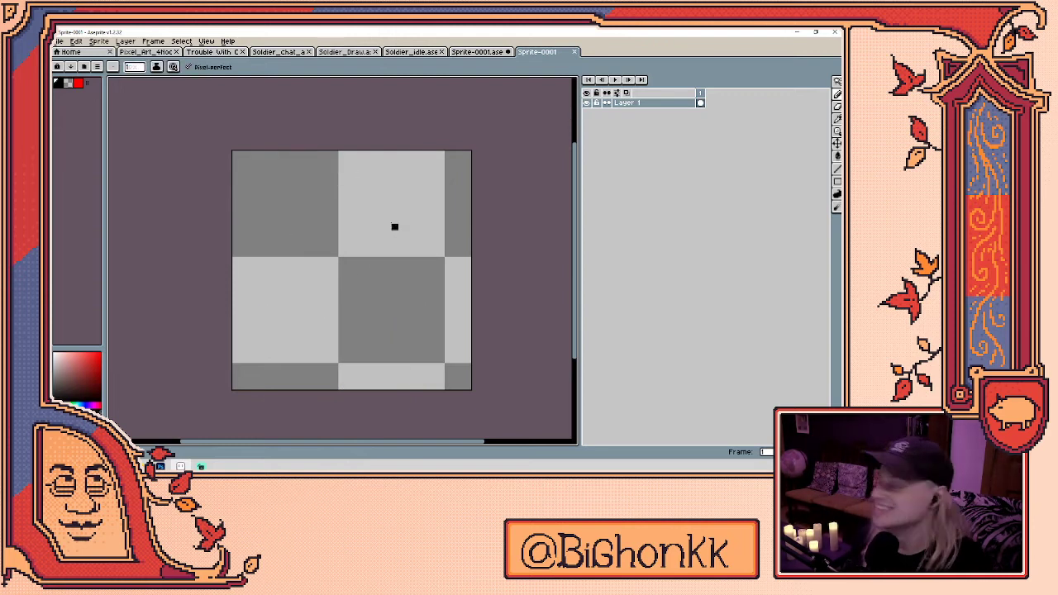
{"action": "key", "text": "ctrl"}
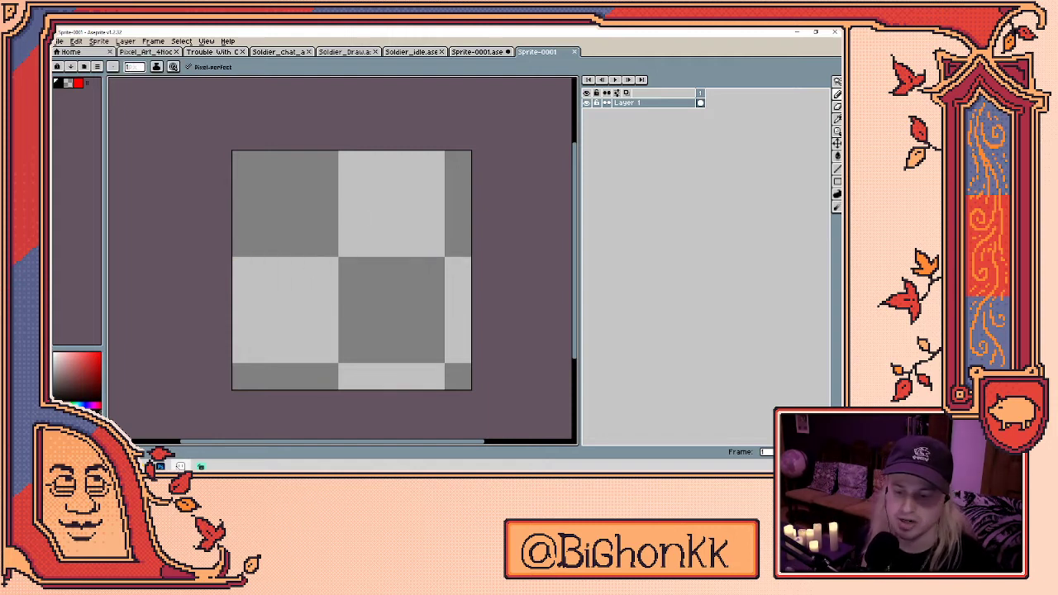
{"action": "mouse_move", "coordinate": [255, 337]}
{"action": "left_mouse_down"}
{"action": "mouse_move", "coordinate": [416, 179]}
{"action": "mouse_move", "coordinate": [408, 189]}
{"action": "left_mouse_up"}
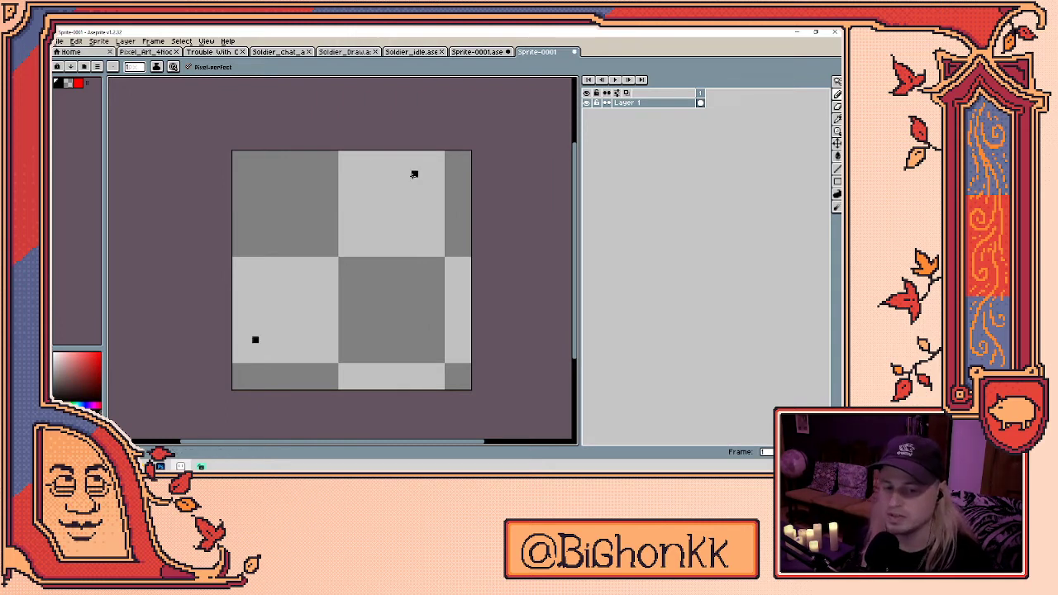
{"action": "left_click_drag", "start_coordinate": [482, 311], "coordinate": [269, 180]}
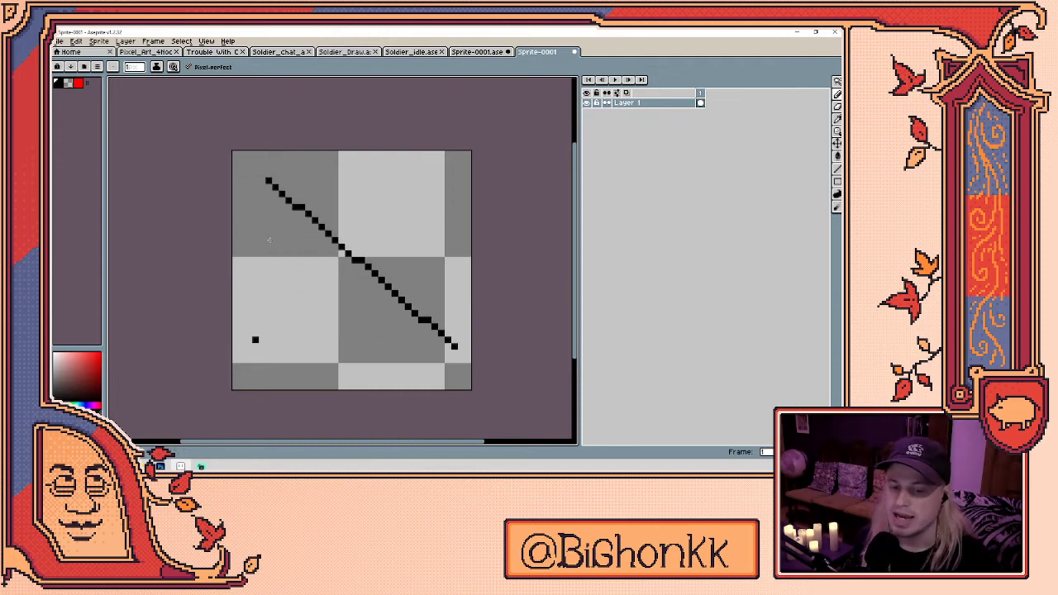
{"action": "left_click", "coordinate": [162, 465]}
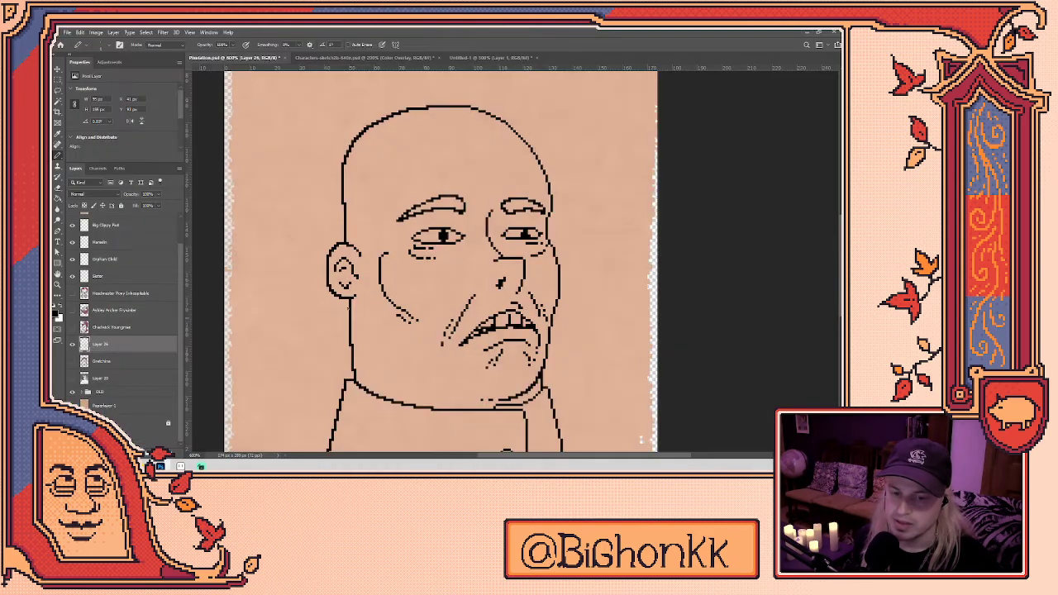
{"action": "left_click_drag", "start_coordinate": [275, 350], "coordinate": [328, 118]}
{"action": "left_click", "coordinate": [253, 370], "text": "shift"}
{"action": "left_click", "coordinate": [179, 466]}
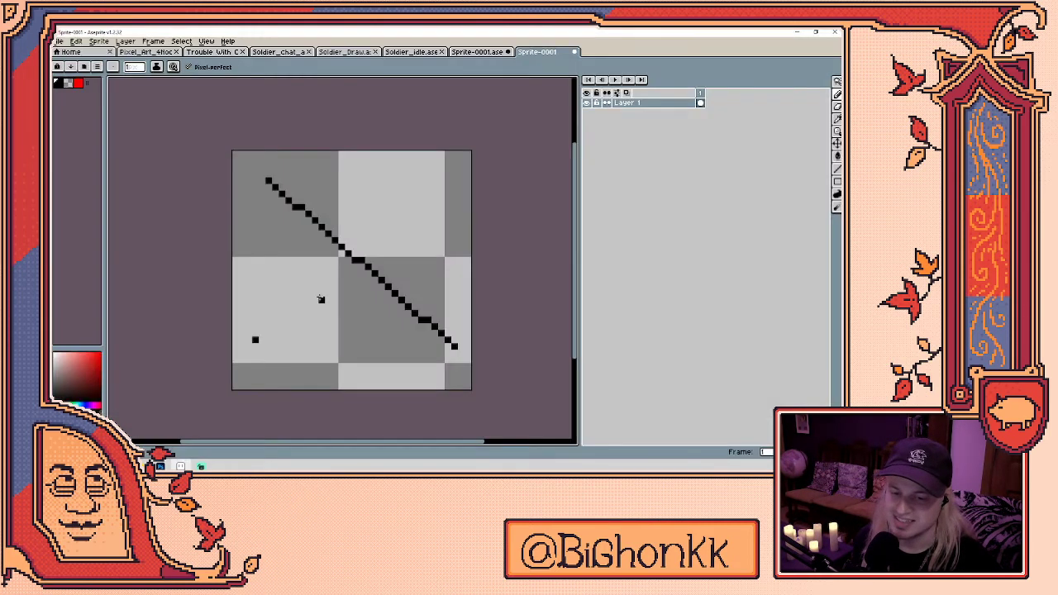
{"action": "left_click", "coordinate": [699, 102]}
{"action": "key", "text": "Delete"}
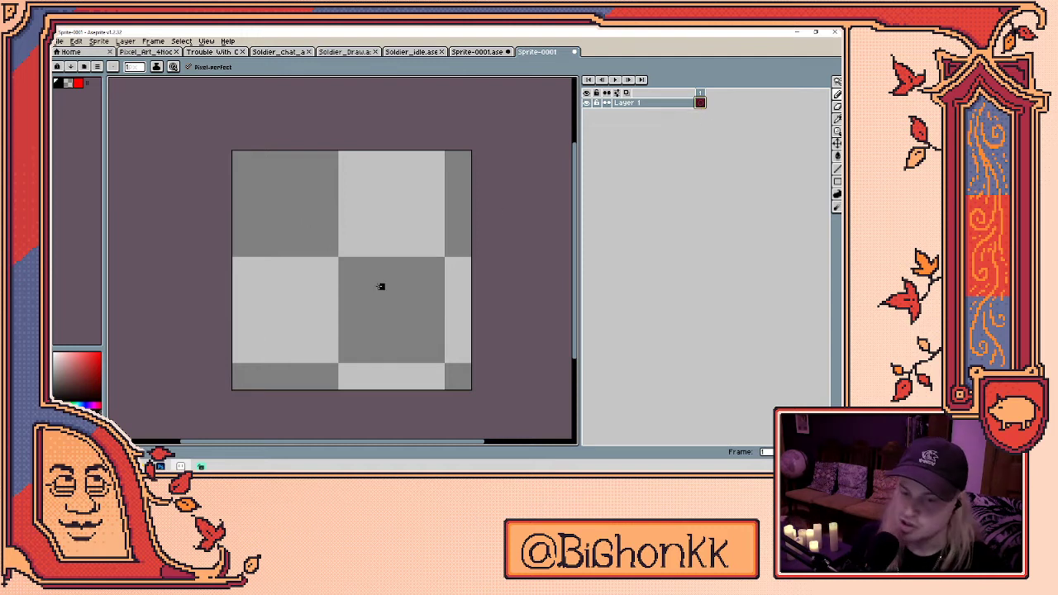
- Sketch two loose strokes, then add a second frame and clear its drawing
{"action": "left_click_drag", "start_coordinate": [253, 354], "coordinate": [448, 168]}
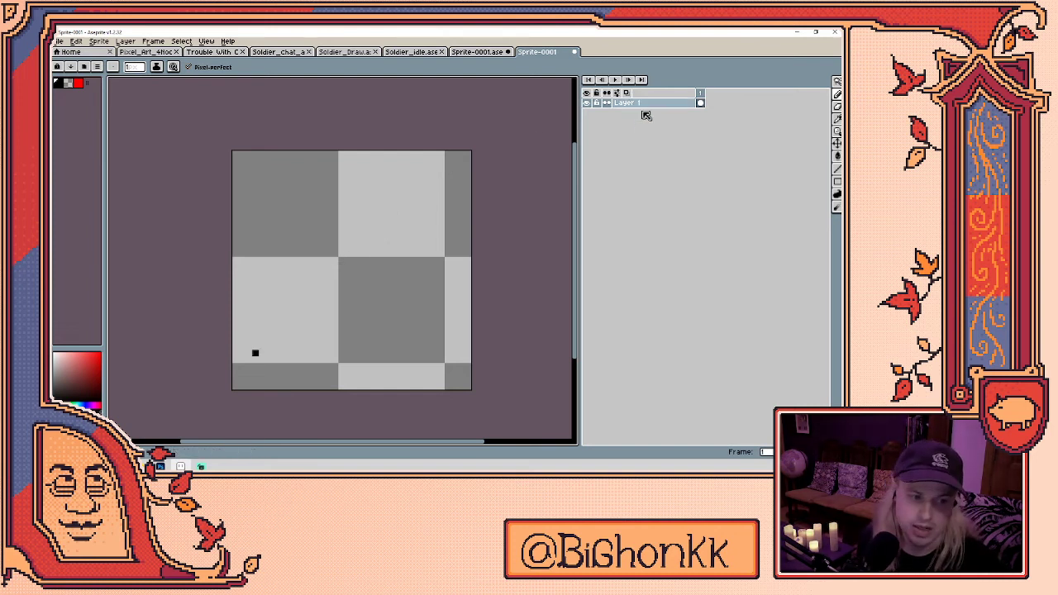
{"action": "mouse_move", "coordinate": [249, 354]}
{"action": "left_mouse_down"}
{"action": "mouse_move", "coordinate": [289, 275]}
{"action": "mouse_move", "coordinate": [341, 368]}
{"action": "mouse_move", "coordinate": [311, 370]}
{"action": "mouse_move", "coordinate": [396, 333]}
{"action": "left_mouse_up"}
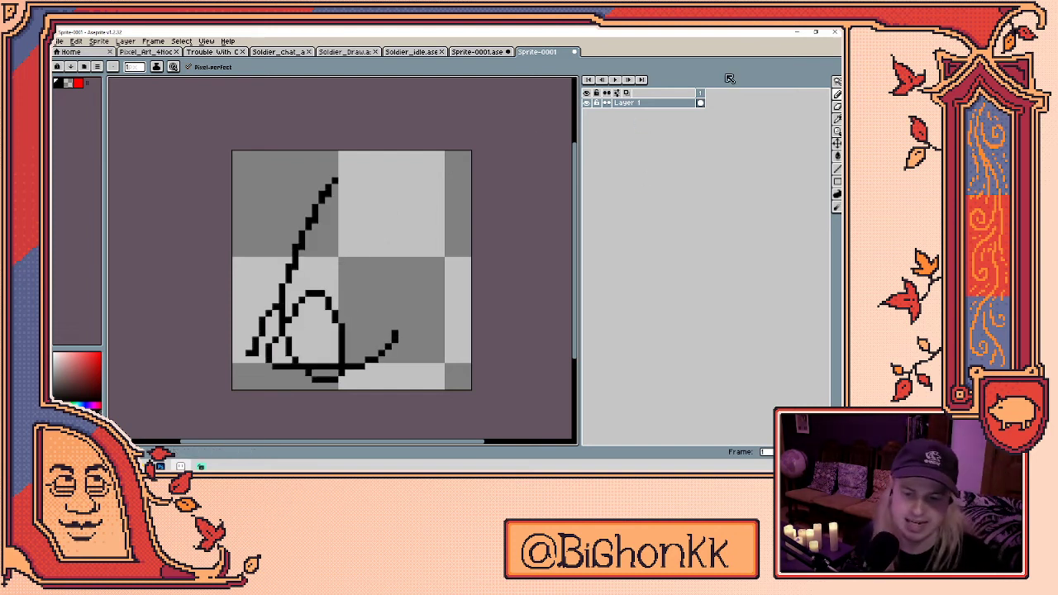
{"action": "key", "text": "alt+n"}
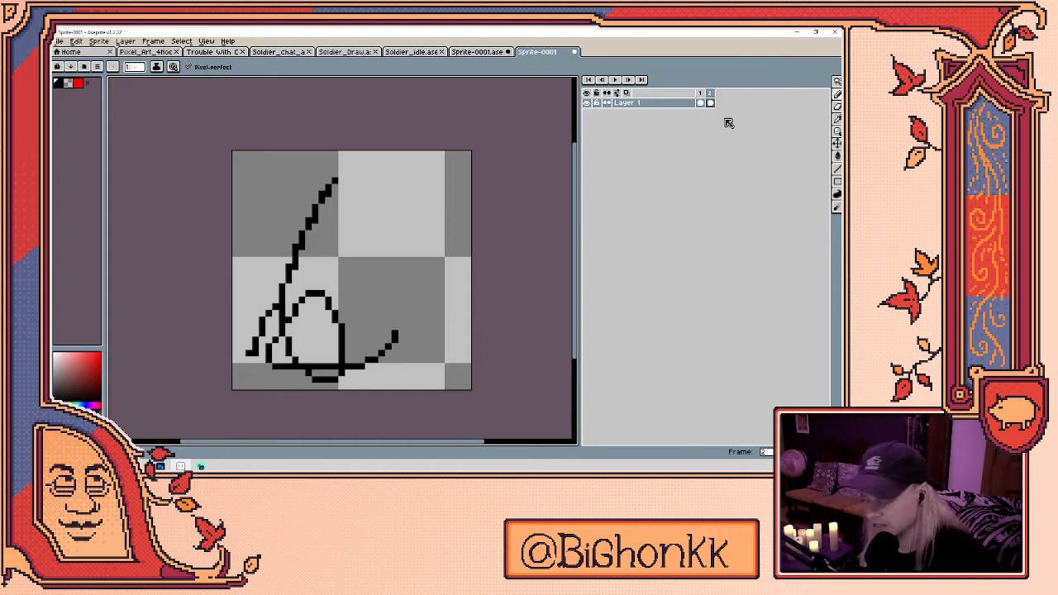
{"action": "key", "text": "Delete"}
- Turn on onion skin with red/blue tinting and step between frames 1 and 2
{"action": "left_click", "coordinate": [626, 92]}
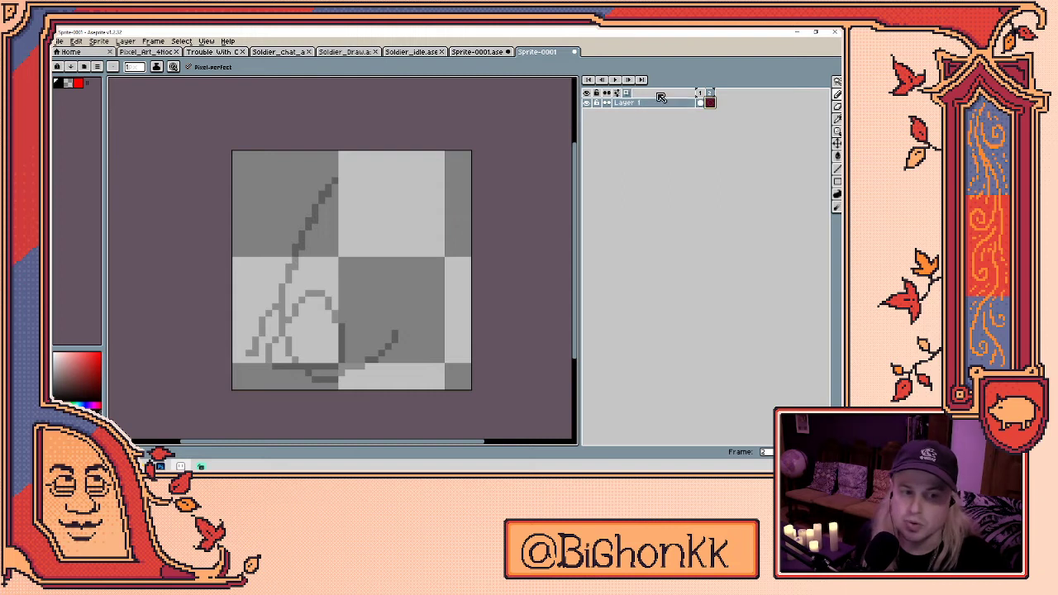
{"action": "left_click", "coordinate": [629, 94]}
{"action": "left_click", "coordinate": [629, 94]}
{"action": "right_click", "coordinate": [628, 95]}
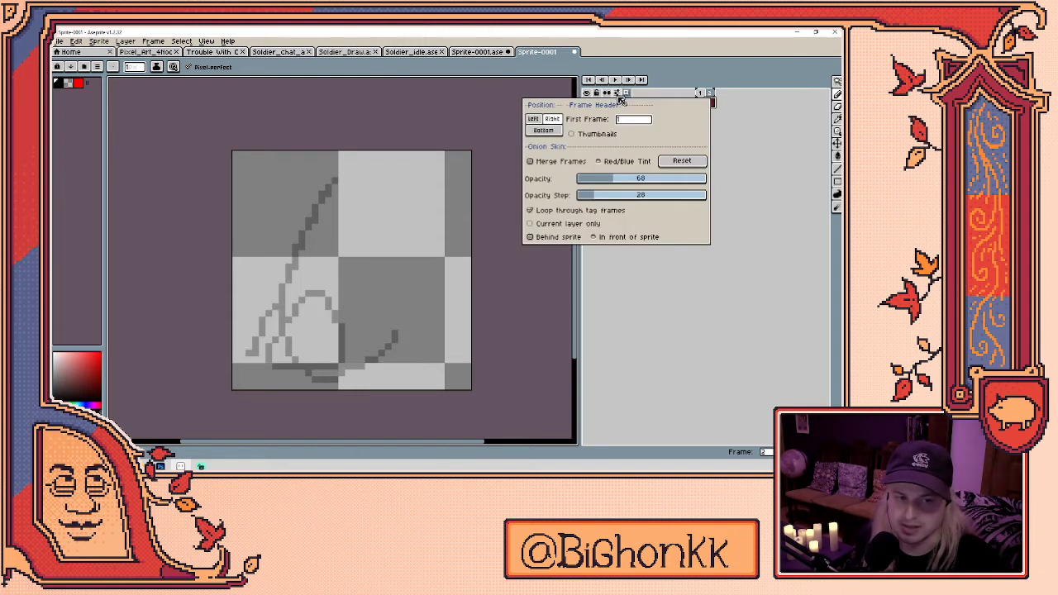
{"action": "left_click", "coordinate": [650, 163]}
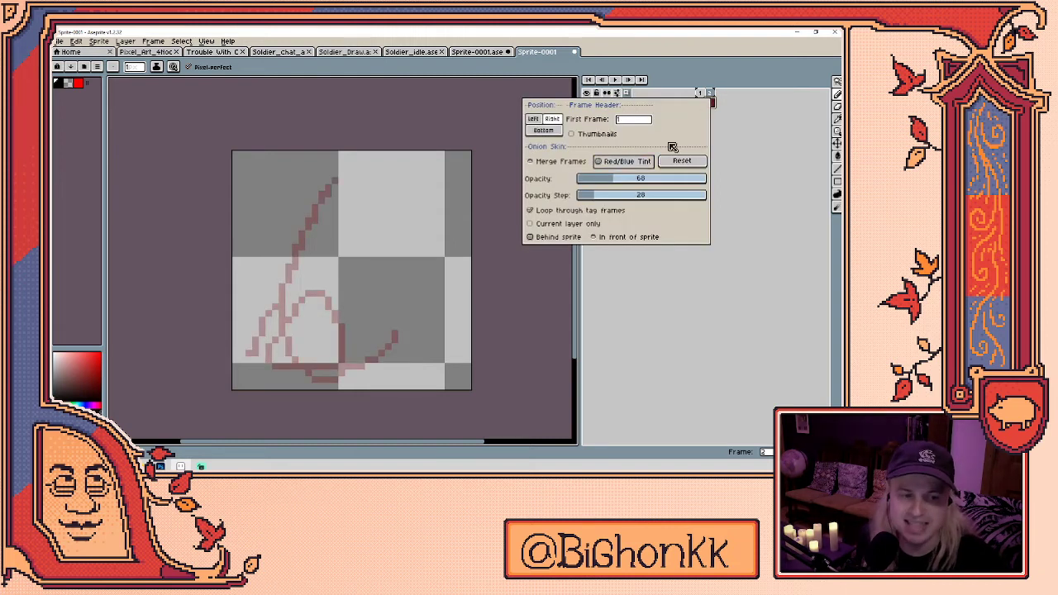
{"action": "left_click", "coordinate": [661, 96]}
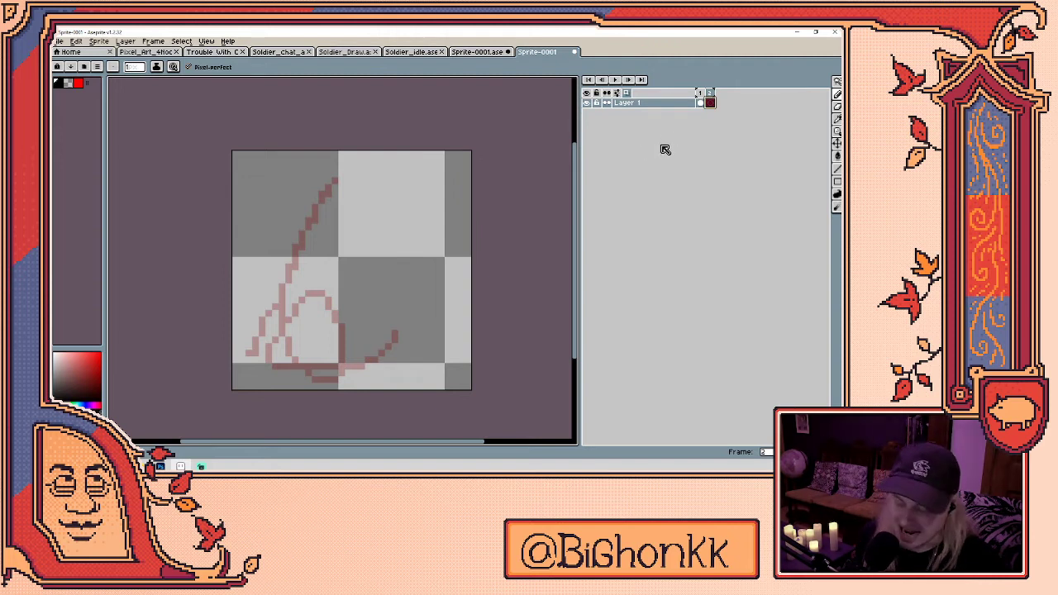
{"action": "key", "text": "Left"}
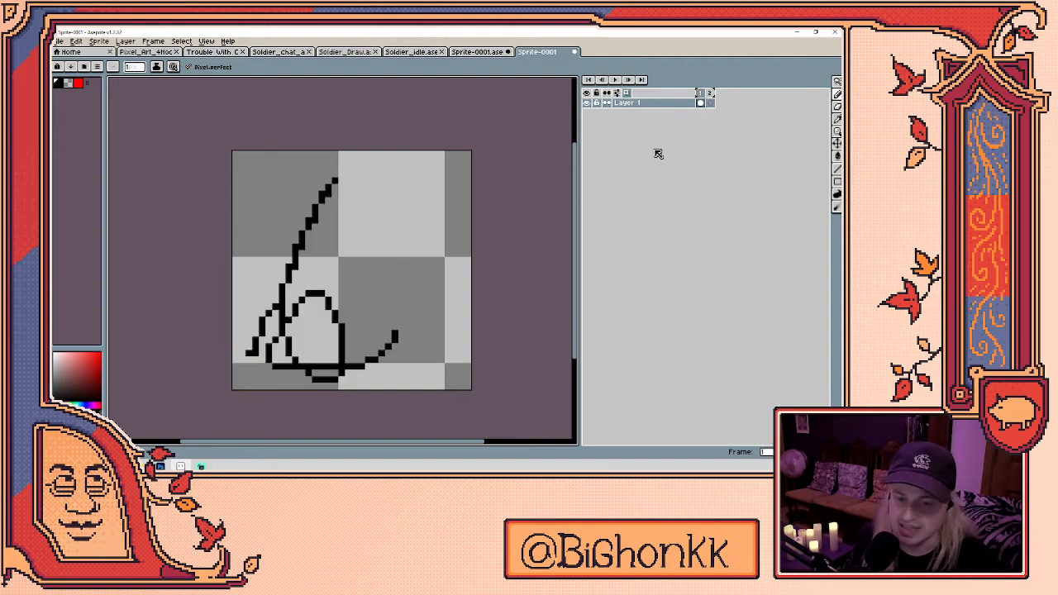
{"action": "key", "text": "Right"}
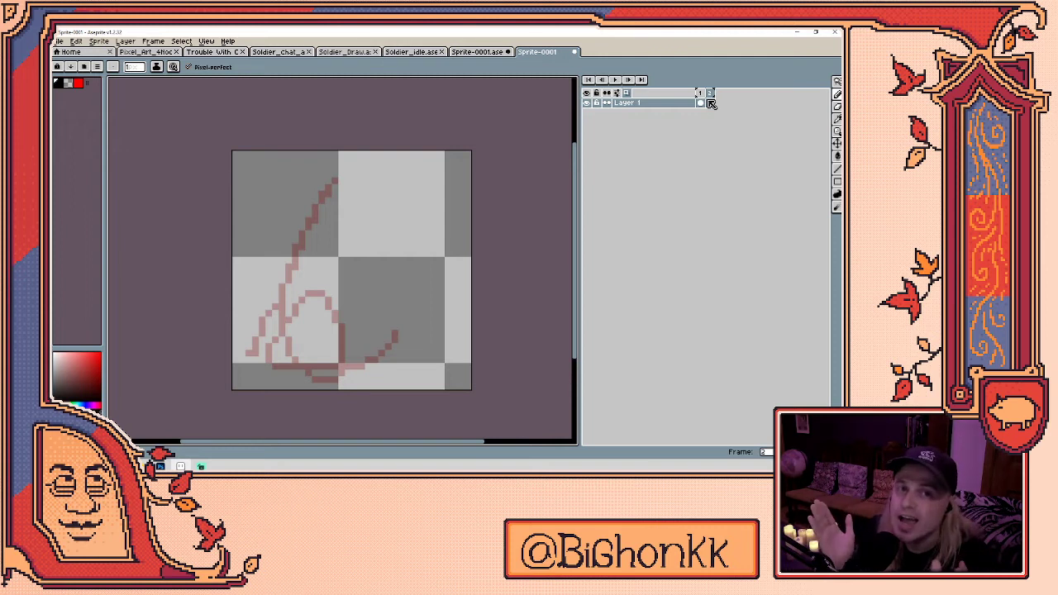
- Add a third frame after frame 2 with Alt+N and draw a stroke on it
{"action": "left_click", "coordinate": [710, 103]}
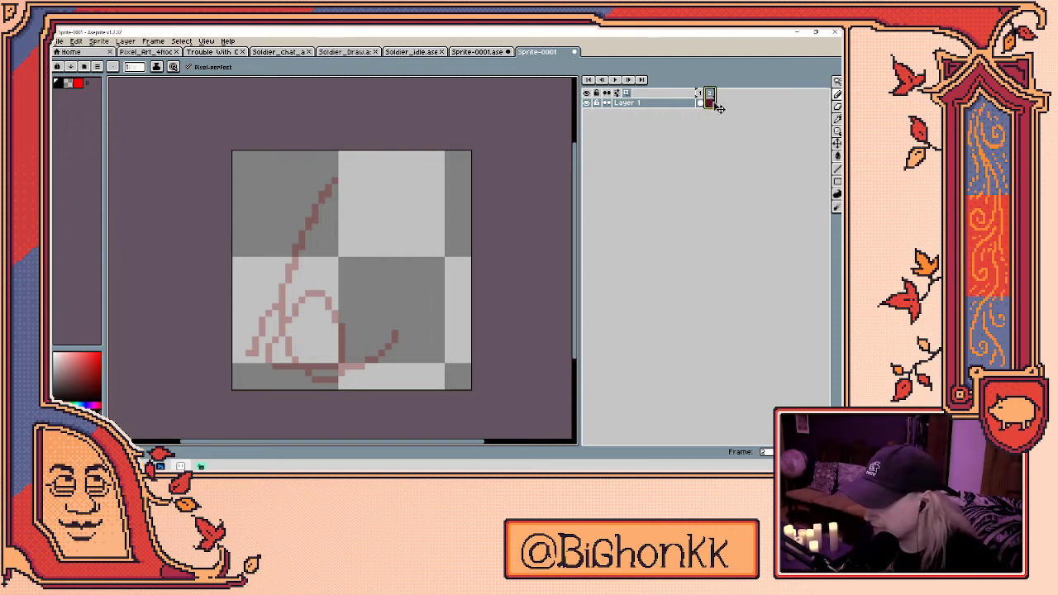
{"action": "key", "text": "alt+n"}
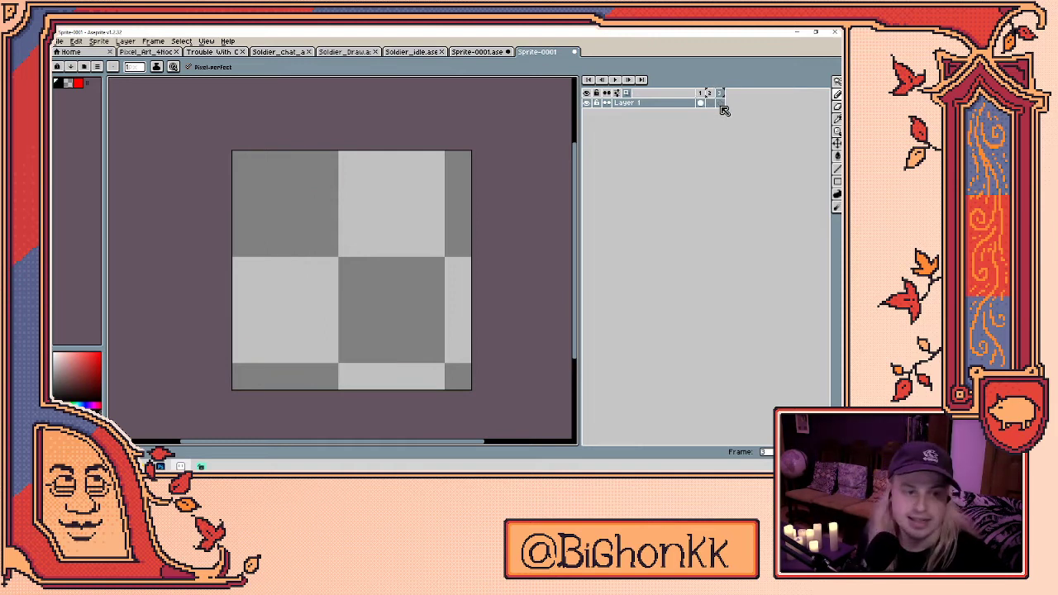
{"action": "mouse_move", "coordinate": [329, 339]}
{"action": "left_mouse_down"}
{"action": "mouse_move", "coordinate": [342, 213]}
{"action": "mouse_move", "coordinate": [437, 294]}
{"action": "left_mouse_up"}
{"action": "left_click", "coordinate": [712, 104]}
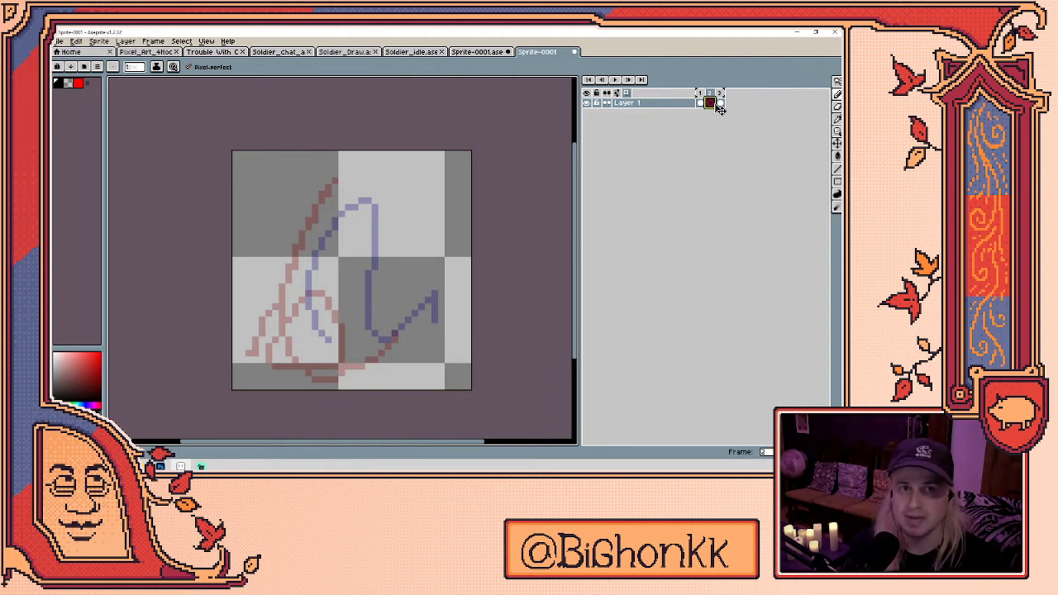
{"action": "left_click_drag", "start_coordinate": [707, 105], "coordinate": [709, 102]}
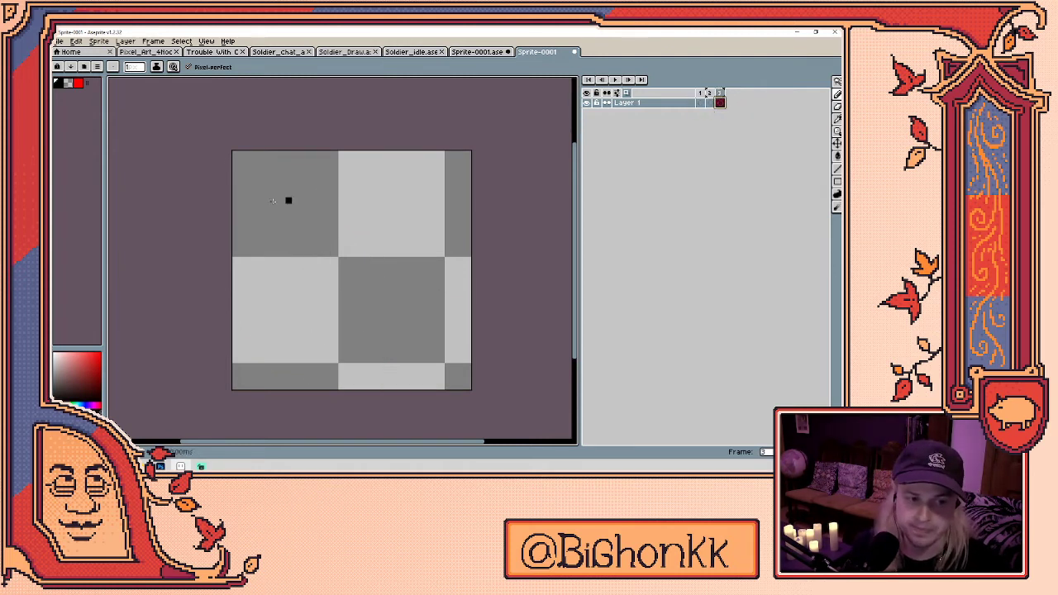
{"action": "left_click", "coordinate": [705, 105]}
{"action": "left_click", "coordinate": [720, 102]}
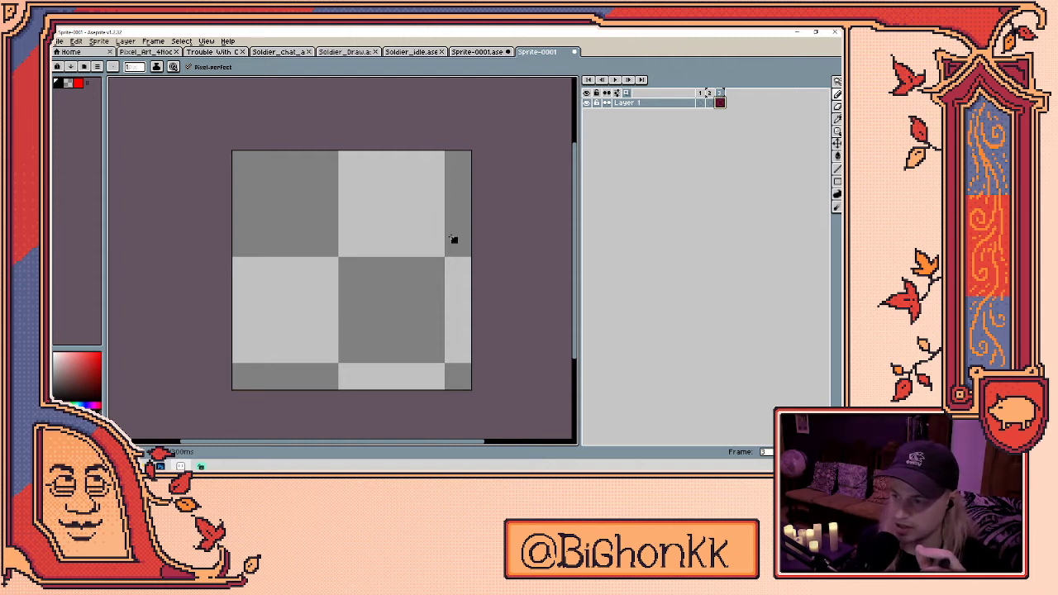
- Load the CGA1 High palette preset into the sprite
{"action": "left_click", "coordinate": [83, 66]}
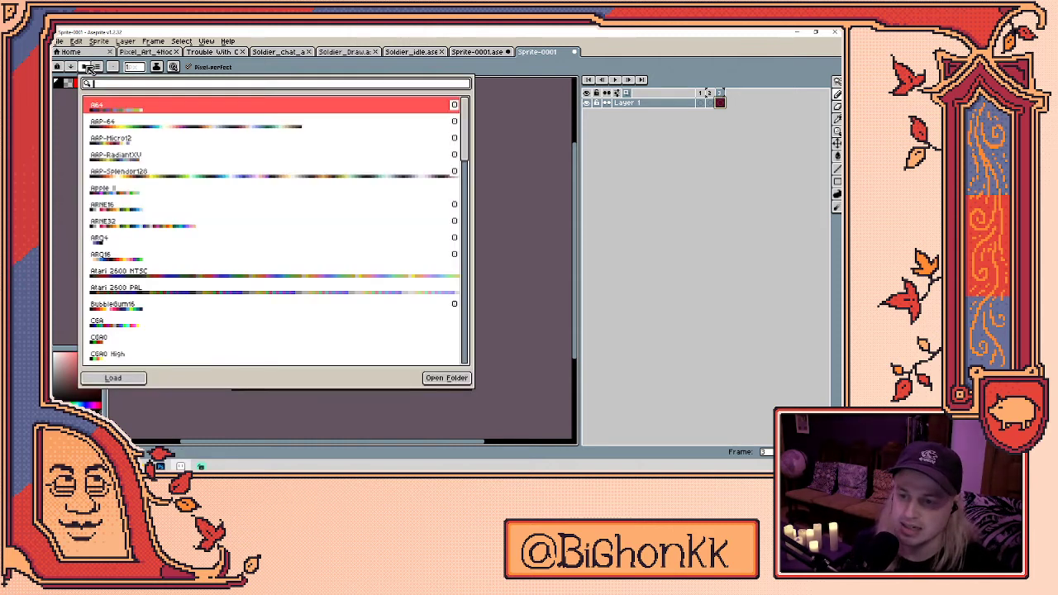
{"action": "scroll", "coordinate": [142, 133], "scroll_direction": "down", "scroll_amount": 10}
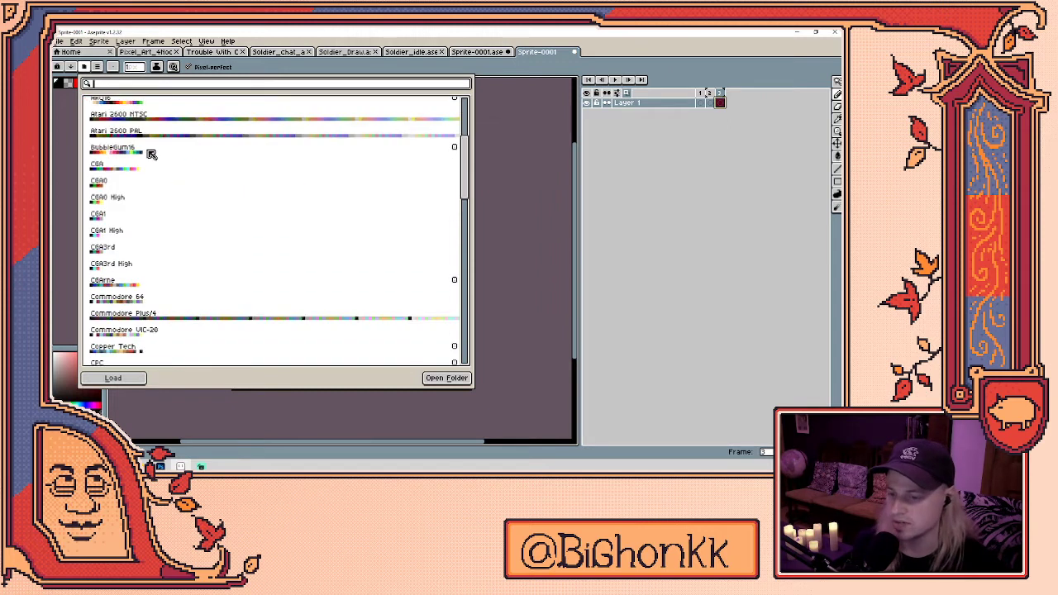
{"action": "scroll", "coordinate": [164, 175], "scroll_direction": "down", "scroll_amount": 5}
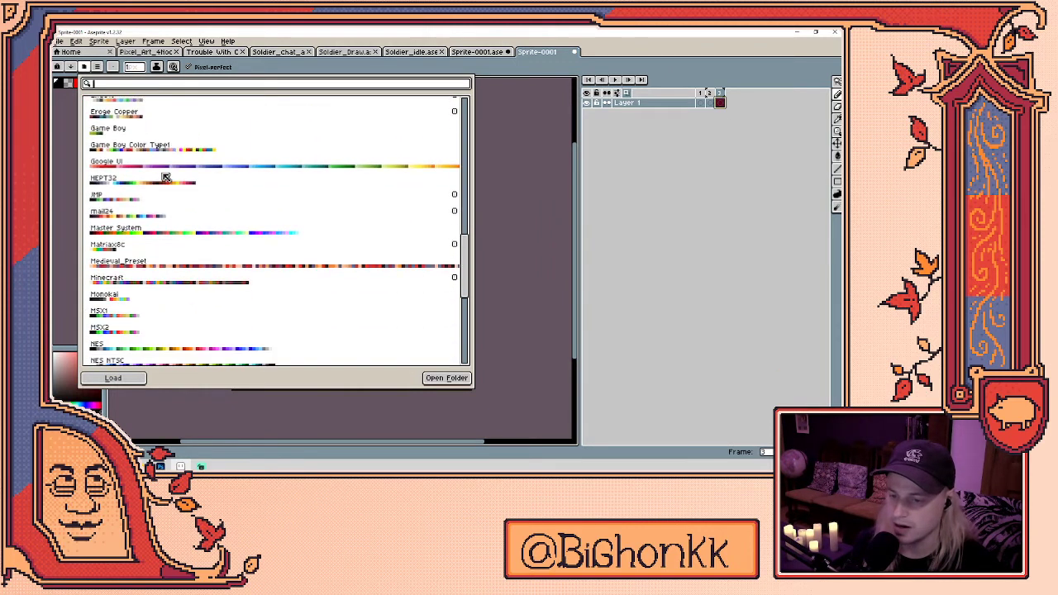
{"action": "scroll", "coordinate": [243, 196], "scroll_direction": "down", "scroll_amount": 5}
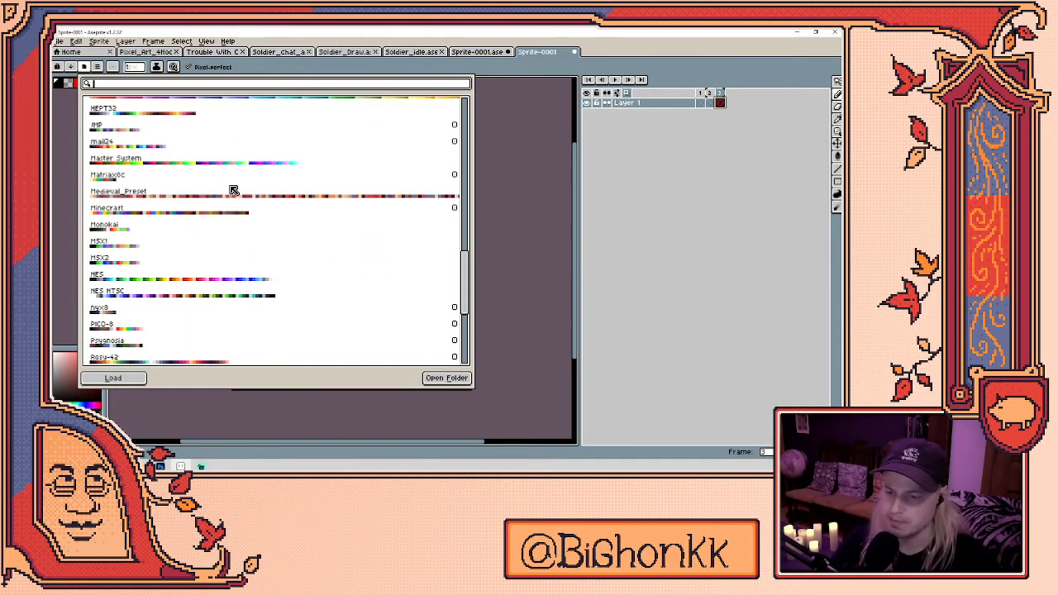
{"action": "scroll", "coordinate": [164, 191], "scroll_direction": "down", "scroll_amount": 4}
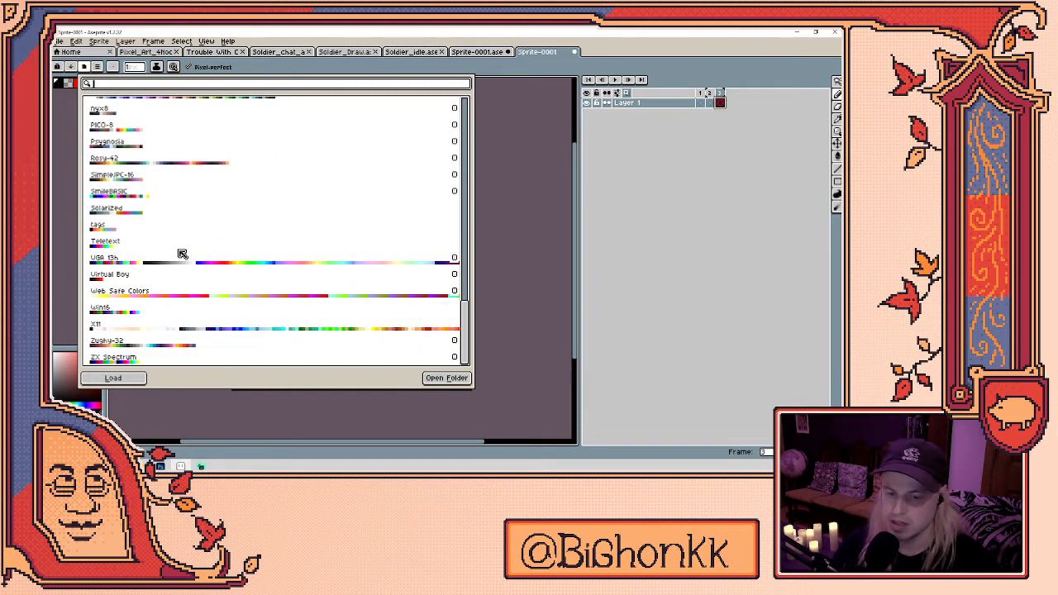
{"action": "scroll", "coordinate": [182, 250], "scroll_direction": "up", "scroll_amount": 1}
{"action": "scroll", "coordinate": [191, 252], "scroll_direction": "up", "scroll_amount": 8}
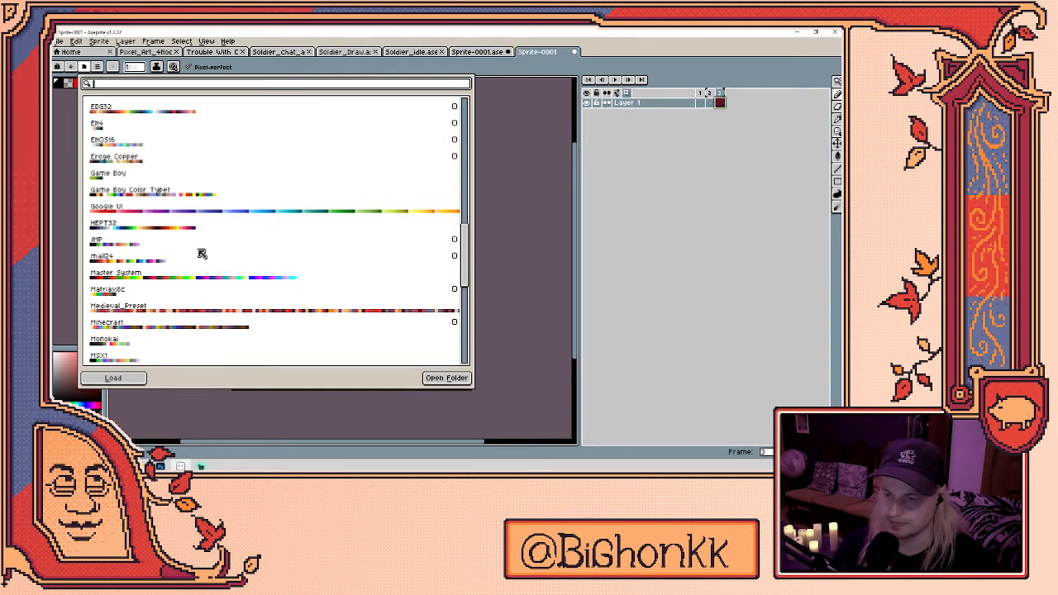
{"action": "scroll", "coordinate": [202, 255], "scroll_direction": "up", "scroll_amount": 3}
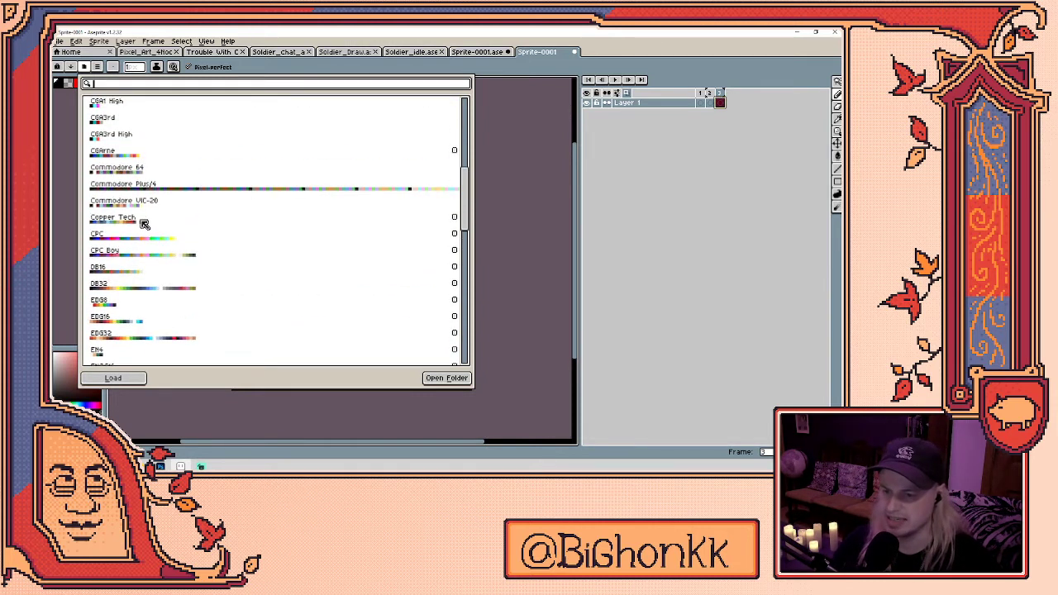
{"action": "scroll", "coordinate": [145, 189], "scroll_direction": "up", "scroll_amount": 2}
{"action": "left_click", "coordinate": [118, 137]}
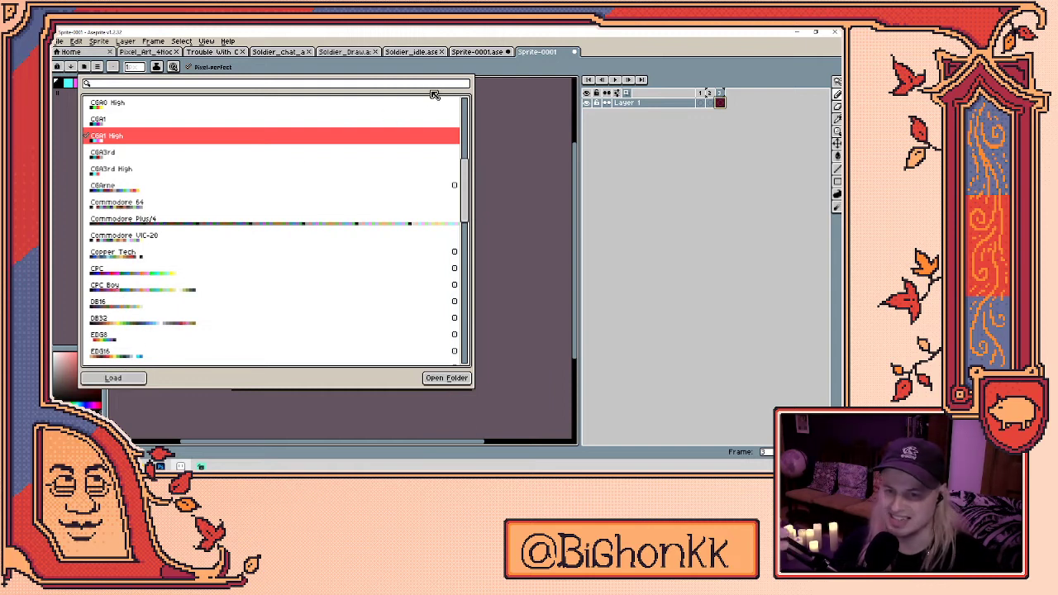
{"action": "left_click", "coordinate": [75, 113]}
- Test two magenta strokes and undo them, then try a cyan stroke
{"action": "left_click_drag", "start_coordinate": [278, 295], "coordinate": [429, 330]}
{"action": "key", "text": "ctrl+z"}
{"action": "mouse_move", "coordinate": [281, 351]}
{"action": "left_mouse_down"}
{"action": "mouse_move", "coordinate": [340, 238]}
{"action": "mouse_move", "coordinate": [411, 288]}
{"action": "left_mouse_up"}
{"action": "key", "text": "ctrl+z"}
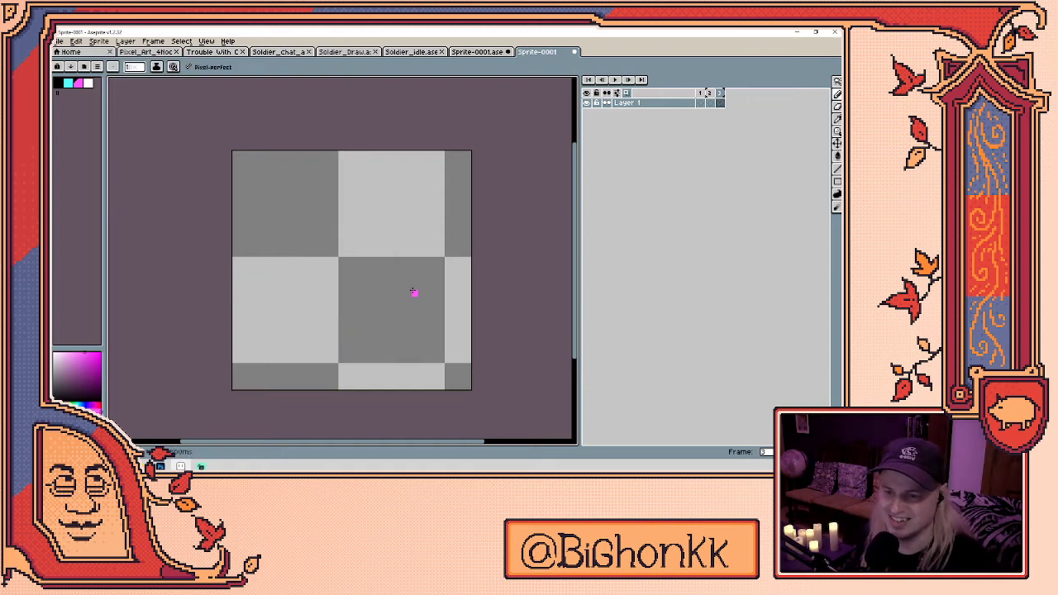
{"action": "left_click", "coordinate": [68, 84]}
{"action": "left_click_drag", "start_coordinate": [289, 237], "coordinate": [289, 295]}
- Undo the cyan test strokes and set black as the foreground colour
{"action": "key", "text": "ctrl+z"}
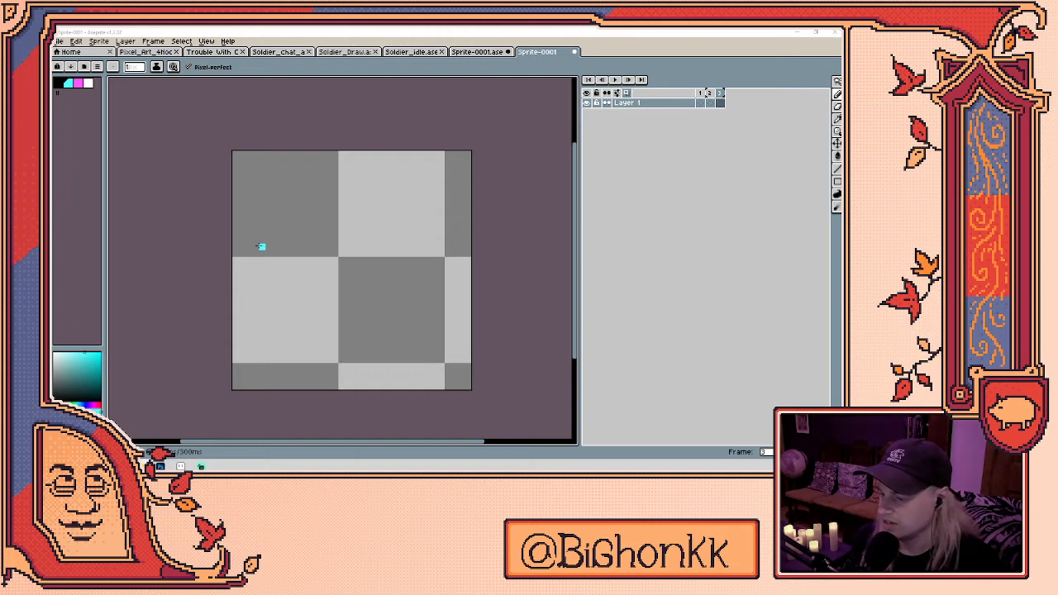
{"action": "left_click_drag", "start_coordinate": [298, 261], "coordinate": [333, 218]}
{"action": "key", "text": "ctrl+z"}
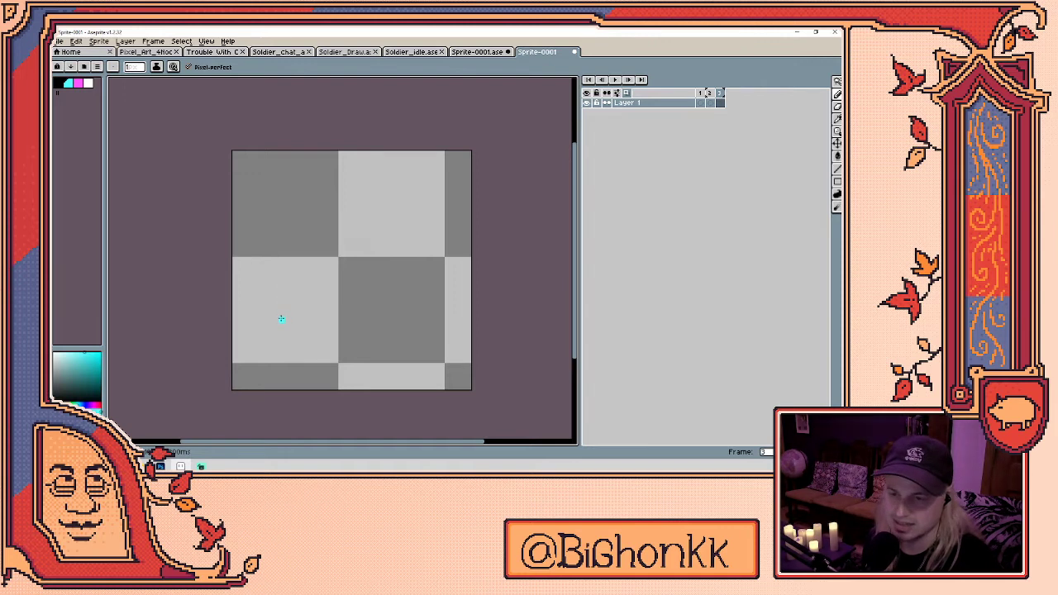
{"action": "key", "text": "9"}
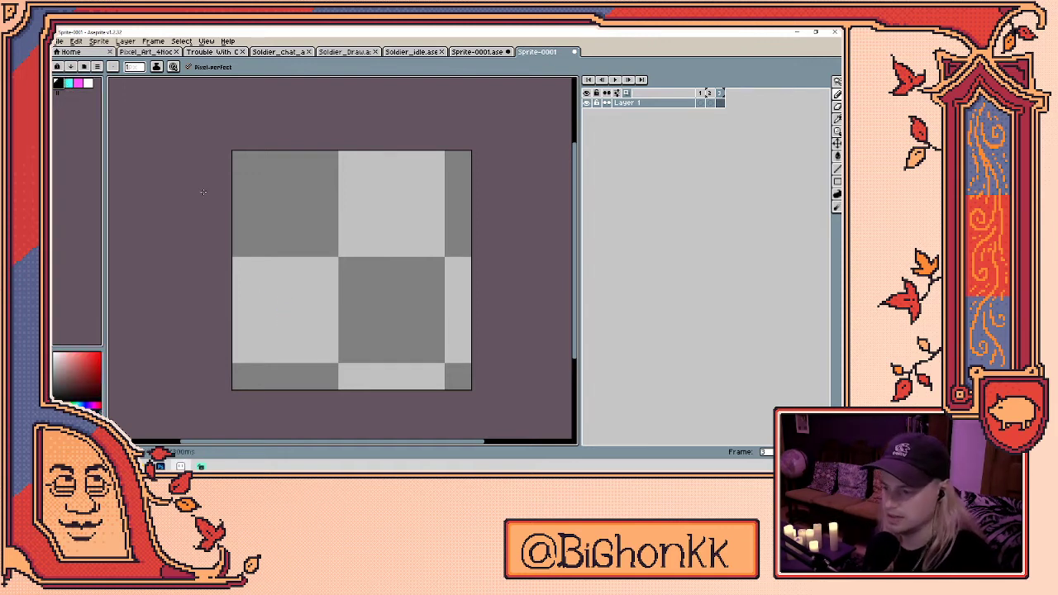
- Sketch a black bell-shaped outline with the Pencil, flattening its bottom edge
{"action": "mouse_move", "coordinate": [309, 320]}
{"action": "left_mouse_down"}
{"action": "mouse_move", "coordinate": [340, 248]}
{"action": "mouse_move", "coordinate": [378, 239]}
{"action": "left_mouse_up"}
{"action": "key", "text": "ctrl+z"}
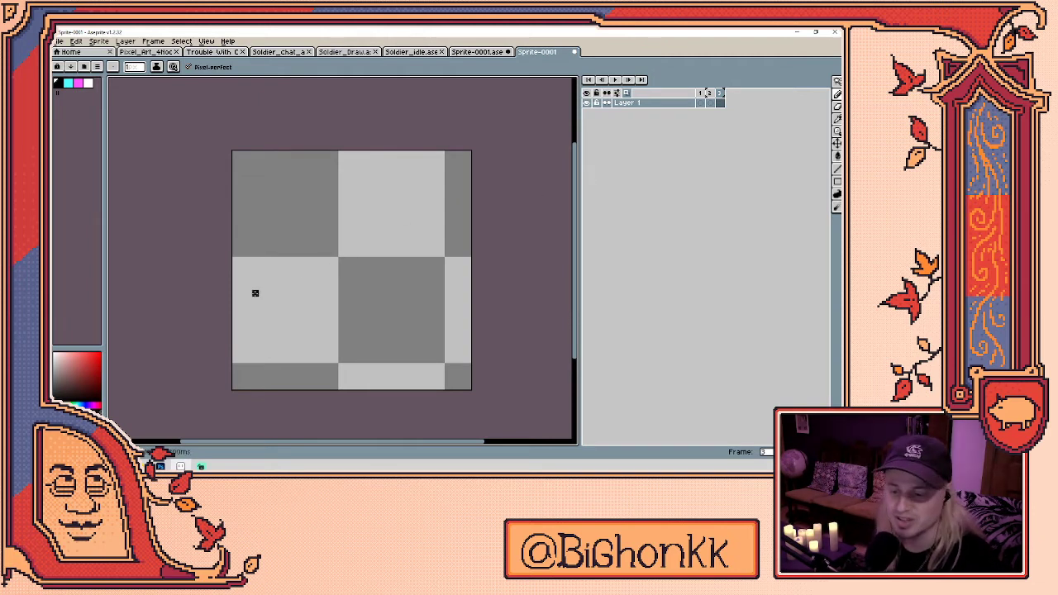
{"action": "left_click_drag", "start_coordinate": [281, 317], "coordinate": [347, 203]}
{"action": "key", "text": "ctrl+z"}
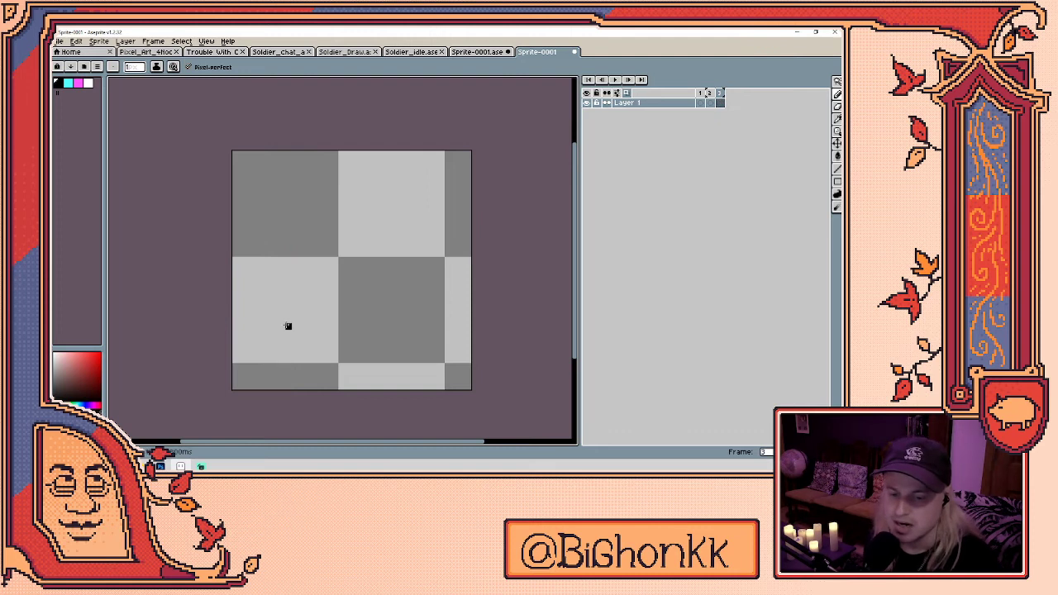
{"action": "mouse_move", "coordinate": [272, 354]}
{"action": "left_mouse_down"}
{"action": "mouse_move", "coordinate": [288, 201]}
{"action": "mouse_move", "coordinate": [302, 171]}
{"action": "mouse_move", "coordinate": [323, 173]}
{"action": "mouse_move", "coordinate": [388, 259]}
{"action": "mouse_move", "coordinate": [421, 378]}
{"action": "left_mouse_up"}
{"action": "key", "text": "ctrl+z"}
{"action": "left_click_drag", "start_coordinate": [261, 372], "coordinate": [289, 170]}
{"action": "key", "text": "ctrl+z"}
{"action": "mouse_move", "coordinate": [261, 369]}
{"action": "left_mouse_down"}
{"action": "mouse_move", "coordinate": [262, 310]}
{"action": "mouse_move", "coordinate": [325, 167]}
{"action": "mouse_move", "coordinate": [394, 250]}
{"action": "mouse_move", "coordinate": [449, 378]}
{"action": "mouse_move", "coordinate": [334, 380]}
{"action": "mouse_move", "coordinate": [256, 353]}
{"action": "left_mouse_up"}
{"action": "key", "text": "e"}
{"action": "mouse_move", "coordinate": [364, 386]}
{"action": "left_mouse_down"}
{"action": "mouse_move", "coordinate": [400, 384]}
{"action": "mouse_move", "coordinate": [388, 380]}
{"action": "left_mouse_up"}
{"action": "key", "text": "b"}
{"action": "left_click_drag", "start_coordinate": [389, 381], "coordinate": [403, 380]}
- Fill the bell outline solid black and touch up its right edge
{"action": "key", "text": "h"}
{"action": "key", "text": "g"}
{"action": "left_click", "coordinate": [354, 311]}
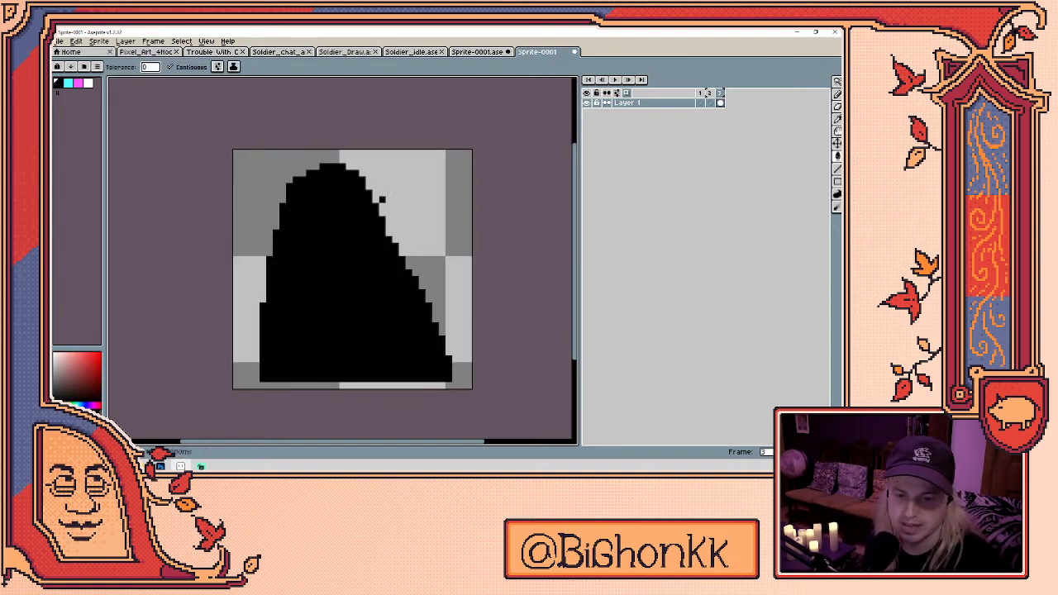
{"action": "key", "text": "b"}
{"action": "left_click_drag", "start_coordinate": [355, 169], "coordinate": [392, 253]}
{"action": "key", "text": "e"}
{"action": "left_click_drag", "start_coordinate": [364, 185], "coordinate": [389, 252]}
- Refine the blob's left, upper-left, right diagonal and bottom-left edges with Pencil and Eraser
{"action": "mouse_move", "coordinate": [265, 263]}
{"action": "left_mouse_down"}
{"action": "mouse_move", "coordinate": [256, 318]}
{"action": "mouse_move", "coordinate": [267, 373]}
{"action": "mouse_move", "coordinate": [257, 368]}
{"action": "mouse_move", "coordinate": [266, 268]}
{"action": "mouse_move", "coordinate": [256, 288]}
{"action": "mouse_move", "coordinate": [267, 265]}
{"action": "mouse_move", "coordinate": [253, 292]}
{"action": "mouse_move", "coordinate": [272, 251]}
{"action": "left_mouse_up"}
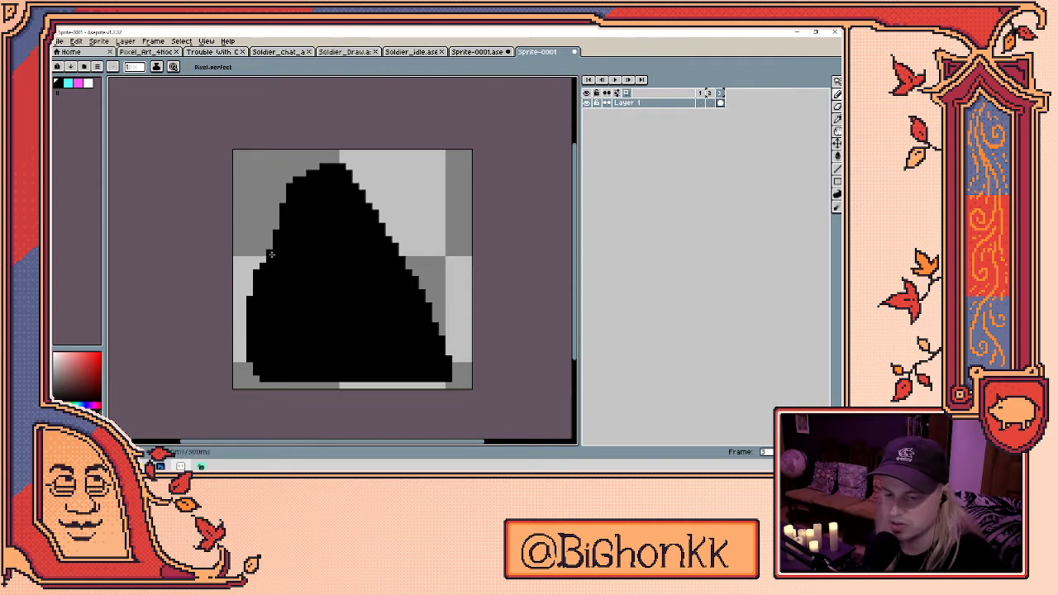
{"action": "key", "text": "b"}
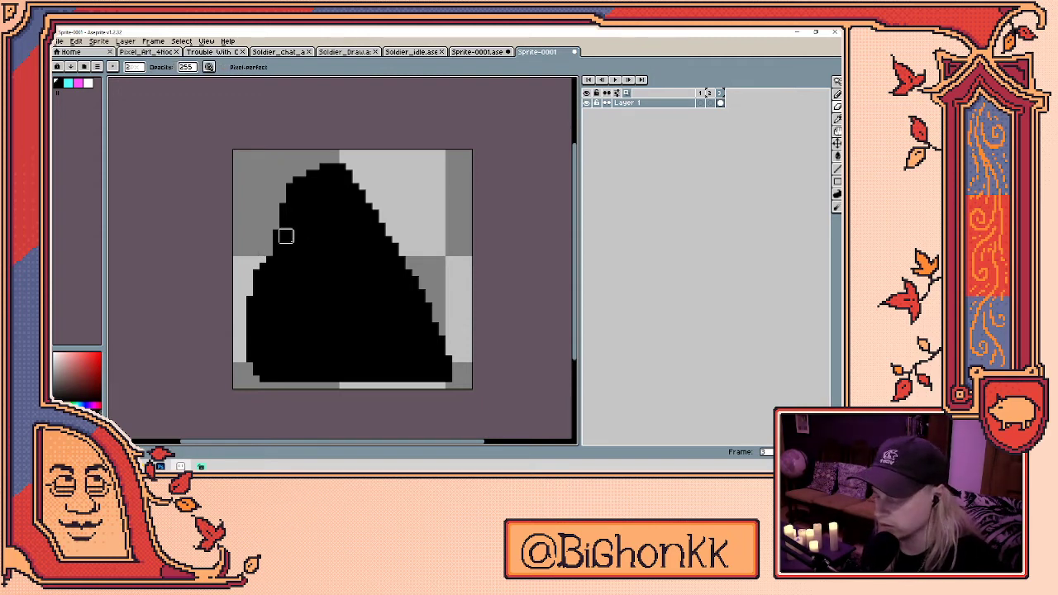
{"action": "mouse_move", "coordinate": [285, 229]}
{"action": "left_mouse_down"}
{"action": "mouse_move", "coordinate": [286, 217]}
{"action": "mouse_move", "coordinate": [277, 234]}
{"action": "left_mouse_up"}
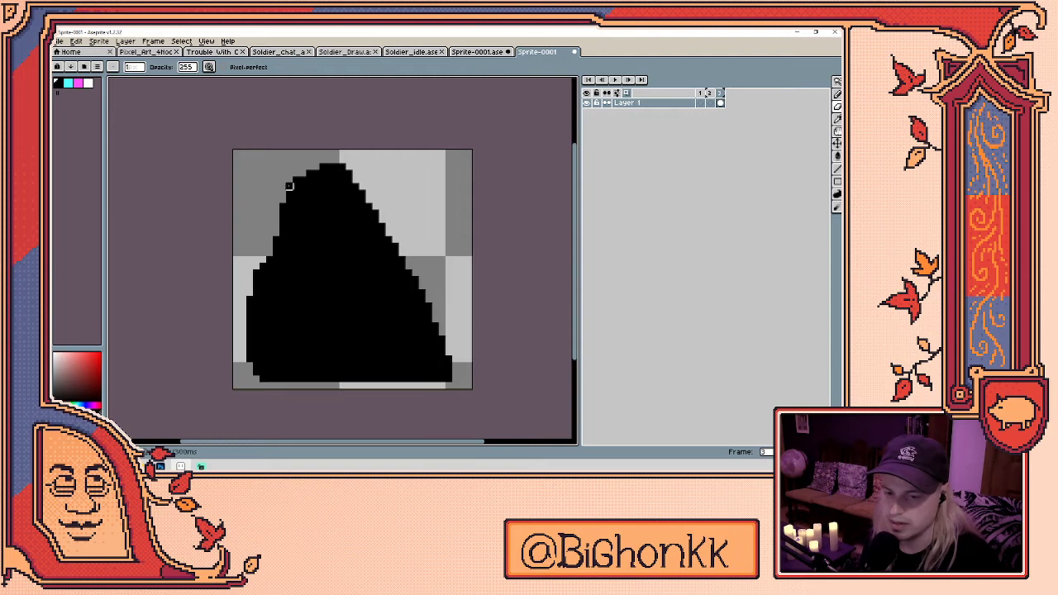
{"action": "key", "text": "ctrl+z"}
{"action": "key", "text": "e"}
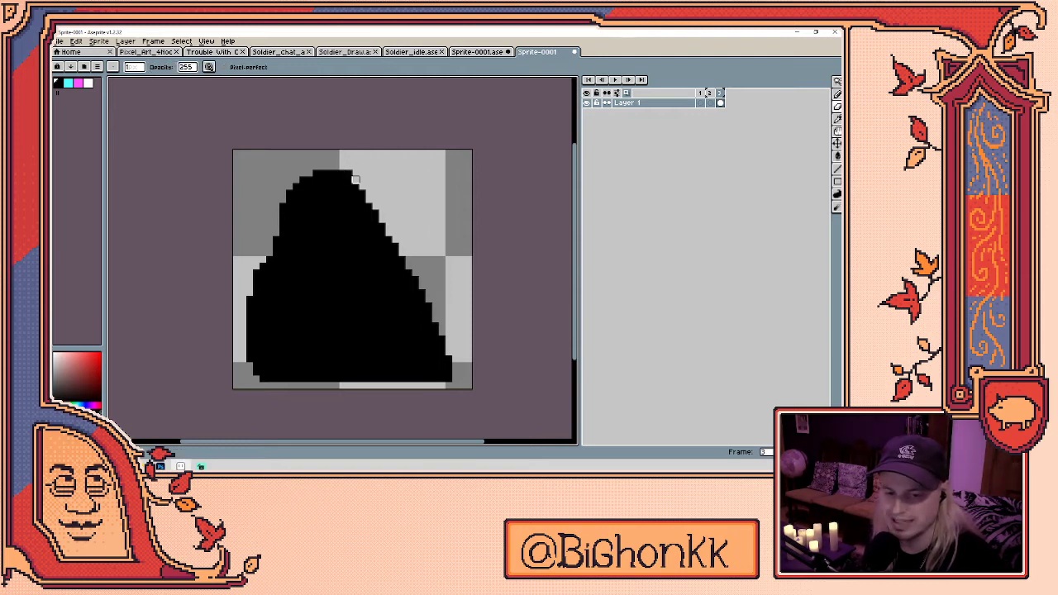
{"action": "mouse_move", "coordinate": [355, 185]}
{"action": "left_mouse_down"}
{"action": "mouse_move", "coordinate": [385, 206]}
{"action": "mouse_move", "coordinate": [421, 263]}
{"action": "mouse_move", "coordinate": [444, 350]}
{"action": "mouse_move", "coordinate": [389, 223]}
{"action": "mouse_move", "coordinate": [407, 243]}
{"action": "left_mouse_up"}
{"action": "left_click_drag", "start_coordinate": [247, 378], "coordinate": [258, 379]}
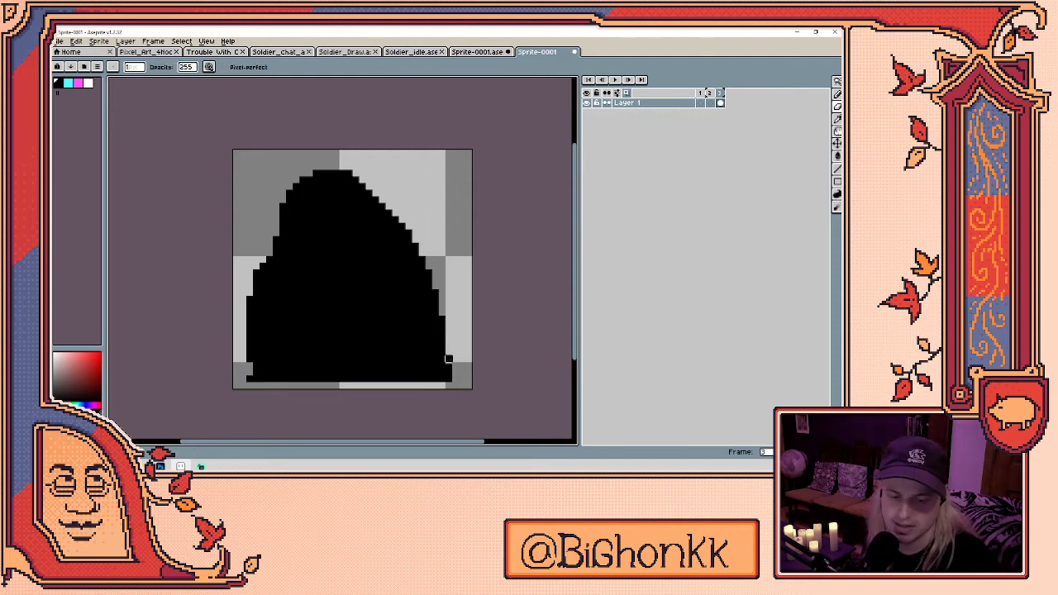
{"action": "left_click_drag", "start_coordinate": [432, 301], "coordinate": [448, 377]}
{"action": "key", "text": "ctrl+z"}
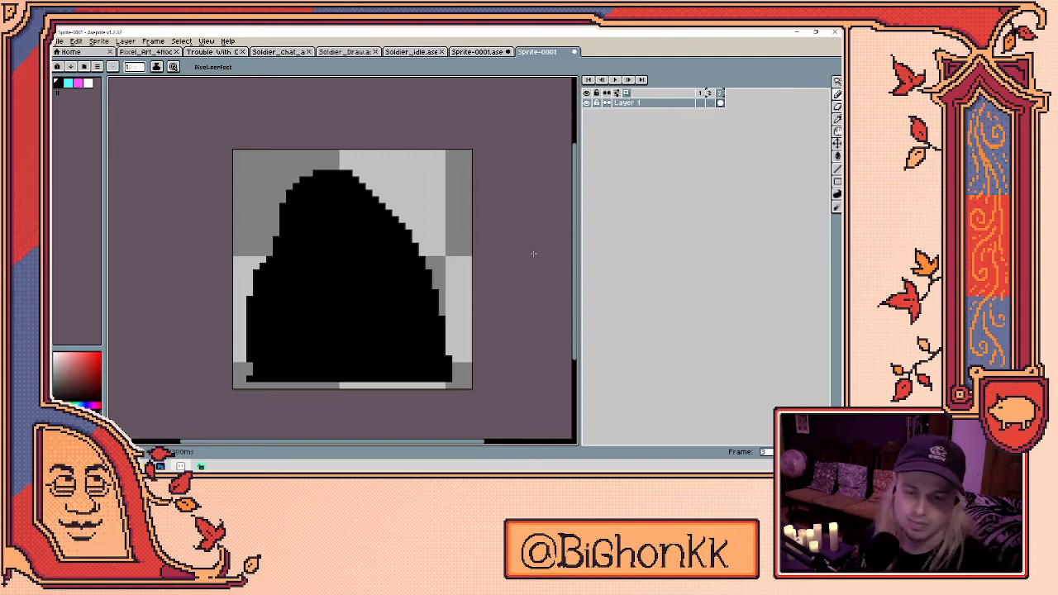
- Add Layer 2 above the blob and lower Layer 1's opacity to 82 as a guide
{"action": "key", "text": "shift+n"}
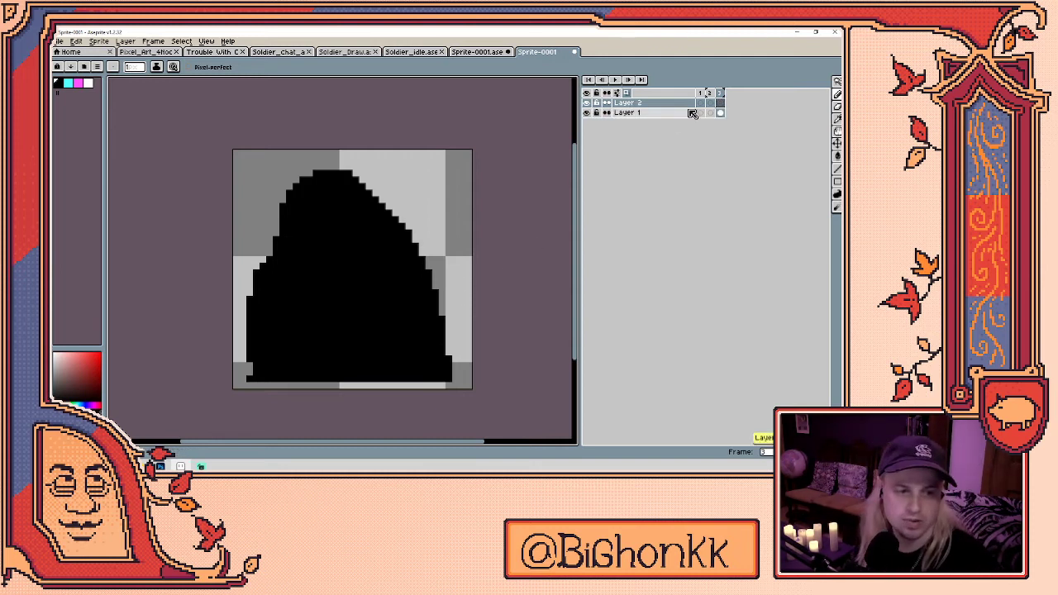
{"action": "left_click", "coordinate": [702, 104]}
{"action": "left_click", "coordinate": [709, 101]}
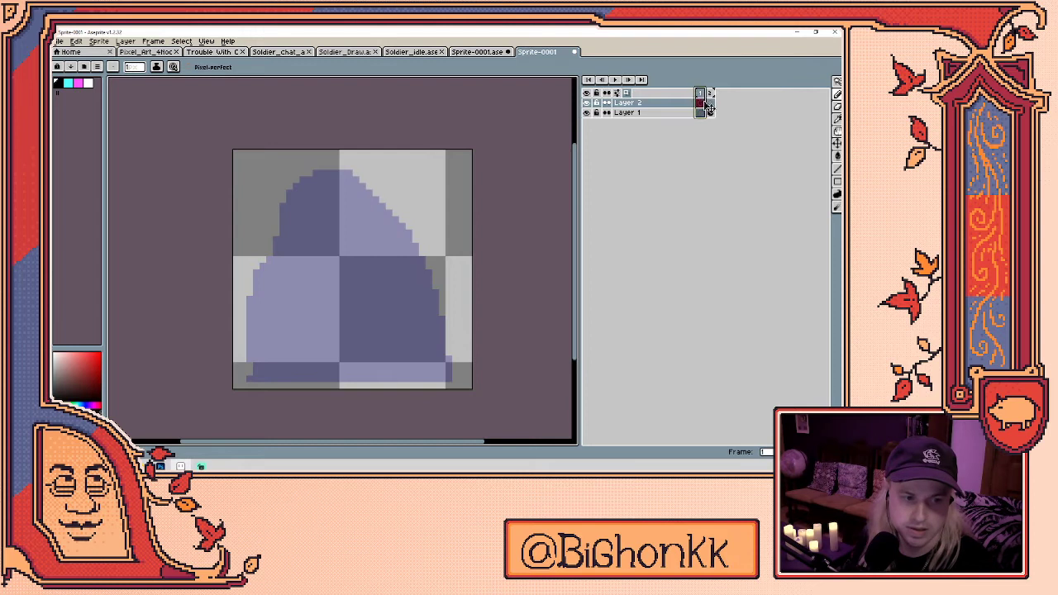
{"action": "left_click", "coordinate": [702, 103]}
{"action": "right_click", "coordinate": [627, 115]}
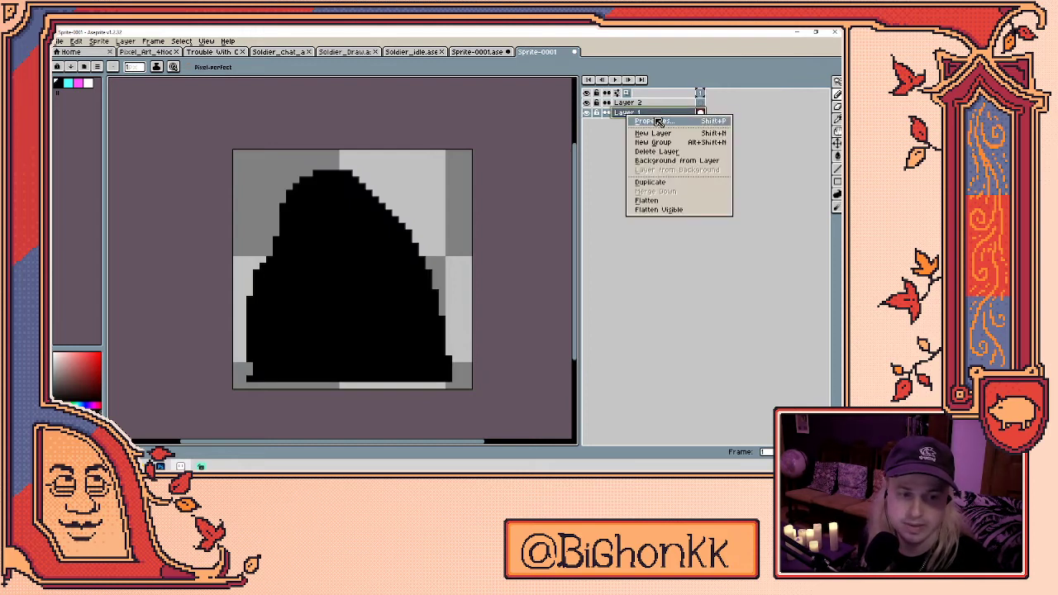
{"action": "left_click", "coordinate": [653, 123]}
{"action": "left_click", "coordinate": [474, 365]}
{"action": "left_click", "coordinate": [552, 318]}
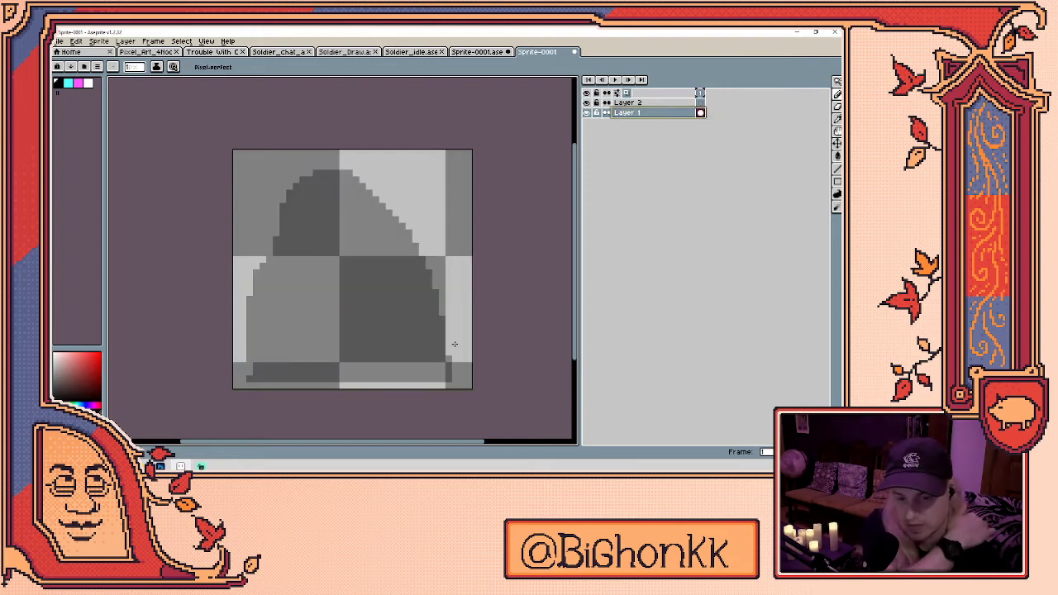
{"action": "left_click", "coordinate": [700, 102]}
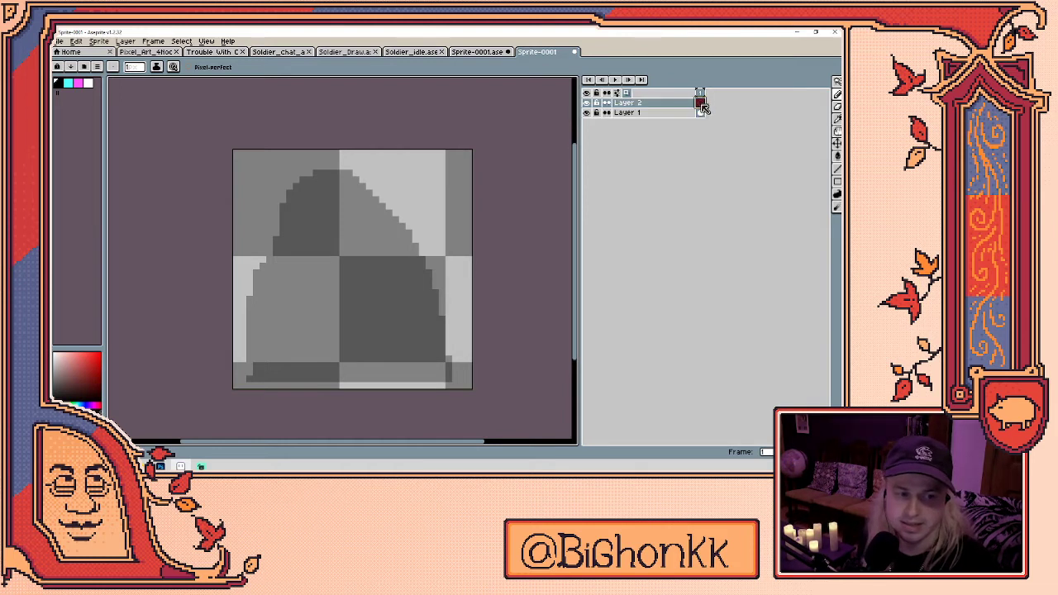
- Trace a black outline on Layer 2 from the blob's upper left down its right edge
{"action": "left_click_drag", "start_coordinate": [282, 233], "coordinate": [295, 188]}
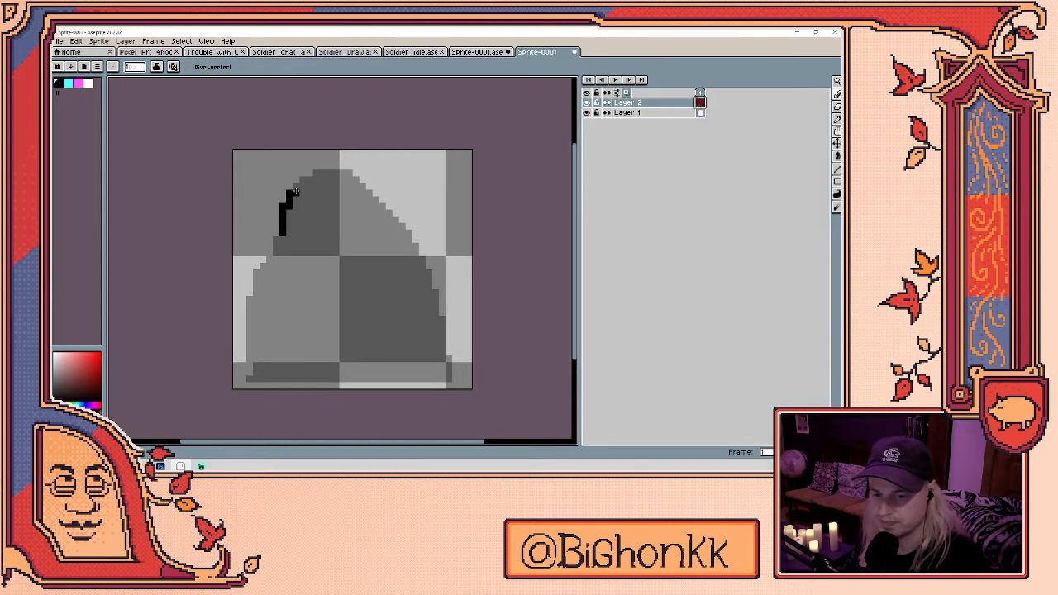
{"action": "key", "text": "ctrl+z"}
{"action": "mouse_move", "coordinate": [282, 235]}
{"action": "left_mouse_down"}
{"action": "mouse_move", "coordinate": [287, 199]}
{"action": "mouse_move", "coordinate": [305, 181]}
{"action": "mouse_move", "coordinate": [352, 173]}
{"action": "left_mouse_up"}
{"action": "mouse_move", "coordinate": [281, 237]}
{"action": "left_mouse_down"}
{"action": "mouse_move", "coordinate": [249, 299]}
{"action": "mouse_move", "coordinate": [249, 378]}
{"action": "mouse_move", "coordinate": [451, 378]}
{"action": "left_mouse_up"}
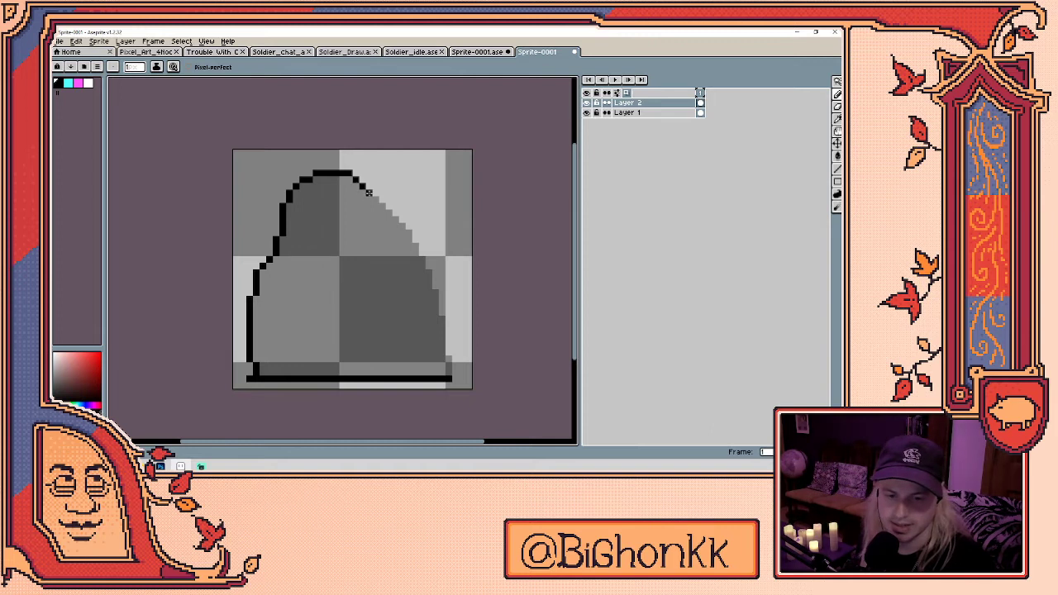
{"action": "mouse_move", "coordinate": [396, 219]}
{"action": "left_mouse_down"}
{"action": "mouse_move", "coordinate": [436, 293]}
{"action": "mouse_move", "coordinate": [449, 376]}
{"action": "left_mouse_up"}
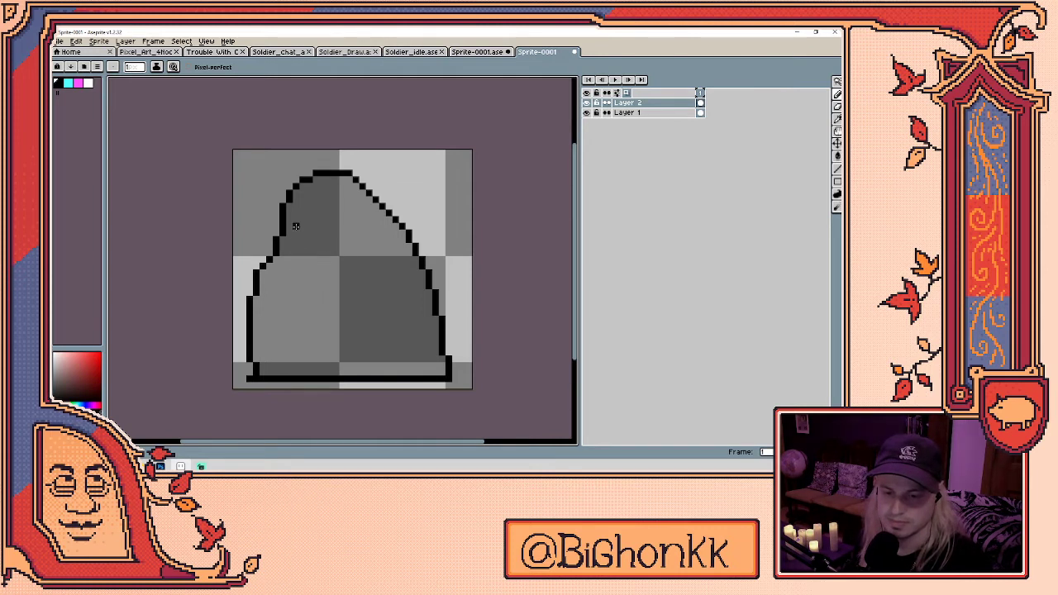
- Draw a long mouth line across the blob's body and trim its left end
{"action": "mouse_move", "coordinate": [303, 238]}
{"action": "left_mouse_down"}
{"action": "mouse_move", "coordinate": [376, 245]}
{"action": "mouse_move", "coordinate": [290, 243]}
{"action": "left_mouse_up"}
{"action": "key", "text": "e"}
{"action": "key", "text": "b"}
{"action": "left_click_drag", "start_coordinate": [268, 286], "coordinate": [366, 290]}
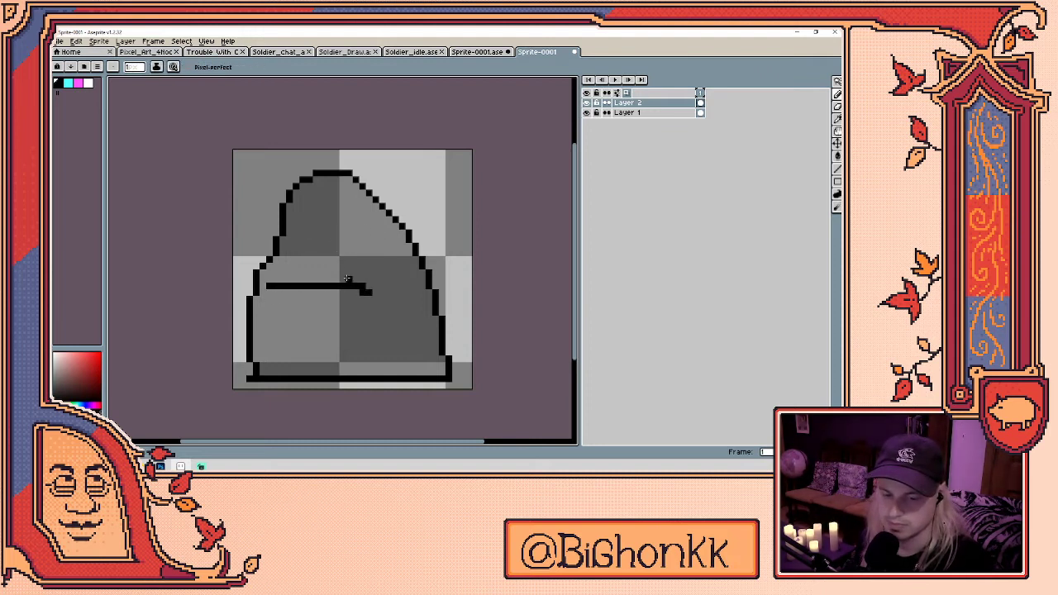
{"action": "key", "text": "e"}
{"action": "left_click", "coordinate": [269, 286]}
{"action": "key", "text": "b"}
- Redraw the blob's top outline as a slanted peak
{"action": "left_click", "coordinate": [356, 220]}
{"action": "key", "text": "ctrl+z"}
{"action": "key", "text": "e"}
{"action": "mouse_move", "coordinate": [311, 173]}
{"action": "left_mouse_down"}
{"action": "mouse_move", "coordinate": [368, 181]}
{"action": "mouse_move", "coordinate": [322, 200]}
{"action": "mouse_move", "coordinate": [336, 225]}
{"action": "mouse_move", "coordinate": [362, 180]}
{"action": "mouse_move", "coordinate": [390, 212]}
{"action": "left_mouse_up"}
{"action": "key", "text": "b"}
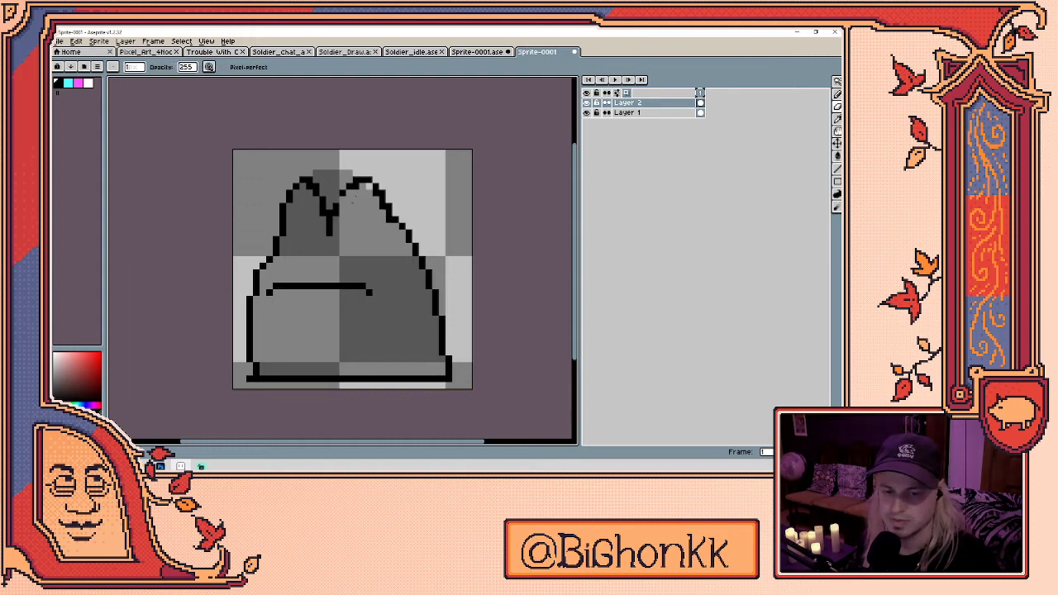
{"action": "key", "text": "e"}
{"action": "key", "text": "b"}
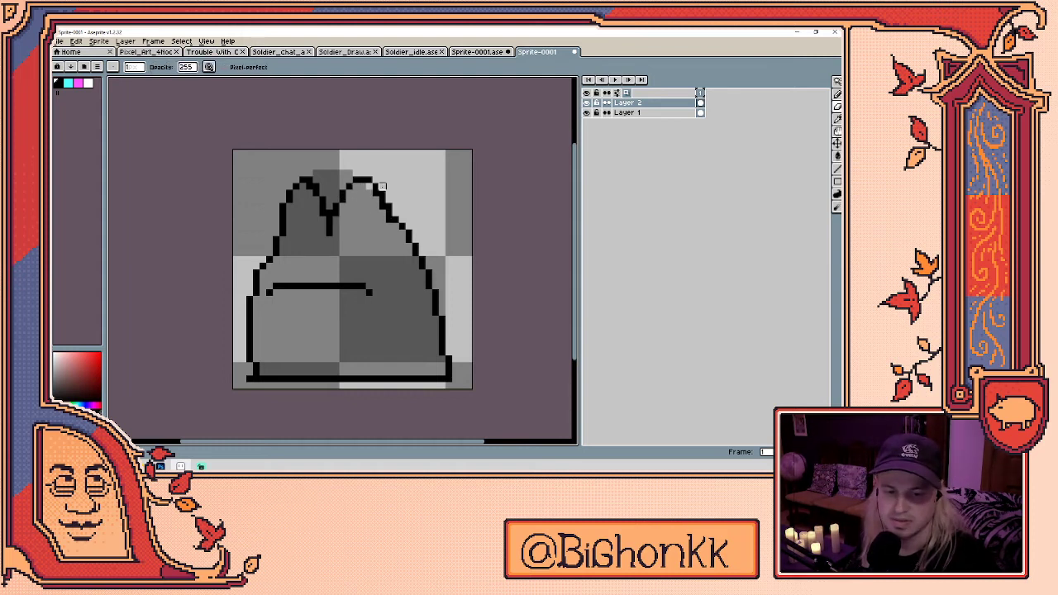
{"action": "key", "text": "e"}
{"action": "key", "text": "b"}
{"action": "key", "text": "e"}
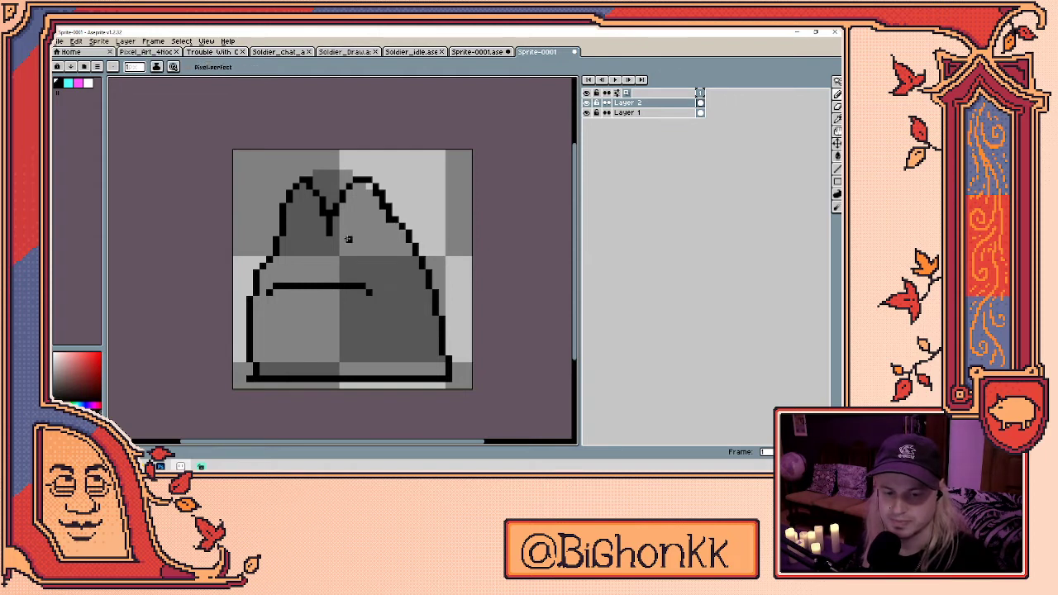
- Place a black dot for the left eye
{"action": "left_click", "coordinate": [296, 226]}
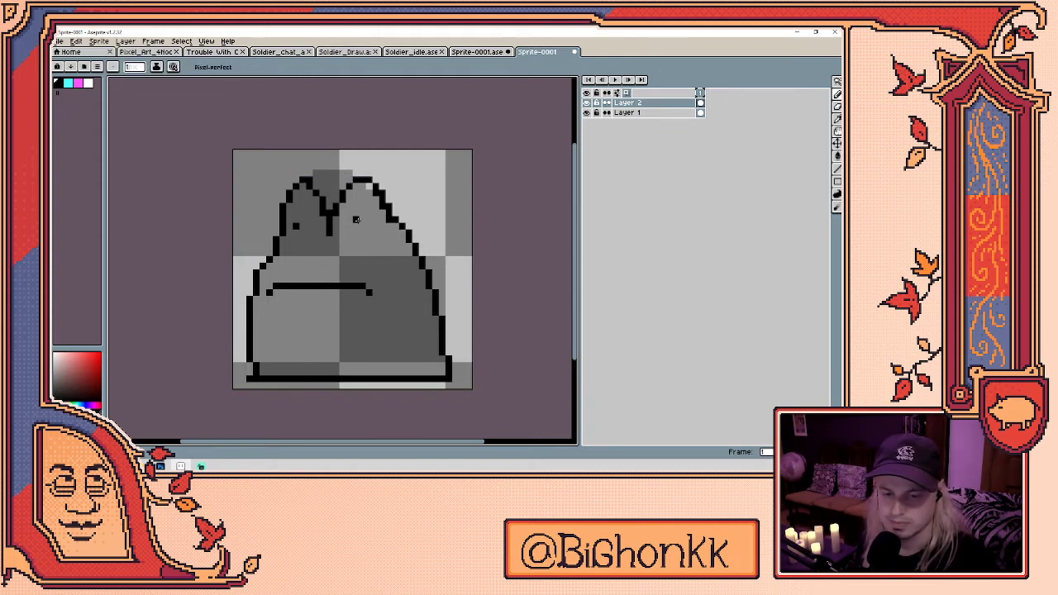
{"action": "key", "text": "b"}
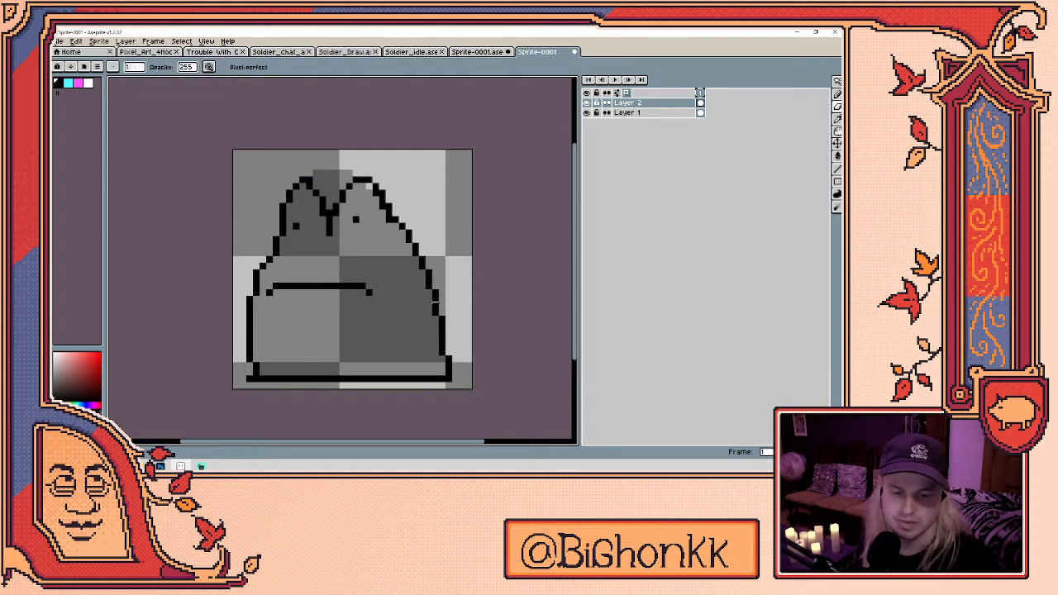
{"action": "key", "text": "e"}
{"action": "key", "text": "b"}
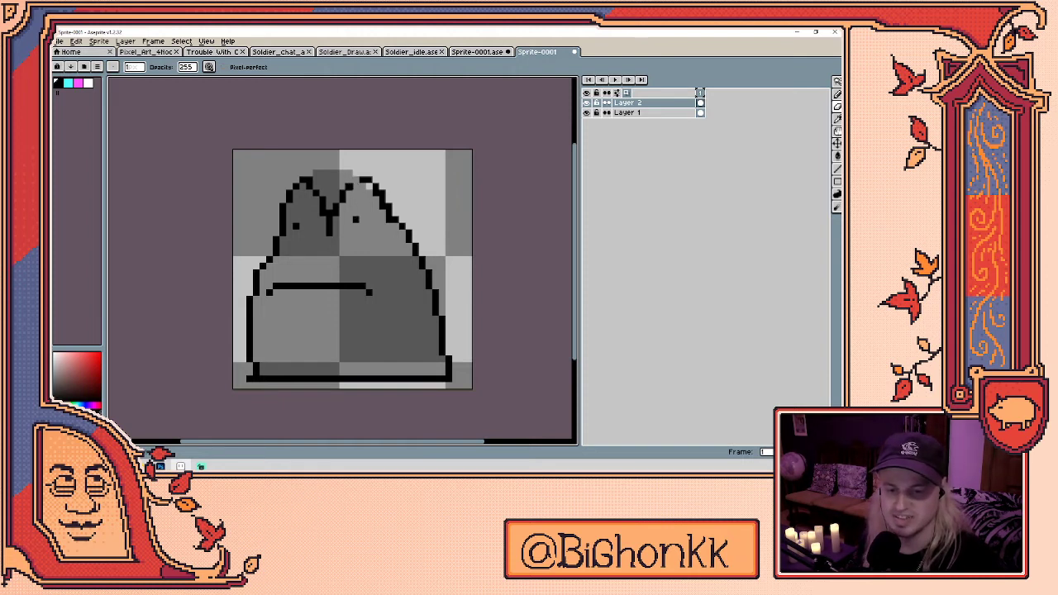
{"action": "key", "text": "e"}
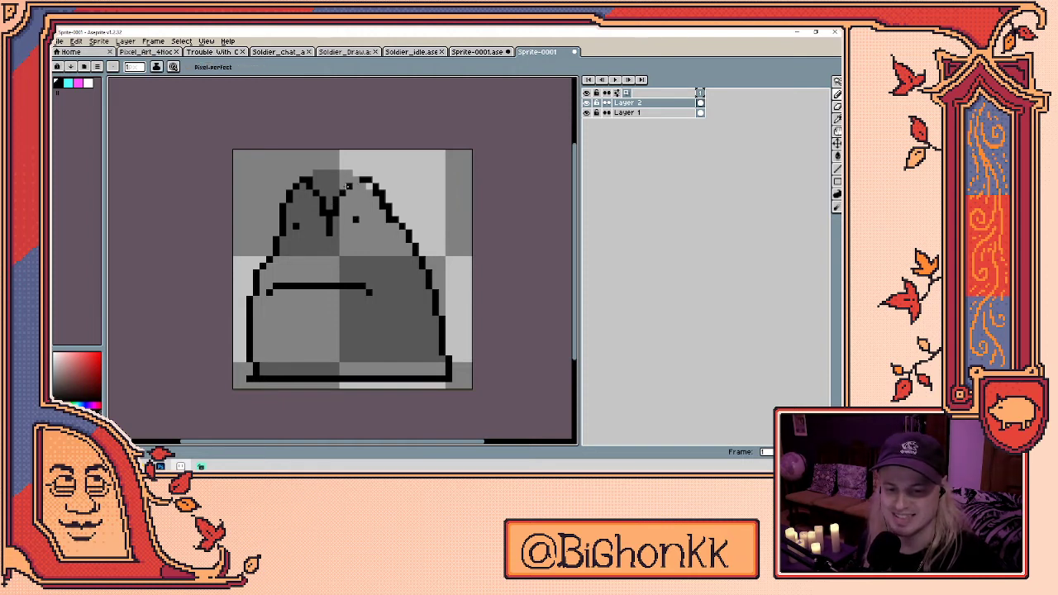
{"action": "key", "text": "b"}
{"action": "key", "text": "e"}
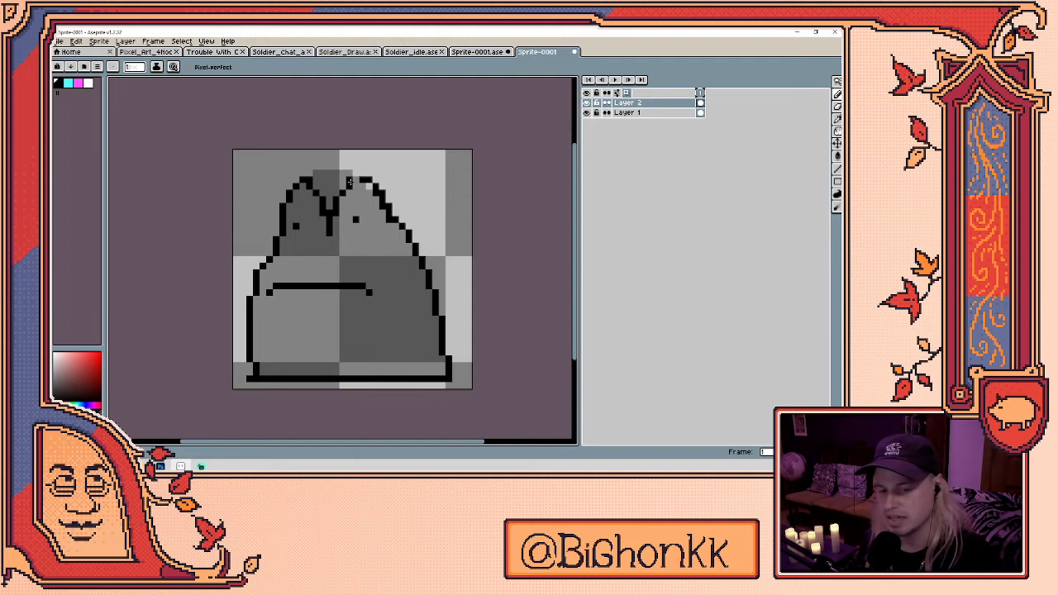
{"action": "key", "text": "b"}
{"action": "key", "text": "e"}
{"action": "key", "text": "b"}
{"action": "key", "text": "e"}
{"action": "key", "text": "b"}
{"action": "key", "text": "e"}
{"action": "key", "text": "b"}
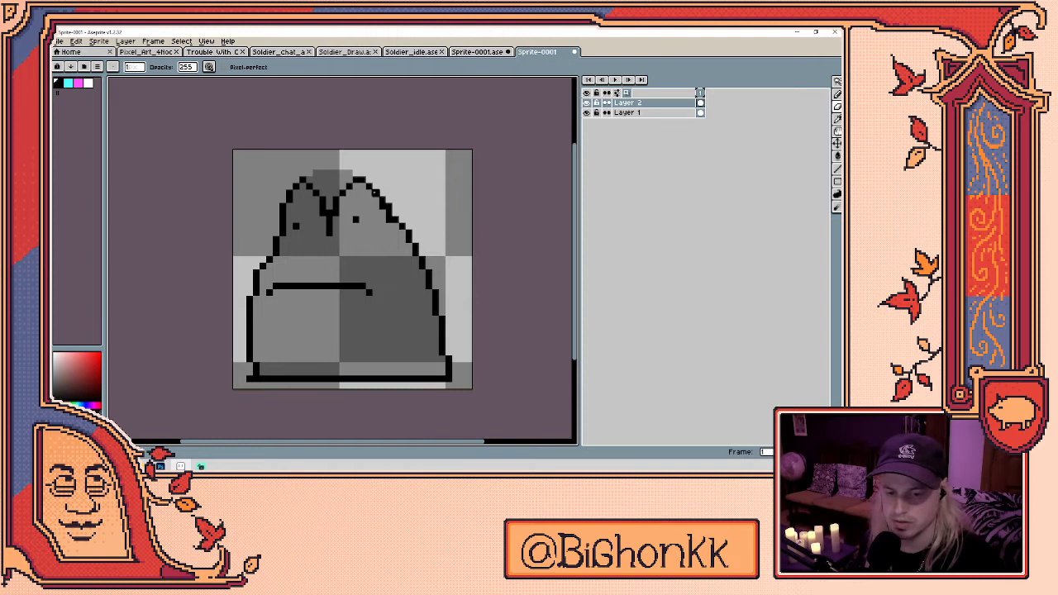
{"action": "key", "text": "e"}
{"action": "key", "text": "b"}
{"action": "key", "text": "e"}
- Shift the right eye one pixel right and settle the left eye pixel in its final spot
{"action": "left_click", "coordinate": [349, 221]}
{"action": "key", "text": "b"}
{"action": "left_click", "coordinate": [355, 221]}
{"action": "key", "text": "e"}
{"action": "key", "text": "b"}
{"action": "left_click", "coordinate": [296, 225]}
{"action": "key", "text": "e"}
{"action": "key", "text": "b"}
{"action": "key", "text": "e"}
{"action": "key", "text": "b"}
{"action": "left_click", "coordinate": [303, 221]}
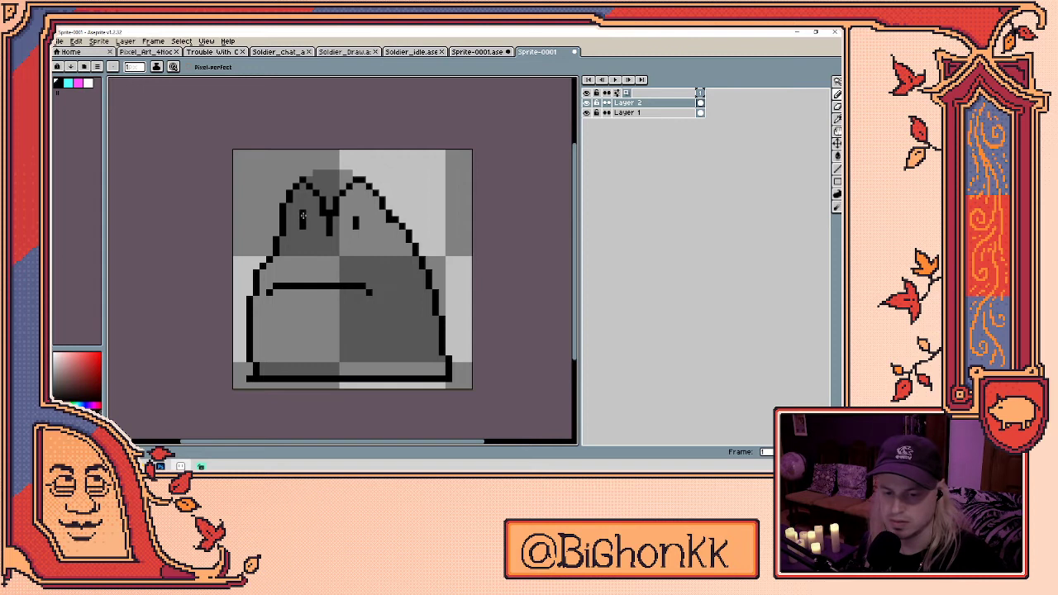
{"action": "key", "text": "ctrl+z"}
{"action": "right_click", "coordinate": [727, 113]}
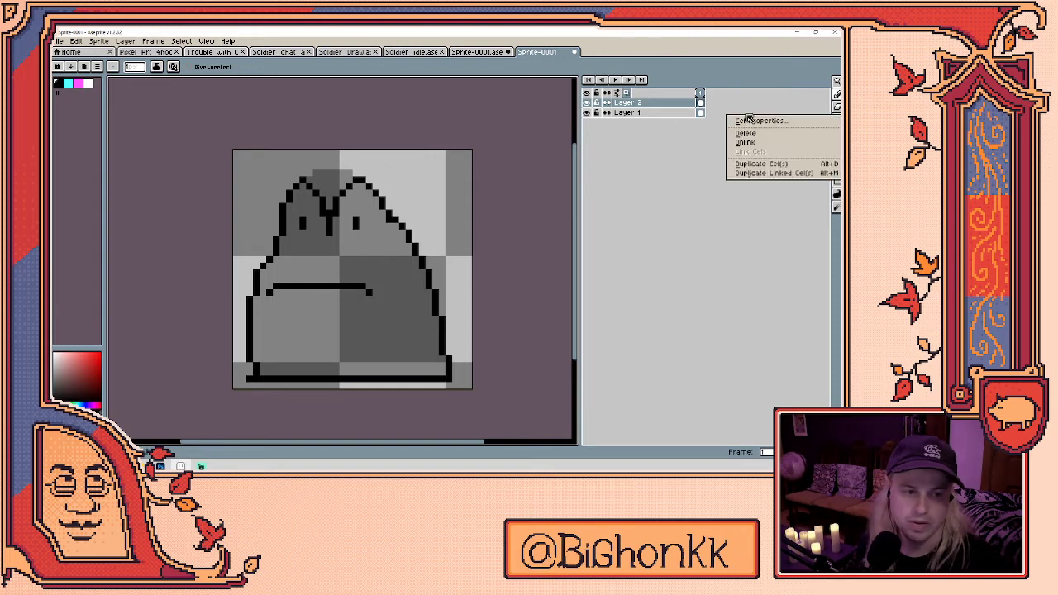
{"action": "key", "text": "Escape"}
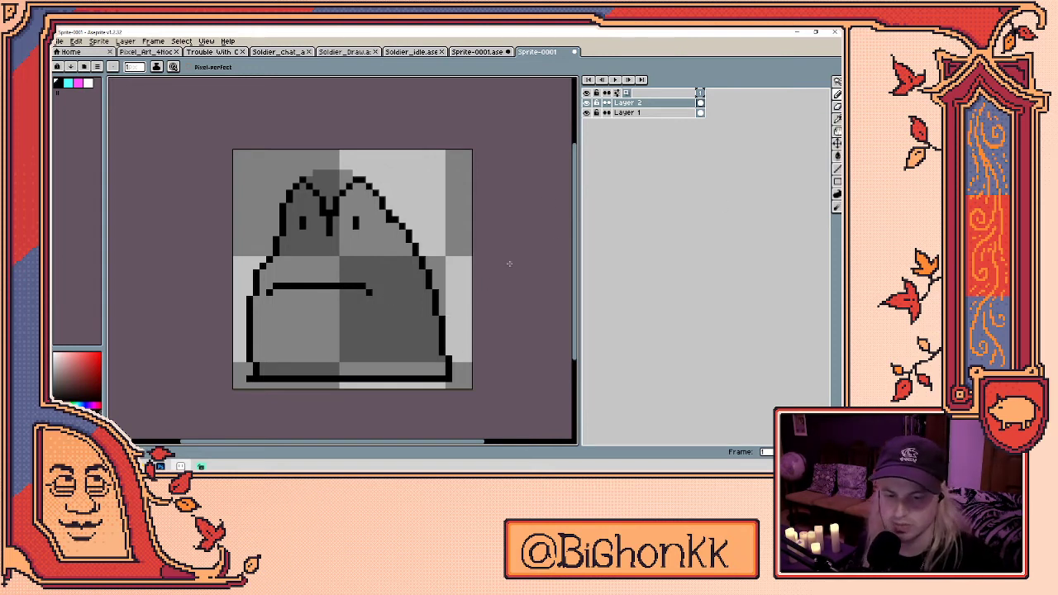
{"action": "key", "text": "e"}
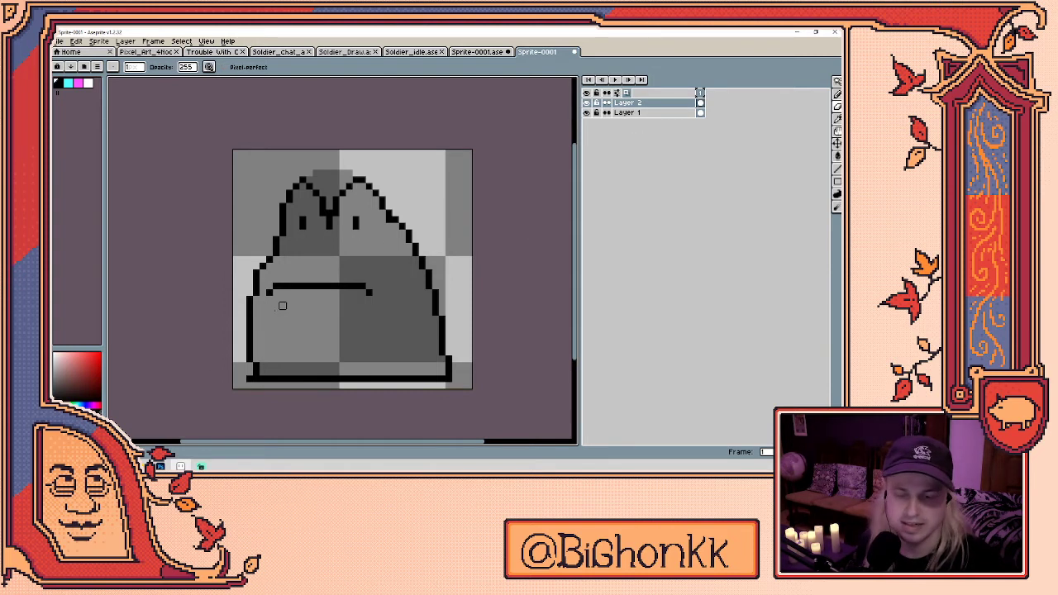
- Load the CGA0 High palette preset
{"action": "left_click", "coordinate": [75, 71]}
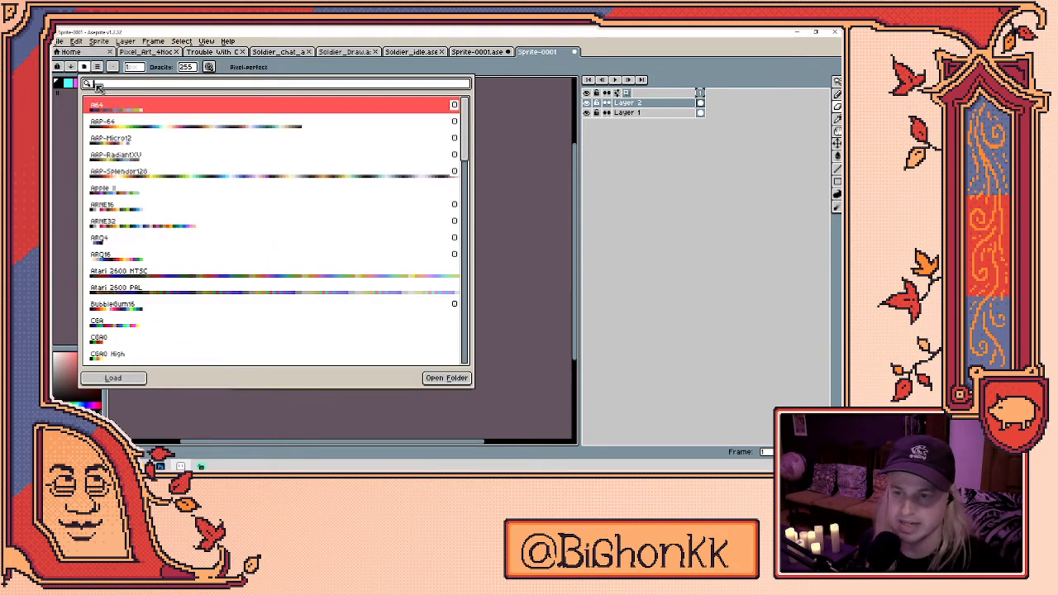
{"action": "scroll", "coordinate": [156, 189], "scroll_direction": "down", "scroll_amount": 2}
{"action": "scroll", "coordinate": [155, 188], "scroll_direction": "down", "scroll_amount": 4}
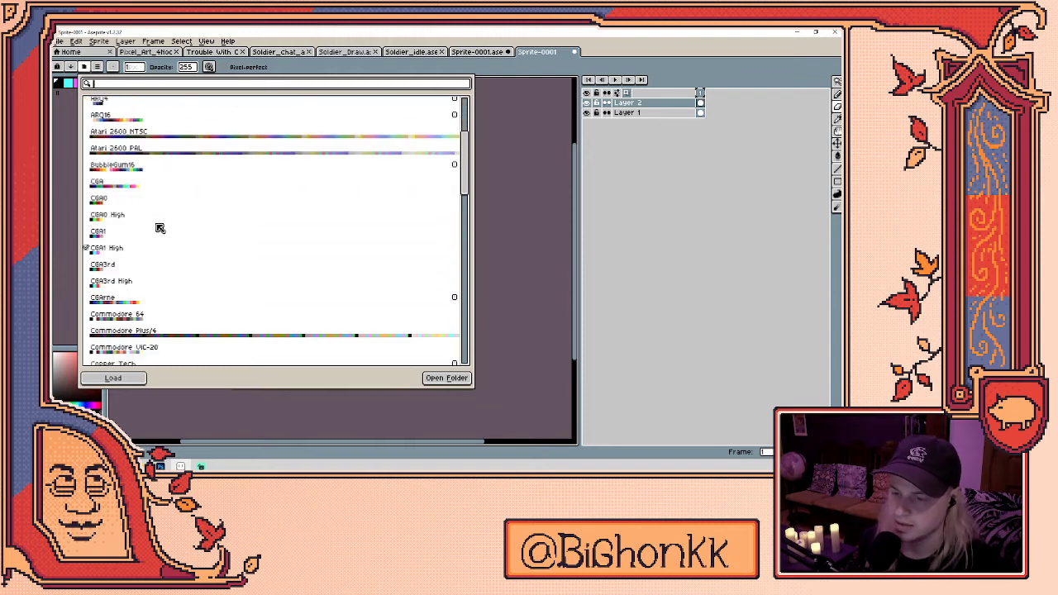
{"action": "left_click", "coordinate": [124, 218]}
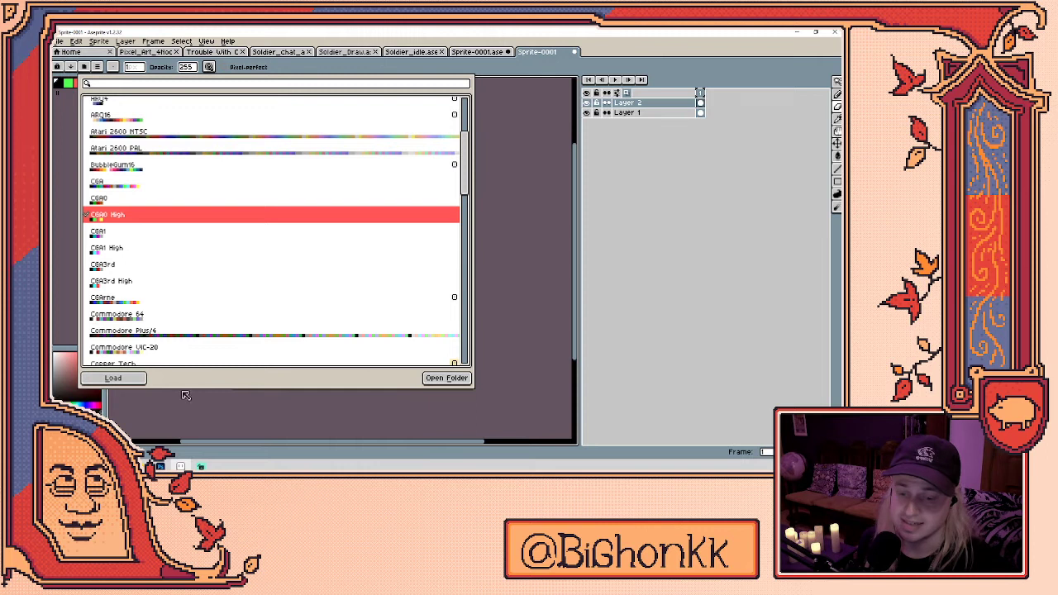
{"action": "left_click", "coordinate": [70, 207]}
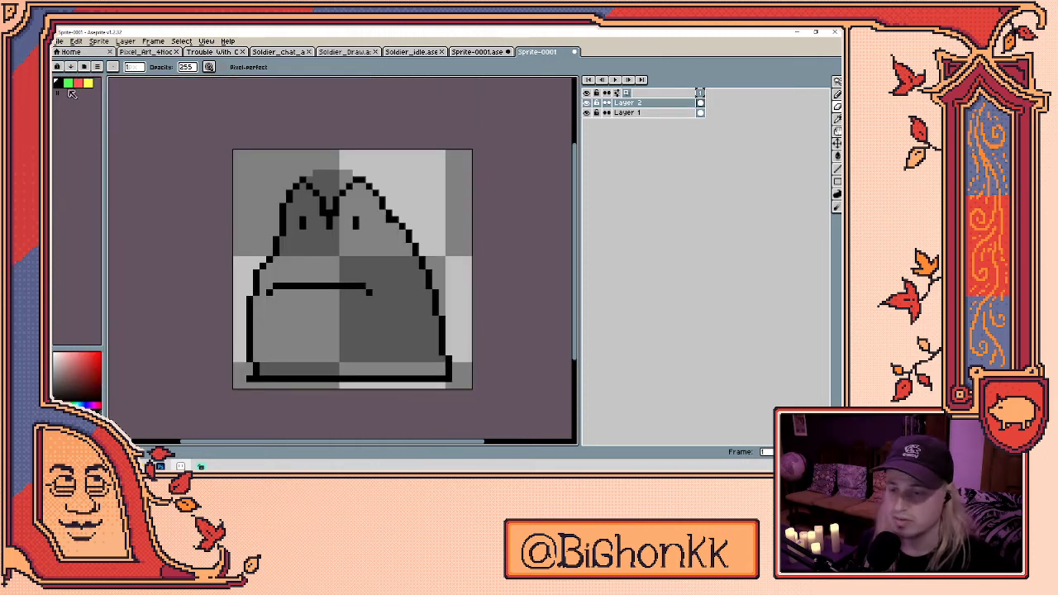
- Fill the frog's body green and paint its eyes red
{"action": "left_click", "coordinate": [68, 84]}
{"action": "key", "text": "g"}
{"action": "left_click", "coordinate": [411, 303]}
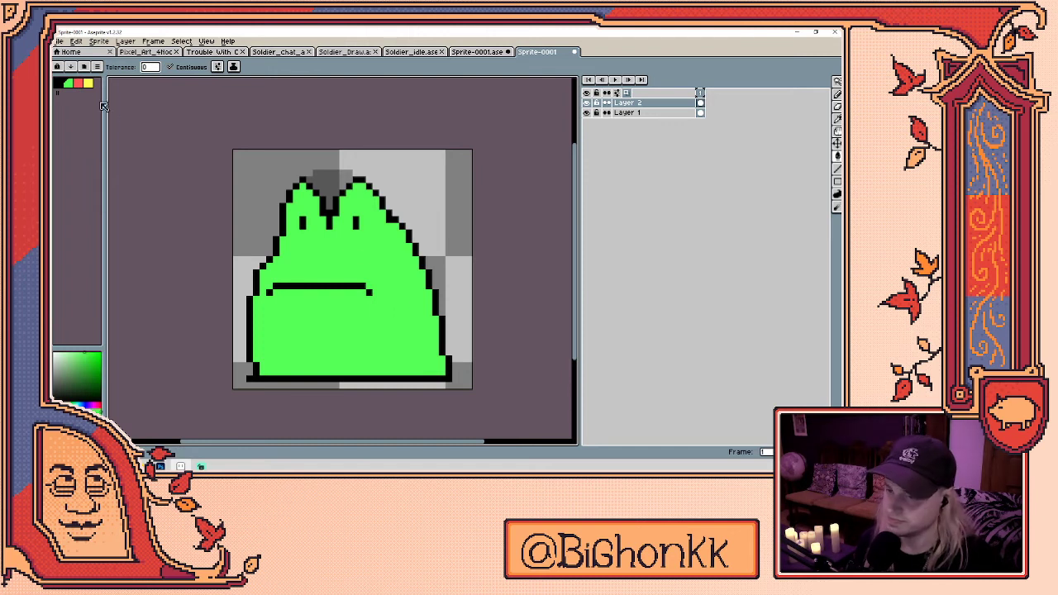
{"action": "left_click", "coordinate": [78, 83]}
{"action": "key", "text": "b"}
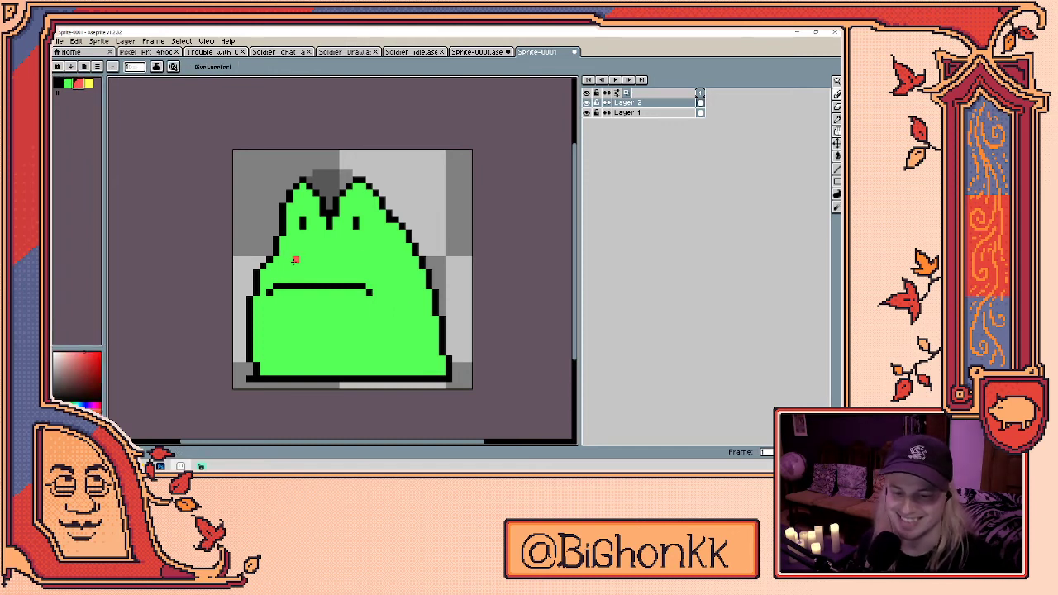
{"action": "mouse_move", "coordinate": [296, 225]}
{"action": "left_mouse_down"}
{"action": "mouse_move", "coordinate": [305, 212]}
{"action": "mouse_move", "coordinate": [362, 222]}
{"action": "left_mouse_up"}
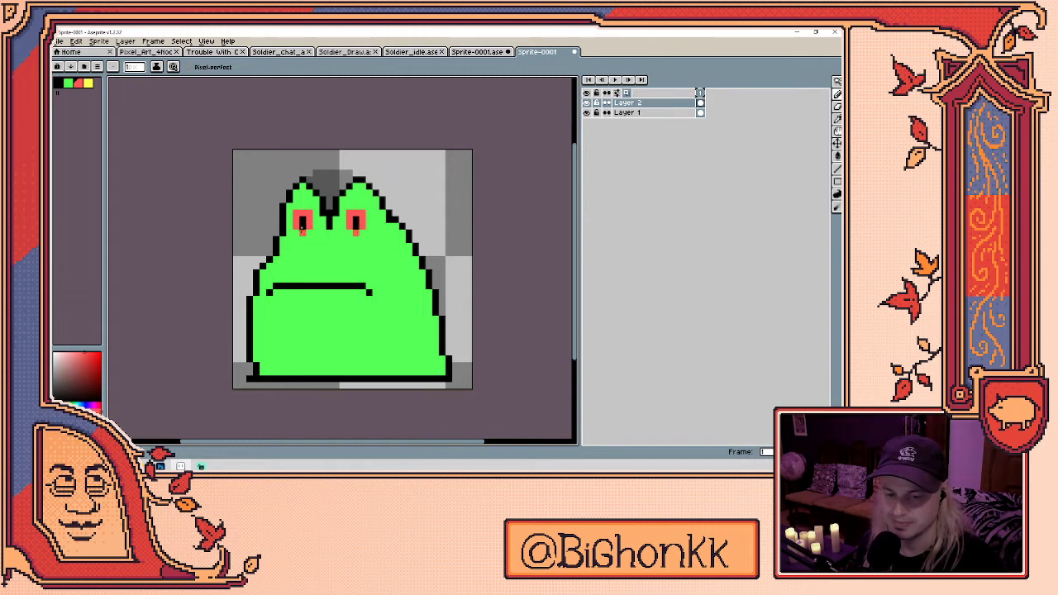
- Outline a yellow belly below the mouth line and fill it yellow
{"action": "left_click", "coordinate": [87, 83]}
{"action": "mouse_move", "coordinate": [275, 372]}
{"action": "left_mouse_down"}
{"action": "mouse_move", "coordinate": [264, 319]}
{"action": "mouse_move", "coordinate": [284, 314]}
{"action": "mouse_move", "coordinate": [275, 307]}
{"action": "mouse_move", "coordinate": [264, 323]}
{"action": "mouse_move", "coordinate": [292, 296]}
{"action": "mouse_move", "coordinate": [283, 299]}
{"action": "mouse_move", "coordinate": [345, 300]}
{"action": "mouse_move", "coordinate": [413, 373]}
{"action": "left_mouse_up"}
{"action": "key", "text": "ctrl"}
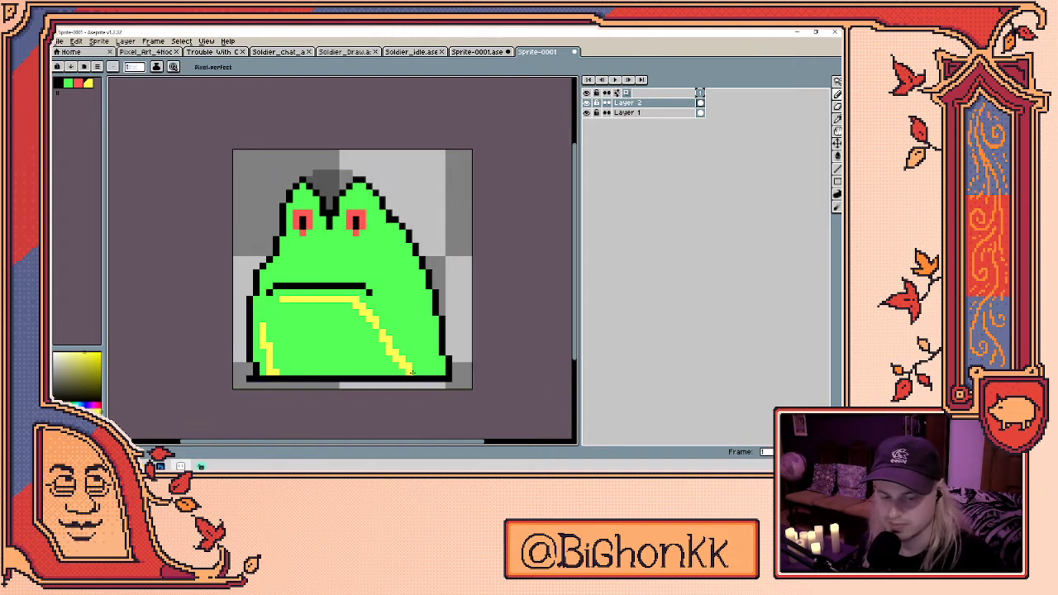
{"action": "left_click_drag", "start_coordinate": [268, 321], "coordinate": [280, 301]}
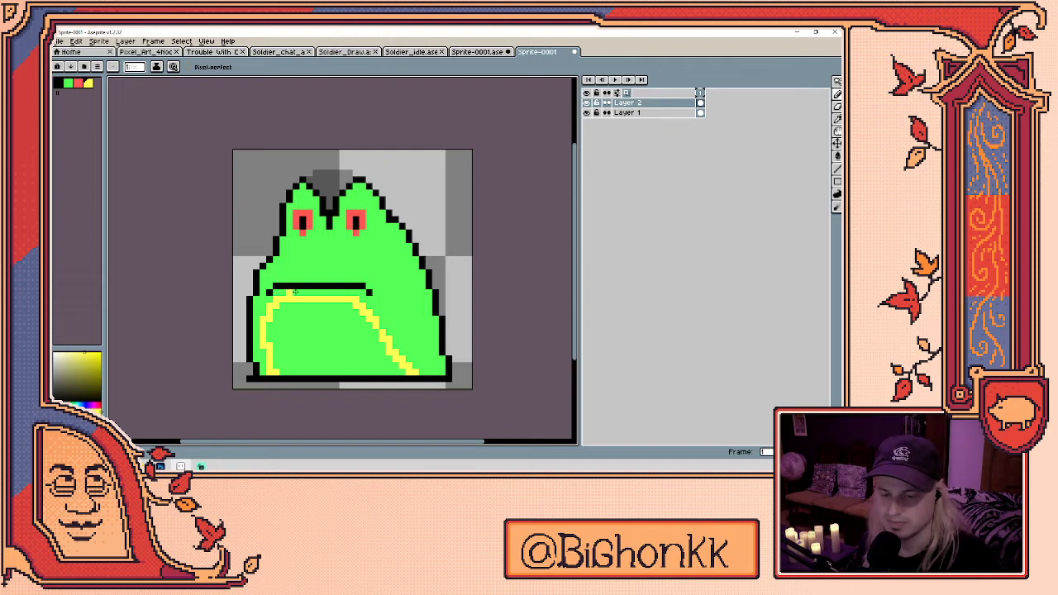
{"action": "left_click", "coordinate": [381, 316], "text": "alt"}
{"action": "mouse_move", "coordinate": [362, 308]}
{"action": "left_mouse_down"}
{"action": "mouse_move", "coordinate": [391, 362]}
{"action": "mouse_move", "coordinate": [416, 368]}
{"action": "mouse_move", "coordinate": [369, 312]}
{"action": "mouse_move", "coordinate": [382, 325]}
{"action": "mouse_move", "coordinate": [379, 372]}
{"action": "left_mouse_up"}
{"action": "left_click", "coordinate": [380, 317], "text": "alt"}
{"action": "key", "text": "g"}
{"action": "left_click", "coordinate": [349, 348]}
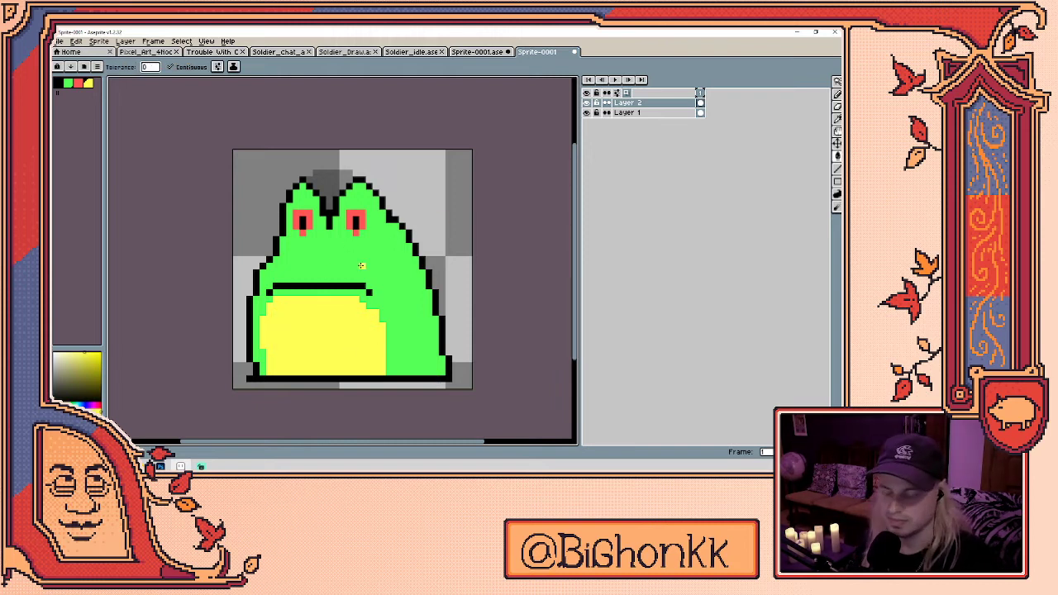
{"action": "key", "text": "b"}
{"action": "key", "text": "x"}
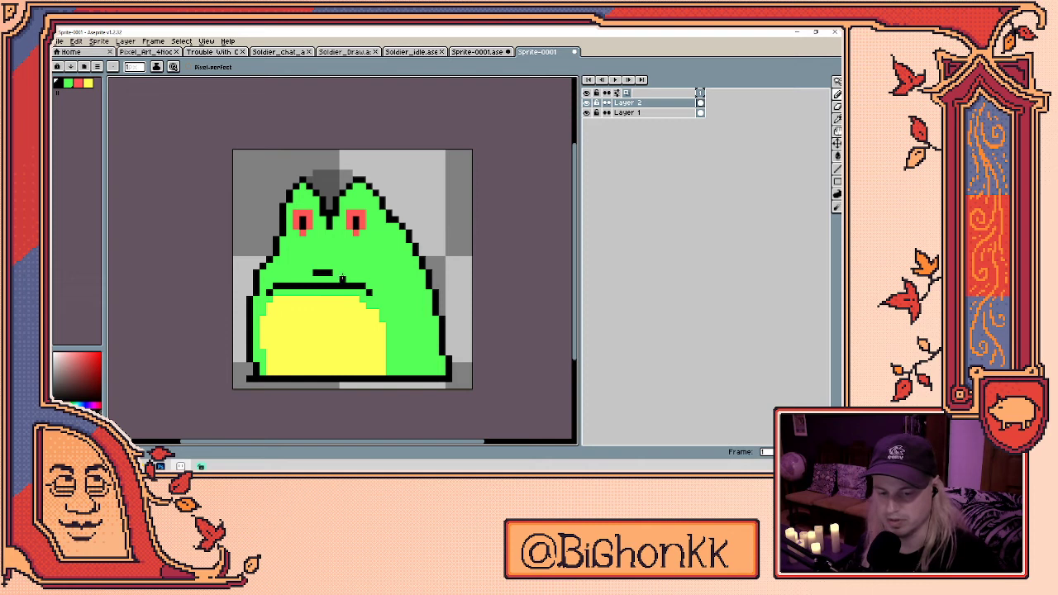
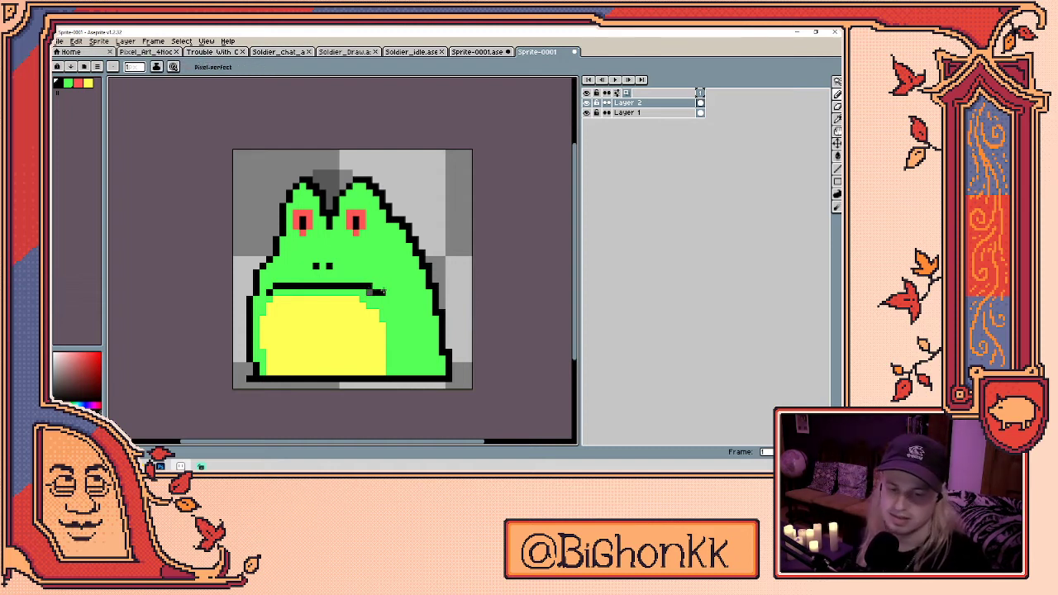
- Sample the body, outline and belly colours, then widen the yellow belly's right edge
{"action": "left_click", "coordinate": [374, 291], "text": "alt"}
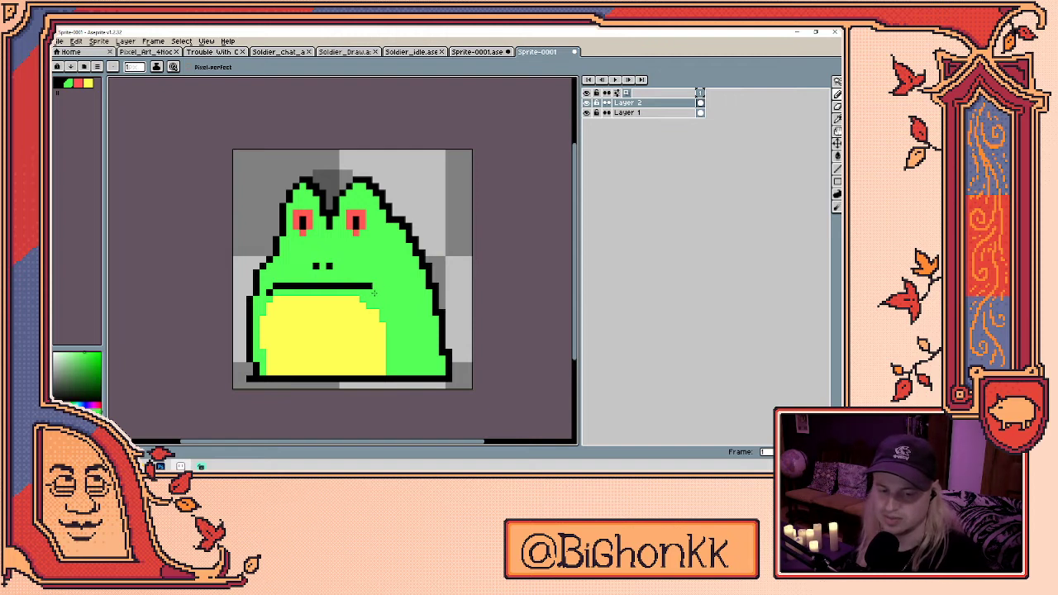
{"action": "left_click", "coordinate": [375, 290], "text": "alt"}
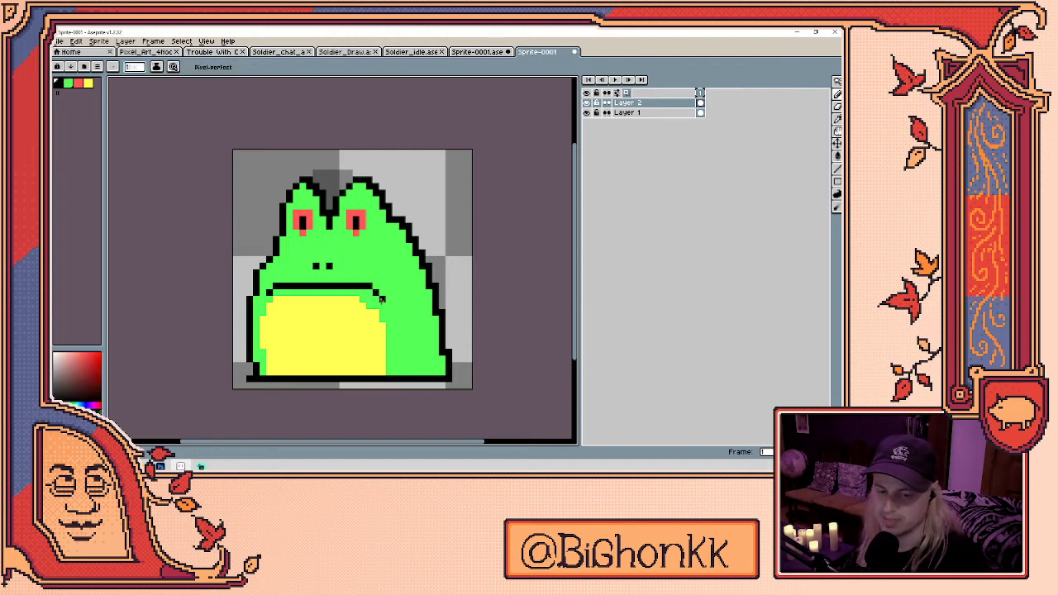
{"action": "left_click", "coordinate": [362, 303], "text": "alt"}
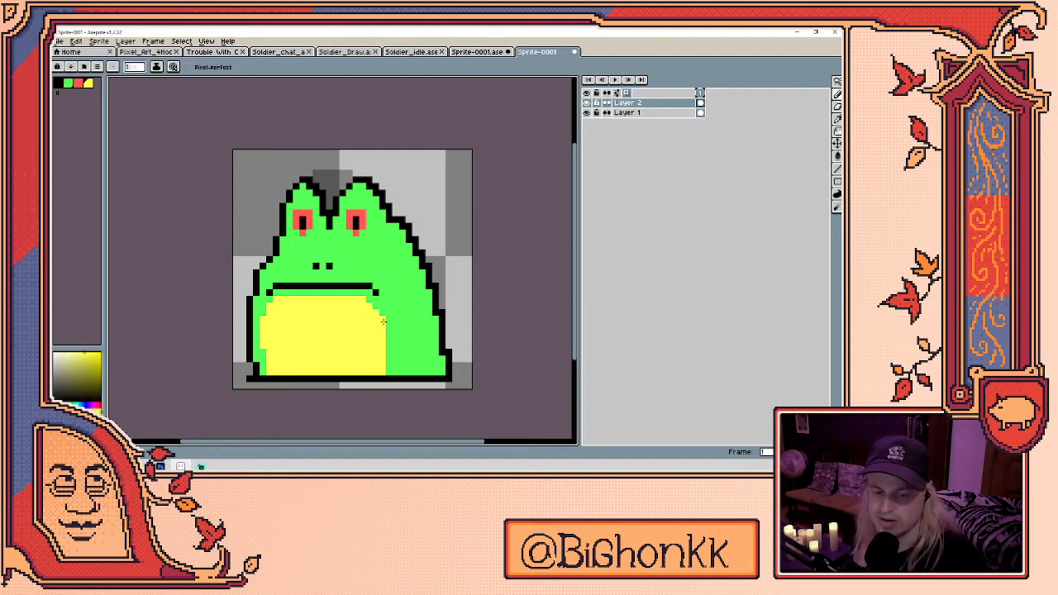
{"action": "left_click_drag", "start_coordinate": [387, 334], "coordinate": [391, 363]}
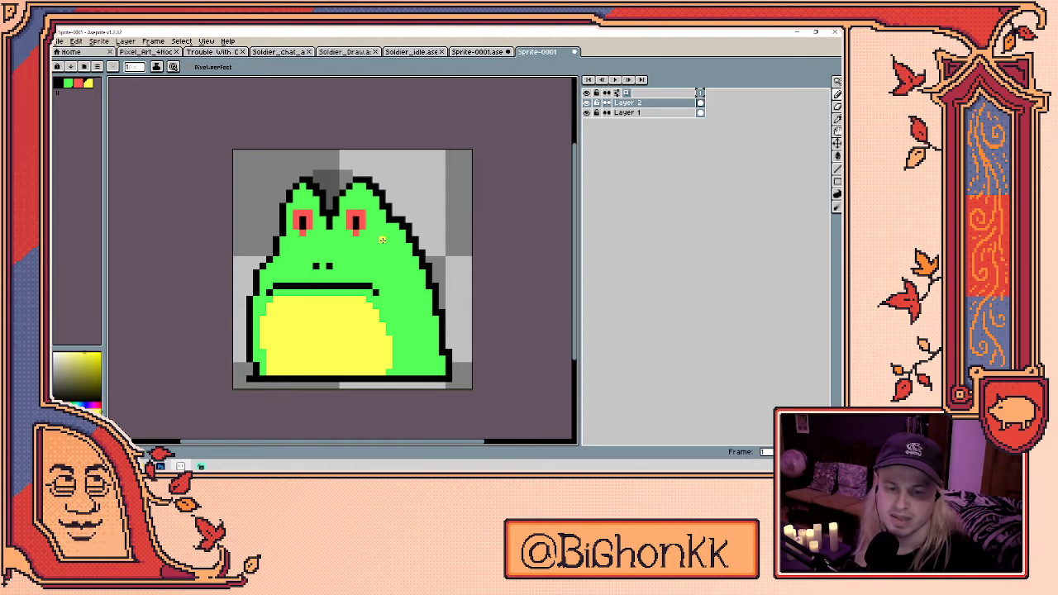
- Add a dark pupil to the frog's left eye and pick up the head's green
{"action": "left_click", "coordinate": [361, 213], "text": "alt"}
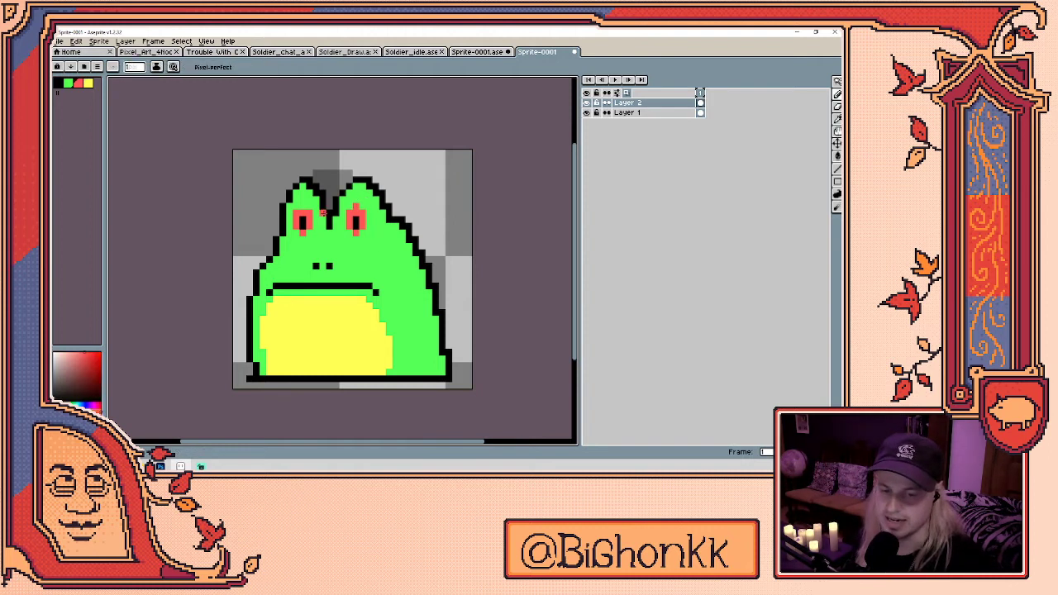
{"action": "left_click", "coordinate": [303, 223]}
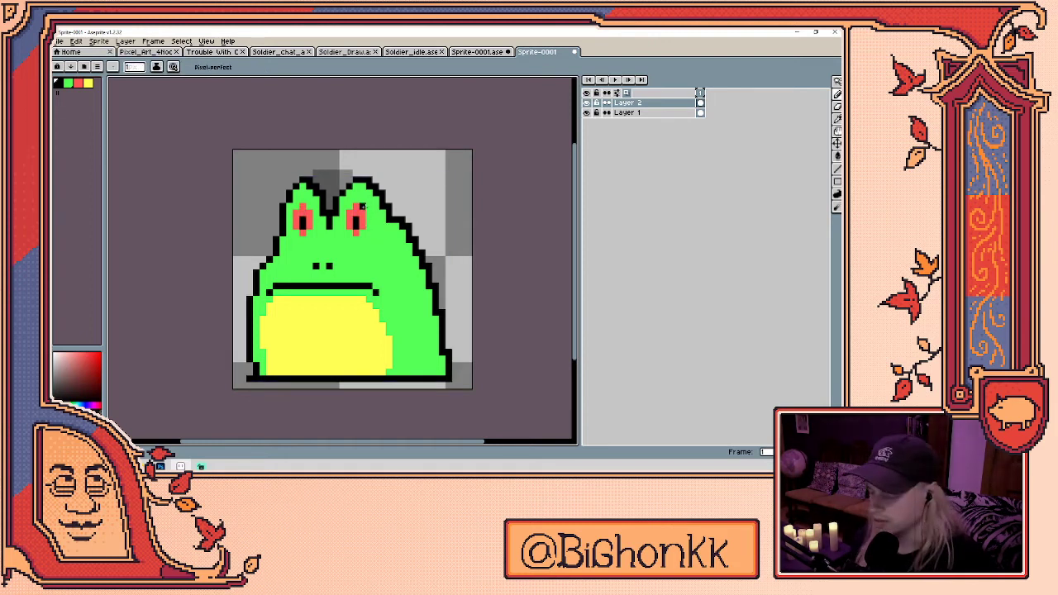
{"action": "left_click", "coordinate": [362, 205], "text": "alt"}
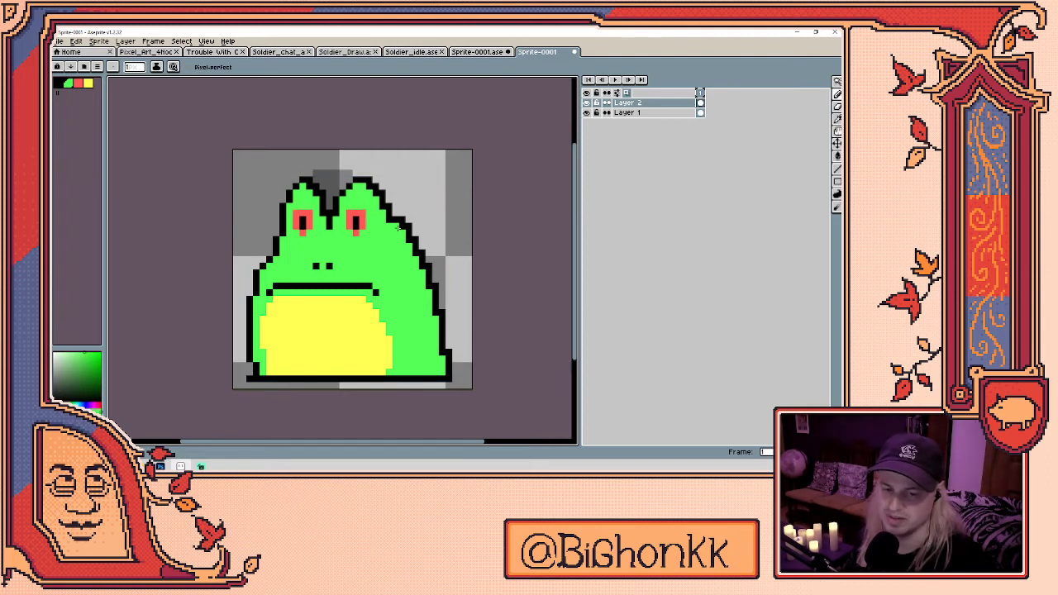
{"action": "scroll", "coordinate": [381, 246], "scroll_direction": "down", "scroll_amount": 1}
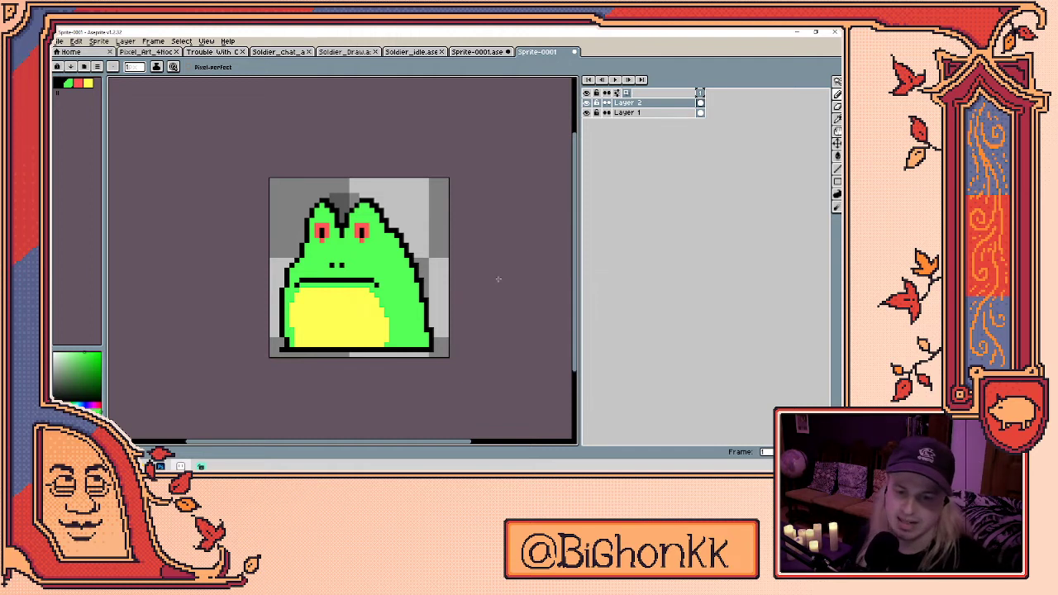
{"action": "scroll", "coordinate": [318, 247], "scroll_direction": "up", "scroll_amount": 2}
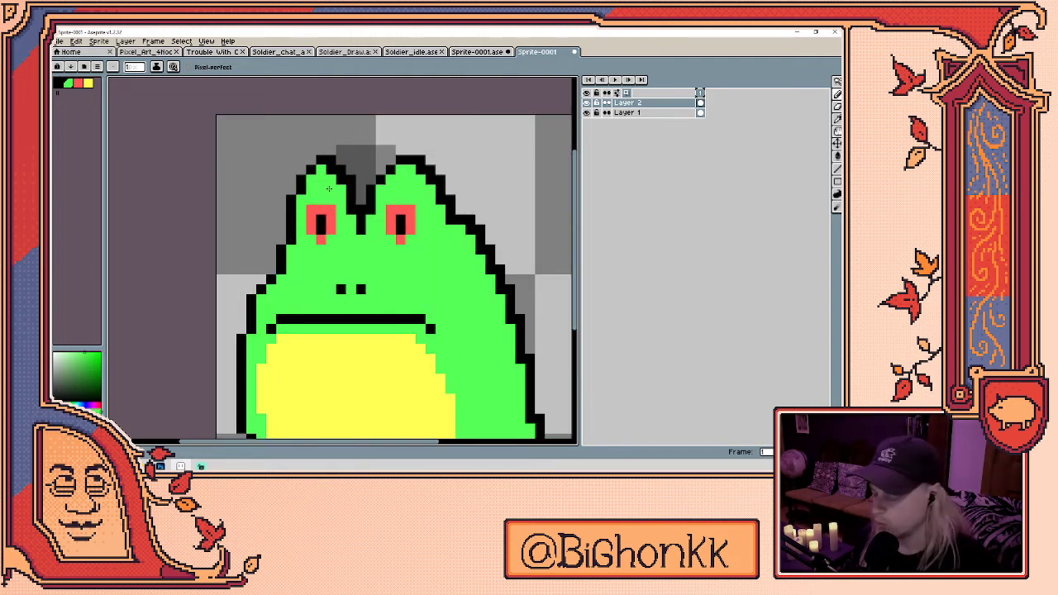
{"action": "scroll", "coordinate": [413, 254], "scroll_direction": "down", "scroll_amount": 2}
{"action": "key", "text": "b"}
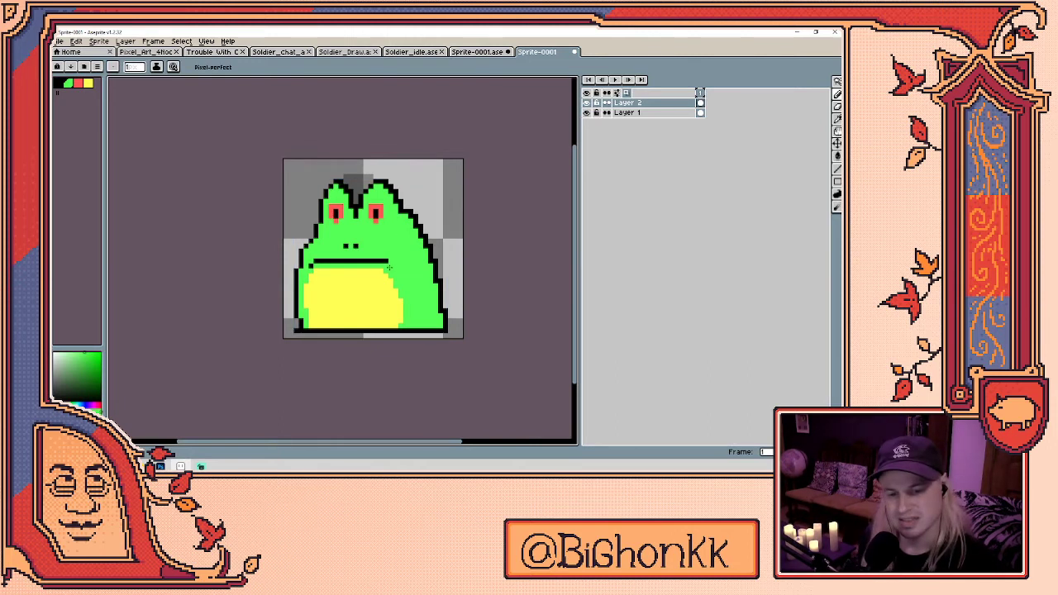
{"action": "scroll", "coordinate": [360, 209], "scroll_direction": "up", "scroll_amount": 4}
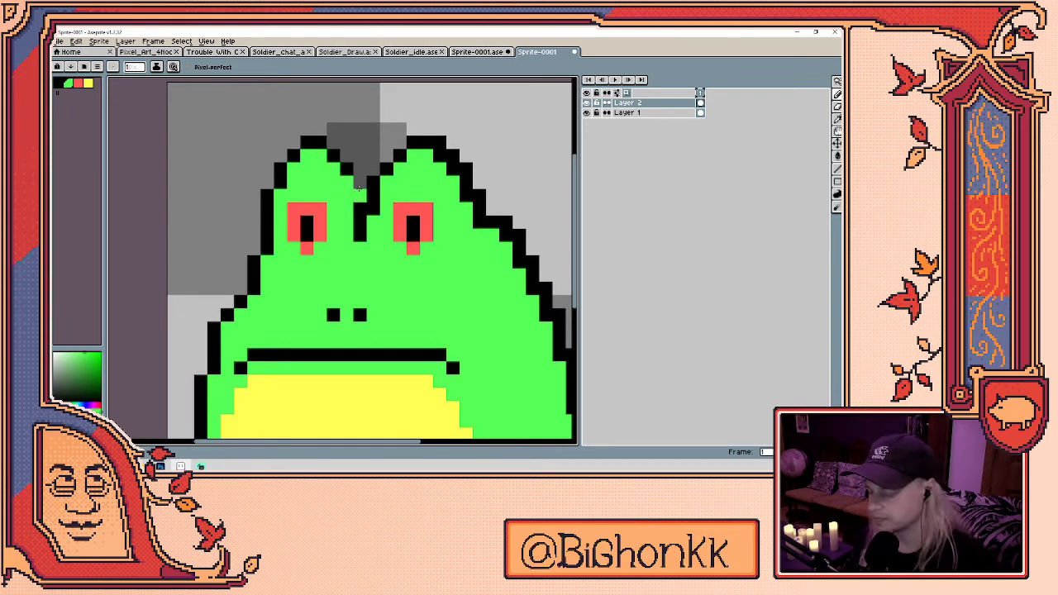
- Patch stray head outline pixels with black and green, re-centring the frog
{"action": "left_click", "coordinate": [361, 199], "text": "alt"}
{"action": "scroll", "coordinate": [362, 202], "scroll_direction": "down", "scroll_amount": 3}
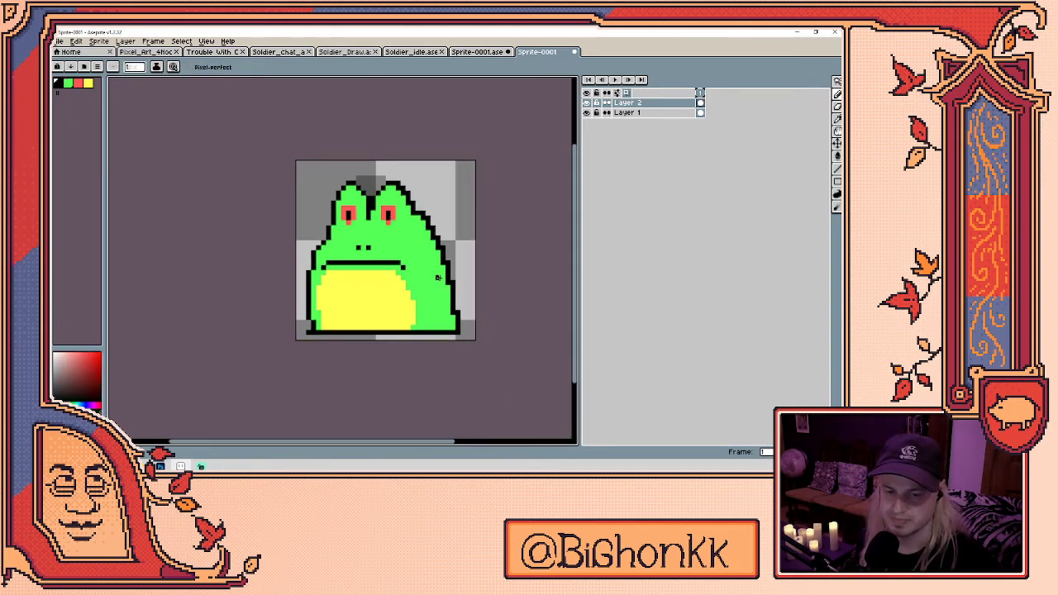
{"action": "scroll", "coordinate": [391, 216], "scroll_direction": "up", "scroll_amount": 3}
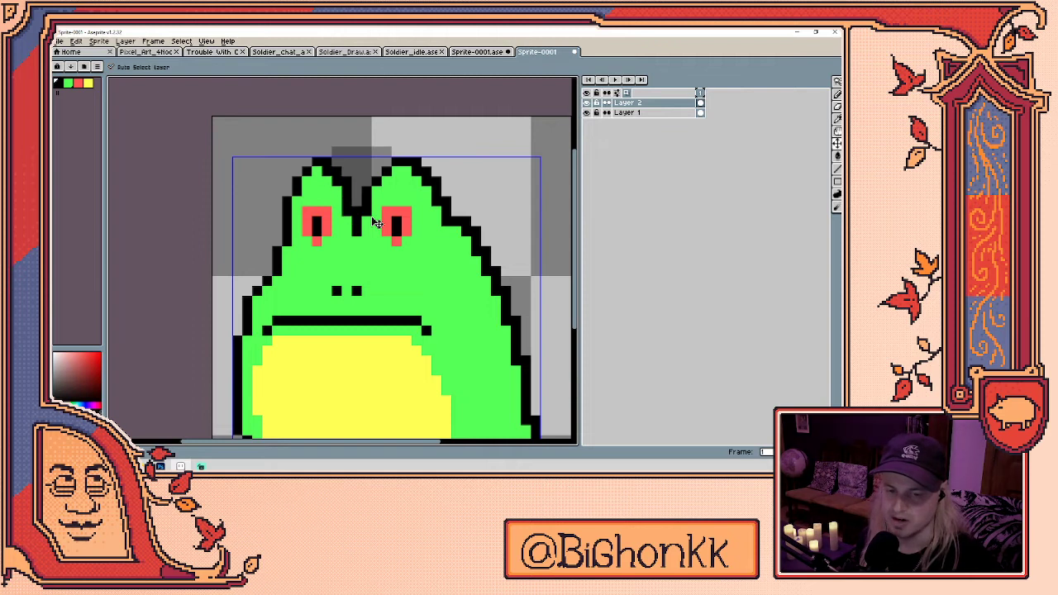
{"action": "left_click", "coordinate": [337, 181]}
{"action": "left_click", "coordinate": [335, 195], "text": "alt"}
{"action": "left_click", "coordinate": [328, 177]}
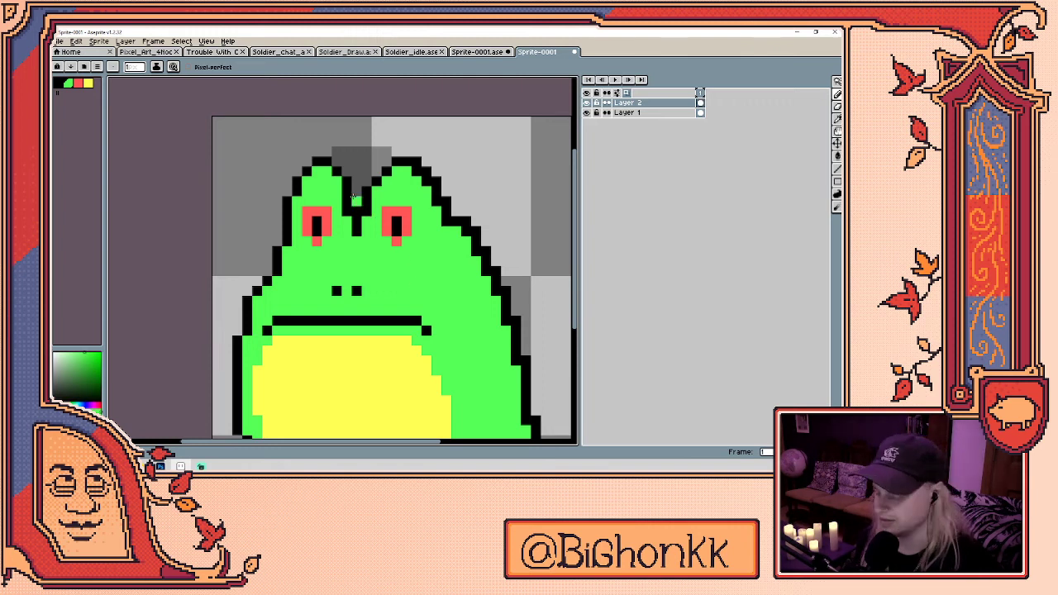
{"action": "left_click", "coordinate": [340, 180], "text": "alt"}
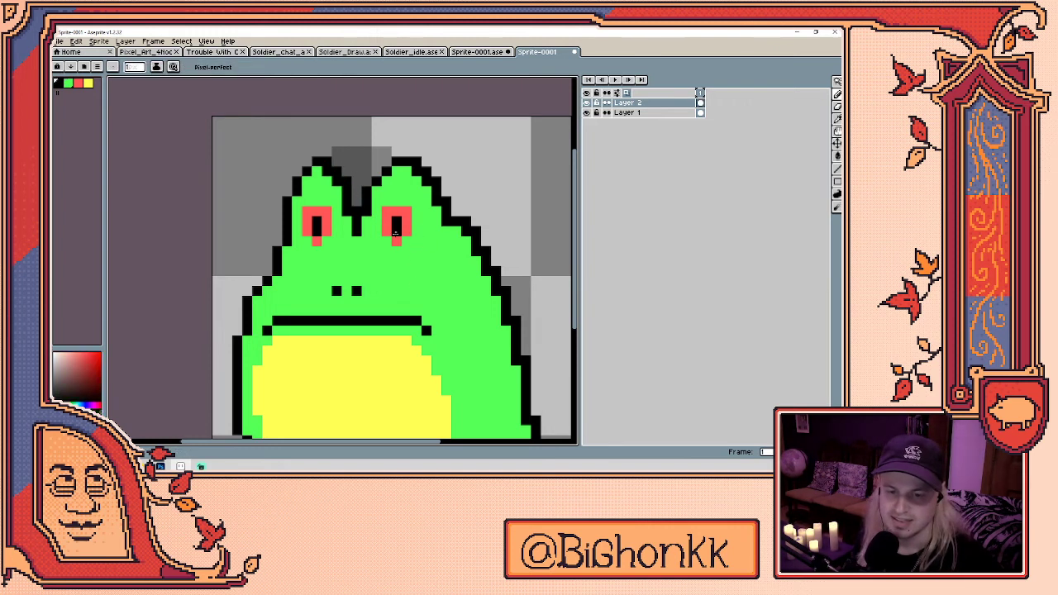
{"action": "scroll", "coordinate": [351, 203], "scroll_direction": "down", "scroll_amount": 1}
{"action": "left_click_drag", "start_coordinate": [426, 289], "coordinate": [407, 278]}
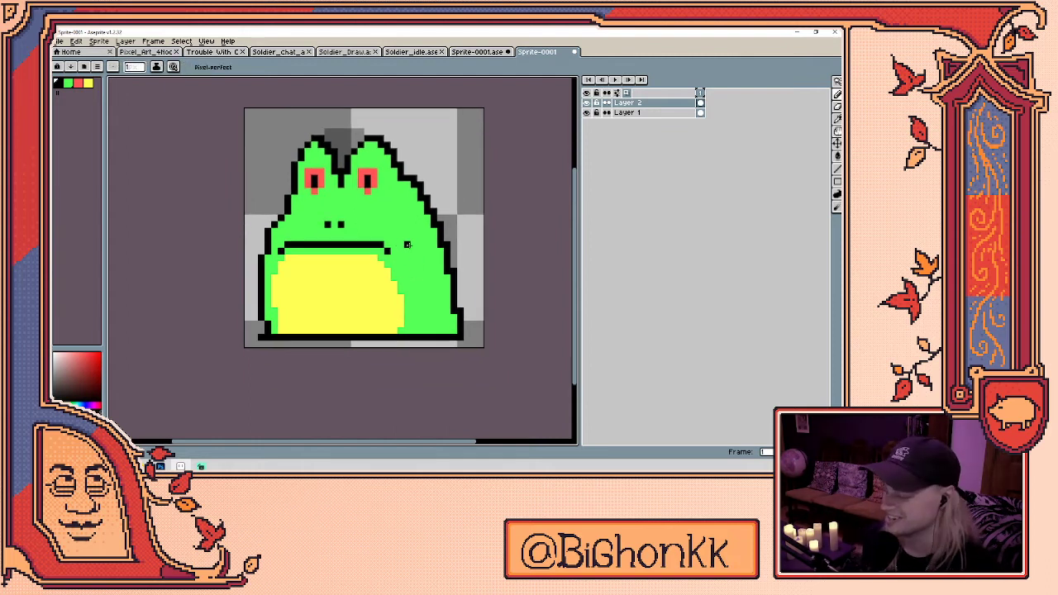
{"action": "scroll", "coordinate": [374, 138], "scroll_direction": "up", "scroll_amount": 2}
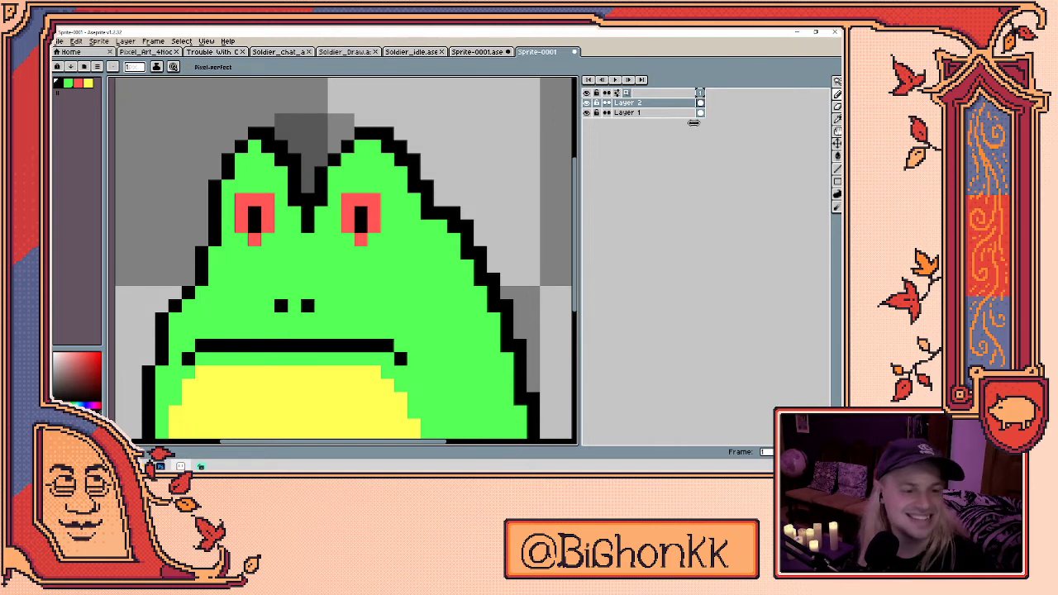
- Add frame 2 and clear the copied frog from Layer 2's frame-2 cel
{"action": "key", "text": "alt+n"}
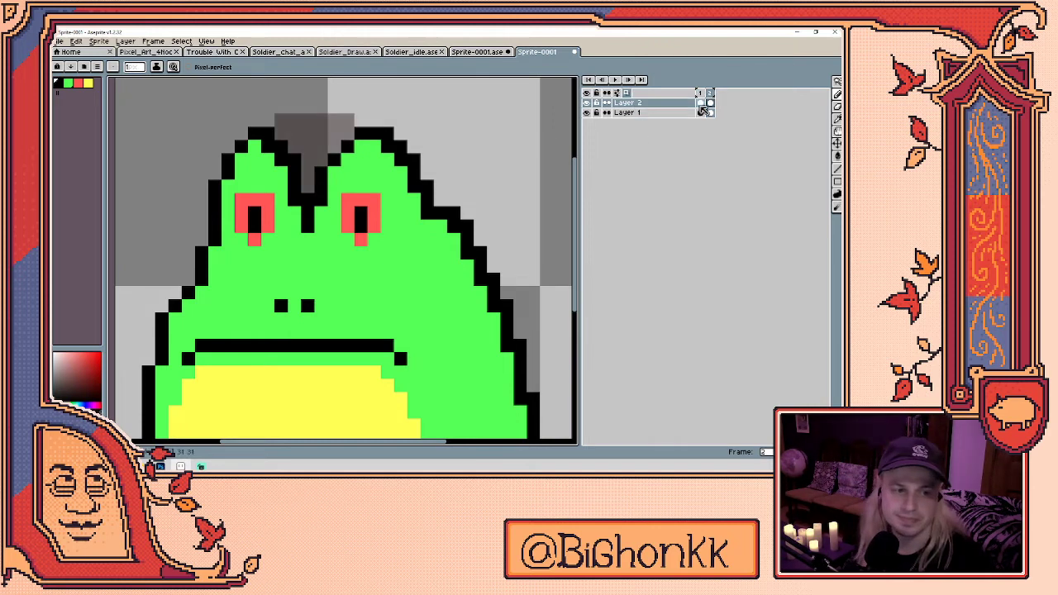
{"action": "left_click", "coordinate": [701, 112]}
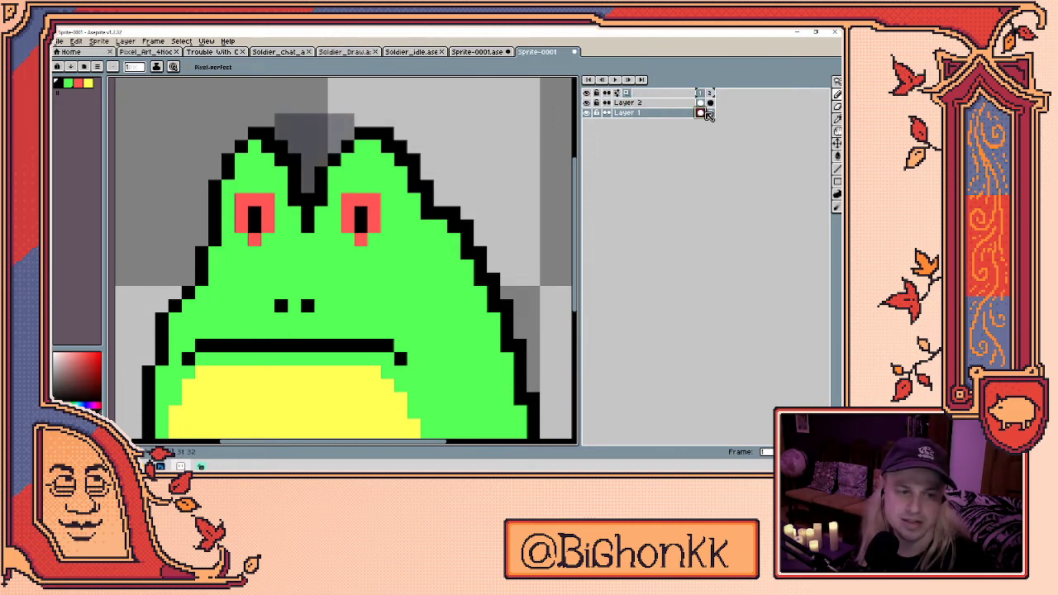
{"action": "left_click", "coordinate": [587, 112]}
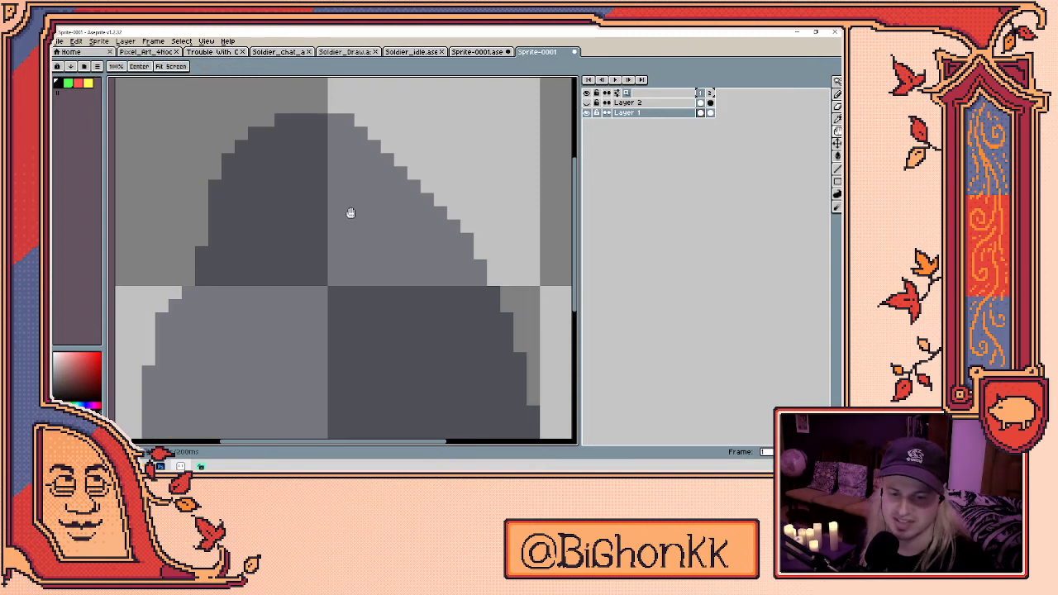
{"action": "scroll", "coordinate": [349, 212], "scroll_direction": "down", "scroll_amount": 5}
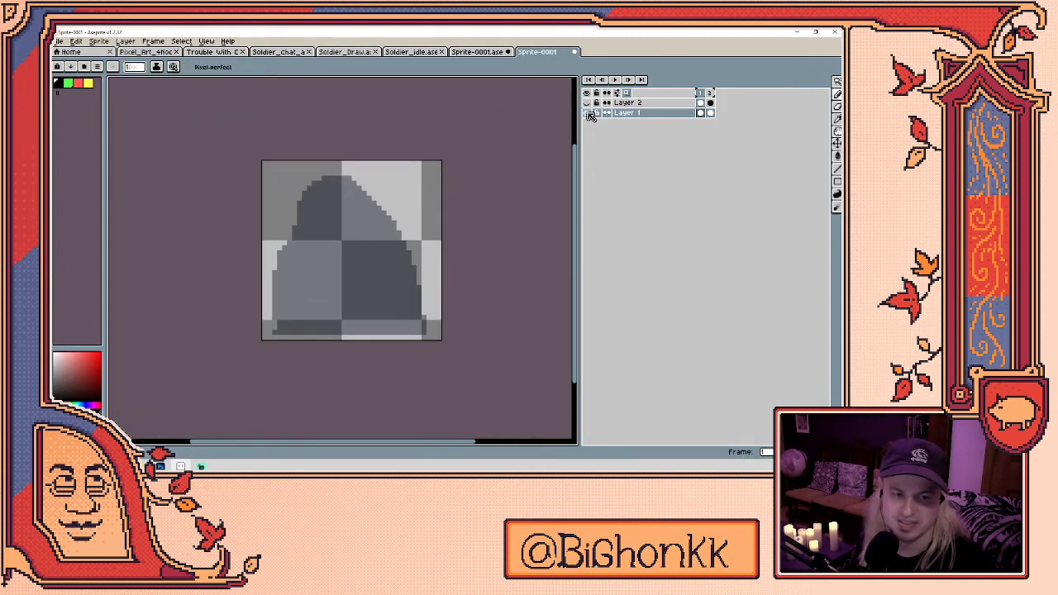
{"action": "left_click", "coordinate": [588, 113]}
{"action": "left_click", "coordinate": [710, 103]}
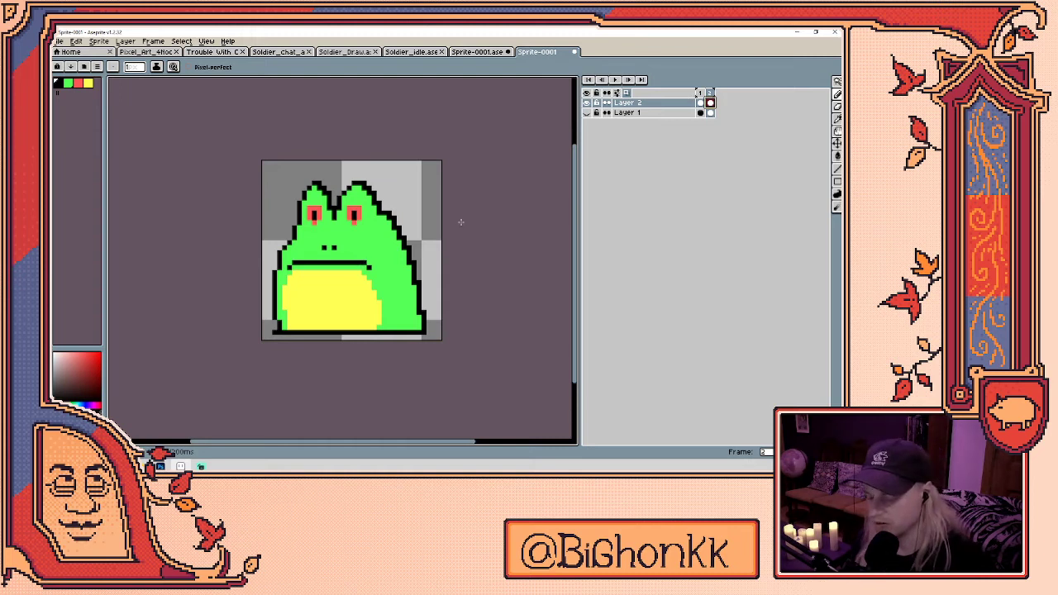
{"action": "key", "text": "Delete"}
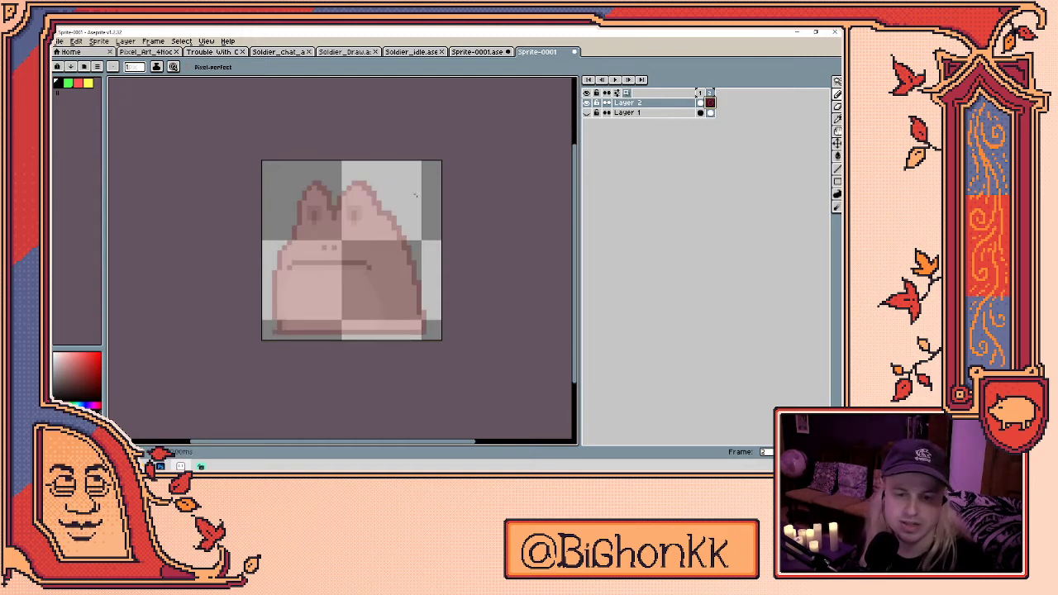
- Trace a black outline over the onion-skinned head and down the left ear
{"action": "scroll", "coordinate": [291, 283], "scroll_direction": "up", "scroll_amount": 3}
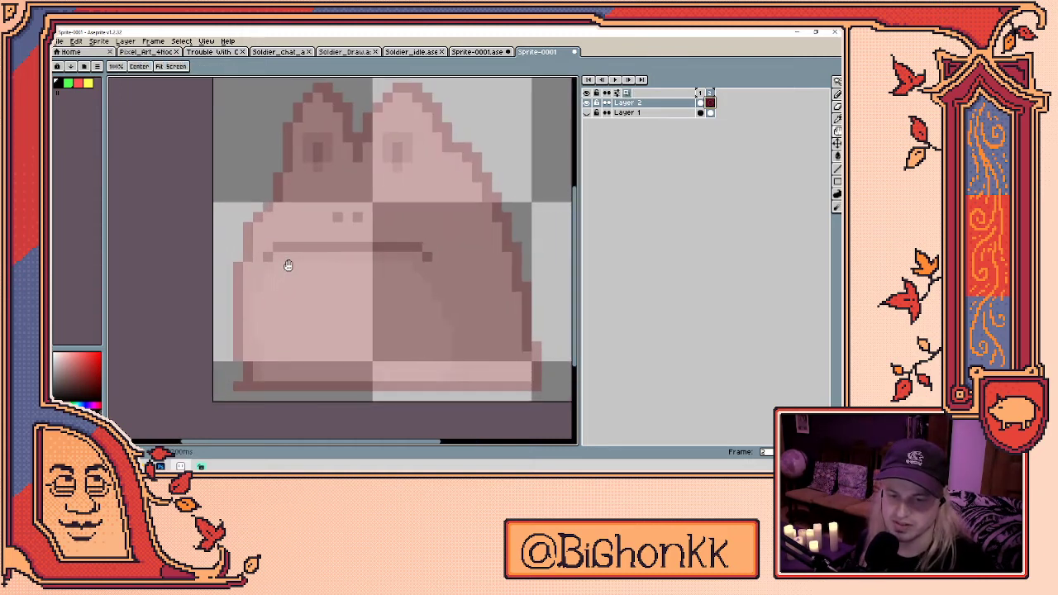
{"action": "key", "text": "b"}
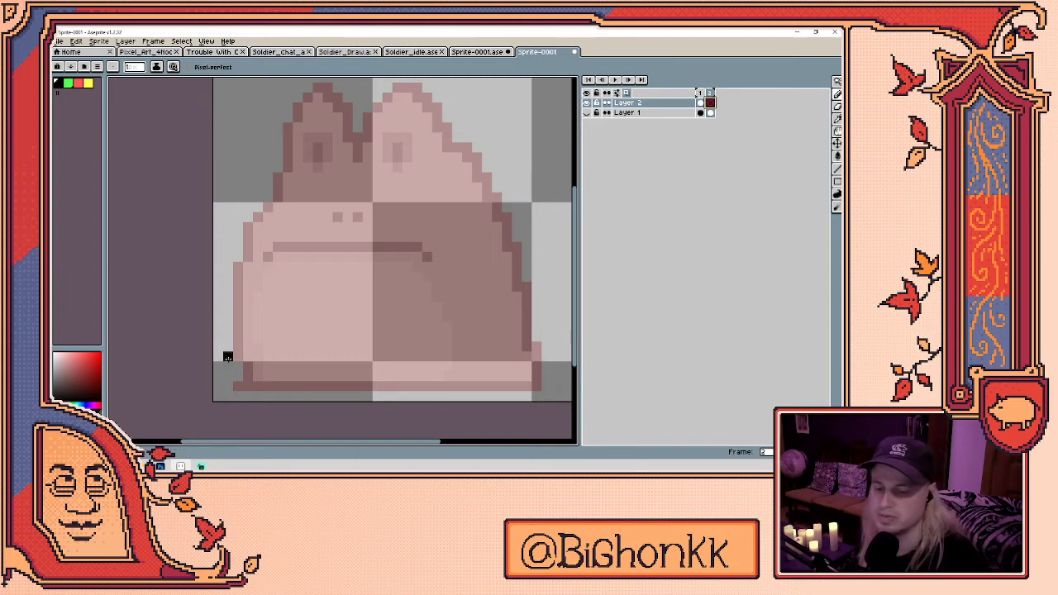
{"action": "key", "text": "h"}
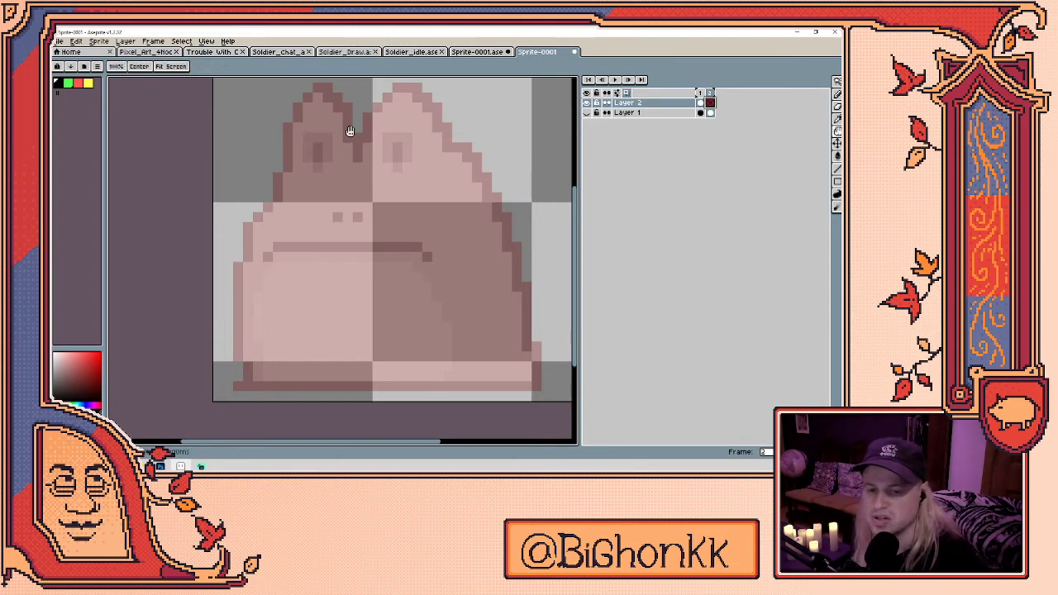
{"action": "left_click_drag", "start_coordinate": [349, 131], "coordinate": [337, 195]}
{"action": "key", "text": "b"}
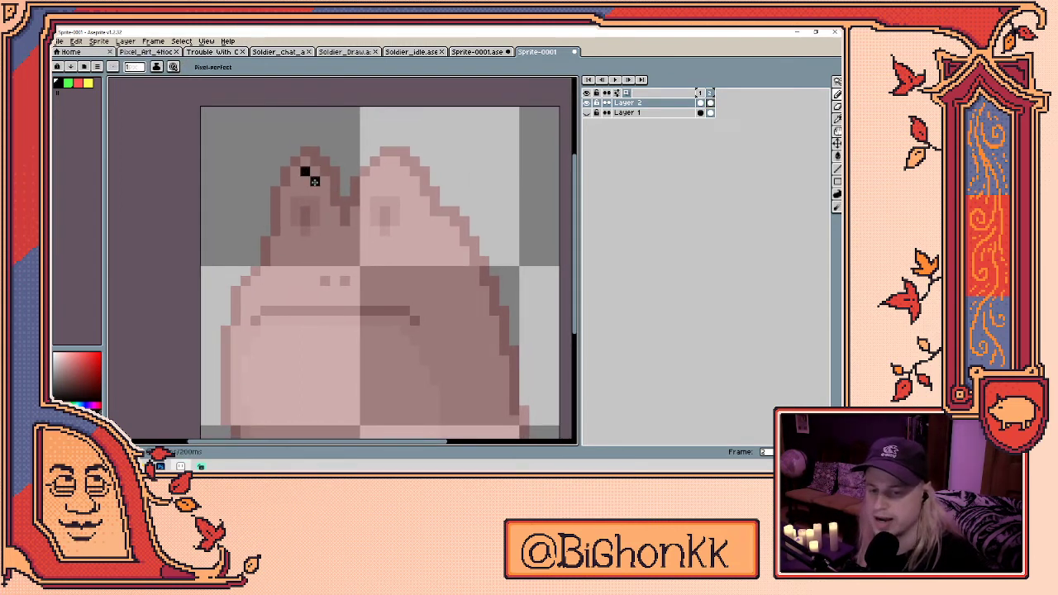
{"action": "left_click", "coordinate": [325, 191]}
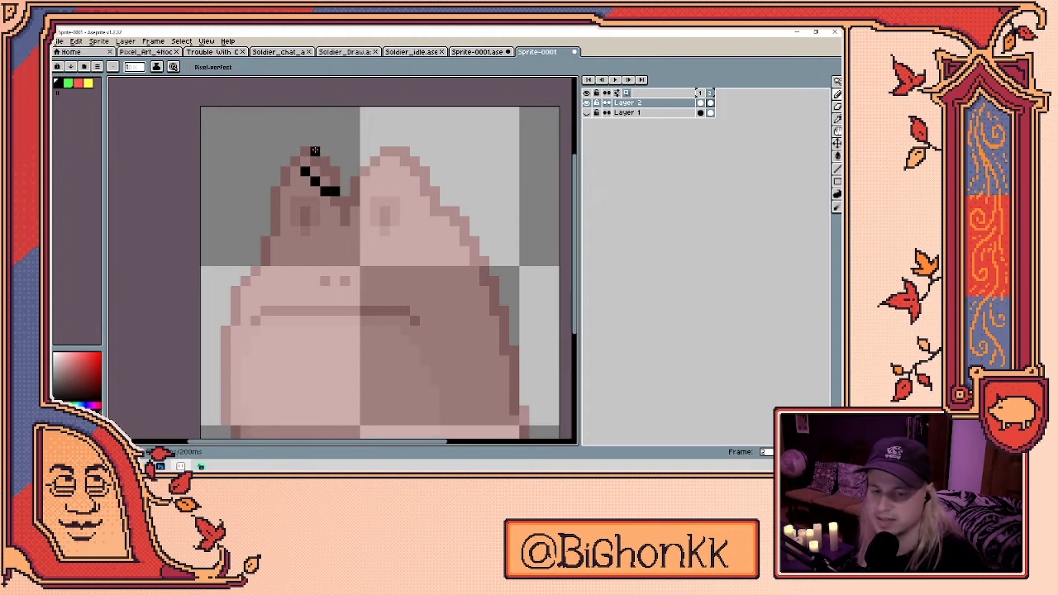
{"action": "left_click", "coordinate": [325, 182]}
{"action": "left_click", "coordinate": [335, 201]}
{"action": "left_click", "coordinate": [345, 230]}
{"action": "left_click", "coordinate": [341, 212]}
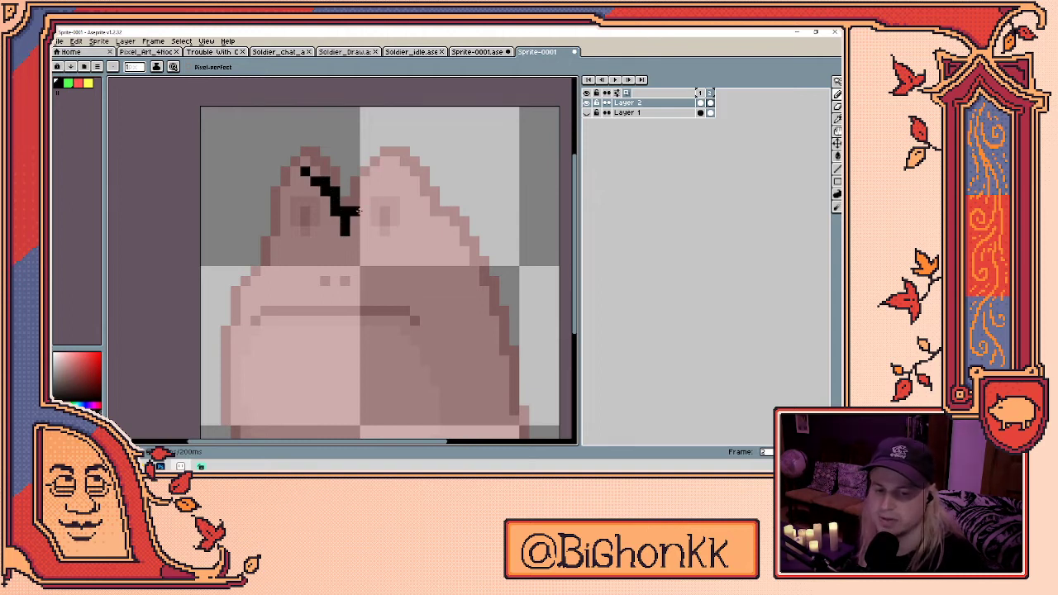
{"action": "key", "text": "ctrl+z"}
{"action": "key", "text": "ctrl+z"}
{"action": "left_click", "coordinate": [338, 210]}
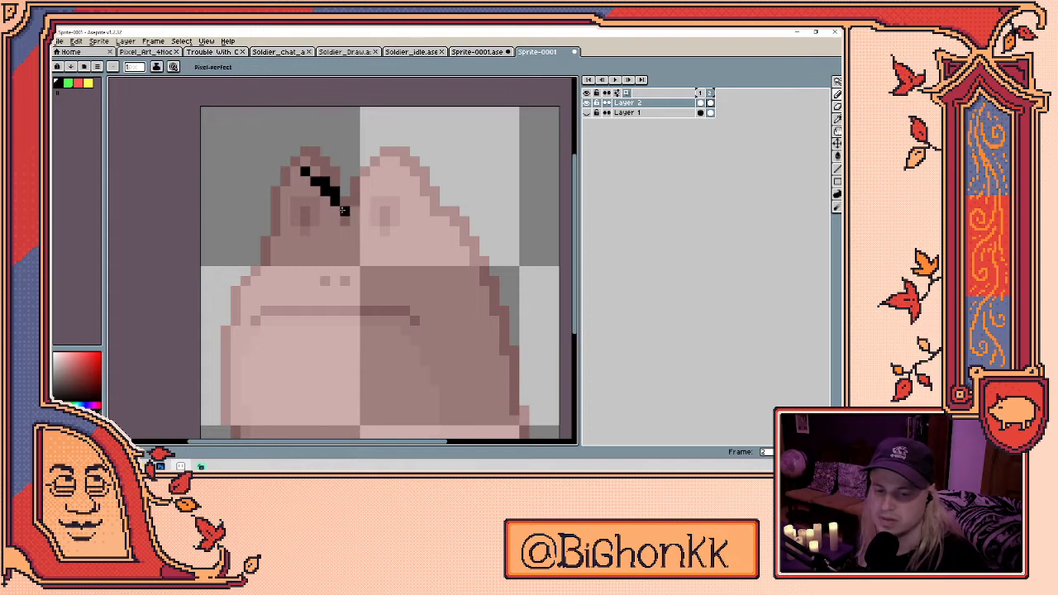
{"action": "left_click", "coordinate": [295, 181]}
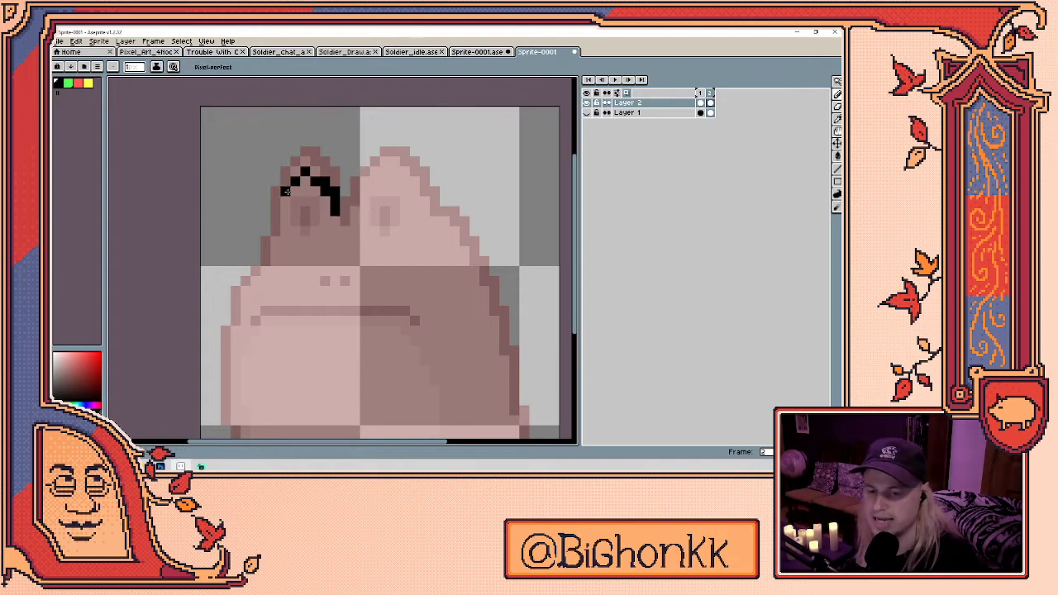
{"action": "left_click_drag", "start_coordinate": [284, 200], "coordinate": [275, 241]}
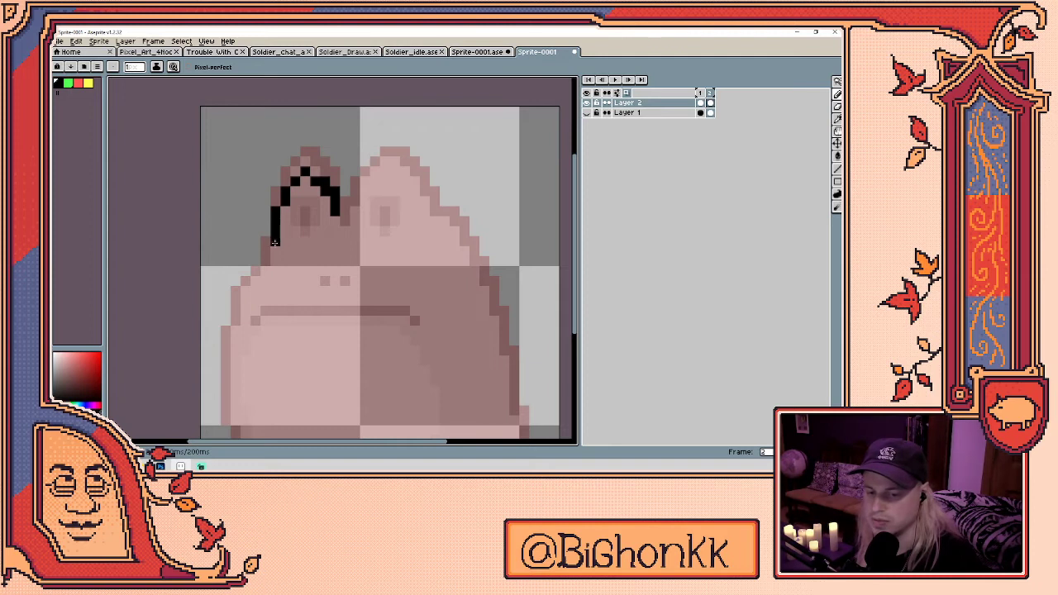
- Extend the outline down the frog's left side to the bottom-left corner
{"action": "left_click_drag", "start_coordinate": [266, 267], "coordinate": [335, 201]}
{"action": "left_click", "coordinate": [334, 202]}
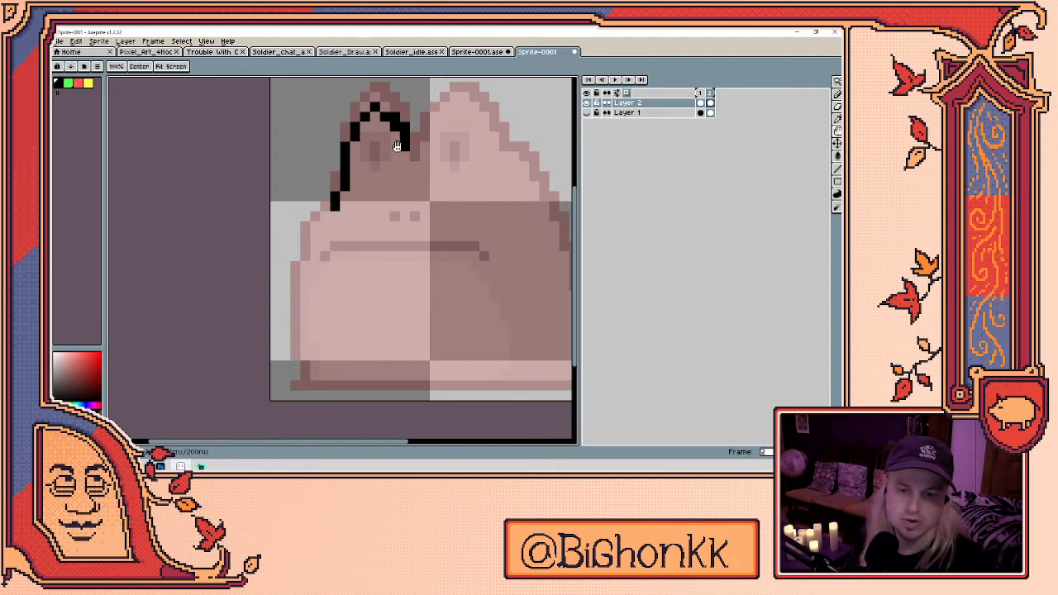
{"action": "left_click_drag", "start_coordinate": [396, 143], "coordinate": [394, 186]}
{"action": "mouse_move", "coordinate": [333, 246]}
{"action": "left_mouse_down"}
{"action": "mouse_move", "coordinate": [321, 283]}
{"action": "mouse_move", "coordinate": [311, 280]}
{"action": "mouse_move", "coordinate": [351, 234]}
{"action": "mouse_move", "coordinate": [339, 224]}
{"action": "mouse_move", "coordinate": [328, 320]}
{"action": "left_mouse_up"}
{"action": "left_click", "coordinate": [319, 340]}
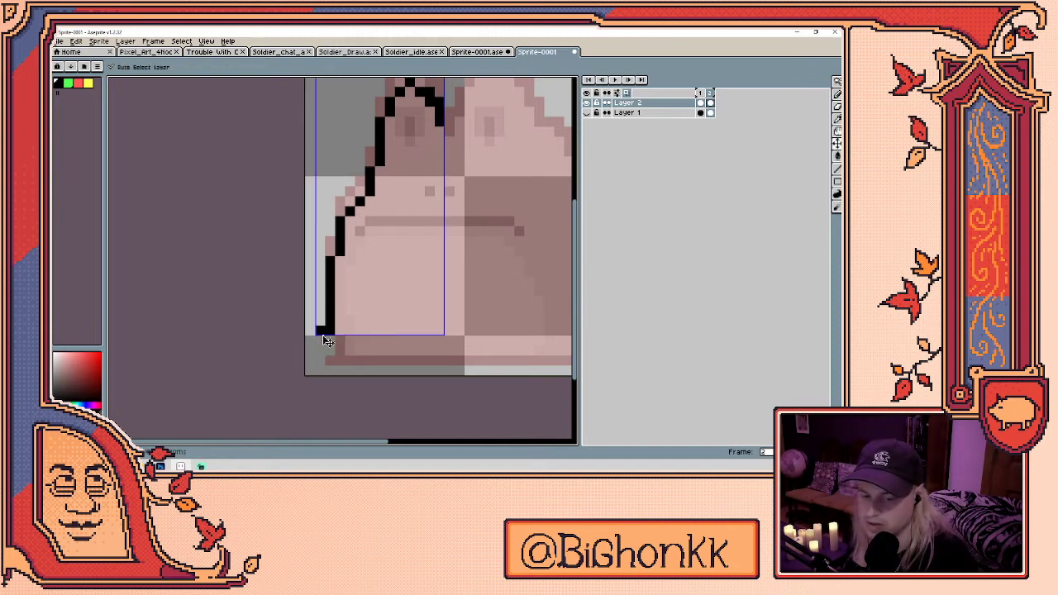
{"action": "left_click_drag", "start_coordinate": [318, 341], "coordinate": [316, 360]}
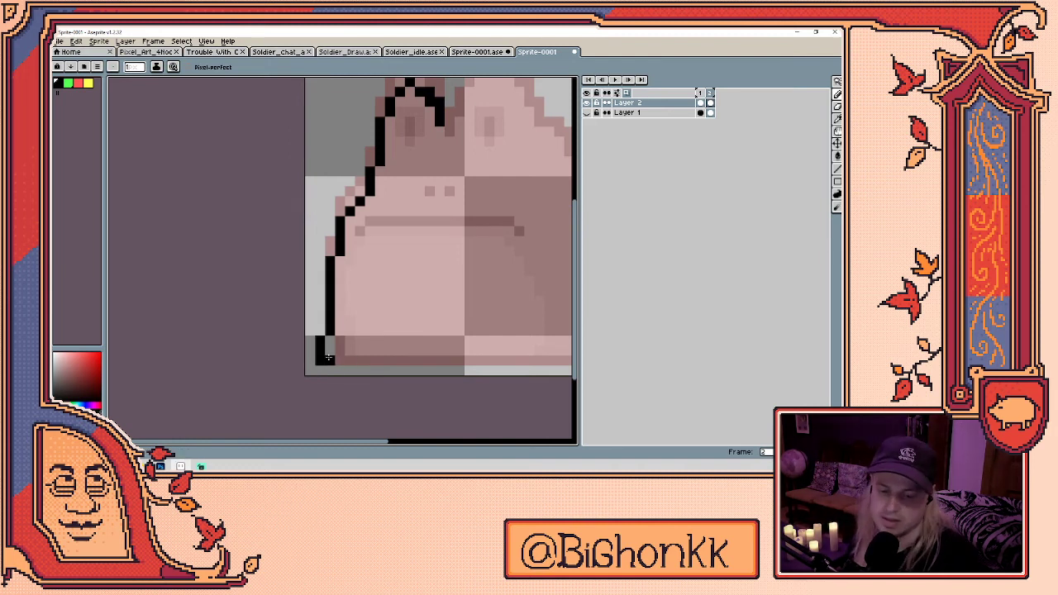
- Draw the straight bottom edge line, undoing misplaced corner pixels
{"action": "scroll", "coordinate": [326, 344], "scroll_direction": "right", "scroll_amount": 5}
{"action": "left_click", "coordinate": [462, 338], "text": "shift"}
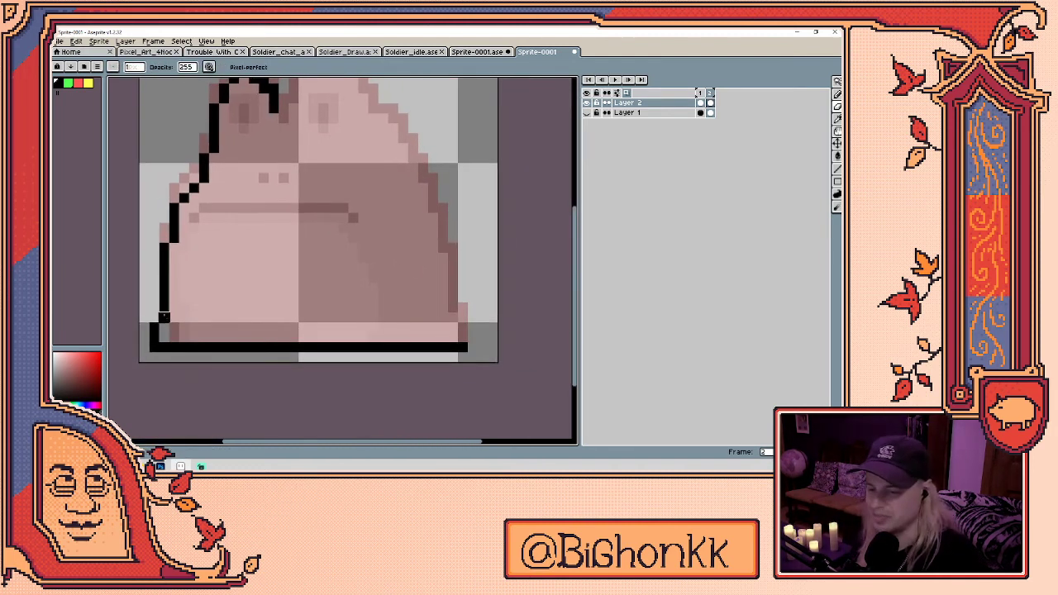
{"action": "key", "text": "ctrl+z"}
{"action": "left_click", "coordinate": [148, 346], "text": "shift"}
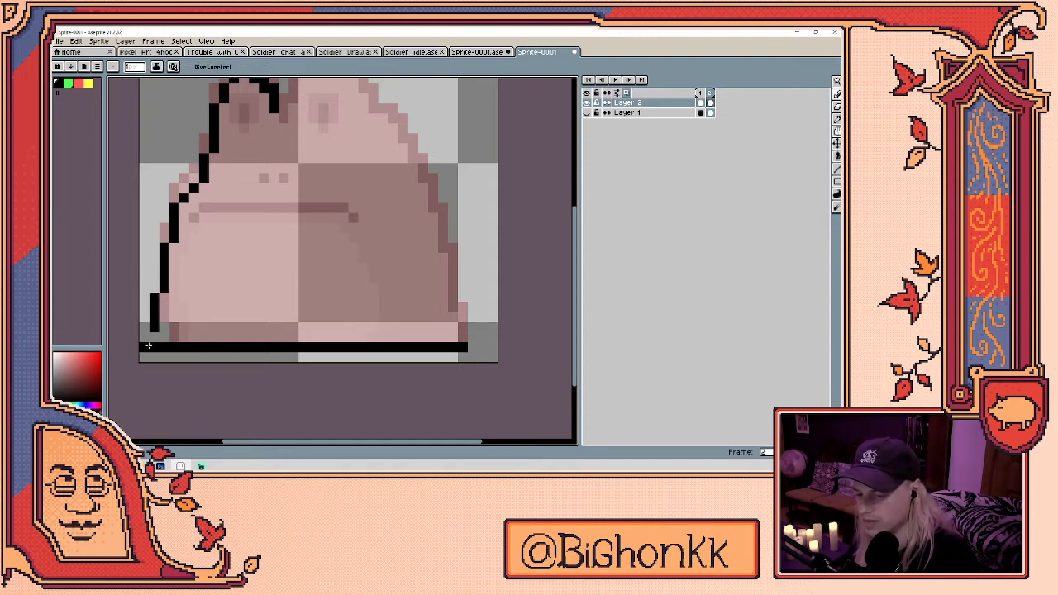
{"action": "key", "text": "ctrl+z"}
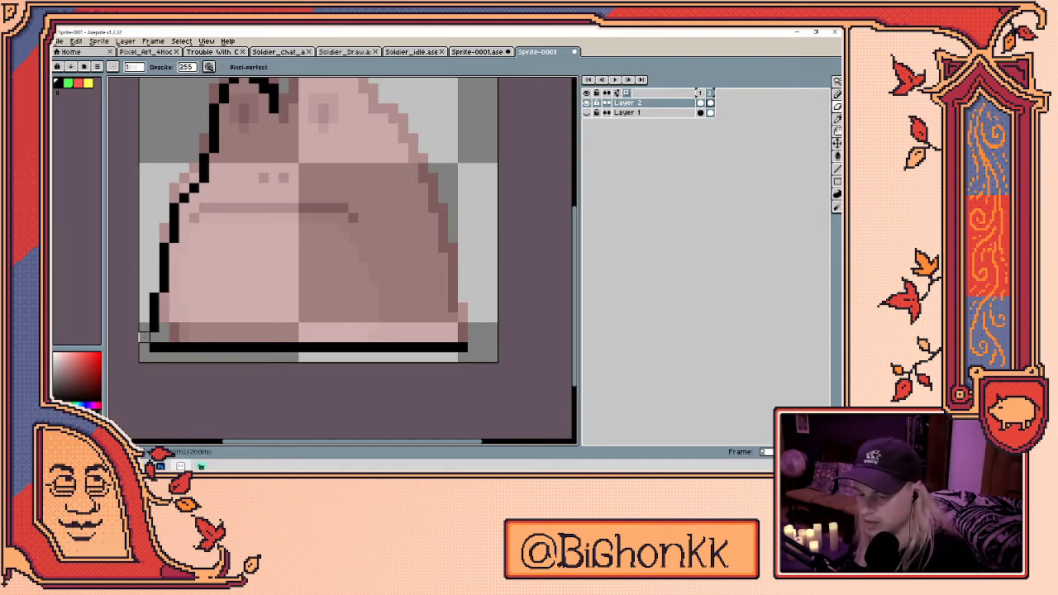
{"action": "key", "text": "ctrl+z"}
{"action": "mouse_move", "coordinate": [143, 337]}
{"action": "left_mouse_down"}
{"action": "mouse_move", "coordinate": [166, 287]}
{"action": "mouse_move", "coordinate": [163, 312]}
{"action": "mouse_move", "coordinate": [197, 351]}
{"action": "left_mouse_up"}
{"action": "key", "text": "ctrl+z"}
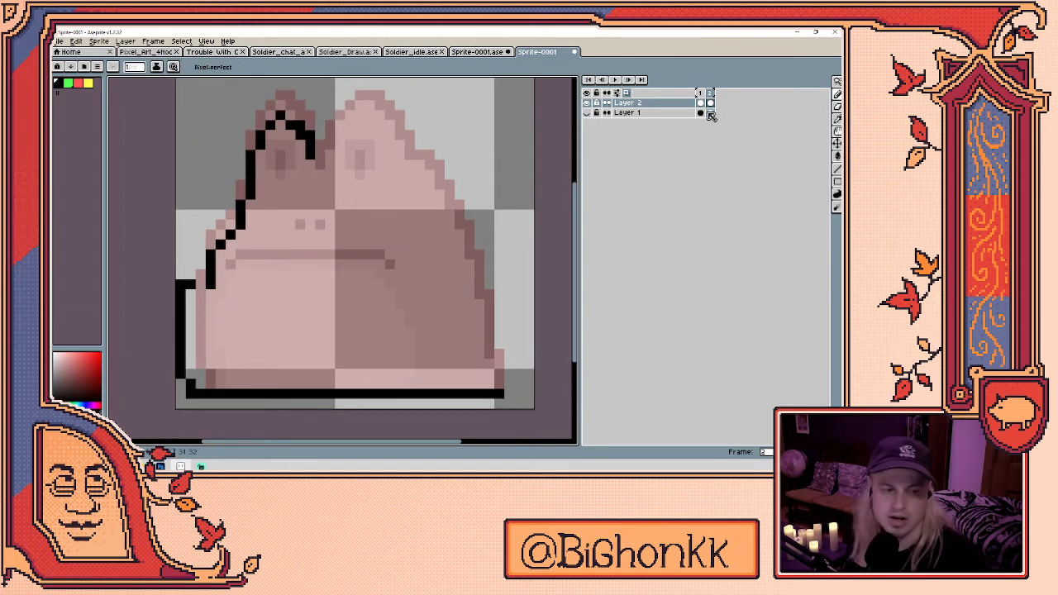
- Clear the old outline and draw a freehand outline around the body and both ears
{"action": "left_click", "coordinate": [709, 103]}
{"action": "key", "text": "Delete"}
{"action": "mouse_move", "coordinate": [189, 387]}
{"action": "left_mouse_down"}
{"action": "mouse_move", "coordinate": [211, 202]}
{"action": "mouse_move", "coordinate": [290, 172]}
{"action": "mouse_move", "coordinate": [395, 174]}
{"action": "mouse_move", "coordinate": [488, 205]}
{"action": "mouse_move", "coordinate": [531, 270]}
{"action": "mouse_move", "coordinate": [530, 347]}
{"action": "mouse_move", "coordinate": [496, 392]}
{"action": "mouse_move", "coordinate": [192, 390]}
{"action": "left_mouse_up"}
{"action": "mouse_move", "coordinate": [235, 184]}
{"action": "left_mouse_down"}
{"action": "mouse_move", "coordinate": [256, 126]}
{"action": "mouse_move", "coordinate": [301, 123]}
{"action": "mouse_move", "coordinate": [333, 166]}
{"action": "mouse_move", "coordinate": [349, 125]}
{"action": "mouse_move", "coordinate": [395, 116]}
{"action": "mouse_move", "coordinate": [435, 170]}
{"action": "left_mouse_up"}
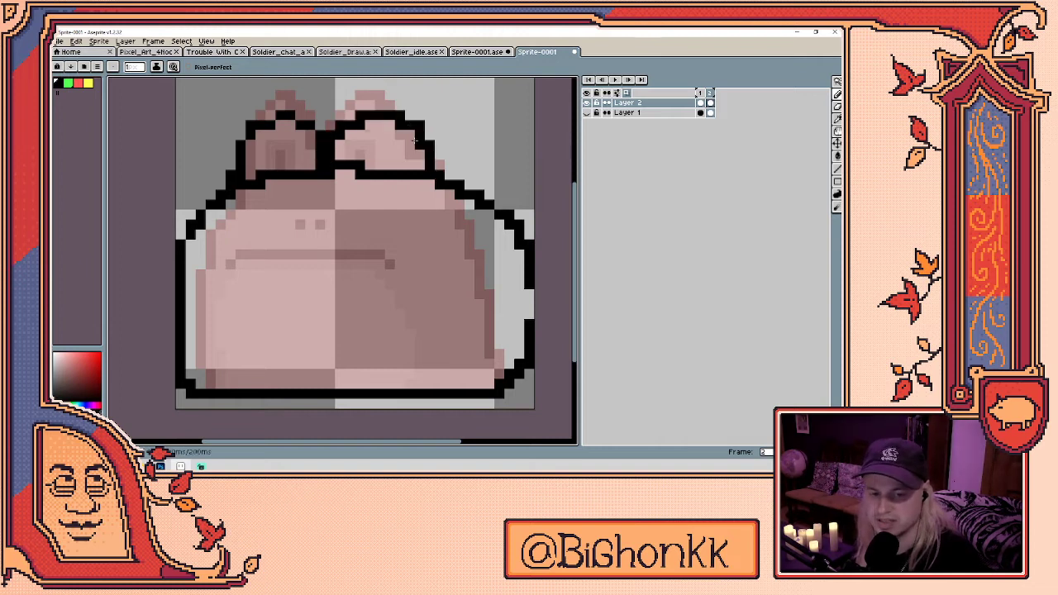
- Erase the stray lines between the ears, under the left ear and on the left edge
{"action": "key", "text": "e"}
{"action": "left_click_drag", "start_coordinate": [339, 135], "coordinate": [380, 115]}
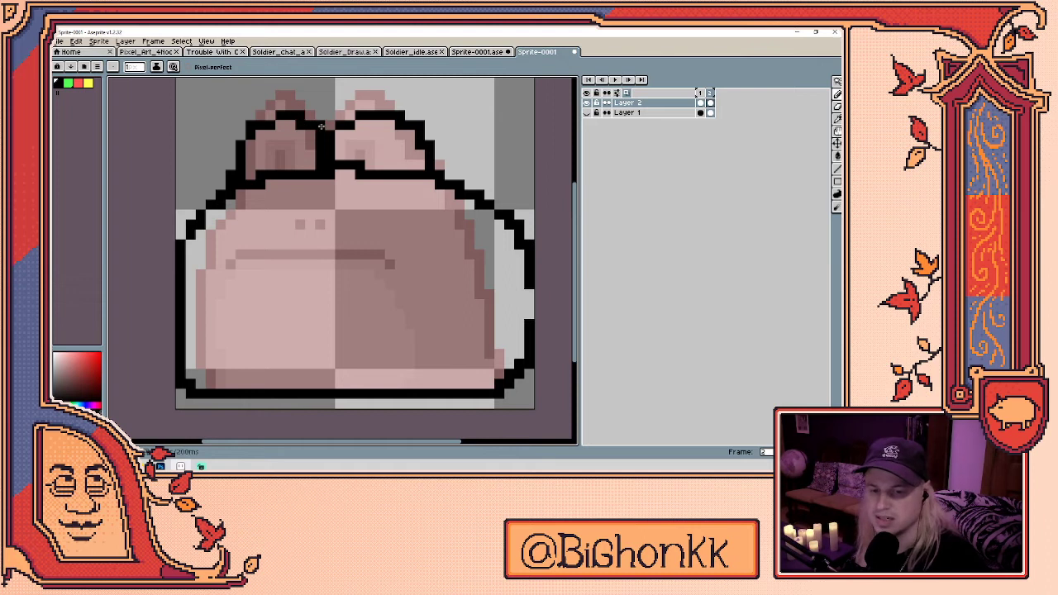
{"action": "mouse_move", "coordinate": [295, 174]}
{"action": "left_mouse_down"}
{"action": "mouse_move", "coordinate": [240, 186]}
{"action": "mouse_move", "coordinate": [314, 175]}
{"action": "left_mouse_up"}
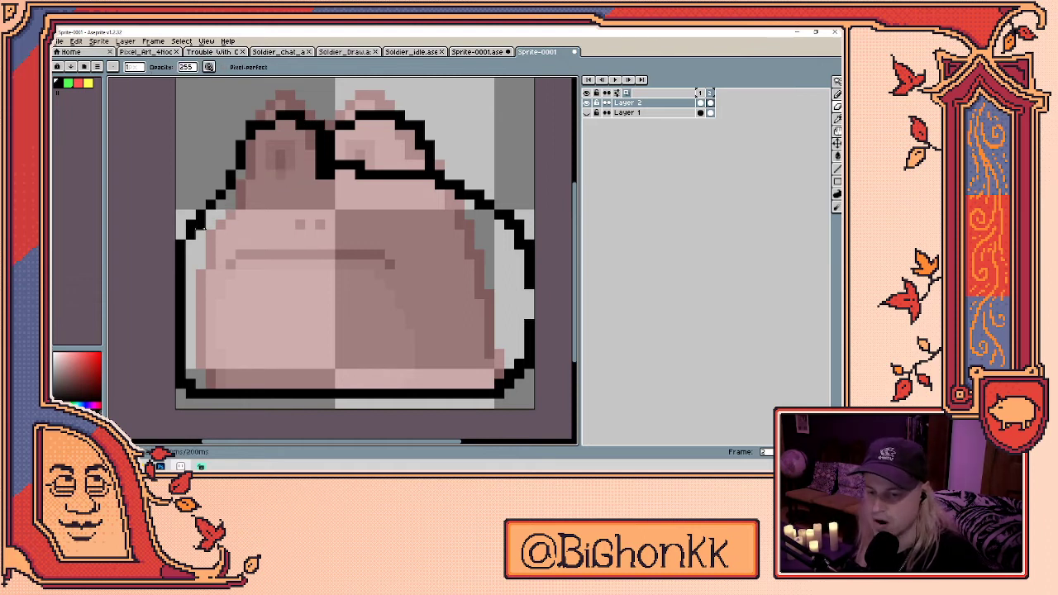
{"action": "left_click_drag", "start_coordinate": [190, 225], "coordinate": [187, 258]}
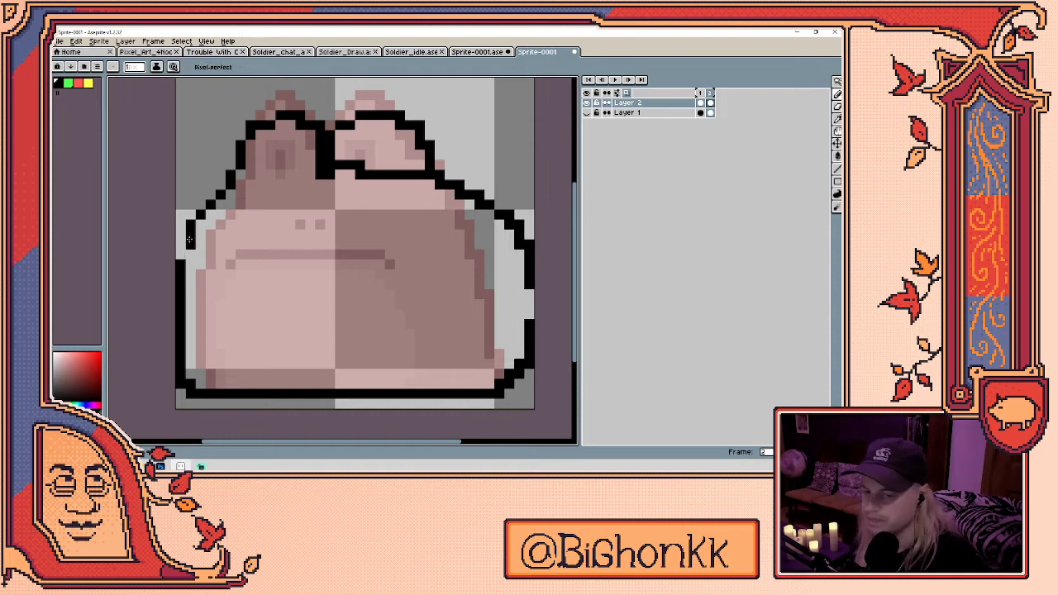
- Redraw the left outline cleanly and erase the line under the right ear
{"action": "key", "text": "b"}
{"action": "mouse_move", "coordinate": [217, 207]}
{"action": "left_mouse_down"}
{"action": "mouse_move", "coordinate": [181, 269]}
{"action": "mouse_move", "coordinate": [182, 301]}
{"action": "mouse_move", "coordinate": [188, 264]}
{"action": "left_mouse_up"}
{"action": "key", "text": "e"}
{"action": "key", "text": "b"}
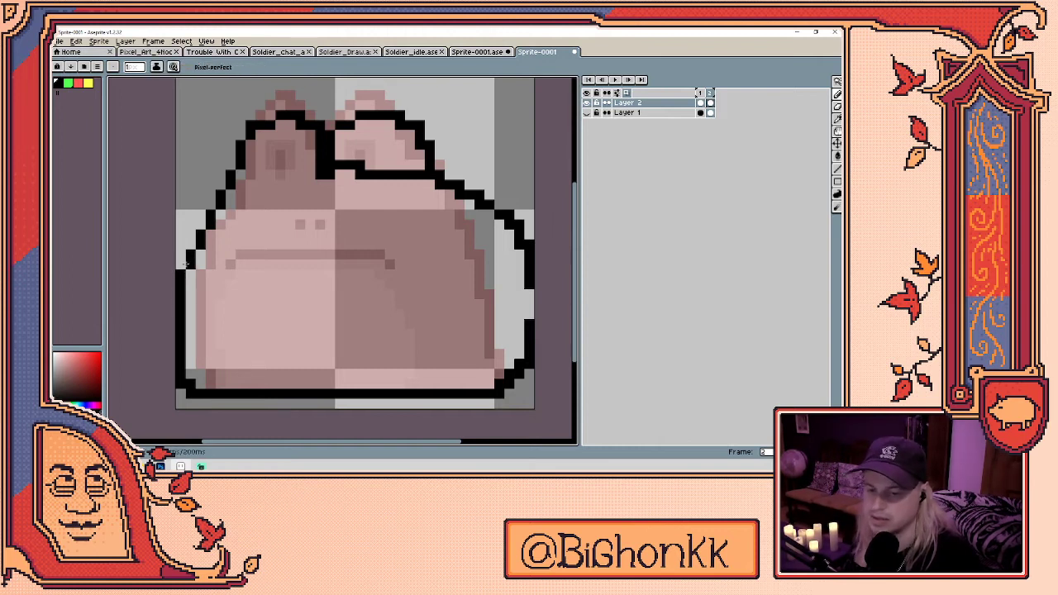
{"action": "key", "text": "b"}
{"action": "key", "text": "ctrl+z"}
{"action": "key", "text": "ctrl+z"}
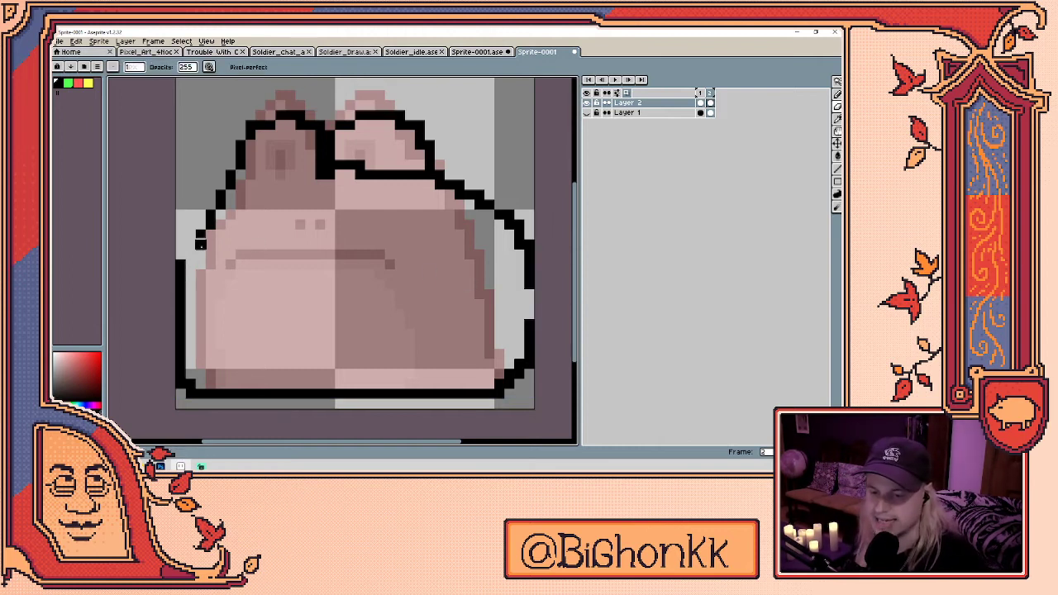
{"action": "left_click_drag", "start_coordinate": [196, 240], "coordinate": [183, 248]}
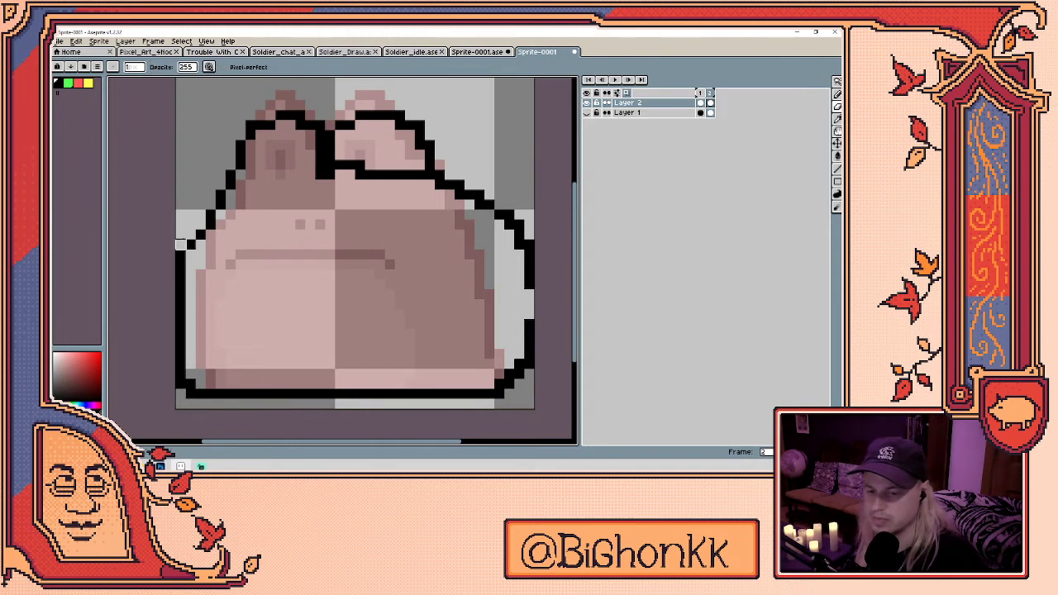
{"action": "mouse_move", "coordinate": [370, 174]}
{"action": "left_mouse_down"}
{"action": "mouse_move", "coordinate": [339, 171]}
{"action": "mouse_move", "coordinate": [420, 175]}
{"action": "left_mouse_up"}
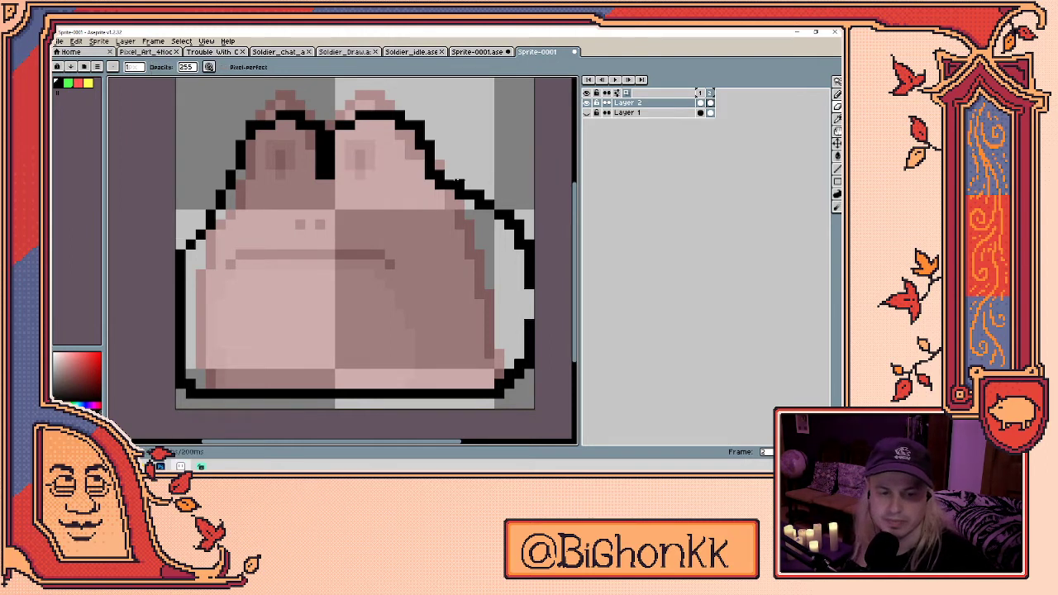
{"action": "key", "text": "e"}
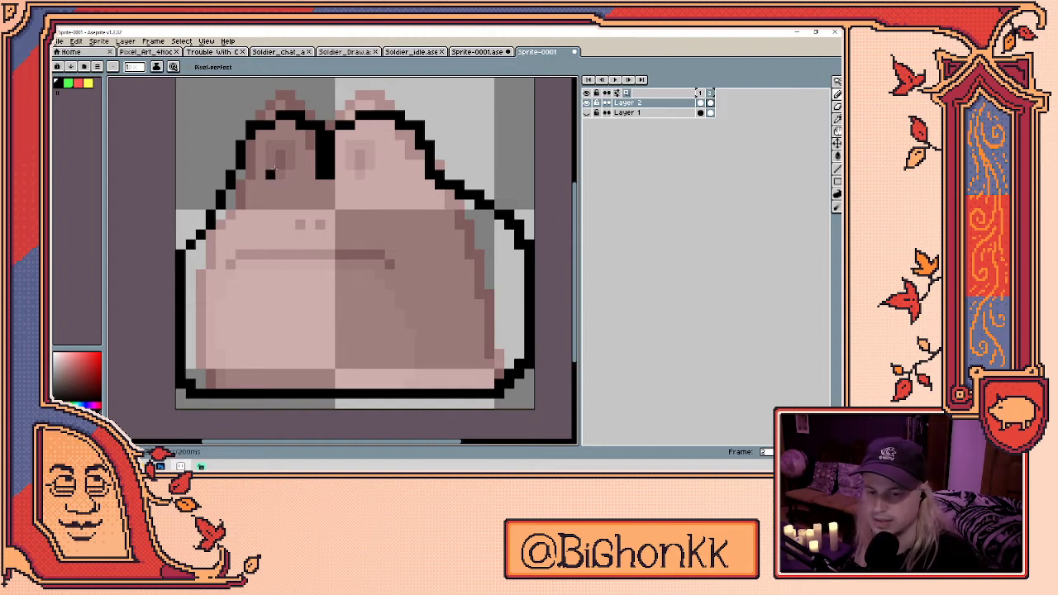
- Paint two black eye dashes and a straight black mouth line across the body
{"action": "left_click_drag", "start_coordinate": [270, 172], "coordinate": [281, 173]}
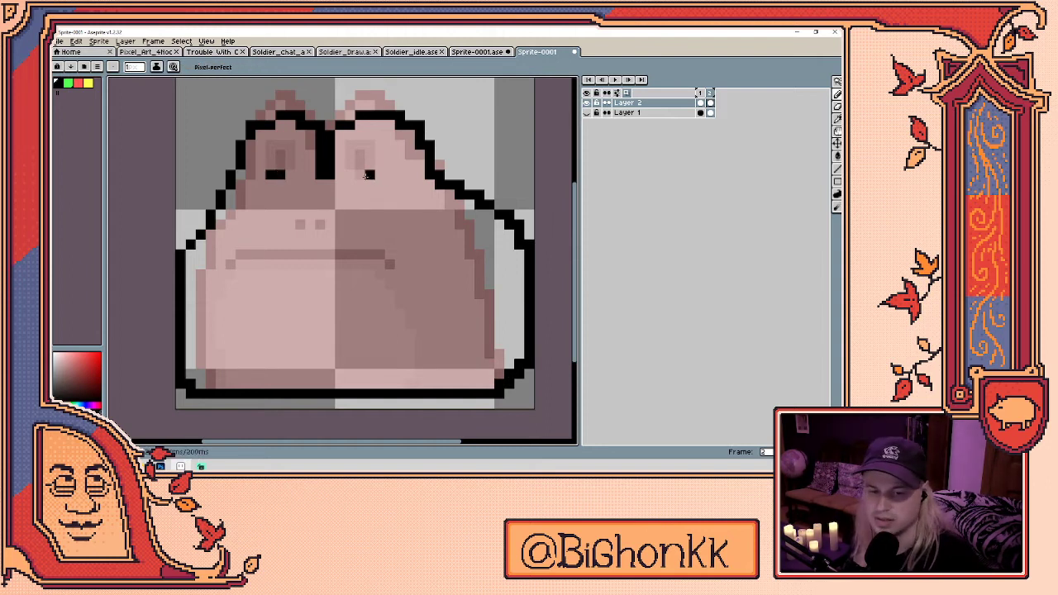
{"action": "left_click_drag", "start_coordinate": [362, 174], "coordinate": [351, 174]}
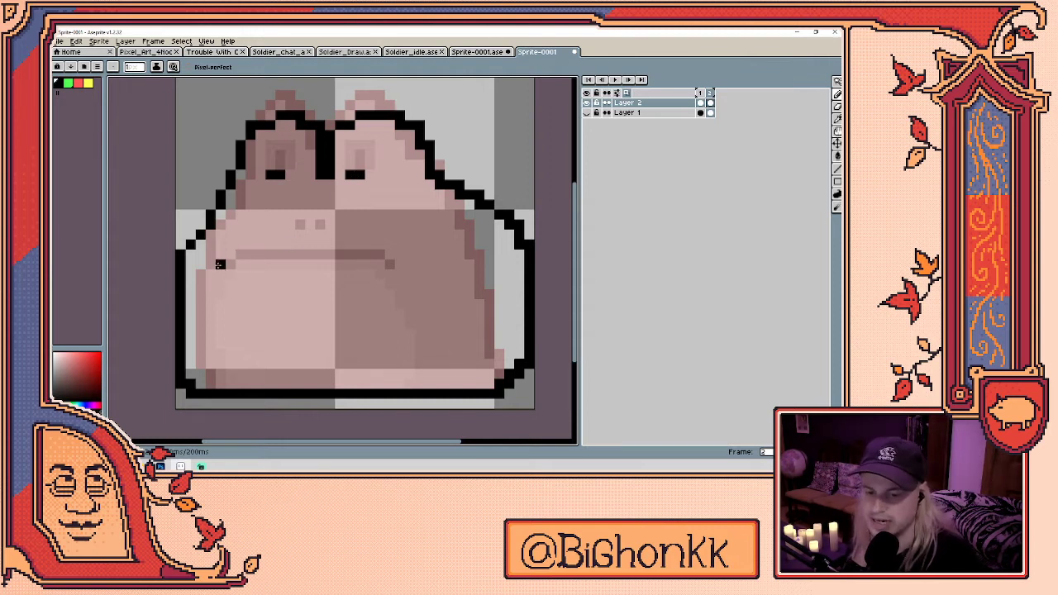
{"action": "left_click", "coordinate": [211, 263]}
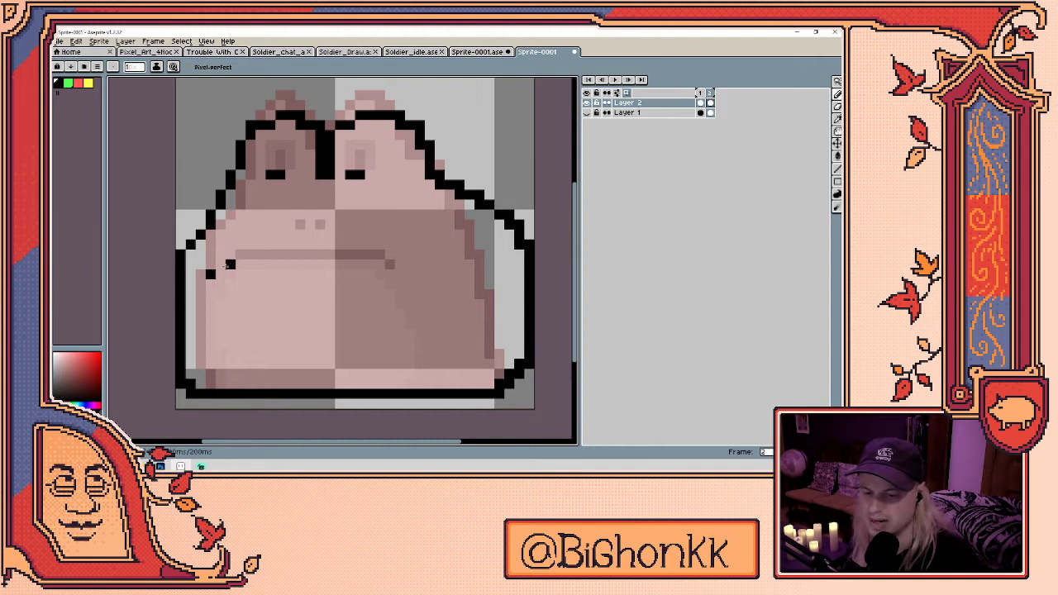
{"action": "key", "text": "ctrl+z"}
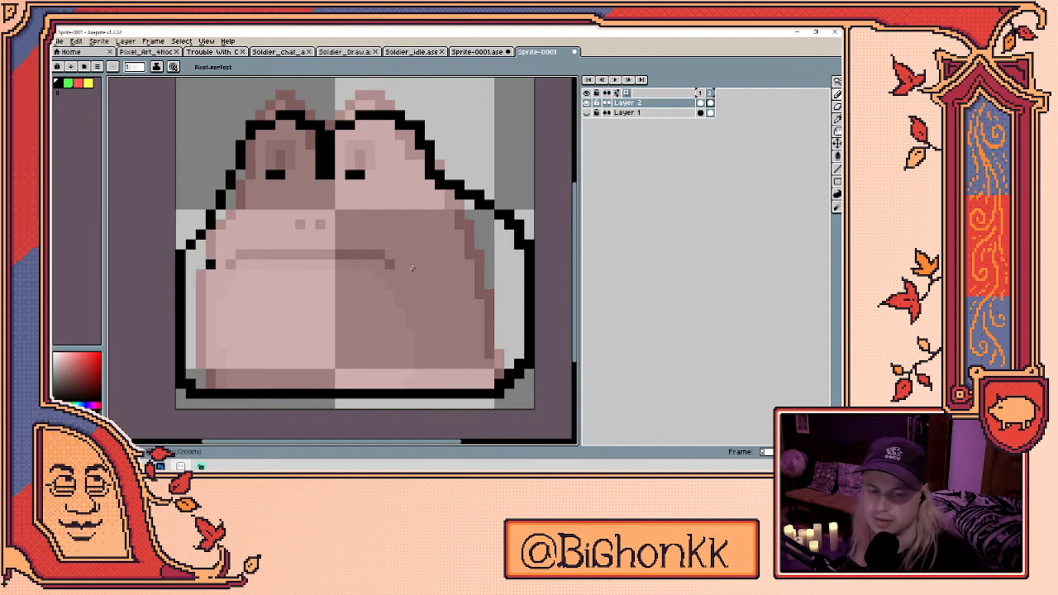
{"action": "left_click", "coordinate": [423, 264], "text": "shift"}
{"action": "key", "text": "ctrl+z"}
{"action": "left_click", "coordinate": [419, 255], "text": "shift"}
{"action": "key", "text": "e"}
{"action": "left_click", "coordinate": [209, 259]}
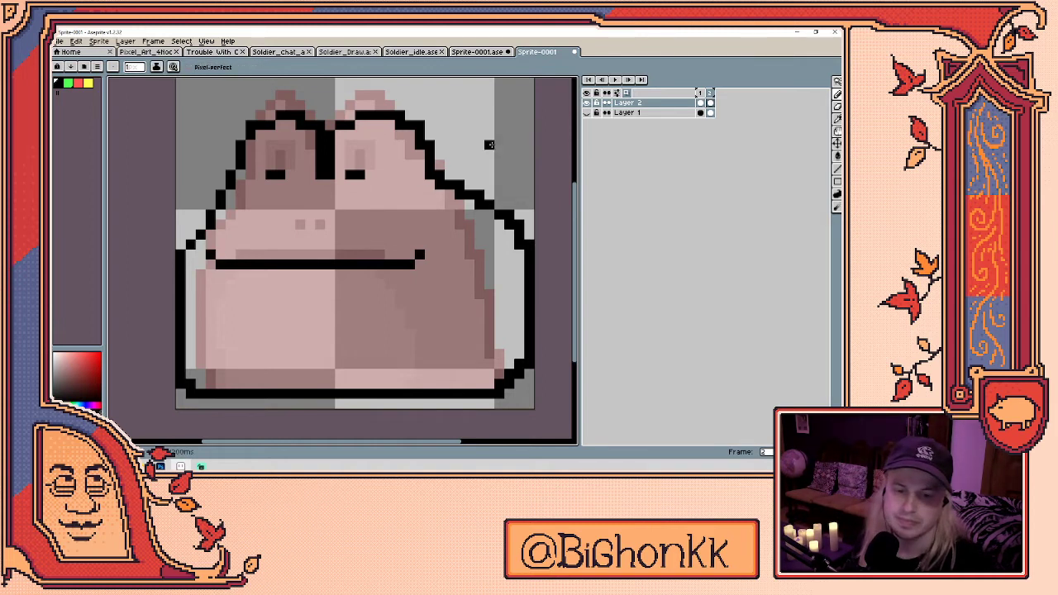
- Paint red eyelids over both eyes, then try and undo a yellow belly stroke
{"action": "left_click", "coordinate": [78, 83]}
{"action": "left_click_drag", "start_coordinate": [262, 166], "coordinate": [286, 165]}
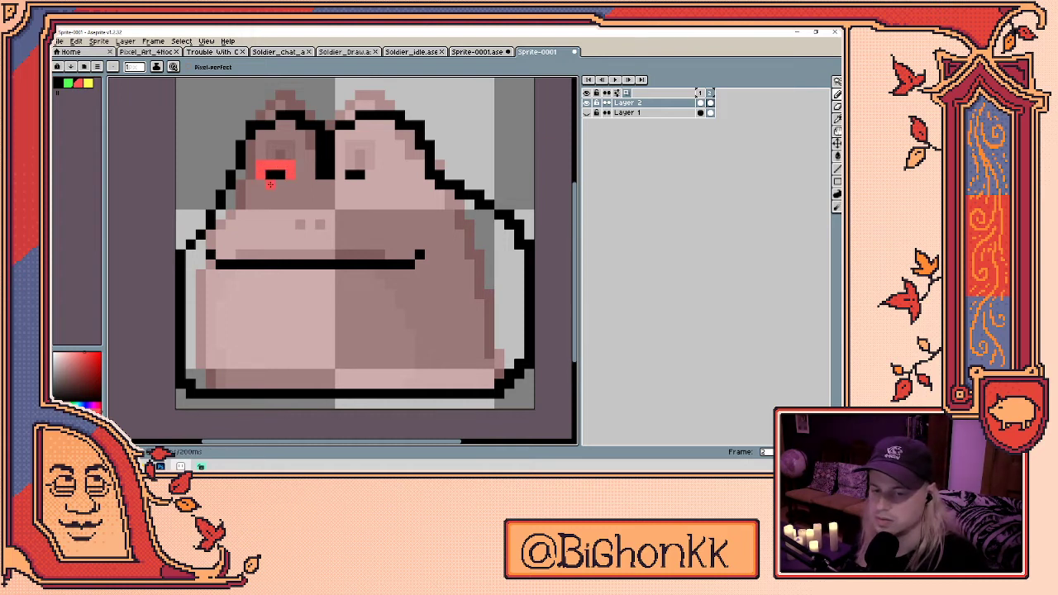
{"action": "mouse_move", "coordinate": [350, 165]}
{"action": "left_mouse_down"}
{"action": "mouse_move", "coordinate": [373, 165]}
{"action": "mouse_move", "coordinate": [347, 174]}
{"action": "mouse_move", "coordinate": [380, 174]}
{"action": "left_mouse_up"}
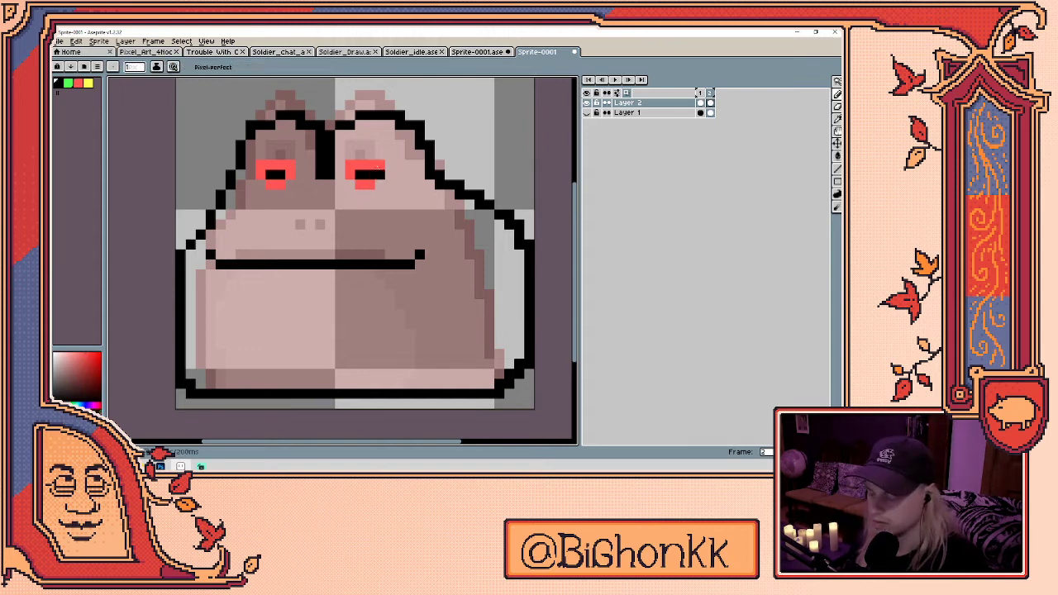
{"action": "left_click", "coordinate": [88, 84]}
{"action": "mouse_move", "coordinate": [219, 383]}
{"action": "left_mouse_down"}
{"action": "mouse_move", "coordinate": [200, 363]}
{"action": "mouse_move", "coordinate": [200, 333]}
{"action": "mouse_move", "coordinate": [203, 306]}
{"action": "mouse_move", "coordinate": [227, 283]}
{"action": "mouse_move", "coordinate": [418, 291]}
{"action": "mouse_move", "coordinate": [448, 306]}
{"action": "mouse_move", "coordinate": [460, 385]}
{"action": "left_mouse_up"}
{"action": "key", "text": "ctrl+z"}
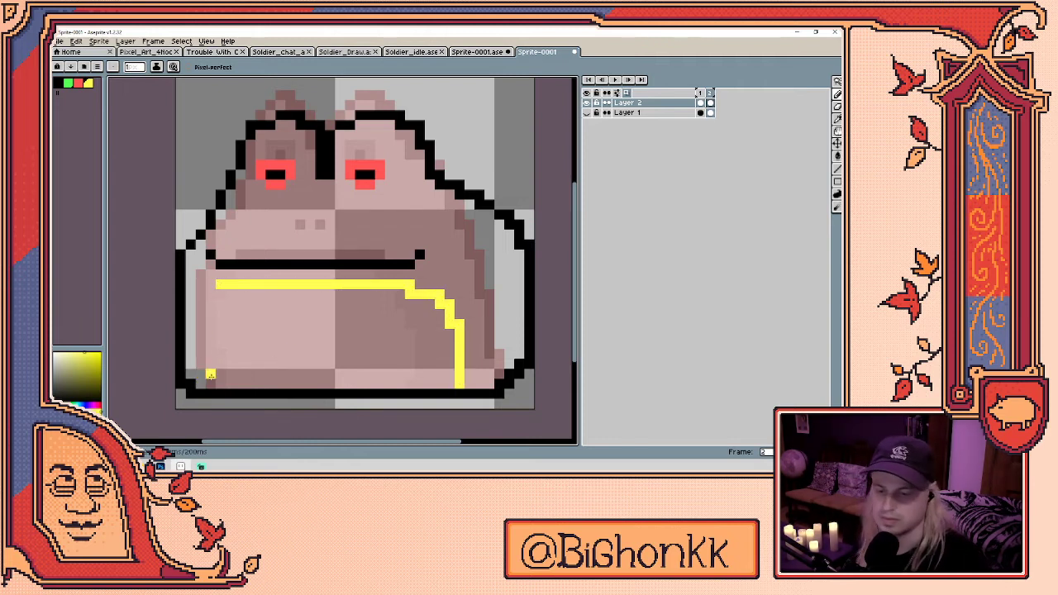
- Outline the belly's left side in yellow and fill the belly solid yellow
{"action": "mouse_move", "coordinate": [220, 384]}
{"action": "left_mouse_down"}
{"action": "mouse_move", "coordinate": [203, 340]}
{"action": "mouse_move", "coordinate": [212, 285]}
{"action": "left_mouse_up"}
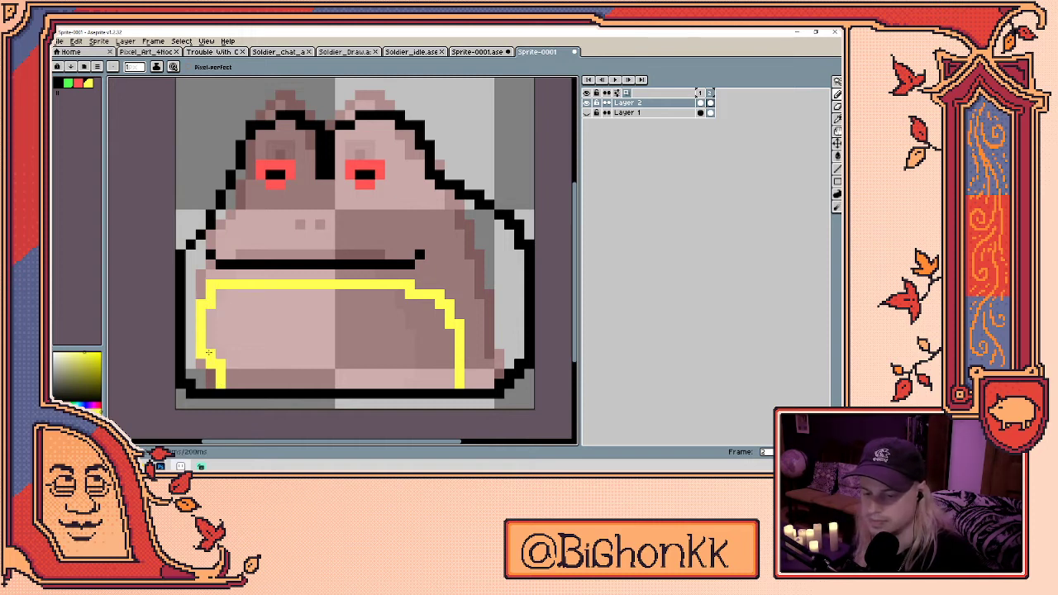
{"action": "key", "text": "g"}
{"action": "left_click", "coordinate": [280, 344]}
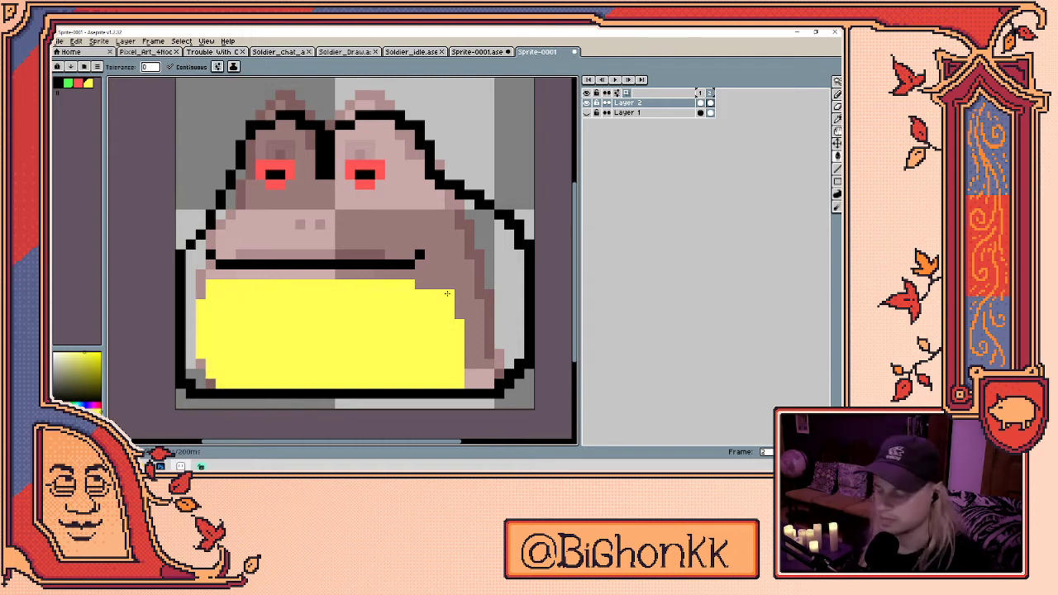
- Draw the black nostrils on the frog's face, undoing a reshape attempt
{"action": "key", "text": "i"}
{"action": "left_click", "coordinate": [310, 237]}
{"action": "key", "text": "b"}
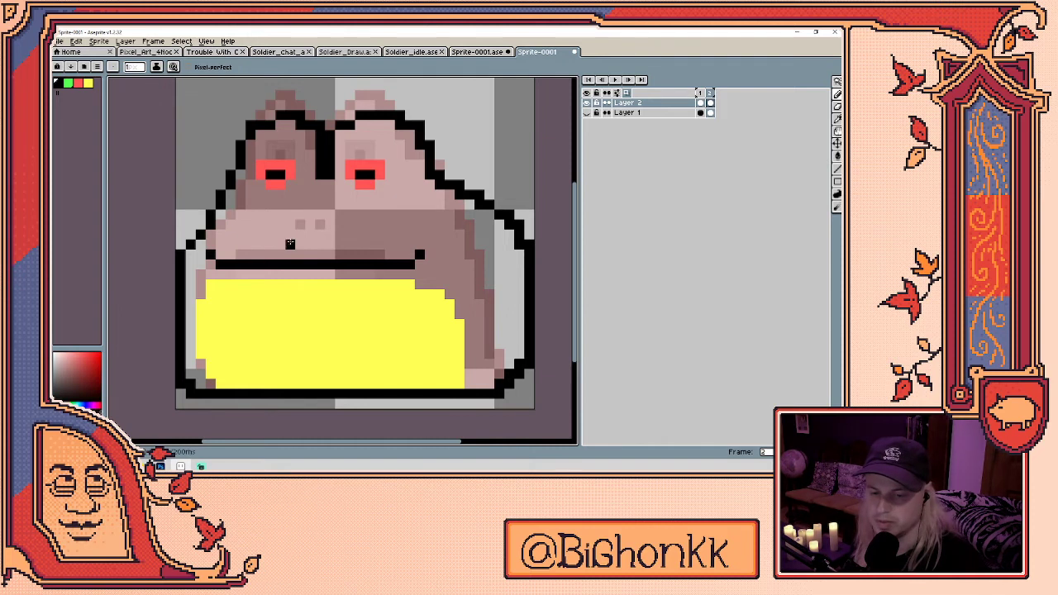
{"action": "mouse_move", "coordinate": [290, 235]}
{"action": "left_mouse_down"}
{"action": "mouse_move", "coordinate": [326, 236]}
{"action": "mouse_move", "coordinate": [333, 223]}
{"action": "mouse_move", "coordinate": [299, 234]}
{"action": "left_mouse_up"}
{"action": "left_click", "coordinate": [329, 225]}
{"action": "right_click", "coordinate": [329, 225]}
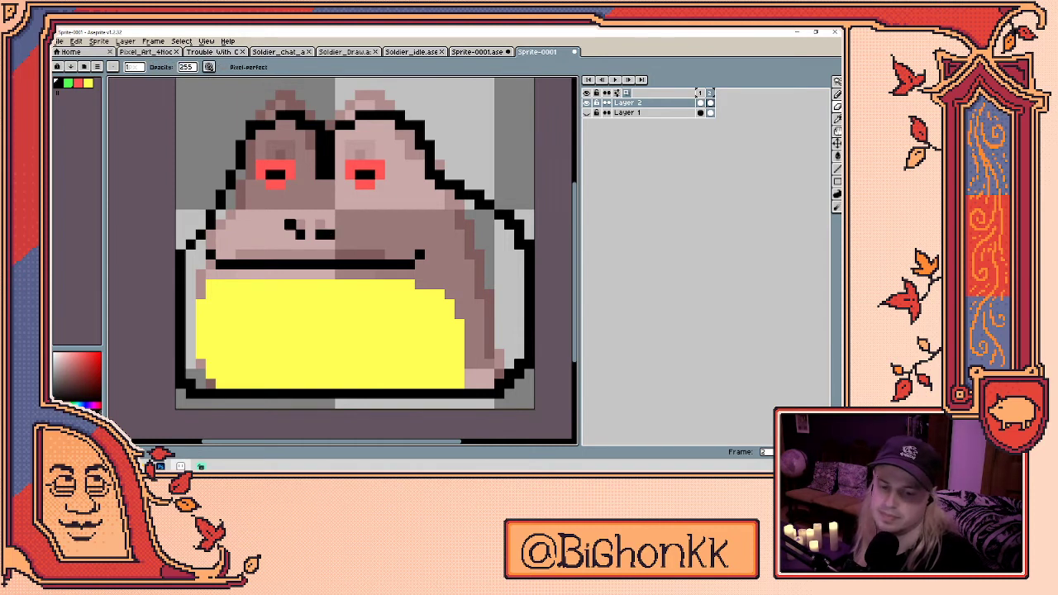
{"action": "key", "text": "ctrl+z"}
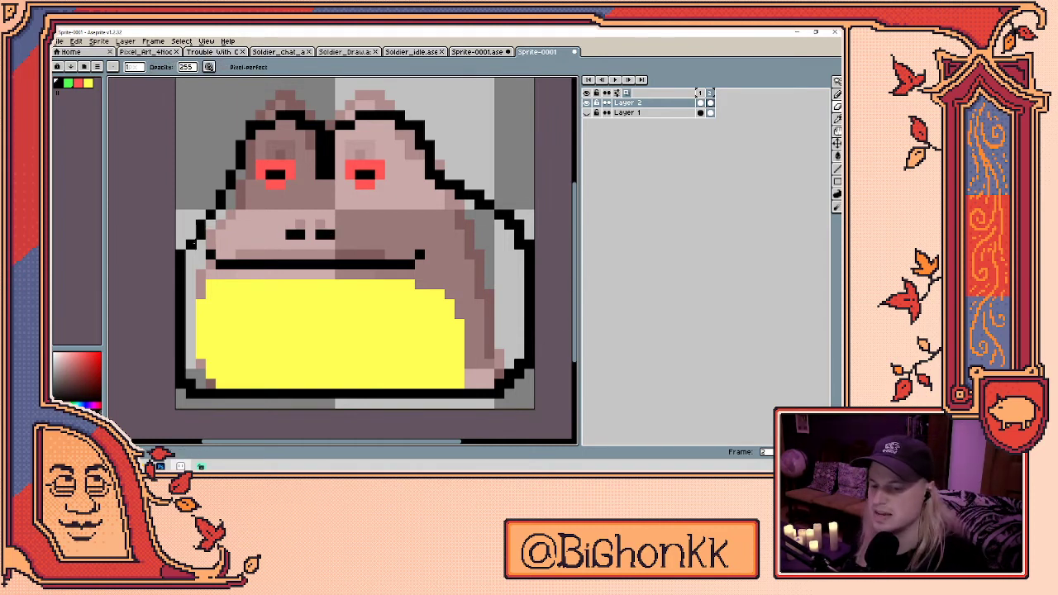
- Add a black pixel to the left outline and play the animation loop
{"action": "left_click", "coordinate": [192, 233]}
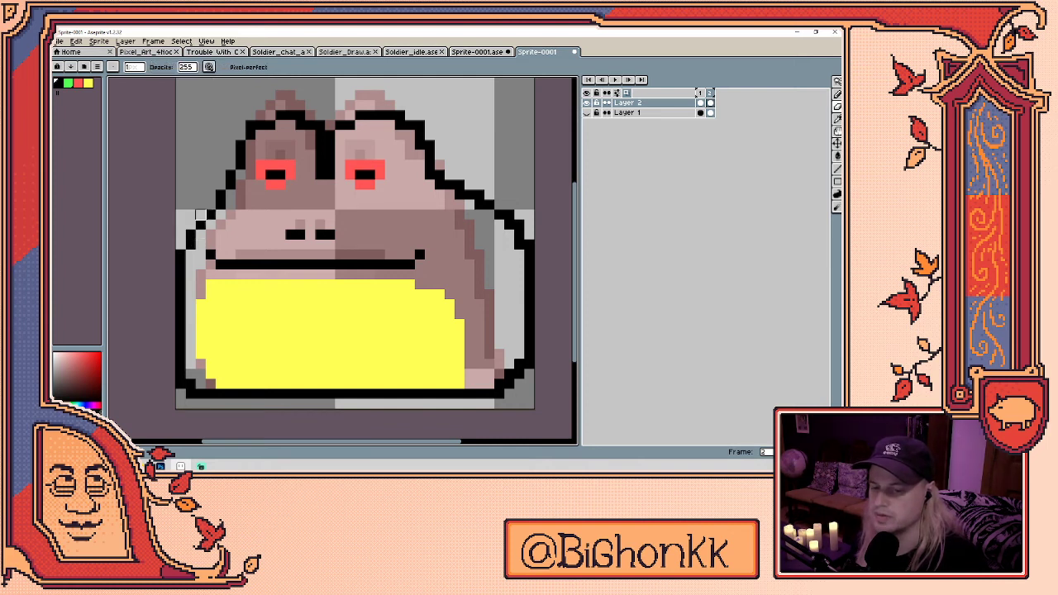
{"action": "key", "text": "e"}
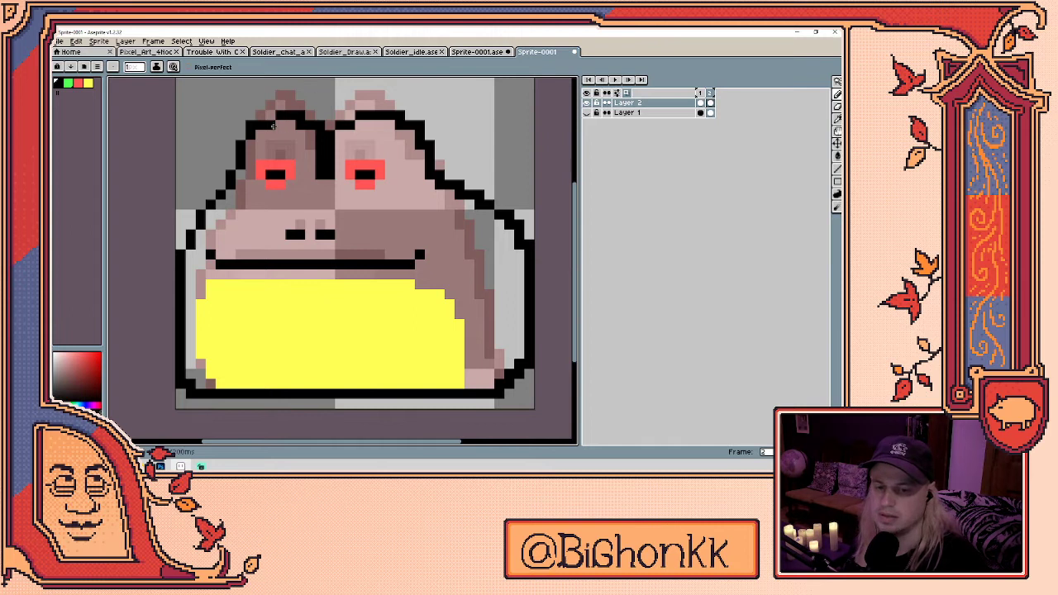
{"action": "key", "text": "b"}
{"action": "key", "text": "e"}
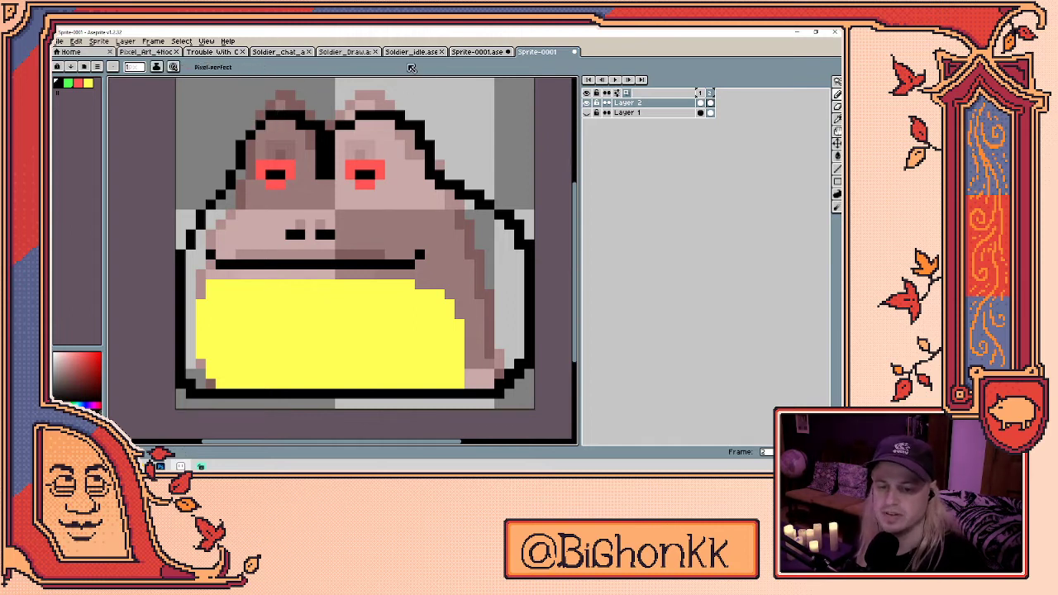
{"action": "key", "text": "Return"}
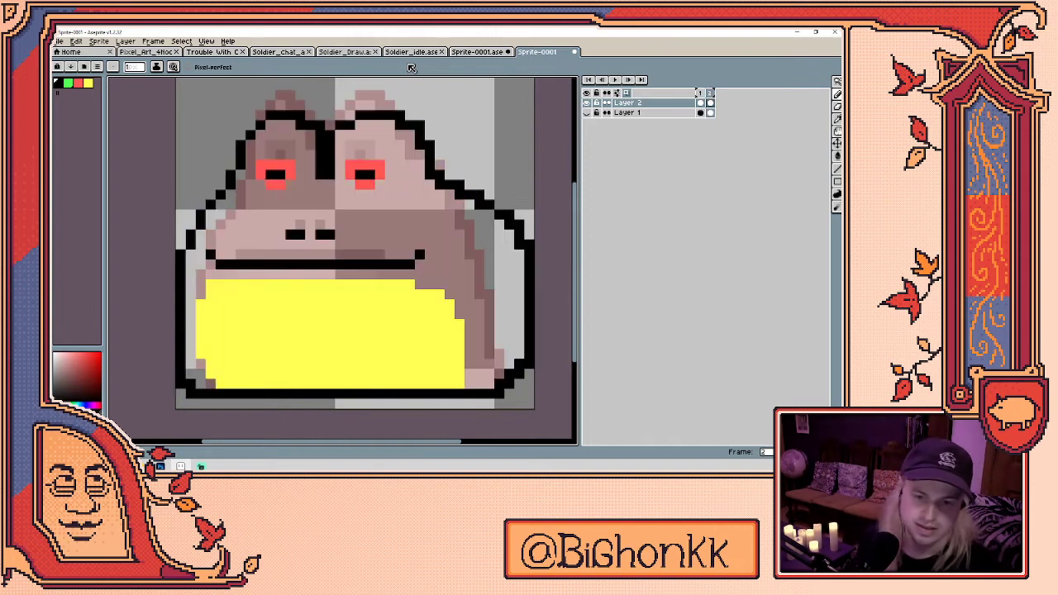
{"action": "key", "text": "i"}
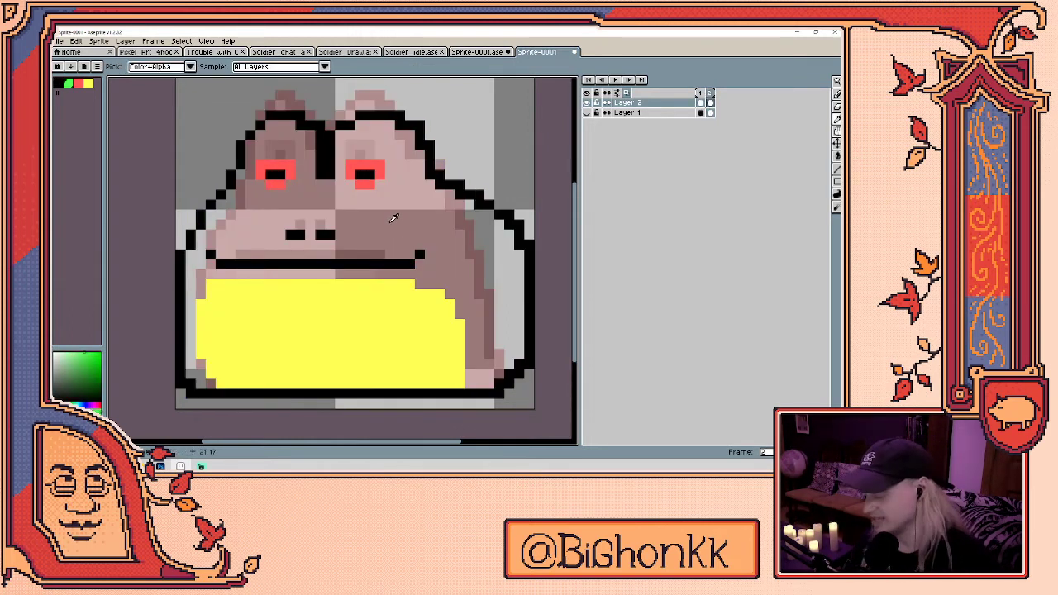
- Fill the pink-grey frog body with green sampled from the first frame
{"action": "left_click", "coordinate": [393, 218]}
{"action": "key", "text": "Left"}
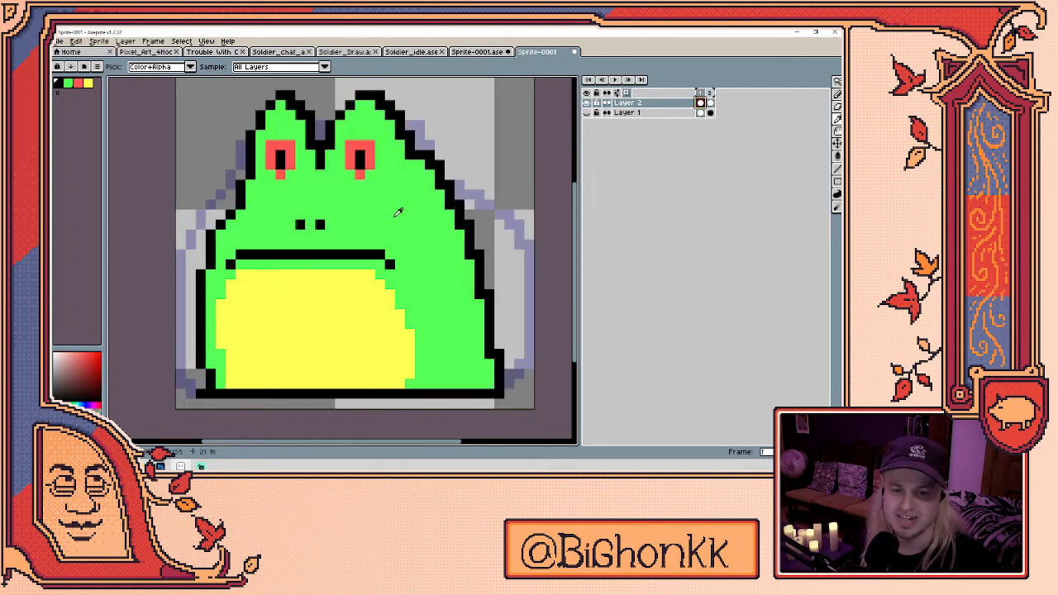
{"action": "left_click", "coordinate": [396, 215]}
{"action": "key", "text": "Right"}
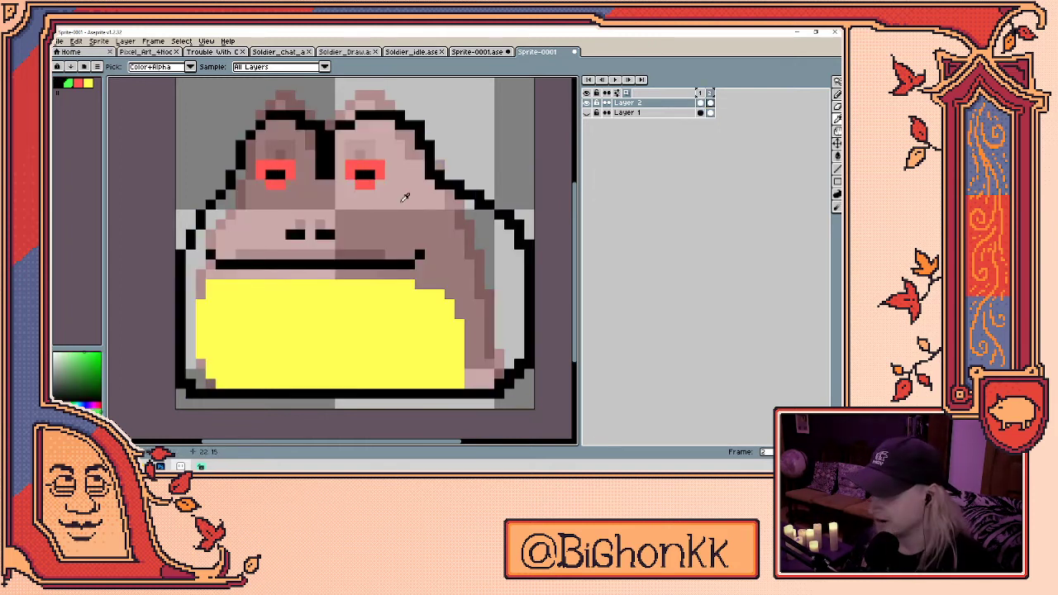
{"action": "key", "text": "g"}
{"action": "left_click", "coordinate": [407, 214]}
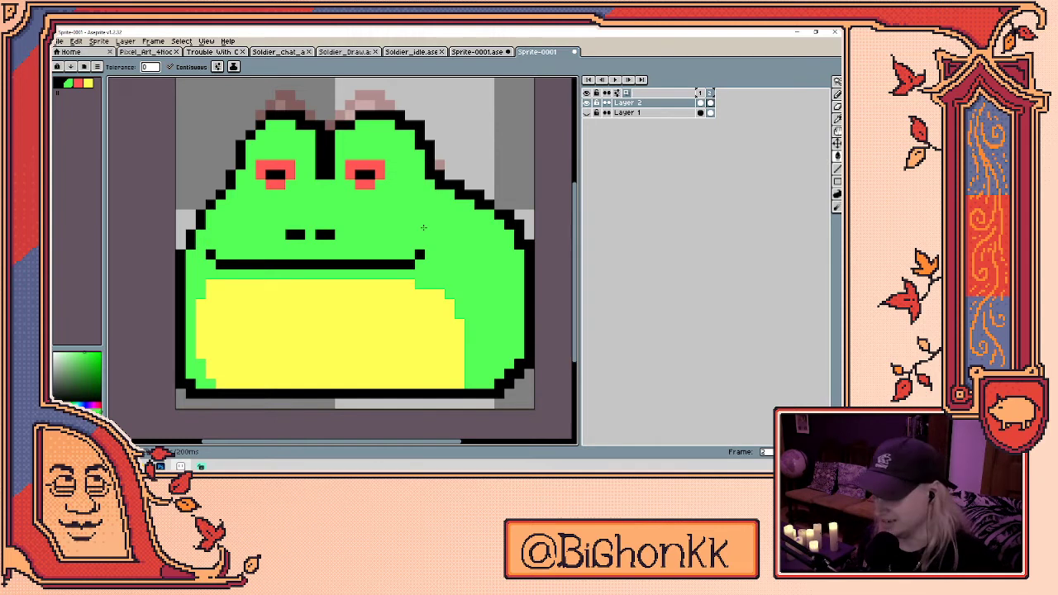
- Play the animation to compare both poses, undoing an accidental new layer
{"action": "key", "text": "Right"}
{"action": "key", "text": "Return"}
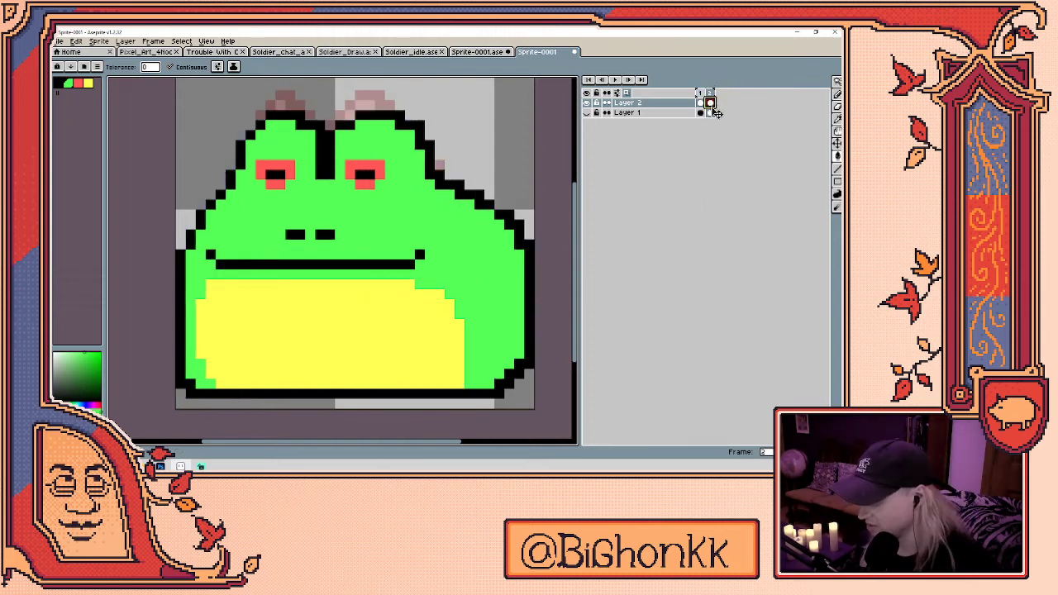
{"action": "key", "text": "shift+n"}
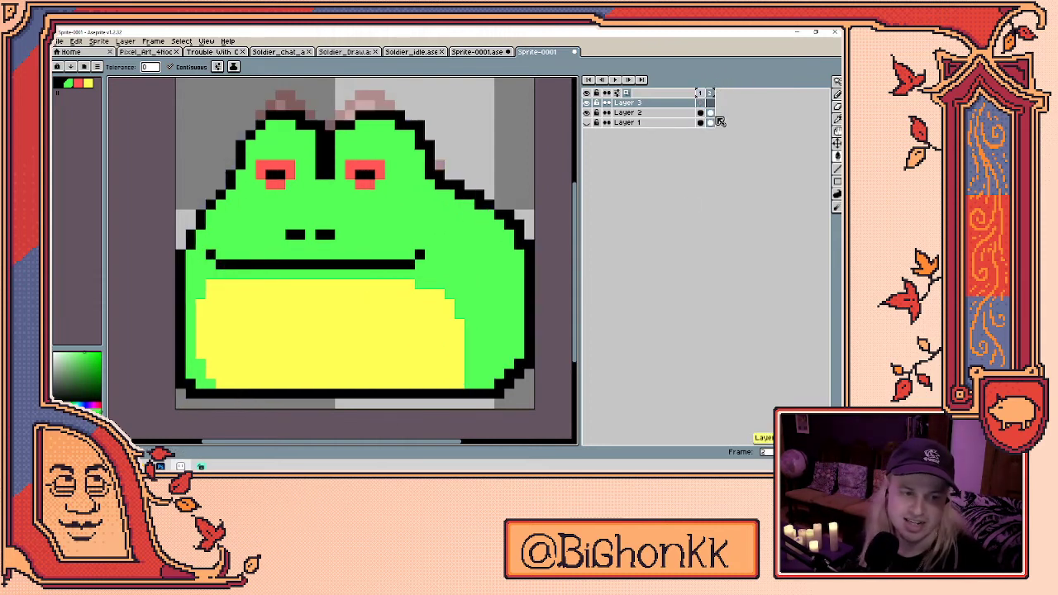
{"action": "key", "text": "ctrl+z"}
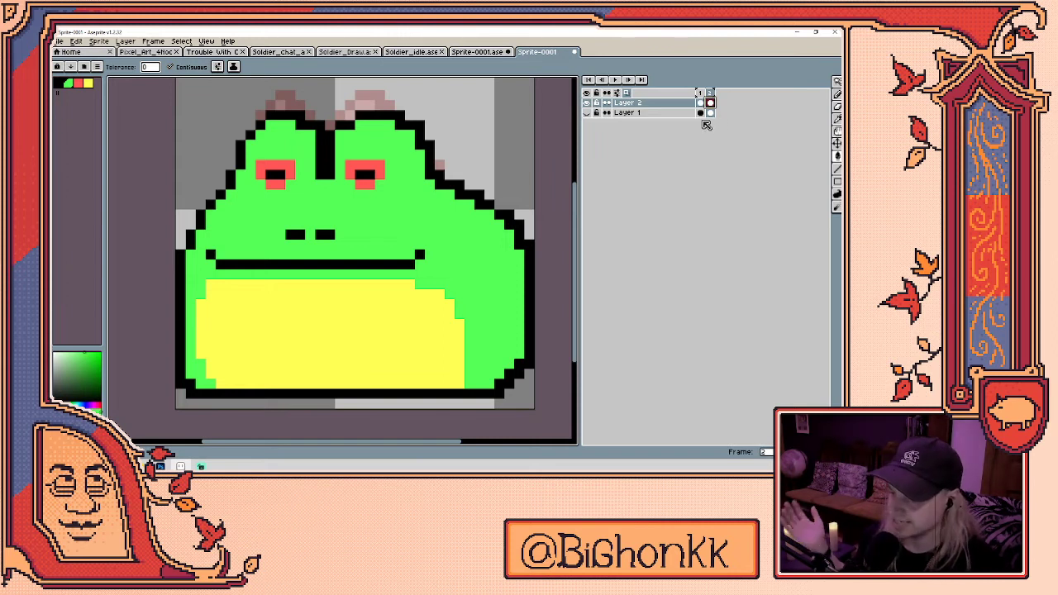
- Extend the timeline to four frames and drag the frame 2 frog cel to frame 4
{"action": "key", "text": "alt+n"}
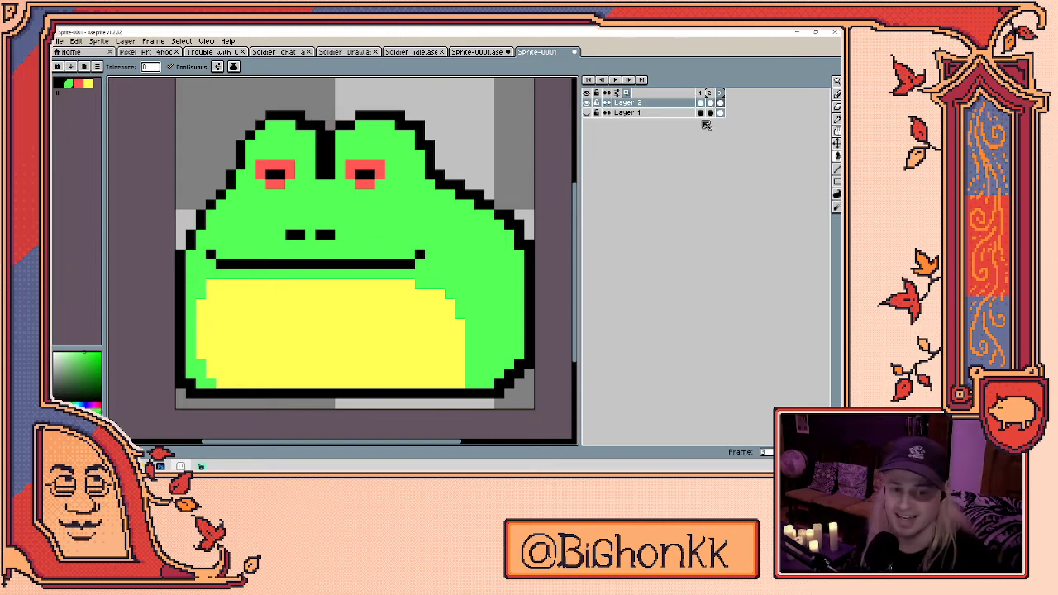
{"action": "left_click", "coordinate": [703, 103]}
{"action": "right_click", "coordinate": [701, 104]}
{"action": "left_click", "coordinate": [701, 104]}
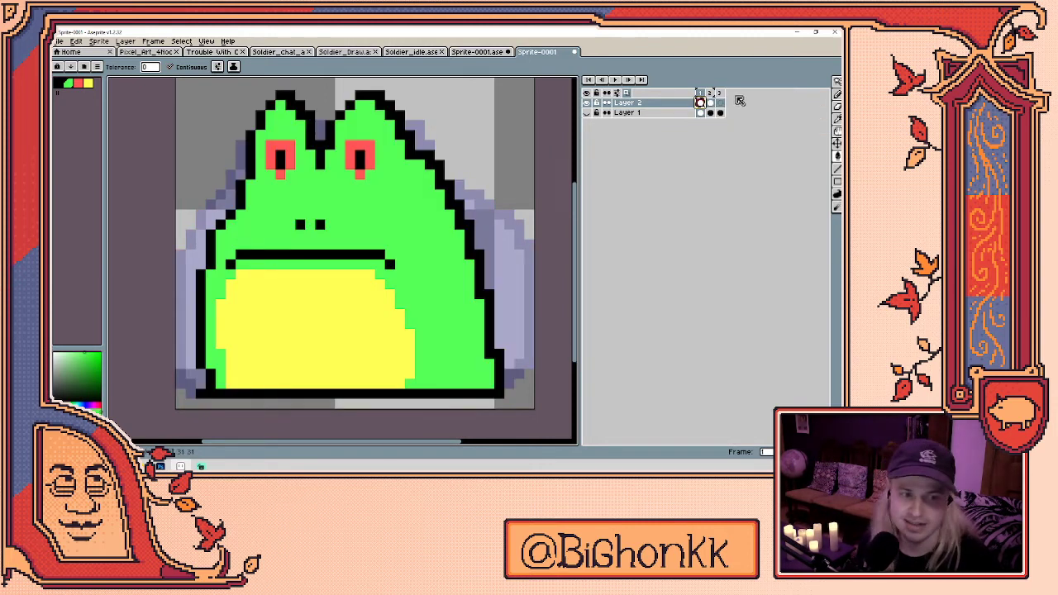
{"action": "left_click", "coordinate": [719, 103]}
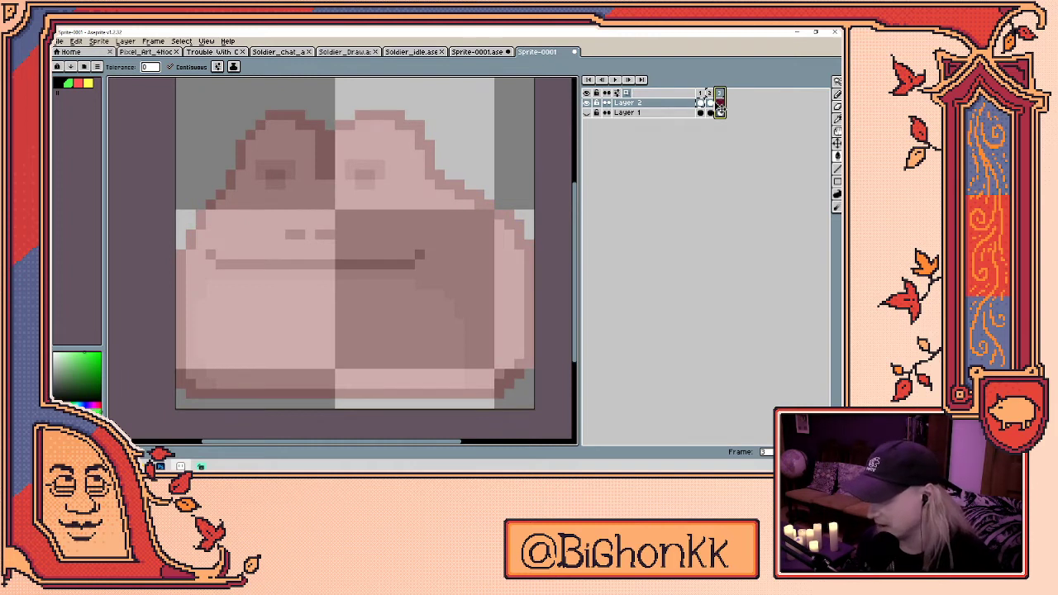
{"action": "key", "text": "alt+b"}
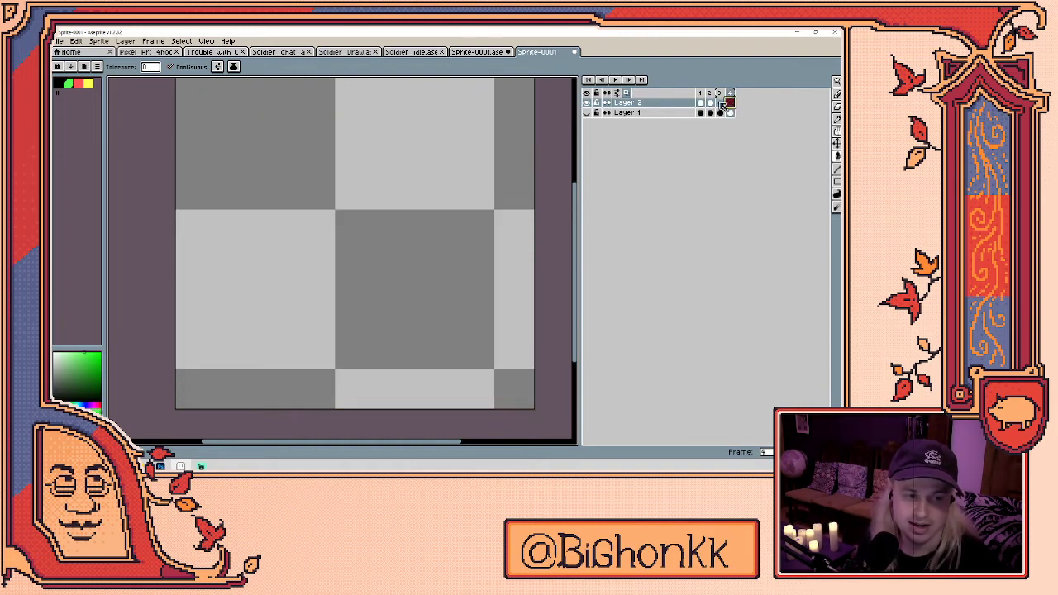
{"action": "left_click", "coordinate": [711, 103]}
{"action": "left_click_drag", "start_coordinate": [707, 105], "coordinate": [733, 104]}
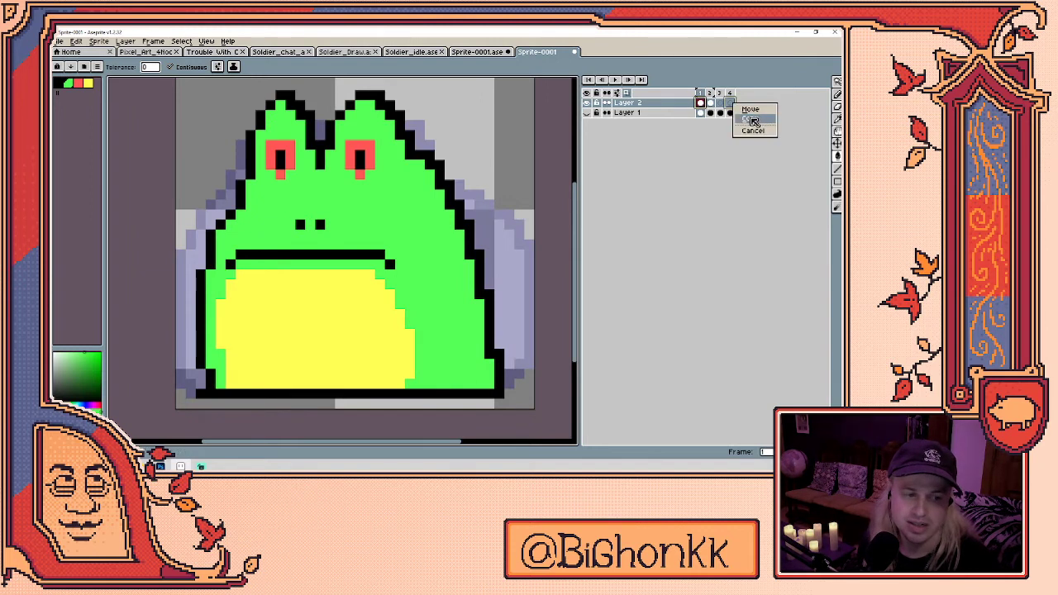
- Copy the cel into frame 4 and return to the empty frame 3
{"action": "left_click", "coordinate": [753, 122]}
{"action": "key", "text": "Left"}
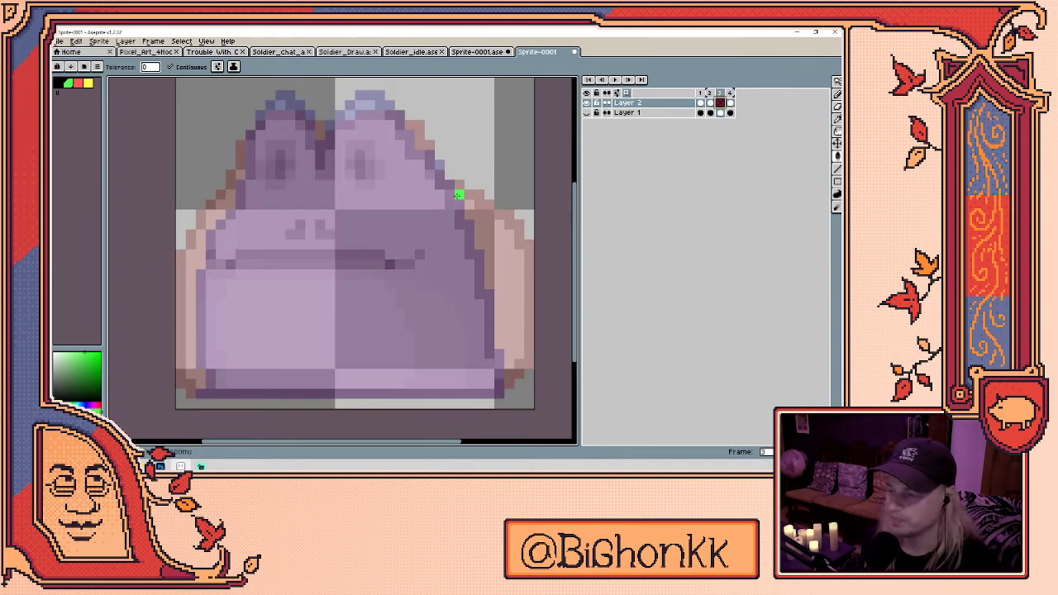
{"action": "left_click_drag", "start_coordinate": [400, 145], "coordinate": [433, 165]}
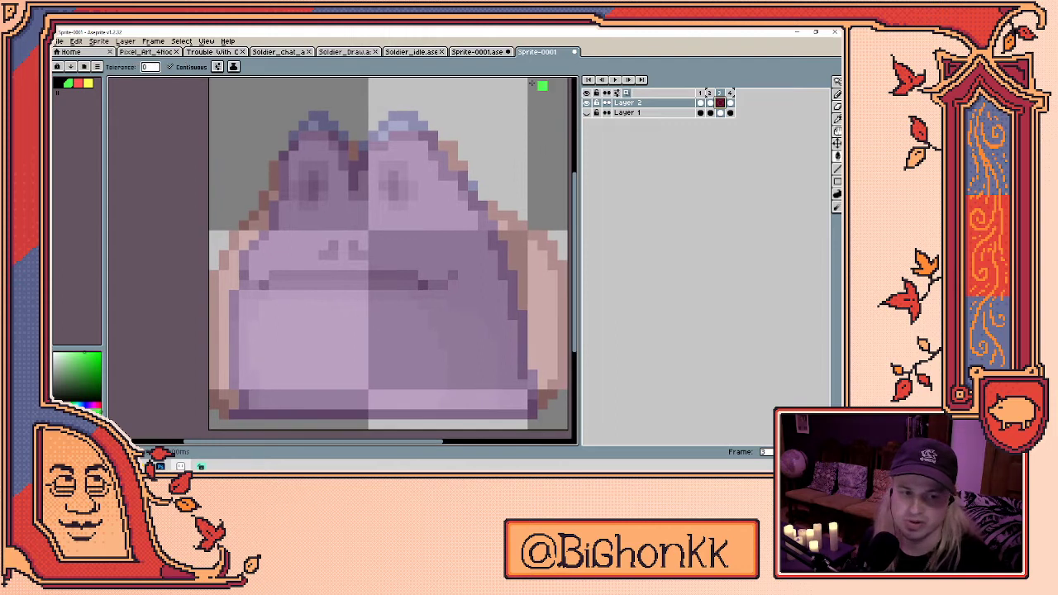
- Draw the stretched frog's black outline: left side, right bump and side, and straight bottom edge
{"action": "left_click", "coordinate": [78, 83]}
{"action": "key", "text": "b"}
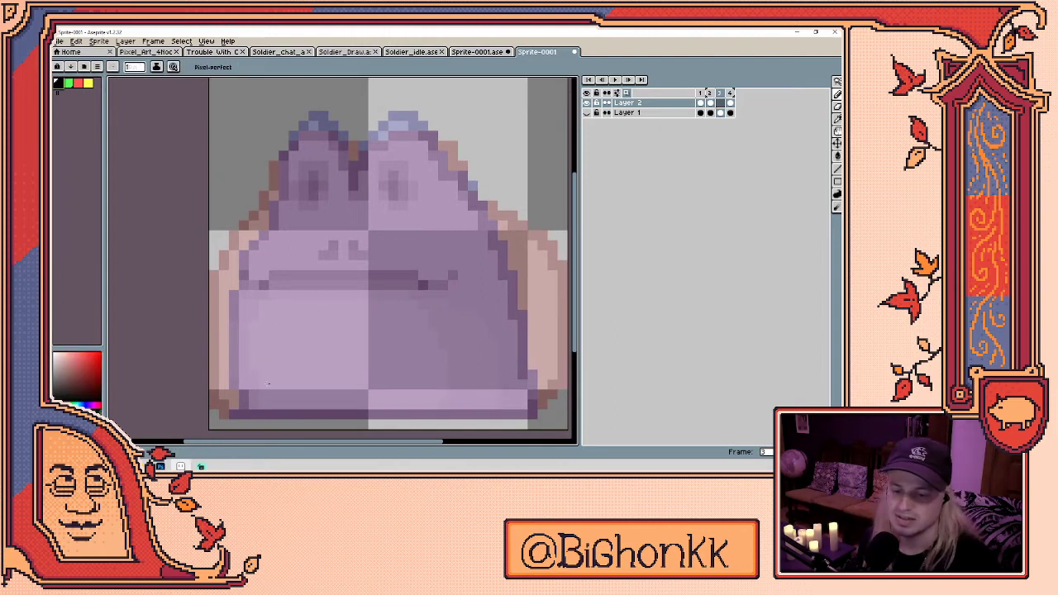
{"action": "mouse_move", "coordinate": [254, 403]}
{"action": "left_mouse_down"}
{"action": "mouse_move", "coordinate": [279, 208]}
{"action": "mouse_move", "coordinate": [314, 82]}
{"action": "mouse_move", "coordinate": [354, 130]}
{"action": "left_mouse_up"}
{"action": "left_click_drag", "start_coordinate": [381, 180], "coordinate": [371, 207]}
{"action": "mouse_move", "coordinate": [377, 148]}
{"action": "left_mouse_down"}
{"action": "mouse_move", "coordinate": [358, 124]}
{"action": "mouse_move", "coordinate": [335, 117]}
{"action": "mouse_move", "coordinate": [359, 90]}
{"action": "mouse_move", "coordinate": [397, 110]}
{"action": "left_mouse_up"}
{"action": "key", "text": "ctrl+z"}
{"action": "mouse_move", "coordinate": [327, 118]}
{"action": "left_mouse_down"}
{"action": "mouse_move", "coordinate": [363, 95]}
{"action": "mouse_move", "coordinate": [378, 102]}
{"action": "mouse_move", "coordinate": [430, 225]}
{"action": "mouse_move", "coordinate": [454, 343]}
{"action": "mouse_move", "coordinate": [488, 426]}
{"action": "left_mouse_up"}
{"action": "left_click_drag", "start_coordinate": [464, 335], "coordinate": [461, 298]}
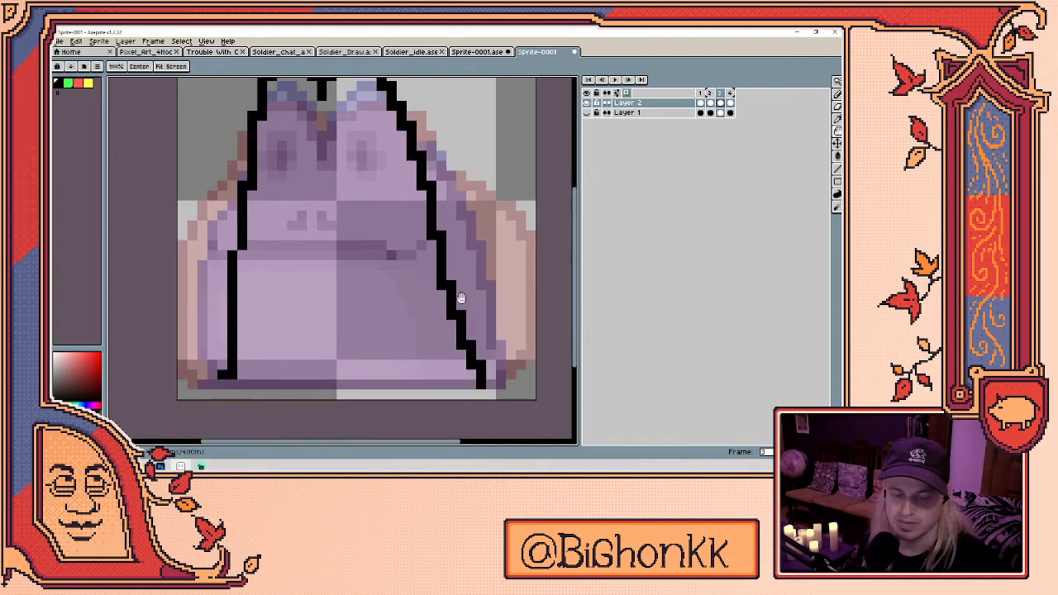
{"action": "left_click", "coordinate": [221, 383]}
{"action": "left_click", "coordinate": [488, 386], "text": "shift"}
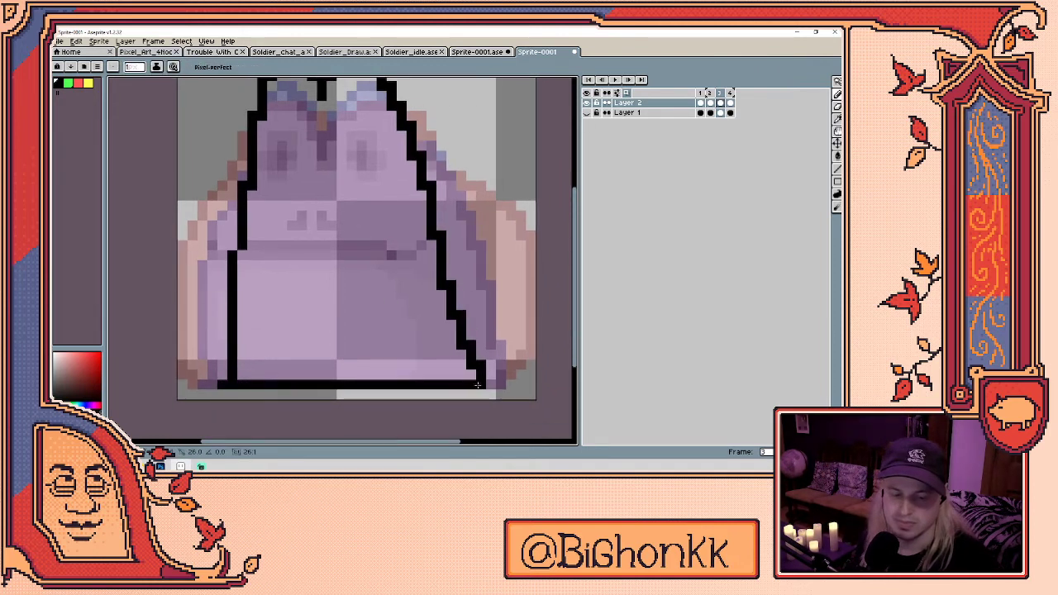
{"action": "mouse_move", "coordinate": [440, 281]}
{"action": "left_mouse_down"}
{"action": "mouse_move", "coordinate": [431, 295]}
{"action": "mouse_move", "coordinate": [468, 332]}
{"action": "left_mouse_up"}
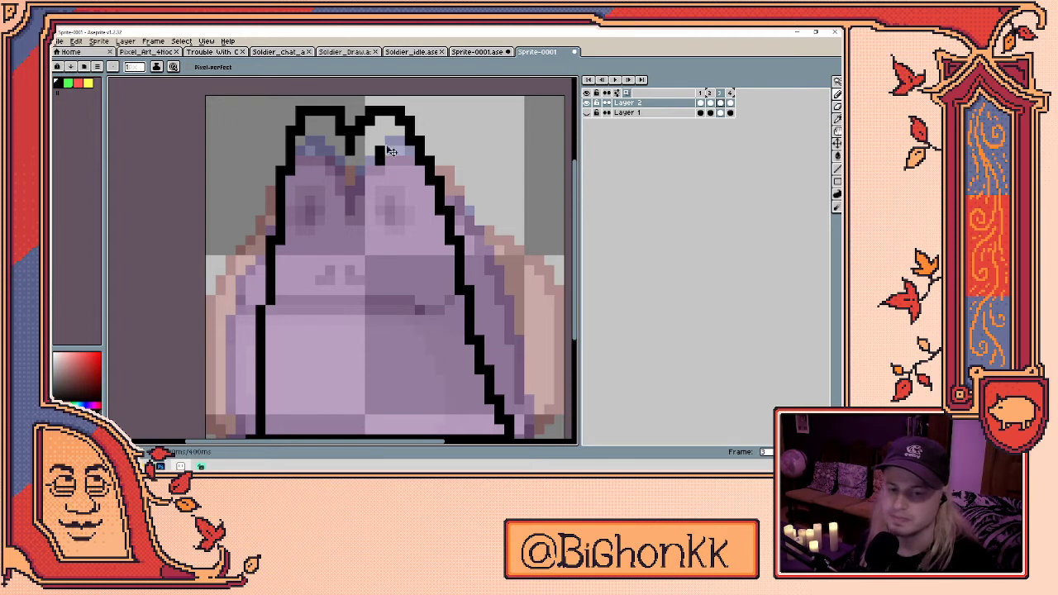
- Outline the top of the head between the ears and fill black pixels inside both ears
{"action": "left_click_drag", "start_coordinate": [379, 154], "coordinate": [381, 131]}
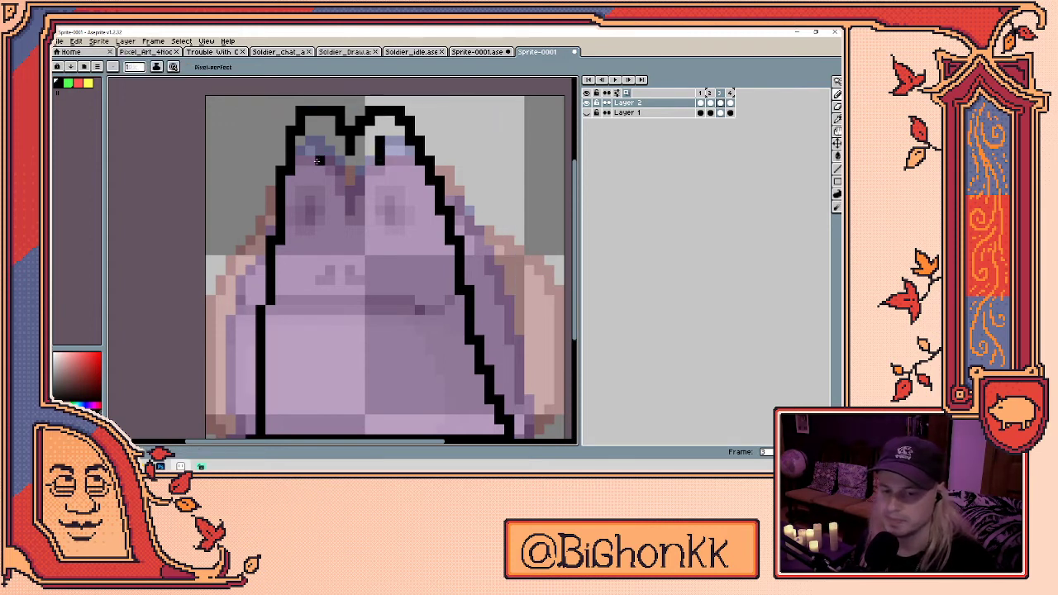
{"action": "left_click_drag", "start_coordinate": [311, 163], "coordinate": [311, 137]}
{"action": "key", "text": "e"}
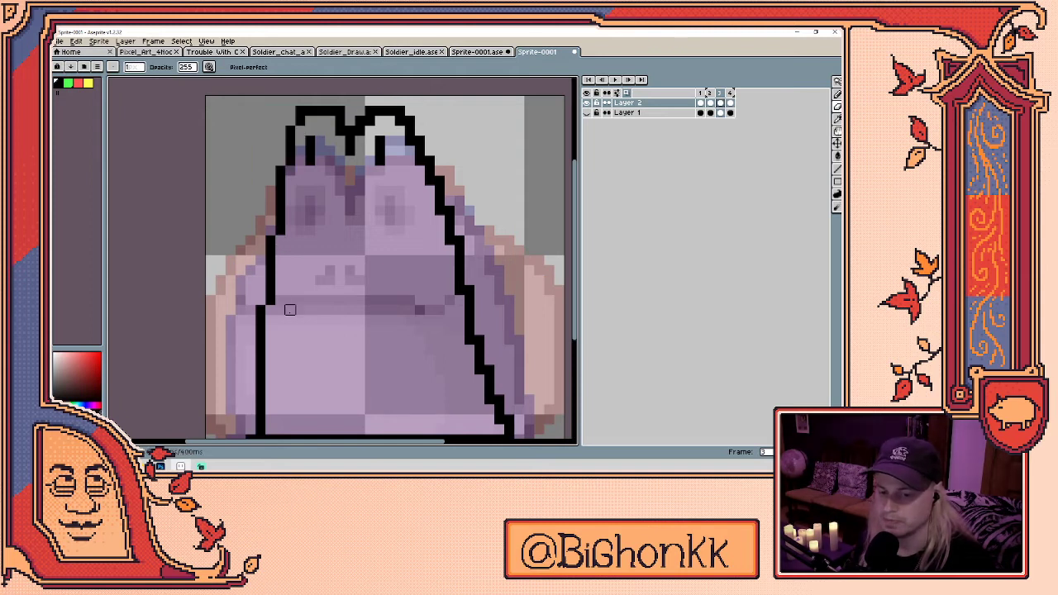
{"action": "left_click_drag", "start_coordinate": [281, 320], "coordinate": [284, 336]}
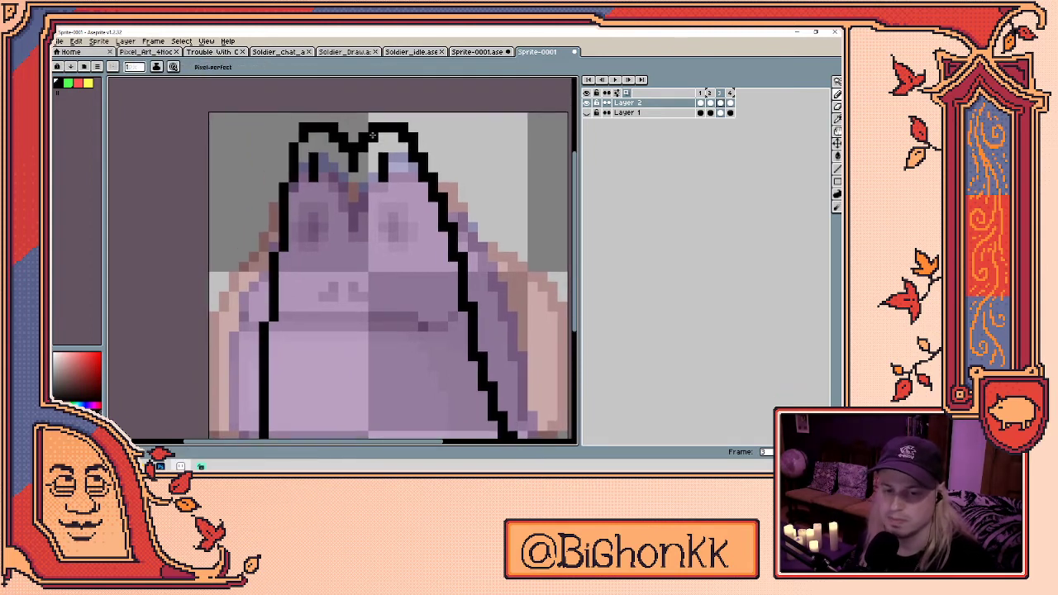
{"action": "left_click_drag", "start_coordinate": [343, 127], "coordinate": [341, 105]}
{"action": "left_click_drag", "start_coordinate": [312, 155], "coordinate": [312, 134]}
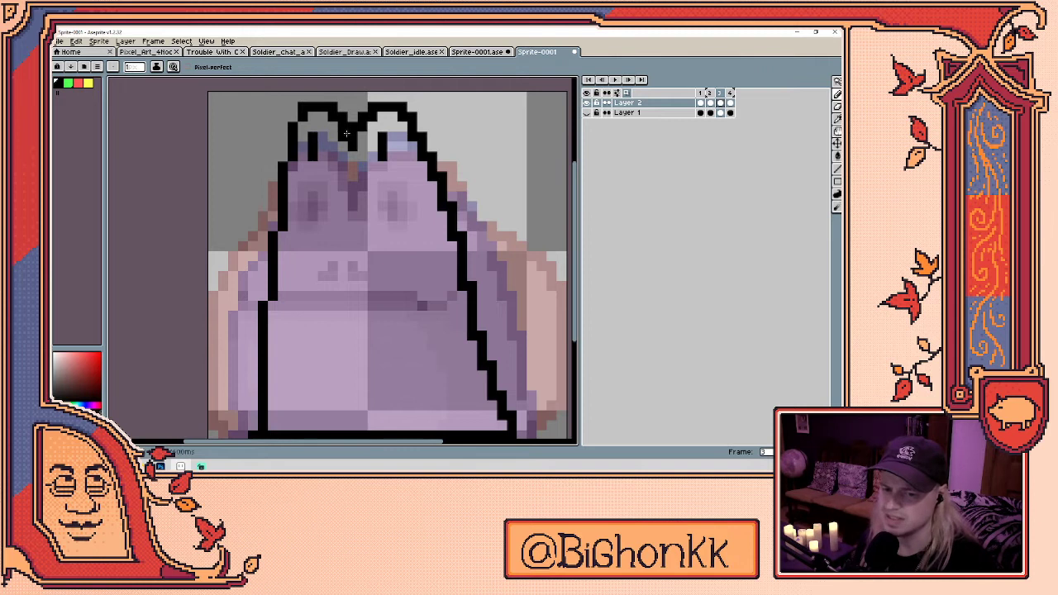
{"action": "left_click", "coordinate": [389, 156]}
{"action": "left_click_drag", "start_coordinate": [381, 157], "coordinate": [382, 137]}
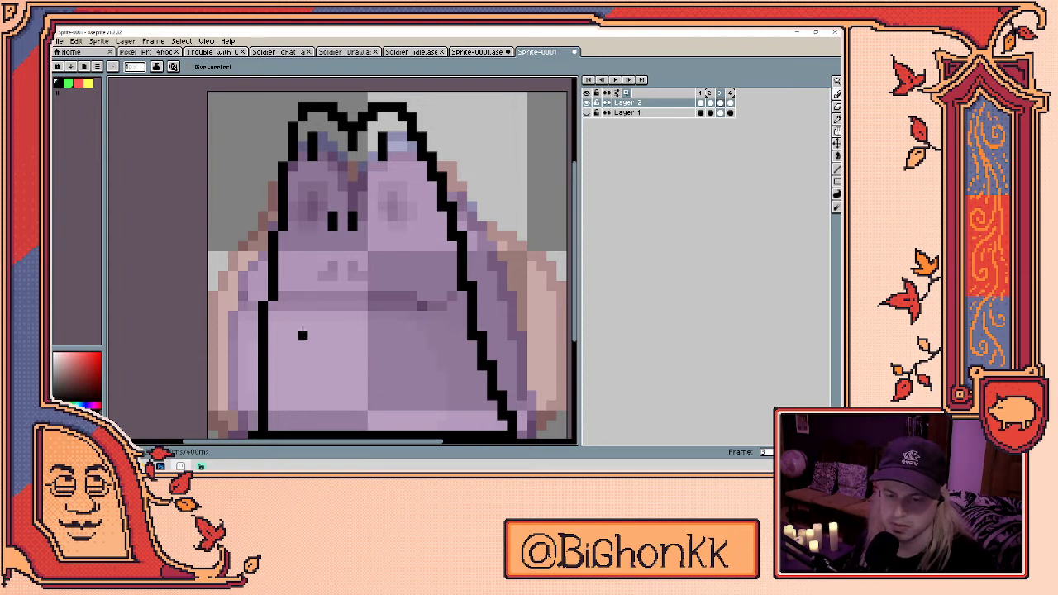
- Draw a smile line across the frog, redoing the first arched attempt
{"action": "mouse_move", "coordinate": [301, 314]}
{"action": "left_mouse_down"}
{"action": "mouse_move", "coordinate": [336, 265]}
{"action": "mouse_move", "coordinate": [364, 266]}
{"action": "mouse_move", "coordinate": [398, 304]}
{"action": "left_mouse_up"}
{"action": "key", "text": "ctrl+z"}
{"action": "mouse_move", "coordinate": [290, 263]}
{"action": "left_mouse_down"}
{"action": "mouse_move", "coordinate": [332, 315]}
{"action": "mouse_move", "coordinate": [364, 316]}
{"action": "mouse_move", "coordinate": [386, 308]}
{"action": "mouse_move", "coordinate": [414, 252]}
{"action": "left_mouse_up"}
{"action": "key", "text": "ctrl+z"}
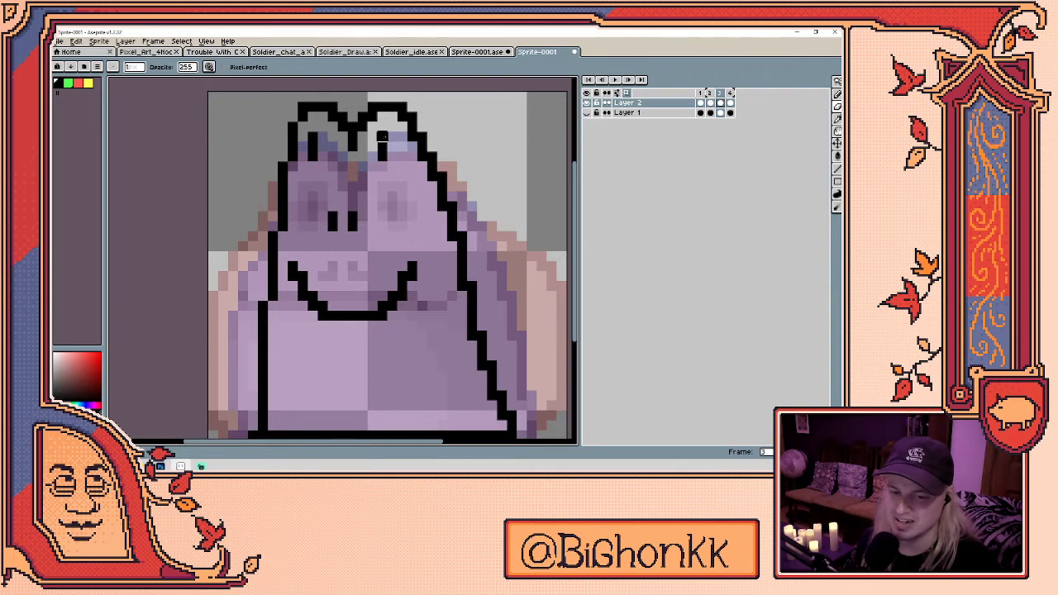
- Add a single black pupil pixel to each eye
{"action": "left_click_drag", "start_coordinate": [371, 146], "coordinate": [389, 146]}
{"action": "left_click", "coordinate": [392, 153]}
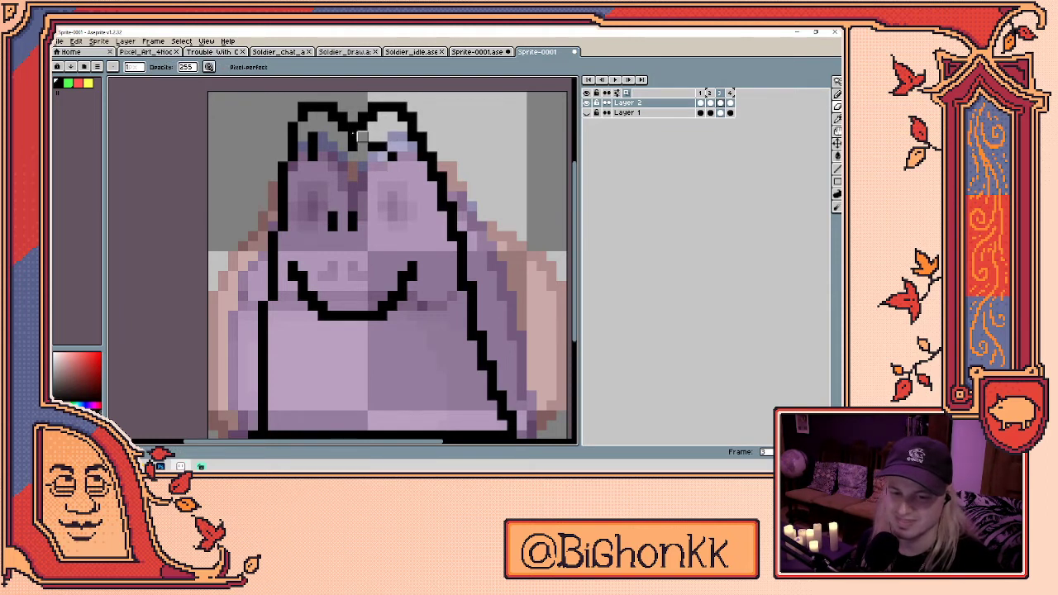
{"action": "left_click", "coordinate": [314, 151]}
{"action": "key", "text": "b"}
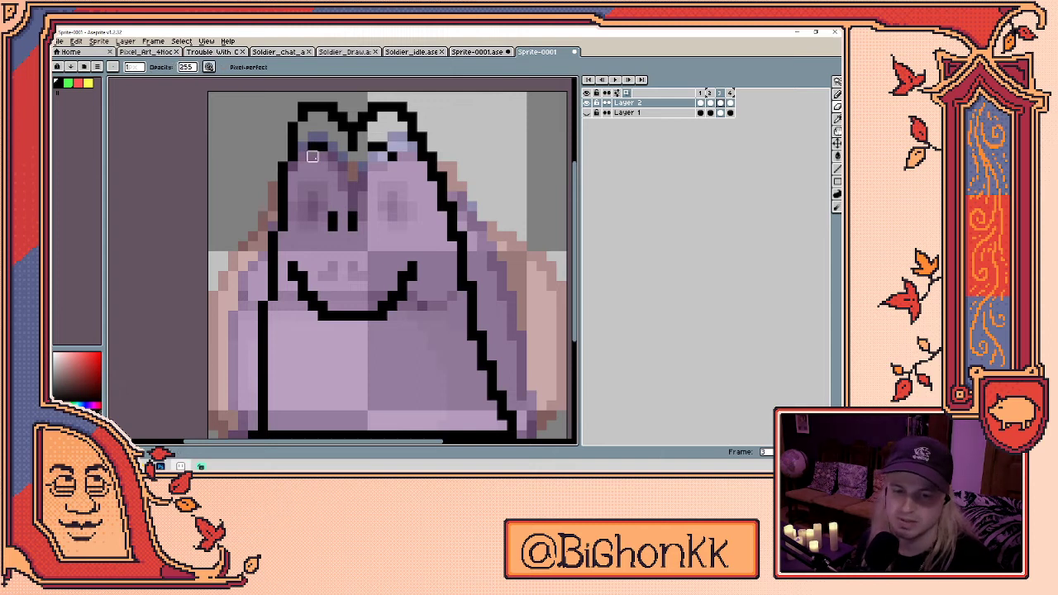
{"action": "key", "text": "e"}
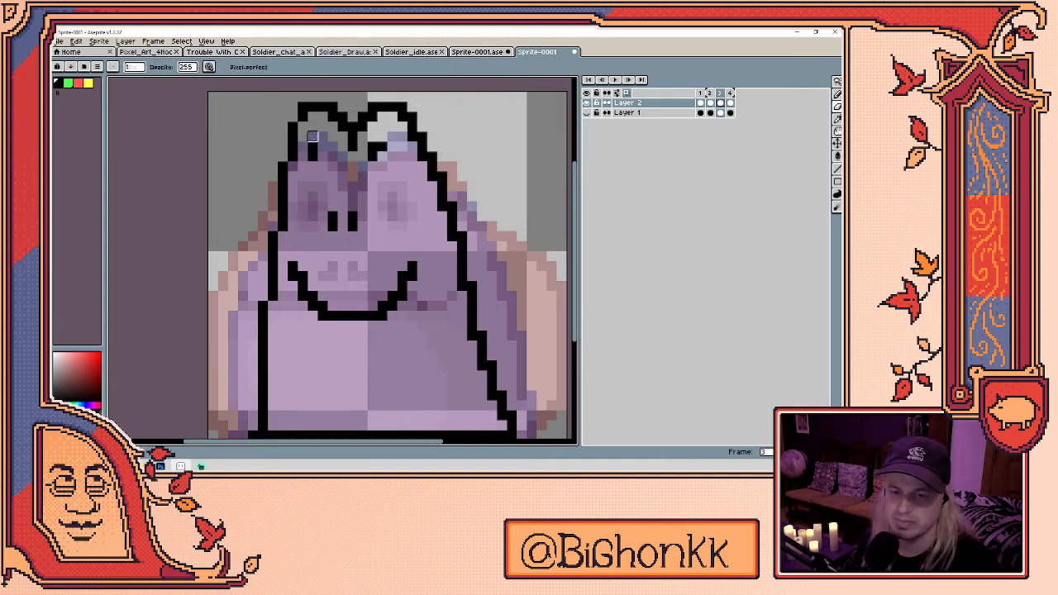
{"action": "key", "text": "b"}
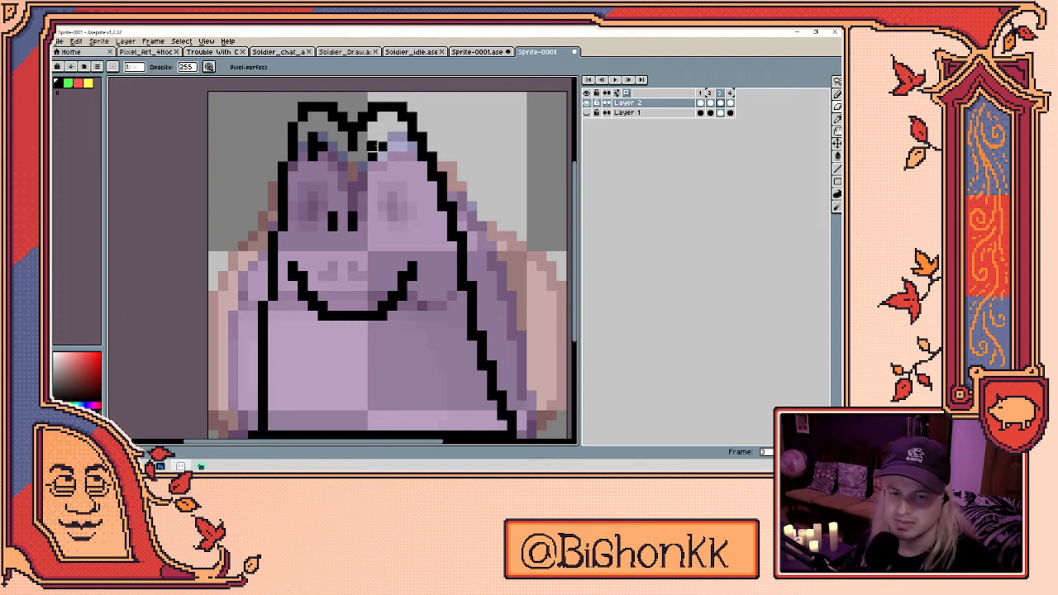
{"action": "key", "text": "e"}
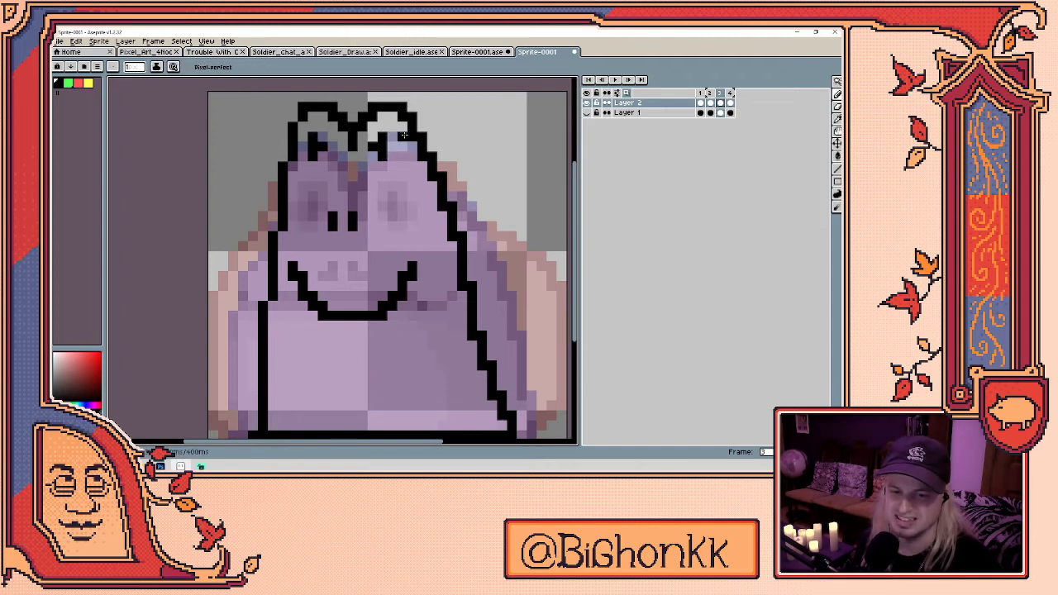
{"action": "left_click_drag", "start_coordinate": [403, 135], "coordinate": [405, 107]}
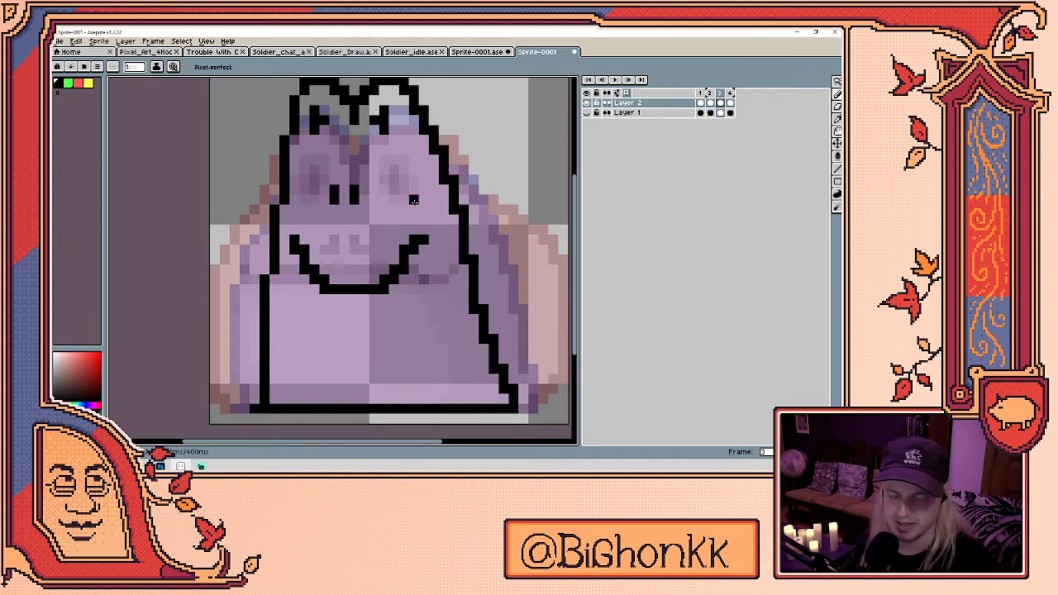
- Outline the belly in yellow and bucket-fill it solid yellow
{"action": "left_click", "coordinate": [88, 83]}
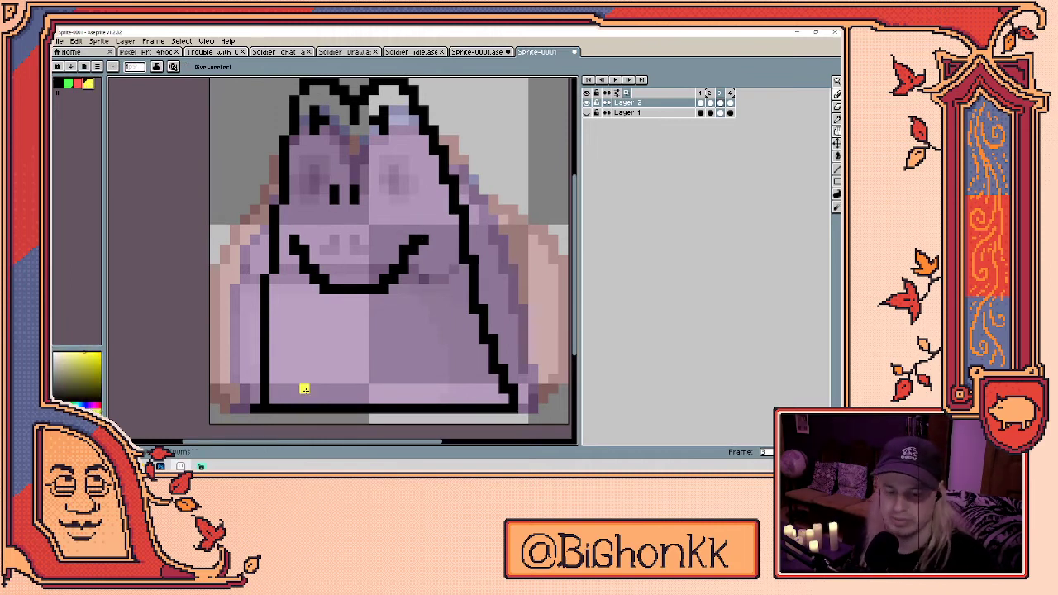
{"action": "mouse_move", "coordinate": [293, 397]}
{"action": "left_mouse_down"}
{"action": "mouse_move", "coordinate": [285, 356]}
{"action": "mouse_move", "coordinate": [295, 289]}
{"action": "mouse_move", "coordinate": [315, 309]}
{"action": "mouse_move", "coordinate": [369, 316]}
{"action": "mouse_move", "coordinate": [360, 319]}
{"action": "mouse_move", "coordinate": [335, 315]}
{"action": "mouse_move", "coordinate": [393, 318]}
{"action": "mouse_move", "coordinate": [386, 312]}
{"action": "mouse_move", "coordinate": [416, 290]}
{"action": "mouse_move", "coordinate": [451, 396]}
{"action": "left_mouse_up"}
{"action": "key", "text": "ctrl+z"}
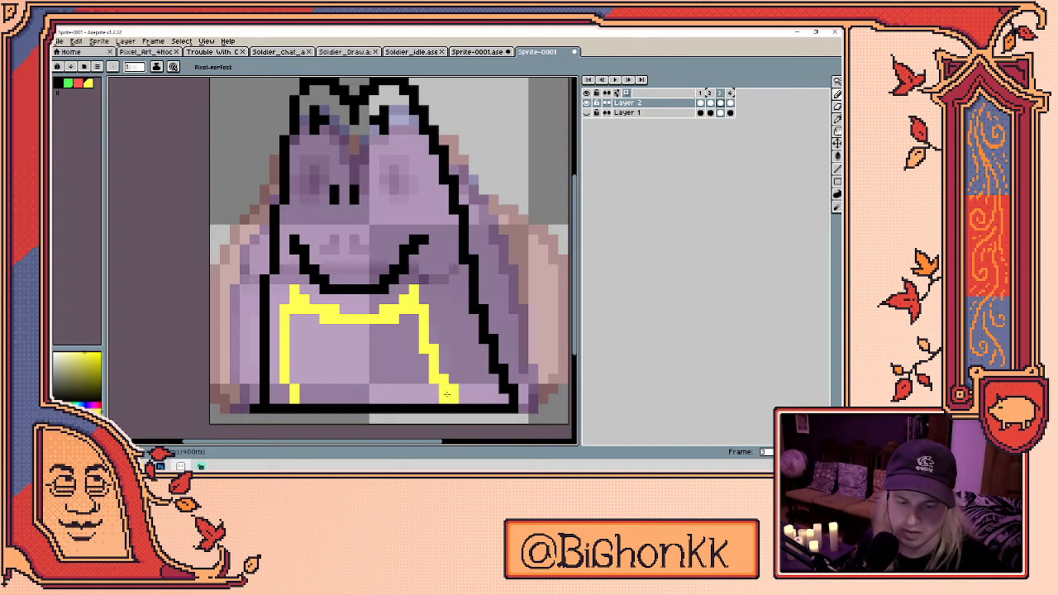
{"action": "key", "text": "g"}
{"action": "left_click", "coordinate": [424, 387]}
{"action": "key", "text": "b"}
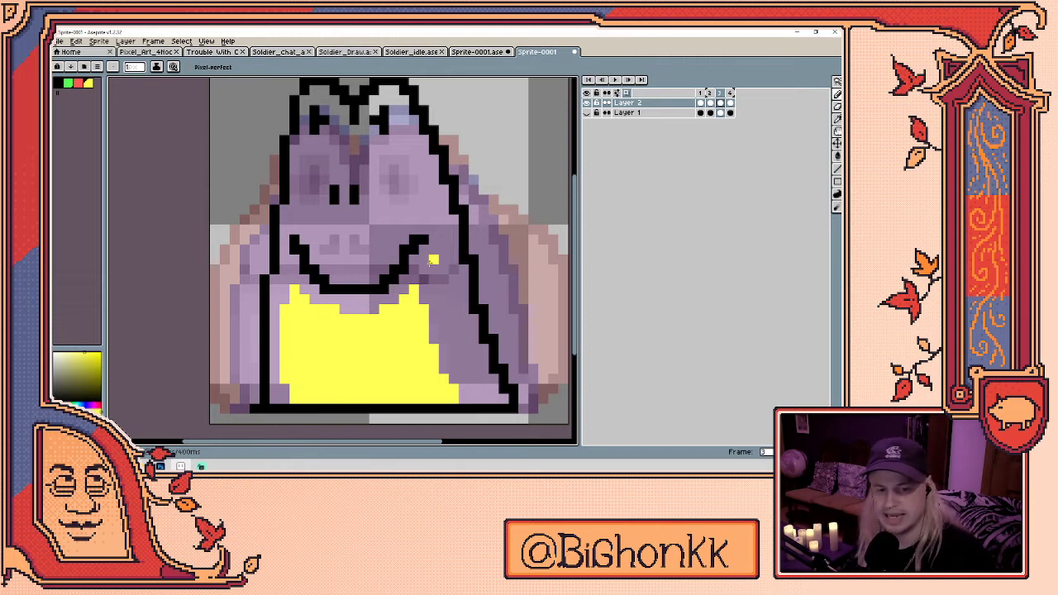
- Lasso-select around the frog's head and eyes
{"action": "key", "text": "m"}
{"action": "left_click_drag", "start_coordinate": [310, 221], "coordinate": [308, 120]}
{"action": "left_click", "coordinate": [380, 236]}
{"action": "mouse_move", "coordinate": [416, 236]}
{"action": "left_mouse_down"}
{"action": "mouse_move", "coordinate": [395, 136]}
{"action": "mouse_move", "coordinate": [318, 178]}
{"action": "mouse_move", "coordinate": [335, 104]}
{"action": "mouse_move", "coordinate": [374, 136]}
{"action": "mouse_move", "coordinate": [393, 137]}
{"action": "left_mouse_up"}
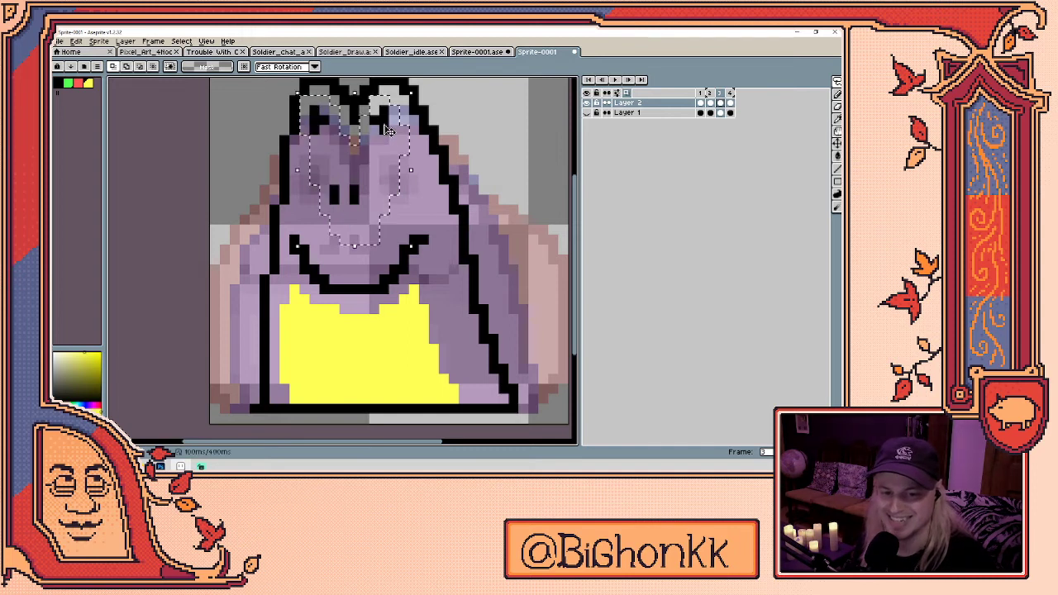
- Paint the frog's eyes red, checking the finished green frame for reference
{"action": "key", "text": "Right"}
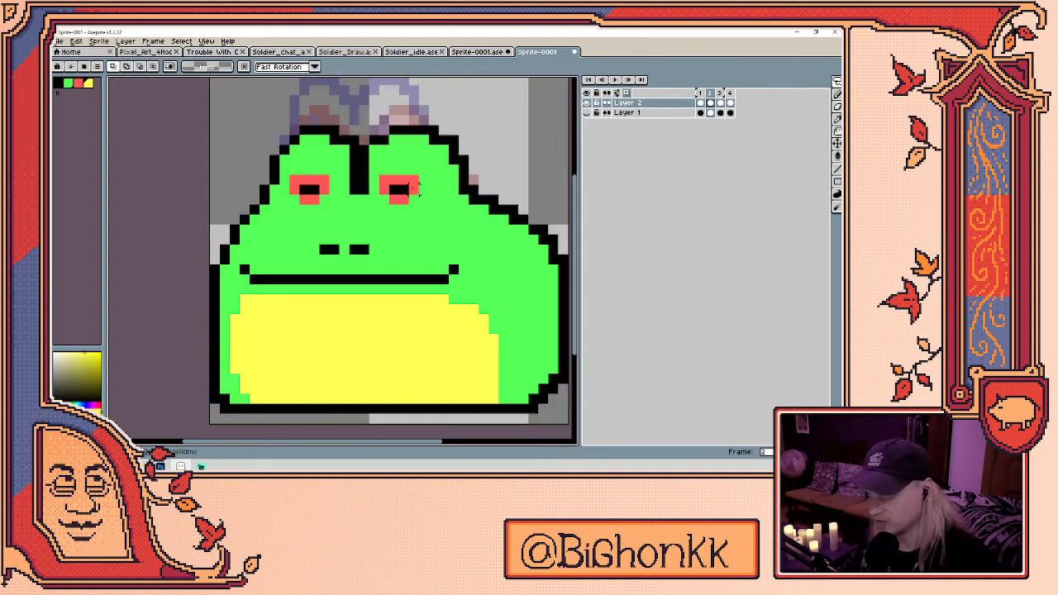
{"action": "key", "text": "b"}
{"action": "left_click", "coordinate": [418, 180], "text": "alt"}
{"action": "key", "text": "Left"}
{"action": "mouse_move", "coordinate": [373, 122]}
{"action": "left_mouse_down"}
{"action": "mouse_move", "coordinate": [374, 139]}
{"action": "mouse_move", "coordinate": [382, 150]}
{"action": "mouse_move", "coordinate": [368, 123]}
{"action": "mouse_move", "coordinate": [393, 110]}
{"action": "mouse_move", "coordinate": [304, 124]}
{"action": "left_mouse_up"}
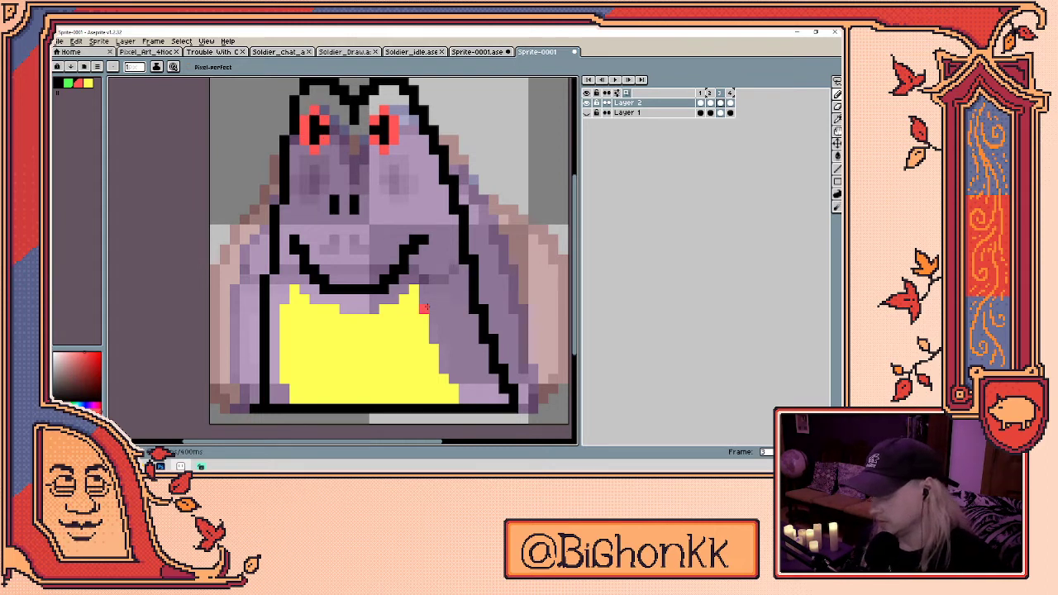
- Eyedrop the green from the finished frame and bucket-fill the face and body
{"action": "key", "text": "i"}
{"action": "key", "text": "Right"}
{"action": "left_click", "coordinate": [413, 229]}
{"action": "key", "text": "Left"}
{"action": "key", "text": "g"}
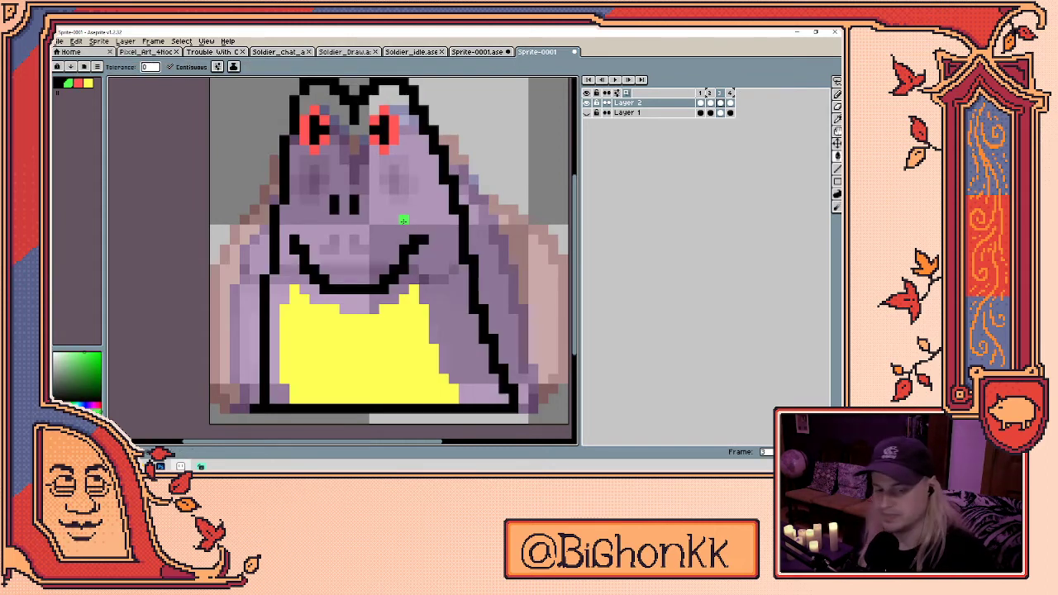
{"action": "left_click", "coordinate": [404, 220]}
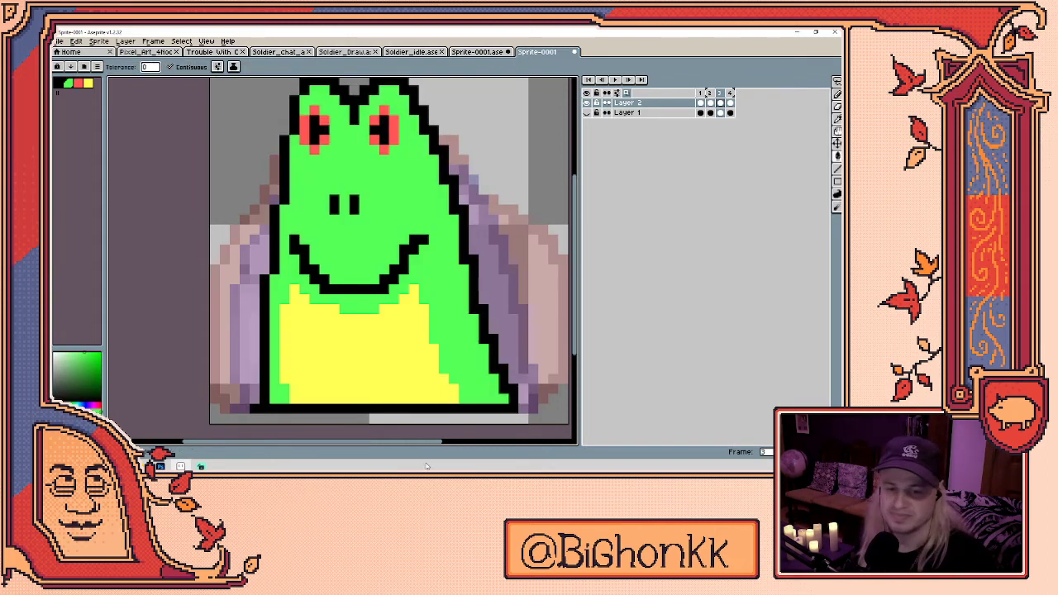
- Step through frames 1–4 to review the animation
{"action": "left_click", "coordinate": [701, 102]}
{"action": "left_click", "coordinate": [729, 105]}
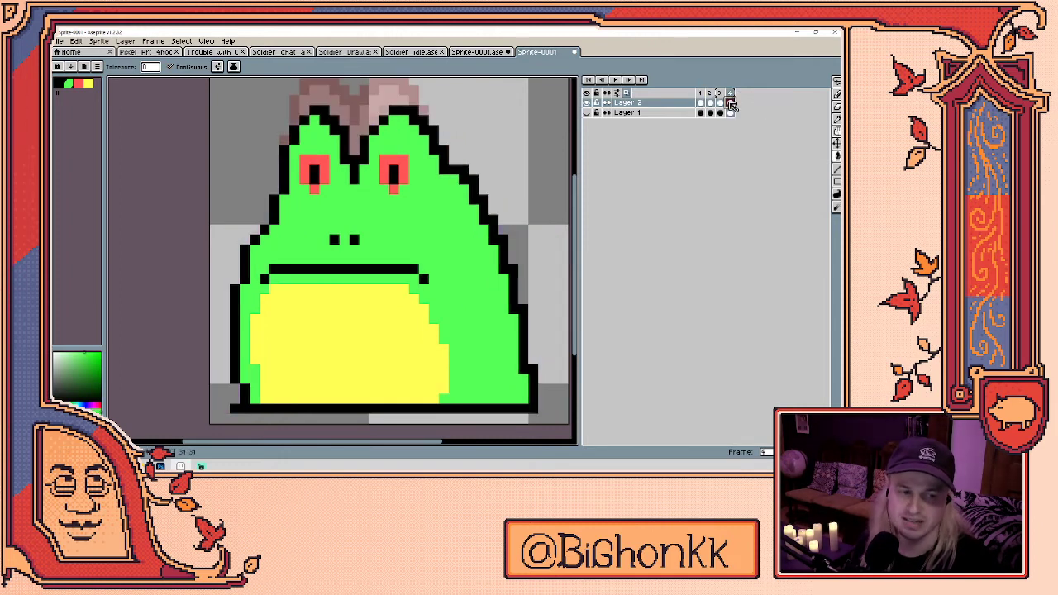
{"action": "left_click", "coordinate": [721, 103]}
{"action": "left_click", "coordinate": [711, 112]}
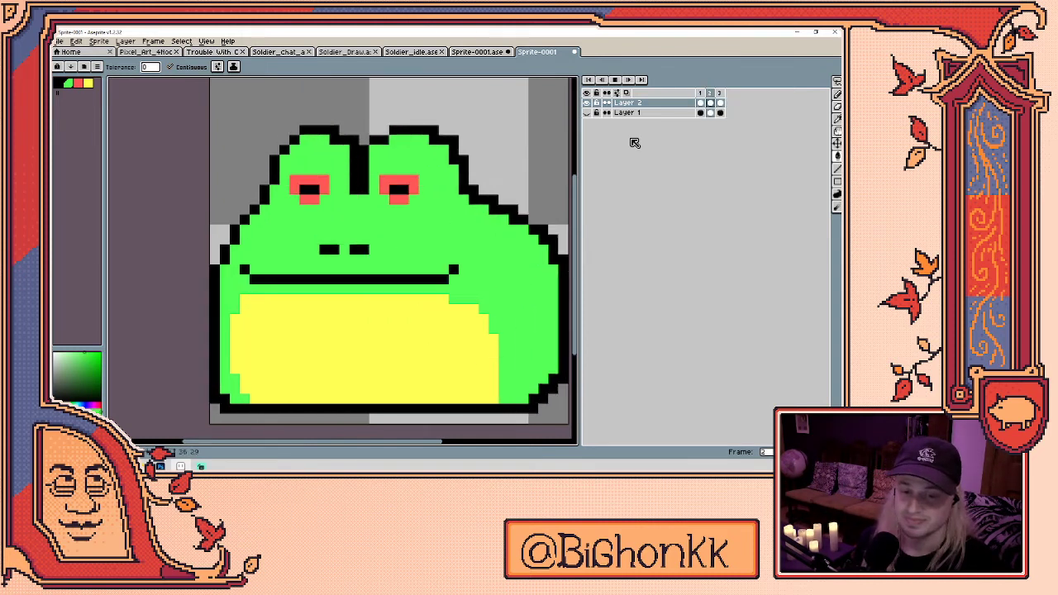
{"action": "key", "text": "space"}
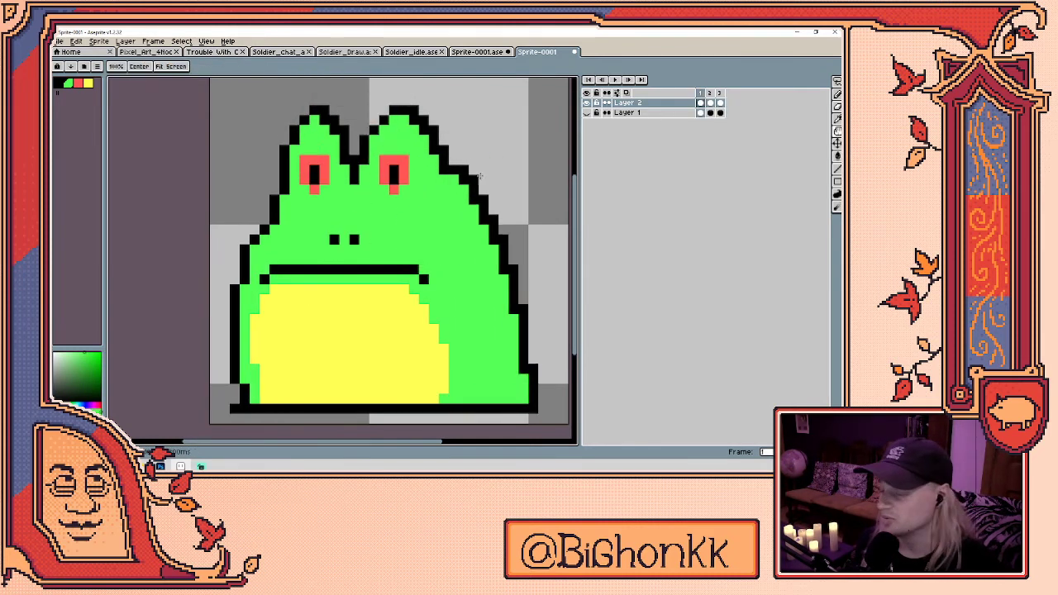
{"action": "scroll", "coordinate": [463, 163], "scroll_direction": "down", "scroll_amount": 1}
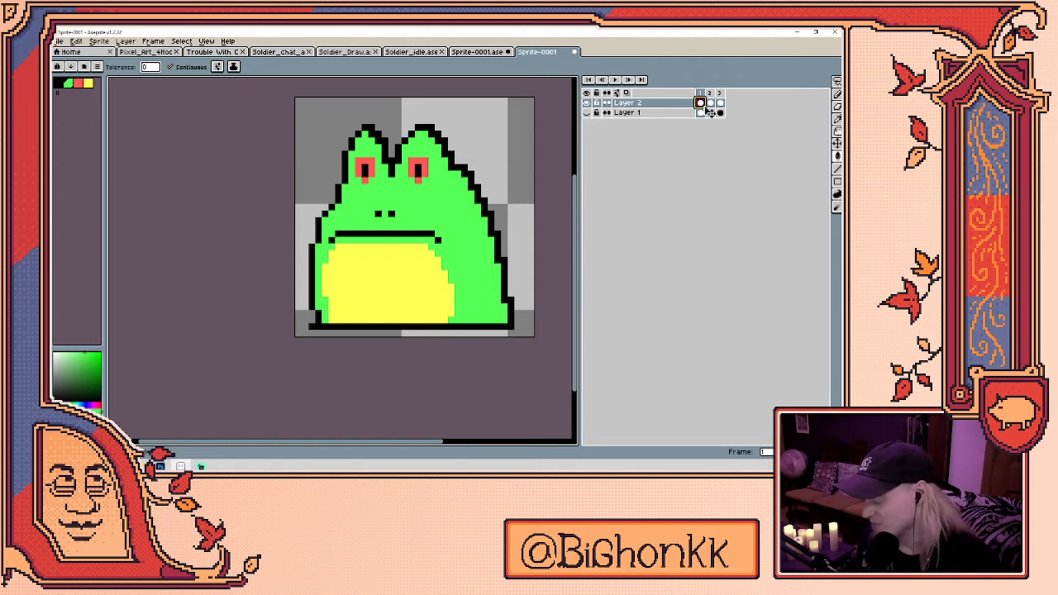
- Add three new frames with Alt+N and clear the contents of frame 6
{"action": "key", "text": "alt+n"}
{"action": "left_click", "coordinate": [721, 103]}
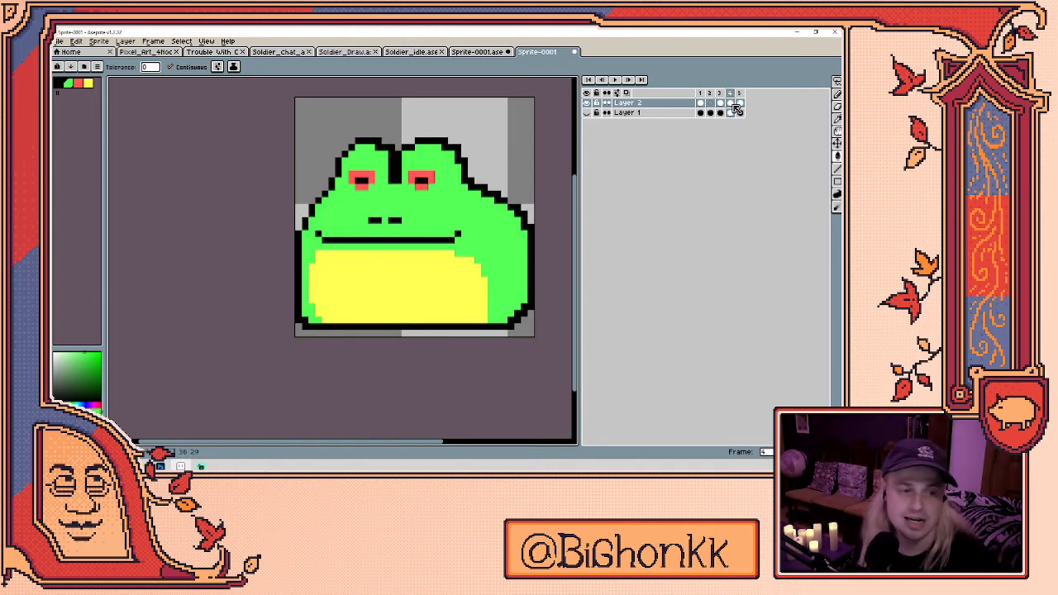
{"action": "key", "text": "alt+n"}
{"action": "left_click", "coordinate": [741, 103]}
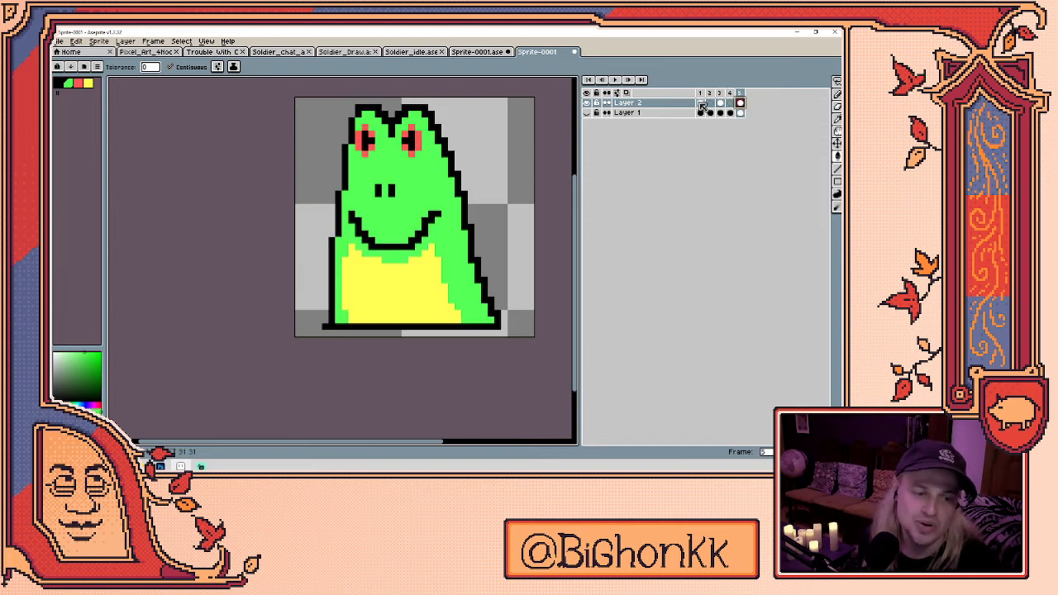
{"action": "key", "text": "alt+n"}
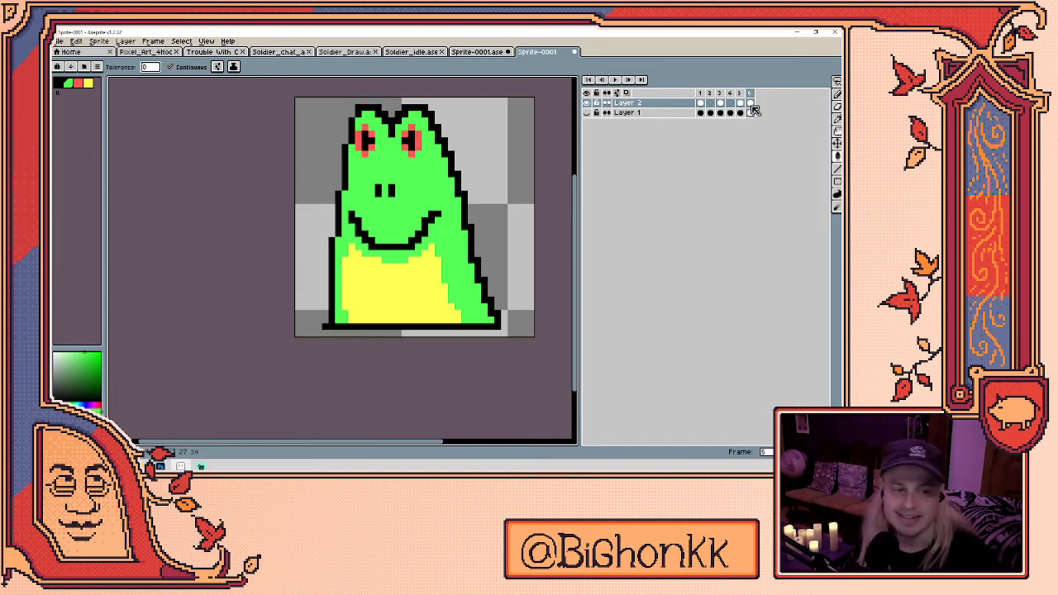
{"action": "key", "text": "Delete"}
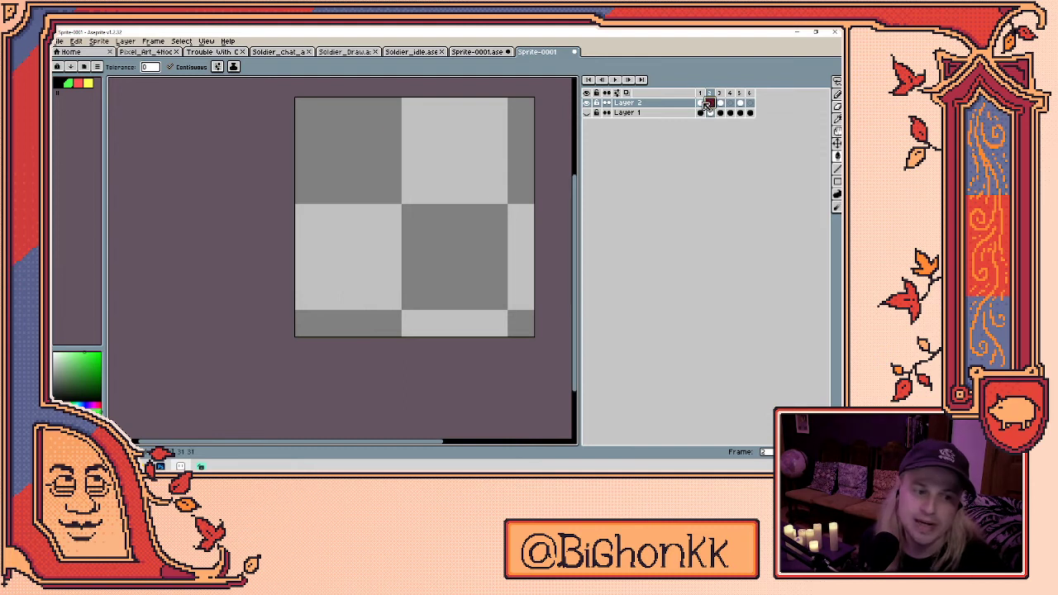
- Copy the squat frog cel from frame 7 onto frame 1
{"action": "left_click", "coordinate": [702, 103]}
{"action": "left_click_drag", "start_coordinate": [761, 105], "coordinate": [705, 106]}
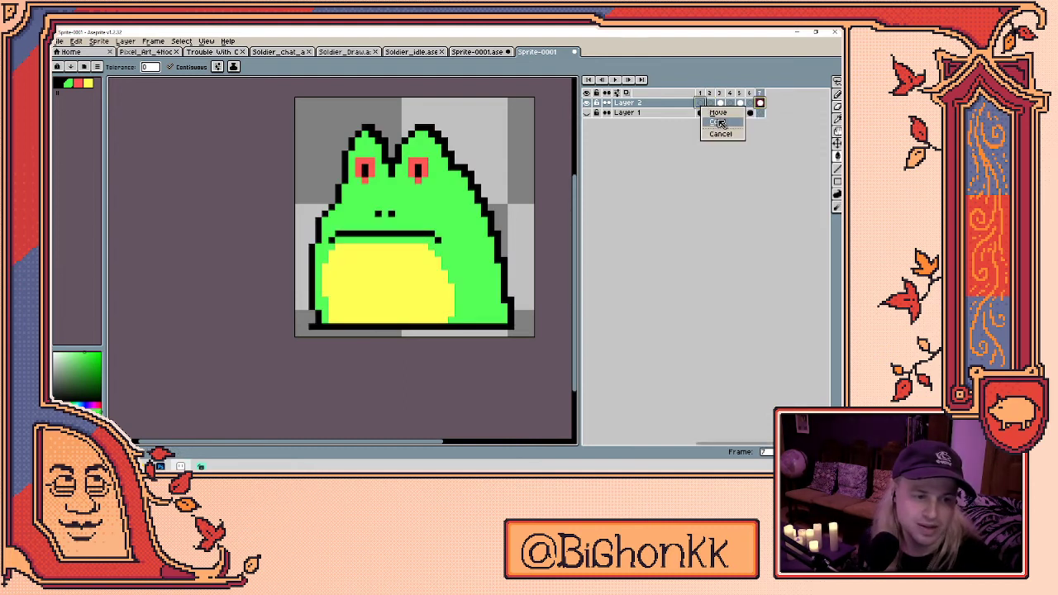
{"action": "left_click", "coordinate": [720, 124]}
{"action": "left_click", "coordinate": [710, 102]}
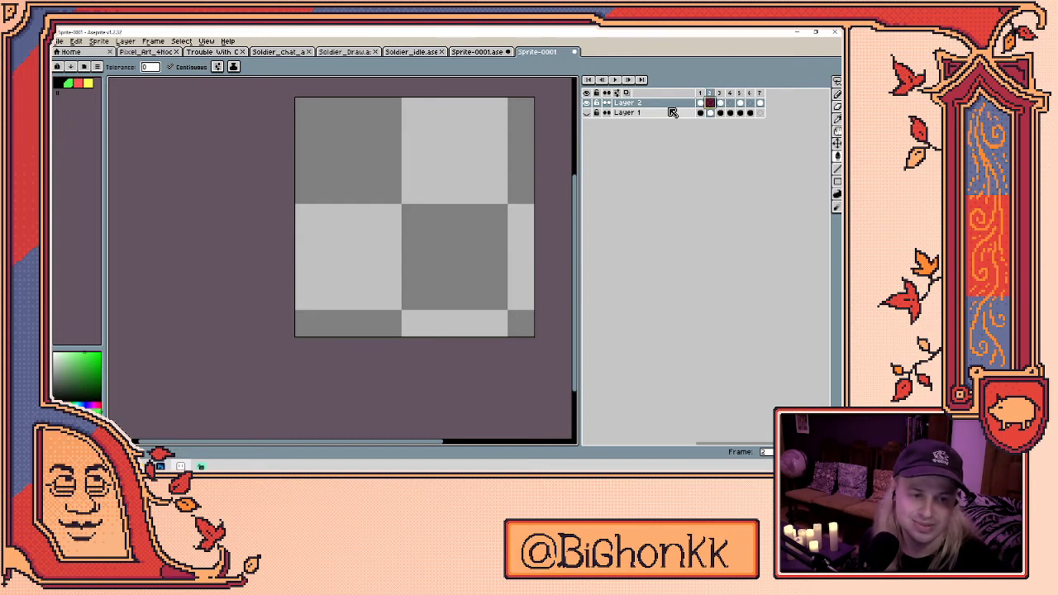
{"action": "left_click", "coordinate": [640, 114]}
- Delete Layer 1, turn on onion skinning, and go to frame 4
{"action": "key", "text": "Delete"}
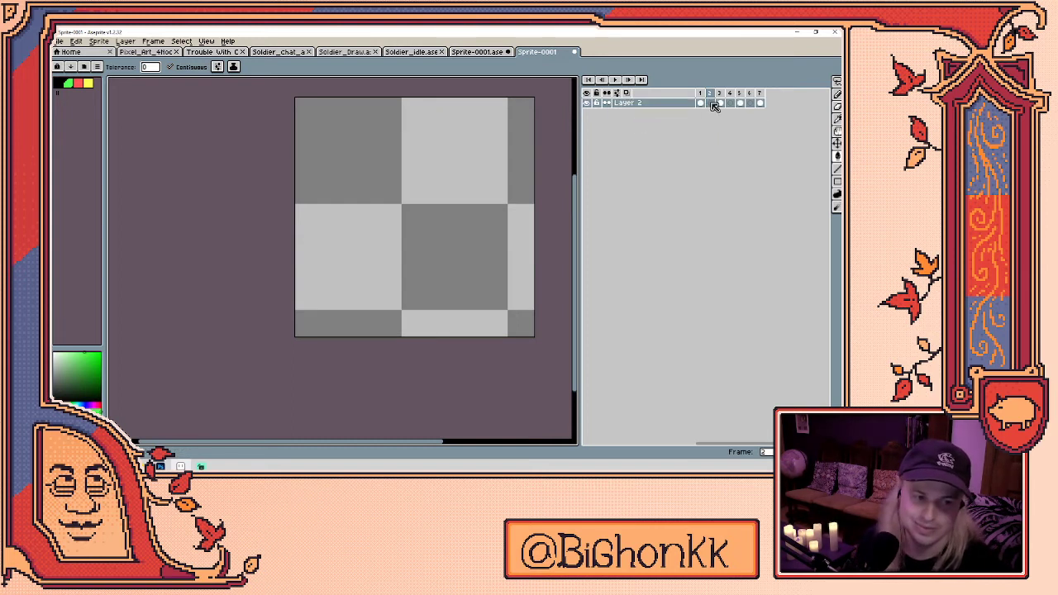
{"action": "left_click", "coordinate": [627, 93]}
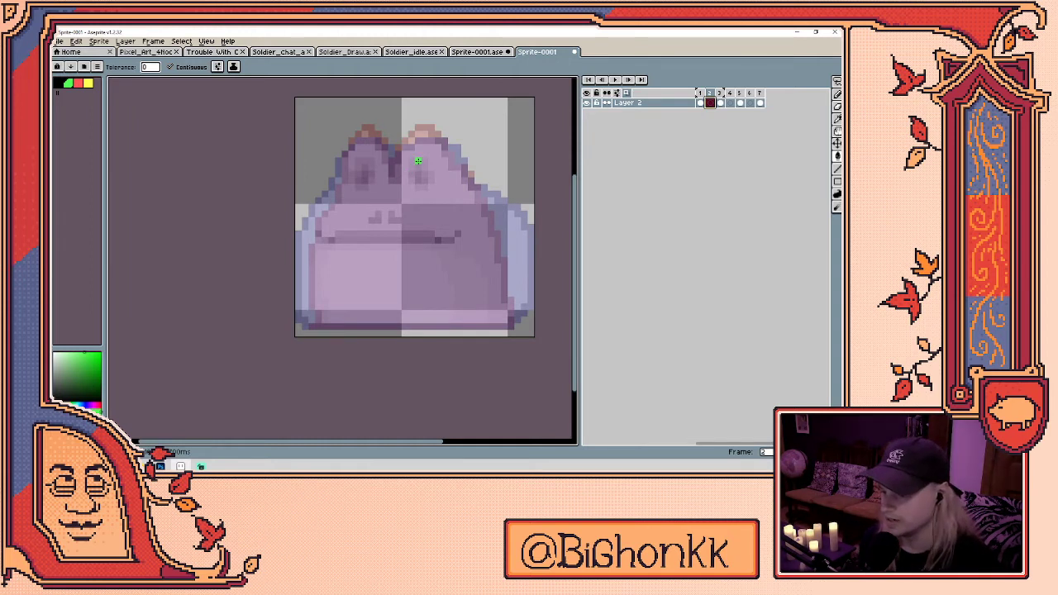
{"action": "left_click", "coordinate": [78, 83]}
{"action": "left_click", "coordinate": [720, 102]}
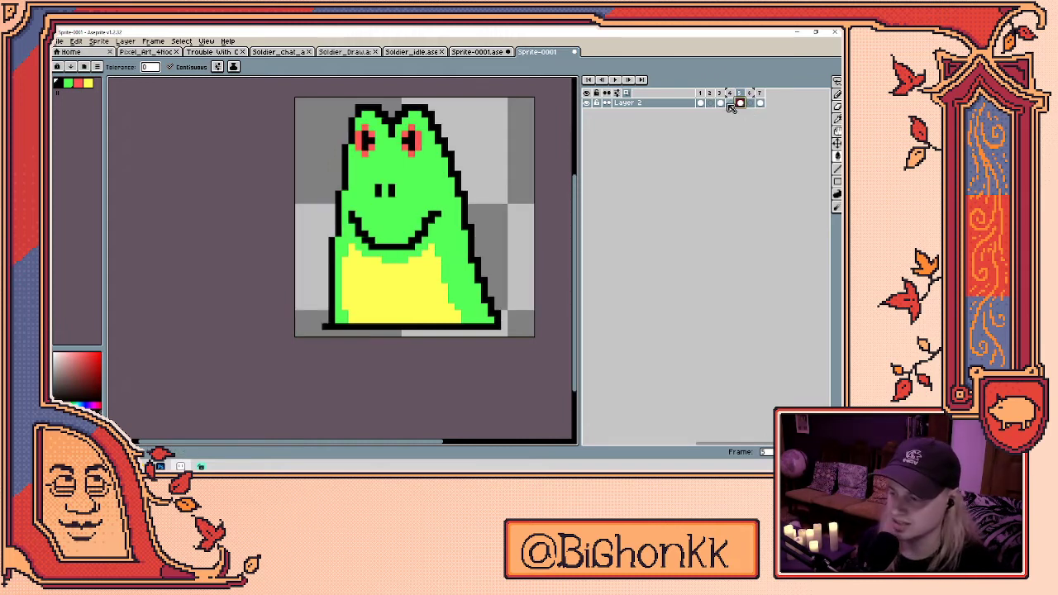
{"action": "left_click", "coordinate": [730, 104]}
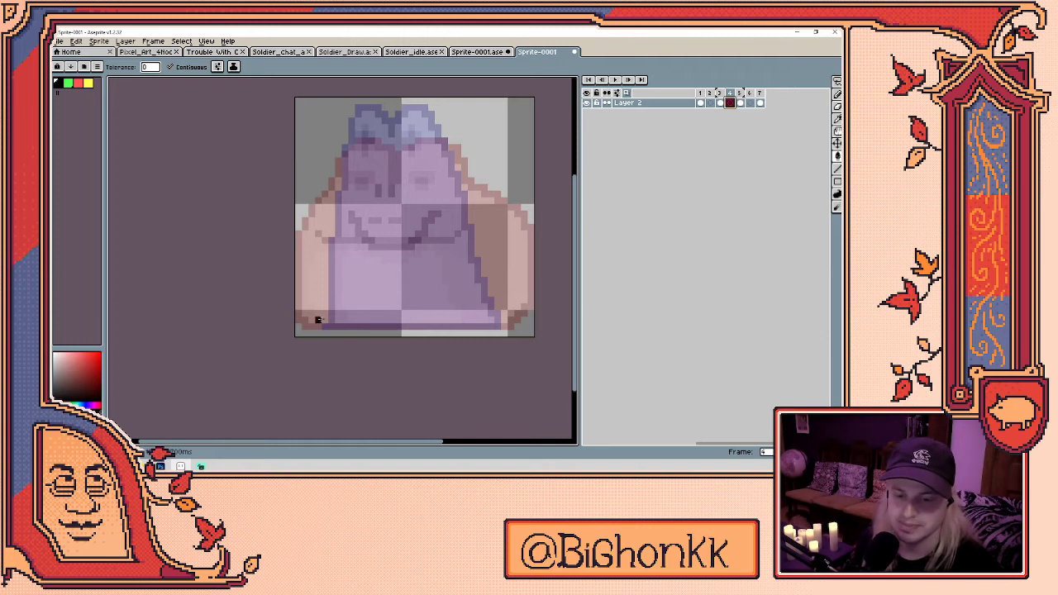
- Draw the frog's left outline in black on frame 4, undoing an accidental fill
{"action": "left_click", "coordinate": [317, 314]}
{"action": "key", "text": "z"}
{"action": "key", "text": "ctrl+z"}
{"action": "key", "text": "b"}
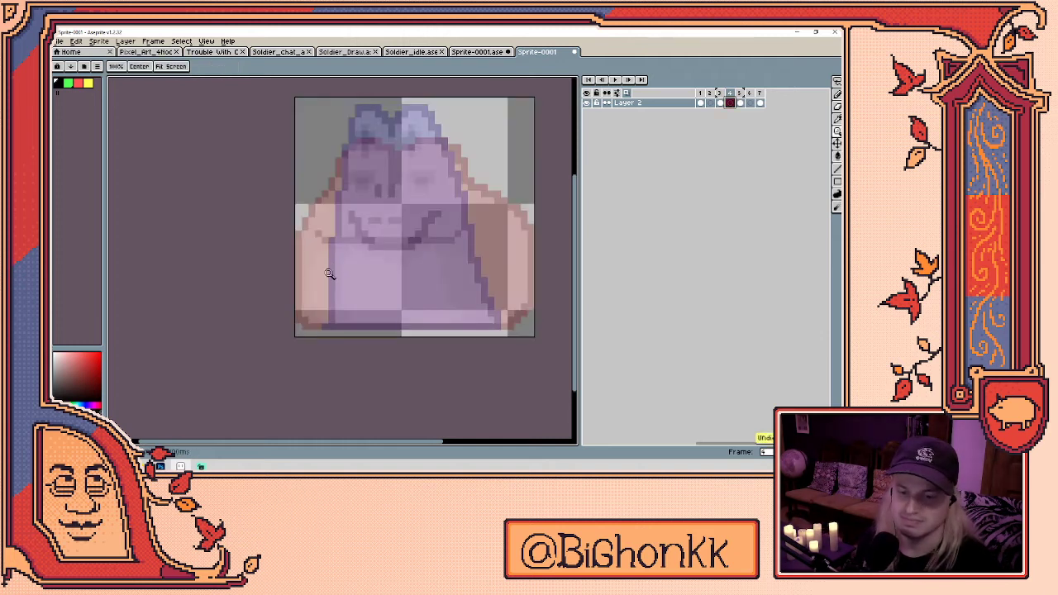
{"action": "mouse_move", "coordinate": [320, 321]}
{"action": "left_mouse_down"}
{"action": "mouse_move", "coordinate": [312, 271]}
{"action": "mouse_move", "coordinate": [344, 156]}
{"action": "mouse_move", "coordinate": [359, 128]}
{"action": "mouse_move", "coordinate": [393, 121]}
{"action": "mouse_move", "coordinate": [383, 130]}
{"action": "mouse_move", "coordinate": [411, 148]}
{"action": "mouse_move", "coordinate": [393, 173]}
{"action": "mouse_move", "coordinate": [417, 126]}
{"action": "mouse_move", "coordinate": [450, 142]}
{"action": "mouse_move", "coordinate": [505, 254]}
{"action": "mouse_move", "coordinate": [502, 310]}
{"action": "left_mouse_up"}
{"action": "key", "text": "ctrl+z"}
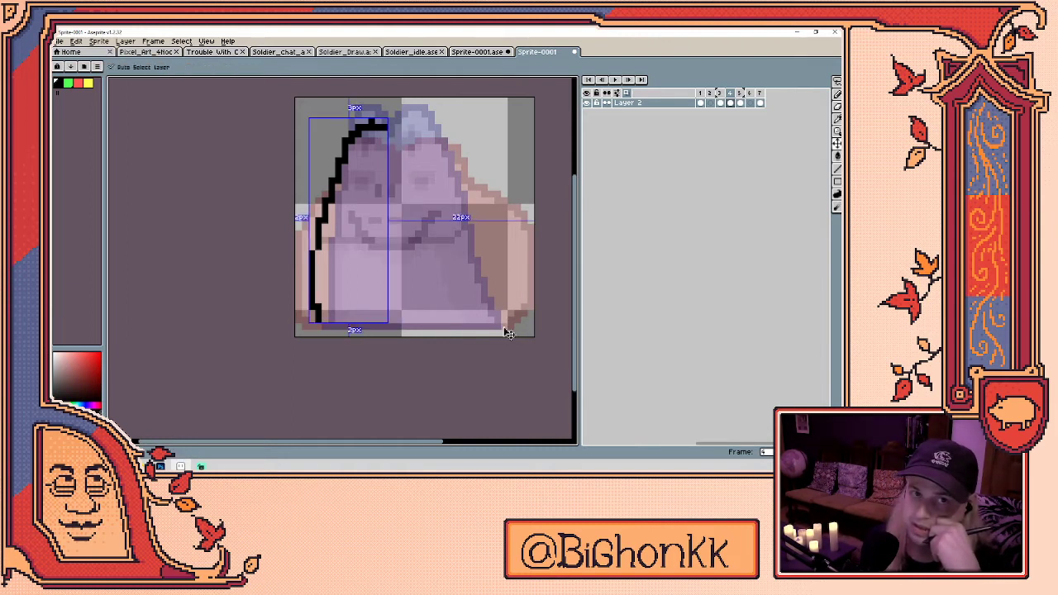
- Trace the frog's head and left-side outline in black over the onion skin
{"action": "key", "text": "ctrl+z"}
{"action": "key", "text": "ctrl+z"}
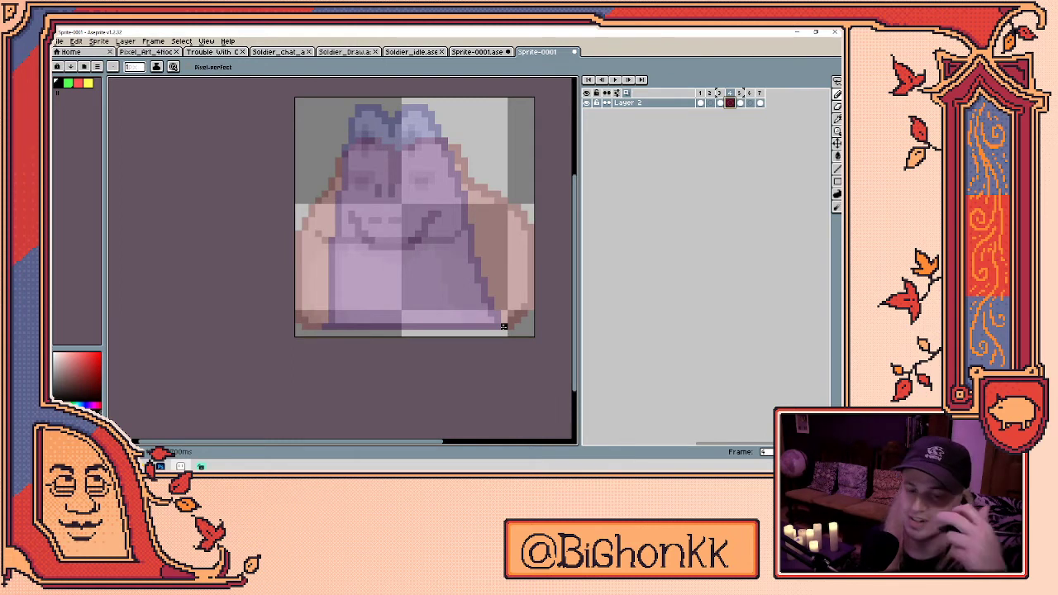
{"action": "mouse_move", "coordinate": [318, 222]}
{"action": "left_mouse_down"}
{"action": "mouse_move", "coordinate": [310, 176]}
{"action": "mouse_move", "coordinate": [331, 132]}
{"action": "mouse_move", "coordinate": [428, 120]}
{"action": "mouse_move", "coordinate": [471, 139]}
{"action": "mouse_move", "coordinate": [491, 172]}
{"action": "mouse_move", "coordinate": [481, 281]}
{"action": "mouse_move", "coordinate": [498, 325]}
{"action": "mouse_move", "coordinate": [308, 328]}
{"action": "left_mouse_up"}
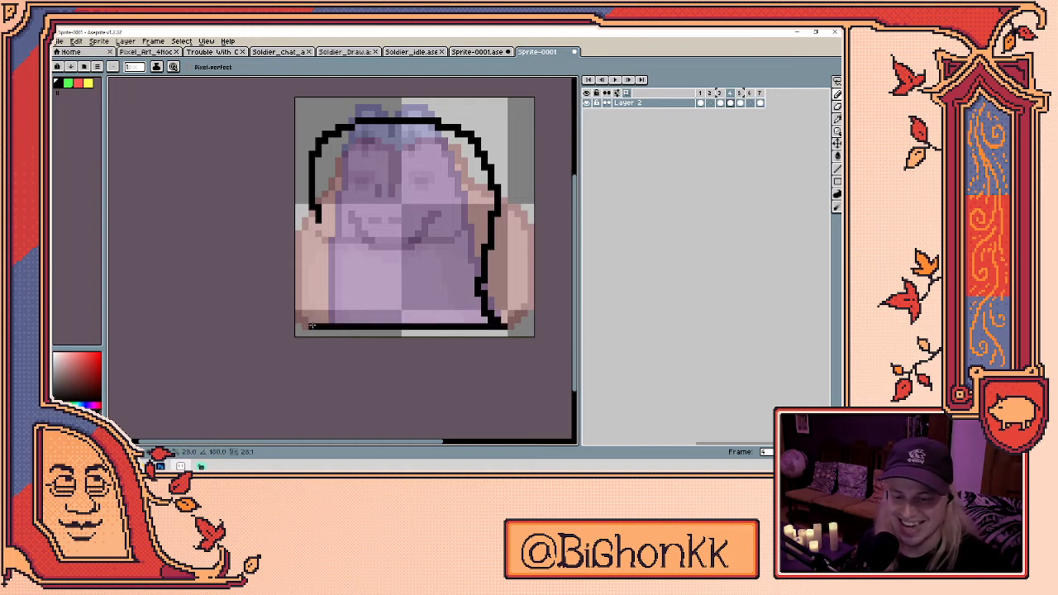
{"action": "left_click_drag", "start_coordinate": [329, 213], "coordinate": [307, 311]}
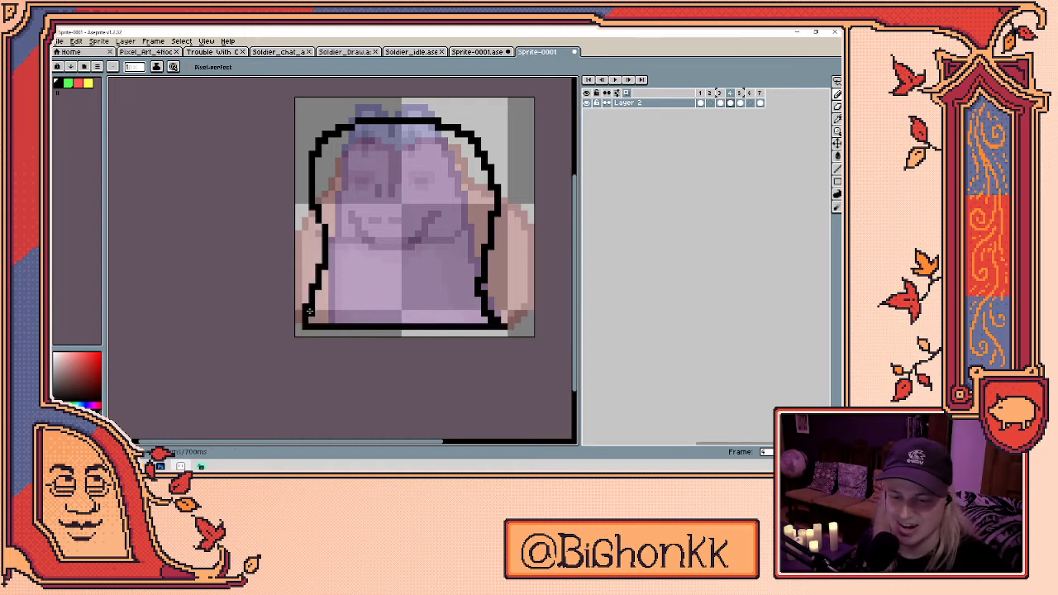
{"action": "key", "text": "e"}
{"action": "mouse_move", "coordinate": [495, 222]}
{"action": "left_mouse_down"}
{"action": "mouse_move", "coordinate": [478, 154]}
{"action": "mouse_move", "coordinate": [485, 168]}
{"action": "mouse_move", "coordinate": [445, 127]}
{"action": "mouse_move", "coordinate": [494, 154]}
{"action": "mouse_move", "coordinate": [495, 222]}
{"action": "left_mouse_up"}
{"action": "key", "text": "b"}
{"action": "key", "text": "e"}
- Rework the head's upper outline, alternating pencil and eraser
{"action": "mouse_move", "coordinate": [345, 129]}
{"action": "left_mouse_down"}
{"action": "mouse_move", "coordinate": [385, 116]}
{"action": "mouse_move", "coordinate": [395, 123]}
{"action": "mouse_move", "coordinate": [390, 144]}
{"action": "mouse_move", "coordinate": [438, 126]}
{"action": "mouse_move", "coordinate": [496, 157]}
{"action": "left_mouse_up"}
{"action": "key", "text": "b"}
{"action": "key", "text": "e"}
{"action": "key", "text": "b"}
{"action": "key", "text": "e"}
{"action": "key", "text": "b"}
{"action": "key", "text": "e"}
{"action": "key", "text": "b"}
{"action": "key", "text": "e"}
{"action": "key", "text": "b"}
- Redraw the head's right side and the left outline up from the bottom corner
{"action": "mouse_move", "coordinate": [448, 126]}
{"action": "left_mouse_down"}
{"action": "mouse_move", "coordinate": [497, 183]}
{"action": "mouse_move", "coordinate": [497, 174]}
{"action": "mouse_move", "coordinate": [489, 216]}
{"action": "left_mouse_up"}
{"action": "key", "text": "e"}
{"action": "key", "text": "b"}
{"action": "key", "text": "e"}
{"action": "mouse_move", "coordinate": [329, 203]}
{"action": "left_mouse_down"}
{"action": "mouse_move", "coordinate": [331, 240]}
{"action": "mouse_move", "coordinate": [316, 214]}
{"action": "mouse_move", "coordinate": [325, 250]}
{"action": "mouse_move", "coordinate": [306, 299]}
{"action": "mouse_move", "coordinate": [311, 318]}
{"action": "mouse_move", "coordinate": [326, 263]}
{"action": "left_mouse_up"}
{"action": "key", "text": "b"}
{"action": "key", "text": "e"}
{"action": "key", "text": "e"}
{"action": "mouse_move", "coordinate": [492, 238]}
{"action": "left_mouse_down"}
{"action": "mouse_move", "coordinate": [498, 201]}
{"action": "mouse_move", "coordinate": [464, 141]}
{"action": "mouse_move", "coordinate": [484, 158]}
{"action": "mouse_move", "coordinate": [452, 130]}
{"action": "mouse_move", "coordinate": [469, 130]}
{"action": "mouse_move", "coordinate": [491, 227]}
{"action": "left_mouse_up"}
{"action": "key", "text": "b"}
{"action": "key", "text": "e"}
{"action": "key", "text": "b"}
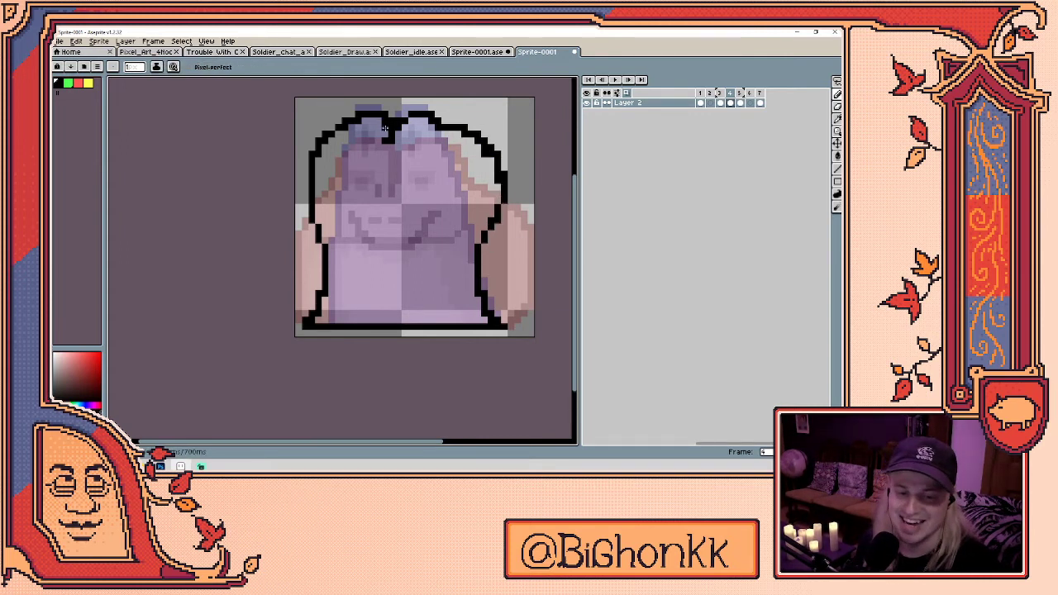
{"action": "key", "text": "e"}
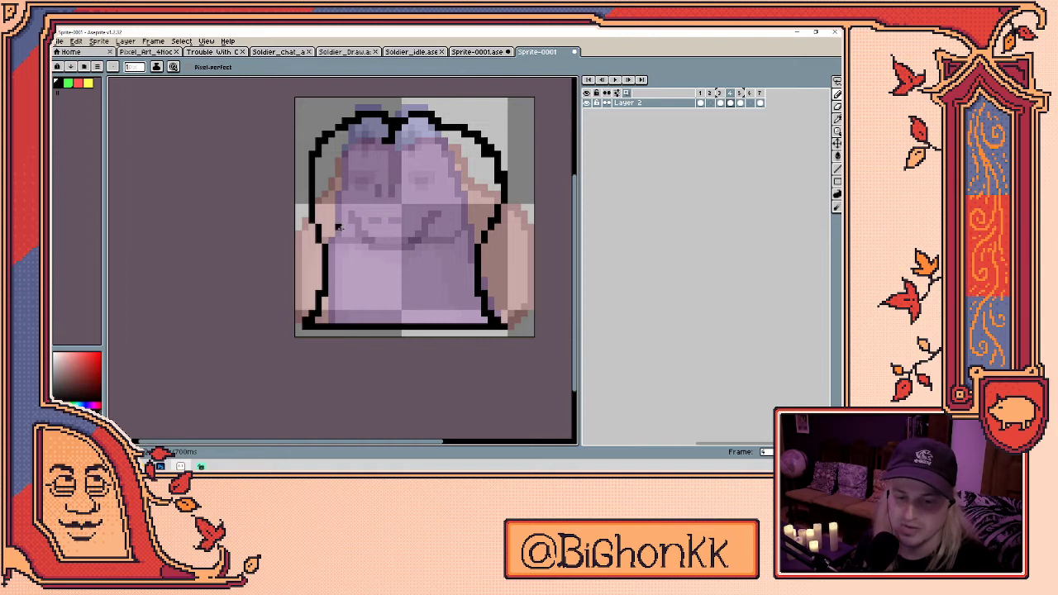
{"action": "key", "text": "b"}
- Draw the curved smile, the nose and a black eye on the face
{"action": "mouse_move", "coordinate": [339, 226]}
{"action": "left_mouse_down"}
{"action": "mouse_move", "coordinate": [399, 244]}
{"action": "mouse_move", "coordinate": [460, 222]}
{"action": "left_mouse_up"}
{"action": "left_click_drag", "start_coordinate": [444, 186], "coordinate": [456, 222]}
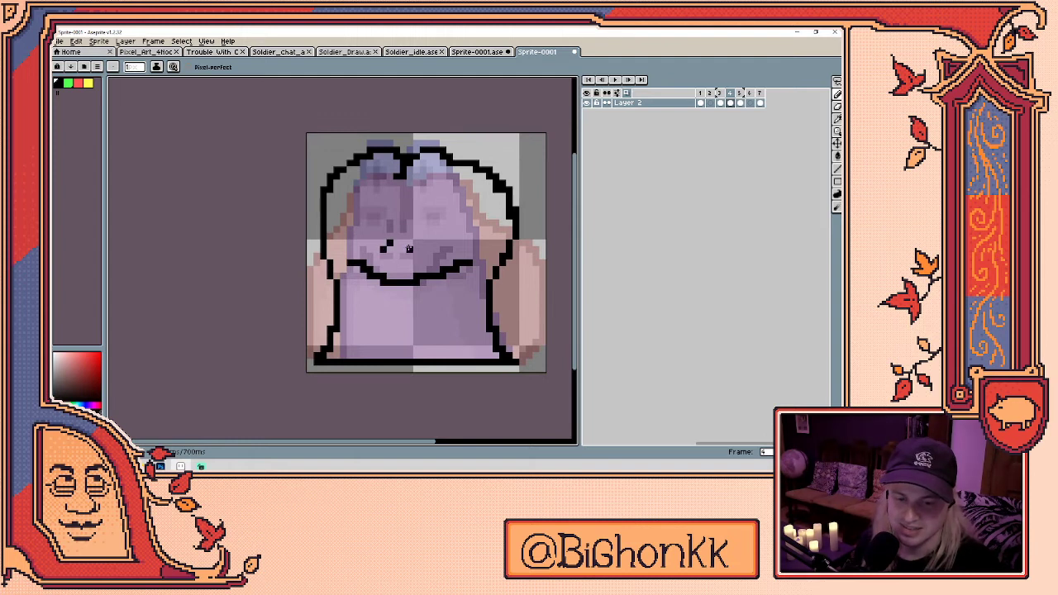
{"action": "left_click_drag", "start_coordinate": [402, 236], "coordinate": [409, 242]}
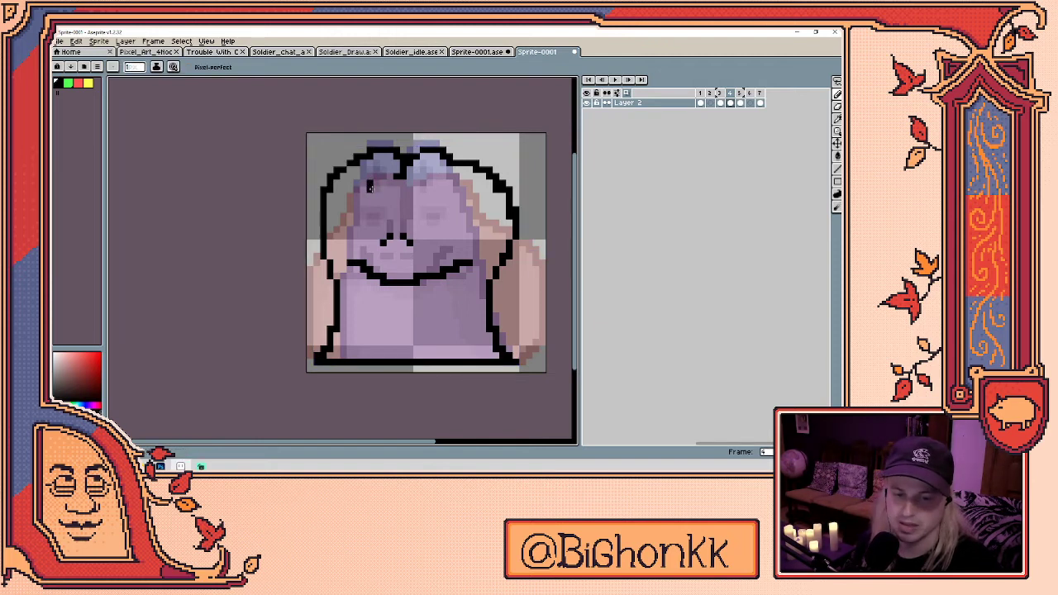
{"action": "key", "text": "e"}
{"action": "key", "text": "b"}
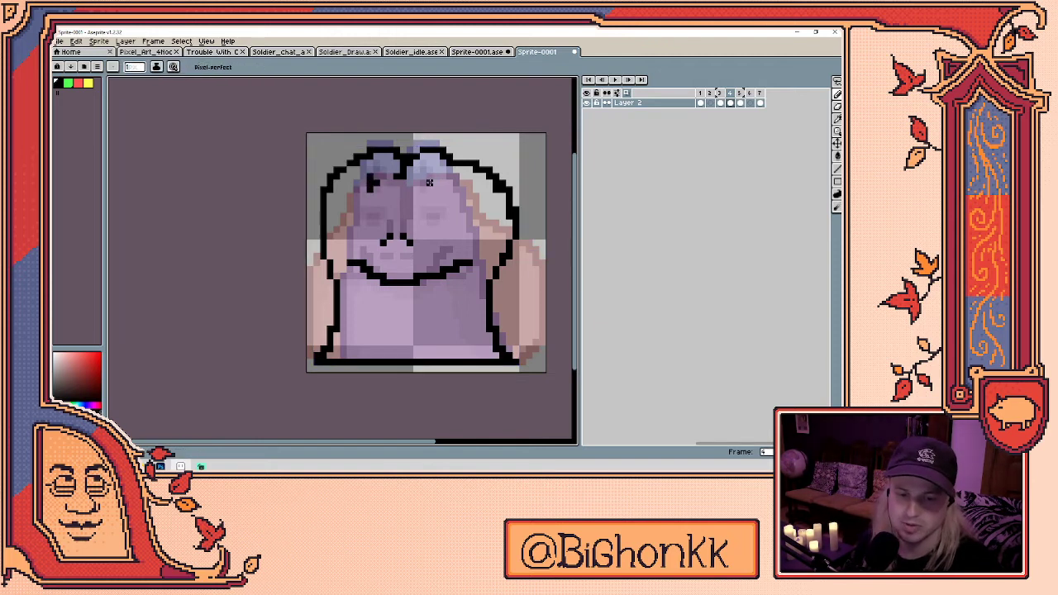
{"action": "left_click_drag", "start_coordinate": [428, 175], "coordinate": [427, 187]}
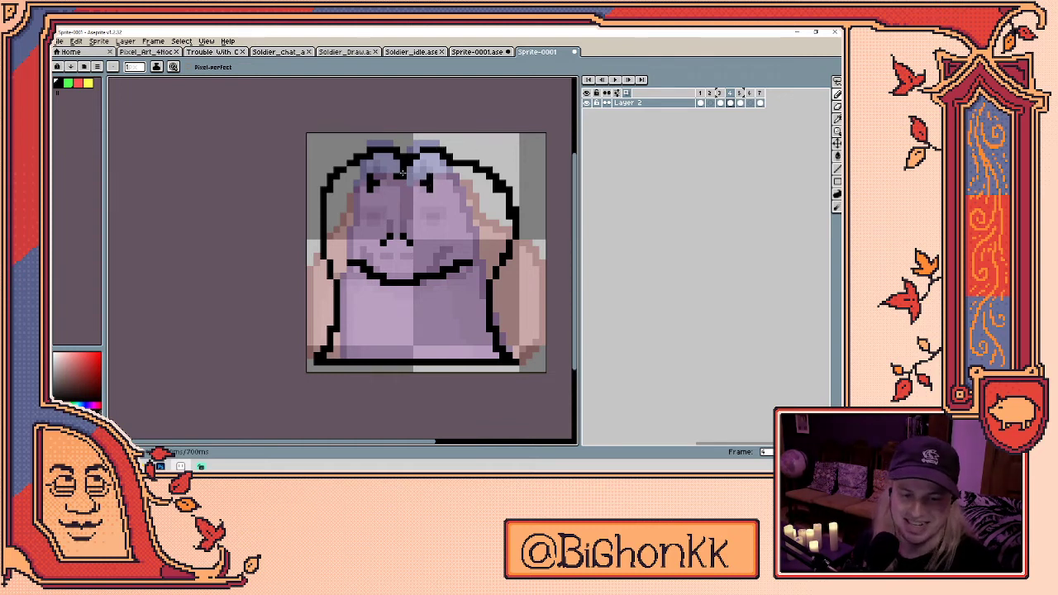
- Erase stray pixels at the top-left of the head
{"action": "key", "text": "e"}
{"action": "left_click", "coordinate": [361, 157]}
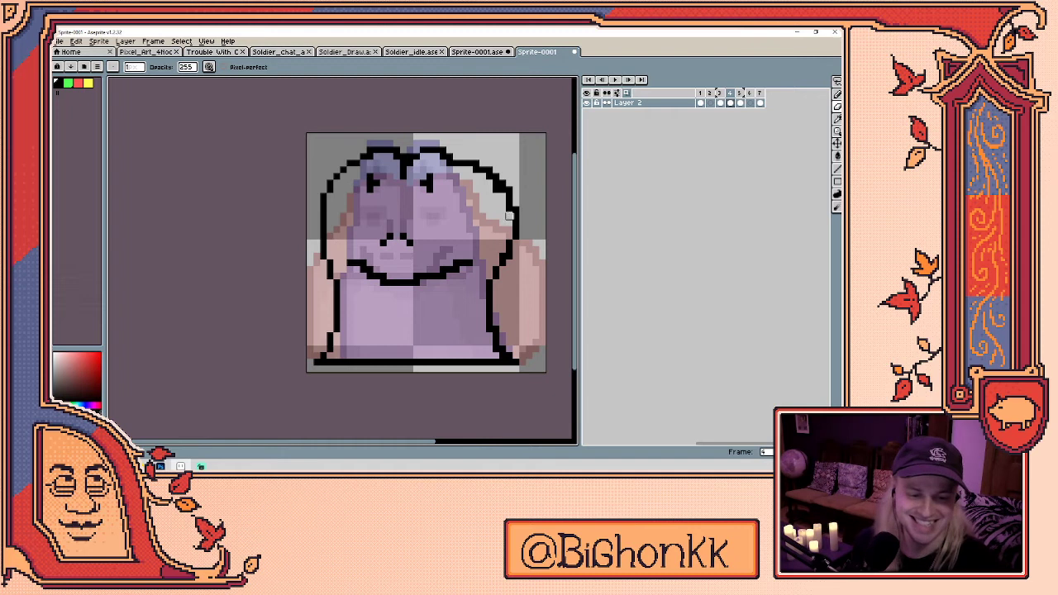
{"action": "key", "text": "e"}
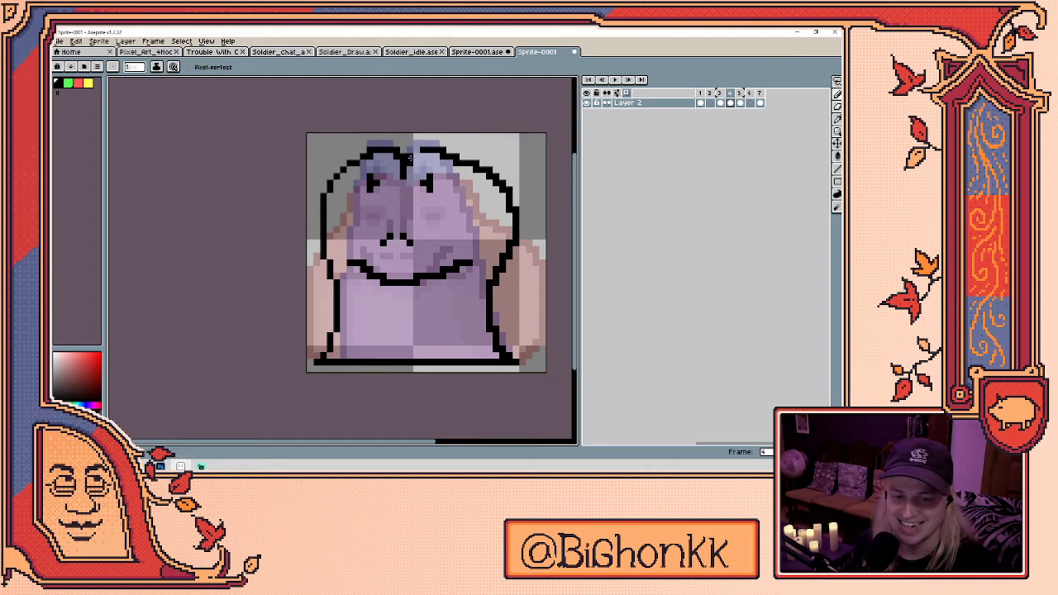
{"action": "key", "text": "e"}
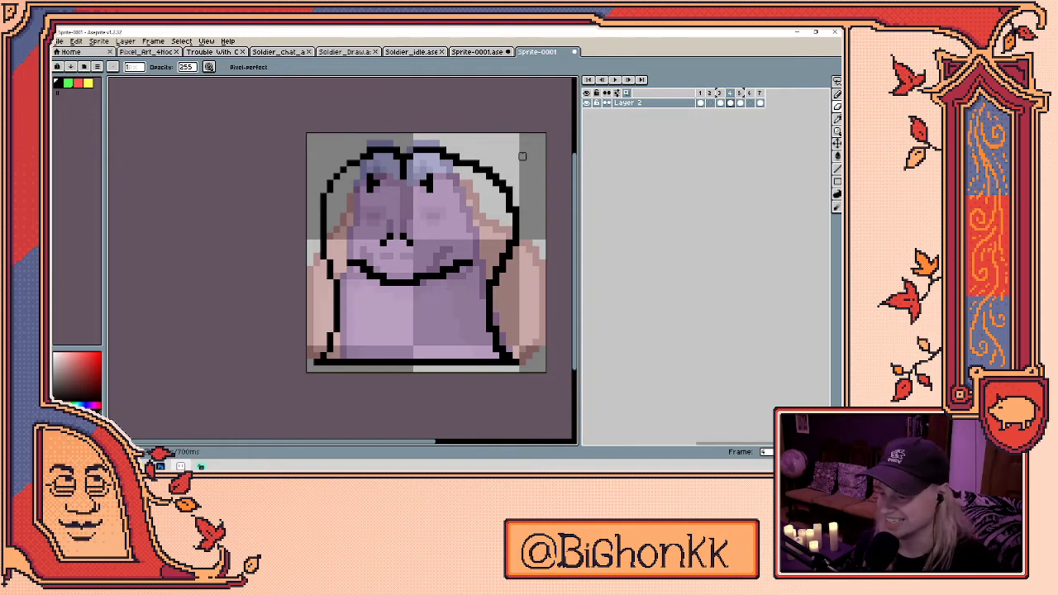
- Outline the belly in yellow and bucket-fill it solid yellow
{"action": "left_click", "coordinate": [87, 83]}
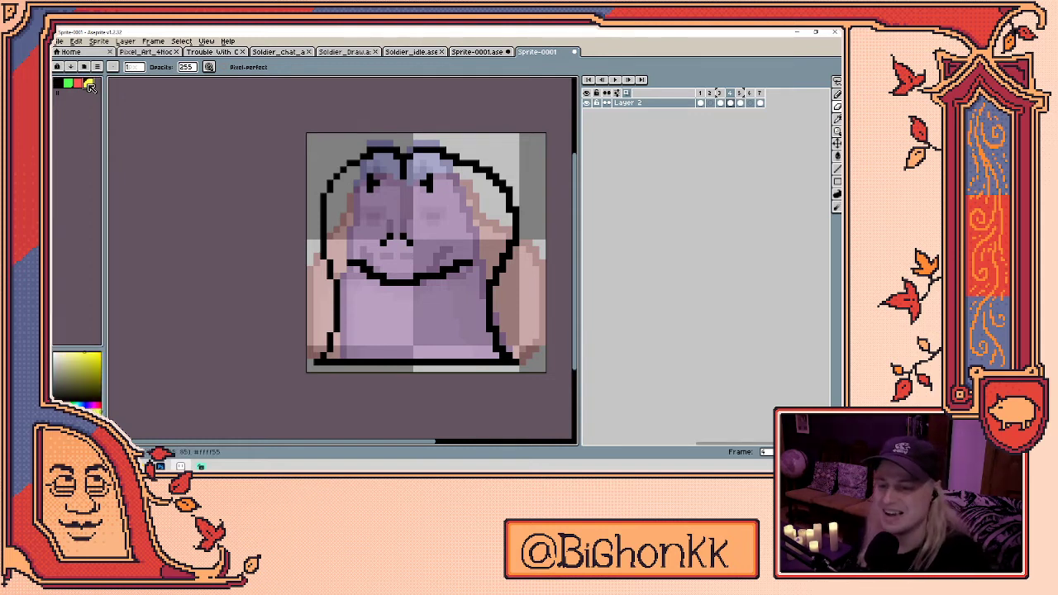
{"action": "mouse_move", "coordinate": [349, 355]}
{"action": "left_mouse_down"}
{"action": "mouse_move", "coordinate": [356, 283]}
{"action": "mouse_move", "coordinate": [387, 298]}
{"action": "mouse_move", "coordinate": [462, 280]}
{"action": "mouse_move", "coordinate": [471, 283]}
{"action": "mouse_move", "coordinate": [468, 352]}
{"action": "left_mouse_up"}
{"action": "key", "text": "g"}
{"action": "left_click", "coordinate": [431, 331]}
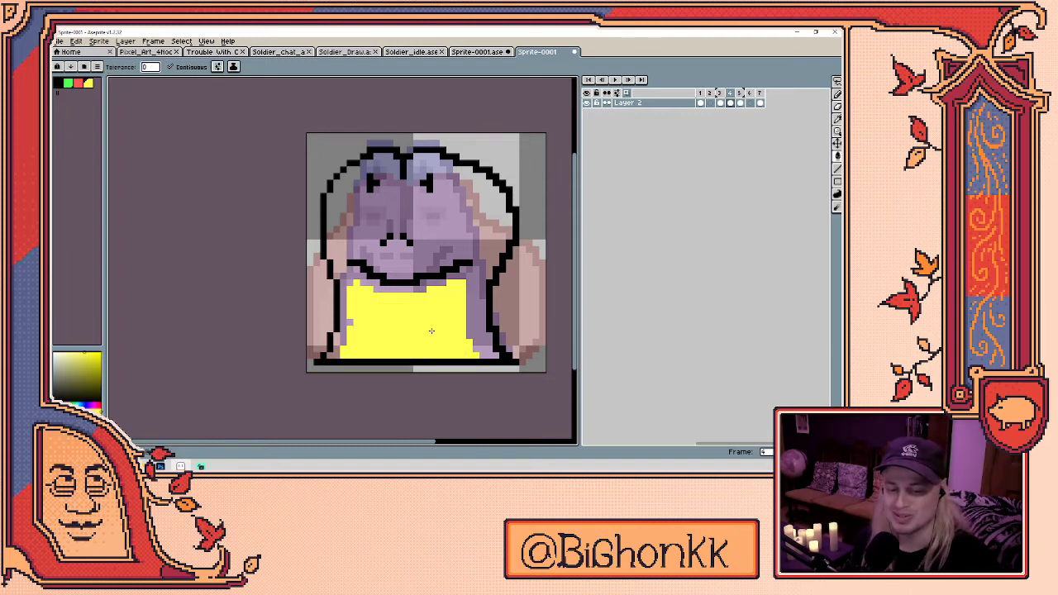
{"action": "key", "text": "b"}
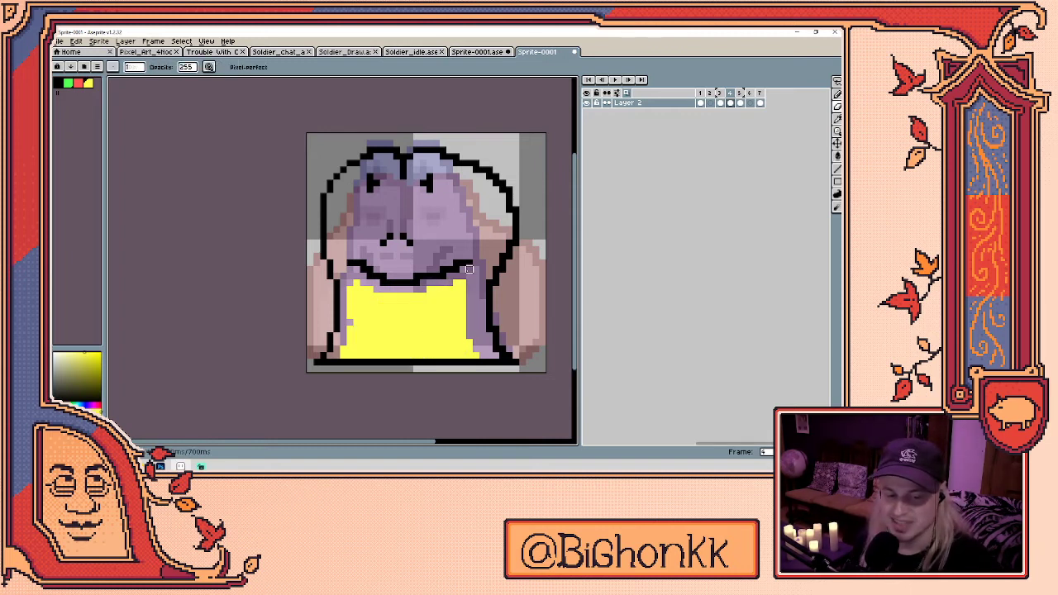
- Eyedrop red and paint it around the frog's eyes
{"action": "key", "text": "i"}
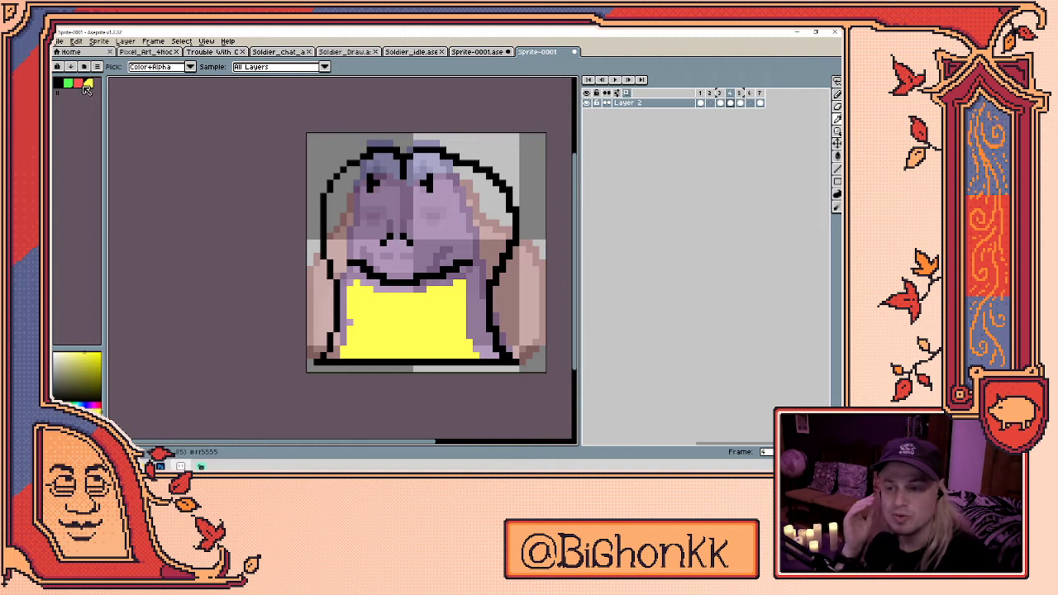
{"action": "left_click", "coordinate": [382, 182]}
{"action": "key", "text": "b"}
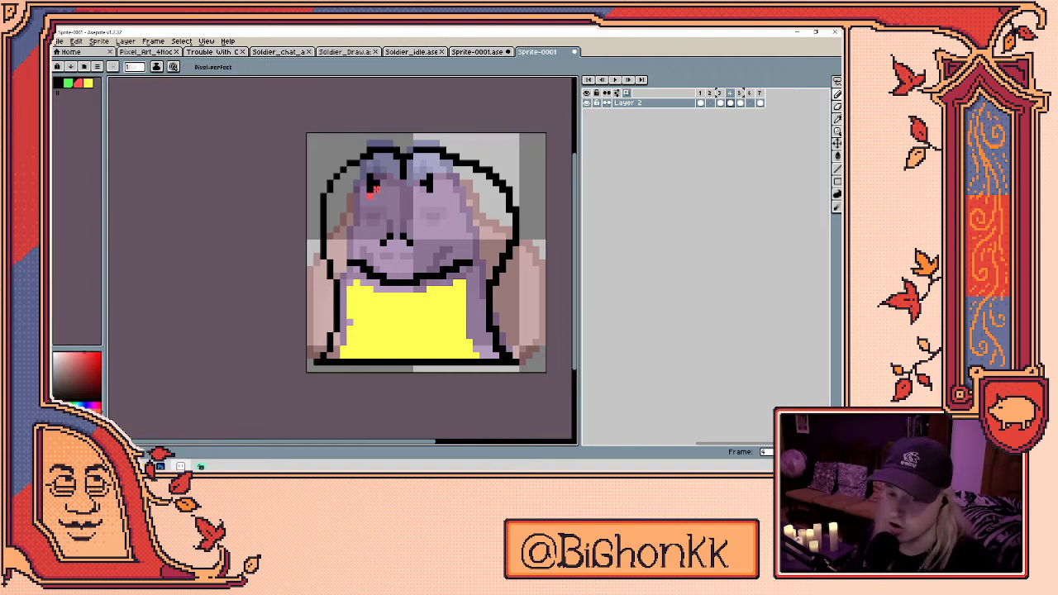
{"action": "mouse_move", "coordinate": [376, 176]}
{"action": "left_mouse_down"}
{"action": "mouse_move", "coordinate": [365, 182]}
{"action": "mouse_move", "coordinate": [435, 177]}
{"action": "mouse_move", "coordinate": [428, 190]}
{"action": "left_mouse_up"}
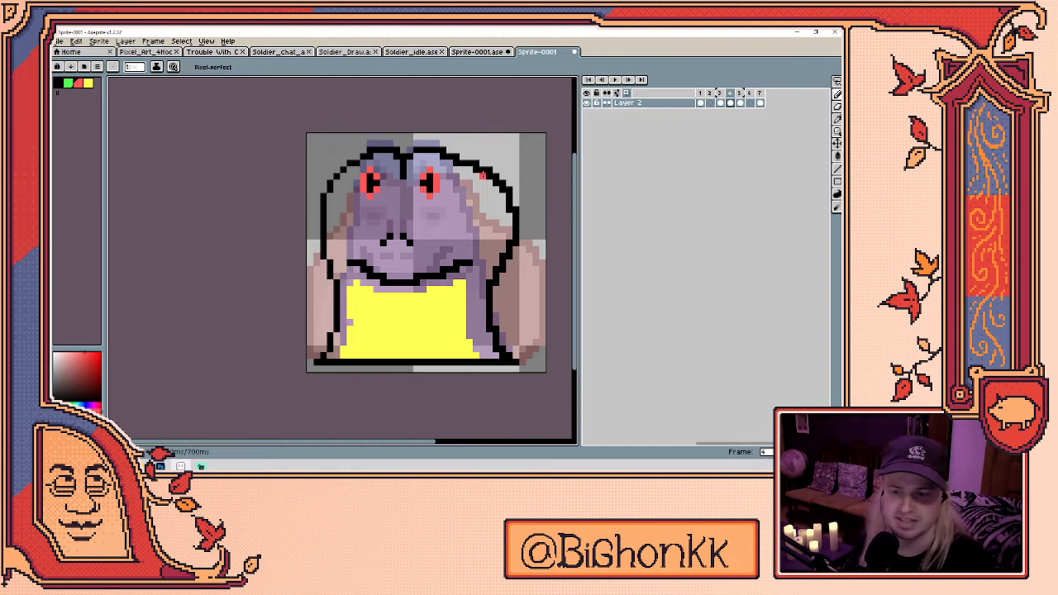
- Bucket-fill the frog's body green
{"action": "left_click", "coordinate": [68, 83]}
{"action": "key", "text": "g"}
{"action": "left_click", "coordinate": [422, 219]}
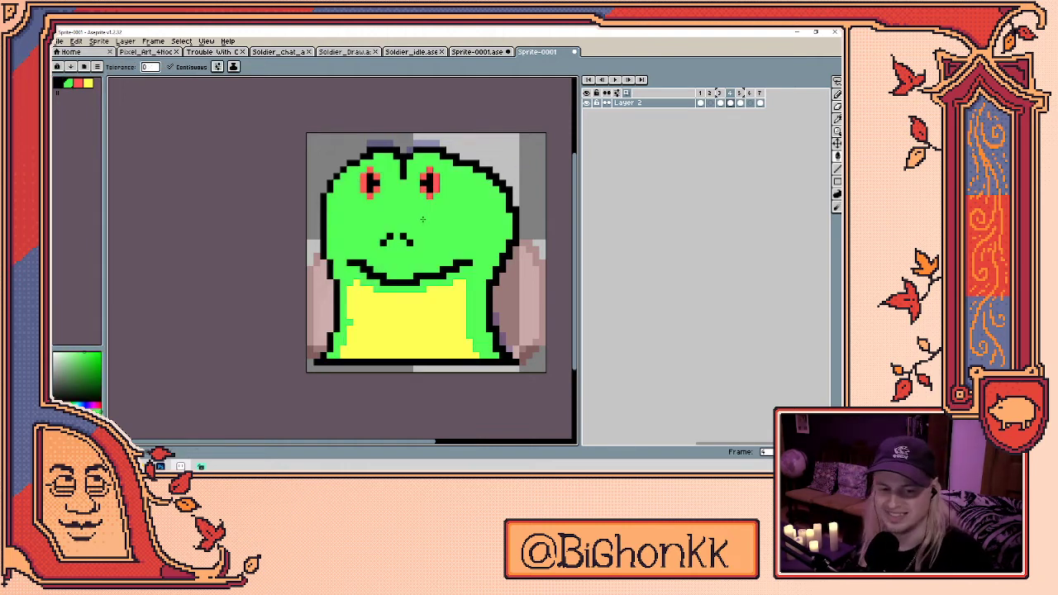
- Play the frog loop from frame 1 to review it, stopping and restarting playback
{"action": "left_click", "coordinate": [702, 103]}
{"action": "key", "text": "Return"}
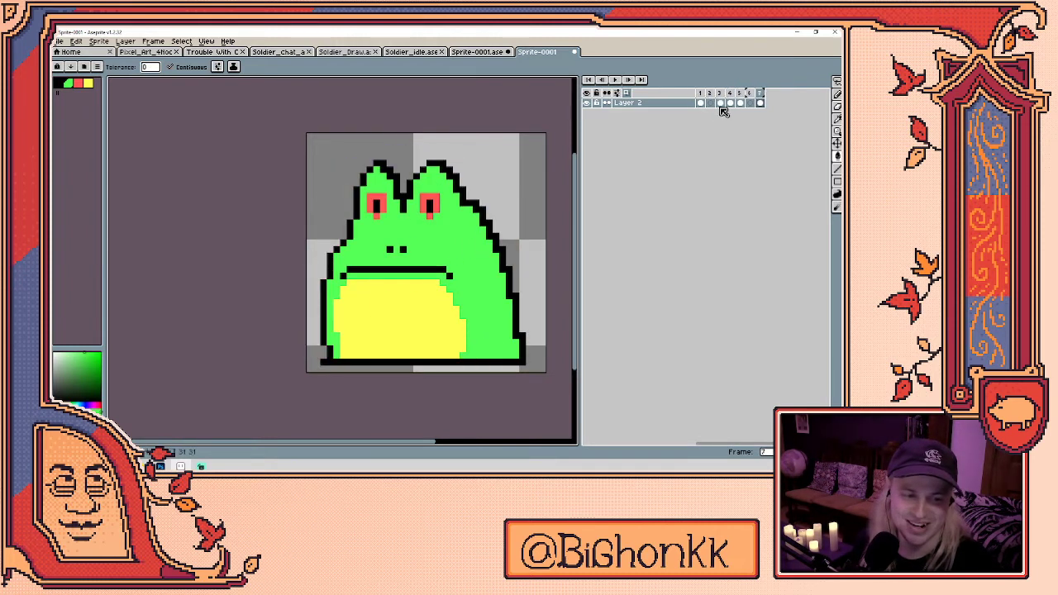
{"action": "left_click", "coordinate": [702, 103]}
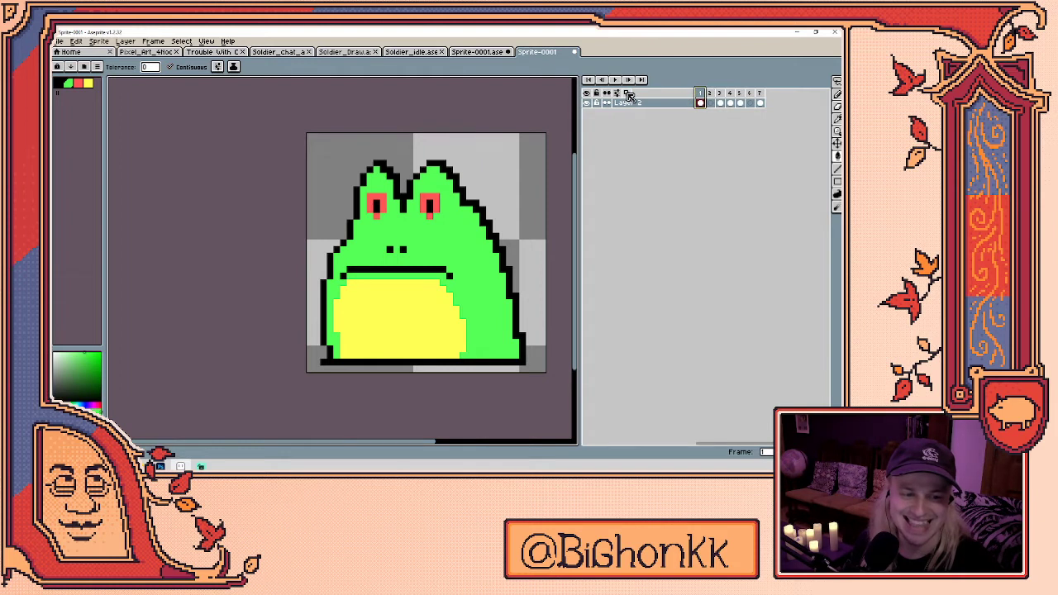
{"action": "key", "text": "Return"}
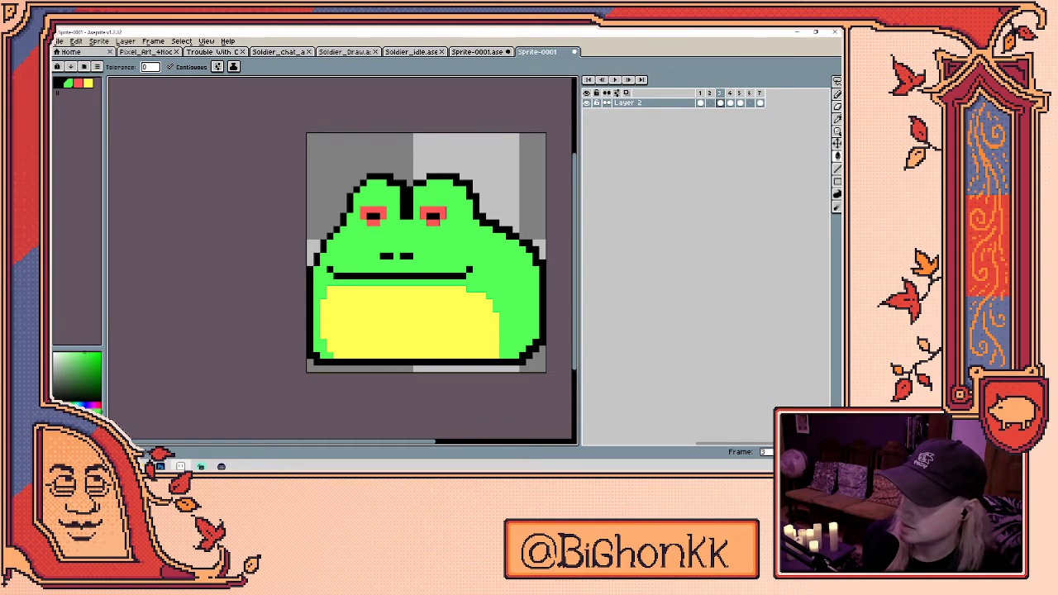
- Move to the empty sixth frame with onion skin showing the neighbouring frog poses
{"action": "left_click", "coordinate": [729, 103]}
{"action": "left_click", "coordinate": [750, 103]}
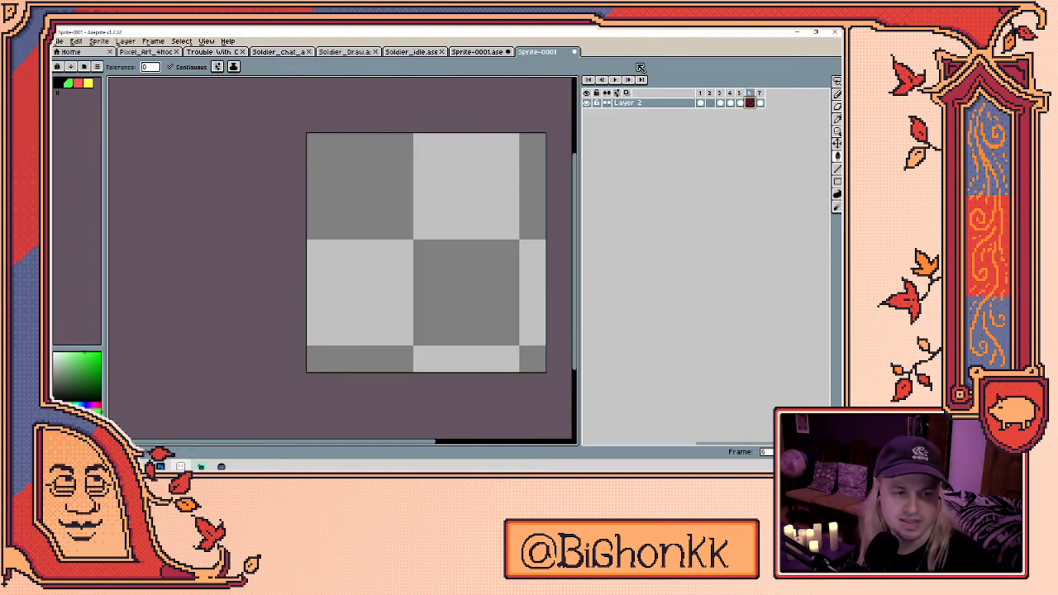
{"action": "left_click", "coordinate": [626, 93]}
- With the black pencil, trace the onion-skinned frog's left side, head bumps and right side on frame 6
{"action": "key", "text": "b"}
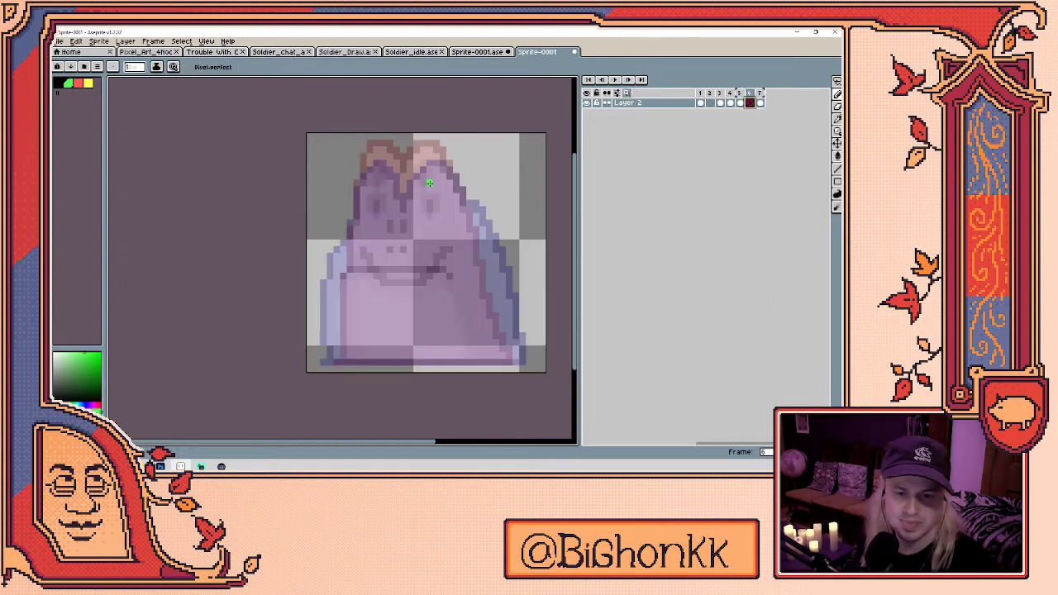
{"action": "left_click", "coordinate": [60, 86]}
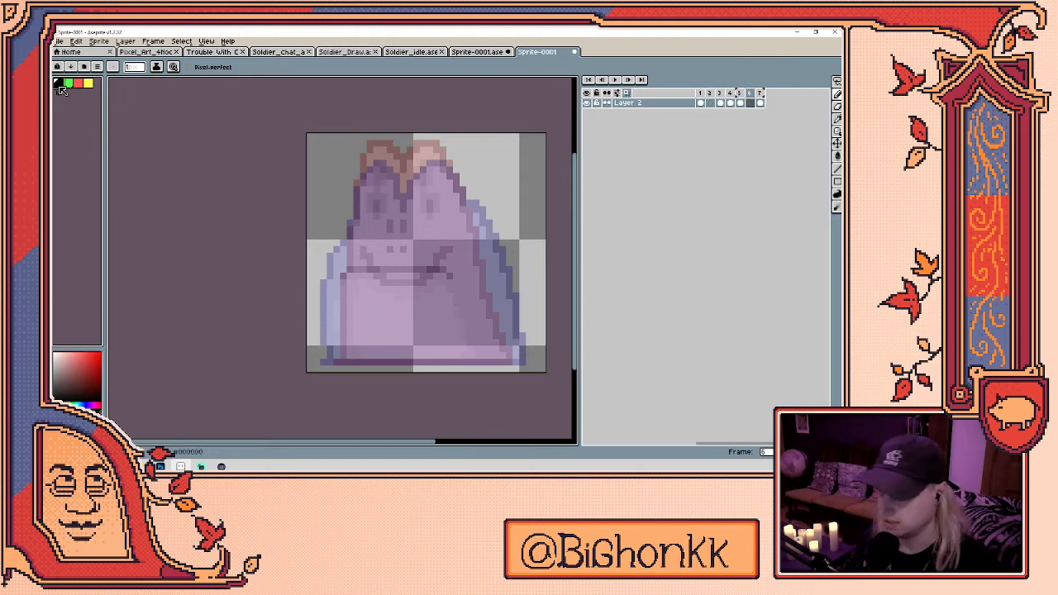
{"action": "key", "text": "Return"}
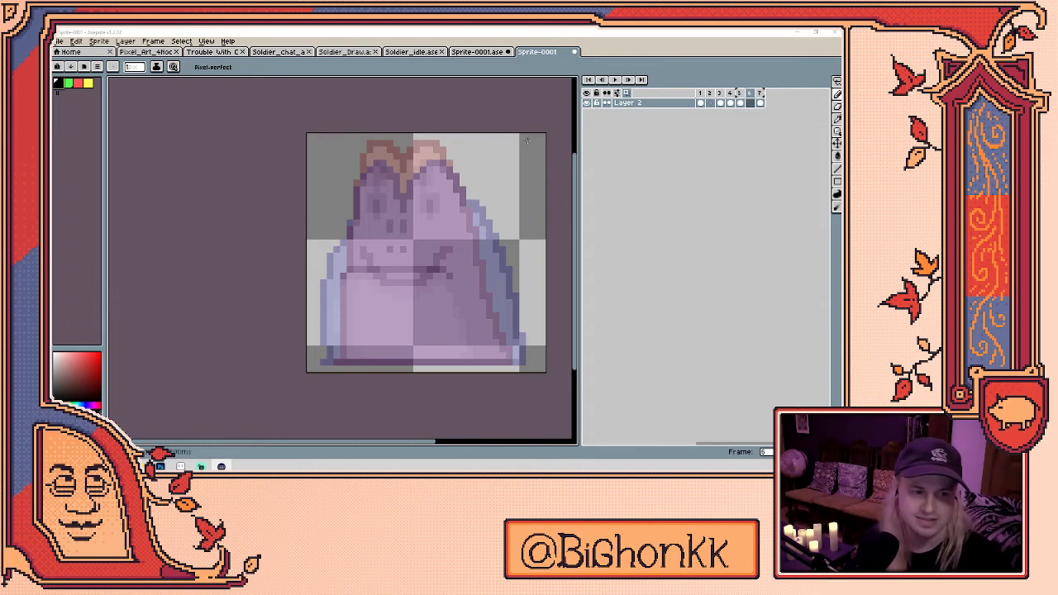
{"action": "key", "text": "Return"}
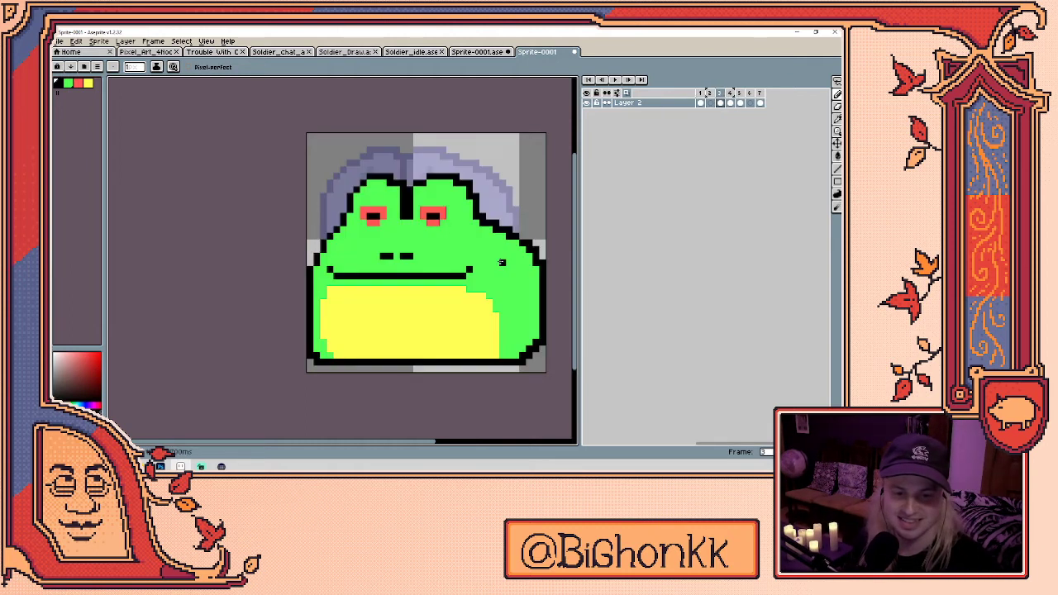
{"action": "mouse_move", "coordinate": [323, 356]}
{"action": "left_mouse_down"}
{"action": "mouse_move", "coordinate": [315, 324]}
{"action": "mouse_move", "coordinate": [326, 239]}
{"action": "mouse_move", "coordinate": [377, 171]}
{"action": "mouse_move", "coordinate": [417, 189]}
{"action": "mouse_move", "coordinate": [404, 202]}
{"action": "mouse_move", "coordinate": [424, 171]}
{"action": "mouse_move", "coordinate": [464, 172]}
{"action": "mouse_move", "coordinate": [522, 261]}
{"action": "mouse_move", "coordinate": [526, 354]}
{"action": "left_mouse_up"}
- Close the frog outline down the right side, along the bottom and at the bottom-left corner
{"action": "key", "text": "e"}
{"action": "mouse_move", "coordinate": [534, 314]}
{"action": "left_mouse_down"}
{"action": "mouse_move", "coordinate": [529, 329]}
{"action": "mouse_move", "coordinate": [529, 291]}
{"action": "mouse_move", "coordinate": [521, 361]}
{"action": "left_mouse_up"}
{"action": "key", "text": "b"}
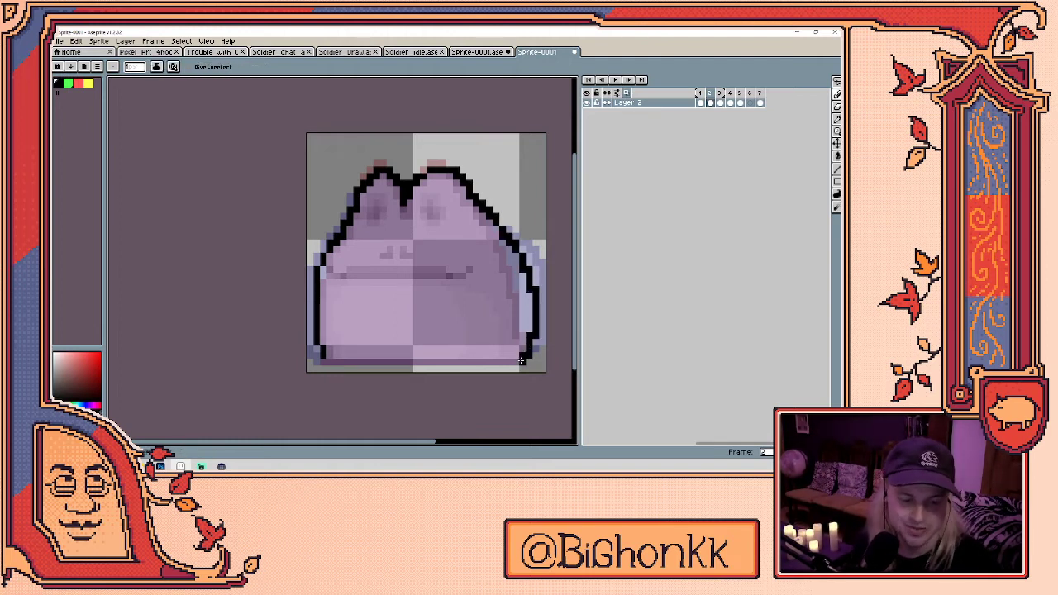
{"action": "left_click", "coordinate": [323, 361], "text": "shift"}
{"action": "key", "text": "e"}
{"action": "key", "text": "b"}
{"action": "left_click_drag", "start_coordinate": [321, 357], "coordinate": [315, 348]}
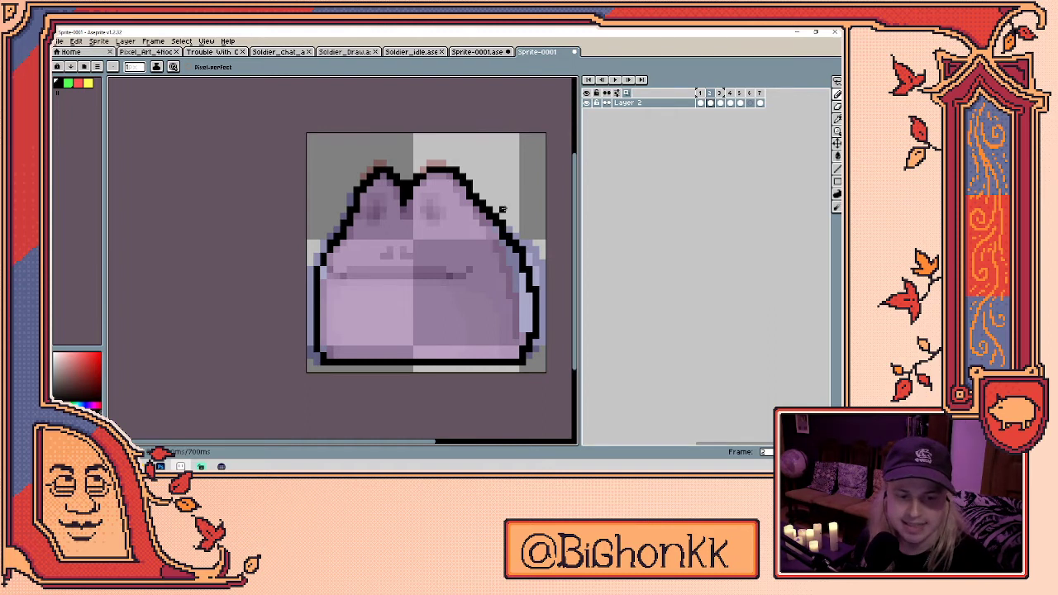
{"action": "key", "text": "e"}
{"action": "key", "text": "b"}
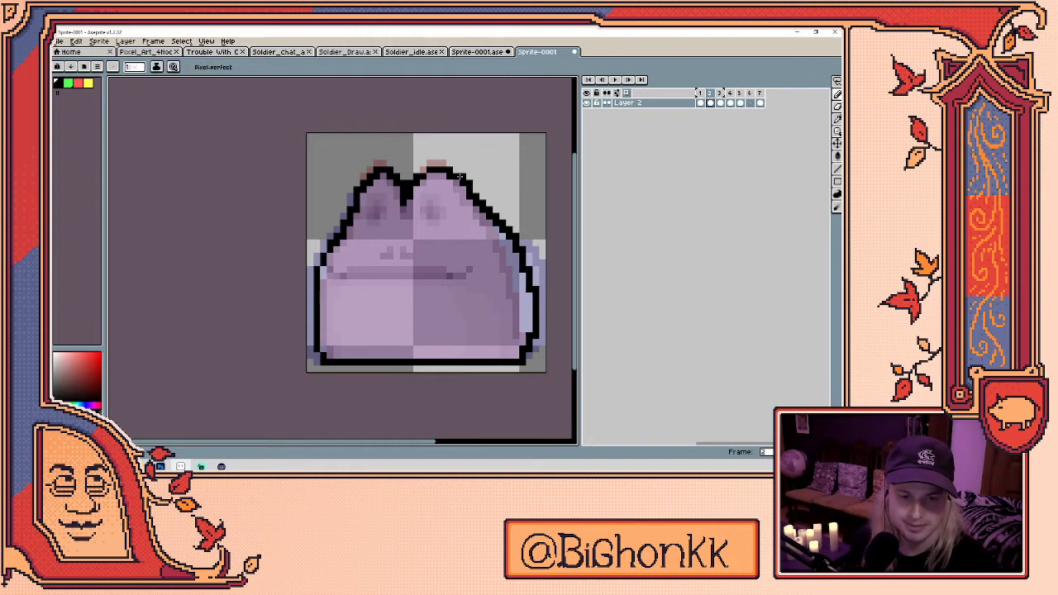
{"action": "key", "text": "e"}
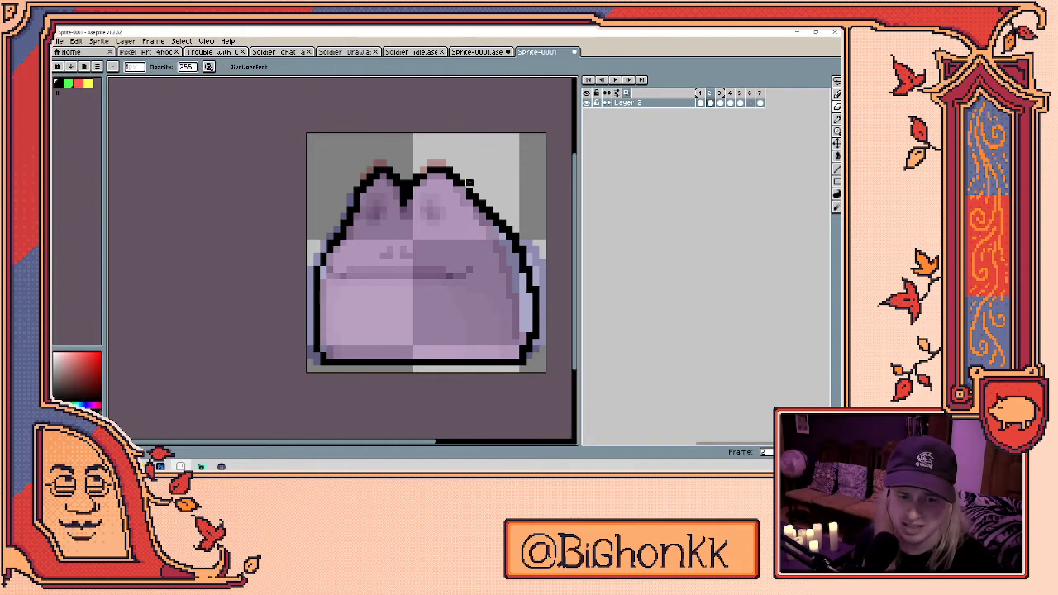
{"action": "key", "text": "b"}
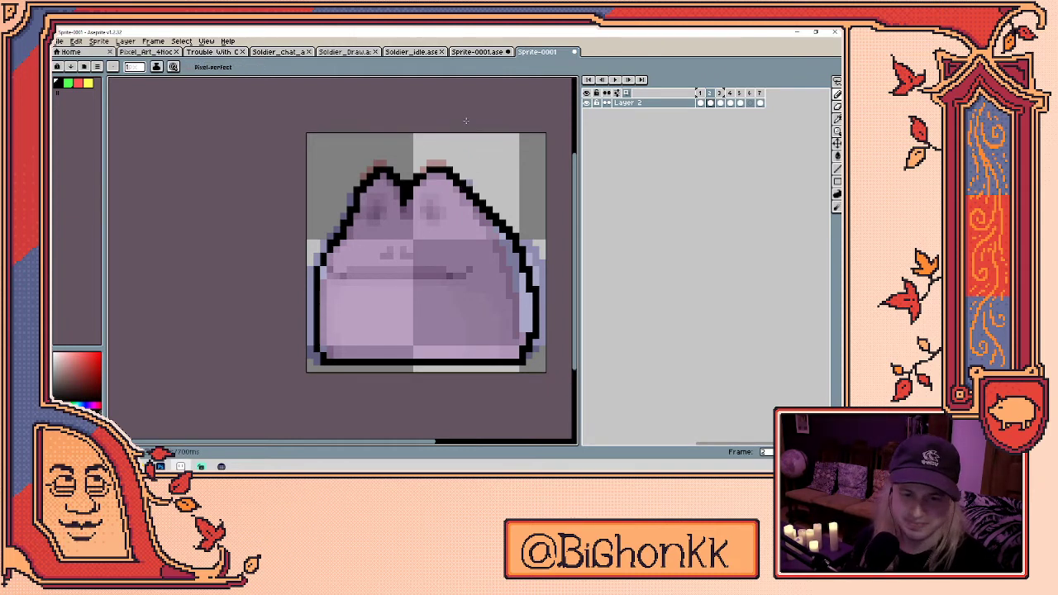
{"action": "key", "text": "e"}
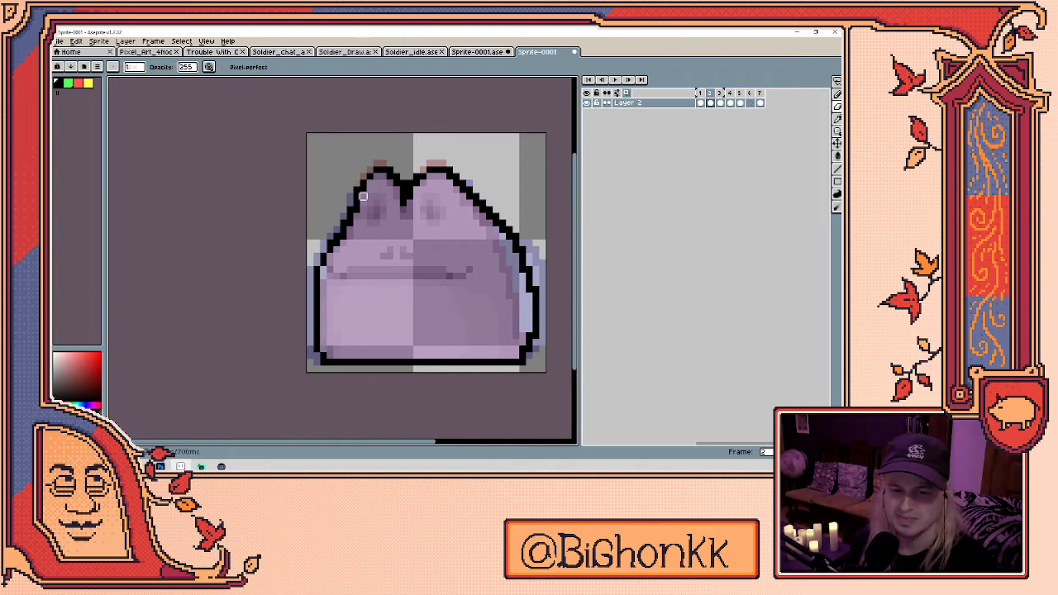
{"action": "key", "text": "b"}
{"action": "key", "text": "e"}
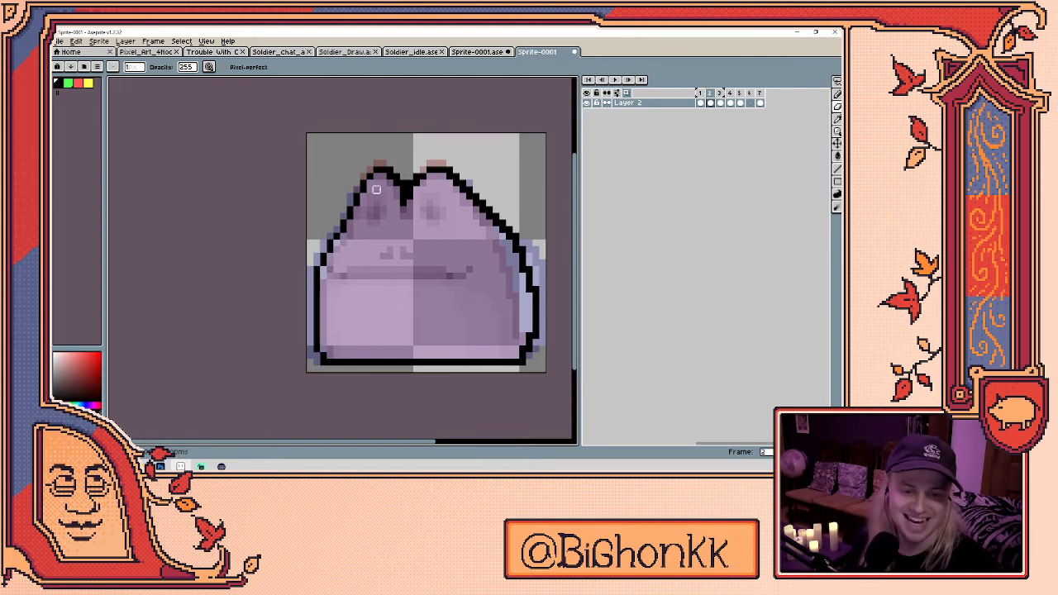
{"action": "key", "text": "b"}
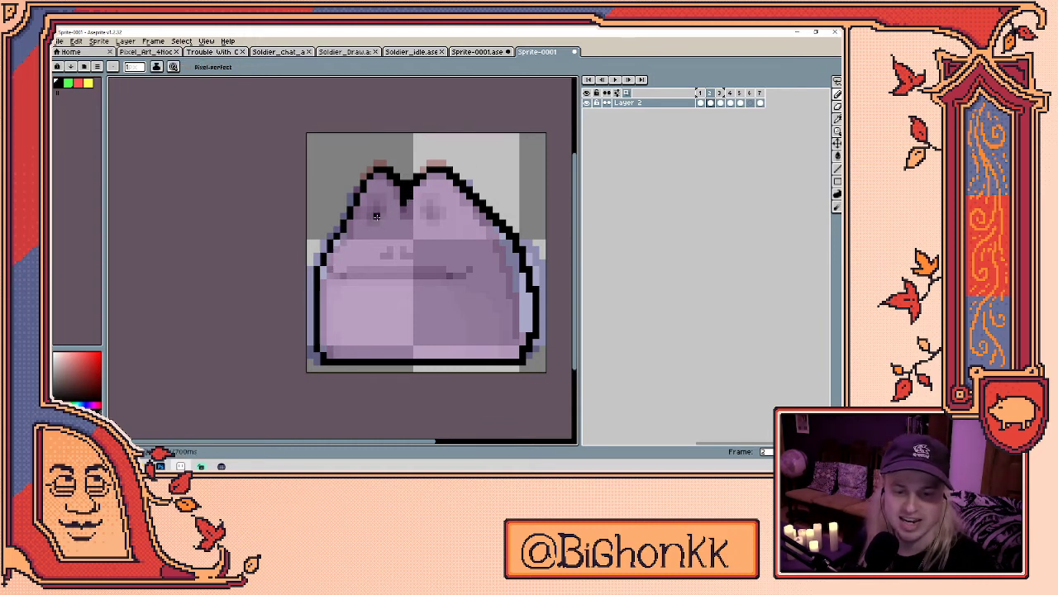
- Draw a long black mouth line and trim its right end into an upturned tip
{"action": "left_click", "coordinate": [700, 103]}
{"action": "left_click", "coordinate": [712, 103]}
{"action": "key", "text": "ctrl"}
{"action": "left_click_drag", "start_coordinate": [335, 277], "coordinate": [462, 271]}
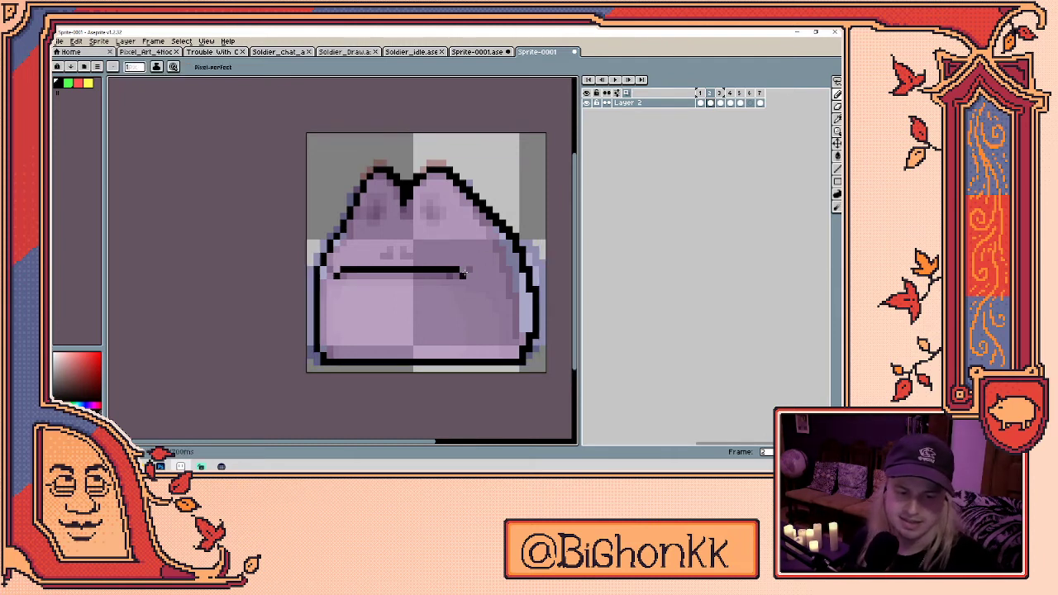
{"action": "key", "text": "e"}
{"action": "mouse_move", "coordinate": [470, 270]}
{"action": "left_mouse_down"}
{"action": "mouse_move", "coordinate": [334, 270]}
{"action": "mouse_move", "coordinate": [452, 275]}
{"action": "mouse_move", "coordinate": [463, 263]}
{"action": "left_mouse_up"}
{"action": "key", "text": "b"}
{"action": "key", "text": "e"}
{"action": "key", "text": "b"}
{"action": "key", "text": "e"}
{"action": "key", "text": "b"}
- Add two nostril marks above the mouth and dark pupils in both eyes
{"action": "mouse_move", "coordinate": [382, 257]}
{"action": "left_mouse_down"}
{"action": "mouse_move", "coordinate": [396, 245]}
{"action": "mouse_move", "coordinate": [411, 254]}
{"action": "left_mouse_up"}
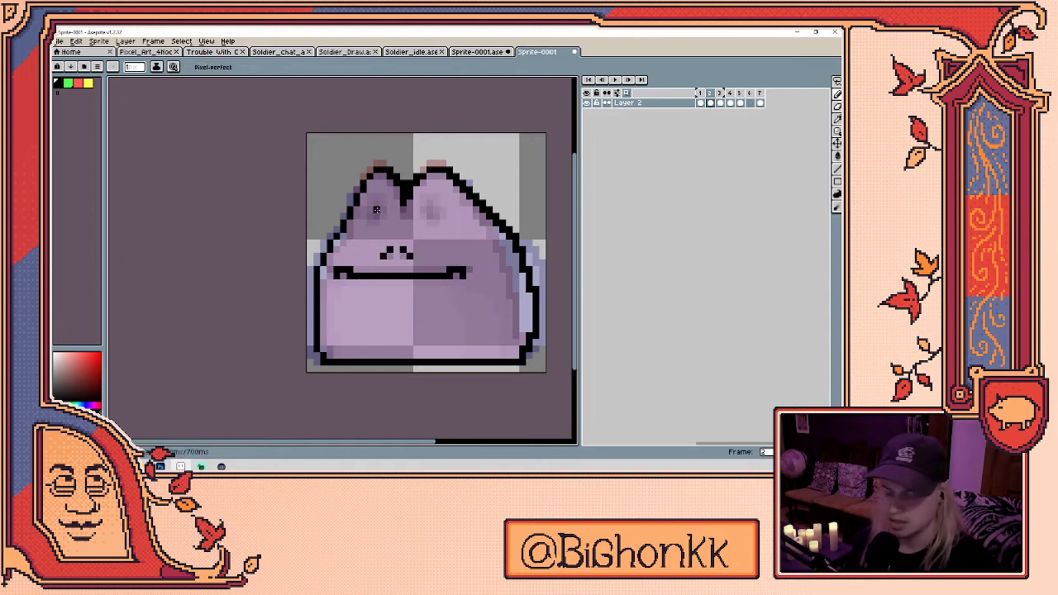
{"action": "key", "text": "Left"}
{"action": "key", "text": "Right"}
{"action": "key", "text": "Right"}
{"action": "key", "text": "Left"}
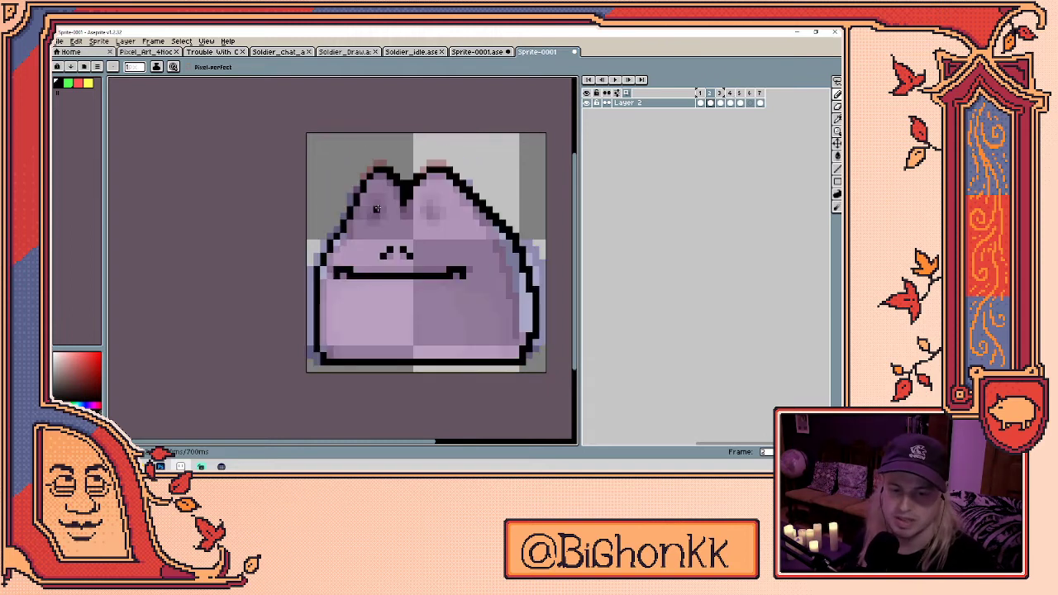
{"action": "left_click", "coordinate": [374, 214]}
{"action": "left_click", "coordinate": [431, 213]}
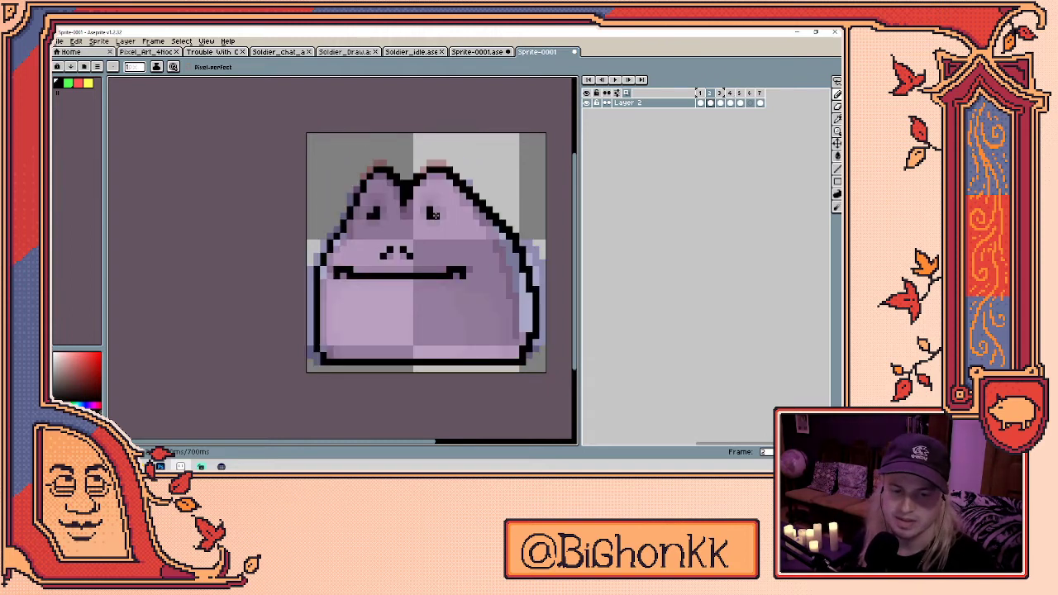
- Outline the belly in yellow and bucket-fill it solid yellow
{"action": "key", "text": "]"}
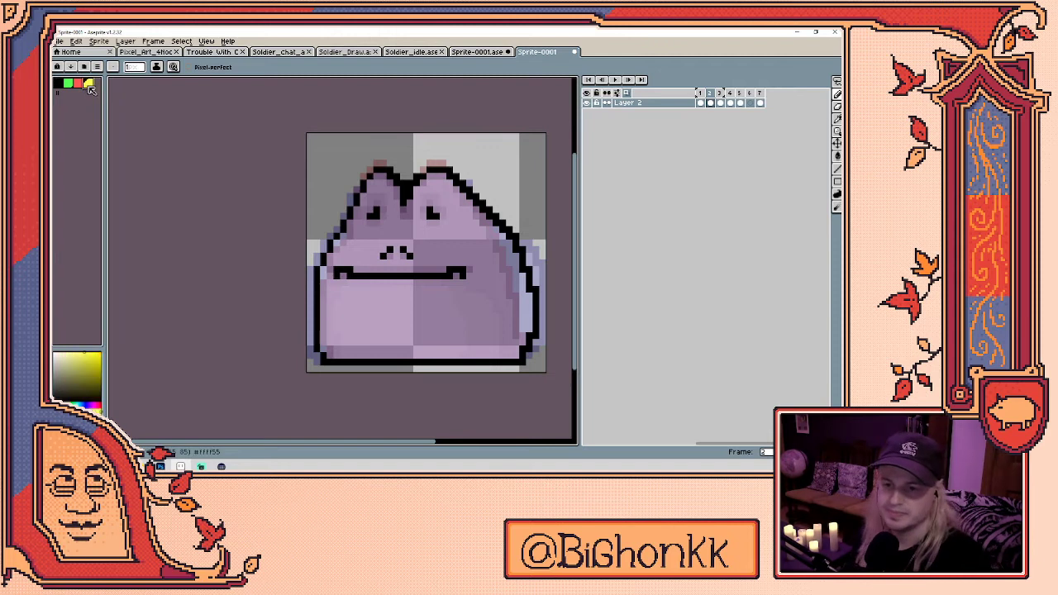
{"action": "key", "text": "Return"}
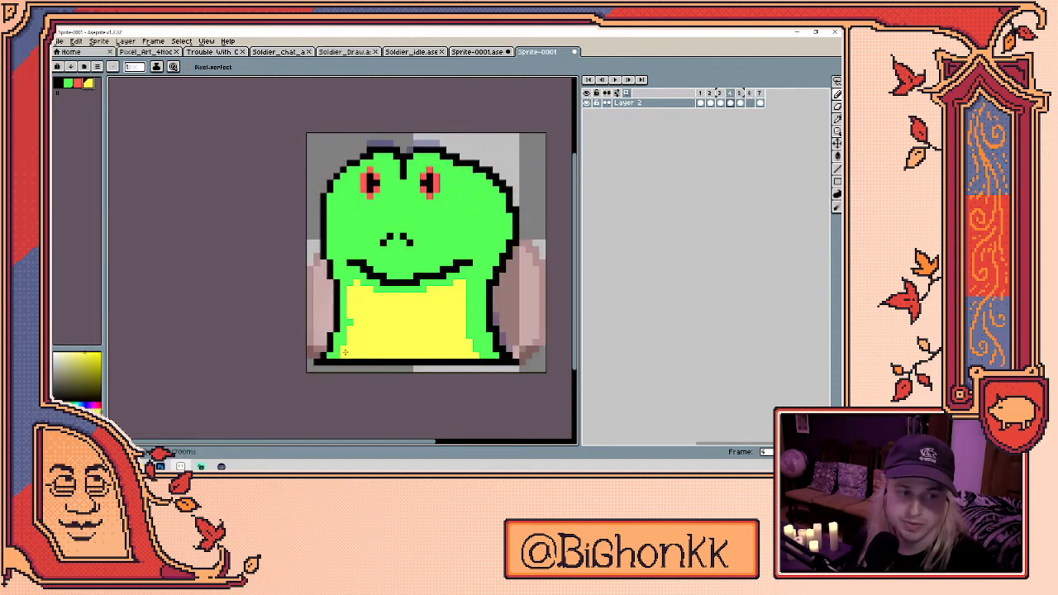
{"action": "mouse_move", "coordinate": [336, 356]}
{"action": "left_mouse_down"}
{"action": "mouse_move", "coordinate": [330, 294]}
{"action": "mouse_move", "coordinate": [343, 289]}
{"action": "left_mouse_up"}
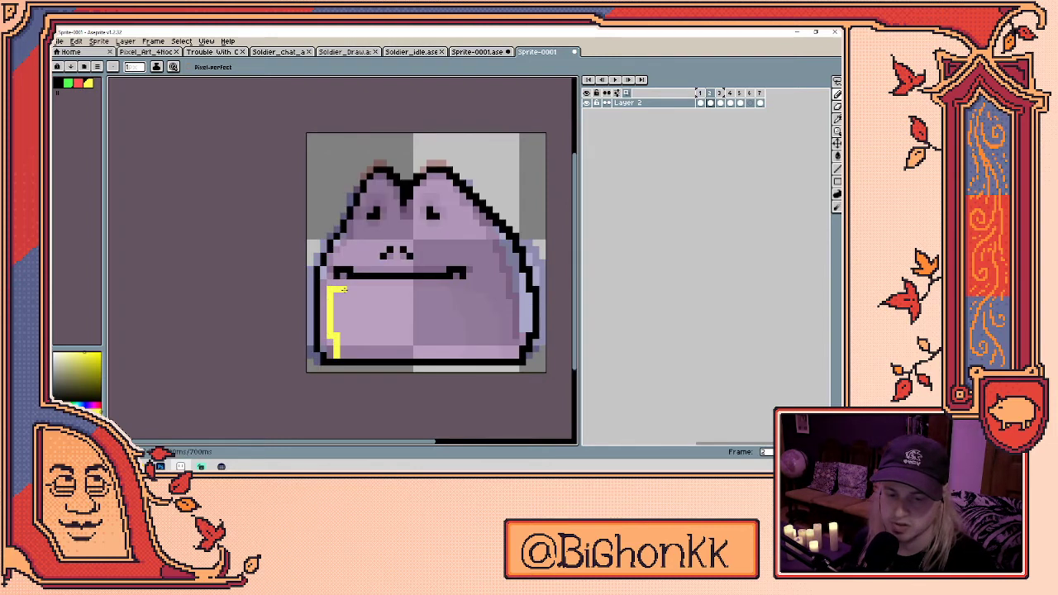
{"action": "left_click", "coordinate": [455, 290], "text": "shift"}
{"action": "left_click_drag", "start_coordinate": [455, 291], "coordinate": [470, 357]}
{"action": "key", "text": "g"}
{"action": "left_click", "coordinate": [446, 341]}
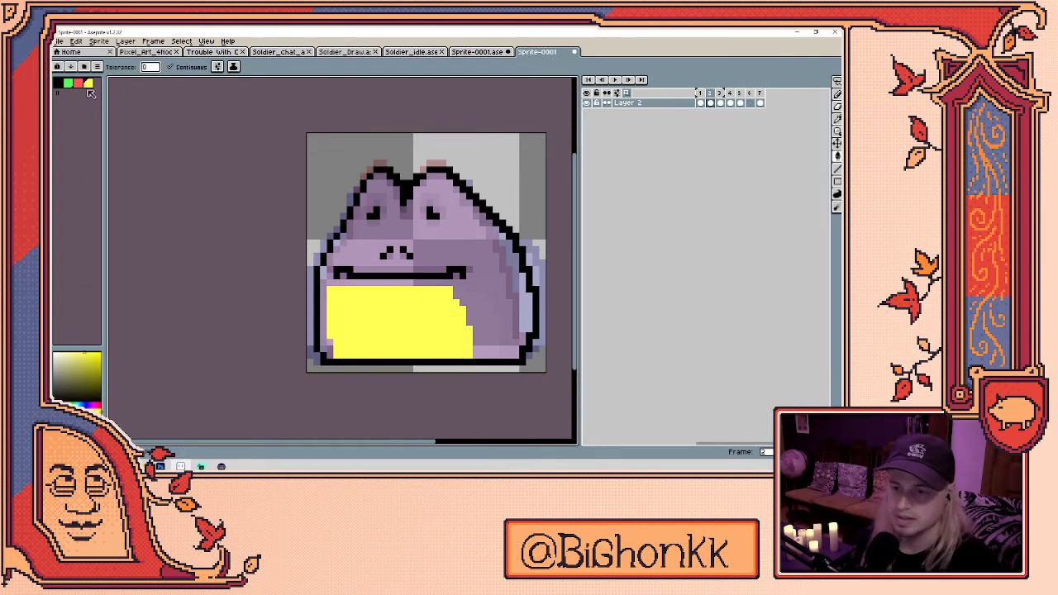
- Paint both eyes red and bucket-fill the frog's body green
{"action": "left_click", "coordinate": [78, 83]}
{"action": "left_click", "coordinate": [372, 212]}
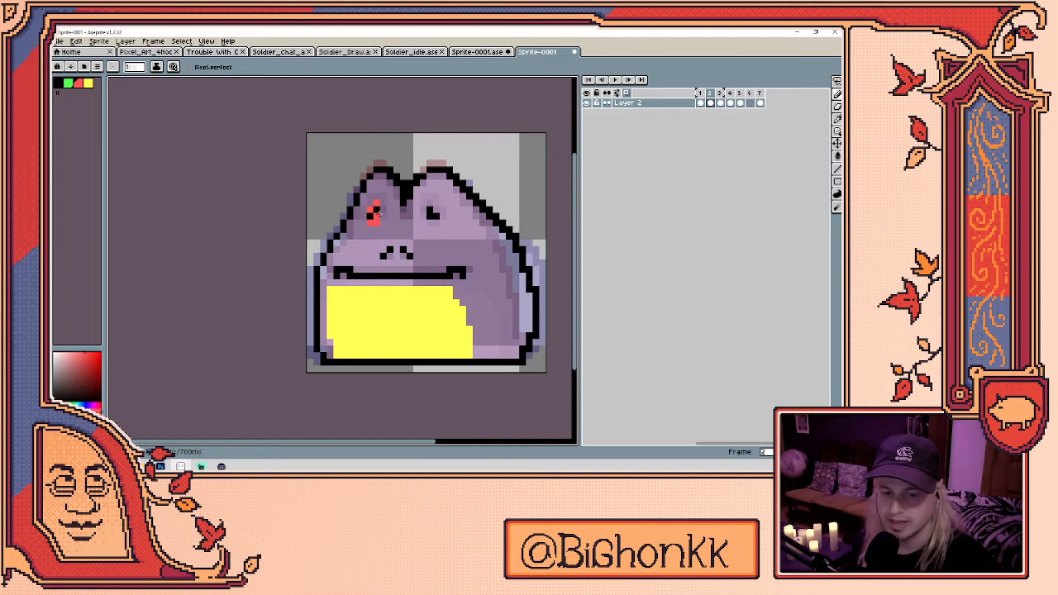
{"action": "left_click", "coordinate": [427, 211]}
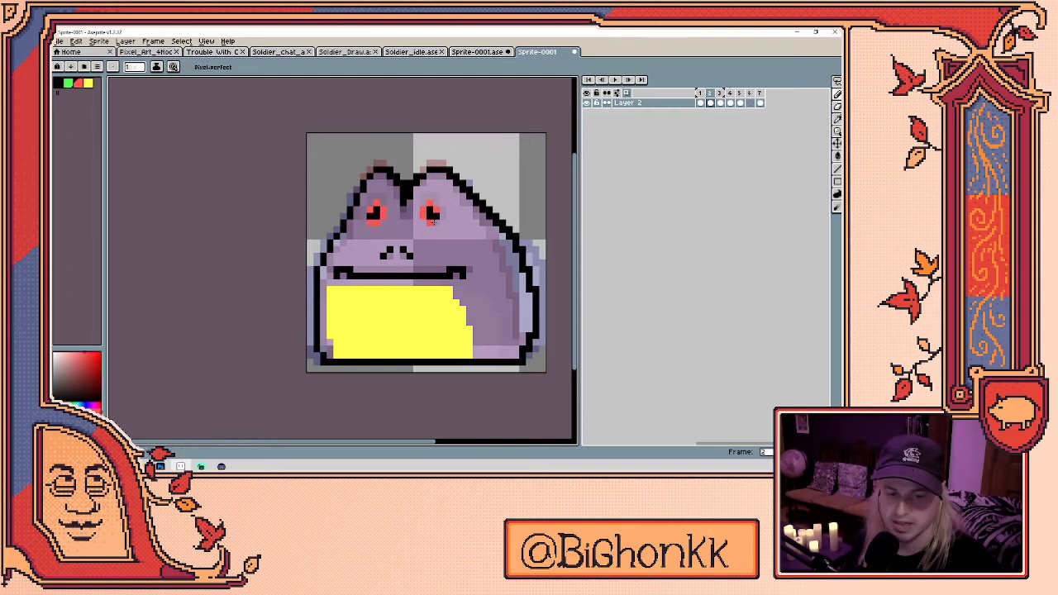
{"action": "left_click", "coordinate": [68, 84]}
{"action": "key", "text": "g"}
{"action": "left_click", "coordinate": [483, 244]}
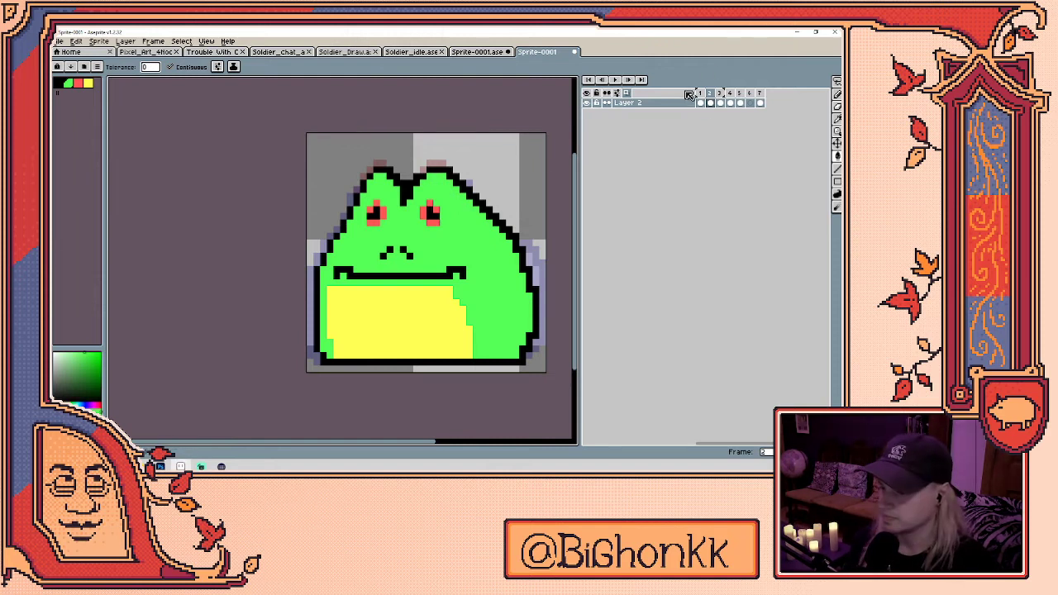
- Stop playback on frame 6 and pencil a black outline around the stretched figure
{"action": "key", "text": "Return"}
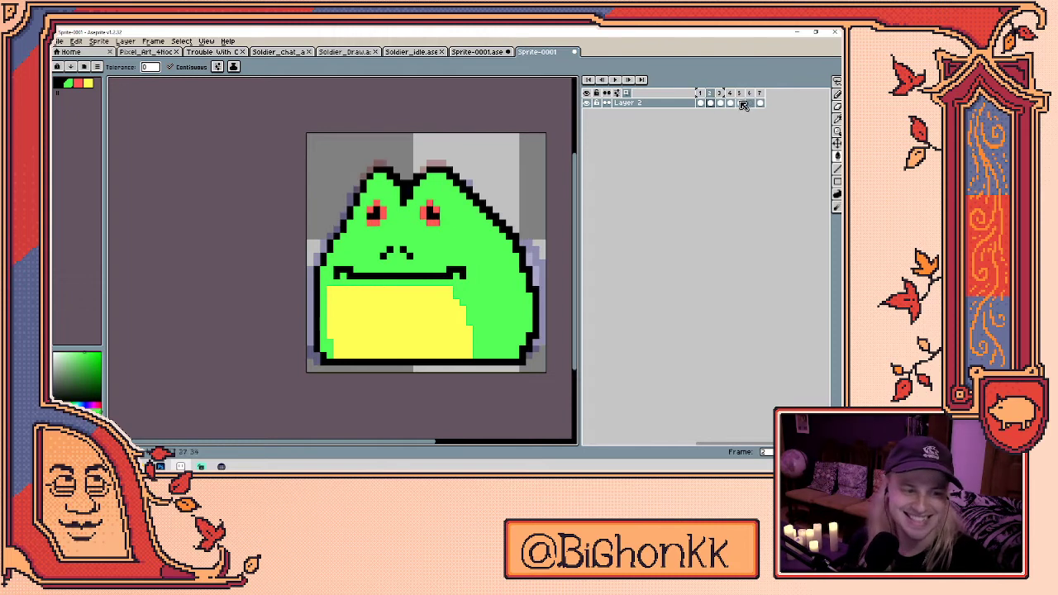
{"action": "left_click", "coordinate": [750, 103]}
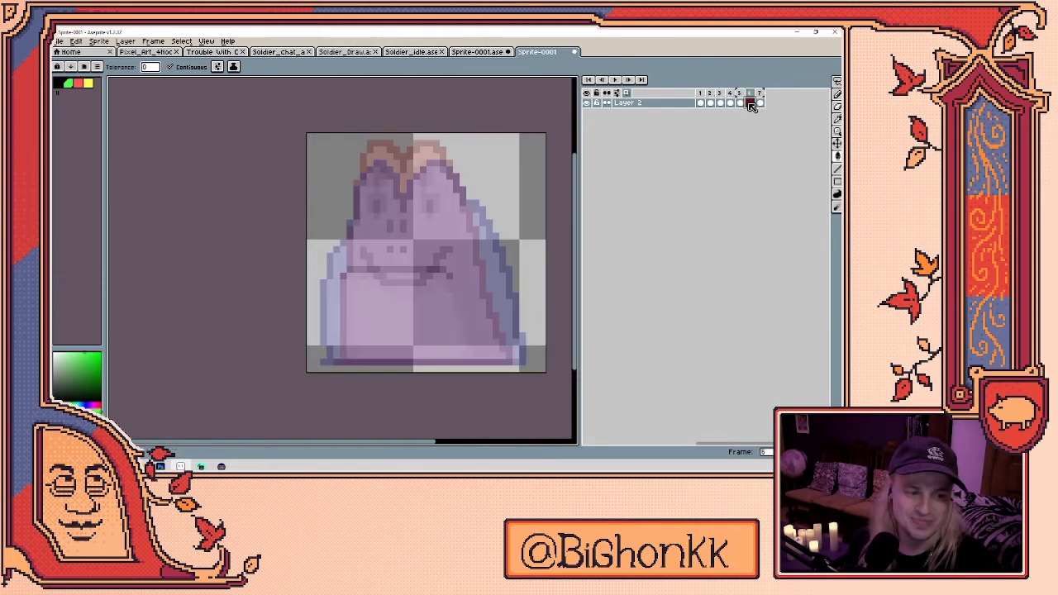
{"action": "left_click", "coordinate": [60, 82]}
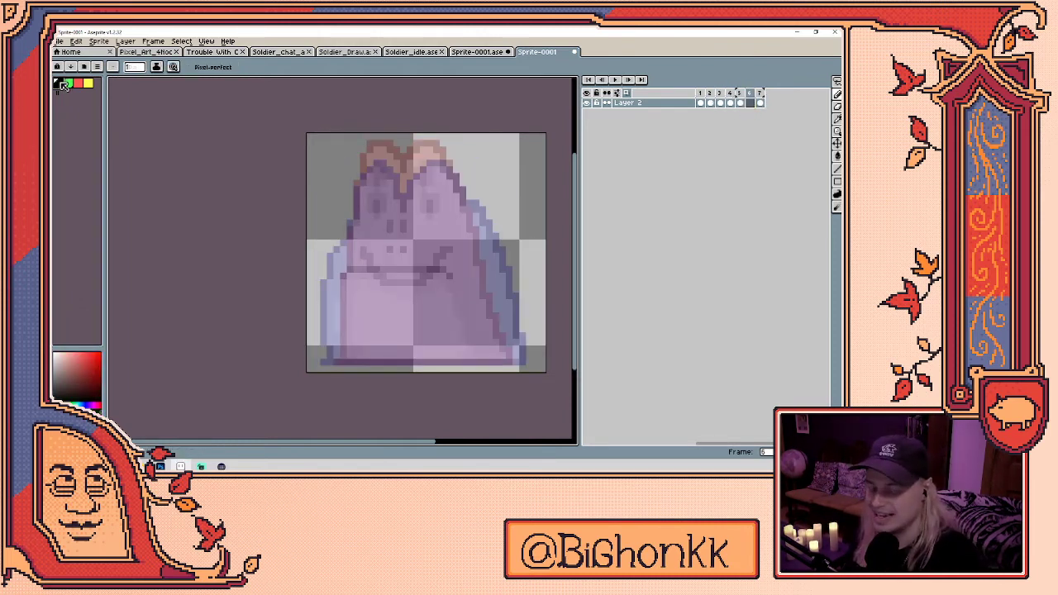
{"action": "key", "text": "b"}
{"action": "key", "text": "Left"}
{"action": "key", "text": "Right"}
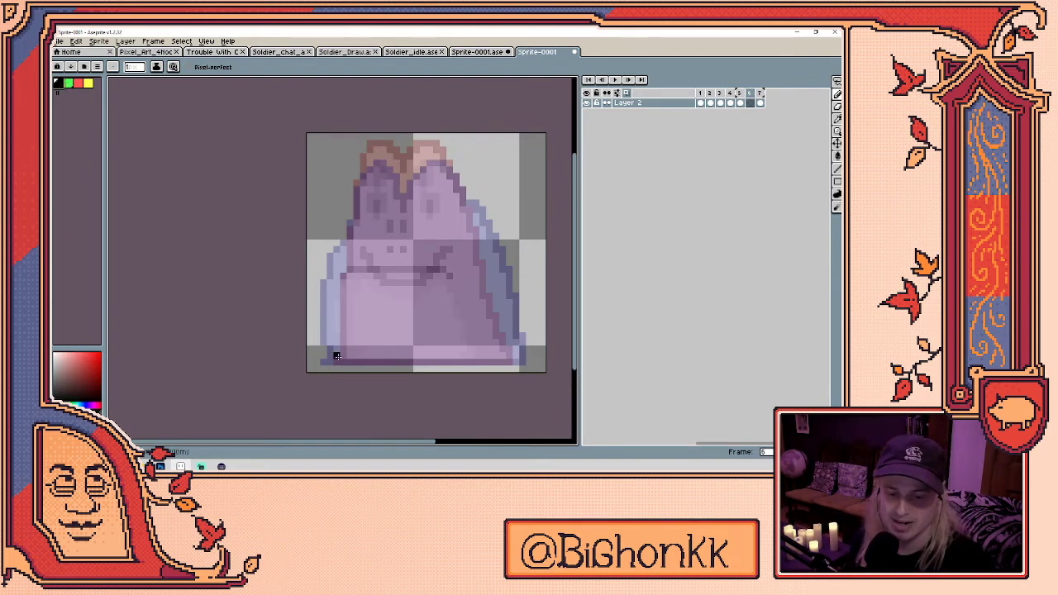
{"action": "mouse_move", "coordinate": [336, 355]}
{"action": "left_mouse_down"}
{"action": "mouse_move", "coordinate": [323, 335]}
{"action": "mouse_move", "coordinate": [324, 283]}
{"action": "mouse_move", "coordinate": [343, 243]}
{"action": "left_mouse_up"}
{"action": "mouse_move", "coordinate": [367, 171]}
{"action": "left_mouse_down"}
{"action": "mouse_move", "coordinate": [400, 201]}
{"action": "mouse_move", "coordinate": [409, 201]}
{"action": "mouse_move", "coordinate": [422, 157]}
{"action": "mouse_move", "coordinate": [440, 157]}
{"action": "mouse_move", "coordinate": [453, 181]}
{"action": "mouse_move", "coordinate": [410, 176]}
{"action": "mouse_move", "coordinate": [430, 154]}
{"action": "mouse_move", "coordinate": [451, 169]}
{"action": "mouse_move", "coordinate": [516, 364]}
{"action": "left_mouse_up"}
{"action": "key", "text": "ctrl+z"}
{"action": "left_click_drag", "start_coordinate": [339, 361], "coordinate": [516, 362]}
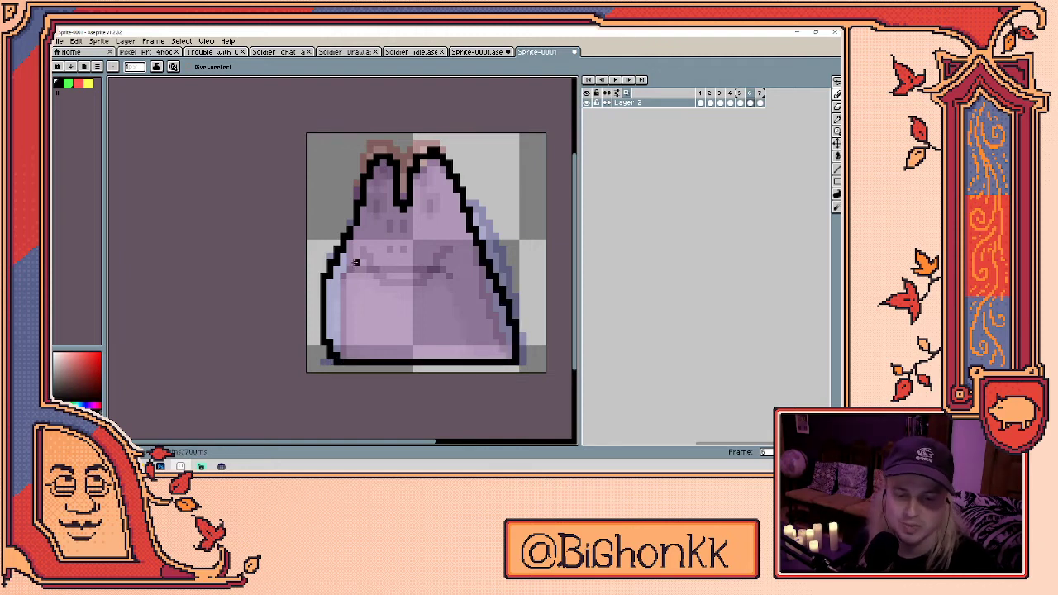
- Draw the curved mouth line, then outline and fill the belly in sampled yellow
{"action": "mouse_move", "coordinate": [364, 266]}
{"action": "left_mouse_down"}
{"action": "mouse_move", "coordinate": [412, 277]}
{"action": "mouse_move", "coordinate": [454, 267]}
{"action": "left_mouse_up"}
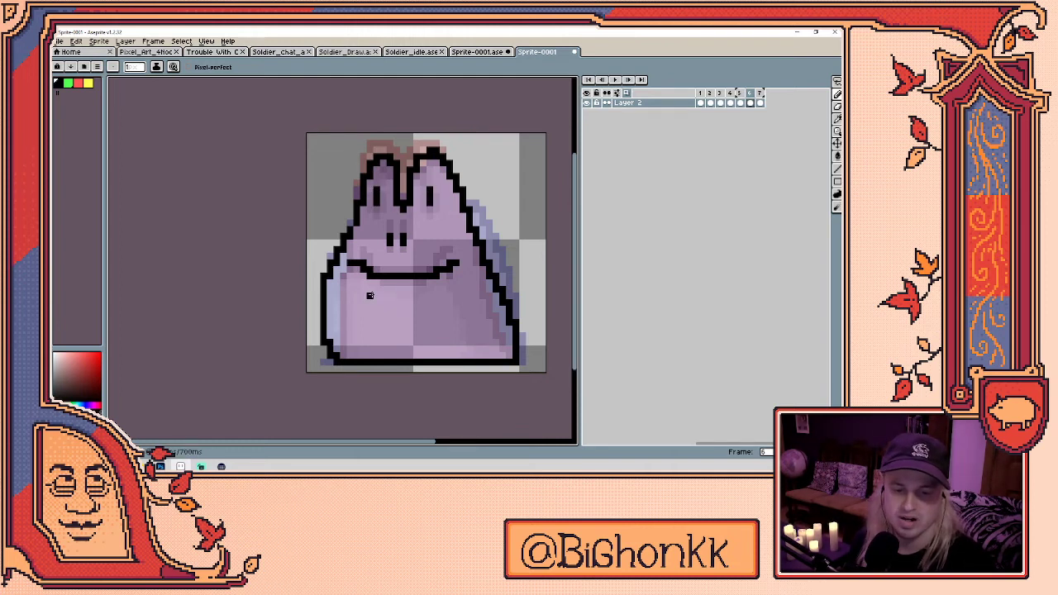
{"action": "key", "text": "Left"}
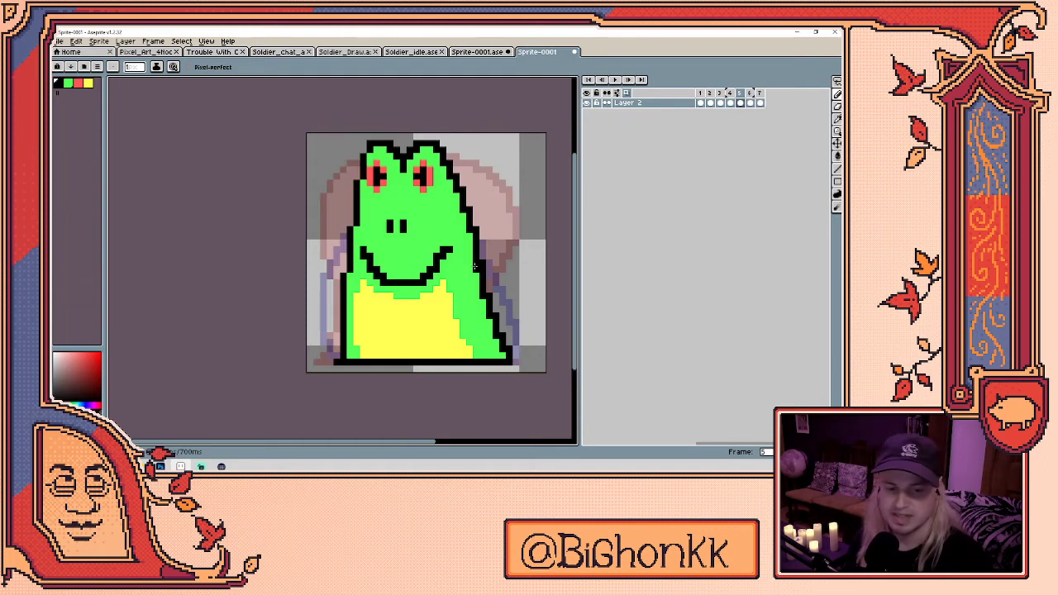
{"action": "key", "text": "i"}
{"action": "left_click", "coordinate": [438, 308]}
{"action": "key", "text": "Right"}
{"action": "key", "text": "b"}
{"action": "mouse_move", "coordinate": [352, 354]}
{"action": "left_mouse_down"}
{"action": "mouse_move", "coordinate": [348, 277]}
{"action": "mouse_move", "coordinate": [362, 290]}
{"action": "mouse_move", "coordinate": [422, 289]}
{"action": "mouse_move", "coordinate": [463, 275]}
{"action": "mouse_move", "coordinate": [450, 294]}
{"action": "mouse_move", "coordinate": [476, 350]}
{"action": "left_mouse_up"}
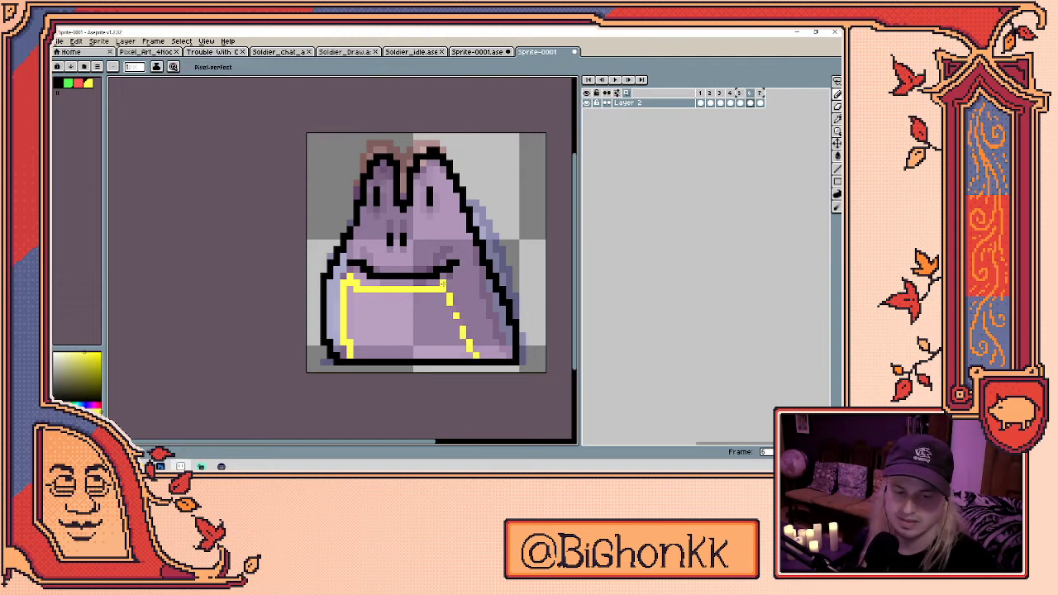
{"action": "key", "text": "v"}
{"action": "key", "text": "b"}
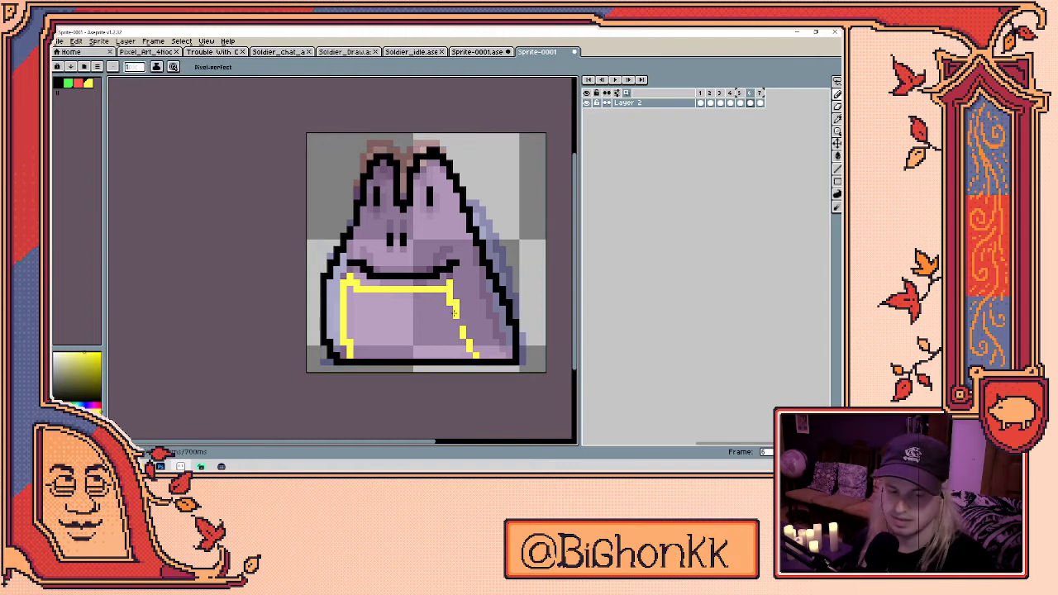
{"action": "key", "text": "g"}
{"action": "left_click", "coordinate": [436, 330]}
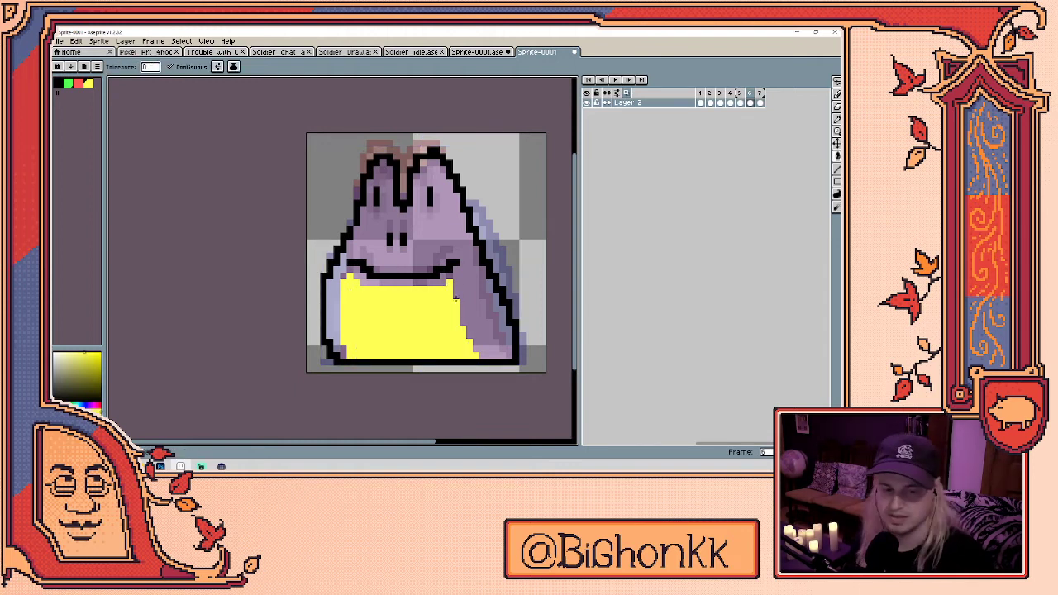
- Paint red eyes around the pupils and bucket-fill the body green
{"action": "key", "text": "b"}
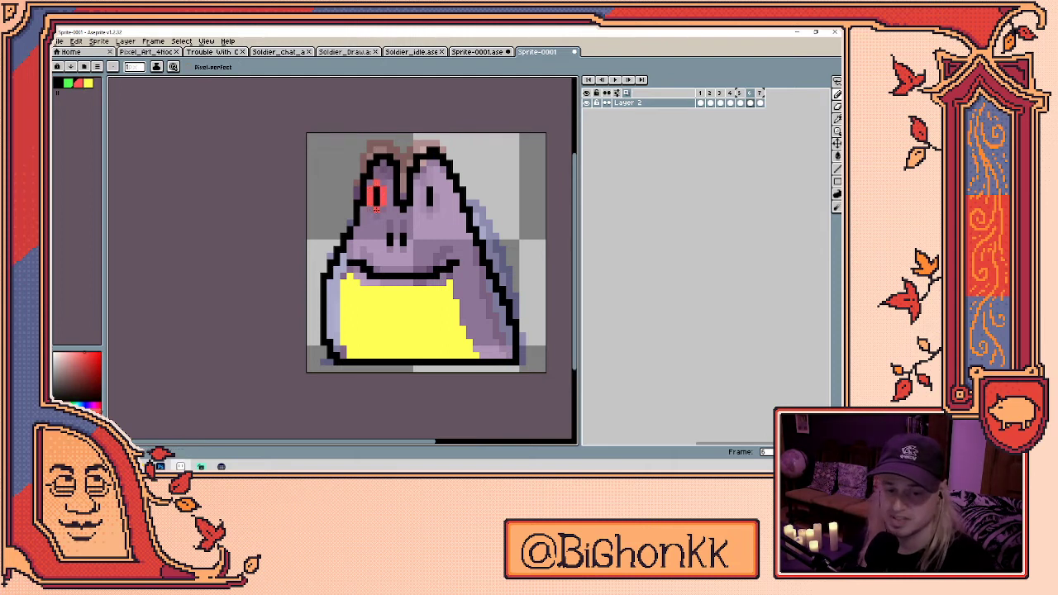
{"action": "mouse_move", "coordinate": [423, 204]}
{"action": "left_mouse_down"}
{"action": "mouse_move", "coordinate": [424, 187]}
{"action": "mouse_move", "coordinate": [430, 204]}
{"action": "left_mouse_up"}
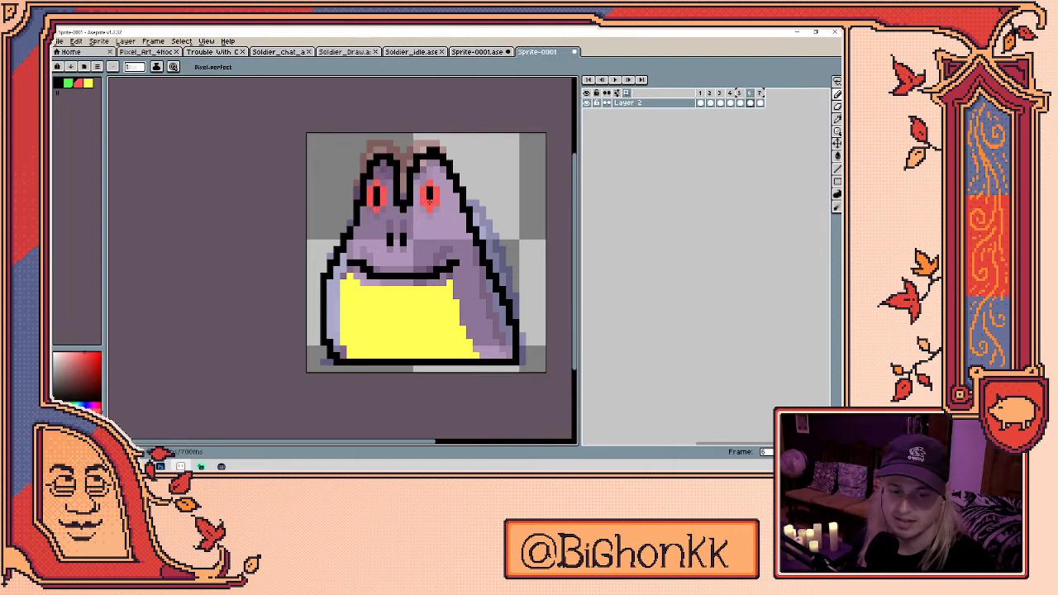
{"action": "left_click", "coordinate": [68, 82]}
{"action": "key", "text": "g"}
{"action": "left_click", "coordinate": [459, 240]}
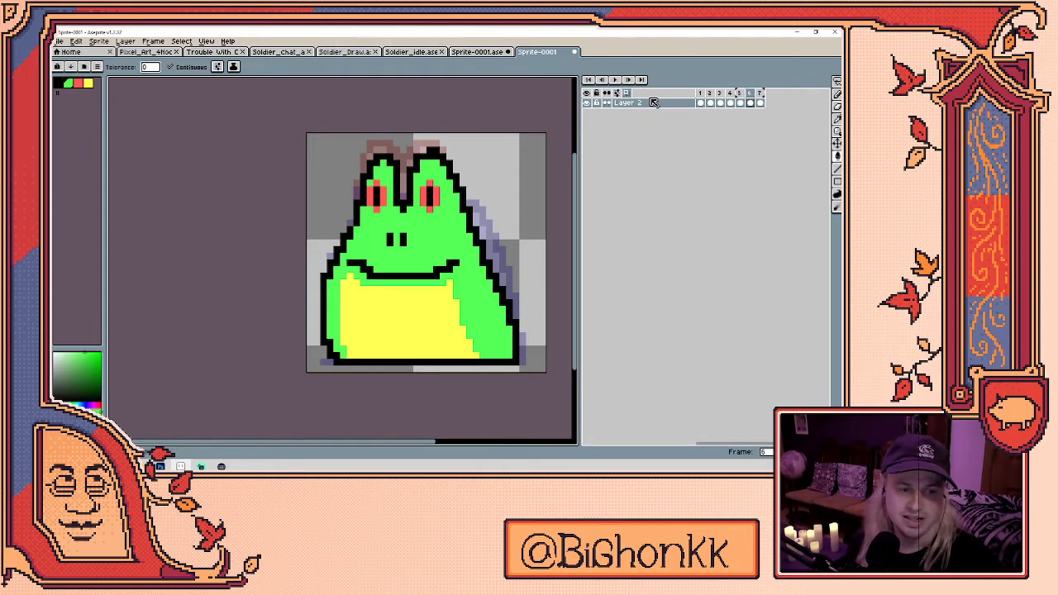
{"action": "left_click", "coordinate": [702, 94]}
- Set frame 1's duration to 200 ms in Frame Properties
{"action": "right_click", "coordinate": [702, 93]}
{"action": "left_click", "coordinate": [720, 102]}
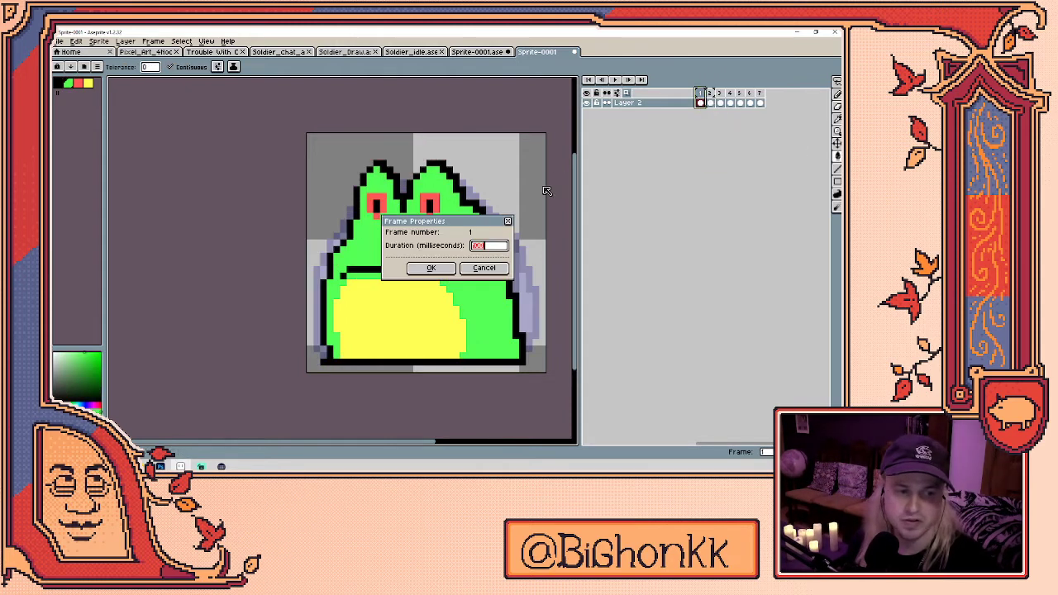
{"action": "type", "text": "200"}
{"action": "left_click", "coordinate": [431, 267]}
- Play the loop to check timing and stop on the tall frog pose with the pencil ready
{"action": "key", "text": "Return"}
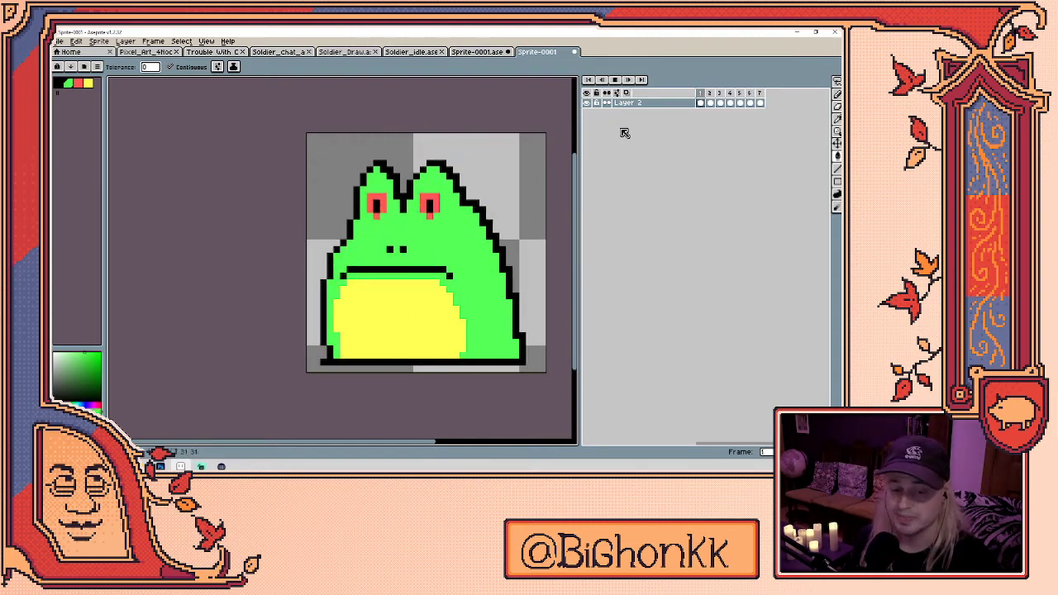
{"action": "key", "text": "Return"}
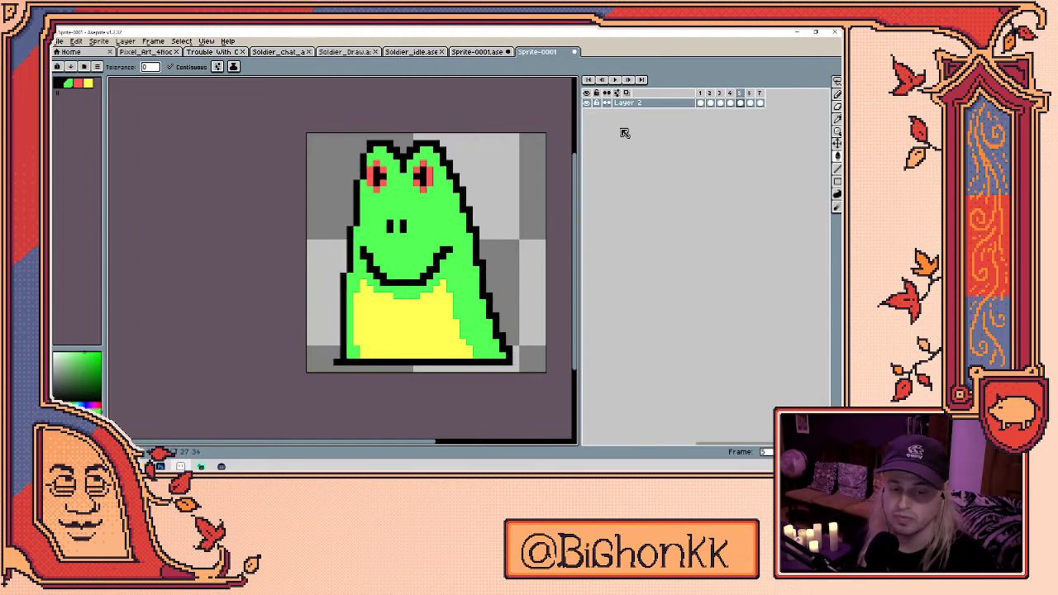
{"action": "key", "text": "b"}
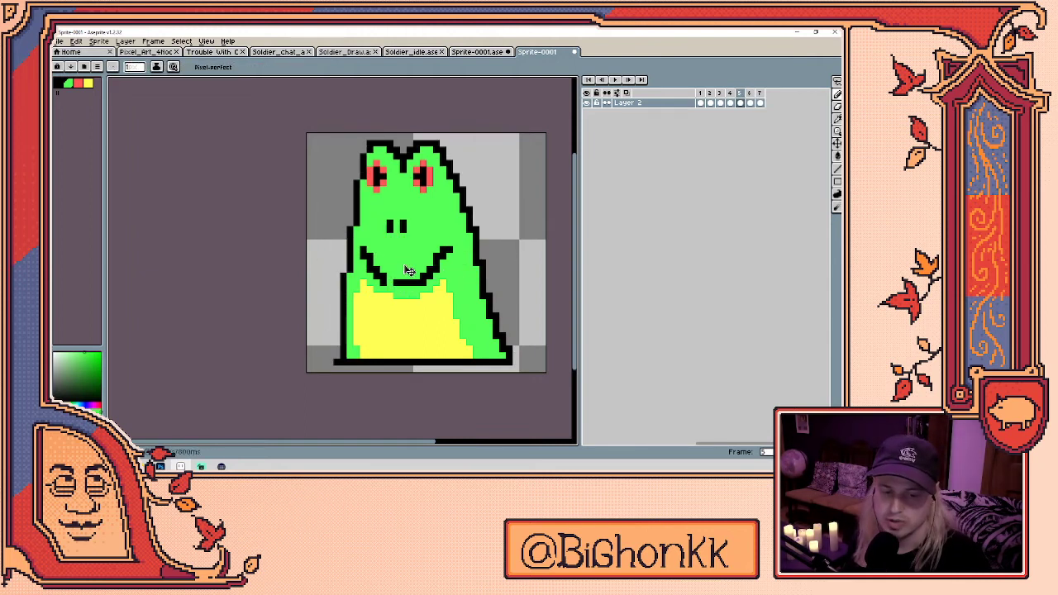
- Pick black and green from the frog, then draw a thick open black mouth on frame 3
{"action": "left_click", "coordinate": [394, 282], "text": "alt"}
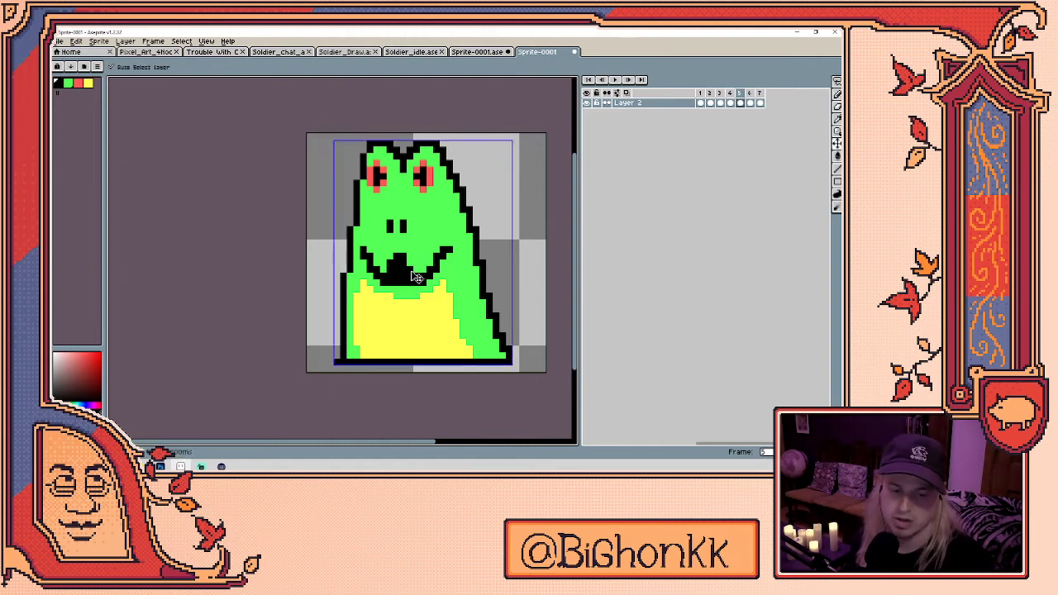
{"action": "left_click", "coordinate": [410, 250], "text": "alt"}
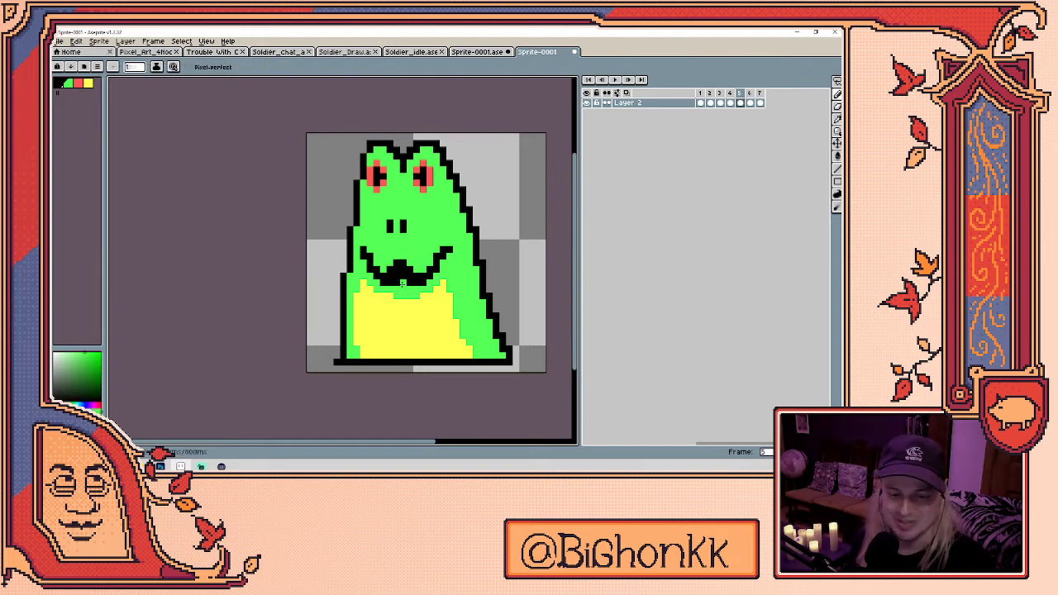
{"action": "left_click", "coordinate": [730, 102]}
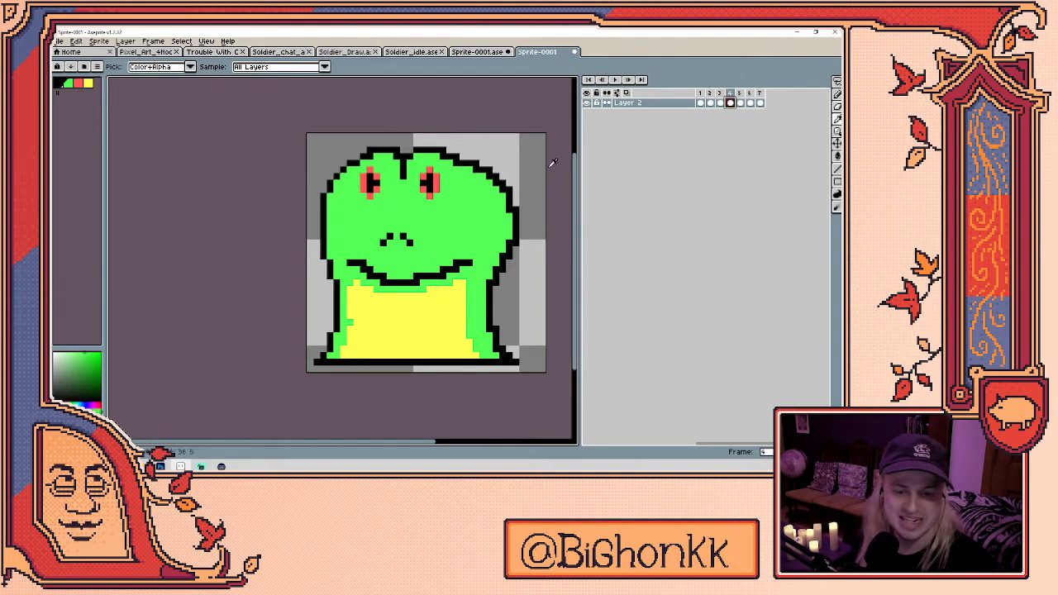
{"action": "left_click", "coordinate": [407, 274], "text": "alt"}
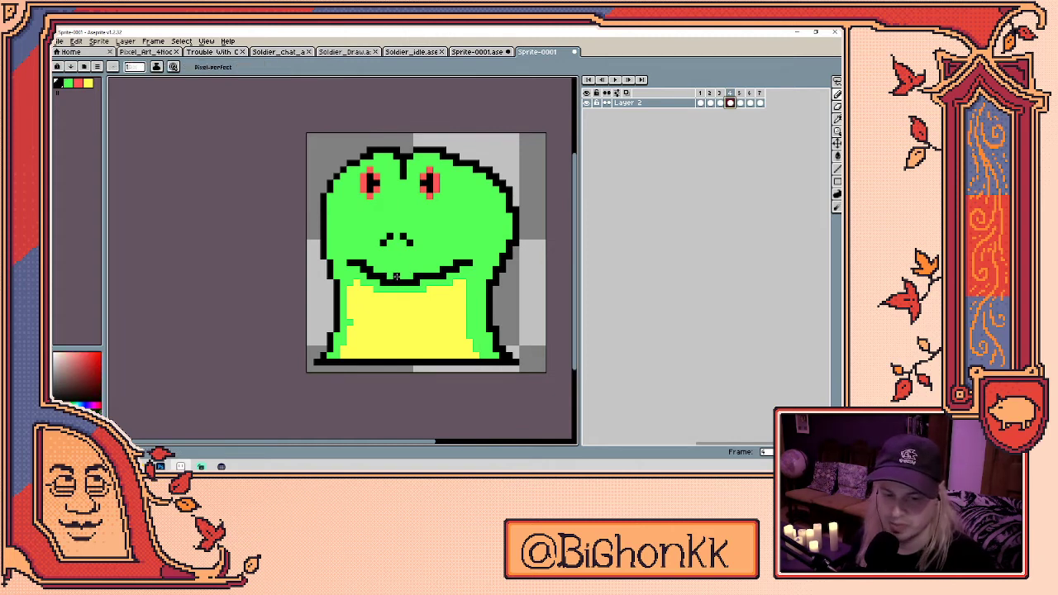
{"action": "left_click", "coordinate": [740, 102]}
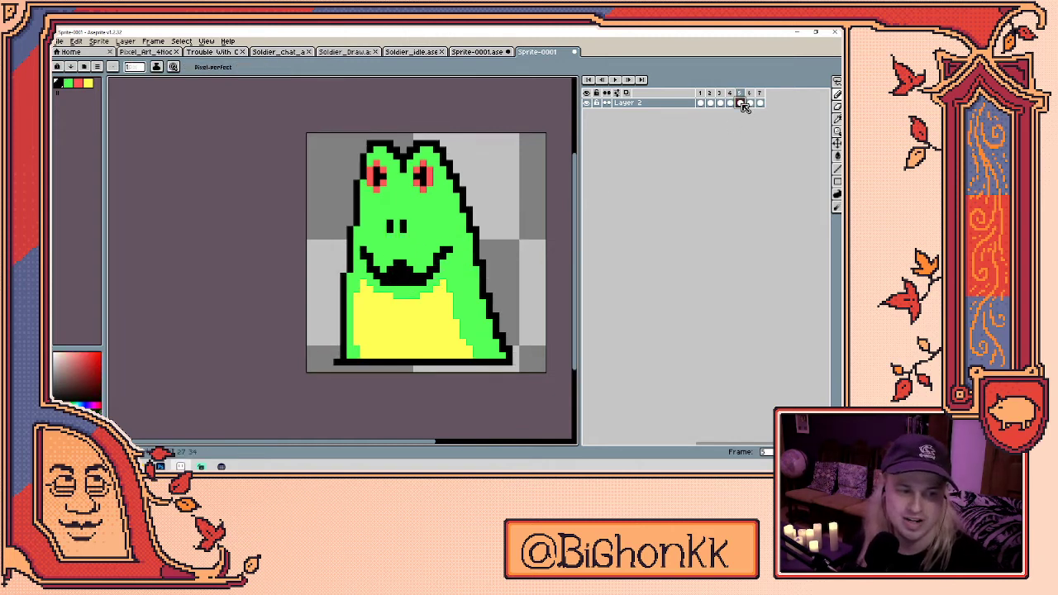
{"action": "left_click", "coordinate": [750, 103]}
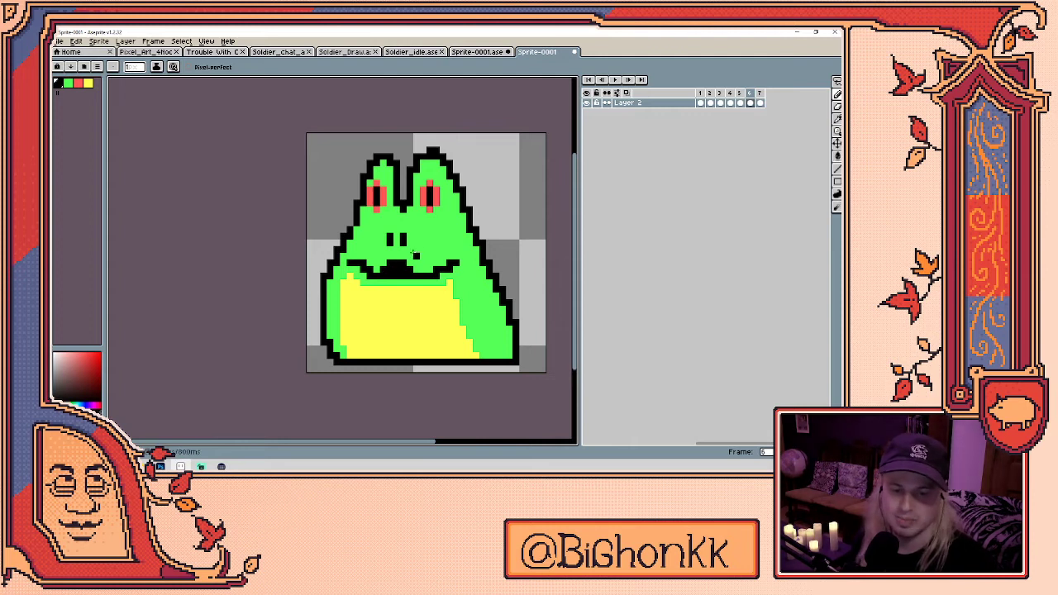
{"action": "key", "text": "Left"}
{"action": "key", "text": "Left"}
{"action": "key", "text": "Left"}
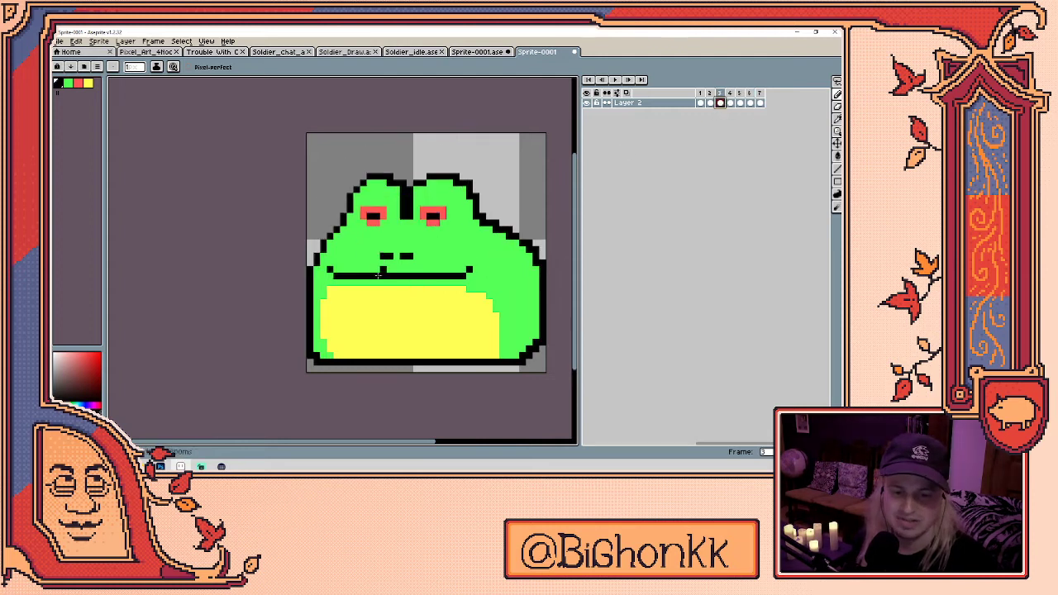
{"action": "left_click_drag", "start_coordinate": [353, 276], "coordinate": [446, 275]}
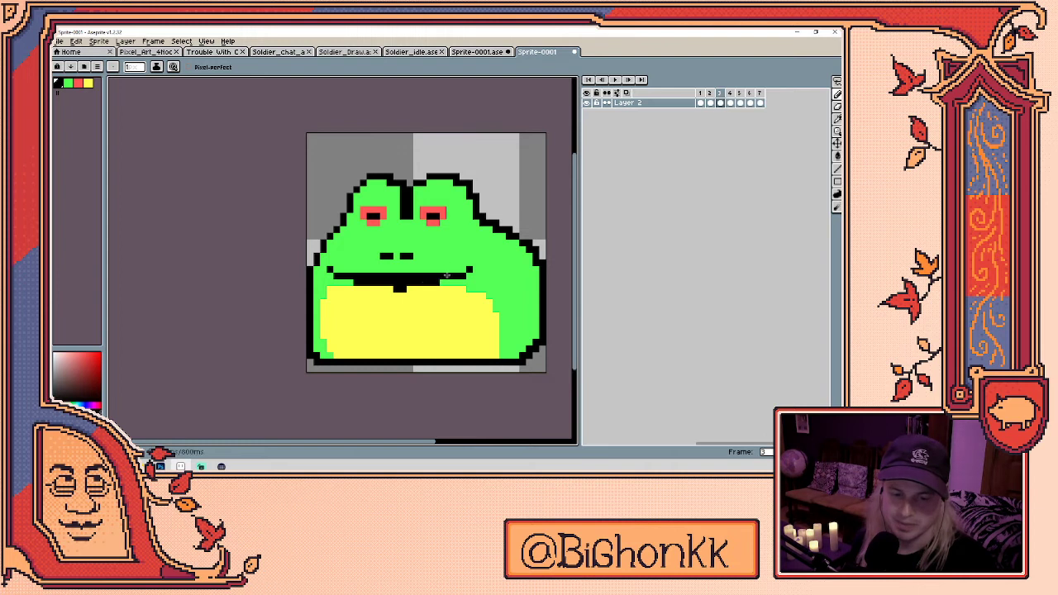
{"action": "left_click_drag", "start_coordinate": [369, 286], "coordinate": [439, 289]}
- Add a green line beneath the open black mouth
{"action": "key", "text": "e"}
{"action": "key", "text": "b"}
{"action": "left_click", "coordinate": [469, 277], "text": "alt"}
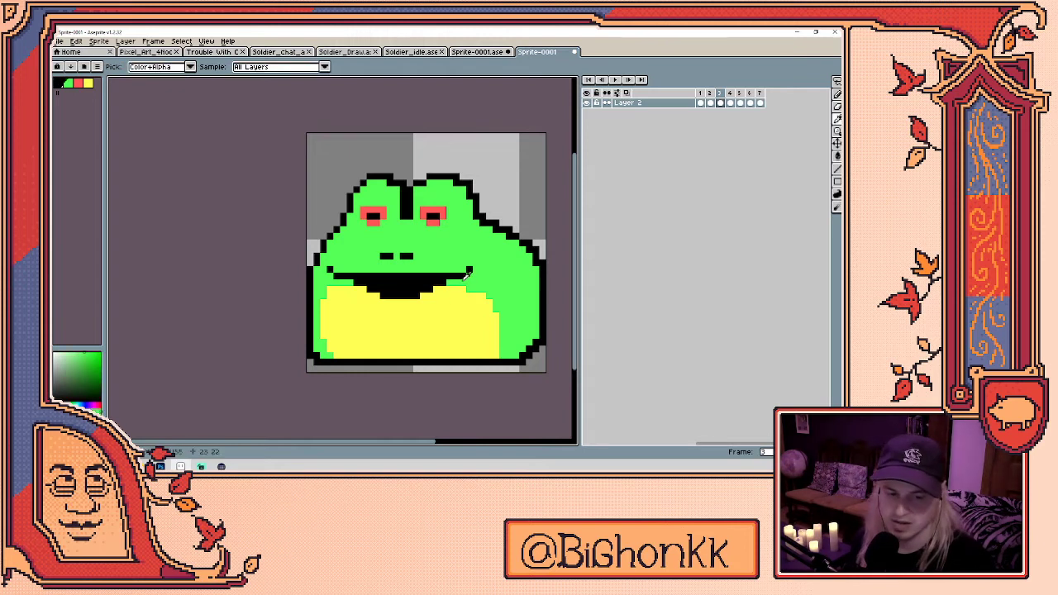
{"action": "left_click_drag", "start_coordinate": [424, 296], "coordinate": [376, 301]}
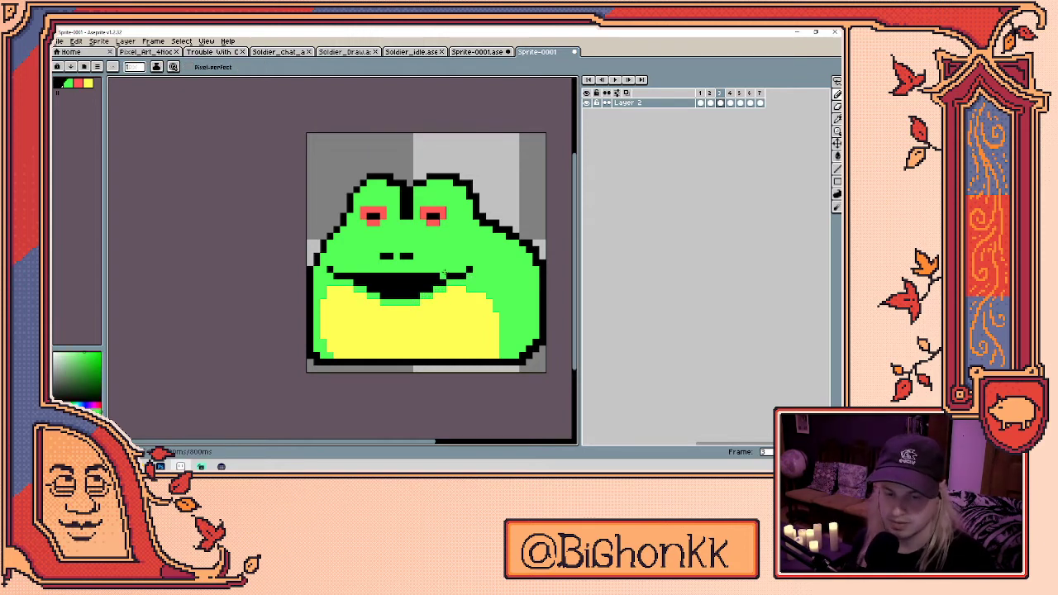
- On frame 2, draw an open black mouth with green pixels underneath
{"action": "key", "text": "Right"}
{"action": "key", "text": "Right"}
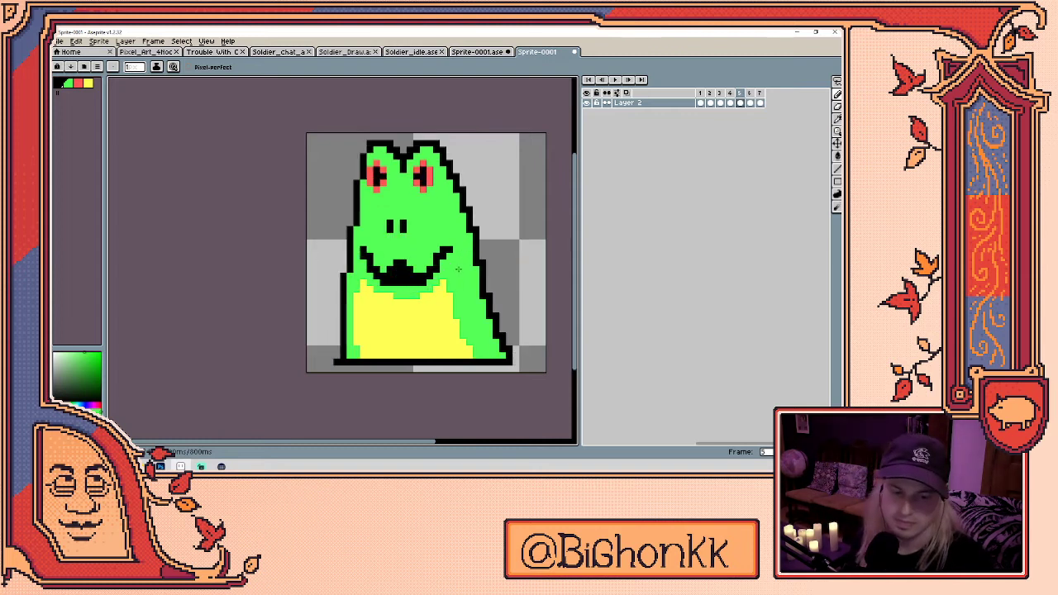
{"action": "key", "text": "Left"}
{"action": "key", "text": "Left"}
{"action": "key", "text": "Left"}
{"action": "key", "text": "Right"}
{"action": "key", "text": "Right"}
{"action": "key", "text": "Left"}
{"action": "key", "text": "Left"}
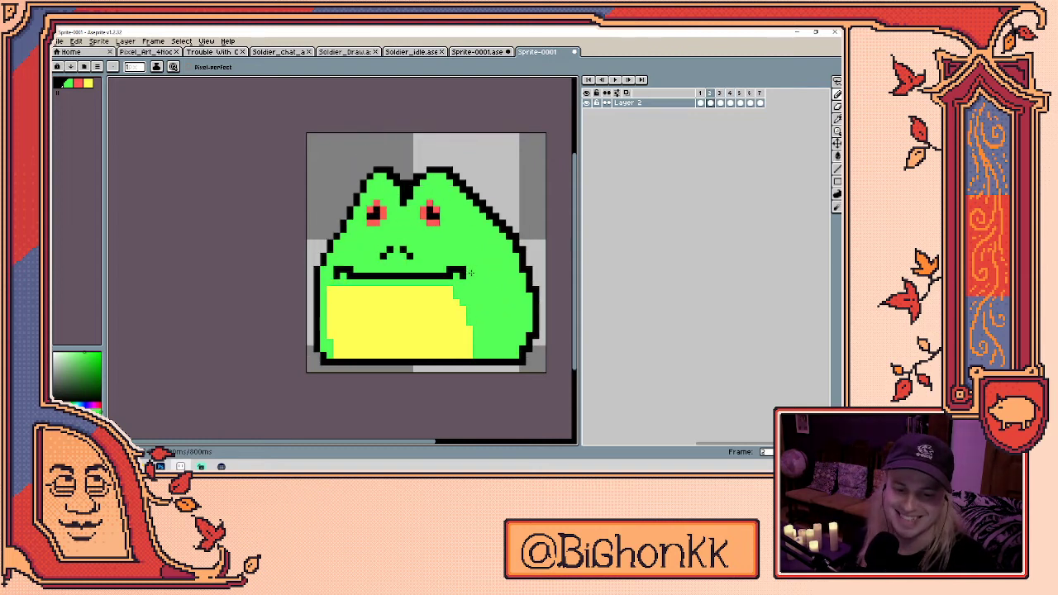
{"action": "left_click", "coordinate": [440, 273], "text": "alt"}
{"action": "left_click_drag", "start_coordinate": [379, 282], "coordinate": [405, 289]}
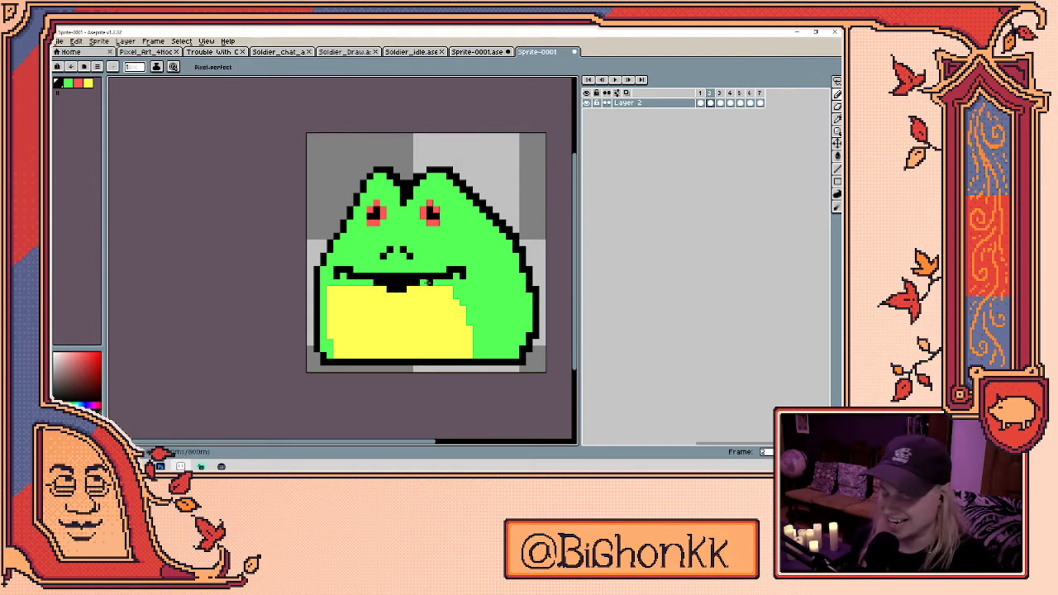
{"action": "left_click", "coordinate": [432, 277], "text": "alt"}
{"action": "left_click_drag", "start_coordinate": [392, 295], "coordinate": [401, 296]}
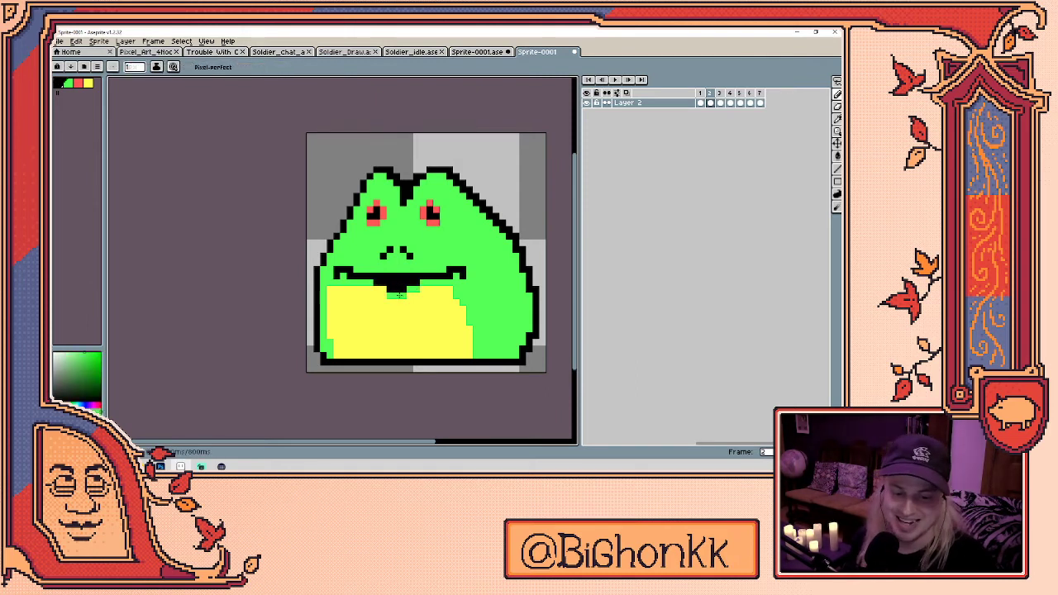
{"action": "left_click", "coordinate": [382, 295]}
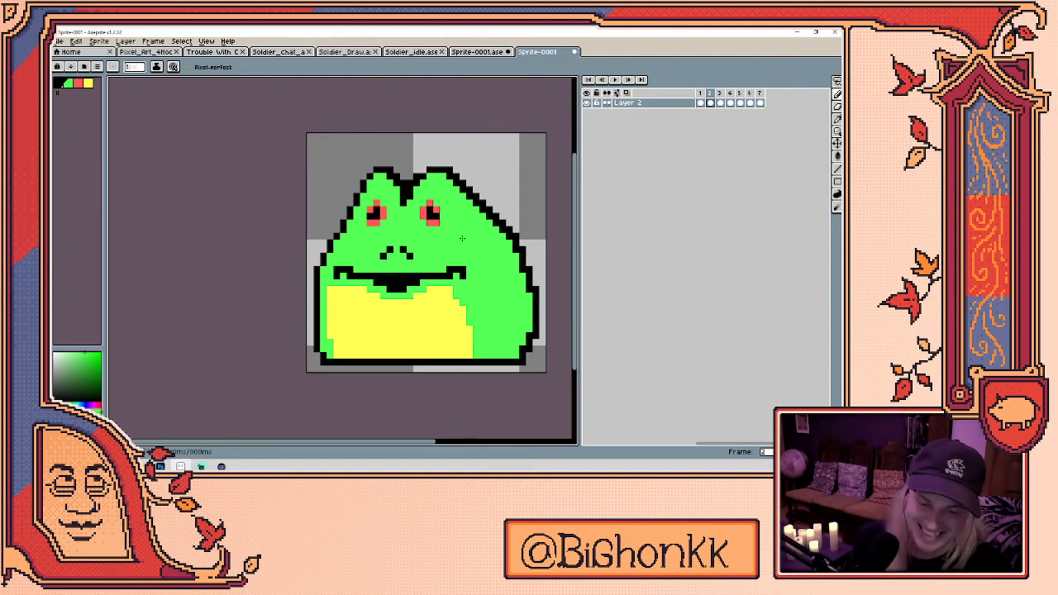
- Flip between frames 3 to 6 to compare the mouths, then play the frog animation
{"action": "key", "text": "period"}
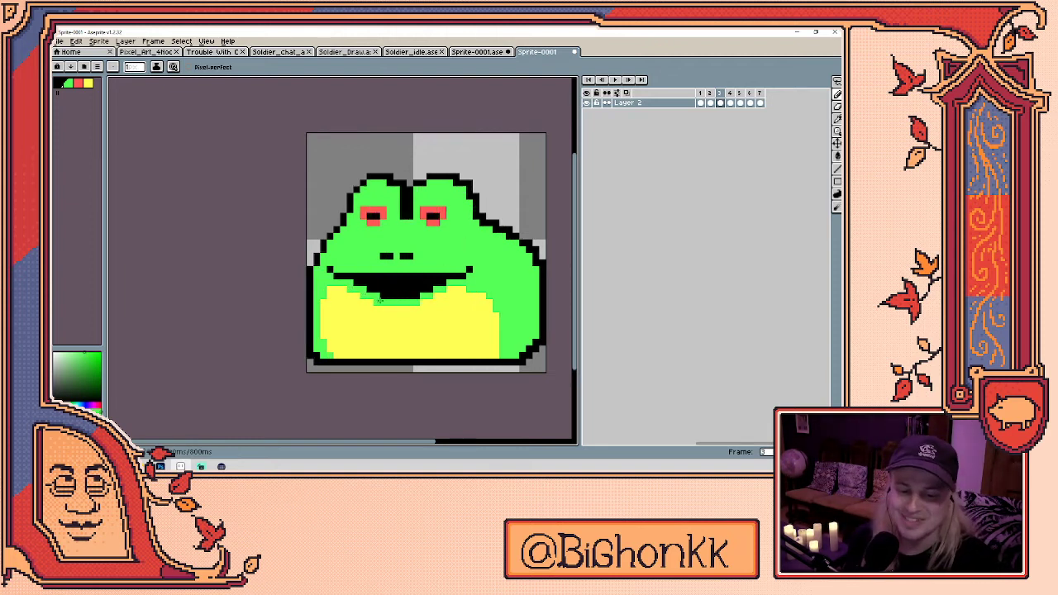
{"action": "key", "text": "period"}
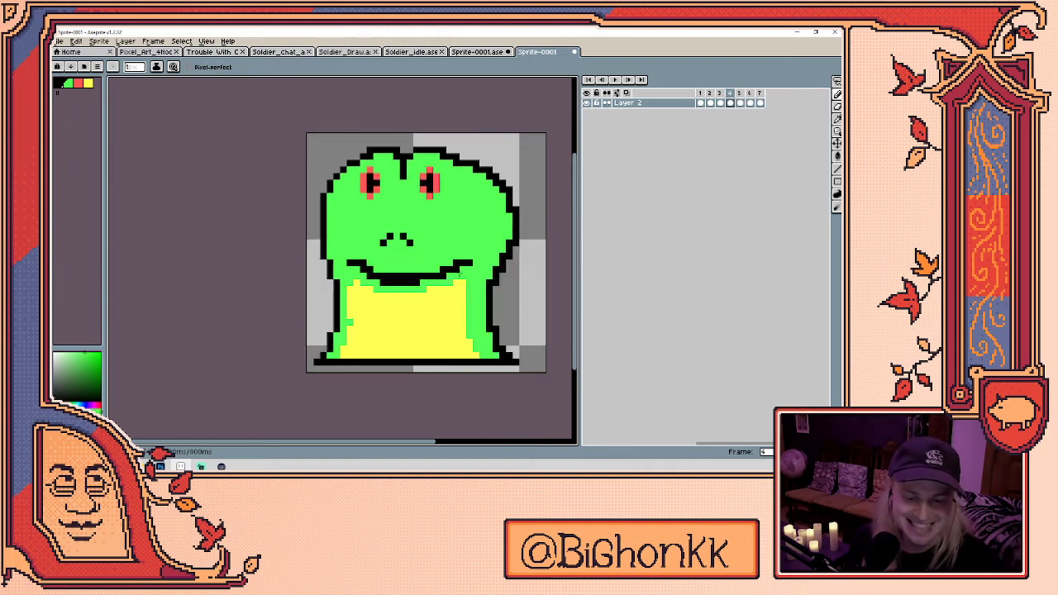
{"action": "key", "text": "period"}
{"action": "key", "text": "comma"}
{"action": "key", "text": "period"}
{"action": "key", "text": "comma"}
{"action": "key", "text": "period"}
{"action": "key", "text": "comma"}
{"action": "key", "text": "period"}
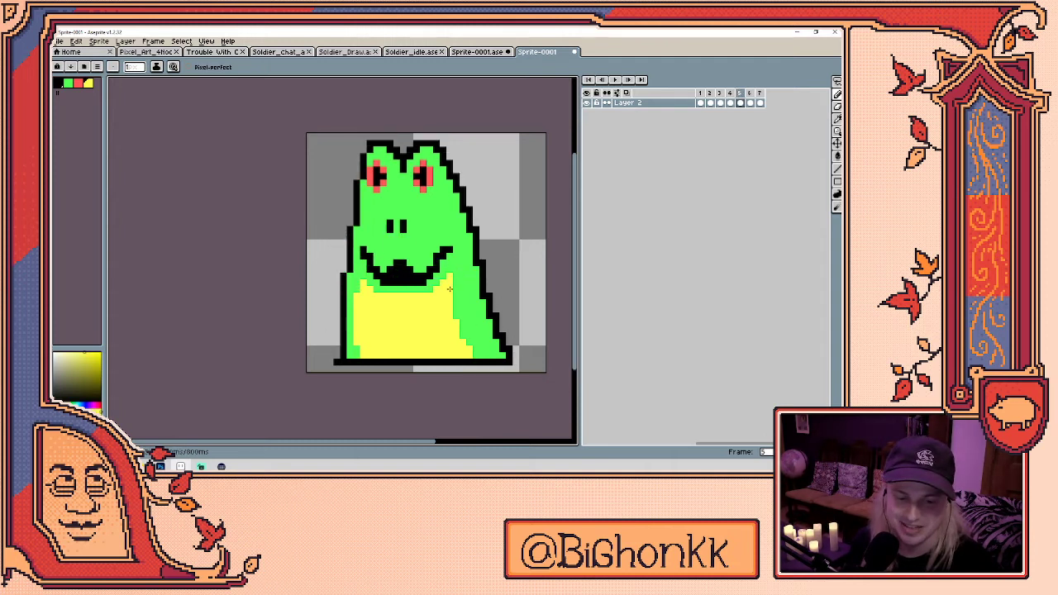
{"action": "key", "text": "comma"}
{"action": "key", "text": "period"}
{"action": "key", "text": "period"}
{"action": "key", "text": "comma"}
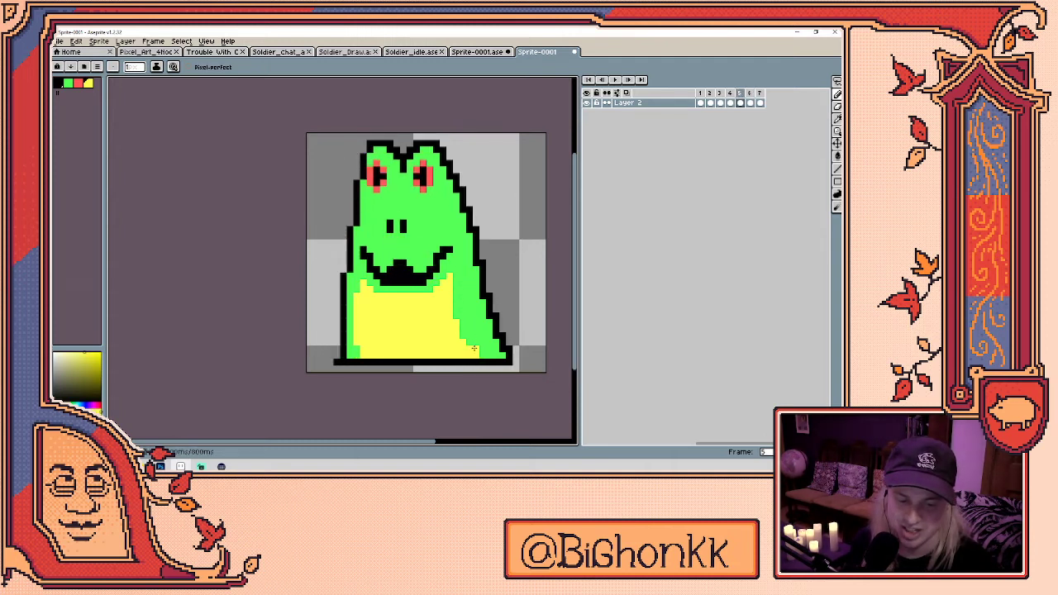
{"action": "key", "text": "period"}
{"action": "key", "text": "comma"}
{"action": "key", "text": "comma"}
{"action": "key", "text": "period"}
{"action": "key", "text": "comma"}
{"action": "left_click", "coordinate": [395, 271], "text": "alt"}
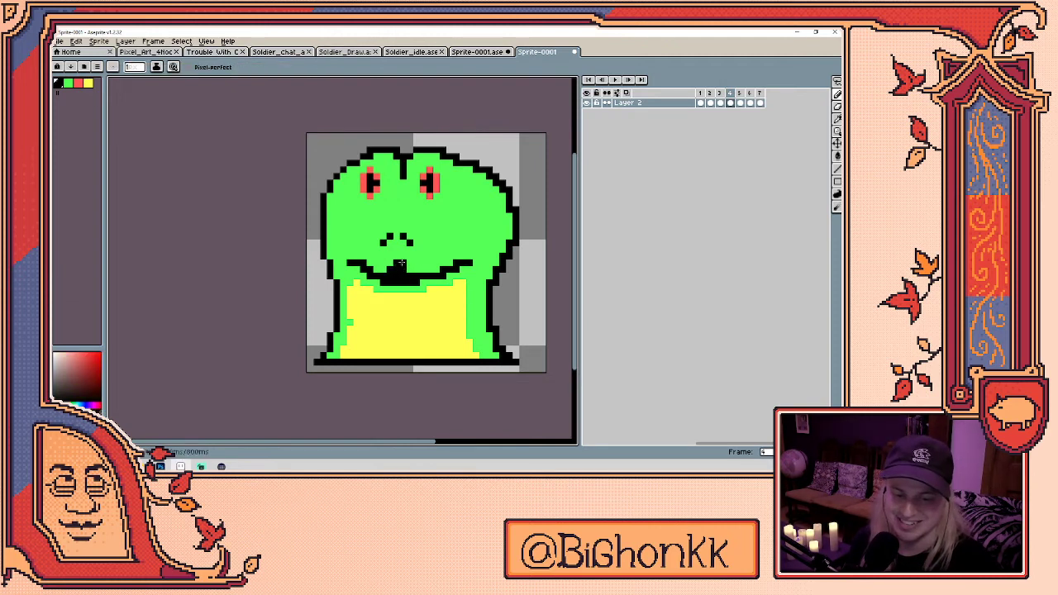
{"action": "key", "text": "period"}
{"action": "key", "text": "period"}
{"action": "key", "text": "period"}
{"action": "key", "text": "comma"}
{"action": "left_click", "coordinate": [385, 263], "text": "alt"}
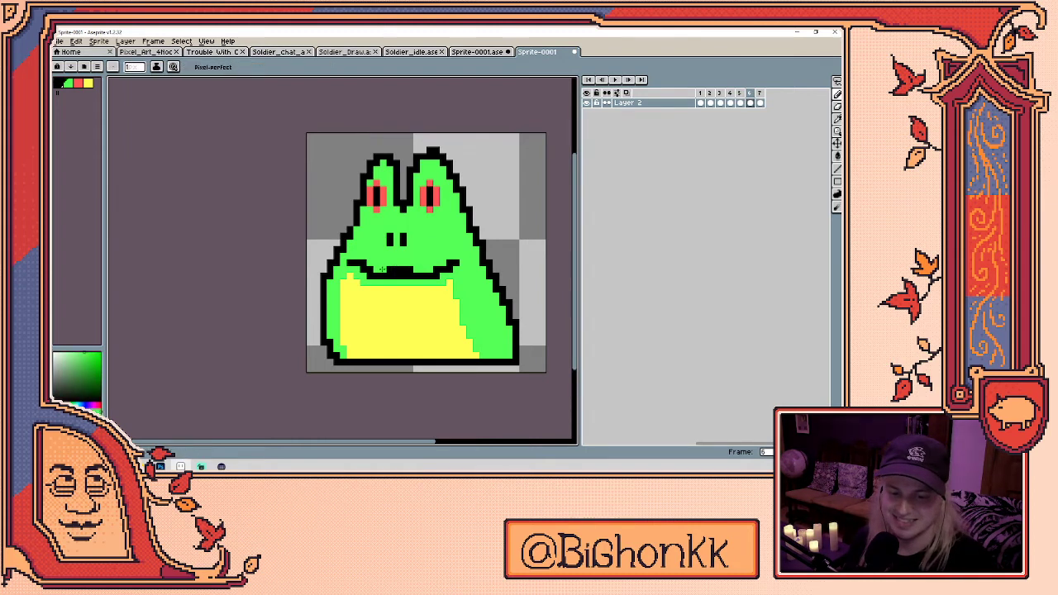
{"action": "key", "text": "Return"}
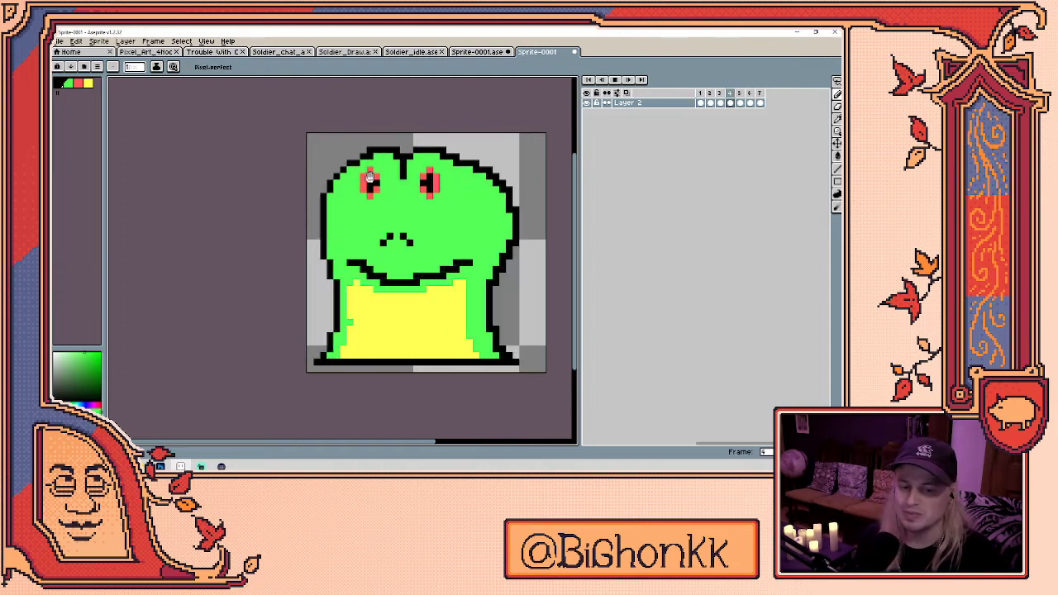
- Confirm frame 1's duration in Frame Properties and delete the seventh frame
{"action": "left_click", "coordinate": [701, 102]}
{"action": "right_click", "coordinate": [702, 93]}
{"action": "left_click", "coordinate": [724, 96]}
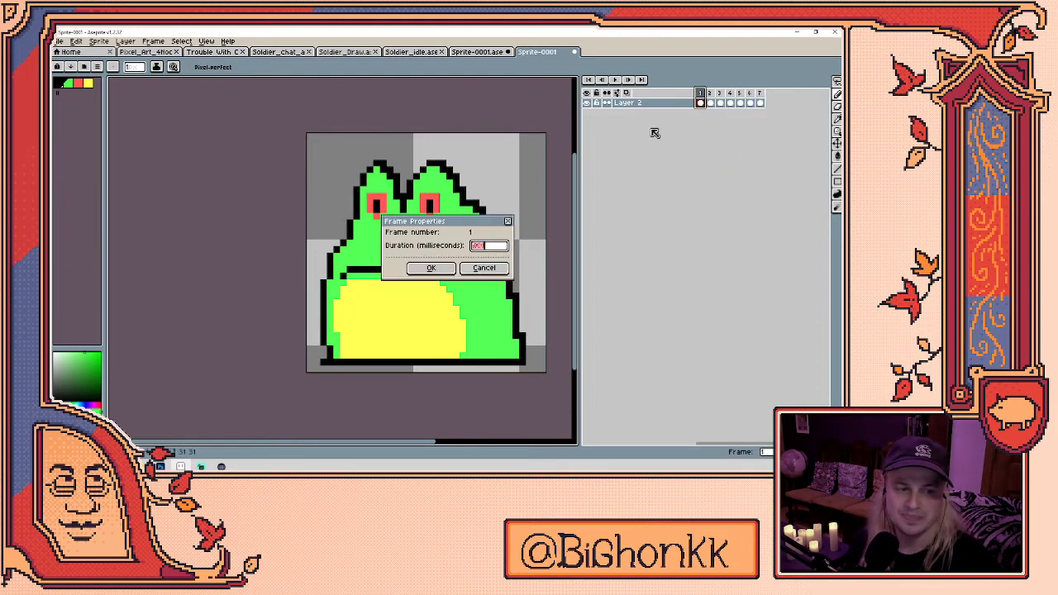
{"action": "left_click", "coordinate": [431, 268]}
{"action": "key", "text": "Return"}
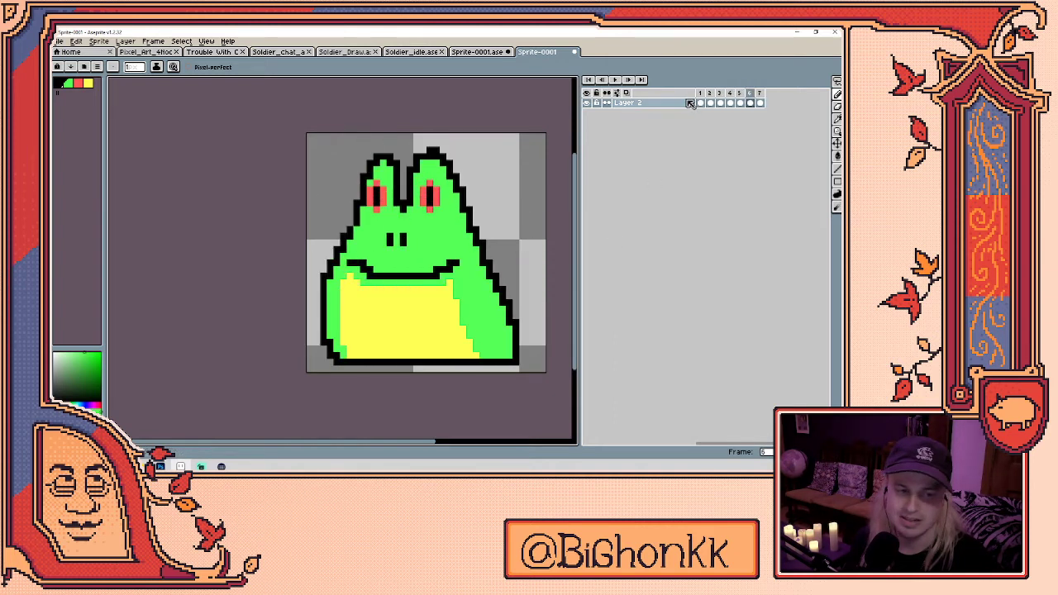
{"action": "right_click", "coordinate": [698, 93]}
{"action": "key", "text": "Escape"}
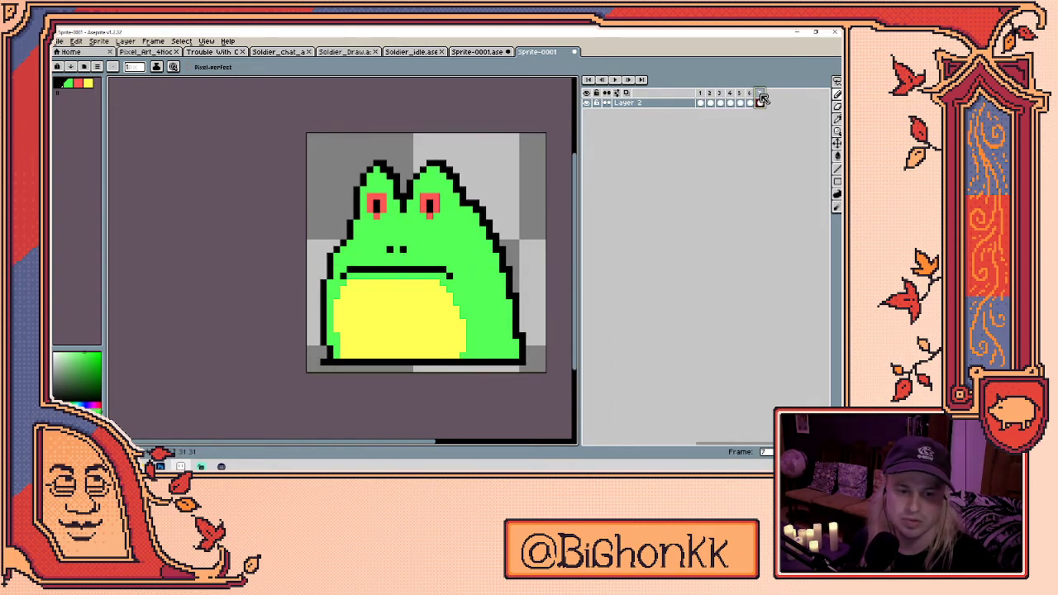
{"action": "key", "text": "alt+c"}
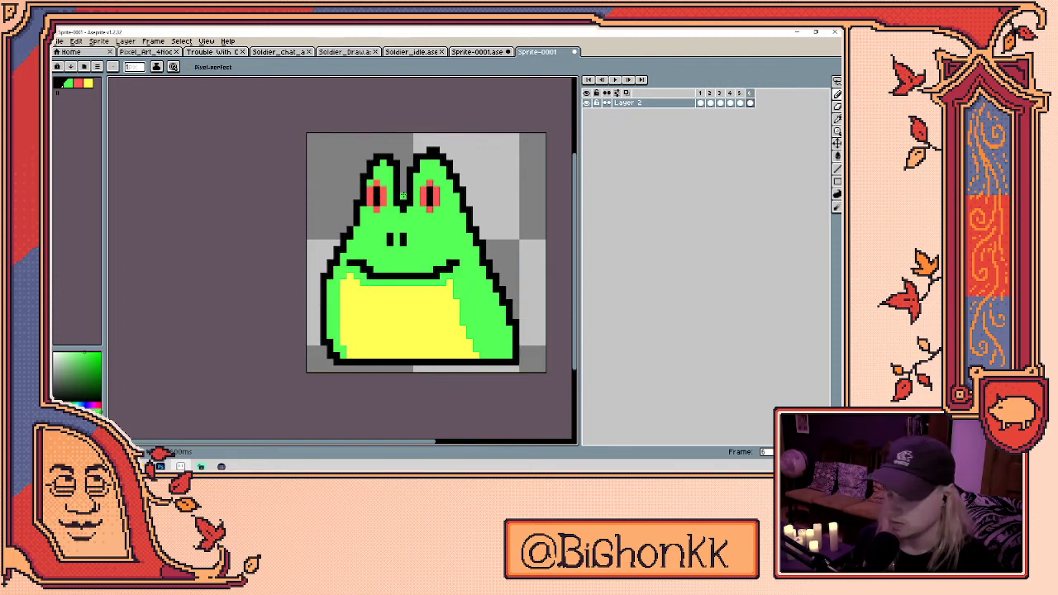
- Sample black, green and red from the sprite, then step round to frame 2
{"action": "left_click", "coordinate": [403, 194], "text": "alt"}
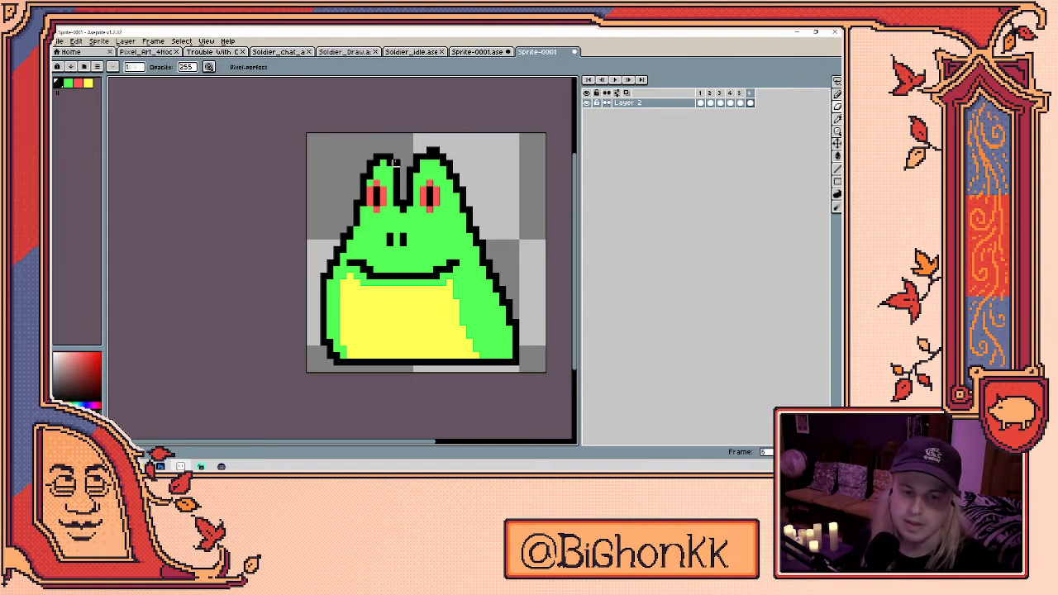
{"action": "left_click", "coordinate": [394, 169], "text": "alt"}
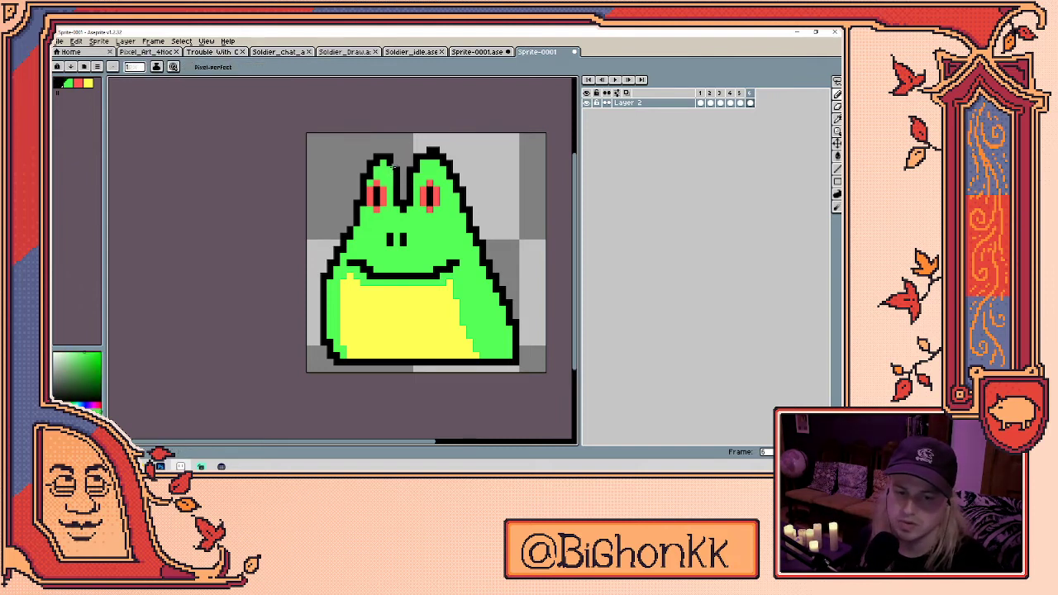
{"action": "left_click", "coordinate": [430, 196], "text": "alt"}
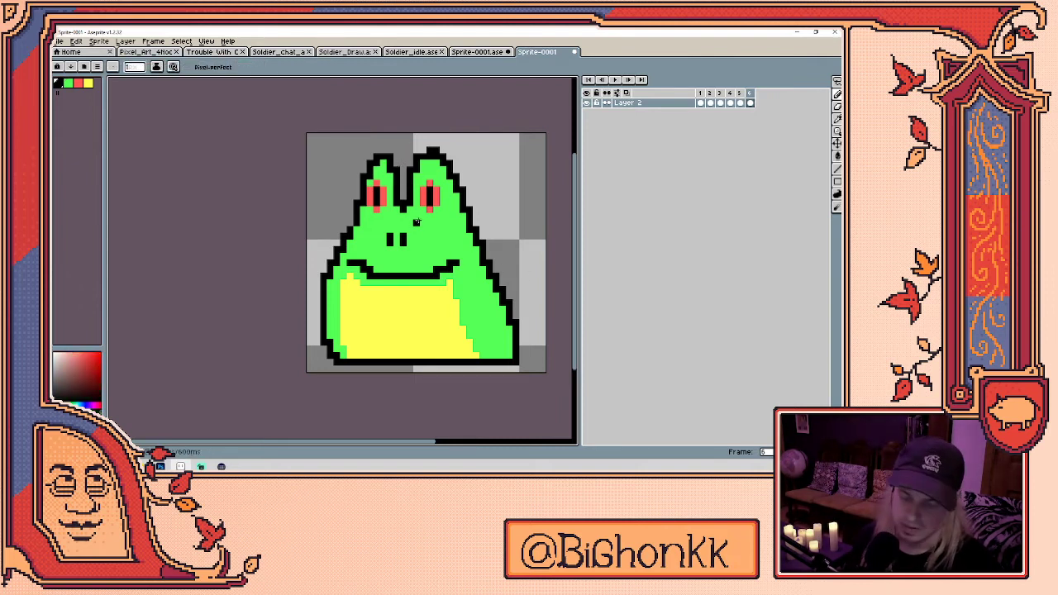
{"action": "key", "text": "comma"}
{"action": "key", "text": "period"}
{"action": "key", "text": "period"}
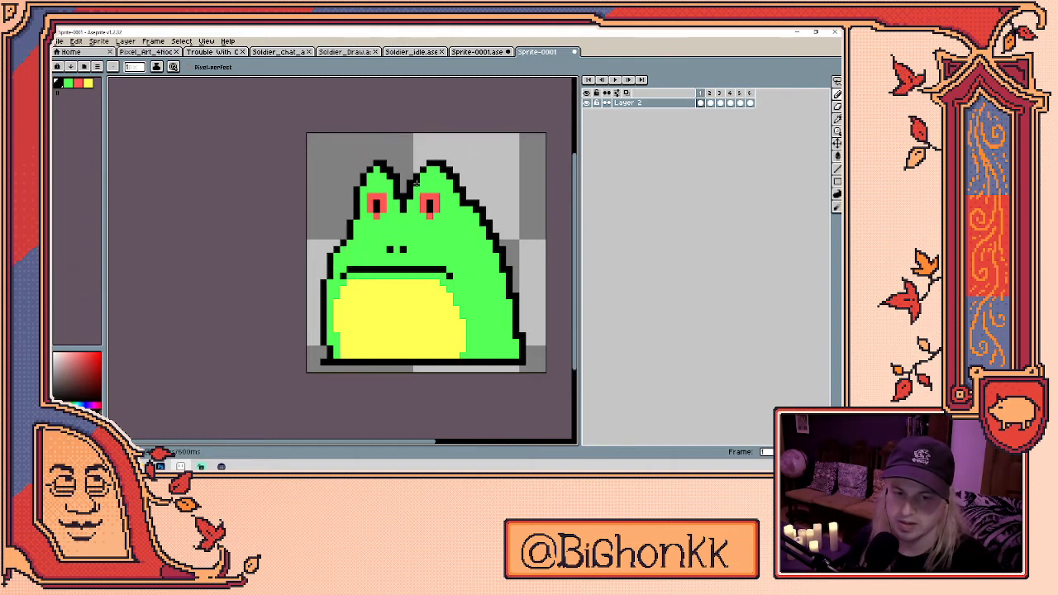
{"action": "key", "text": "period"}
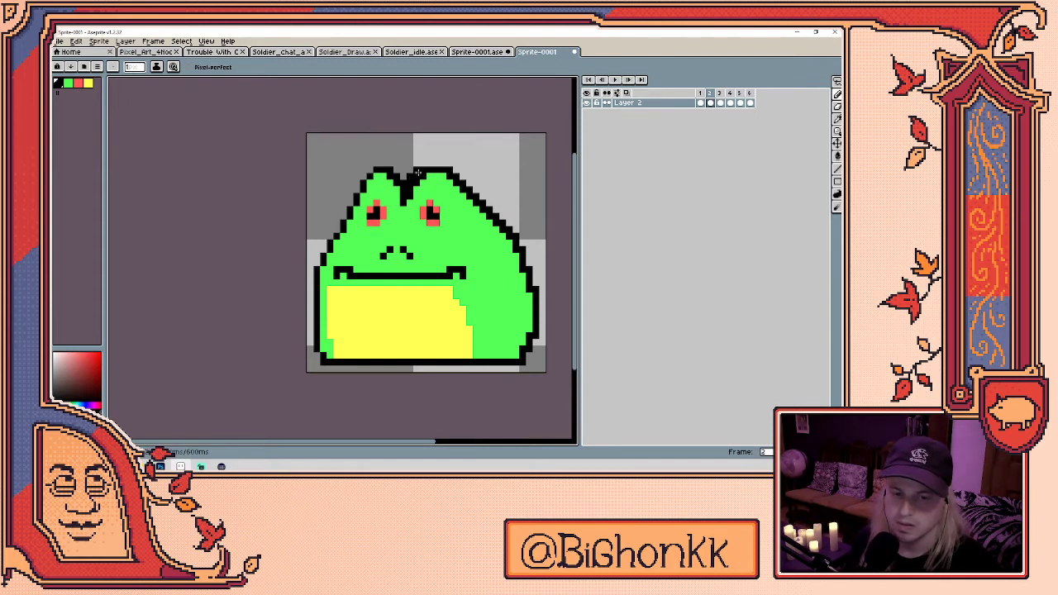
- Sample the frog's green and fix pixels with pencil and eraser while playing the loop
{"action": "key", "text": "b"}
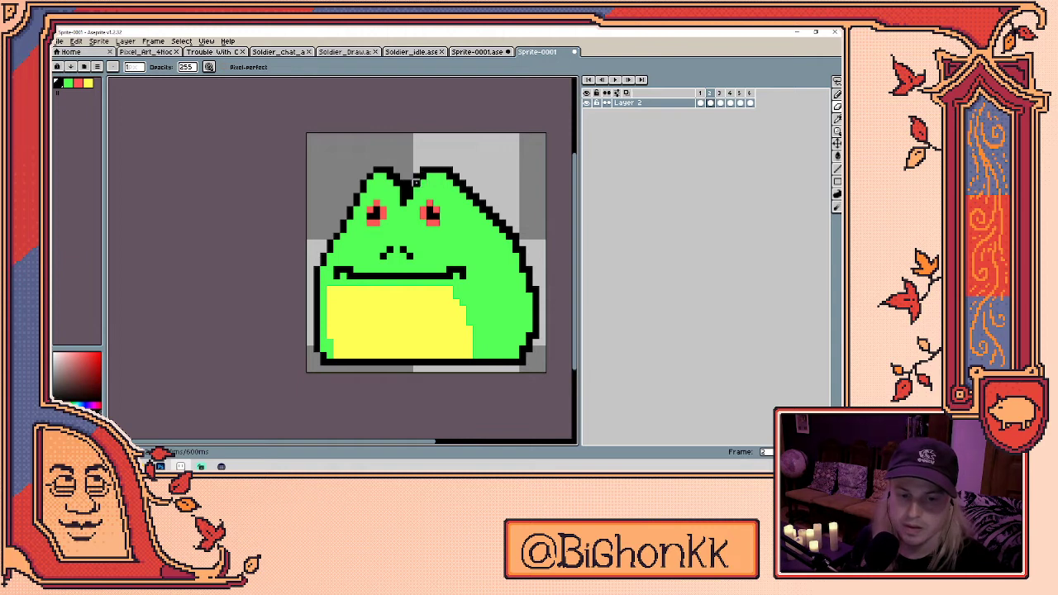
{"action": "key", "text": "i"}
{"action": "left_click", "coordinate": [423, 176]}
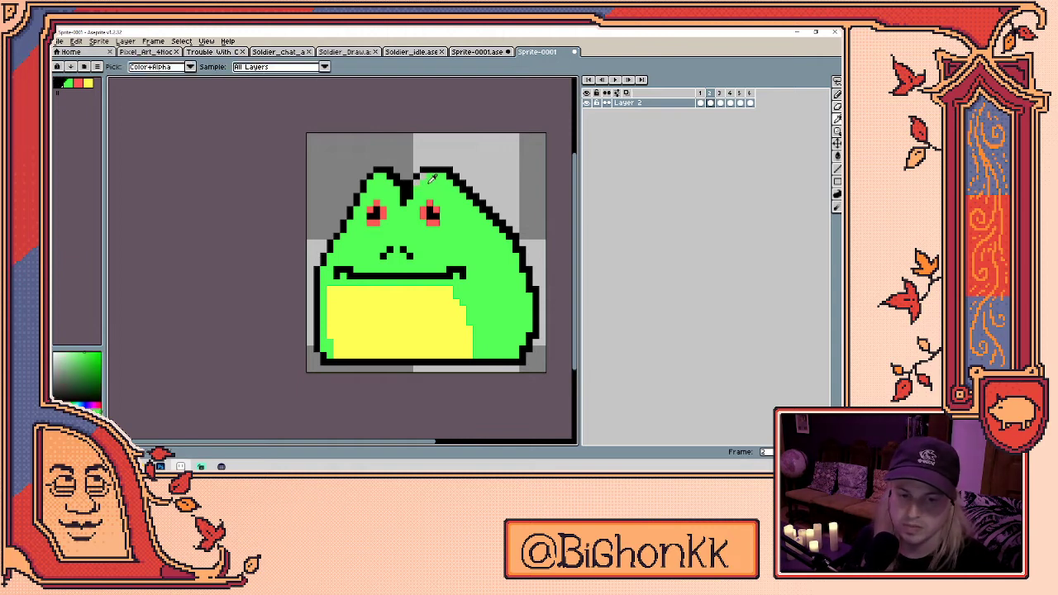
{"action": "key", "text": "Return"}
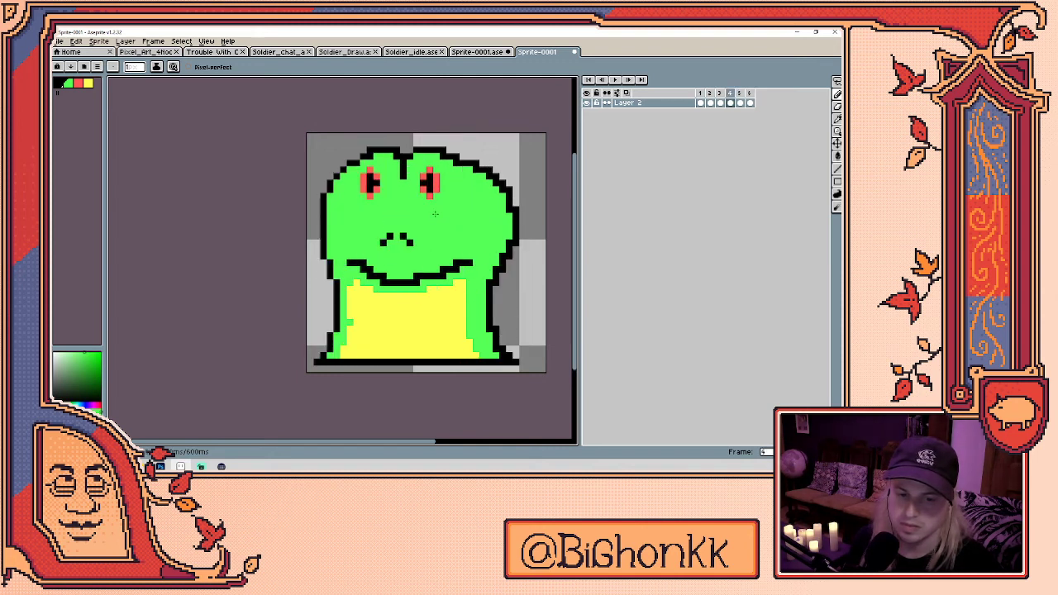
{"action": "key", "text": "b"}
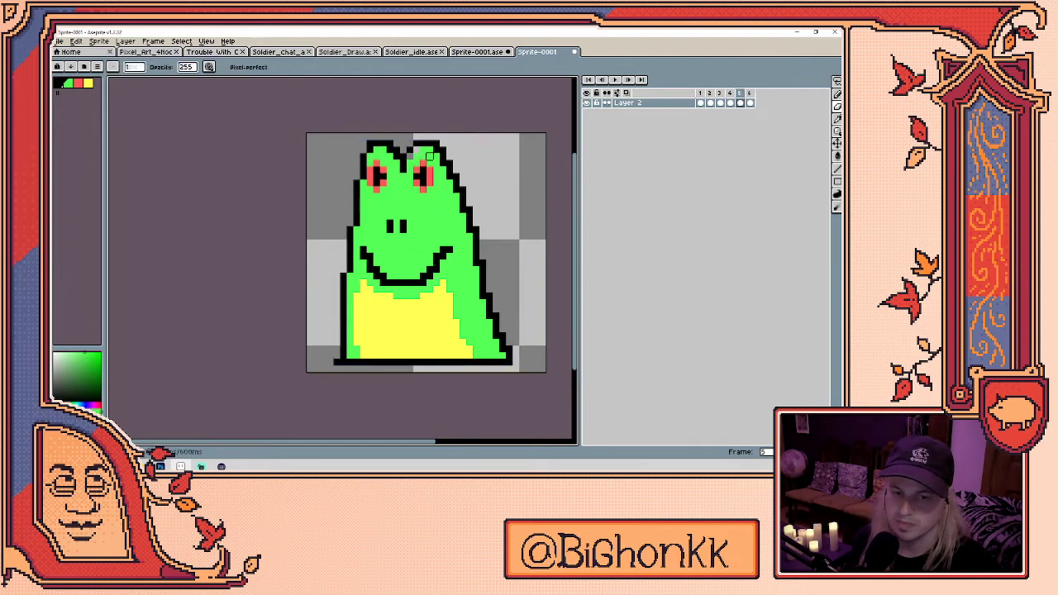
{"action": "key", "text": "e"}
{"action": "key", "text": "Return"}
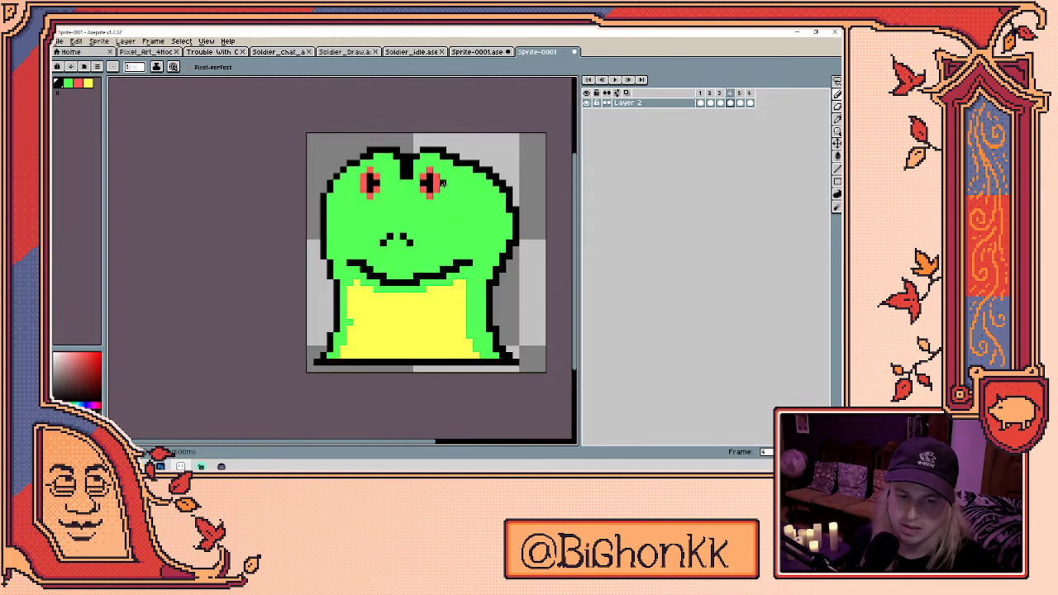
- Stop on frame 4 and retouch pixels using sampled green and black outline colours
{"action": "key", "text": "Return"}
{"action": "key", "text": "b"}
{"action": "key", "text": "e"}
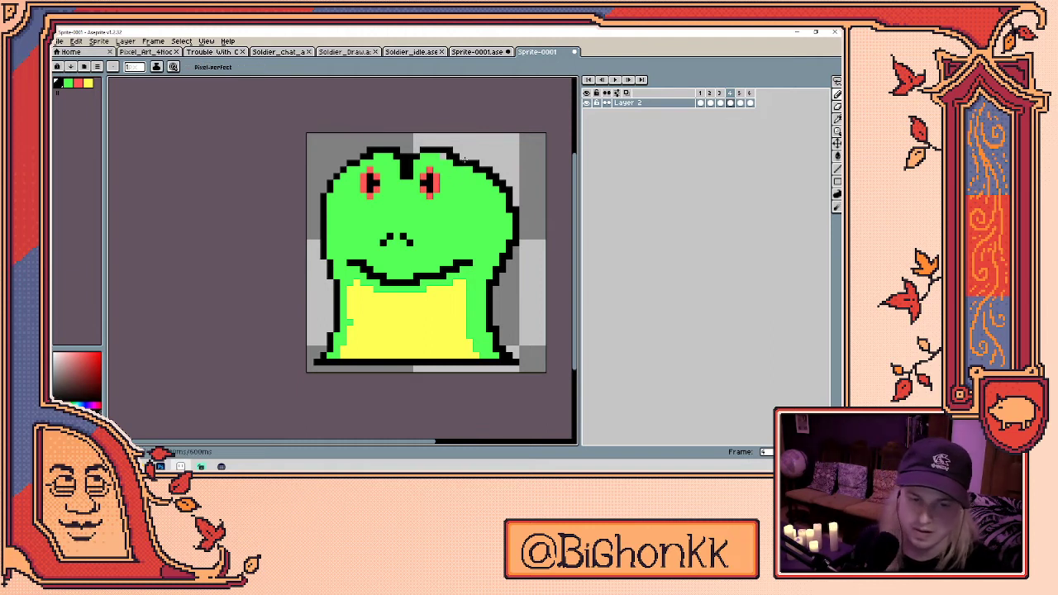
{"action": "left_click", "coordinate": [465, 175], "text": "alt"}
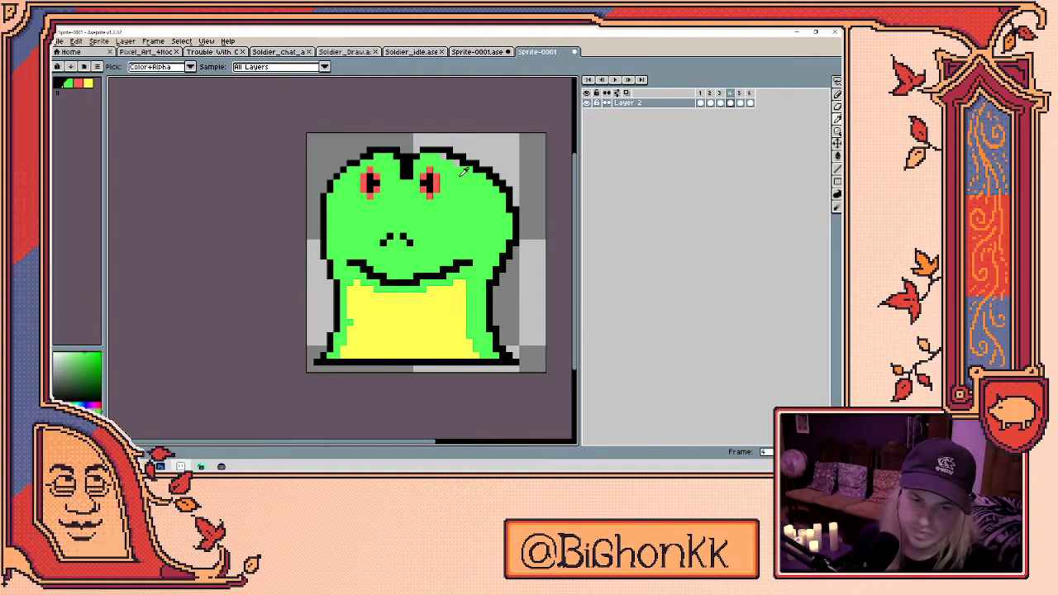
{"action": "key", "text": "Return"}
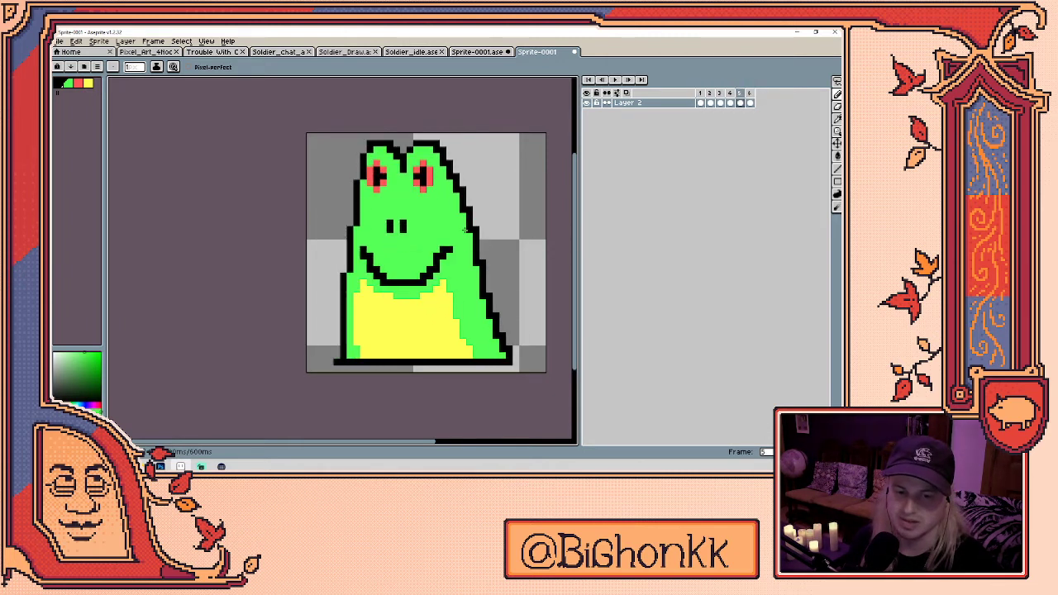
{"action": "left_click", "coordinate": [416, 176], "text": "alt"}
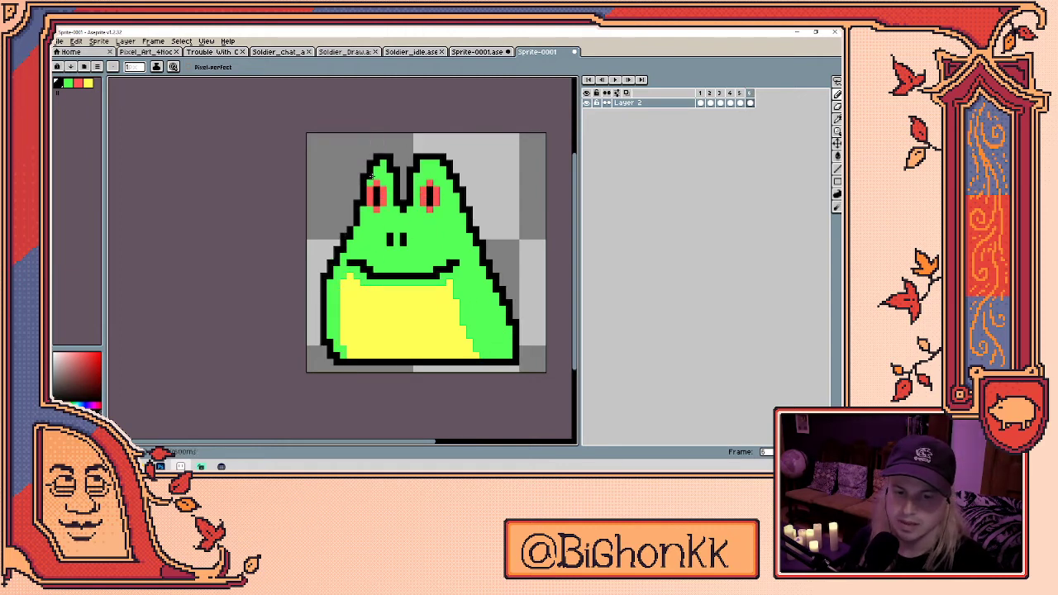
{"action": "key", "text": "b"}
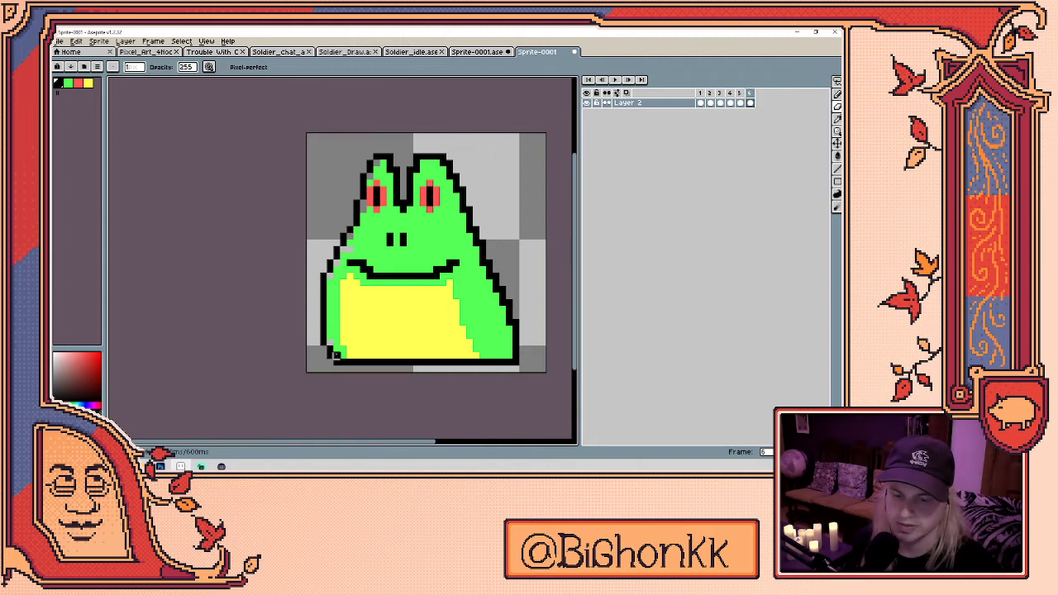
- Sample green from the frog's body with the eyedropper
{"action": "key", "text": "i"}
{"action": "left_click", "coordinate": [330, 324]}
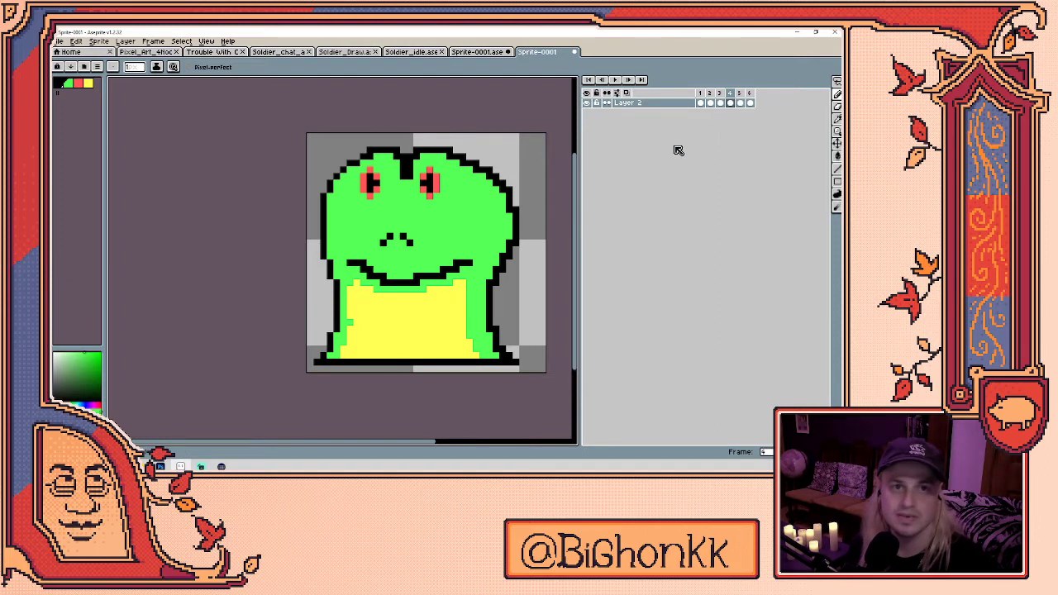
- Save the sprite as Frog_HangingOut_Loop, an Aseprite file in the Pixel_Stream folder
{"action": "left_click", "coordinate": [59, 41]}
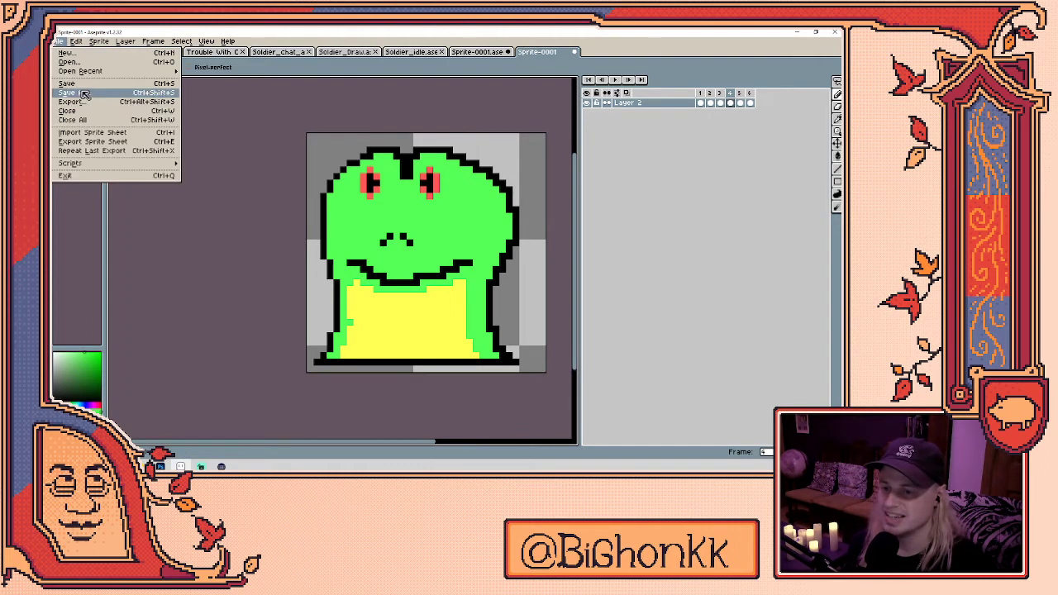
{"action": "left_click", "coordinate": [78, 97]}
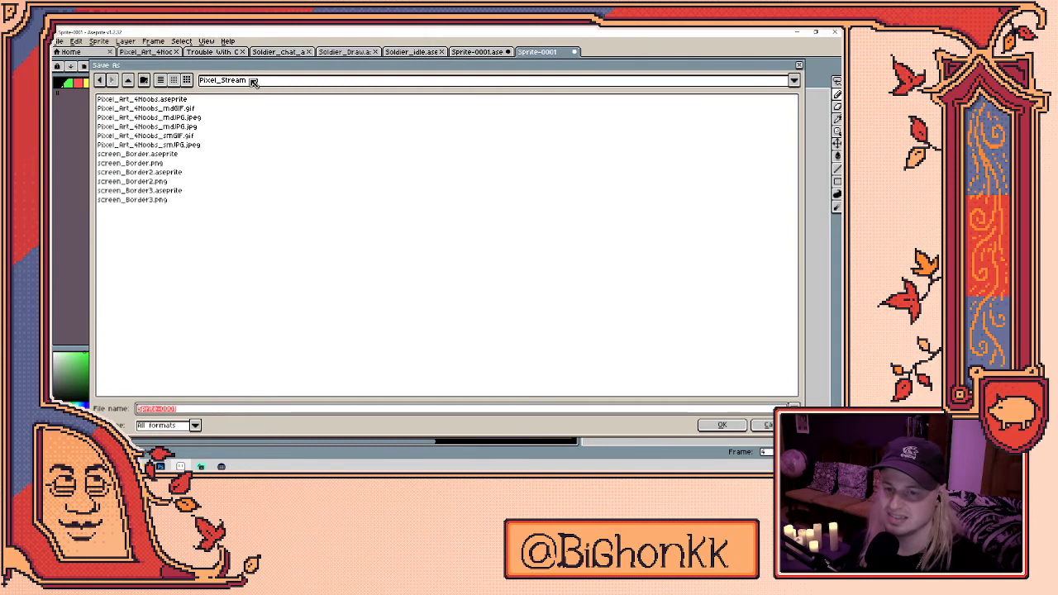
{"action": "left_click", "coordinate": [266, 84]}
{"action": "left_click", "coordinate": [197, 387]}
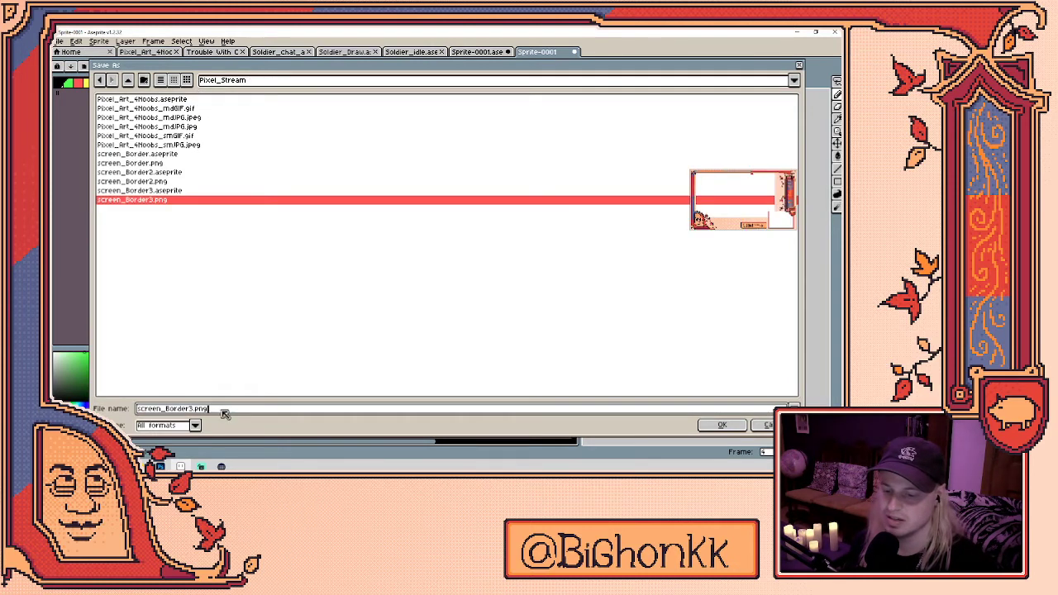
{"action": "type", "text": "Fro"}
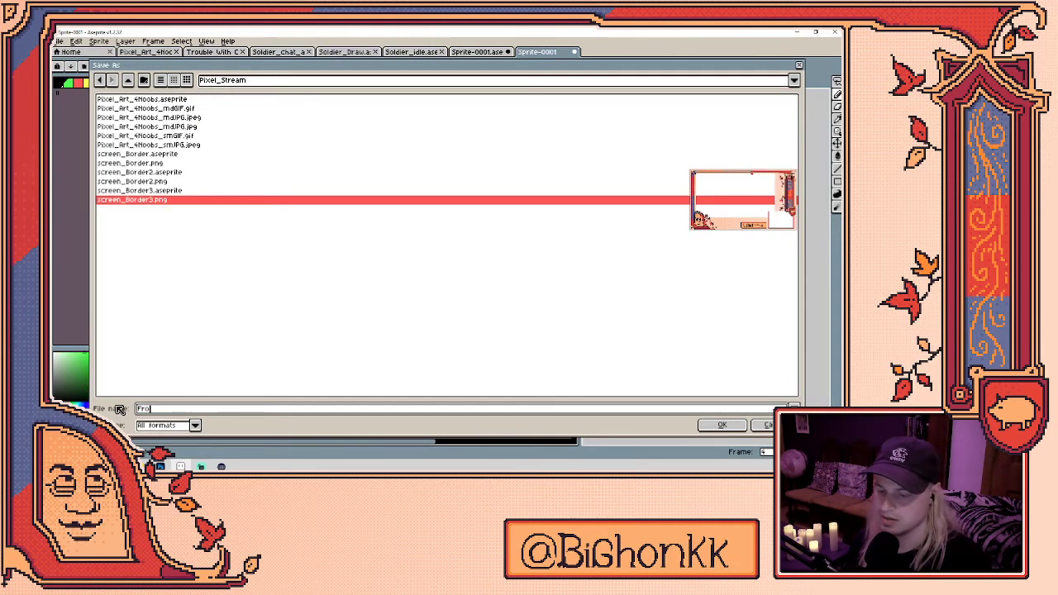
{"action": "type", "text": "g_Hanging0"}
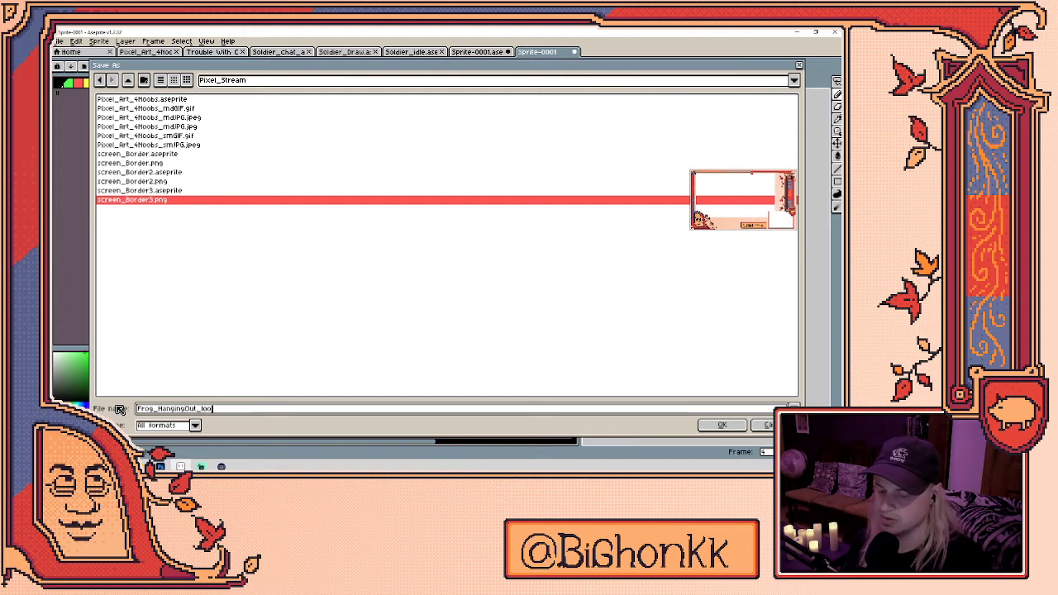
{"action": "key", "text": "BackSpace"}
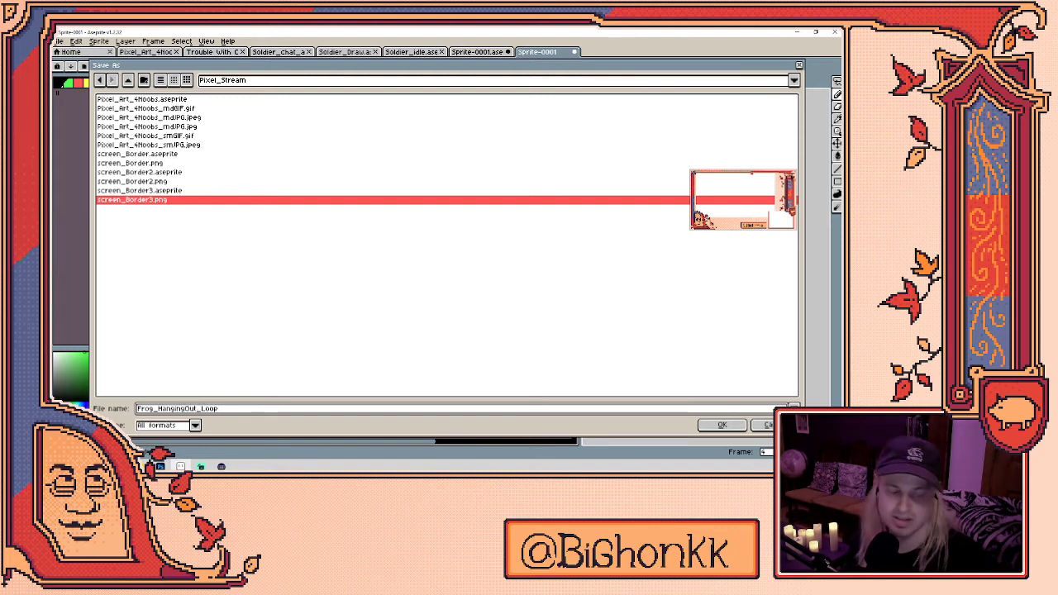
{"action": "left_click", "coordinate": [195, 425]}
{"action": "left_click", "coordinate": [183, 301]}
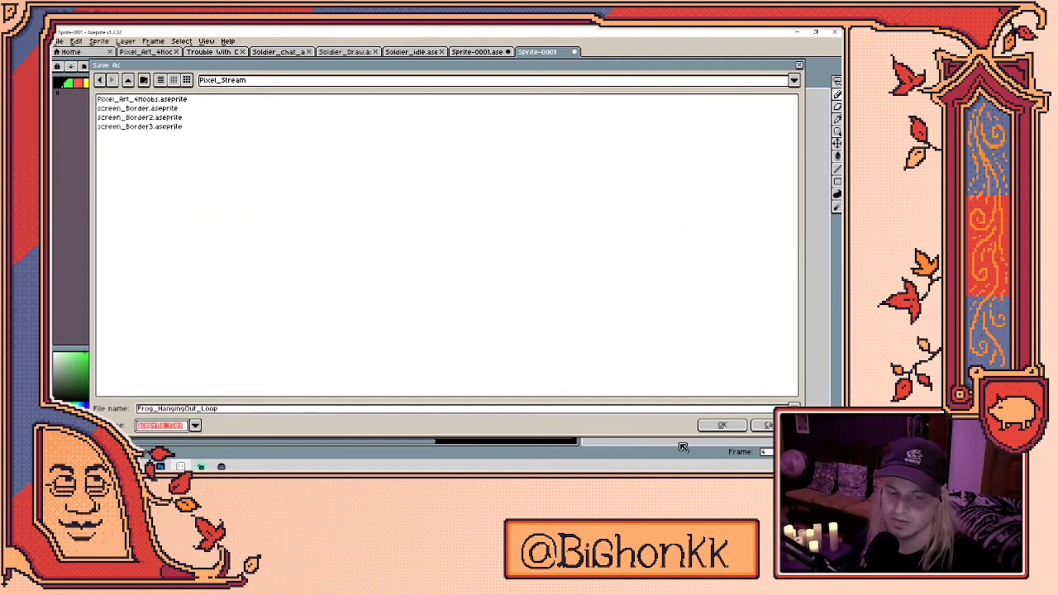
{"action": "left_click", "coordinate": [722, 425]}
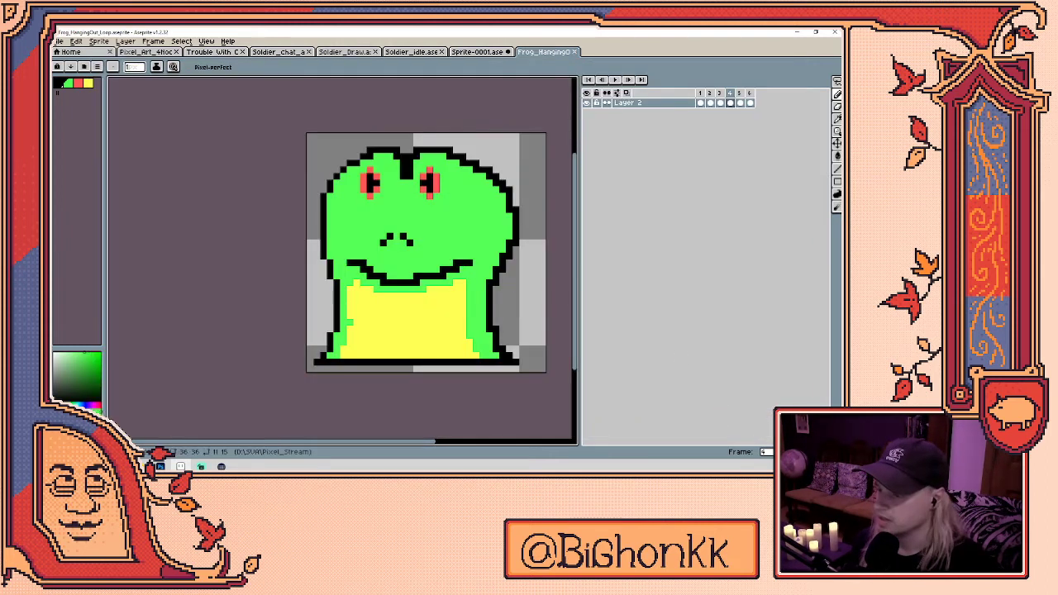
- Play and stop the saved frog loop, then start a new sprite from the File menu
{"action": "key", "text": "Return"}
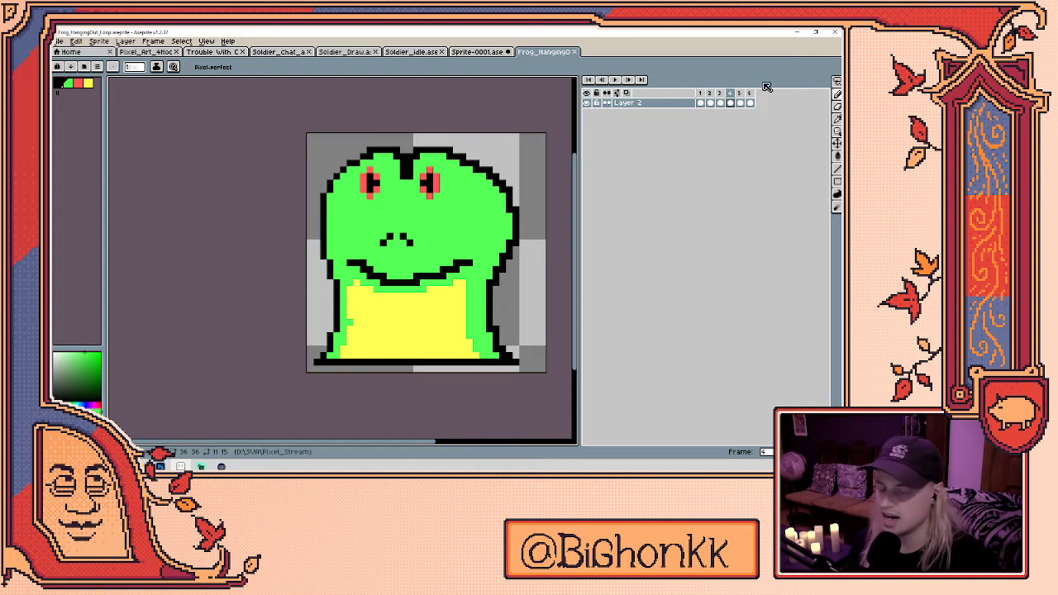
{"action": "key", "text": "Return"}
{"action": "key", "text": "Return"}
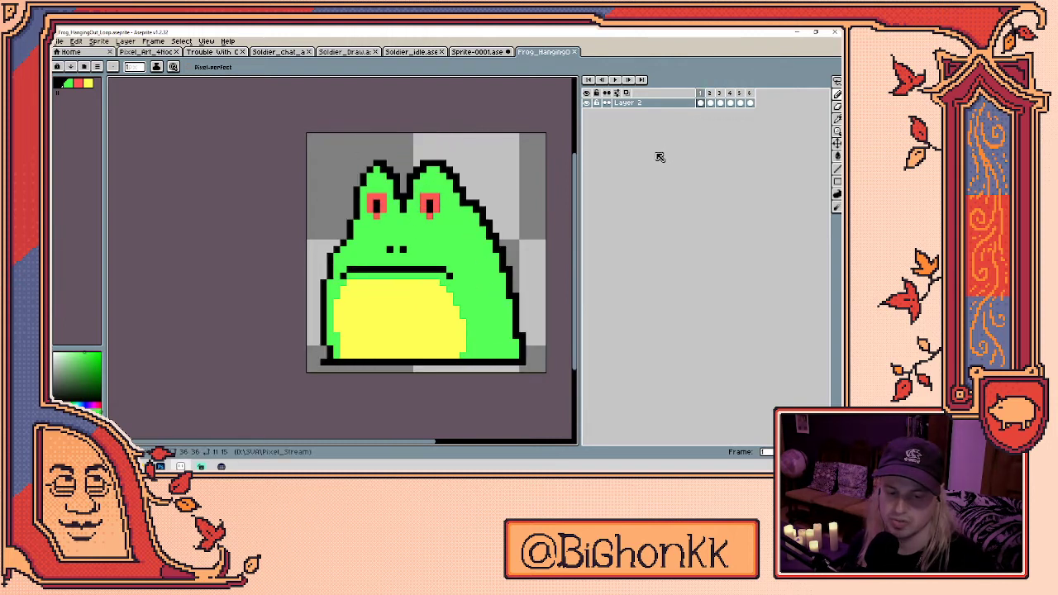
{"action": "key", "text": "b"}
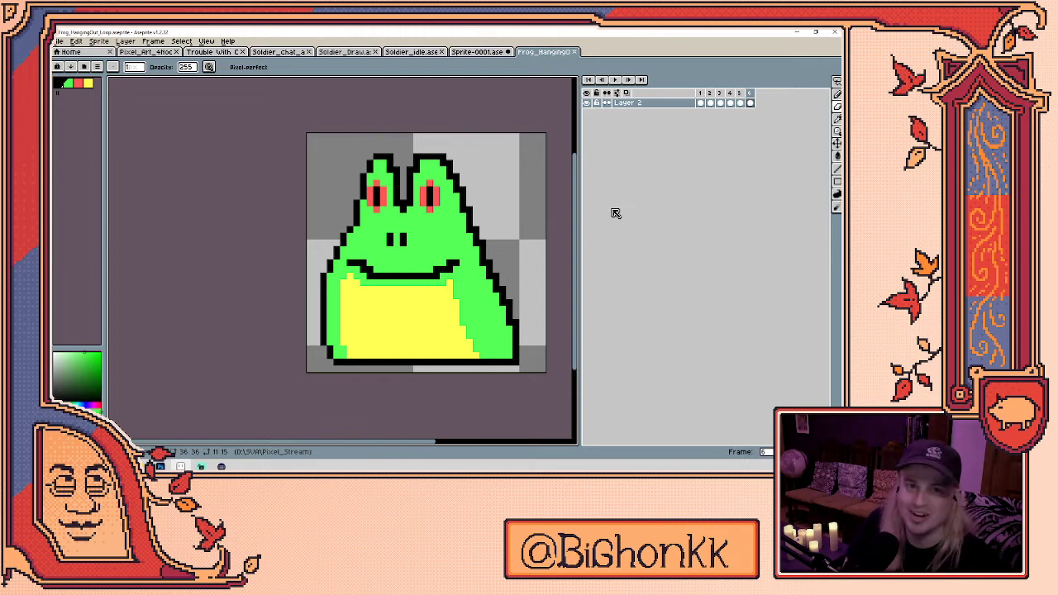
{"action": "left_click", "coordinate": [94, 42]}
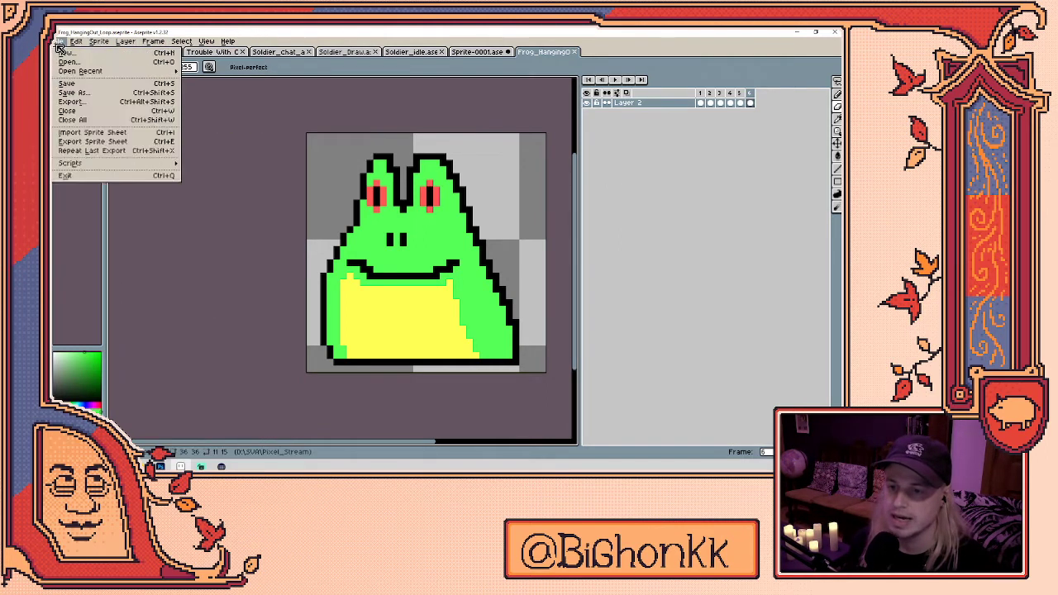
{"action": "left_click", "coordinate": [66, 52]}
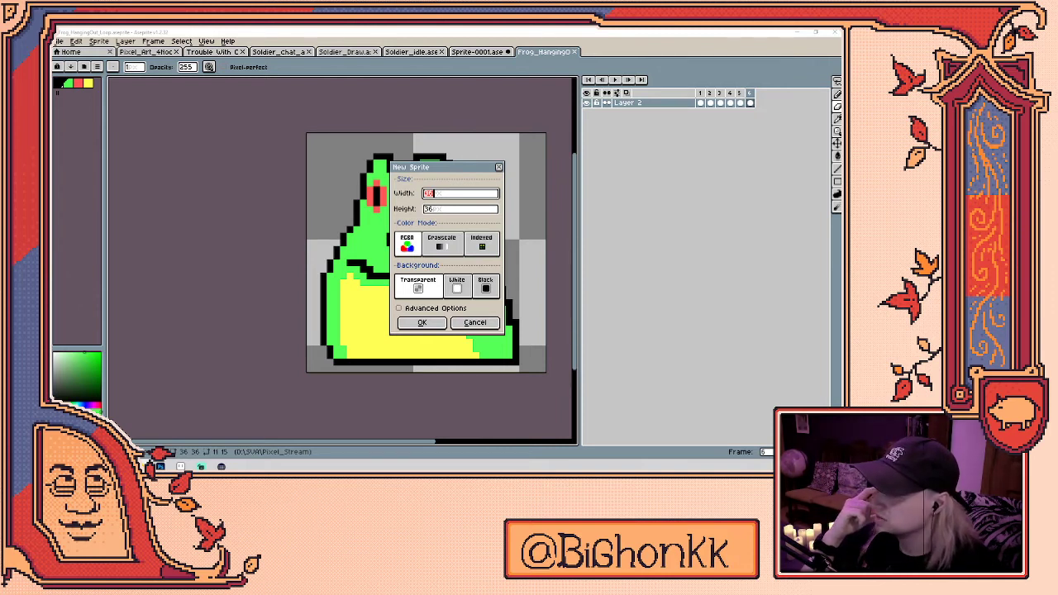
- Cancel the New Sprite dialog, select frame 2 and play the frog loop
{"action": "left_click", "coordinate": [475, 323]}
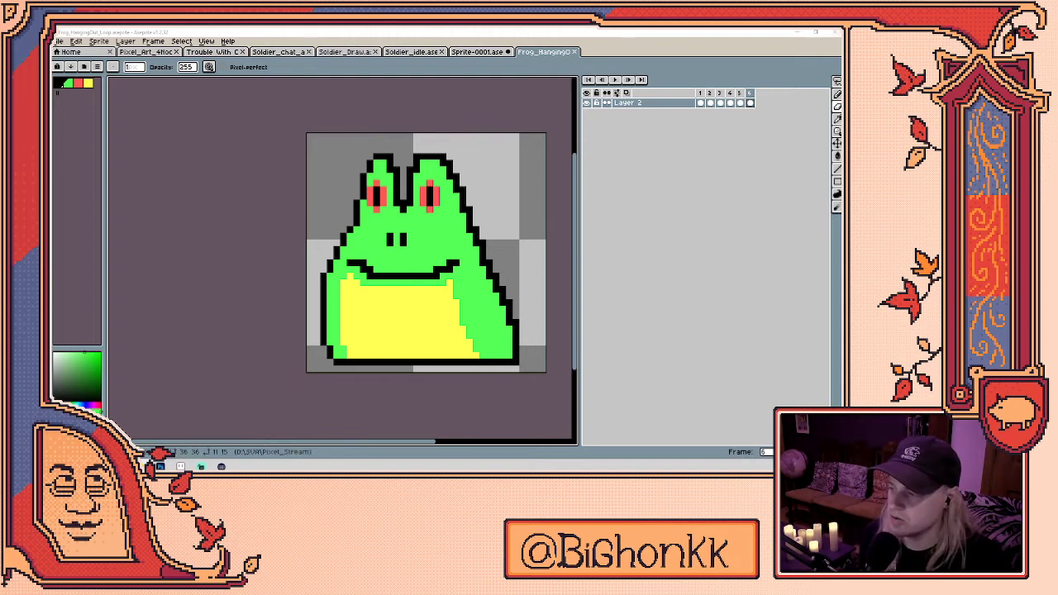
{"action": "left_click", "coordinate": [710, 102]}
{"action": "key", "text": "Return"}
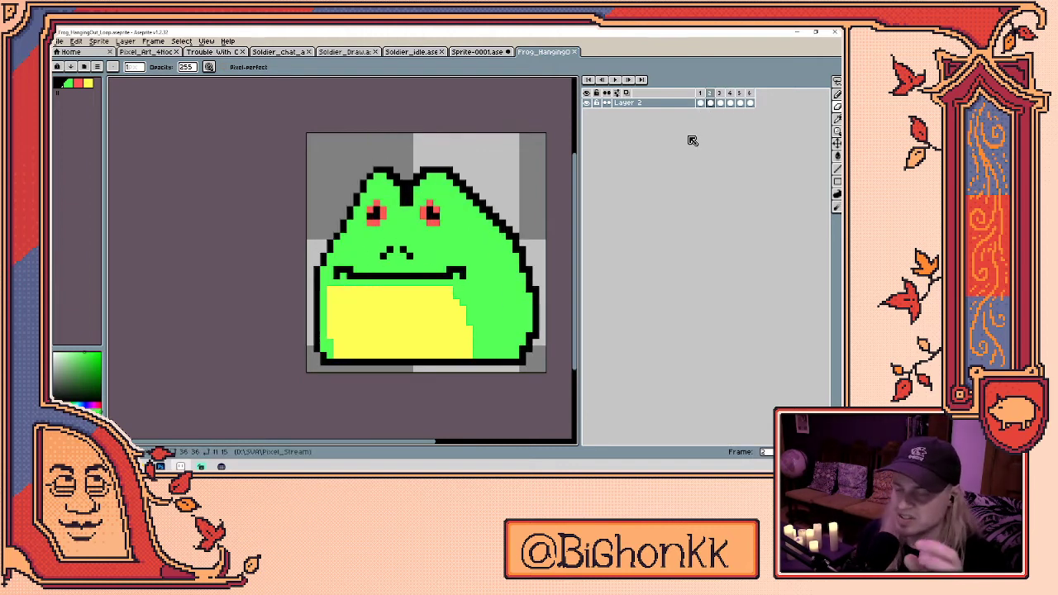
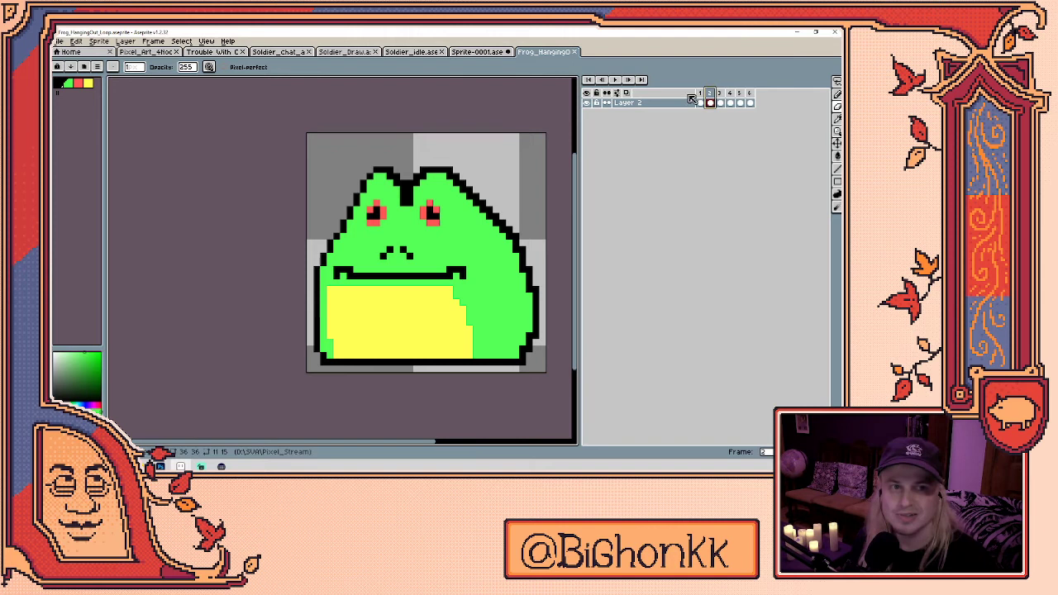
- Play the frog animation from frame 1 to preview its six poses
{"action": "left_click", "coordinate": [703, 93]}
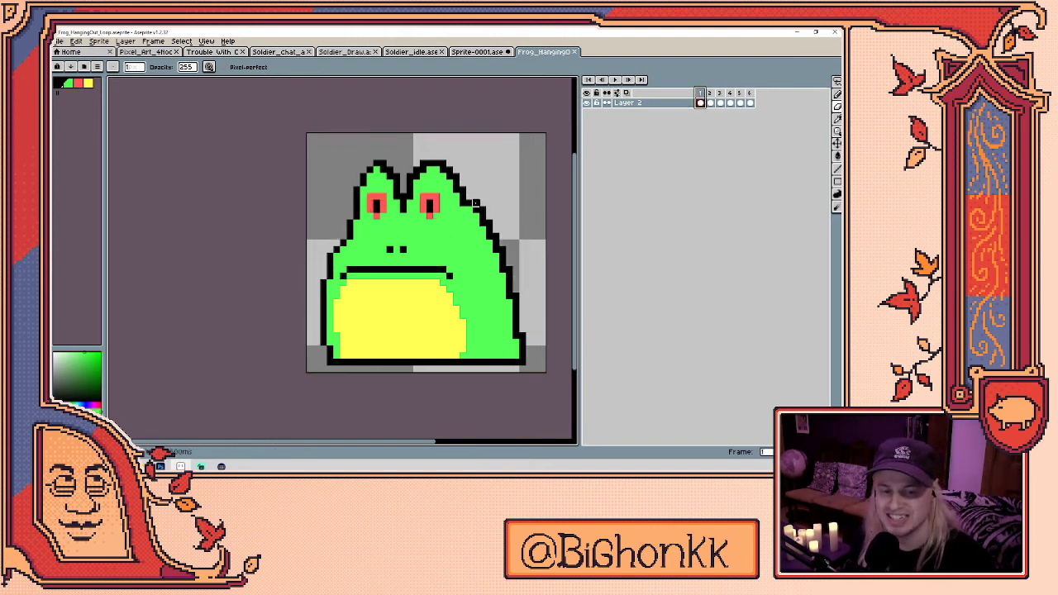
{"action": "key", "text": "Return"}
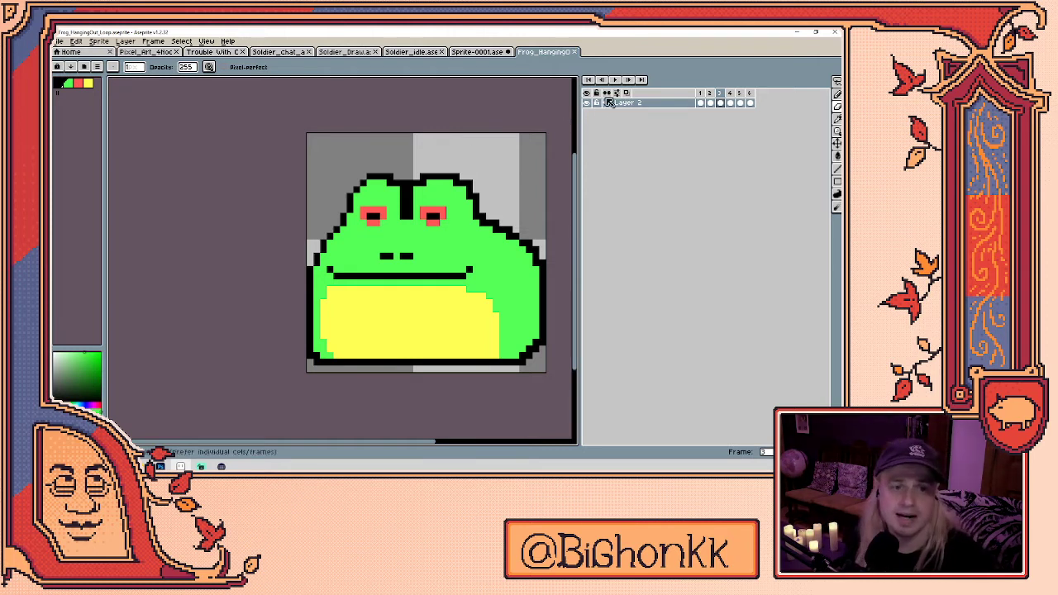
{"action": "key", "text": "Return"}
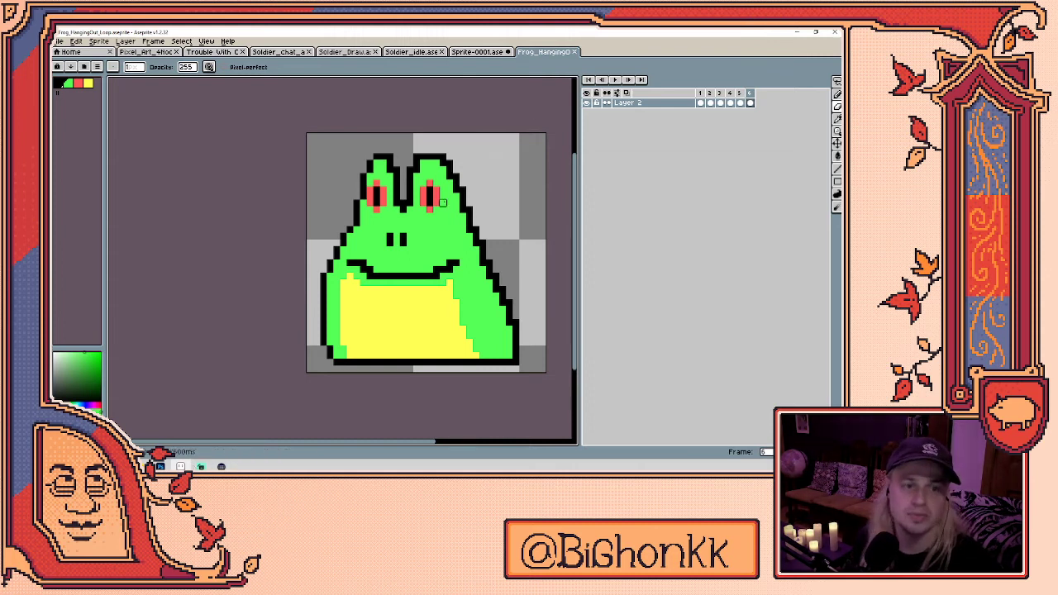
- In the line-art portrait, lasso and delete the stray vertical lines left of the head
{"action": "mouse_move", "coordinate": [162, 465]}
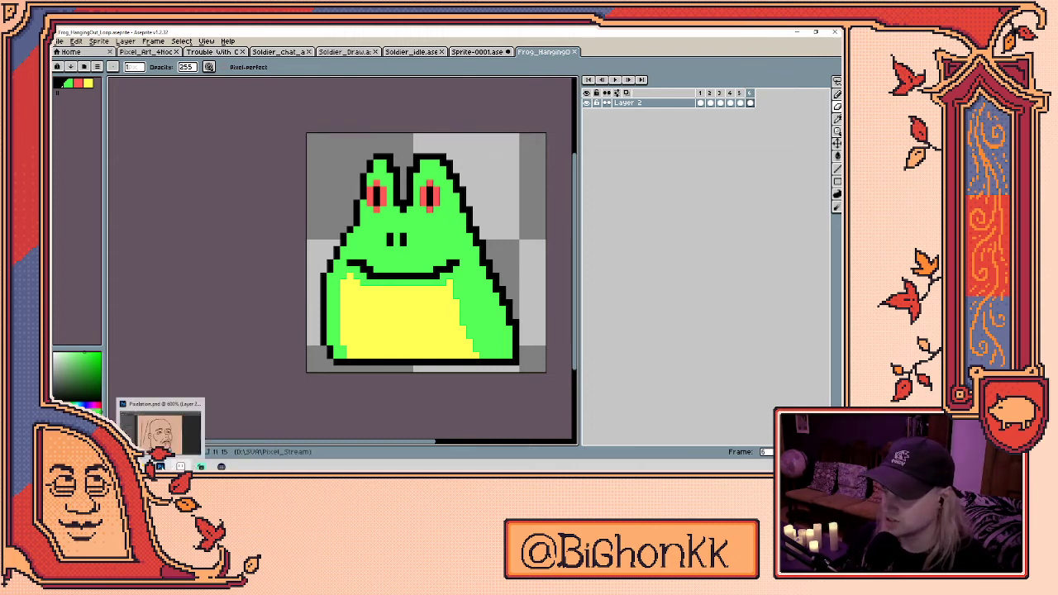
{"action": "left_click", "coordinate": [162, 466]}
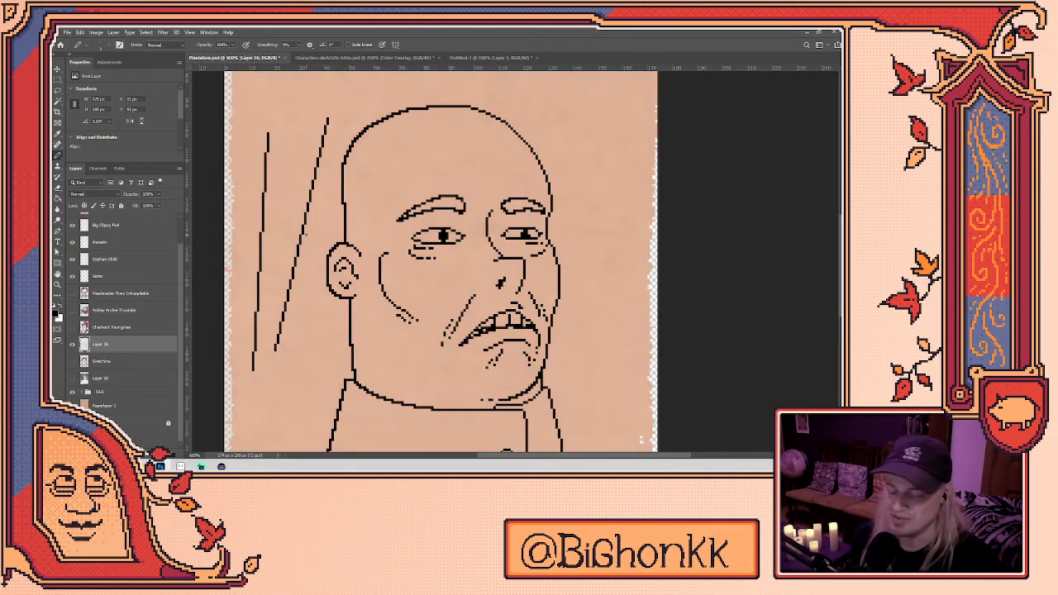
{"action": "key", "text": "l"}
{"action": "mouse_move", "coordinate": [308, 318]}
{"action": "left_mouse_down"}
{"action": "mouse_move", "coordinate": [246, 356]}
{"action": "mouse_move", "coordinate": [335, 115]}
{"action": "mouse_move", "coordinate": [308, 401]}
{"action": "left_mouse_up"}
{"action": "key", "text": "Delete"}
{"action": "key", "text": "ctrl+d"}
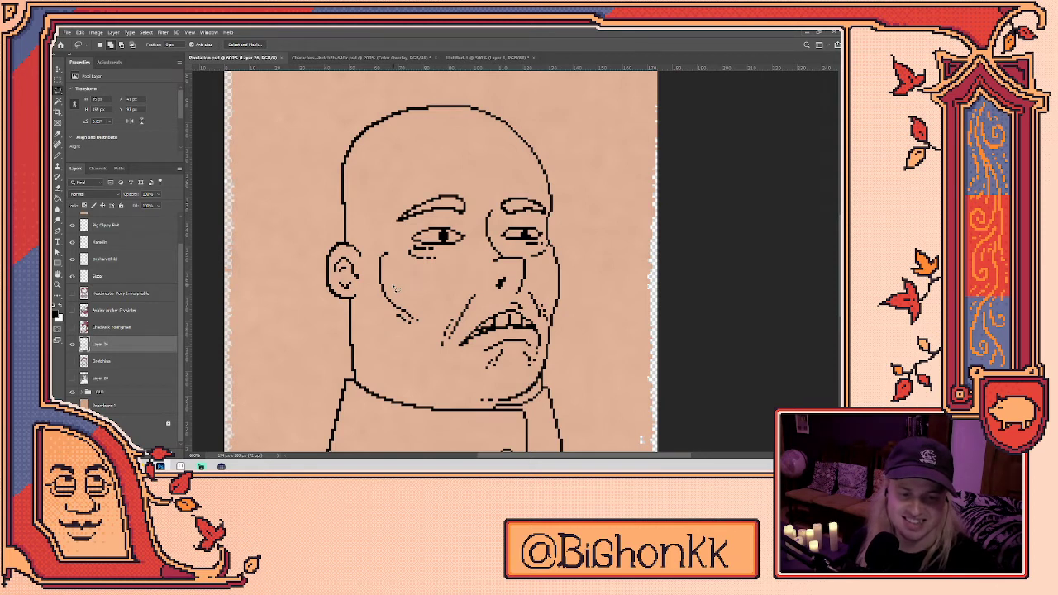
- Undo a test pencil stroke and quick-mask stroke, then show the Sketches layer
{"action": "key", "text": "b"}
{"action": "mouse_move", "coordinate": [627, 199]}
{"action": "left_mouse_down"}
{"action": "mouse_move", "coordinate": [584, 272]}
{"action": "mouse_move", "coordinate": [645, 301]}
{"action": "left_mouse_up"}
{"action": "key", "text": "ctrl+z"}
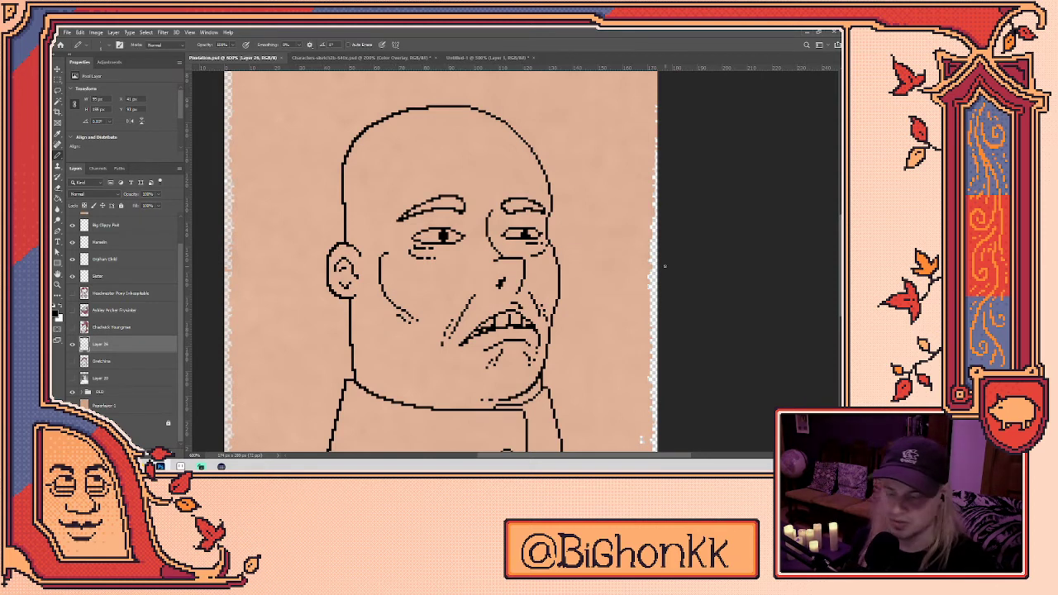
{"action": "key", "text": "q"}
{"action": "mouse_move", "coordinate": [279, 276]}
{"action": "left_mouse_down"}
{"action": "mouse_move", "coordinate": [272, 149]}
{"action": "mouse_move", "coordinate": [281, 376]}
{"action": "left_mouse_up"}
{"action": "key", "text": "ctrl+z"}
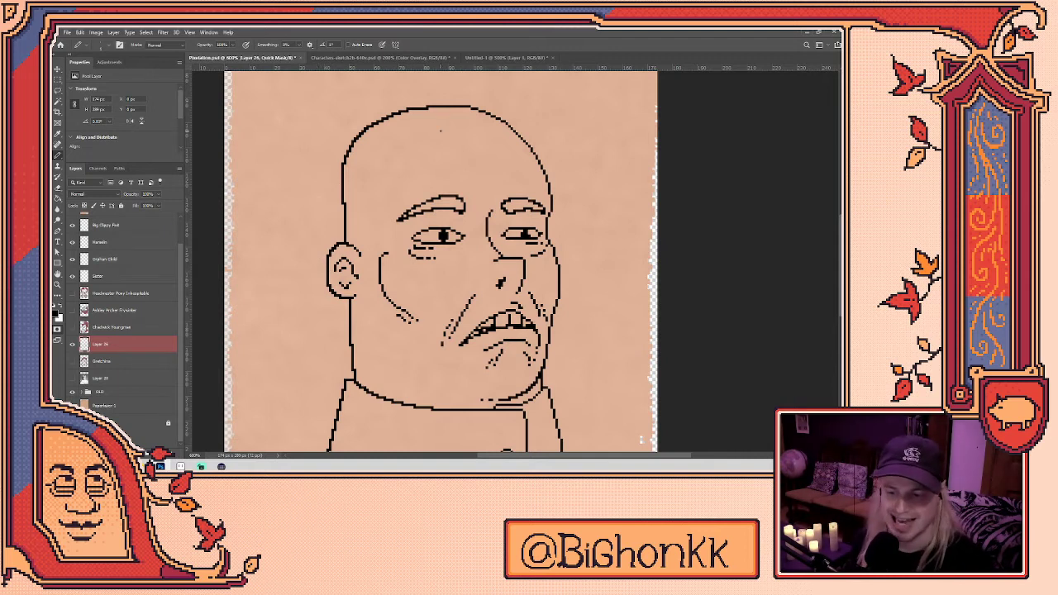
{"action": "key", "text": "q"}
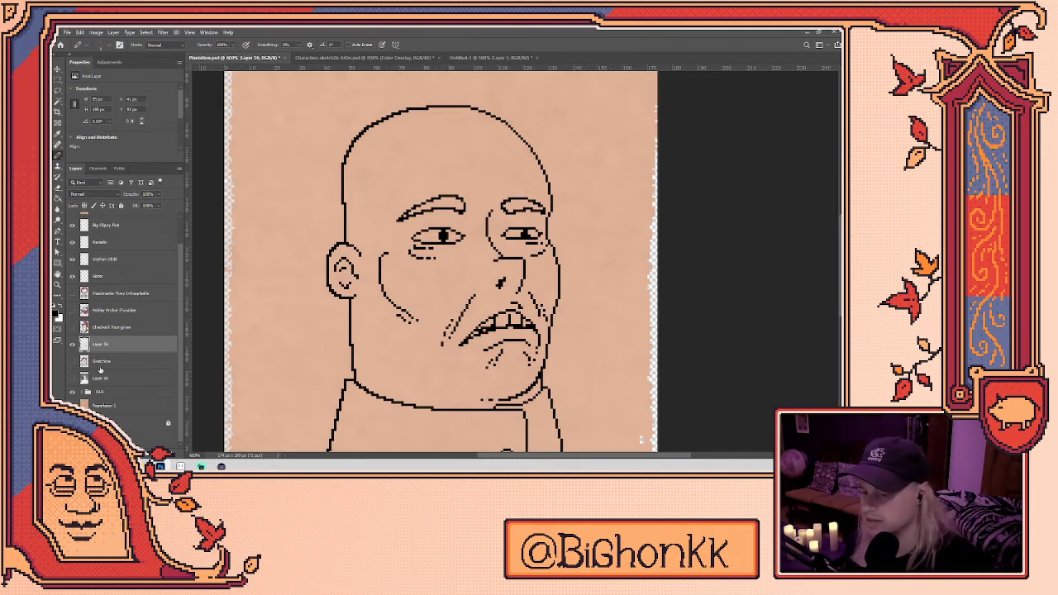
{"action": "left_click", "coordinate": [73, 362]}
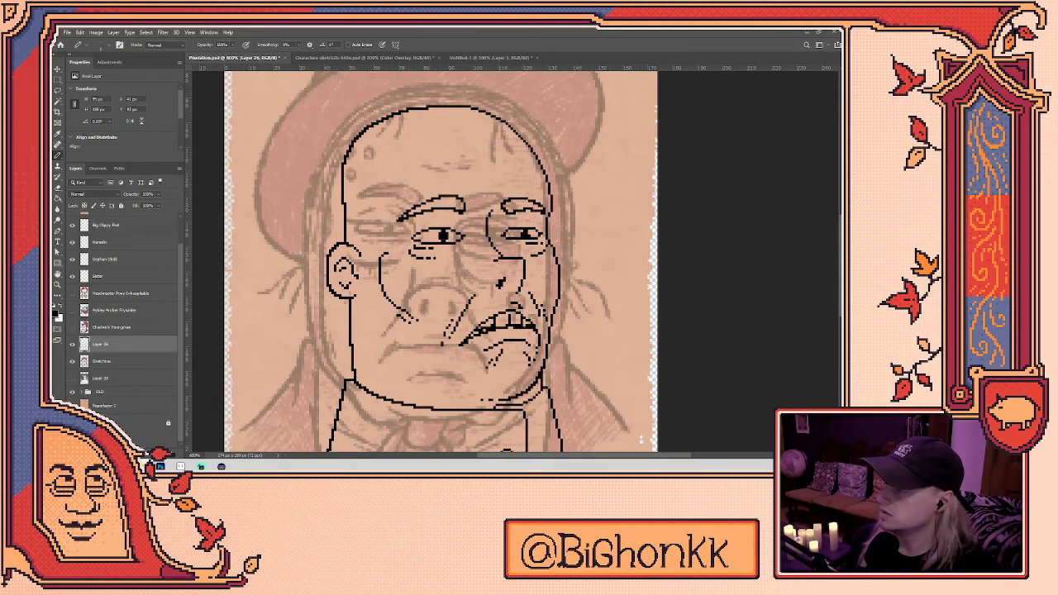
- Draw the hat crown's left side and a thickened band line across its base
{"action": "scroll", "coordinate": [481, 189], "scroll_direction": "up", "scroll_amount": 5}
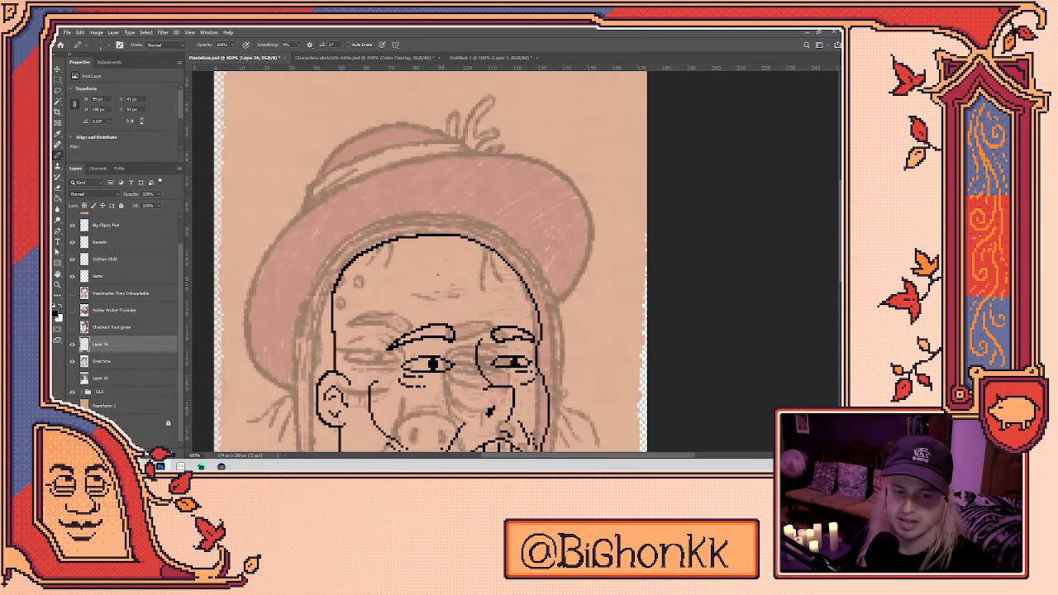
{"action": "mouse_move", "coordinate": [348, 269]}
{"action": "left_mouse_down"}
{"action": "mouse_move", "coordinate": [348, 228]}
{"action": "mouse_move", "coordinate": [283, 167]}
{"action": "mouse_move", "coordinate": [314, 120]}
{"action": "mouse_move", "coordinate": [392, 98]}
{"action": "mouse_move", "coordinate": [451, 109]}
{"action": "left_mouse_up"}
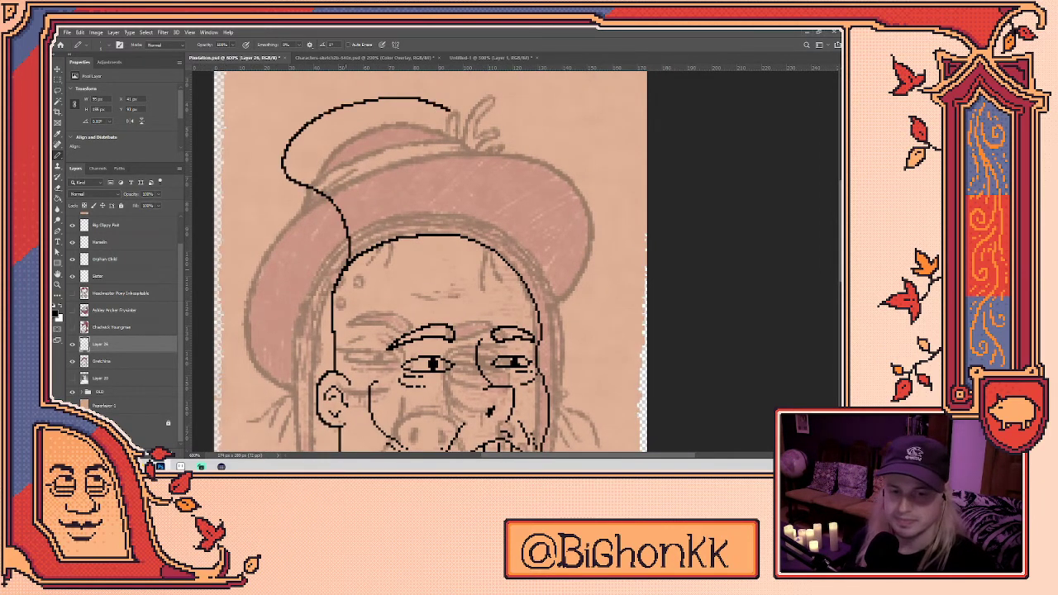
{"action": "key", "text": "ctrl+z"}
{"action": "mouse_move", "coordinate": [347, 265]}
{"action": "left_mouse_down"}
{"action": "mouse_move", "coordinate": [336, 212]}
{"action": "mouse_move", "coordinate": [287, 156]}
{"action": "mouse_move", "coordinate": [308, 114]}
{"action": "mouse_move", "coordinate": [389, 84]}
{"action": "mouse_move", "coordinate": [452, 91]}
{"action": "mouse_move", "coordinate": [467, 115]}
{"action": "mouse_move", "coordinate": [446, 215]}
{"action": "mouse_move", "coordinate": [463, 236]}
{"action": "left_mouse_up"}
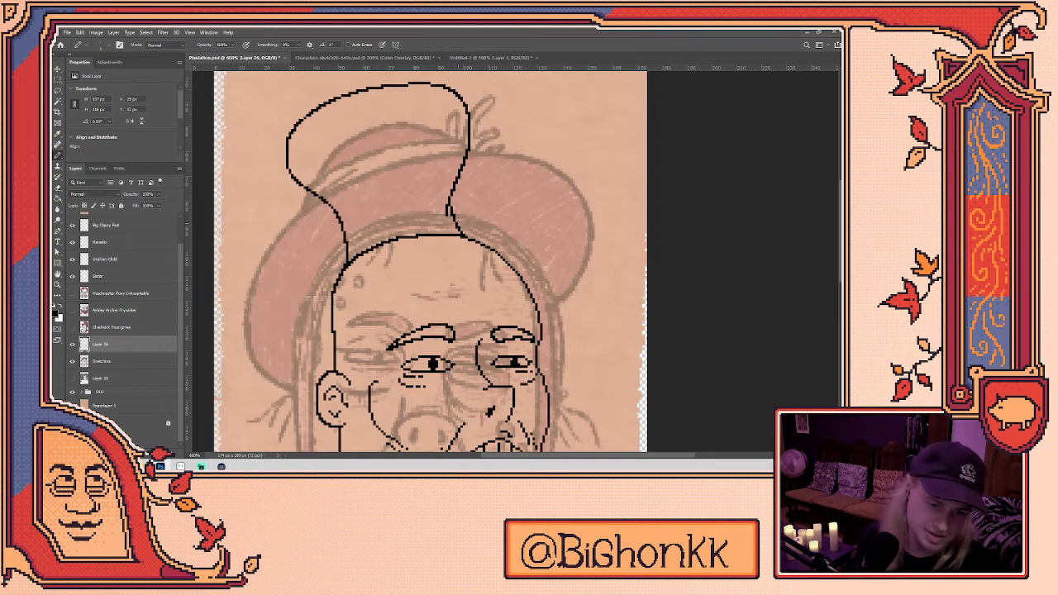
{"action": "left_click_drag", "start_coordinate": [345, 233], "coordinate": [449, 207]}
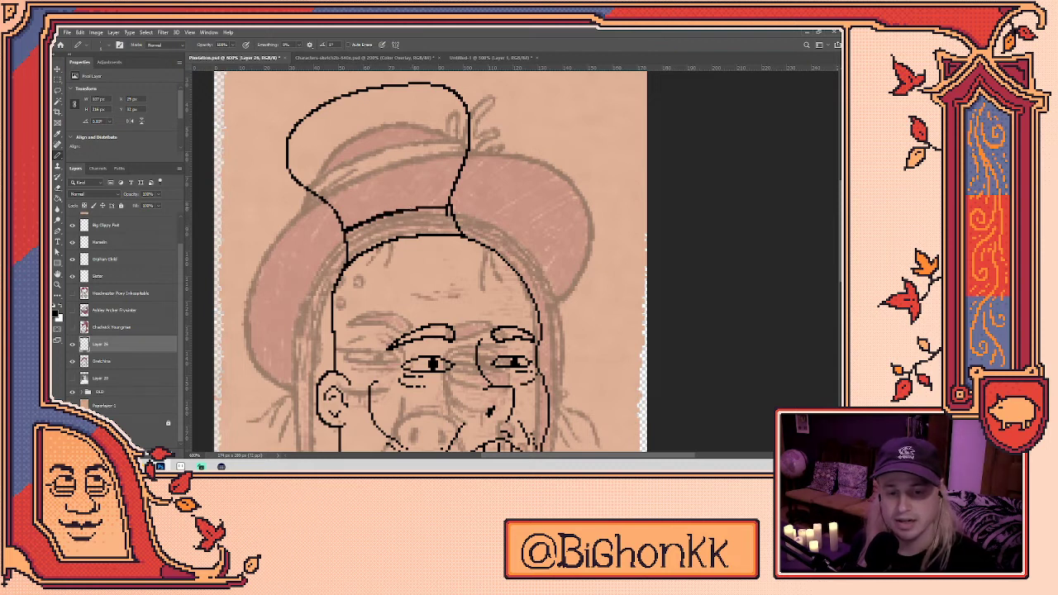
{"action": "left_click_drag", "start_coordinate": [423, 207], "coordinate": [440, 206]}
- Tidy the hat crown and band pixels, alternating between Eraser and Pencil
{"action": "key", "text": "e"}
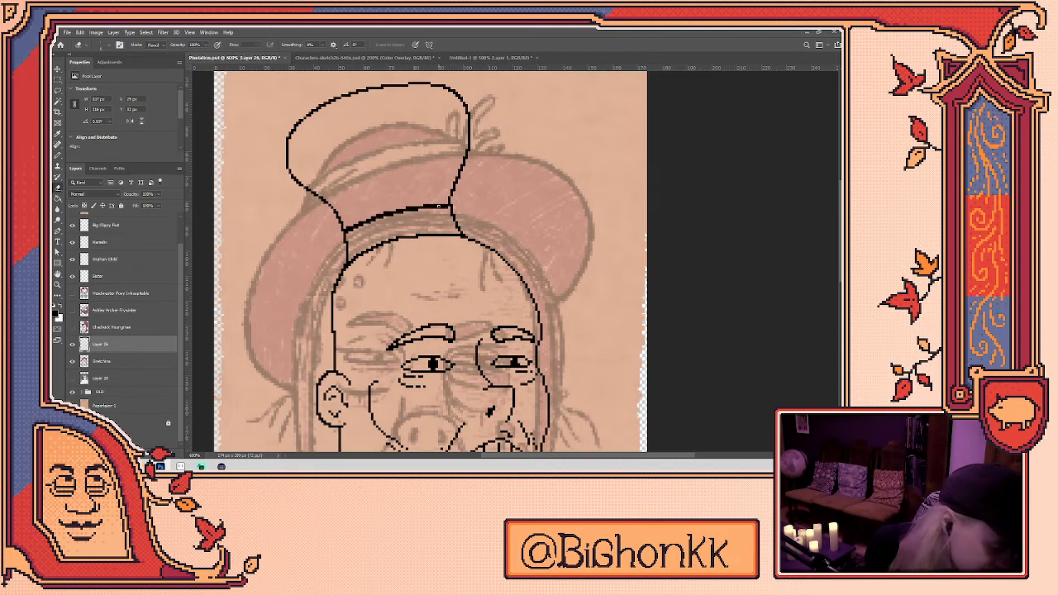
{"action": "key", "text": "b"}
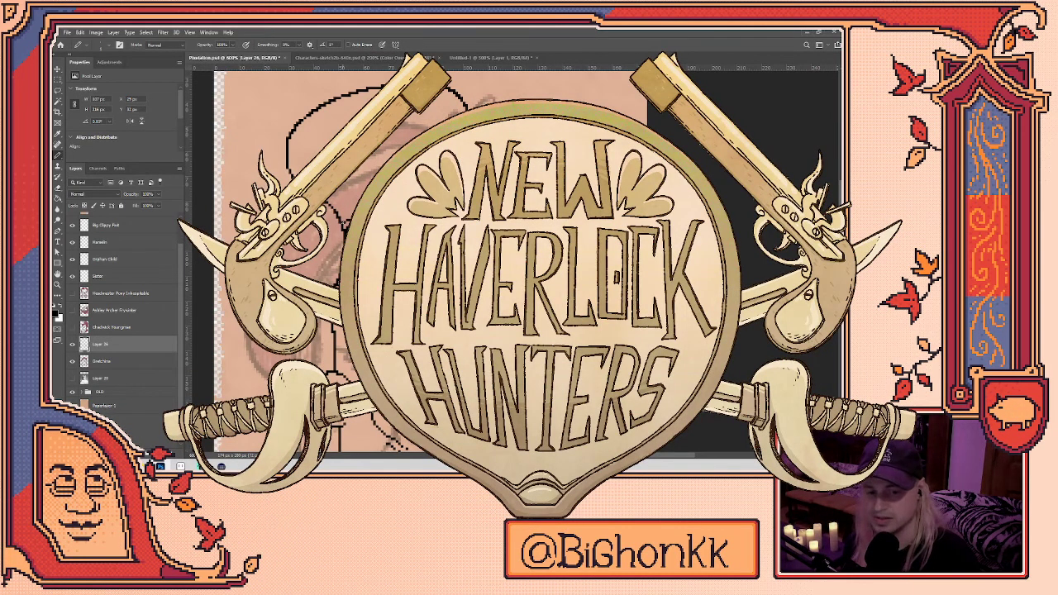
{"action": "key", "text": "e"}
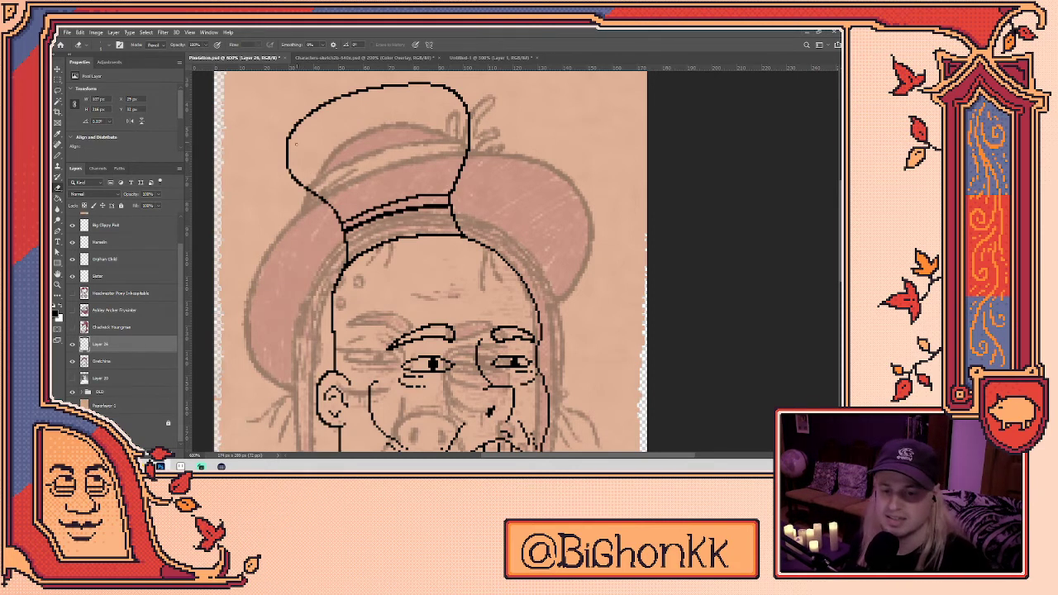
{"action": "key", "text": "b"}
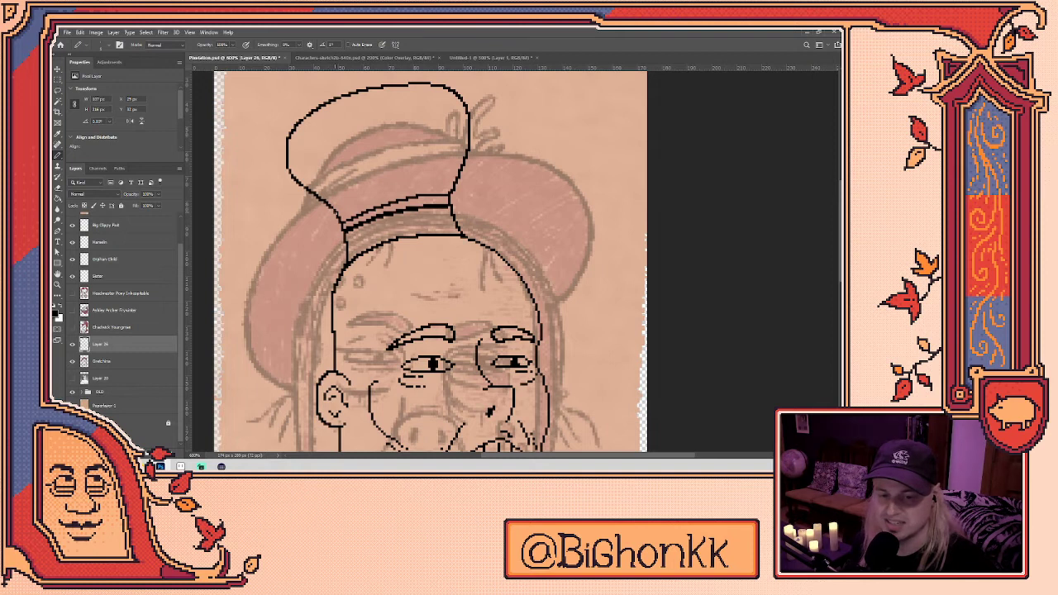
{"action": "left_click_drag", "start_coordinate": [336, 195], "coordinate": [364, 235]}
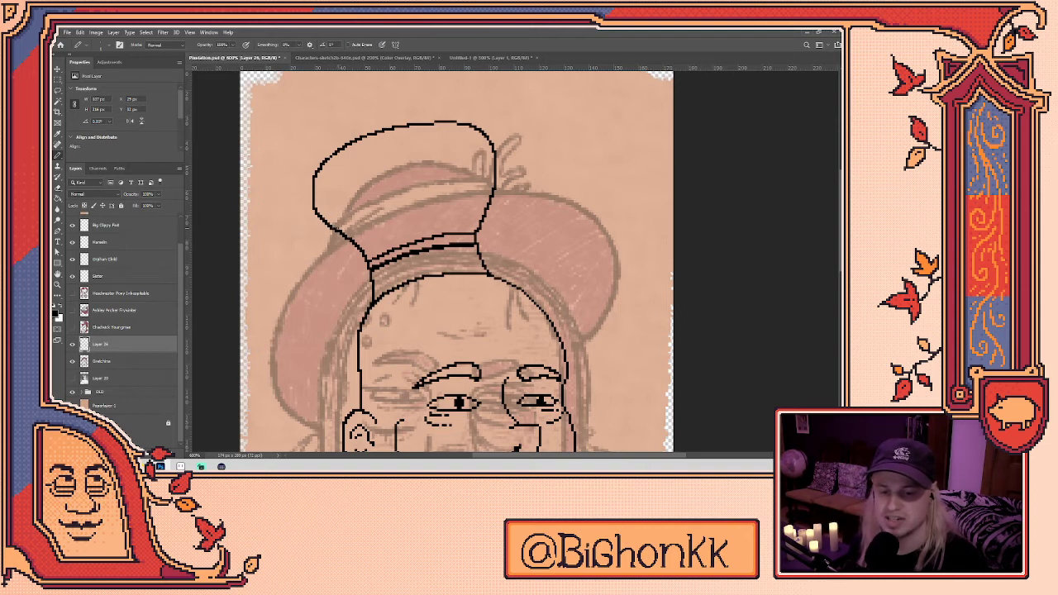
{"action": "key", "text": "e"}
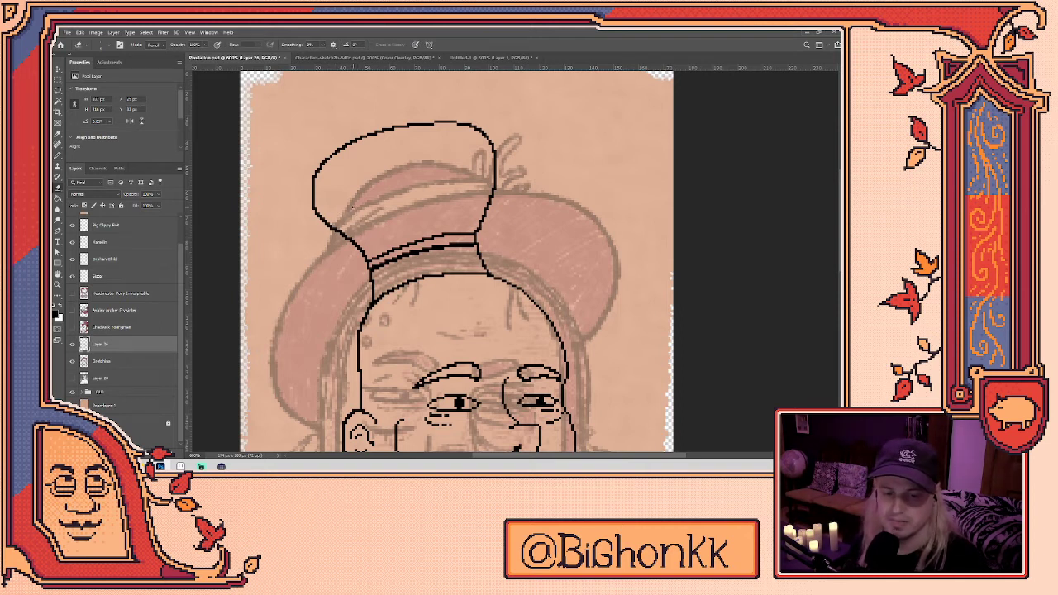
{"action": "scroll", "coordinate": [364, 199], "scroll_direction": "up", "scroll_amount": 2}
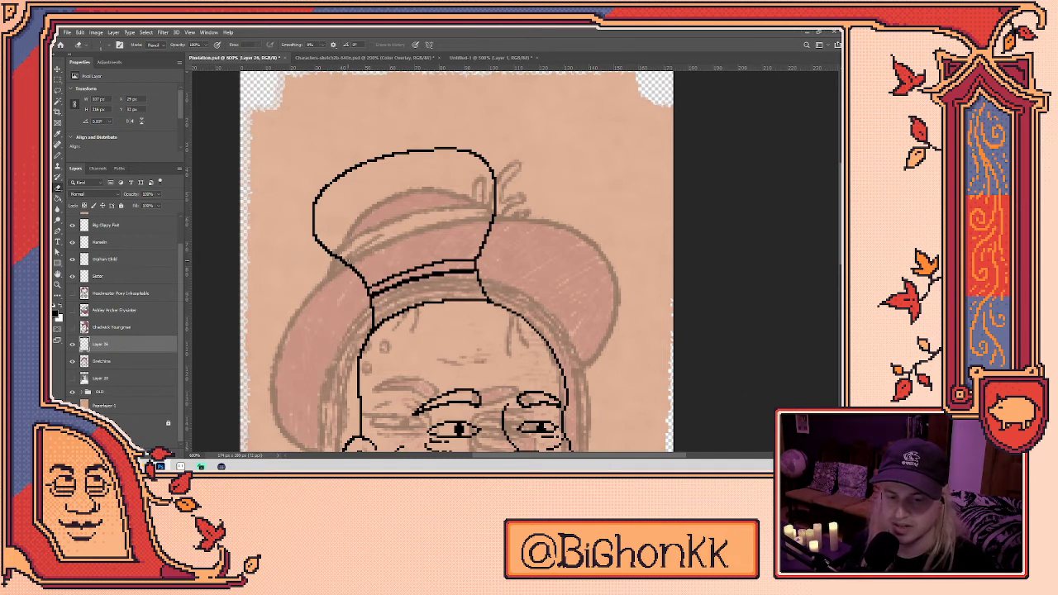
{"action": "key", "text": "b"}
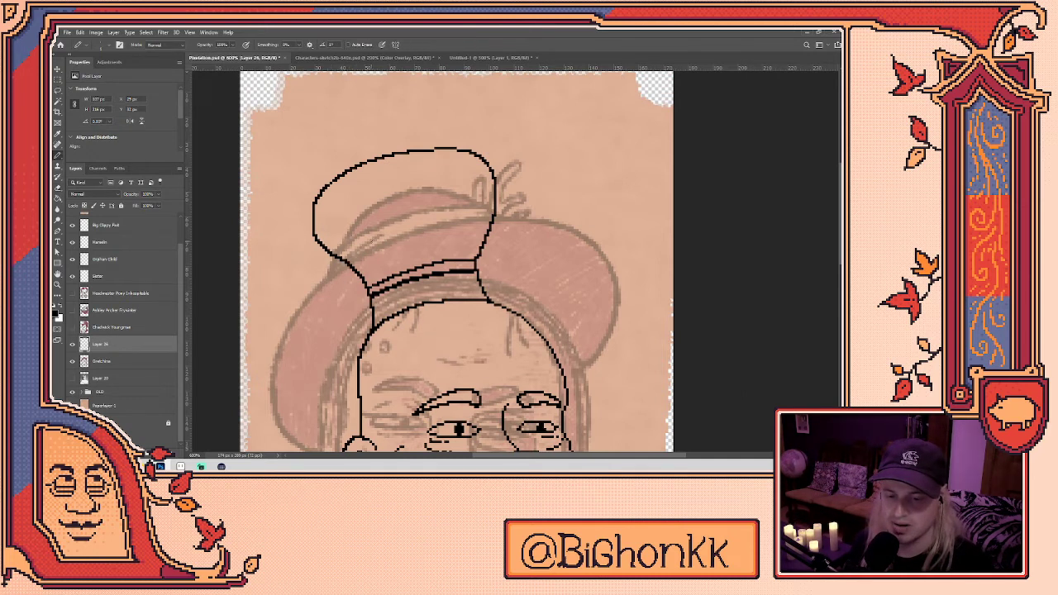
{"action": "scroll", "coordinate": [378, 194], "scroll_direction": "up", "scroll_amount": 4}
- Bring the hat band's right end into view, ready with the Pencil and Eraser
{"action": "key", "text": "e"}
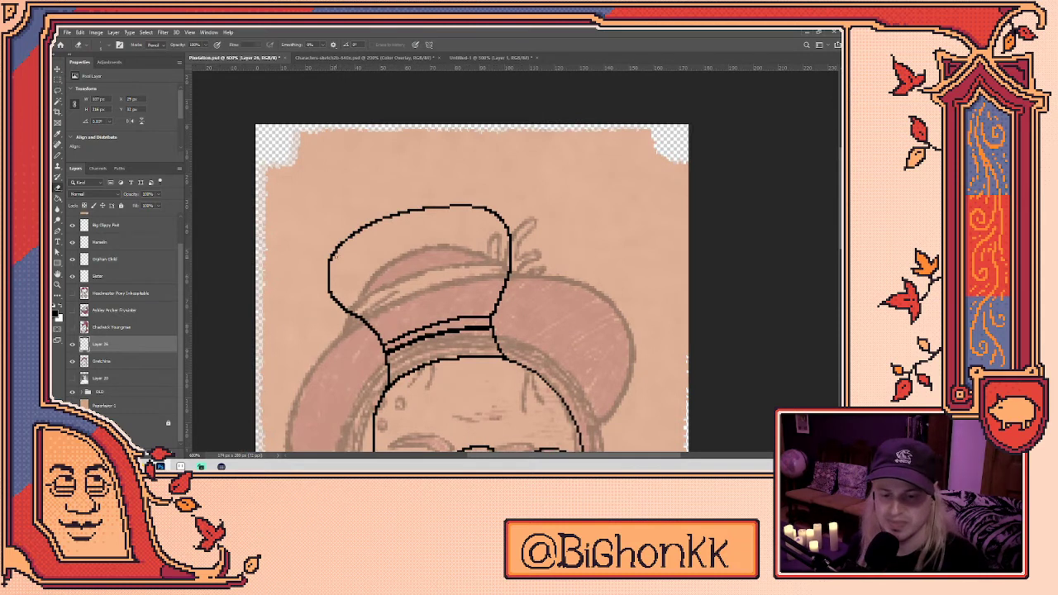
{"action": "key", "text": "b"}
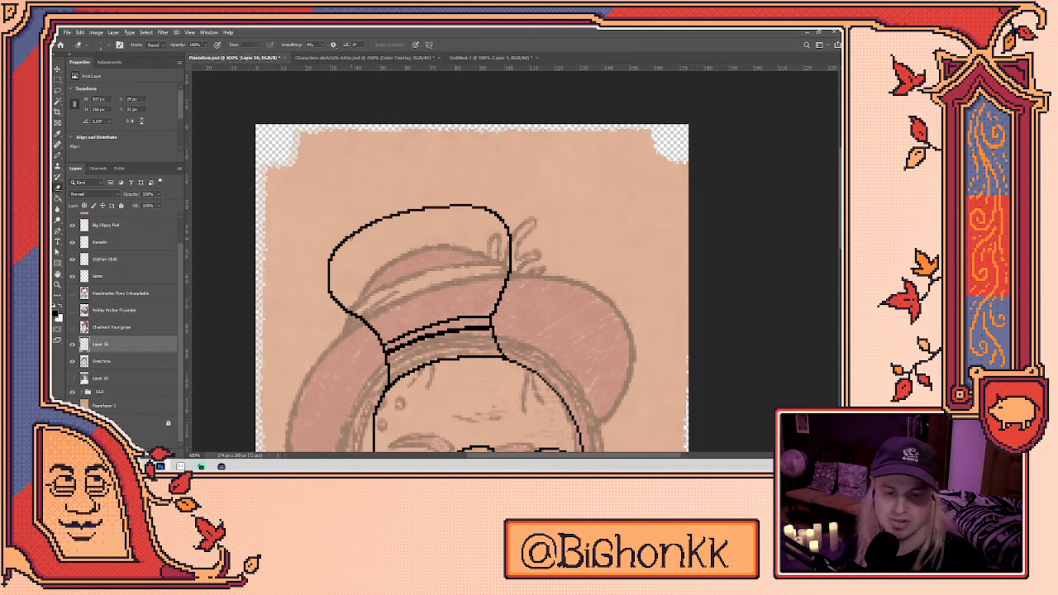
{"action": "scroll", "coordinate": [417, 252], "scroll_direction": "up", "scroll_amount": 2}
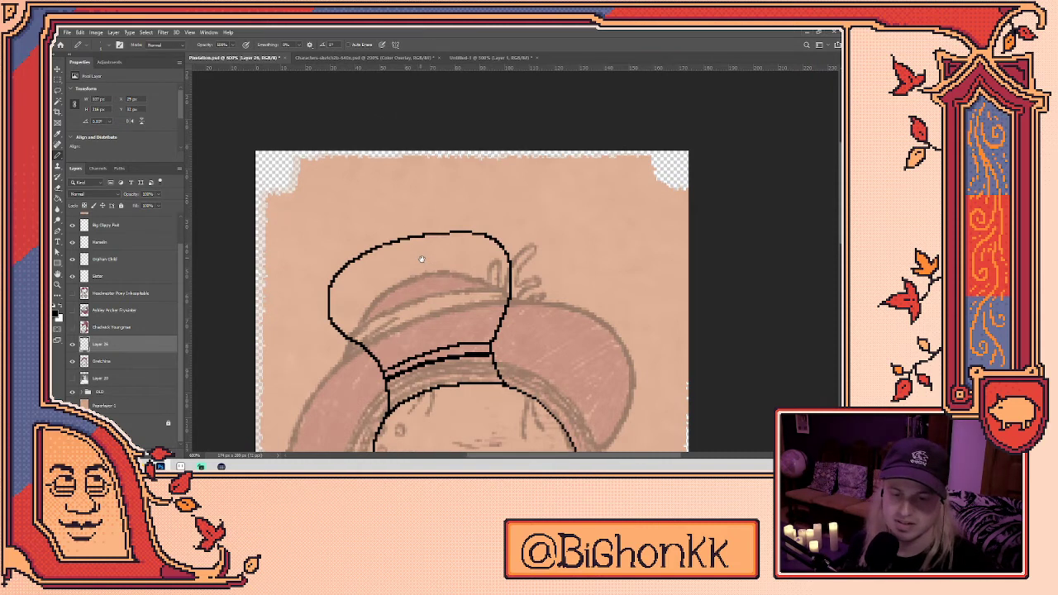
{"action": "scroll", "coordinate": [376, 263], "scroll_direction": "up", "scroll_amount": 4}
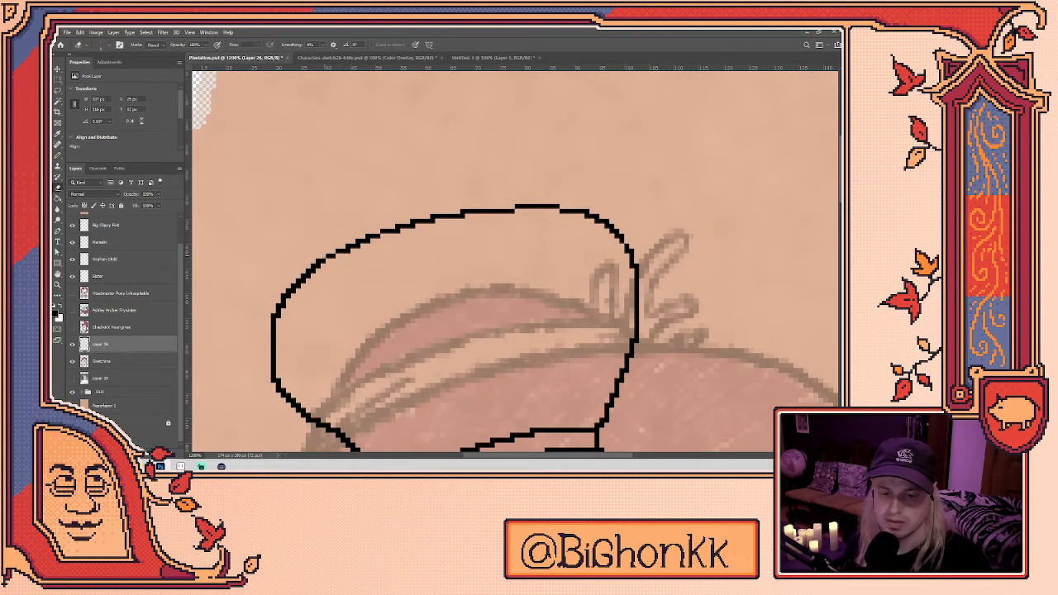
{"action": "key", "text": "b"}
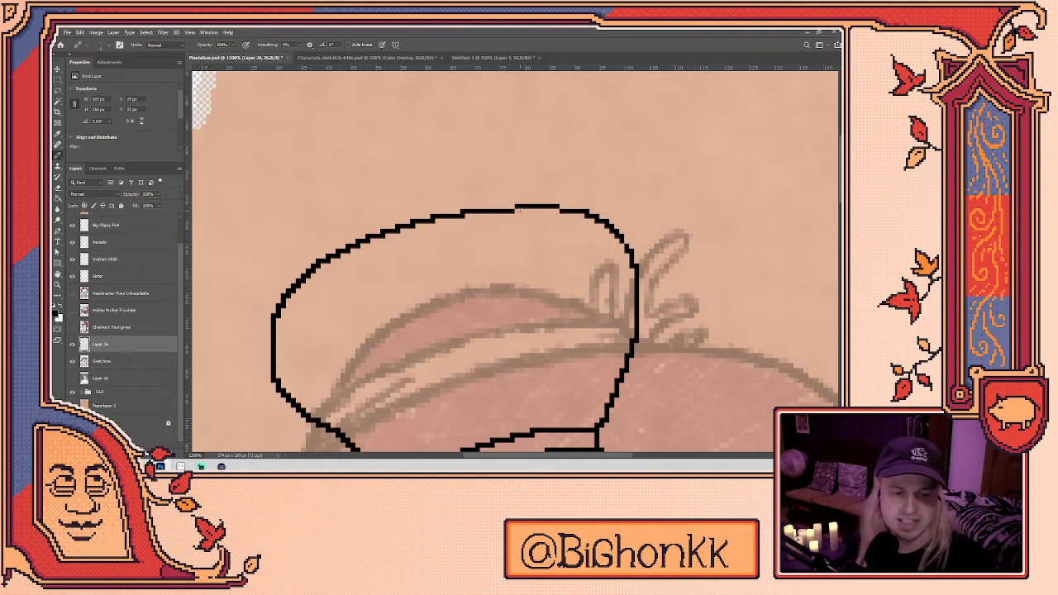
{"action": "left_click_drag", "start_coordinate": [519, 211], "coordinate": [419, 157]}
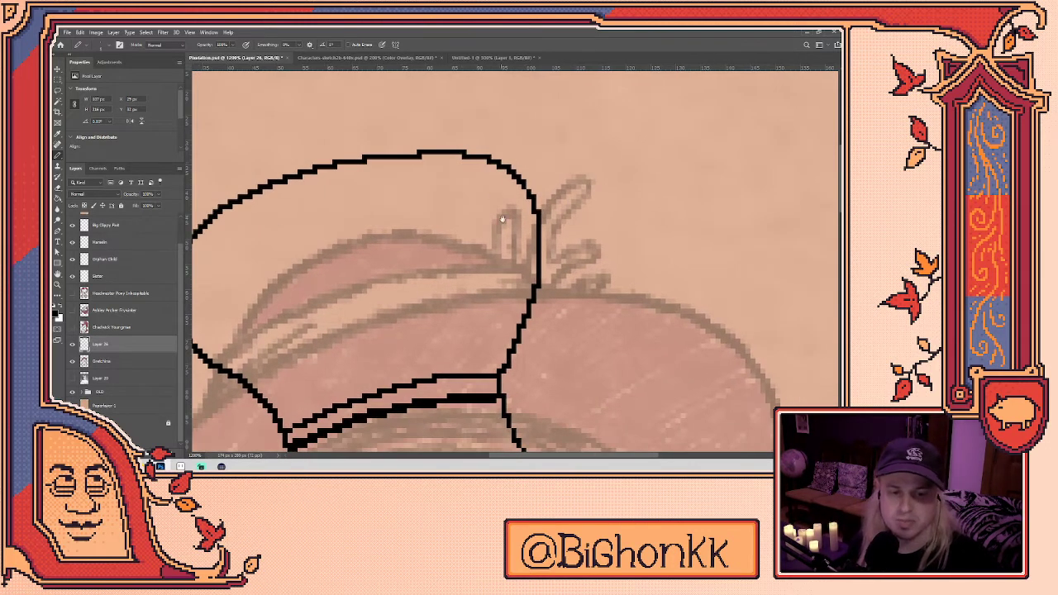
{"action": "left_click_drag", "start_coordinate": [502, 218], "coordinate": [557, 190]}
{"action": "key", "text": "e"}
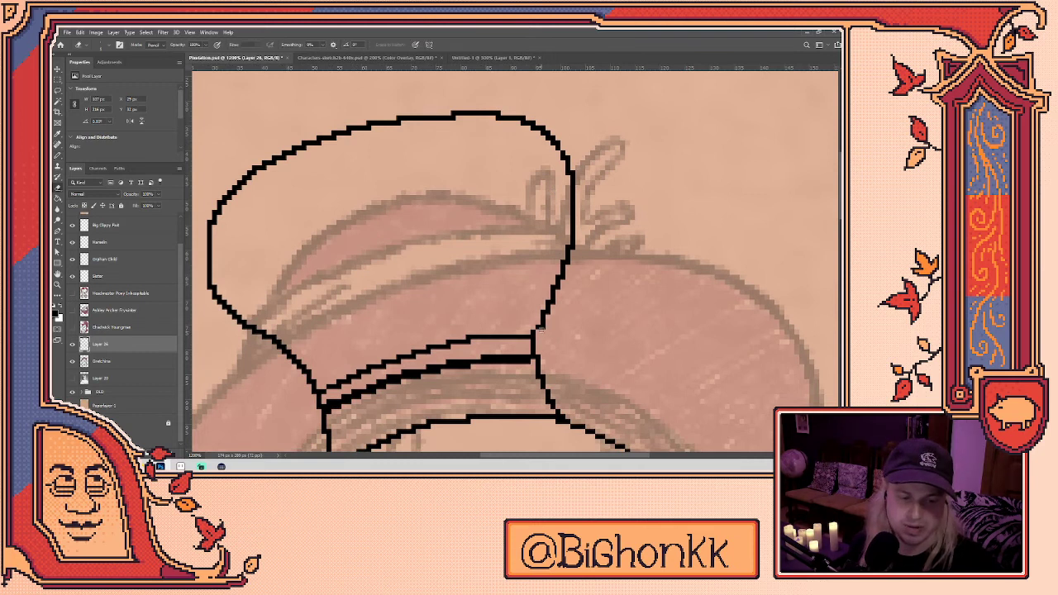
{"action": "key", "text": "b"}
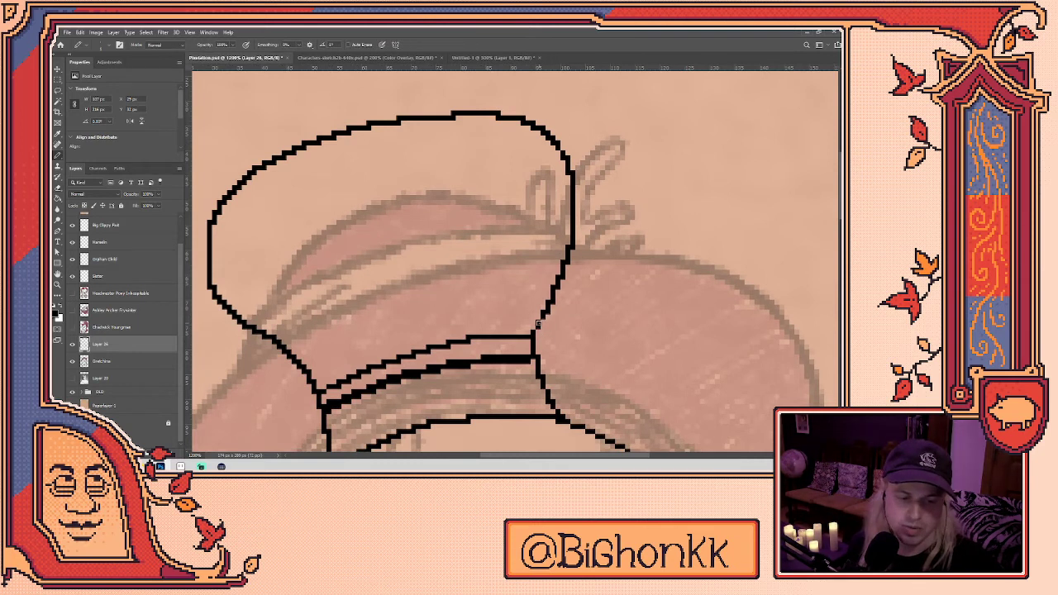
{"action": "key", "text": "e"}
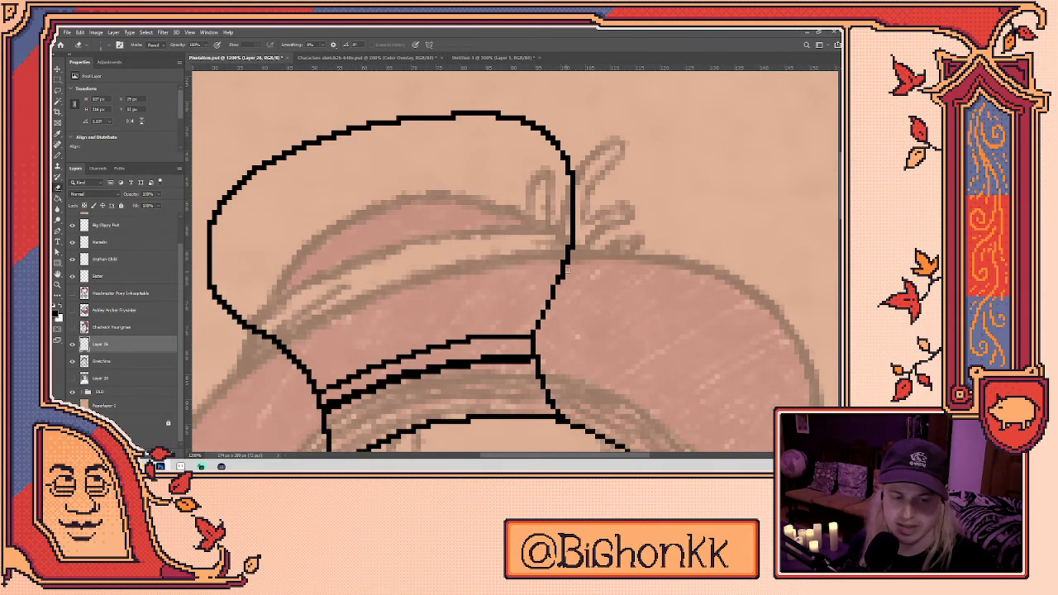
{"action": "key", "text": "b"}
{"action": "key", "text": "e"}
{"action": "key", "text": "b"}
{"action": "key", "text": "e"}
{"action": "key", "text": "b"}
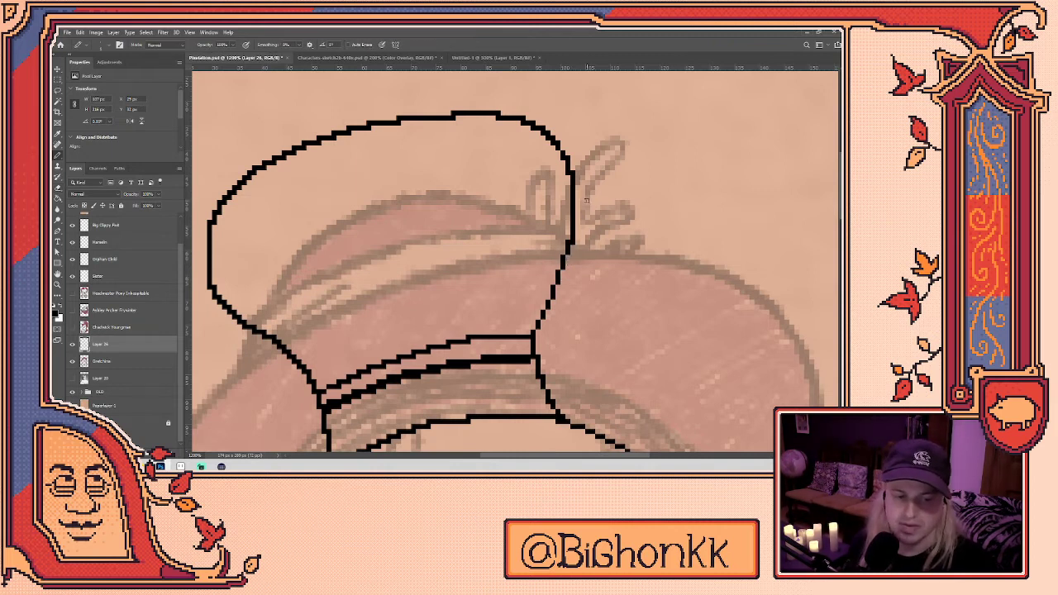
{"action": "key", "text": "e"}
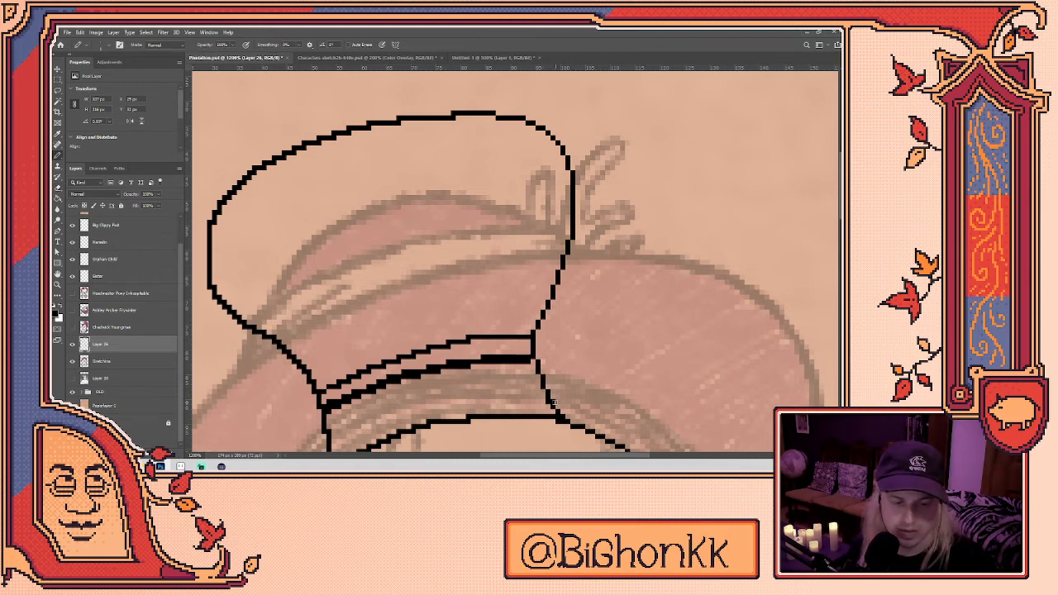
{"action": "left_click_drag", "start_coordinate": [560, 396], "coordinate": [559, 303]}
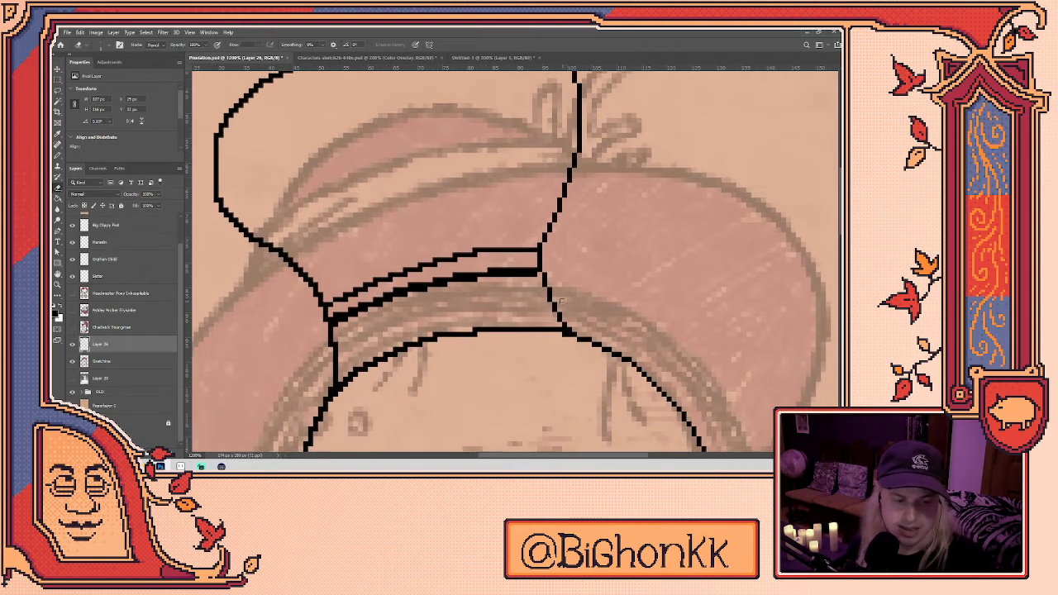
- Erase the band's upper line at its right end and redraw it meeting the outline
{"action": "left_click_drag", "start_coordinate": [474, 329], "coordinate": [567, 331]}
{"action": "key", "text": "b"}
{"action": "left_click_drag", "start_coordinate": [477, 334], "coordinate": [567, 334]}
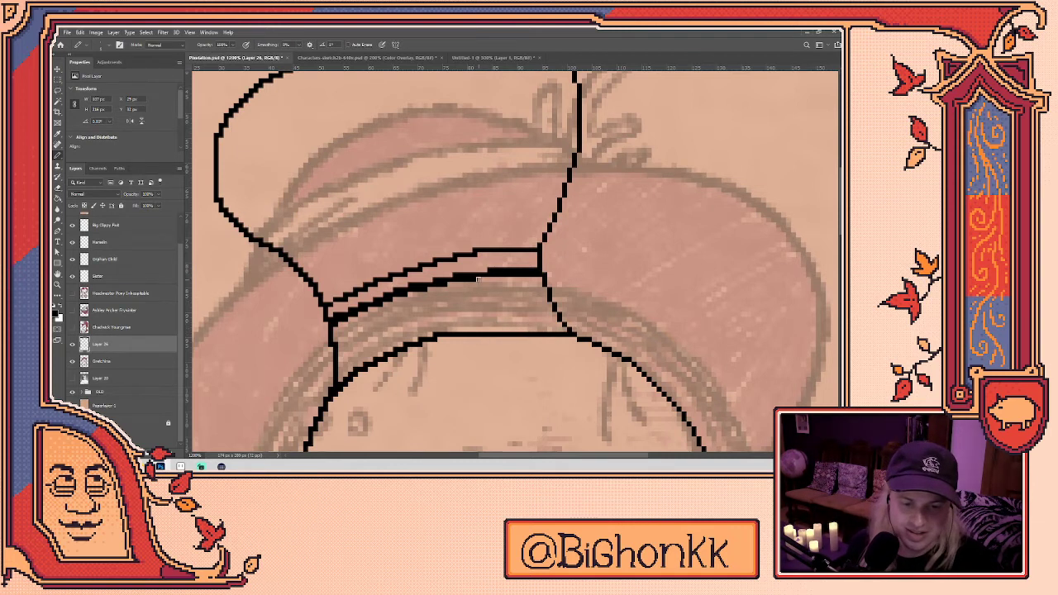
{"action": "key", "text": "e"}
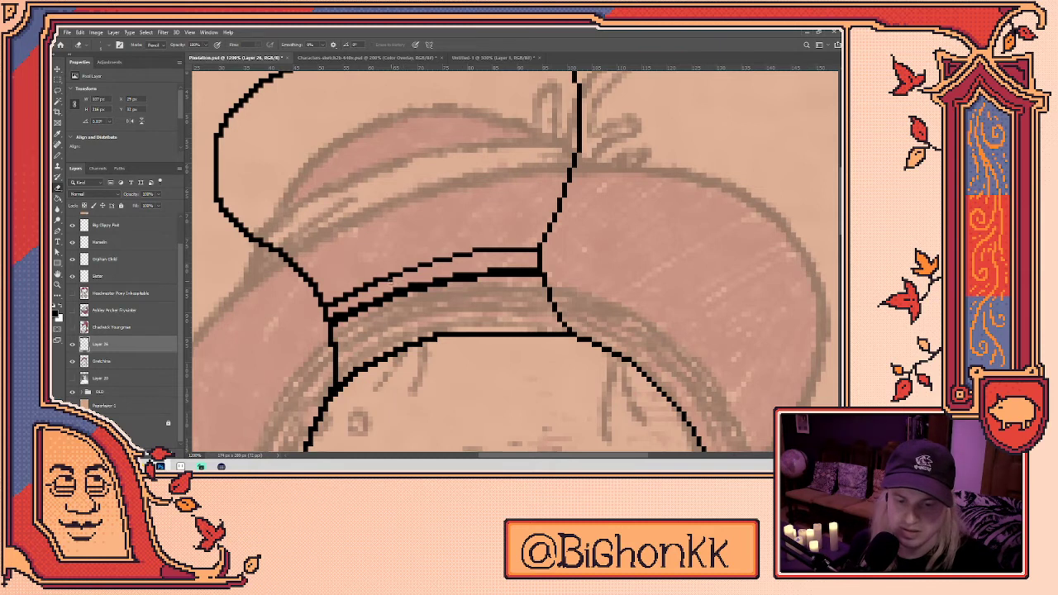
{"action": "left_click_drag", "start_coordinate": [398, 315], "coordinate": [439, 297]}
{"action": "key", "text": "b"}
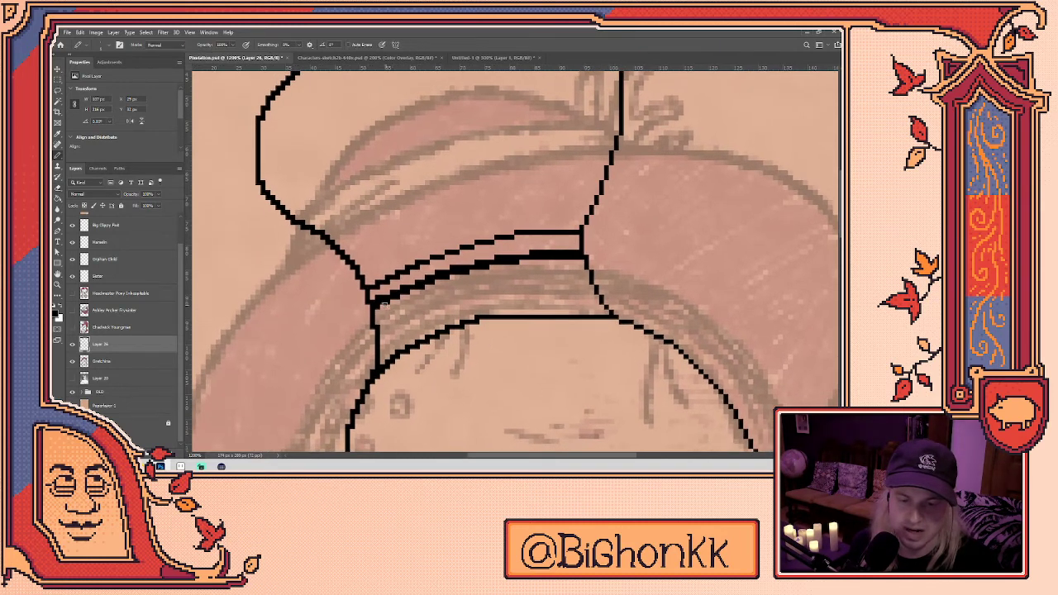
{"action": "scroll", "coordinate": [510, 288], "scroll_direction": "down", "scroll_amount": 1}
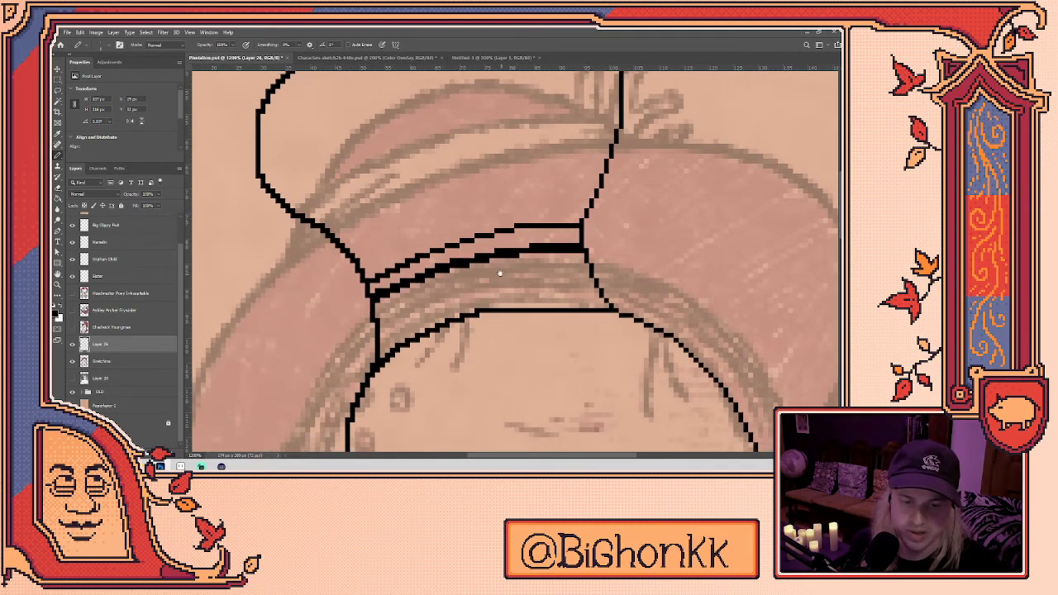
{"action": "scroll", "coordinate": [520, 277], "scroll_direction": "down", "scroll_amount": 2}
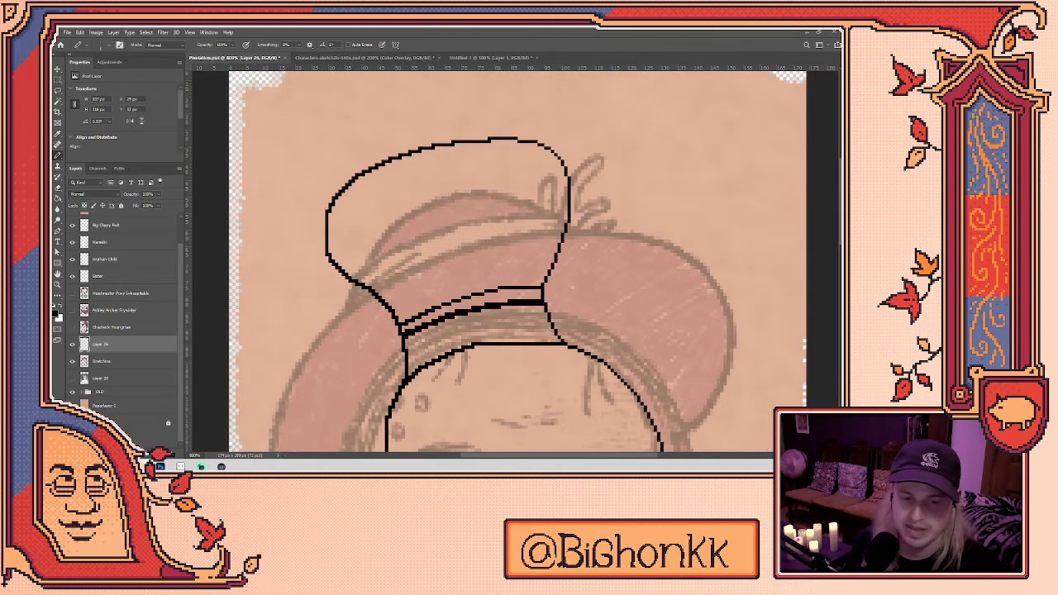
- Redraw the hat's hooked top and top-left corner, erasing the old outline
{"action": "left_click_drag", "start_coordinate": [436, 263], "coordinate": [387, 117]}
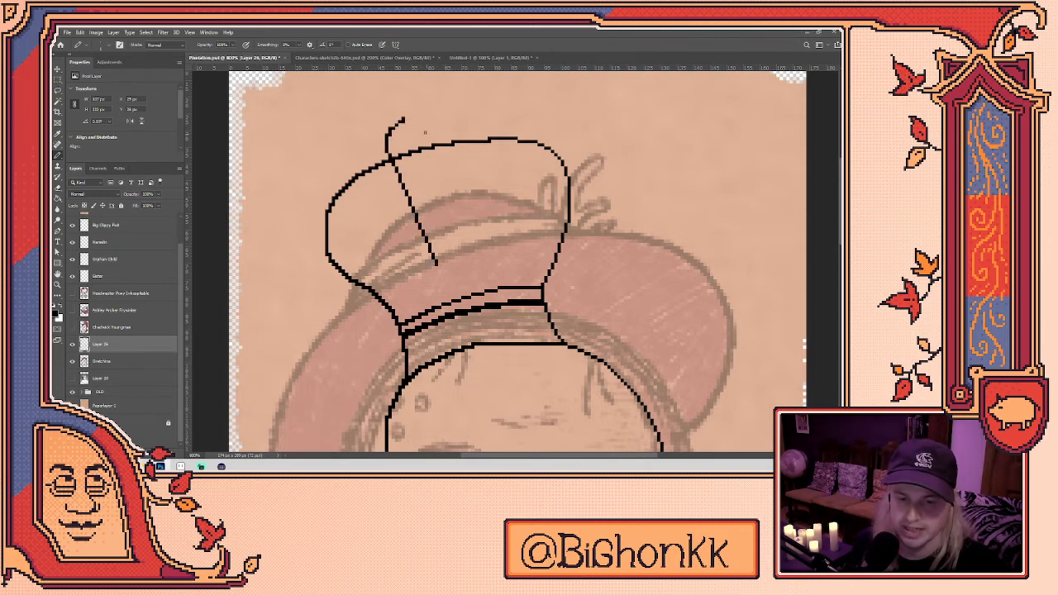
{"action": "key", "text": "ctrl+z"}
{"action": "mouse_move", "coordinate": [440, 244]}
{"action": "left_mouse_down"}
{"action": "mouse_move", "coordinate": [396, 140]}
{"action": "mouse_move", "coordinate": [415, 122]}
{"action": "mouse_move", "coordinate": [547, 109]}
{"action": "mouse_move", "coordinate": [566, 134]}
{"action": "mouse_move", "coordinate": [567, 159]}
{"action": "mouse_move", "coordinate": [444, 143]}
{"action": "mouse_move", "coordinate": [499, 138]}
{"action": "mouse_move", "coordinate": [422, 133]}
{"action": "mouse_move", "coordinate": [422, 124]}
{"action": "mouse_move", "coordinate": [423, 139]}
{"action": "mouse_move", "coordinate": [385, 160]}
{"action": "left_mouse_up"}
{"action": "key", "text": "e"}
{"action": "key", "text": "b"}
{"action": "key", "text": "e"}
{"action": "key", "text": "b"}
{"action": "key", "text": "ctrl+z"}
{"action": "key", "text": "e"}
{"action": "key", "text": "b"}
{"action": "key", "text": "e"}
{"action": "key", "text": "b"}
{"action": "mouse_move", "coordinate": [396, 146]}
{"action": "left_mouse_down"}
{"action": "mouse_move", "coordinate": [333, 195]}
{"action": "mouse_move", "coordinate": [380, 163]}
{"action": "mouse_move", "coordinate": [422, 191]}
{"action": "mouse_move", "coordinate": [438, 240]}
{"action": "left_mouse_up"}
- Move the hat's left outline further left, removing the old diagonal edge
{"action": "key", "text": "e"}
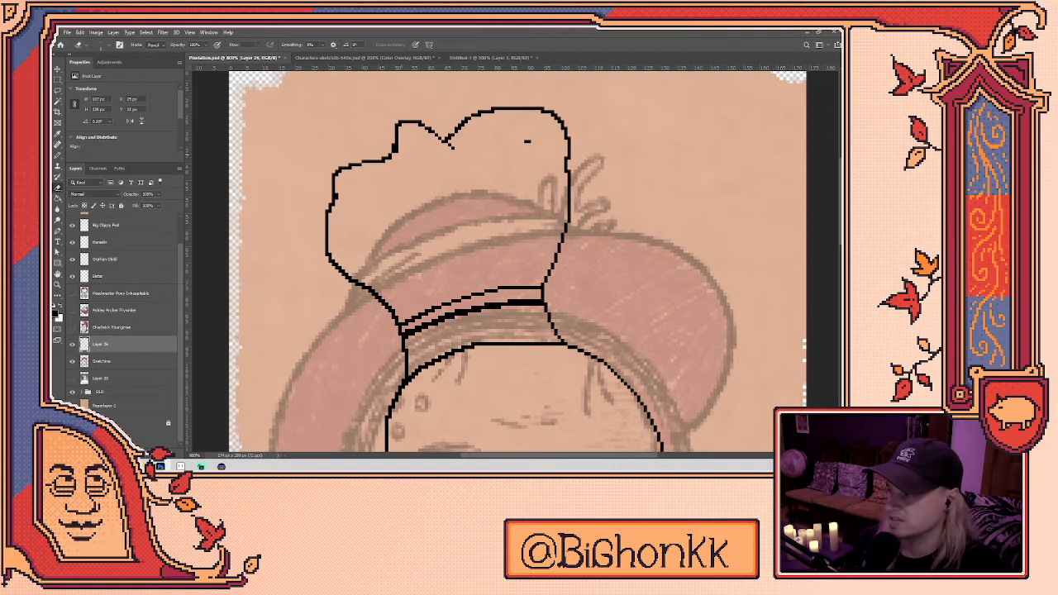
{"action": "mouse_move", "coordinate": [340, 201]}
{"action": "left_mouse_down"}
{"action": "mouse_move", "coordinate": [331, 261]}
{"action": "mouse_move", "coordinate": [325, 252]}
{"action": "mouse_move", "coordinate": [334, 262]}
{"action": "mouse_move", "coordinate": [270, 224]}
{"action": "mouse_move", "coordinate": [211, 261]}
{"action": "mouse_move", "coordinate": [251, 307]}
{"action": "left_mouse_up"}
{"action": "key", "text": "b"}
{"action": "key", "text": "e"}
{"action": "key", "text": "b"}
- Draw two fold lines inside the chef hat, undoing a misdrawn third
{"action": "left_click_drag", "start_coordinate": [416, 172], "coordinate": [393, 300]}
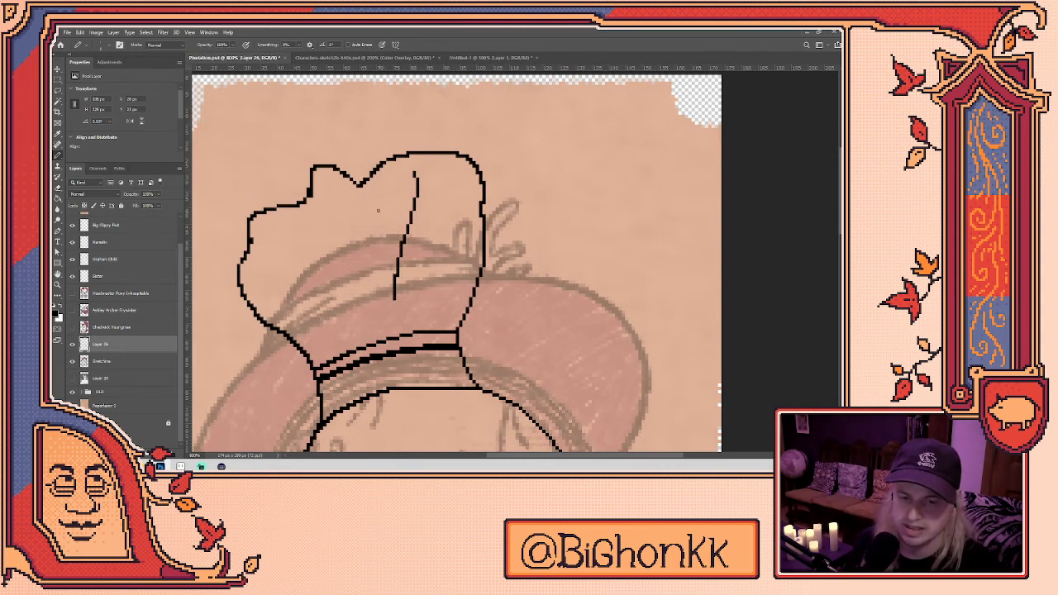
{"action": "mouse_move", "coordinate": [365, 196]}
{"action": "left_mouse_down"}
{"action": "mouse_move", "coordinate": [373, 213]}
{"action": "mouse_move", "coordinate": [379, 206]}
{"action": "mouse_move", "coordinate": [375, 281]}
{"action": "left_mouse_up"}
{"action": "mouse_move", "coordinate": [316, 207]}
{"action": "left_mouse_down"}
{"action": "mouse_move", "coordinate": [337, 268]}
{"action": "mouse_move", "coordinate": [326, 239]}
{"action": "left_mouse_up"}
{"action": "key", "text": "ctrl+z"}
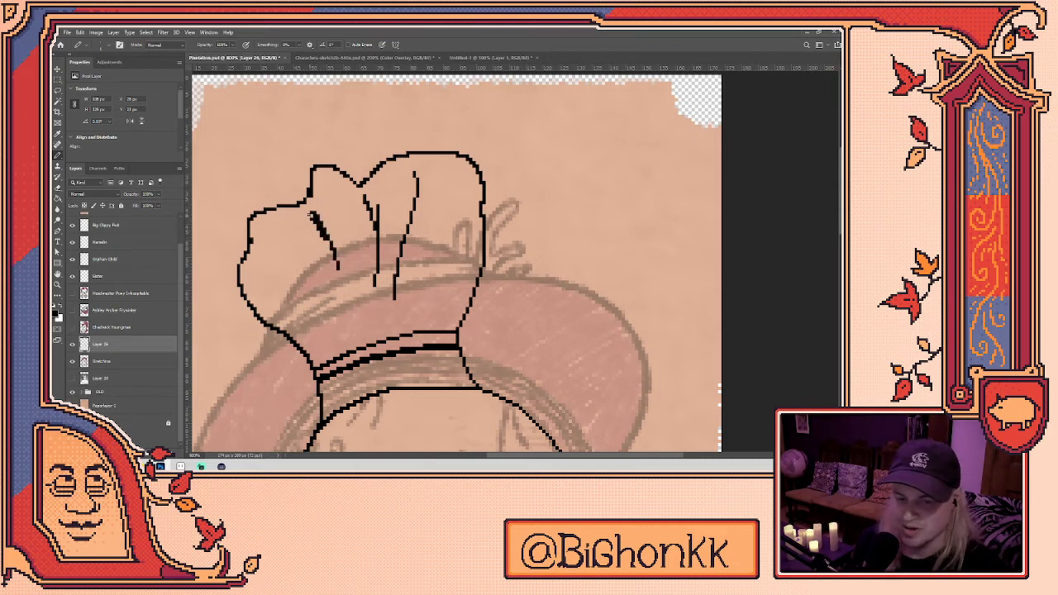
{"action": "key", "text": "e"}
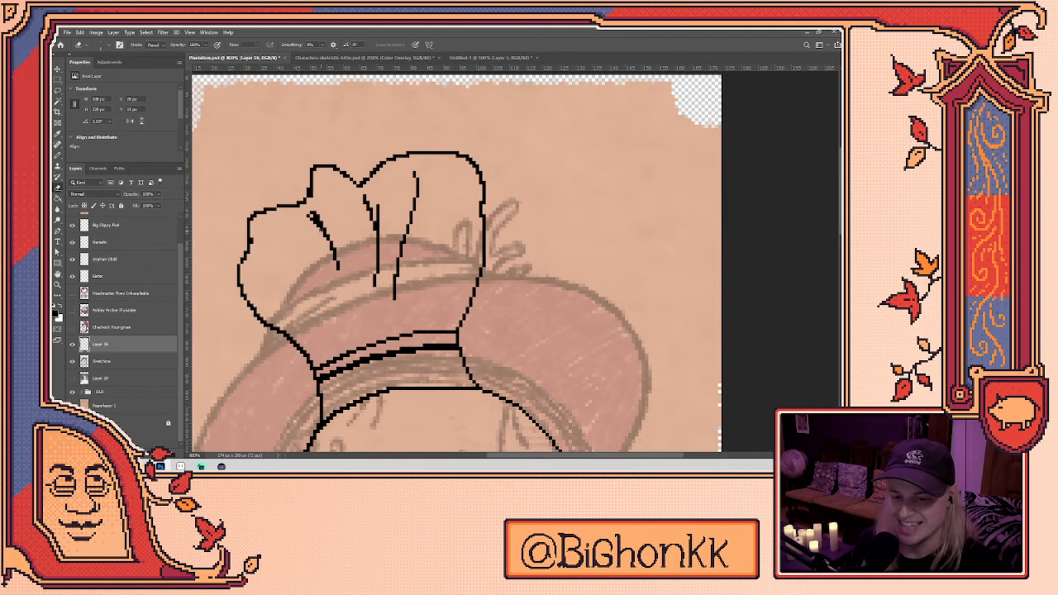
{"action": "key", "text": "b"}
{"action": "key", "text": "e"}
{"action": "key", "text": "b"}
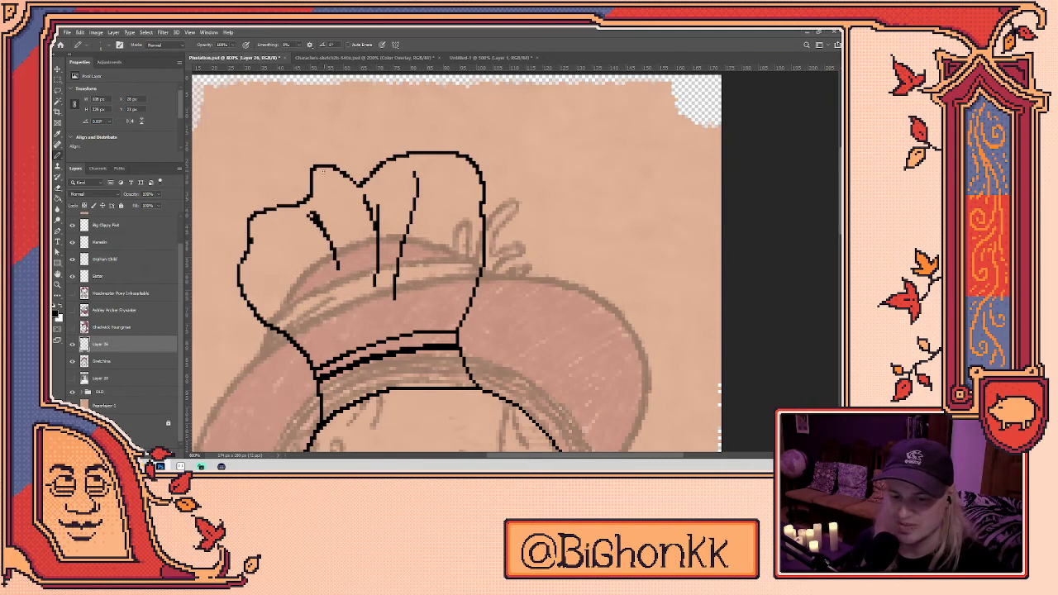
{"action": "key", "text": "e"}
- Erase and redraw the hat's right outline and top-right edge down to the band
{"action": "mouse_move", "coordinate": [420, 217]}
{"action": "left_mouse_down"}
{"action": "mouse_move", "coordinate": [482, 208]}
{"action": "mouse_move", "coordinate": [450, 225]}
{"action": "left_mouse_up"}
{"action": "key", "text": "b"}
{"action": "key", "text": "e"}
{"action": "mouse_move", "coordinate": [494, 281]}
{"action": "left_mouse_down"}
{"action": "mouse_move", "coordinate": [496, 177]}
{"action": "mouse_move", "coordinate": [491, 162]}
{"action": "mouse_move", "coordinate": [441, 147]}
{"action": "mouse_move", "coordinate": [459, 144]}
{"action": "mouse_move", "coordinate": [491, 189]}
{"action": "mouse_move", "coordinate": [473, 264]}
{"action": "left_mouse_up"}
{"action": "key", "text": "b"}
{"action": "mouse_move", "coordinate": [482, 212]}
{"action": "left_mouse_down"}
{"action": "mouse_move", "coordinate": [474, 316]}
{"action": "mouse_move", "coordinate": [498, 200]}
{"action": "mouse_move", "coordinate": [467, 142]}
{"action": "mouse_move", "coordinate": [437, 146]}
{"action": "left_mouse_up"}
{"action": "key", "text": "ctrl+z"}
{"action": "key", "text": "ctrl+z"}
{"action": "key", "text": "e"}
{"action": "key", "text": "b"}
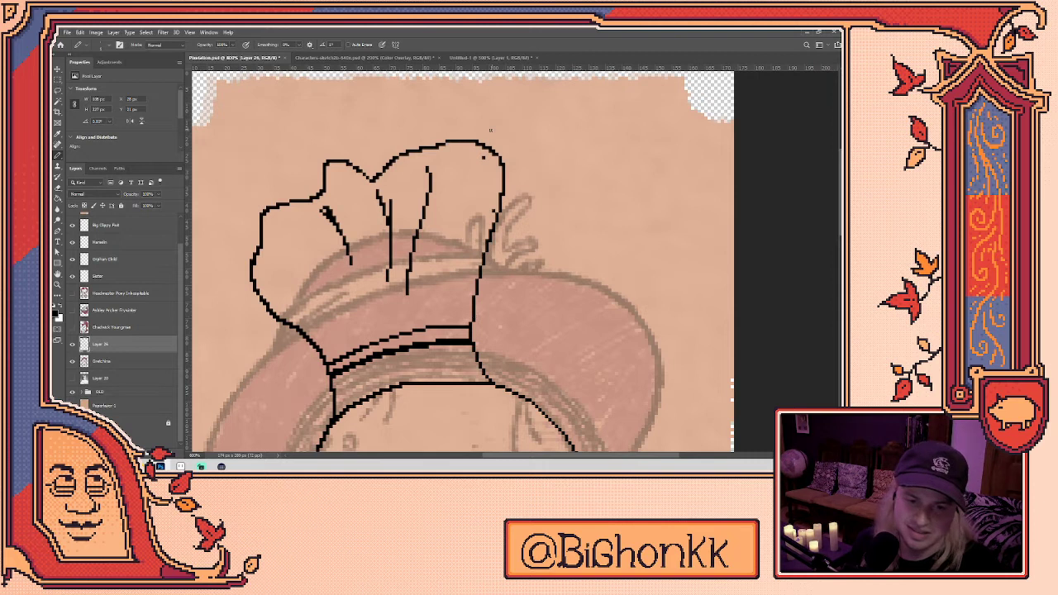
{"action": "key", "text": "e"}
{"action": "left_click", "coordinate": [434, 149]}
{"action": "key", "text": "b"}
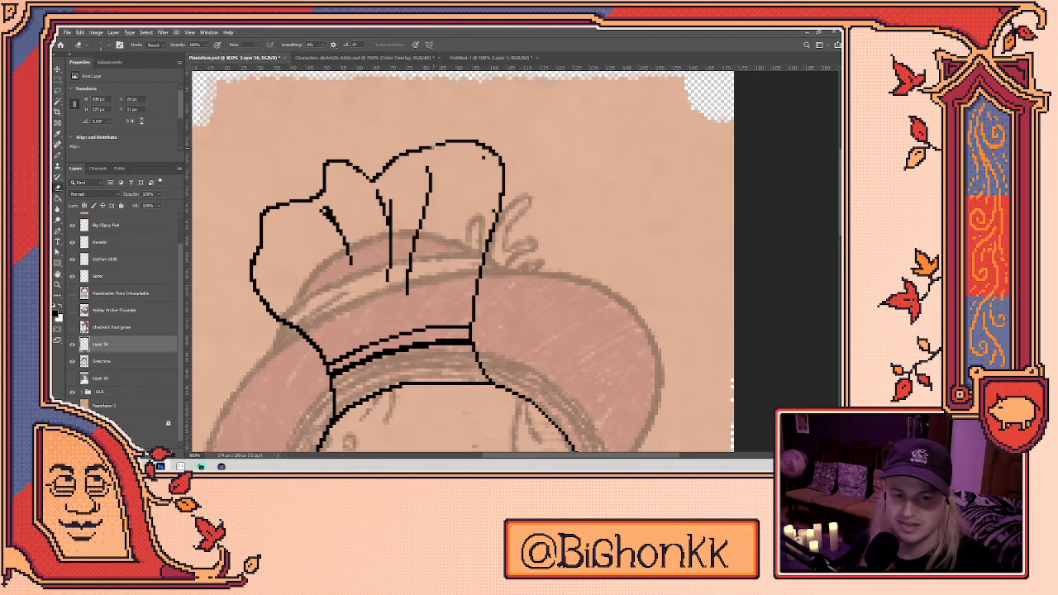
{"action": "key", "text": "e"}
{"action": "key", "text": "b"}
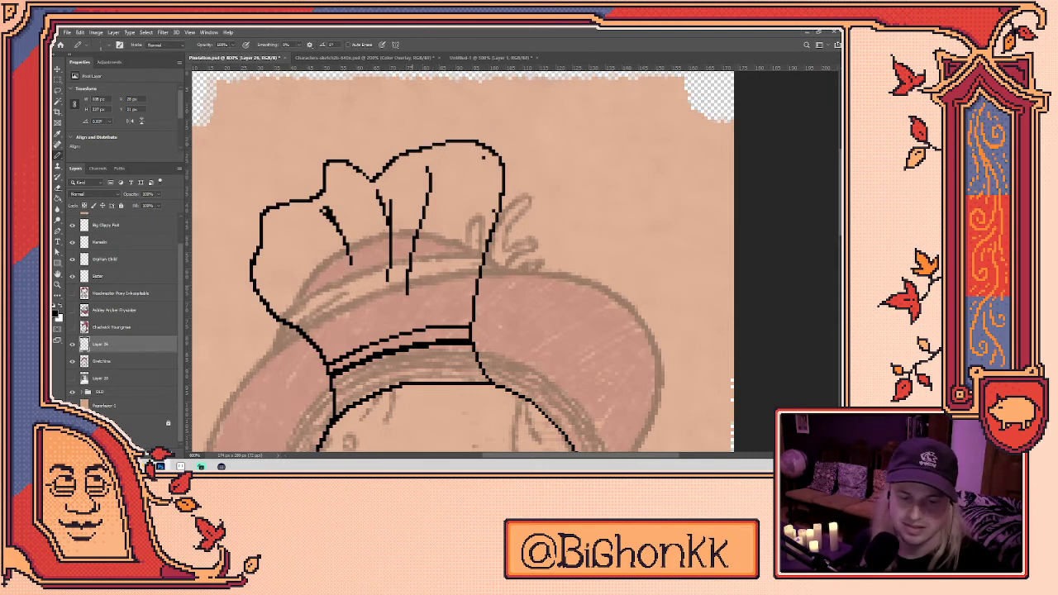
- Rework the hat's top-left outline into a lumpy curve
{"action": "scroll", "coordinate": [463, 281], "scroll_direction": "down", "scroll_amount": 2}
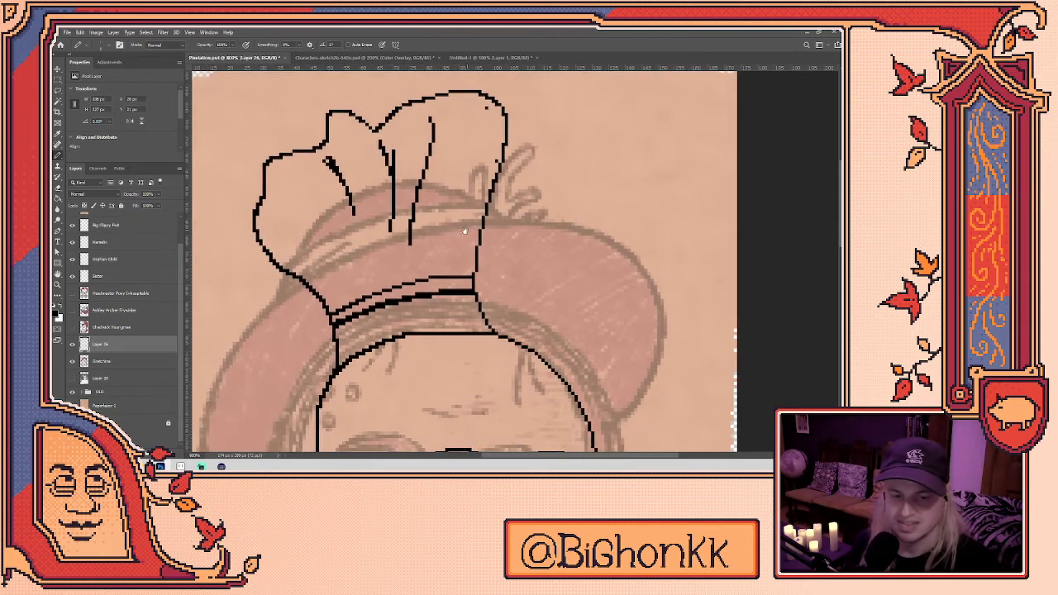
{"action": "key", "text": "e"}
{"action": "mouse_move", "coordinate": [336, 142]}
{"action": "left_mouse_down"}
{"action": "mouse_move", "coordinate": [319, 152]}
{"action": "mouse_move", "coordinate": [352, 136]}
{"action": "mouse_move", "coordinate": [341, 139]}
{"action": "left_mouse_up"}
{"action": "key", "text": "b"}
{"action": "key", "text": "e"}
{"action": "key", "text": "b"}
{"action": "key", "text": "e"}
{"action": "key", "text": "b"}
{"action": "key", "text": "e"}
{"action": "key", "text": "b"}
{"action": "key", "text": "e"}
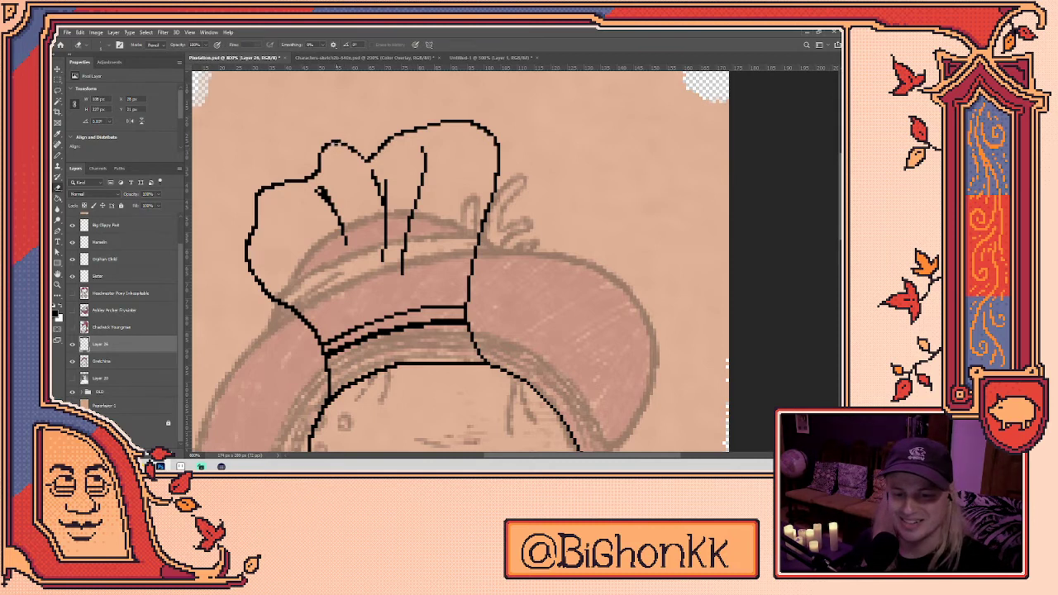
{"action": "key", "text": "b"}
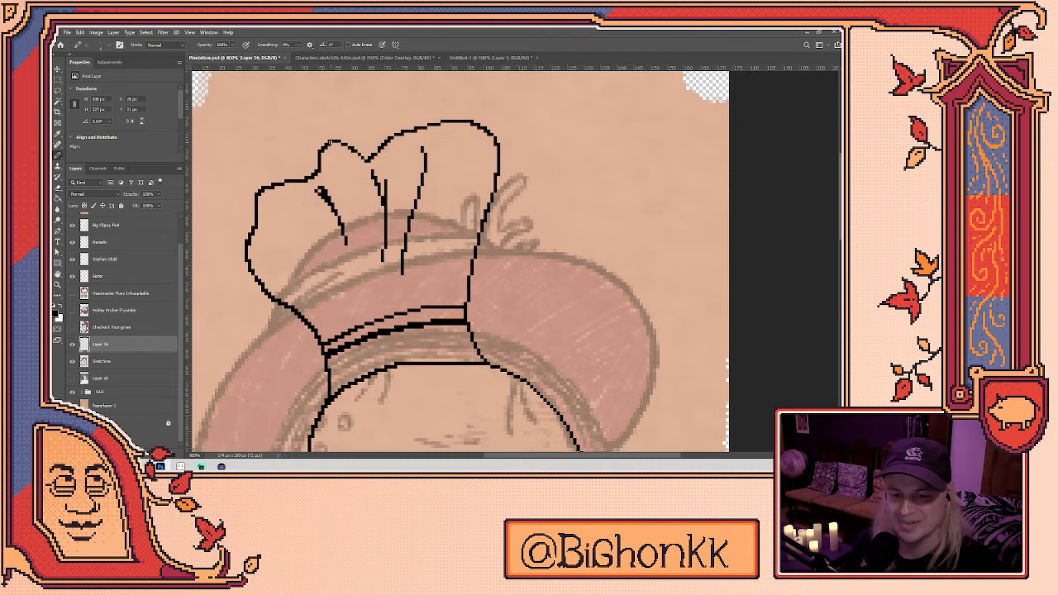
{"action": "scroll", "coordinate": [496, 261], "scroll_direction": "left", "scroll_amount": 4}
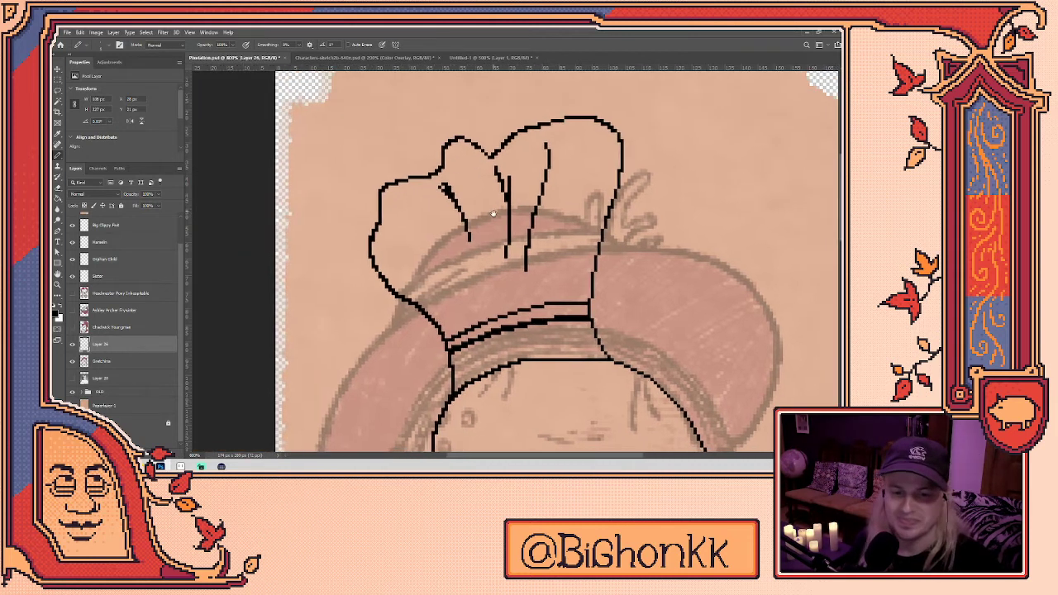
{"action": "scroll", "coordinate": [518, 208], "scroll_direction": "right", "scroll_amount": 3}
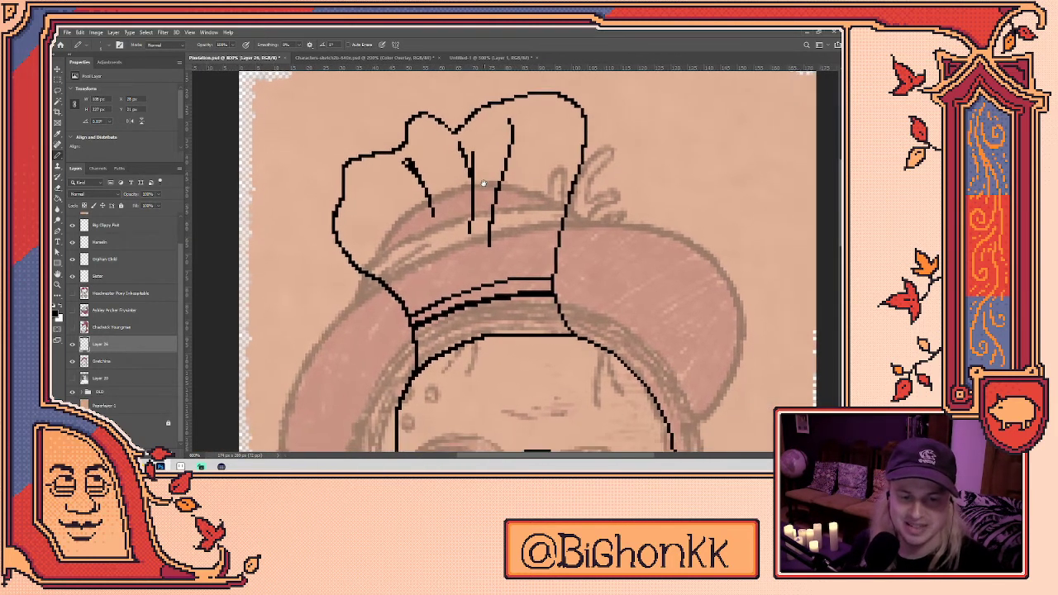
{"action": "scroll", "coordinate": [506, 205], "scroll_direction": "down", "scroll_amount": 1}
- Select the chef hat's interior with Quick Mask and Lasso, and delete its fold lines
{"action": "mouse_move", "coordinate": [450, 246]}
{"action": "left_mouse_down"}
{"action": "mouse_move", "coordinate": [344, 244]}
{"action": "mouse_move", "coordinate": [340, 156]}
{"action": "mouse_move", "coordinate": [382, 138]}
{"action": "left_mouse_up"}
{"action": "key", "text": "q"}
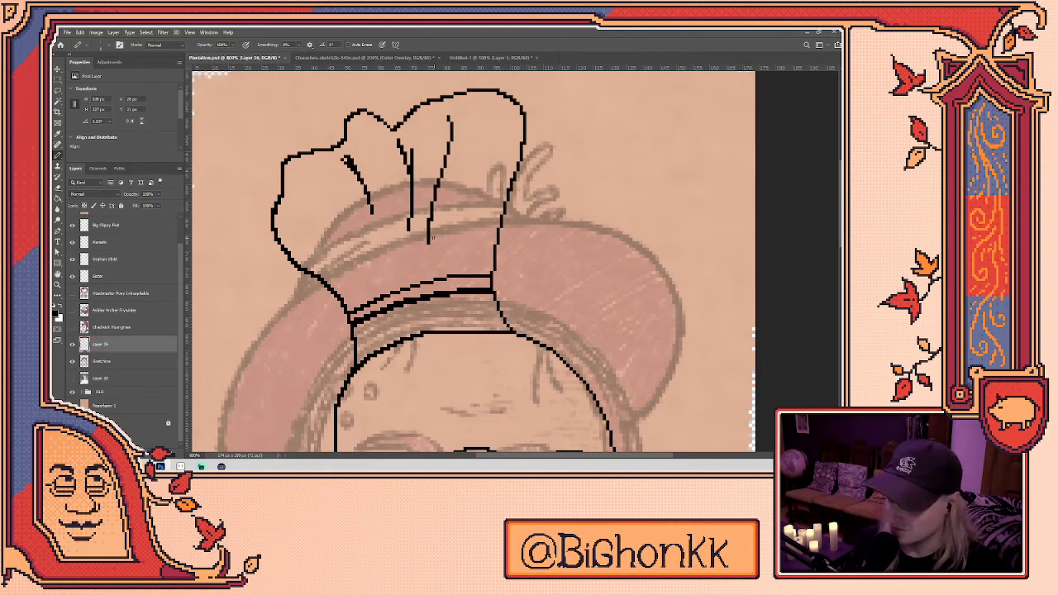
{"action": "key", "text": "l"}
{"action": "mouse_move", "coordinate": [458, 242]}
{"action": "left_mouse_down"}
{"action": "mouse_move", "coordinate": [340, 192]}
{"action": "mouse_move", "coordinate": [400, 130]}
{"action": "mouse_move", "coordinate": [471, 180]}
{"action": "mouse_move", "coordinate": [455, 243]}
{"action": "left_mouse_up"}
{"action": "key", "text": "Delete"}
{"action": "key", "text": "ctrl+d"}
- Draw four new fold creases down inside the chef hat's puffy crown
{"action": "key", "text": "b"}
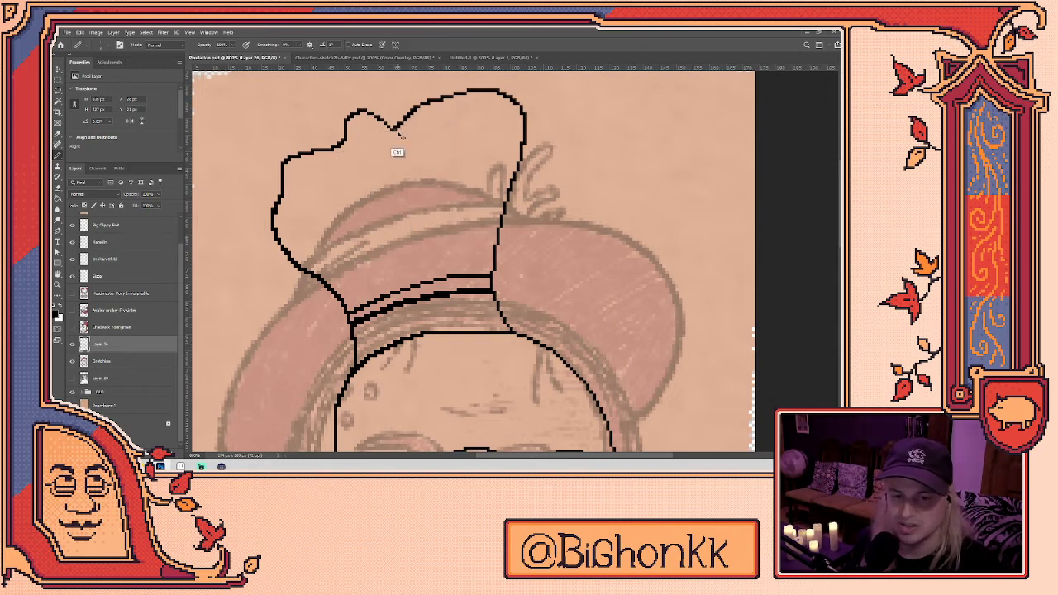
{"action": "scroll", "coordinate": [426, 199], "scroll_direction": "right", "scroll_amount": 3}
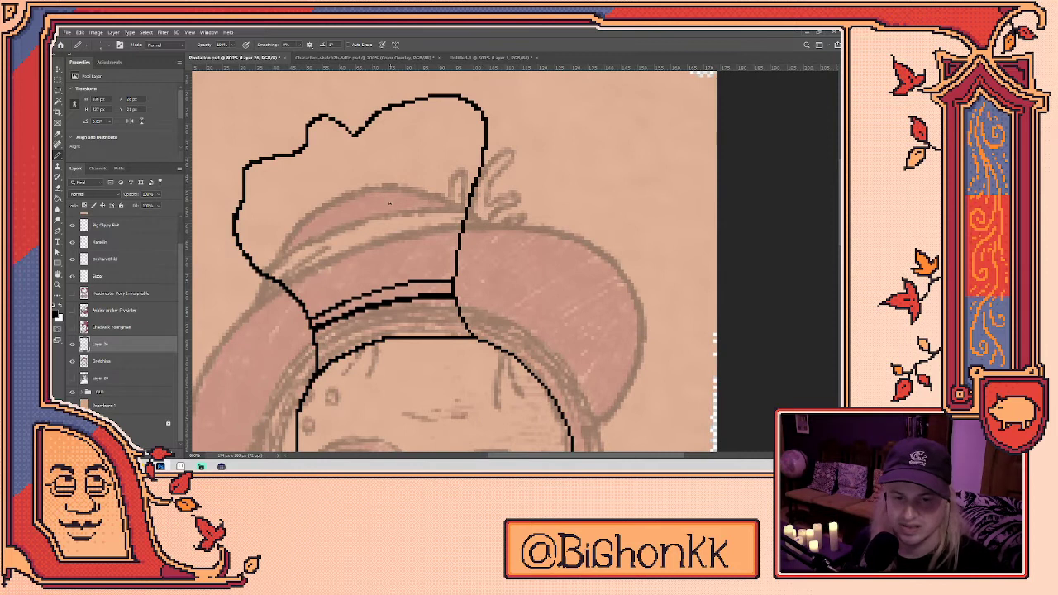
{"action": "left_click_drag", "start_coordinate": [376, 163], "coordinate": [383, 240]}
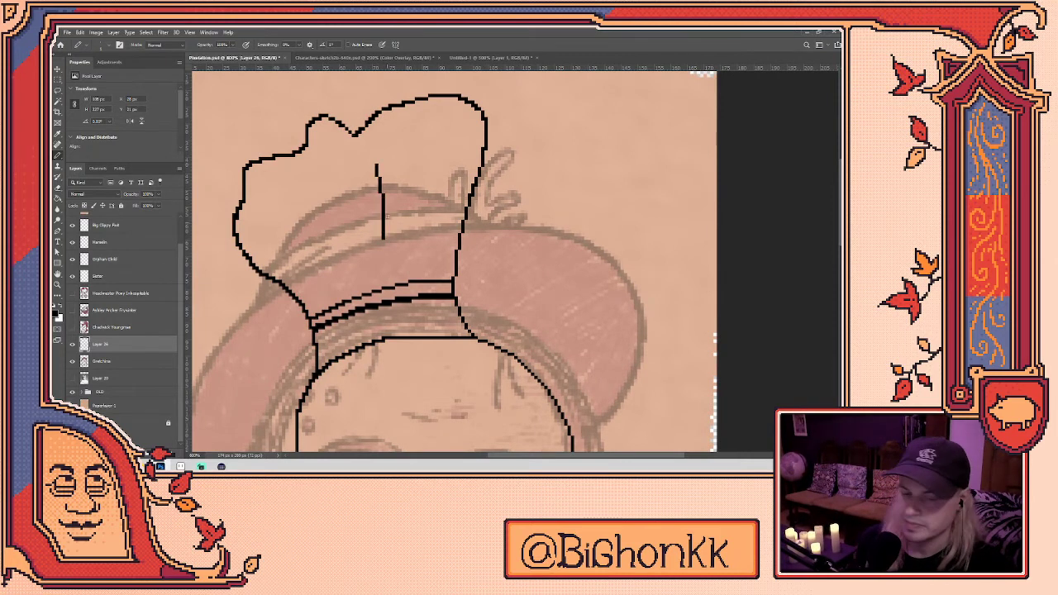
{"action": "left_click_drag", "start_coordinate": [415, 135], "coordinate": [373, 266]}
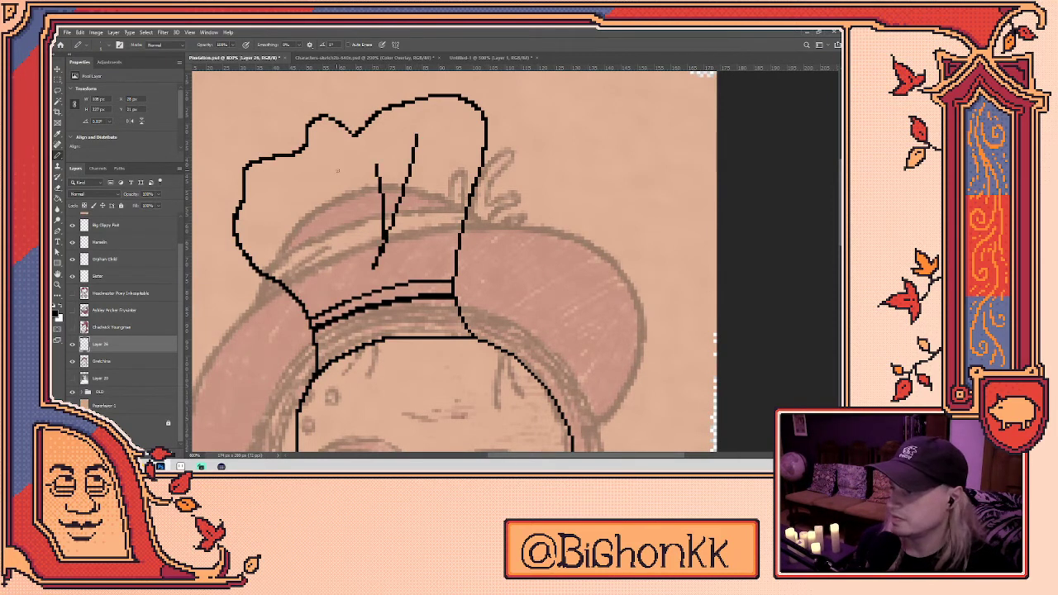
{"action": "left_click_drag", "start_coordinate": [311, 152], "coordinate": [339, 244]}
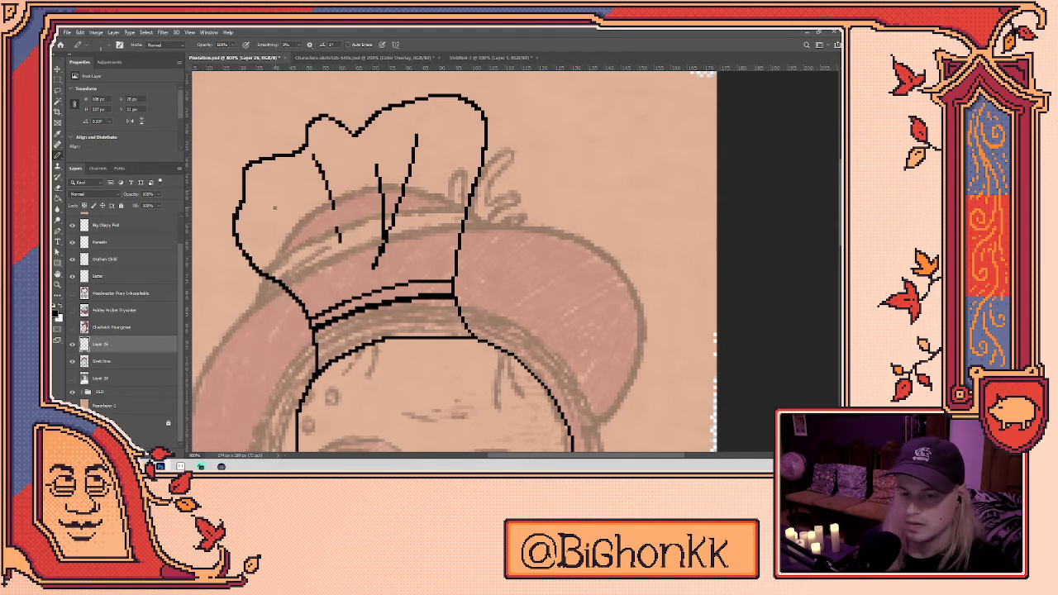
{"action": "left_click_drag", "start_coordinate": [251, 208], "coordinate": [291, 256]}
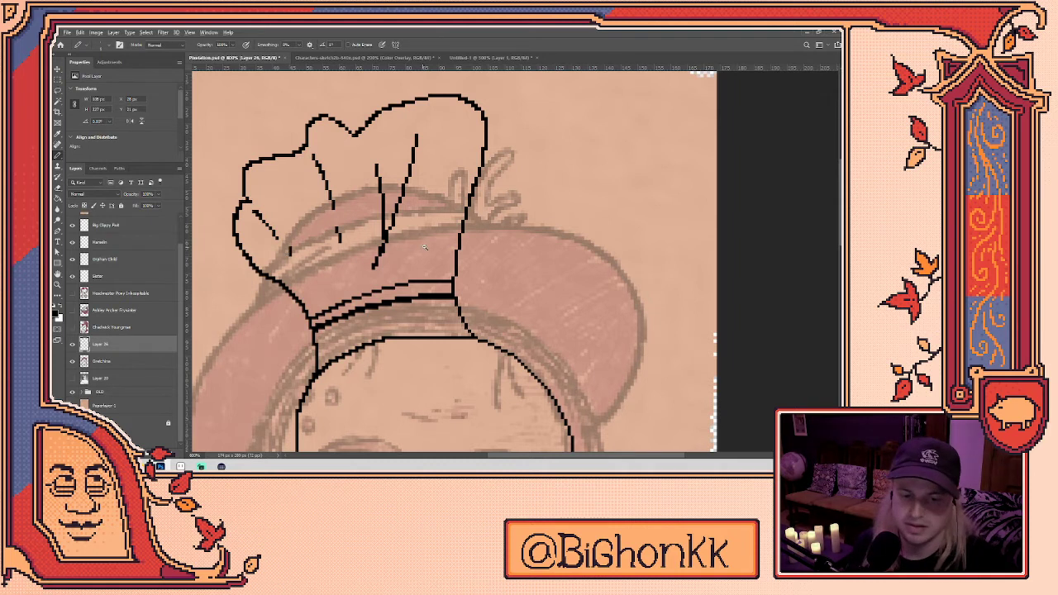
{"action": "scroll", "coordinate": [425, 246], "scroll_direction": "down", "scroll_amount": 5}
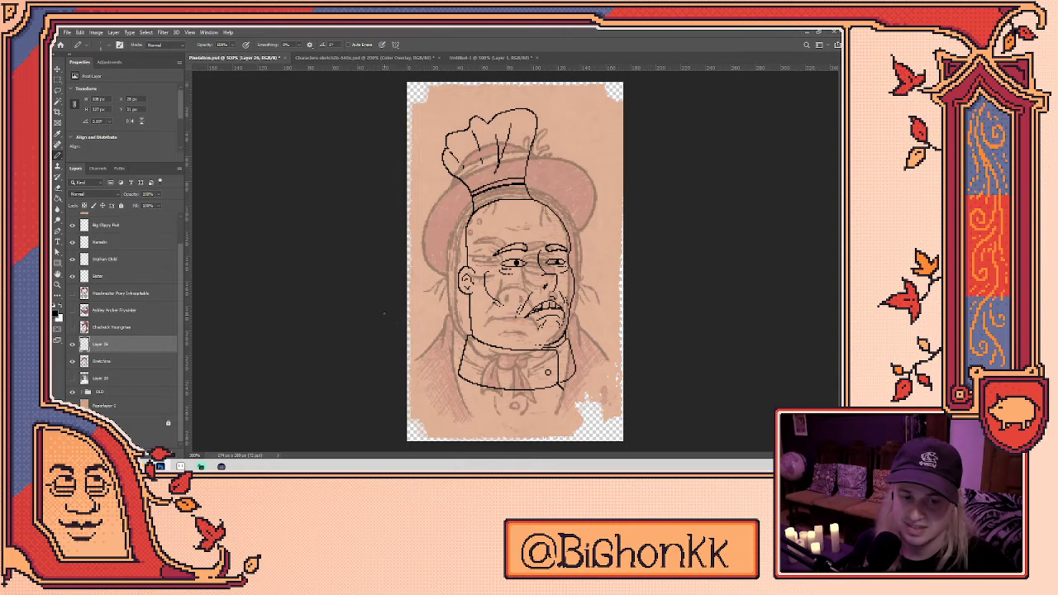
- Zoom in on the chef hat, then erase and redraw its left outline
{"action": "scroll", "coordinate": [501, 146], "scroll_direction": "up", "scroll_amount": 4}
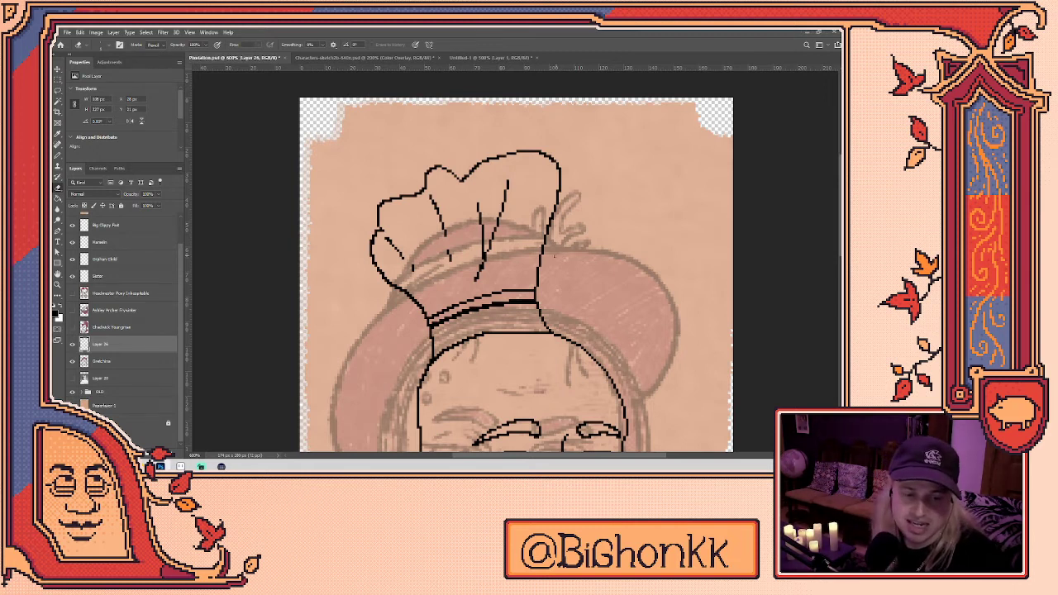
{"action": "key", "text": "b"}
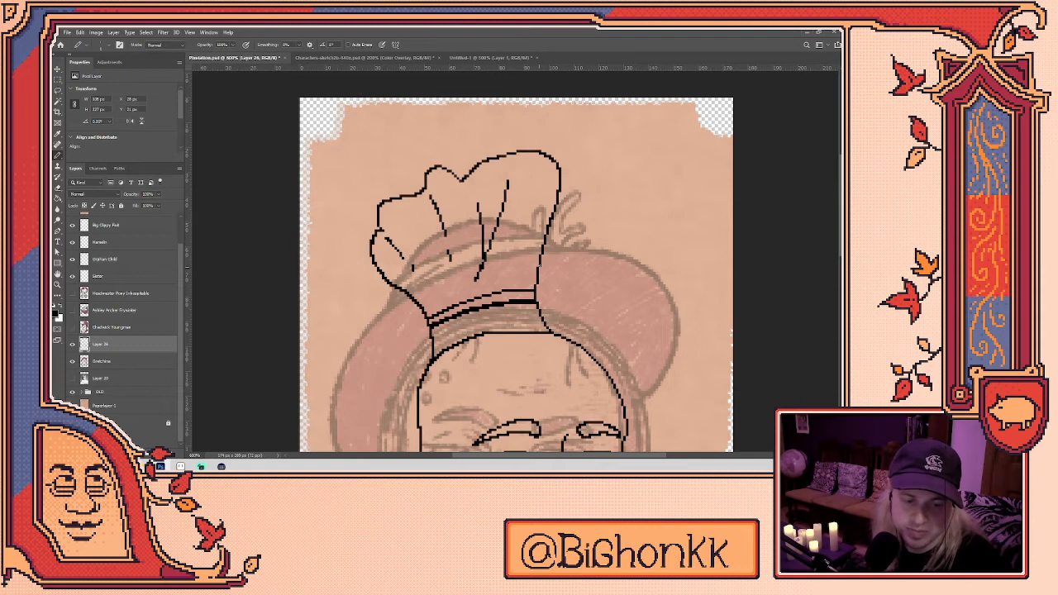
{"action": "key", "text": "e"}
{"action": "mouse_move", "coordinate": [372, 253]}
{"action": "left_mouse_down"}
{"action": "mouse_move", "coordinate": [387, 279]}
{"action": "mouse_move", "coordinate": [371, 257]}
{"action": "left_mouse_up"}
{"action": "key", "text": "b"}
{"action": "key", "text": "e"}
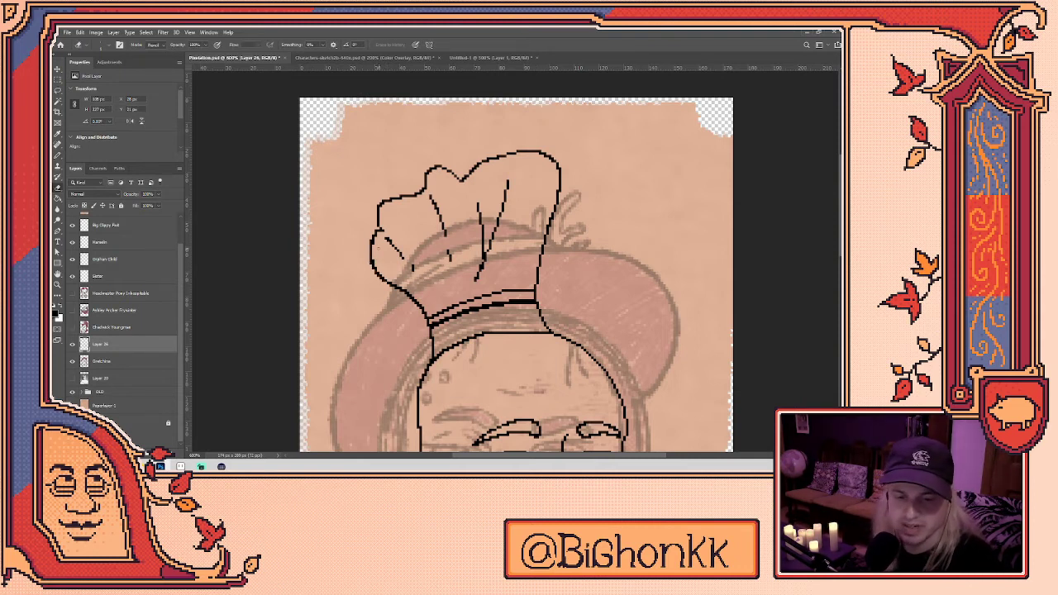
{"action": "key", "text": "b"}
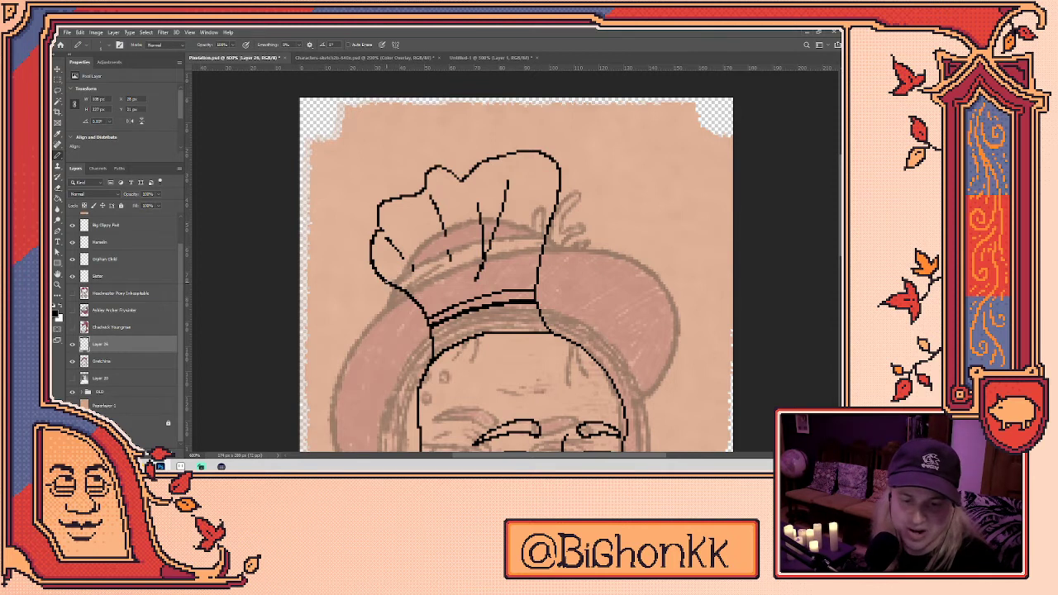
{"action": "key", "text": "e"}
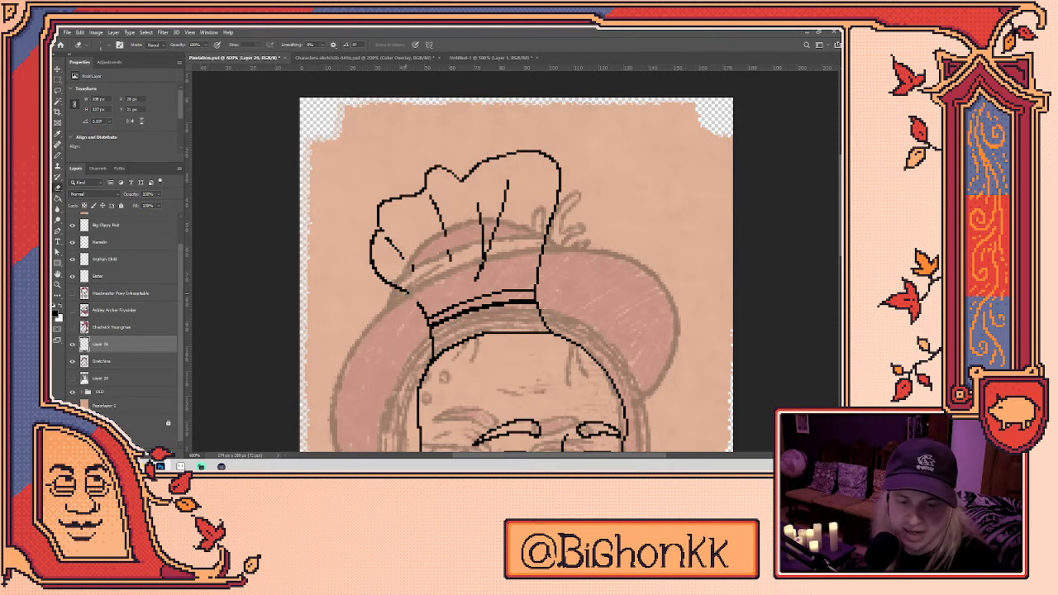
{"action": "key", "text": "b"}
{"action": "key", "text": "e"}
{"action": "key", "text": "b"}
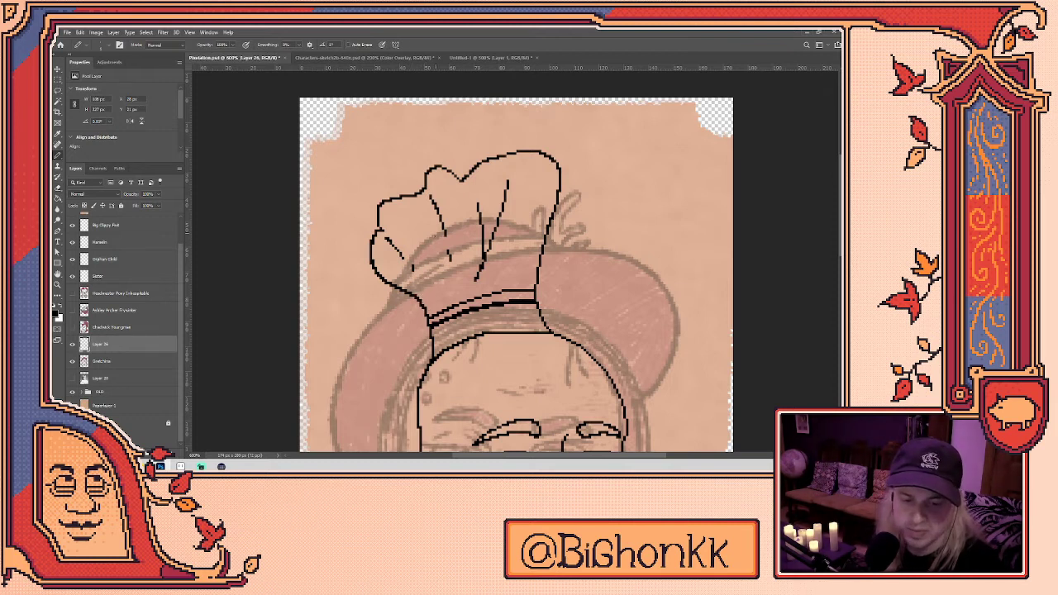
- Erase the hat's top outline and redraw it as a fresh stroke
{"action": "key", "text": "e"}
{"action": "key", "text": "b"}
{"action": "key", "text": "e"}
{"action": "key", "text": "b"}
{"action": "key", "text": "e"}
{"action": "key", "text": "b"}
{"action": "key", "text": "e"}
{"action": "key", "text": "b"}
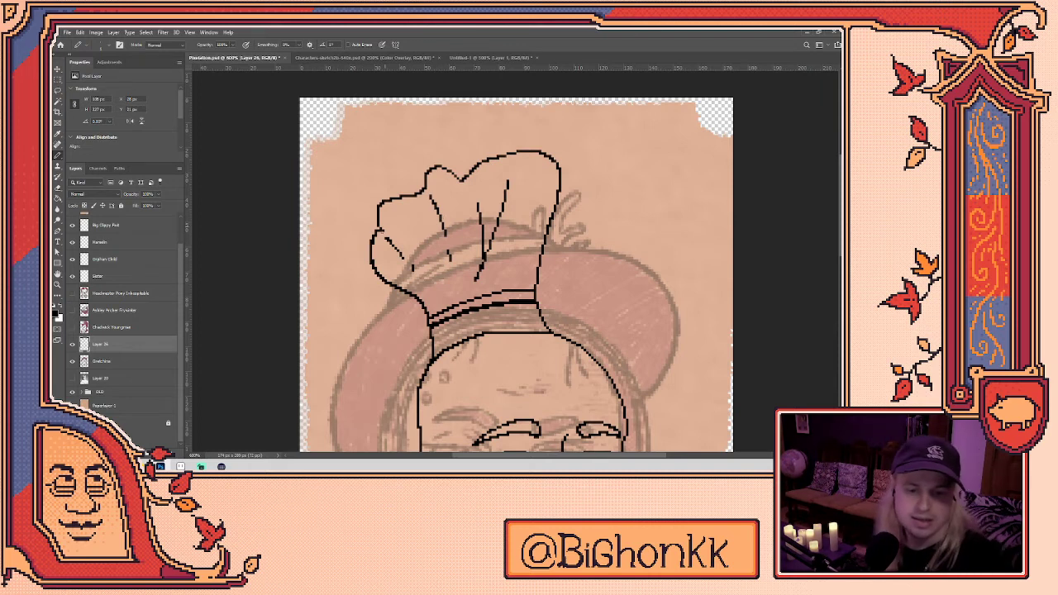
{"action": "key", "text": "e"}
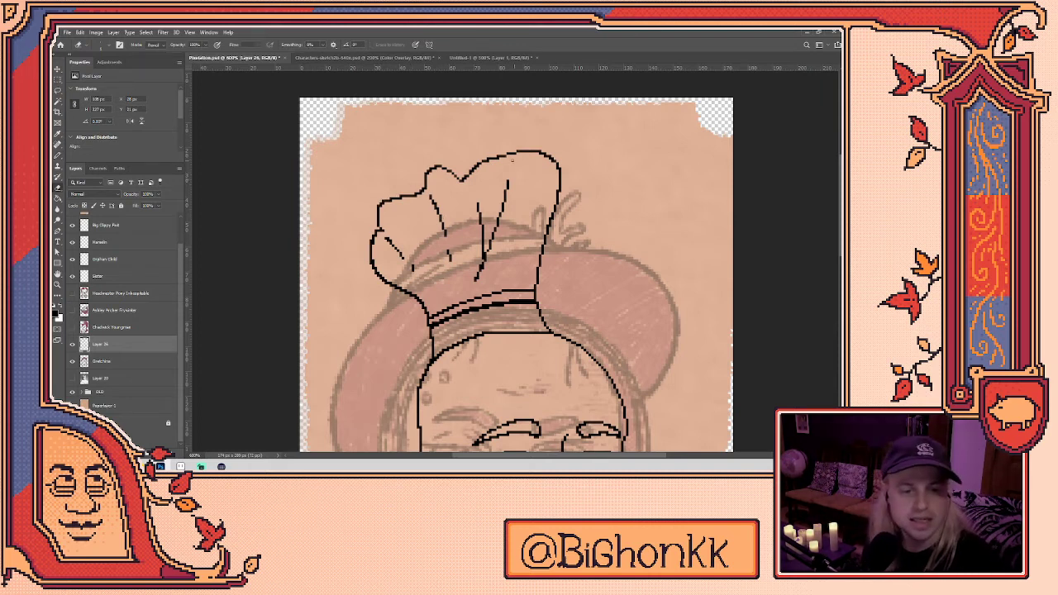
{"action": "mouse_move", "coordinate": [549, 156]}
{"action": "left_mouse_down"}
{"action": "mouse_move", "coordinate": [474, 167]}
{"action": "mouse_move", "coordinate": [542, 151]}
{"action": "mouse_move", "coordinate": [559, 172]}
{"action": "left_mouse_up"}
{"action": "key", "text": "b"}
{"action": "mouse_move", "coordinate": [473, 172]}
{"action": "left_mouse_down"}
{"action": "mouse_move", "coordinate": [509, 157]}
{"action": "mouse_move", "coordinate": [551, 160]}
{"action": "mouse_move", "coordinate": [560, 197]}
{"action": "left_mouse_up"}
- Rework the top outline's right end and the hat's right side
{"action": "key", "text": "e"}
{"action": "key", "text": "b"}
{"action": "key", "text": "e"}
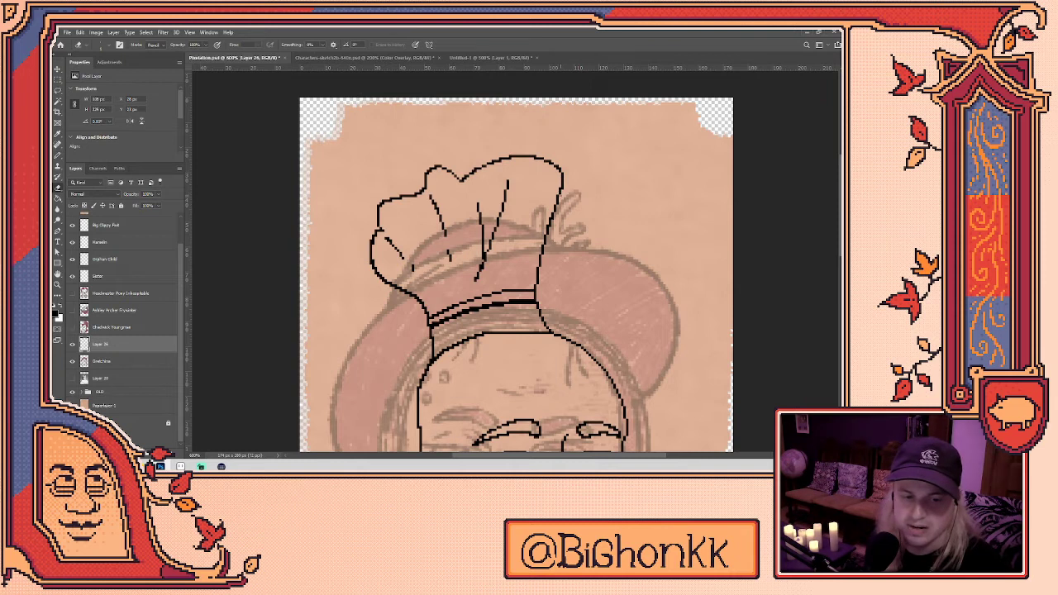
{"action": "key", "text": "b"}
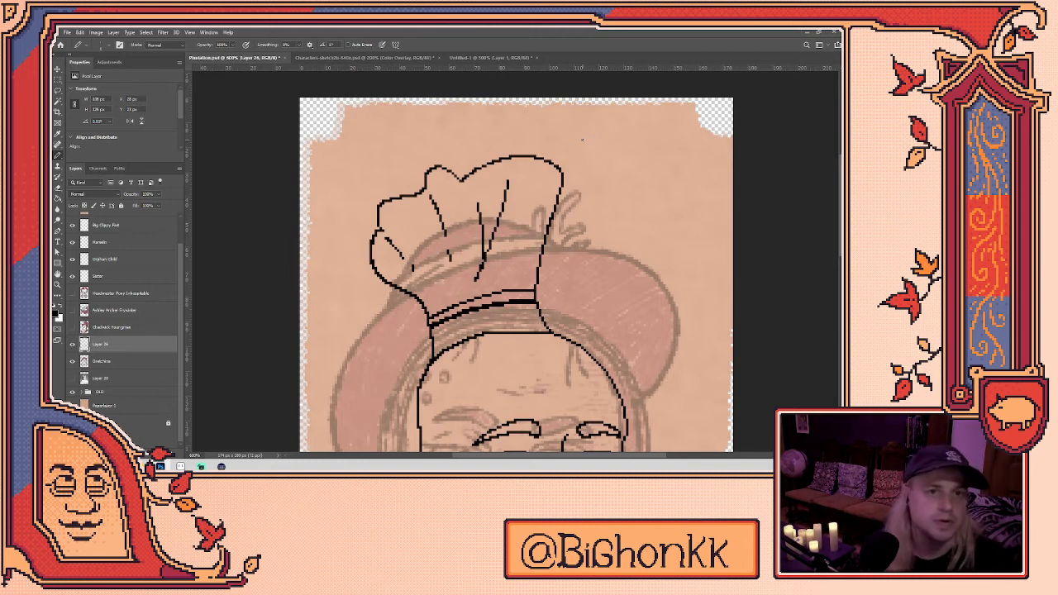
- Remove the small stroke inside the hat's left side and draw a short new crease
{"action": "left_click_drag", "start_coordinate": [582, 140], "coordinate": [572, 114]}
{"action": "key", "text": "e"}
{"action": "left_click_drag", "start_coordinate": [374, 212], "coordinate": [409, 239]}
{"action": "key", "text": "b"}
{"action": "key", "text": "e"}
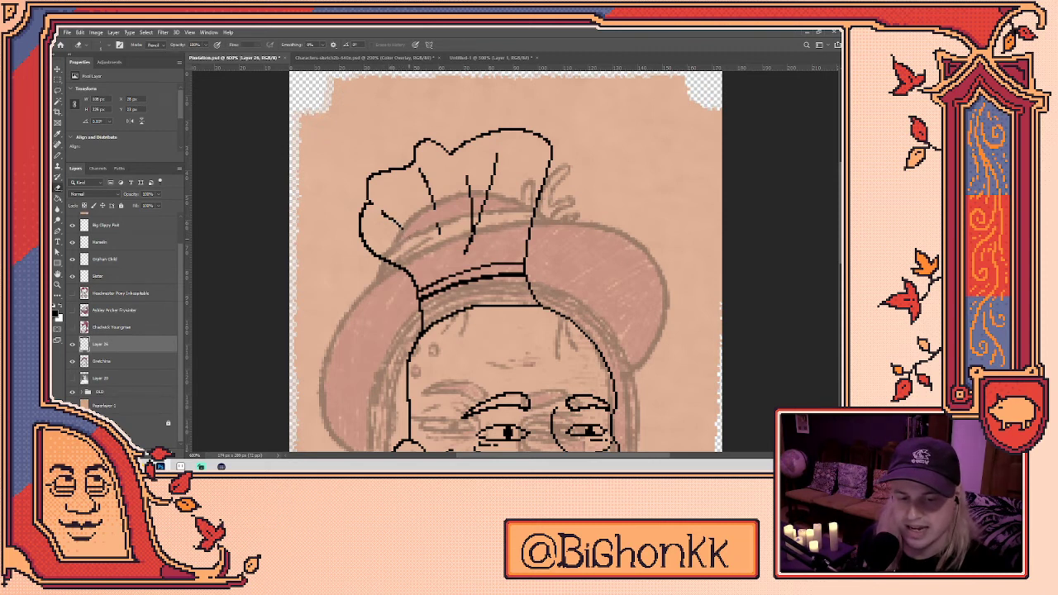
{"action": "key", "text": "b"}
{"action": "left_click_drag", "start_coordinate": [416, 169], "coordinate": [426, 184]}
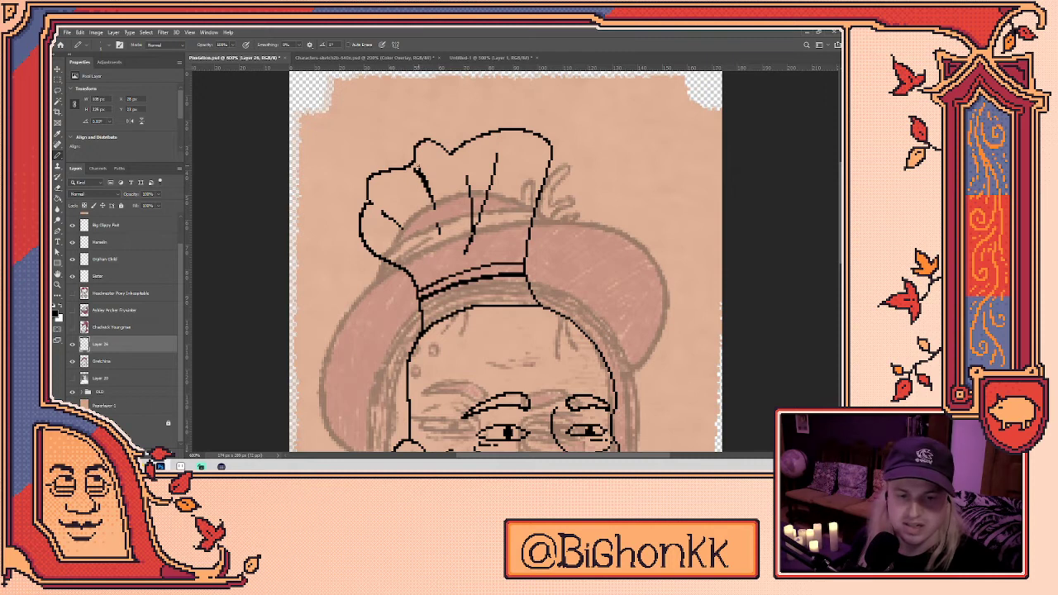
{"action": "key", "text": "e"}
{"action": "key", "text": "b"}
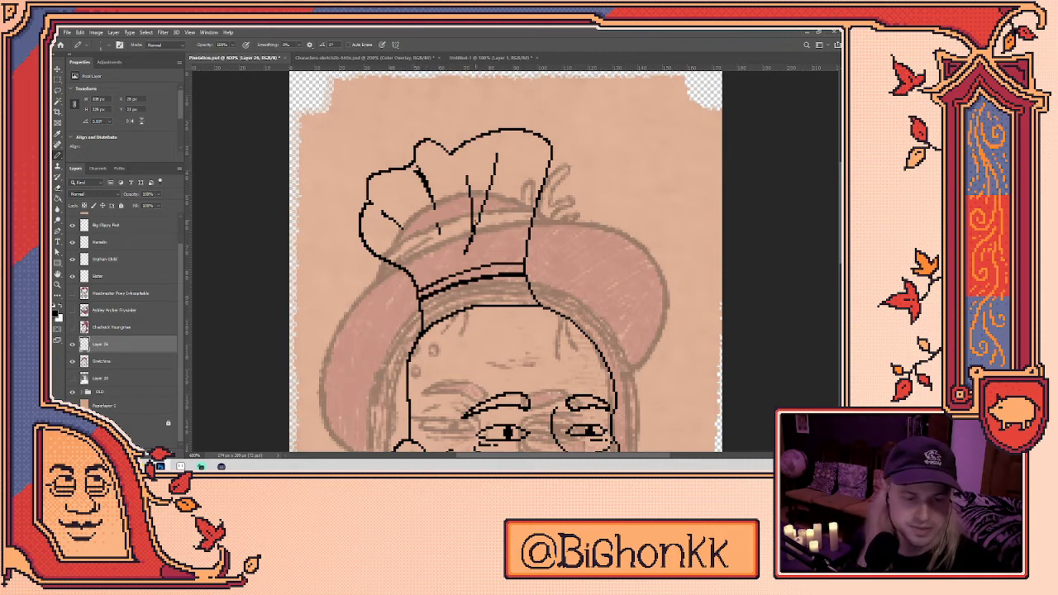
- Erase the hat's right edge line and redraw it as a cleaner stroke
{"action": "key", "text": "e"}
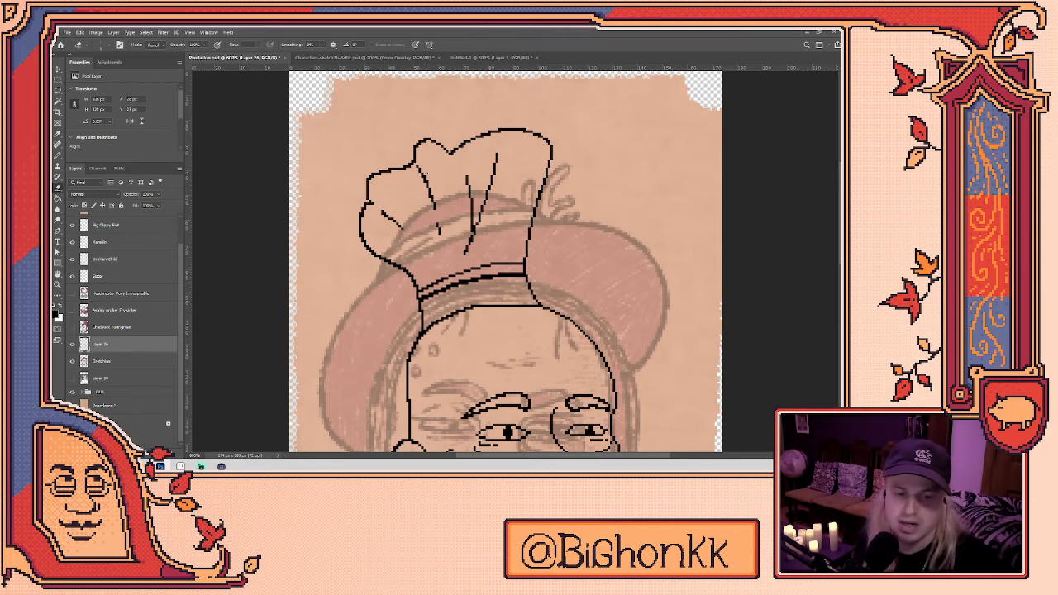
{"action": "mouse_move", "coordinate": [534, 214]}
{"action": "left_mouse_down"}
{"action": "mouse_move", "coordinate": [550, 164]}
{"action": "mouse_move", "coordinate": [534, 220]}
{"action": "left_mouse_up"}
{"action": "key", "text": "b"}
{"action": "key", "text": "e"}
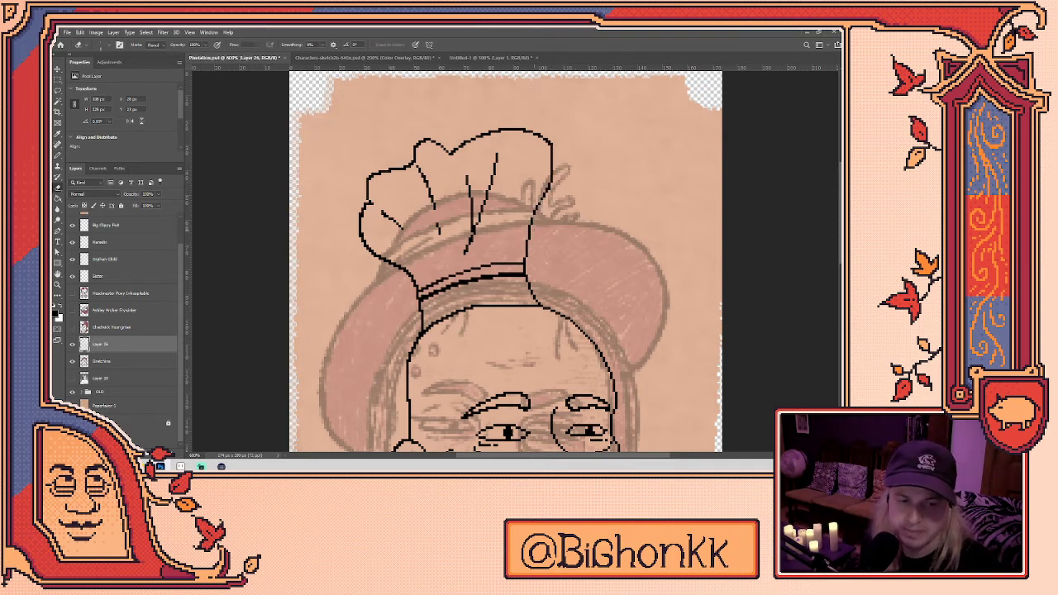
{"action": "key", "text": "b"}
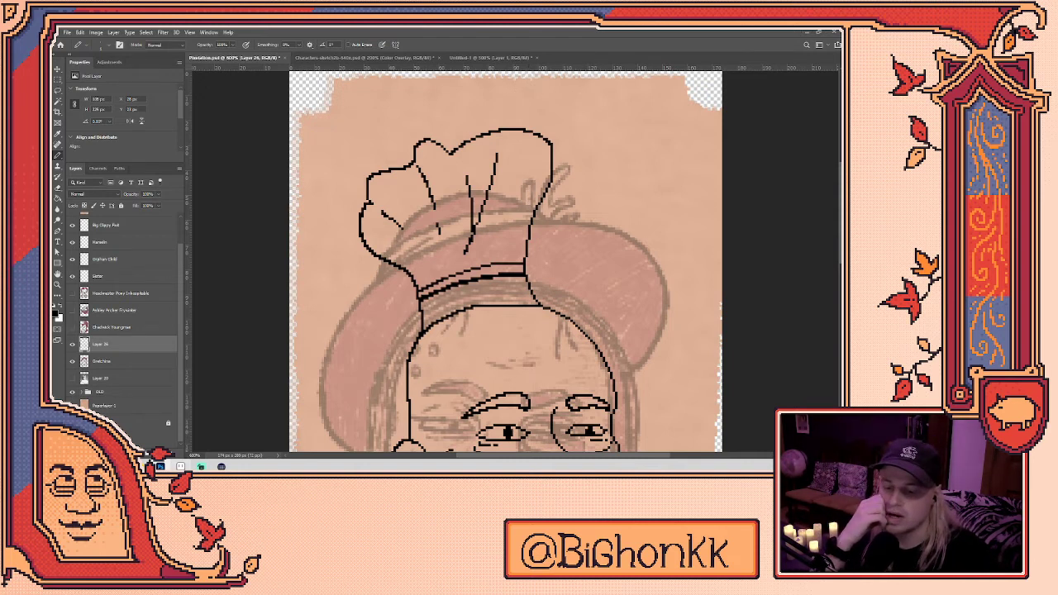
{"action": "left_click", "coordinate": [181, 467]}
- Play and stop the Trouble With Children animation in Aseprite
{"action": "left_click", "coordinate": [211, 52]}
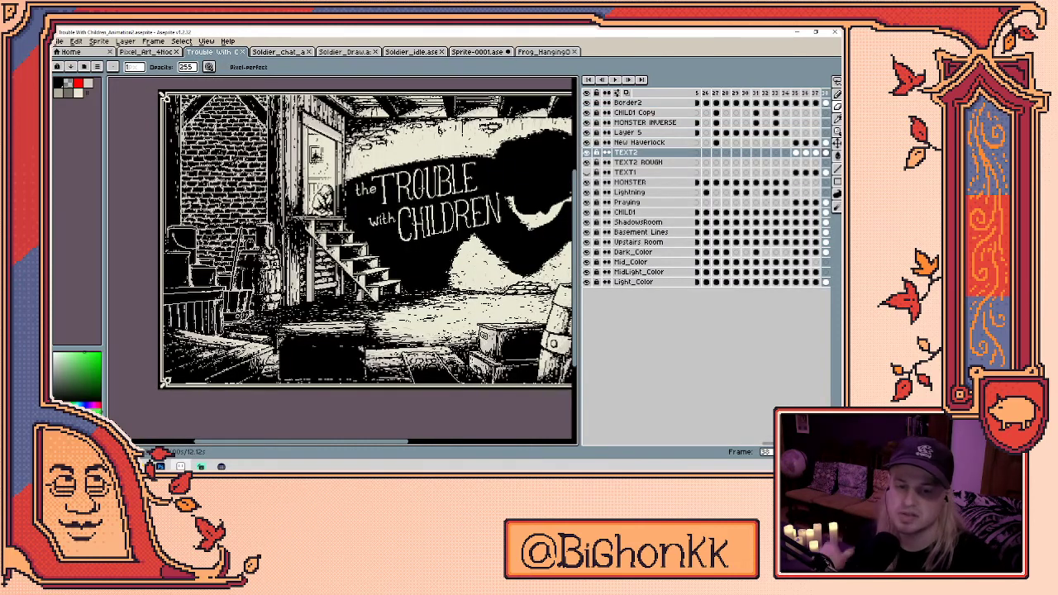
{"action": "key", "text": "Return"}
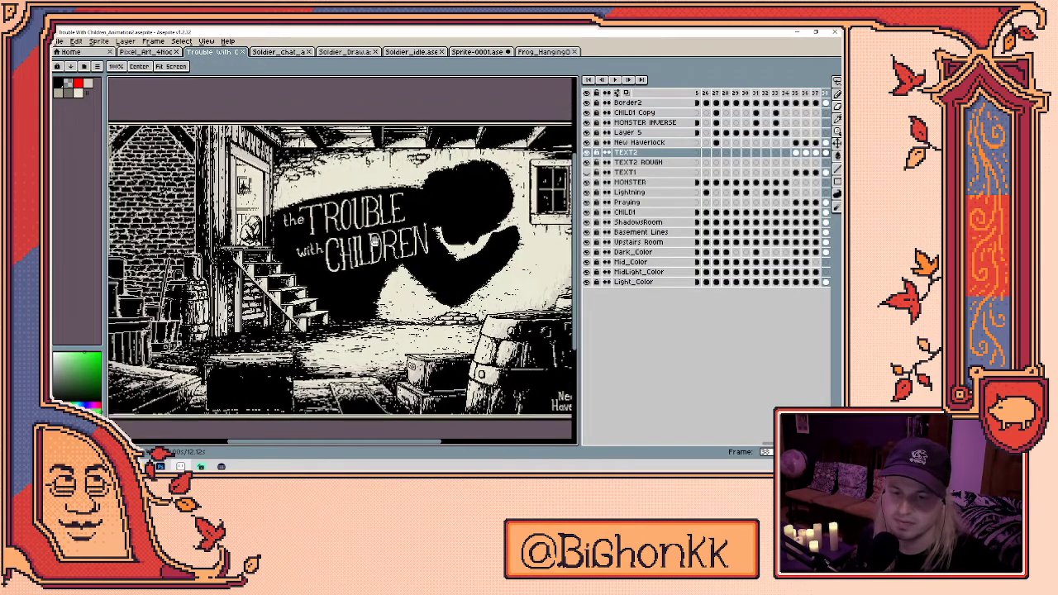
{"action": "key", "text": "Return"}
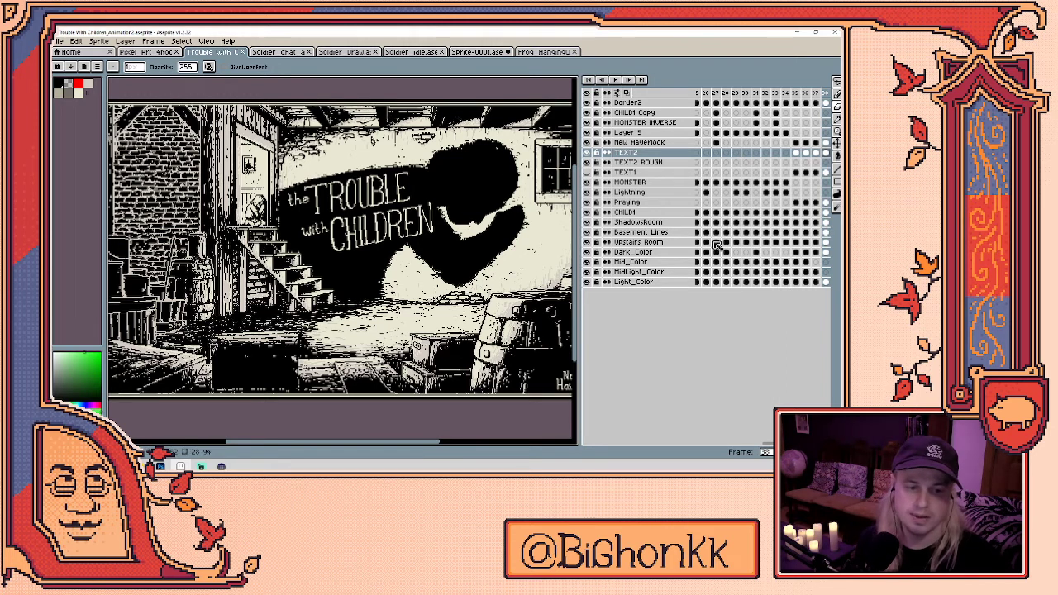
- Browse File > Open to the SVA folder, cancel, and return to Photoshop's Untitled-1 document
{"action": "left_click", "coordinate": [60, 40]}
{"action": "left_click", "coordinate": [74, 60]}
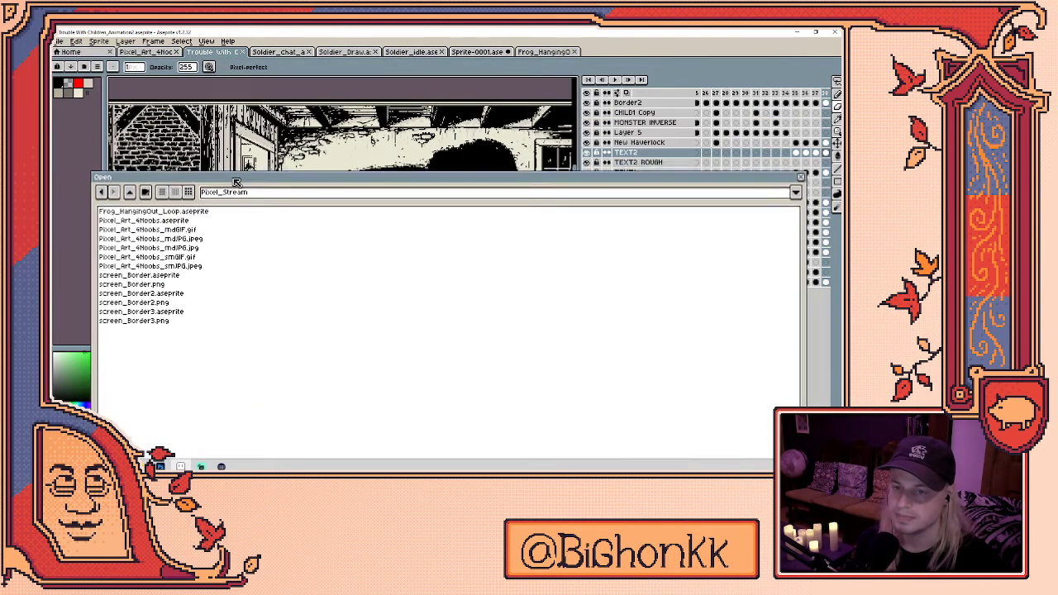
{"action": "left_click", "coordinate": [144, 135]}
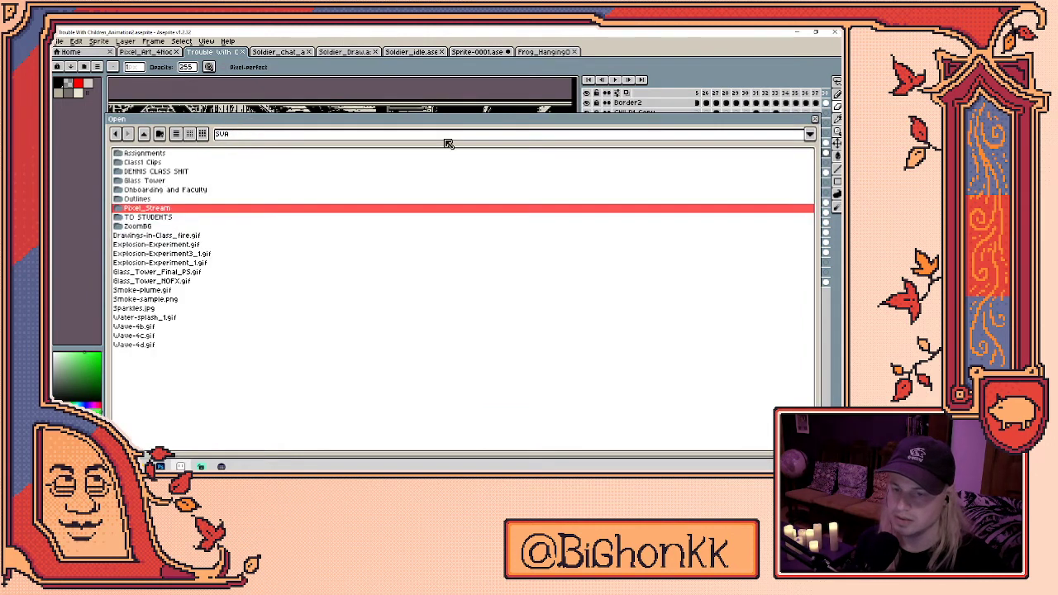
{"action": "left_click", "coordinate": [815, 119]}
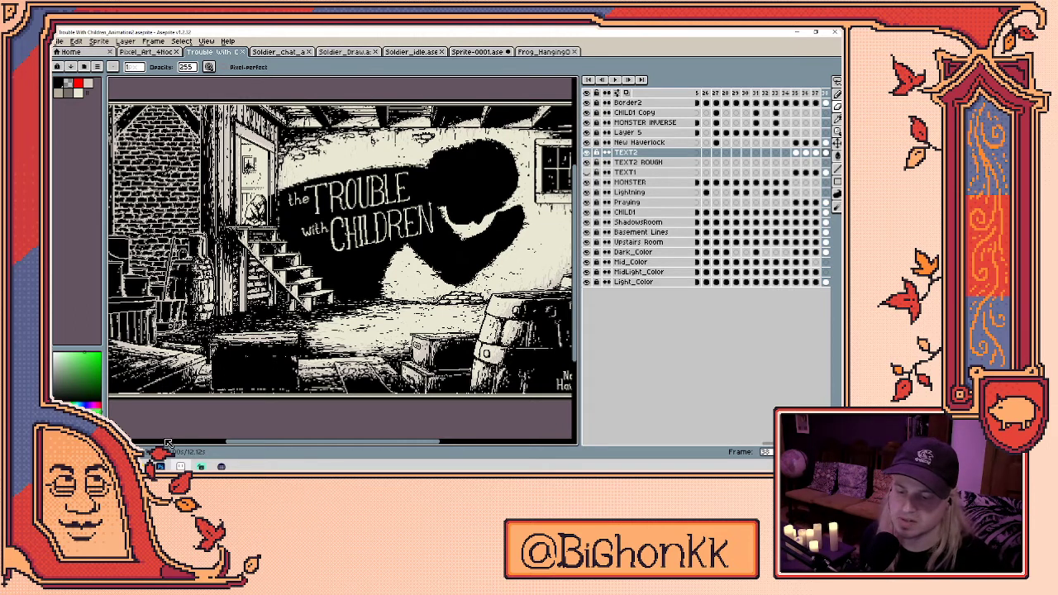
{"action": "left_click", "coordinate": [160, 466]}
{"action": "left_click", "coordinate": [476, 58]}
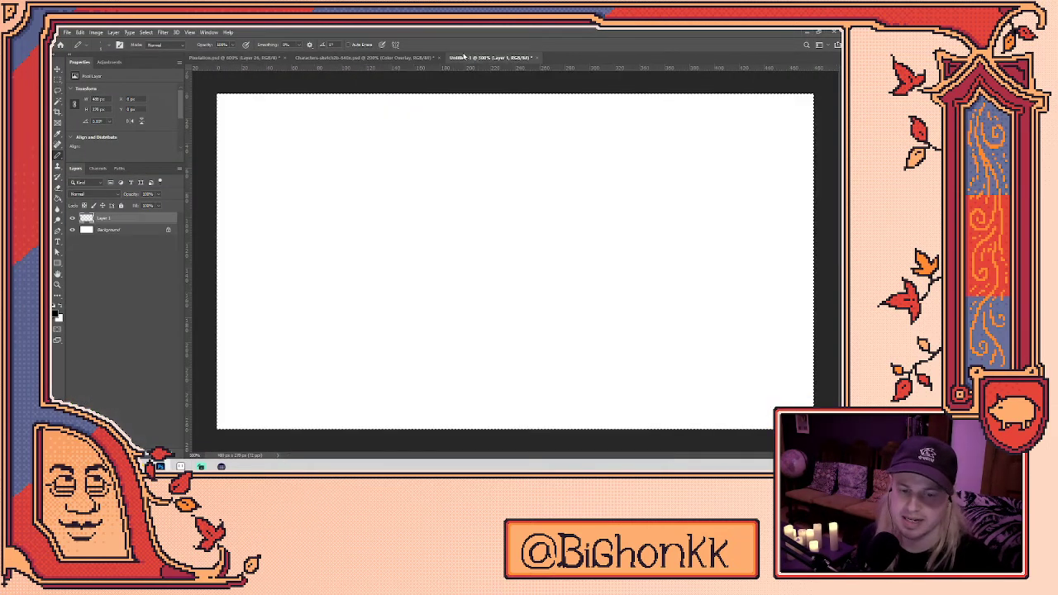
- Sketch a zigzag, diagonal ladder lines, a tall vertical, a looping figure and wavy hills
{"action": "mouse_move", "coordinate": [349, 280]}
{"action": "left_mouse_down"}
{"action": "mouse_move", "coordinate": [360, 153]}
{"action": "mouse_move", "coordinate": [384, 258]}
{"action": "mouse_move", "coordinate": [364, 151]}
{"action": "mouse_move", "coordinate": [393, 163]}
{"action": "mouse_move", "coordinate": [389, 240]}
{"action": "mouse_move", "coordinate": [364, 235]}
{"action": "mouse_move", "coordinate": [394, 142]}
{"action": "mouse_move", "coordinate": [395, 256]}
{"action": "mouse_move", "coordinate": [380, 248]}
{"action": "mouse_move", "coordinate": [364, 149]}
{"action": "left_mouse_up"}
{"action": "key", "text": "ctrl+z"}
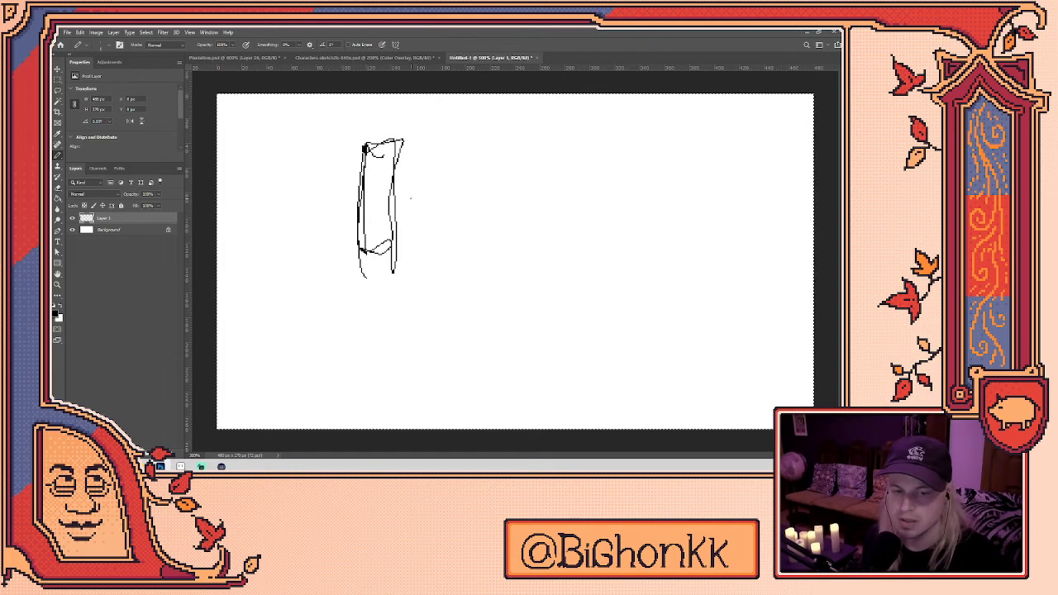
{"action": "mouse_move", "coordinate": [374, 250]}
{"action": "left_mouse_down"}
{"action": "mouse_move", "coordinate": [418, 256]}
{"action": "mouse_move", "coordinate": [512, 341]}
{"action": "mouse_move", "coordinate": [489, 373]}
{"action": "left_mouse_up"}
{"action": "left_click_drag", "start_coordinate": [413, 239], "coordinate": [524, 367]}
{"action": "mouse_move", "coordinate": [347, 106]}
{"action": "left_mouse_down"}
{"action": "mouse_move", "coordinate": [355, 348]}
{"action": "mouse_move", "coordinate": [220, 352]}
{"action": "left_mouse_up"}
{"action": "left_click_drag", "start_coordinate": [285, 110], "coordinate": [221, 329]}
{"action": "mouse_move", "coordinate": [252, 124]}
{"action": "left_mouse_down"}
{"action": "mouse_move", "coordinate": [288, 302]}
{"action": "mouse_move", "coordinate": [300, 281]}
{"action": "mouse_move", "coordinate": [209, 333]}
{"action": "mouse_move", "coordinate": [301, 417]}
{"action": "left_mouse_up"}
{"action": "mouse_move", "coordinate": [289, 380]}
{"action": "left_mouse_down"}
{"action": "mouse_move", "coordinate": [368, 376]}
{"action": "mouse_move", "coordinate": [558, 416]}
{"action": "mouse_move", "coordinate": [701, 417]}
{"action": "mouse_move", "coordinate": [812, 323]}
{"action": "left_mouse_up"}
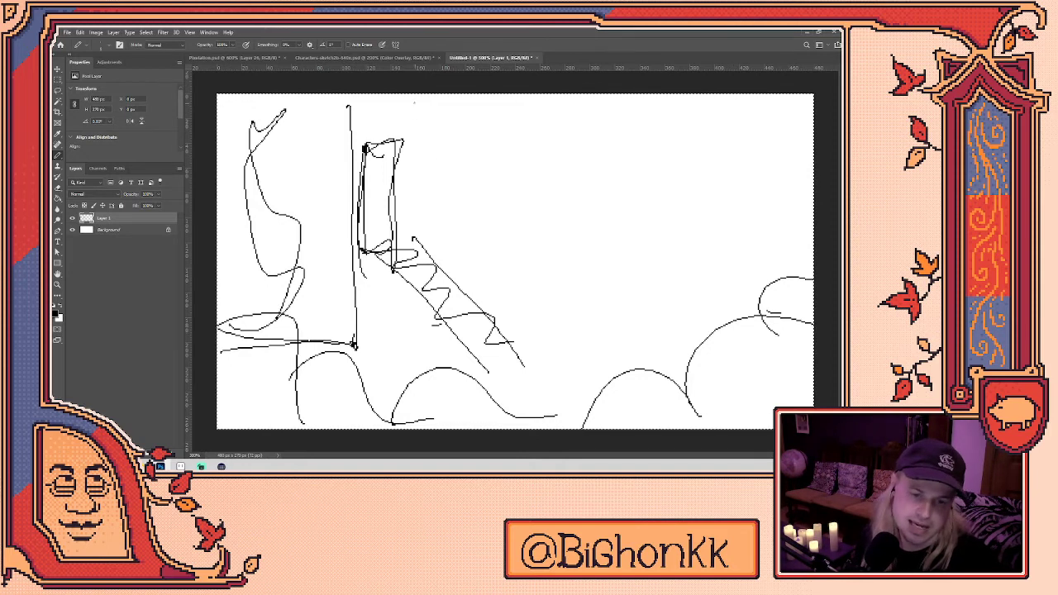
- Add a line beside the rectangle, discard trial oval and ellipse strokes, and add a layer below
{"action": "left_click_drag", "start_coordinate": [420, 160], "coordinate": [422, 291]}
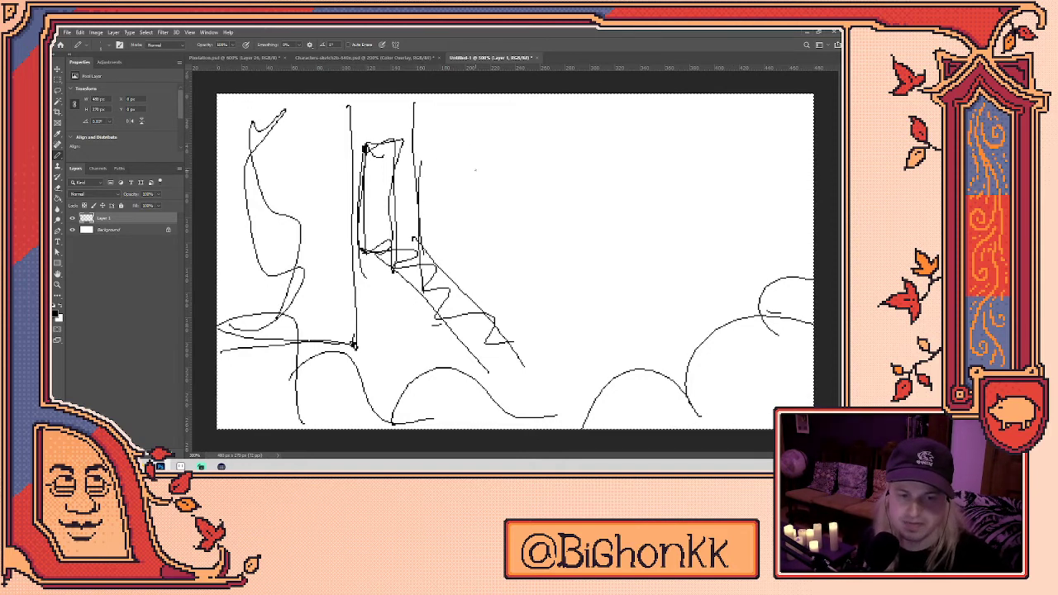
{"action": "mouse_move", "coordinate": [447, 160]}
{"action": "left_mouse_down"}
{"action": "mouse_move", "coordinate": [461, 230]}
{"action": "mouse_move", "coordinate": [650, 229]}
{"action": "mouse_move", "coordinate": [525, 339]}
{"action": "left_mouse_up"}
{"action": "key", "text": "ctrl+z"}
{"action": "key", "text": "ctrl+z"}
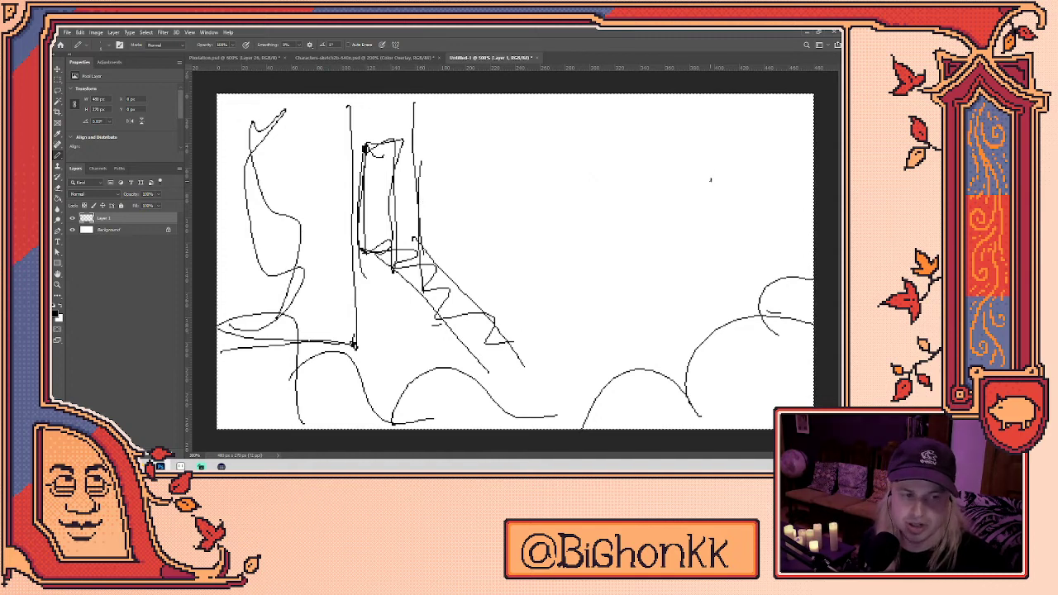
{"action": "left_click_drag", "start_coordinate": [743, 161], "coordinate": [743, 180]}
{"action": "key", "text": "ctrl+z"}
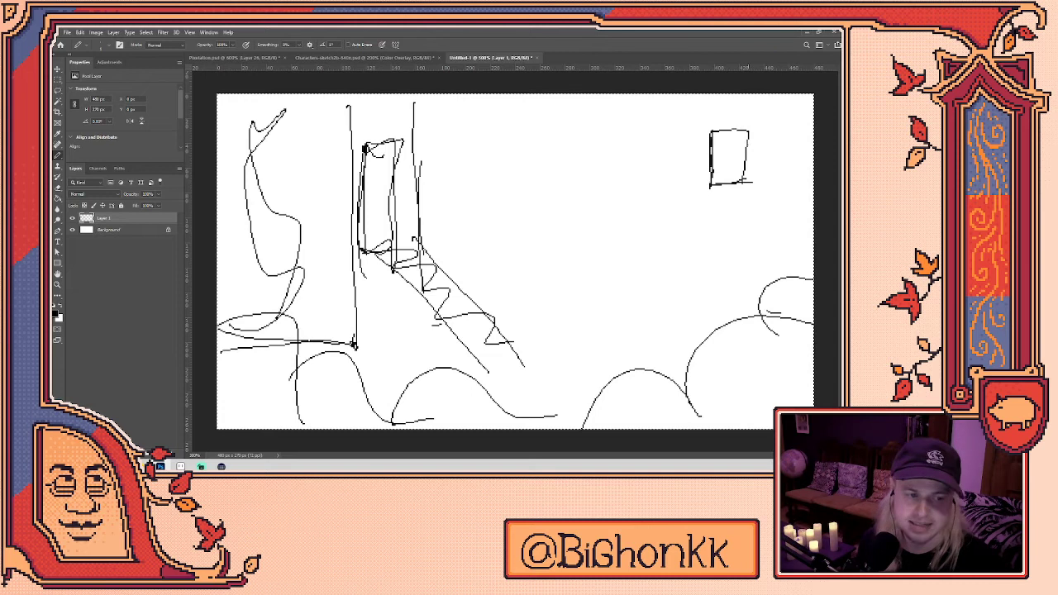
{"action": "mouse_move", "coordinate": [476, 148]}
{"action": "left_mouse_down"}
{"action": "mouse_move", "coordinate": [628, 135]}
{"action": "mouse_move", "coordinate": [475, 152]}
{"action": "mouse_move", "coordinate": [579, 173]}
{"action": "left_mouse_up"}
{"action": "key", "text": "ctrl+z"}
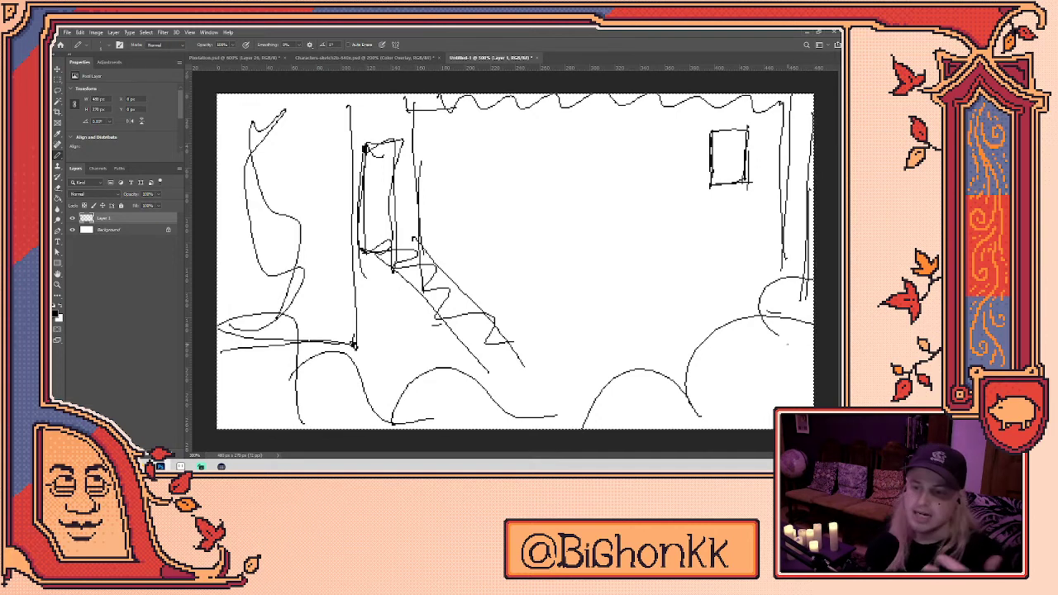
{"action": "key", "text": "ctrl+shift+alt+n"}
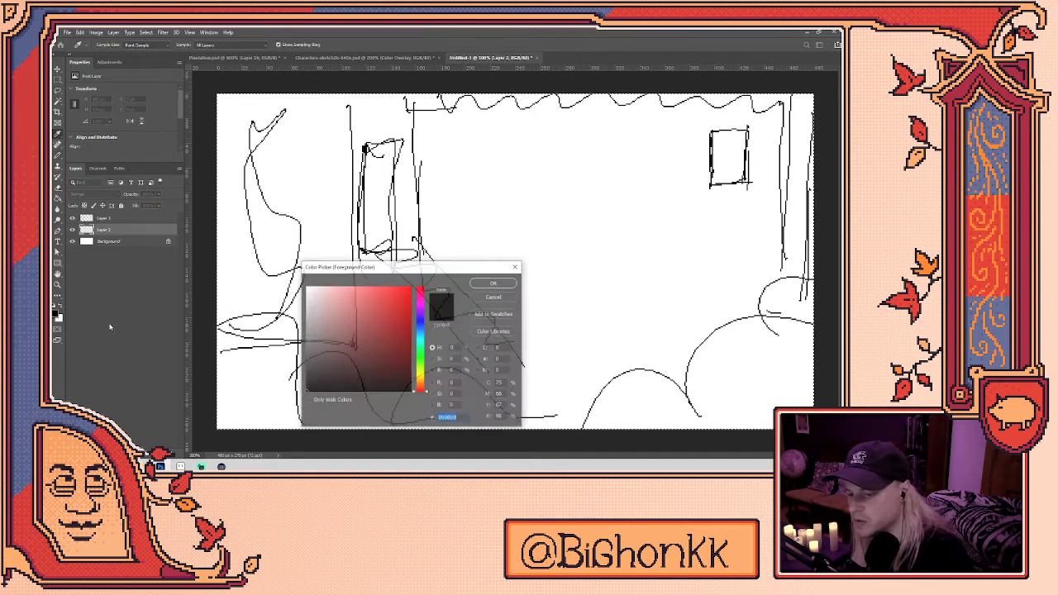
- Paint grey shadow over the left wall and top with an enlarged brush, then add a top layer
{"action": "left_click", "coordinate": [56, 312]}
{"action": "left_click", "coordinate": [494, 283]}
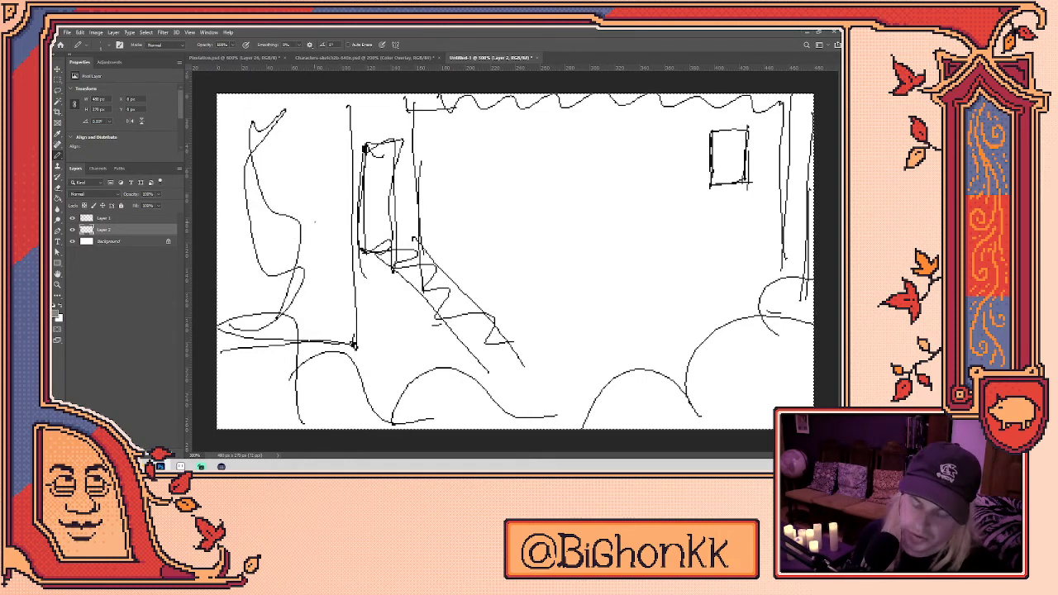
{"action": "key", "text": "bracketright"}
{"action": "key", "text": "bracketright"}
{"action": "key", "text": "bracketright"}
{"action": "key", "text": "bracketright"}
{"action": "key", "text": "bracketright"}
{"action": "mouse_move", "coordinate": [252, 133]}
{"action": "left_mouse_down"}
{"action": "mouse_move", "coordinate": [244, 206]}
{"action": "mouse_move", "coordinate": [310, 239]}
{"action": "mouse_move", "coordinate": [327, 331]}
{"action": "mouse_move", "coordinate": [243, 351]}
{"action": "mouse_move", "coordinate": [277, 389]}
{"action": "mouse_move", "coordinate": [377, 376]}
{"action": "mouse_move", "coordinate": [480, 393]}
{"action": "mouse_move", "coordinate": [662, 393]}
{"action": "mouse_move", "coordinate": [748, 331]}
{"action": "mouse_move", "coordinate": [765, 140]}
{"action": "mouse_move", "coordinate": [459, 108]}
{"action": "mouse_move", "coordinate": [360, 128]}
{"action": "mouse_move", "coordinate": [385, 149]}
{"action": "mouse_move", "coordinate": [357, 286]}
{"action": "mouse_move", "coordinate": [380, 281]}
{"action": "mouse_move", "coordinate": [505, 382]}
{"action": "mouse_move", "coordinate": [405, 290]}
{"action": "mouse_move", "coordinate": [368, 360]}
{"action": "mouse_move", "coordinate": [364, 289]}
{"action": "left_mouse_up"}
{"action": "mouse_move", "coordinate": [394, 145]}
{"action": "left_mouse_down"}
{"action": "mouse_move", "coordinate": [412, 124]}
{"action": "mouse_move", "coordinate": [415, 140]}
{"action": "left_mouse_up"}
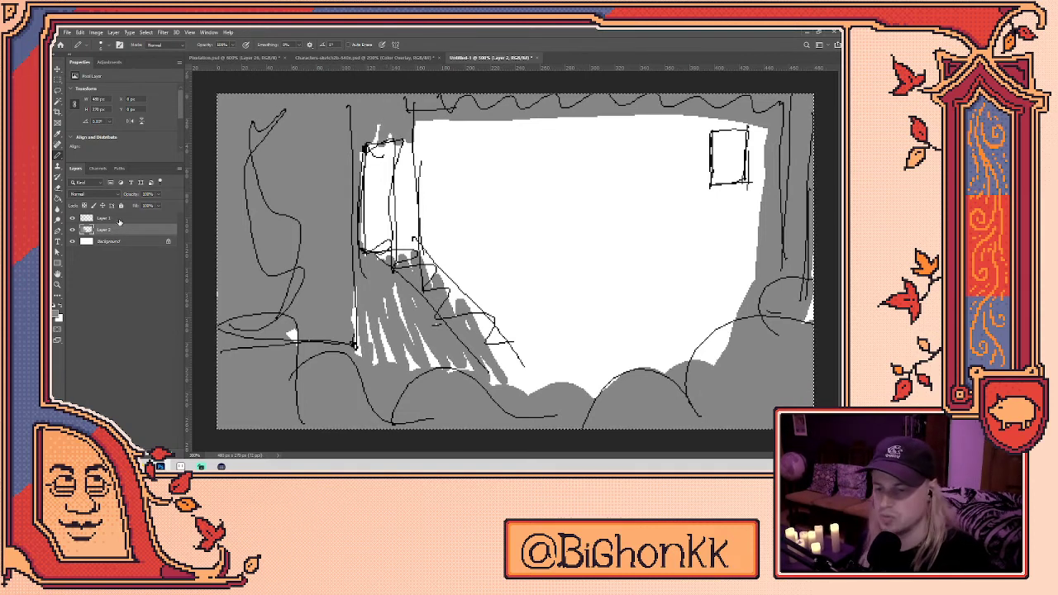
{"action": "key", "text": "ctrl+shift+alt+n"}
{"action": "left_click", "coordinate": [57, 314]}
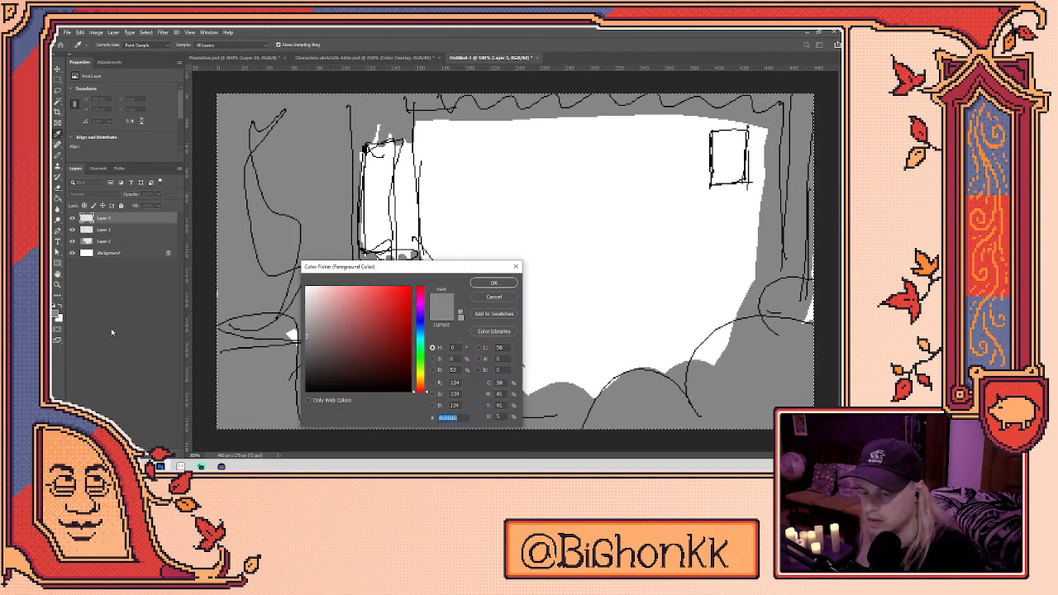
- Set colour 555555, outline the shadow, bucket-fill it black and extend its top right
{"action": "type", "text": "555555"}
{"action": "key", "text": "Return"}
{"action": "mouse_move", "coordinate": [422, 213]}
{"action": "left_mouse_down"}
{"action": "mouse_move", "coordinate": [574, 185]}
{"action": "mouse_move", "coordinate": [673, 148]}
{"action": "mouse_move", "coordinate": [650, 149]}
{"action": "mouse_move", "coordinate": [598, 279]}
{"action": "mouse_move", "coordinate": [677, 230]}
{"action": "mouse_move", "coordinate": [670, 310]}
{"action": "mouse_move", "coordinate": [550, 347]}
{"action": "mouse_move", "coordinate": [471, 294]}
{"action": "mouse_move", "coordinate": [420, 225]}
{"action": "mouse_move", "coordinate": [382, 227]}
{"action": "mouse_move", "coordinate": [397, 240]}
{"action": "mouse_move", "coordinate": [395, 204]}
{"action": "left_mouse_up"}
{"action": "key", "text": "ctrl+z"}
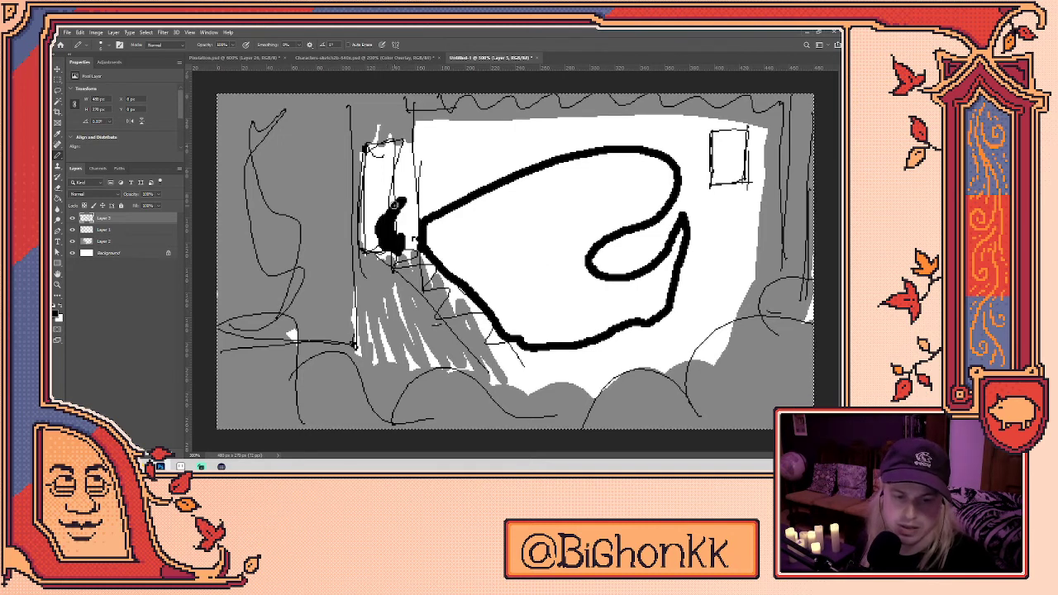
{"action": "key", "text": "g"}
{"action": "left_click", "coordinate": [555, 297]}
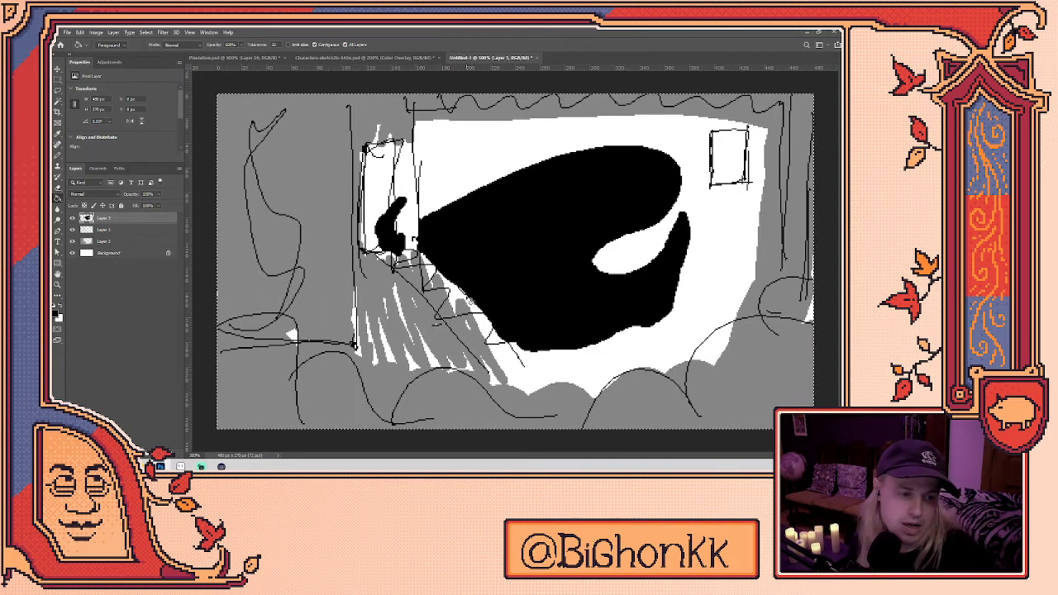
{"action": "key", "text": "b"}
{"action": "left_click_drag", "start_coordinate": [643, 253], "coordinate": [666, 239]}
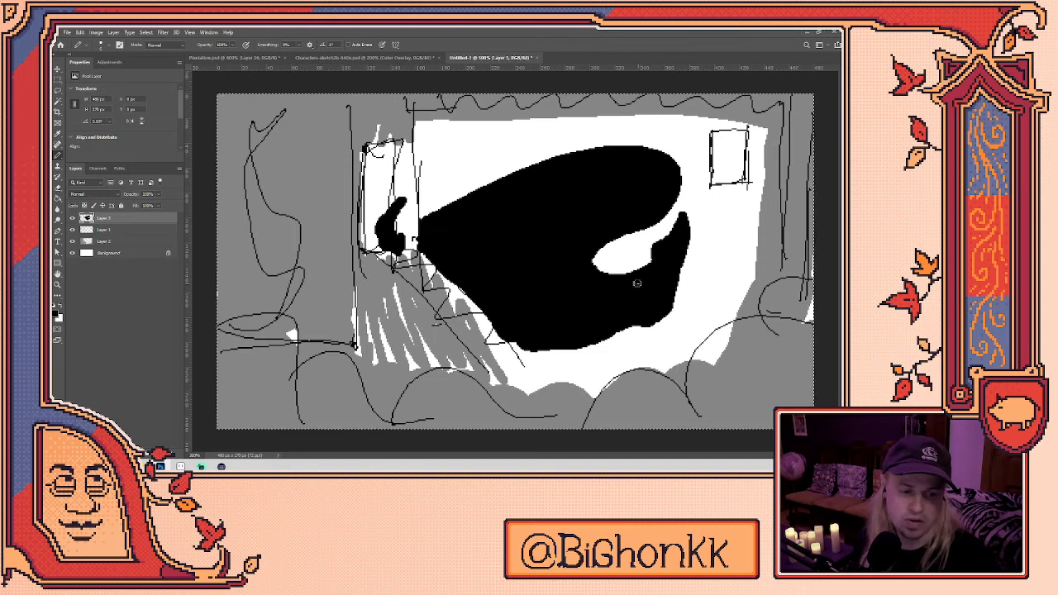
{"action": "key", "text": "alt+Tab"}
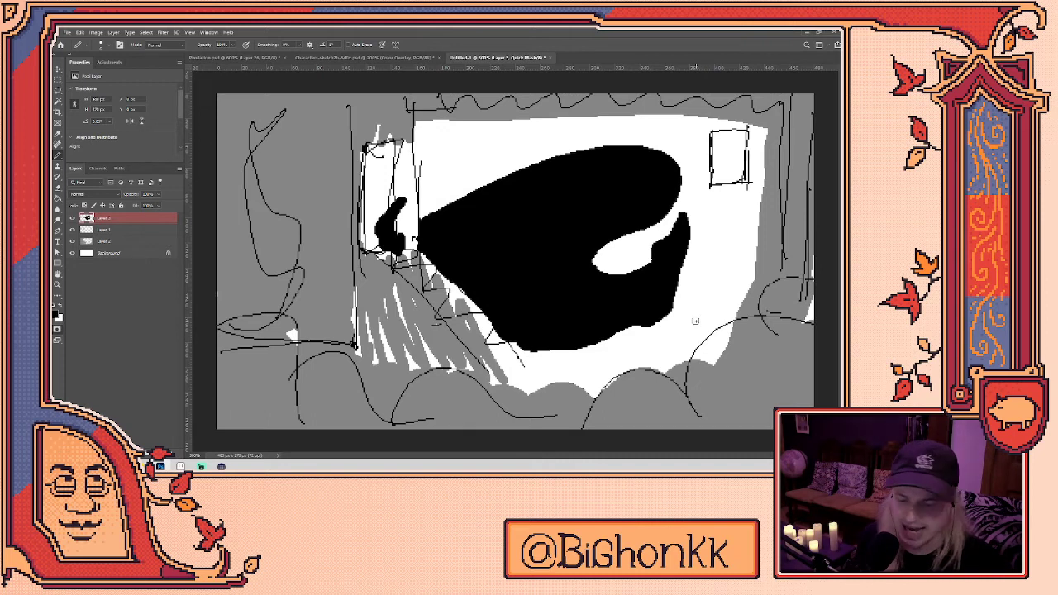
- Discard a trial frame placeholder and merge Layers 1–3 into one layer
{"action": "key", "text": "m"}
{"action": "left_click_drag", "start_coordinate": [683, 339], "coordinate": [501, 317]}
{"action": "key", "text": "ctrl+z"}
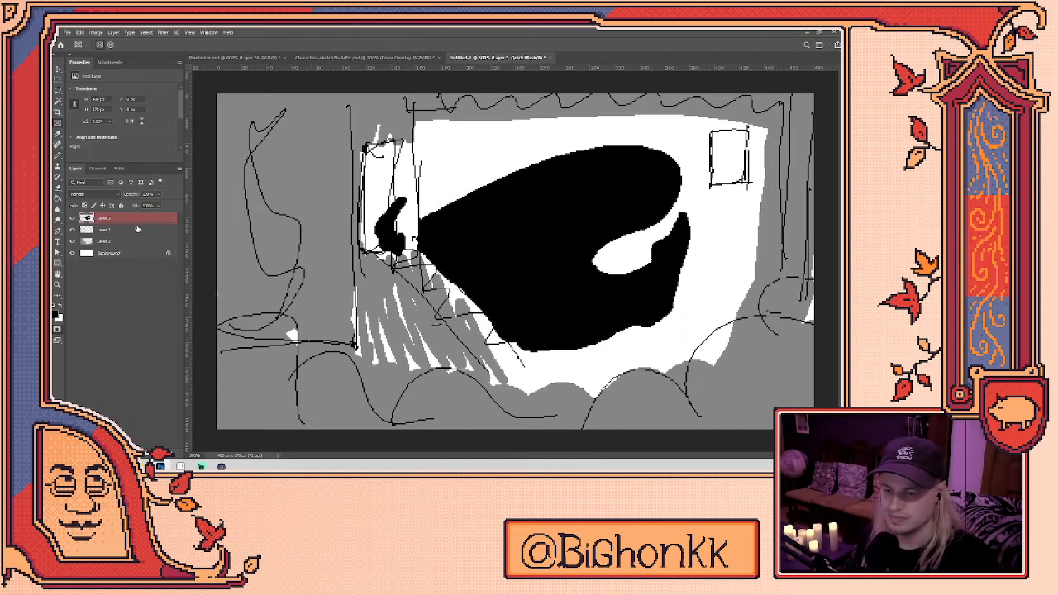
{"action": "left_click", "coordinate": [132, 242], "text": "shift"}
{"action": "right_click", "coordinate": [136, 236]}
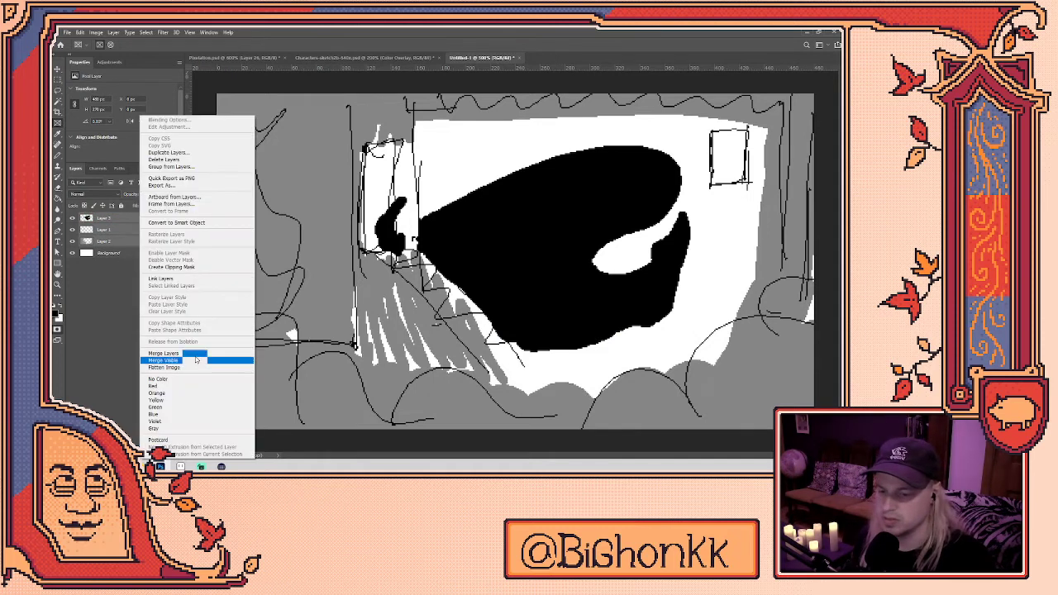
{"action": "left_click", "coordinate": [191, 353]}
- Lasso the room and shadow and move them about 195 px right
{"action": "key", "text": "l"}
{"action": "mouse_move", "coordinate": [711, 311]}
{"action": "left_mouse_down"}
{"action": "mouse_move", "coordinate": [391, 374]}
{"action": "mouse_move", "coordinate": [711, 311]}
{"action": "left_mouse_up"}
{"action": "key", "text": "v"}
{"action": "mouse_move", "coordinate": [624, 234]}
{"action": "left_mouse_down"}
{"action": "mouse_move", "coordinate": [786, 232]}
{"action": "mouse_move", "coordinate": [790, 216]}
{"action": "left_mouse_up"}
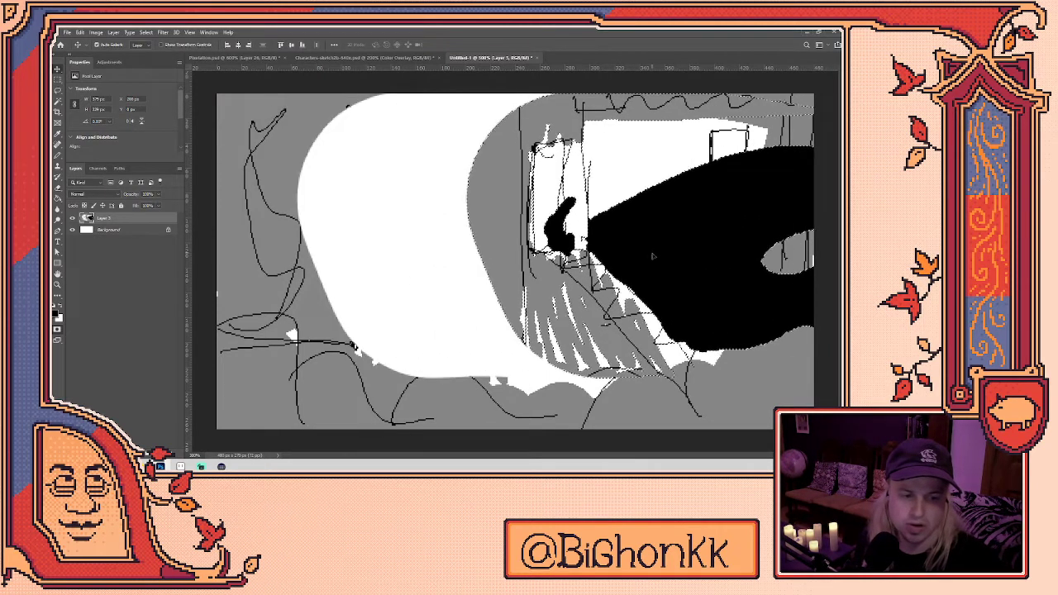
- Erase a curve through the shadow and delete the black area to its right
{"action": "key", "text": "e"}
{"action": "left_click_drag", "start_coordinate": [699, 165], "coordinate": [740, 392]}
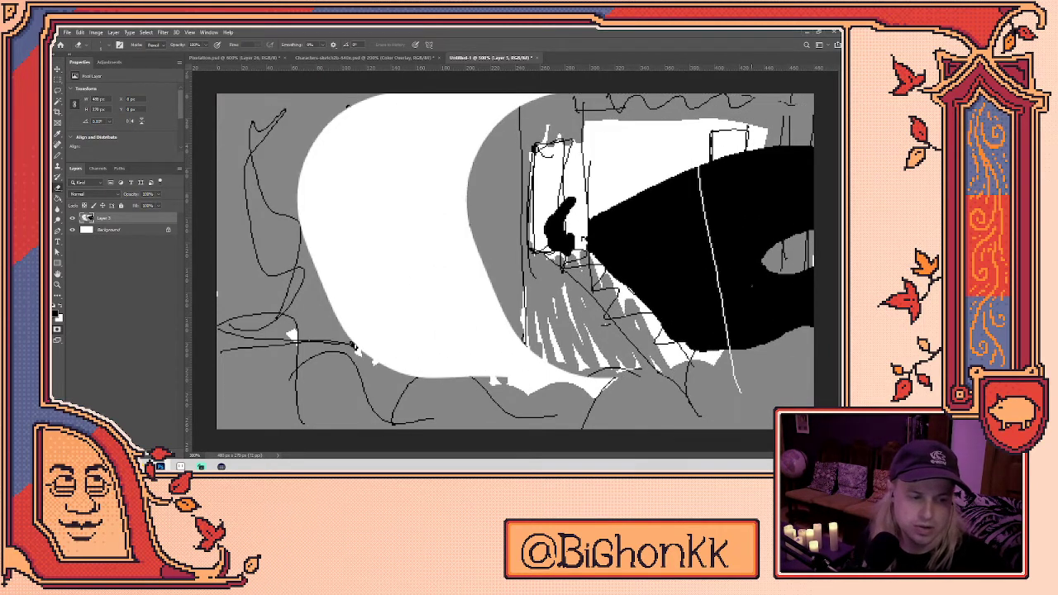
{"action": "key", "text": "w"}
{"action": "left_click", "coordinate": [743, 289]}
{"action": "key", "text": "alt+BackSpace"}
{"action": "key", "text": "ctrl+d"}
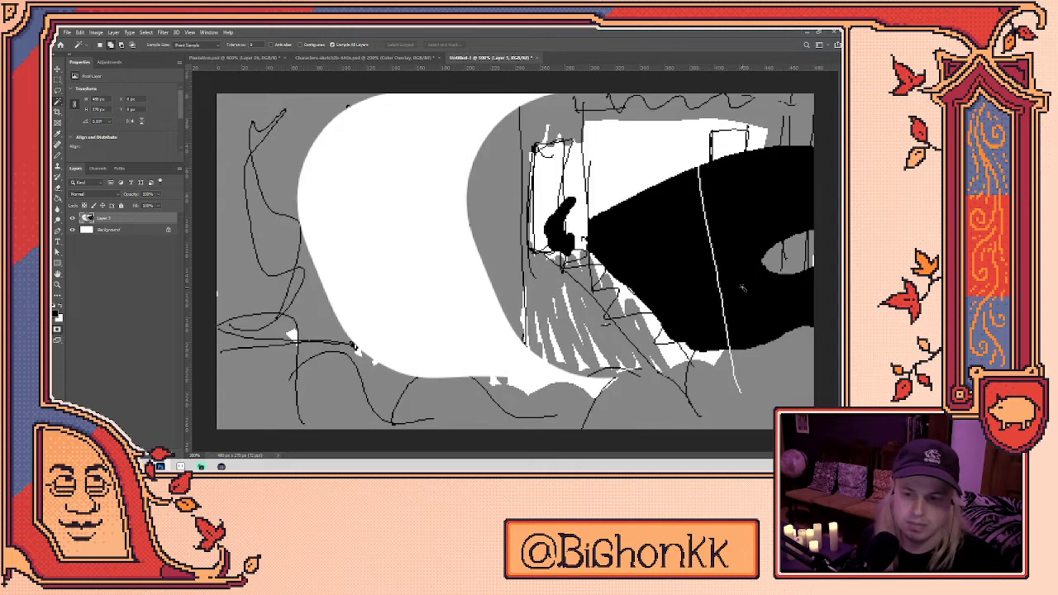
{"action": "key", "text": "e"}
{"action": "left_click_drag", "start_coordinate": [749, 152], "coordinate": [728, 349]}
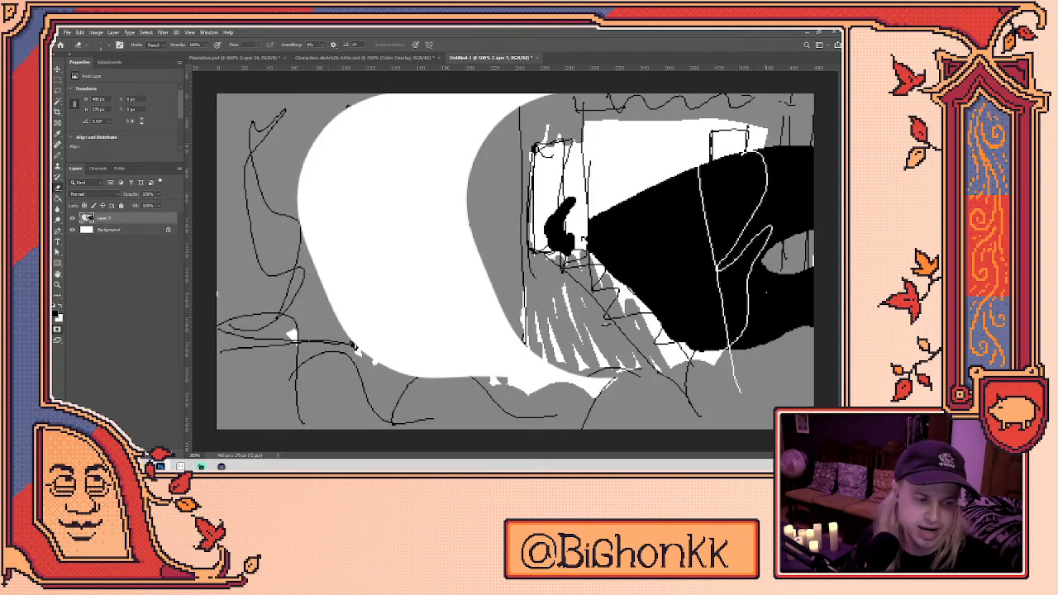
{"action": "key", "text": "w"}
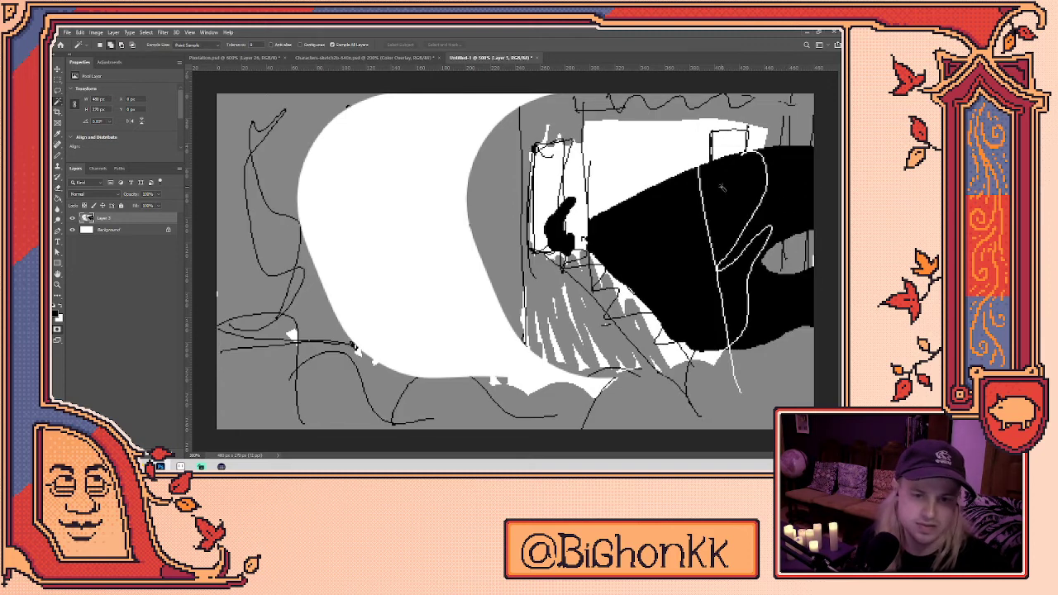
{"action": "left_click", "coordinate": [789, 210]}
{"action": "key", "text": "Delete"}
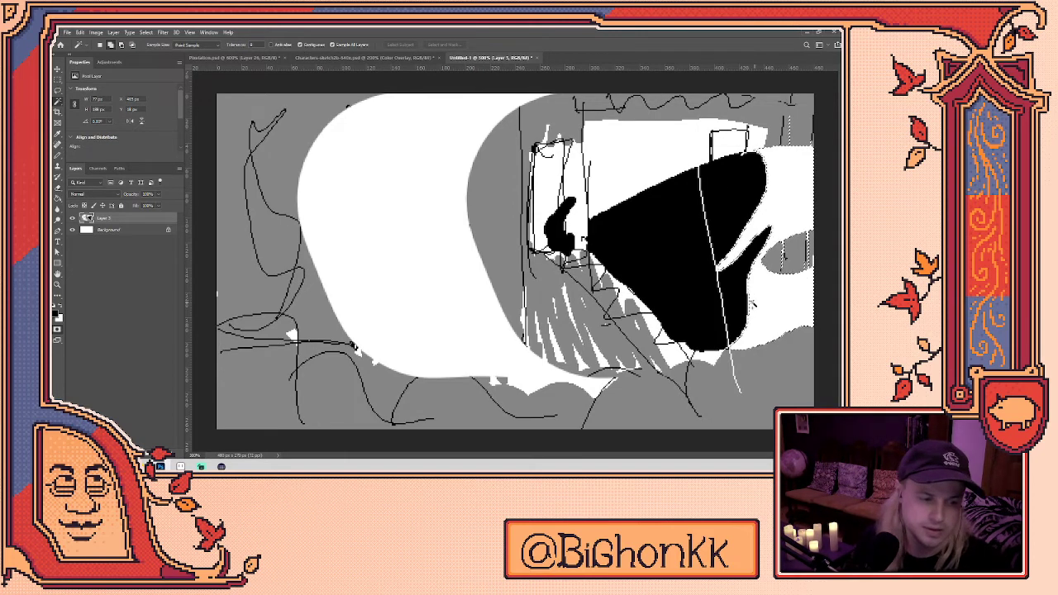
- Paint over the erased line's top and brush-letter TROUBLE at upper left
{"action": "key", "text": "b"}
{"action": "left_click_drag", "start_coordinate": [716, 263], "coordinate": [699, 175]}
{"action": "mouse_move", "coordinate": [234, 132]}
{"action": "left_mouse_down"}
{"action": "mouse_move", "coordinate": [286, 126]}
{"action": "mouse_move", "coordinate": [264, 213]}
{"action": "left_mouse_up"}
{"action": "mouse_move", "coordinate": [284, 199]}
{"action": "left_mouse_down"}
{"action": "mouse_move", "coordinate": [306, 161]}
{"action": "mouse_move", "coordinate": [327, 200]}
{"action": "left_mouse_up"}
{"action": "mouse_move", "coordinate": [346, 134]}
{"action": "left_mouse_down"}
{"action": "mouse_move", "coordinate": [334, 188]}
{"action": "mouse_move", "coordinate": [355, 137]}
{"action": "left_mouse_up"}
{"action": "mouse_move", "coordinate": [363, 132]}
{"action": "left_mouse_down"}
{"action": "mouse_move", "coordinate": [382, 132]}
{"action": "mouse_move", "coordinate": [399, 201]}
{"action": "left_mouse_up"}
{"action": "left_click_drag", "start_coordinate": [399, 131], "coordinate": [402, 198]}
{"action": "mouse_move", "coordinate": [460, 122]}
{"action": "left_mouse_down"}
{"action": "mouse_move", "coordinate": [453, 150]}
{"action": "mouse_move", "coordinate": [468, 189]}
{"action": "left_mouse_up"}
{"action": "mouse_move", "coordinate": [495, 131]}
{"action": "left_mouse_down"}
{"action": "mouse_move", "coordinate": [470, 165]}
{"action": "mouse_move", "coordinate": [501, 184]}
{"action": "left_mouse_up"}
- Letter WITH and CHILDREN beneath TROUBLE
{"action": "mouse_move", "coordinate": [293, 213]}
{"action": "left_mouse_down"}
{"action": "mouse_move", "coordinate": [329, 213]}
{"action": "mouse_move", "coordinate": [332, 233]}
{"action": "left_mouse_up"}
{"action": "mouse_move", "coordinate": [329, 212]}
{"action": "left_mouse_down"}
{"action": "mouse_move", "coordinate": [354, 210]}
{"action": "mouse_move", "coordinate": [342, 235]}
{"action": "left_mouse_up"}
{"action": "mouse_move", "coordinate": [359, 207]}
{"action": "left_mouse_down"}
{"action": "mouse_move", "coordinate": [360, 233]}
{"action": "mouse_move", "coordinate": [376, 220]}
{"action": "left_mouse_up"}
{"action": "left_click_drag", "start_coordinate": [374, 209], "coordinate": [375, 238]}
{"action": "left_click_drag", "start_coordinate": [276, 247], "coordinate": [283, 299]}
{"action": "mouse_move", "coordinate": [296, 250]}
{"action": "left_mouse_down"}
{"action": "mouse_move", "coordinate": [296, 303]}
{"action": "mouse_move", "coordinate": [327, 272]}
{"action": "left_mouse_up"}
{"action": "left_click_drag", "start_coordinate": [324, 250], "coordinate": [327, 303]}
{"action": "mouse_move", "coordinate": [347, 245]}
{"action": "left_mouse_down"}
{"action": "mouse_move", "coordinate": [348, 301]}
{"action": "mouse_move", "coordinate": [397, 304]}
{"action": "left_mouse_up"}
{"action": "left_click_drag", "start_coordinate": [402, 248], "coordinate": [403, 305]}
{"action": "left_click_drag", "start_coordinate": [402, 248], "coordinate": [405, 303]}
{"action": "mouse_move", "coordinate": [445, 246]}
{"action": "left_mouse_down"}
{"action": "mouse_move", "coordinate": [482, 245]}
{"action": "mouse_move", "coordinate": [455, 276]}
{"action": "left_mouse_up"}
{"action": "left_click_drag", "start_coordinate": [455, 278], "coordinate": [473, 303]}
{"action": "mouse_move", "coordinate": [488, 242]}
{"action": "left_mouse_down"}
{"action": "mouse_move", "coordinate": [472, 274]}
{"action": "mouse_move", "coordinate": [496, 296]}
{"action": "left_mouse_up"}
{"action": "mouse_move", "coordinate": [466, 276]}
{"action": "left_mouse_down"}
{"action": "mouse_move", "coordinate": [494, 273]}
{"action": "mouse_move", "coordinate": [496, 235]}
{"action": "left_mouse_up"}
{"action": "left_click_drag", "start_coordinate": [496, 234], "coordinate": [516, 231]}
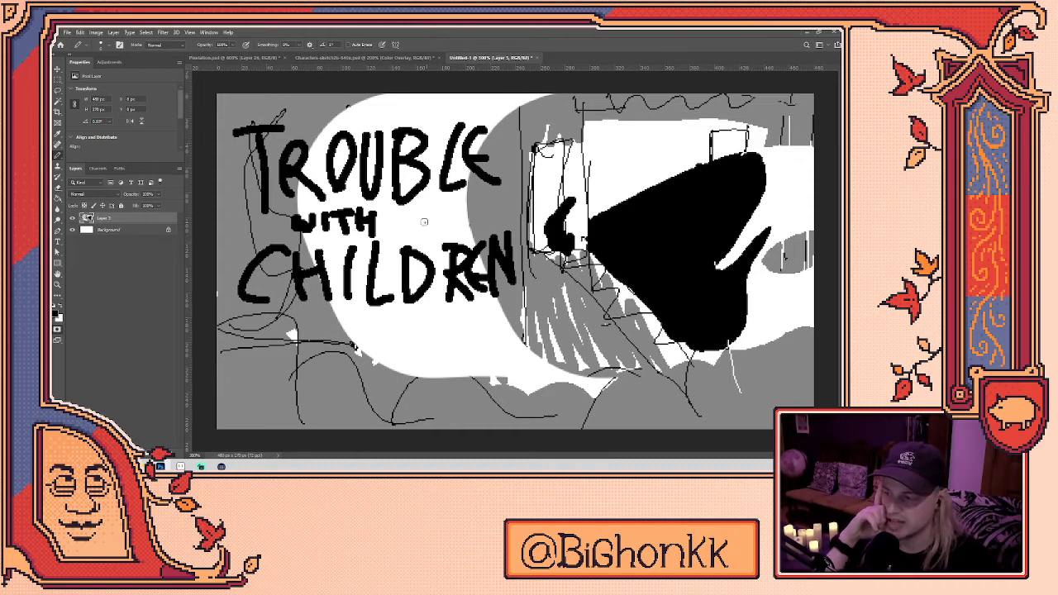
- Undo the lettering and edits back to the unshifted shadow composition
{"action": "key", "text": "ctrl+z"}
{"action": "key", "text": "ctrl+z"}
{"action": "key", "text": "ctrl+z"}
{"action": "key", "text": "ctrl+z"}
{"action": "key", "text": "ctrl+z"}
{"action": "key", "text": "ctrl+z"}
{"action": "key", "text": "ctrl+z"}
{"action": "key", "text": "ctrl+z"}
{"action": "key", "text": "ctrl+z"}
{"action": "key", "text": "ctrl+z"}
{"action": "key", "text": "ctrl+z"}
{"action": "key", "text": "ctrl+z"}
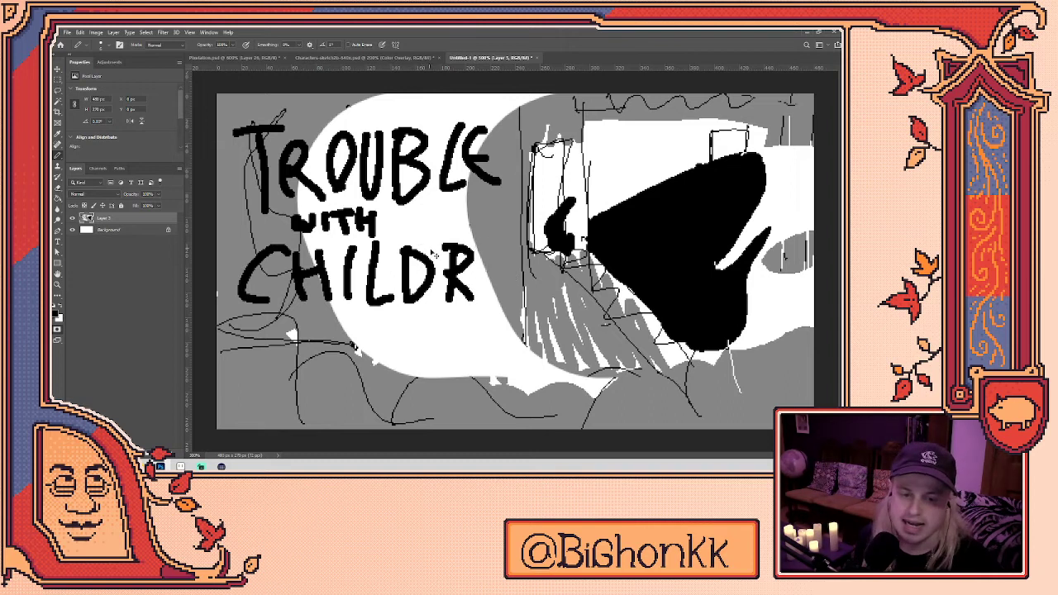
{"action": "key", "text": "ctrl+z"}
{"action": "key", "text": "ctrl+z"}
{"action": "key", "text": "ctrl+z"}
{"action": "key", "text": "ctrl+z"}
{"action": "key", "text": "ctrl+z"}
{"action": "key", "text": "ctrl+z"}
{"action": "key", "text": "ctrl+z"}
{"action": "key", "text": "ctrl+z"}
{"action": "key", "text": "ctrl+z"}
{"action": "key", "text": "ctrl+z"}
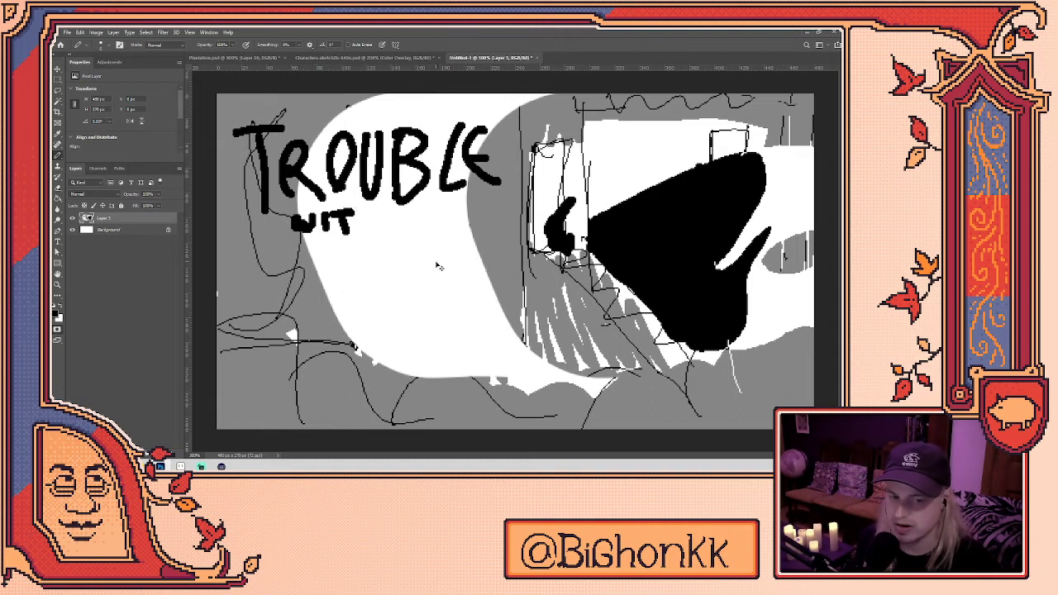
{"action": "key", "text": "ctrl+z"}
{"action": "key", "text": "ctrl+z"}
{"action": "key", "text": "ctrl+z"}
{"action": "key", "text": "ctrl+z"}
{"action": "key", "text": "ctrl+z"}
{"action": "key", "text": "ctrl+z"}
{"action": "key", "text": "ctrl+z"}
{"action": "key", "text": "ctrl+z"}
{"action": "key", "text": "ctrl+z"}
{"action": "key", "text": "ctrl+z"}
{"action": "key", "text": "ctrl+z"}
{"action": "key", "text": "ctrl+z"}
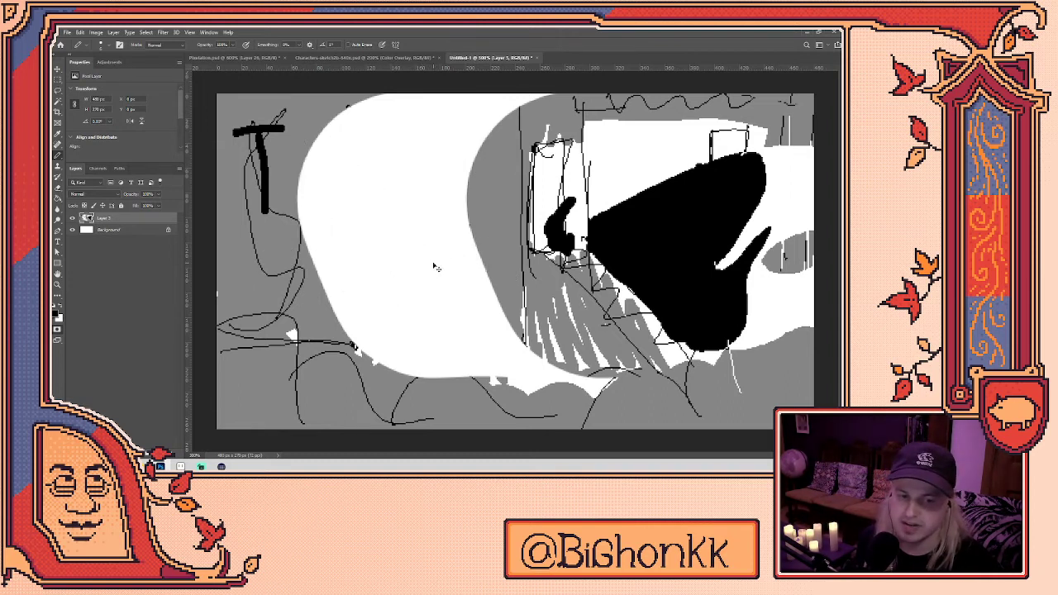
{"action": "key", "text": "ctrl+z"}
{"action": "key", "text": "ctrl+z"}
{"action": "key", "text": "ctrl+z"}
{"action": "key", "text": "ctrl+z"}
{"action": "key", "text": "ctrl+z"}
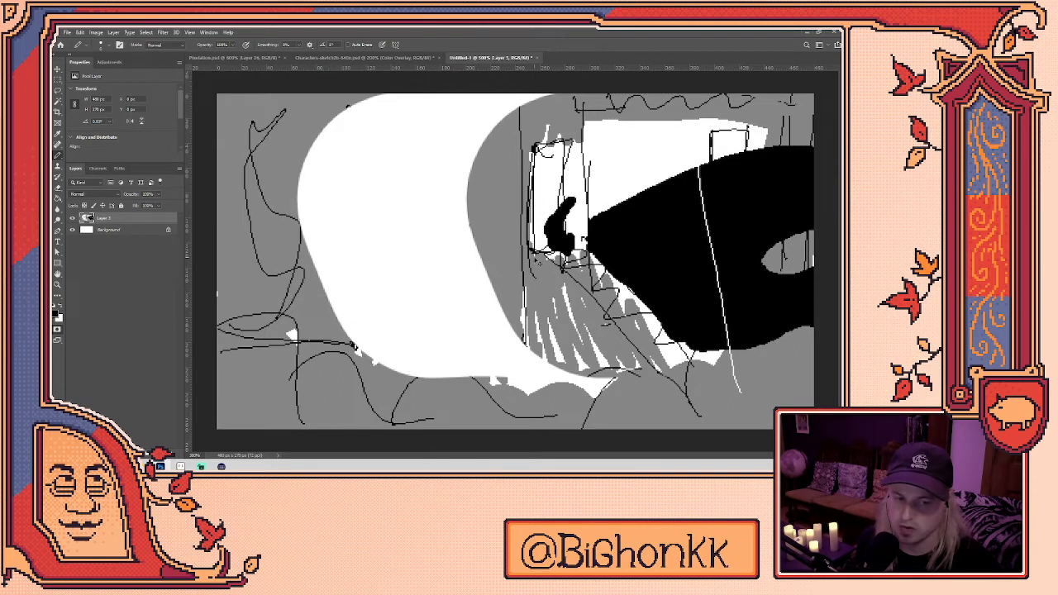
{"action": "key", "text": "ctrl+z"}
{"action": "key", "text": "ctrl+z"}
{"action": "key", "text": "ctrl+z"}
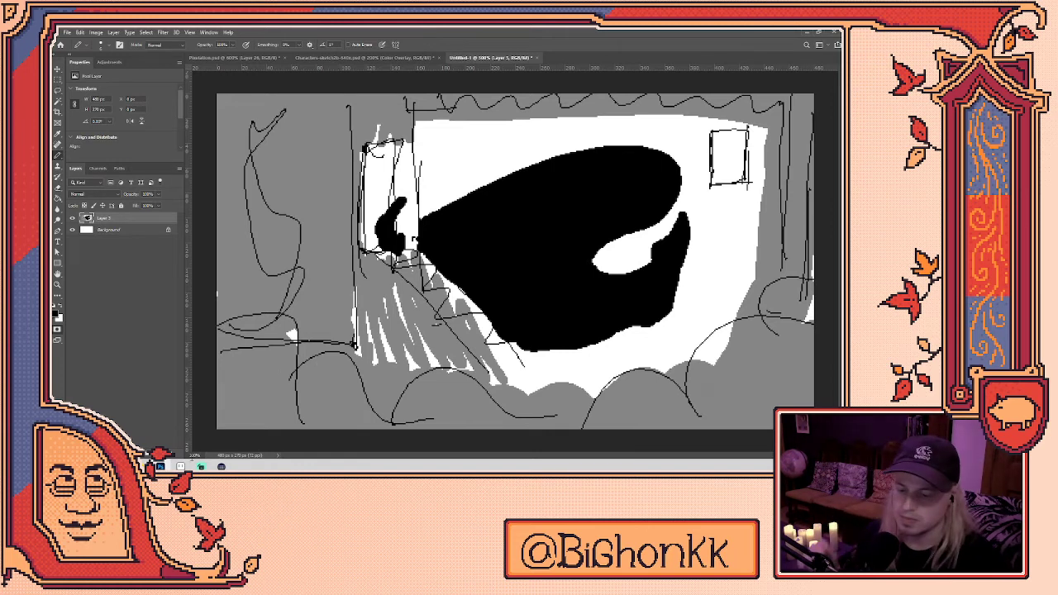
{"action": "left_click", "coordinate": [180, 466]}
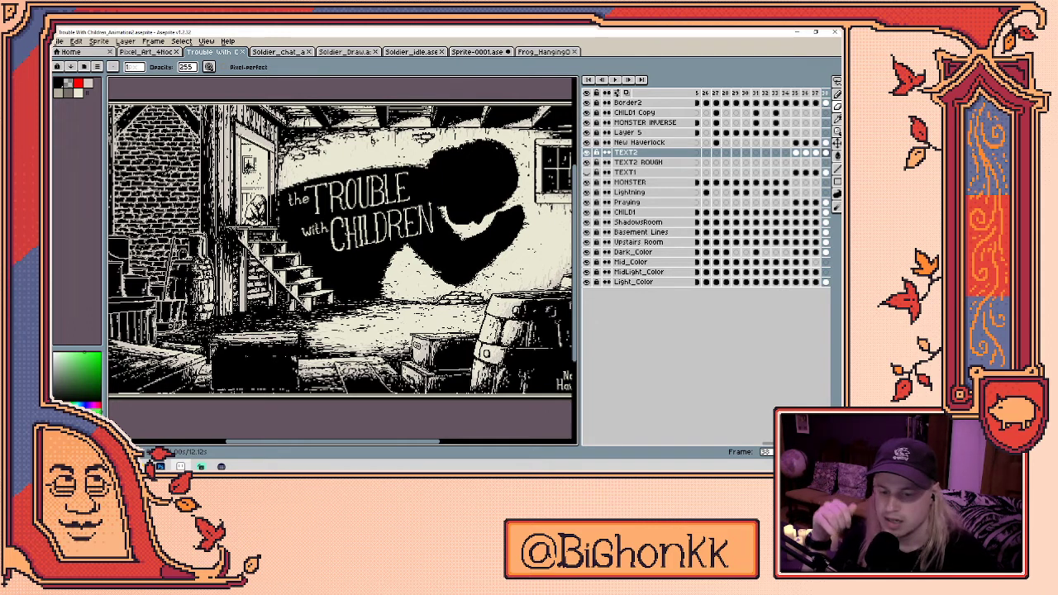
- Hide the monster silhouette and title layer and the Dark_Color shading layer
{"action": "scroll", "coordinate": [495, 307], "scroll_direction": "down", "scroll_amount": 2}
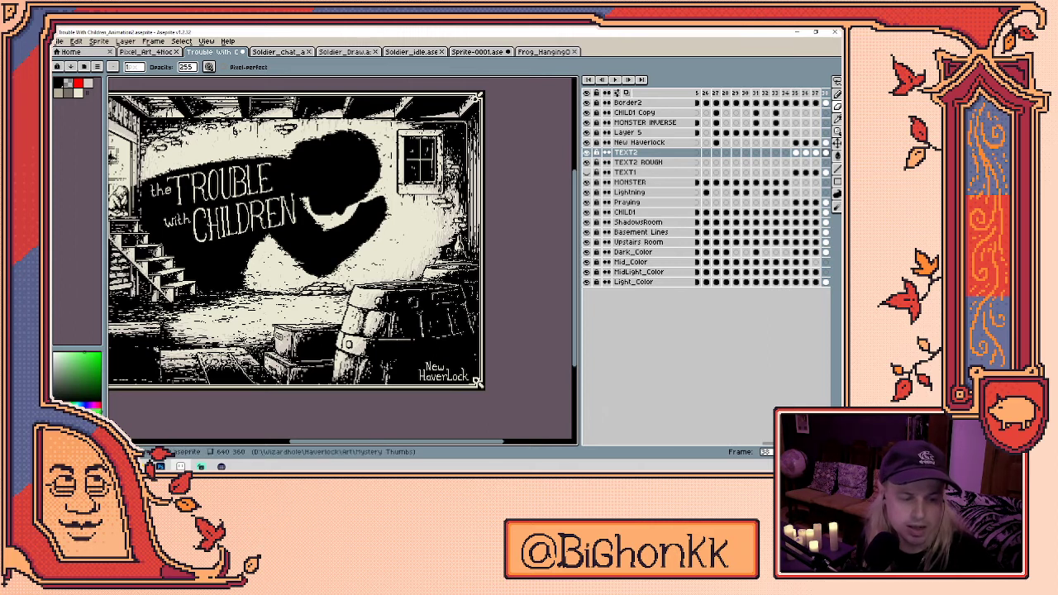
{"action": "scroll", "coordinate": [727, 248], "scroll_direction": "right", "scroll_amount": 5}
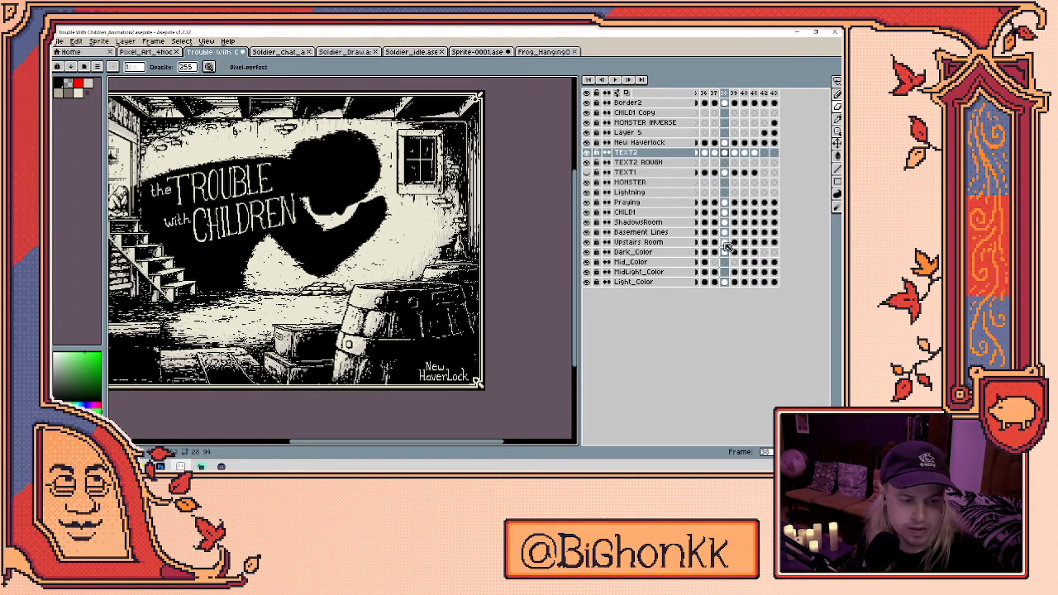
{"action": "left_click", "coordinate": [726, 225]}
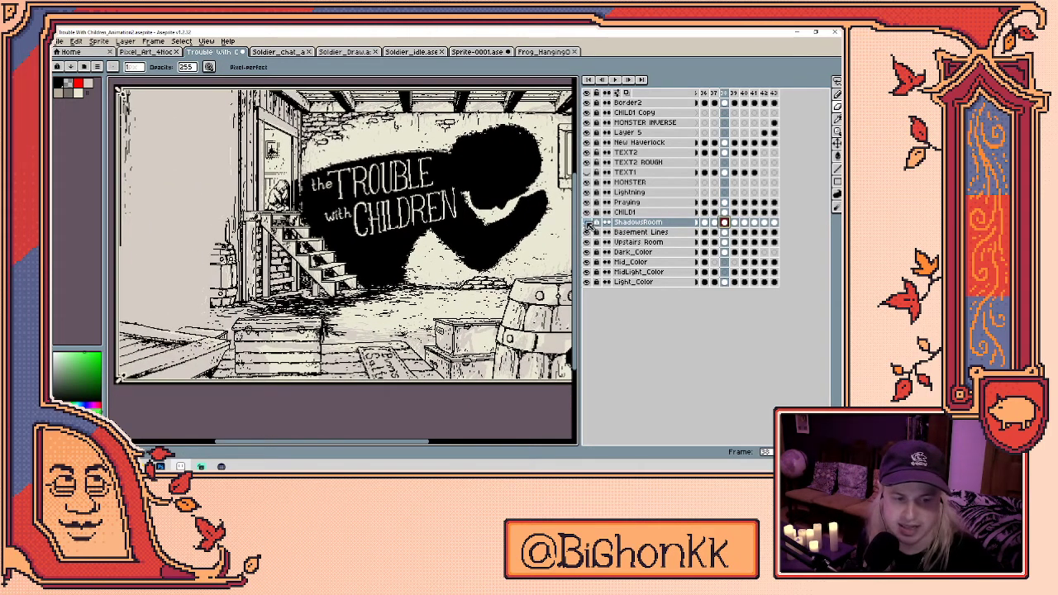
{"action": "left_click_drag", "start_coordinate": [376, 282], "coordinate": [317, 282]}
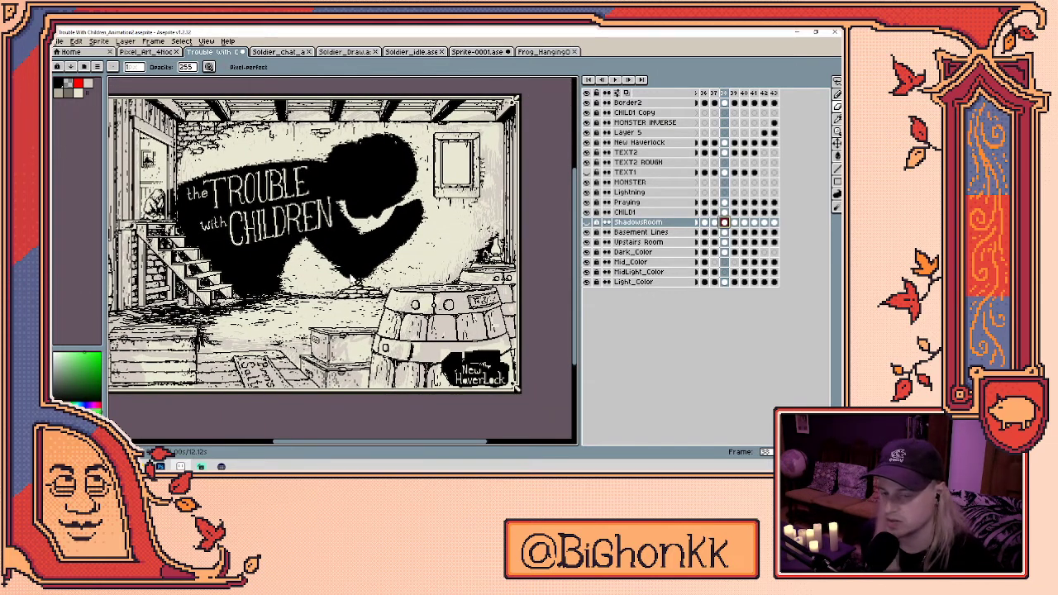
{"action": "left_click", "coordinate": [587, 203]}
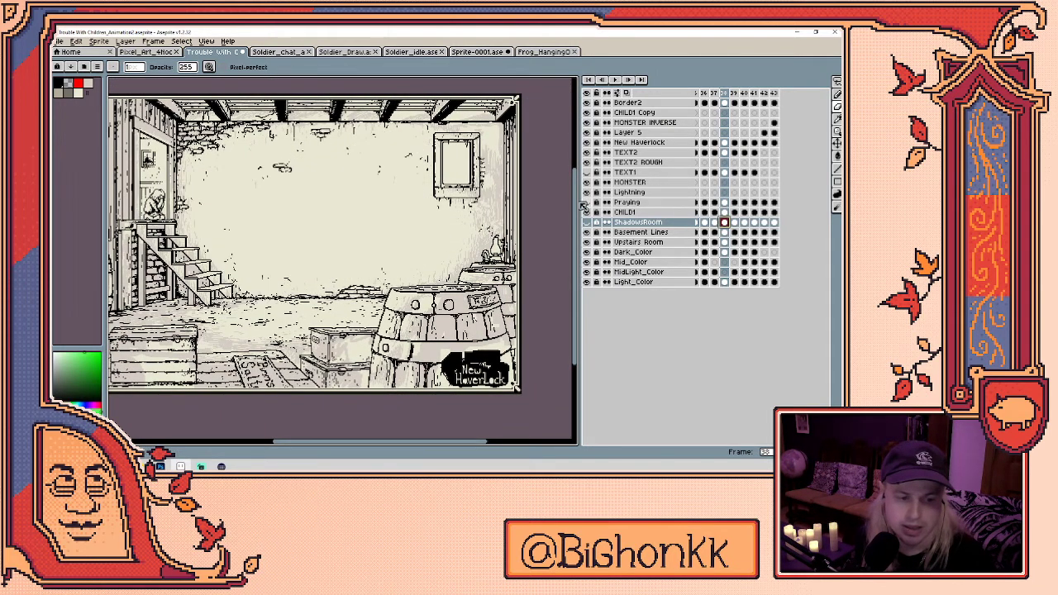
{"action": "left_click_drag", "start_coordinate": [351, 254], "coordinate": [419, 278]}
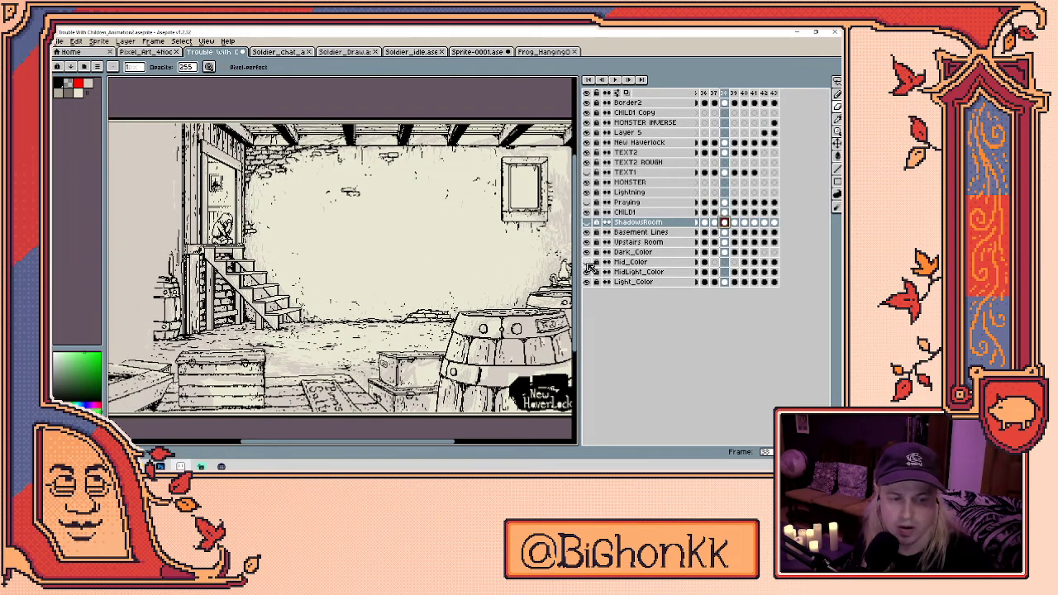
{"action": "left_click", "coordinate": [586, 252]}
- Pan across the cellar to the barrels and New Haverlock label, then show the ShadowsRoom layer
{"action": "key", "text": "space"}
{"action": "left_click_drag", "start_coordinate": [412, 255], "coordinate": [420, 248]}
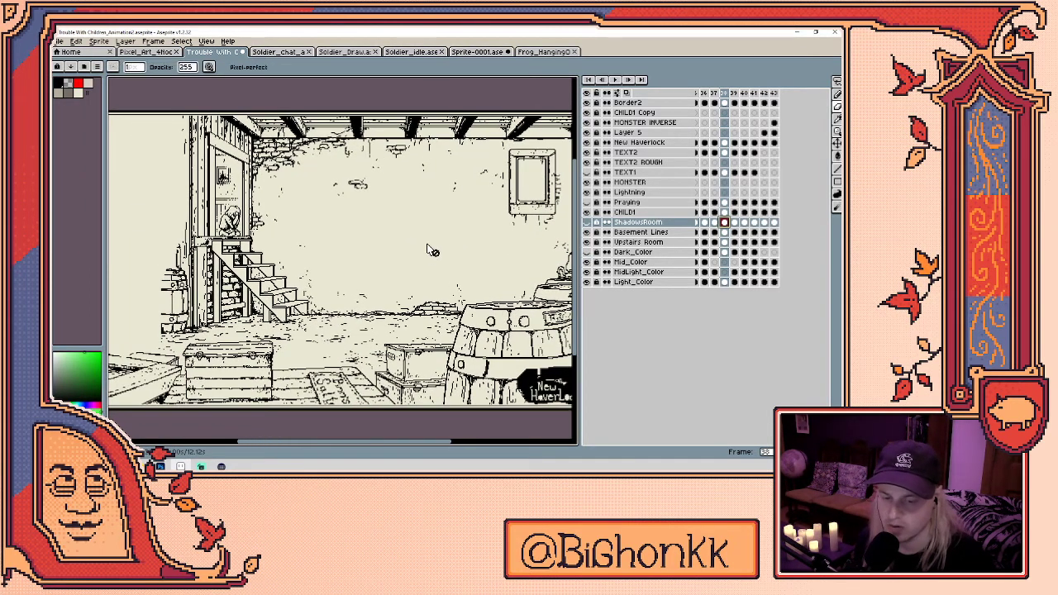
{"action": "scroll", "coordinate": [430, 246], "scroll_direction": "down", "scroll_amount": 1}
{"action": "key", "text": "h"}
{"action": "scroll", "coordinate": [367, 345], "scroll_direction": "up", "scroll_amount": 1}
{"action": "left_click_drag", "start_coordinate": [366, 346], "coordinate": [439, 346]}
{"action": "key", "text": "b"}
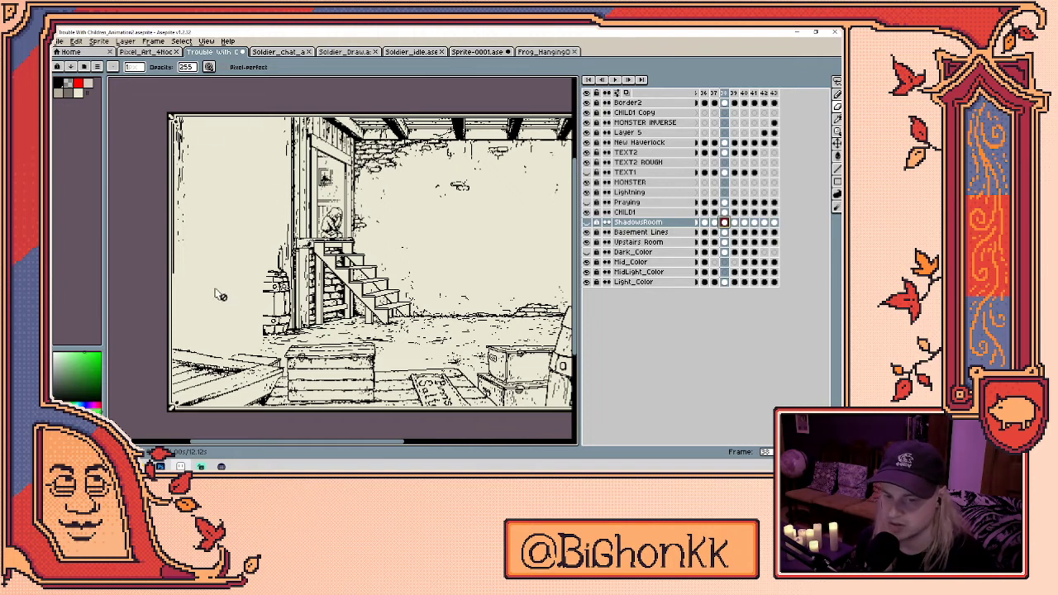
{"action": "left_click_drag", "start_coordinate": [761, 251], "coordinate": [738, 248]}
{"action": "left_click_drag", "start_coordinate": [804, 243], "coordinate": [696, 242]}
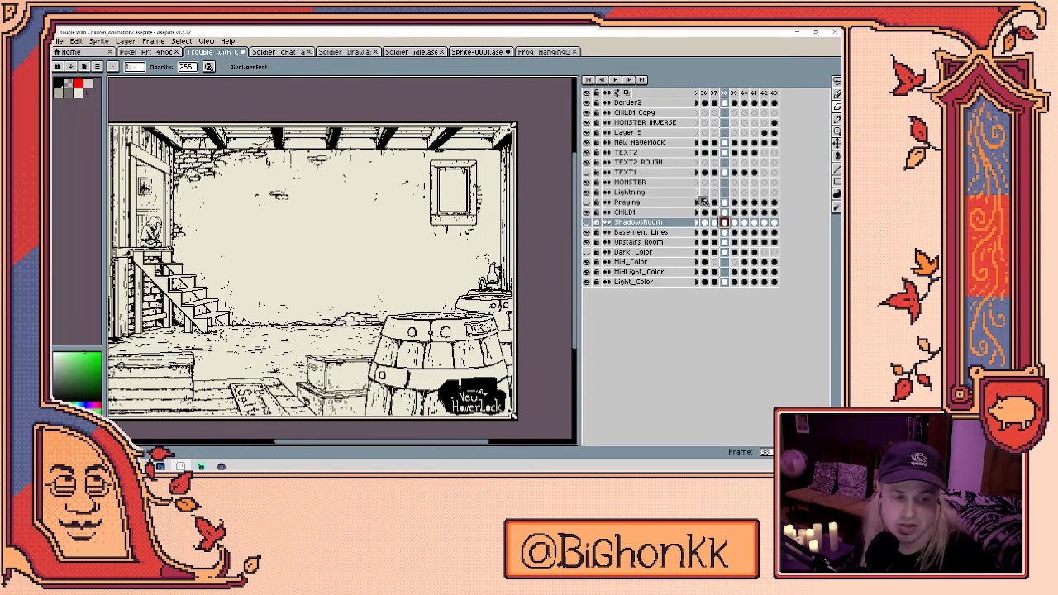
{"action": "left_click", "coordinate": [586, 223]}
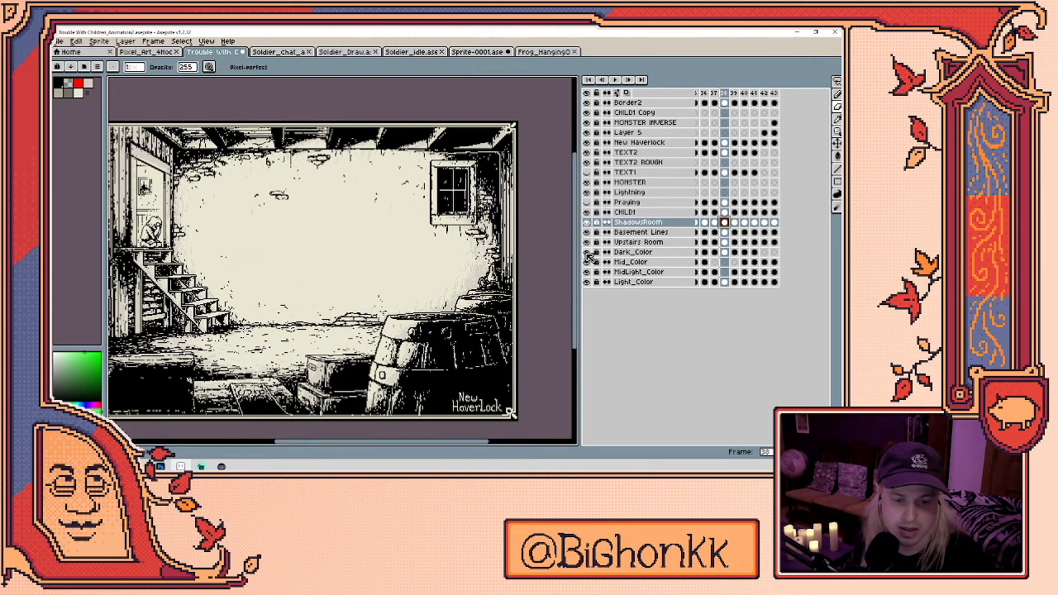
- Play the animation preview until the 'the Trouble with Children' title frame appears
{"action": "key", "text": "Return"}
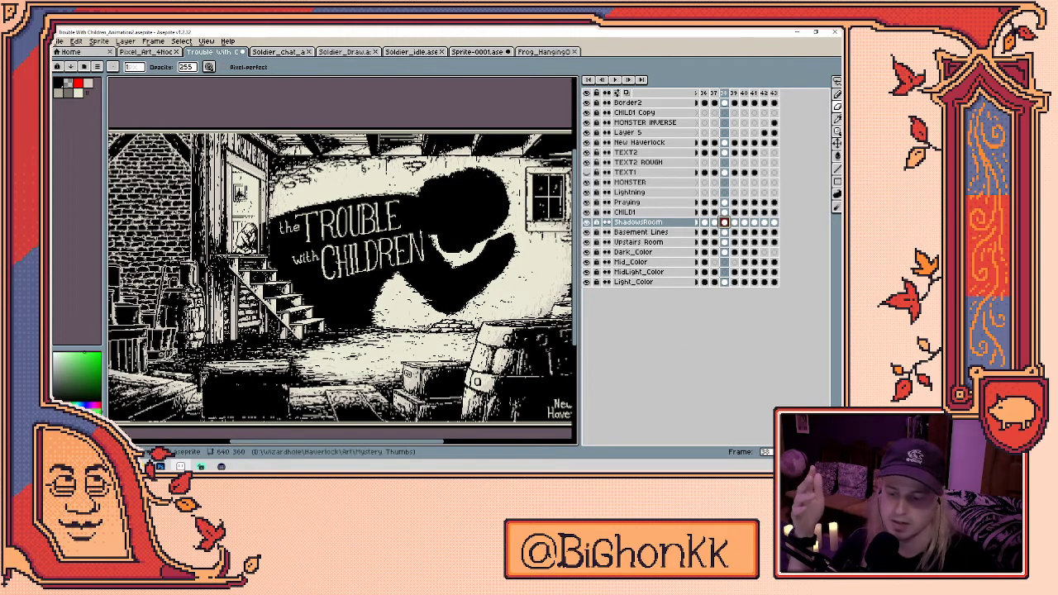
{"action": "mouse_move", "coordinate": [179, 466]}
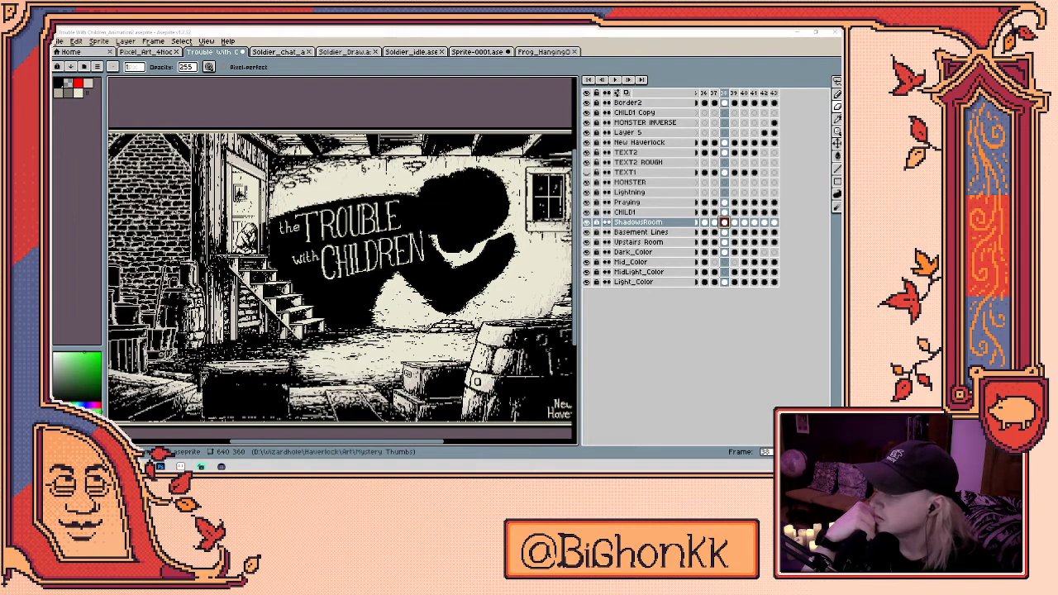
- Switch to Photoshop and cancel the File > Open dialog
{"action": "key", "text": "alt+Tab"}
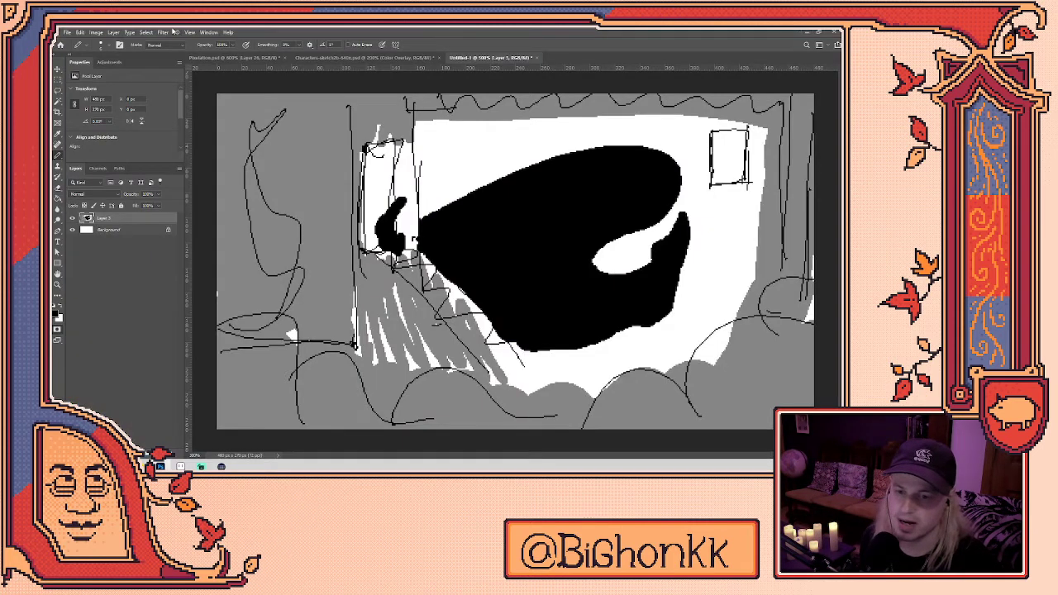
{"action": "left_click", "coordinate": [67, 32]}
{"action": "left_click", "coordinate": [81, 49]}
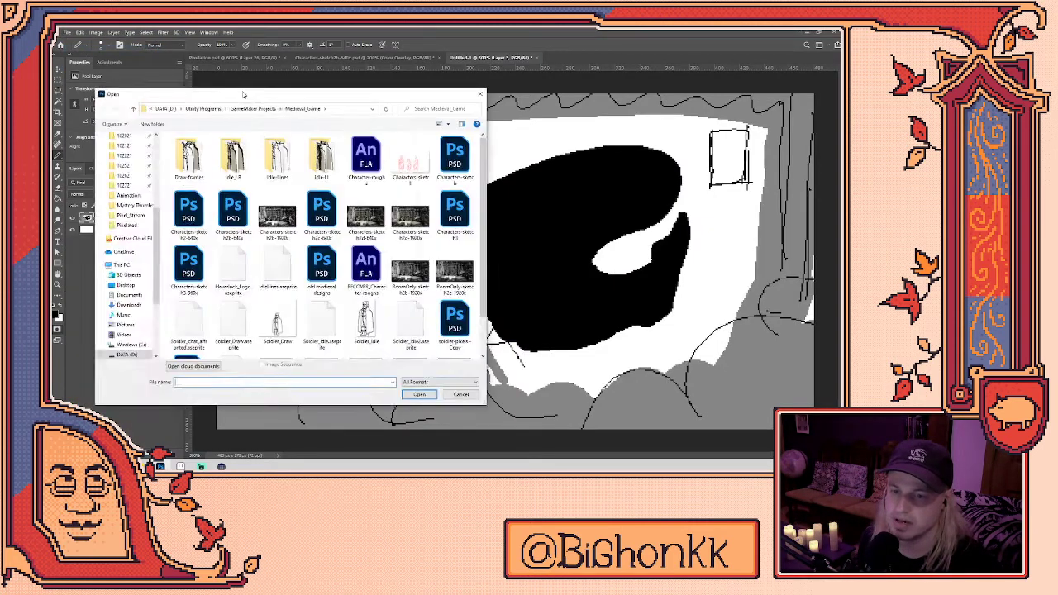
{"action": "key", "text": "Escape"}
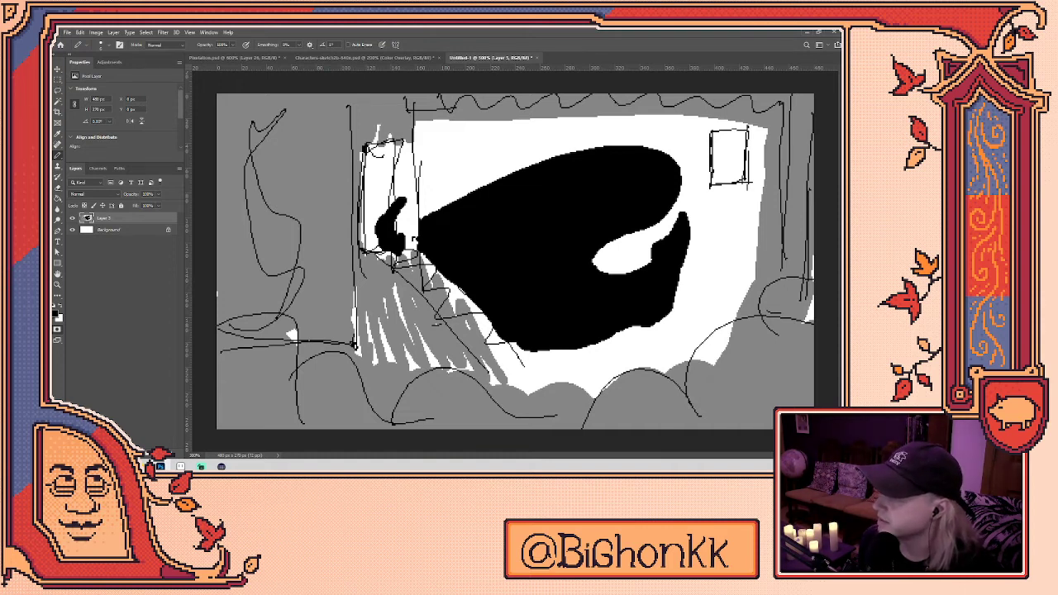
- Hide the MOTHER SARY text, show the woman with a wine glass, then close Pixelation.psd without saving
{"action": "scroll", "coordinate": [521, 248], "scroll_direction": "up", "scroll_amount": 3}
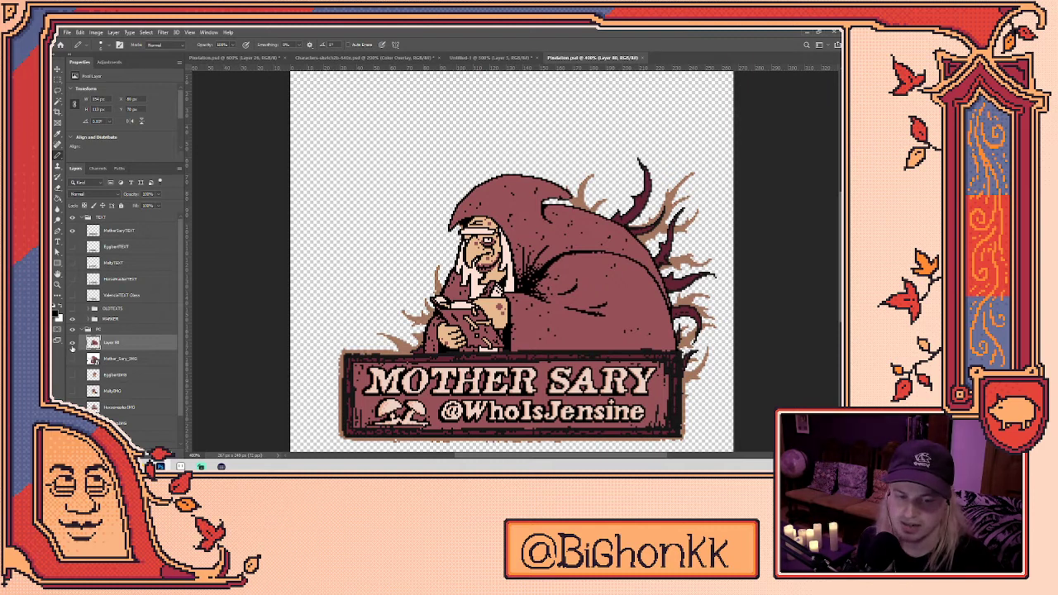
{"action": "left_click", "coordinate": [72, 232]}
{"action": "left_click", "coordinate": [72, 358]}
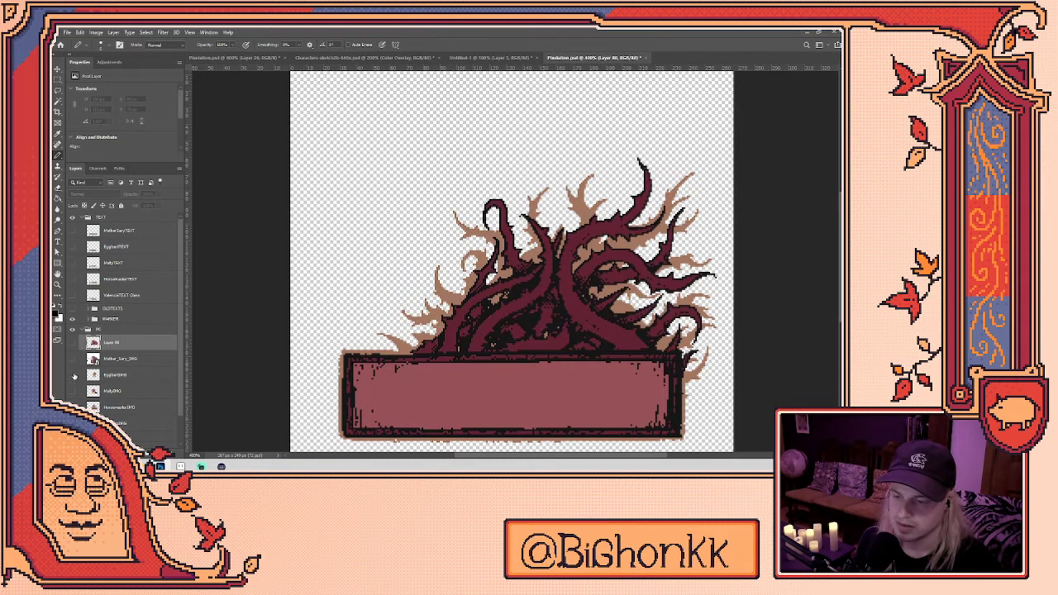
{"action": "left_click", "coordinate": [72, 375]}
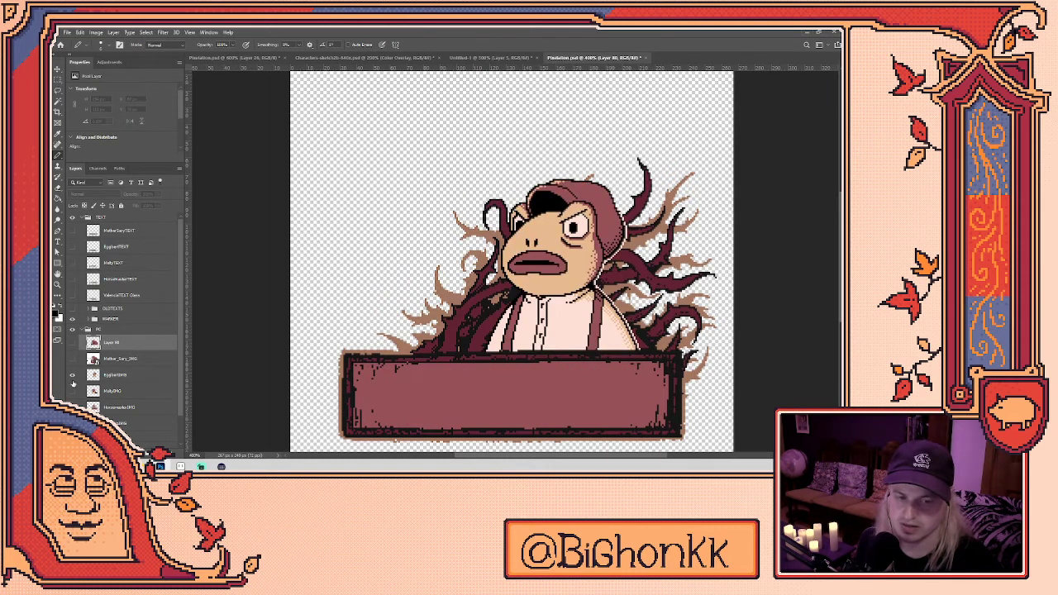
{"action": "left_click", "coordinate": [71, 375]}
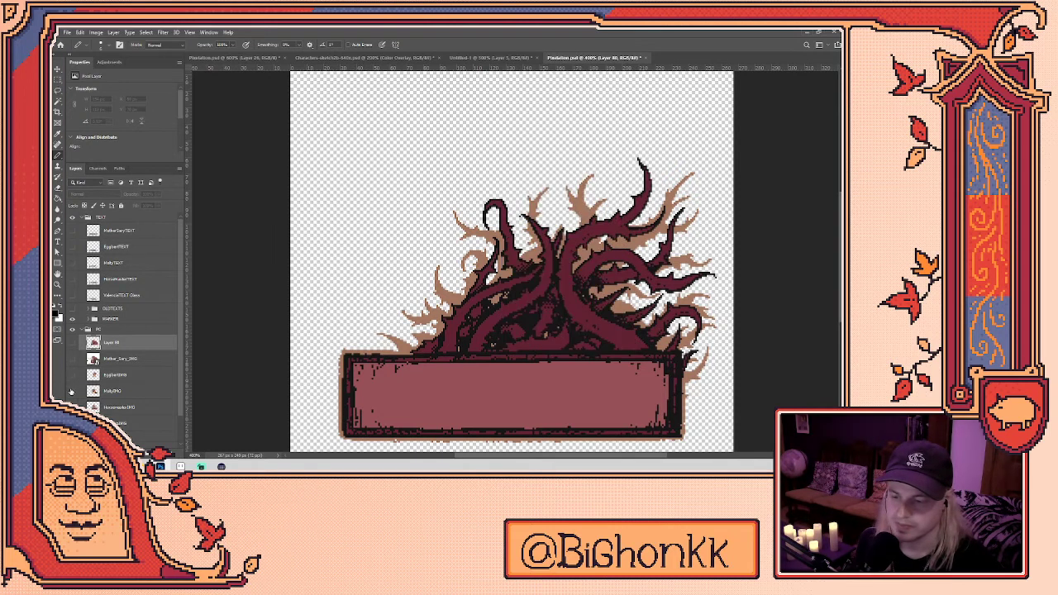
{"action": "left_click", "coordinate": [72, 390]}
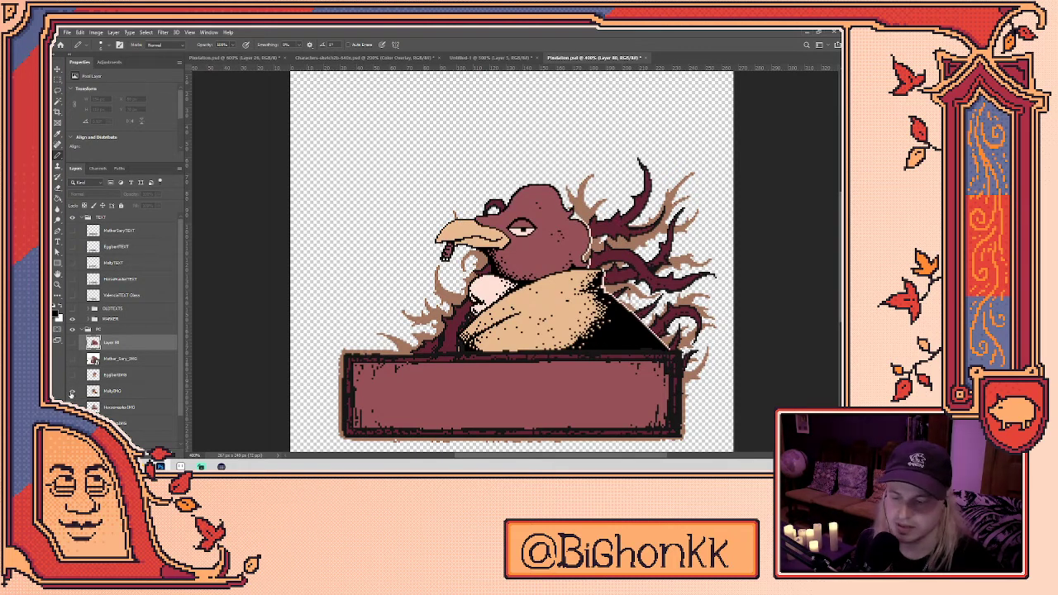
{"action": "left_click", "coordinate": [72, 392]}
{"action": "left_click", "coordinate": [72, 358]}
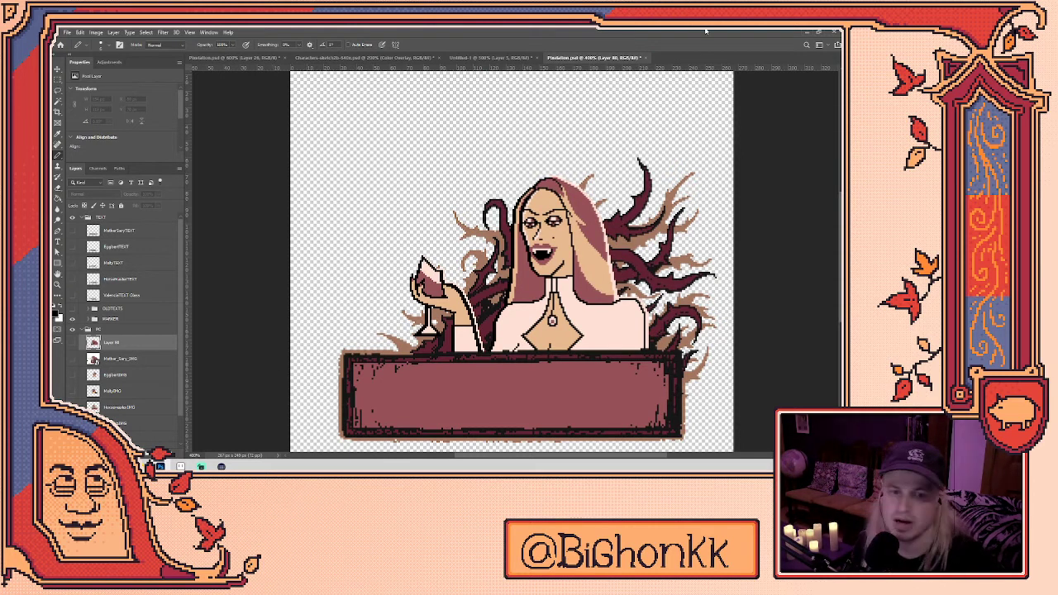
{"action": "left_click", "coordinate": [649, 58]}
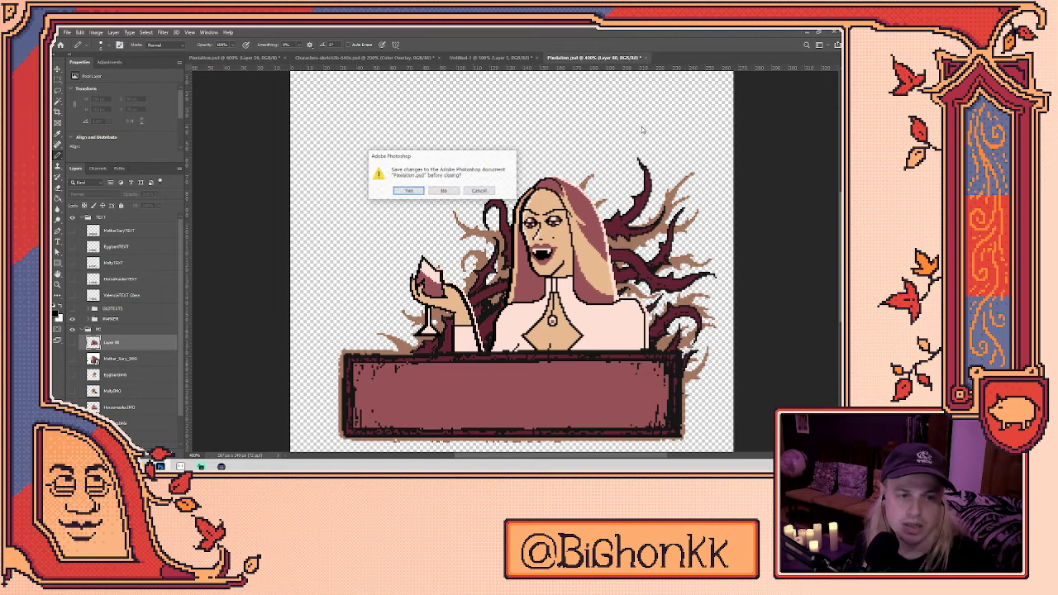
{"action": "left_click", "coordinate": [443, 192]}
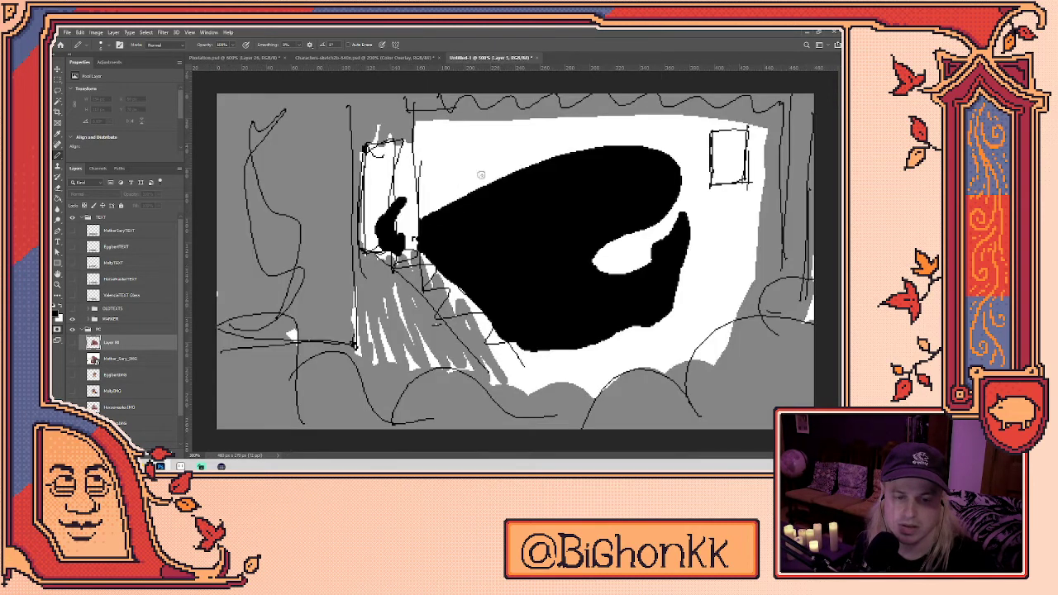
- Switch to the Pixelation.psd chef drawing and scroll it into view
{"action": "left_click", "coordinate": [239, 58]}
{"action": "scroll", "coordinate": [496, 265], "scroll_direction": "right", "scroll_amount": 3}
{"action": "scroll", "coordinate": [480, 239], "scroll_direction": "down", "scroll_amount": 5}
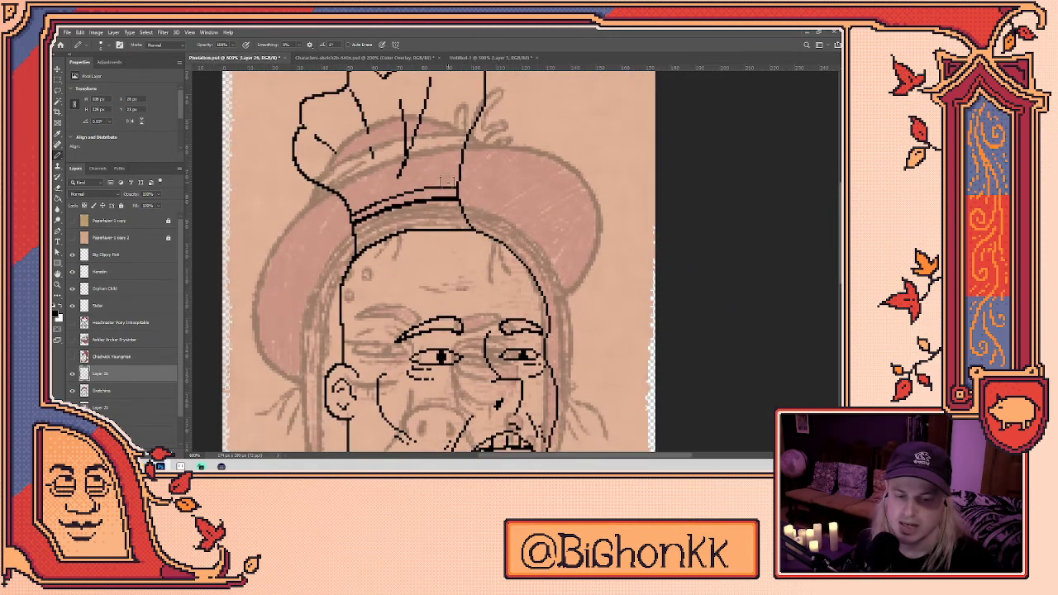
{"action": "scroll", "coordinate": [449, 181], "scroll_direction": "up", "scroll_amount": 3}
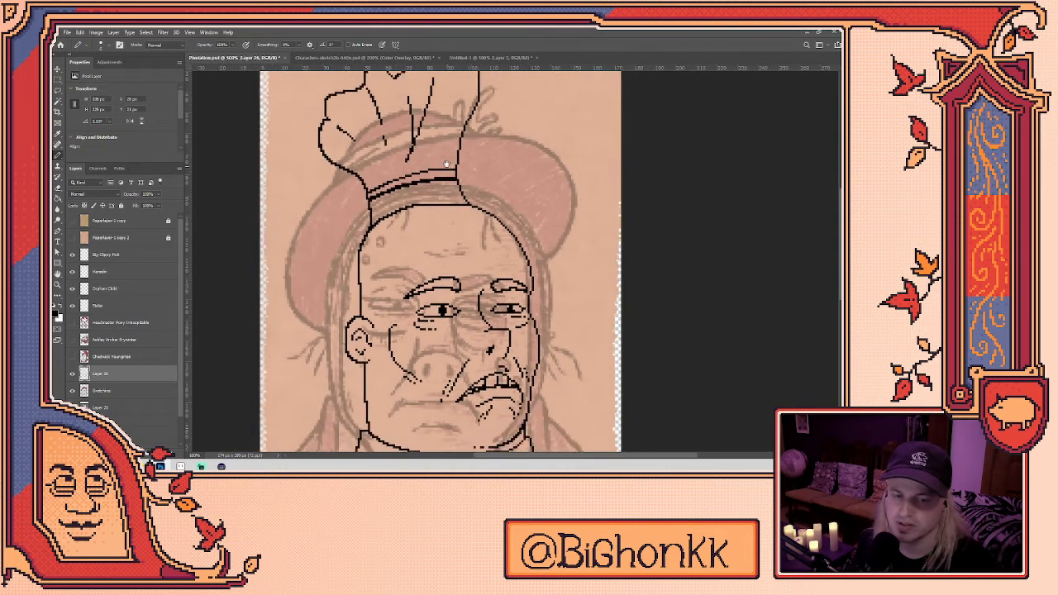
{"action": "scroll", "coordinate": [463, 207], "scroll_direction": "down", "scroll_amount": 1}
{"action": "key", "text": "q"}
{"action": "key", "text": "ctrl+z"}
{"action": "key", "text": "q"}
- Lasso the chef hat lines, delete them and deselect
{"action": "key", "text": "l"}
{"action": "mouse_move", "coordinate": [488, 234]}
{"action": "left_mouse_down"}
{"action": "mouse_move", "coordinate": [420, 263]}
{"action": "mouse_move", "coordinate": [292, 157]}
{"action": "mouse_move", "coordinate": [530, 144]}
{"action": "left_mouse_up"}
{"action": "key", "text": "Delete"}
{"action": "key", "text": "ctrl+d"}
{"action": "key", "text": "b"}
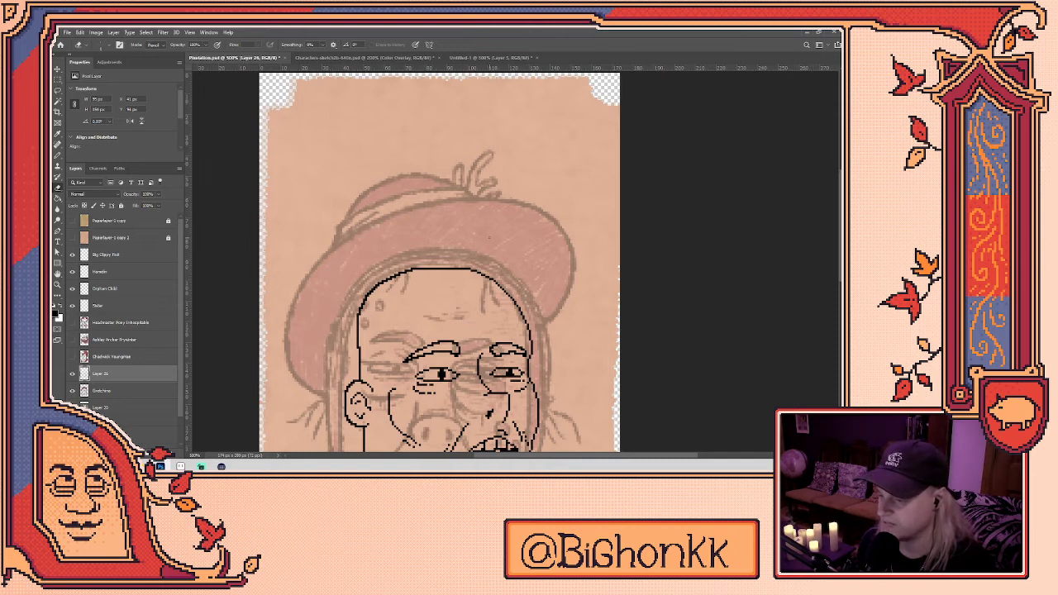
- Marquee-select the area above the hat top and pan down to the neck and collar
{"action": "key", "text": "m"}
{"action": "left_click_drag", "start_coordinate": [427, 162], "coordinate": [502, 267]}
{"action": "left_click_drag", "start_coordinate": [527, 350], "coordinate": [544, 199]}
{"action": "scroll", "coordinate": [541, 199], "scroll_direction": "up", "scroll_amount": 3}
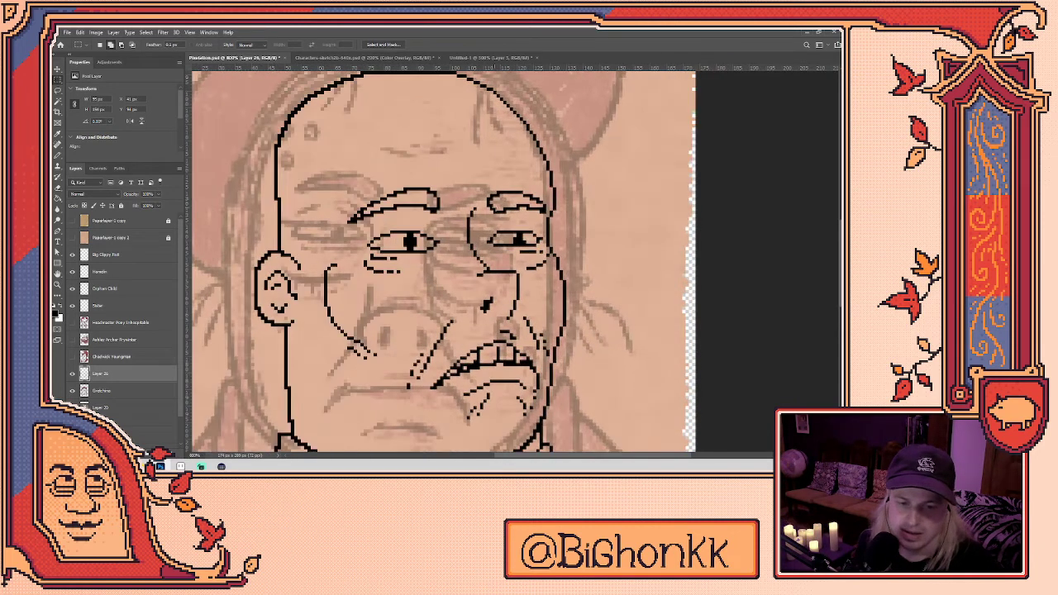
{"action": "key", "text": "e"}
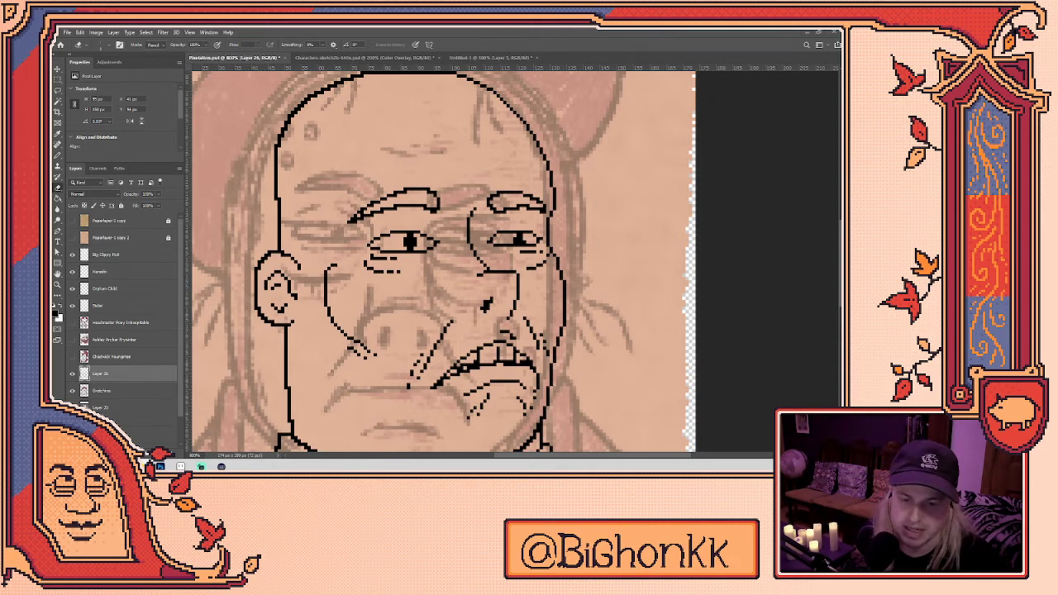
{"action": "key", "text": "b"}
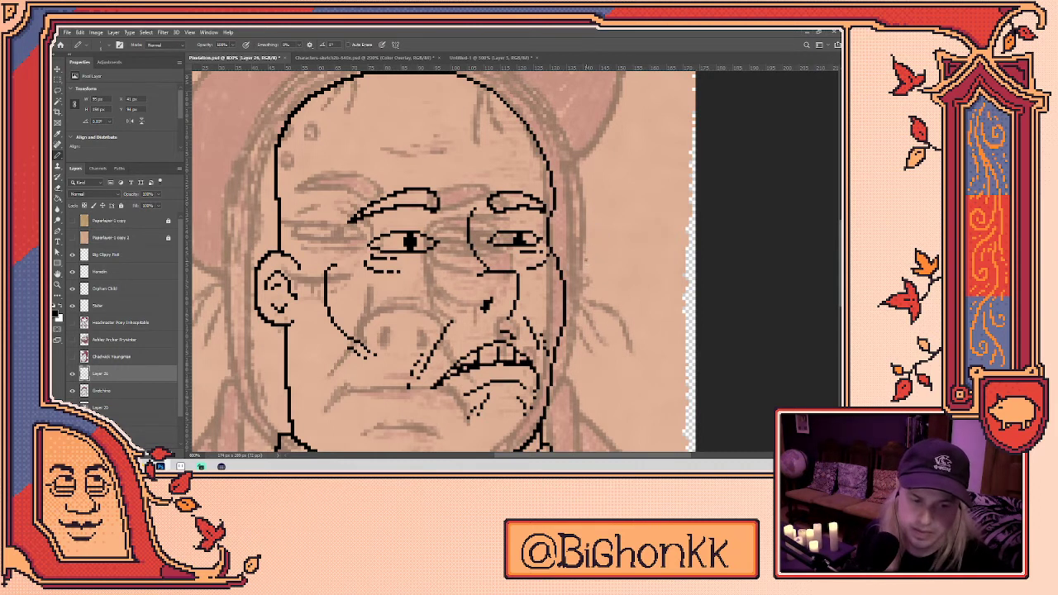
{"action": "scroll", "coordinate": [431, 264], "scroll_direction": "up", "scroll_amount": 3}
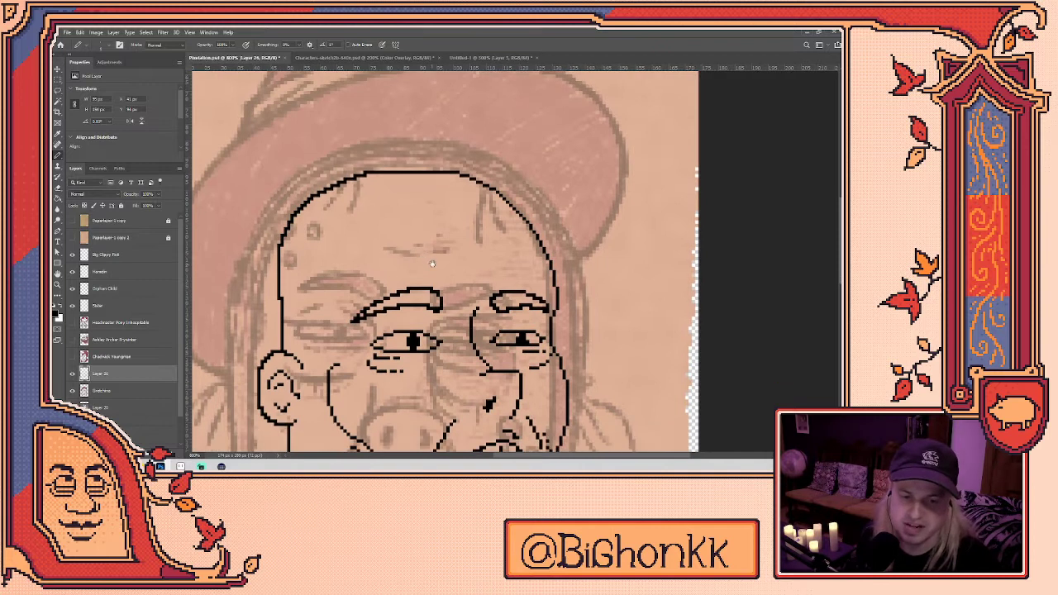
{"action": "scroll", "coordinate": [431, 264], "scroll_direction": "down", "scroll_amount": 1}
{"action": "scroll", "coordinate": [422, 273], "scroll_direction": "down", "scroll_amount": 1}
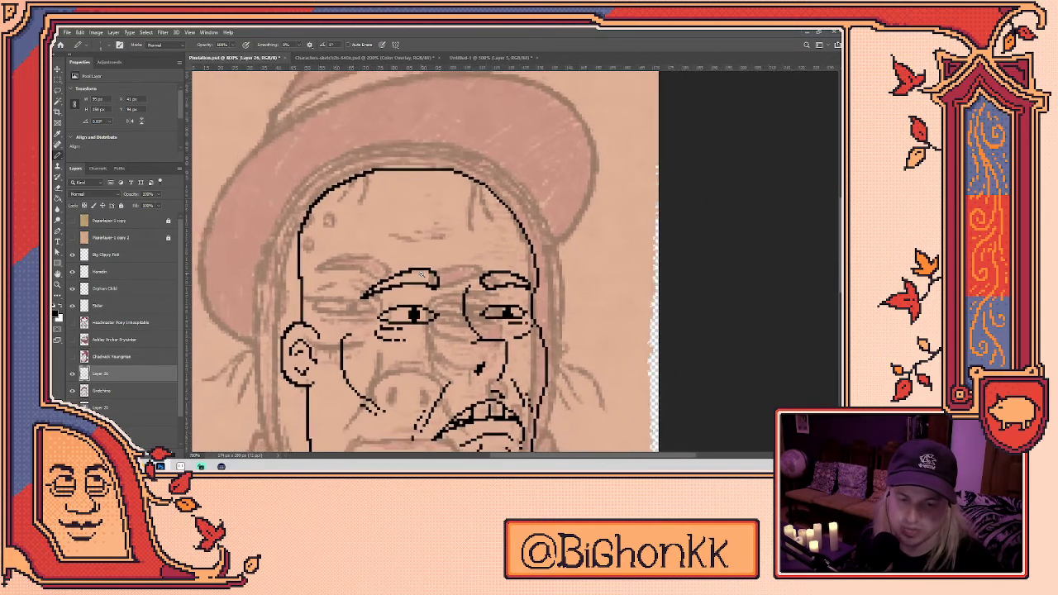
{"action": "scroll", "coordinate": [422, 274], "scroll_direction": "down", "scroll_amount": 3}
{"action": "scroll", "coordinate": [400, 262], "scroll_direction": "up", "scroll_amount": 2}
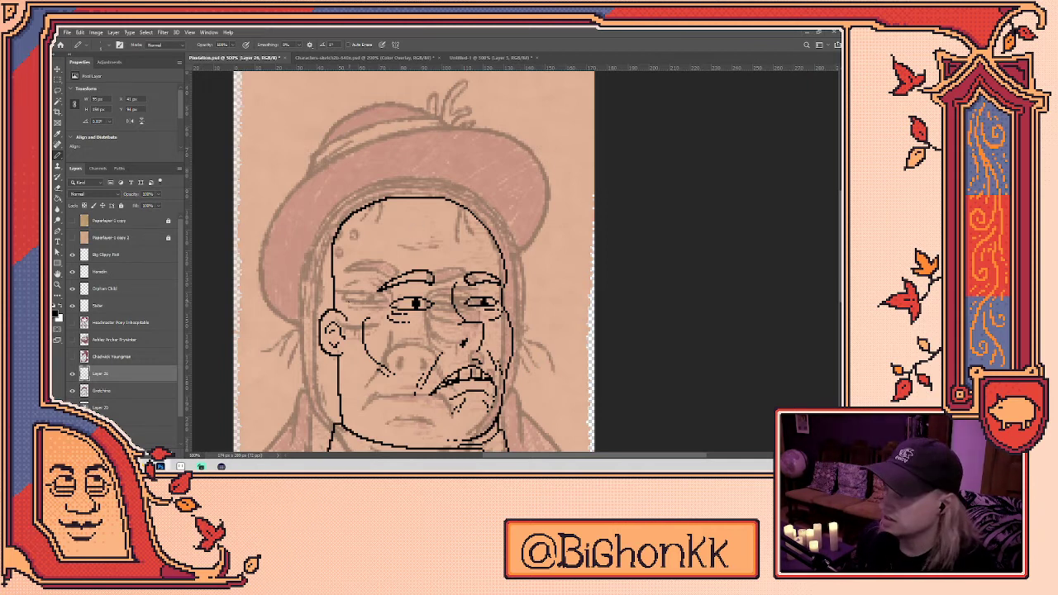
- Pencil the face's left side, a forehead hair curve and a hair strand hanging down
{"action": "left_click_drag", "start_coordinate": [347, 315], "coordinate": [392, 245]}
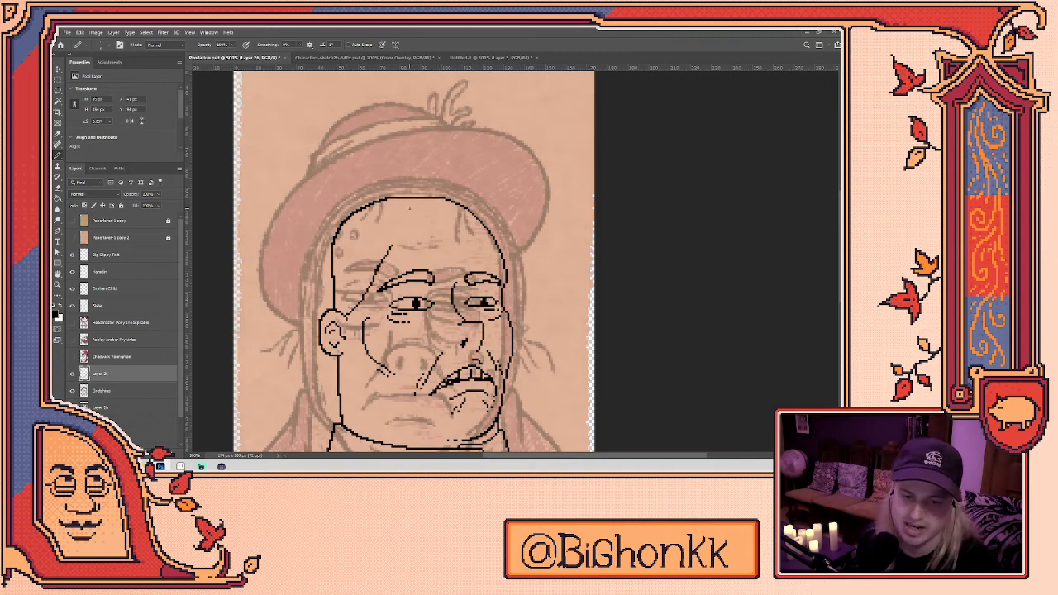
{"action": "mouse_move", "coordinate": [402, 199]}
{"action": "left_mouse_down"}
{"action": "mouse_move", "coordinate": [445, 230]}
{"action": "mouse_move", "coordinate": [500, 248]}
{"action": "left_mouse_up"}
{"action": "key", "text": "e"}
{"action": "left_click_drag", "start_coordinate": [390, 247], "coordinate": [377, 275]}
{"action": "key", "text": "b"}
{"action": "mouse_move", "coordinate": [419, 220]}
{"action": "left_mouse_down"}
{"action": "mouse_move", "coordinate": [416, 247]}
{"action": "mouse_move", "coordinate": [377, 280]}
{"action": "left_mouse_up"}
{"action": "key", "text": "ctrl+z"}
{"action": "left_click_drag", "start_coordinate": [421, 223], "coordinate": [374, 285]}
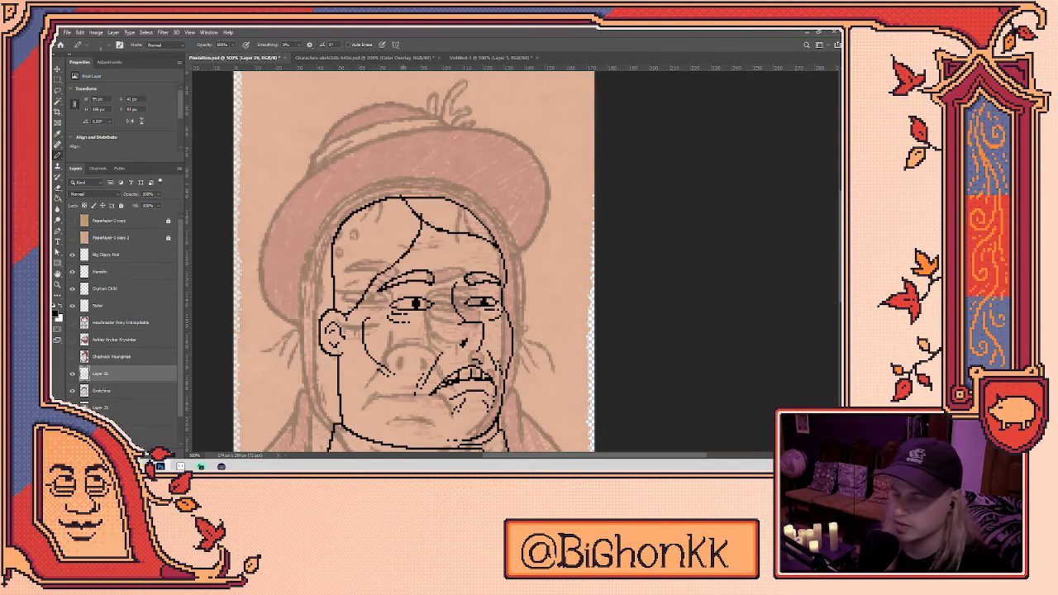
- Trace the top, right and left sides of the hat outline
{"action": "mouse_move", "coordinate": [405, 178]}
{"action": "left_mouse_down"}
{"action": "mouse_move", "coordinate": [498, 172]}
{"action": "mouse_move", "coordinate": [536, 244]}
{"action": "mouse_move", "coordinate": [501, 309]}
{"action": "left_mouse_up"}
{"action": "mouse_move", "coordinate": [402, 179]}
{"action": "left_mouse_down"}
{"action": "mouse_move", "coordinate": [345, 172]}
{"action": "mouse_move", "coordinate": [280, 291]}
{"action": "mouse_move", "coordinate": [326, 398]}
{"action": "left_mouse_up"}
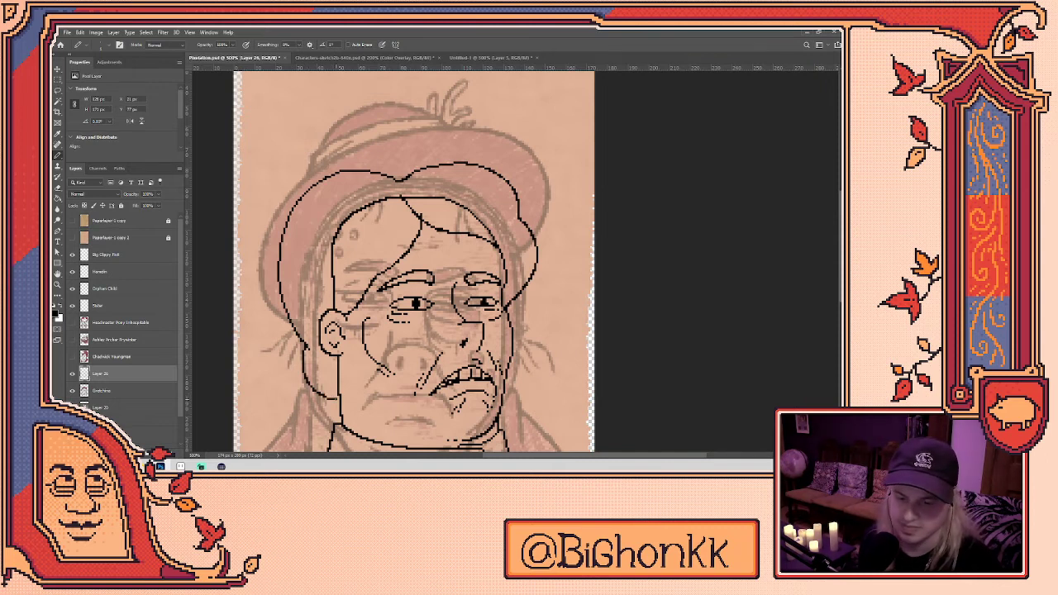
{"action": "scroll", "coordinate": [413, 260], "scroll_direction": "down", "scroll_amount": 2}
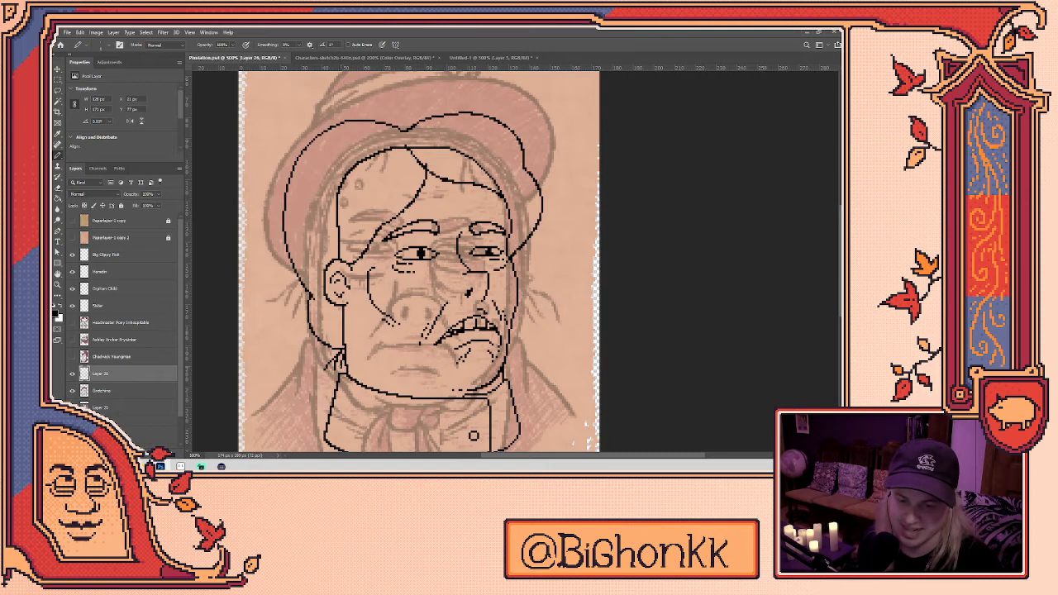
{"action": "key", "text": "e"}
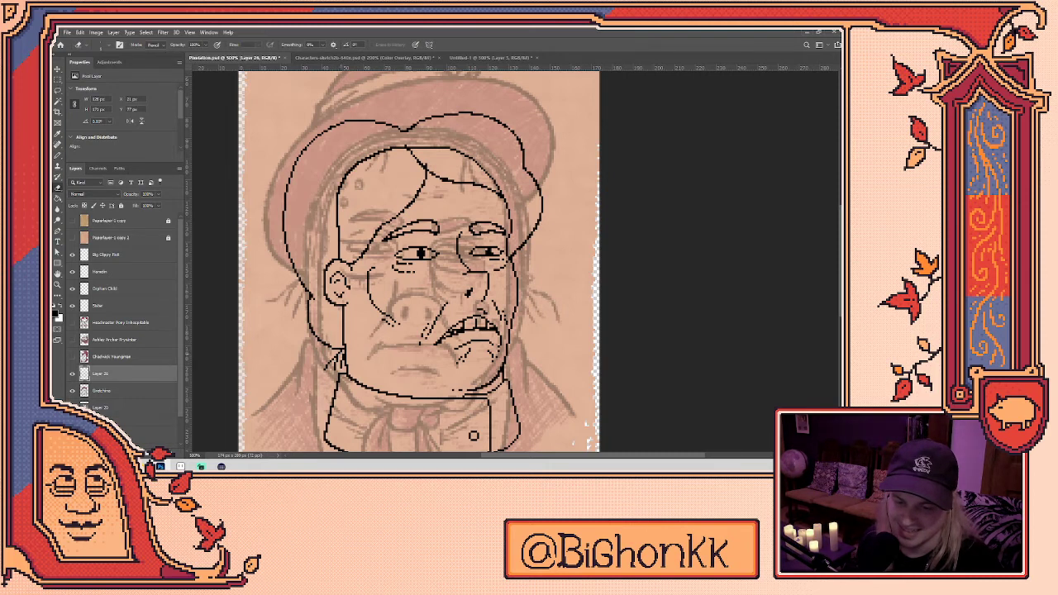
{"action": "key", "text": "b"}
{"action": "scroll", "coordinate": [505, 296], "scroll_direction": "up", "scroll_amount": 3}
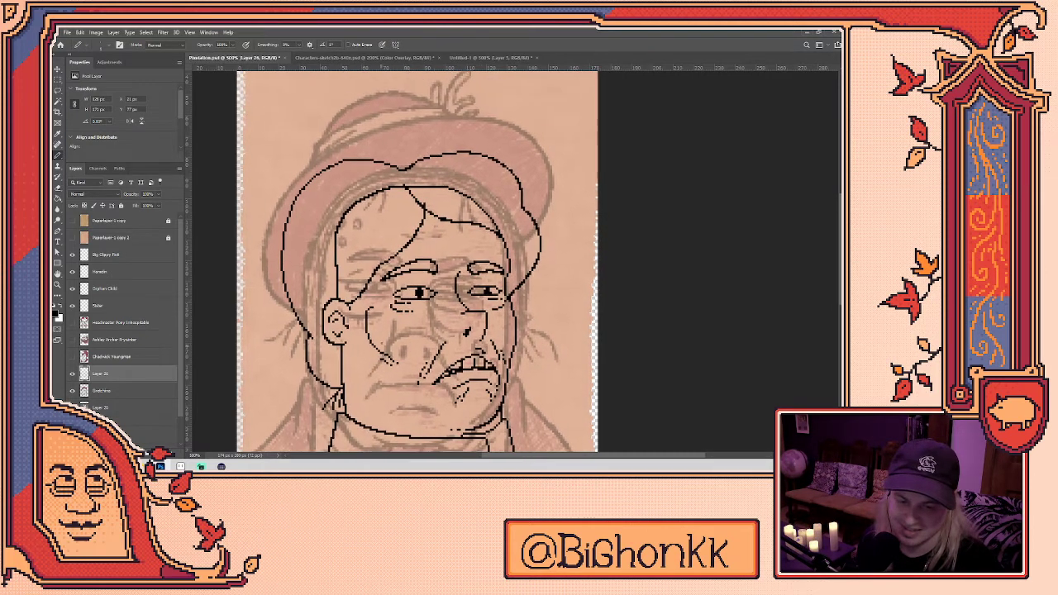
{"action": "scroll", "coordinate": [504, 295], "scroll_direction": "up", "scroll_amount": 1}
- Clean stray pixels off the face's left outline
{"action": "key", "text": "e"}
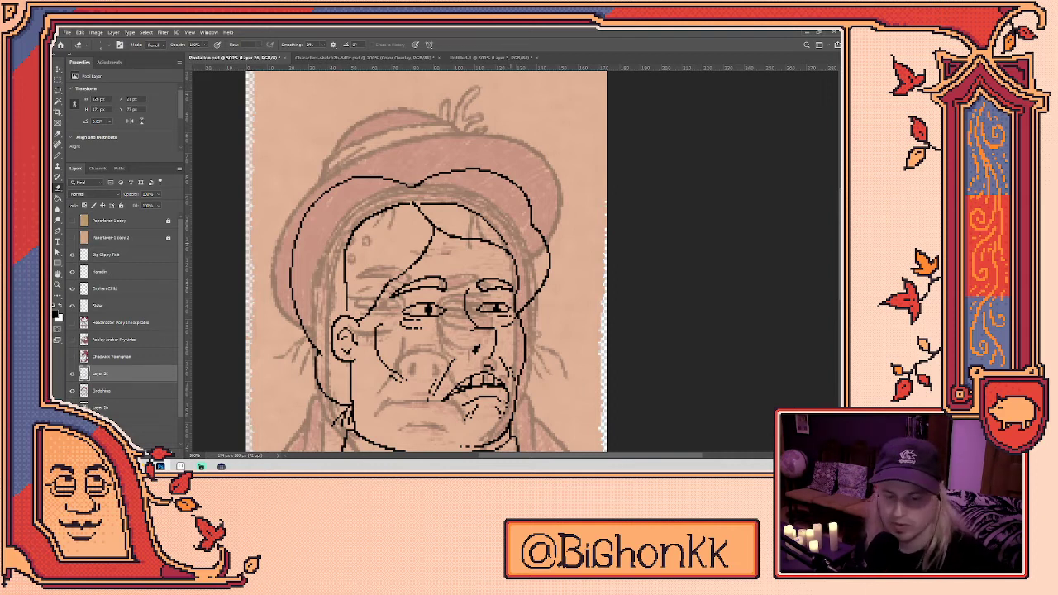
{"action": "key", "text": "l"}
{"action": "mouse_move", "coordinate": [509, 238]}
{"action": "left_mouse_down"}
{"action": "mouse_move", "coordinate": [439, 217]}
{"action": "mouse_move", "coordinate": [507, 246]}
{"action": "left_mouse_up"}
{"action": "key", "text": "b"}
{"action": "mouse_move", "coordinate": [349, 308]}
{"action": "left_mouse_down"}
{"action": "mouse_move", "coordinate": [356, 225]}
{"action": "mouse_move", "coordinate": [389, 209]}
{"action": "left_mouse_up"}
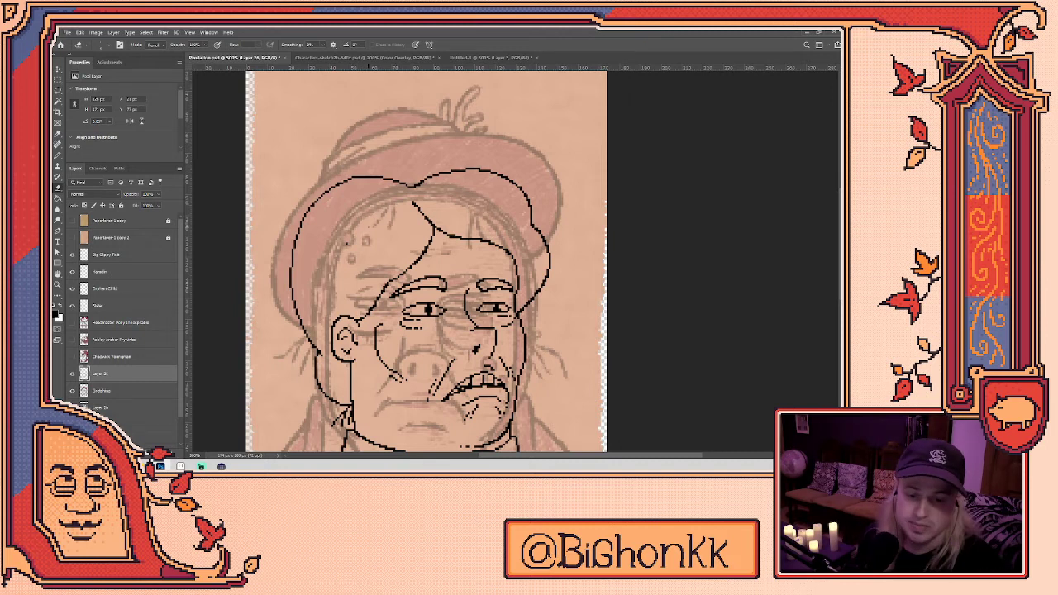
{"action": "left_click_drag", "start_coordinate": [483, 278], "coordinate": [466, 244]}
- Reshape the left eye by erasing part of the pupil and adding a dark pixel
{"action": "key", "text": "b"}
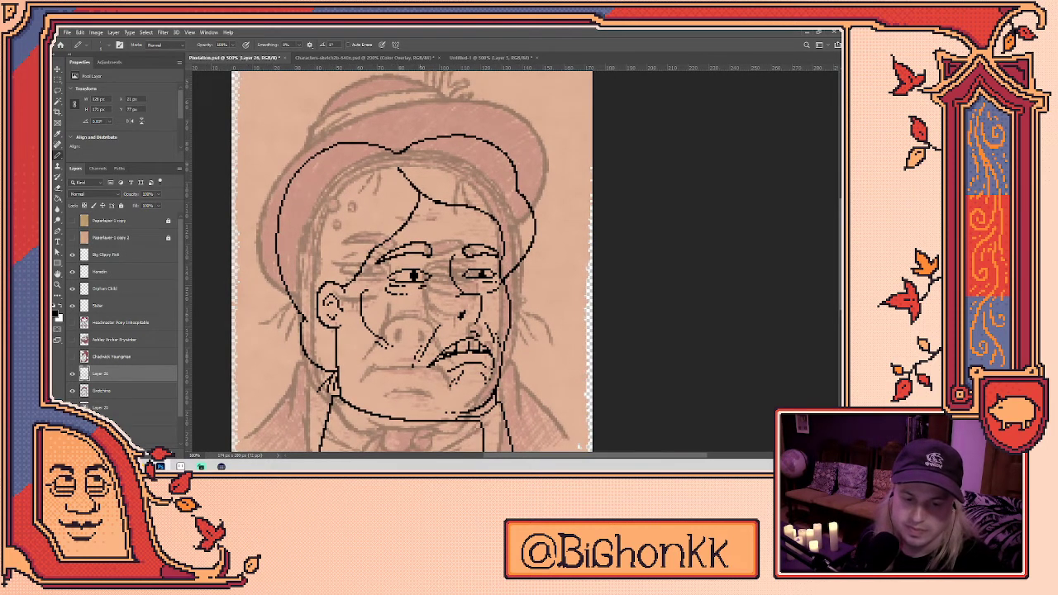
{"action": "key", "text": "e"}
{"action": "key", "text": "b"}
{"action": "key", "text": "e"}
{"action": "key", "text": "b"}
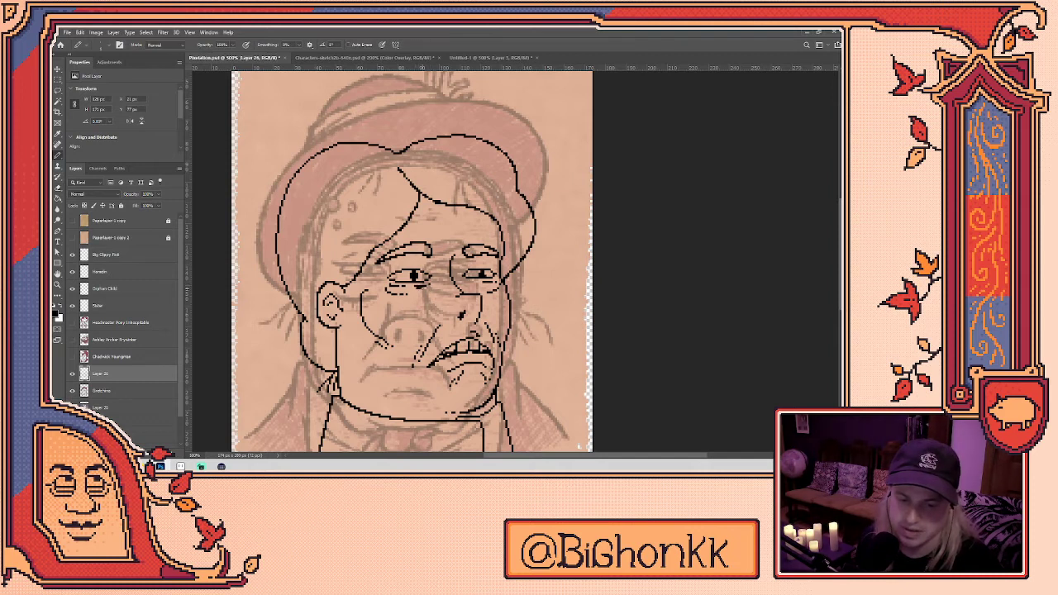
{"action": "key", "text": "e"}
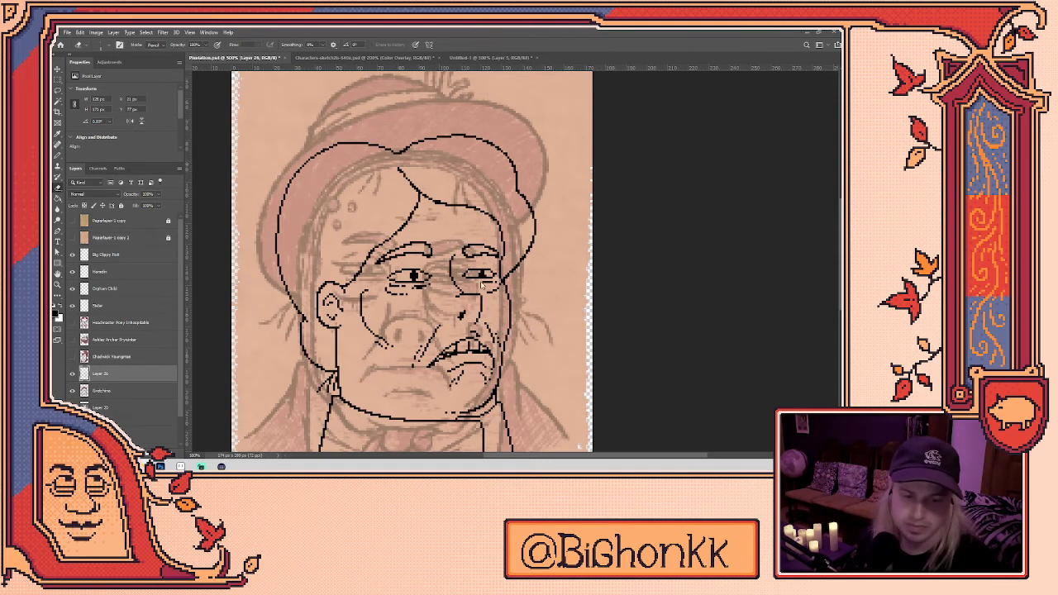
{"action": "key", "text": "b"}
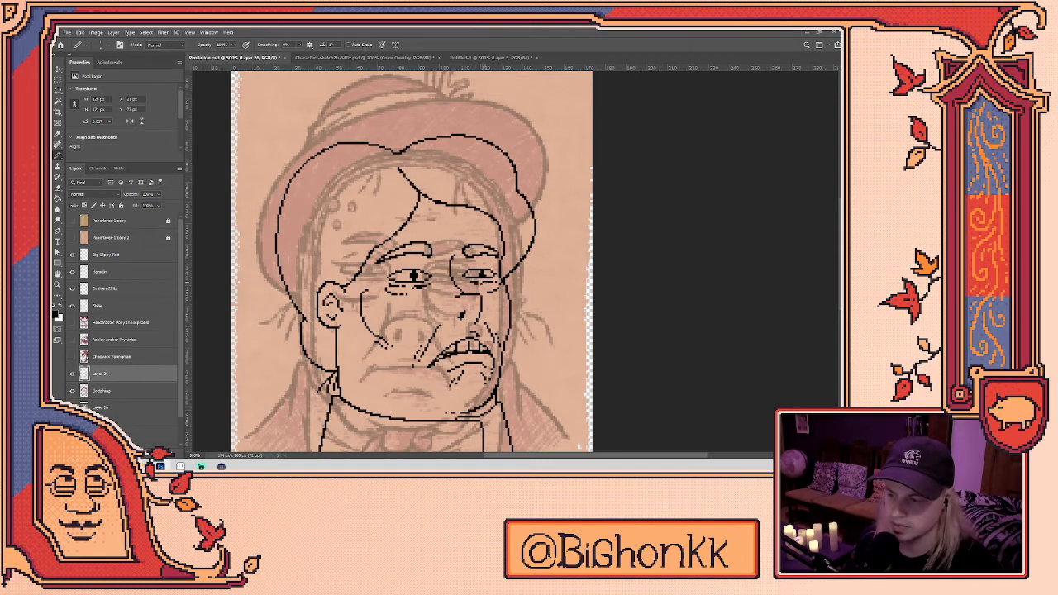
{"action": "key", "text": "e"}
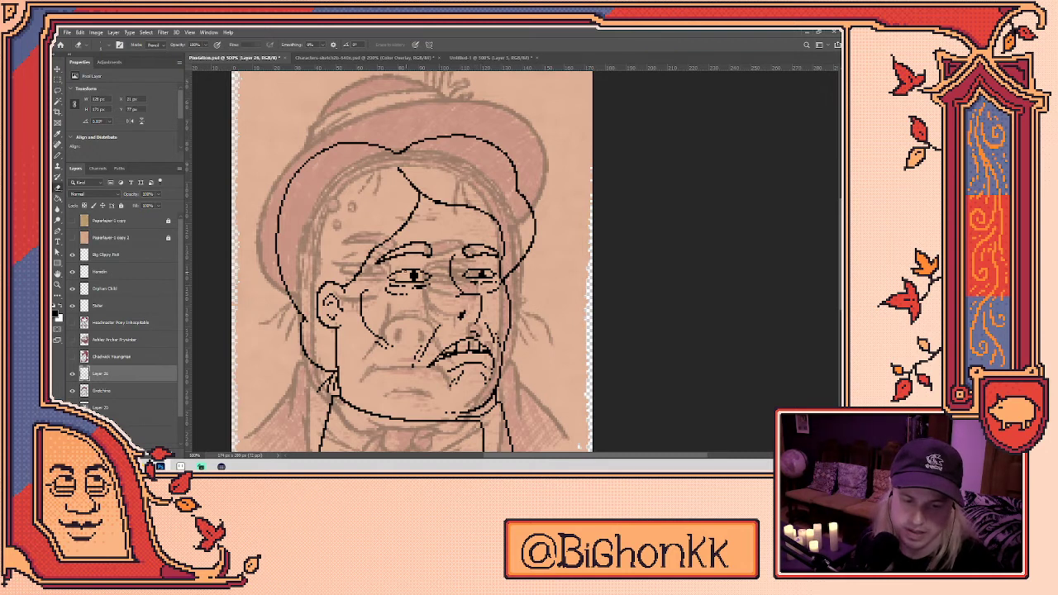
{"action": "left_click", "coordinate": [411, 269]}
{"action": "key", "text": "b"}
{"action": "left_click", "coordinate": [426, 275]}
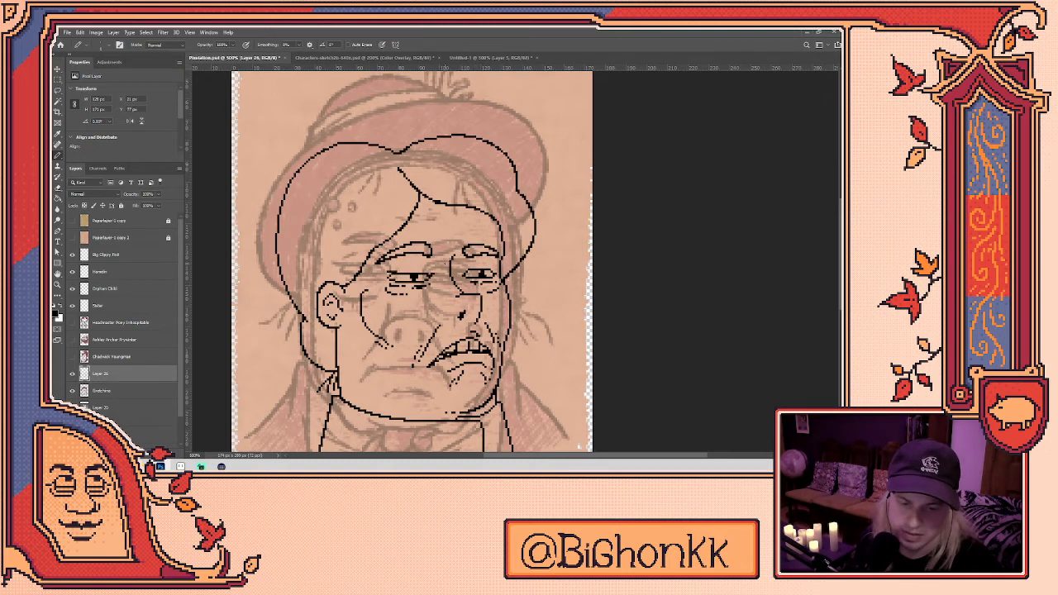
- Touch up the right eye, erasing a stray pixel and adding a dark one beside it
{"action": "key", "text": "e"}
{"action": "left_click", "coordinate": [478, 270]}
{"action": "key", "text": "b"}
{"action": "key", "text": "e"}
{"action": "key", "text": "b"}
{"action": "left_click", "coordinate": [489, 270]}
{"action": "key", "text": "e"}
- Select and delete the old eyebrow strokes, then start redrawing the brow above the left eye
{"action": "key", "text": "q"}
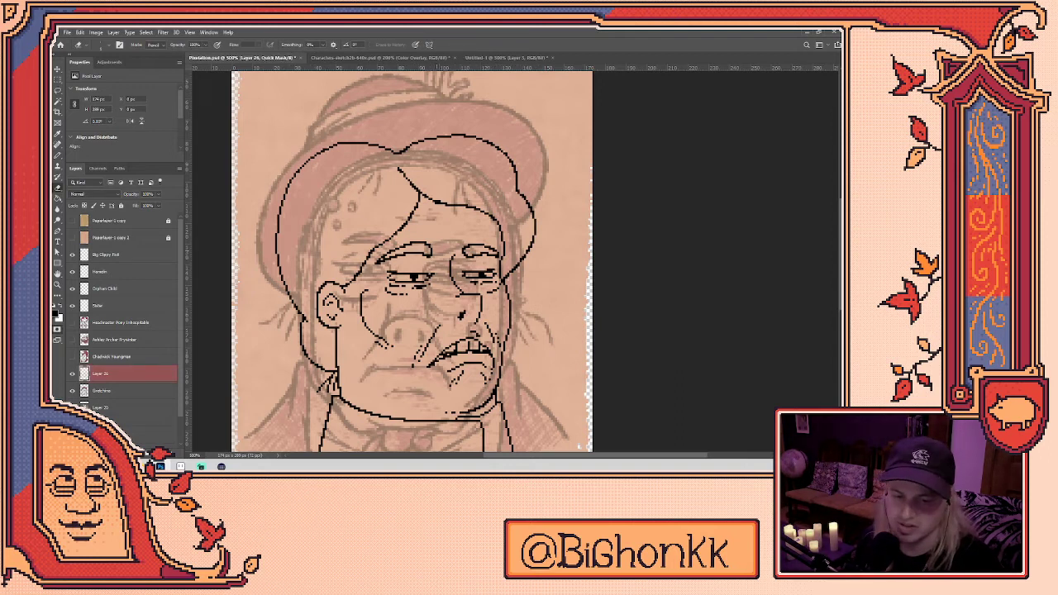
{"action": "mouse_move", "coordinate": [447, 242]}
{"action": "left_mouse_down"}
{"action": "mouse_move", "coordinate": [452, 263]}
{"action": "mouse_move", "coordinate": [390, 267]}
{"action": "mouse_move", "coordinate": [417, 236]}
{"action": "mouse_move", "coordinate": [493, 238]}
{"action": "left_mouse_up"}
{"action": "key", "text": "q"}
{"action": "key", "text": "l"}
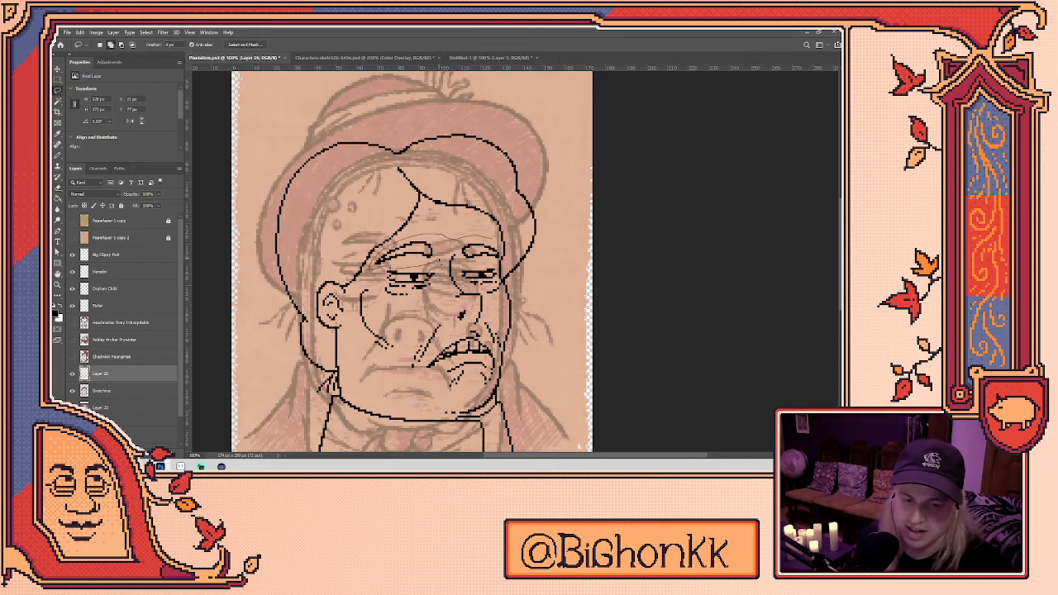
{"action": "key", "text": "Delete"}
{"action": "key", "text": "ctrl+d"}
{"action": "key", "text": "b"}
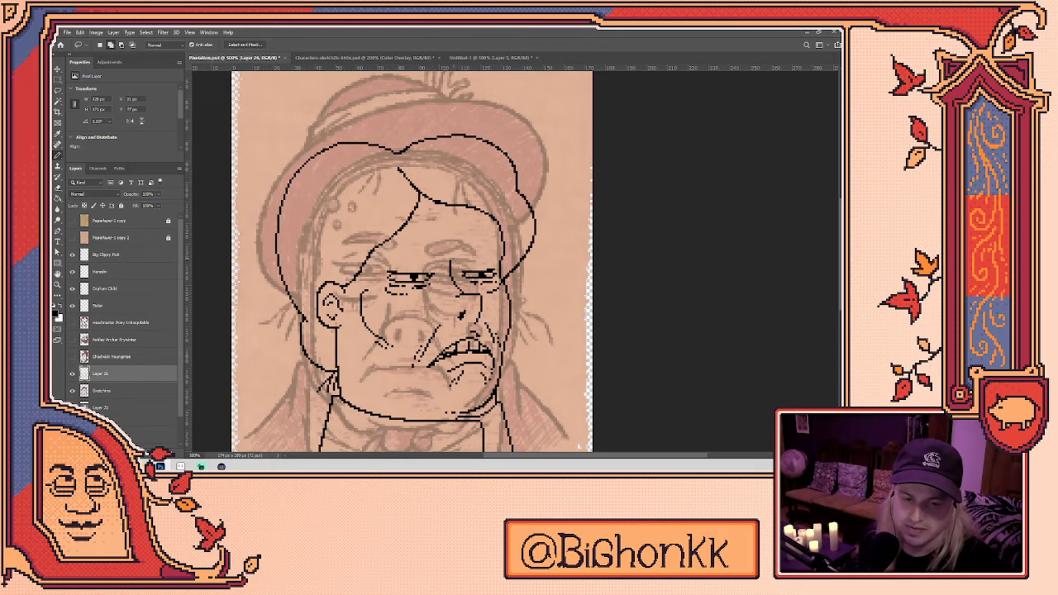
{"action": "mouse_move", "coordinate": [380, 252]}
{"action": "left_mouse_down"}
{"action": "mouse_move", "coordinate": [427, 253]}
{"action": "mouse_move", "coordinate": [437, 267]}
{"action": "mouse_move", "coordinate": [382, 266]}
{"action": "mouse_move", "coordinate": [413, 244]}
{"action": "mouse_move", "coordinate": [439, 262]}
{"action": "mouse_move", "coordinate": [380, 261]}
{"action": "left_mouse_up"}
{"action": "key", "text": "ctrl+z"}
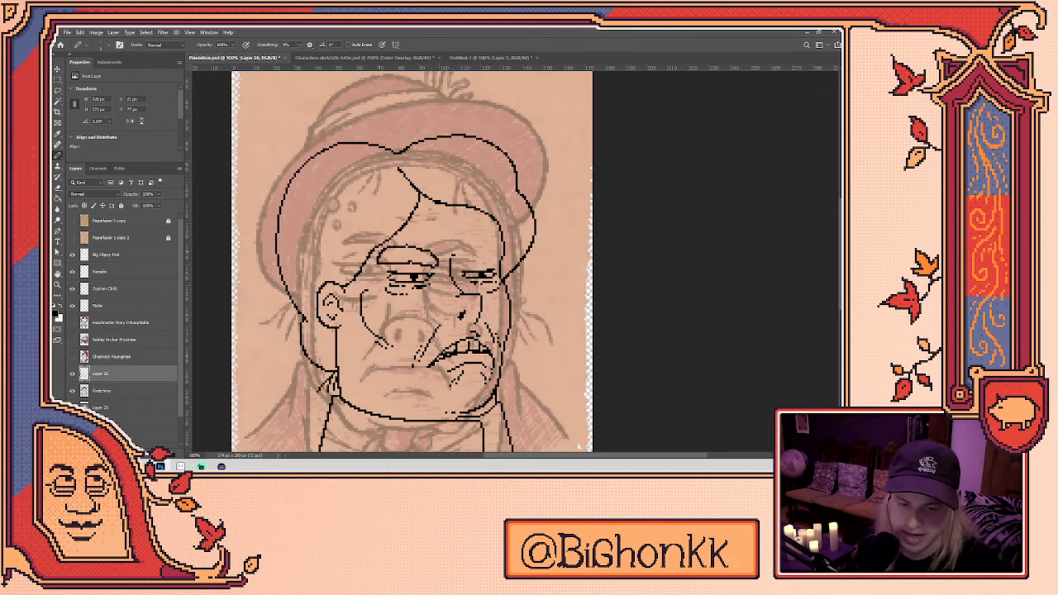
- Draw the eyebrow over the right eye and fill the gap between the lower teeth with black
{"action": "mouse_move", "coordinate": [463, 262]}
{"action": "left_mouse_down"}
{"action": "mouse_move", "coordinate": [501, 252]}
{"action": "mouse_move", "coordinate": [483, 265]}
{"action": "mouse_move", "coordinate": [500, 263]}
{"action": "left_mouse_up"}
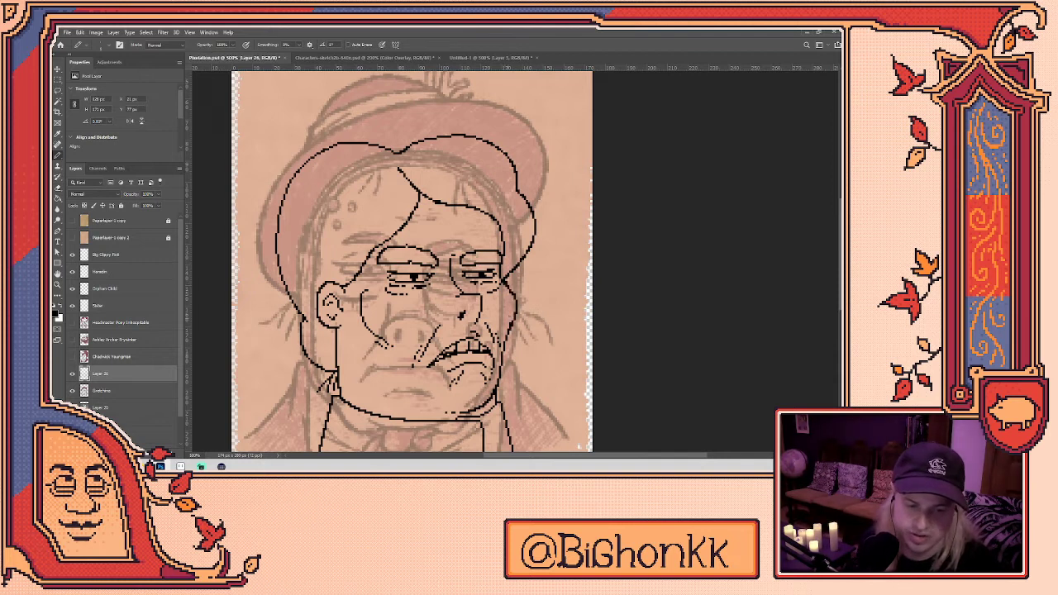
{"action": "key", "text": "e"}
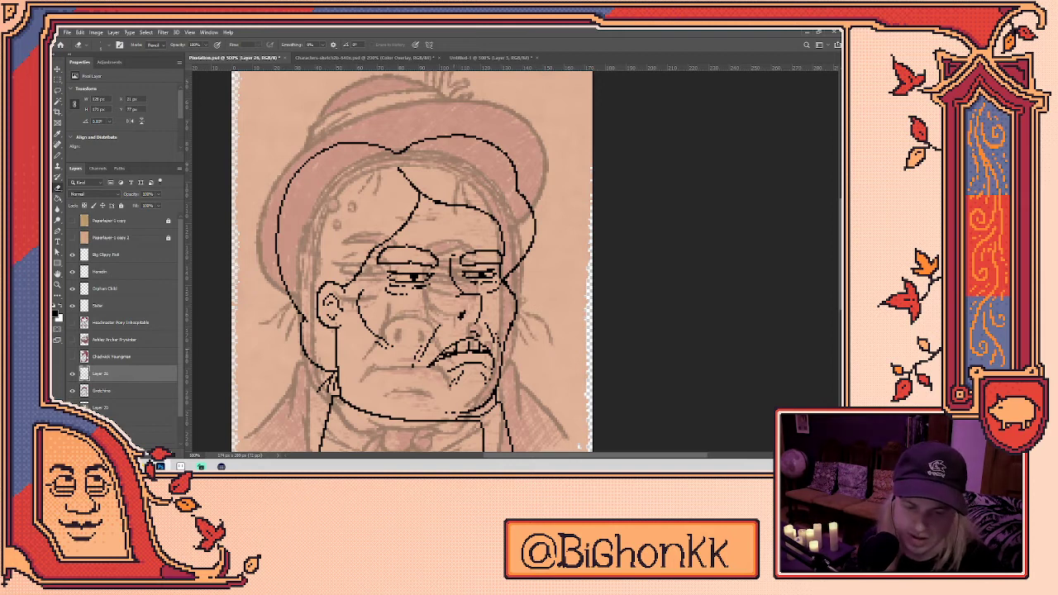
{"action": "key", "text": "b"}
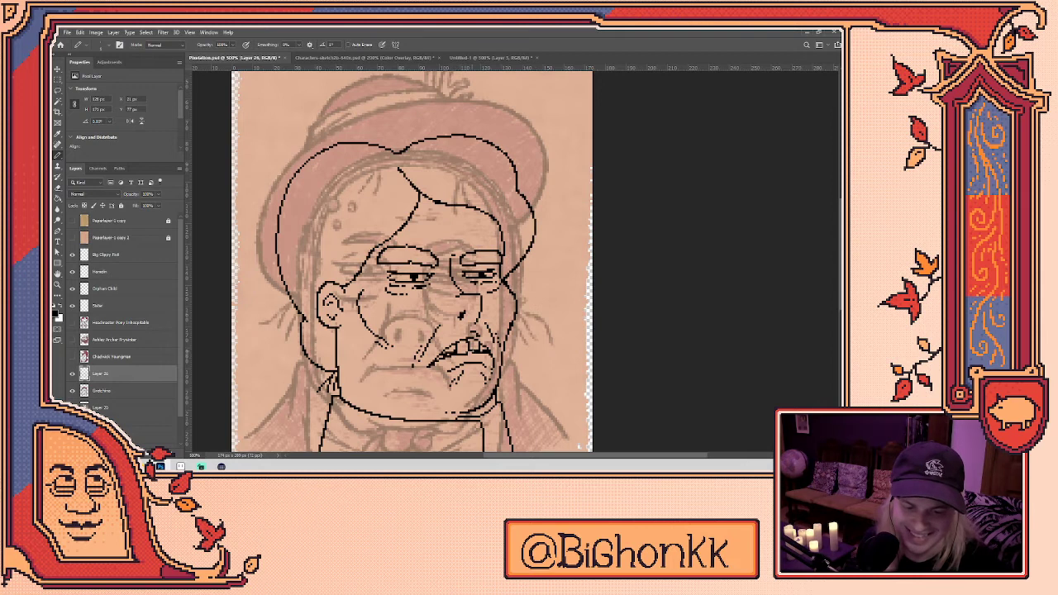
{"action": "left_click_drag", "start_coordinate": [456, 349], "coordinate": [468, 347]}
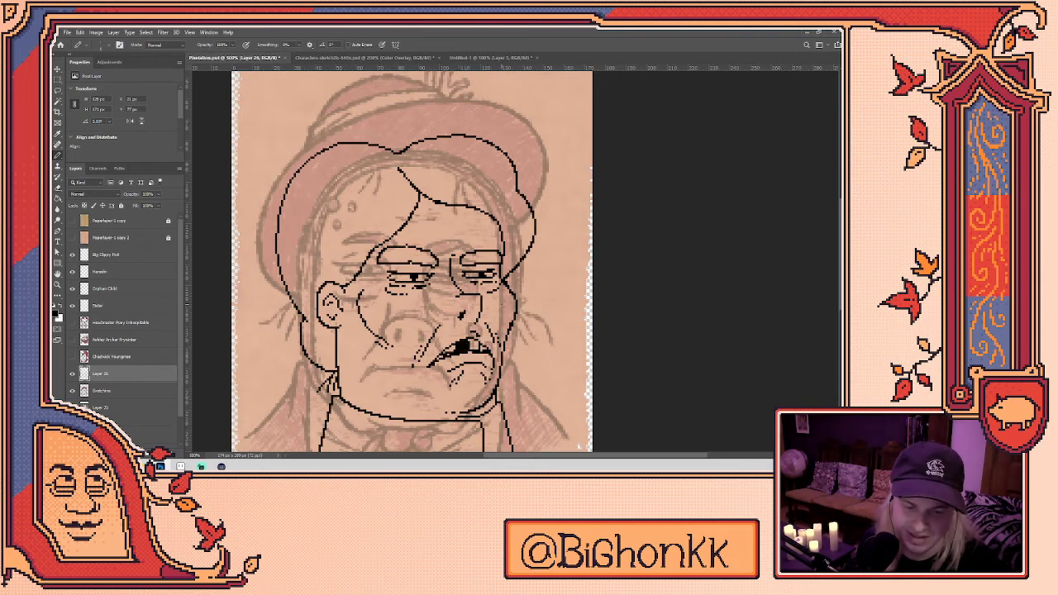
- Erase part of the thin line above the hair so it can be redrawn
{"action": "key", "text": "e"}
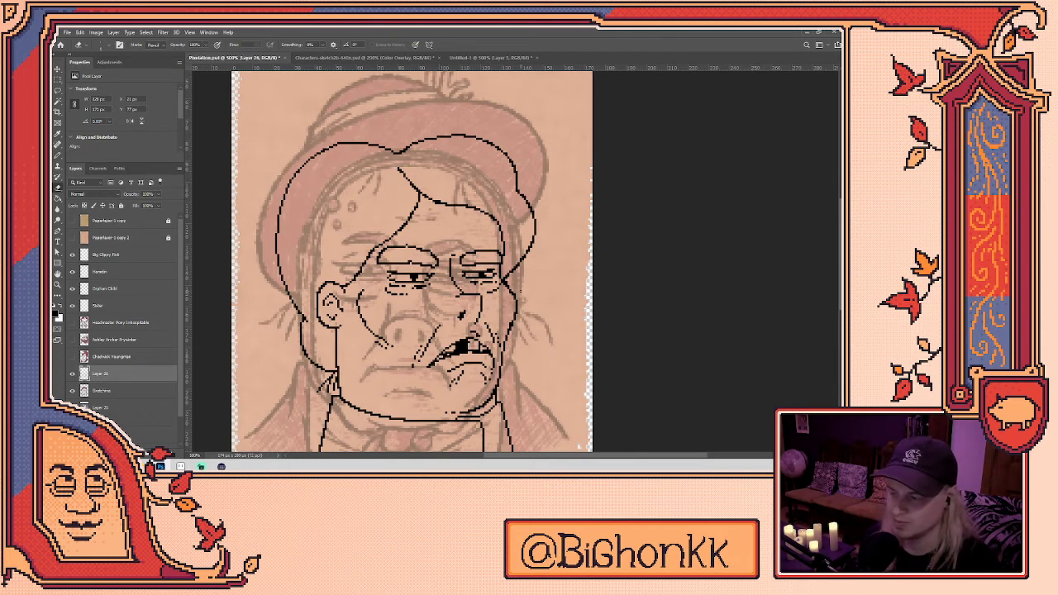
{"action": "left_click_drag", "start_coordinate": [461, 242], "coordinate": [465, 284]}
{"action": "left_click_drag", "start_coordinate": [407, 215], "coordinate": [423, 236]}
{"action": "key", "text": "b"}
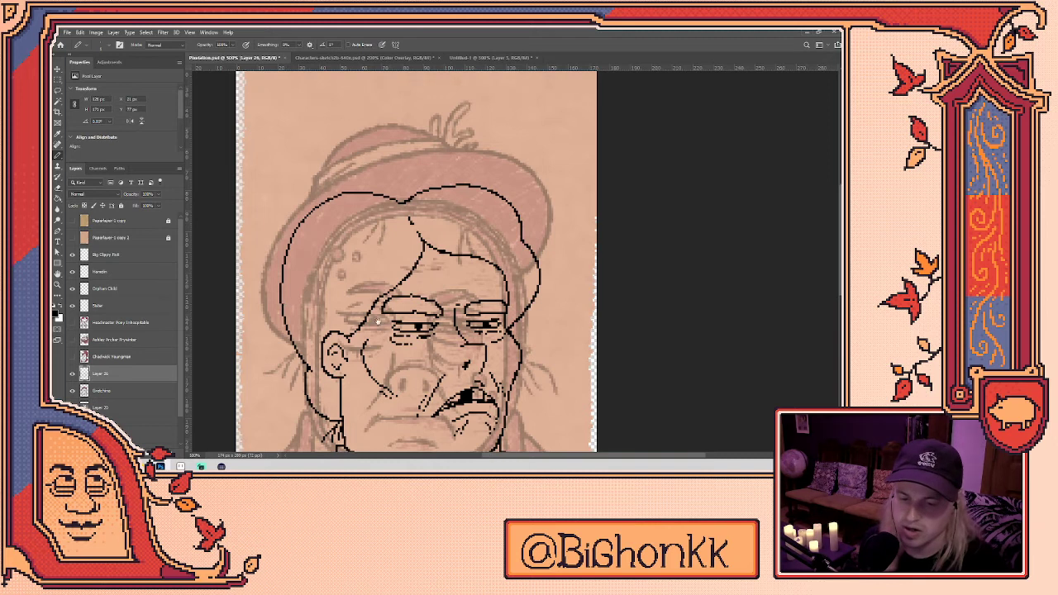
- Join the left eyebrow to the face outline
{"action": "scroll", "coordinate": [390, 342], "scroll_direction": "up", "scroll_amount": 3}
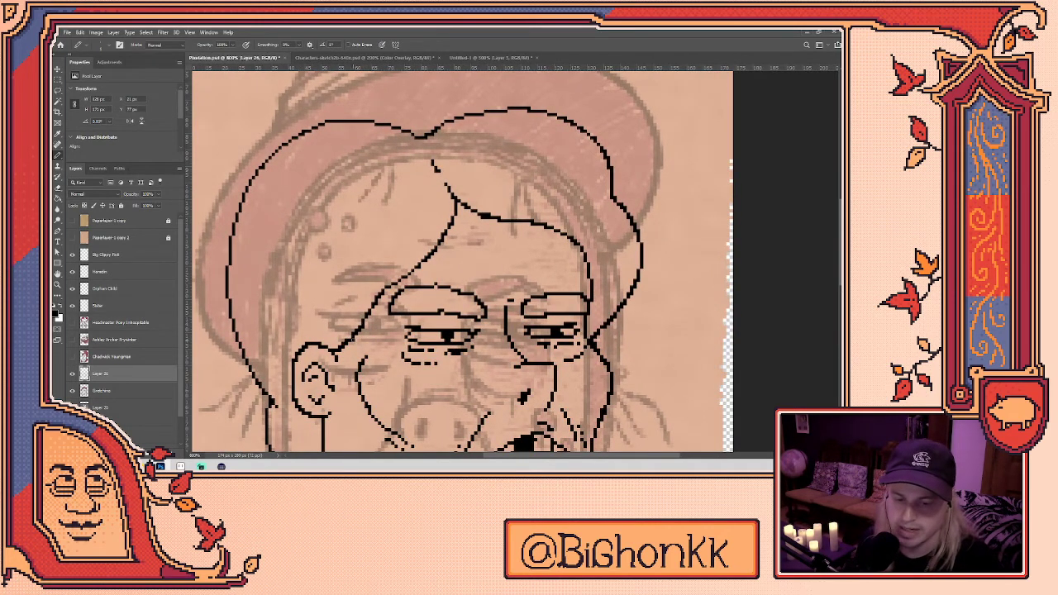
{"action": "left_click", "coordinate": [362, 327], "text": "shift"}
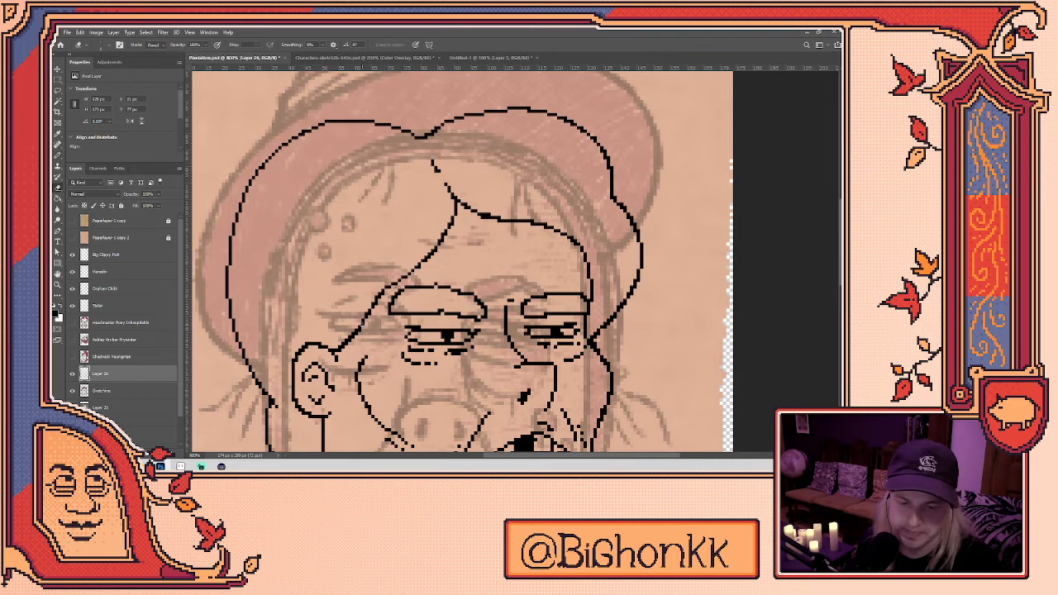
{"action": "scroll", "coordinate": [387, 330], "scroll_direction": "up", "scroll_amount": 2}
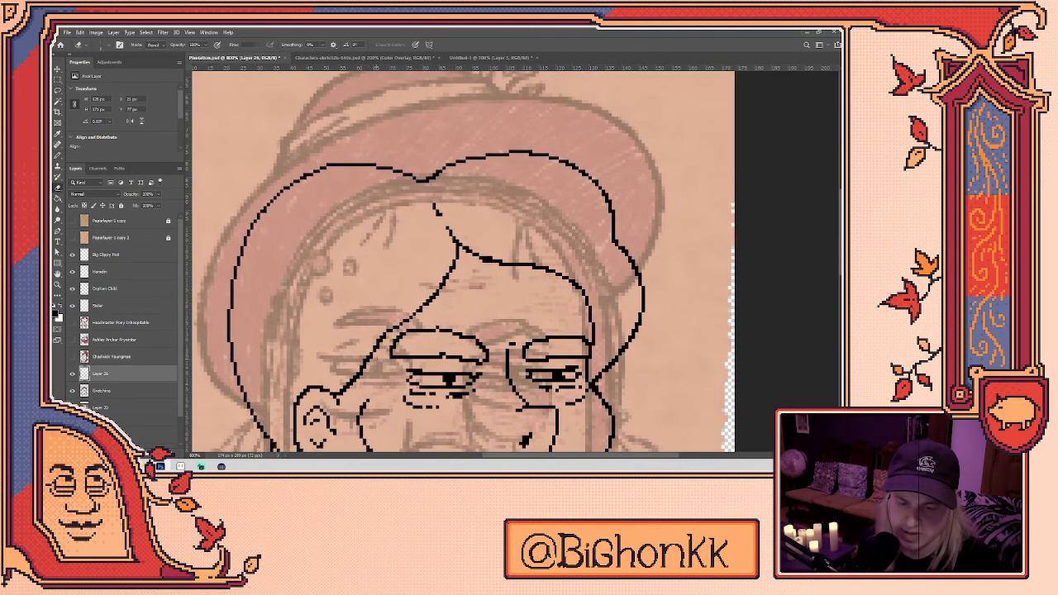
{"action": "key", "text": "b"}
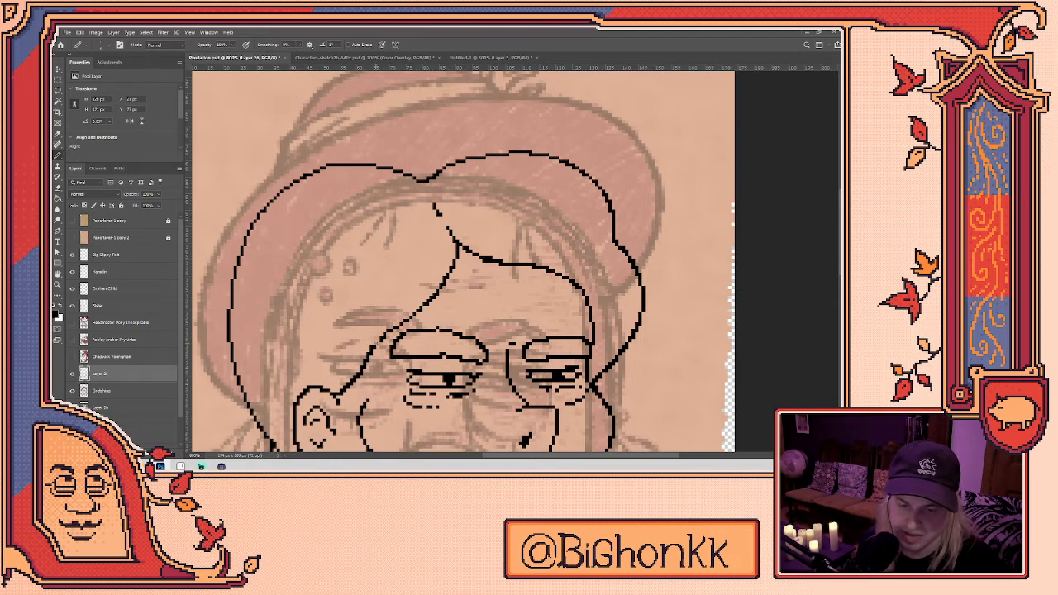
{"action": "key", "text": "e"}
{"action": "key", "text": "b"}
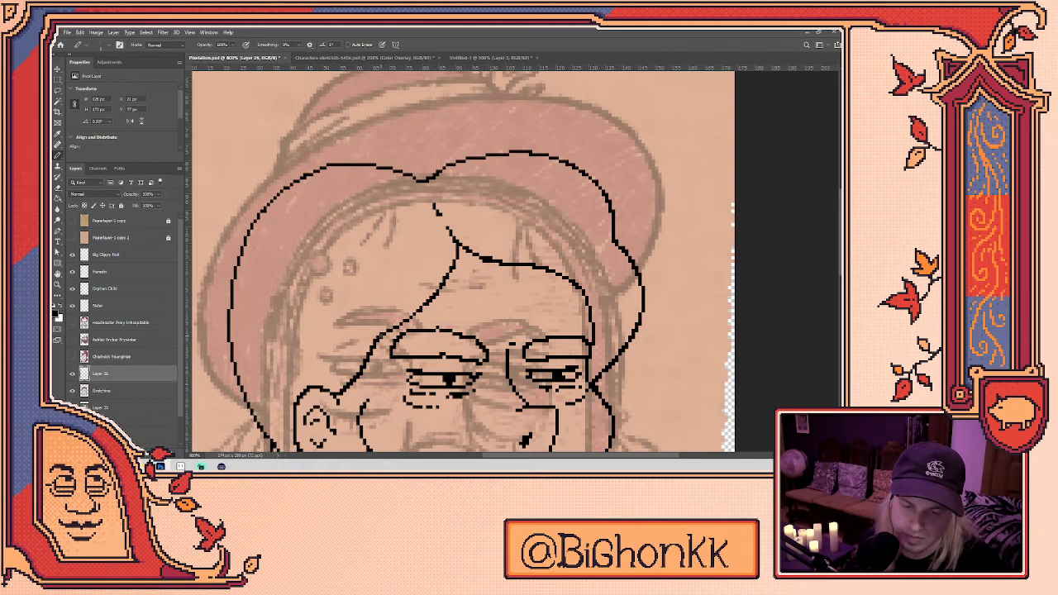
{"action": "key", "text": "e"}
{"action": "key", "text": "b"}
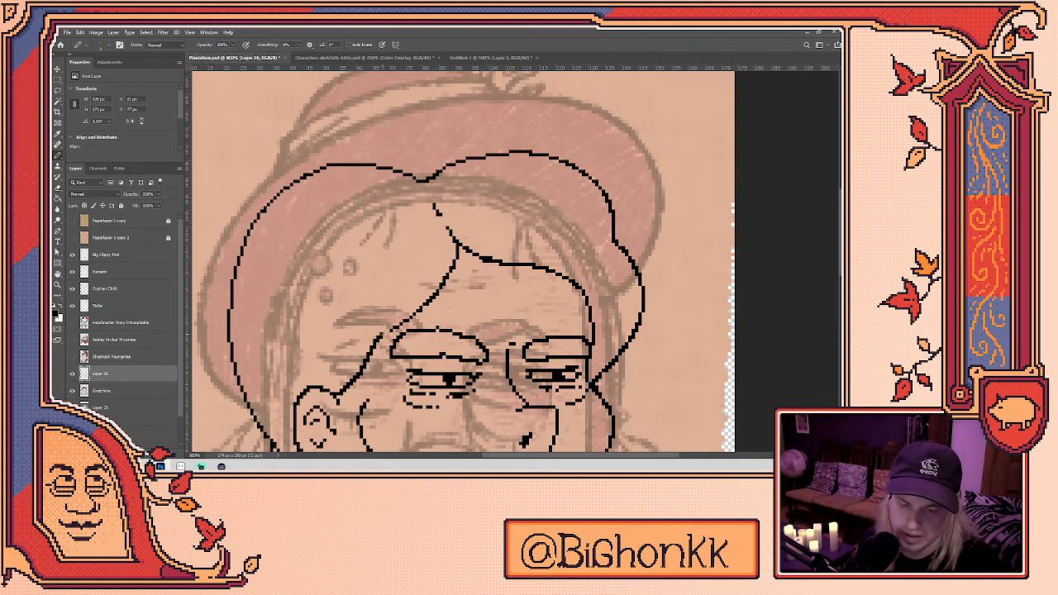
- Close a small gap in the line near the eyes
{"action": "left_click_drag", "start_coordinate": [385, 332], "coordinate": [372, 353]}
{"action": "key", "text": "e"}
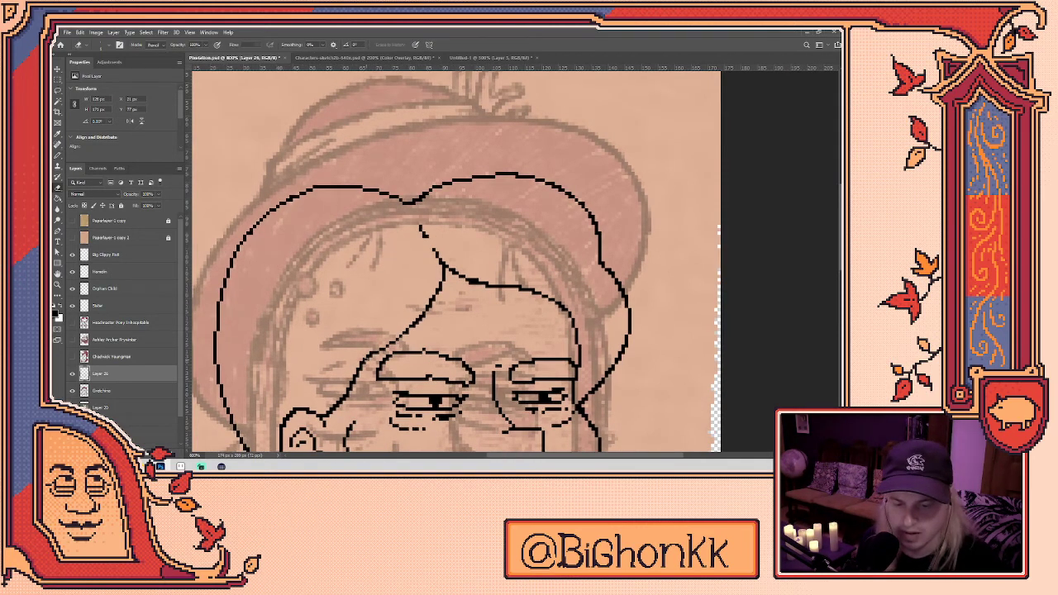
{"action": "key", "text": "b"}
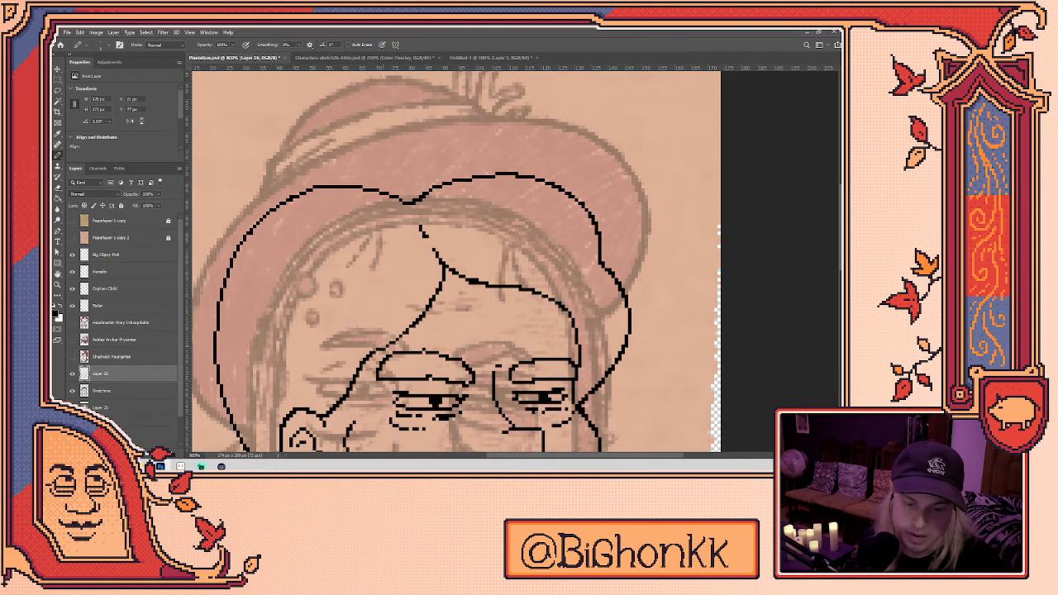
{"action": "key", "text": "e"}
{"action": "key", "text": "b"}
{"action": "key", "text": "e"}
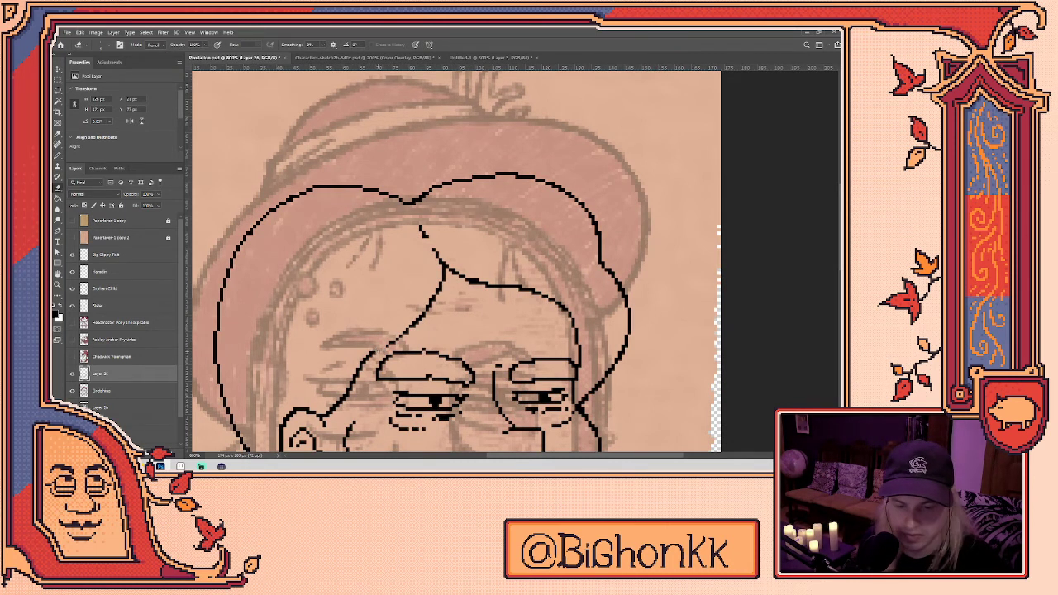
{"action": "key", "text": "b"}
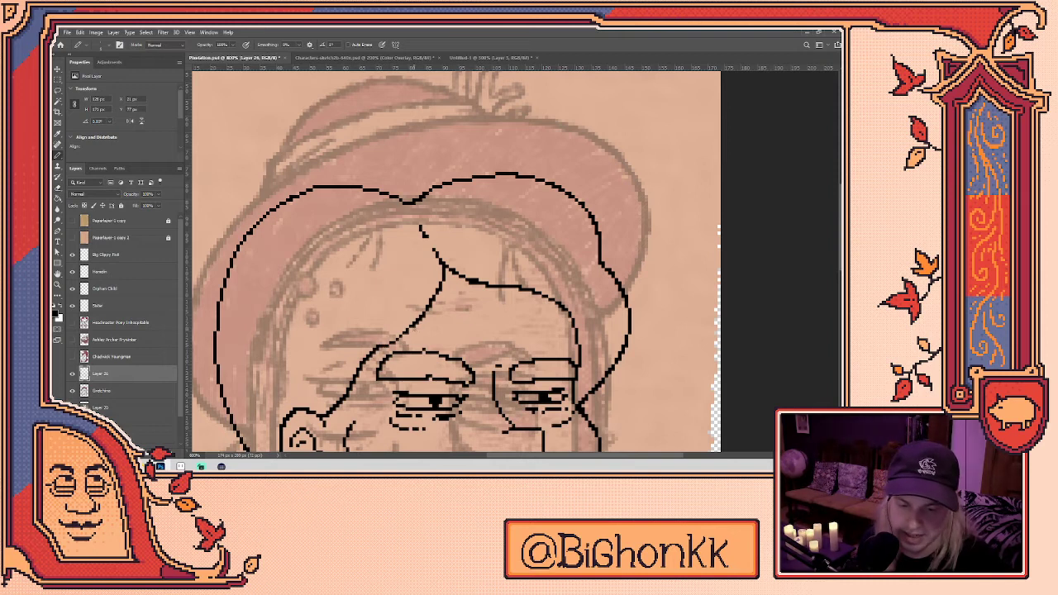
{"action": "left_click_drag", "start_coordinate": [406, 331], "coordinate": [415, 341]}
{"action": "key", "text": "e"}
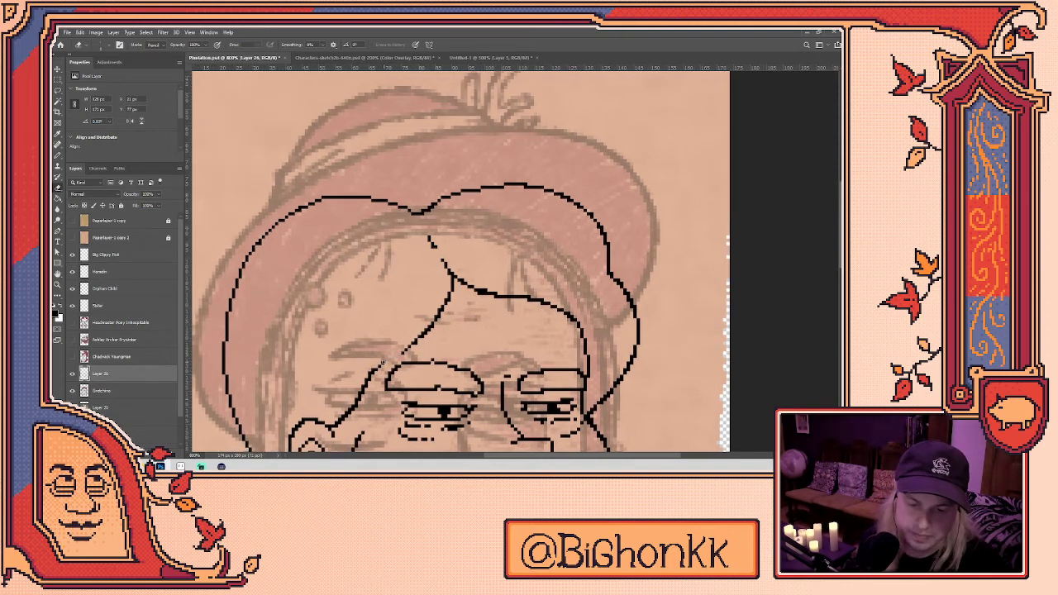
{"action": "key", "text": "b"}
{"action": "left_click_drag", "start_coordinate": [388, 354], "coordinate": [395, 349]}
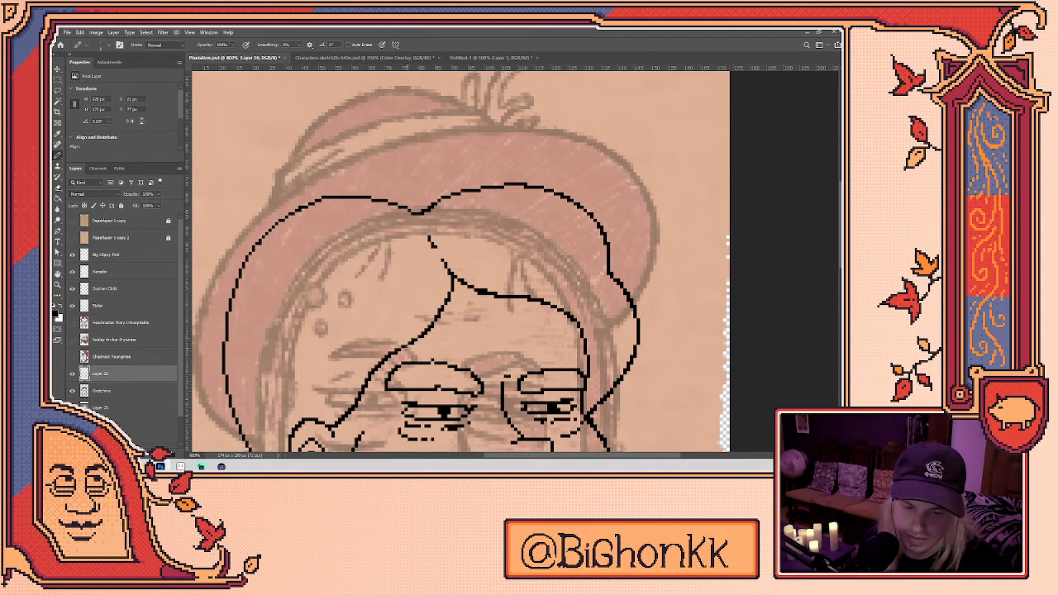
- Erase stray stroke bits around the eyes and along the hair line
{"action": "key", "text": "e"}
{"action": "key", "text": "b"}
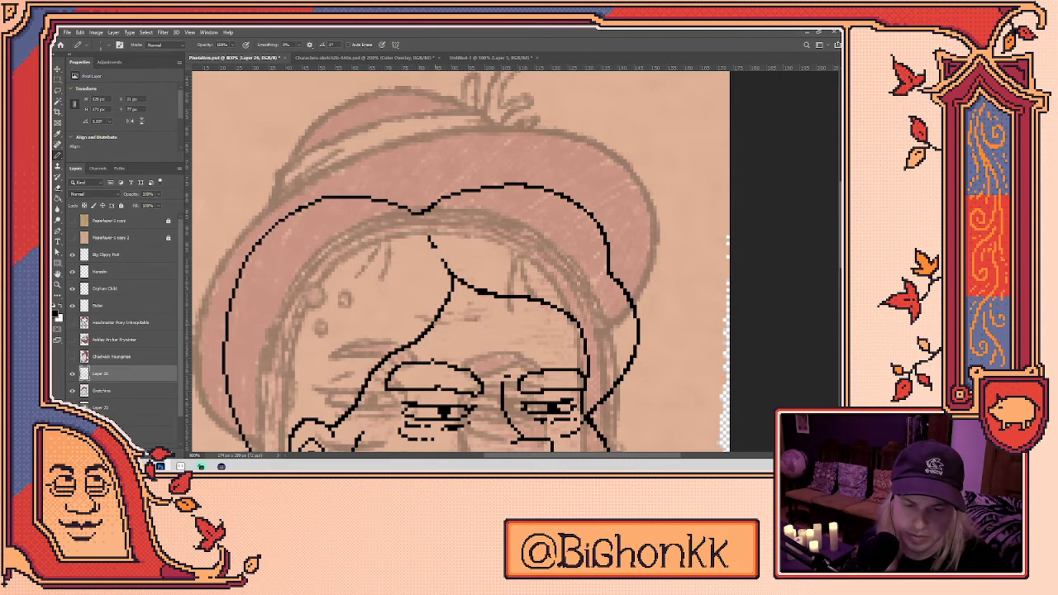
{"action": "key", "text": "e"}
{"action": "key", "text": "b"}
{"action": "key", "text": "e"}
{"action": "key", "text": "b"}
{"action": "mouse_move", "coordinate": [461, 331]}
{"action": "left_mouse_down"}
{"action": "mouse_move", "coordinate": [510, 248]}
{"action": "mouse_move", "coordinate": [556, 243]}
{"action": "mouse_move", "coordinate": [515, 265]}
{"action": "left_mouse_up"}
{"action": "key", "text": "e"}
{"action": "left_click_drag", "start_coordinate": [412, 326], "coordinate": [393, 349]}
{"action": "key", "text": "b"}
{"action": "key", "text": "e"}
{"action": "left_click_drag", "start_coordinate": [463, 275], "coordinate": [390, 353]}
{"action": "key", "text": "b"}
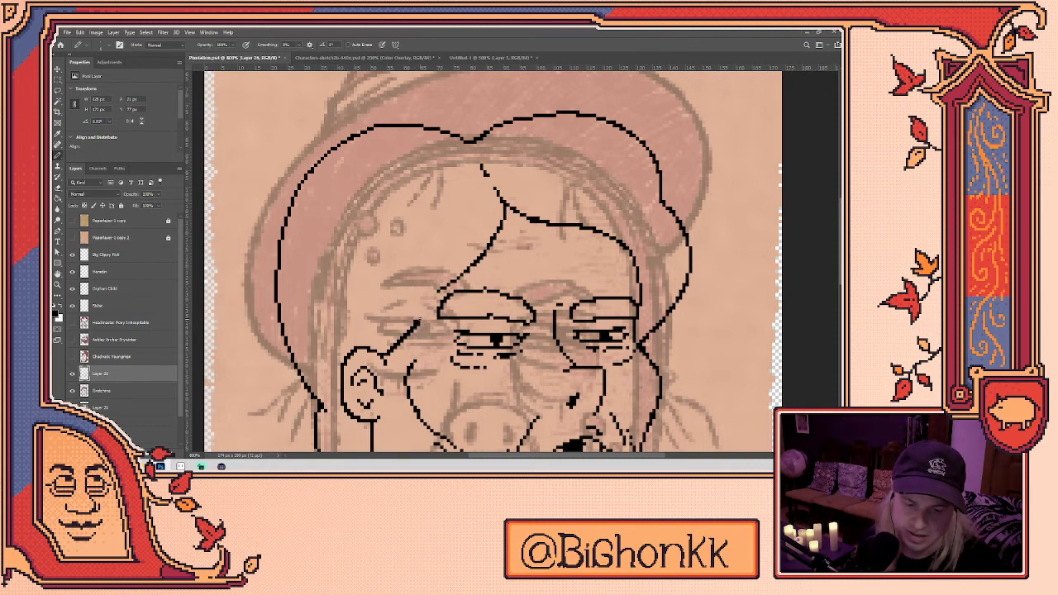
- Extend the line beside the left eye upward toward the hair
{"action": "left_click_drag", "start_coordinate": [416, 323], "coordinate": [428, 308]}
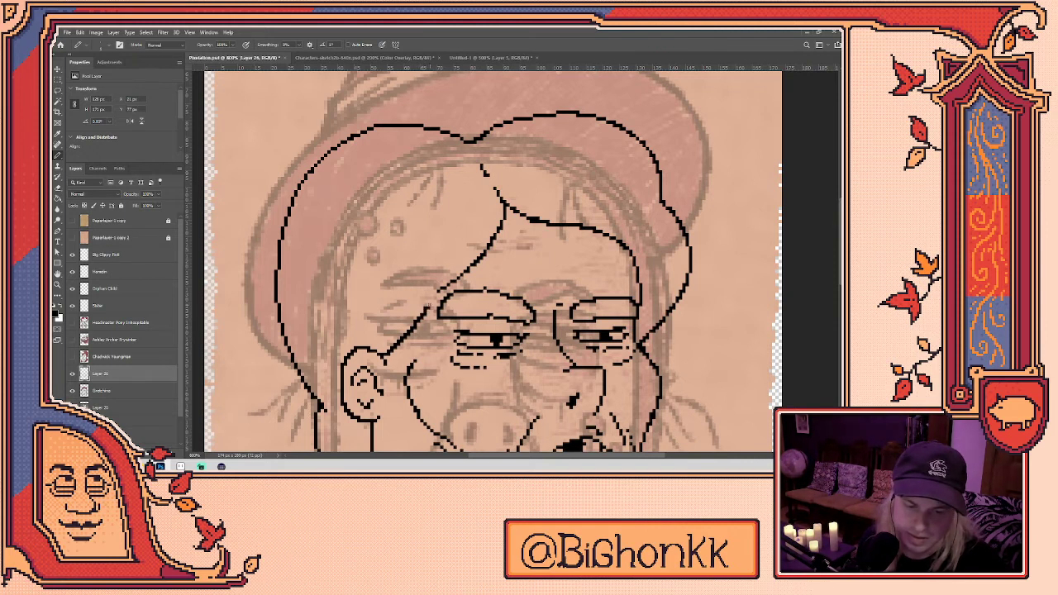
{"action": "left_click_drag", "start_coordinate": [429, 306], "coordinate": [448, 285]}
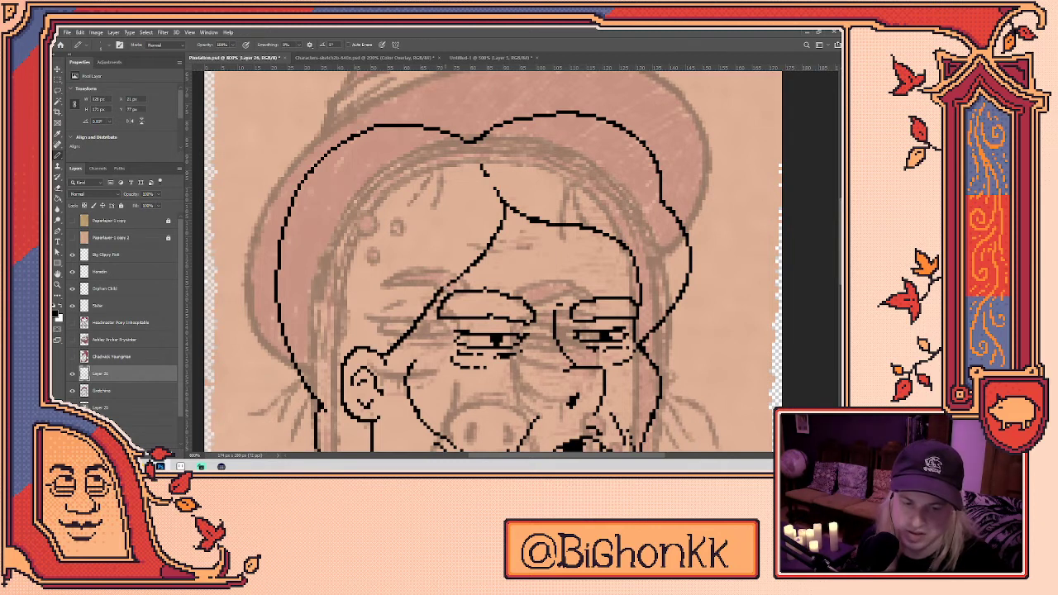
{"action": "key", "text": "e"}
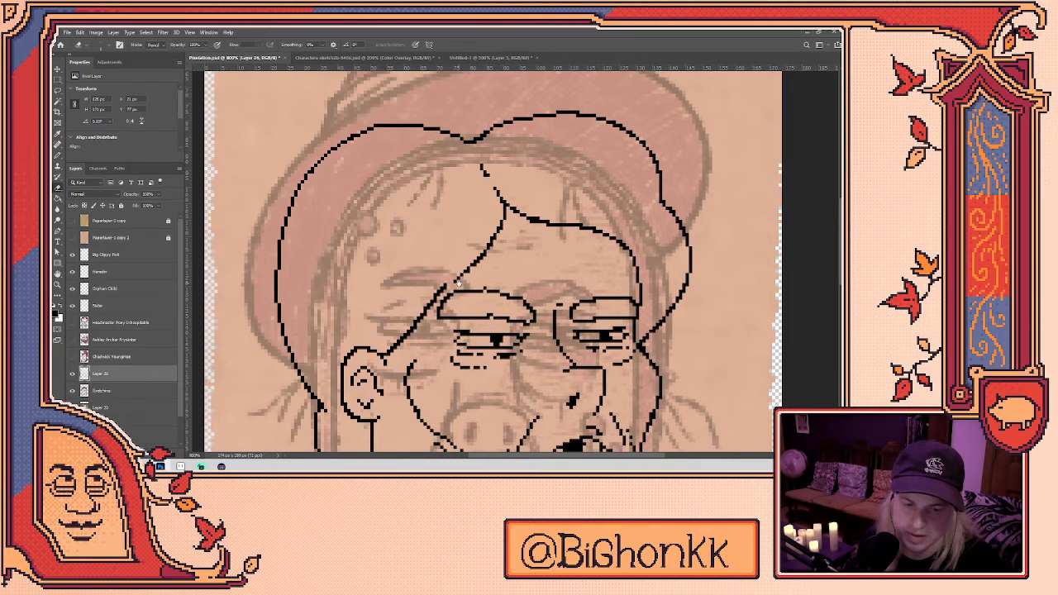
{"action": "left_click_drag", "start_coordinate": [457, 280], "coordinate": [426, 333]}
{"action": "key", "text": "b"}
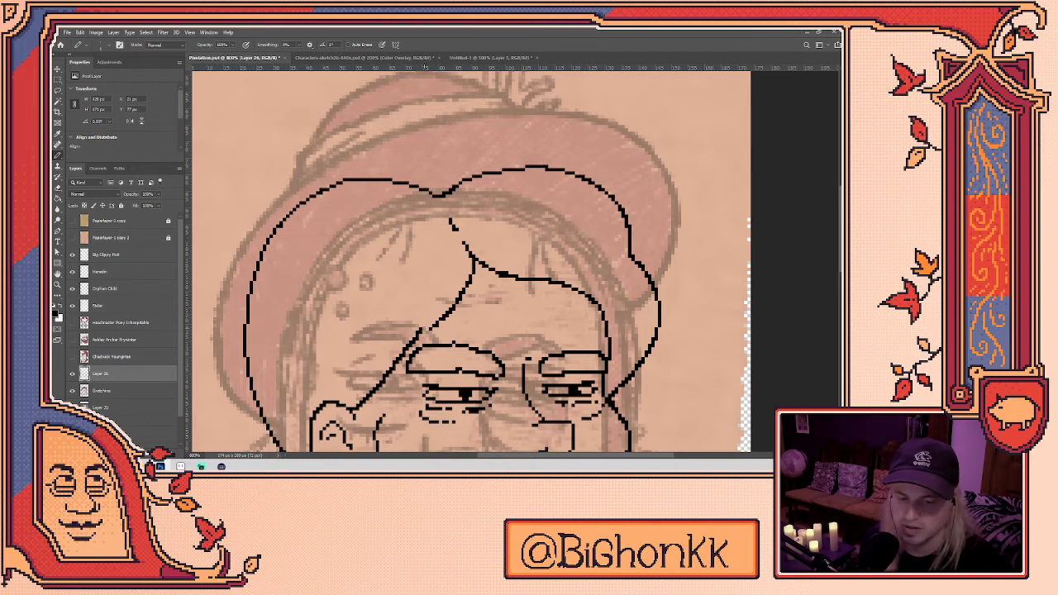
{"action": "key", "text": "e"}
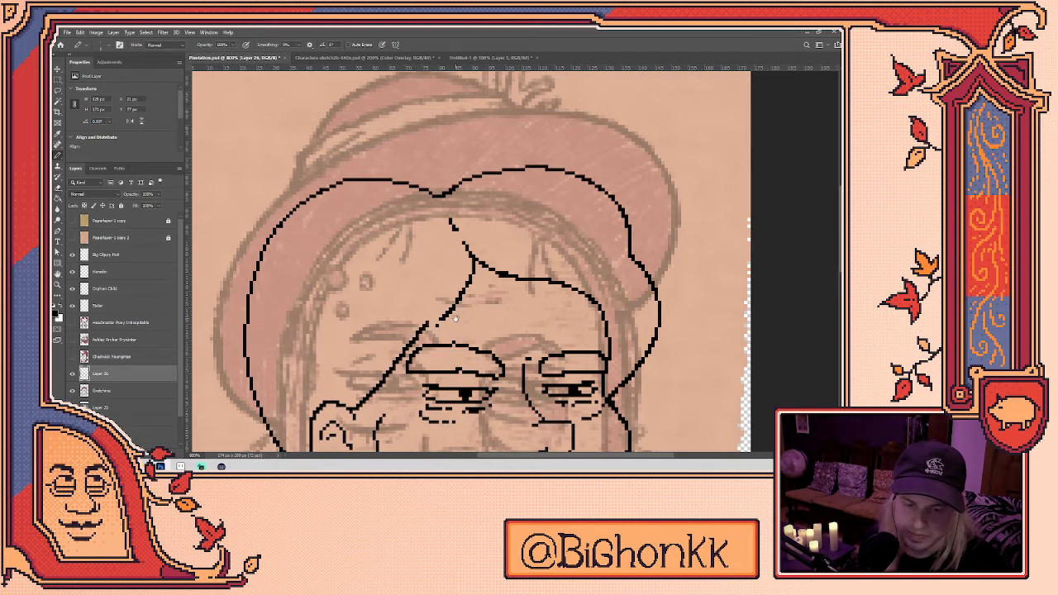
{"action": "left_click_drag", "start_coordinate": [456, 317], "coordinate": [445, 337]}
{"action": "key", "text": "b"}
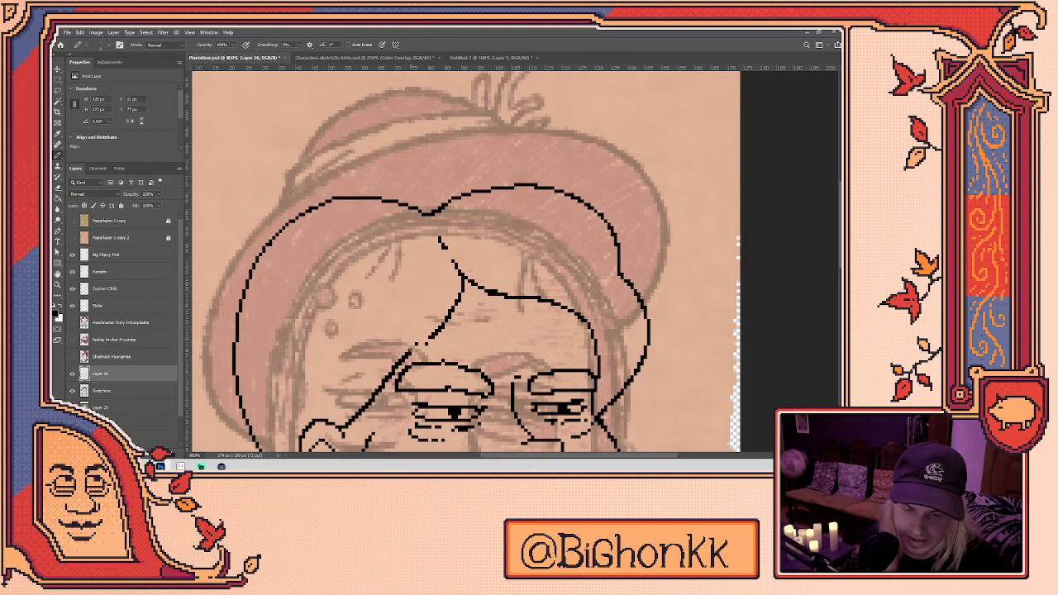
- Erase a short piece of the diagonal hair line, then patch the gap with pencil pixels
{"action": "key", "text": "e"}
{"action": "key", "text": "b"}
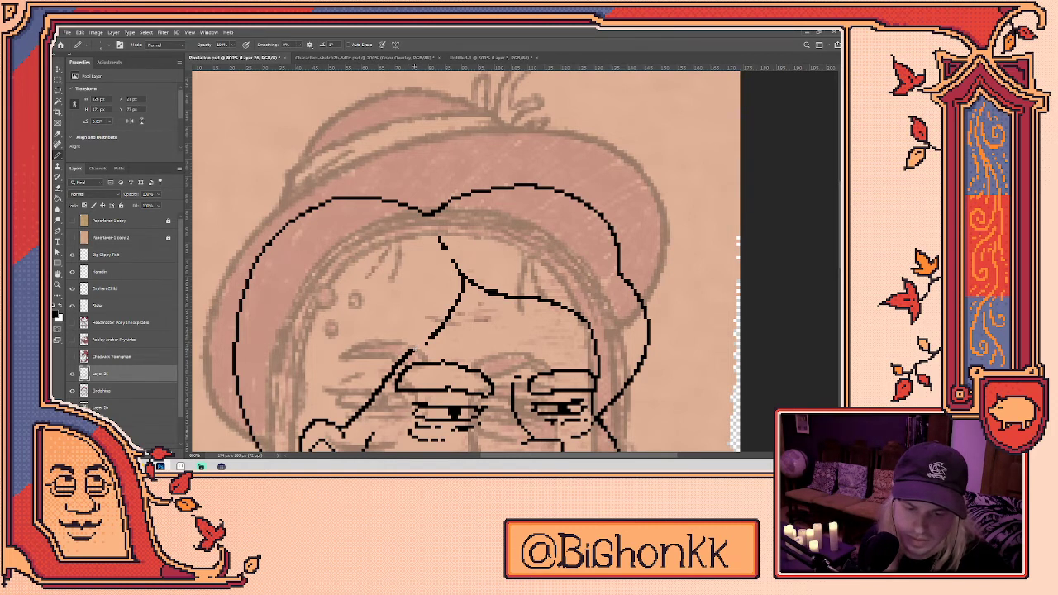
{"action": "key", "text": "e"}
{"action": "key", "text": "b"}
{"action": "key", "text": "e"}
{"action": "key", "text": "b"}
{"action": "key", "text": "e"}
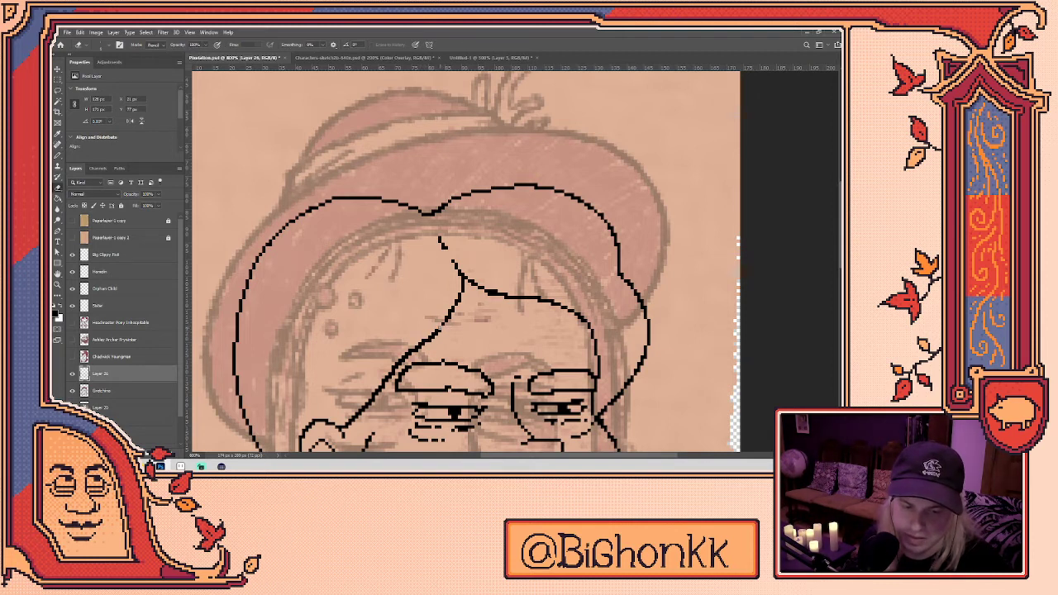
{"action": "left_click_drag", "start_coordinate": [454, 306], "coordinate": [445, 324]}
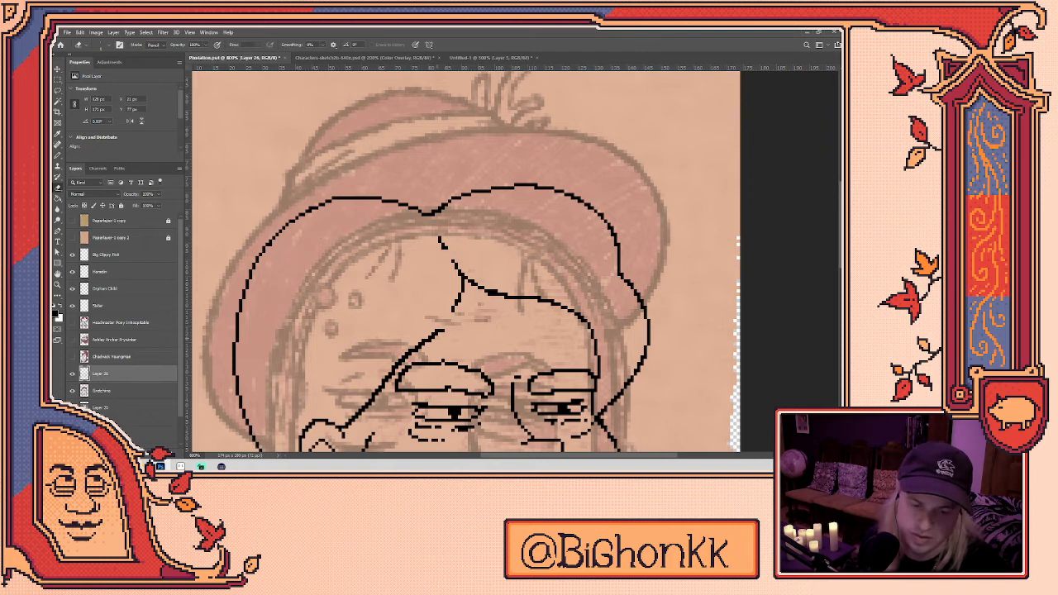
{"action": "key", "text": "b"}
{"action": "left_click", "coordinate": [440, 329]}
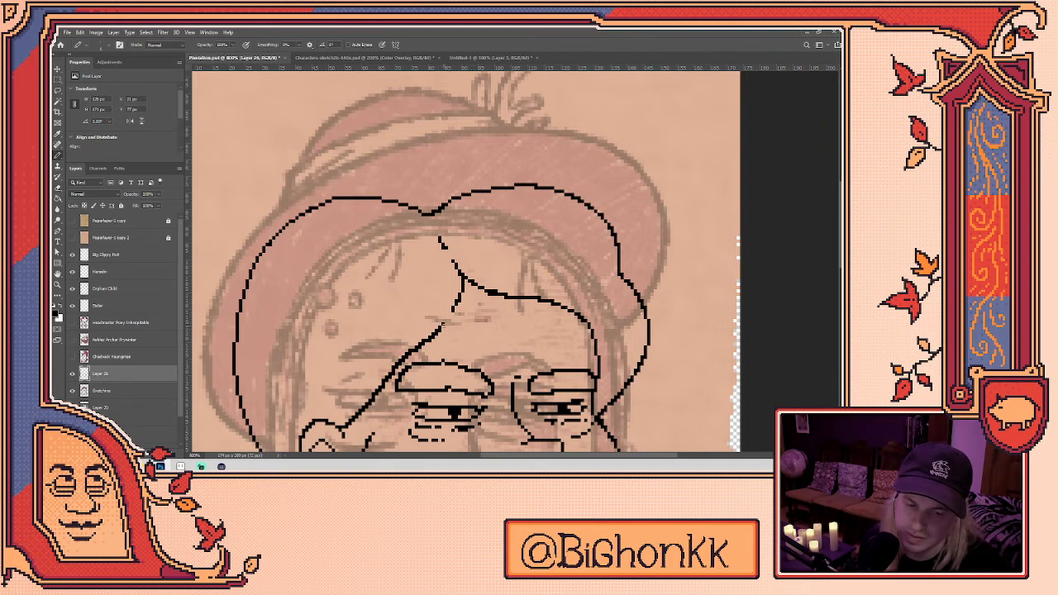
{"action": "left_click_drag", "start_coordinate": [453, 314], "coordinate": [447, 323]}
- Erase the whole diagonal hair strand from bottom to top
{"action": "key", "text": "e"}
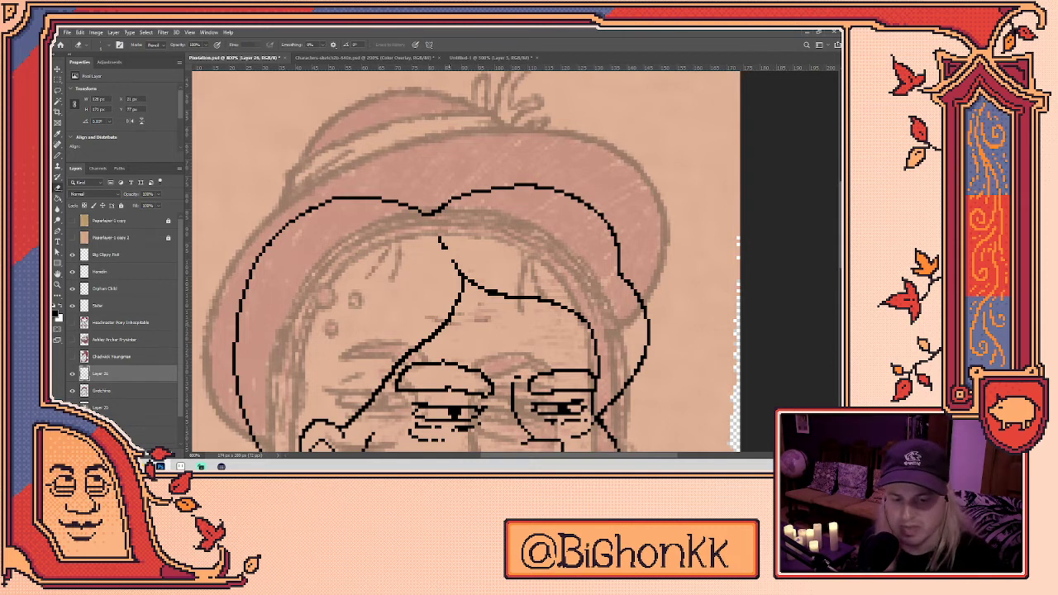
{"action": "key", "text": "b"}
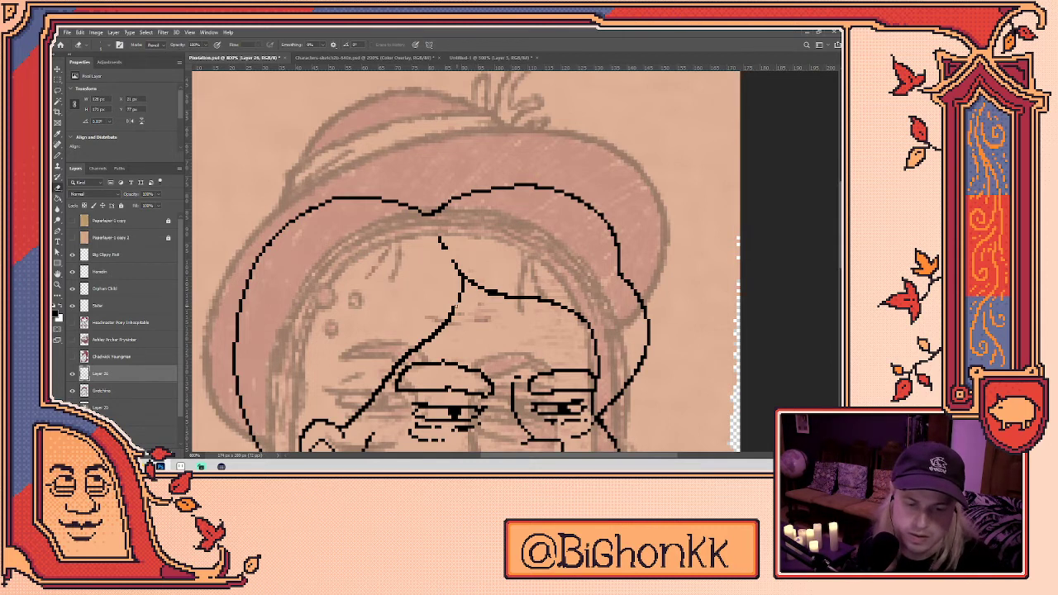
{"action": "key", "text": "e"}
{"action": "key", "text": "b"}
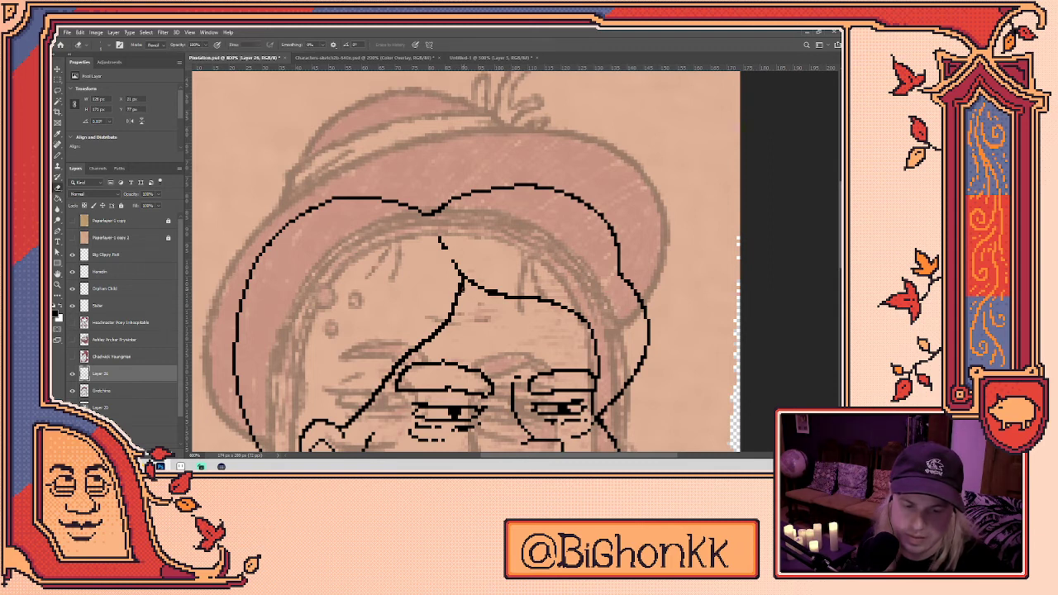
{"action": "left_click_drag", "start_coordinate": [494, 325], "coordinate": [569, 267]}
{"action": "key", "text": "e"}
{"action": "left_click_drag", "start_coordinate": [481, 300], "coordinate": [530, 250]}
{"action": "key", "text": "b"}
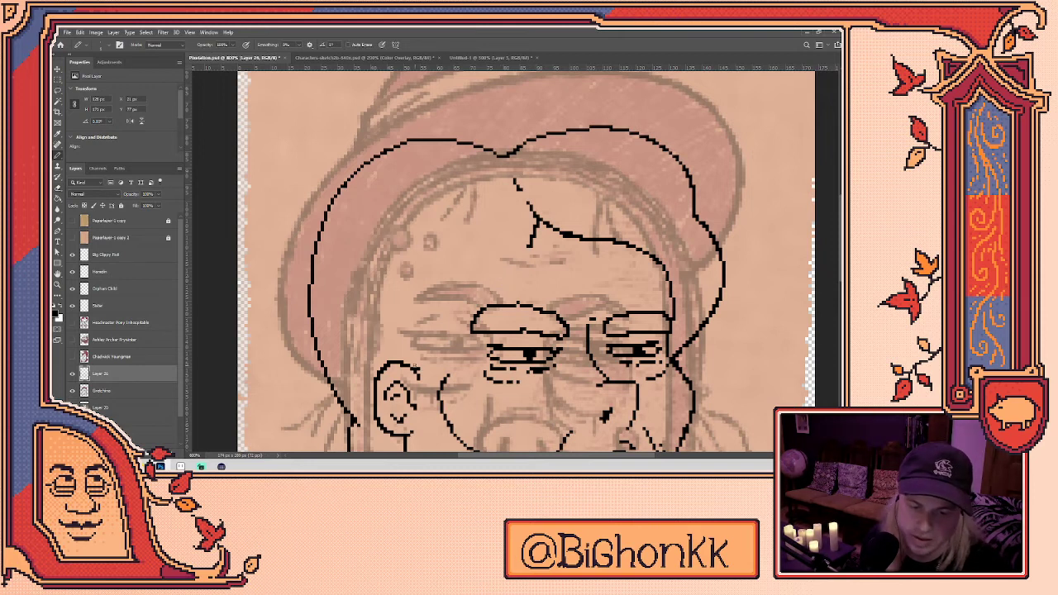
- Draw one clean diagonal strand from near the ear up into the hair
{"action": "left_click_drag", "start_coordinate": [414, 368], "coordinate": [533, 230]}
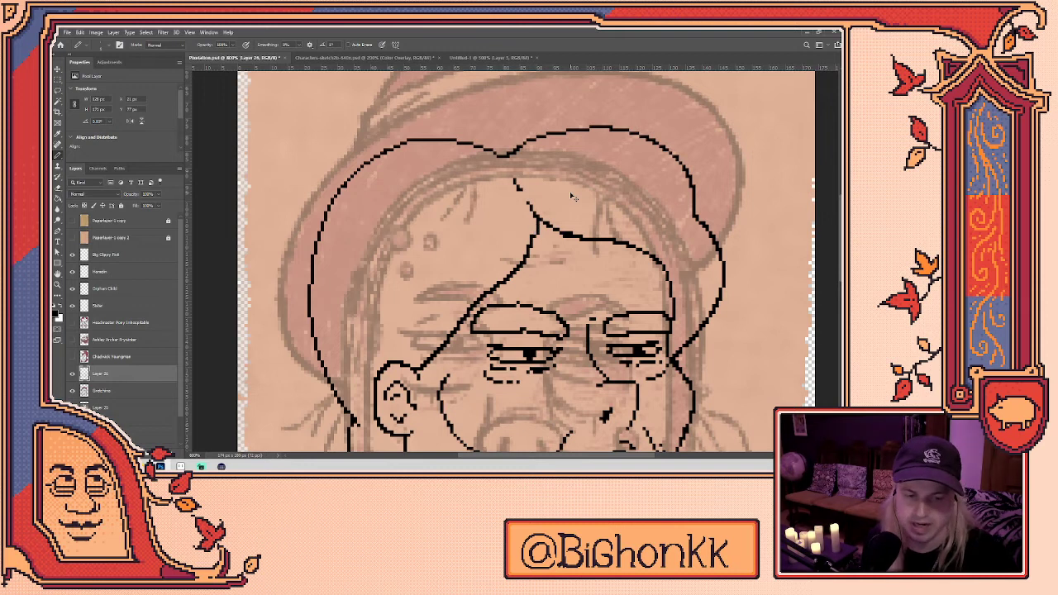
{"action": "key", "text": "e"}
{"action": "key", "text": "b"}
{"action": "key", "text": "e"}
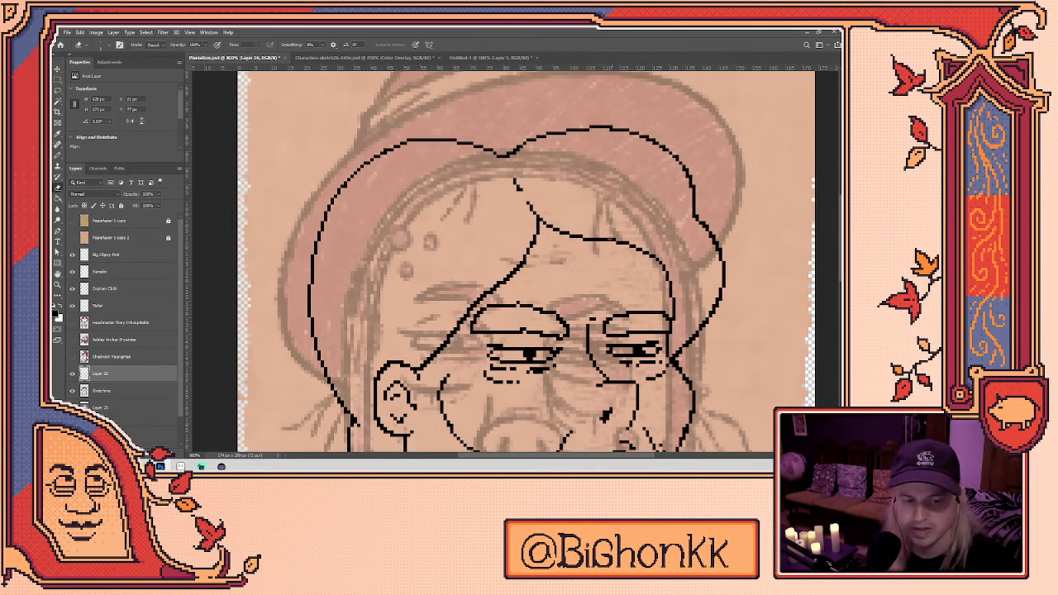
- Add a few pixels to the left cheek line
{"action": "left_click_drag", "start_coordinate": [529, 265], "coordinate": [579, 278]}
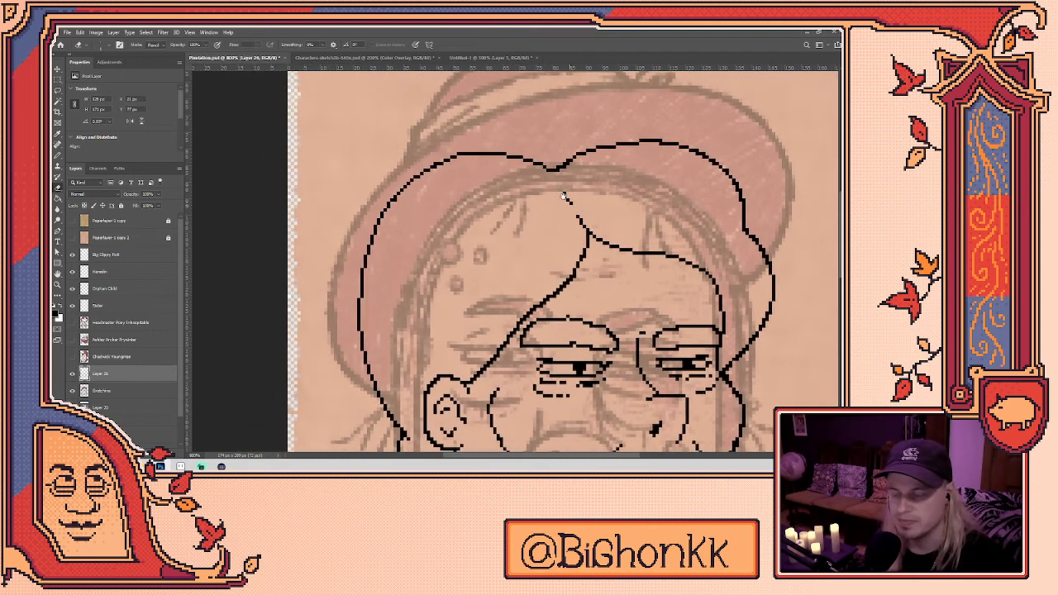
{"action": "left_click_drag", "start_coordinate": [593, 207], "coordinate": [573, 117]}
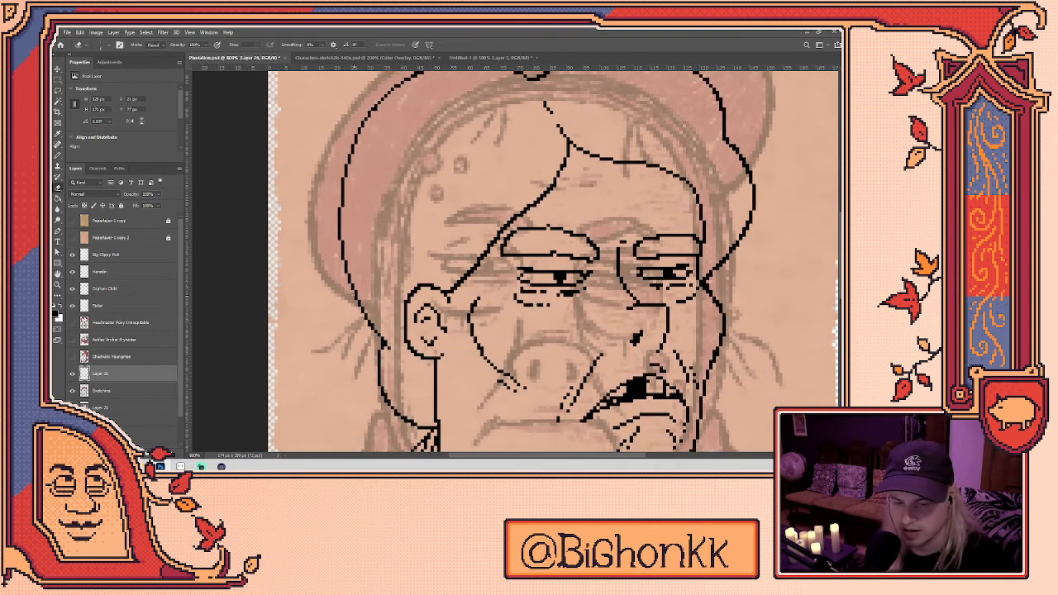
{"action": "key", "text": "b"}
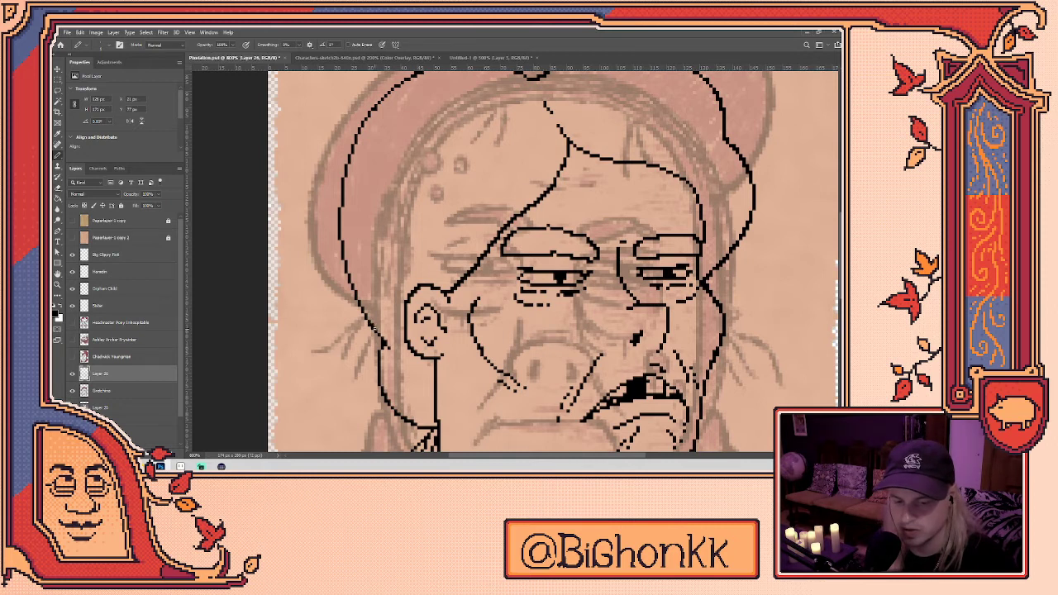
{"action": "left_click", "coordinate": [384, 336]}
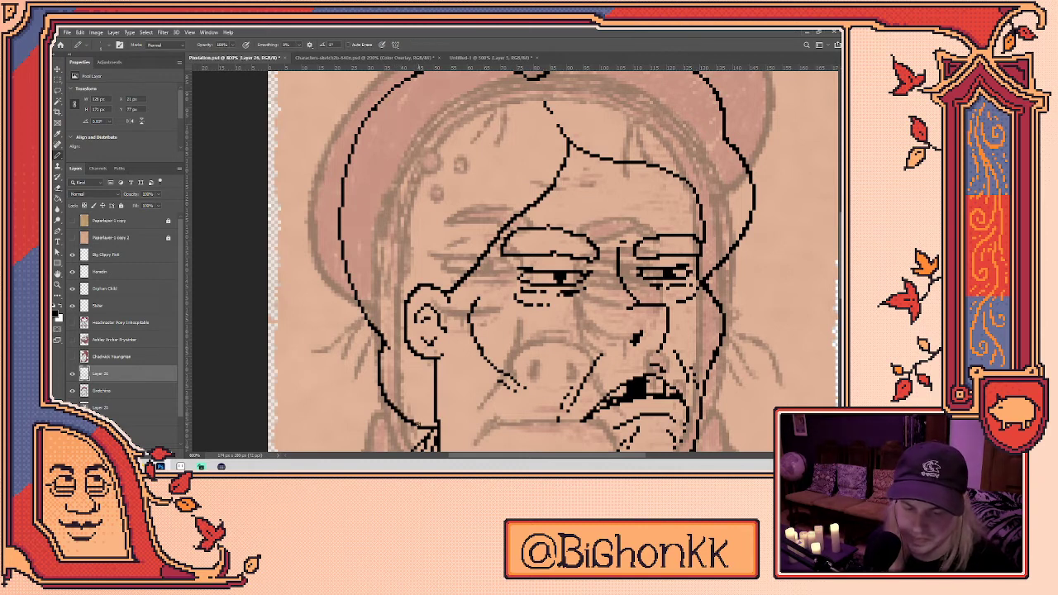
{"action": "scroll", "coordinate": [552, 260], "scroll_direction": "up", "scroll_amount": 3}
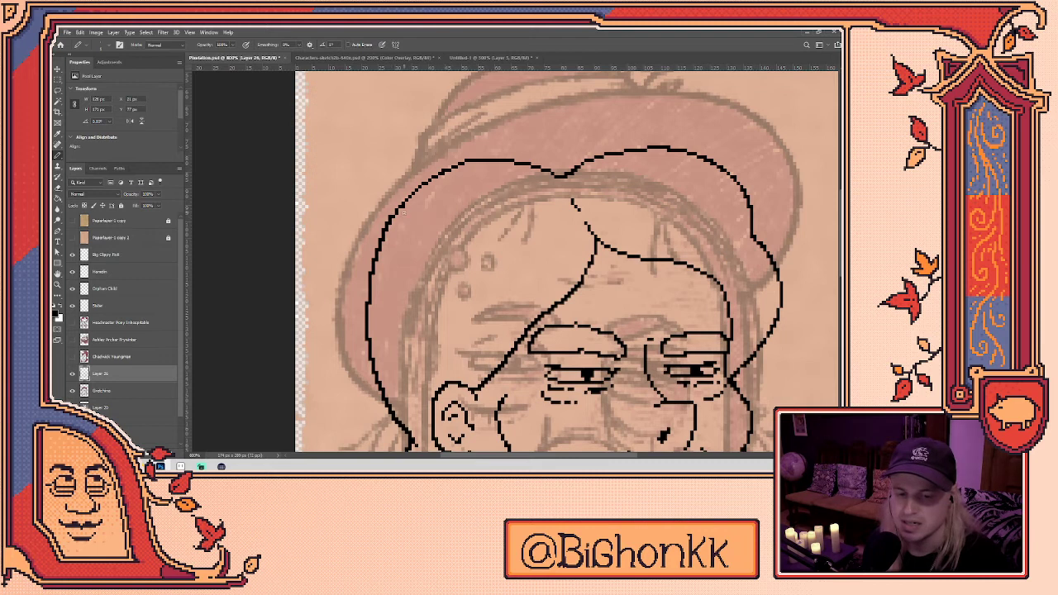
- Erase a short stretch of the hair outline and redraw it cleanly
{"action": "scroll", "coordinate": [568, 261], "scroll_direction": "up", "scroll_amount": 2}
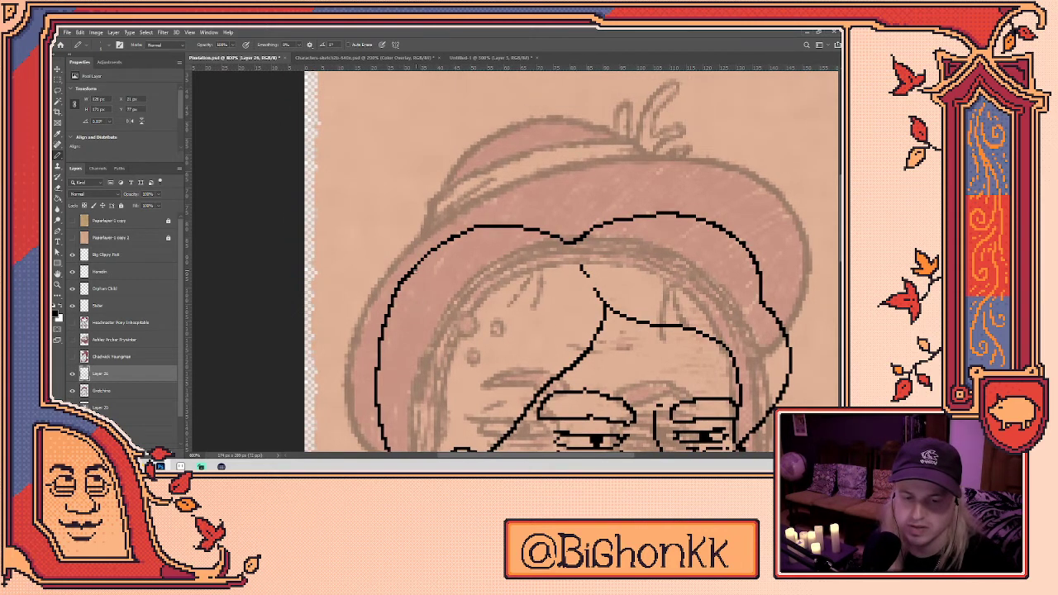
{"action": "key", "text": "e"}
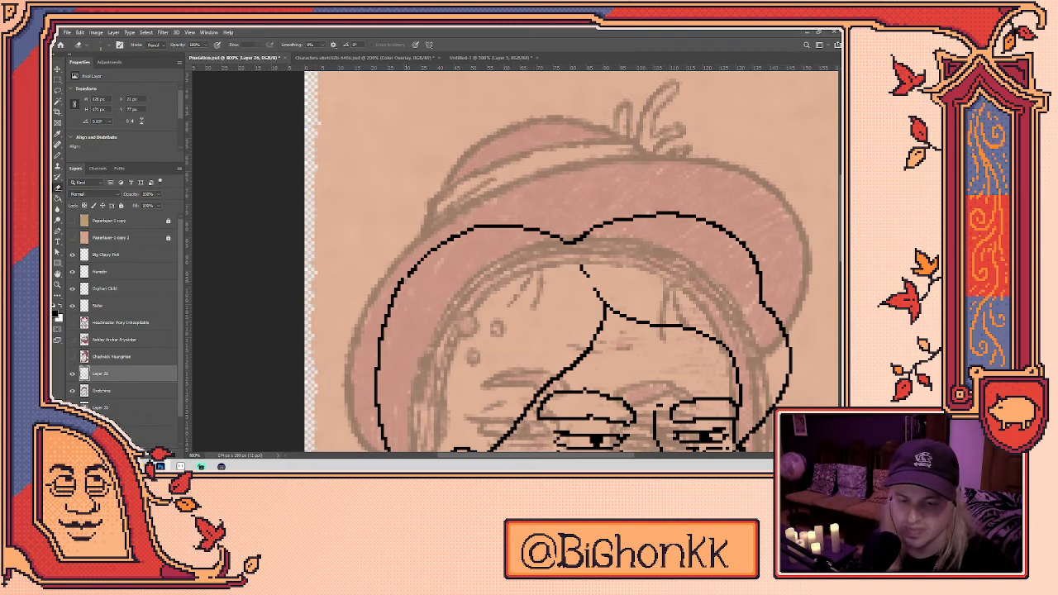
{"action": "key", "text": "b"}
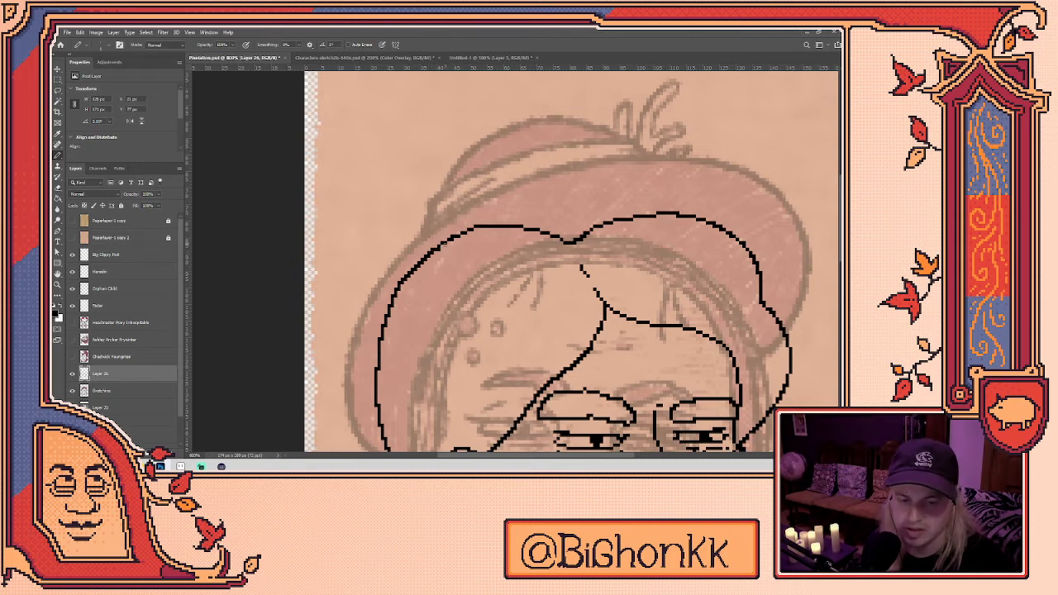
{"action": "key", "text": "e"}
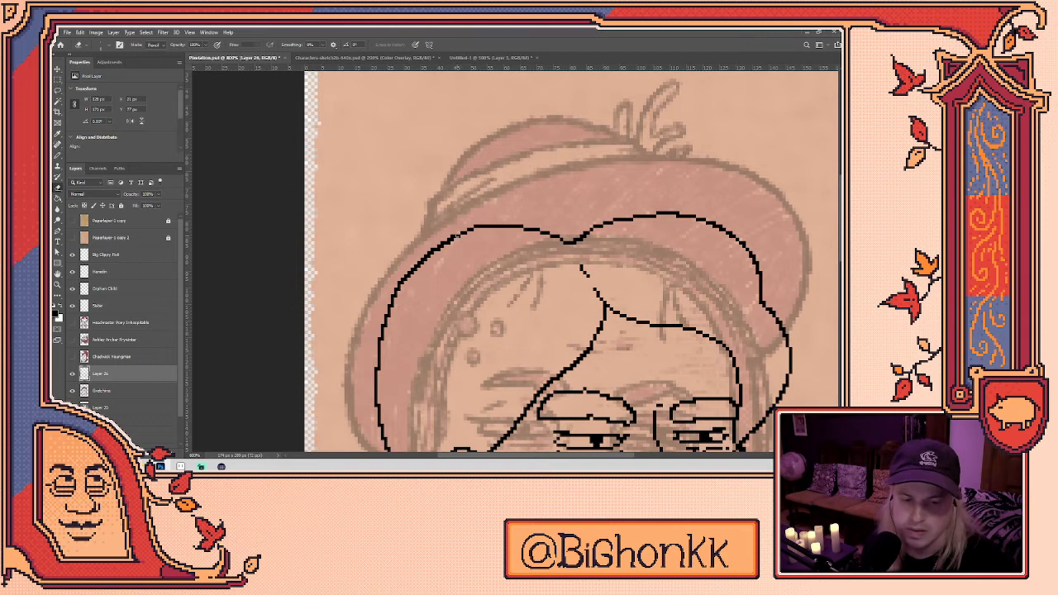
{"action": "left_click_drag", "start_coordinate": [459, 236], "coordinate": [446, 245]}
{"action": "key", "text": "b"}
{"action": "key", "text": "e"}
{"action": "key", "text": "b"}
{"action": "key", "text": "e"}
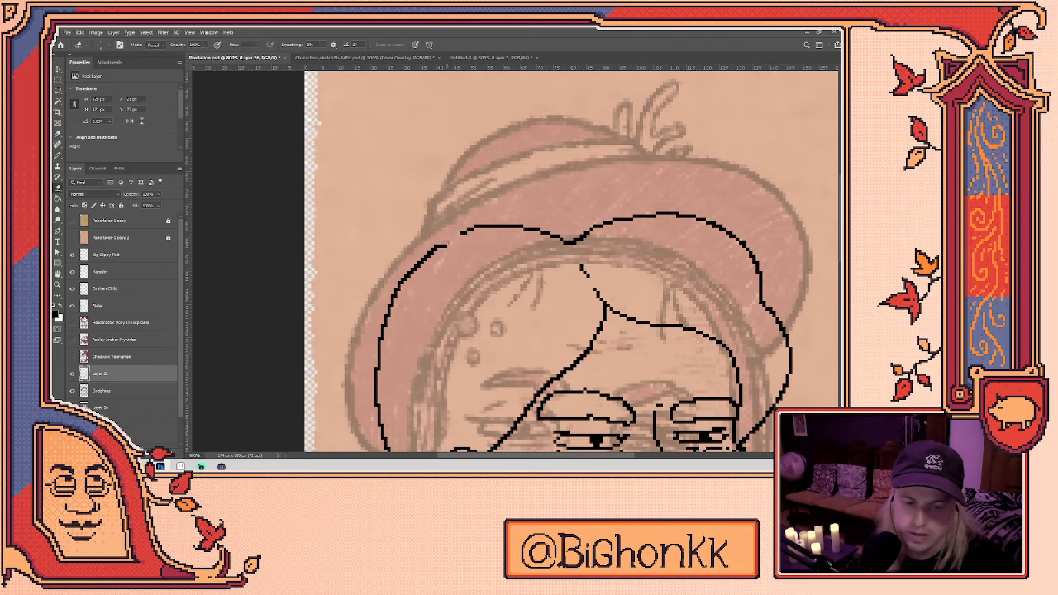
{"action": "key", "text": "b"}
{"action": "key", "text": "e"}
{"action": "key", "text": "b"}
{"action": "left_click_drag", "start_coordinate": [451, 242], "coordinate": [476, 232]}
{"action": "key", "text": "e"}
{"action": "key", "text": "b"}
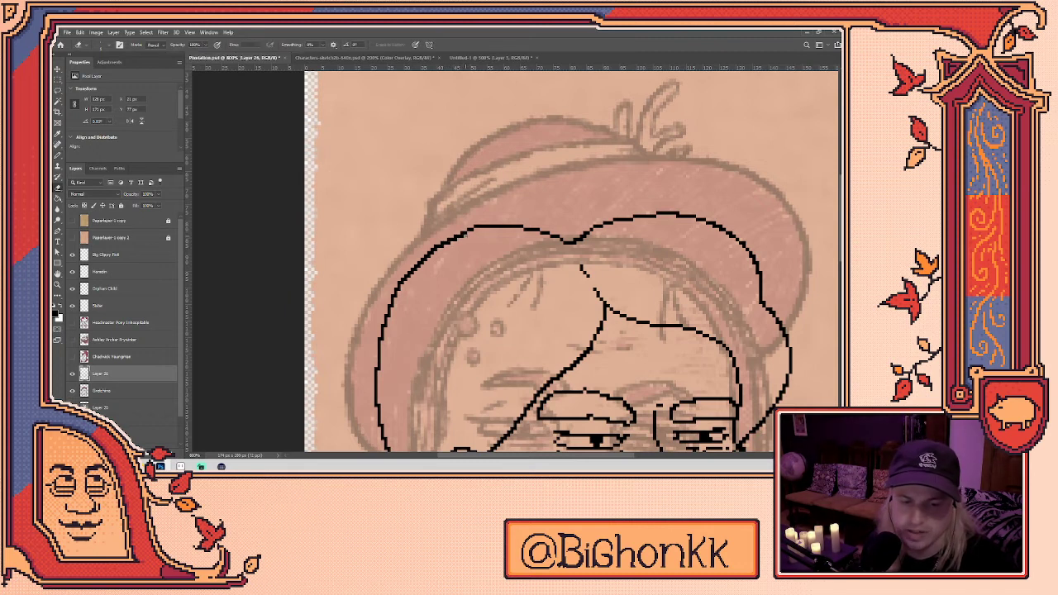
{"action": "scroll", "coordinate": [571, 263], "scroll_direction": "down", "scroll_amount": 2}
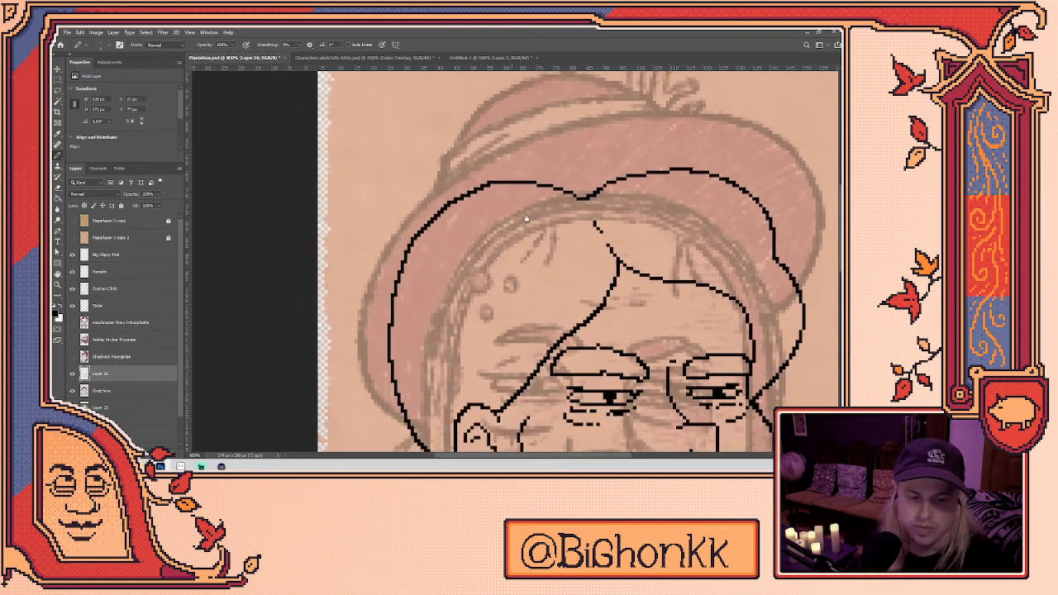
- Erase stray pixels and re-add single outline pixels where the hair lines meet
{"action": "key", "text": "e"}
{"action": "key", "text": "b"}
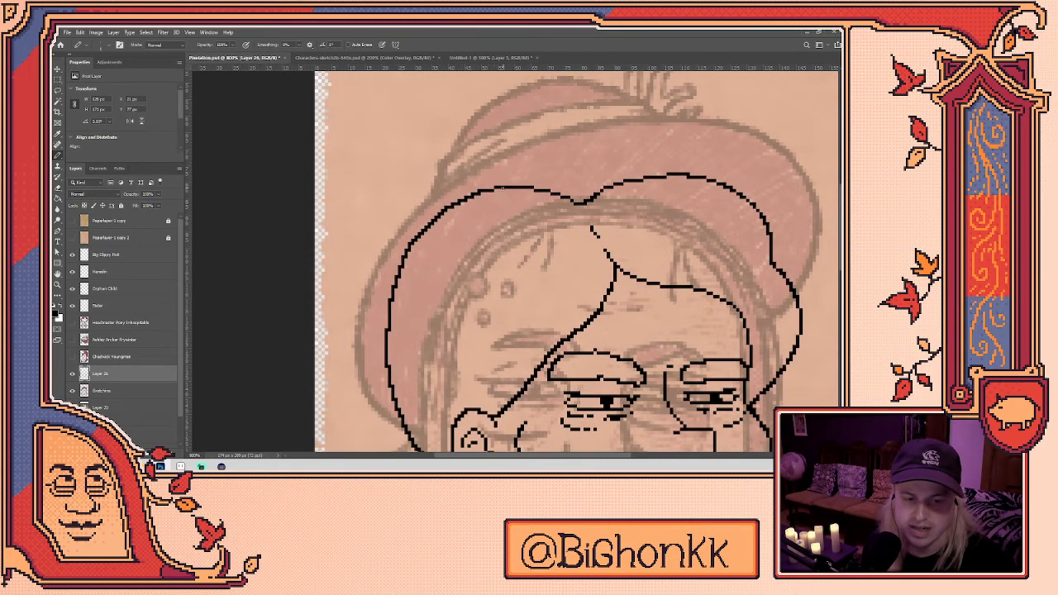
{"action": "key", "text": "e"}
{"action": "left_click", "coordinate": [480, 192]}
{"action": "key", "text": "b"}
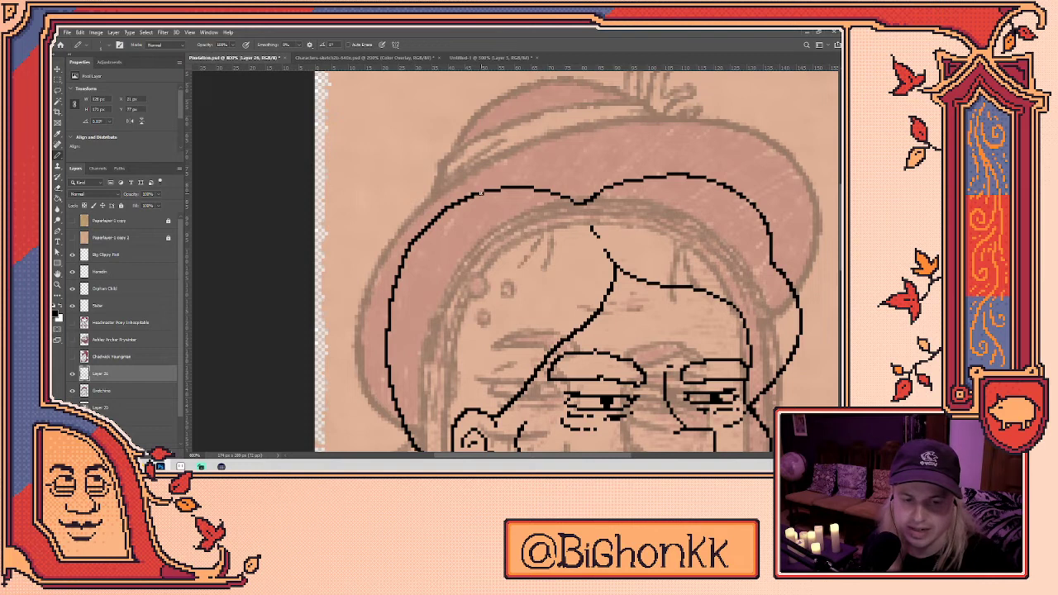
{"action": "key", "text": "e"}
{"action": "left_click", "coordinate": [474, 196]}
{"action": "key", "text": "b"}
{"action": "key", "text": "e"}
{"action": "key", "text": "b"}
{"action": "left_click", "coordinate": [488, 192]}
{"action": "key", "text": "e"}
{"action": "key", "text": "e"}
{"action": "key", "text": "b"}
{"action": "left_click", "coordinate": [504, 188]}
{"action": "key", "text": "e"}
{"action": "left_click", "coordinate": [503, 188]}
{"action": "key", "text": "b"}
{"action": "key", "text": "e"}
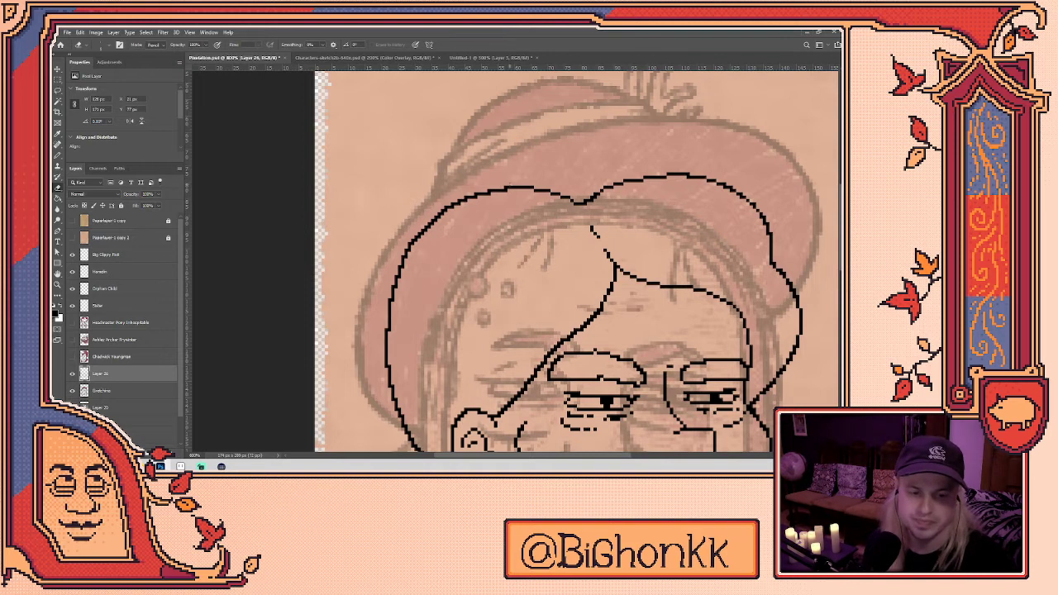
- Erase the diagonal hair line across the forehead and redraw it, retrying until it sits right
{"action": "scroll", "coordinate": [557, 273], "scroll_direction": "down", "scroll_amount": 5}
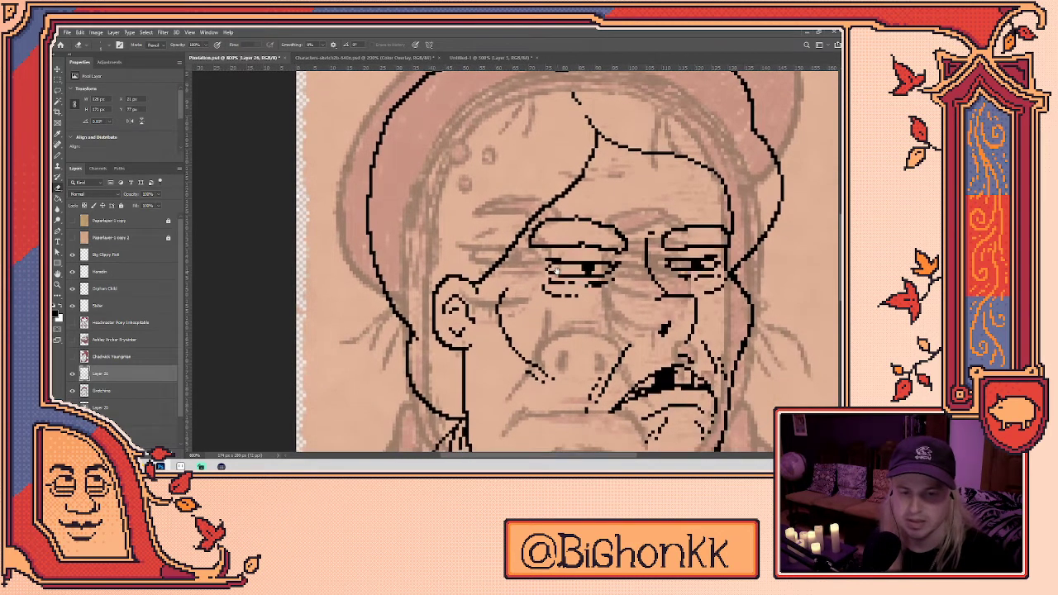
{"action": "key", "text": "b"}
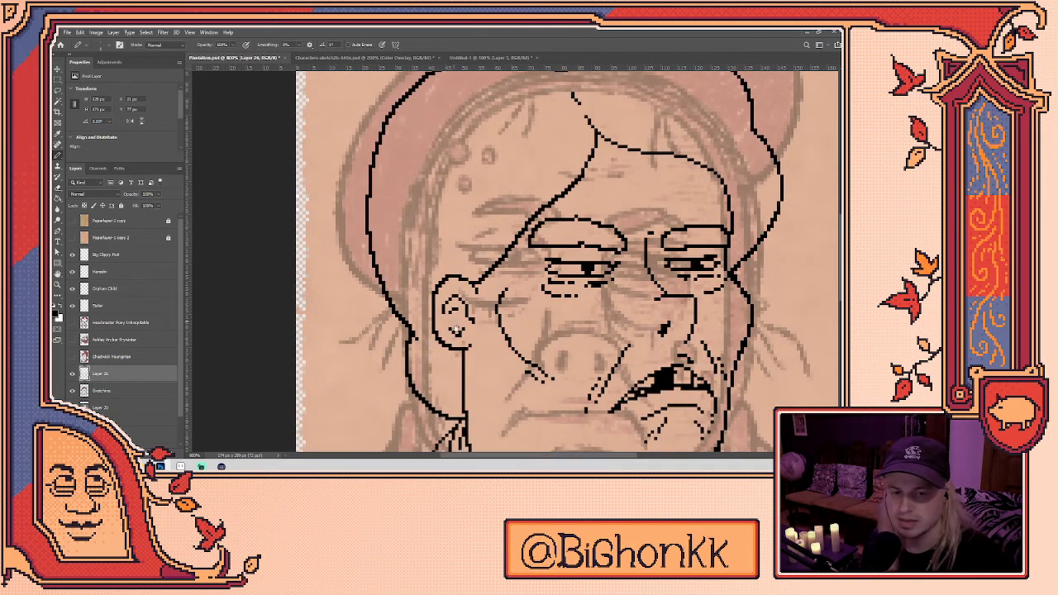
{"action": "scroll", "coordinate": [688, 439], "scroll_direction": "down", "scroll_amount": 4}
{"action": "scroll", "coordinate": [688, 438], "scroll_direction": "up", "scroll_amount": 2}
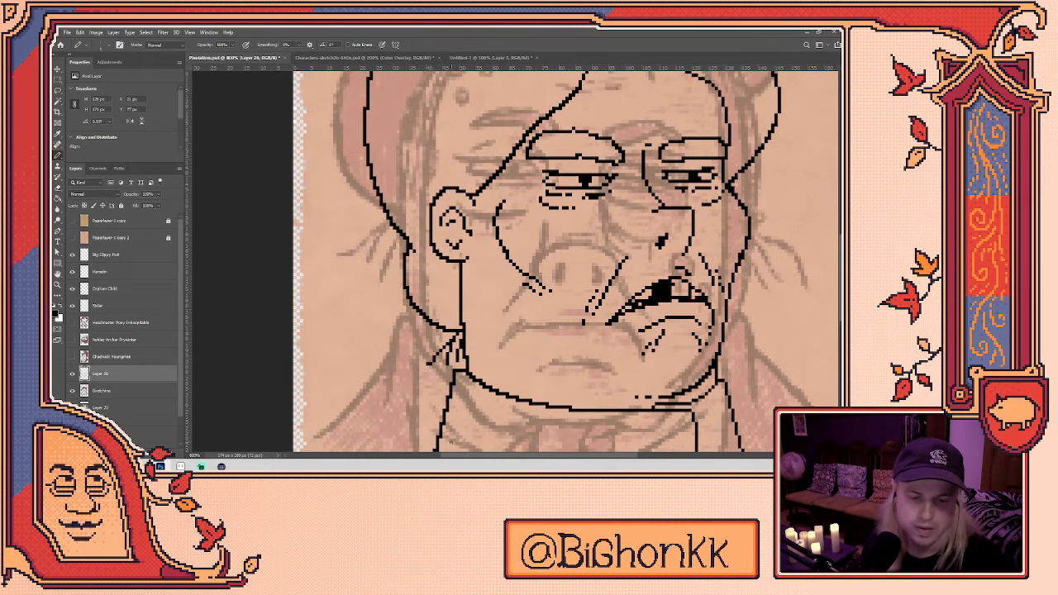
{"action": "scroll", "coordinate": [563, 310], "scroll_direction": "up", "scroll_amount": 4}
{"action": "key", "text": "e"}
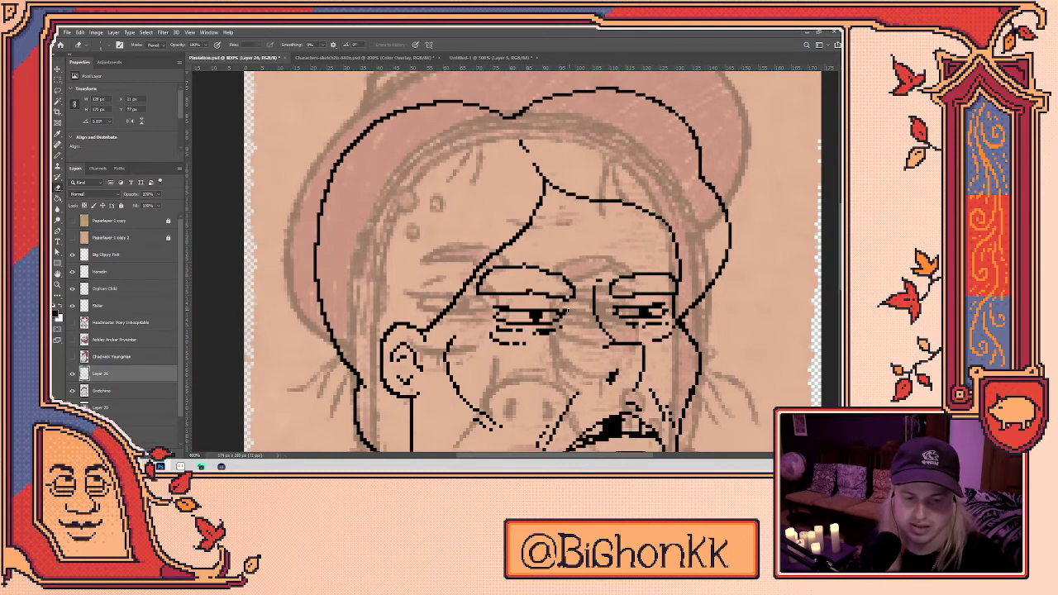
{"action": "left_click_drag", "start_coordinate": [428, 331], "coordinate": [491, 256]}
{"action": "key", "text": "b"}
{"action": "left_click_drag", "start_coordinate": [429, 331], "coordinate": [513, 234]}
{"action": "key", "text": "ctrl+z"}
{"action": "mouse_move", "coordinate": [419, 329]}
{"action": "left_mouse_down"}
{"action": "mouse_move", "coordinate": [465, 296]}
{"action": "mouse_move", "coordinate": [509, 237]}
{"action": "left_mouse_up"}
{"action": "key", "text": "ctrl+z"}
{"action": "left_click_drag", "start_coordinate": [415, 329], "coordinate": [538, 207]}
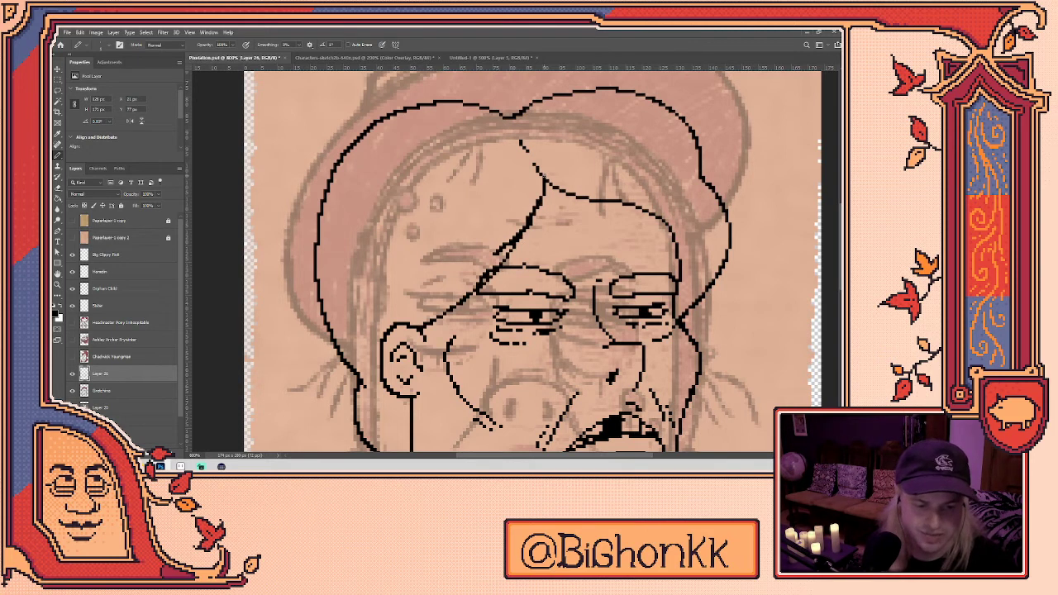
- Erase stray pixels beside the diagonal stroke, then undo those edits
{"action": "key", "text": "e"}
{"action": "left_click_drag", "start_coordinate": [496, 252], "coordinate": [531, 215]}
{"action": "mouse_move", "coordinate": [495, 267]}
{"action": "left_mouse_down"}
{"action": "mouse_move", "coordinate": [479, 288]}
{"action": "mouse_move", "coordinate": [488, 278]}
{"action": "left_mouse_up"}
{"action": "mouse_move", "coordinate": [716, 371]}
{"action": "left_mouse_down"}
{"action": "mouse_move", "coordinate": [668, 310]}
{"action": "mouse_move", "coordinate": [608, 311]}
{"action": "mouse_move", "coordinate": [592, 321]}
{"action": "mouse_move", "coordinate": [621, 346]}
{"action": "left_mouse_up"}
{"action": "key", "text": "ctrl+z"}
{"action": "key", "text": "ctrl+z"}
{"action": "key", "text": "ctrl+z"}
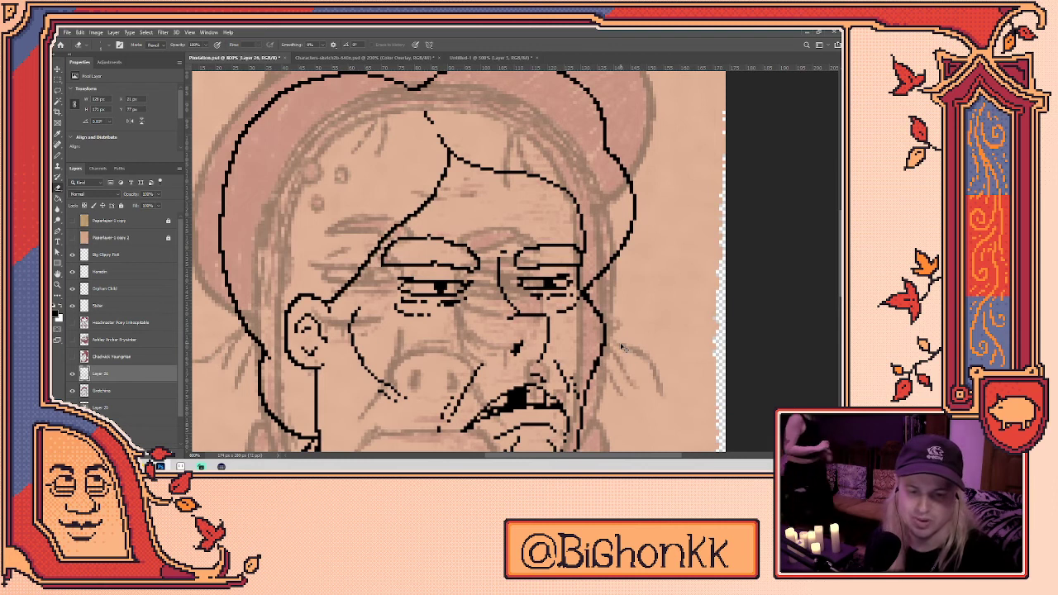
{"action": "key", "text": "ctrl+z"}
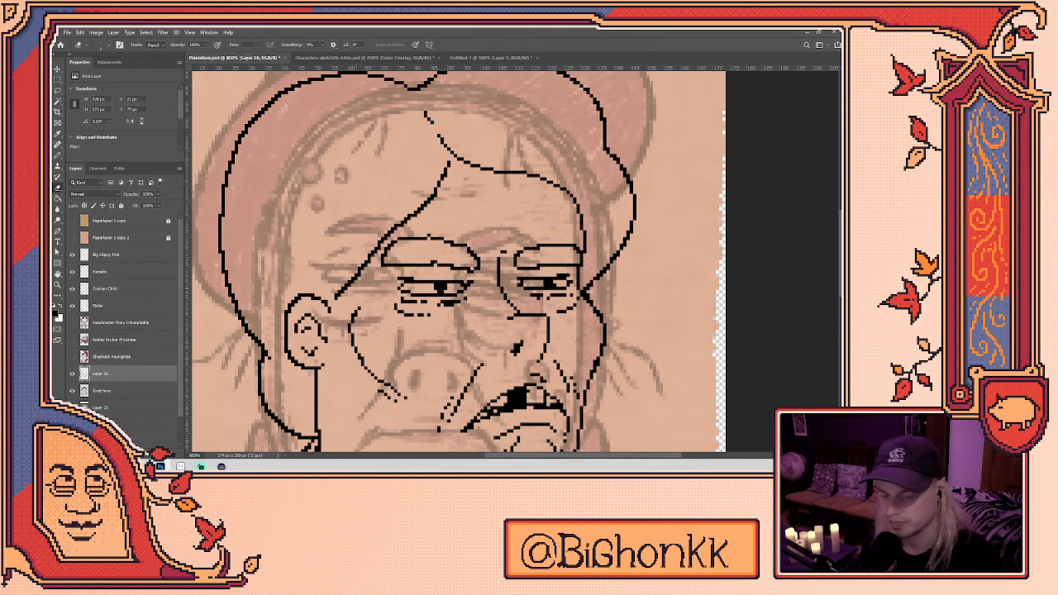
- Lasso-select and delete the diagonal stroke, then try new strokes and undo them
{"action": "key", "text": "l"}
{"action": "mouse_move", "coordinate": [356, 311]}
{"action": "left_mouse_down"}
{"action": "mouse_move", "coordinate": [335, 308]}
{"action": "mouse_move", "coordinate": [330, 275]}
{"action": "mouse_move", "coordinate": [445, 159]}
{"action": "left_mouse_up"}
{"action": "left_click_drag", "start_coordinate": [361, 289], "coordinate": [356, 309]}
{"action": "key", "text": "Delete"}
{"action": "key", "text": "ctrl+d"}
{"action": "key", "text": "b"}
{"action": "mouse_move", "coordinate": [446, 147]}
{"action": "left_mouse_down"}
{"action": "mouse_move", "coordinate": [429, 193]}
{"action": "mouse_move", "coordinate": [318, 306]}
{"action": "mouse_move", "coordinate": [389, 239]}
{"action": "mouse_move", "coordinate": [440, 142]}
{"action": "mouse_move", "coordinate": [318, 294]}
{"action": "left_mouse_up"}
{"action": "key", "text": "ctrl+z"}
{"action": "key", "text": "ctrl+z"}
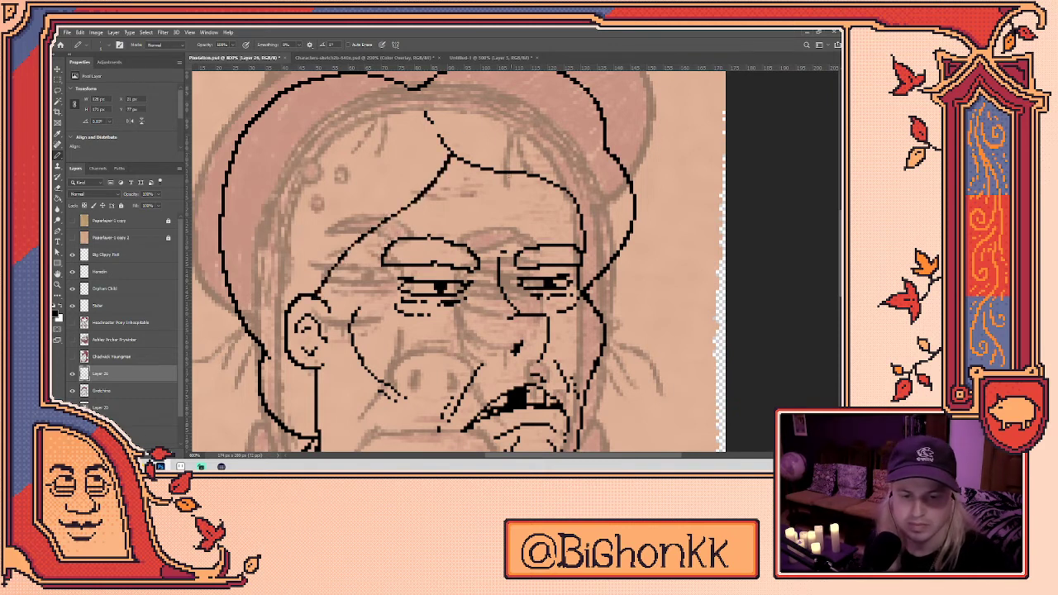
{"action": "left_click_drag", "start_coordinate": [511, 206], "coordinate": [525, 168]}
{"action": "key", "text": "ctrl+z"}
{"action": "mouse_move", "coordinate": [340, 269]}
{"action": "left_mouse_down"}
{"action": "mouse_move", "coordinate": [471, 124]}
{"action": "mouse_move", "coordinate": [509, 201]}
{"action": "mouse_move", "coordinate": [372, 334]}
{"action": "left_mouse_up"}
{"action": "key", "text": "ctrl+z"}
- Hide the brown sketch layer beneath the line art
{"action": "left_click_drag", "start_coordinate": [532, 281], "coordinate": [515, 162]}
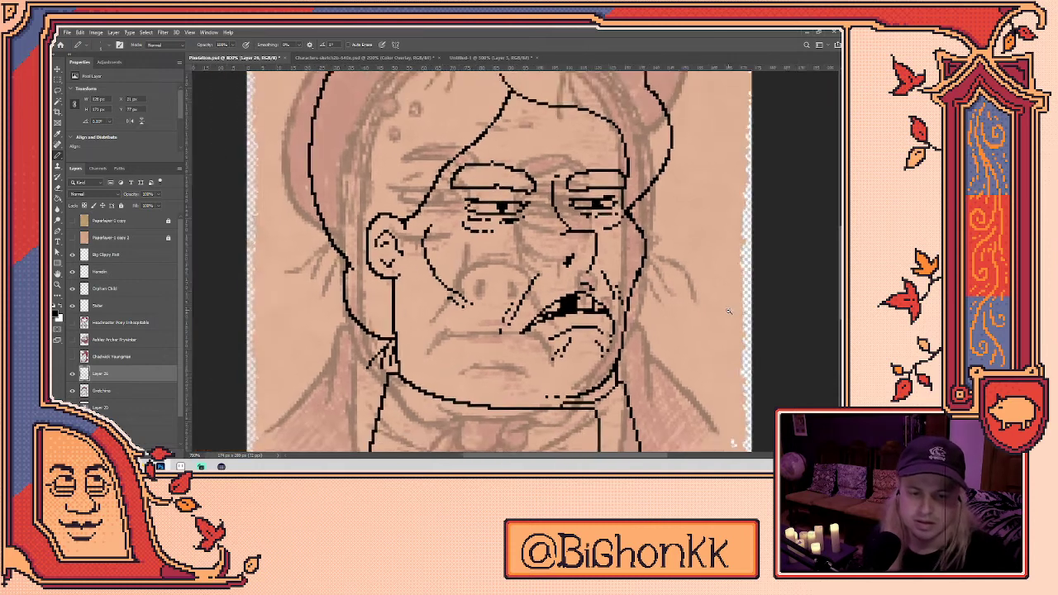
{"action": "scroll", "coordinate": [729, 311], "scroll_direction": "down", "scroll_amount": 4}
{"action": "scroll", "coordinate": [504, 248], "scroll_direction": "up", "scroll_amount": 2}
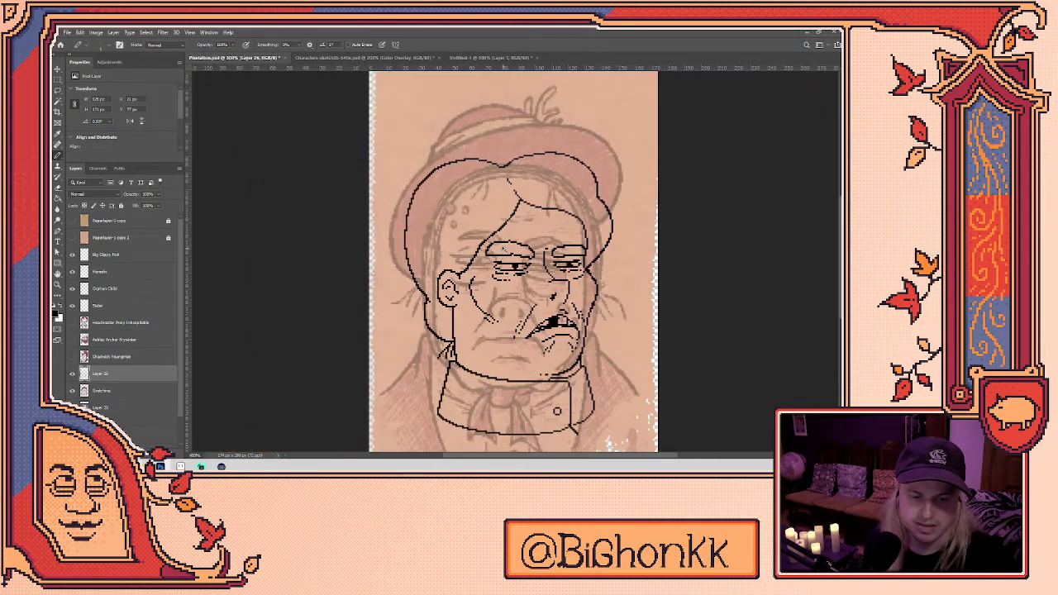
{"action": "scroll", "coordinate": [504, 248], "scroll_direction": "up", "scroll_amount": 5}
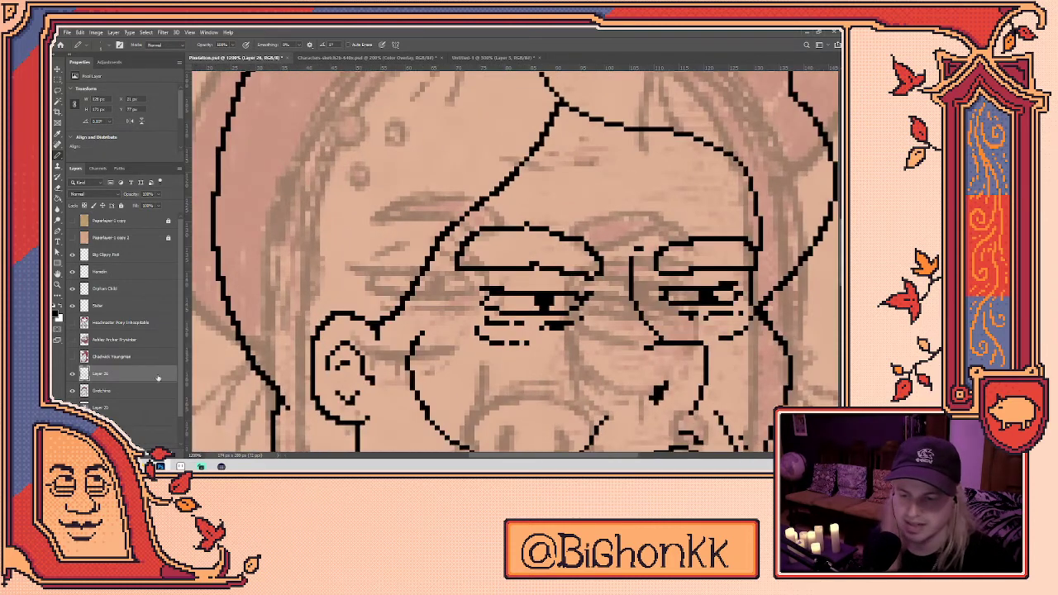
{"action": "left_click", "coordinate": [73, 391]}
- Inspect the hair and eyes without the sketch, zoom out to the whole face, then switch to Aseprite
{"action": "key", "text": "e"}
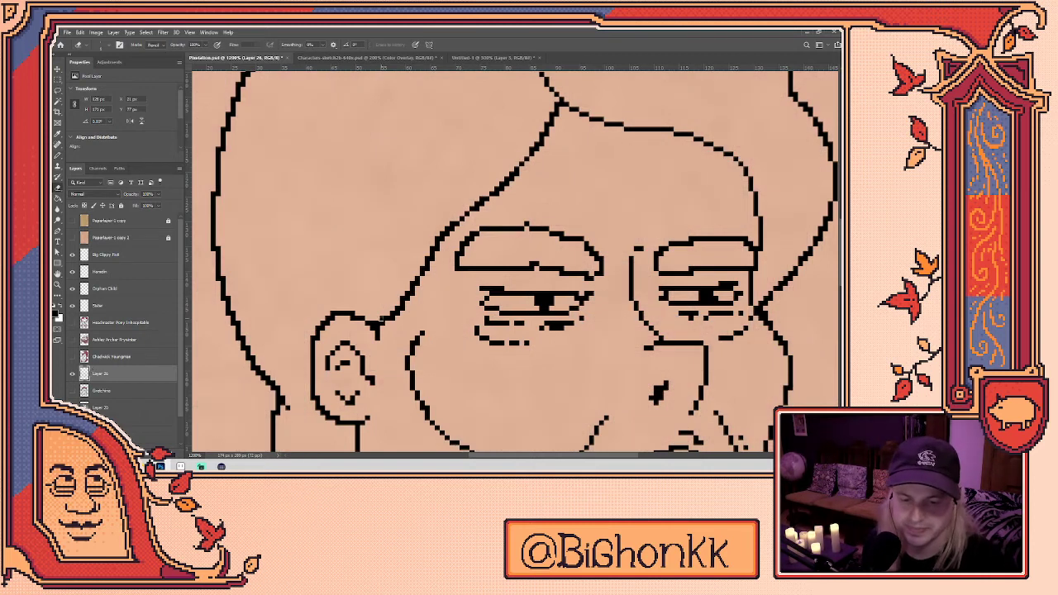
{"action": "left_click_drag", "start_coordinate": [427, 282], "coordinate": [417, 323]}
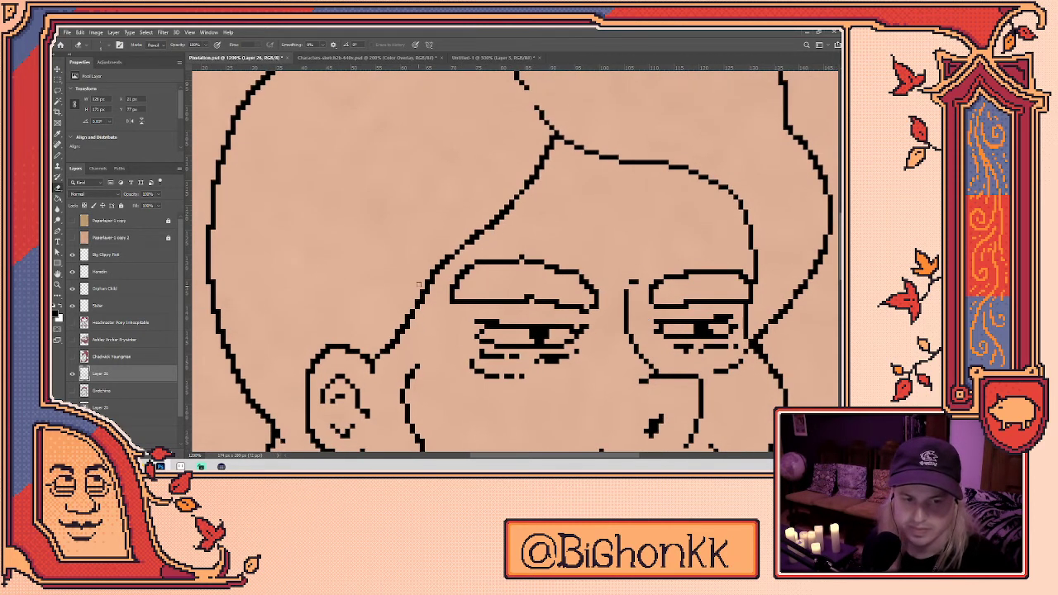
{"action": "key", "text": "b"}
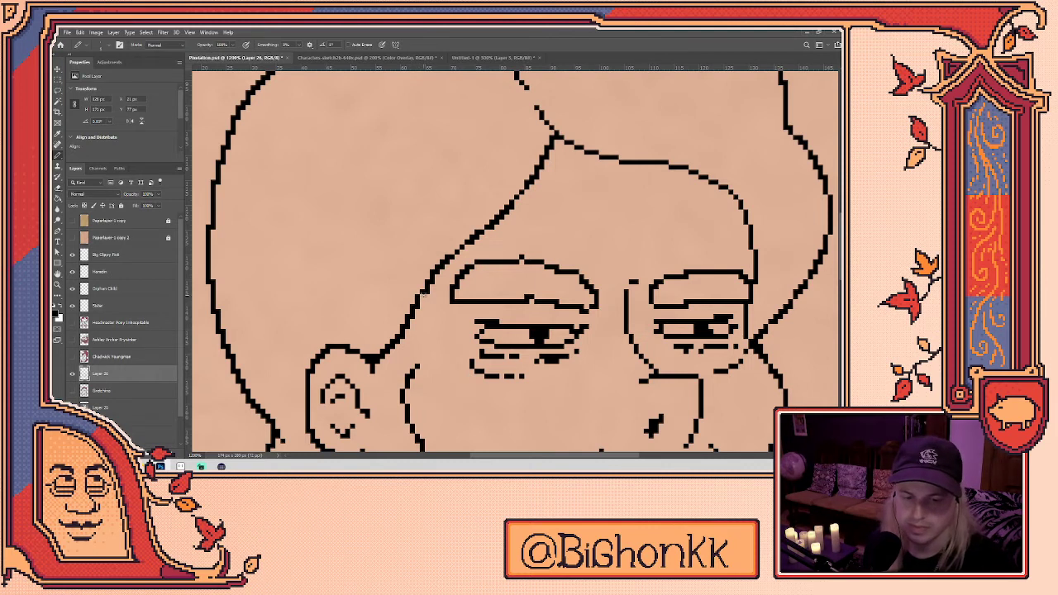
{"action": "scroll", "coordinate": [433, 281], "scroll_direction": "up", "scroll_amount": 1}
{"action": "key", "text": "e"}
{"action": "key", "text": "b"}
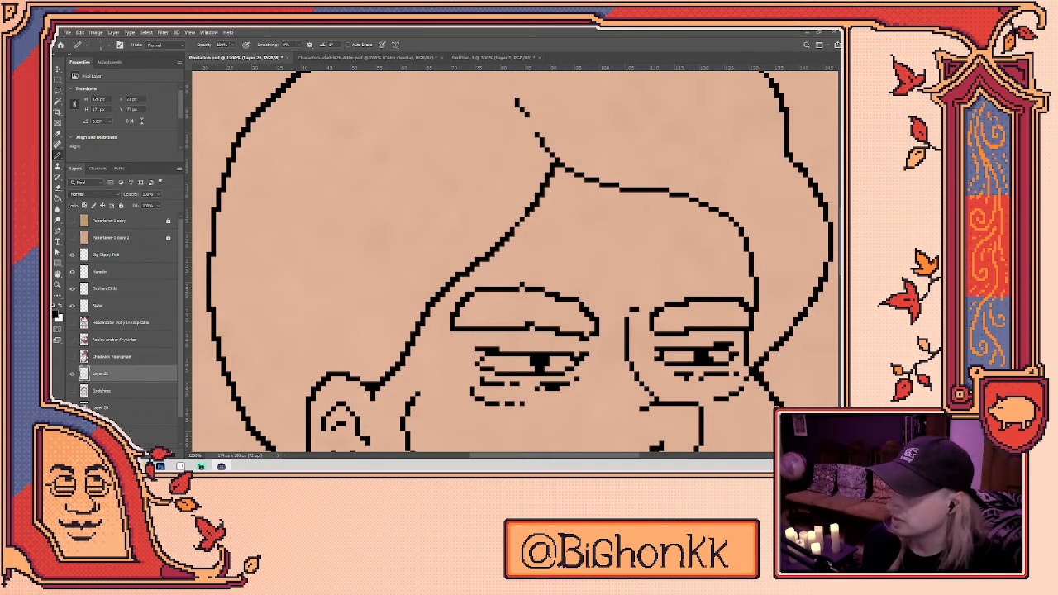
{"action": "key", "text": "ctrl+minus"}
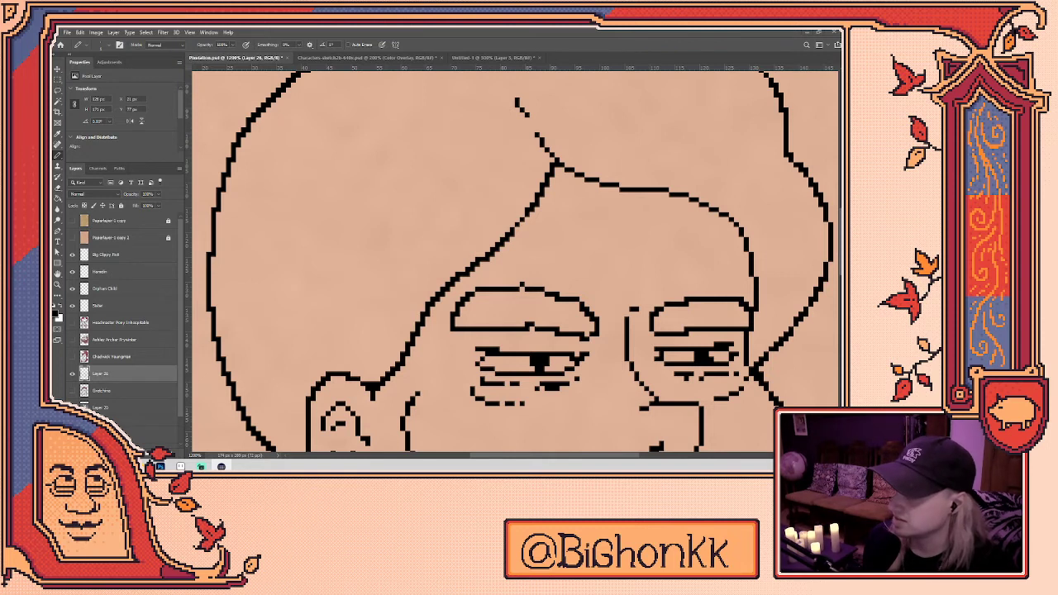
{"action": "key", "text": "alt+Tab"}
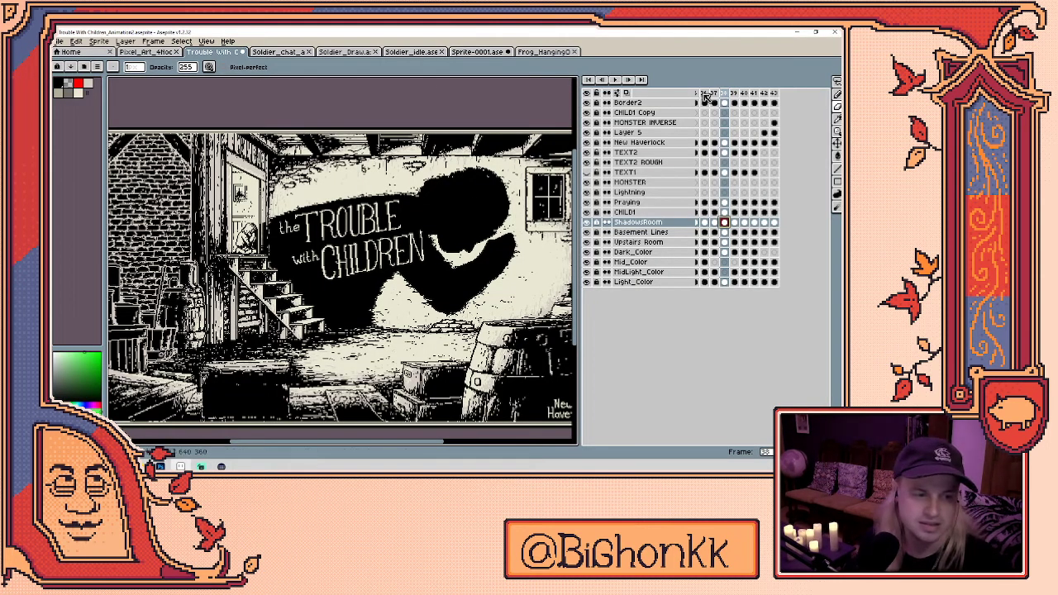
- View the Frog_HangingOut sprite tab, then minimize Aseprite to return to Photoshop
{"action": "left_click", "coordinate": [544, 52]}
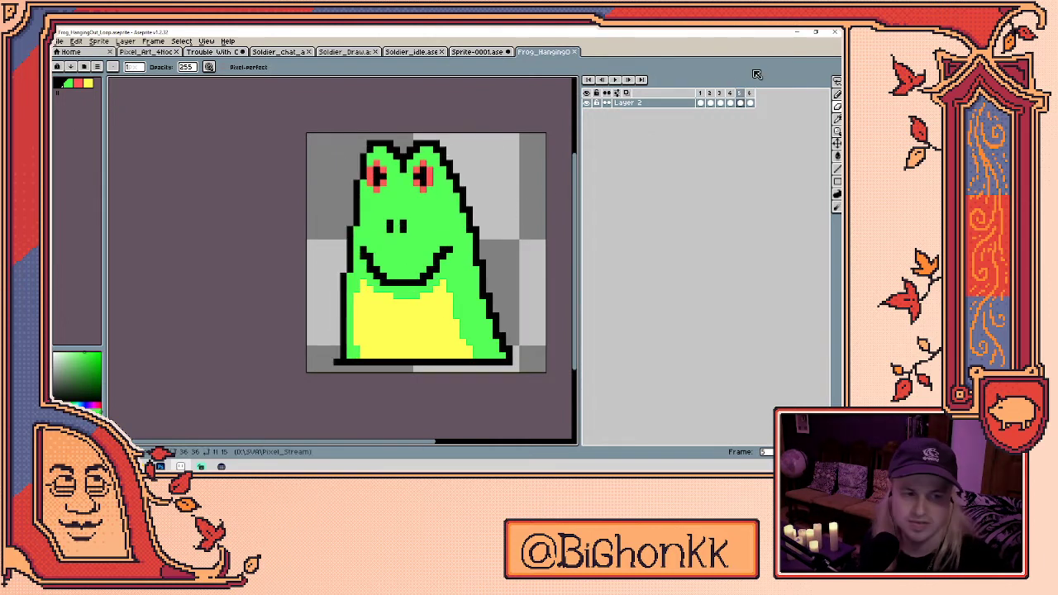
{"action": "left_click", "coordinate": [797, 33]}
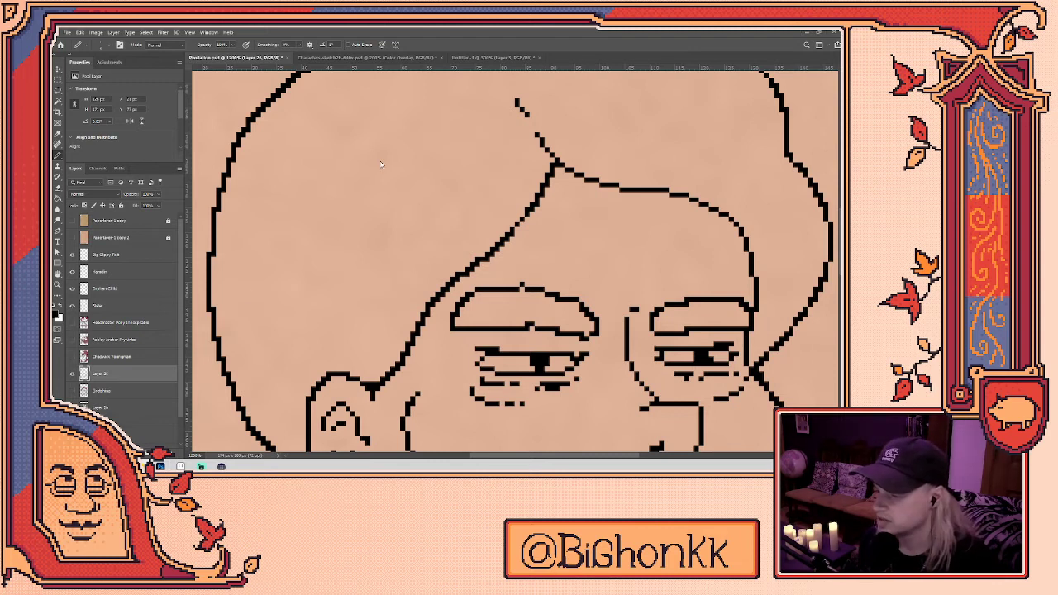
- Try redrawing the chin-to-collar line, then undo it
{"action": "scroll", "coordinate": [380, 172], "scroll_direction": "down", "scroll_amount": 3}
{"action": "scroll", "coordinate": [446, 264], "scroll_direction": "down", "scroll_amount": 5}
{"action": "scroll", "coordinate": [505, 361], "scroll_direction": "up", "scroll_amount": 3}
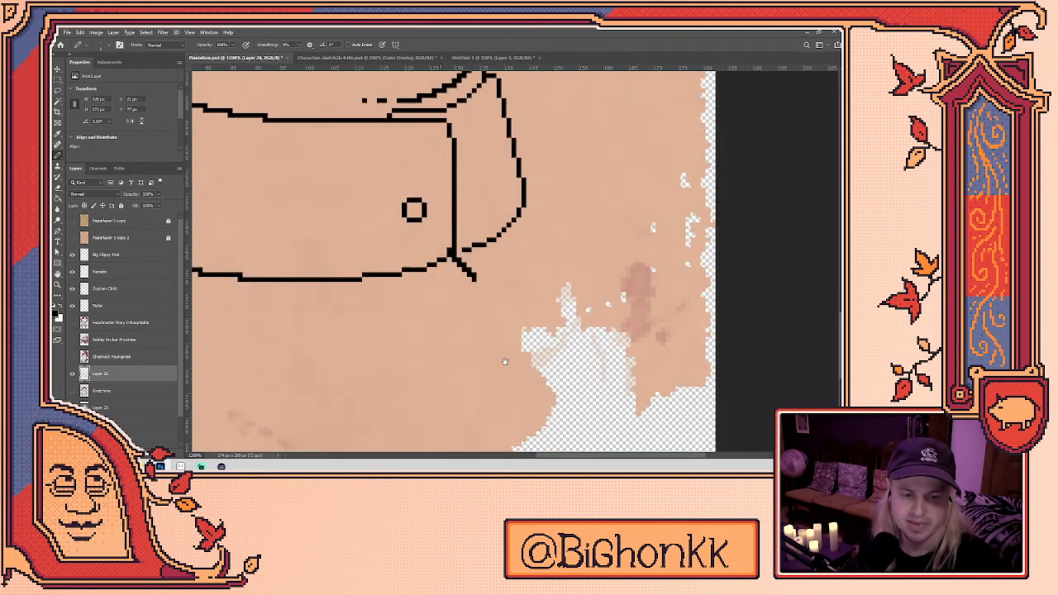
{"action": "left_click_drag", "start_coordinate": [506, 361], "coordinate": [597, 533]}
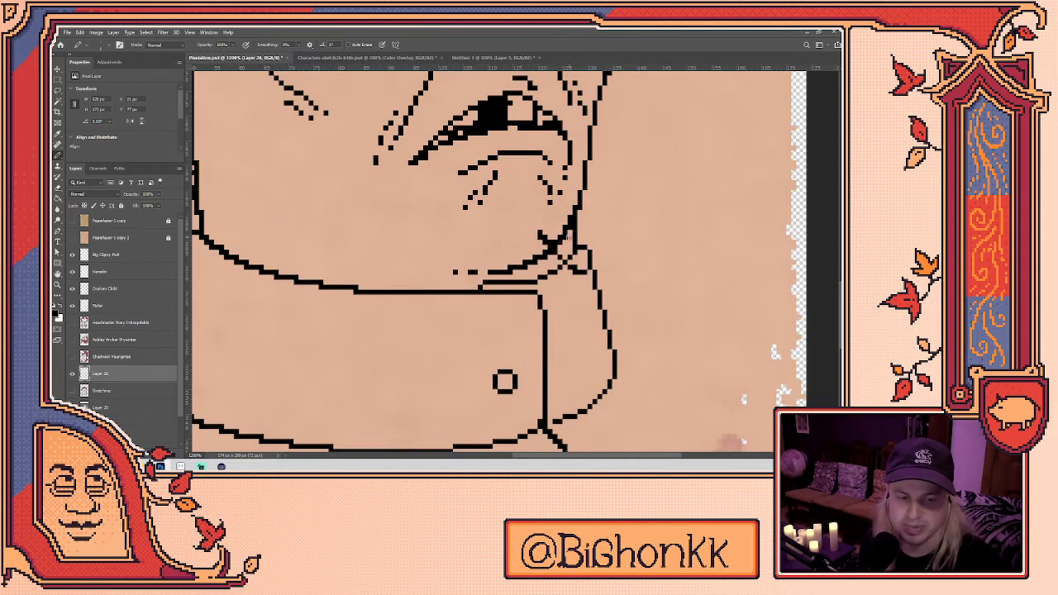
{"action": "mouse_move", "coordinate": [542, 252]}
{"action": "left_mouse_down"}
{"action": "mouse_move", "coordinate": [554, 261]}
{"action": "mouse_move", "coordinate": [559, 238]}
{"action": "mouse_move", "coordinate": [511, 240]}
{"action": "mouse_move", "coordinate": [554, 229]}
{"action": "mouse_move", "coordinate": [552, 293]}
{"action": "left_mouse_up"}
{"action": "key", "text": "ctrl+z"}
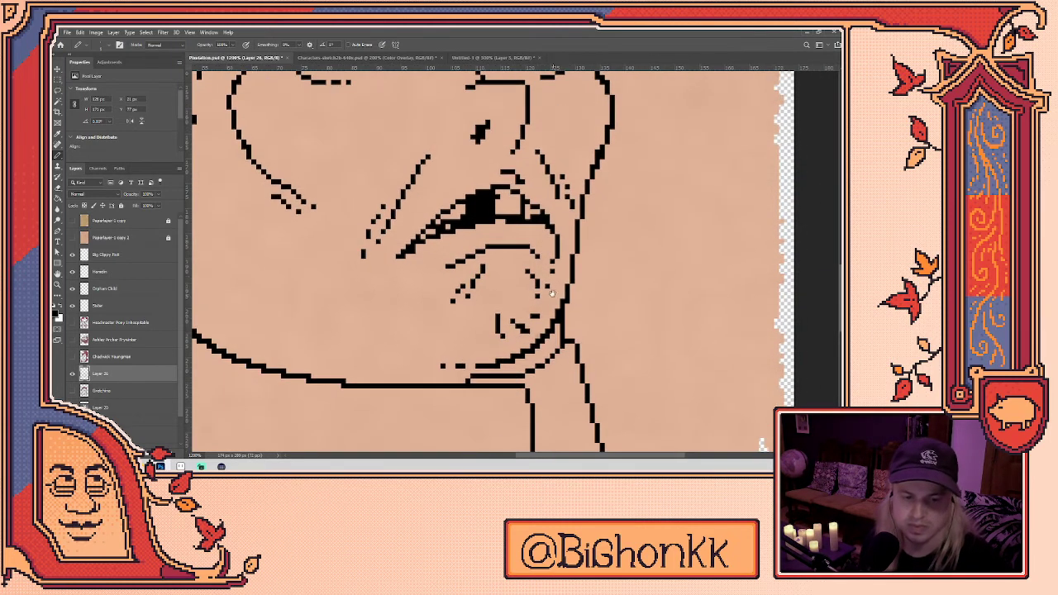
- Draw along the hair strand above the eyes and trim it
{"action": "scroll", "coordinate": [443, 342], "scroll_direction": "up", "scroll_amount": 10}
{"action": "left_click_drag", "start_coordinate": [442, 342], "coordinate": [467, 214]}
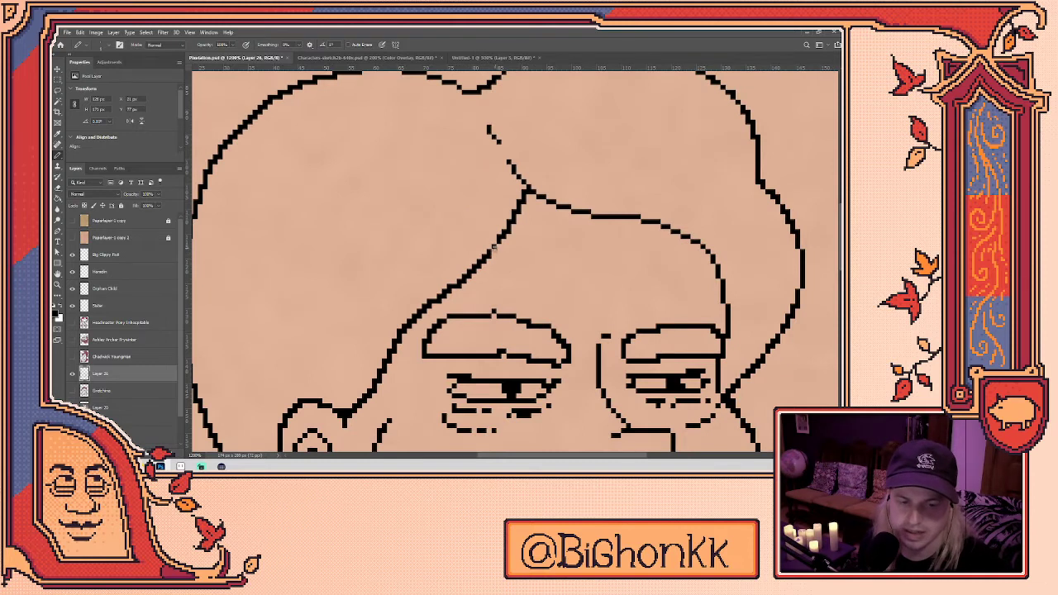
{"action": "key", "text": "e"}
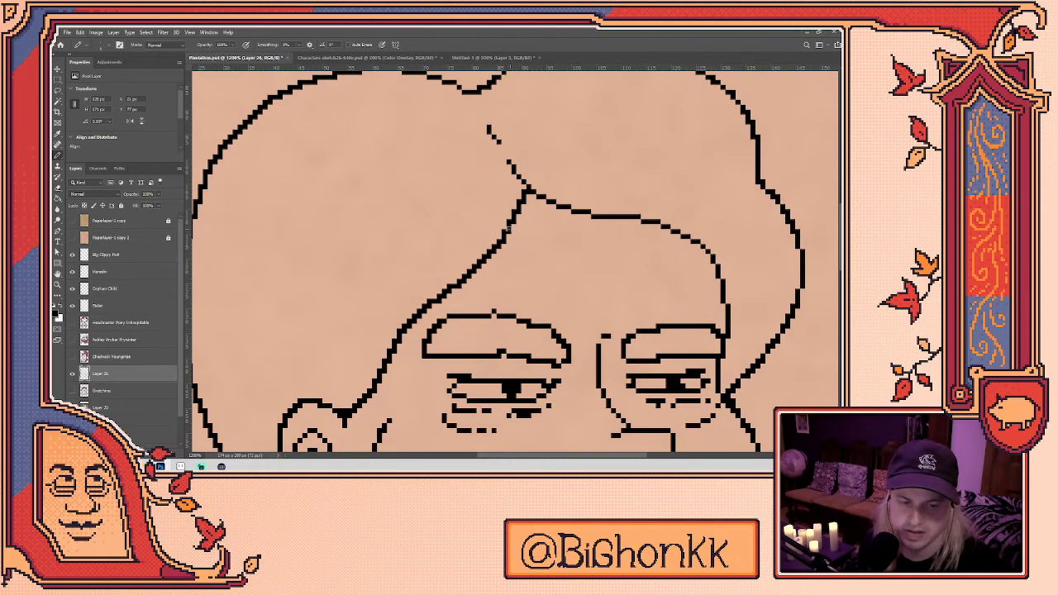
{"action": "key", "text": "b"}
{"action": "mouse_move", "coordinate": [522, 188]}
{"action": "left_mouse_down"}
{"action": "mouse_move", "coordinate": [504, 160]}
{"action": "mouse_move", "coordinate": [512, 175]}
{"action": "mouse_move", "coordinate": [503, 161]}
{"action": "mouse_move", "coordinate": [460, 226]}
{"action": "mouse_move", "coordinate": [427, 220]}
{"action": "mouse_move", "coordinate": [430, 234]}
{"action": "mouse_move", "coordinate": [425, 225]}
{"action": "left_mouse_up"}
{"action": "key", "text": "e"}
{"action": "key", "text": "b"}
- Erase stray pixels around the eyes, nose and brows
{"action": "left_click_drag", "start_coordinate": [514, 273], "coordinate": [573, 230]}
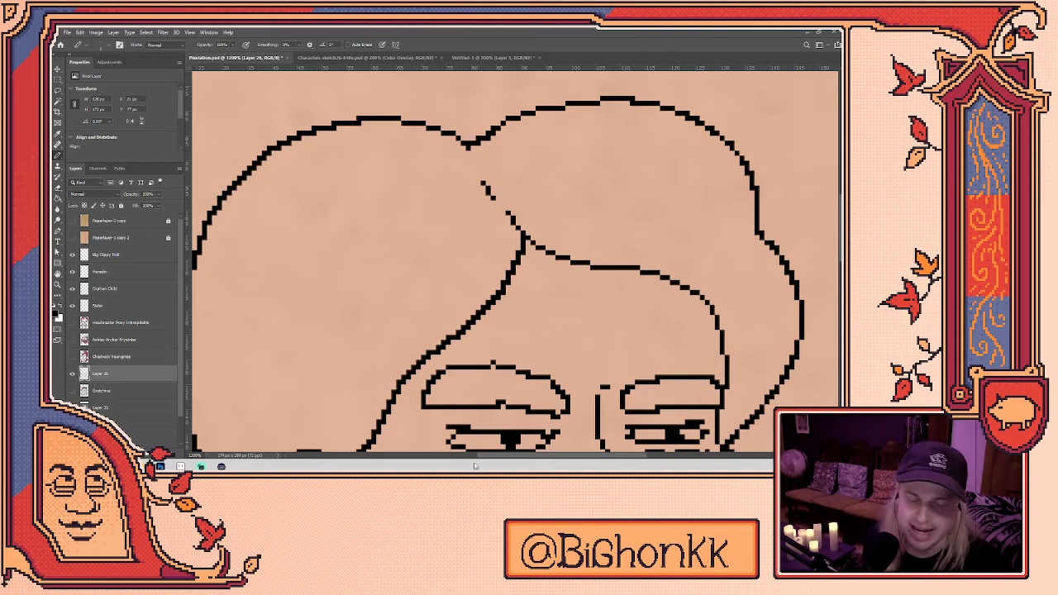
{"action": "left_click_drag", "start_coordinate": [501, 346], "coordinate": [441, 212]}
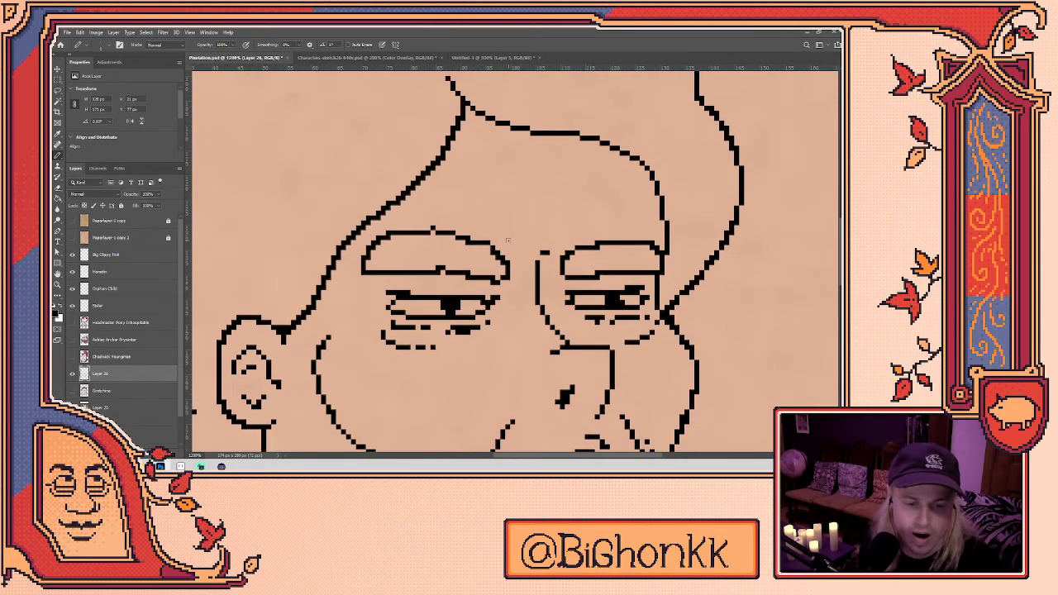
{"action": "key", "text": "e"}
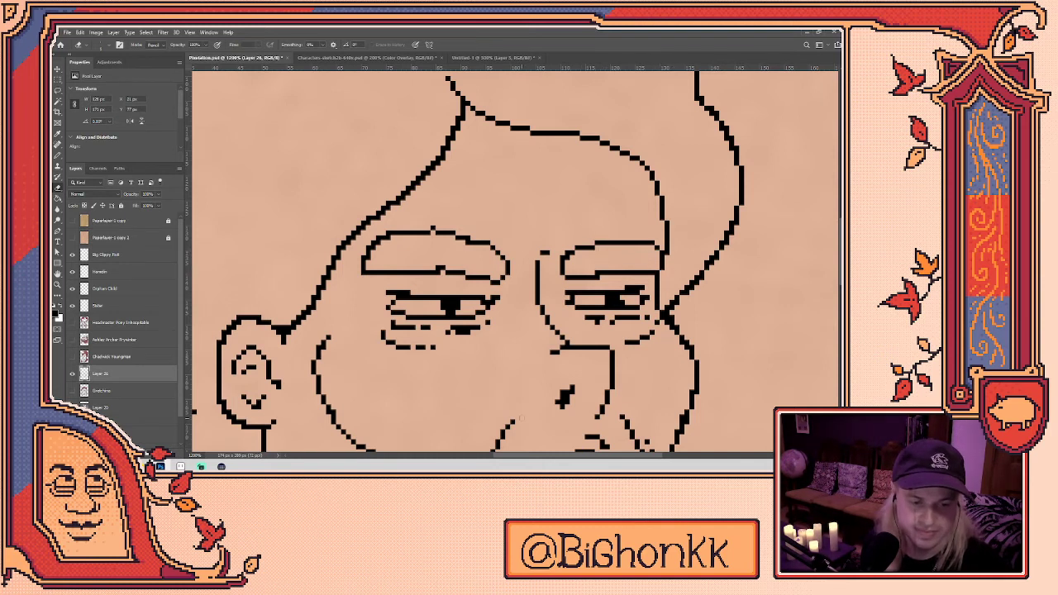
{"action": "scroll", "coordinate": [544, 249], "scroll_direction": "down", "scroll_amount": 1}
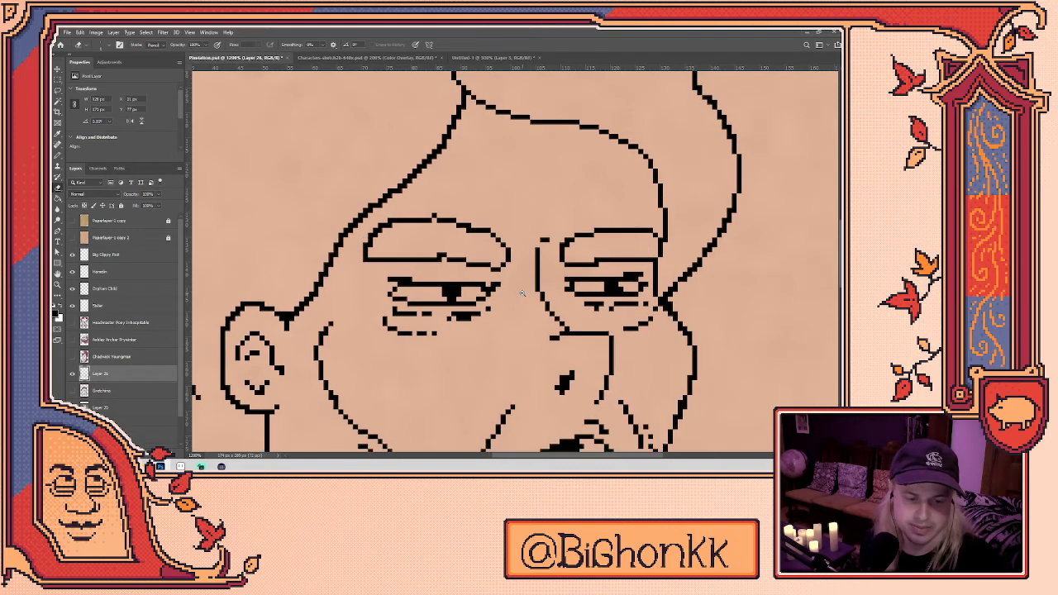
{"action": "scroll", "coordinate": [529, 281], "scroll_direction": "down", "scroll_amount": 5}
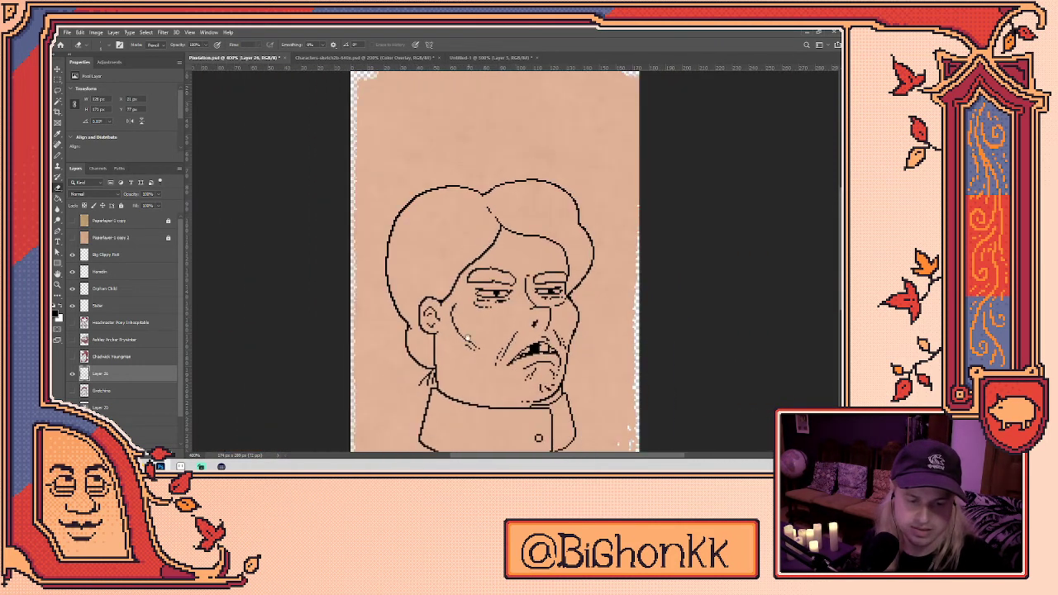
- Draw stubble hatch strokes along the jaw and a lower eyelid line, undoing misplaced strokes
{"action": "scroll", "coordinate": [436, 364], "scroll_direction": "up", "scroll_amount": 2}
{"action": "scroll", "coordinate": [436, 364], "scroll_direction": "up", "scroll_amount": 2}
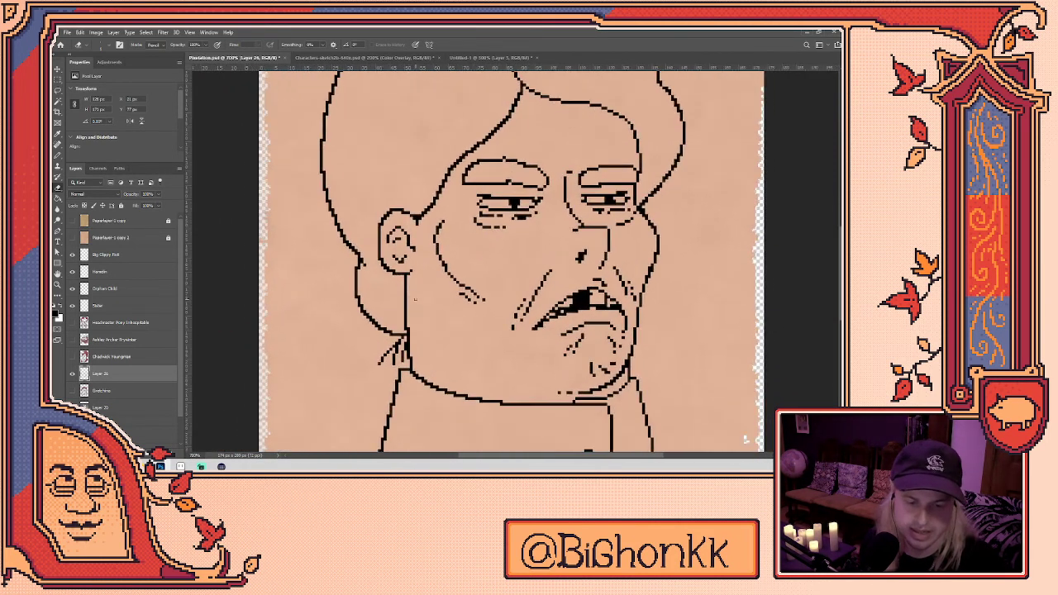
{"action": "mouse_move", "coordinate": [422, 373]}
{"action": "left_mouse_down"}
{"action": "mouse_move", "coordinate": [465, 397]}
{"action": "mouse_move", "coordinate": [580, 405]}
{"action": "left_mouse_up"}
{"action": "key", "text": "ctrl+z"}
{"action": "key", "text": "ctrl+z"}
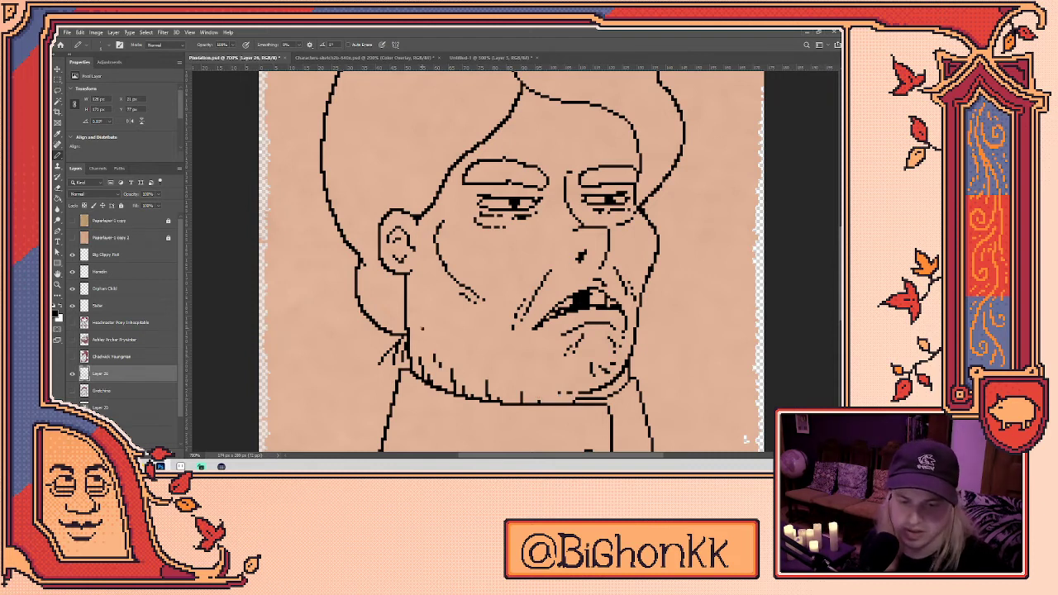
{"action": "mouse_move", "coordinate": [485, 233]}
{"action": "left_mouse_down"}
{"action": "mouse_move", "coordinate": [513, 242]}
{"action": "mouse_move", "coordinate": [473, 241]}
{"action": "left_mouse_up"}
{"action": "key", "text": "ctrl+z"}
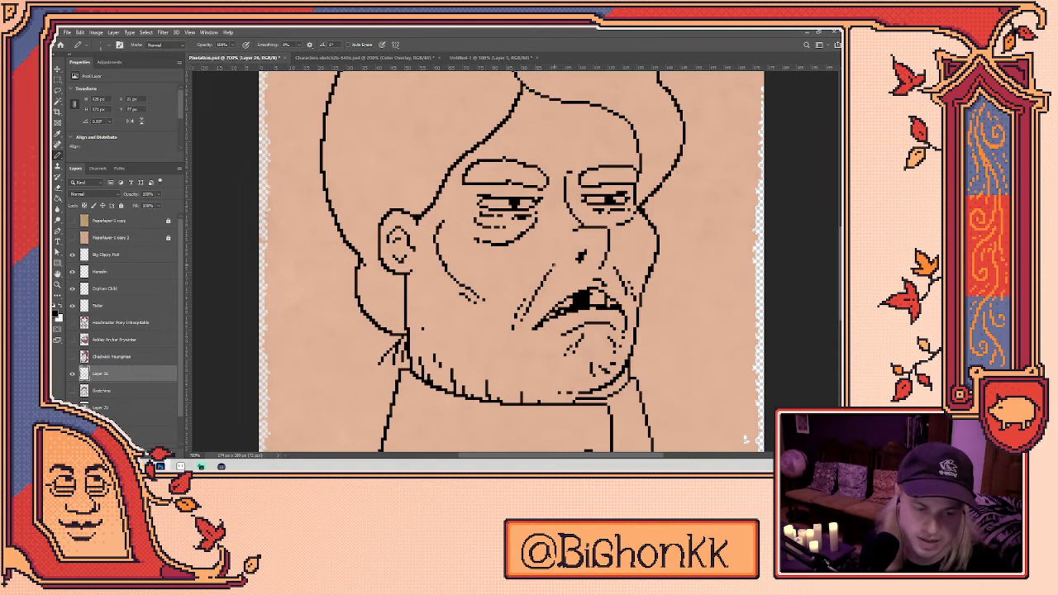
- Add a short stubble stroke on the chin, switching between the Eraser and Pencil
{"action": "key", "text": "e"}
{"action": "left_click_drag", "start_coordinate": [647, 253], "coordinate": [594, 293]}
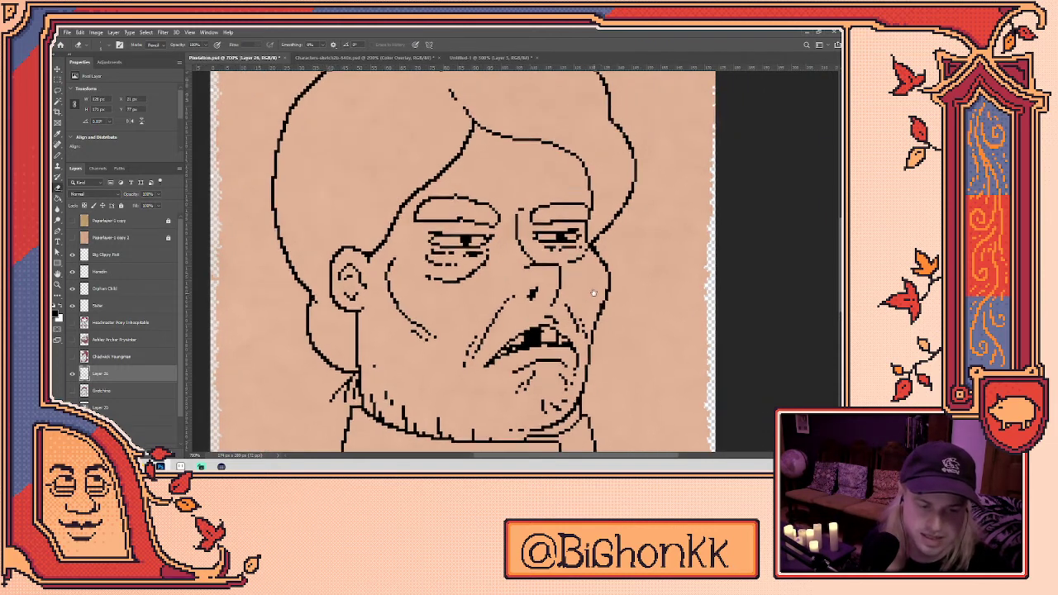
{"action": "key", "text": "b"}
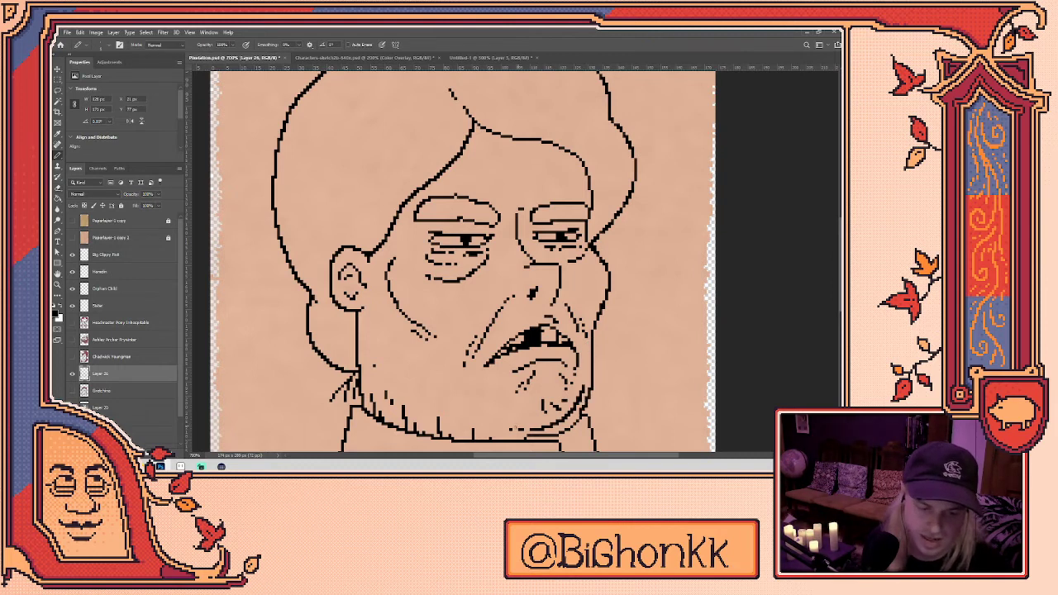
{"action": "left_click_drag", "start_coordinate": [427, 383], "coordinate": [429, 415]}
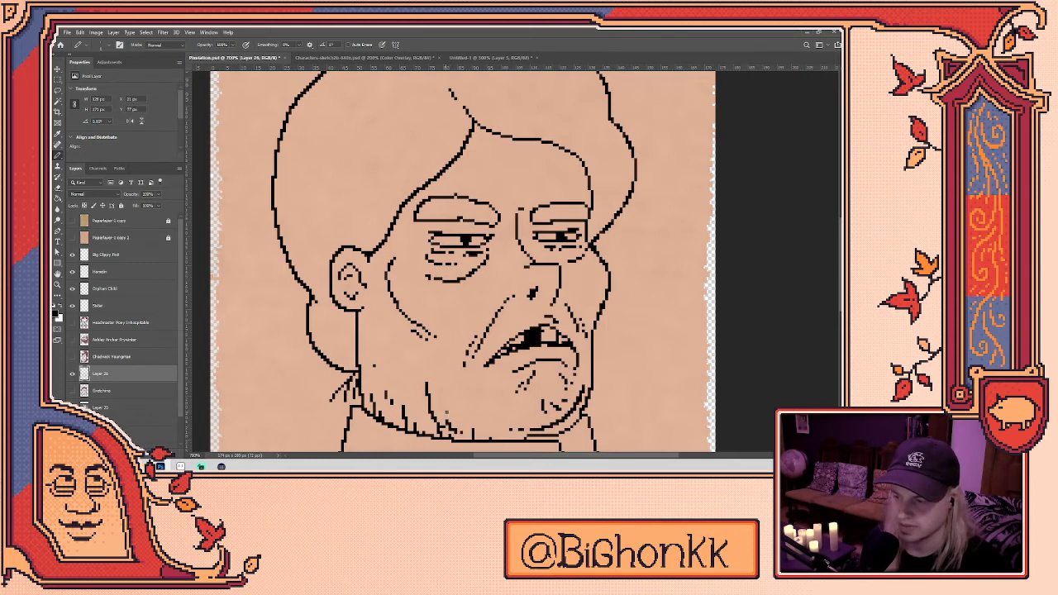
{"action": "key", "text": "e"}
{"action": "key", "text": "b"}
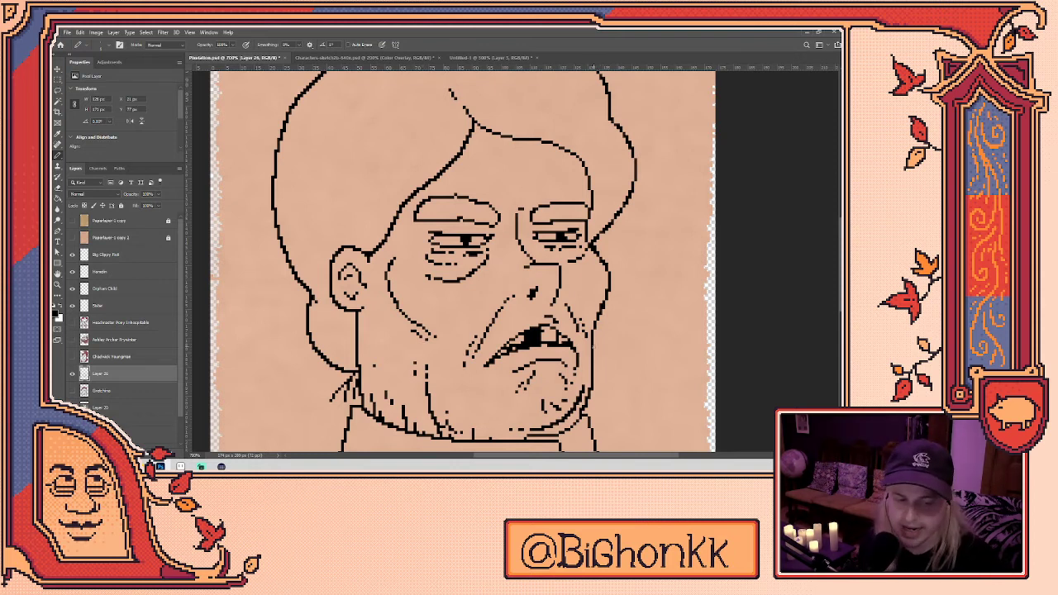
{"action": "key", "text": "e"}
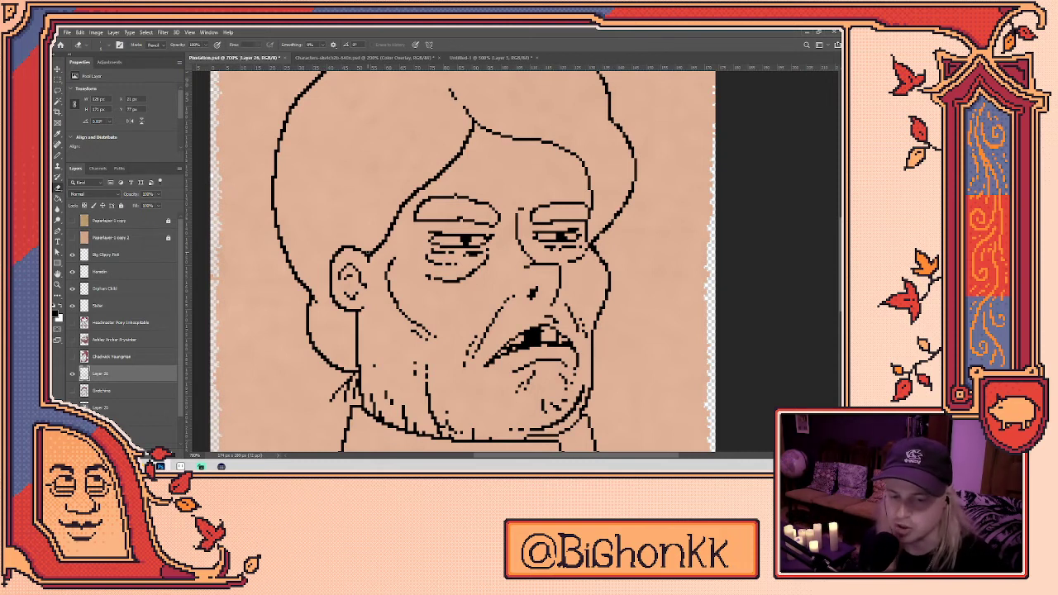
{"action": "key", "text": "b"}
- Add a small crease mark on the forehead above the brows
{"action": "left_click_drag", "start_coordinate": [593, 244], "coordinate": [636, 299]}
{"action": "left_click_drag", "start_coordinate": [615, 340], "coordinate": [573, 311]}
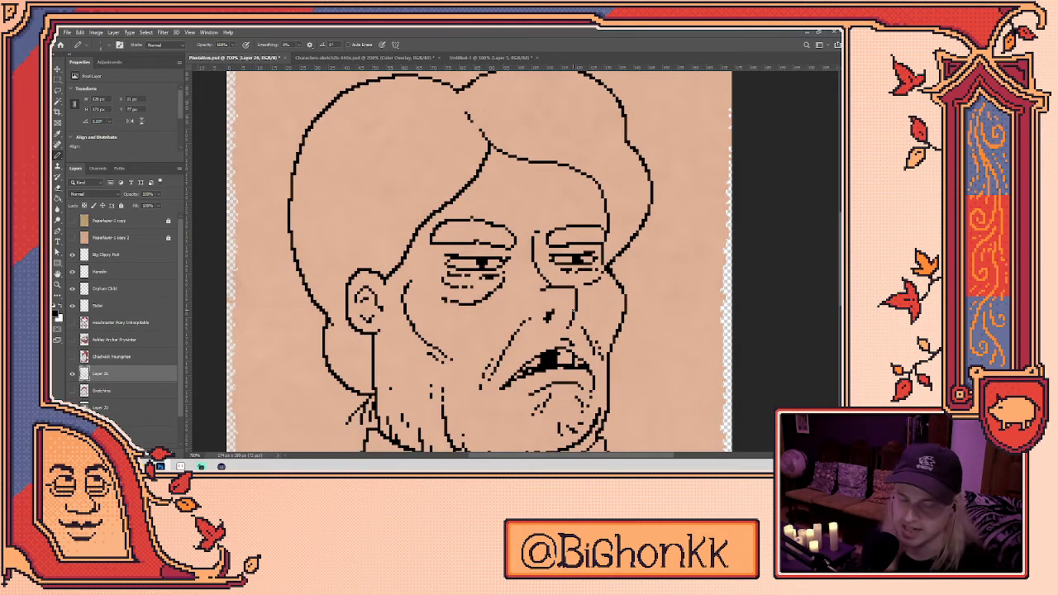
{"action": "mouse_move", "coordinate": [519, 162]}
{"action": "left_mouse_down"}
{"action": "mouse_move", "coordinate": [506, 227]}
{"action": "mouse_move", "coordinate": [497, 163]}
{"action": "mouse_move", "coordinate": [535, 196]}
{"action": "mouse_move", "coordinate": [539, 186]}
{"action": "mouse_move", "coordinate": [519, 178]}
{"action": "left_mouse_up"}
{"action": "left_click", "coordinate": [477, 187]}
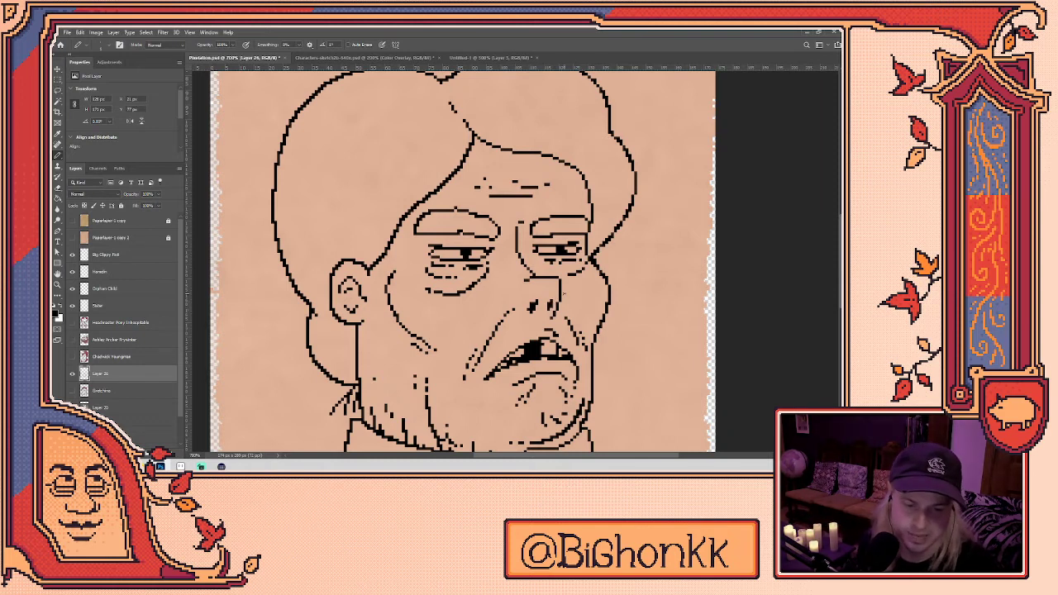
{"action": "scroll", "coordinate": [562, 291], "scroll_direction": "down", "scroll_amount": 3}
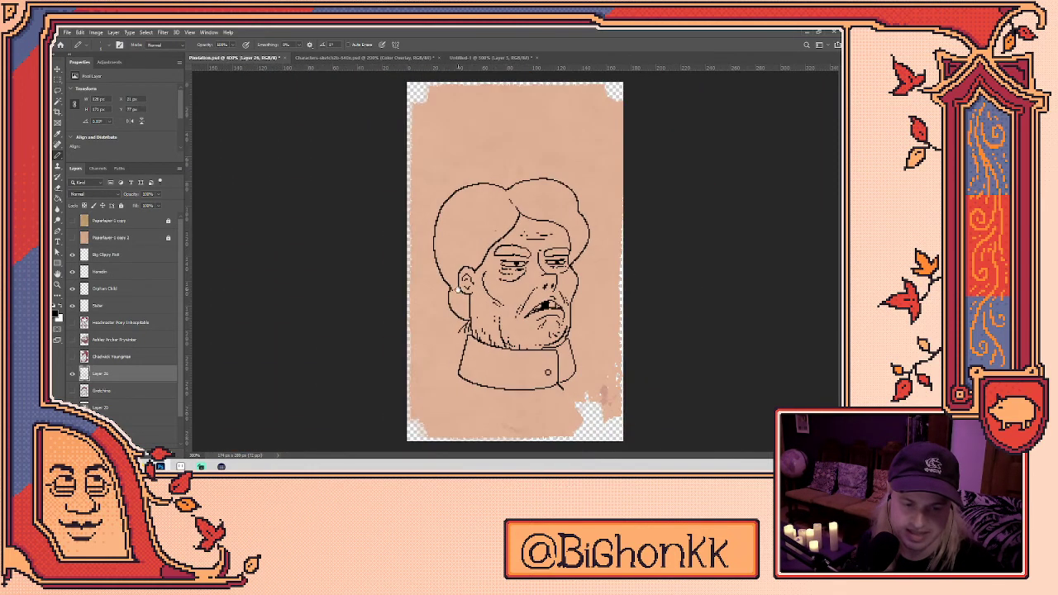
- Draw the top hat's left side, flat top and right side rising from the hair, redrawing until it fits
{"action": "scroll", "coordinate": [469, 149], "scroll_direction": "up", "scroll_amount": 2}
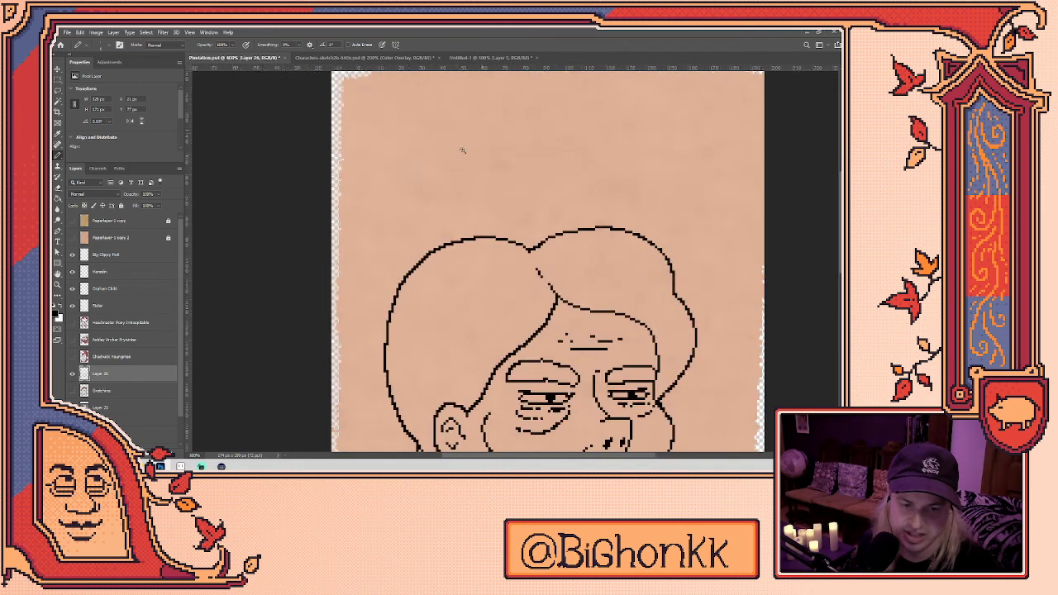
{"action": "mouse_move", "coordinate": [454, 241]}
{"action": "left_mouse_down"}
{"action": "mouse_move", "coordinate": [445, 176]}
{"action": "mouse_move", "coordinate": [459, 159]}
{"action": "mouse_move", "coordinate": [553, 148]}
{"action": "mouse_move", "coordinate": [574, 151]}
{"action": "mouse_move", "coordinate": [584, 228]}
{"action": "left_mouse_up"}
{"action": "mouse_move", "coordinate": [601, 233]}
{"action": "left_mouse_down"}
{"action": "mouse_move", "coordinate": [569, 138]}
{"action": "mouse_move", "coordinate": [529, 239]}
{"action": "left_mouse_up"}
{"action": "key", "text": "ctrl+z"}
{"action": "mouse_move", "coordinate": [393, 245]}
{"action": "left_mouse_down"}
{"action": "mouse_move", "coordinate": [368, 173]}
{"action": "mouse_move", "coordinate": [410, 134]}
{"action": "mouse_move", "coordinate": [479, 126]}
{"action": "mouse_move", "coordinate": [516, 153]}
{"action": "mouse_move", "coordinate": [529, 228]}
{"action": "left_mouse_up"}
{"action": "key", "text": "ctrl+z"}
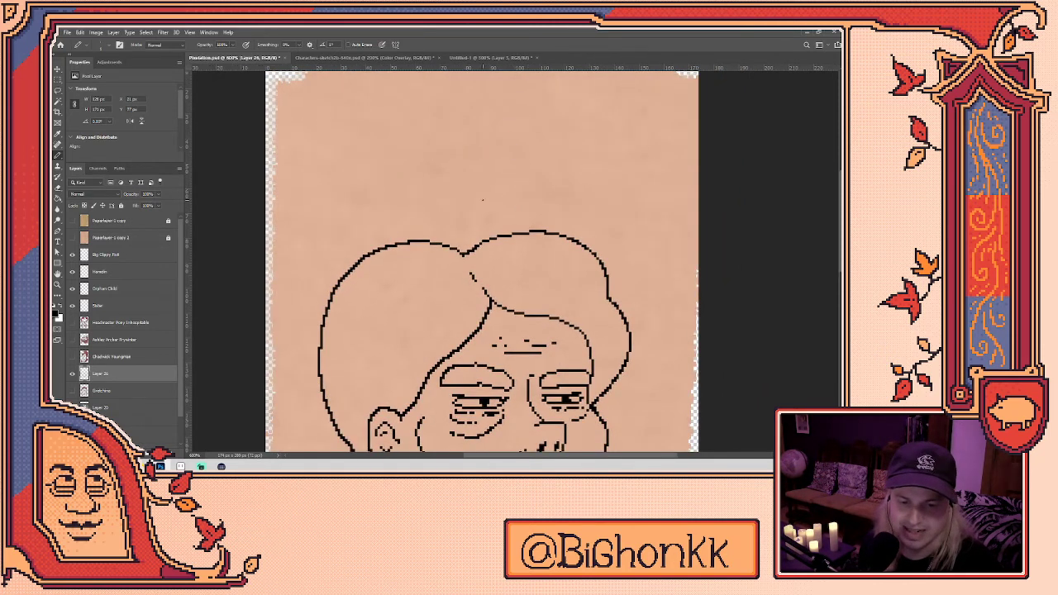
{"action": "mouse_move", "coordinate": [389, 244]}
{"action": "left_mouse_down"}
{"action": "mouse_move", "coordinate": [379, 167]}
{"action": "mouse_move", "coordinate": [460, 149]}
{"action": "mouse_move", "coordinate": [509, 180]}
{"action": "mouse_move", "coordinate": [518, 233]}
{"action": "left_mouse_up"}
- Touch up the hat crown outline, alternating between the Eraser and Pencil
{"action": "key", "text": "e"}
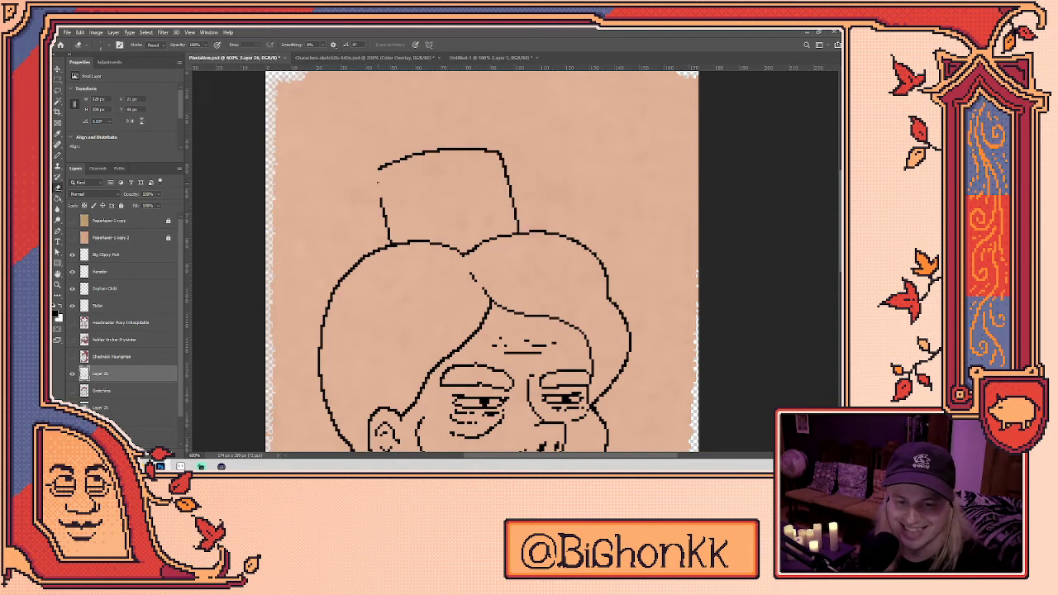
{"action": "left_click_drag", "start_coordinate": [457, 182], "coordinate": [465, 185]}
{"action": "key", "text": "b"}
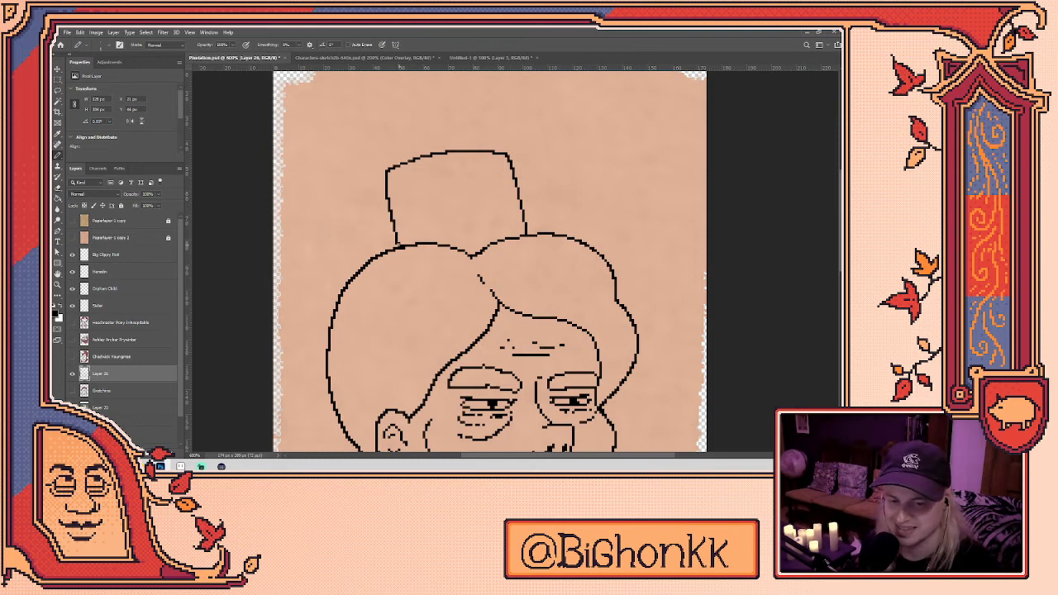
{"action": "key", "text": "e"}
{"action": "key", "text": "b"}
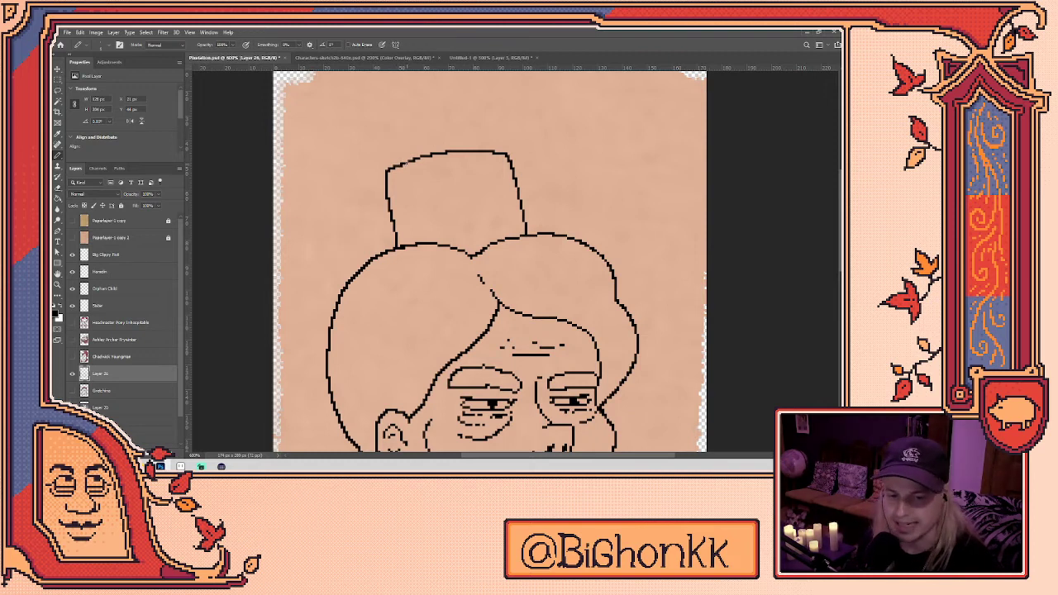
{"action": "key", "text": "e"}
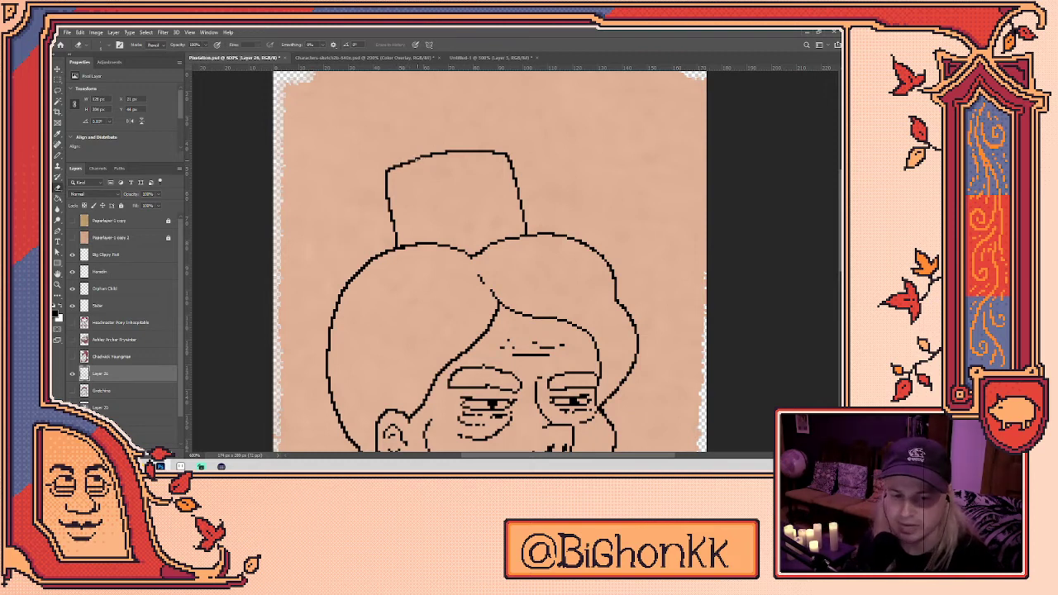
{"action": "key", "text": "b"}
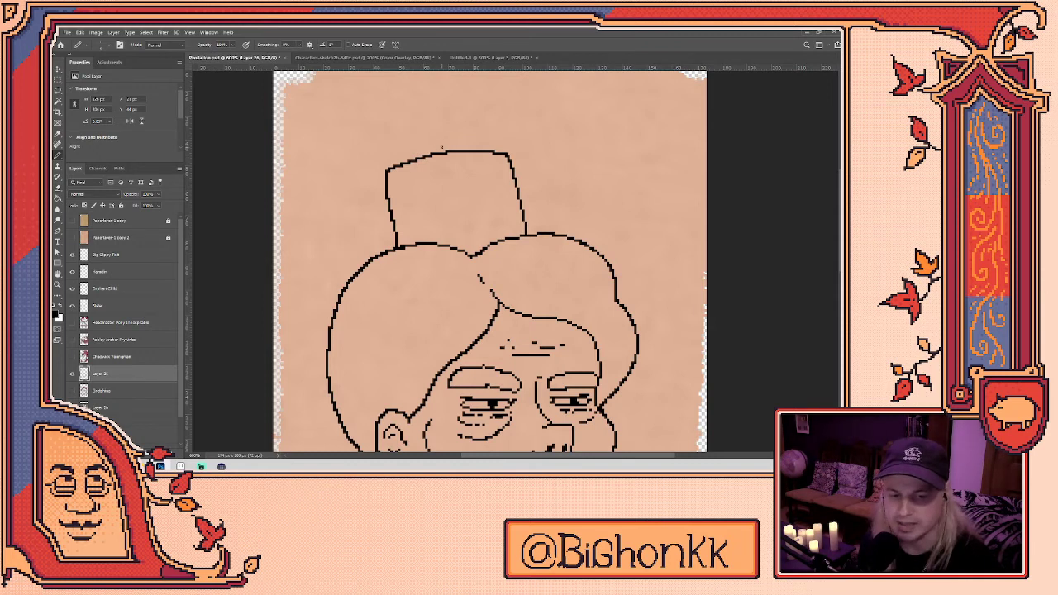
{"action": "key", "text": "e"}
{"action": "key", "text": "b"}
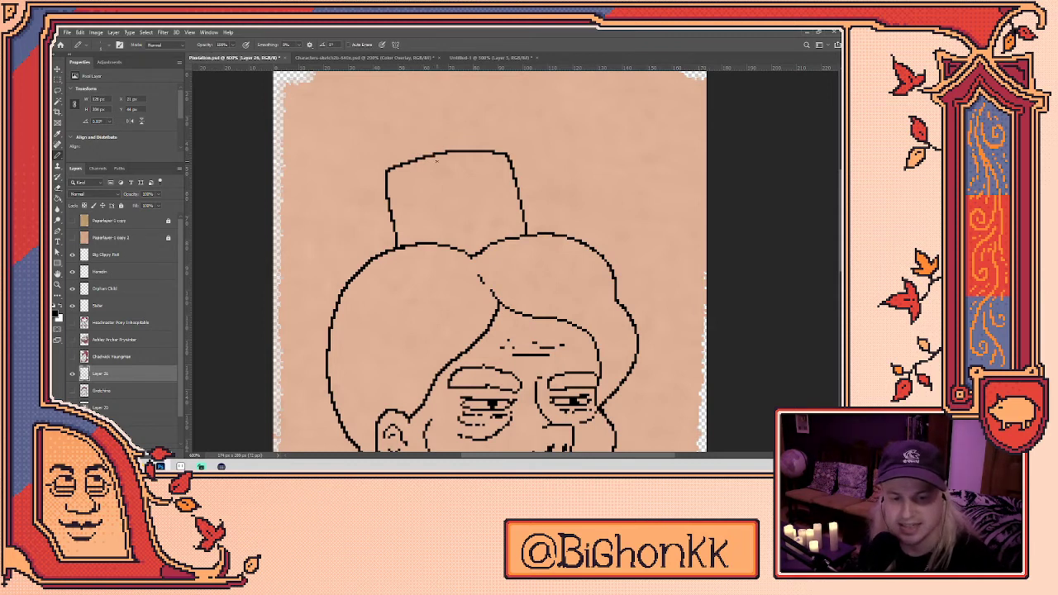
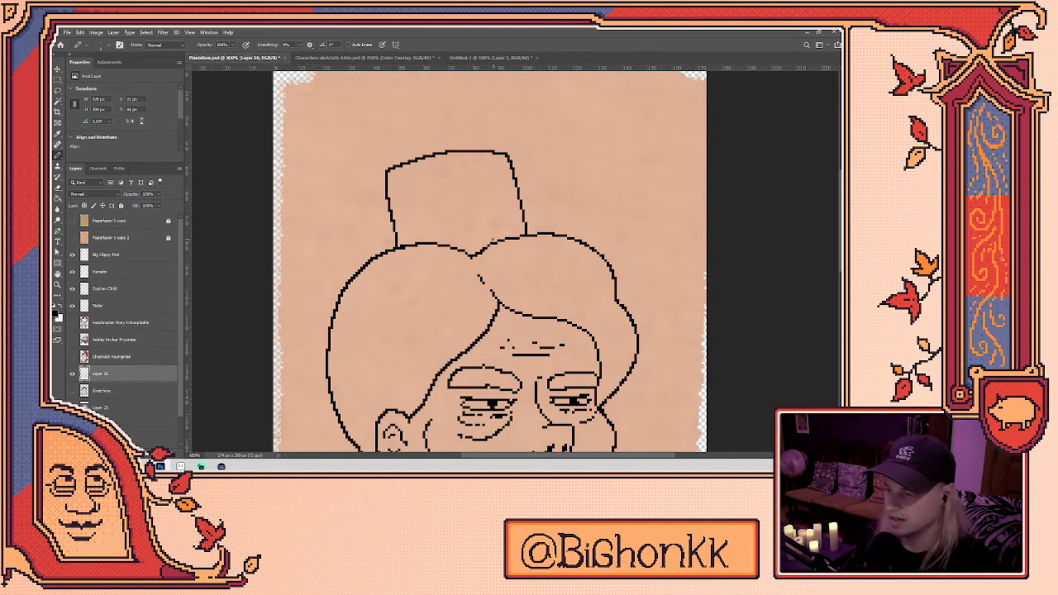
- Erase the old left edge of the young man's top hat
{"action": "key", "text": "e"}
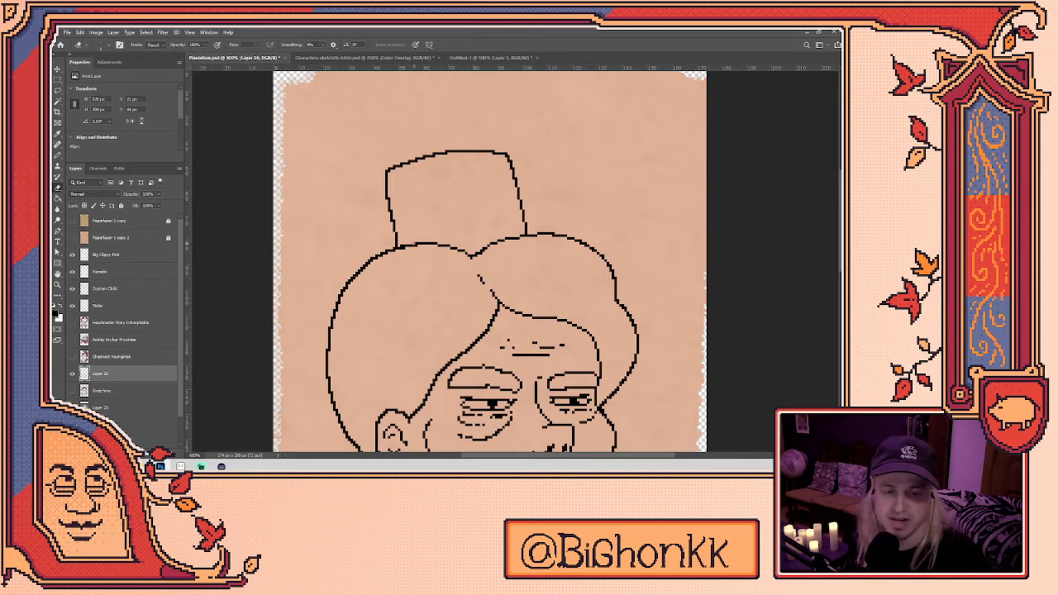
{"action": "scroll", "coordinate": [555, 196], "scroll_direction": "up", "scroll_amount": 2}
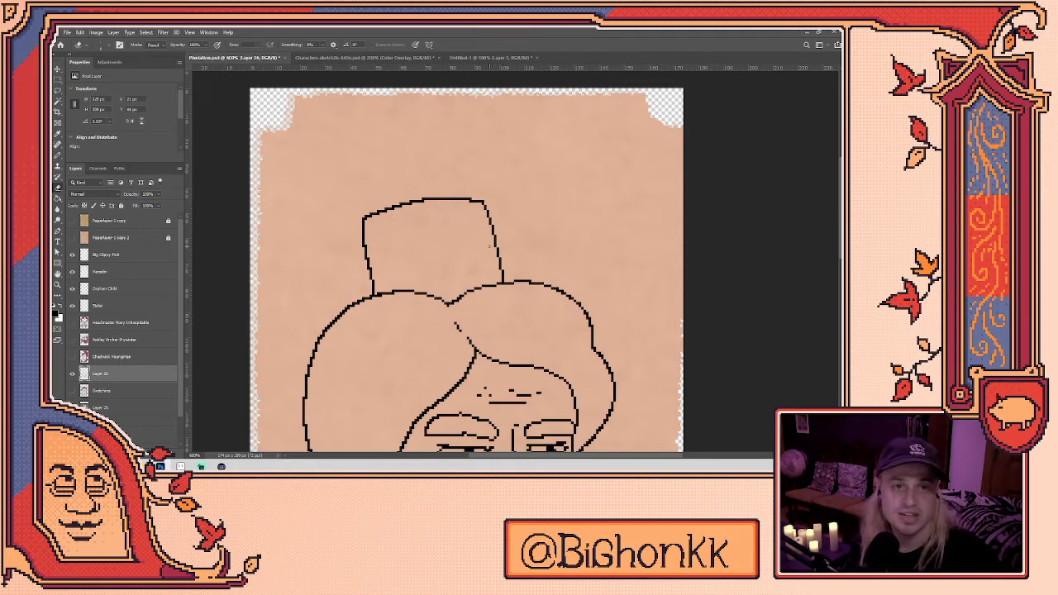
{"action": "left_click_drag", "start_coordinate": [363, 222], "coordinate": [362, 237]}
- Redraw the hat's left side further out and pencil a new line across the hat top
{"action": "key", "text": "b"}
{"action": "scroll", "coordinate": [381, 188], "scroll_direction": "down", "scroll_amount": 5}
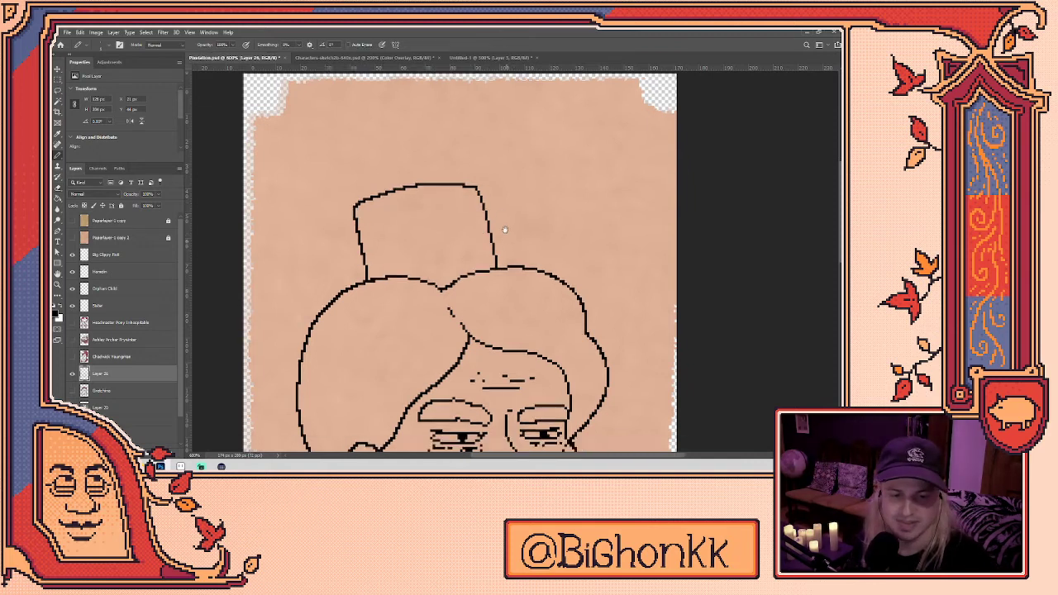
{"action": "left_click_drag", "start_coordinate": [521, 138], "coordinate": [522, 217]}
{"action": "scroll", "coordinate": [442, 252], "scroll_direction": "up", "scroll_amount": 3}
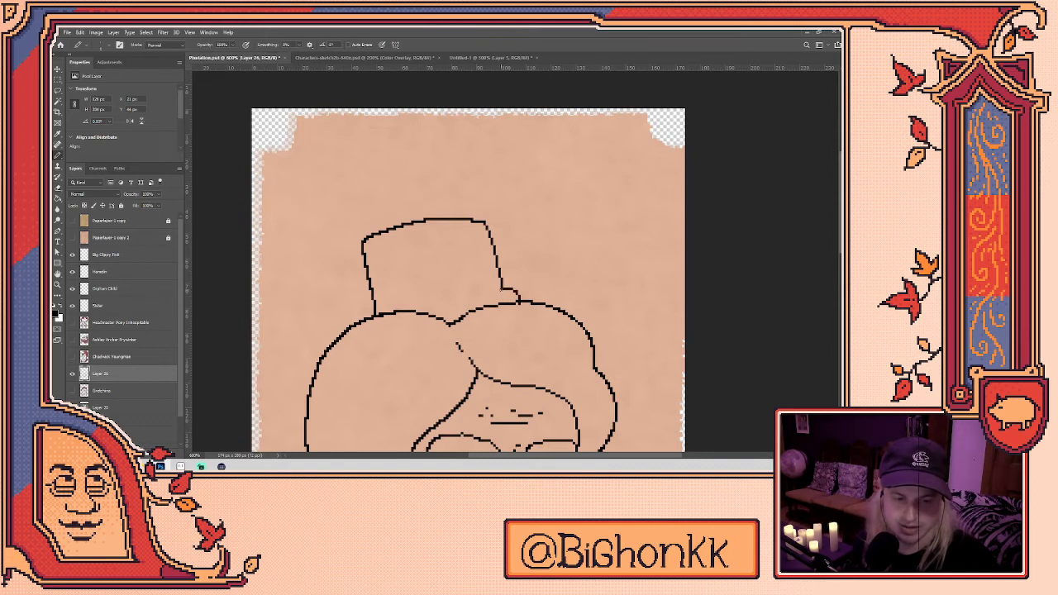
{"action": "scroll", "coordinate": [544, 254], "scroll_direction": "down", "scroll_amount": 4}
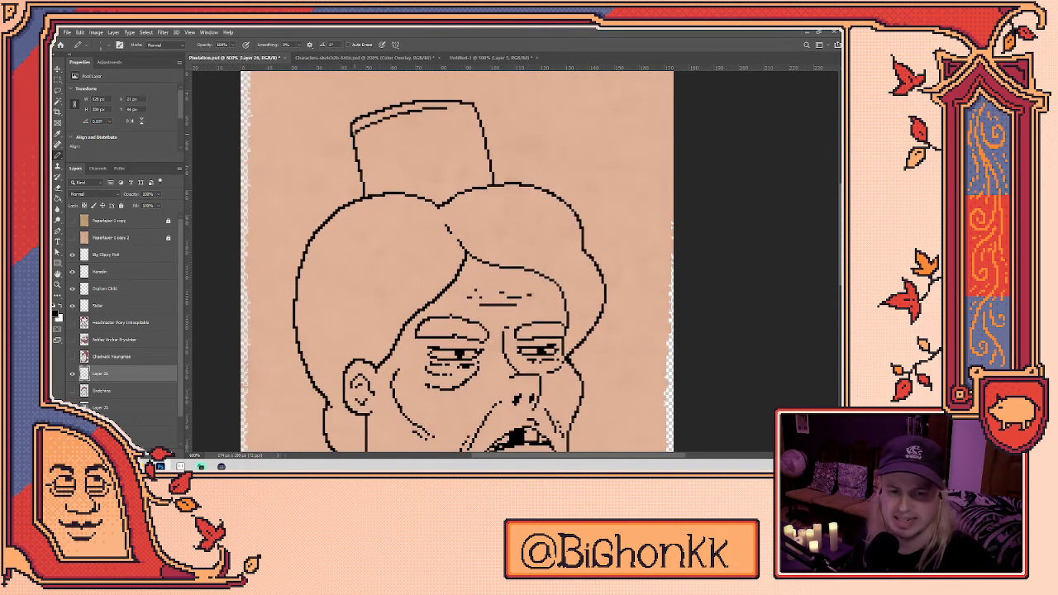
{"action": "left_click_drag", "start_coordinate": [355, 134], "coordinate": [470, 106]}
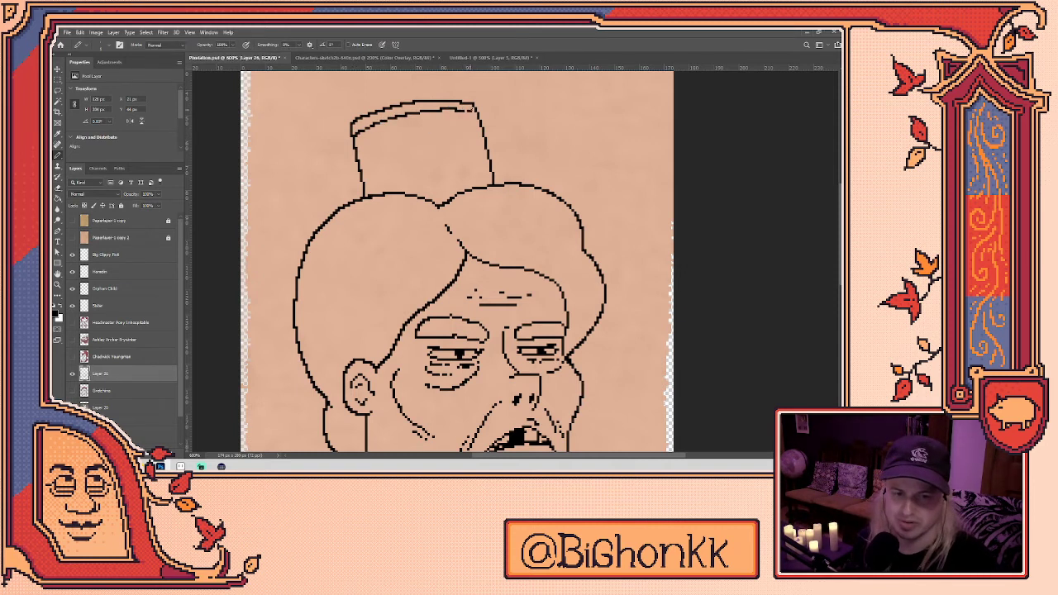
{"action": "left_click_drag", "start_coordinate": [476, 139], "coordinate": [506, 218]}
{"action": "key", "text": "e"}
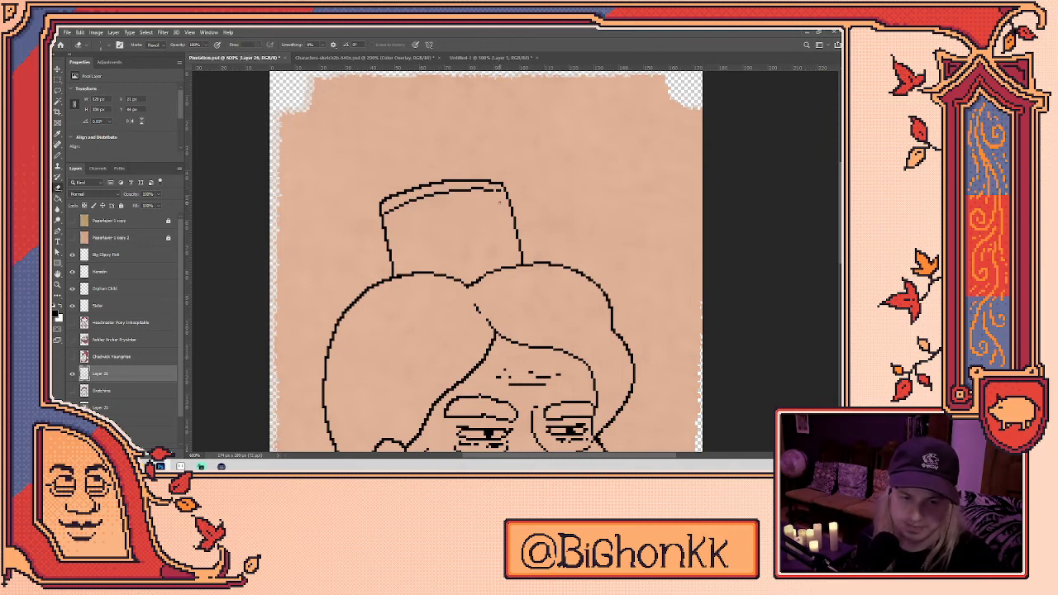
{"action": "key", "text": "b"}
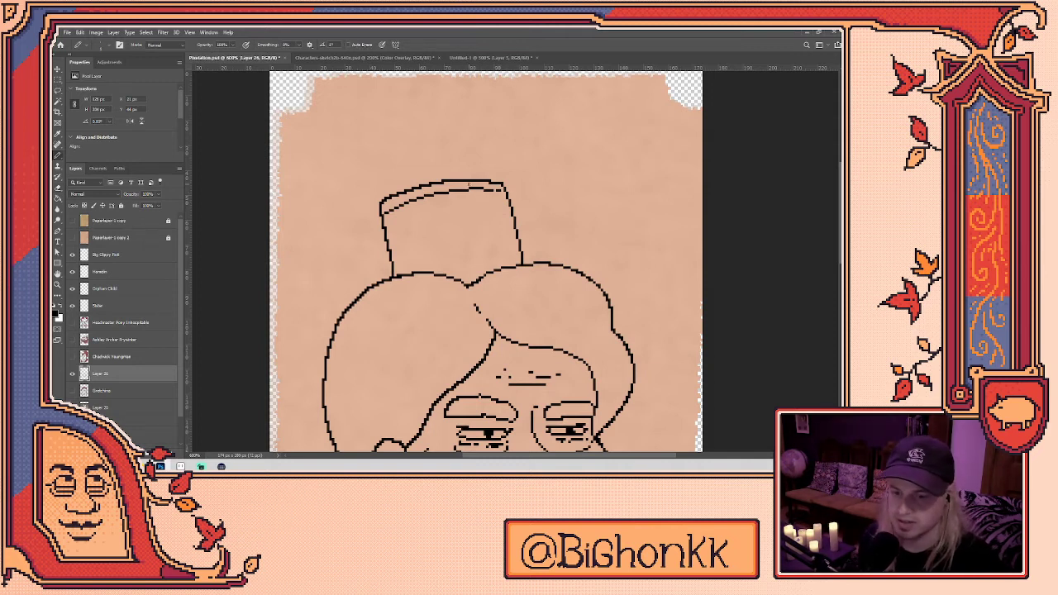
{"action": "scroll", "coordinate": [124, 363], "scroll_direction": "down", "scroll_amount": 2}
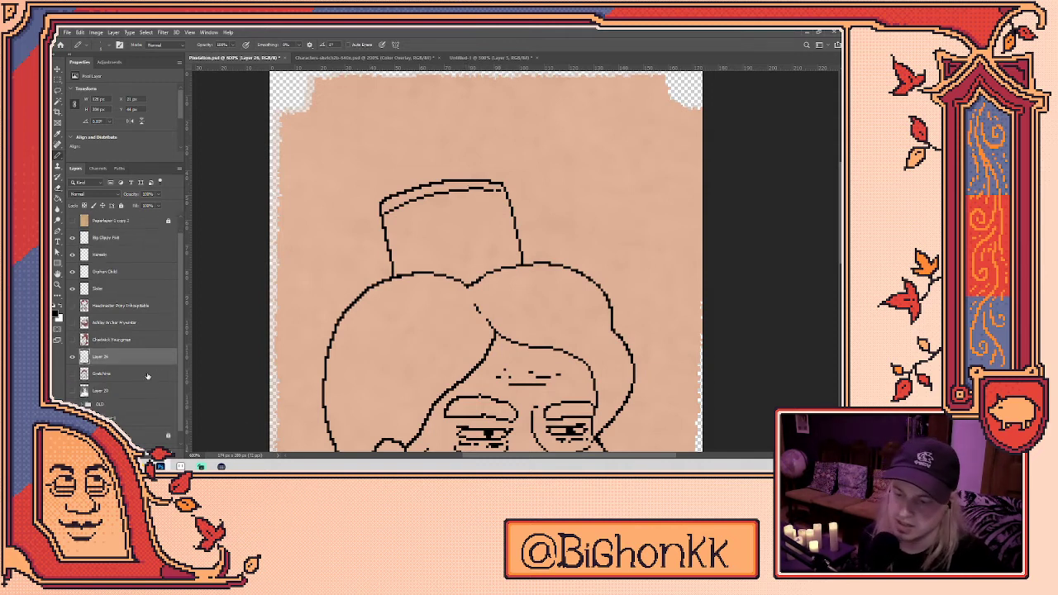
{"action": "left_click", "coordinate": [93, 392]}
{"action": "left_click", "coordinate": [78, 392]}
{"action": "scroll", "coordinate": [88, 394], "scroll_direction": "down", "scroll_amount": 5}
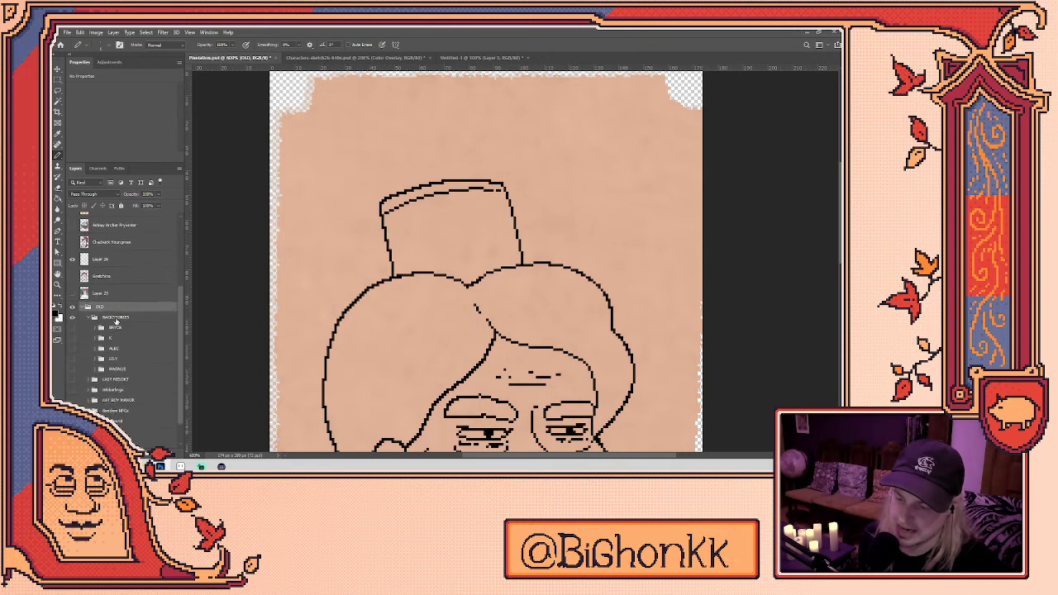
{"action": "scroll", "coordinate": [94, 386], "scroll_direction": "down", "scroll_amount": 6}
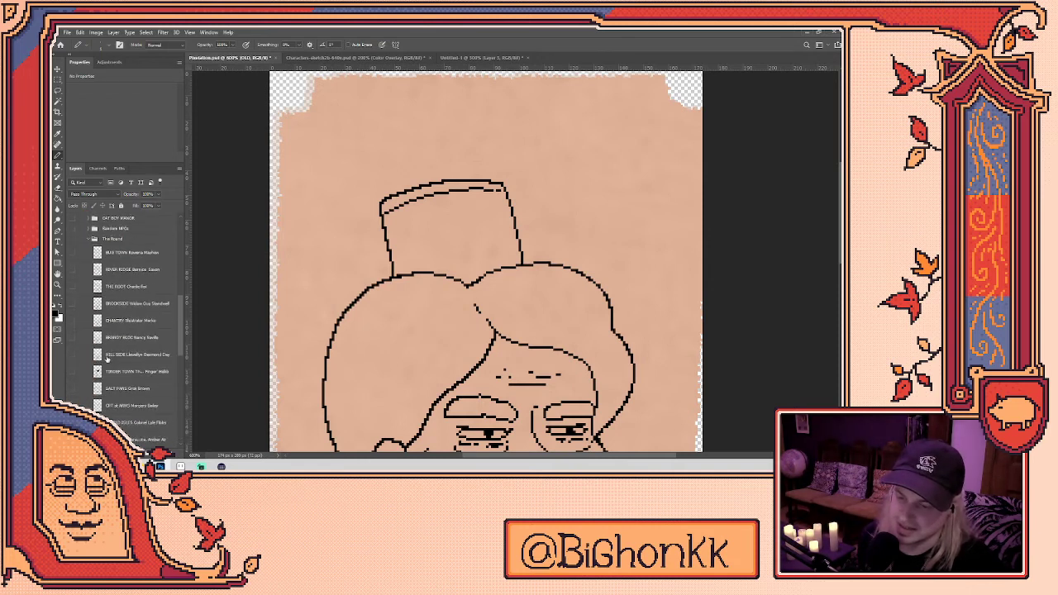
{"action": "scroll", "coordinate": [124, 397], "scroll_direction": "up", "scroll_amount": 5}
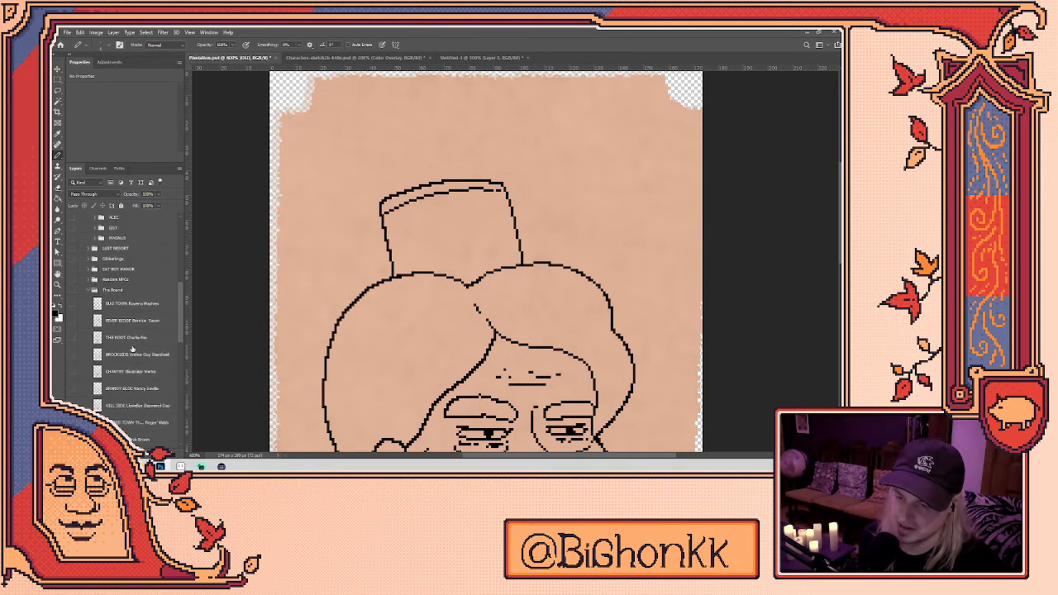
{"action": "left_click", "coordinate": [89, 346]}
{"action": "left_click", "coordinate": [90, 382]}
{"action": "scroll", "coordinate": [91, 364], "scroll_direction": "down", "scroll_amount": 3}
{"action": "left_click", "coordinate": [89, 278]}
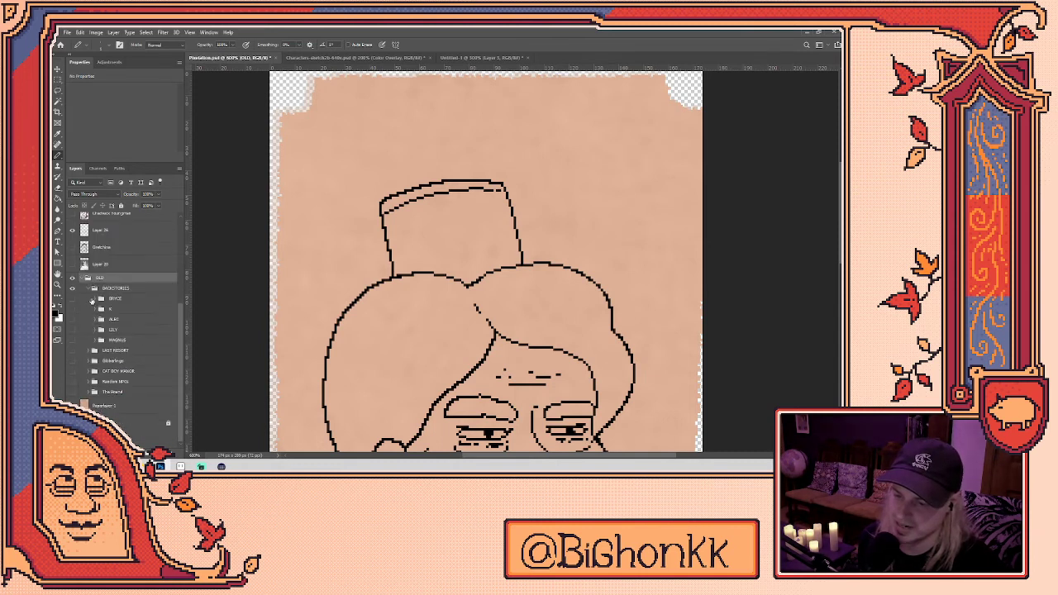
{"action": "left_click", "coordinate": [90, 371]}
{"action": "scroll", "coordinate": [119, 340], "scroll_direction": "down", "scroll_amount": 5}
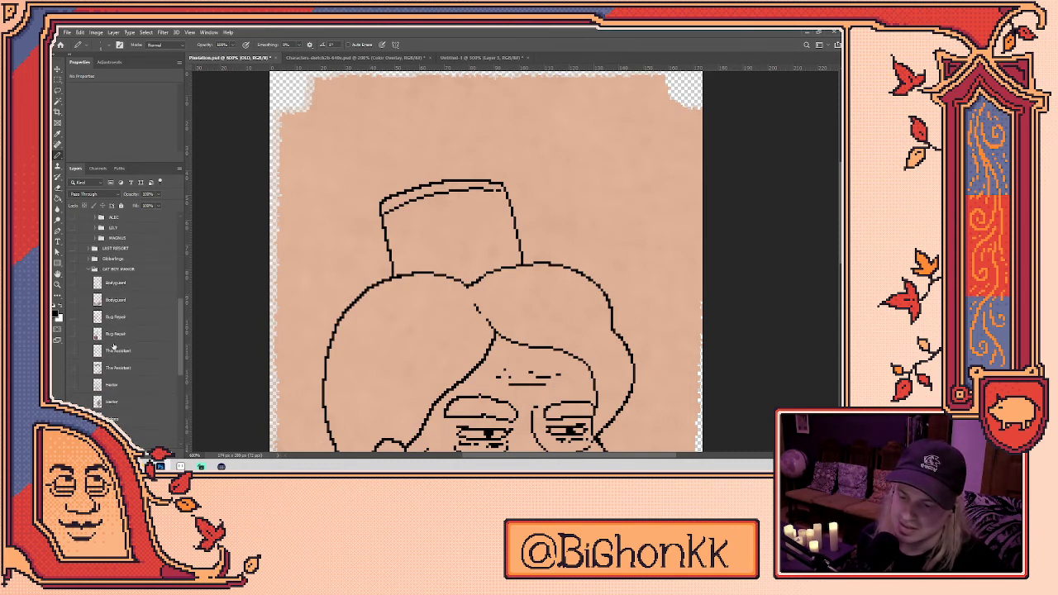
{"action": "left_click", "coordinate": [94, 217]}
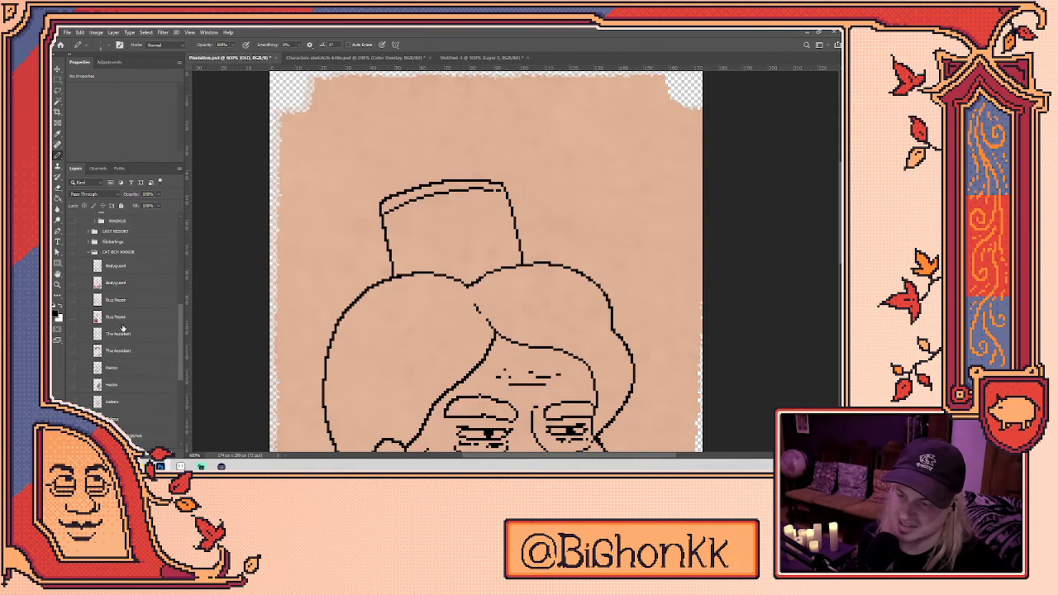
{"action": "scroll", "coordinate": [112, 316], "scroll_direction": "up", "scroll_amount": 2}
{"action": "scroll", "coordinate": [112, 318], "scroll_direction": "up", "scroll_amount": 5}
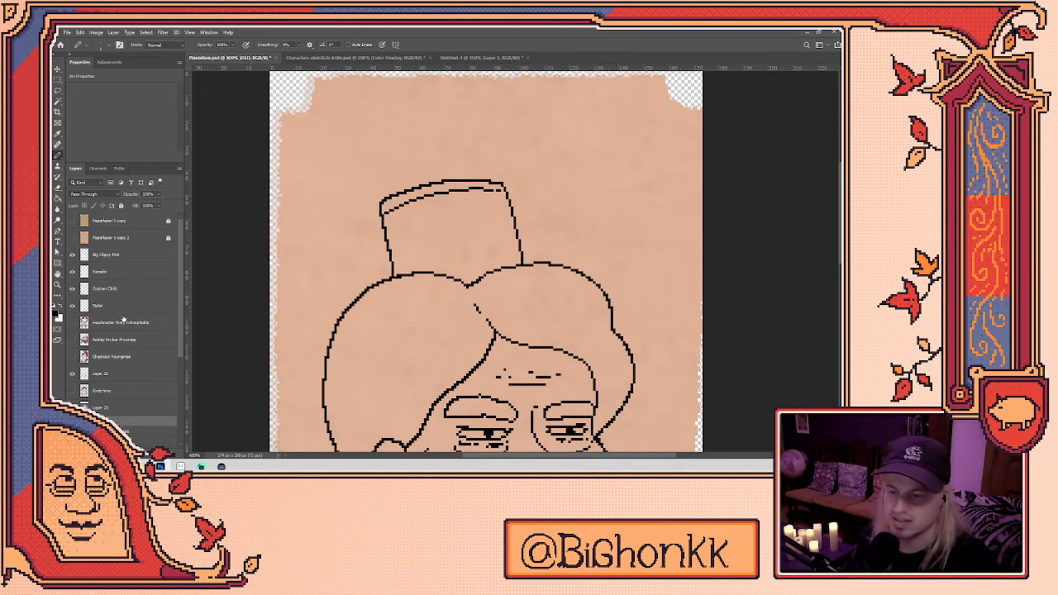
- Select Layer 26 with the Pencil, zoom out to check the bust, then zoom in on the collar
{"action": "left_click", "coordinate": [122, 377]}
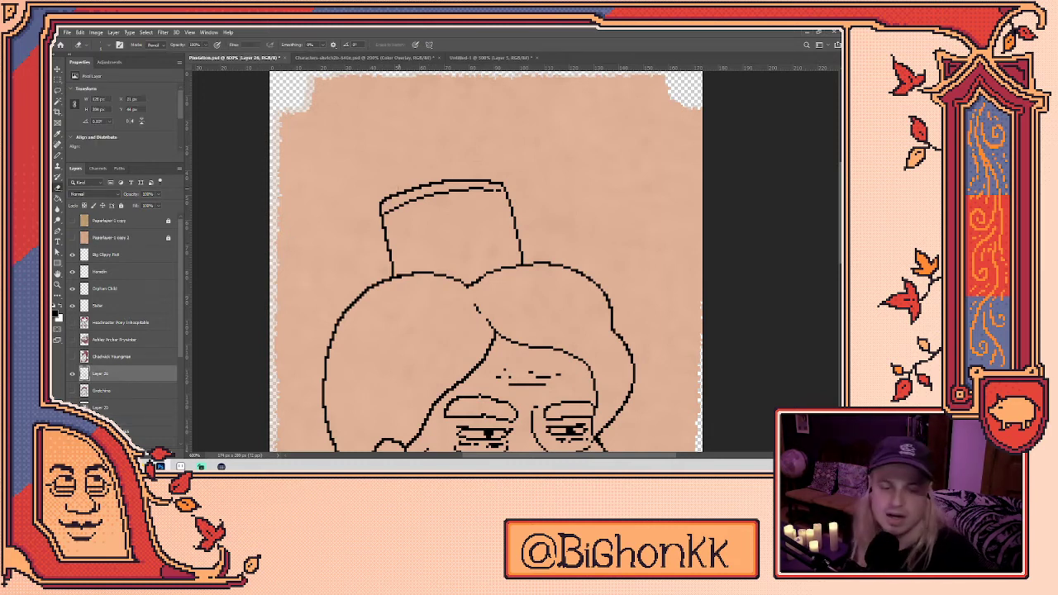
{"action": "key", "text": "b"}
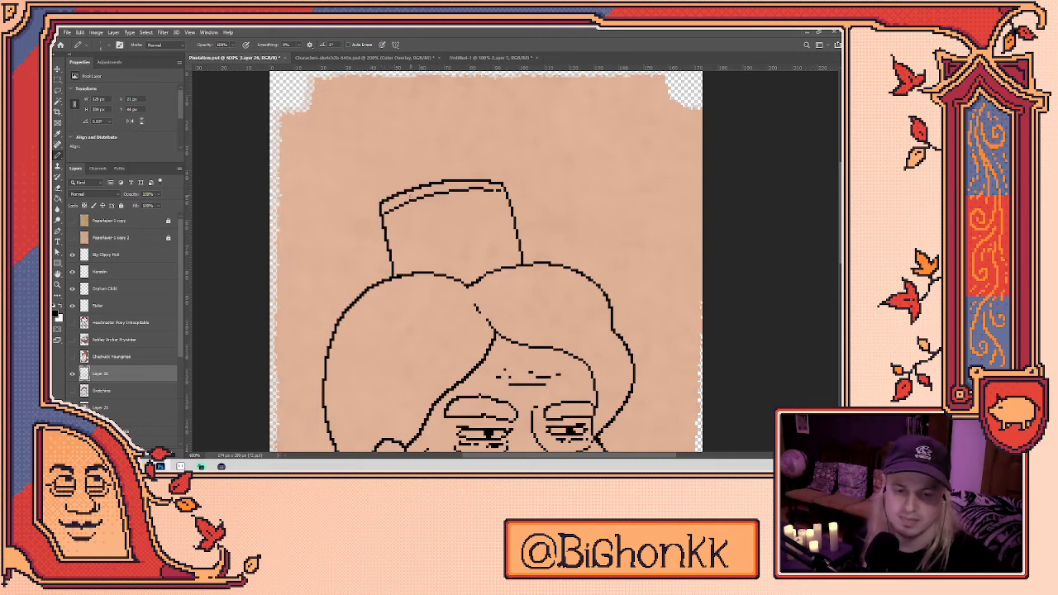
{"action": "scroll", "coordinate": [482, 201], "scroll_direction": "down", "scroll_amount": 1}
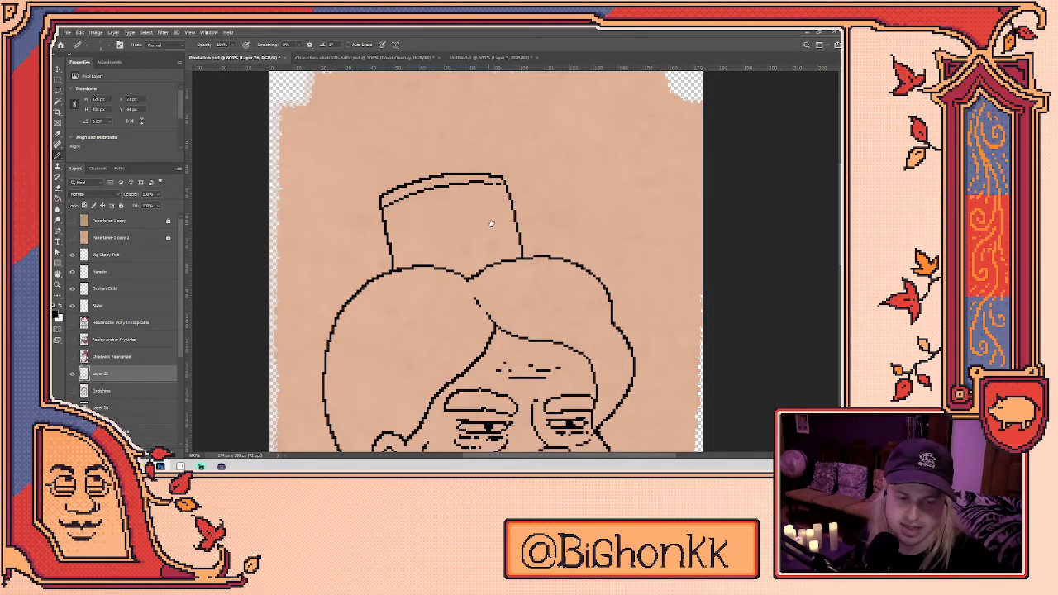
{"action": "key", "text": "e"}
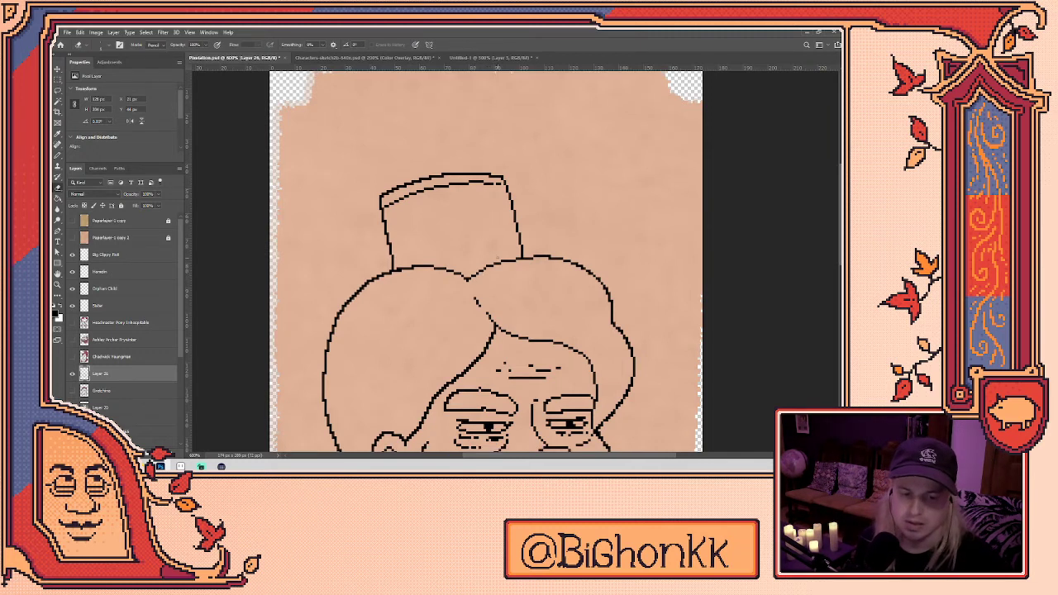
{"action": "scroll", "coordinate": [477, 249], "scroll_direction": "down", "scroll_amount": 5}
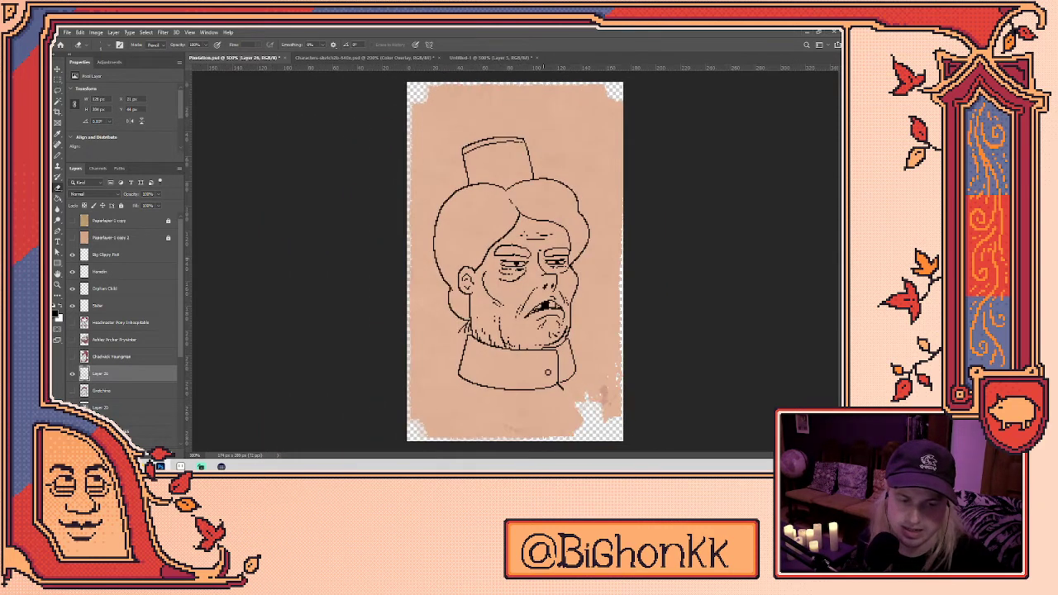
{"action": "scroll", "coordinate": [461, 419], "scroll_direction": "up", "scroll_amount": 1}
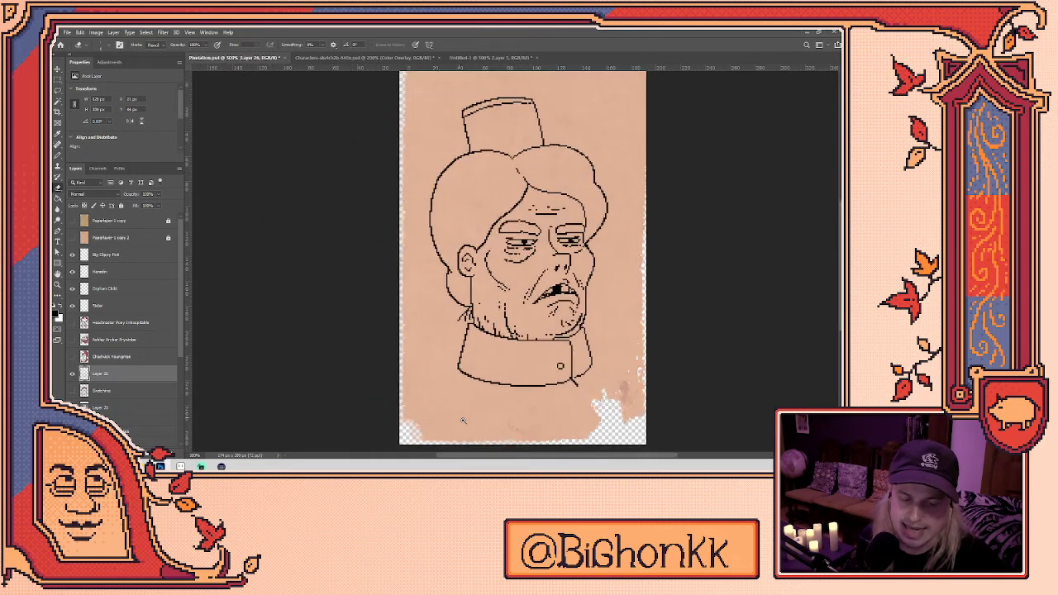
{"action": "scroll", "coordinate": [463, 421], "scroll_direction": "up", "scroll_amount": 2}
{"action": "key", "text": "b"}
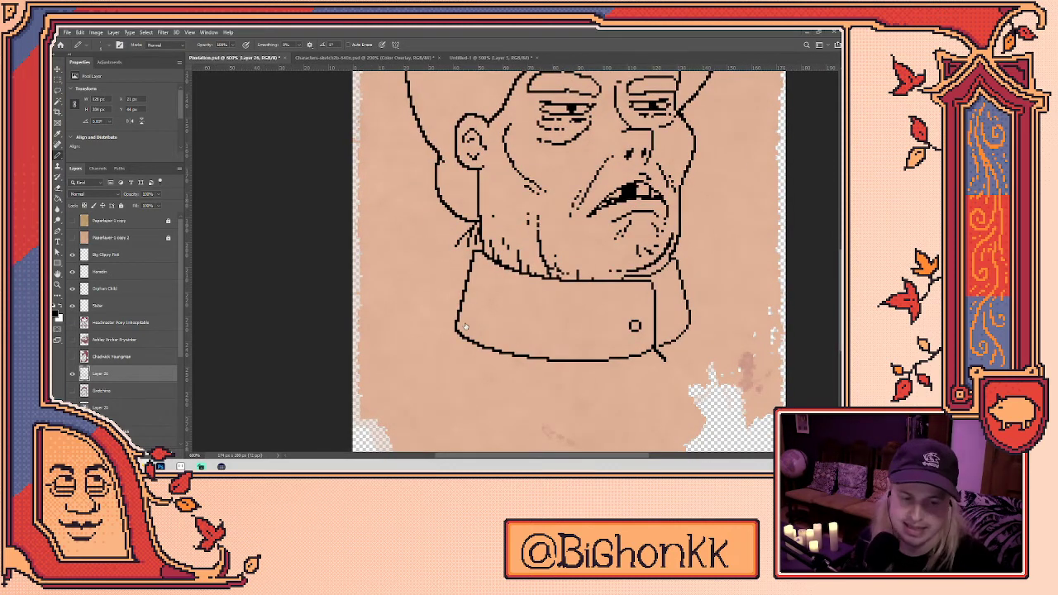
- Draw lines out from the collar corners, undo the misplaced stroke, and erase the lapel's left end
{"action": "mouse_move", "coordinate": [455, 328]}
{"action": "left_mouse_down"}
{"action": "mouse_move", "coordinate": [408, 341]}
{"action": "mouse_move", "coordinate": [469, 386]}
{"action": "mouse_move", "coordinate": [612, 445]}
{"action": "left_mouse_up"}
{"action": "mouse_move", "coordinate": [694, 314]}
{"action": "left_mouse_down"}
{"action": "mouse_move", "coordinate": [740, 317]}
{"action": "mouse_move", "coordinate": [713, 316]}
{"action": "mouse_move", "coordinate": [744, 323]}
{"action": "mouse_move", "coordinate": [730, 355]}
{"action": "left_mouse_up"}
{"action": "key", "text": "ctrl+z"}
{"action": "key", "text": "e"}
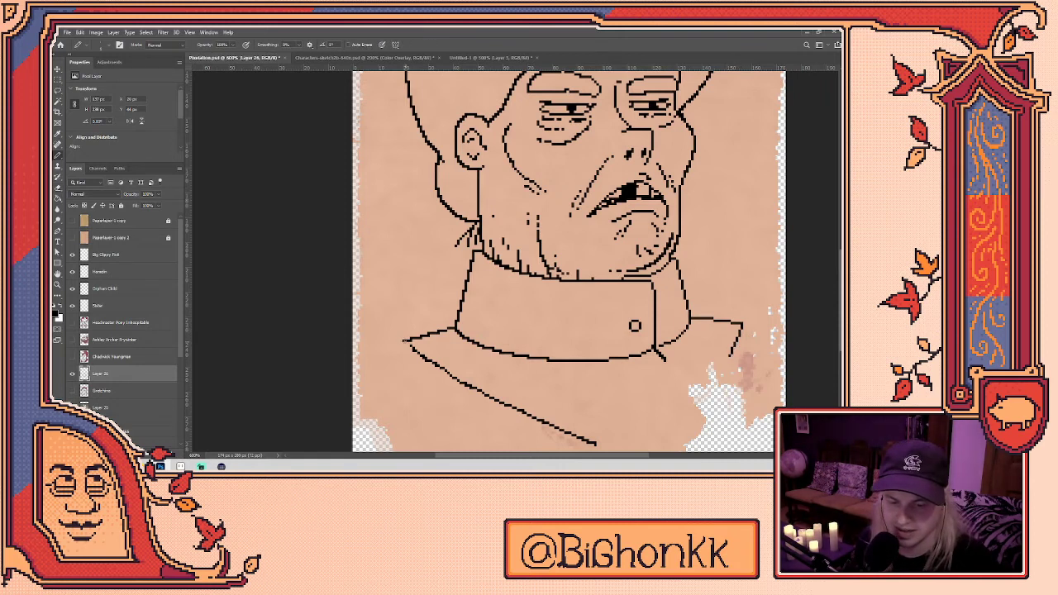
{"action": "left_click_drag", "start_coordinate": [408, 339], "coordinate": [403, 342]}
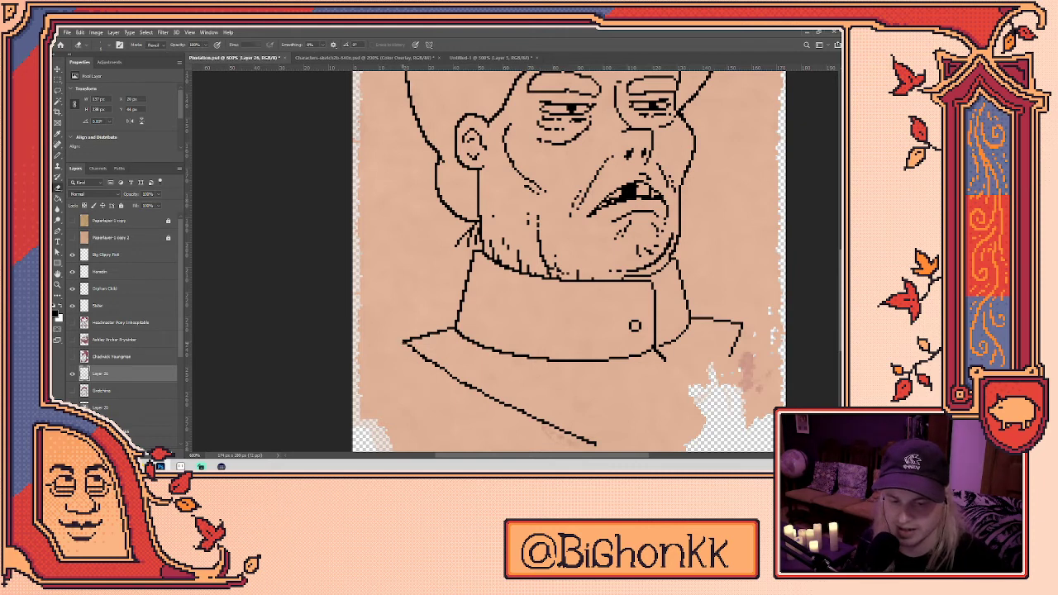
{"action": "key", "text": "b"}
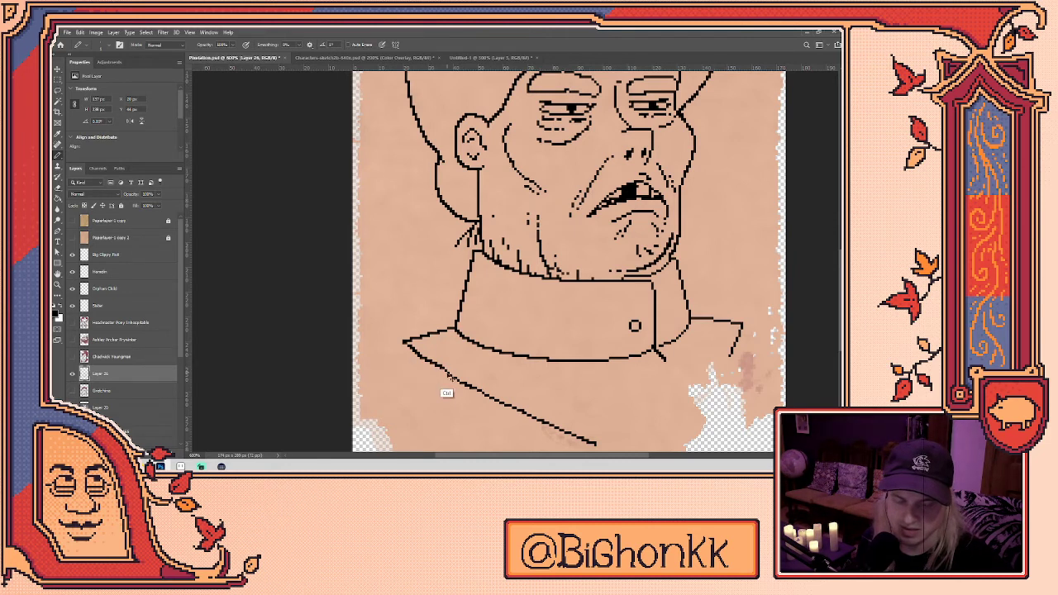
- Trim the collar line where it meets the lower lapel
{"action": "key", "text": "e"}
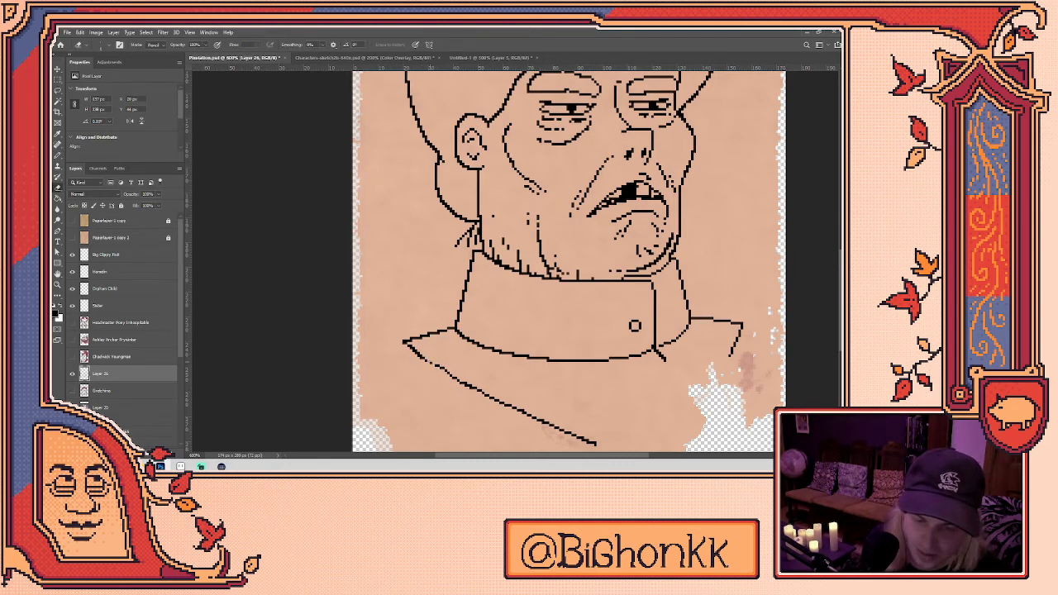
{"action": "key", "text": "b"}
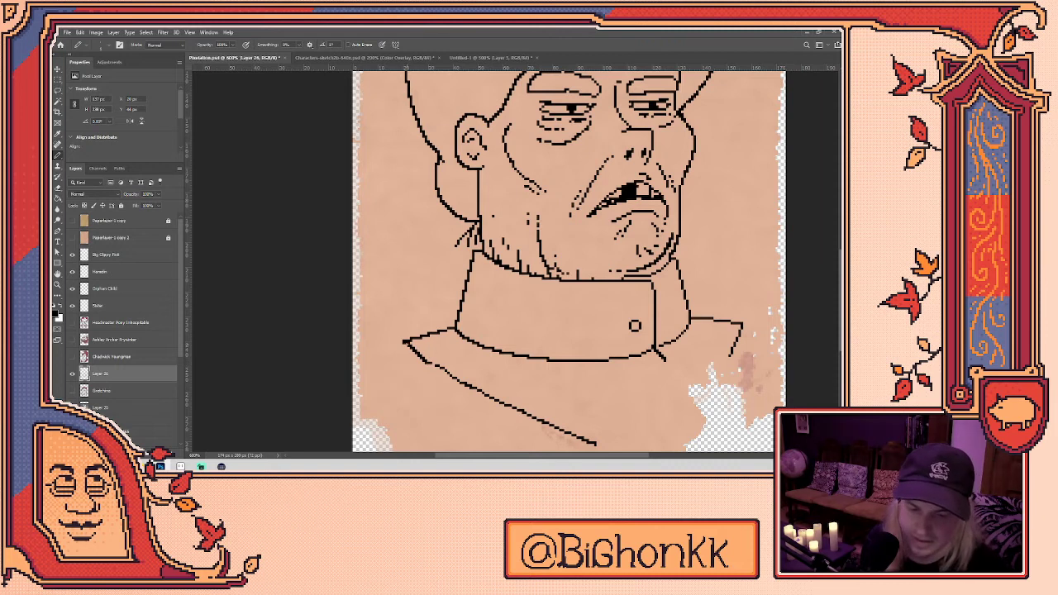
{"action": "left_click_drag", "start_coordinate": [422, 411], "coordinate": [375, 368]}
{"action": "key", "text": "e"}
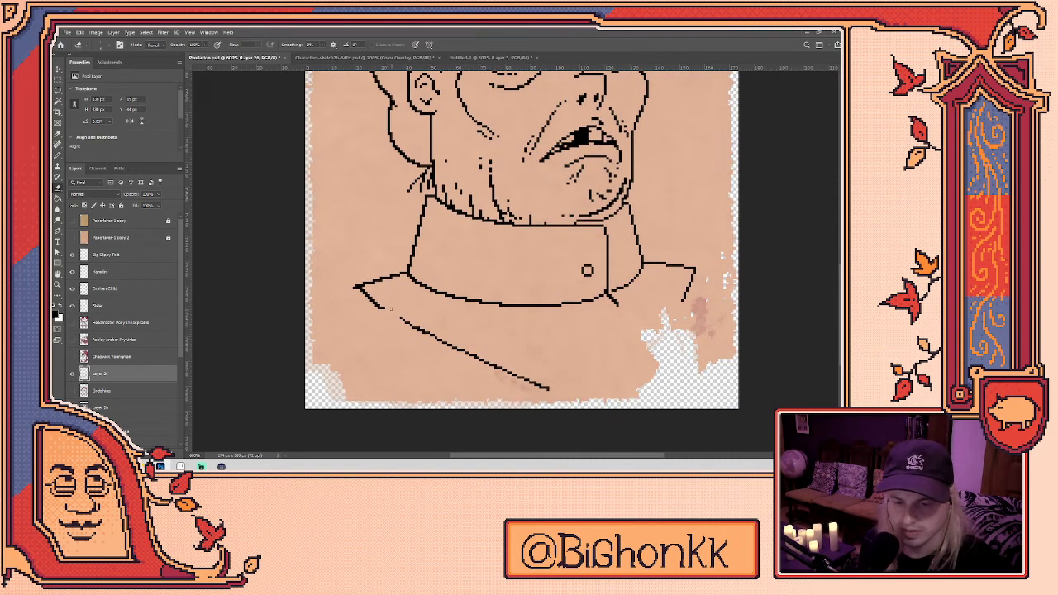
{"action": "mouse_move", "coordinate": [382, 307]}
{"action": "left_mouse_down"}
{"action": "mouse_move", "coordinate": [362, 289]}
{"action": "mouse_move", "coordinate": [402, 322]}
{"action": "left_mouse_up"}
{"action": "key", "text": "b"}
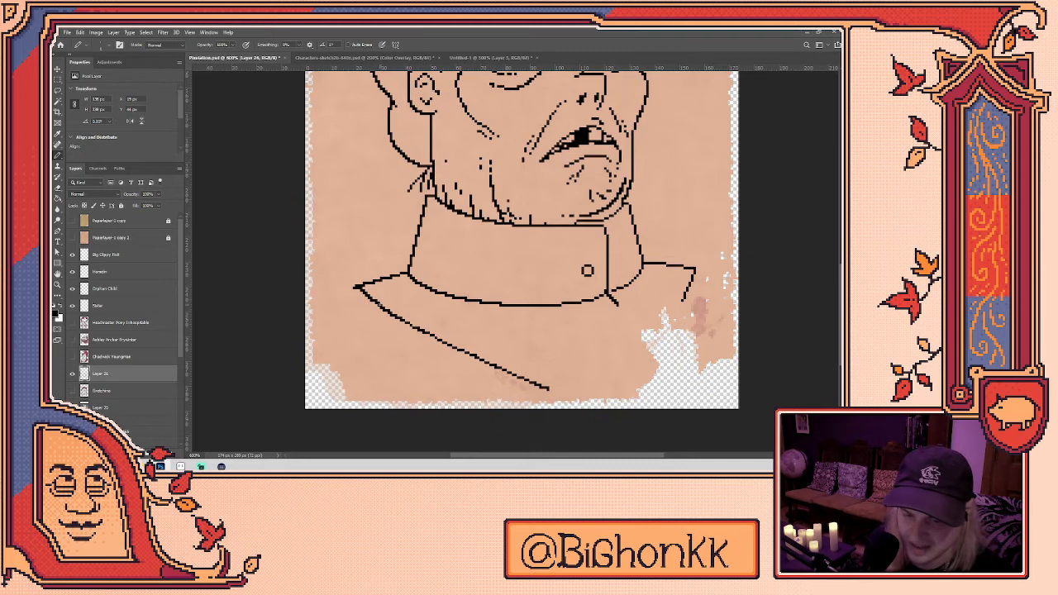
{"action": "key", "text": "e"}
{"action": "key", "text": "b"}
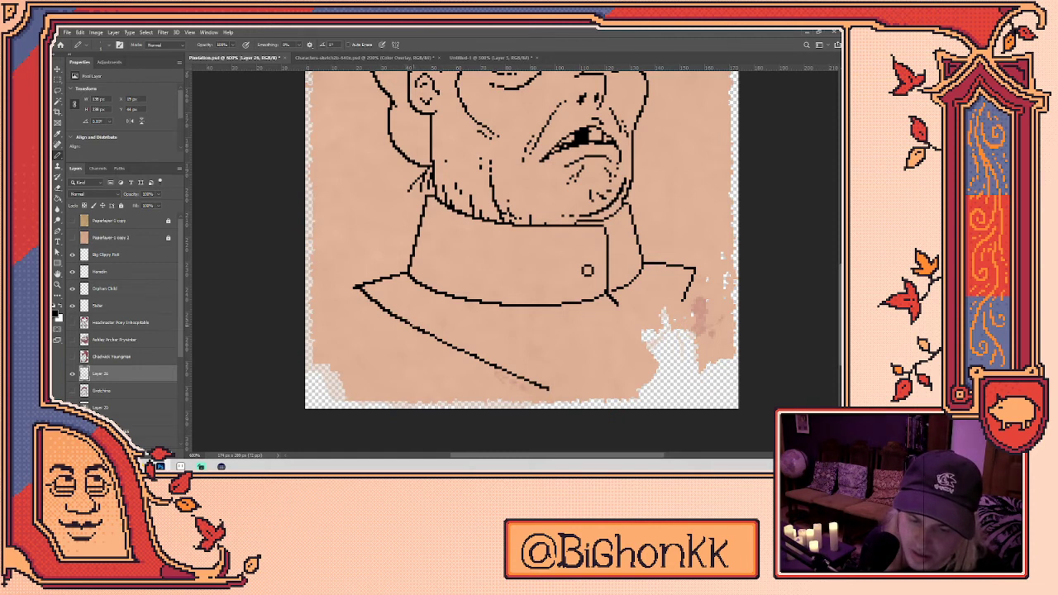
{"action": "key", "text": "e"}
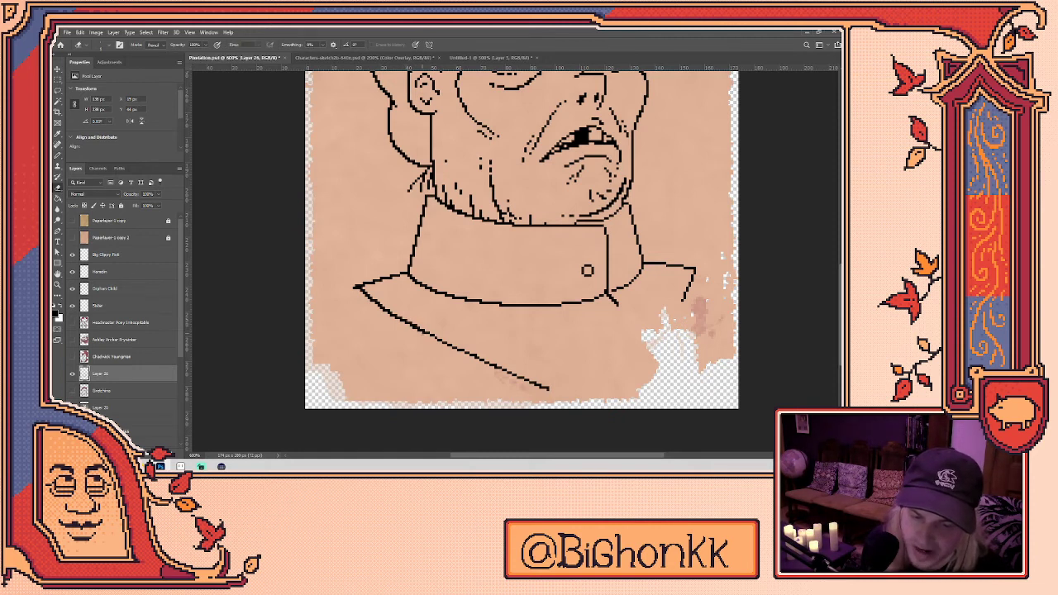
{"action": "key", "text": "b"}
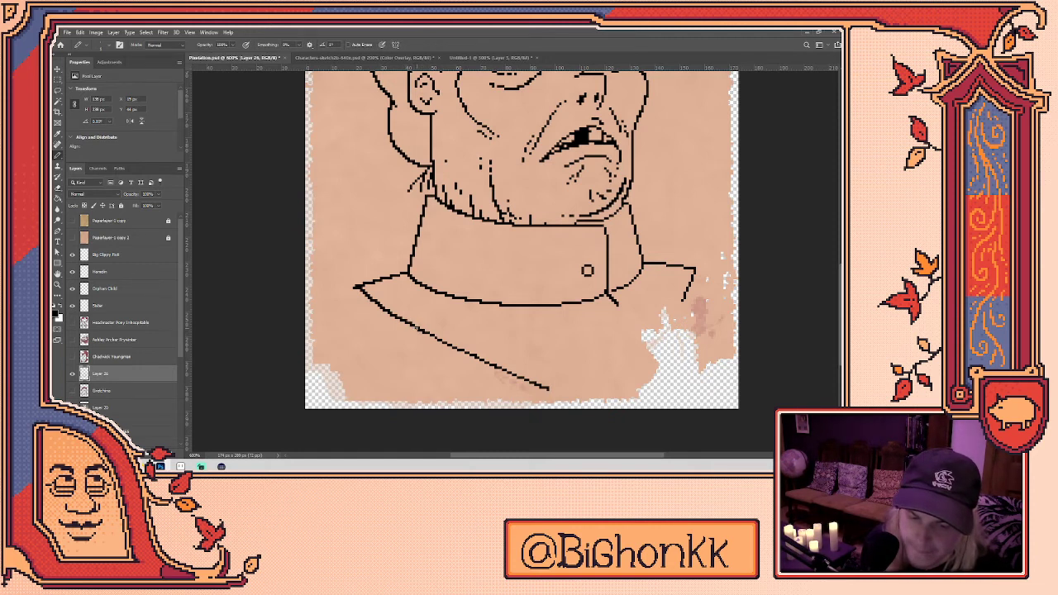
{"action": "scroll", "coordinate": [522, 238], "scroll_direction": "down", "scroll_amount": 1}
{"action": "key", "text": "e"}
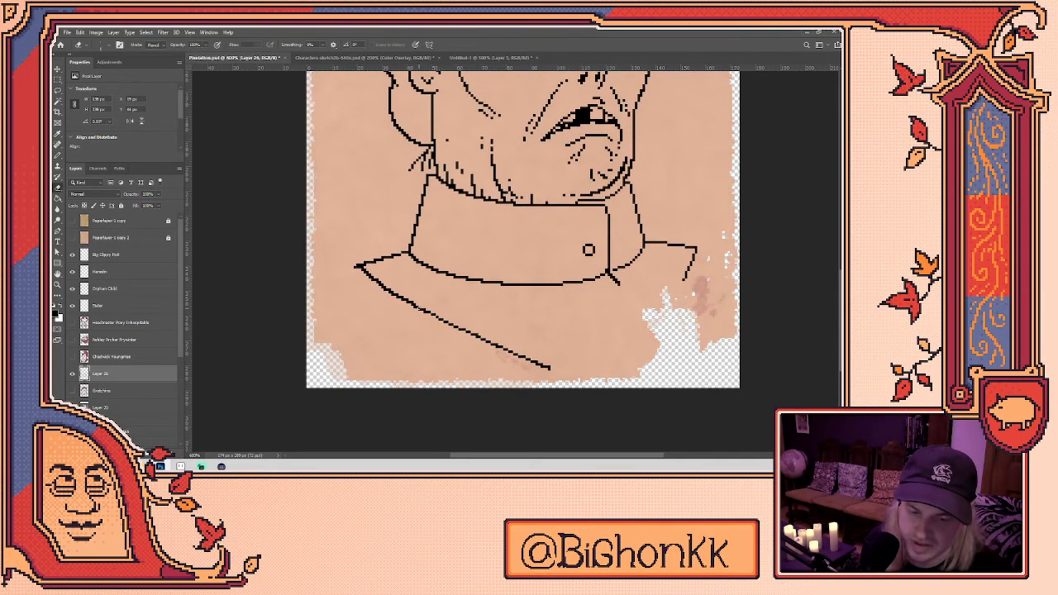
{"action": "key", "text": "b"}
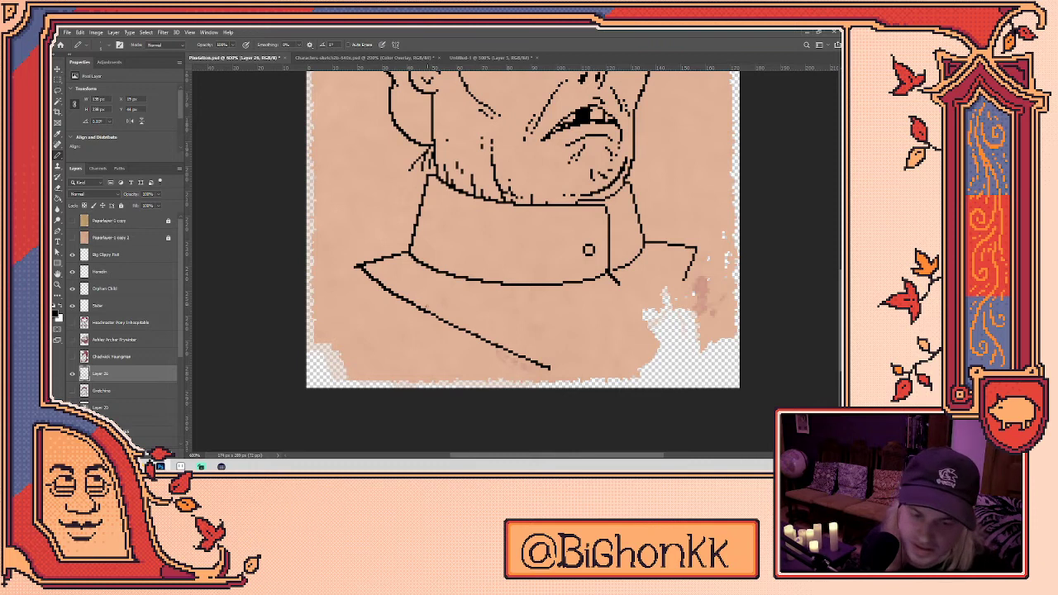
- Erase the right end of the lower collar line, undoing a trial lapel extension
{"action": "key", "text": "e"}
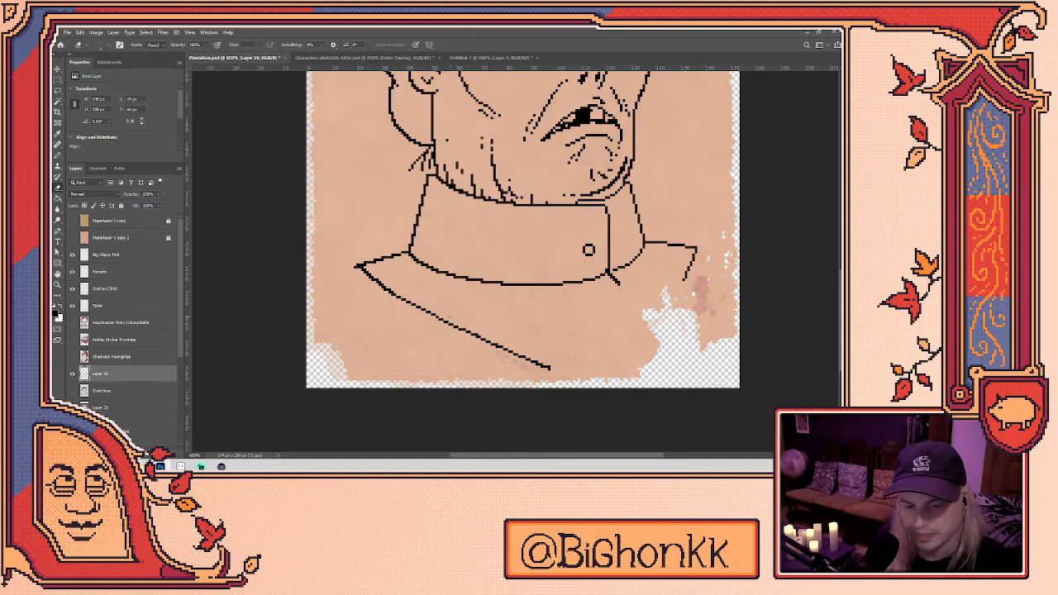
{"action": "left_click_drag", "start_coordinate": [468, 335], "coordinate": [501, 348]}
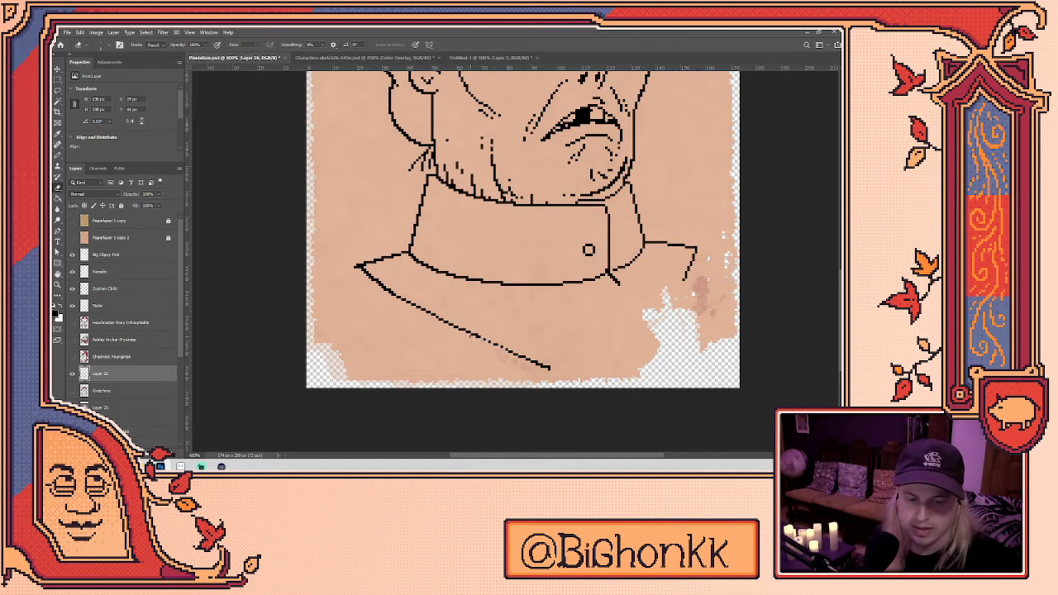
{"action": "left_click_drag", "start_coordinate": [490, 342], "coordinate": [535, 352]}
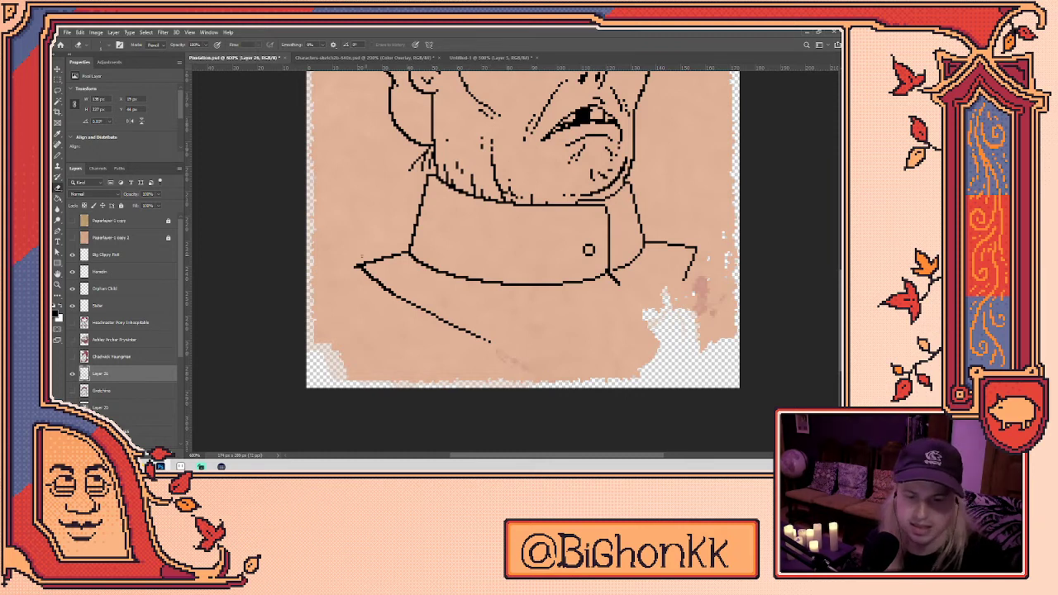
{"action": "key", "text": "b"}
{"action": "left_click_drag", "start_coordinate": [358, 267], "coordinate": [328, 276]}
{"action": "key", "text": "ctrl+z"}
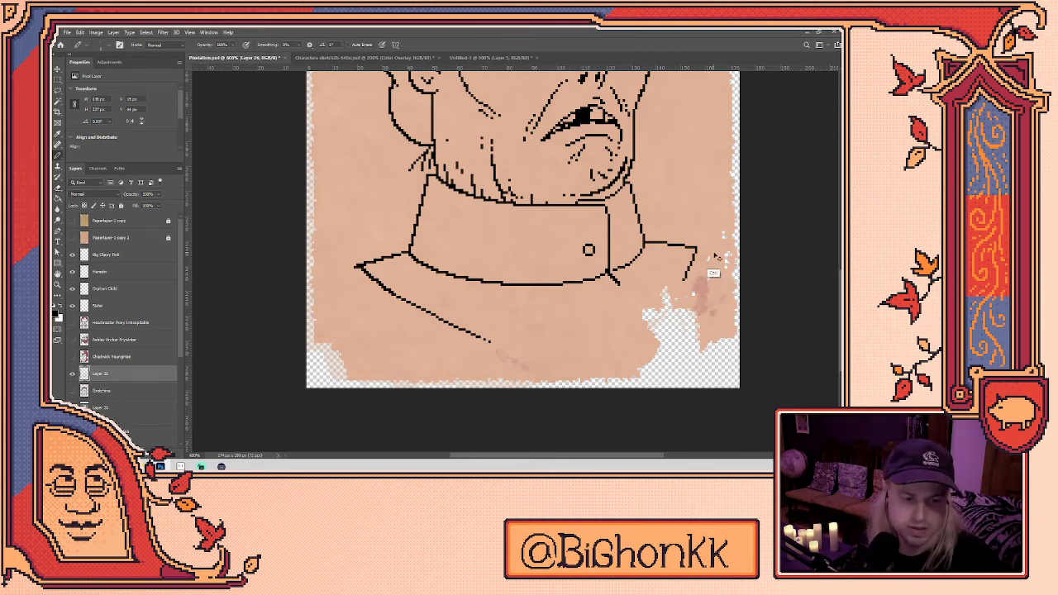
{"action": "key", "text": "e"}
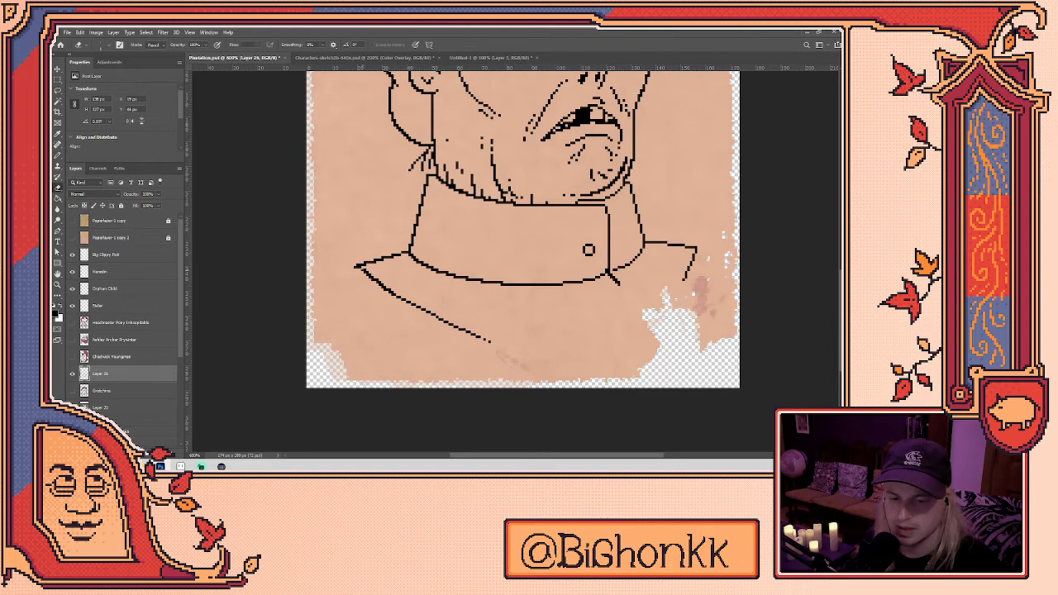
{"action": "key", "text": "b"}
{"action": "key", "text": "e"}
{"action": "key", "text": "b"}
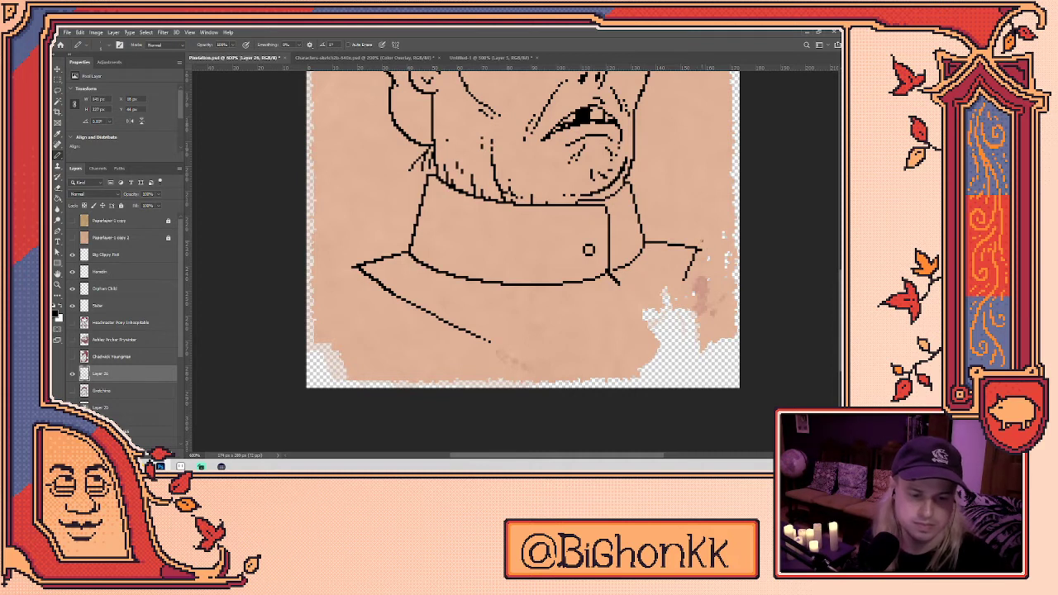
- Erase stray pixels around the left eye's outline
{"action": "scroll", "coordinate": [496, 265], "scroll_direction": "down", "scroll_amount": 4}
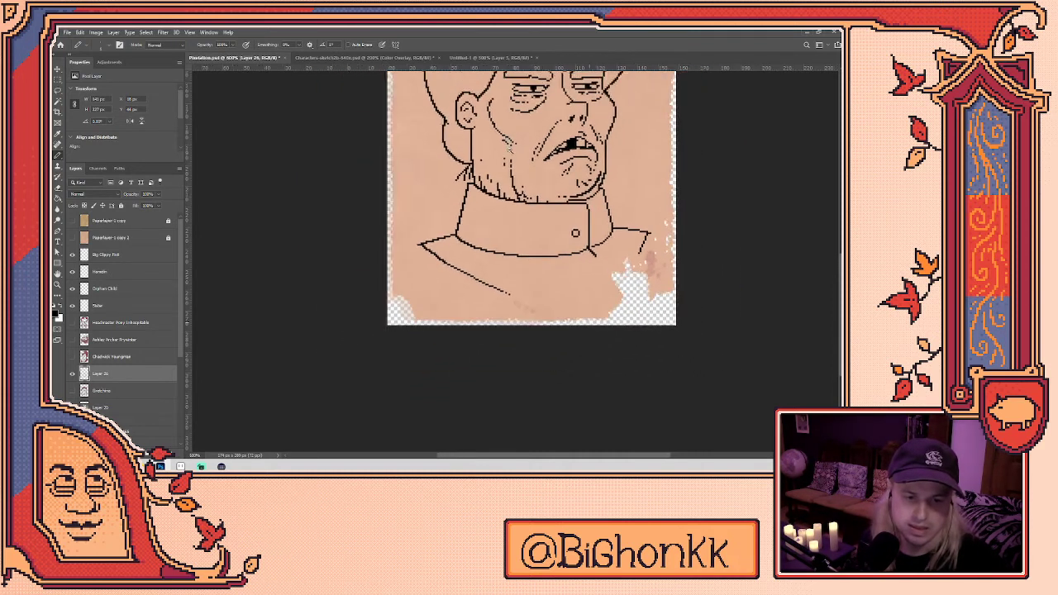
{"action": "scroll", "coordinate": [497, 267], "scroll_direction": "up", "scroll_amount": 3}
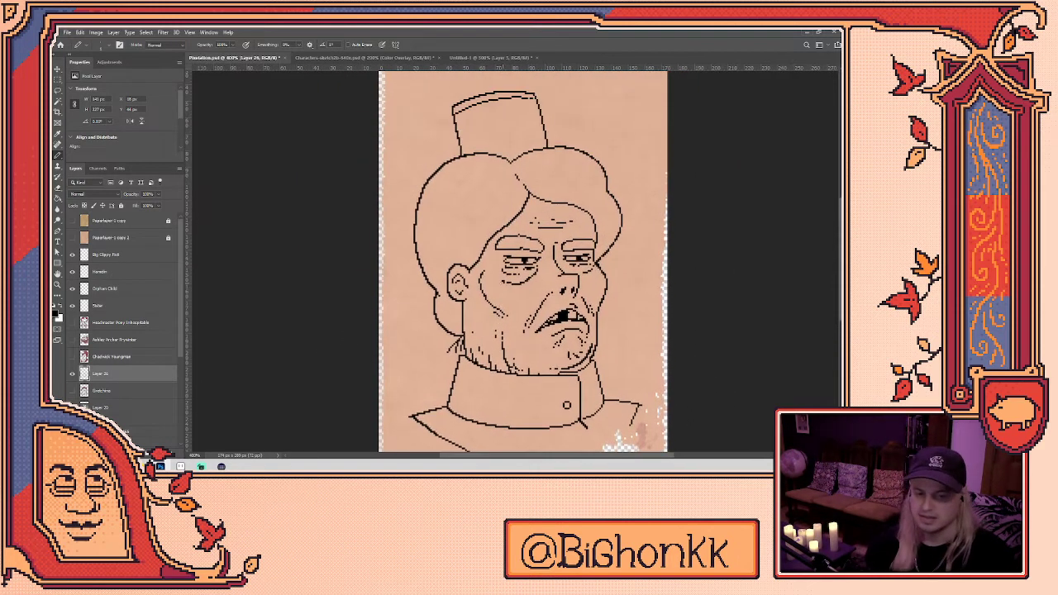
{"action": "scroll", "coordinate": [541, 275], "scroll_direction": "up", "scroll_amount": 1}
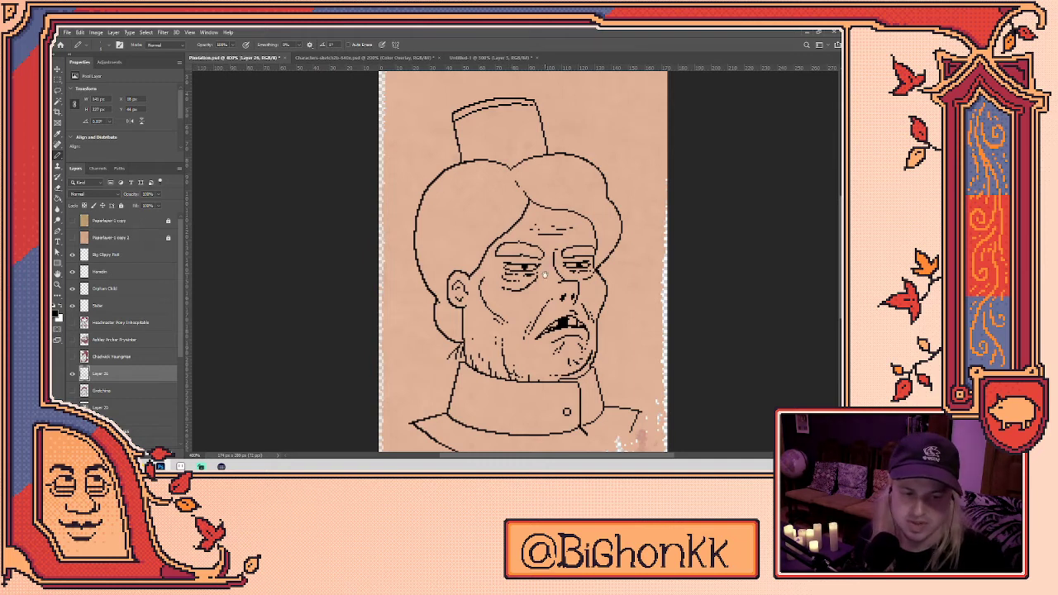
{"action": "scroll", "coordinate": [541, 274], "scroll_direction": "up", "scroll_amount": 1}
{"action": "scroll", "coordinate": [542, 274], "scroll_direction": "up", "scroll_amount": 1}
{"action": "key", "text": "e"}
{"action": "mouse_move", "coordinate": [486, 273]}
{"action": "left_mouse_down"}
{"action": "mouse_move", "coordinate": [532, 275]}
{"action": "mouse_move", "coordinate": [500, 269]}
{"action": "left_mouse_up"}
{"action": "mouse_move", "coordinate": [501, 268]}
{"action": "left_mouse_down"}
{"action": "mouse_move", "coordinate": [486, 268]}
{"action": "mouse_move", "coordinate": [519, 277]}
{"action": "mouse_move", "coordinate": [536, 264]}
{"action": "mouse_move", "coordinate": [529, 274]}
{"action": "mouse_move", "coordinate": [614, 269]}
{"action": "mouse_move", "coordinate": [597, 267]}
{"action": "left_mouse_up"}
{"action": "key", "text": "b"}
- Refine the right eye and the left eye's pupil line, undoing the last eraser marks
{"action": "key", "text": "e"}
{"action": "key", "text": "b"}
{"action": "key", "text": "e"}
{"action": "mouse_move", "coordinate": [523, 261]}
{"action": "left_mouse_down"}
{"action": "mouse_move", "coordinate": [499, 259]}
{"action": "mouse_move", "coordinate": [534, 263]}
{"action": "left_mouse_up"}
{"action": "key", "text": "b"}
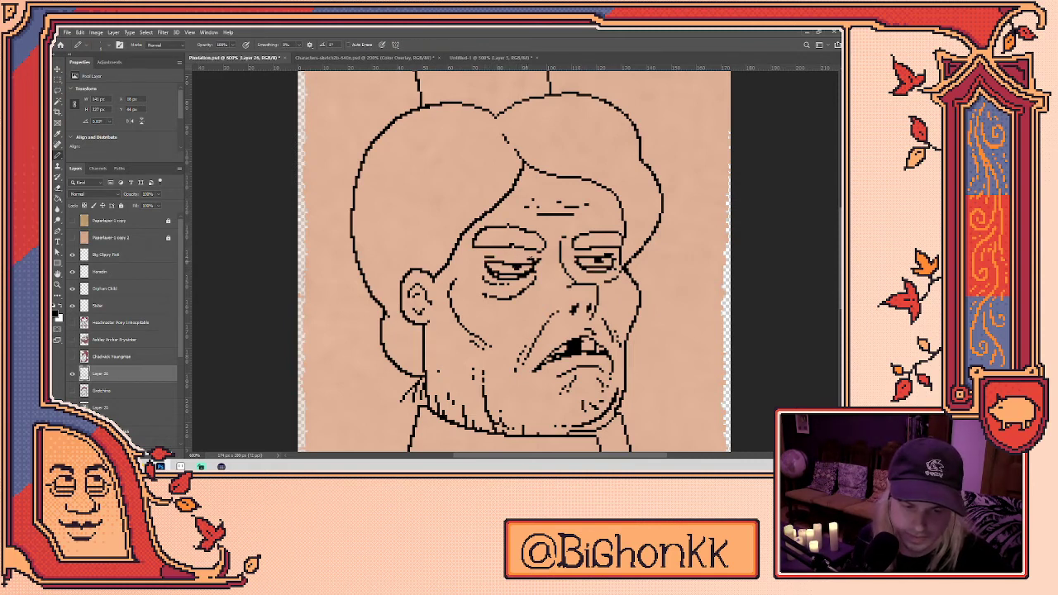
{"action": "key", "text": "e"}
{"action": "mouse_move", "coordinate": [511, 268]}
{"action": "left_mouse_down"}
{"action": "mouse_move", "coordinate": [612, 268]}
{"action": "mouse_move", "coordinate": [528, 271]}
{"action": "left_mouse_up"}
{"action": "key", "text": "ctrl+z"}
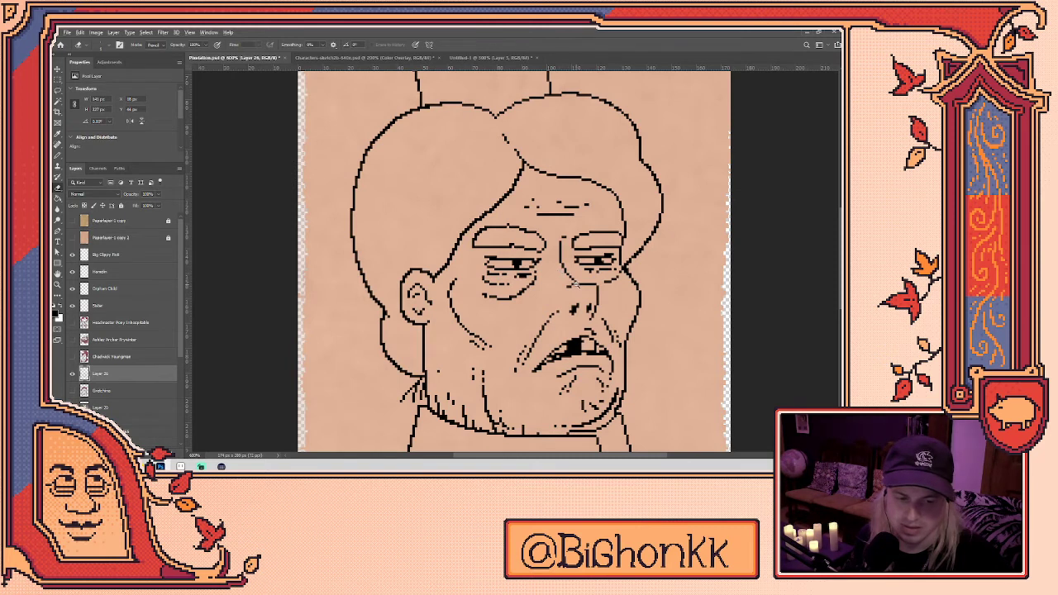
{"action": "scroll", "coordinate": [576, 287], "scroll_direction": "down", "scroll_amount": 2}
{"action": "scroll", "coordinate": [576, 287], "scroll_direction": "down", "scroll_amount": 3}
{"action": "scroll", "coordinate": [576, 287], "scroll_direction": "up", "scroll_amount": 1}
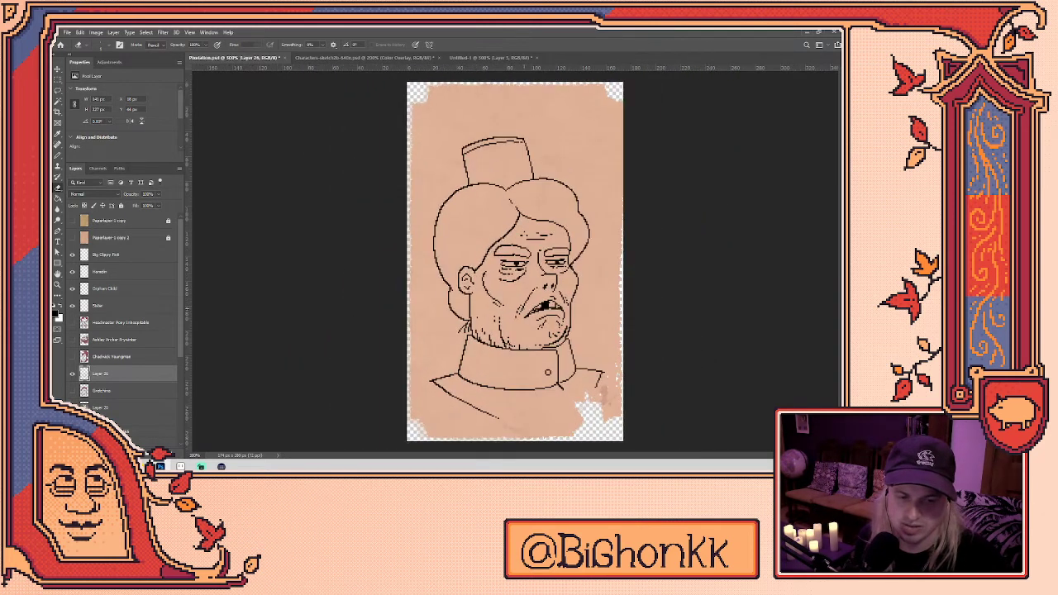
- Show the reference sketch layer, set its opacity to 100%, then hide it and reselect the line art
{"action": "left_click", "coordinate": [72, 374]}
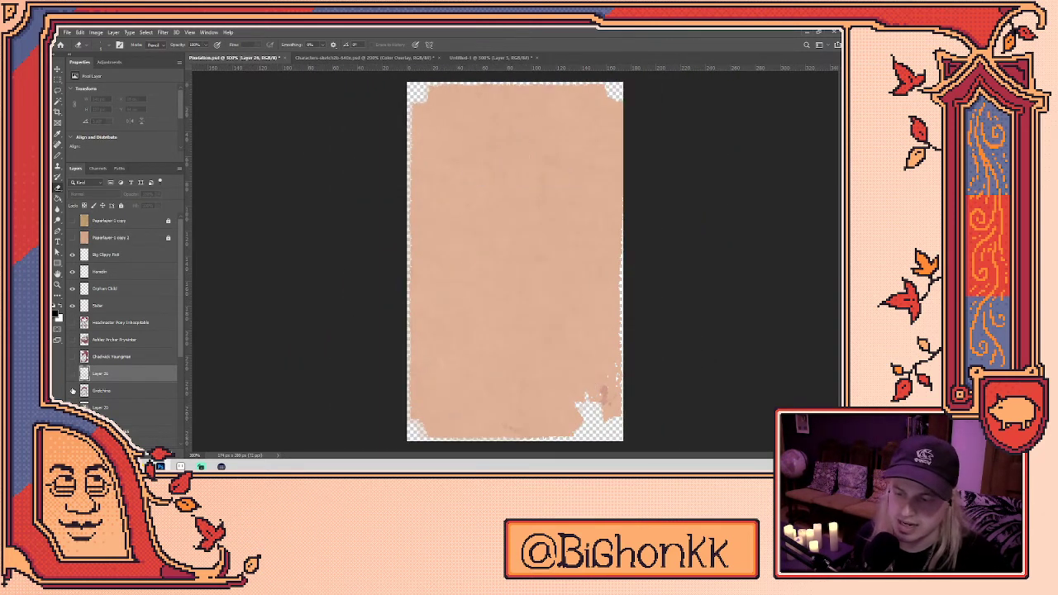
{"action": "left_click", "coordinate": [72, 390]}
{"action": "left_click", "coordinate": [98, 391]}
{"action": "left_click", "coordinate": [157, 194]}
{"action": "left_click_drag", "start_coordinate": [158, 207], "coordinate": [234, 206]}
{"action": "key", "text": "i"}
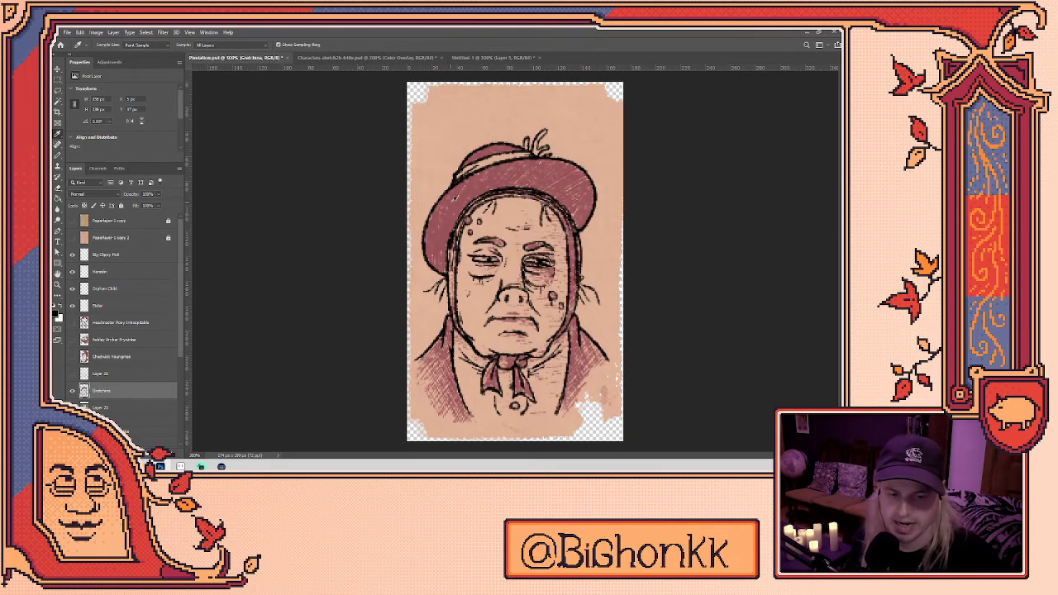
{"action": "left_click", "coordinate": [73, 391]}
{"action": "left_click", "coordinate": [73, 373]}
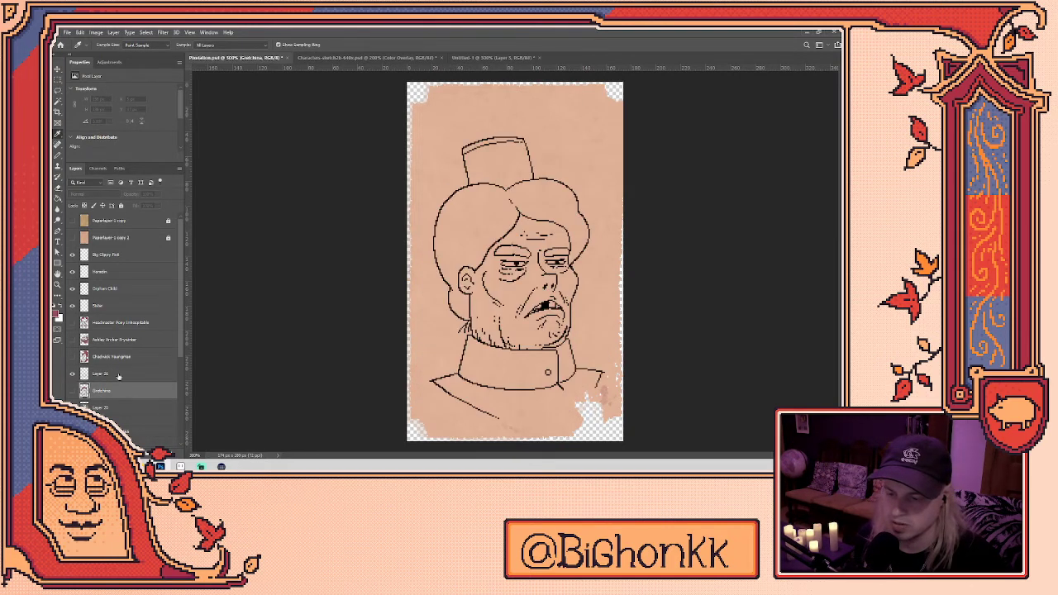
{"action": "left_click", "coordinate": [103, 373]}
{"action": "key", "text": "b"}
{"action": "scroll", "coordinate": [486, 222], "scroll_direction": "up", "scroll_amount": 2}
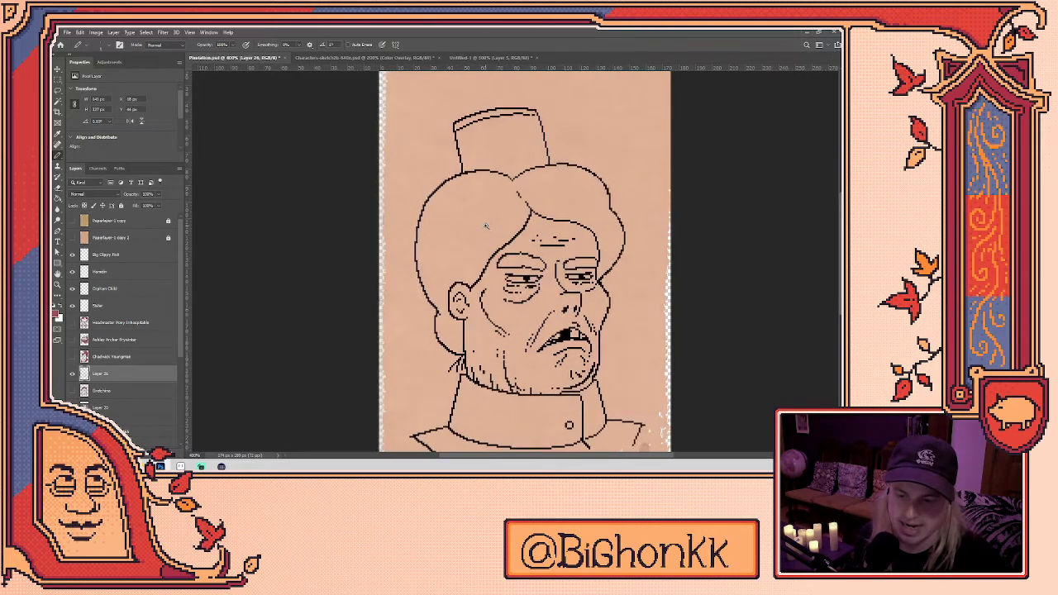
- Fill the hair and the eyebrows with maroon using the Paint Bucket
{"action": "key", "text": "g"}
{"action": "left_click", "coordinate": [463, 225]}
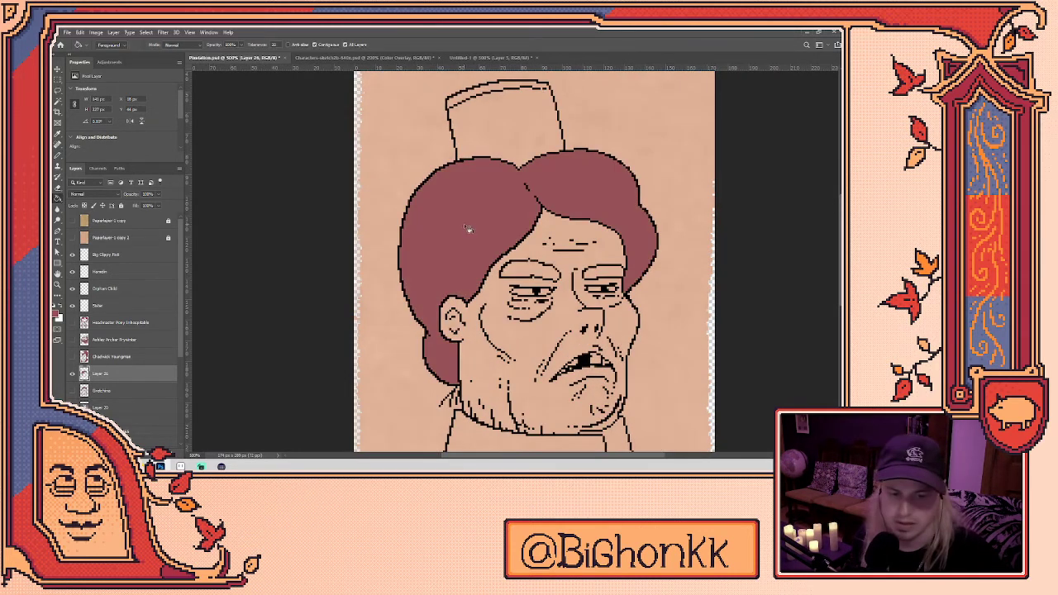
{"action": "left_click_drag", "start_coordinate": [503, 170], "coordinate": [480, 122]}
{"action": "key", "text": "b"}
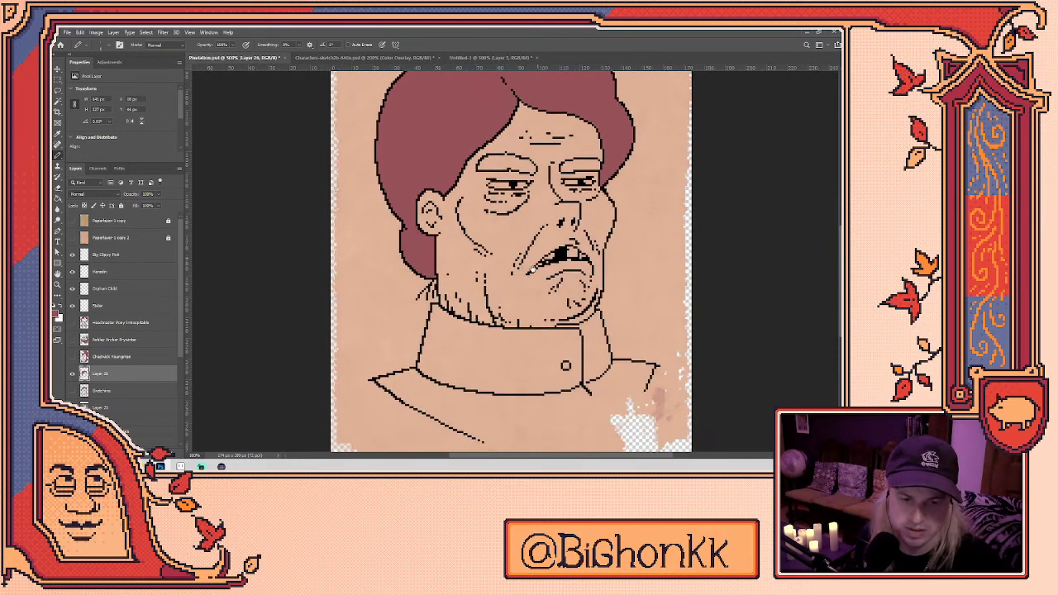
{"action": "left_click_drag", "start_coordinate": [579, 153], "coordinate": [552, 252]}
{"action": "key", "text": "w"}
{"action": "left_click", "coordinate": [551, 253]}
- Select the layer below the line art and add a new empty Layer 27
{"action": "key", "text": "b"}
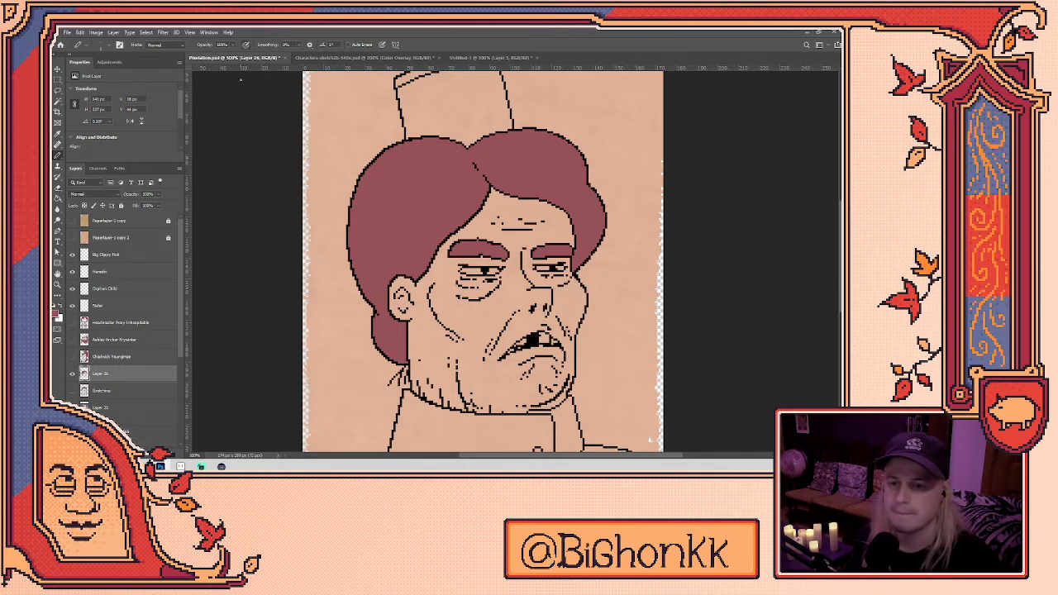
{"action": "left_click", "coordinate": [121, 392]}
{"action": "key", "text": "ctrl+shift+alt+n"}
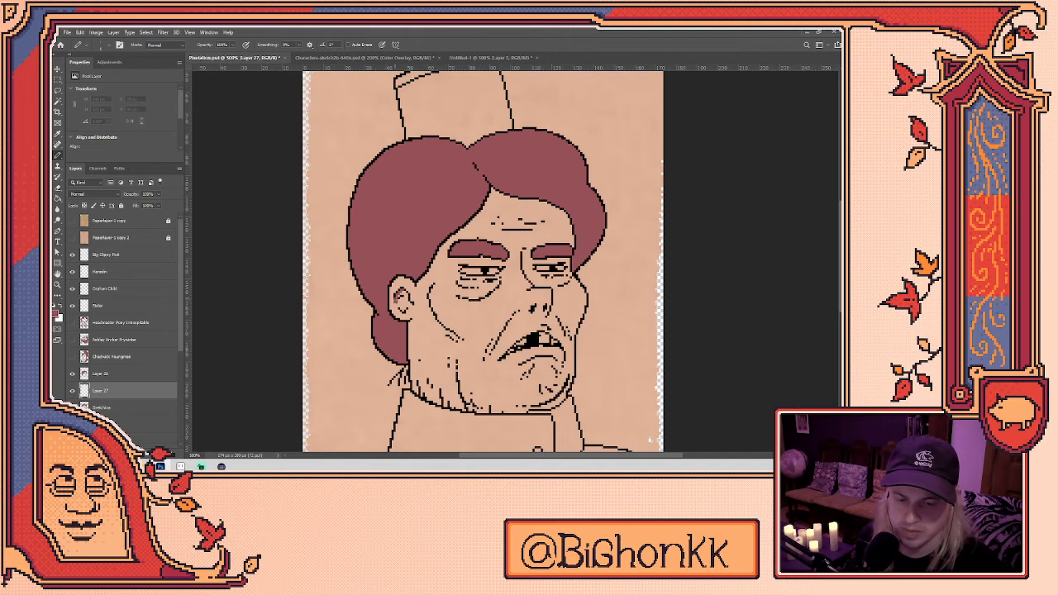
- Paint dark shading inside the ear, undoing a stray curved stroke
{"action": "mouse_move", "coordinate": [401, 301]}
{"action": "left_mouse_down"}
{"action": "mouse_move", "coordinate": [403, 310]}
{"action": "mouse_move", "coordinate": [392, 299]}
{"action": "left_mouse_up"}
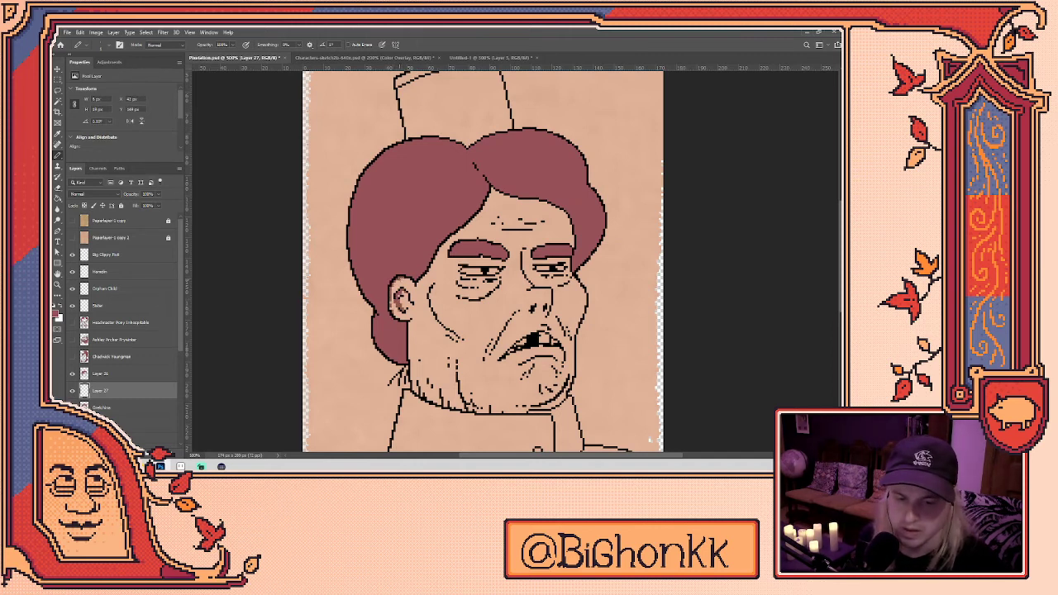
{"action": "left_click_drag", "start_coordinate": [409, 261], "coordinate": [403, 221]}
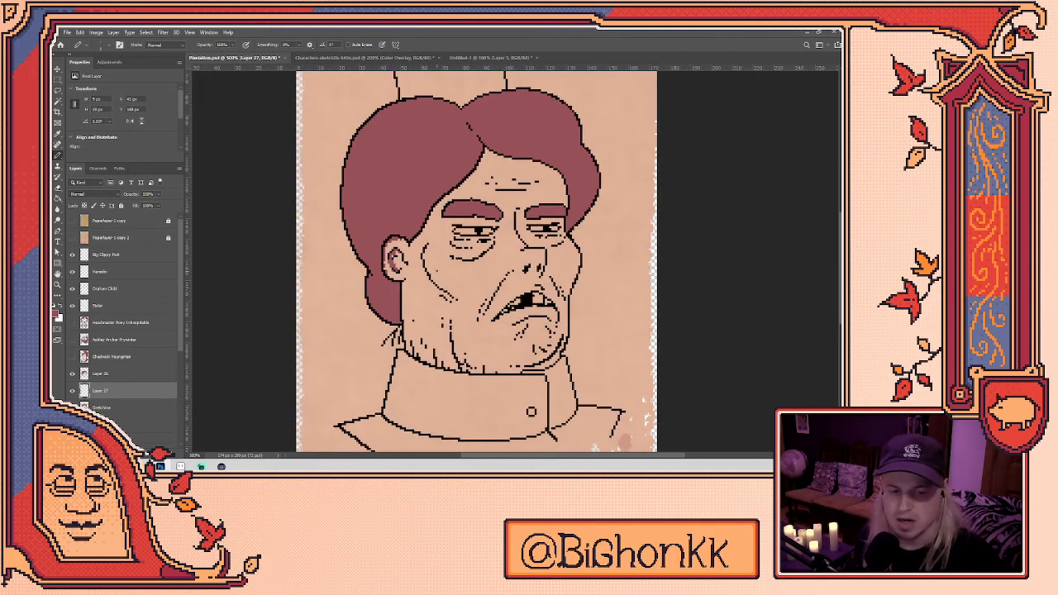
{"action": "left_click_drag", "start_coordinate": [630, 239], "coordinate": [608, 242]}
{"action": "key", "text": "ctrl+z"}
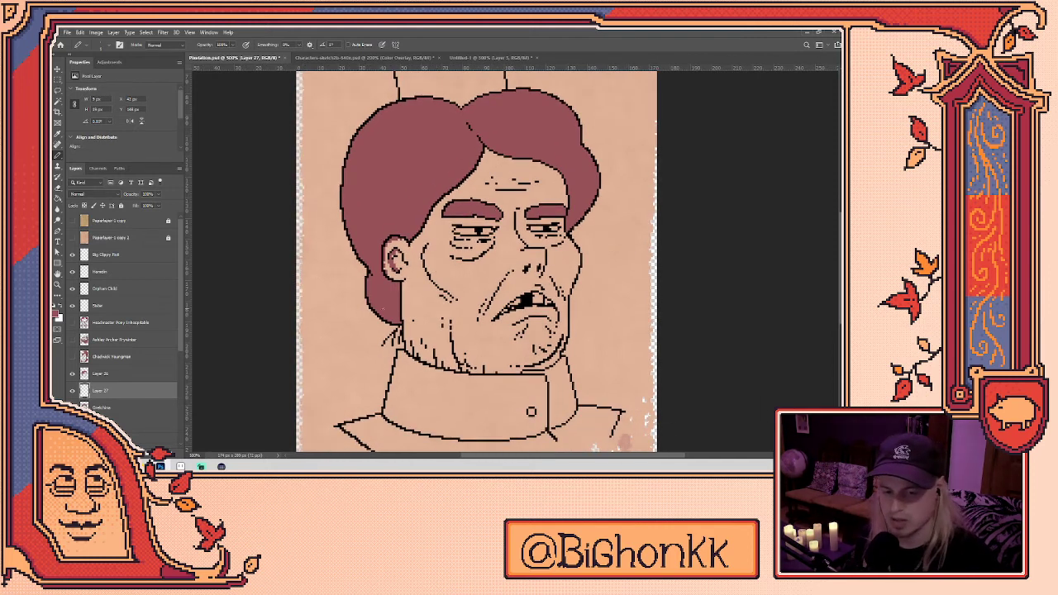
- Shade the face's left contour and hatch the neck's lower left, erasing a stray stroke
{"action": "mouse_move", "coordinate": [405, 284]}
{"action": "left_mouse_down"}
{"action": "mouse_move", "coordinate": [406, 345]}
{"action": "mouse_move", "coordinate": [409, 329]}
{"action": "mouse_move", "coordinate": [426, 361]}
{"action": "left_mouse_up"}
{"action": "left_click_drag", "start_coordinate": [421, 349], "coordinate": [421, 361]}
{"action": "left_click_drag", "start_coordinate": [418, 312], "coordinate": [419, 317]}
{"action": "left_click_drag", "start_coordinate": [439, 354], "coordinate": [442, 367]}
{"action": "left_click_drag", "start_coordinate": [446, 344], "coordinate": [445, 370]}
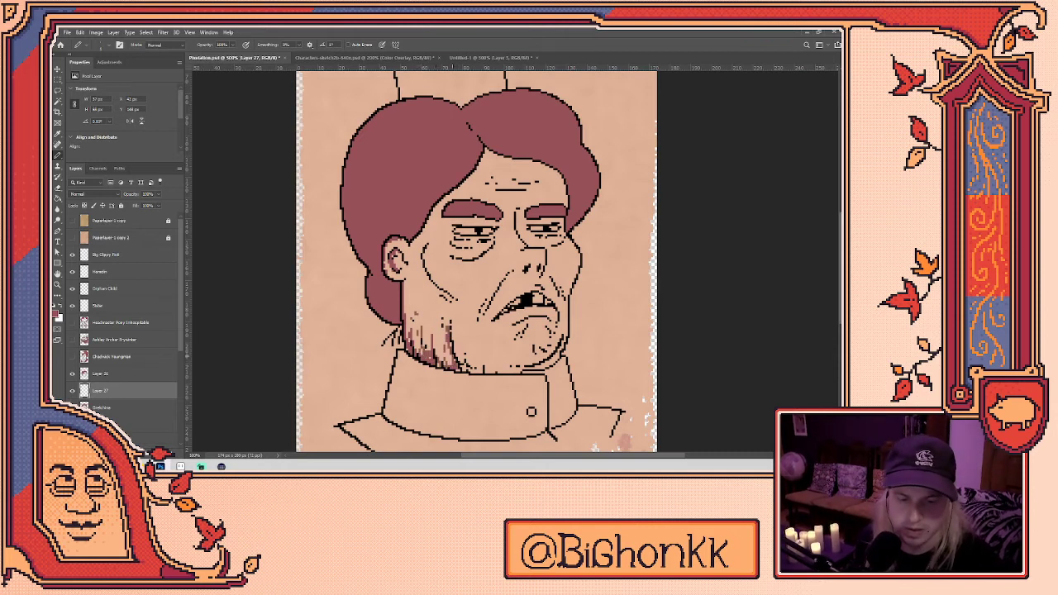
{"action": "key", "text": "e"}
{"action": "left_click_drag", "start_coordinate": [447, 326], "coordinate": [470, 374]}
{"action": "key", "text": "b"}
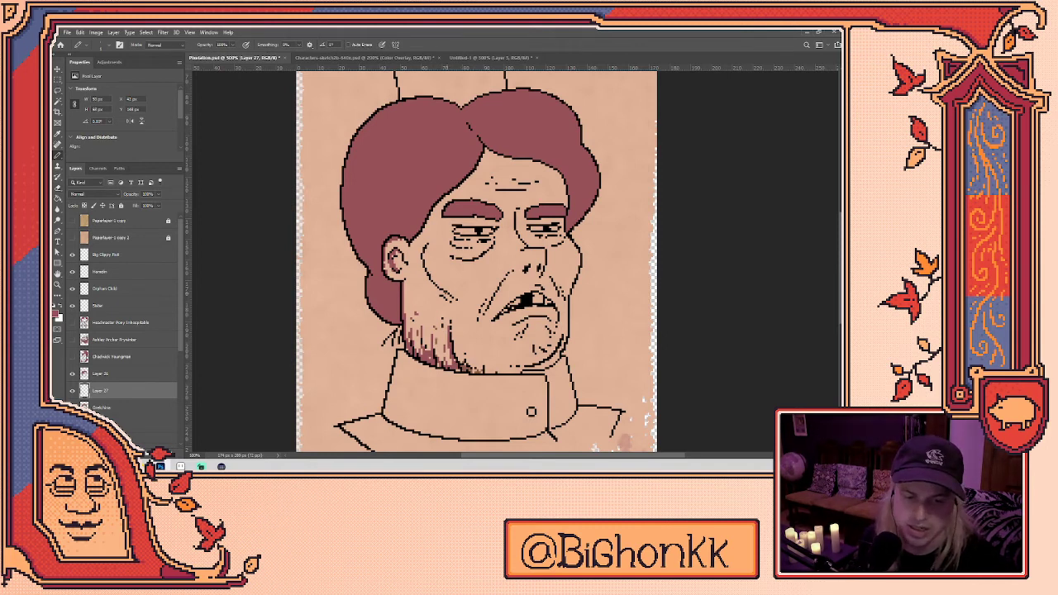
- Try hatch strokes on the background left of the face, then undo them
{"action": "left_click_drag", "start_coordinate": [331, 311], "coordinate": [363, 339]}
{"action": "left_click_drag", "start_coordinate": [347, 352], "coordinate": [348, 377]}
{"action": "left_click_drag", "start_coordinate": [330, 344], "coordinate": [339, 387]}
{"action": "key", "text": "ctrl+z"}
{"action": "key", "text": "ctrl+z"}
{"action": "key", "text": "ctrl+z"}
{"action": "key", "text": "ctrl+z"}
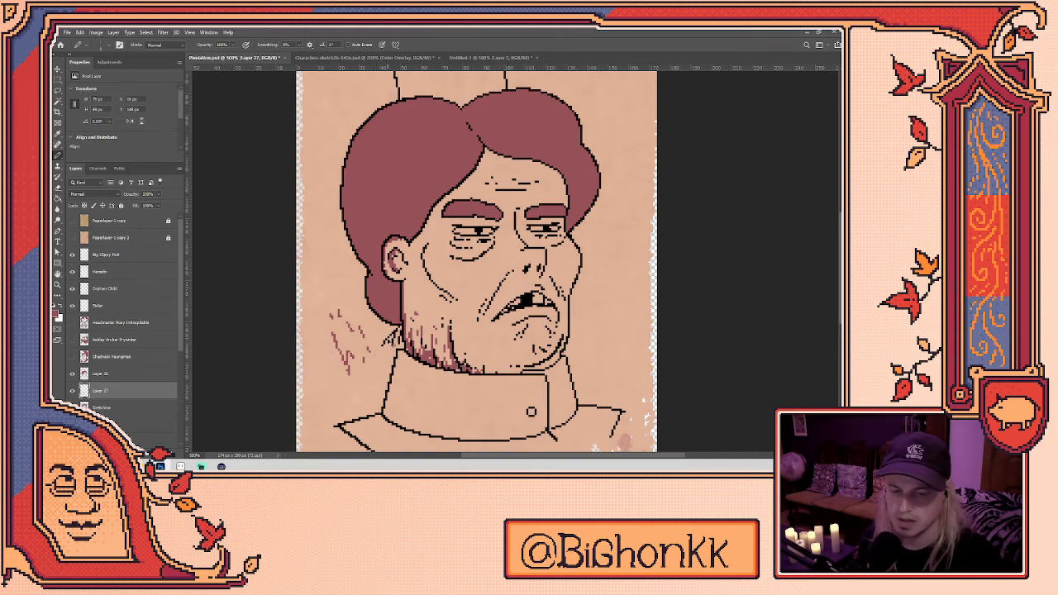
{"action": "key", "text": "ctrl+z"}
{"action": "key", "text": "ctrl+z"}
{"action": "key", "text": "ctrl+z"}
{"action": "key", "text": "ctrl+z"}
{"action": "key", "text": "ctrl+z"}
{"action": "key", "text": "ctrl+z"}
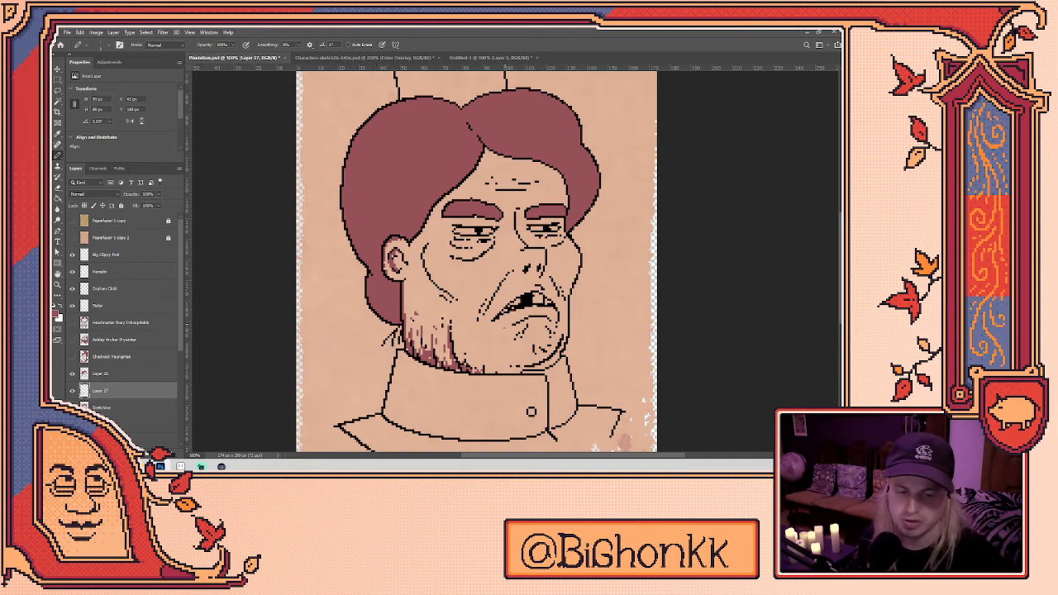
{"action": "key", "text": "ctrl+z"}
{"action": "key", "text": "ctrl+z"}
- Hatch the cheek beside the nose, thin it out, and draw a dark line down the left cheek
{"action": "left_click_drag", "start_coordinate": [486, 307], "coordinate": [474, 323]}
{"action": "left_click_drag", "start_coordinate": [494, 282], "coordinate": [488, 291]}
{"action": "key", "text": "e"}
{"action": "left_click_drag", "start_coordinate": [485, 305], "coordinate": [477, 322]}
{"action": "left_click_drag", "start_coordinate": [494, 287], "coordinate": [488, 299]}
{"action": "key", "text": "b"}
{"action": "mouse_move", "coordinate": [428, 282]}
{"action": "left_mouse_down"}
{"action": "mouse_move", "coordinate": [420, 245]}
{"action": "mouse_move", "coordinate": [450, 299]}
{"action": "left_mouse_up"}
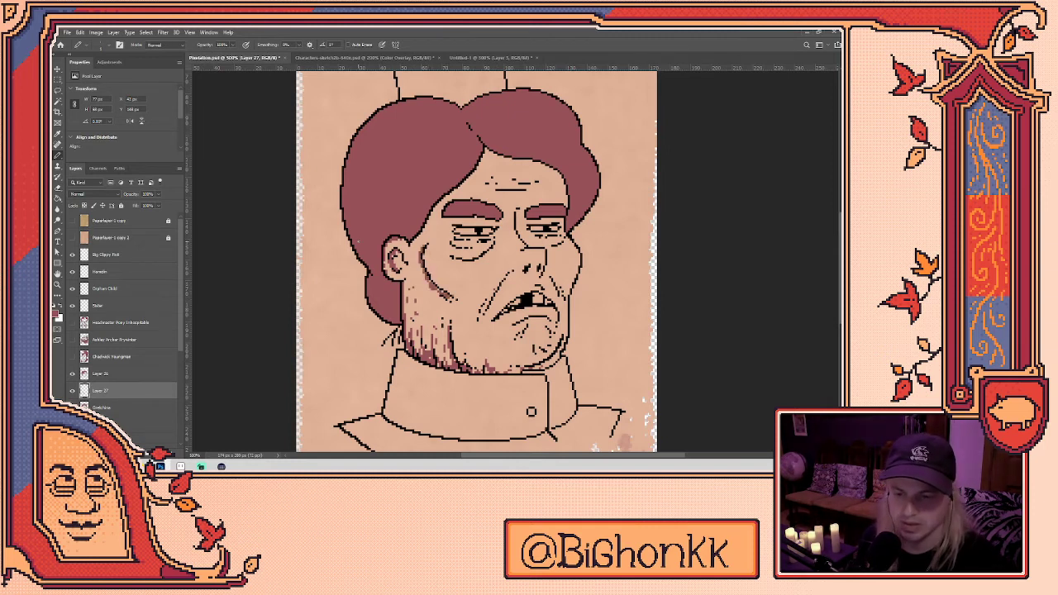
{"action": "left_click", "coordinate": [133, 373]}
- On Layer 27, shade the left cheek, jaw and the area beneath the left eye
{"action": "key", "text": "e"}
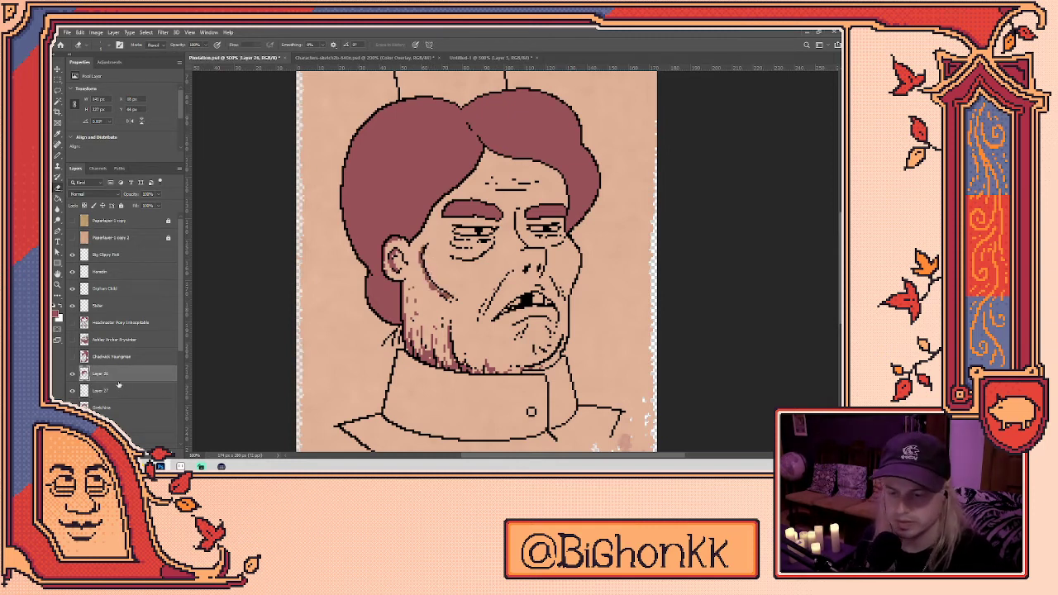
{"action": "left_click", "coordinate": [119, 391]}
{"action": "key", "text": "b"}
{"action": "mouse_move", "coordinate": [420, 268]}
{"action": "left_mouse_down"}
{"action": "mouse_move", "coordinate": [412, 240]}
{"action": "mouse_move", "coordinate": [427, 227]}
{"action": "mouse_move", "coordinate": [413, 260]}
{"action": "left_mouse_up"}
{"action": "left_click_drag", "start_coordinate": [422, 269], "coordinate": [421, 293]}
{"action": "left_click_drag", "start_coordinate": [456, 235], "coordinate": [460, 248]}
{"action": "mouse_move", "coordinate": [457, 241]}
{"action": "left_mouse_down"}
{"action": "mouse_move", "coordinate": [488, 253]}
{"action": "mouse_move", "coordinate": [464, 258]}
{"action": "left_mouse_up"}
{"action": "left_click_drag", "start_coordinate": [464, 255], "coordinate": [472, 259]}
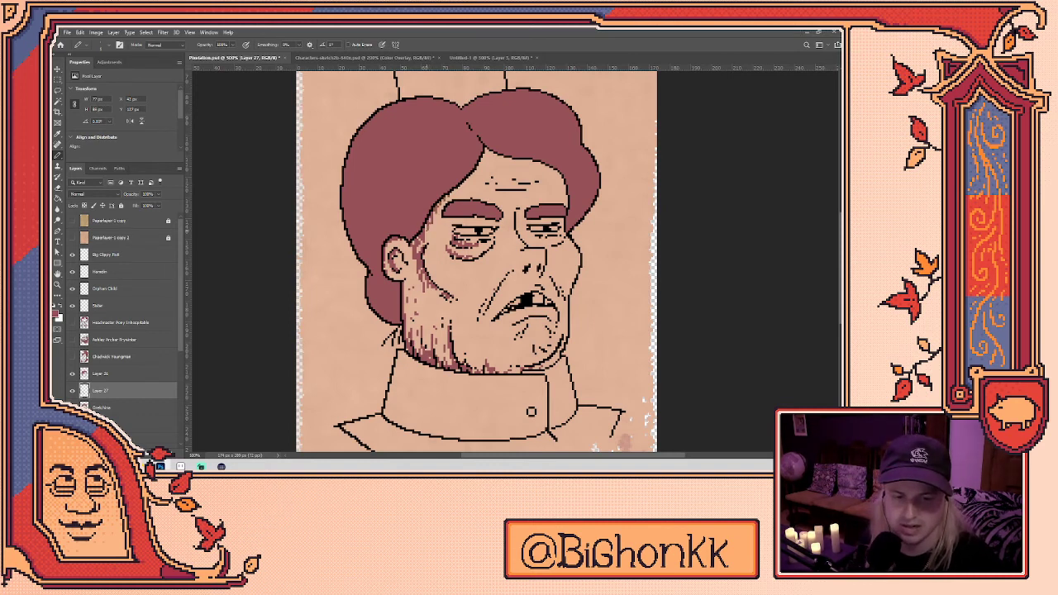
- Draw dark under-eye lines beneath both the left and right eyes
{"action": "key", "text": "e"}
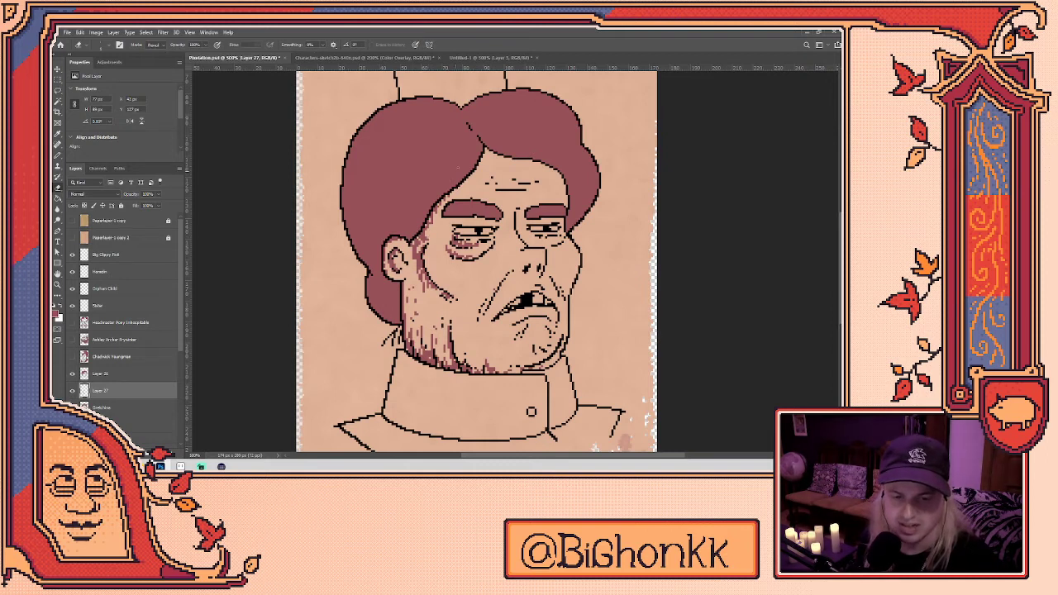
{"action": "key", "text": "b"}
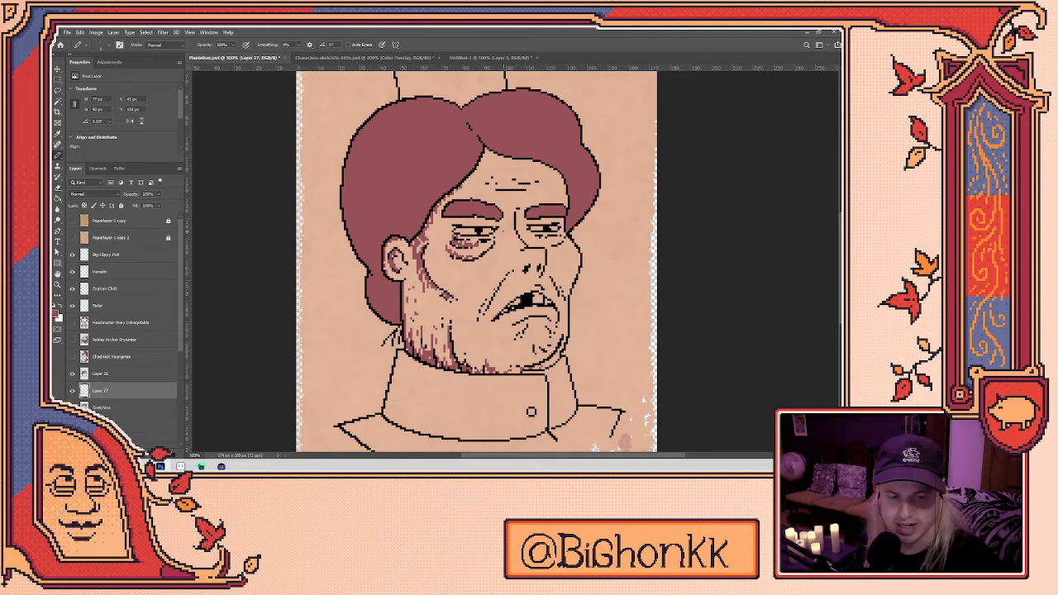
{"action": "left_click_drag", "start_coordinate": [499, 234], "coordinate": [464, 240]}
{"action": "left_click", "coordinate": [487, 245]}
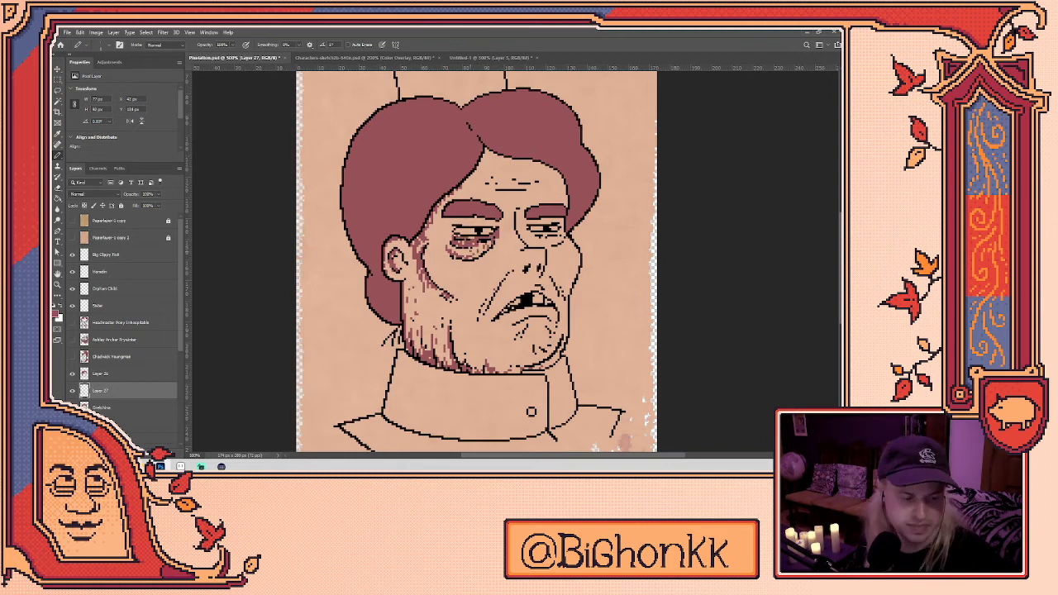
{"action": "mouse_move", "coordinate": [526, 233]}
{"action": "left_mouse_down"}
{"action": "mouse_move", "coordinate": [560, 234]}
{"action": "mouse_move", "coordinate": [546, 243]}
{"action": "mouse_move", "coordinate": [541, 270]}
{"action": "left_mouse_up"}
- Erase stray pixels beside the nose and inside the mouth, adding dark pixels beside the mouth
{"action": "scroll", "coordinate": [535, 281], "scroll_direction": "down", "scroll_amount": 1}
{"action": "left_click_drag", "start_coordinate": [578, 310], "coordinate": [567, 285]}
{"action": "key", "text": "e"}
{"action": "left_click", "coordinate": [526, 234]}
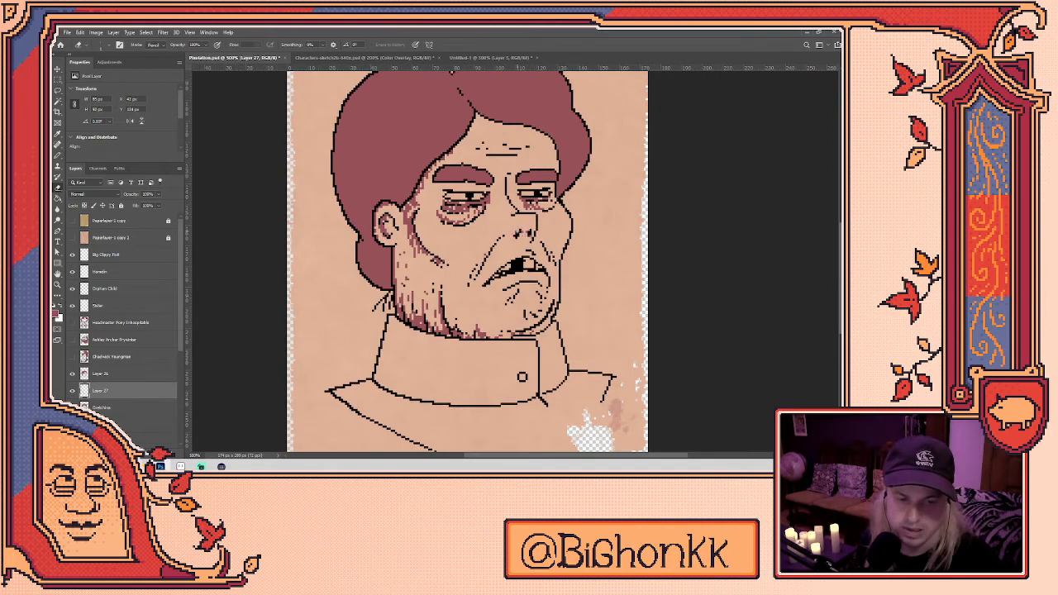
{"action": "key", "text": "b"}
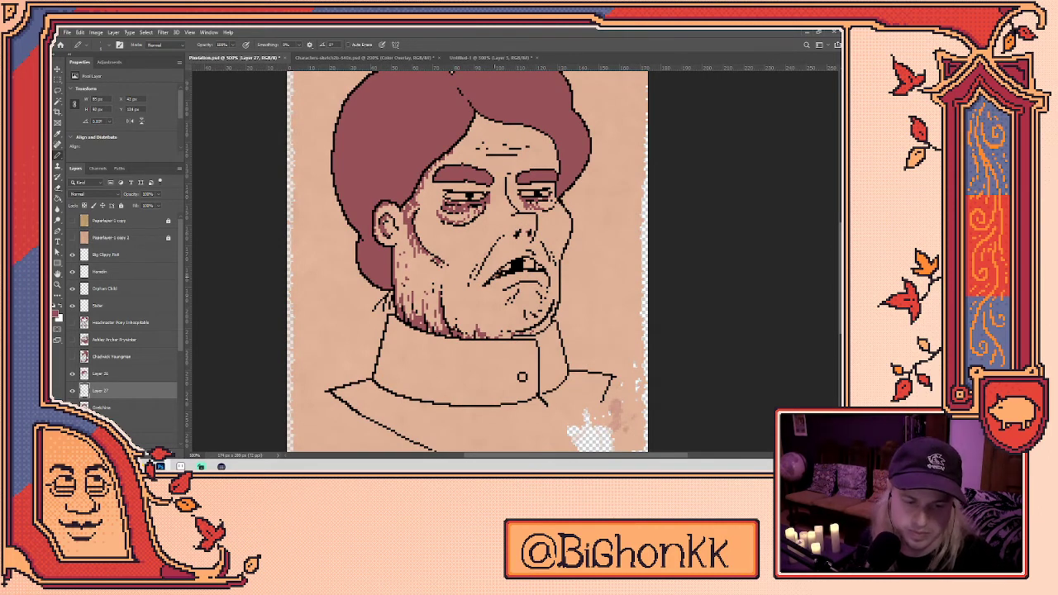
{"action": "left_click", "coordinate": [526, 264]}
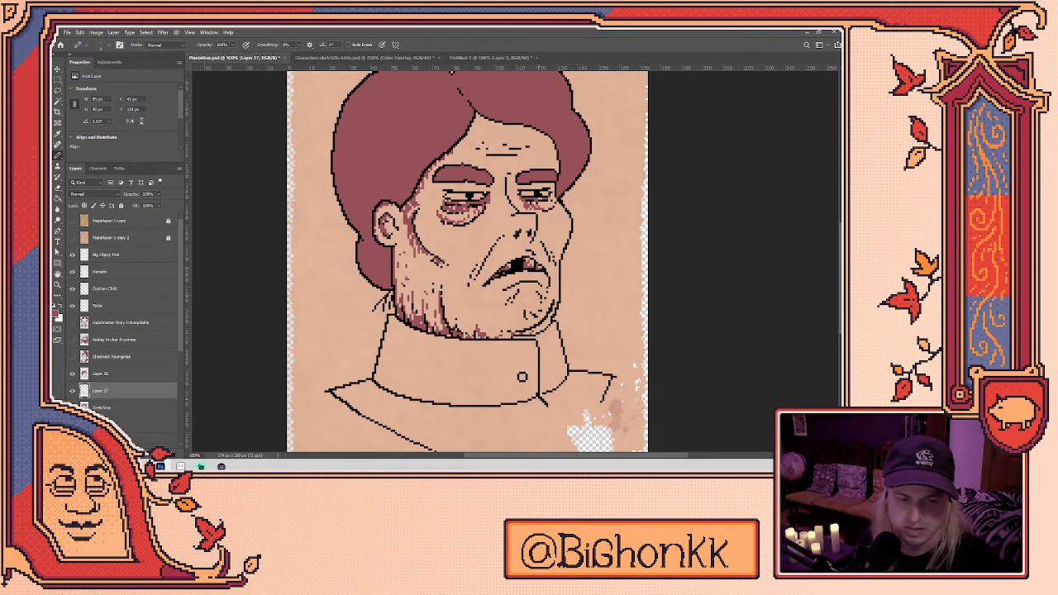
{"action": "left_click_drag", "start_coordinate": [533, 284], "coordinate": [520, 309]}
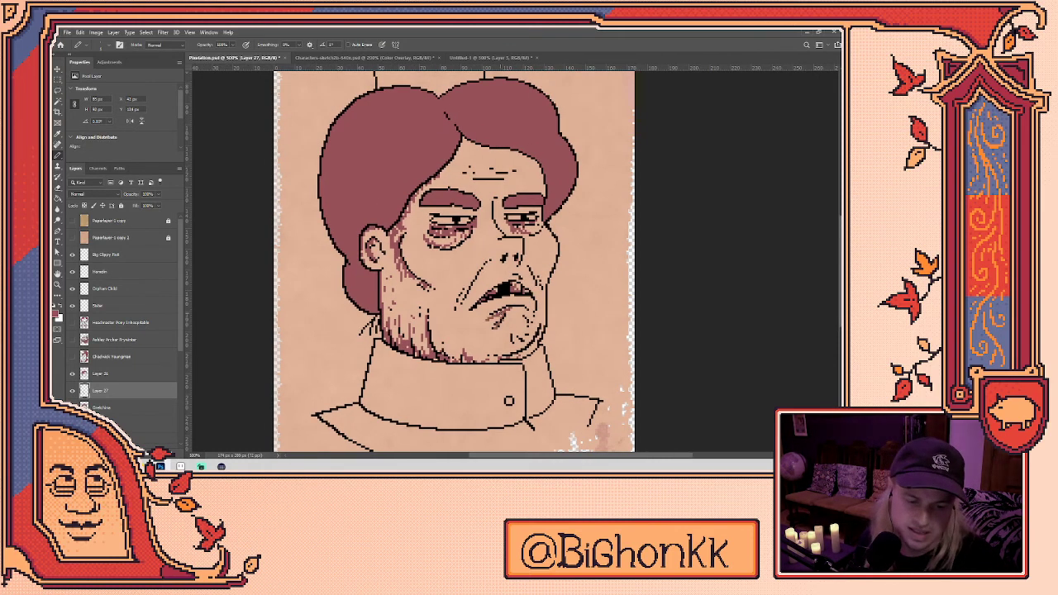
{"action": "key", "text": "e"}
{"action": "left_click_drag", "start_coordinate": [513, 287], "coordinate": [514, 291]}
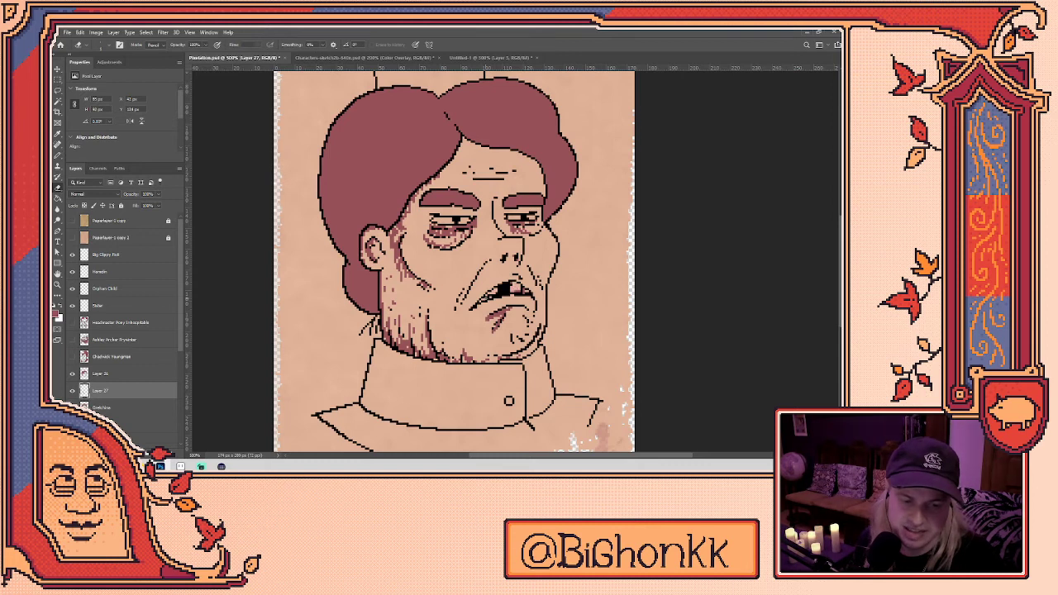
{"action": "key", "text": "b"}
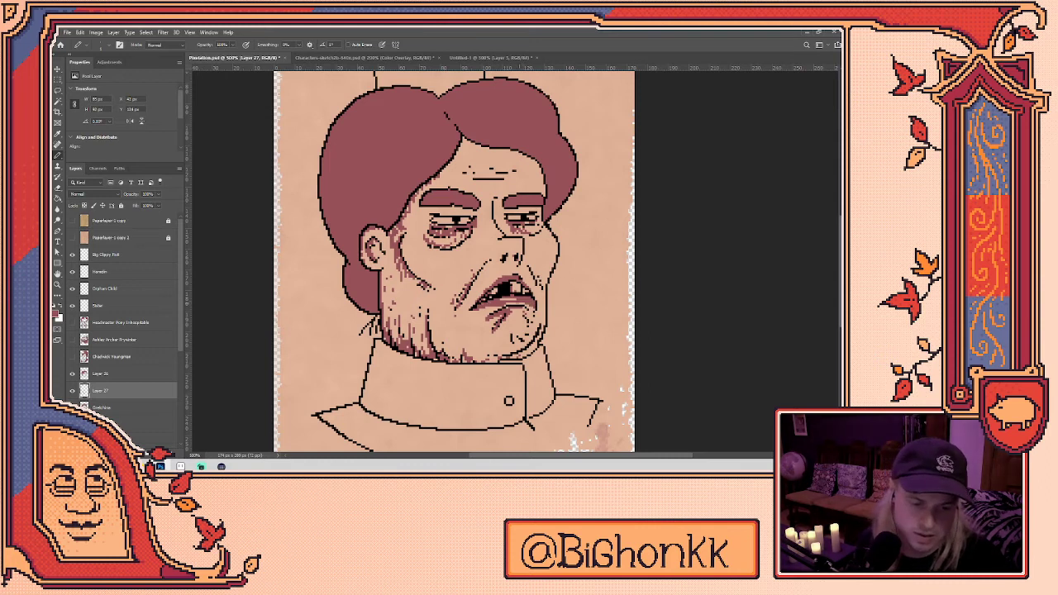
{"action": "key", "text": "e"}
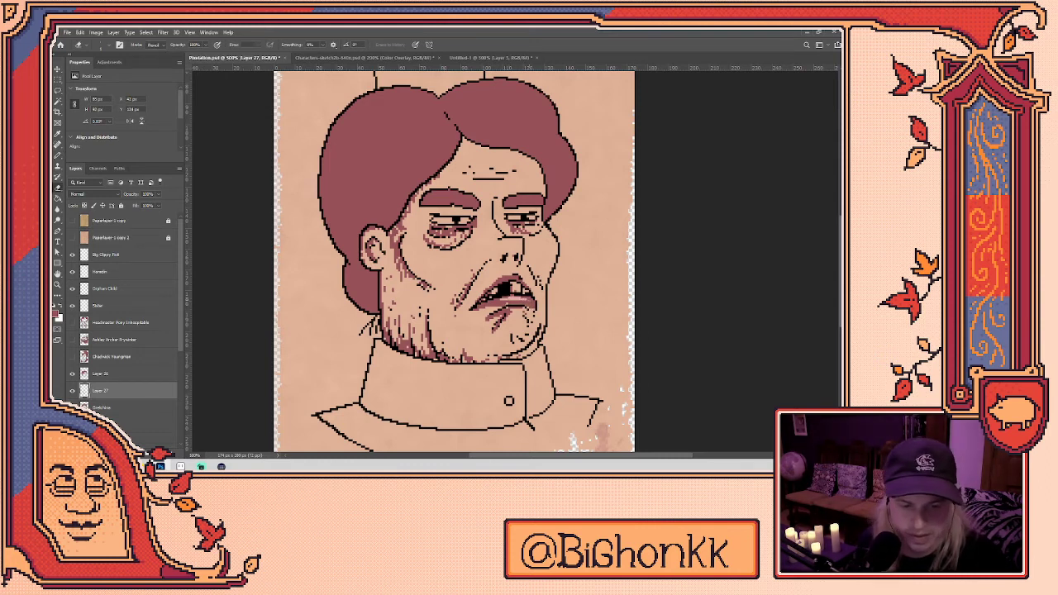
{"action": "key", "text": "b"}
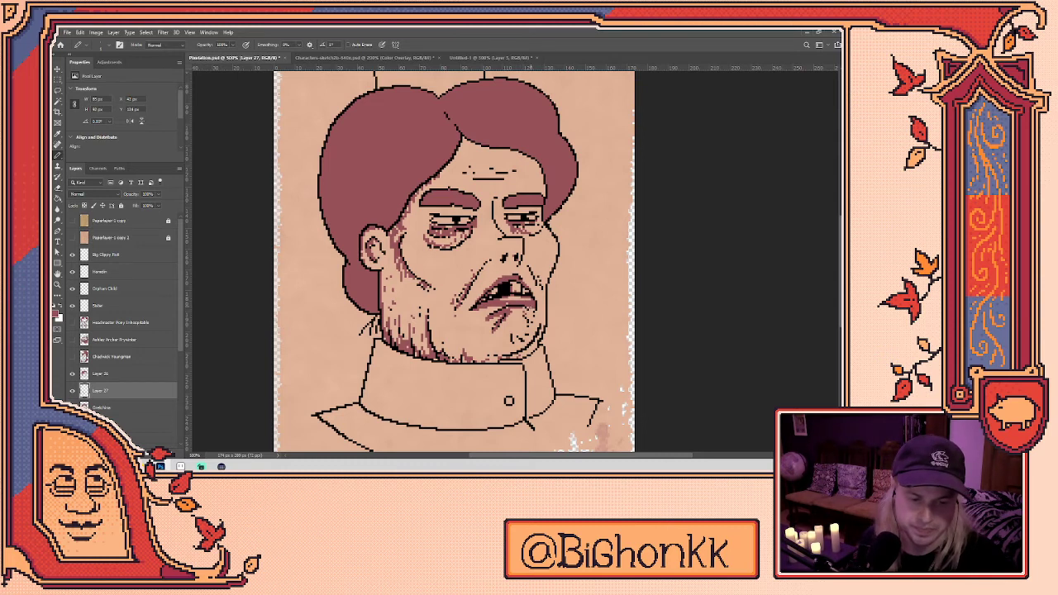
{"action": "key", "text": "e"}
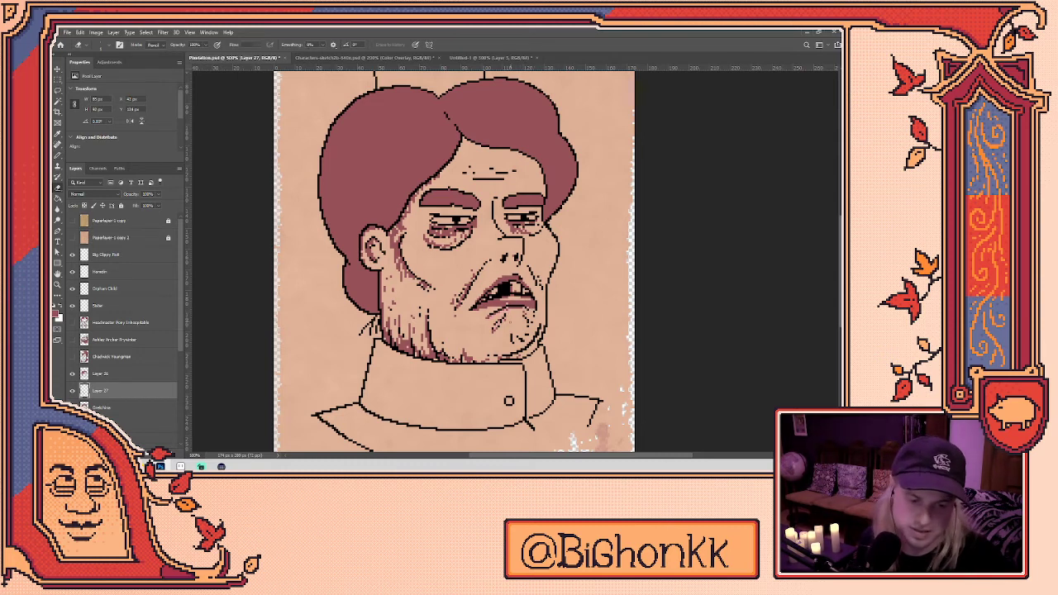
{"action": "key", "text": "b"}
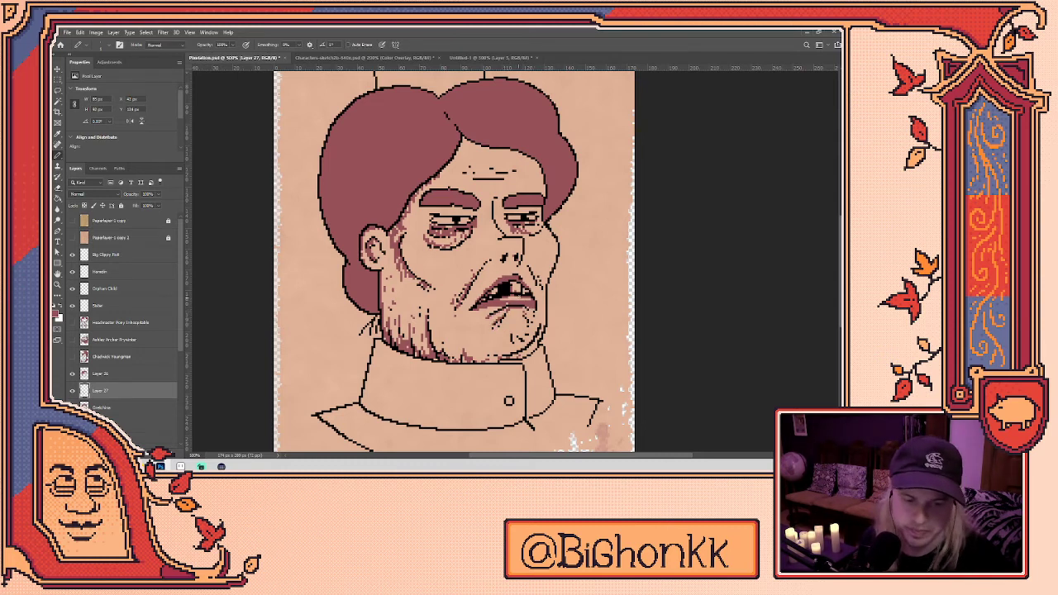
{"action": "key", "text": "e"}
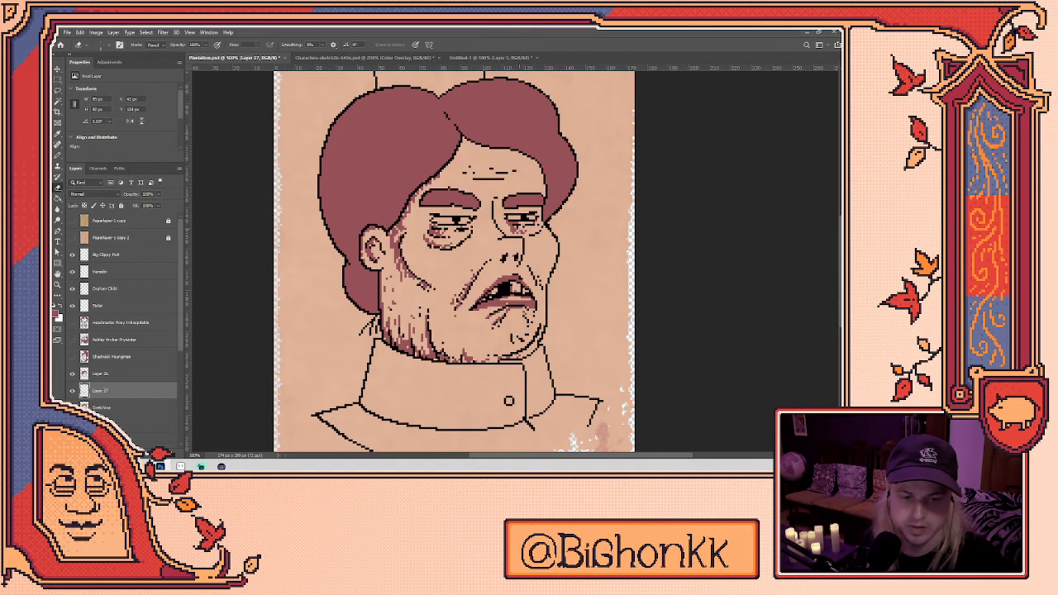
{"action": "key", "text": "b"}
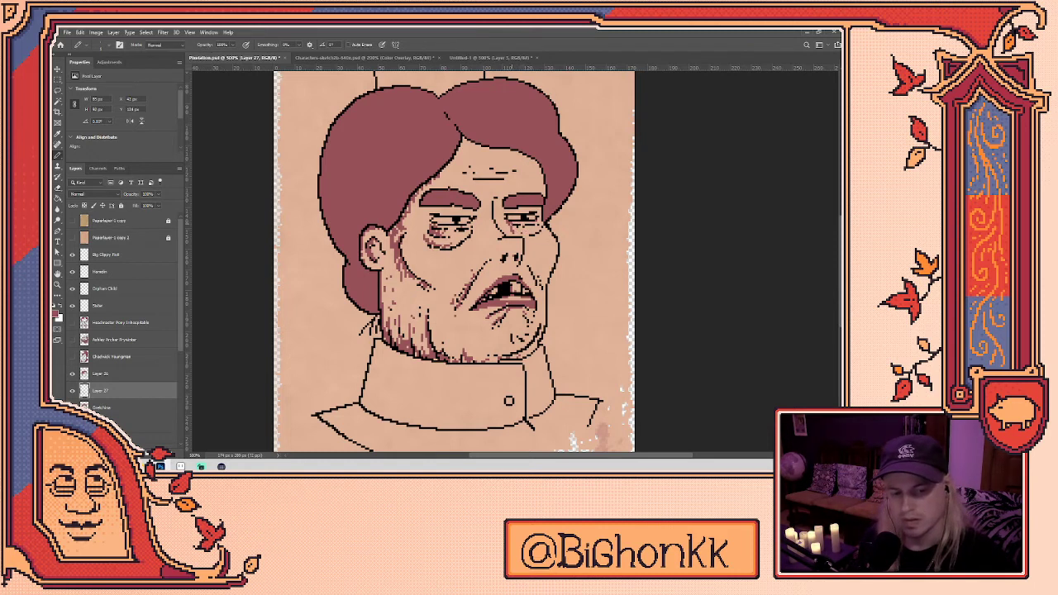
{"action": "key", "text": "e"}
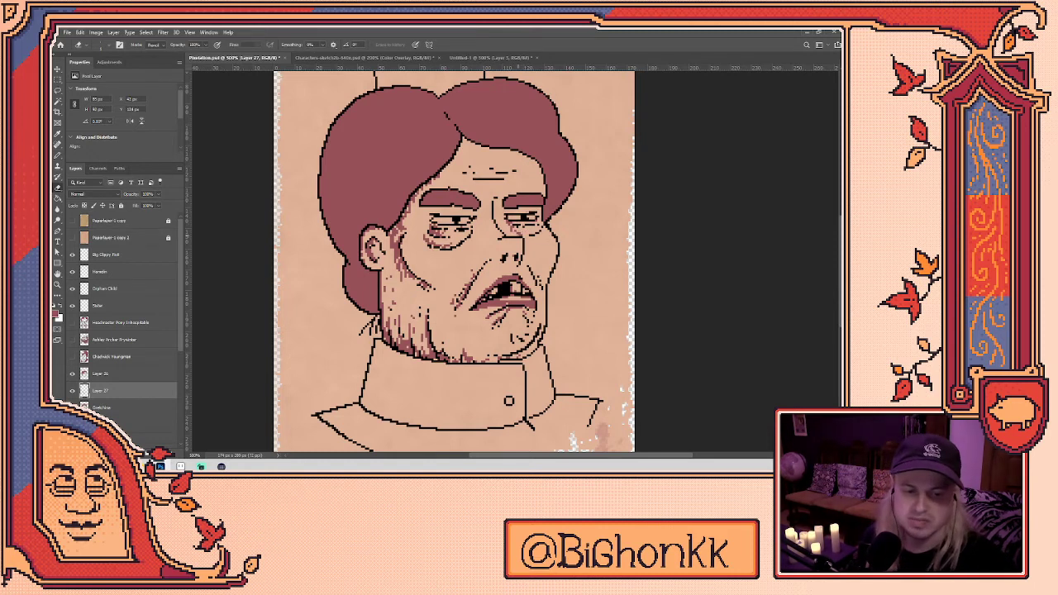
{"action": "key", "text": "b"}
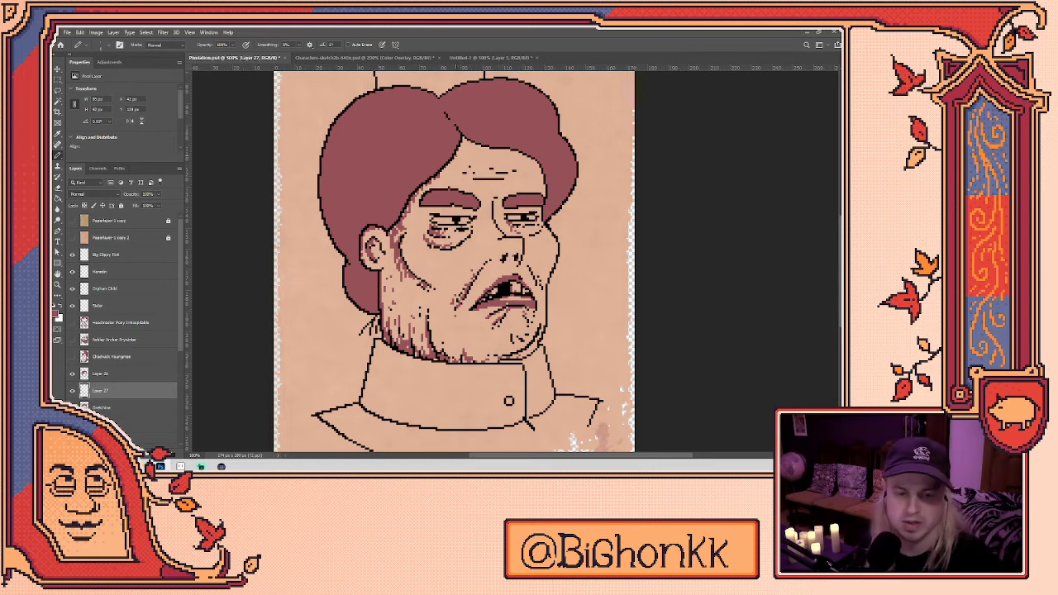
{"action": "key", "text": "e"}
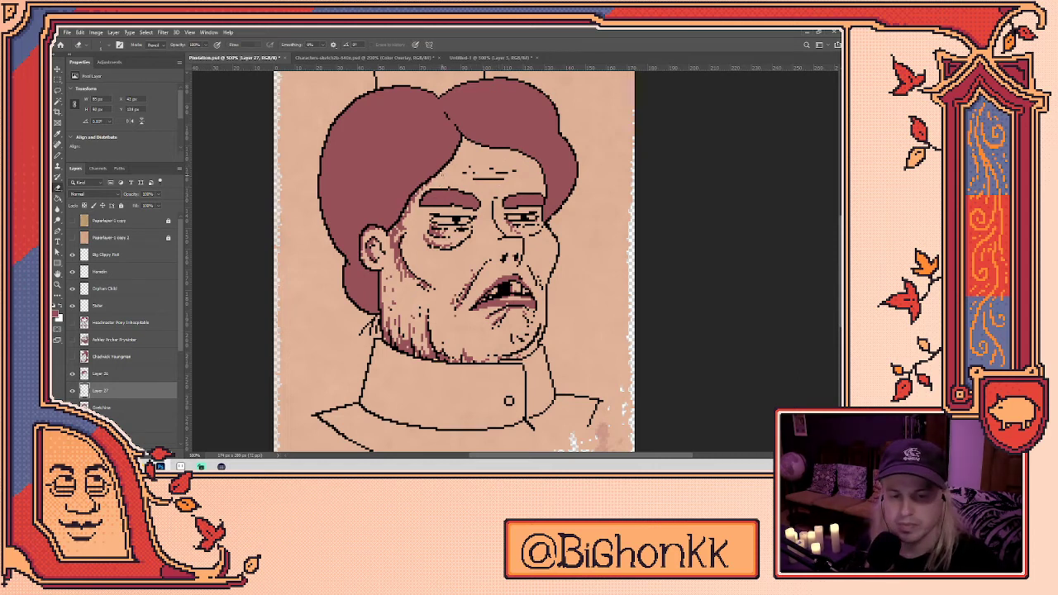
{"action": "key", "text": "b"}
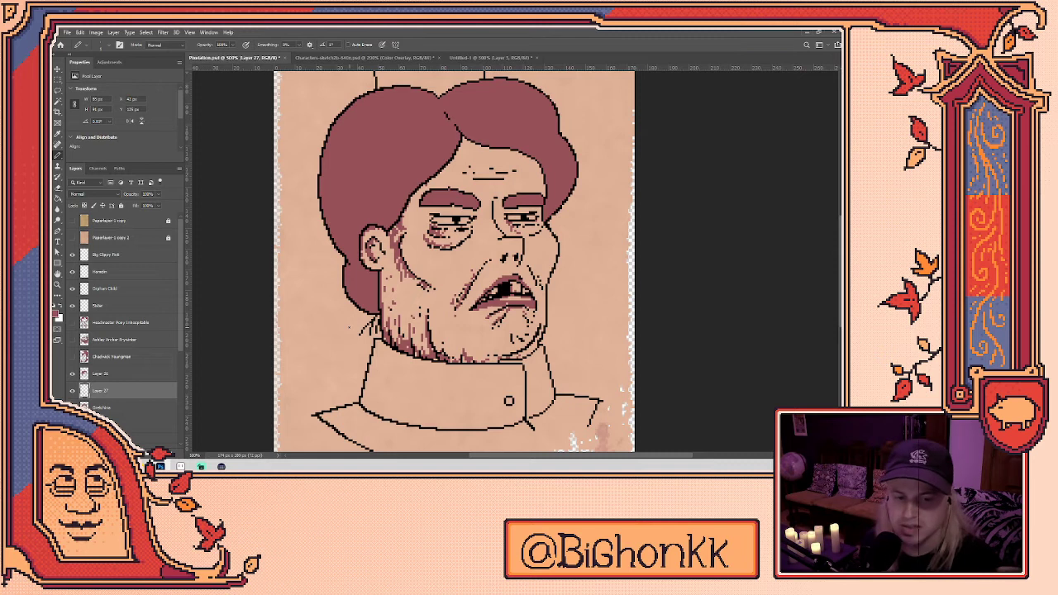
{"action": "key", "text": "e"}
{"action": "key", "text": "b"}
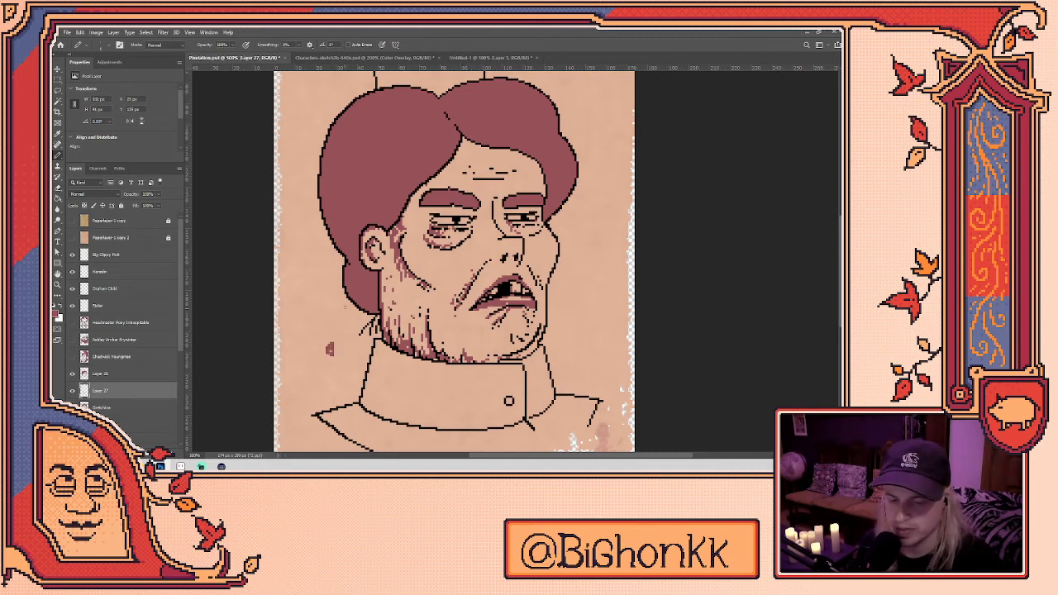
{"action": "left_click_drag", "start_coordinate": [459, 258], "coordinate": [438, 293]}
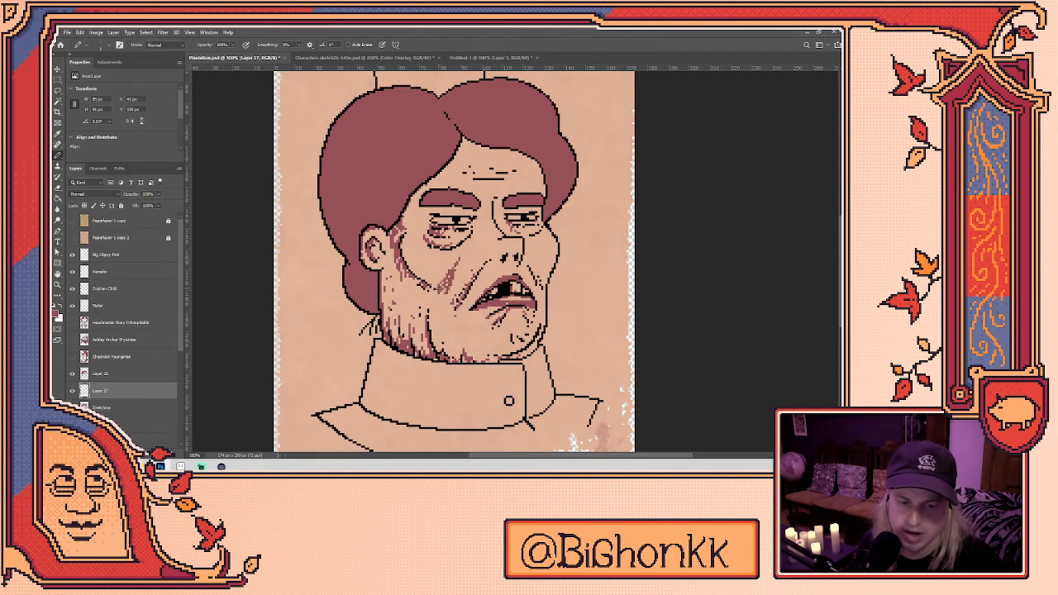
{"action": "key", "text": "e"}
{"action": "mouse_move", "coordinate": [460, 260]}
{"action": "left_mouse_down"}
{"action": "mouse_move", "coordinate": [443, 292]}
{"action": "mouse_move", "coordinate": [438, 283]}
{"action": "mouse_move", "coordinate": [453, 283]}
{"action": "left_mouse_up"}
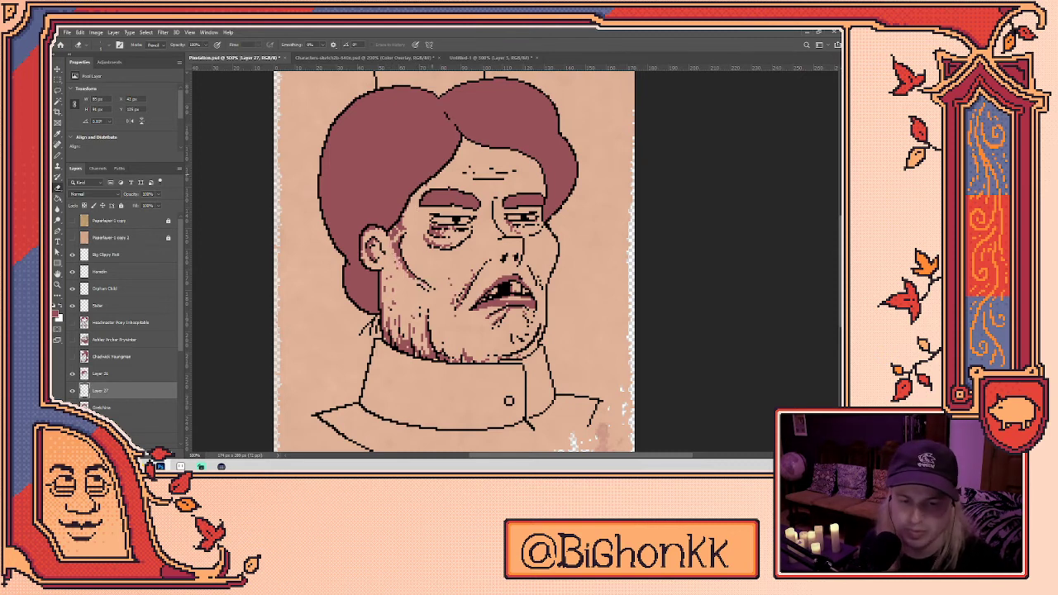
{"action": "scroll", "coordinate": [455, 260], "scroll_direction": "up", "scroll_amount": 1}
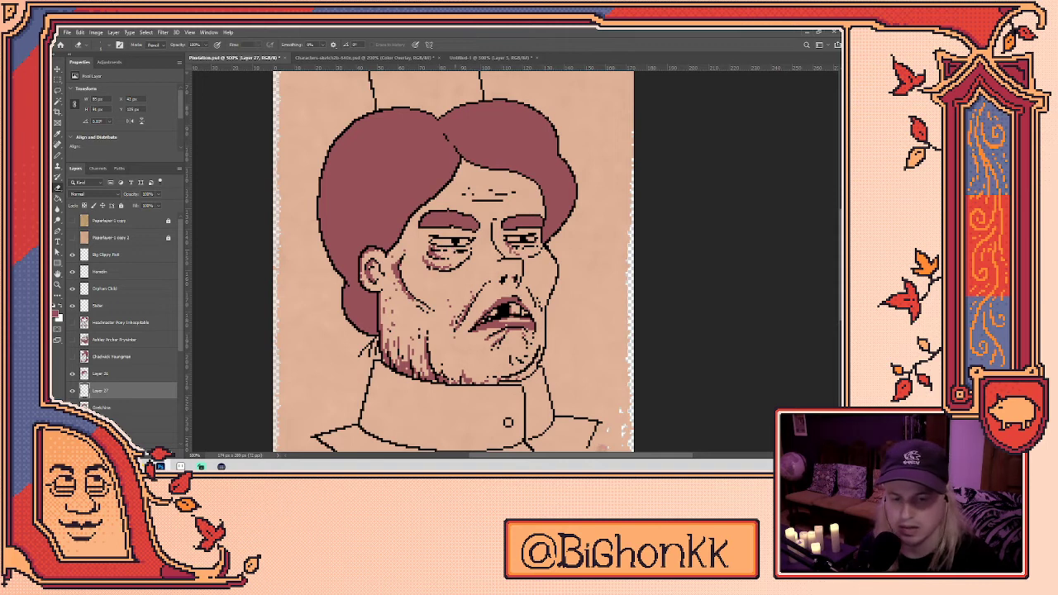
- Add a dark mark and a short wrinkle line on the young man's forehead
{"action": "key", "text": "b"}
{"action": "left_click_drag", "start_coordinate": [497, 289], "coordinate": [480, 260]}
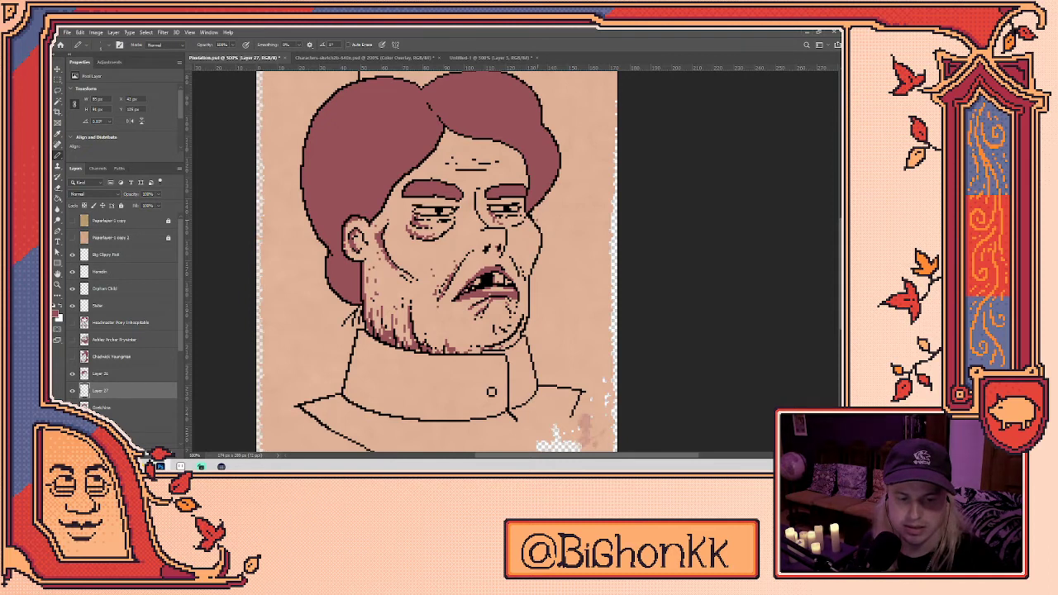
{"action": "left_click", "coordinate": [452, 167]}
{"action": "left_click_drag", "start_coordinate": [456, 166], "coordinate": [467, 170]}
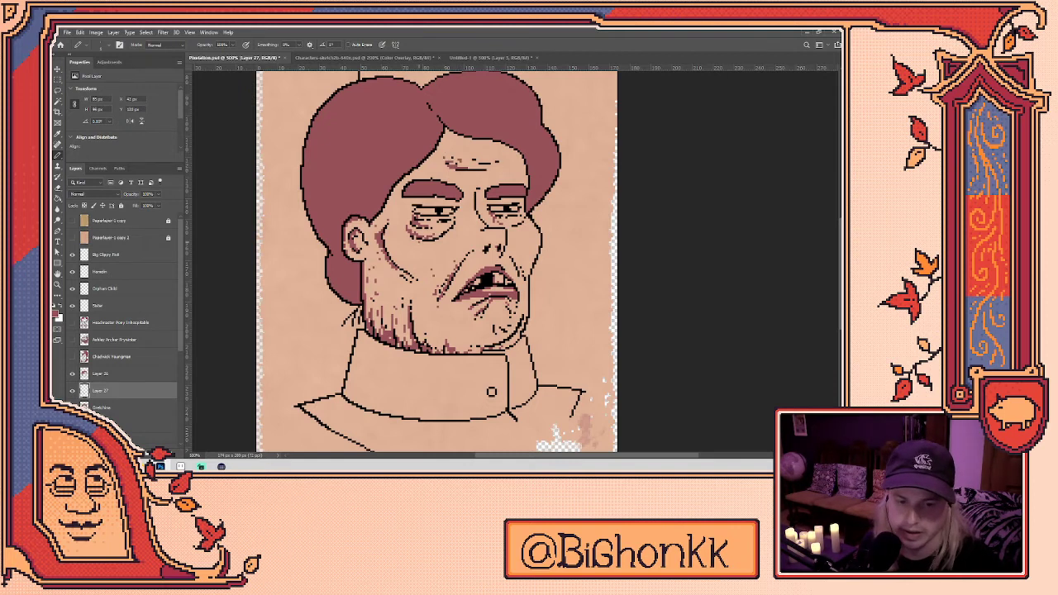
- Shade along the left edge and left side of the collar
{"action": "left_click_drag", "start_coordinate": [437, 261], "coordinate": [430, 235]}
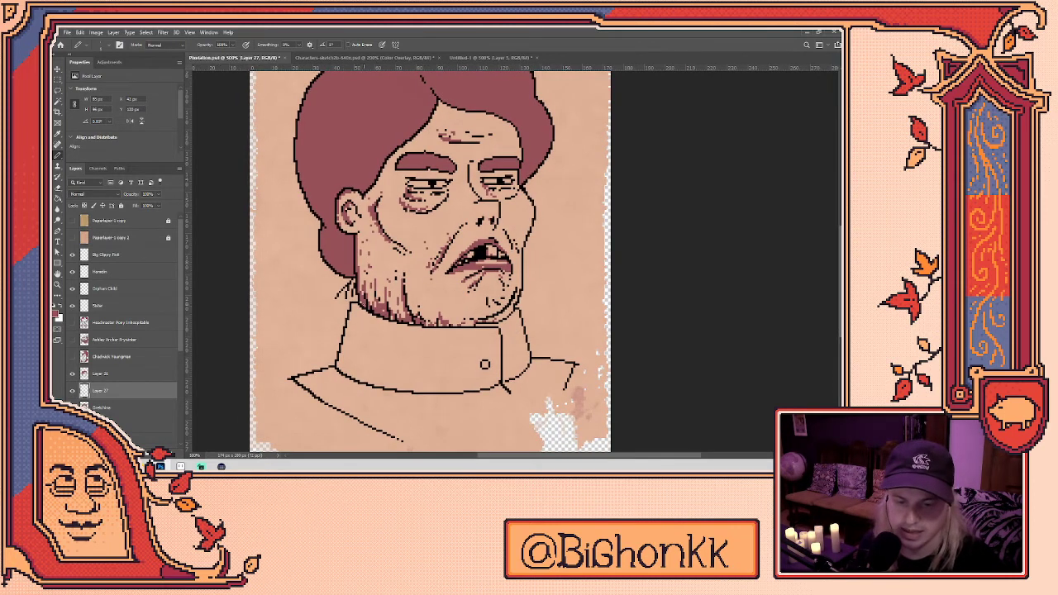
{"action": "left_click_drag", "start_coordinate": [343, 341], "coordinate": [341, 369]}
{"action": "mouse_move", "coordinate": [350, 308]}
{"action": "left_mouse_down"}
{"action": "mouse_move", "coordinate": [342, 369]}
{"action": "mouse_move", "coordinate": [352, 339]}
{"action": "mouse_move", "coordinate": [348, 373]}
{"action": "mouse_move", "coordinate": [375, 386]}
{"action": "left_mouse_up"}
{"action": "mouse_move", "coordinate": [298, 376]}
{"action": "left_mouse_down"}
{"action": "mouse_move", "coordinate": [366, 393]}
{"action": "mouse_move", "coordinate": [344, 402]}
{"action": "left_mouse_up"}
- Try faint strokes to the left of the face, then undo them
{"action": "key", "text": "e"}
{"action": "key", "text": "b"}
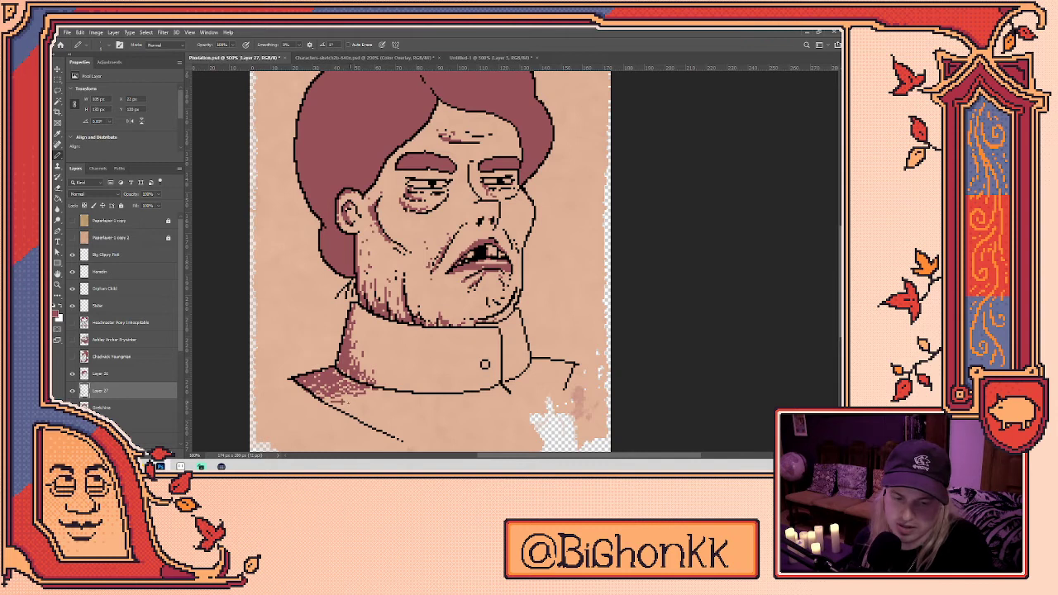
{"action": "key", "text": "e"}
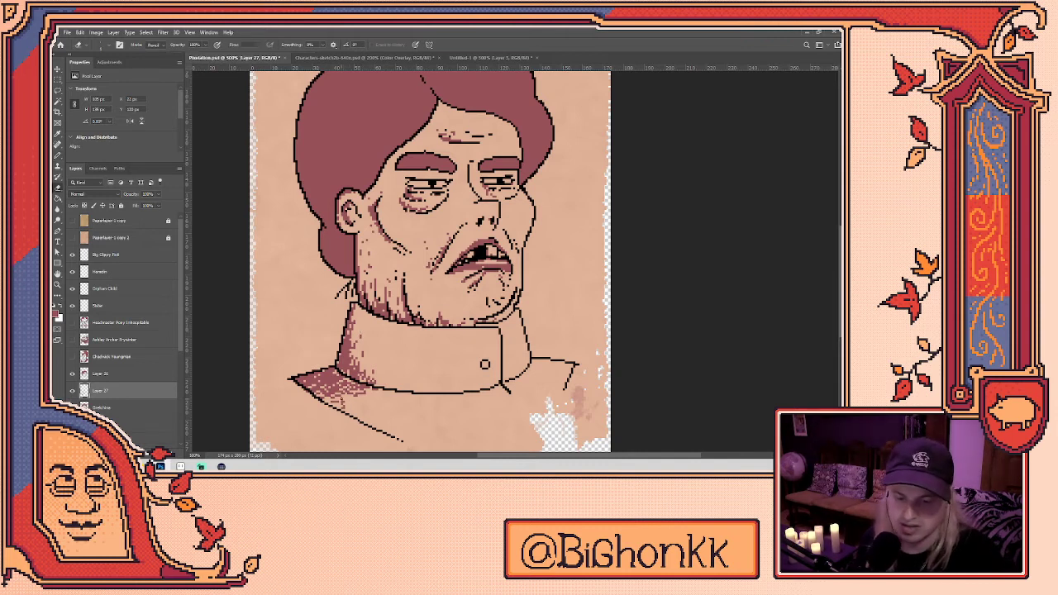
{"action": "scroll", "coordinate": [430, 265], "scroll_direction": "up", "scroll_amount": 2}
{"action": "key", "text": "b"}
{"action": "left_click_drag", "start_coordinate": [296, 312], "coordinate": [282, 364]}
{"action": "left_click_drag", "start_coordinate": [296, 332], "coordinate": [292, 346]}
{"action": "key", "text": "ctrl+z"}
{"action": "key", "text": "ctrl+z"}
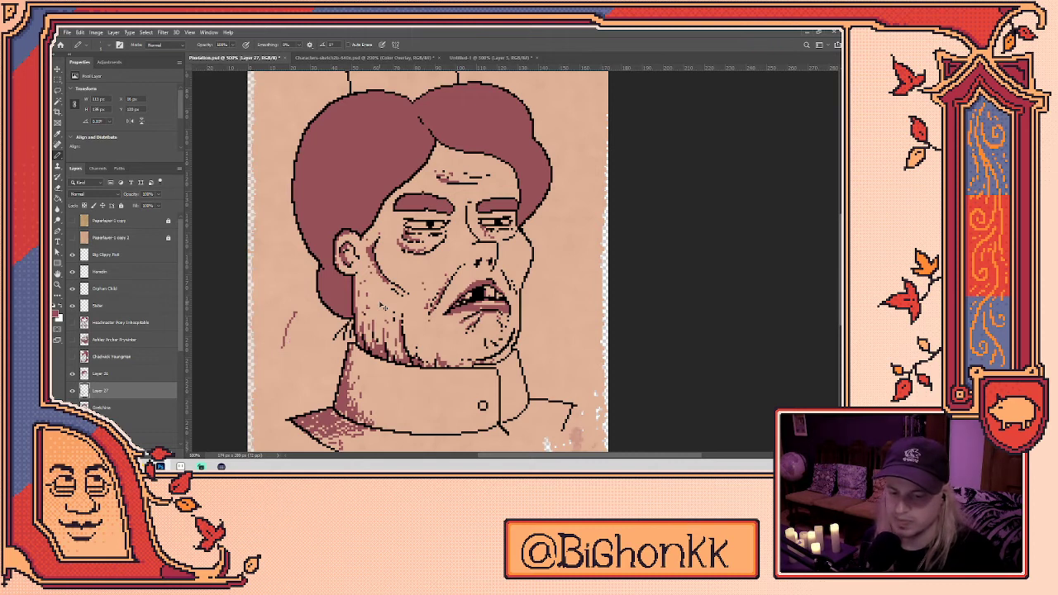
- Draw hair strands up the lower-left edge of the top hat
{"action": "scroll", "coordinate": [414, 322], "scroll_direction": "up", "scroll_amount": 5}
{"action": "key", "text": "ctrl+z"}
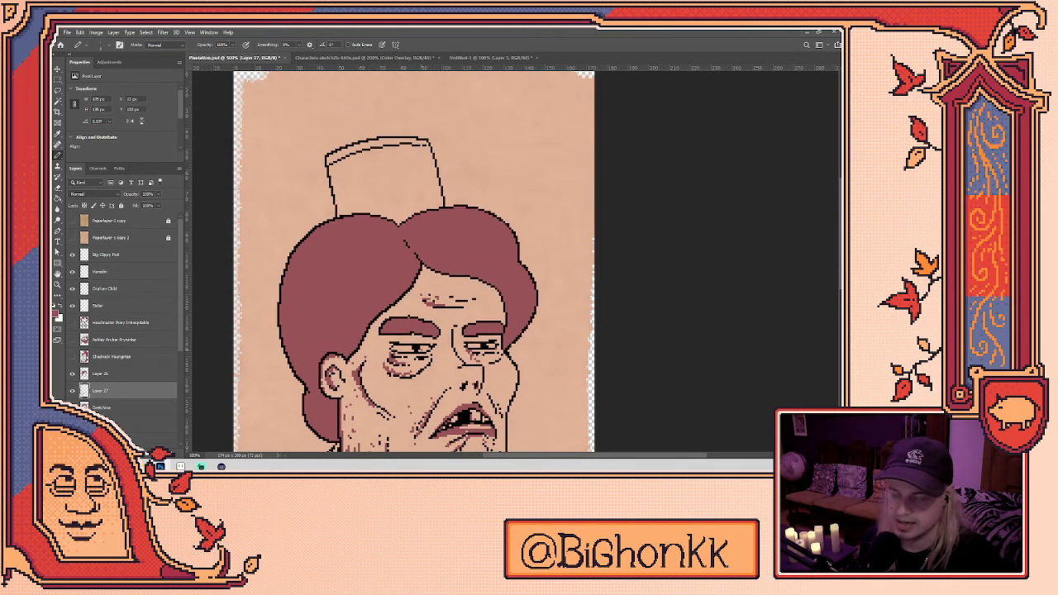
{"action": "mouse_move", "coordinate": [332, 217]}
{"action": "left_mouse_down"}
{"action": "mouse_move", "coordinate": [338, 174]}
{"action": "mouse_move", "coordinate": [353, 195]}
{"action": "left_mouse_up"}
- Add small marks along the top hat's left edge
{"action": "left_click_drag", "start_coordinate": [330, 159], "coordinate": [335, 160]}
{"action": "key", "text": "e"}
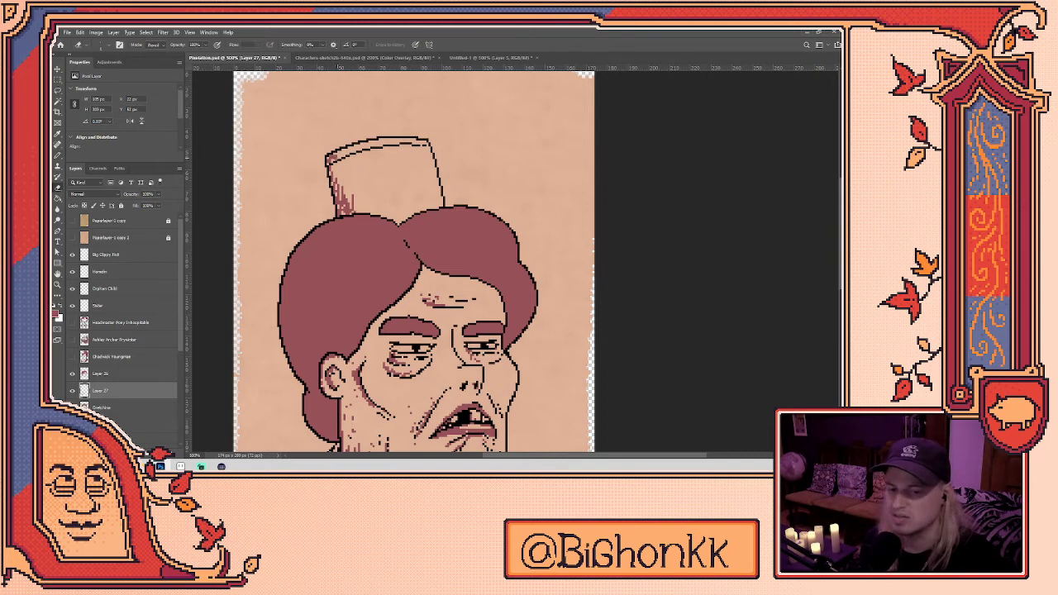
{"action": "scroll", "coordinate": [356, 147], "scroll_direction": "up", "scroll_amount": 4}
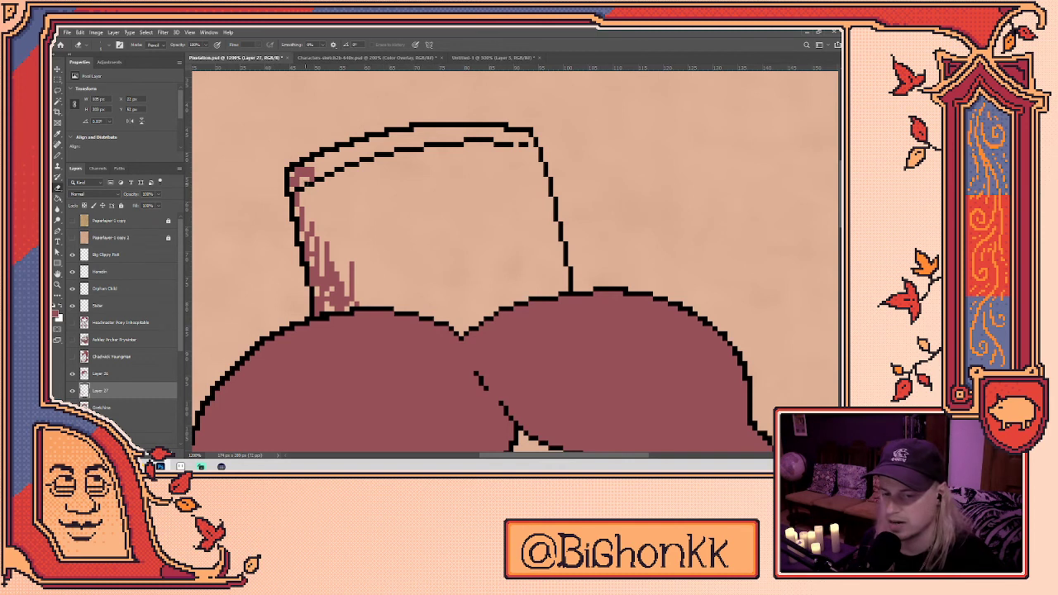
{"action": "key", "text": "b"}
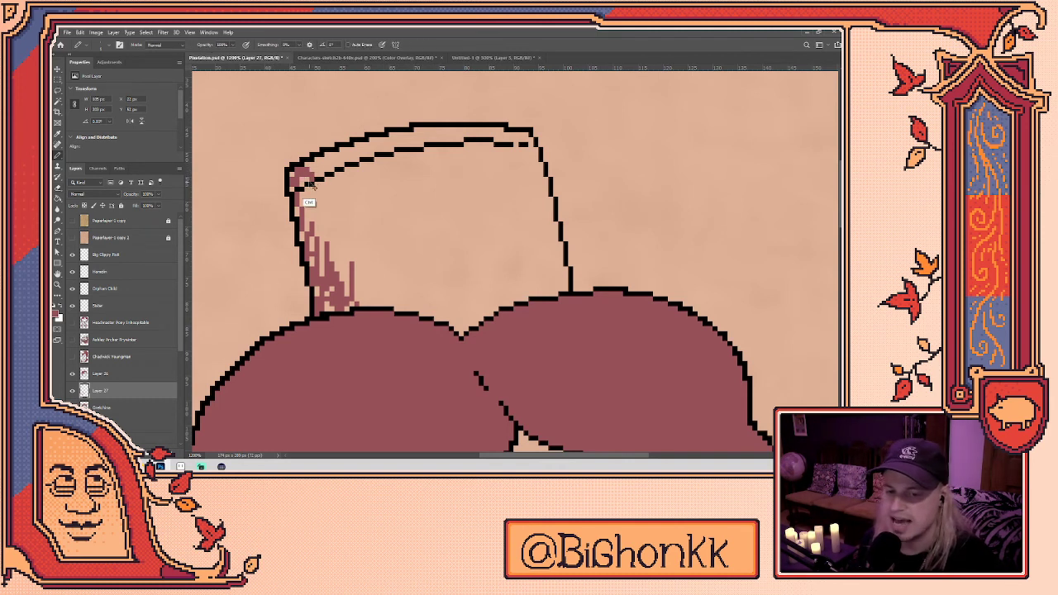
{"action": "key", "text": "e"}
{"action": "key", "text": "b"}
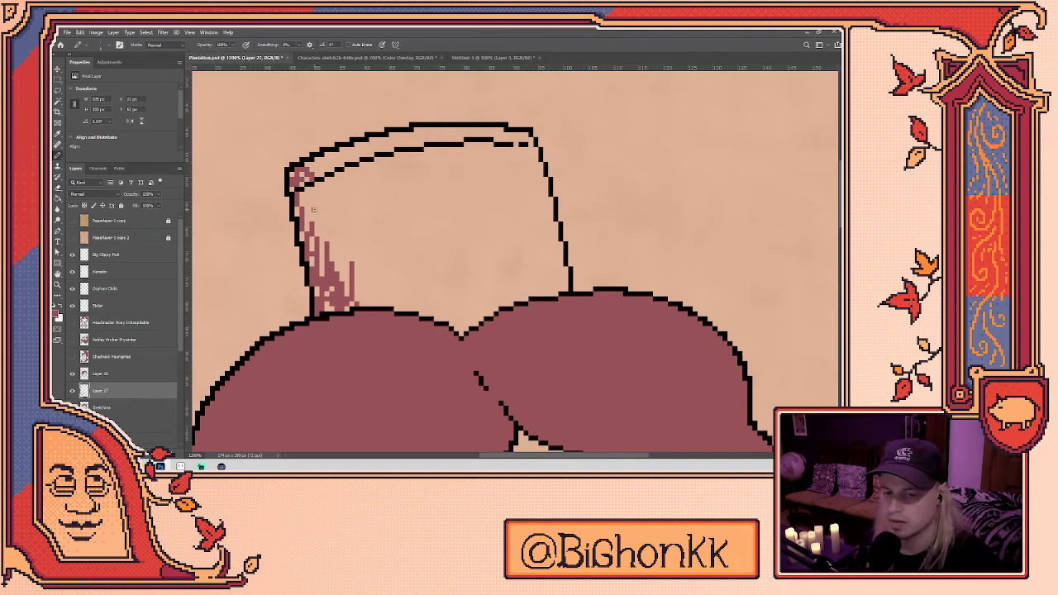
{"action": "scroll", "coordinate": [341, 213], "scroll_direction": "down", "scroll_amount": 2}
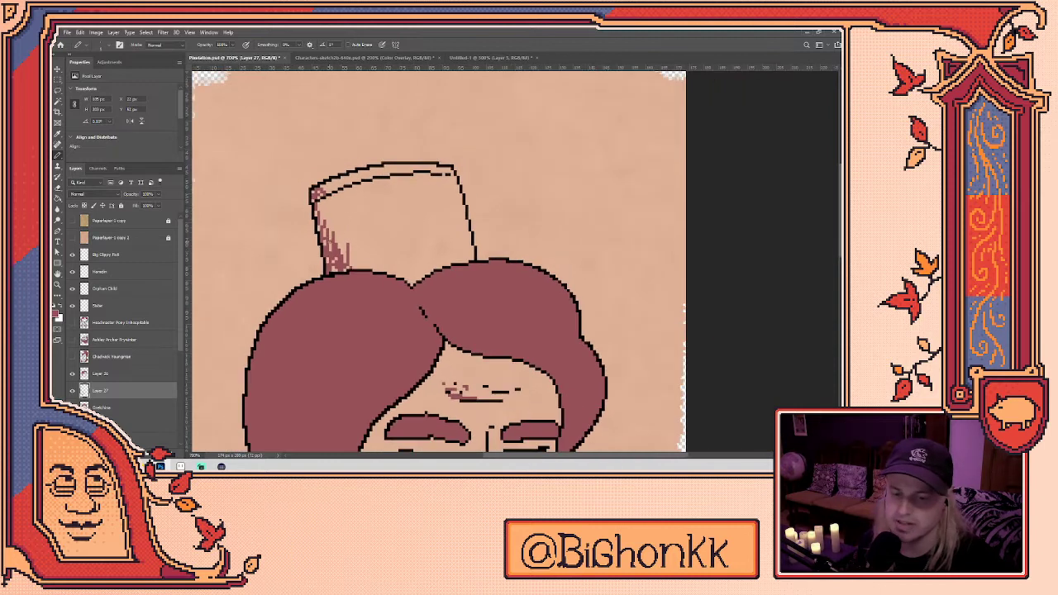
- Add a few small dark pixels on the hat
{"action": "left_click", "coordinate": [383, 218]}
{"action": "key", "text": "e"}
{"action": "key", "text": "b"}
{"action": "left_click", "coordinate": [387, 223]}
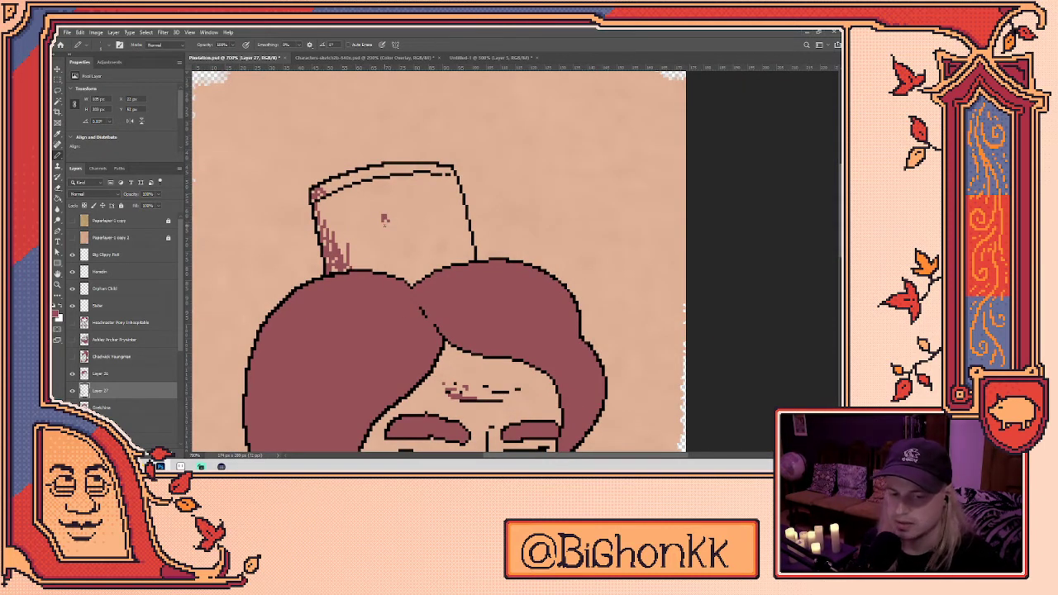
{"action": "key", "text": "e"}
{"action": "key", "text": "b"}
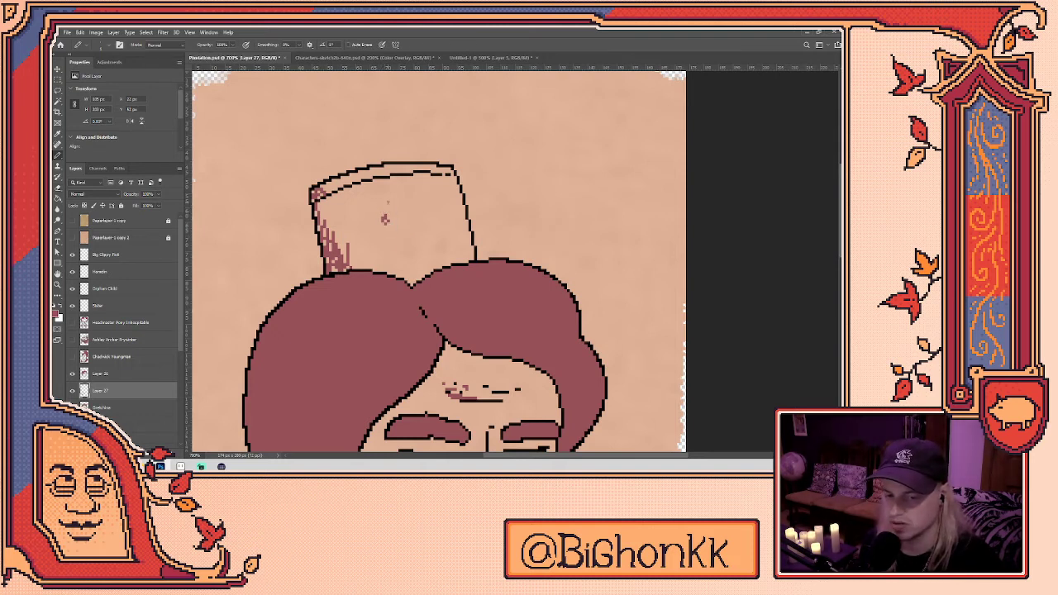
- Erase the stray red mark on the hat with the Eraser
{"action": "key", "text": "e"}
{"action": "left_click", "coordinate": [384, 218]}
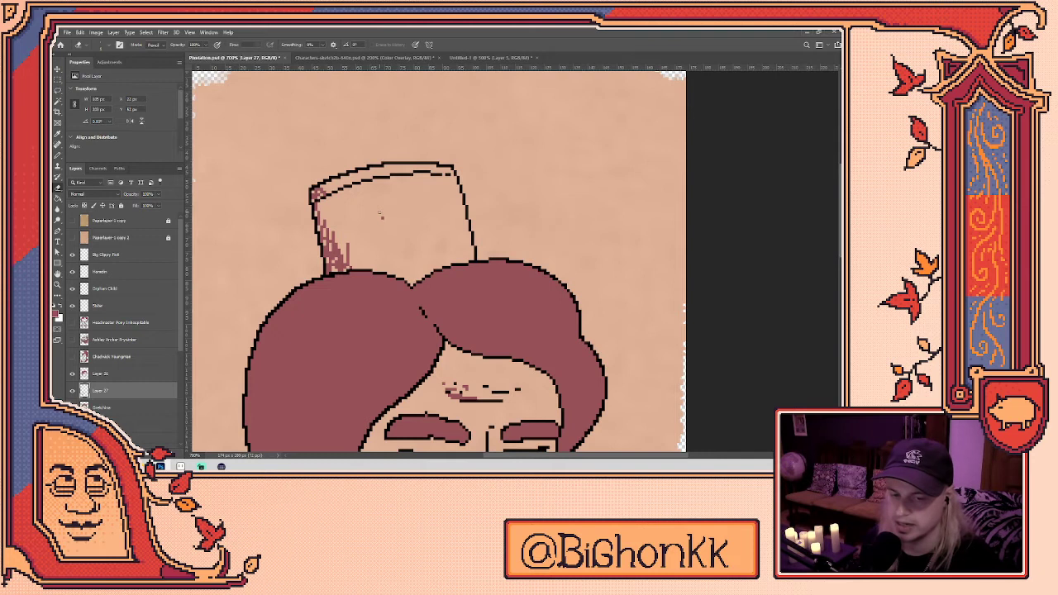
{"action": "scroll", "coordinate": [379, 213], "scroll_direction": "down", "scroll_amount": 3}
{"action": "scroll", "coordinate": [518, 207], "scroll_direction": "down", "scroll_amount": 1}
{"action": "scroll", "coordinate": [516, 243], "scroll_direction": "down", "scroll_amount": 3}
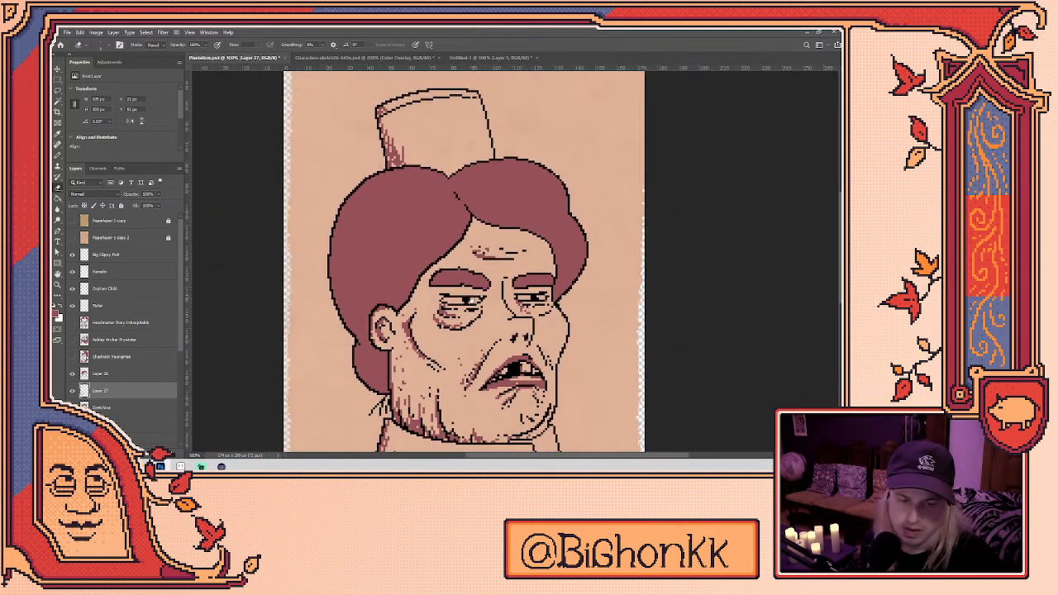
{"action": "scroll", "coordinate": [470, 298], "scroll_direction": "up", "scroll_amount": 2}
{"action": "scroll", "coordinate": [468, 299], "scroll_direction": "up", "scroll_amount": 1}
{"action": "key", "text": "b"}
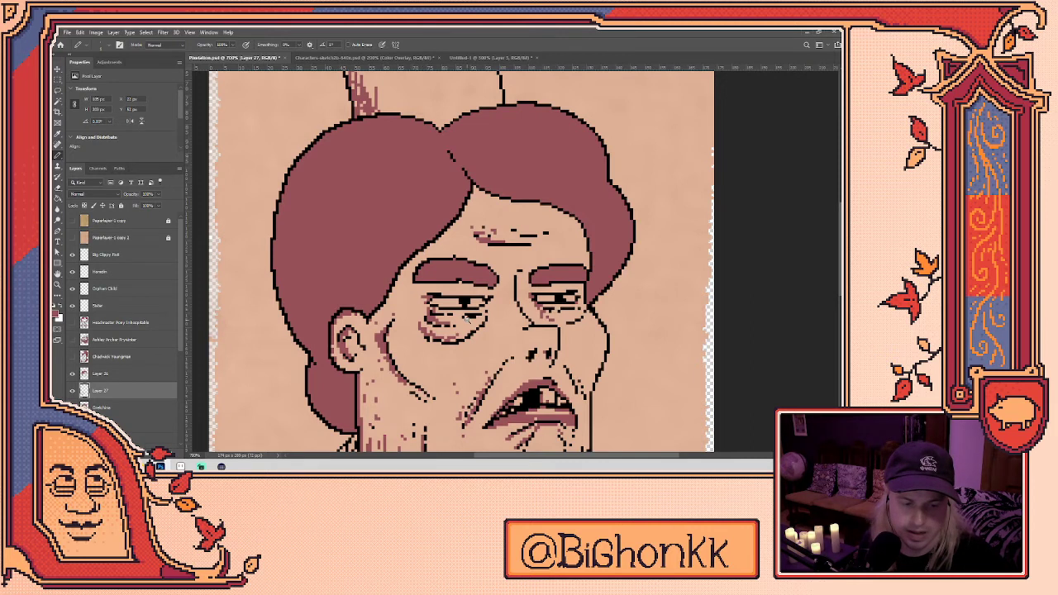
{"action": "scroll", "coordinate": [468, 321], "scroll_direction": "down", "scroll_amount": 3}
{"action": "scroll", "coordinate": [534, 352], "scroll_direction": "up", "scroll_amount": 1}
{"action": "key", "text": "e"}
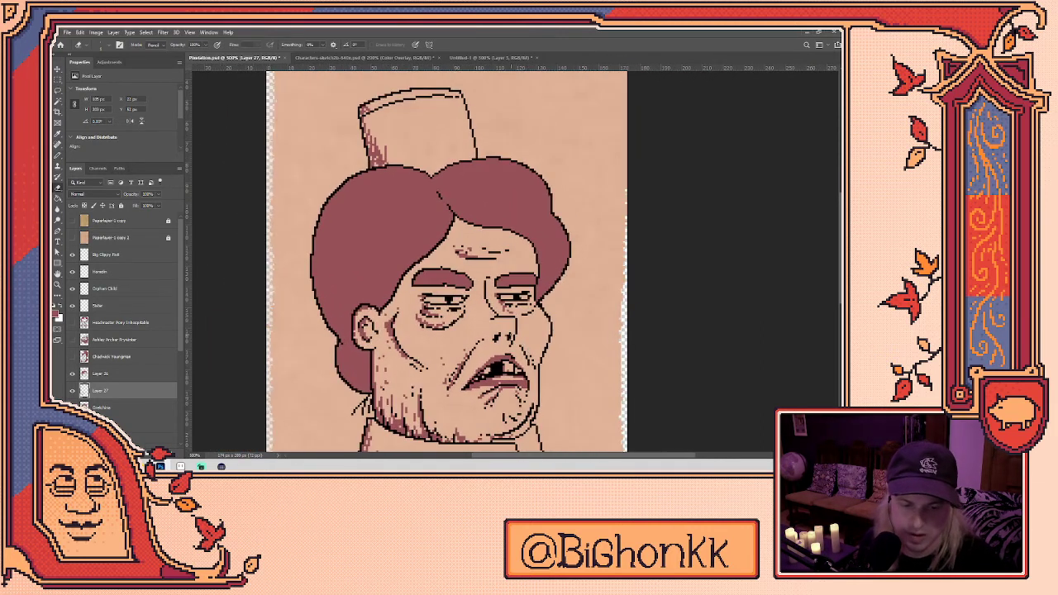
{"action": "key", "text": "b"}
{"action": "left_click_drag", "start_coordinate": [521, 354], "coordinate": [528, 310]}
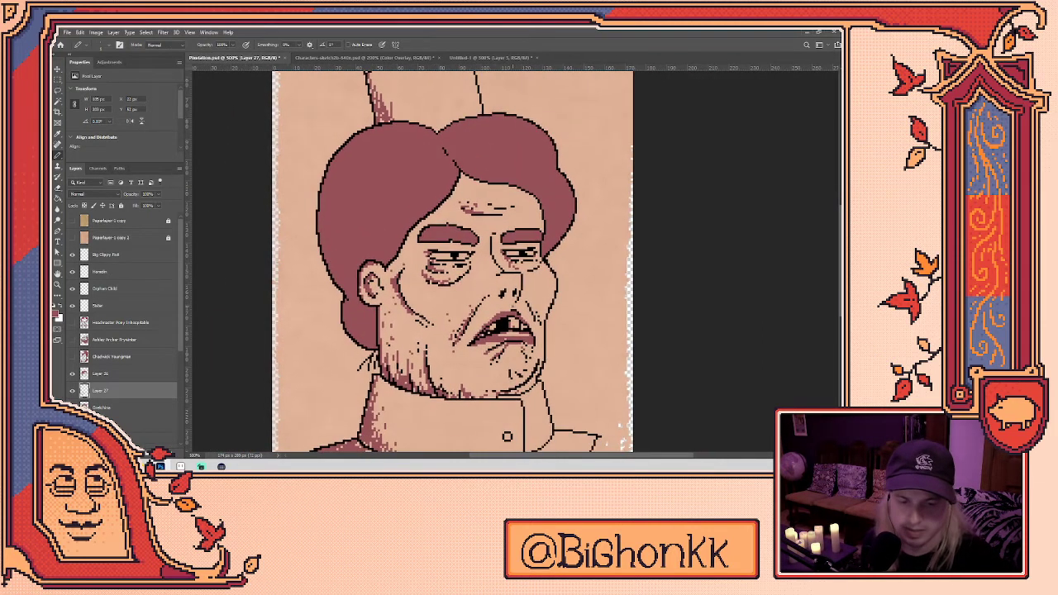
{"action": "left_click_drag", "start_coordinate": [529, 347], "coordinate": [518, 305]}
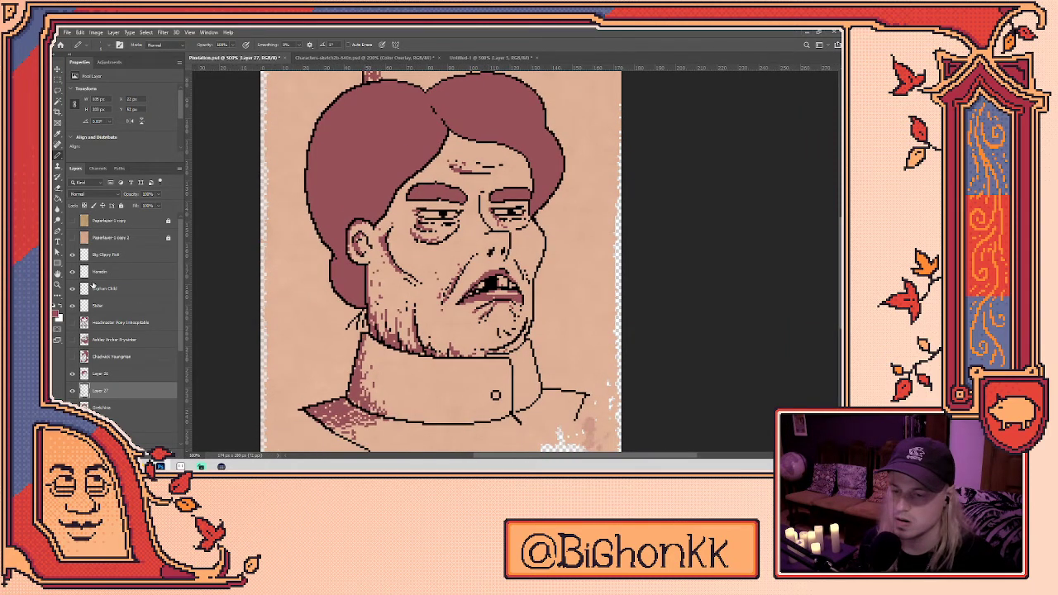
{"action": "left_click_drag", "start_coordinate": [518, 348], "coordinate": [484, 313]}
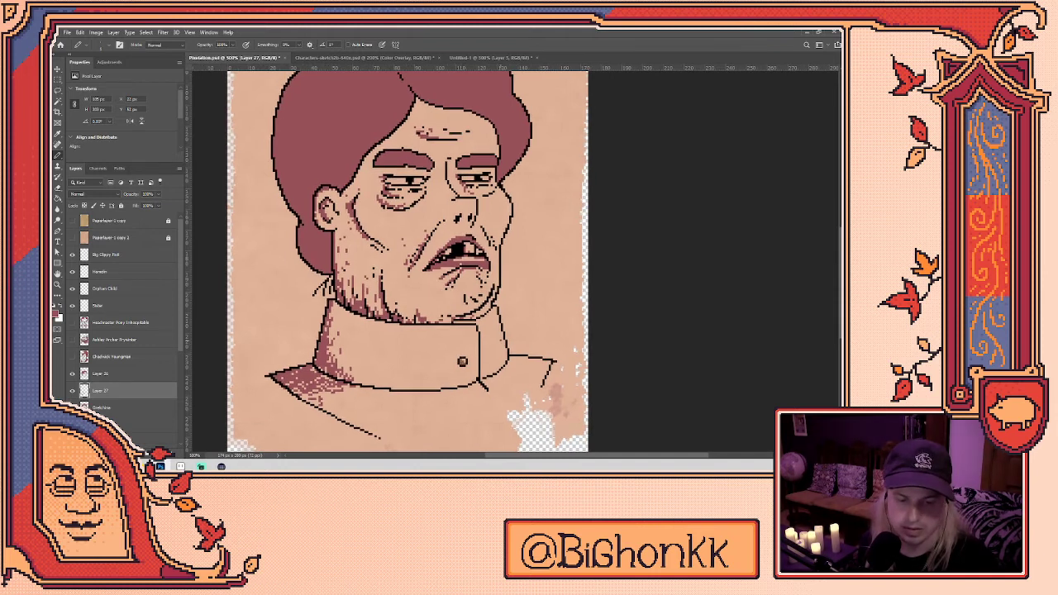
{"action": "scroll", "coordinate": [498, 334], "scroll_direction": "down", "scroll_amount": 1}
{"action": "scroll", "coordinate": [493, 347], "scroll_direction": "down", "scroll_amount": 1}
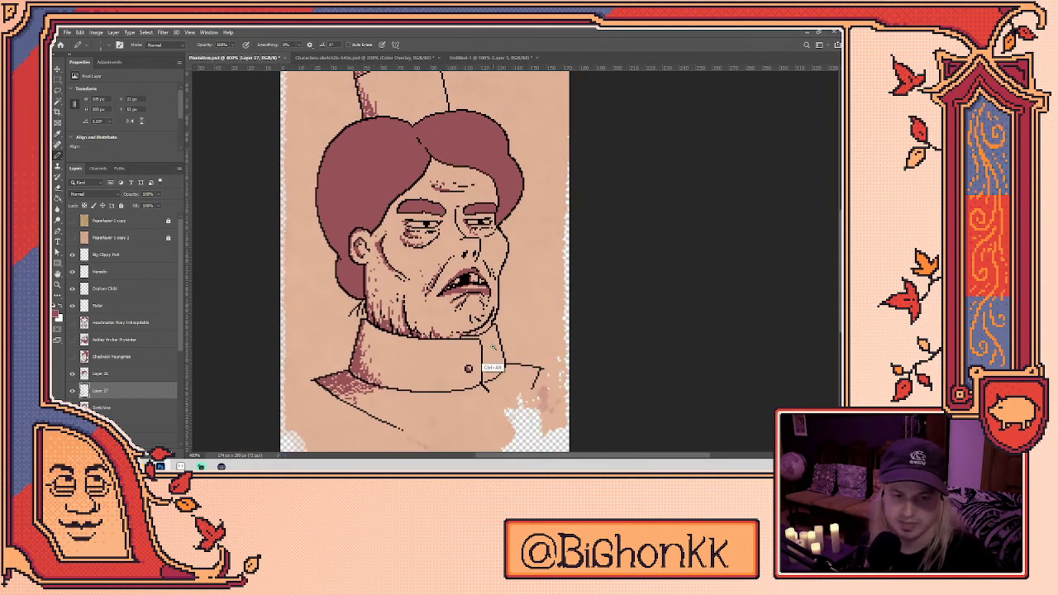
{"action": "left_click_drag", "start_coordinate": [493, 347], "coordinate": [488, 381]}
{"action": "key", "text": "e"}
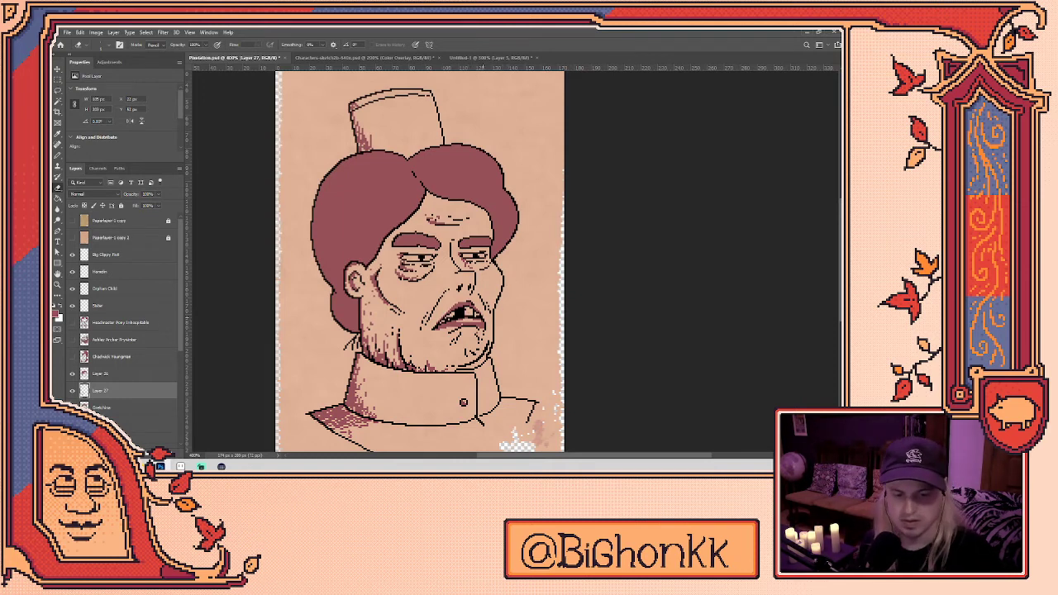
{"action": "key", "text": "b"}
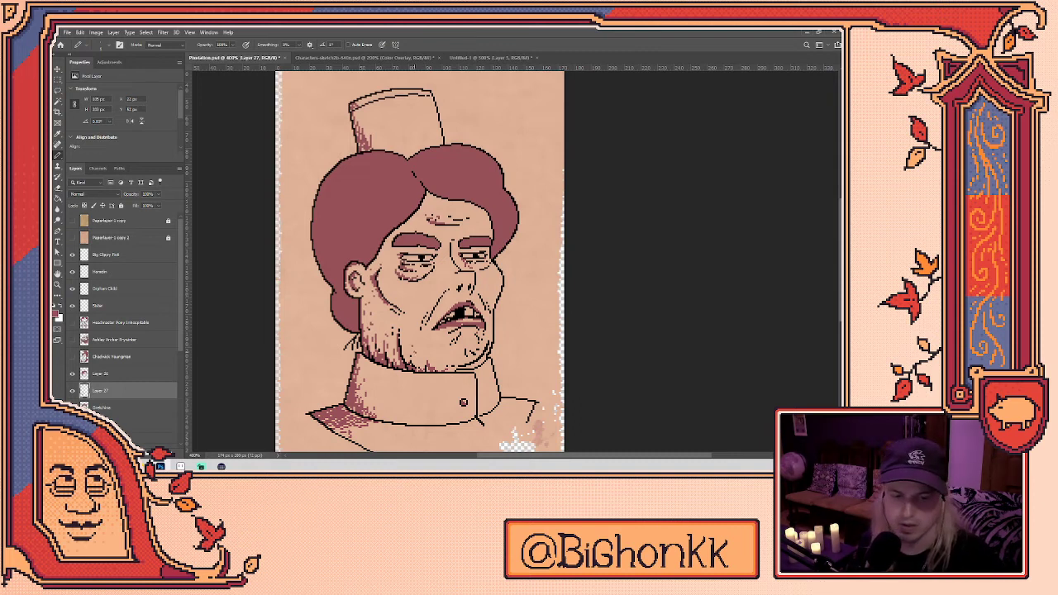
{"action": "key", "text": "e"}
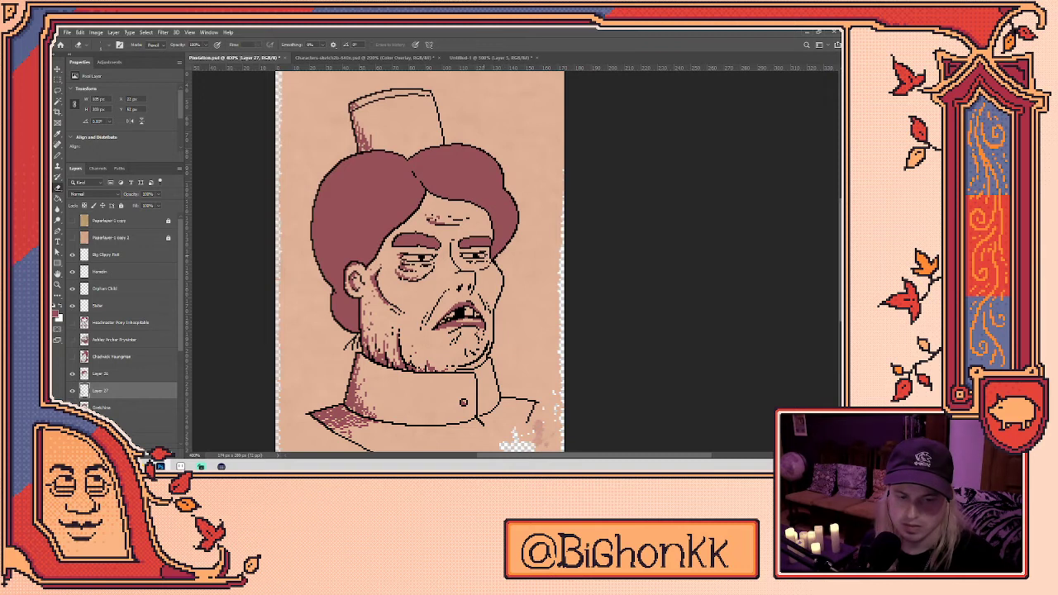
{"action": "key", "text": "b"}
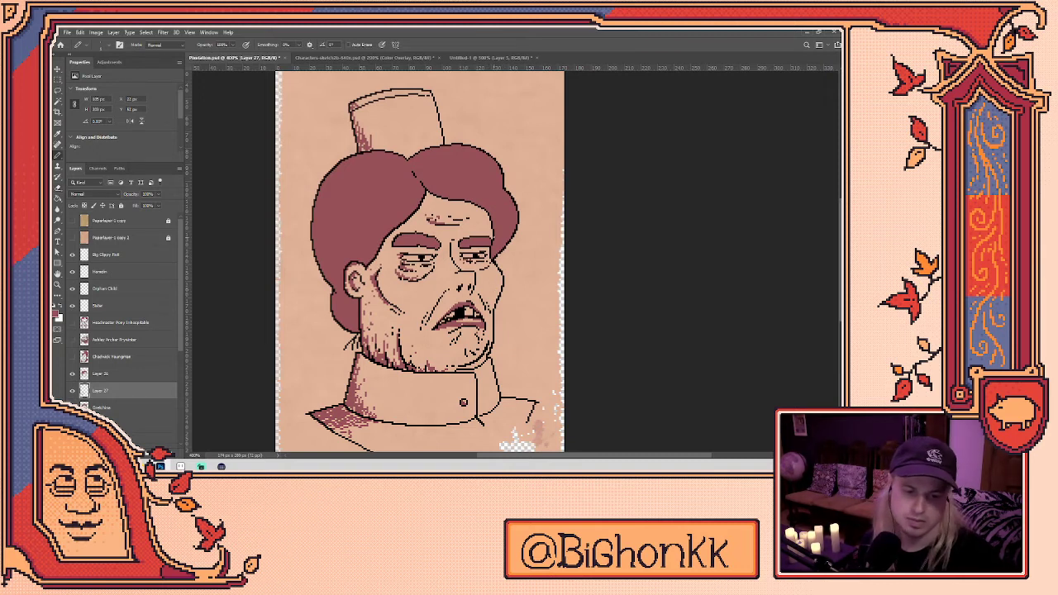
- Zoom out to review the whole portrait, then zoom back in on the face
{"action": "scroll", "coordinate": [440, 276], "scroll_direction": "down", "scroll_amount": 3}
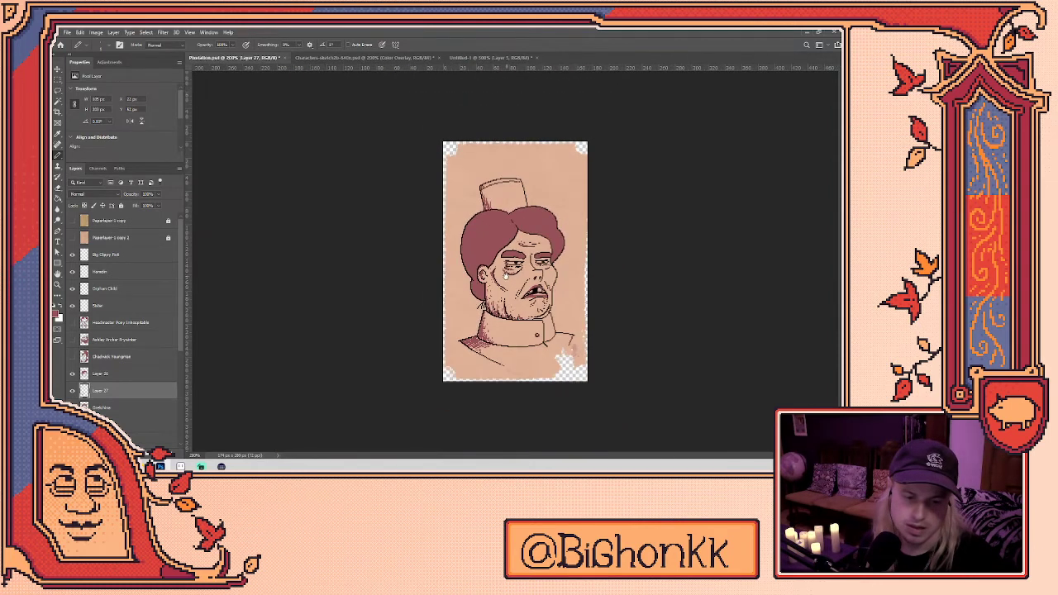
{"action": "scroll", "coordinate": [520, 274], "scroll_direction": "up", "scroll_amount": 3}
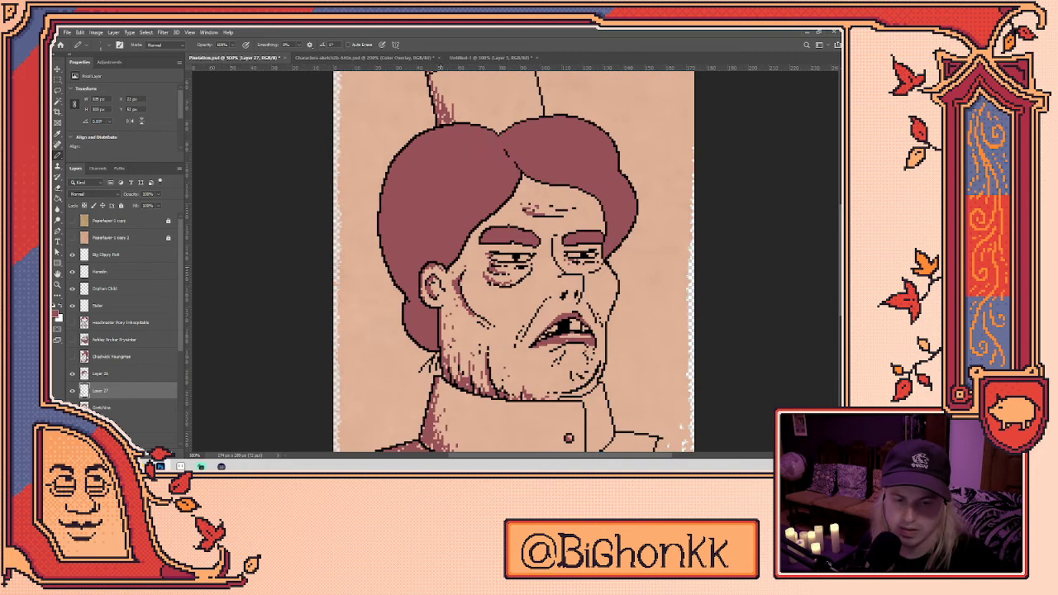
{"action": "left_click_drag", "start_coordinate": [563, 363], "coordinate": [472, 243]}
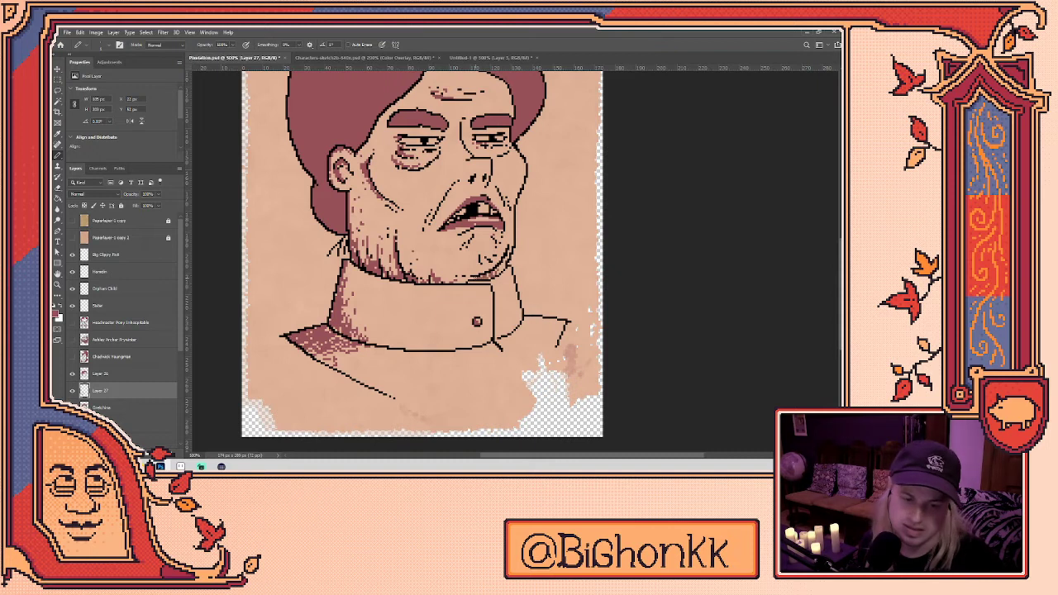
{"action": "key", "text": "ctrl+minus"}
{"action": "key", "text": "ctrl+minus"}
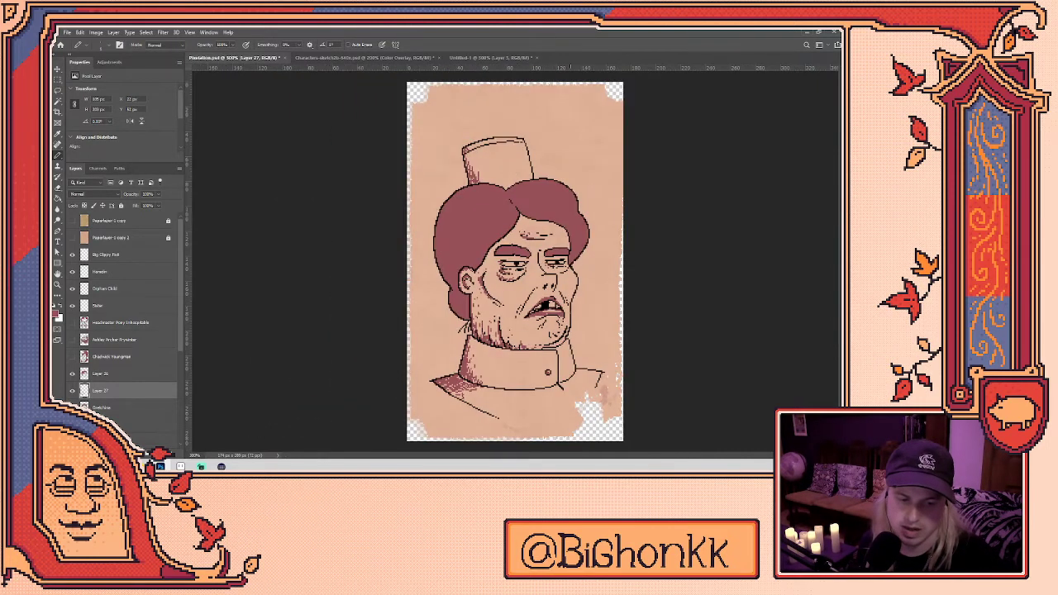
{"action": "scroll", "coordinate": [589, 340], "scroll_direction": "up", "scroll_amount": 1}
{"action": "scroll", "coordinate": [589, 341], "scroll_direction": "up", "scroll_amount": 1}
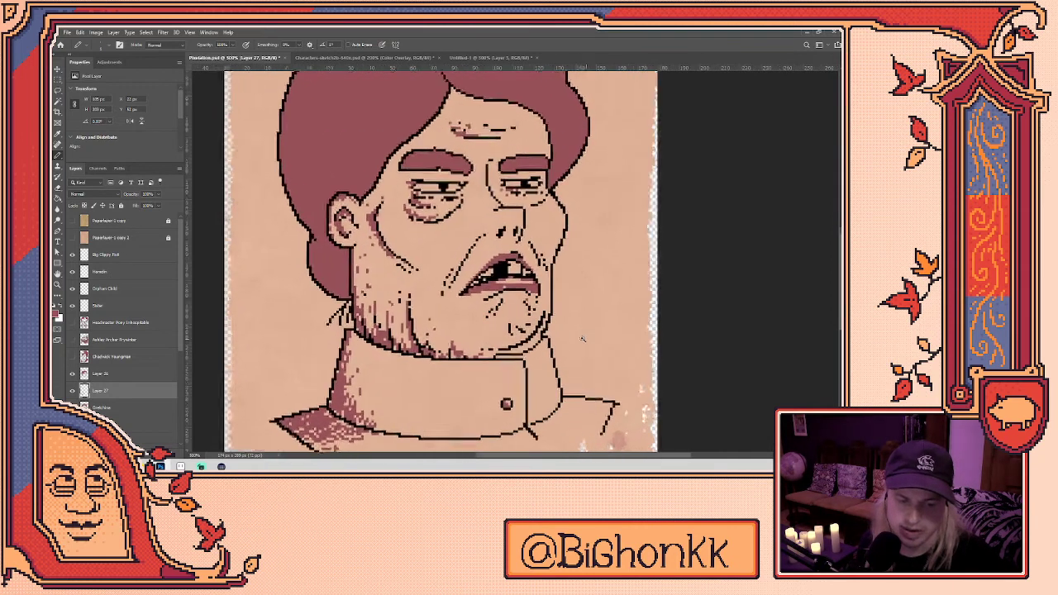
- Select Layer 26 with the Alt+bracket shortcuts and take the Eraser
{"action": "key", "text": "alt+bracketright"}
{"action": "key", "text": "alt+bracketleft"}
{"action": "key", "text": "alt+bracketright"}
{"action": "key", "text": "e"}
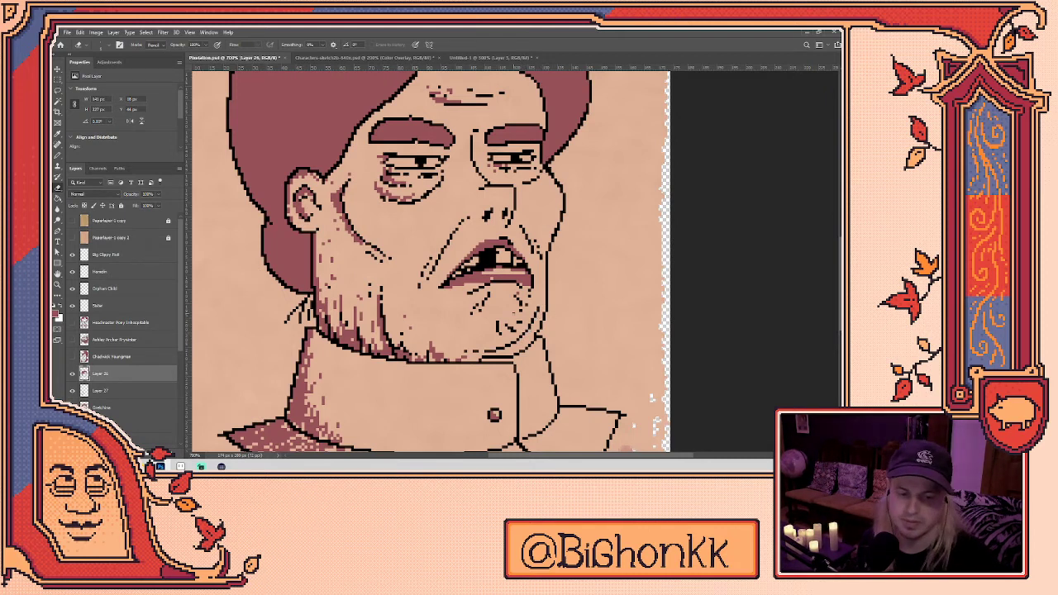
{"action": "scroll", "coordinate": [554, 194], "scroll_direction": "down", "scroll_amount": 4}
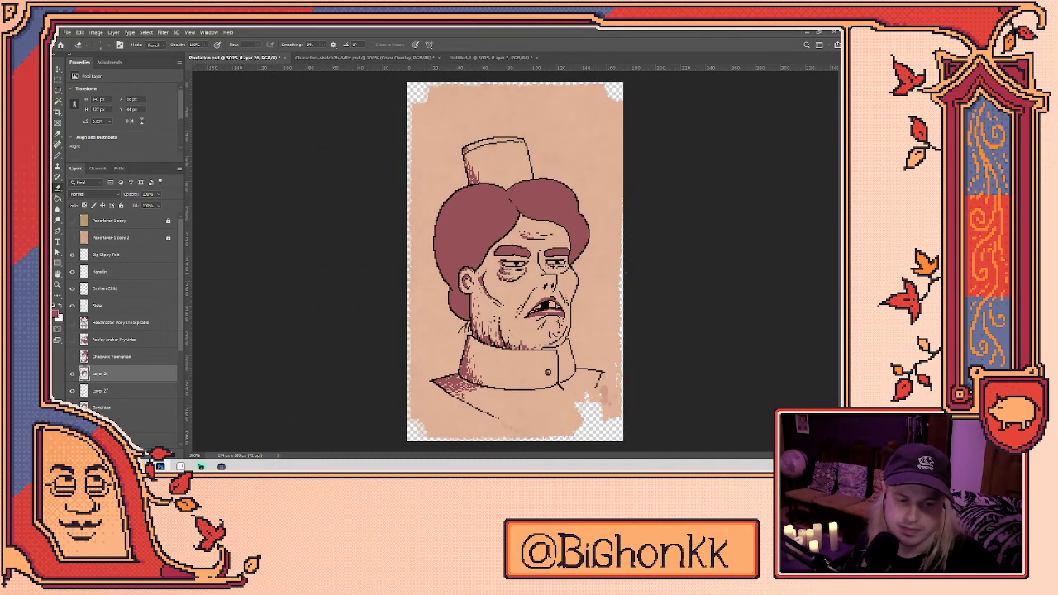
{"action": "scroll", "coordinate": [624, 273], "scroll_direction": "up", "scroll_amount": 5}
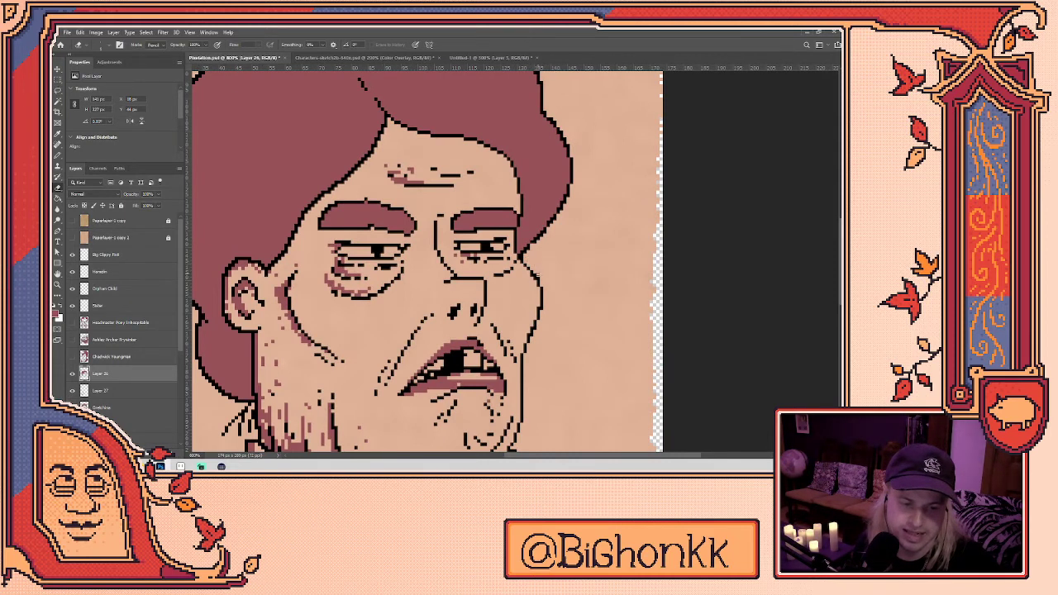
{"action": "key", "text": "b"}
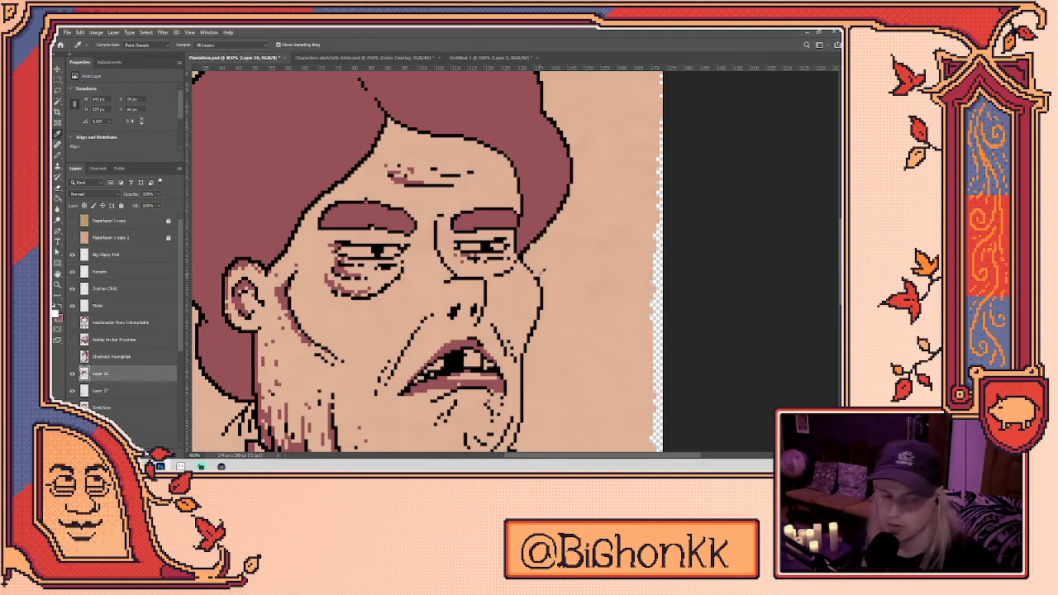
{"action": "key", "text": "e"}
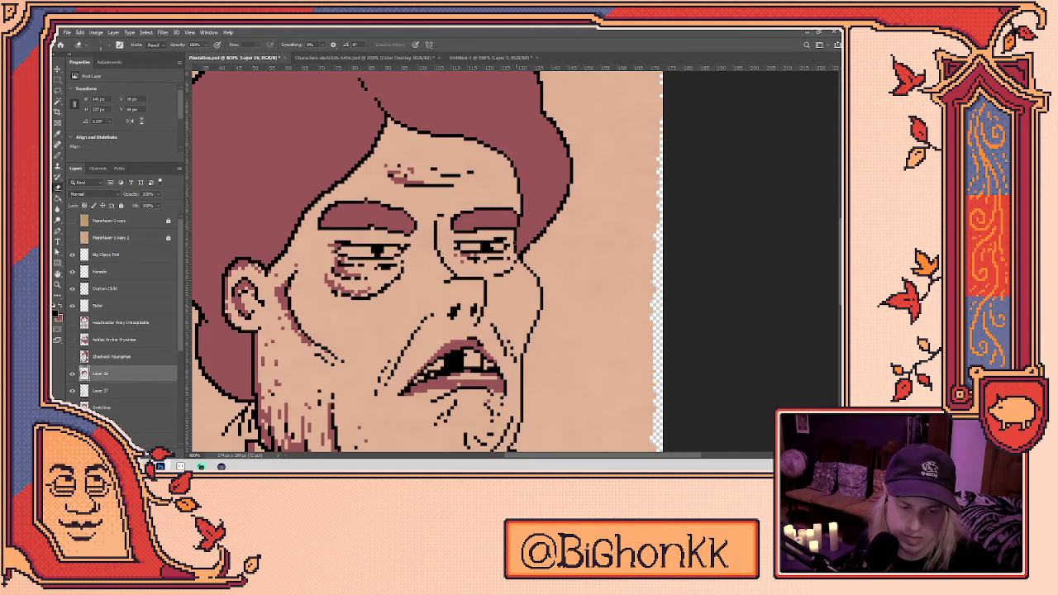
{"action": "scroll", "coordinate": [508, 227], "scroll_direction": "up", "scroll_amount": 4}
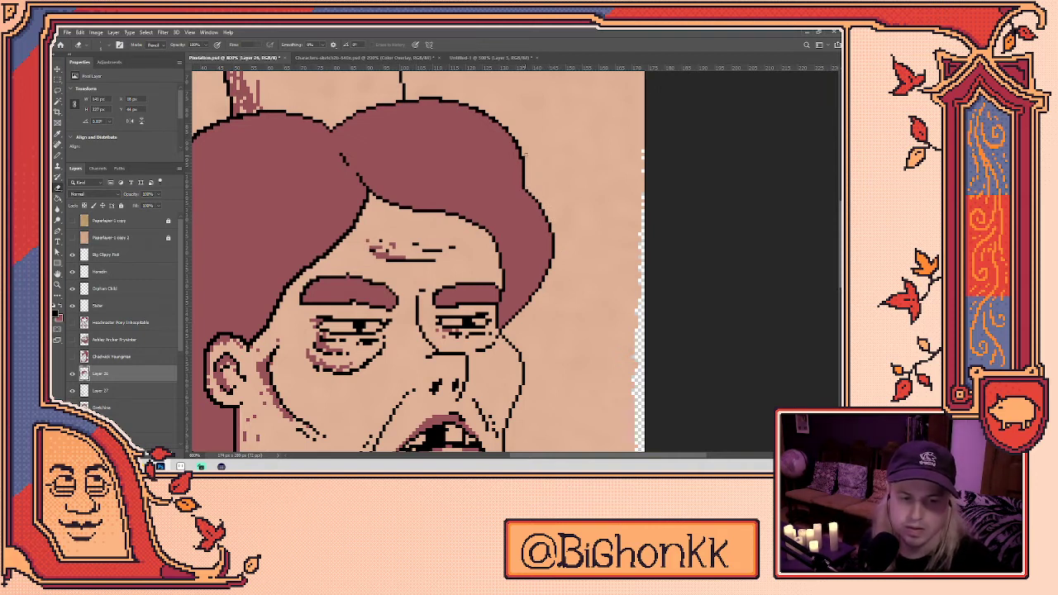
{"action": "left_click_drag", "start_coordinate": [518, 138], "coordinate": [530, 247]}
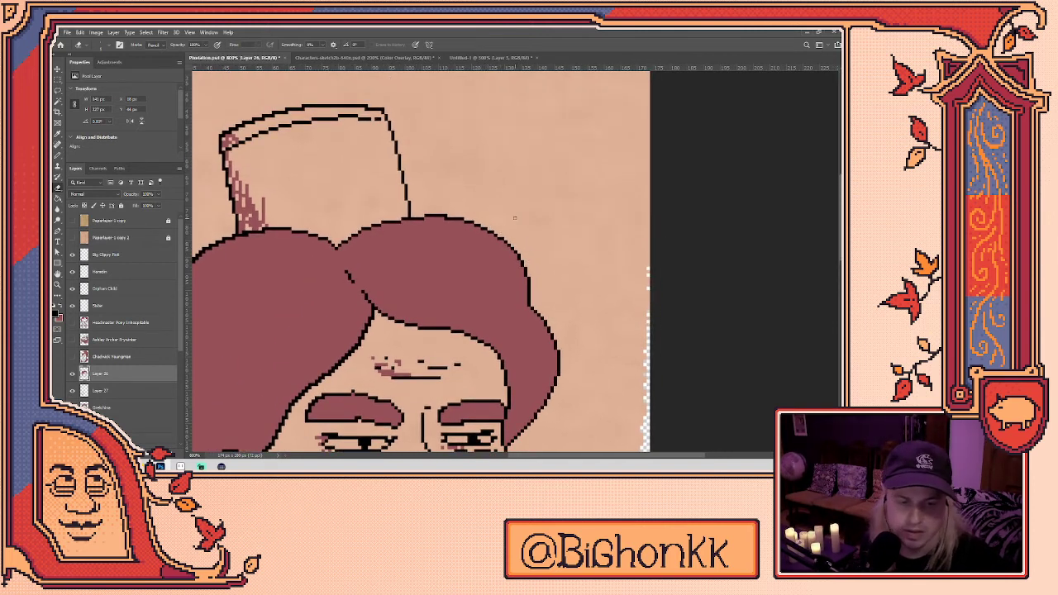
{"action": "left_click_drag", "start_coordinate": [488, 277], "coordinate": [722, 142]}
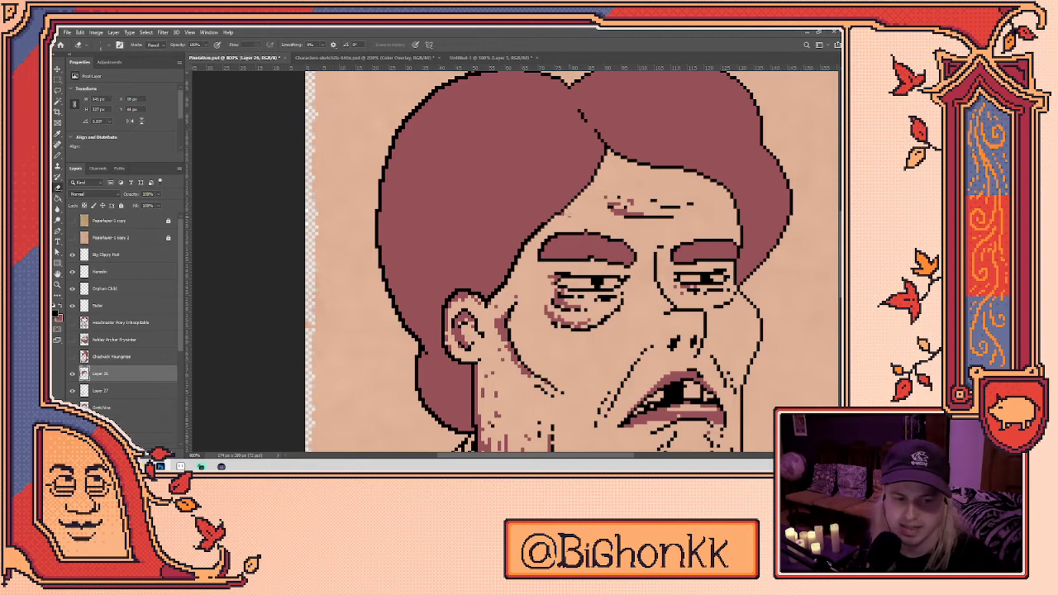
{"action": "left_click", "coordinate": [566, 212], "text": "alt"}
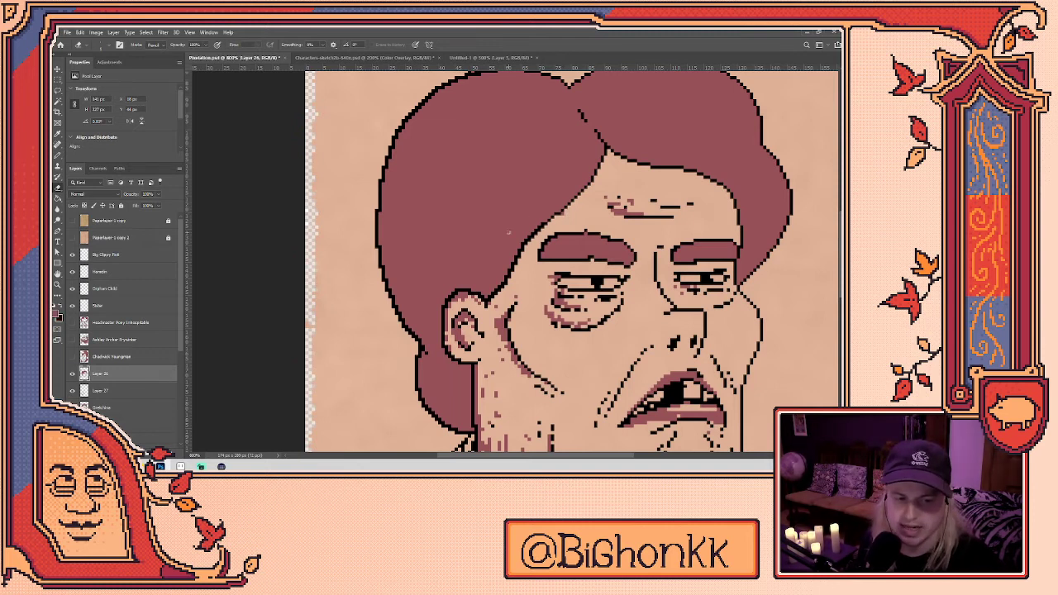
{"action": "left_click", "coordinate": [139, 387]}
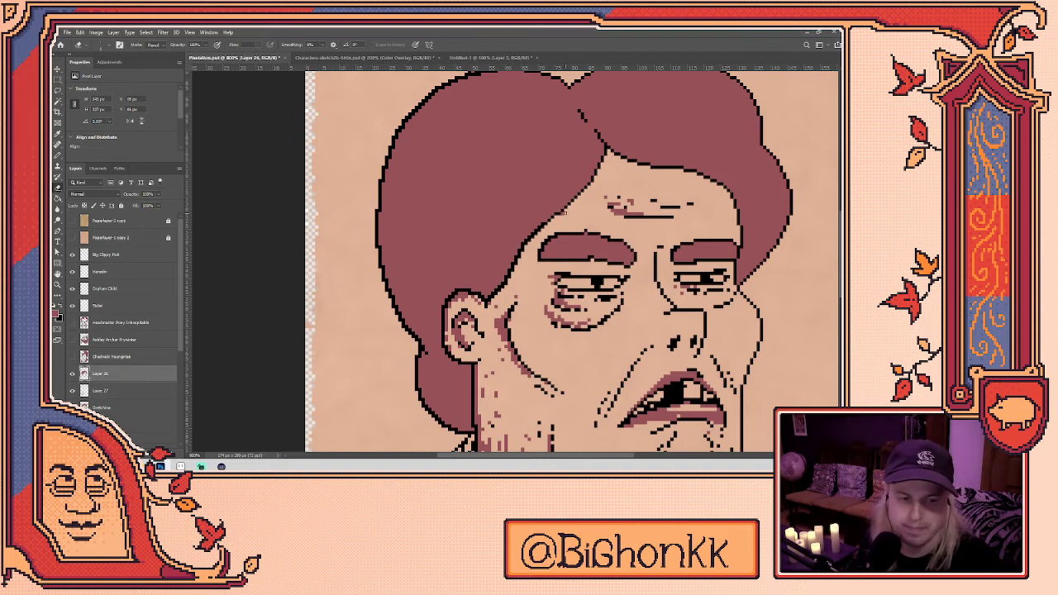
{"action": "key", "text": "alt+bracketleft"}
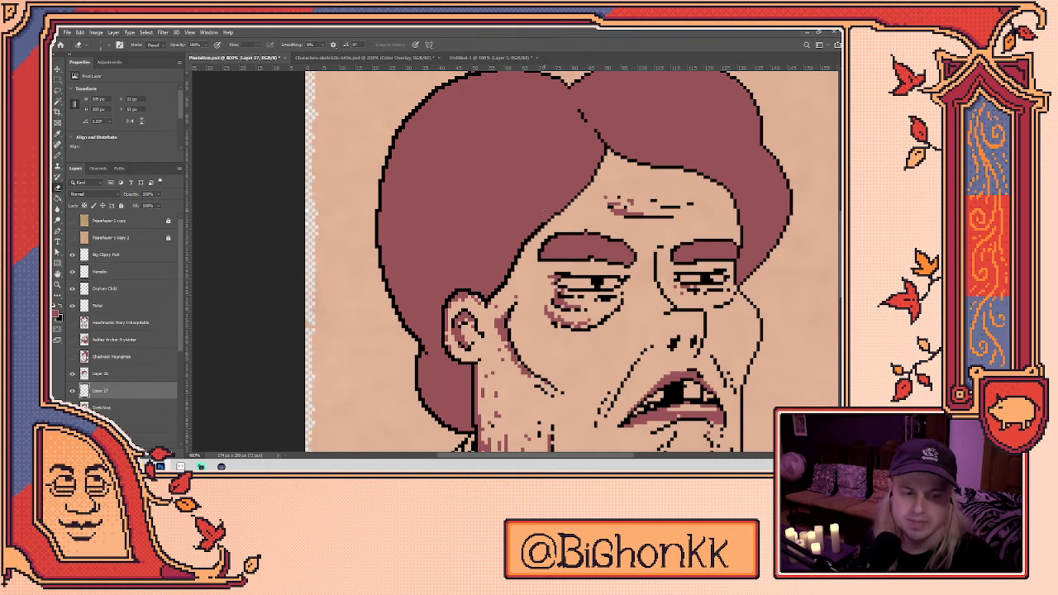
{"action": "key", "text": "alt+bracketright"}
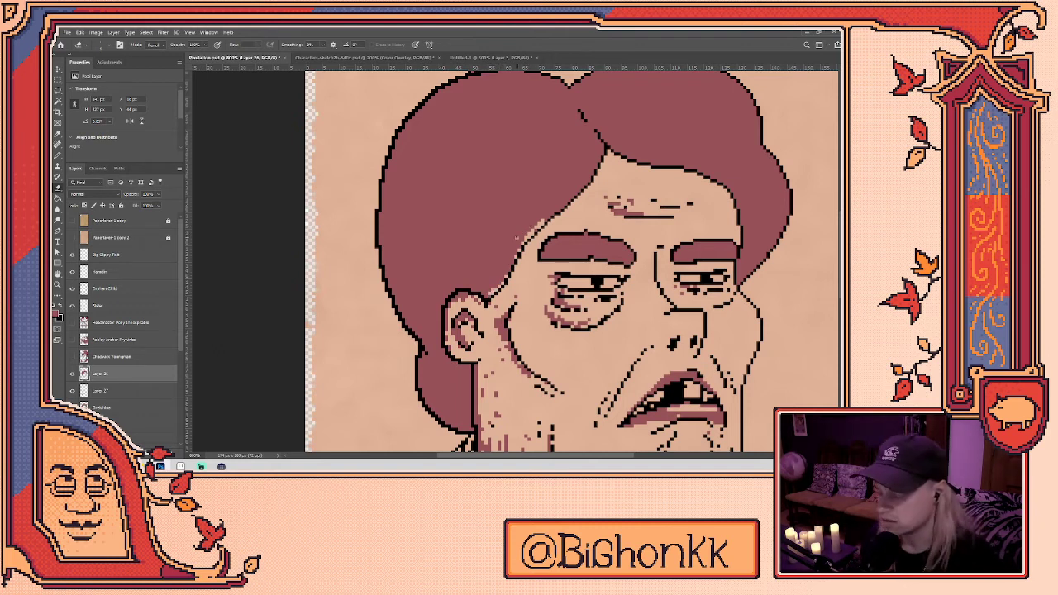
- Return to the Pencil and recentre the view on the whole head
{"action": "key", "text": "u"}
{"action": "left_click", "coordinate": [517, 237]}
{"action": "left_click", "coordinate": [490, 197]}
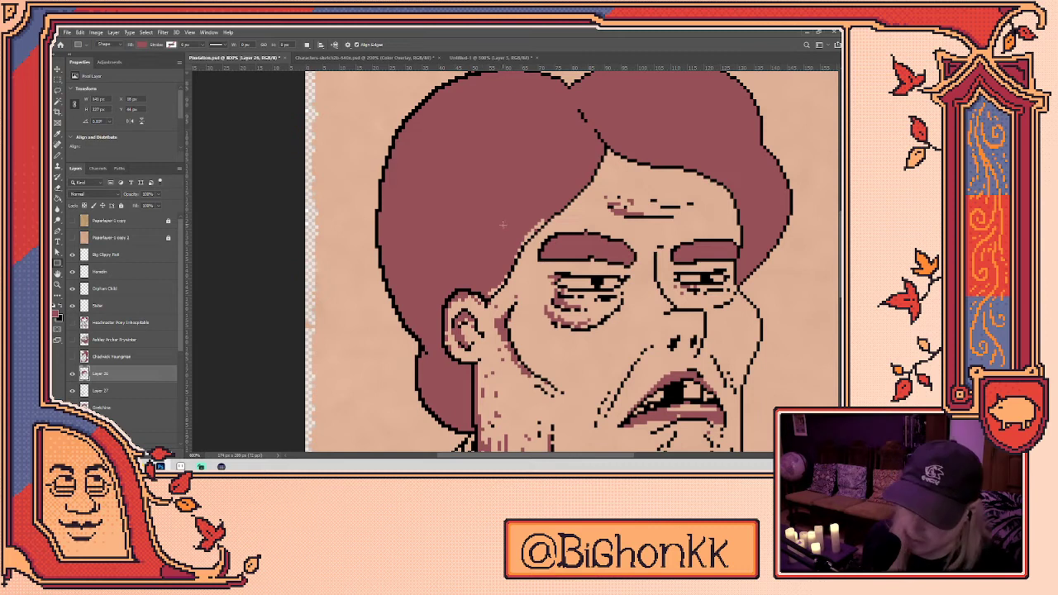
{"action": "key", "text": "b"}
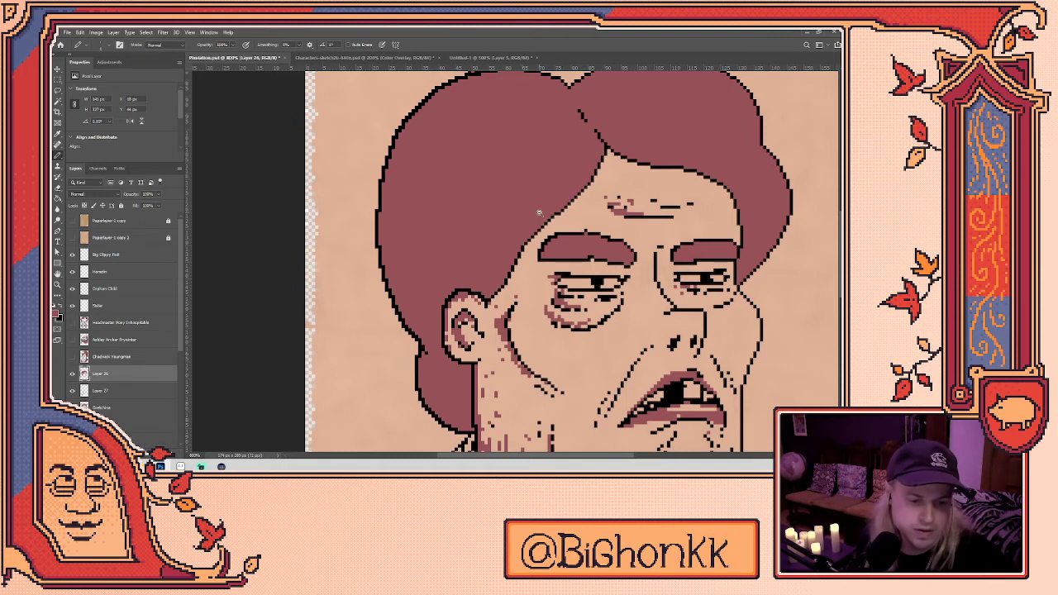
{"action": "scroll", "coordinate": [539, 213], "scroll_direction": "down", "scroll_amount": 2}
{"action": "left_click_drag", "start_coordinate": [521, 312], "coordinate": [506, 299]}
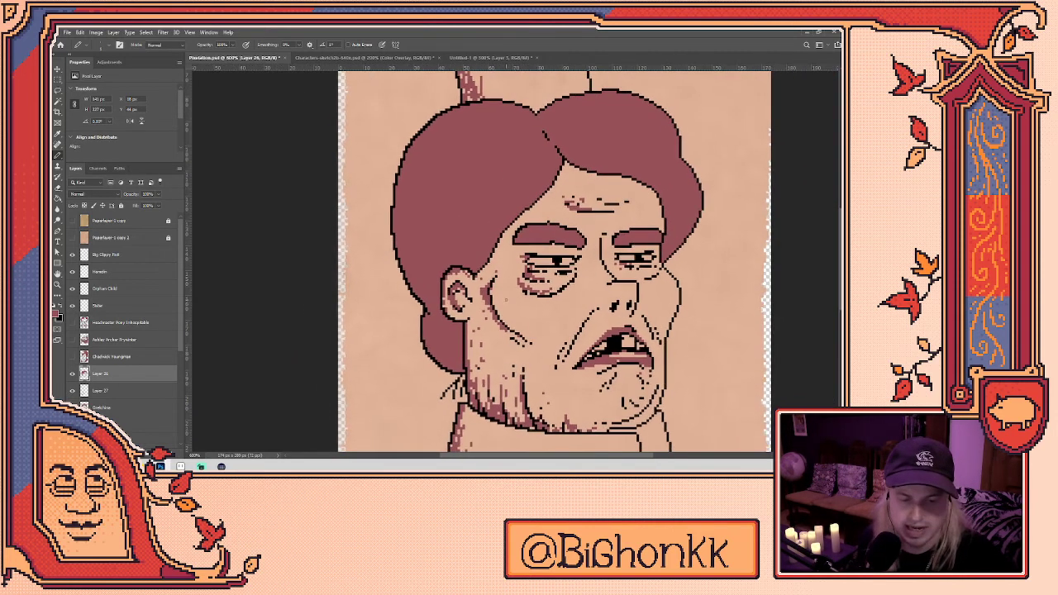
- Switch to Layer 27 and bring the collar below the face into view
{"action": "left_click", "coordinate": [148, 388]}
{"action": "key", "text": "e"}
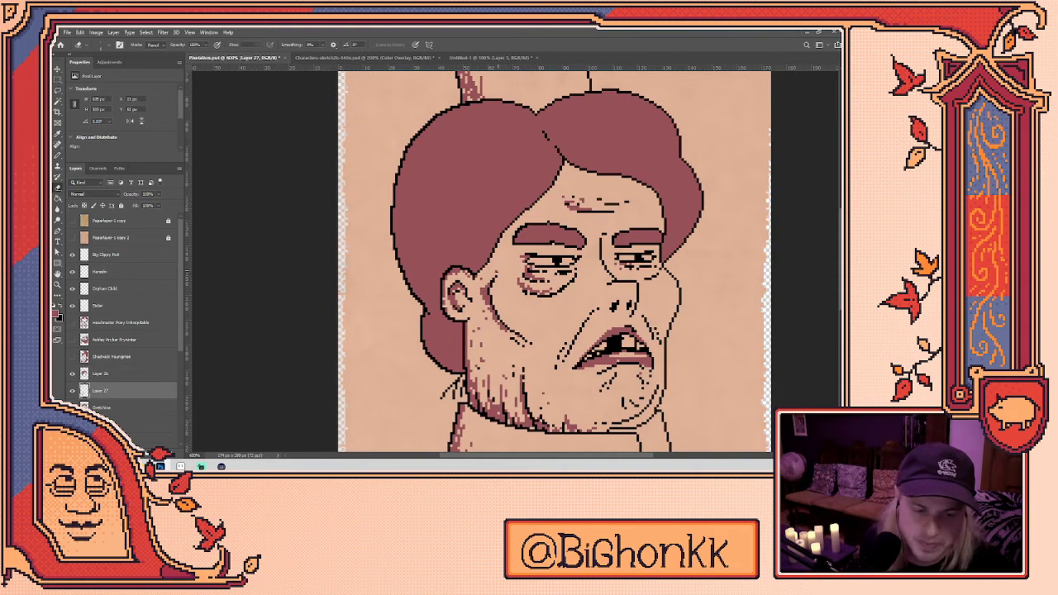
{"action": "left_click_drag", "start_coordinate": [755, 450], "coordinate": [699, 422]}
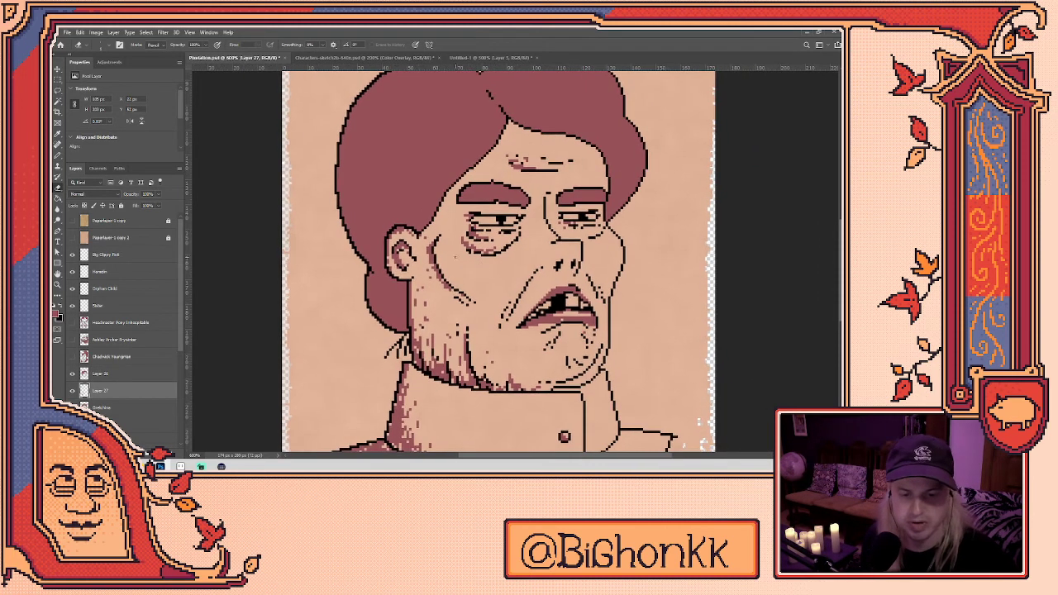
{"action": "key", "text": "b"}
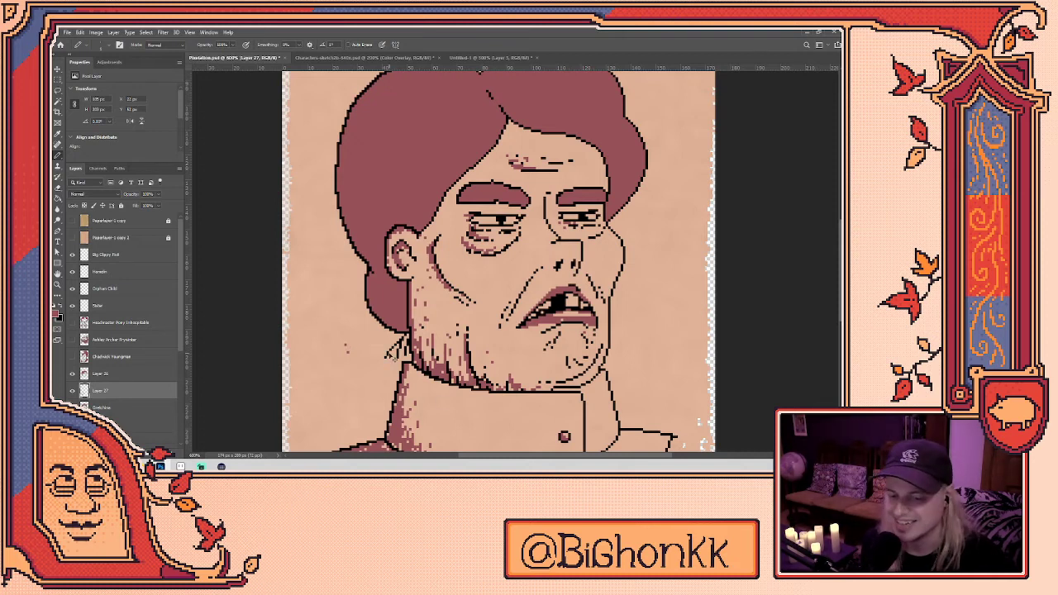
{"action": "left_click_drag", "start_coordinate": [633, 247], "coordinate": [614, 229]}
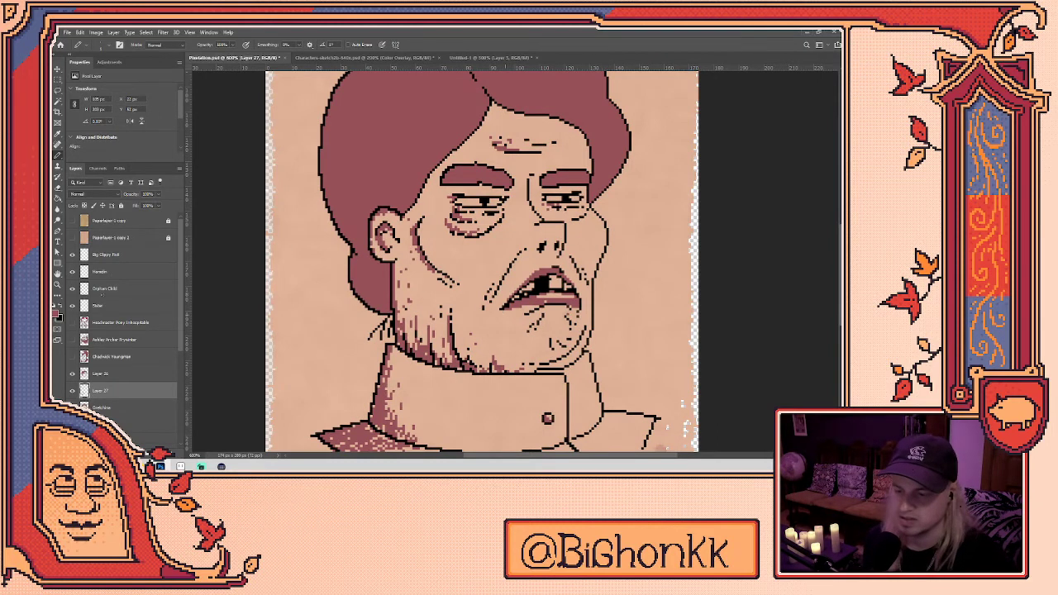
- Switch back to Layer 26, review the collar, and save the portrait
{"action": "left_click", "coordinate": [124, 375]}
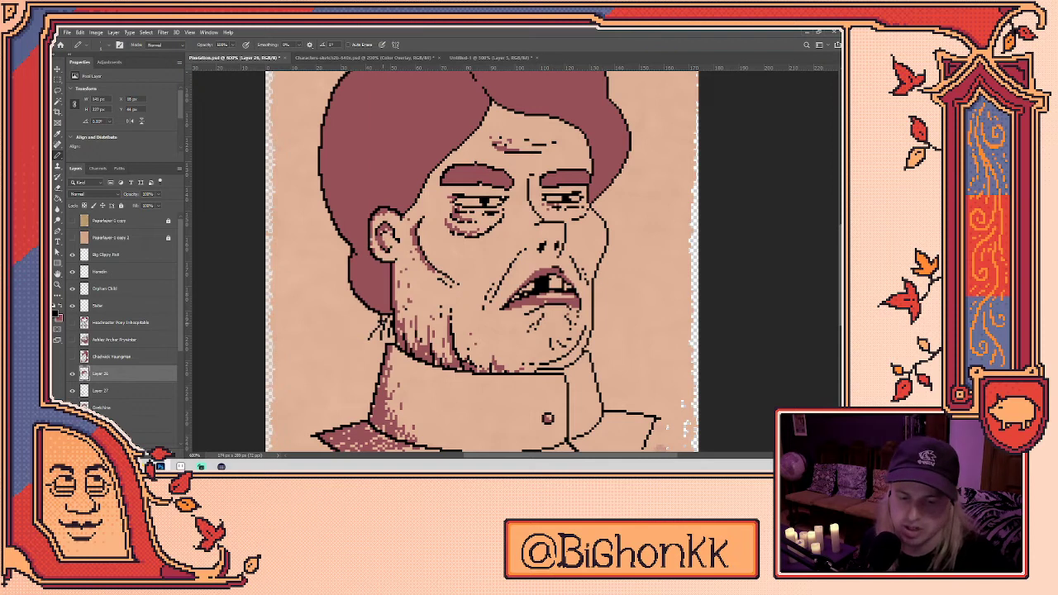
{"action": "left_click_drag", "start_coordinate": [395, 320], "coordinate": [398, 298]}
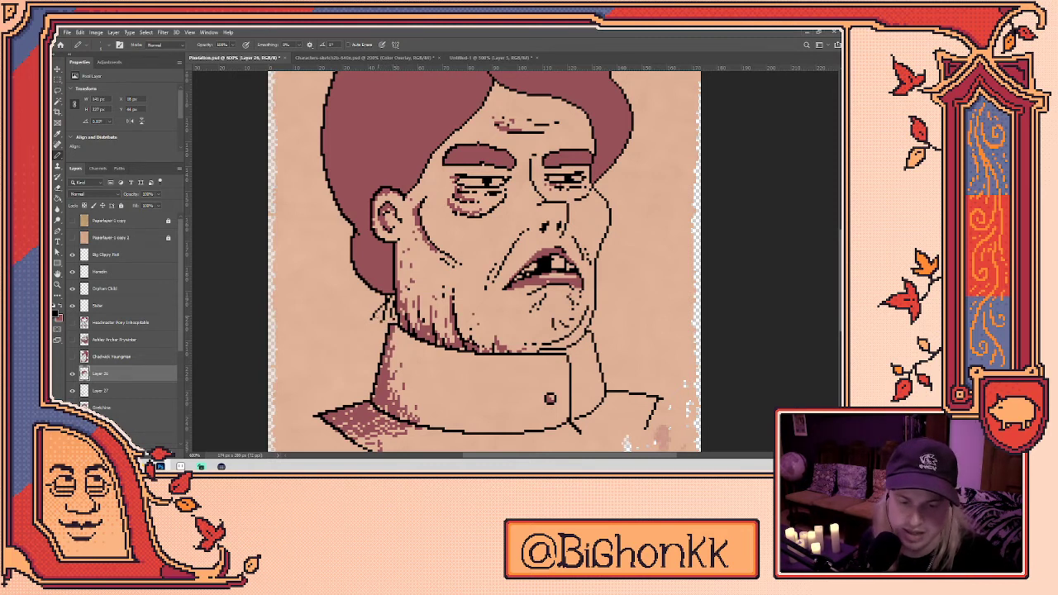
{"action": "key", "text": "e"}
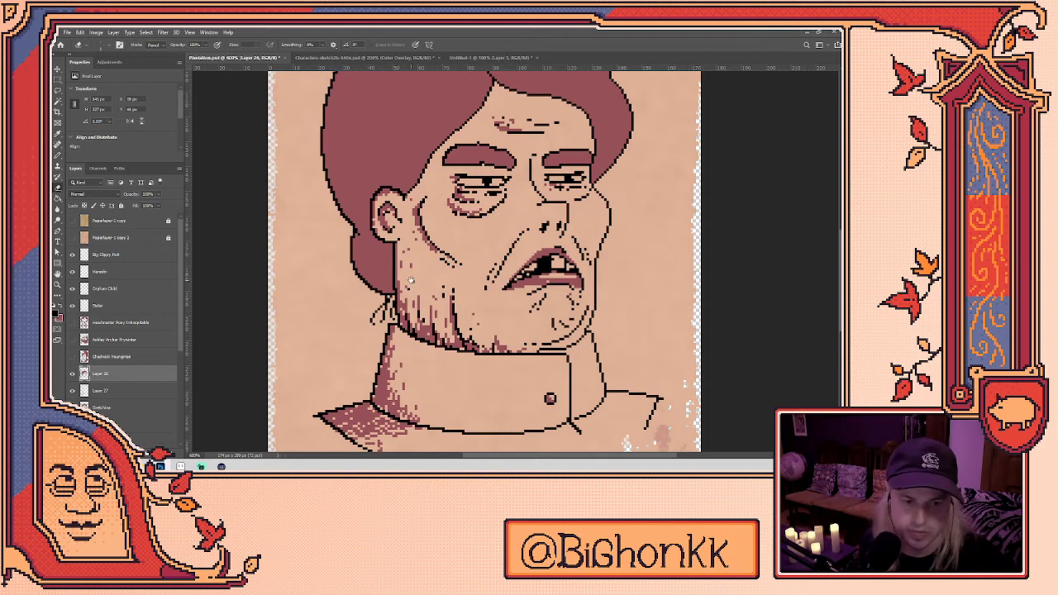
{"action": "left_click_drag", "start_coordinate": [571, 324], "coordinate": [494, 302]}
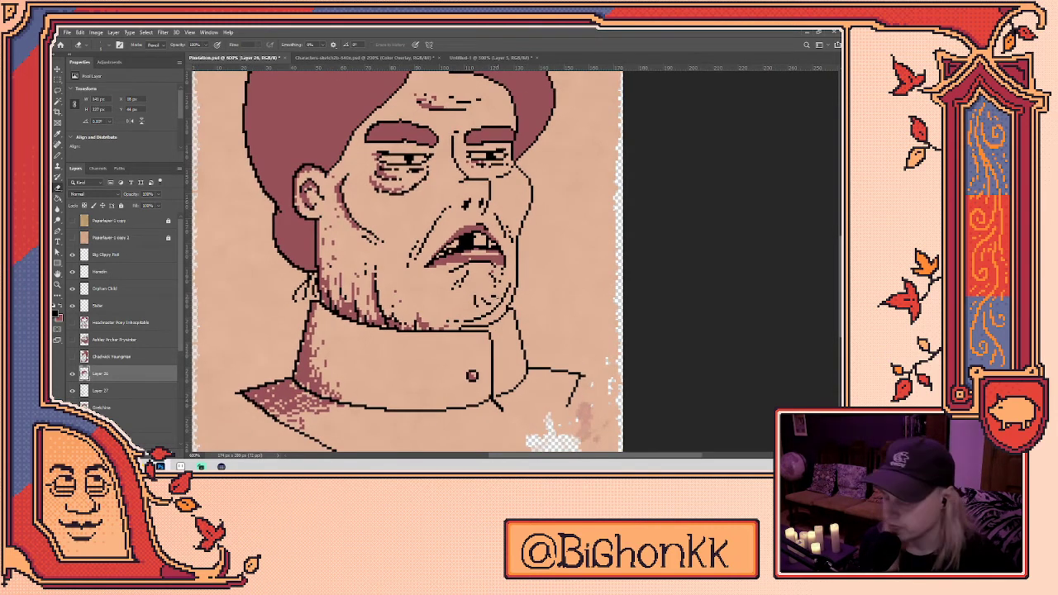
{"action": "key", "text": "b"}
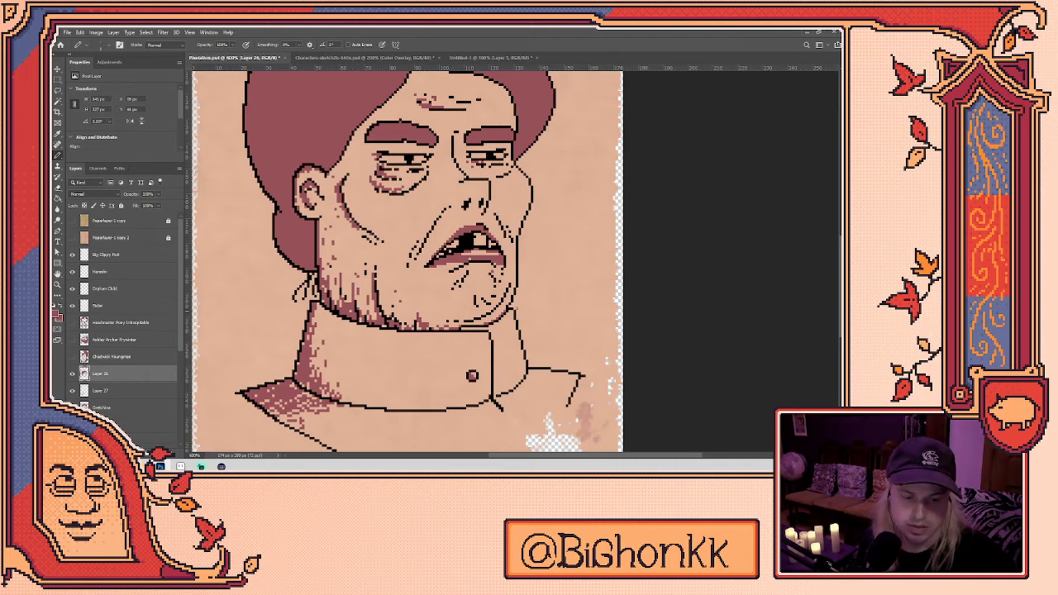
{"action": "scroll", "coordinate": [539, 319], "scroll_direction": "down", "scroll_amount": 5}
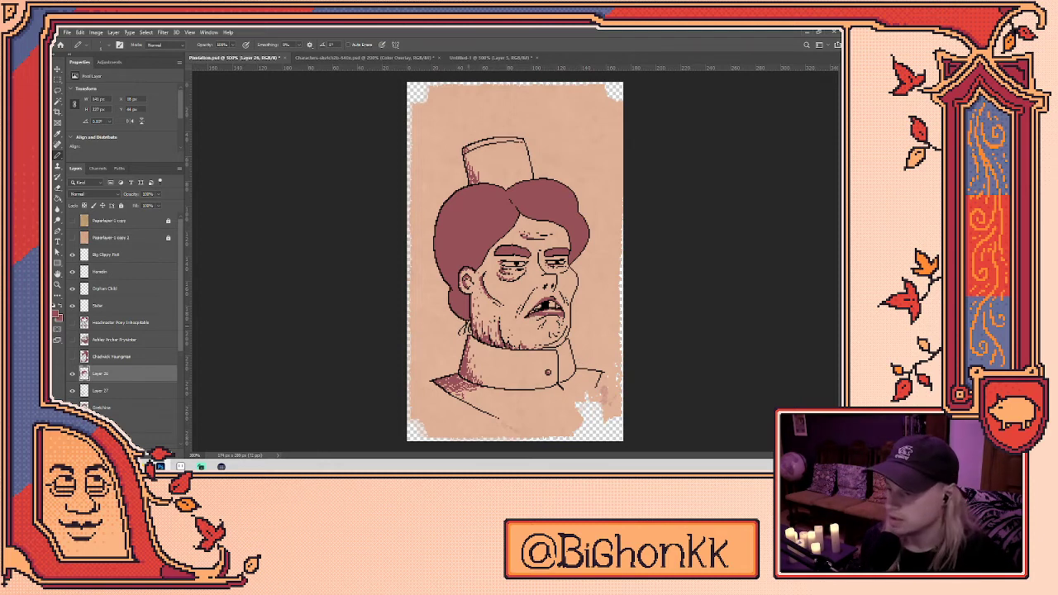
{"action": "key", "text": "ctrl+s"}
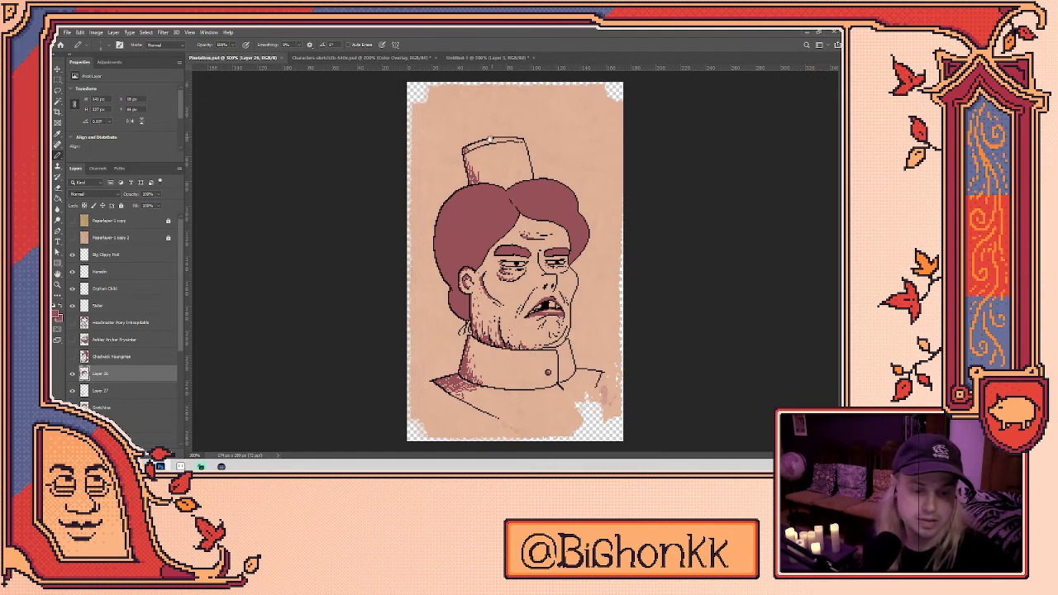
- Add dark shading pixels up the left side of the hat
{"action": "scroll", "coordinate": [478, 166], "scroll_direction": "up", "scroll_amount": 3}
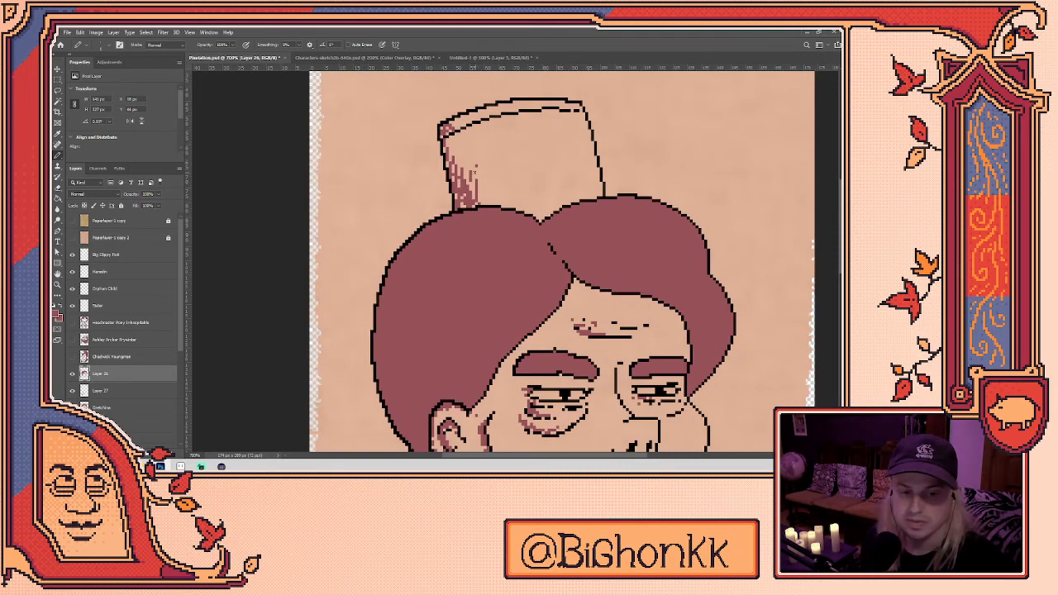
{"action": "left_click_drag", "start_coordinate": [478, 190], "coordinate": [486, 204]}
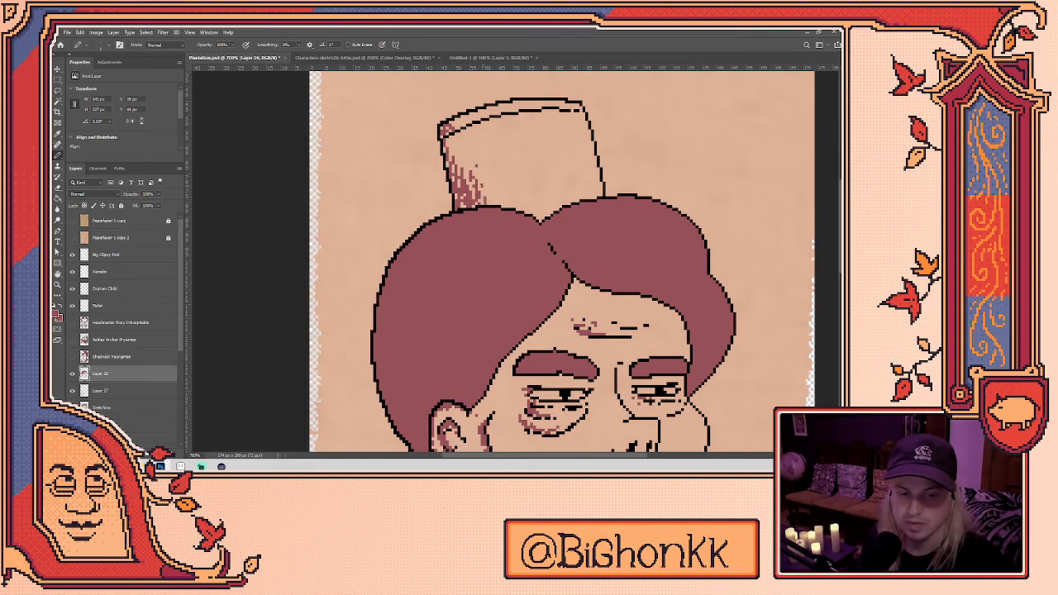
{"action": "left_click", "coordinate": [472, 181]}
{"action": "left_click_drag", "start_coordinate": [466, 167], "coordinate": [464, 165]}
{"action": "scroll", "coordinate": [503, 291], "scroll_direction": "down", "scroll_amount": 5}
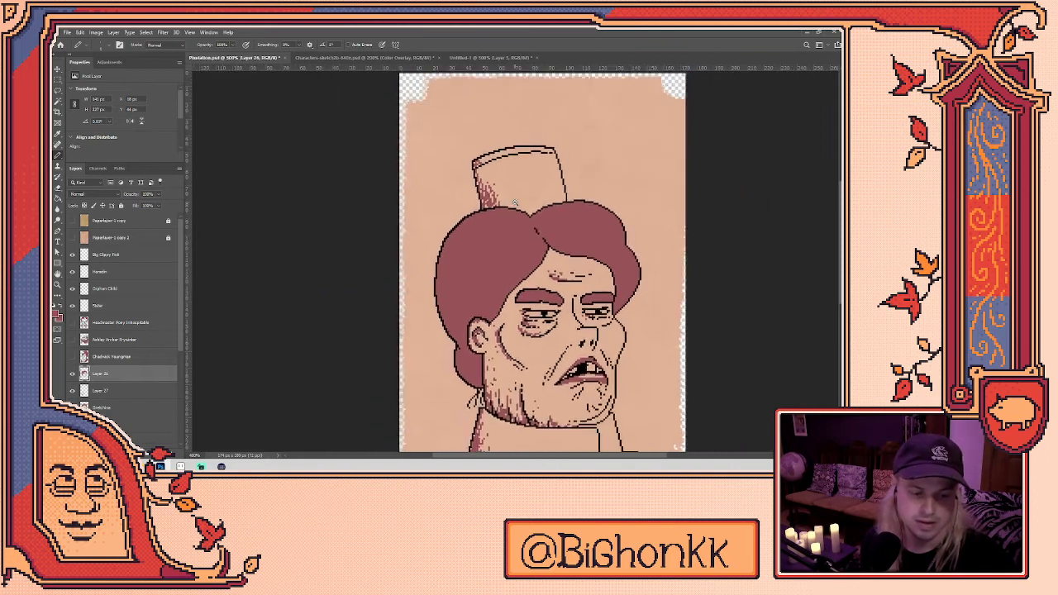
{"action": "scroll", "coordinate": [503, 291], "scroll_direction": "up", "scroll_amount": 3}
{"action": "scroll", "coordinate": [504, 291], "scroll_direction": "up", "scroll_amount": 2}
- Take the Eraser and make Layer 27 the active layer
{"action": "key", "text": "e"}
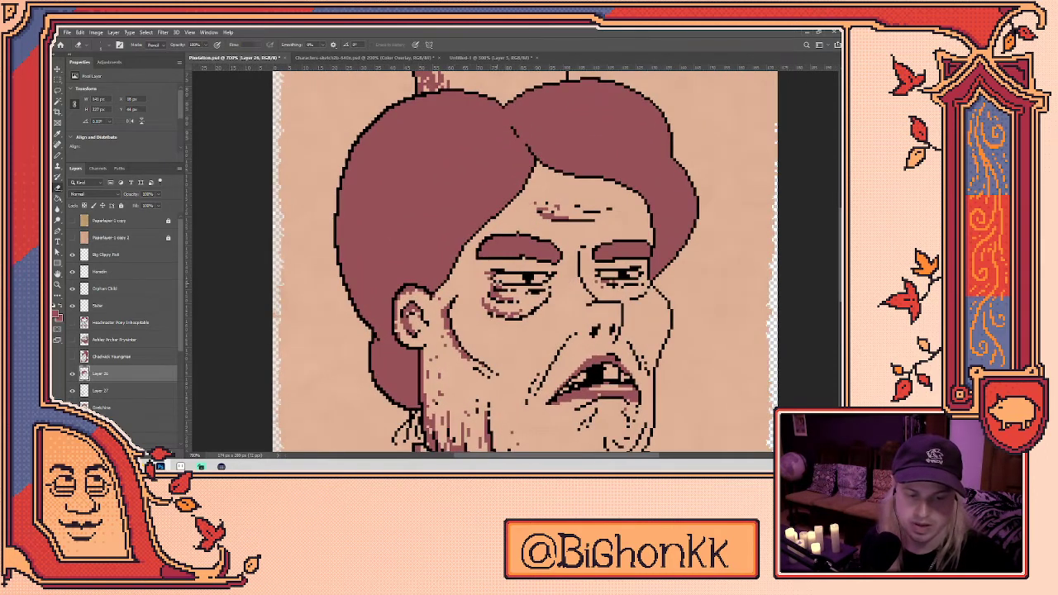
{"action": "left_click", "coordinate": [126, 394]}
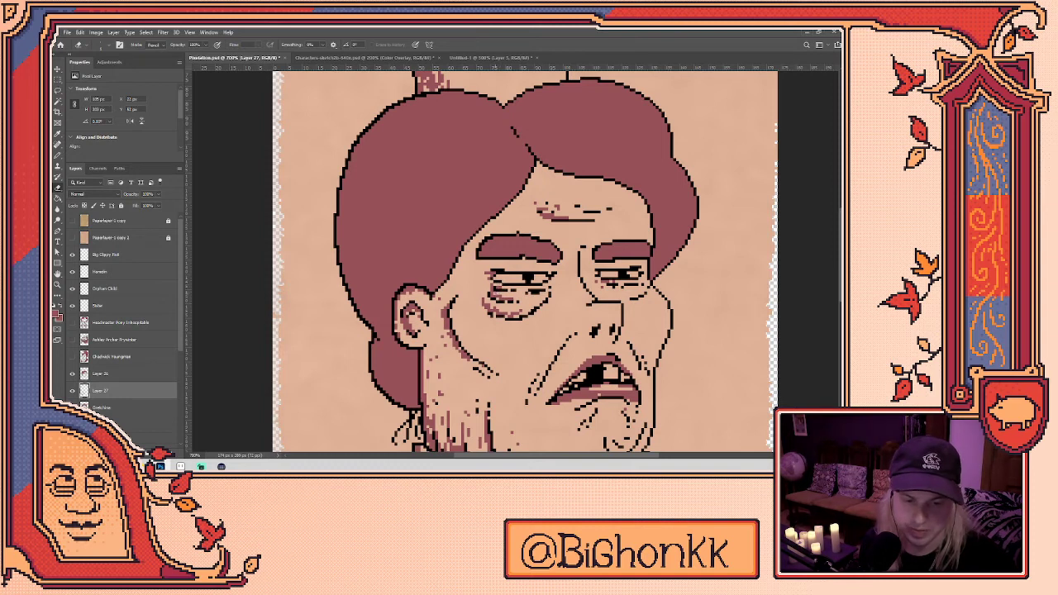
{"action": "scroll", "coordinate": [538, 294], "scroll_direction": "down", "scroll_amount": 4}
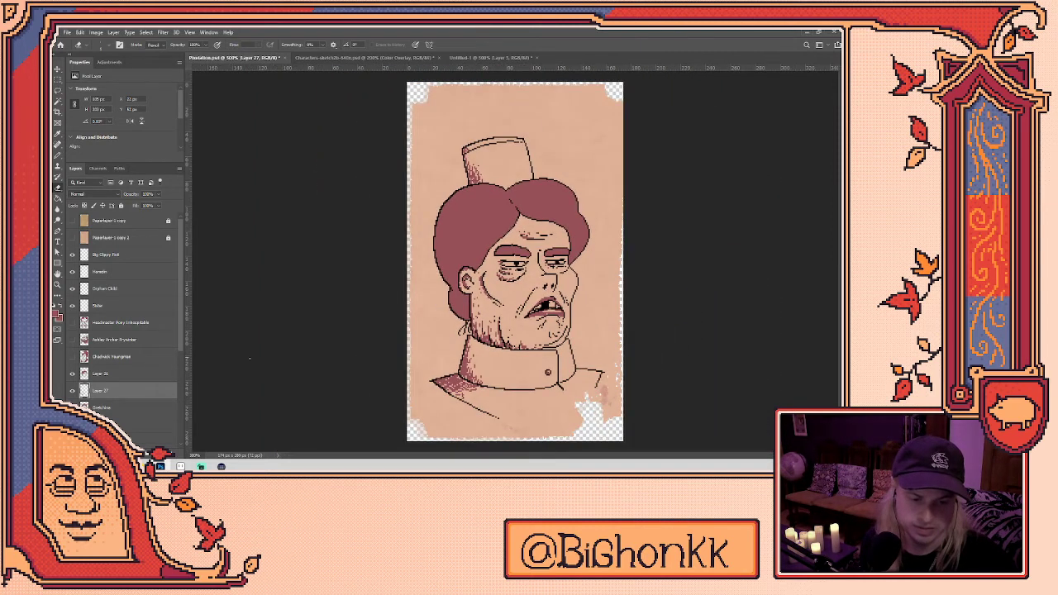
- Rename the pixel portrait layer to 'Bretchen Pixel'
{"action": "right_click", "coordinate": [111, 377]}
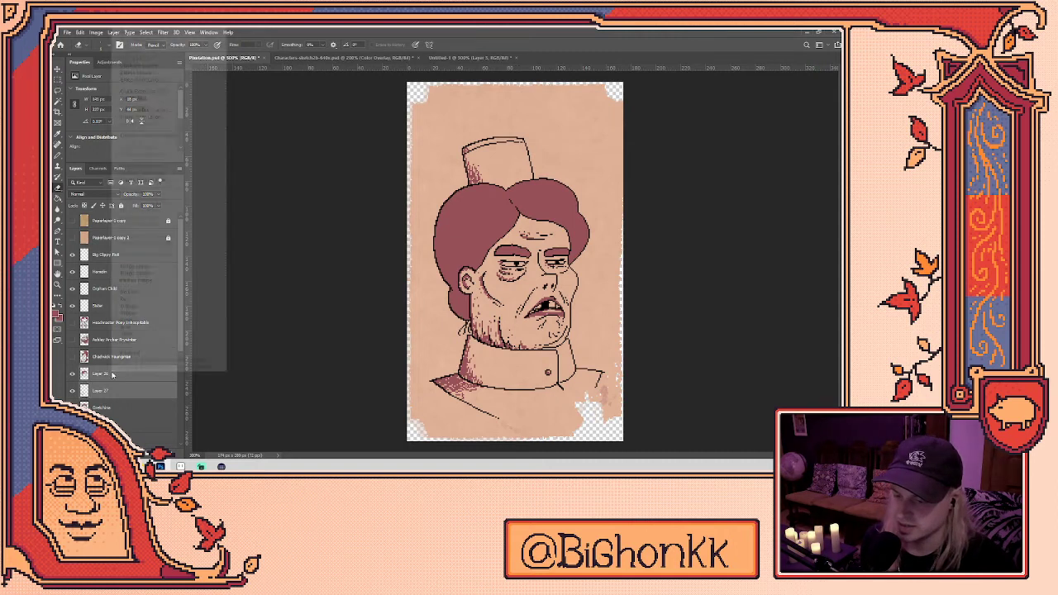
{"action": "key", "text": "Escape"}
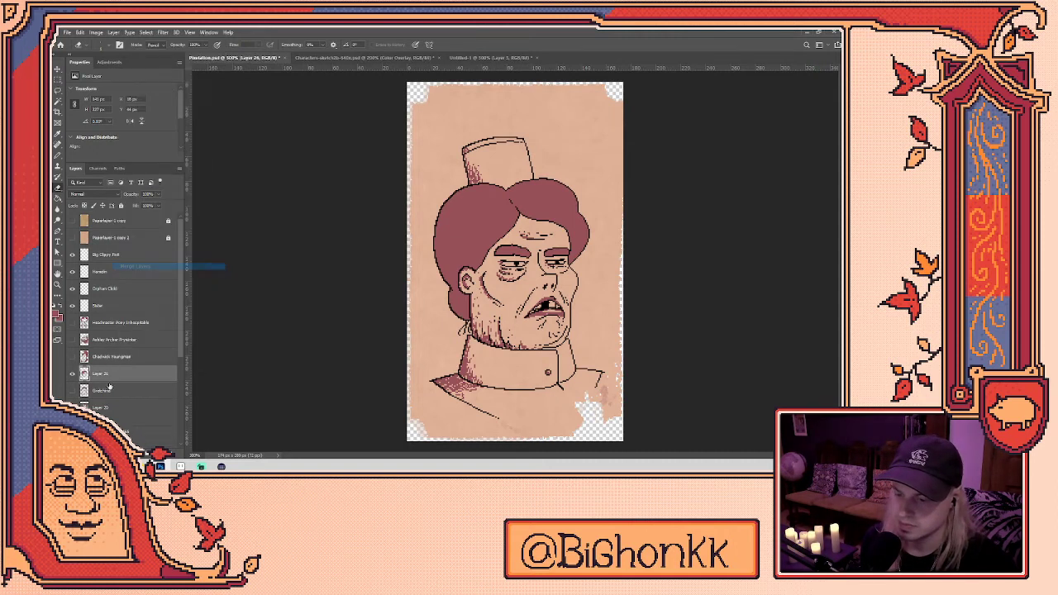
{"action": "double_click", "coordinate": [101, 373]}
{"action": "type", "text": "B"}
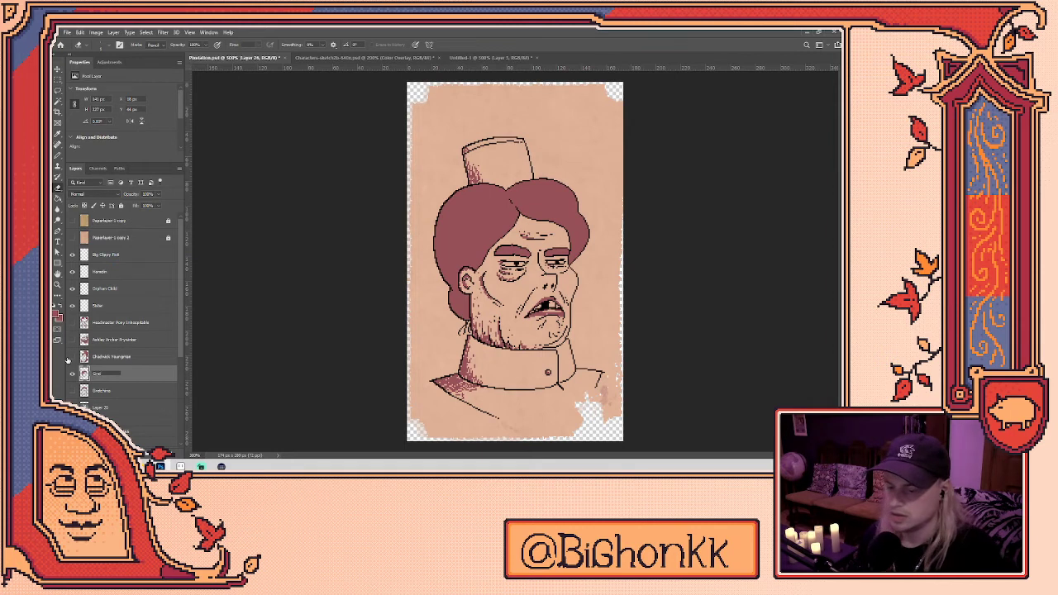
{"action": "type", "text": "retchen Pixel"}
{"action": "key", "text": "Return"}
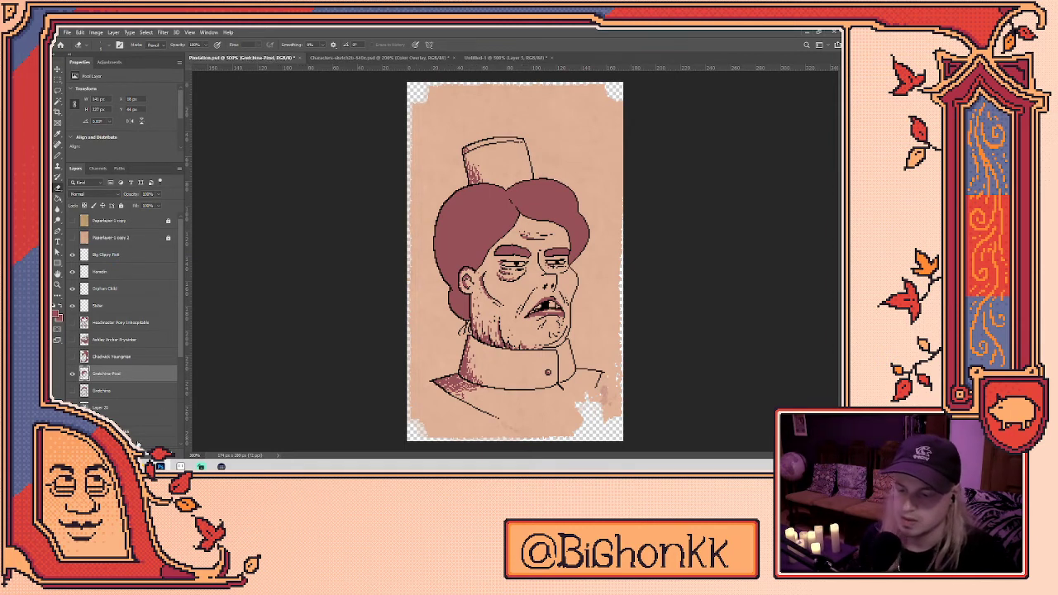
- Delete the old sketch layer, hide the pixel portrait, and show the young man's sketch
{"action": "left_click", "coordinate": [131, 392]}
{"action": "key", "text": "Delete"}
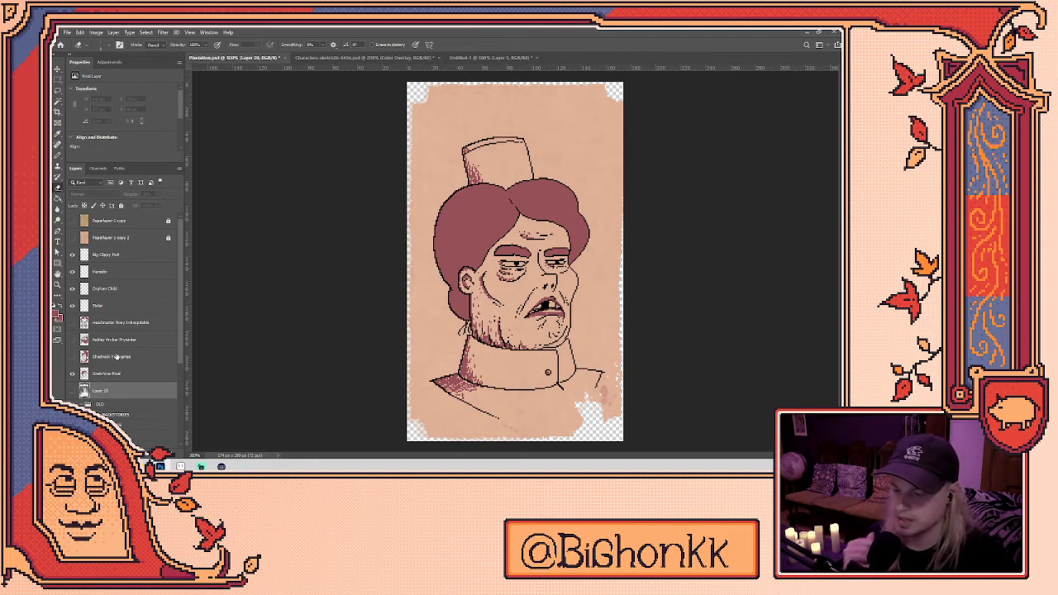
{"action": "left_click", "coordinate": [116, 357]}
{"action": "left_click", "coordinate": [72, 373]}
{"action": "left_click", "coordinate": [72, 357]}
{"action": "key", "text": "ctrl+shift+alt+n"}
{"action": "double_click", "coordinate": [131, 357]}
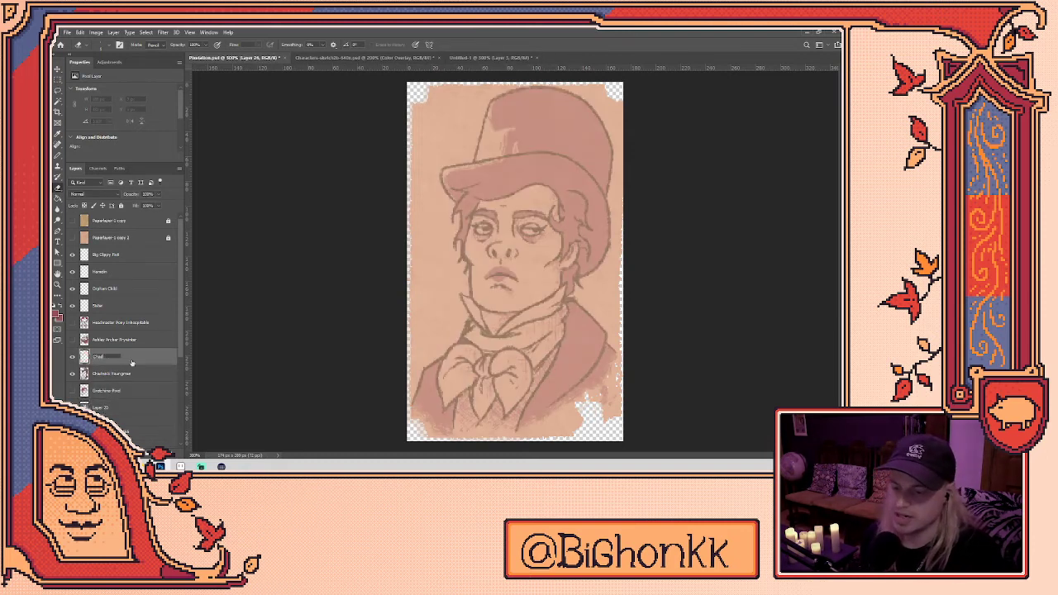
{"action": "key", "text": "Return"}
{"action": "key", "text": "ctrl+shift+alt+n"}
{"action": "double_click", "coordinate": [108, 358]}
{"action": "key", "text": "Return"}
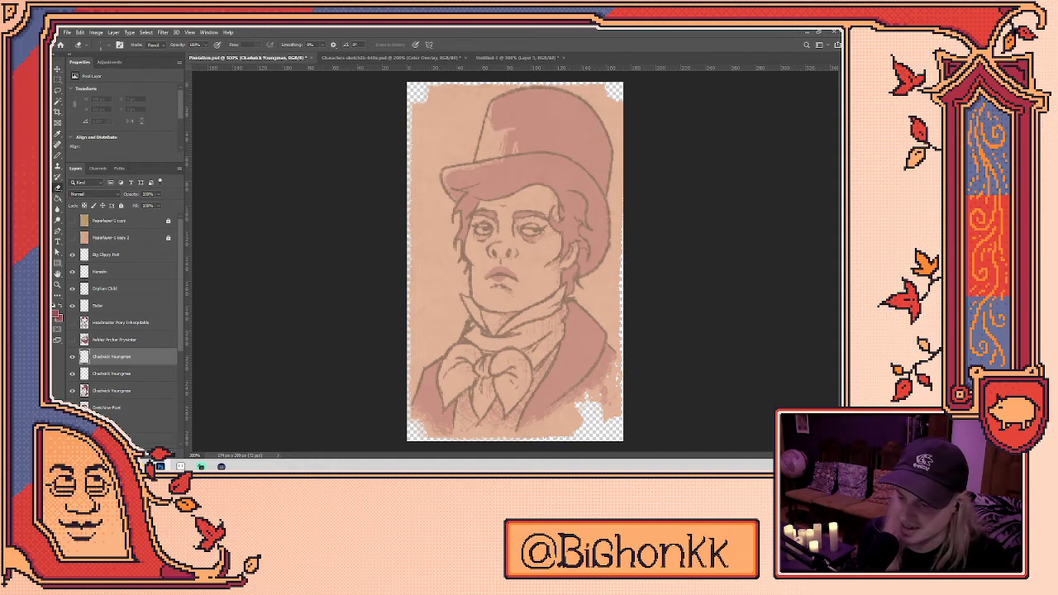
- Sample the black outline colour from the reference pixel portrait, then hide it again
{"action": "left_click", "coordinate": [72, 390]}
{"action": "key", "text": "i"}
{"action": "scroll", "coordinate": [512, 285], "scroll_direction": "up", "scroll_amount": 4}
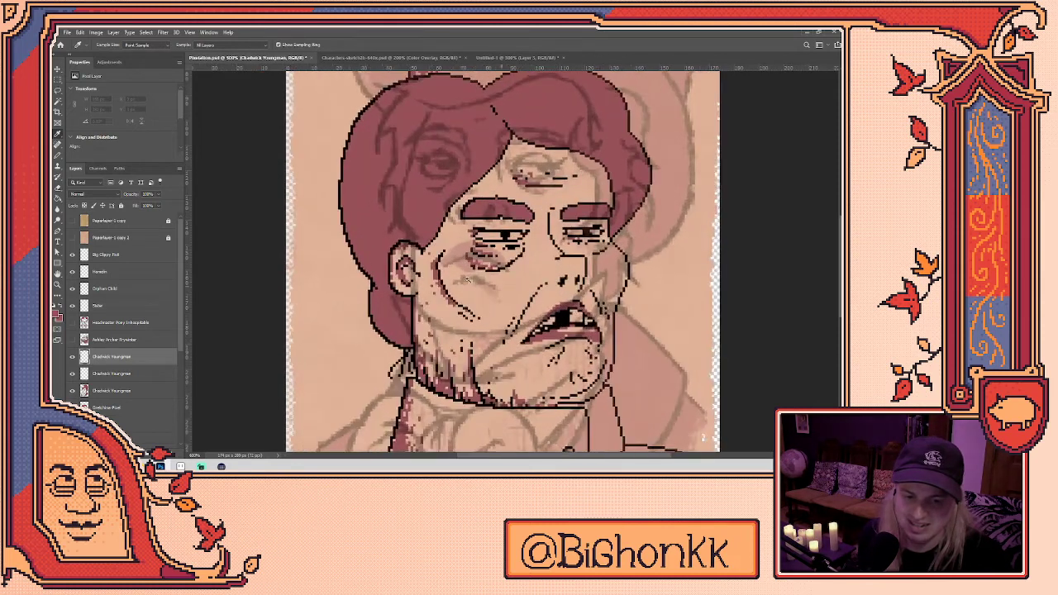
{"action": "left_click", "coordinate": [397, 232]}
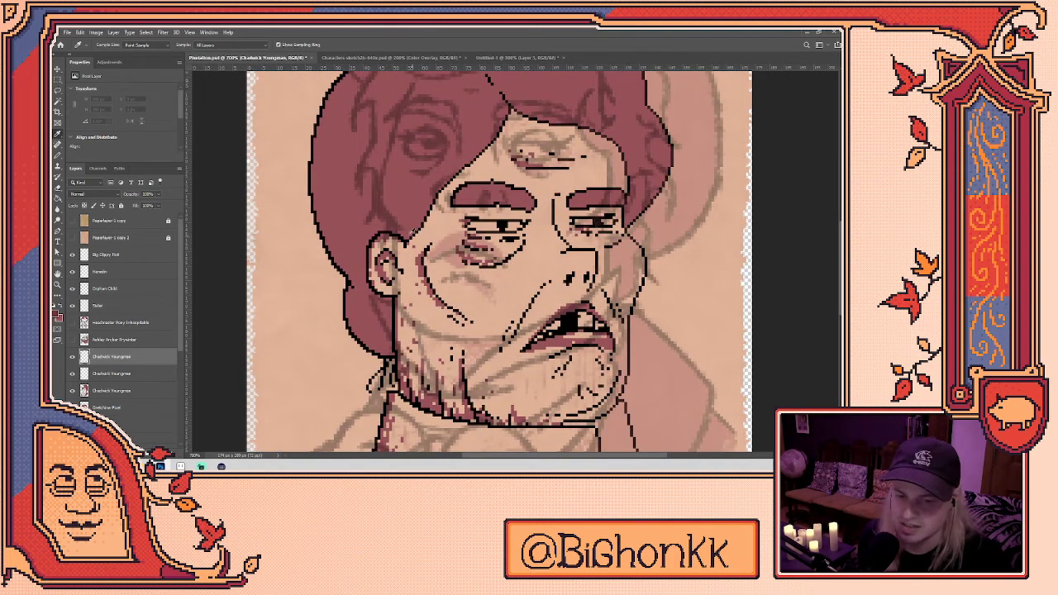
{"action": "left_click", "coordinate": [327, 242]}
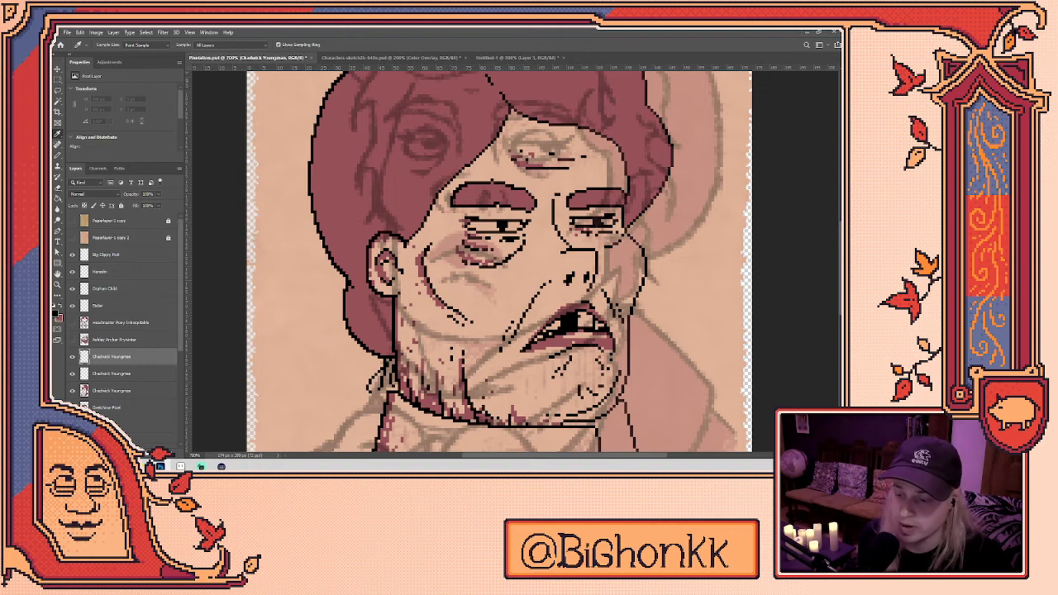
{"action": "key", "text": "ctrl+comma"}
{"action": "left_click_drag", "start_coordinate": [430, 293], "coordinate": [401, 302]}
{"action": "key", "text": "b"}
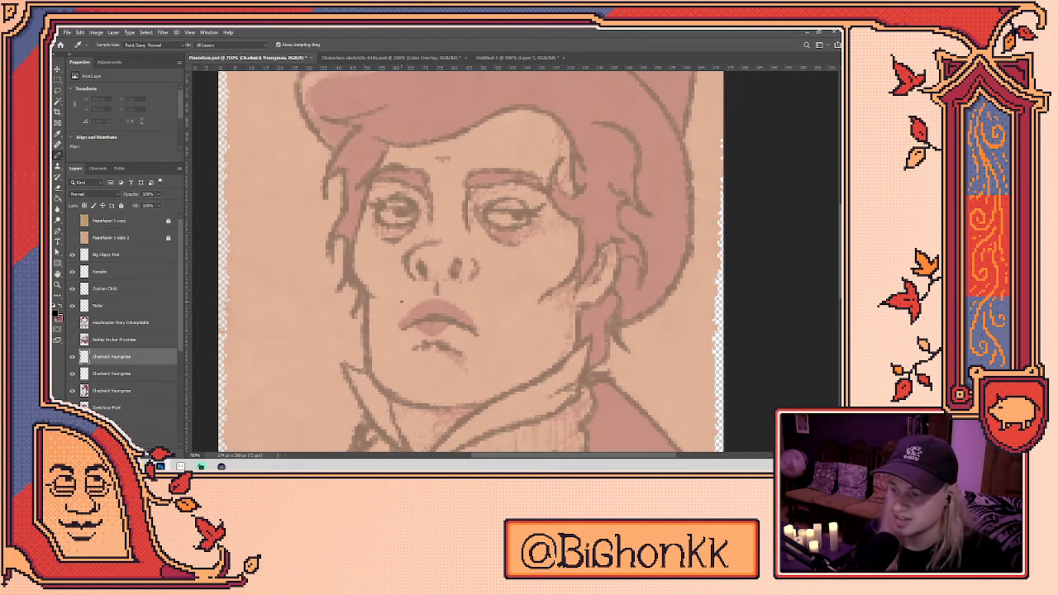
- Ink the left cheek, jawline and right cheek outline in black pixels
{"action": "mouse_move", "coordinate": [368, 296]}
{"action": "left_mouse_down"}
{"action": "mouse_move", "coordinate": [347, 264]}
{"action": "mouse_move", "coordinate": [349, 239]}
{"action": "mouse_move", "coordinate": [389, 144]}
{"action": "left_mouse_up"}
{"action": "left_click_drag", "start_coordinate": [365, 295], "coordinate": [365, 346]}
{"action": "key", "text": "ctrl+z"}
{"action": "mouse_move", "coordinate": [363, 293]}
{"action": "left_mouse_down"}
{"action": "mouse_move", "coordinate": [370, 378]}
{"action": "mouse_move", "coordinate": [407, 406]}
{"action": "mouse_move", "coordinate": [478, 405]}
{"action": "mouse_move", "coordinate": [469, 406]}
{"action": "mouse_move", "coordinate": [541, 379]}
{"action": "mouse_move", "coordinate": [580, 349]}
{"action": "mouse_move", "coordinate": [554, 361]}
{"action": "left_mouse_up"}
{"action": "key", "text": "e"}
{"action": "key", "text": "b"}
{"action": "mouse_move", "coordinate": [559, 284]}
{"action": "left_mouse_down"}
{"action": "mouse_move", "coordinate": [549, 335]}
{"action": "mouse_move", "coordinate": [519, 349]}
{"action": "mouse_move", "coordinate": [524, 381]}
{"action": "mouse_move", "coordinate": [545, 316]}
{"action": "mouse_move", "coordinate": [529, 394]}
{"action": "mouse_move", "coordinate": [551, 261]}
{"action": "left_mouse_up"}
{"action": "key", "text": "ctrl+z"}
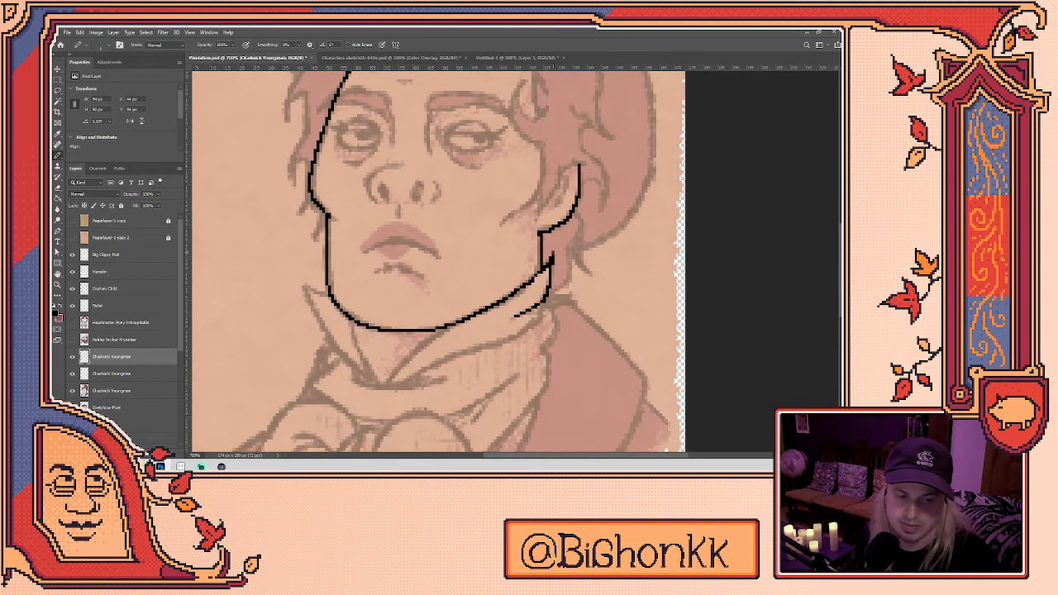
- Draw the shirt collar edges up toward the jaw, with a hooked left collar point
{"action": "mouse_move", "coordinate": [550, 285]}
{"action": "left_mouse_down"}
{"action": "mouse_move", "coordinate": [560, 266]}
{"action": "mouse_move", "coordinate": [549, 298]}
{"action": "mouse_move", "coordinate": [516, 321]}
{"action": "mouse_move", "coordinate": [444, 342]}
{"action": "mouse_move", "coordinate": [418, 365]}
{"action": "mouse_move", "coordinate": [463, 307]}
{"action": "left_mouse_up"}
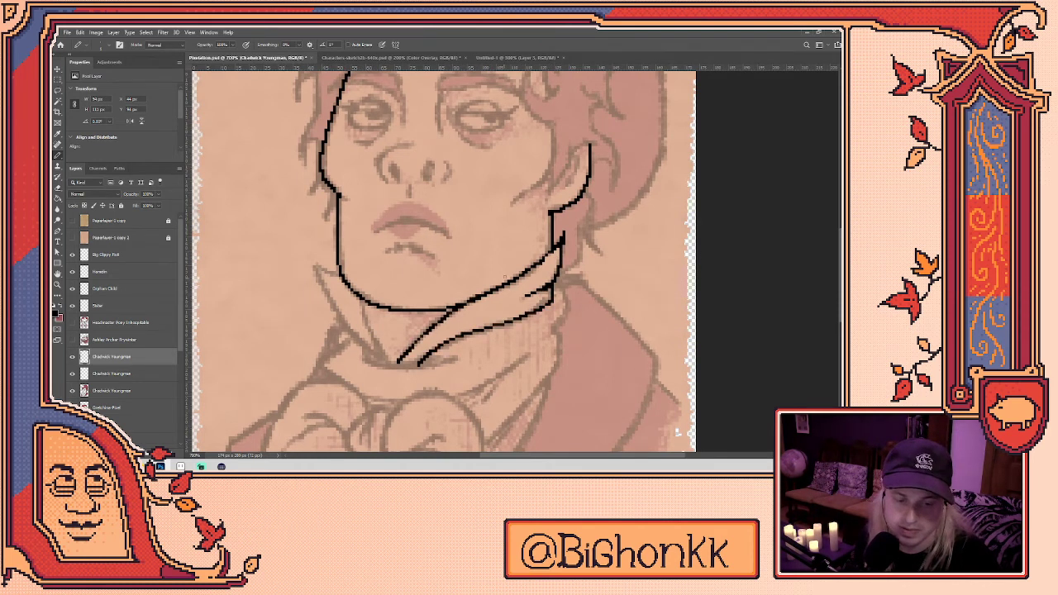
{"action": "key", "text": "ctrl+z"}
{"action": "left_click_drag", "start_coordinate": [400, 364], "coordinate": [457, 308]}
{"action": "key", "text": "ctrl+z"}
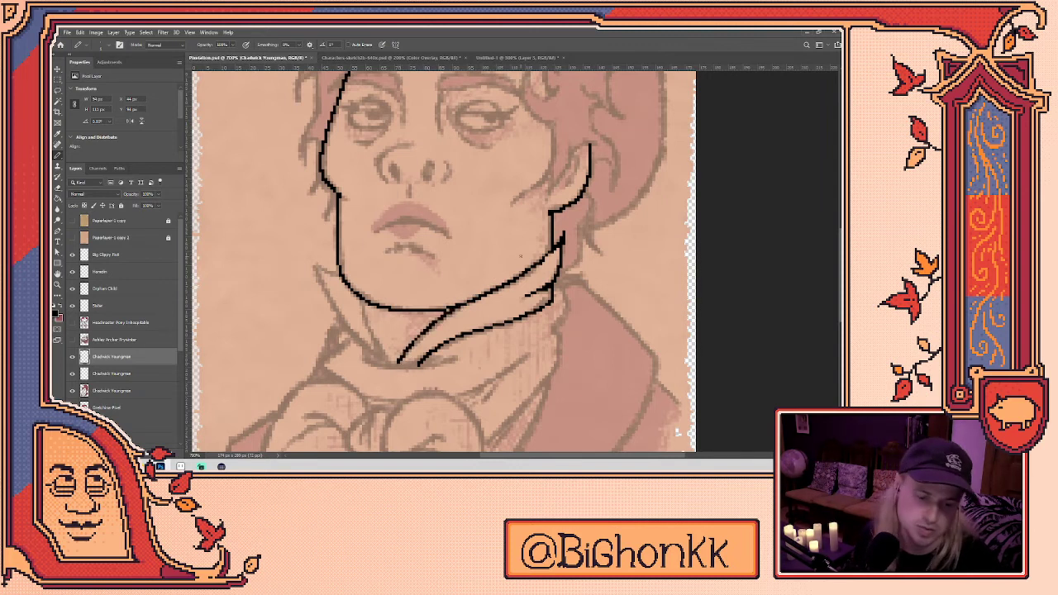
{"action": "left_click_drag", "start_coordinate": [396, 363], "coordinate": [360, 303]}
{"action": "mouse_move", "coordinate": [385, 364]}
{"action": "left_mouse_down"}
{"action": "mouse_move", "coordinate": [312, 263]}
{"action": "mouse_move", "coordinate": [339, 273]}
{"action": "left_mouse_up"}
- Erase the stray pixels at the collar tip
{"action": "key", "text": "e"}
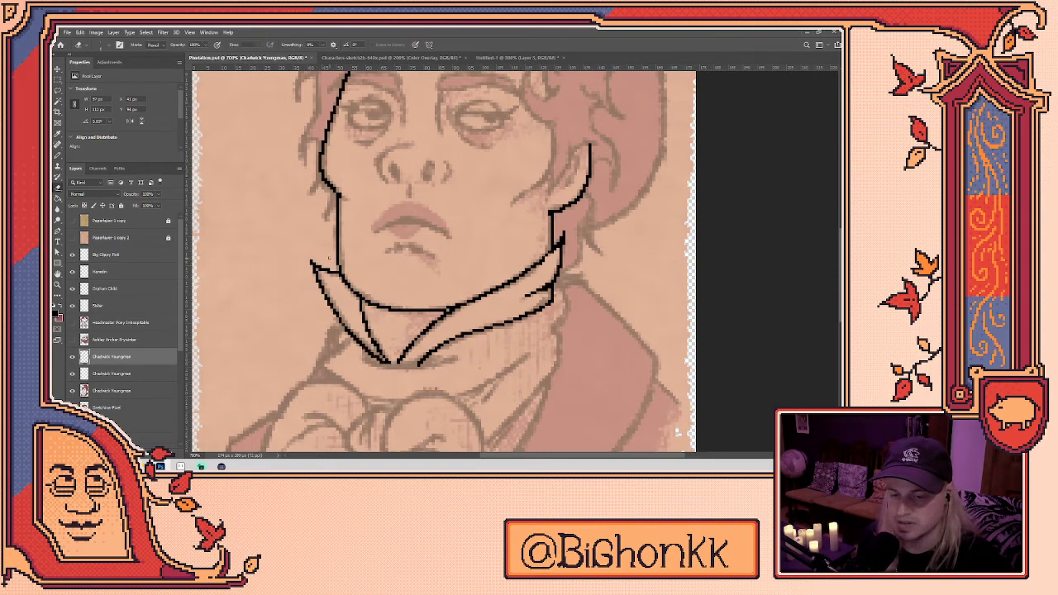
{"action": "key", "text": "b"}
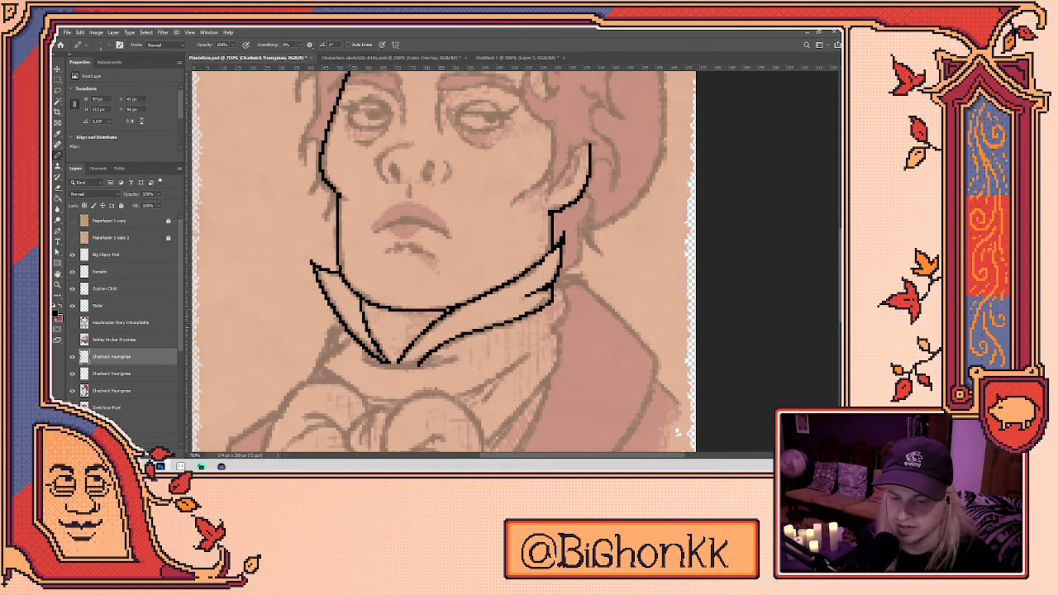
{"action": "key", "text": "e"}
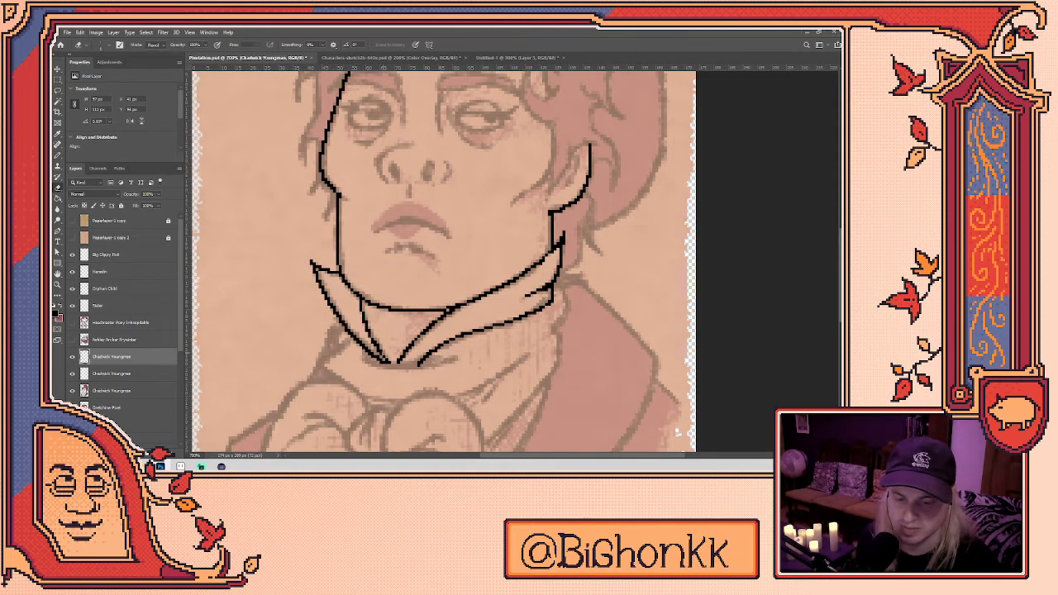
{"action": "key", "text": "b"}
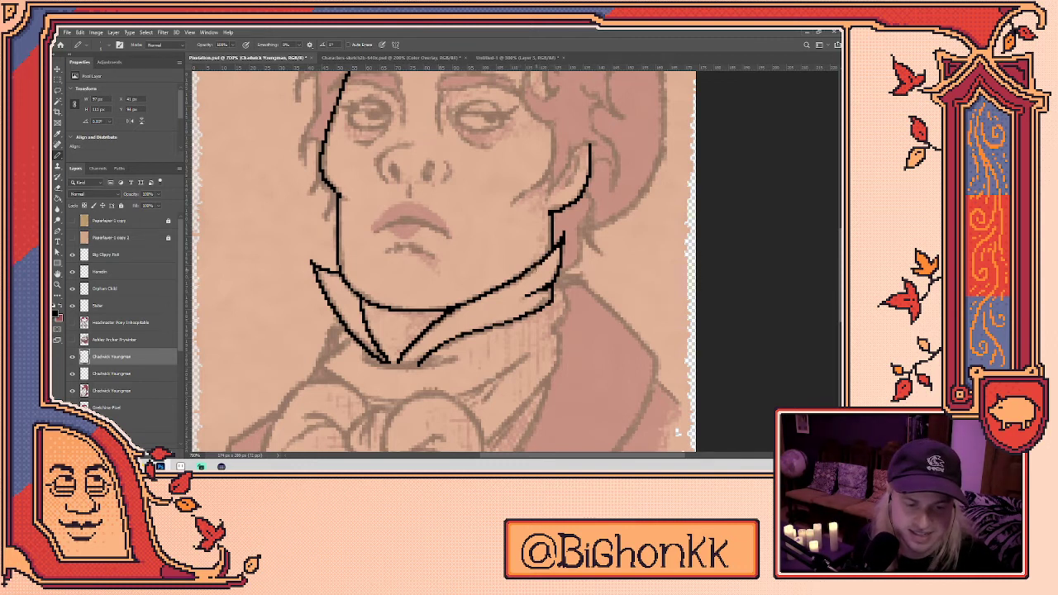
{"action": "left_click_drag", "start_coordinate": [567, 238], "coordinate": [544, 281]}
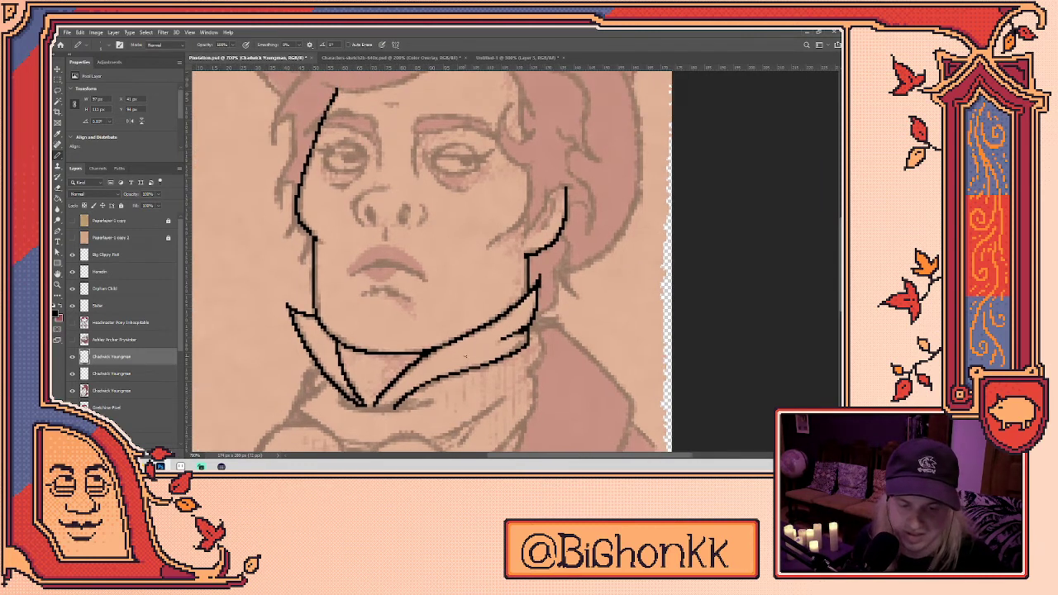
{"action": "key", "text": "e"}
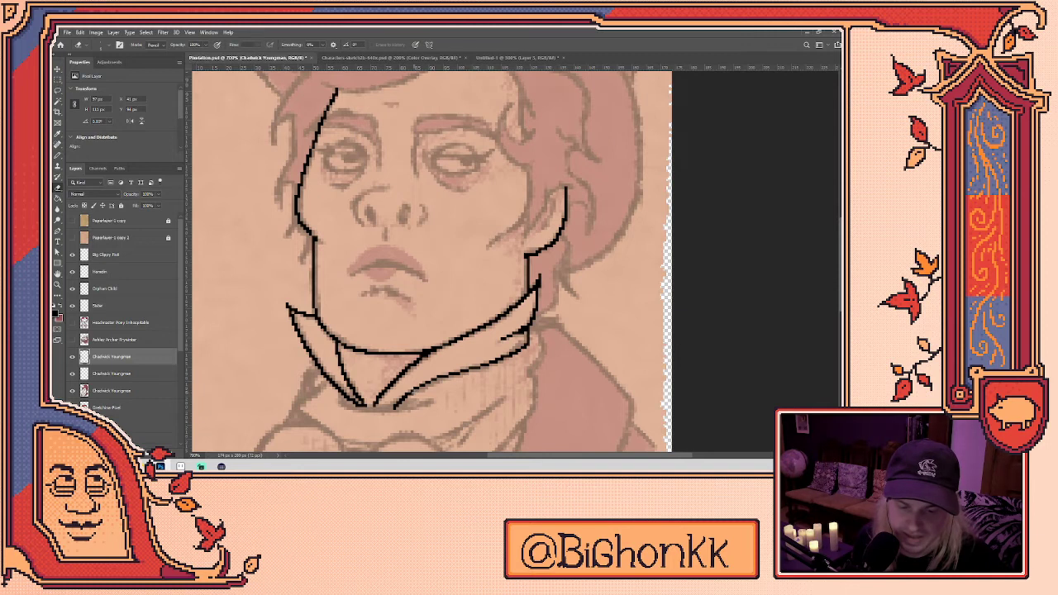
{"action": "left_click_drag", "start_coordinate": [406, 400], "coordinate": [400, 406]}
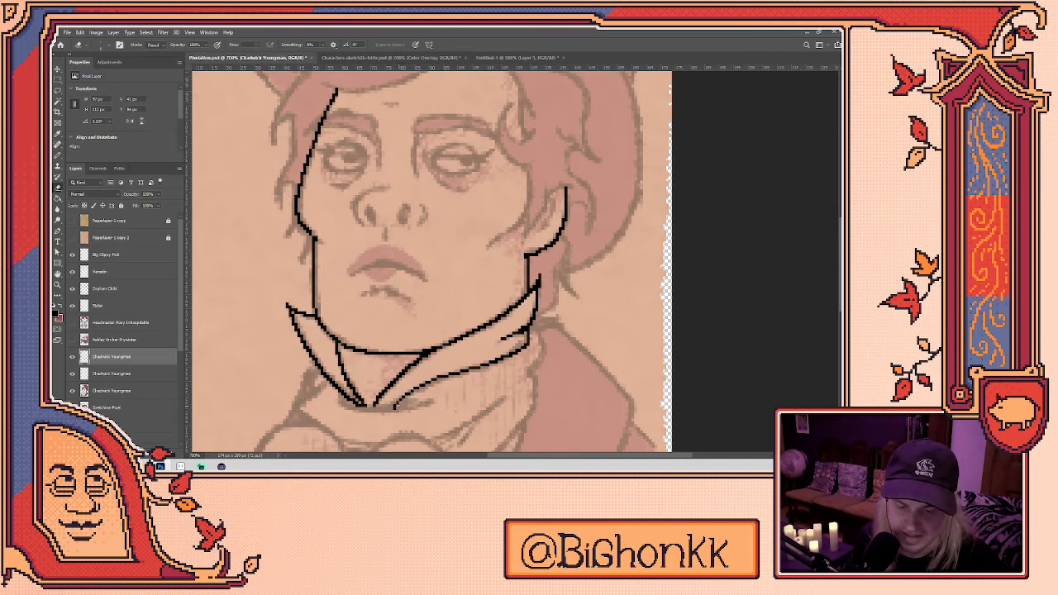
- Draw a short line beside the right jaw and the long ear line across the head
{"action": "left_click_drag", "start_coordinate": [447, 287], "coordinate": [479, 317]}
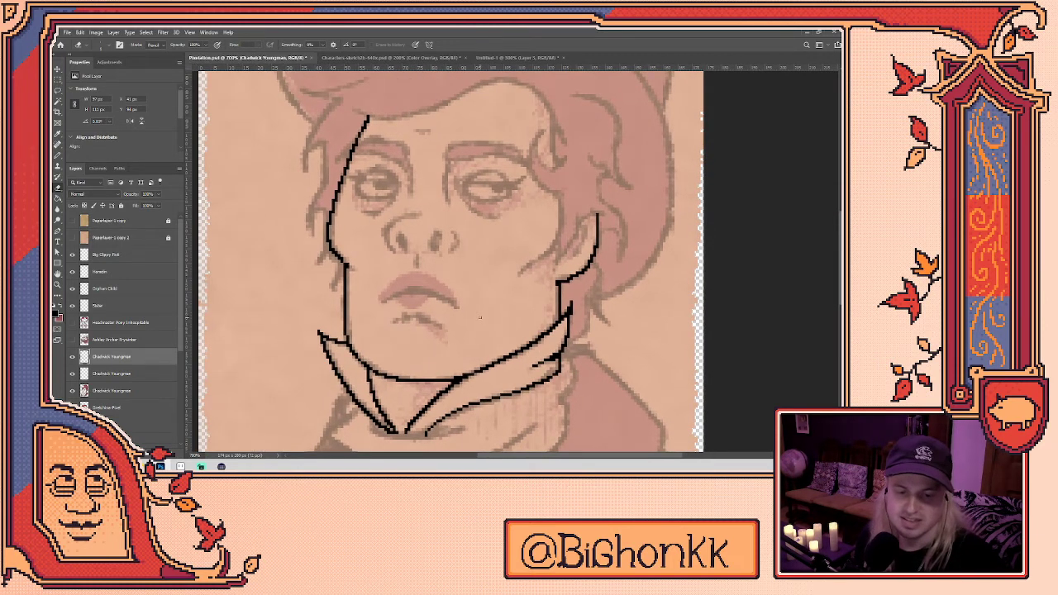
{"action": "key", "text": "b"}
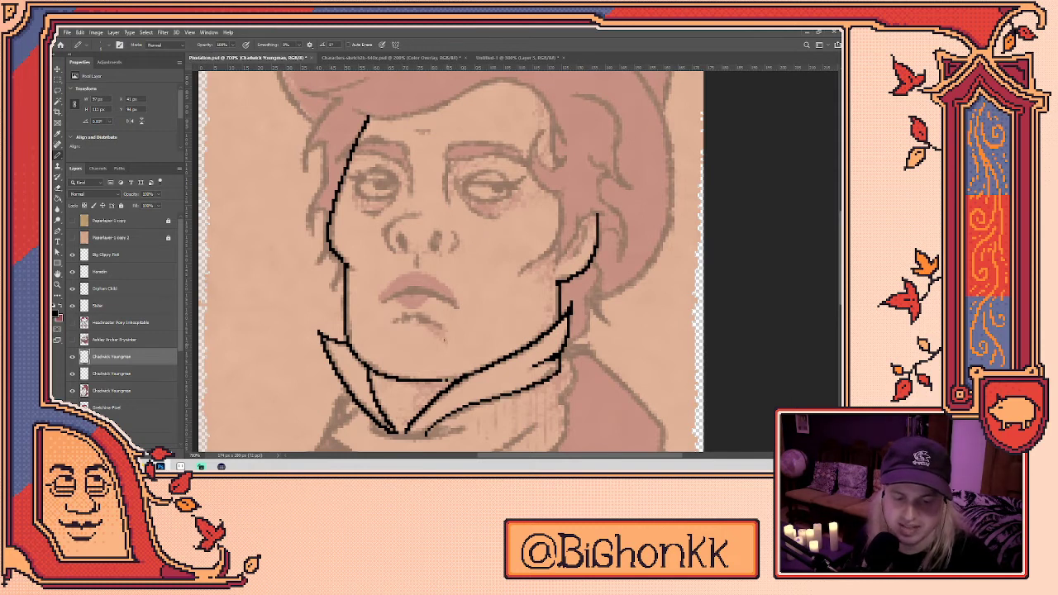
{"action": "left_click_drag", "start_coordinate": [578, 217], "coordinate": [554, 275]}
{"action": "mouse_move", "coordinate": [560, 192]}
{"action": "left_mouse_down"}
{"action": "mouse_move", "coordinate": [506, 259]}
{"action": "mouse_move", "coordinate": [487, 240]}
{"action": "mouse_move", "coordinate": [484, 213]}
{"action": "mouse_move", "coordinate": [498, 195]}
{"action": "mouse_move", "coordinate": [511, 238]}
{"action": "mouse_move", "coordinate": [510, 203]}
{"action": "mouse_move", "coordinate": [510, 233]}
{"action": "mouse_move", "coordinate": [519, 230]}
{"action": "mouse_move", "coordinate": [503, 172]}
{"action": "mouse_move", "coordinate": [484, 156]}
{"action": "mouse_move", "coordinate": [459, 150]}
{"action": "mouse_move", "coordinate": [306, 176]}
{"action": "left_mouse_up"}
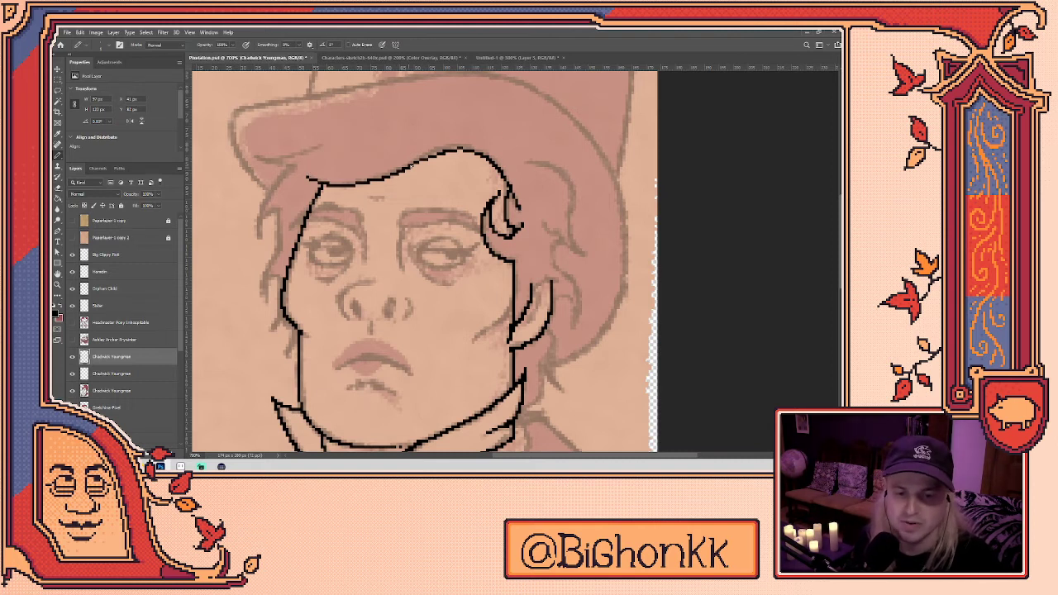
- Move down the face and erase and redraw part of the right jaw line
{"action": "key", "text": "e"}
{"action": "scroll", "coordinate": [422, 260], "scroll_direction": "up", "scroll_amount": 5}
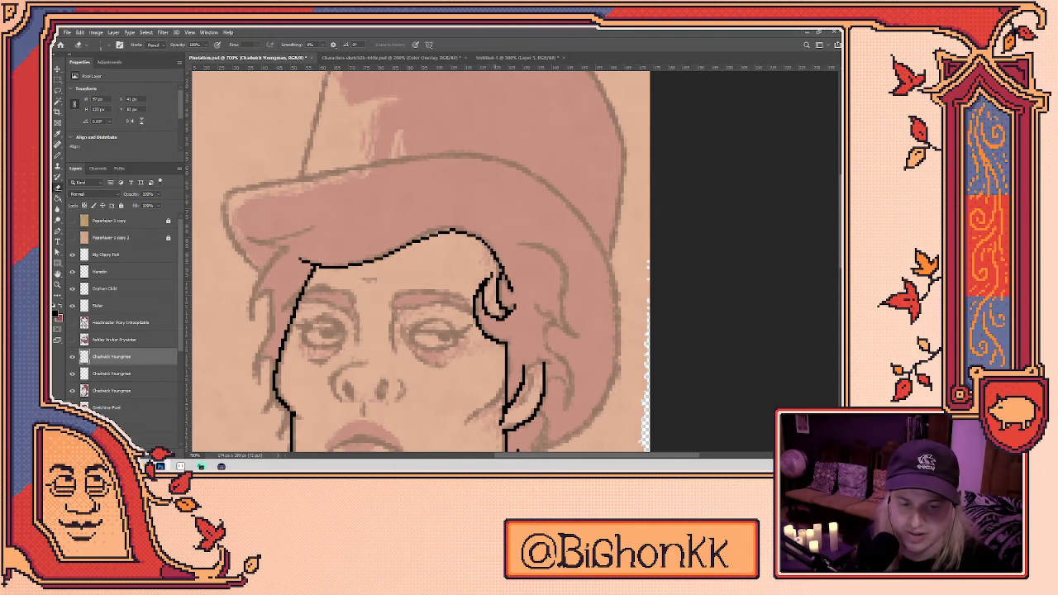
{"action": "left_click_drag", "start_coordinate": [512, 268], "coordinate": [509, 237]}
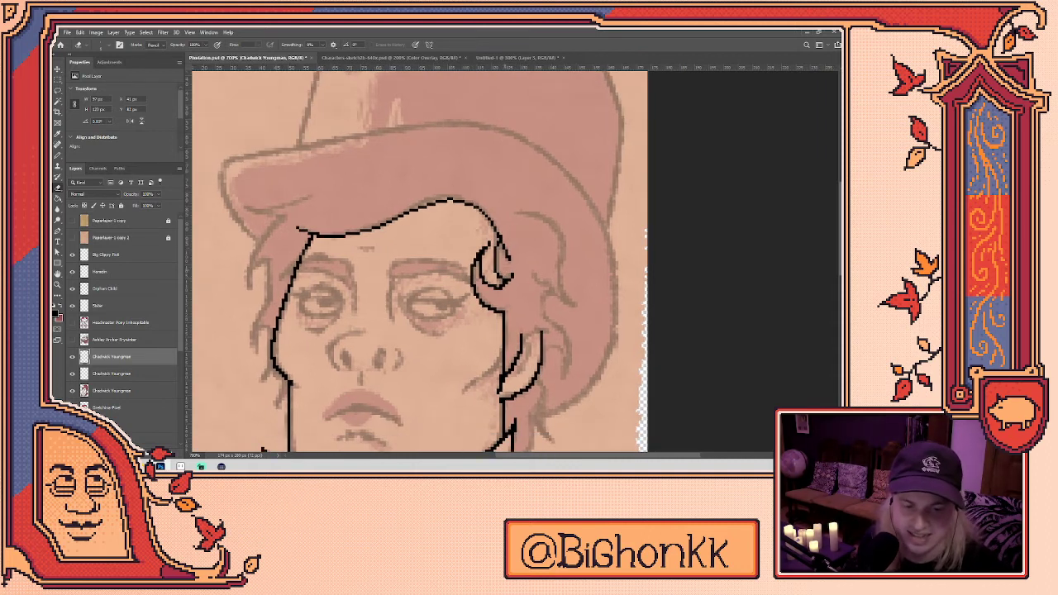
{"action": "left_click_drag", "start_coordinate": [501, 273], "coordinate": [497, 256]}
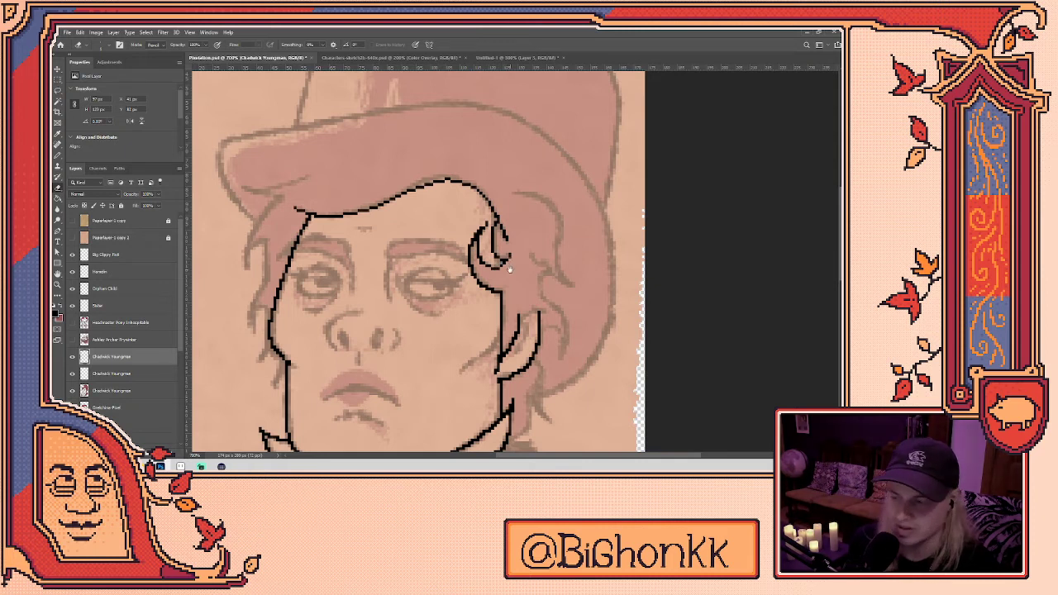
{"action": "left_click_drag", "start_coordinate": [510, 269], "coordinate": [518, 241]}
{"action": "mouse_move", "coordinate": [511, 304]}
{"action": "left_mouse_down"}
{"action": "mouse_move", "coordinate": [512, 281]}
{"action": "mouse_move", "coordinate": [510, 311]}
{"action": "mouse_move", "coordinate": [474, 343]}
{"action": "mouse_move", "coordinate": [508, 307]}
{"action": "left_mouse_up"}
- Toggle between Eraser (E) and Pencil (B), ending with the Pencil active
{"action": "key", "text": "b"}
{"action": "key", "text": "e"}
{"action": "key", "text": "b"}
{"action": "key", "text": "e"}
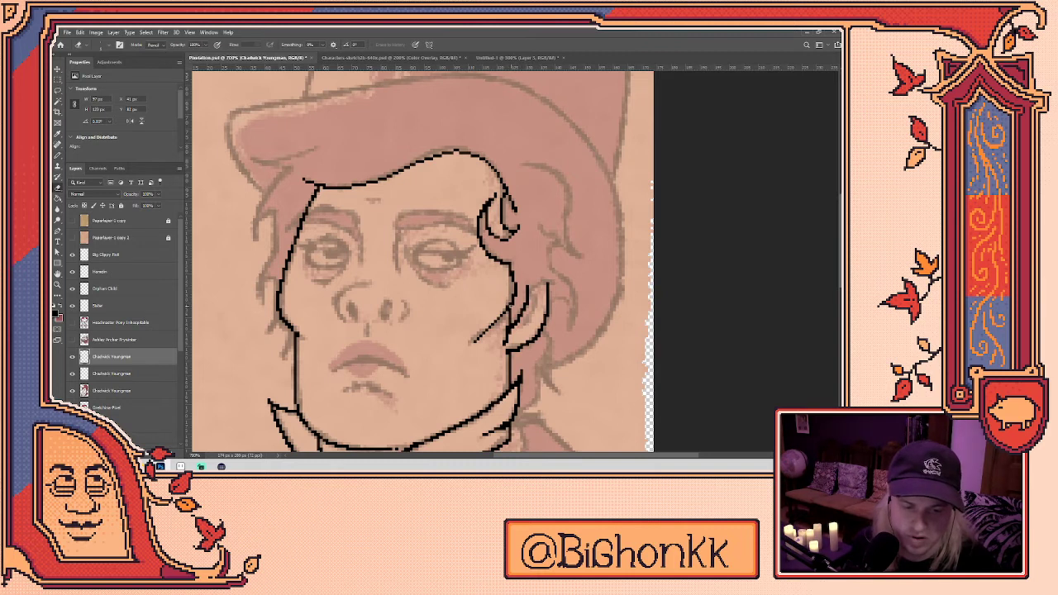
{"action": "key", "text": "b"}
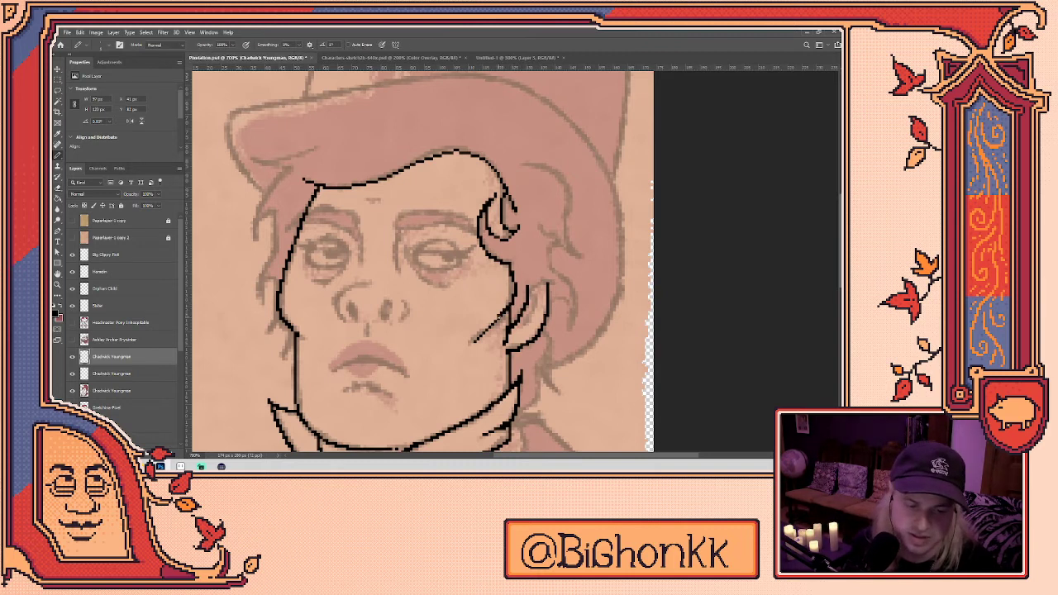
{"action": "key", "text": "e"}
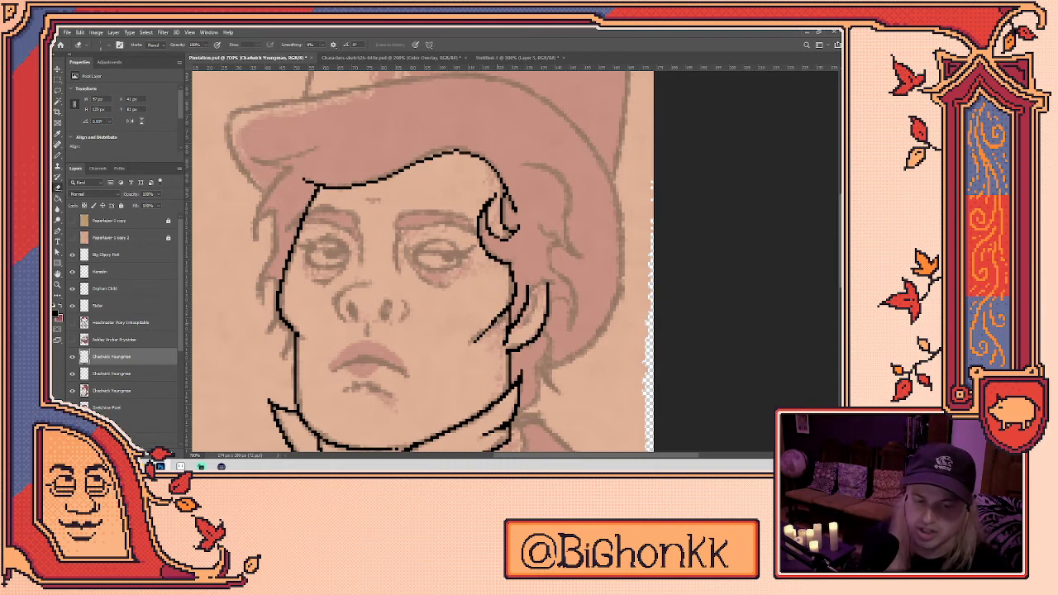
{"action": "key", "text": "b"}
{"action": "key", "text": "e"}
{"action": "key", "text": "b"}
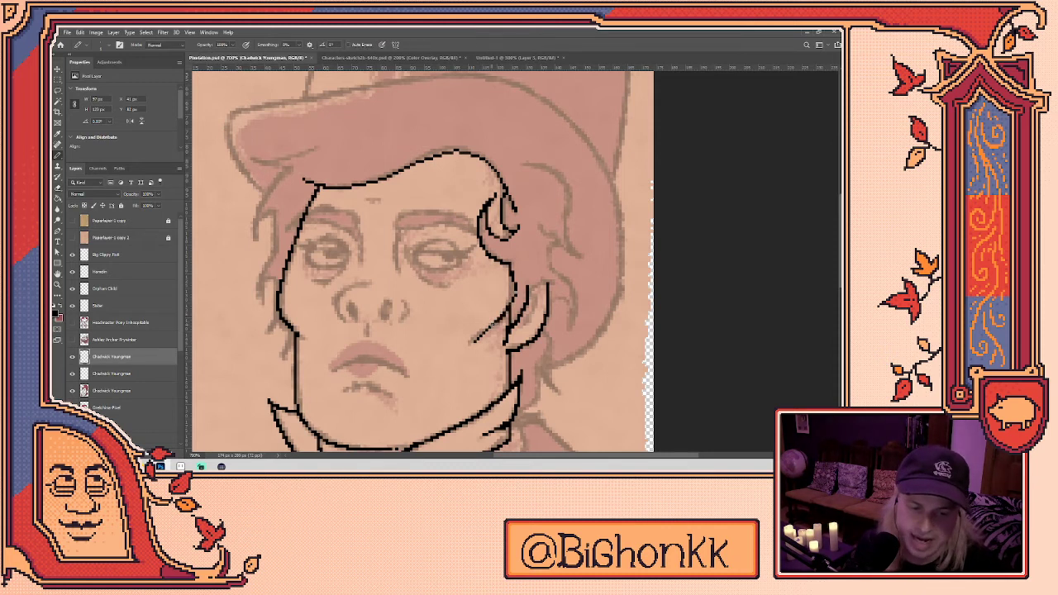
{"action": "key", "text": "e"}
{"action": "key", "text": "b"}
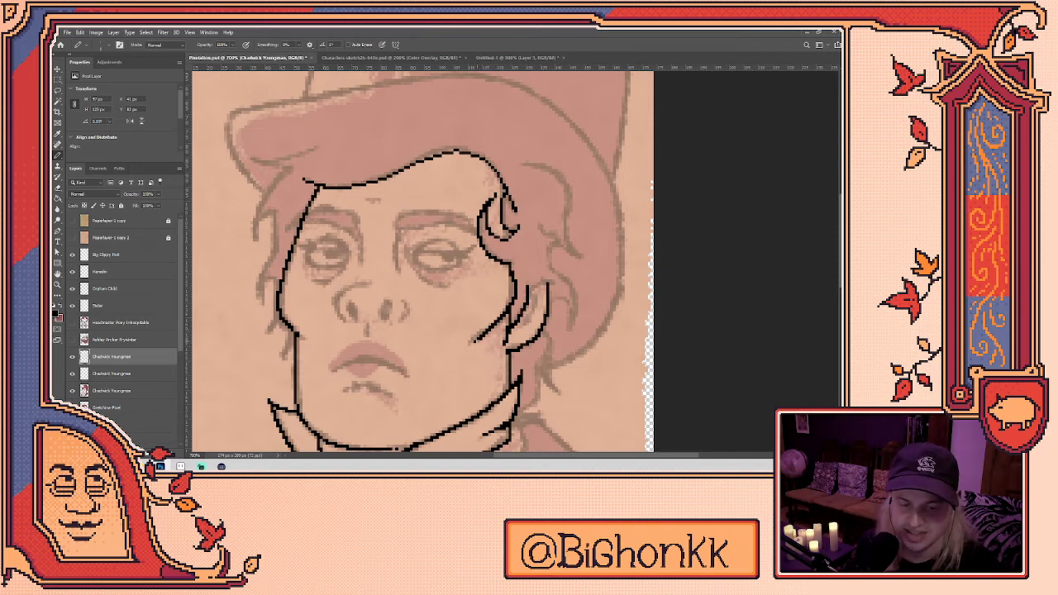
- Ink the first hair strands down the right side, undoing one misplaced stroke
{"action": "scroll", "coordinate": [480, 274], "scroll_direction": "up", "scroll_amount": 2}
{"action": "left_click_drag", "start_coordinate": [476, 315], "coordinate": [504, 305]}
{"action": "key", "text": "ctrl+z"}
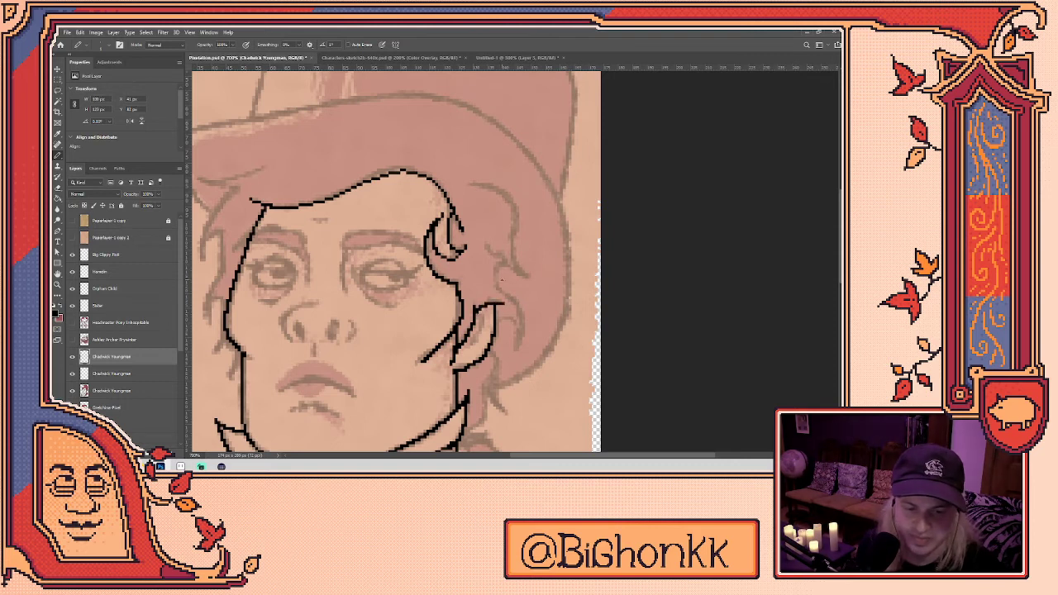
{"action": "mouse_move", "coordinate": [497, 266]}
{"action": "left_mouse_down"}
{"action": "mouse_move", "coordinate": [520, 307]}
{"action": "mouse_move", "coordinate": [516, 354]}
{"action": "left_mouse_up"}
{"action": "mouse_move", "coordinate": [497, 317]}
{"action": "left_mouse_down"}
{"action": "mouse_move", "coordinate": [520, 334]}
{"action": "mouse_move", "coordinate": [517, 358]}
{"action": "left_mouse_up"}
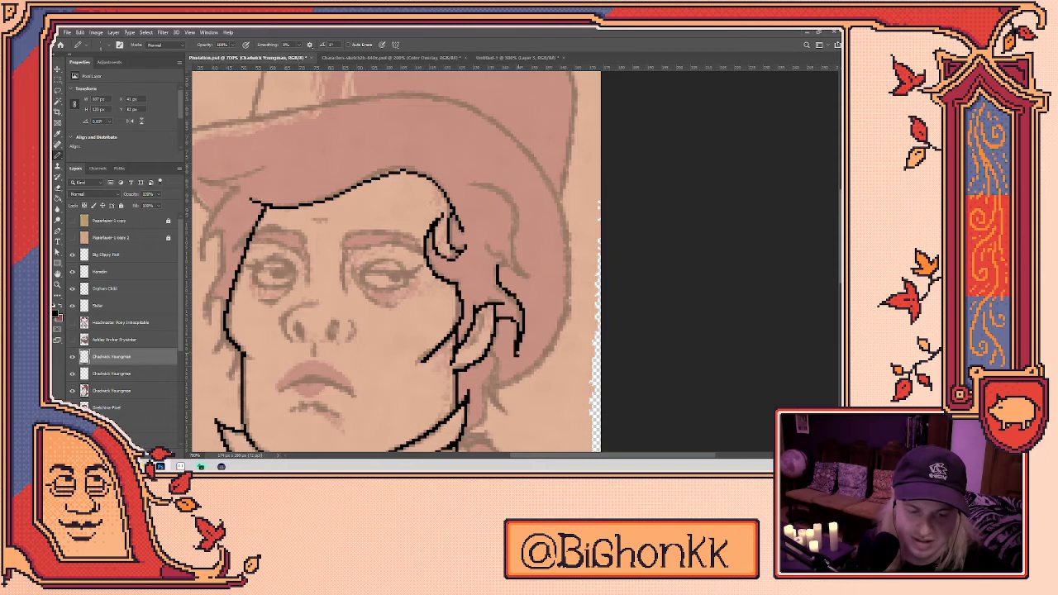
- Add another strand right of the face and trace the hair's right edge upward
{"action": "scroll", "coordinate": [396, 264], "scroll_direction": "down", "scroll_amount": 2}
{"action": "mouse_move", "coordinate": [488, 307]}
{"action": "left_mouse_down"}
{"action": "mouse_move", "coordinate": [493, 361]}
{"action": "mouse_move", "coordinate": [508, 369]}
{"action": "left_mouse_up"}
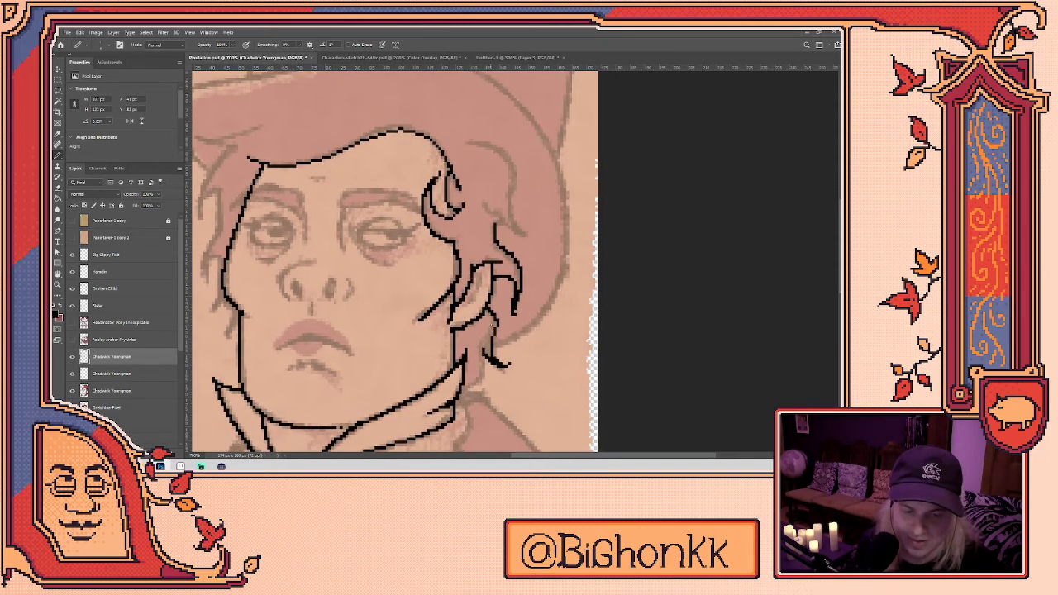
{"action": "scroll", "coordinate": [488, 348], "scroll_direction": "down", "scroll_amount": 1}
{"action": "mouse_move", "coordinate": [465, 365]}
{"action": "left_mouse_down"}
{"action": "mouse_move", "coordinate": [484, 345]}
{"action": "mouse_move", "coordinate": [486, 317]}
{"action": "left_mouse_up"}
{"action": "key", "text": "e"}
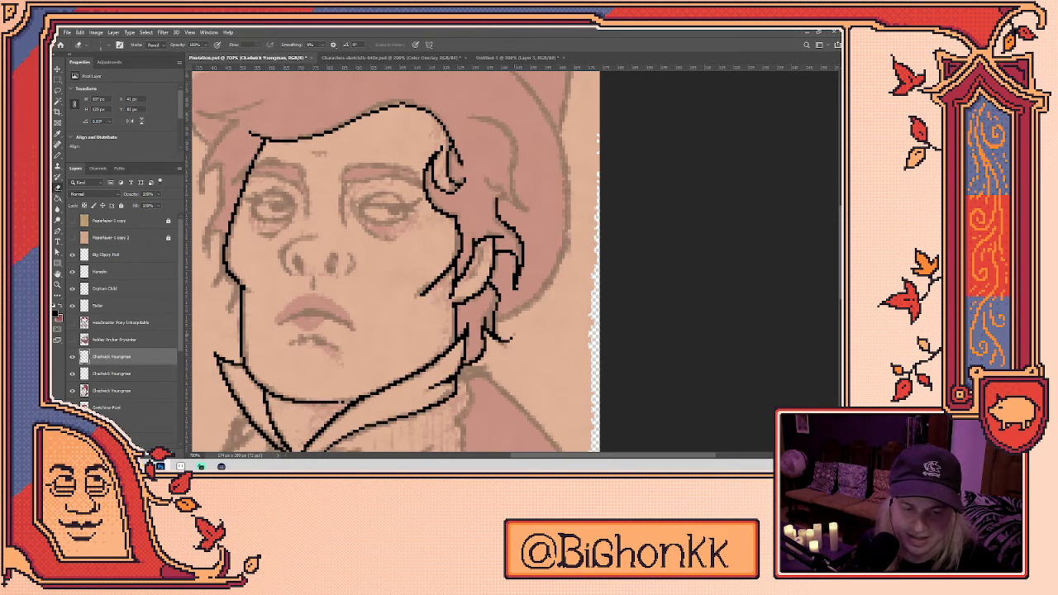
{"action": "scroll", "coordinate": [519, 316], "scroll_direction": "up", "scroll_amount": 2}
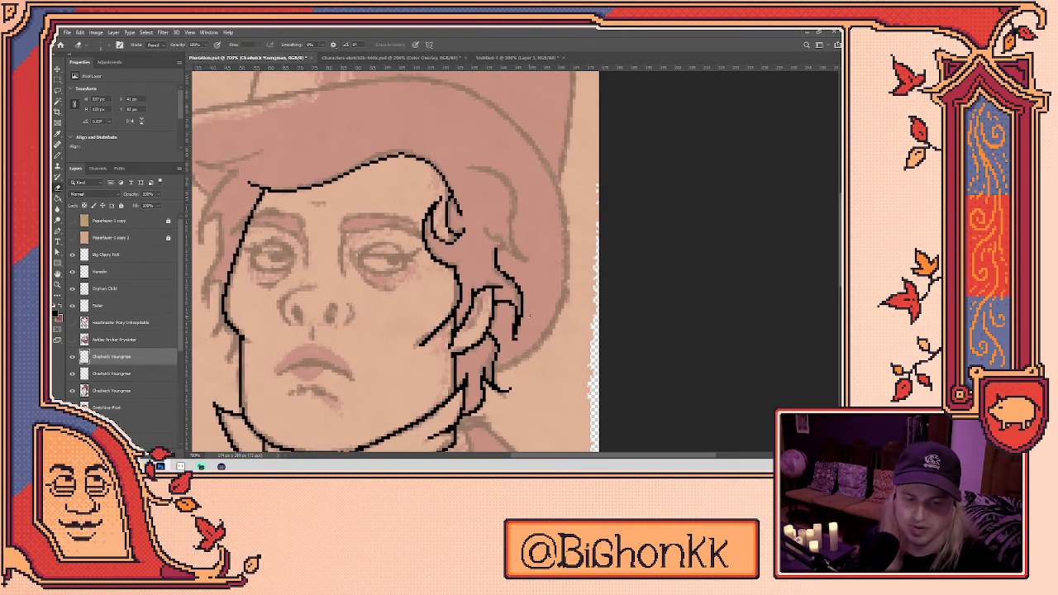
{"action": "left_click_drag", "start_coordinate": [535, 328], "coordinate": [522, 358]}
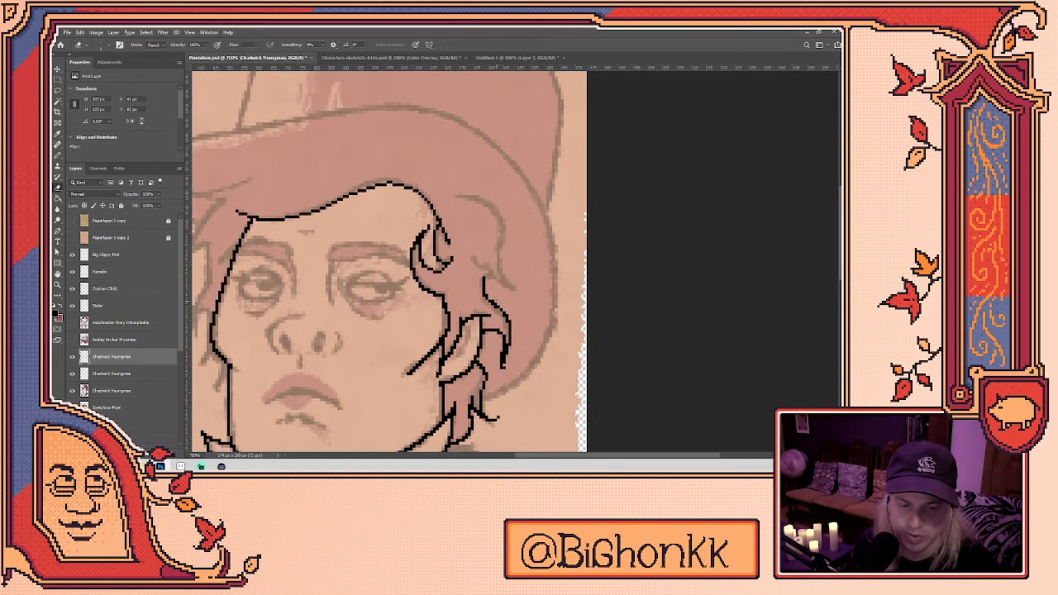
- Ink the collar bottom line and extend it toward the jaw, undoing and erasing false starts
{"action": "scroll", "coordinate": [518, 332], "scroll_direction": "down", "scroll_amount": 1}
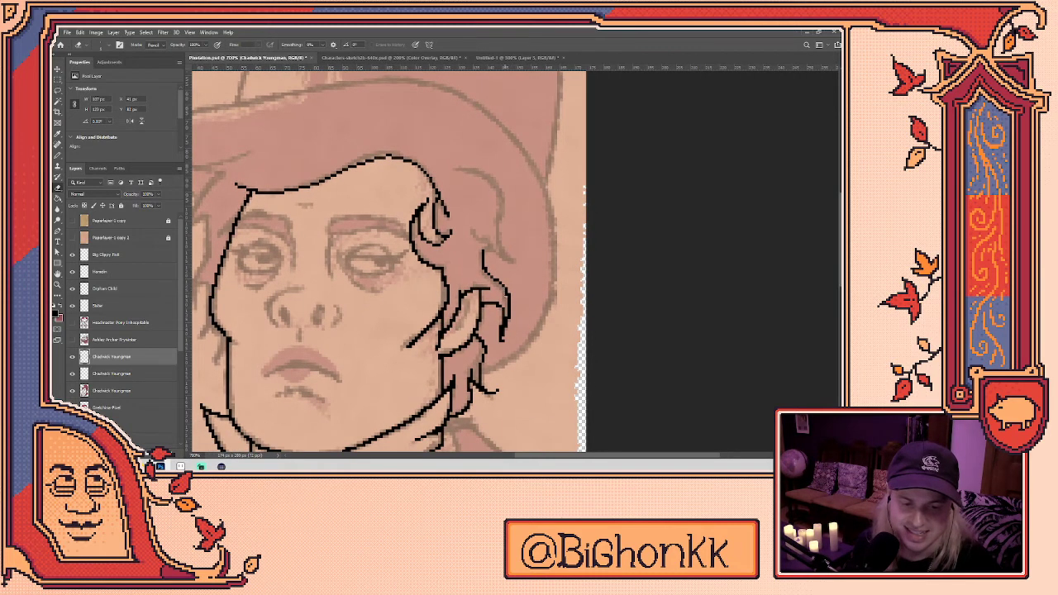
{"action": "left_click_drag", "start_coordinate": [510, 368], "coordinate": [528, 322]}
{"action": "mouse_move", "coordinate": [470, 382]}
{"action": "left_mouse_down"}
{"action": "mouse_move", "coordinate": [478, 322]}
{"action": "mouse_move", "coordinate": [491, 361]}
{"action": "mouse_move", "coordinate": [468, 374]}
{"action": "mouse_move", "coordinate": [479, 396]}
{"action": "mouse_move", "coordinate": [488, 377]}
{"action": "mouse_move", "coordinate": [579, 331]}
{"action": "left_mouse_up"}
{"action": "key", "text": "b"}
{"action": "mouse_move", "coordinate": [369, 392]}
{"action": "left_mouse_down"}
{"action": "mouse_move", "coordinate": [328, 360]}
{"action": "mouse_move", "coordinate": [361, 336]}
{"action": "mouse_move", "coordinate": [347, 345]}
{"action": "mouse_move", "coordinate": [353, 332]}
{"action": "mouse_move", "coordinate": [386, 361]}
{"action": "mouse_move", "coordinate": [459, 362]}
{"action": "left_mouse_up"}
{"action": "key", "text": "ctrl+z"}
{"action": "mouse_move", "coordinate": [376, 362]}
{"action": "left_mouse_down"}
{"action": "mouse_move", "coordinate": [456, 362]}
{"action": "mouse_move", "coordinate": [390, 361]}
{"action": "mouse_move", "coordinate": [446, 361]}
{"action": "left_mouse_up"}
{"action": "key", "text": "ctrl+z"}
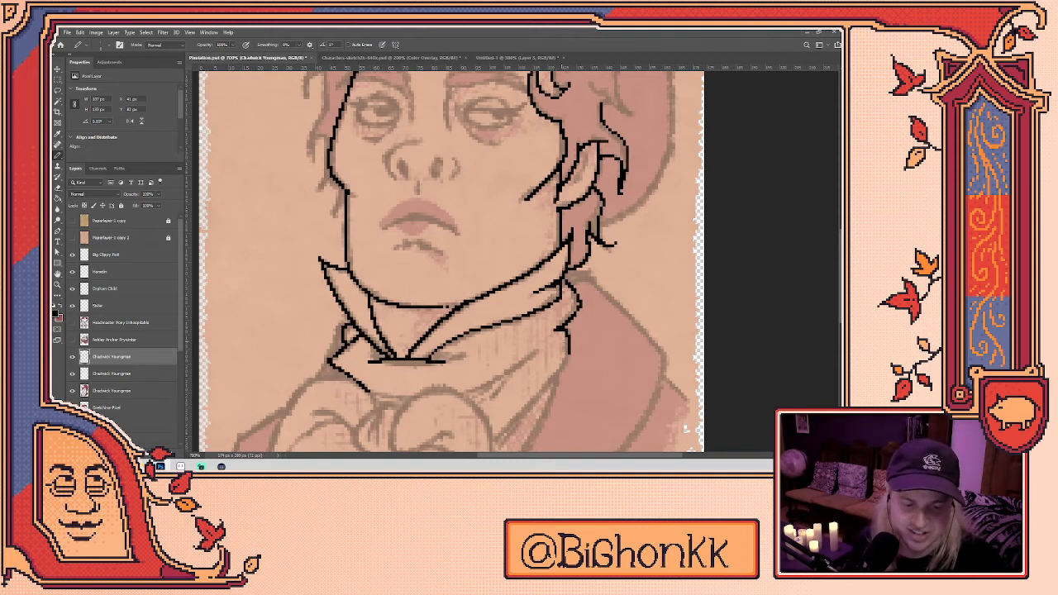
{"action": "scroll", "coordinate": [551, 361], "scroll_direction": "down", "scroll_amount": 2}
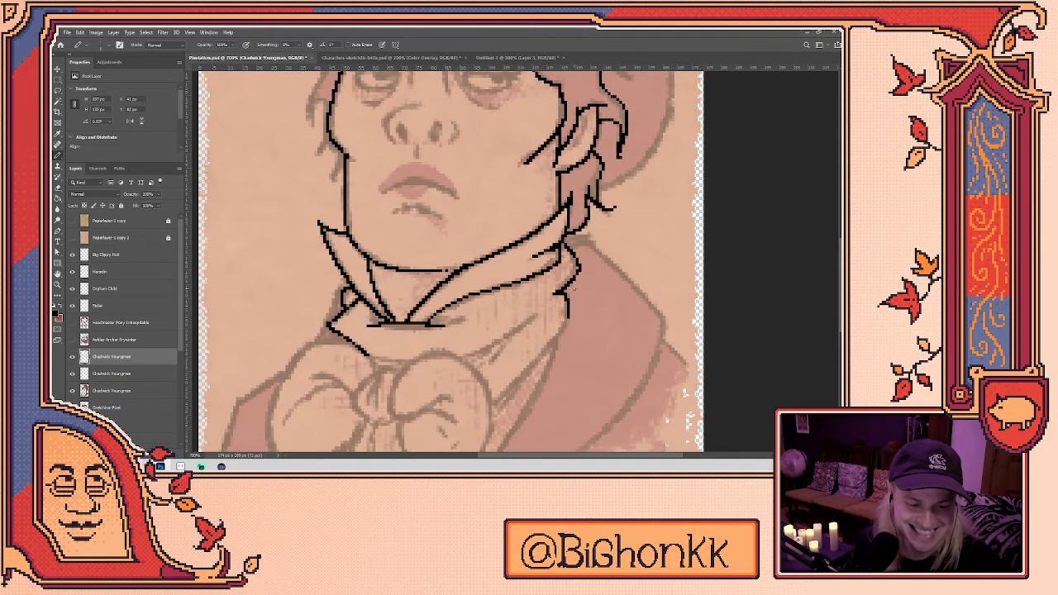
{"action": "left_click_drag", "start_coordinate": [559, 291], "coordinate": [546, 329]}
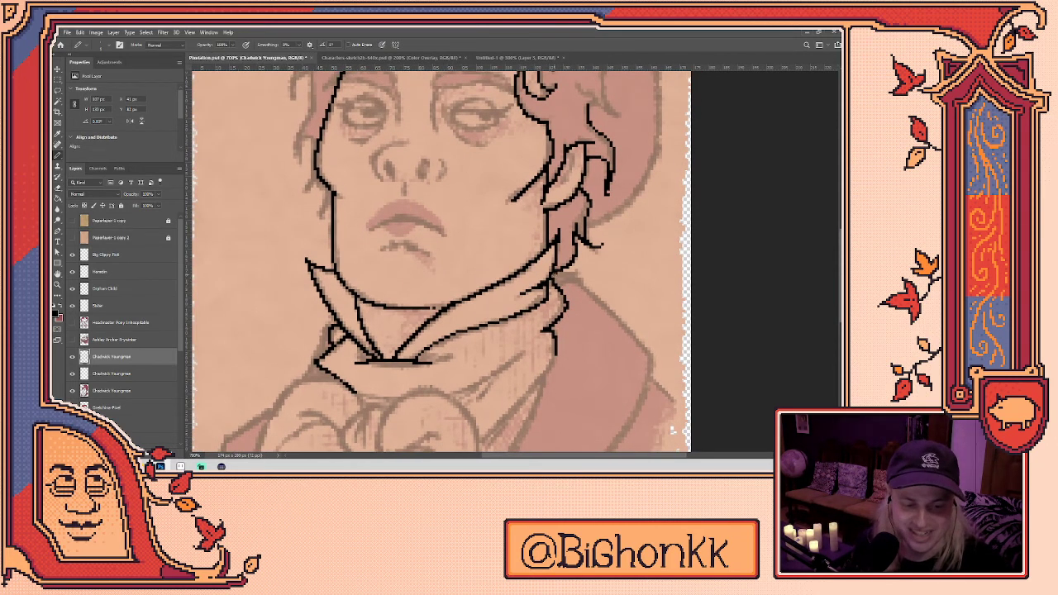
{"action": "mouse_move", "coordinate": [571, 273]}
{"action": "left_mouse_down"}
{"action": "mouse_move", "coordinate": [581, 279]}
{"action": "mouse_move", "coordinate": [537, 264]}
{"action": "mouse_move", "coordinate": [461, 197]}
{"action": "mouse_move", "coordinate": [539, 273]}
{"action": "left_mouse_up"}
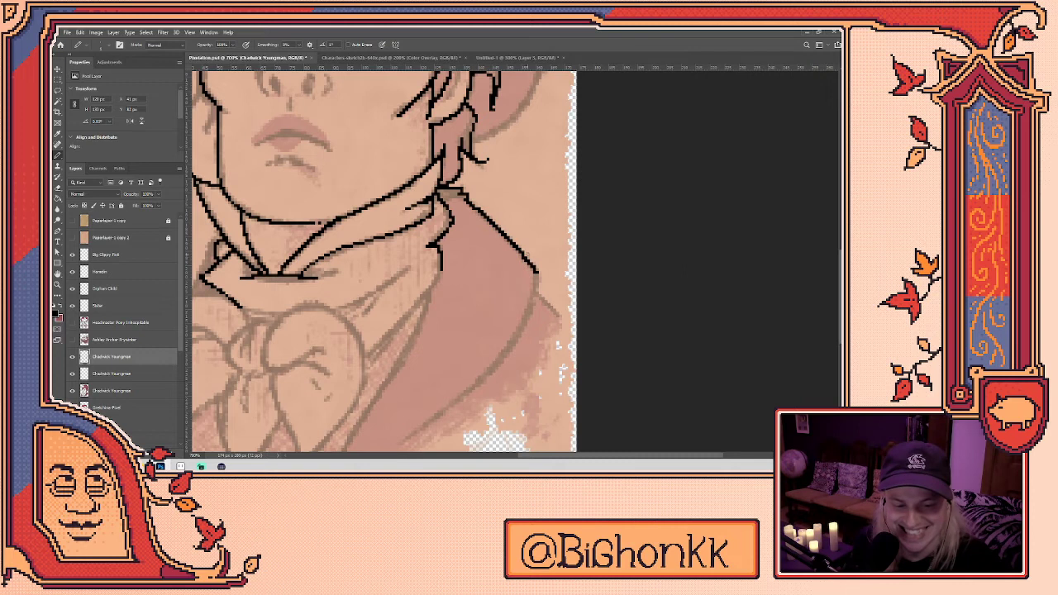
{"action": "mouse_move", "coordinate": [521, 253]}
{"action": "left_mouse_down"}
{"action": "mouse_move", "coordinate": [535, 266]}
{"action": "mouse_move", "coordinate": [526, 319]}
{"action": "mouse_move", "coordinate": [546, 278]}
{"action": "left_mouse_up"}
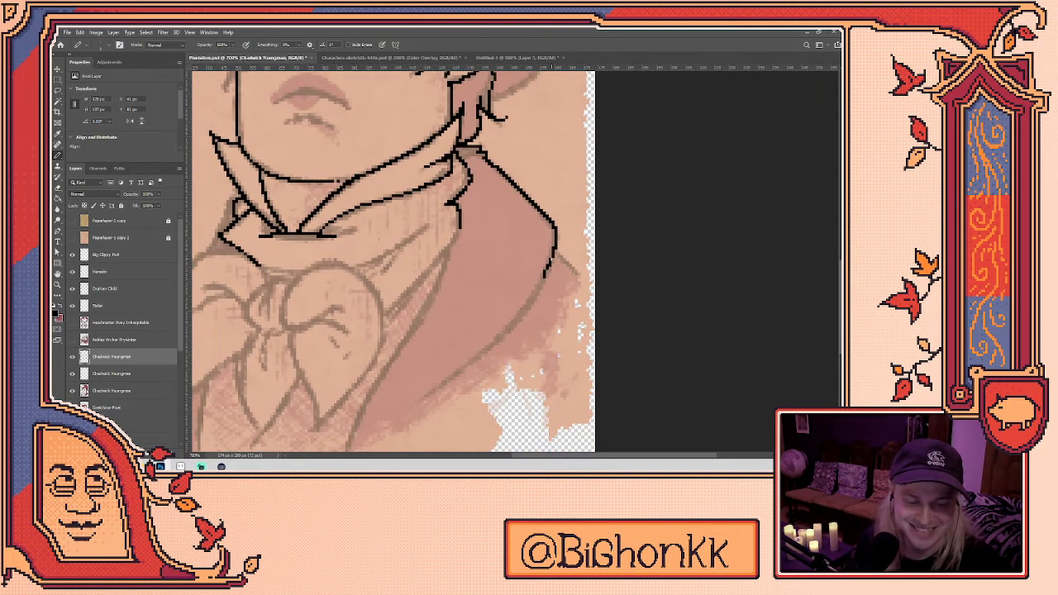
- Draw the lapel edge down past the collar, undoing an overlong stroke and stray thickening
{"action": "mouse_move", "coordinate": [421, 400]}
{"action": "left_mouse_down"}
{"action": "mouse_move", "coordinate": [502, 320]}
{"action": "mouse_move", "coordinate": [447, 385]}
{"action": "mouse_move", "coordinate": [501, 336]}
{"action": "mouse_move", "coordinate": [554, 258]}
{"action": "left_mouse_up"}
{"action": "key", "text": "ctrl+z"}
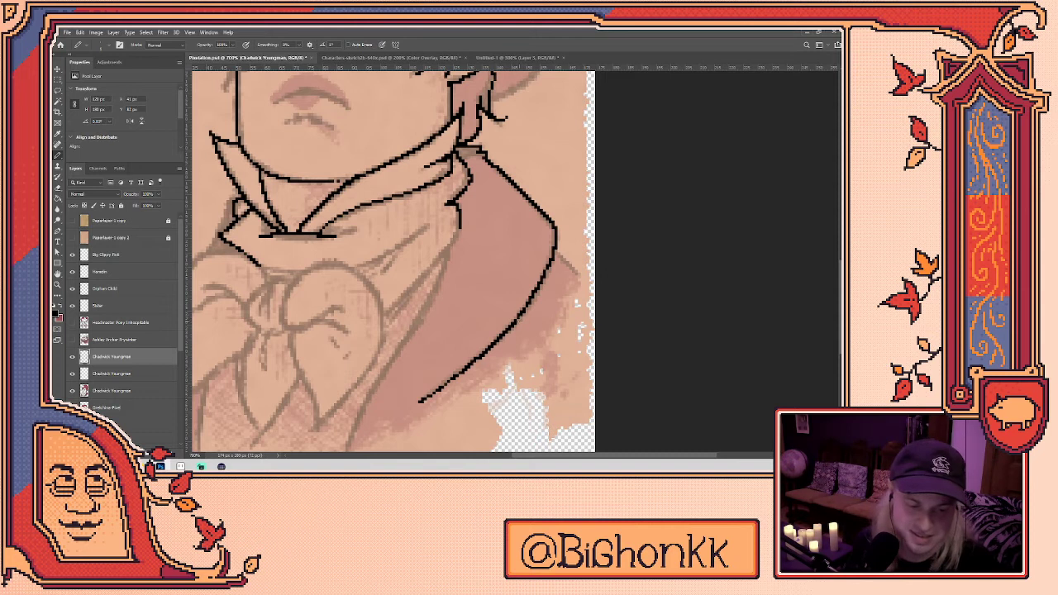
{"action": "left_click", "coordinate": [452, 382]}
{"action": "key", "text": "ctrl+z"}
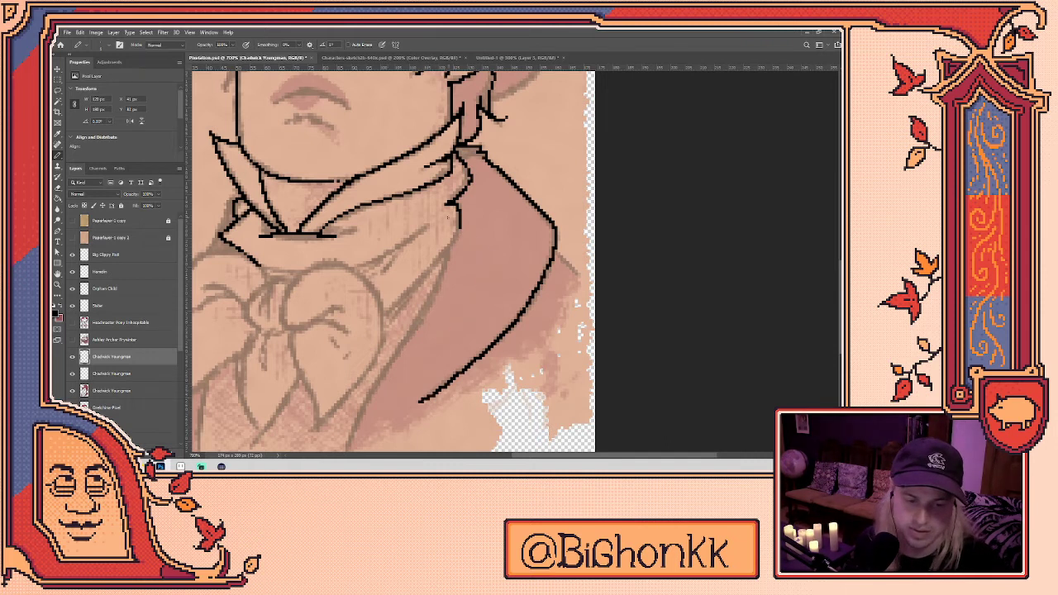
{"action": "left_click_drag", "start_coordinate": [553, 249], "coordinate": [580, 281]}
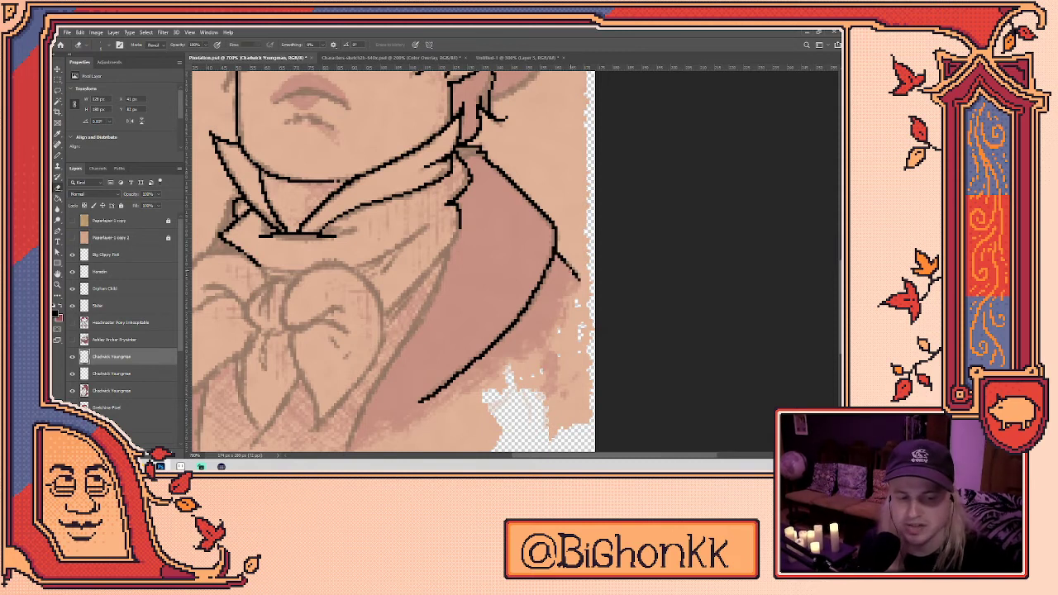
{"action": "key", "text": "b"}
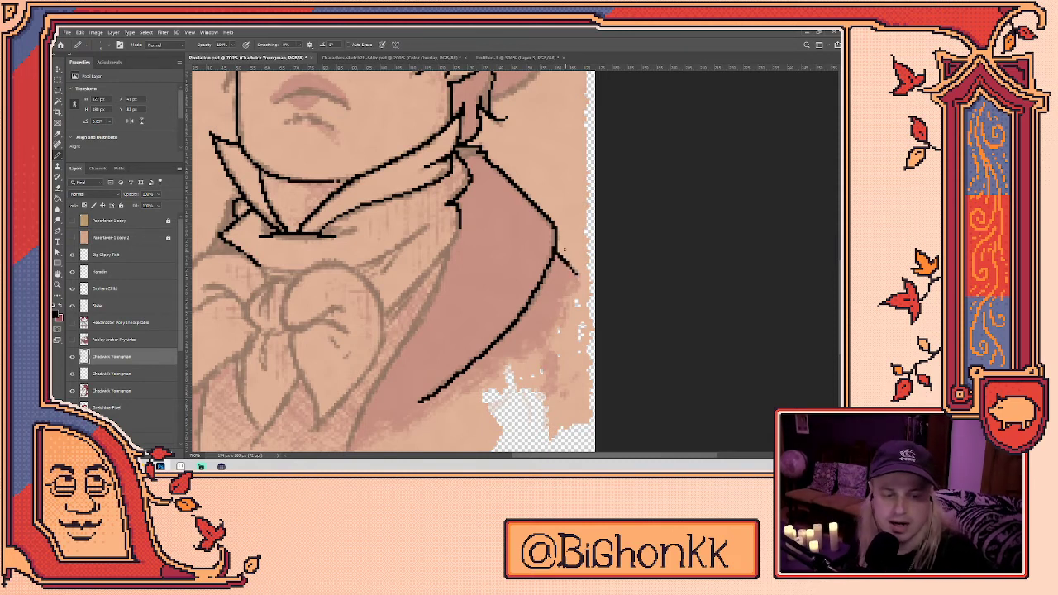
{"action": "scroll", "coordinate": [401, 261], "scroll_direction": "up", "scroll_amount": 1}
{"action": "scroll", "coordinate": [401, 260], "scroll_direction": "left", "scroll_amount": 1}
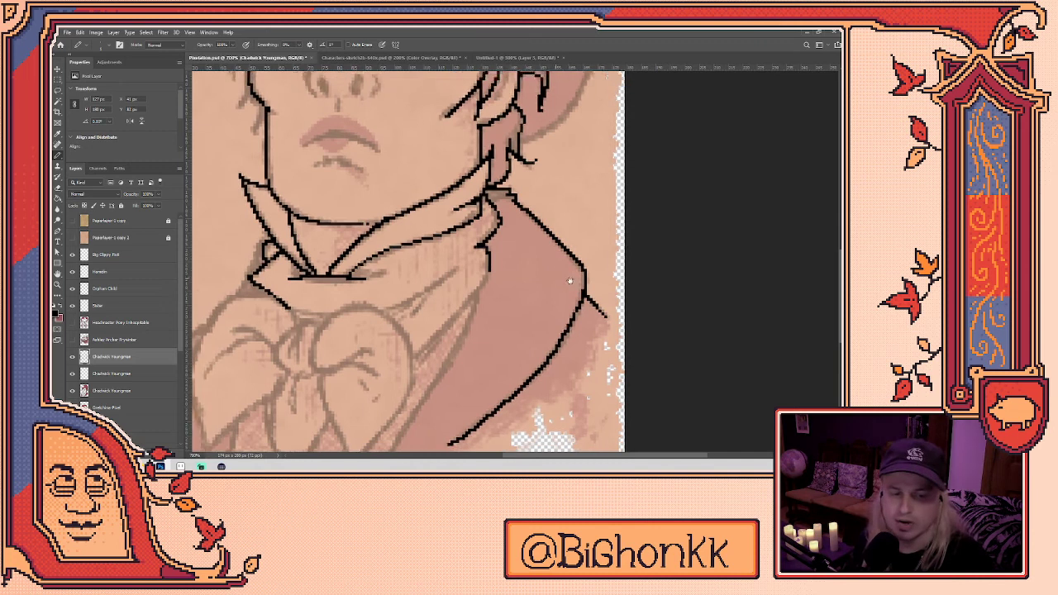
{"action": "scroll", "coordinate": [563, 277], "scroll_direction": "up", "scroll_amount": 1}
{"action": "scroll", "coordinate": [562, 277], "scroll_direction": "left", "scroll_amount": 1}
{"action": "scroll", "coordinate": [406, 339], "scroll_direction": "left", "scroll_amount": 4}
{"action": "scroll", "coordinate": [446, 301], "scroll_direction": "down", "scroll_amount": 1}
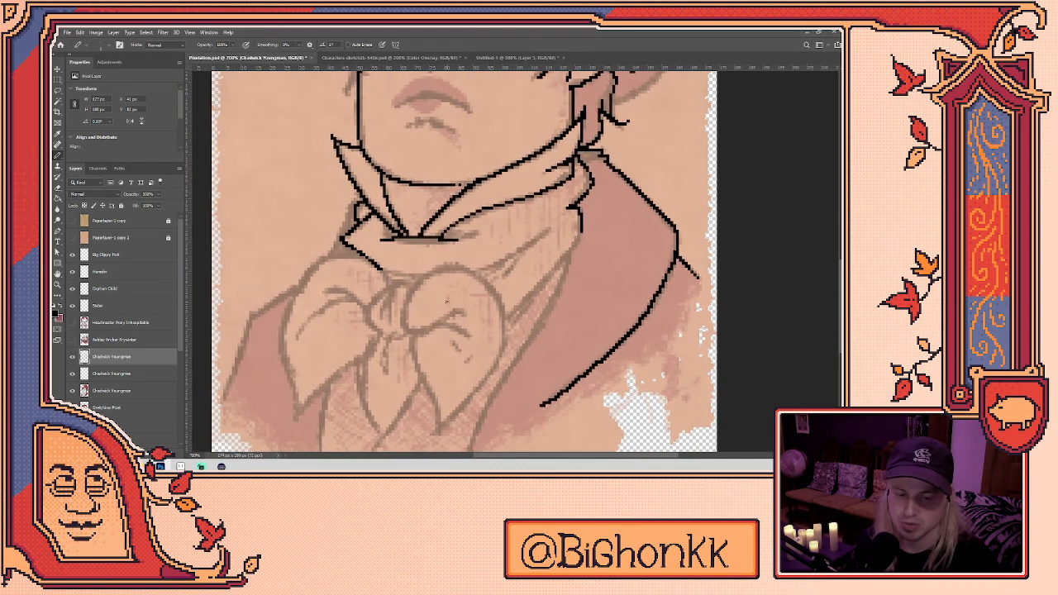
- Outline the bow's right lobe from its top curve down to the tip
{"action": "mouse_move", "coordinate": [405, 331]}
{"action": "left_mouse_down"}
{"action": "mouse_move", "coordinate": [408, 289]}
{"action": "mouse_move", "coordinate": [436, 268]}
{"action": "mouse_move", "coordinate": [475, 270]}
{"action": "mouse_move", "coordinate": [501, 314]}
{"action": "left_mouse_up"}
{"action": "key", "text": "ctrl+z"}
{"action": "mouse_move", "coordinate": [405, 332]}
{"action": "left_mouse_down"}
{"action": "mouse_move", "coordinate": [422, 276]}
{"action": "mouse_move", "coordinate": [448, 265]}
{"action": "mouse_move", "coordinate": [485, 284]}
{"action": "mouse_move", "coordinate": [500, 310]}
{"action": "mouse_move", "coordinate": [485, 382]}
{"action": "mouse_move", "coordinate": [433, 445]}
{"action": "left_mouse_up"}
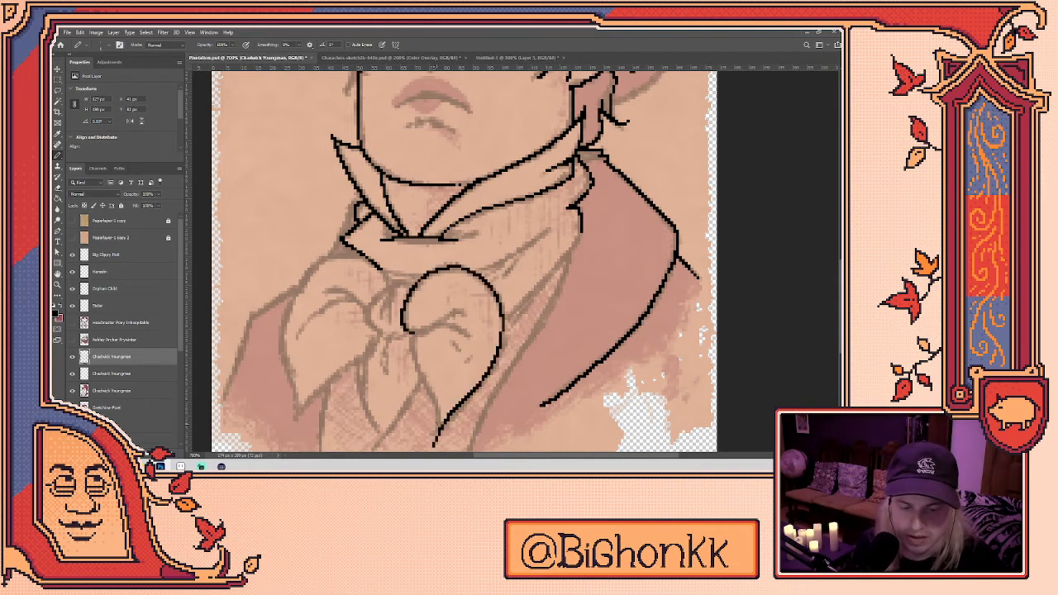
{"action": "scroll", "coordinate": [438, 334], "scroll_direction": "down", "scroll_amount": 1}
{"action": "left_click_drag", "start_coordinate": [408, 306], "coordinate": [433, 395]}
{"action": "mouse_move", "coordinate": [413, 293]}
{"action": "left_mouse_down"}
{"action": "mouse_move", "coordinate": [449, 274]}
{"action": "mouse_move", "coordinate": [457, 281]}
{"action": "left_mouse_up"}
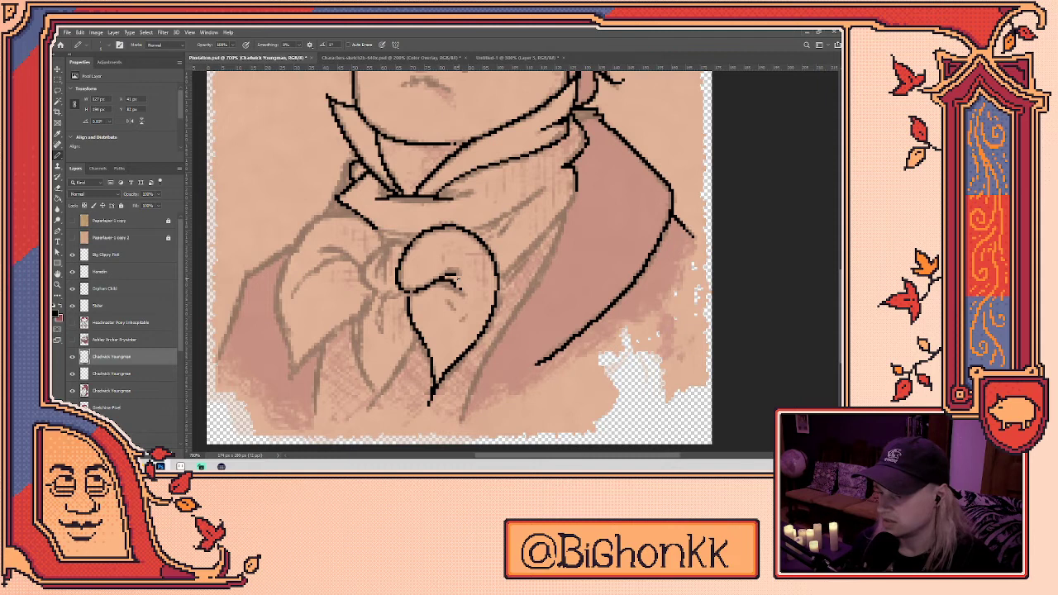
- Draw the oval knot loop, thicken its inner line, and add a short line above it
{"action": "mouse_move", "coordinate": [405, 294]}
{"action": "left_mouse_down"}
{"action": "mouse_move", "coordinate": [377, 303]}
{"action": "mouse_move", "coordinate": [362, 264]}
{"action": "mouse_move", "coordinate": [385, 258]}
{"action": "mouse_move", "coordinate": [381, 281]}
{"action": "mouse_move", "coordinate": [387, 265]}
{"action": "left_mouse_up"}
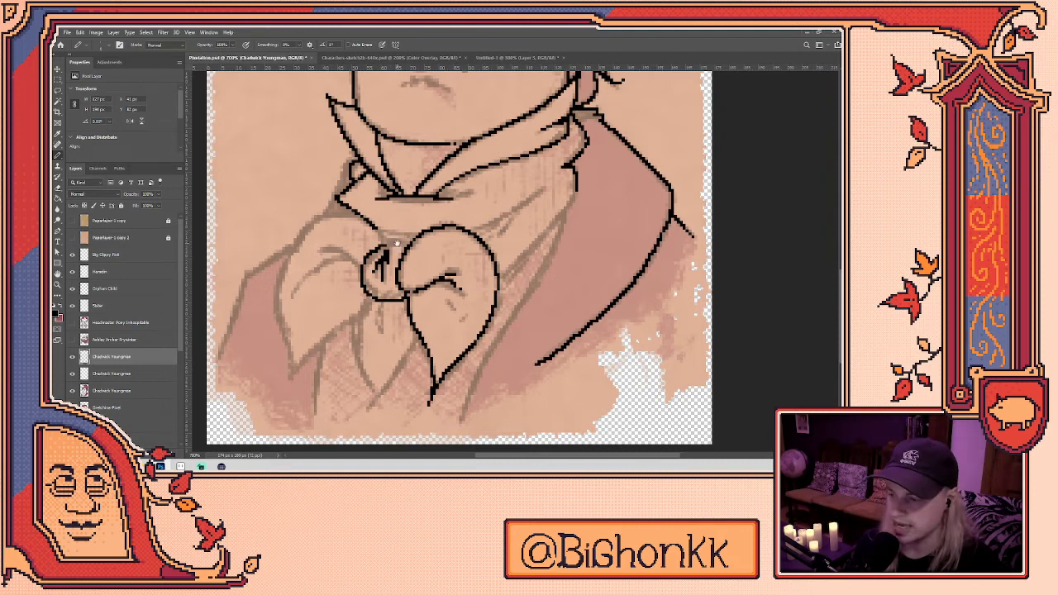
{"action": "left_click_drag", "start_coordinate": [408, 210], "coordinate": [418, 240]}
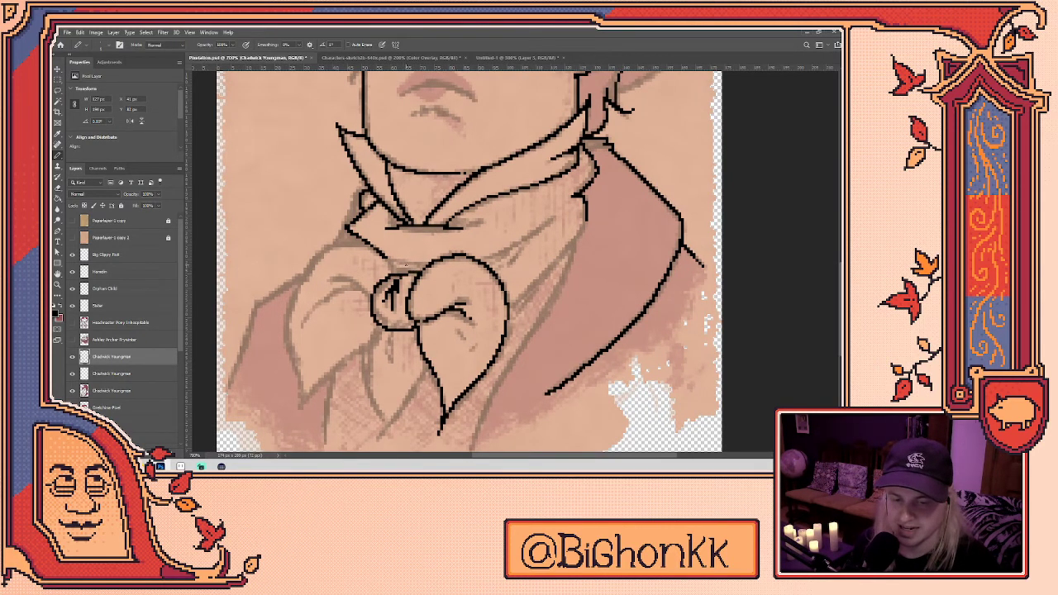
{"action": "left_click_drag", "start_coordinate": [407, 266], "coordinate": [426, 279]}
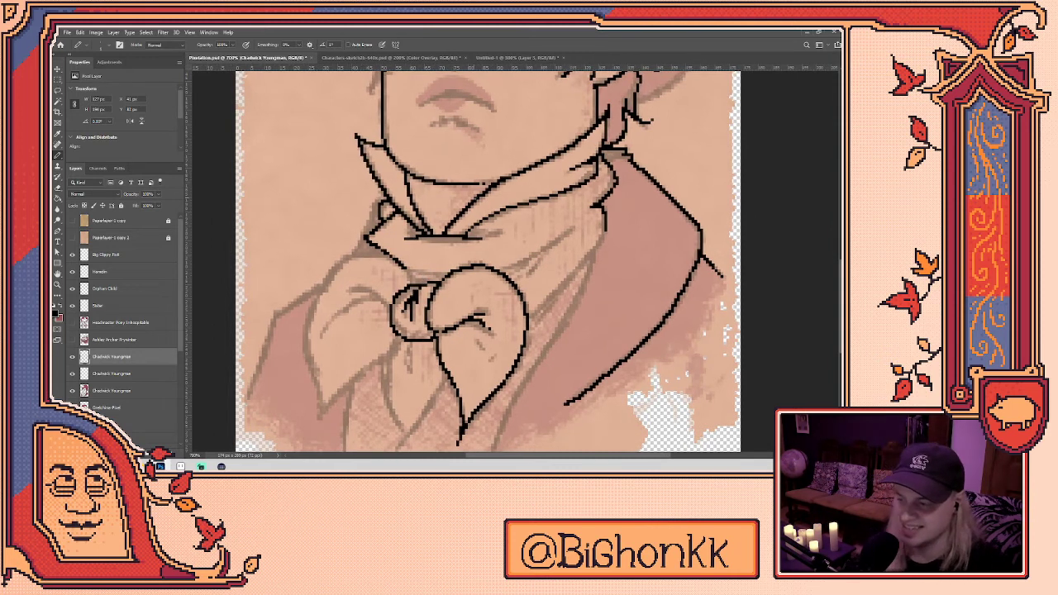
{"action": "mouse_move", "coordinate": [410, 272]}
{"action": "left_mouse_down"}
{"action": "mouse_move", "coordinate": [446, 275]}
{"action": "mouse_move", "coordinate": [412, 284]}
{"action": "left_mouse_up"}
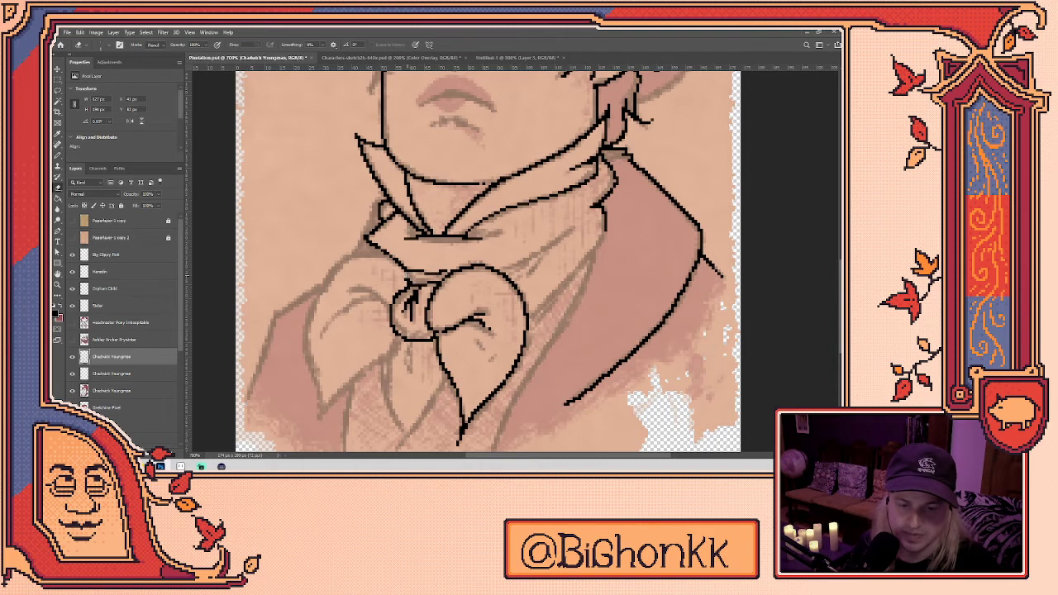
- Outline the bow's left lobe, redrawing its upper edge after an undo
{"action": "left_click_drag", "start_coordinate": [413, 285], "coordinate": [477, 286]}
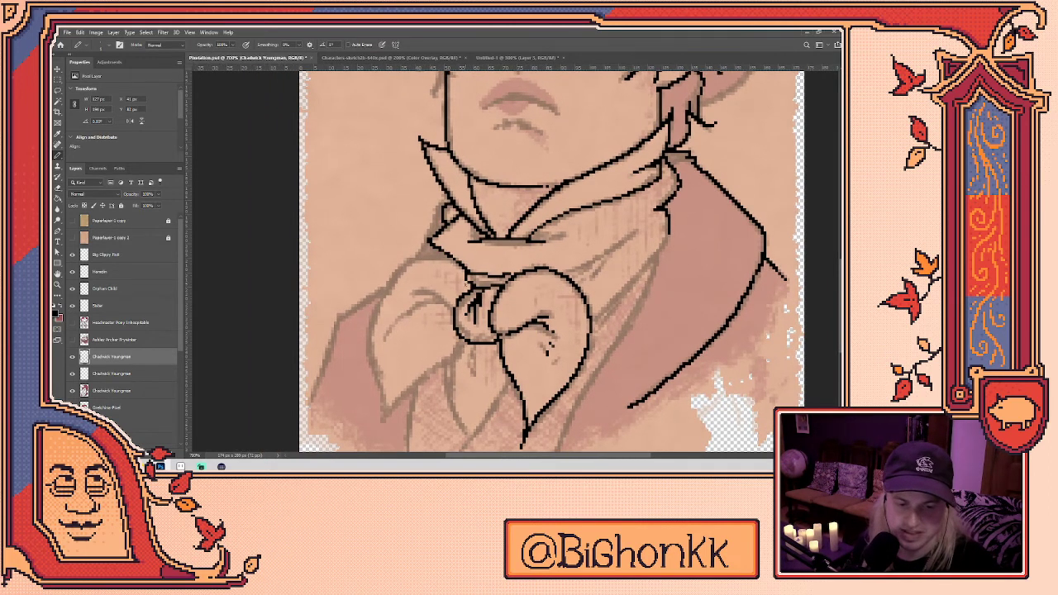
{"action": "mouse_move", "coordinate": [468, 276]}
{"action": "left_mouse_down"}
{"action": "mouse_move", "coordinate": [429, 269]}
{"action": "mouse_move", "coordinate": [383, 298]}
{"action": "mouse_move", "coordinate": [377, 345]}
{"action": "mouse_move", "coordinate": [388, 419]}
{"action": "left_mouse_up"}
{"action": "left_click_drag", "start_coordinate": [558, 320], "coordinate": [553, 282]}
{"action": "key", "text": "ctrl+z"}
{"action": "mouse_move", "coordinate": [391, 381]}
{"action": "left_mouse_down"}
{"action": "mouse_move", "coordinate": [373, 273]}
{"action": "mouse_move", "coordinate": [404, 231]}
{"action": "mouse_move", "coordinate": [465, 240]}
{"action": "left_mouse_up"}
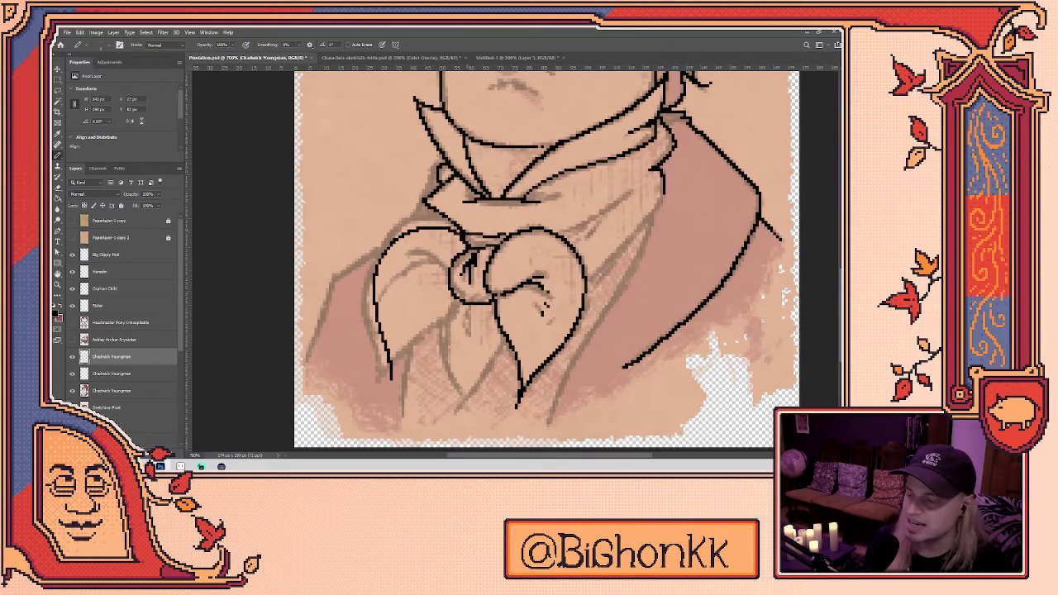
- Draw the left lobe's lower edge and clean up the pixels at its tip
{"action": "mouse_move", "coordinate": [463, 301]}
{"action": "left_mouse_down"}
{"action": "mouse_move", "coordinate": [401, 364]}
{"action": "mouse_move", "coordinate": [392, 391]}
{"action": "left_mouse_up"}
{"action": "key", "text": "e"}
{"action": "left_click", "coordinate": [393, 386]}
{"action": "left_click", "coordinate": [394, 387]}
{"action": "key", "text": "b"}
{"action": "left_click", "coordinate": [390, 391]}
{"action": "key", "text": "e"}
{"action": "key", "text": "b"}
- Add fold lines inside the bow's lobes
{"action": "mouse_move", "coordinate": [447, 292]}
{"action": "left_mouse_down"}
{"action": "mouse_move", "coordinate": [396, 283]}
{"action": "mouse_move", "coordinate": [395, 299]}
{"action": "left_mouse_up"}
{"action": "key", "text": "e"}
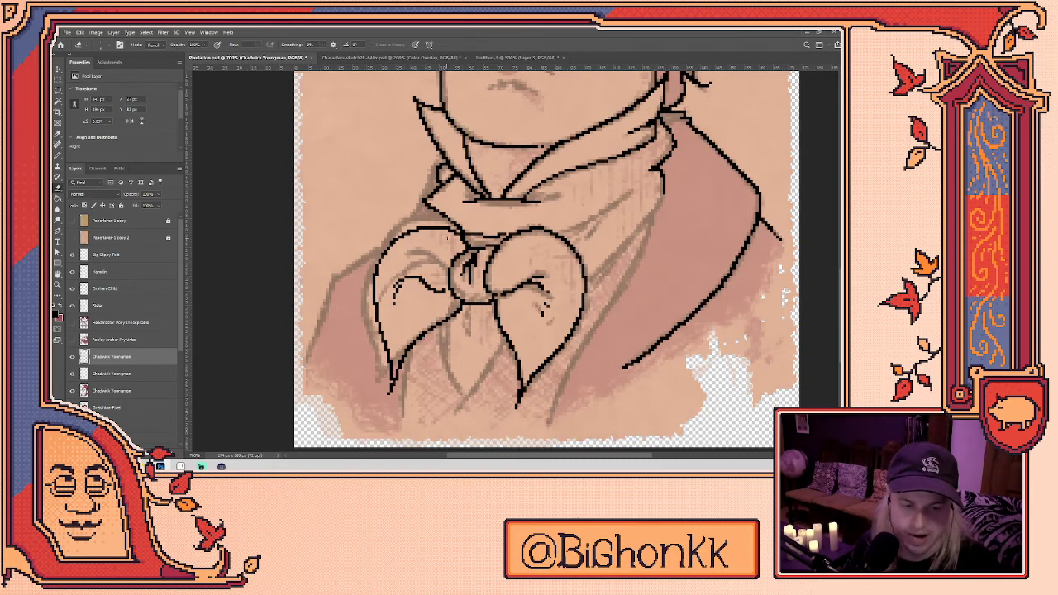
{"action": "key", "text": "b"}
{"action": "key", "text": "e"}
{"action": "key", "text": "b"}
{"action": "left_click_drag", "start_coordinate": [511, 300], "coordinate": [522, 296]}
{"action": "left_click_drag", "start_coordinate": [540, 335], "coordinate": [514, 347]}
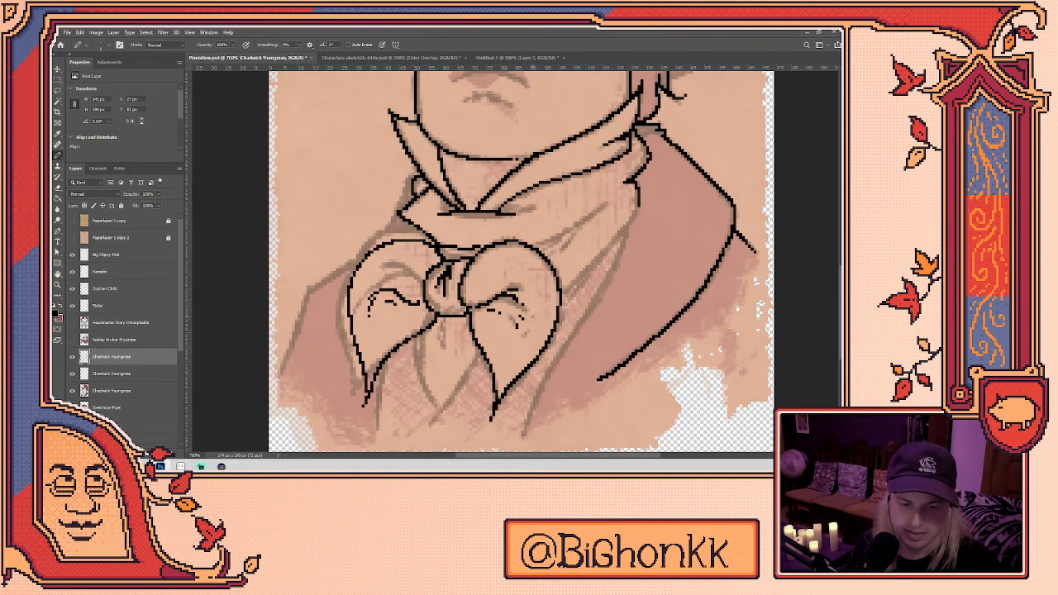
{"action": "key", "text": "e"}
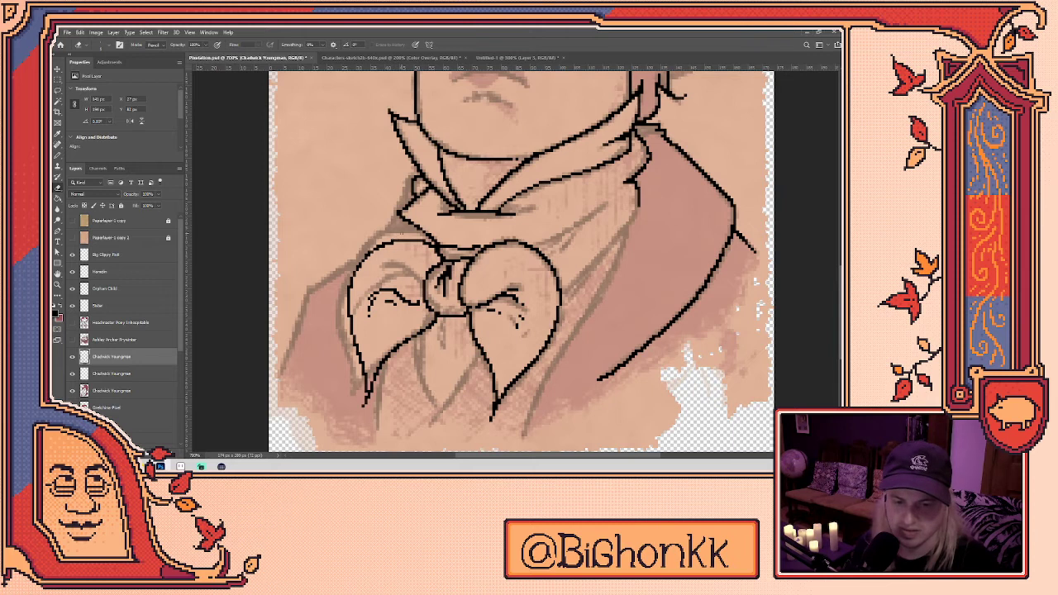
- Lasso the bow's left leaf, nudge it one step right, and erase its stray pixels
{"action": "key", "text": "q"}
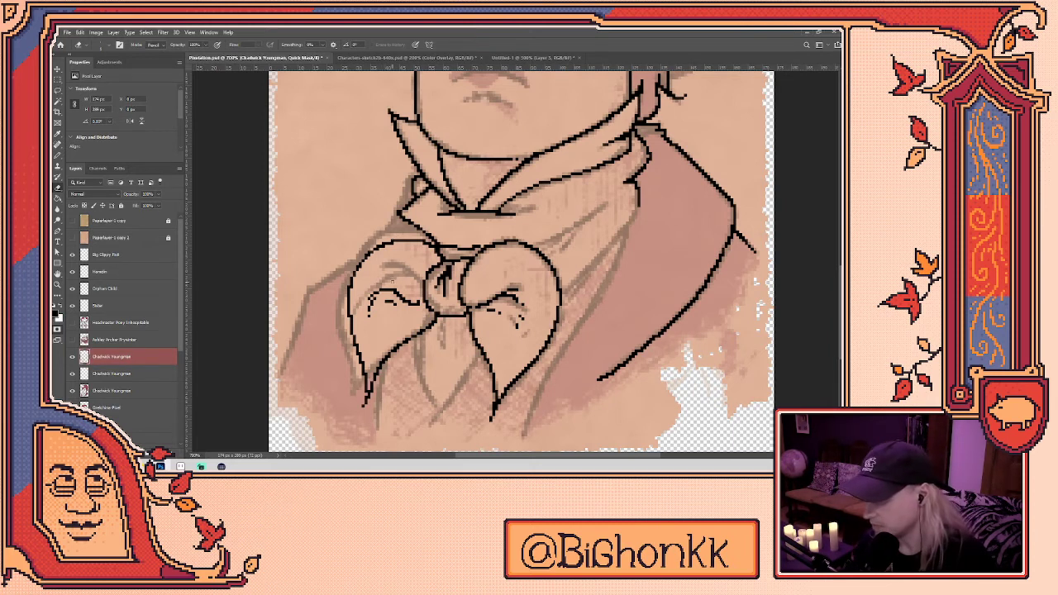
{"action": "key", "text": "l"}
{"action": "key", "text": "q"}
{"action": "mouse_move", "coordinate": [393, 281]}
{"action": "left_mouse_down"}
{"action": "mouse_move", "coordinate": [376, 273]}
{"action": "mouse_move", "coordinate": [395, 273]}
{"action": "mouse_move", "coordinate": [384, 410]}
{"action": "mouse_move", "coordinate": [372, 277]}
{"action": "mouse_move", "coordinate": [392, 267]}
{"action": "left_mouse_up"}
{"action": "key", "text": "v"}
{"action": "key", "text": "Right"}
{"action": "key", "text": "e"}
{"action": "left_click", "coordinate": [373, 302]}
{"action": "left_click", "coordinate": [383, 290]}
{"action": "key", "text": "b"}
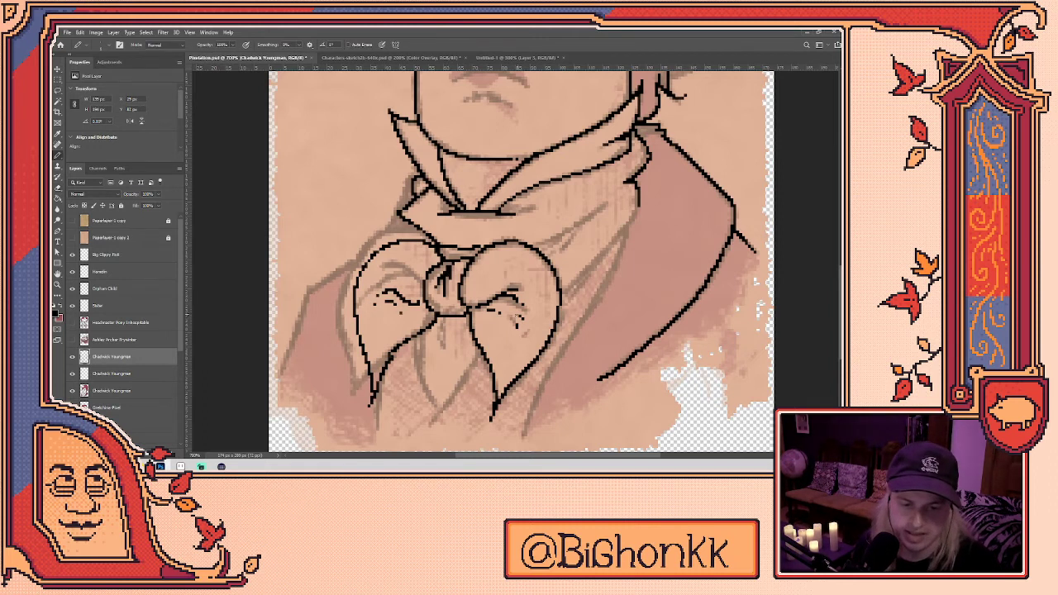
- Draw a V of lines beneath the bow knot
{"action": "scroll", "coordinate": [521, 263], "scroll_direction": "right", "scroll_amount": 2}
{"action": "mouse_move", "coordinate": [386, 329]}
{"action": "left_mouse_down"}
{"action": "mouse_move", "coordinate": [408, 408]}
{"action": "mouse_move", "coordinate": [443, 353]}
{"action": "left_mouse_up"}
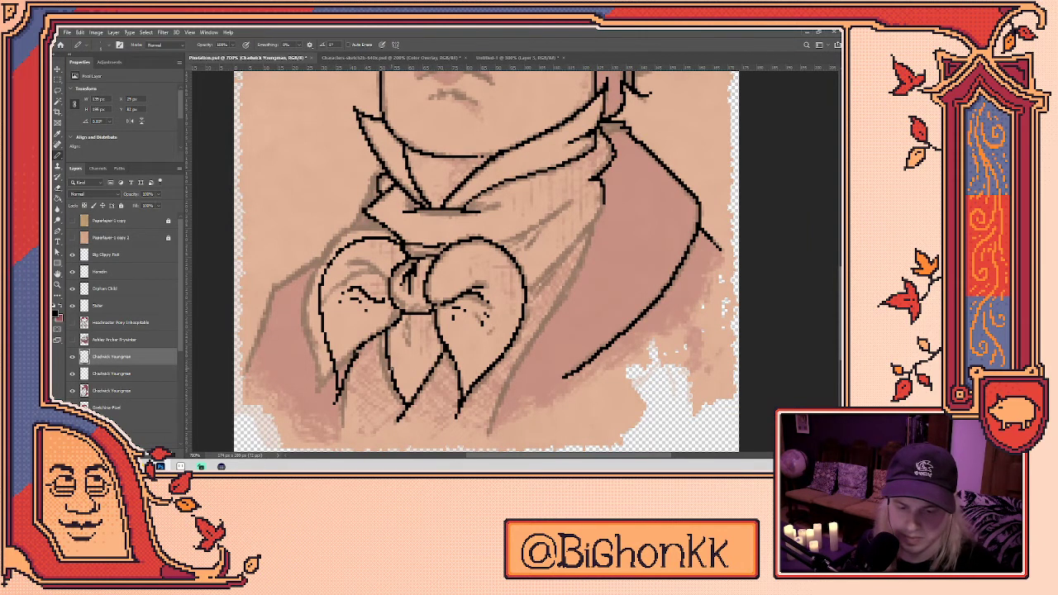
{"action": "key", "text": "e"}
{"action": "key", "text": "b"}
{"action": "key", "text": "e"}
{"action": "key", "text": "b"}
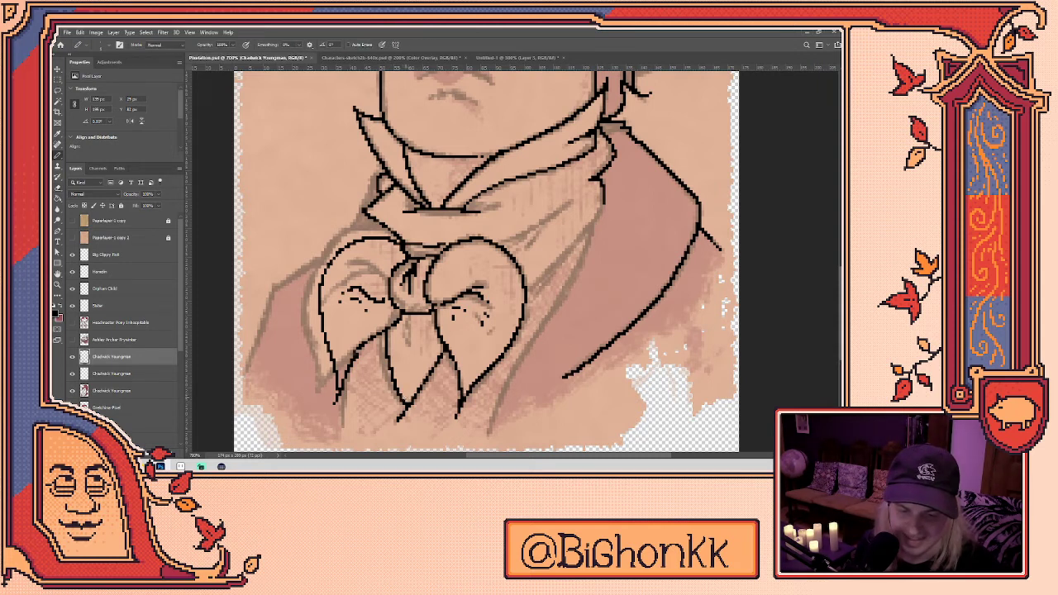
{"action": "key", "text": "e"}
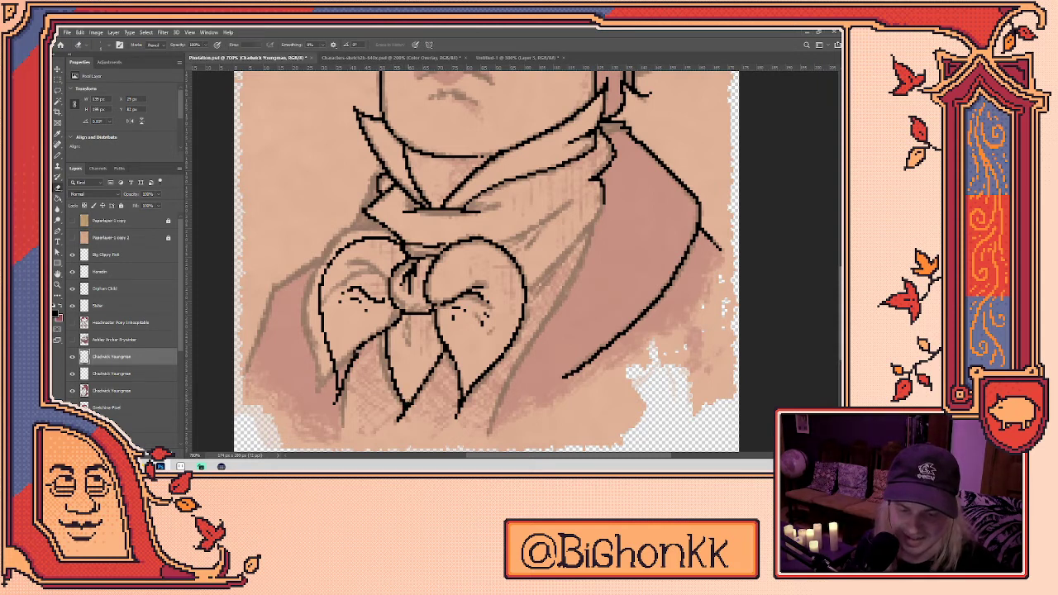
{"action": "left_click_drag", "start_coordinate": [486, 343], "coordinate": [508, 315]}
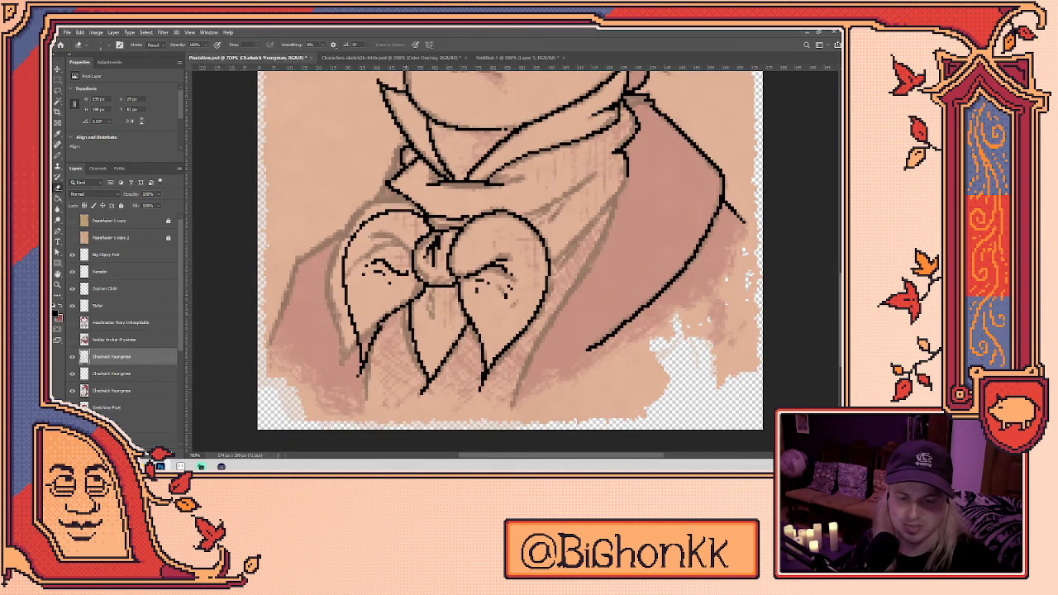
{"action": "key", "text": "b"}
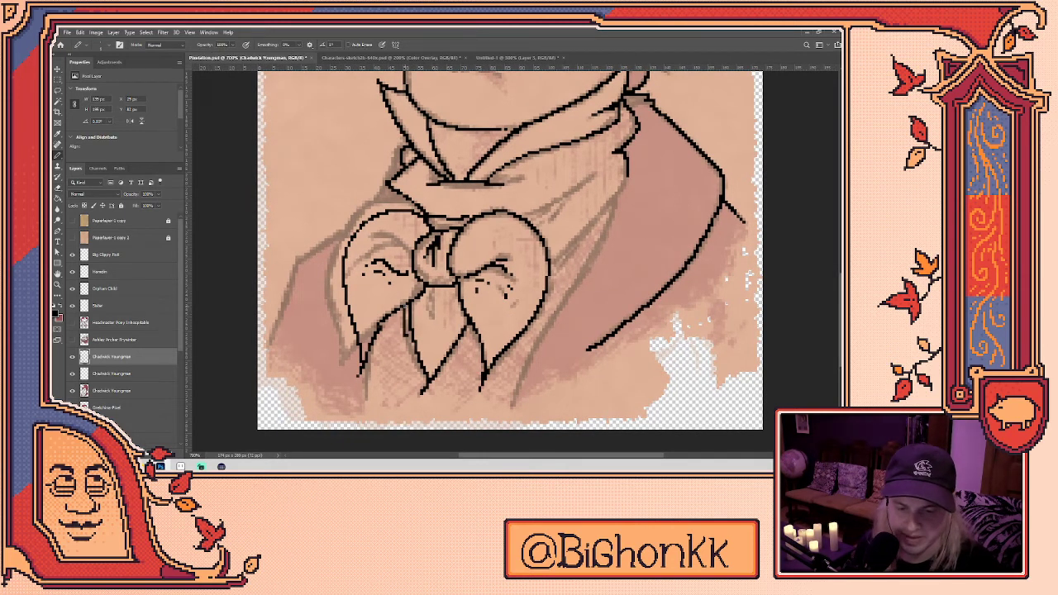
- Extend the bow knot's centre line downward, erasing and redrawing part of it
{"action": "left_click_drag", "start_coordinate": [408, 338], "coordinate": [415, 369]}
{"action": "key", "text": "e"}
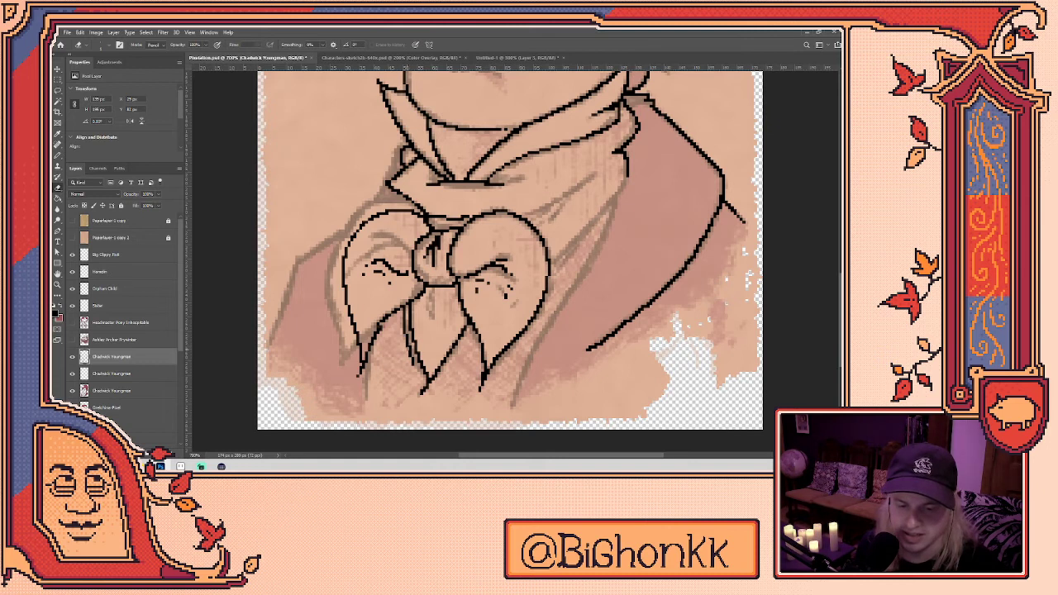
{"action": "key", "text": "b"}
{"action": "left_click_drag", "start_coordinate": [416, 369], "coordinate": [422, 381]}
{"action": "mouse_move", "coordinate": [429, 306]}
{"action": "left_mouse_down"}
{"action": "mouse_move", "coordinate": [413, 332]}
{"action": "mouse_move", "coordinate": [418, 357]}
{"action": "mouse_move", "coordinate": [507, 334]}
{"action": "left_mouse_up"}
{"action": "key", "text": "q"}
{"action": "key", "text": "e"}
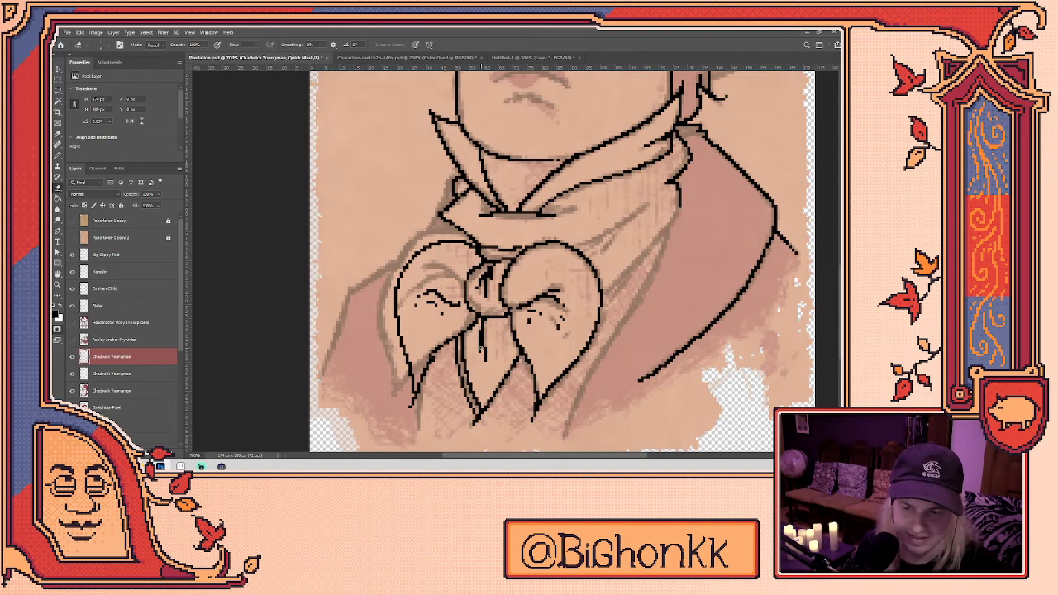
{"action": "key", "text": "q"}
{"action": "left_click_drag", "start_coordinate": [481, 329], "coordinate": [478, 357]}
{"action": "key", "text": "b"}
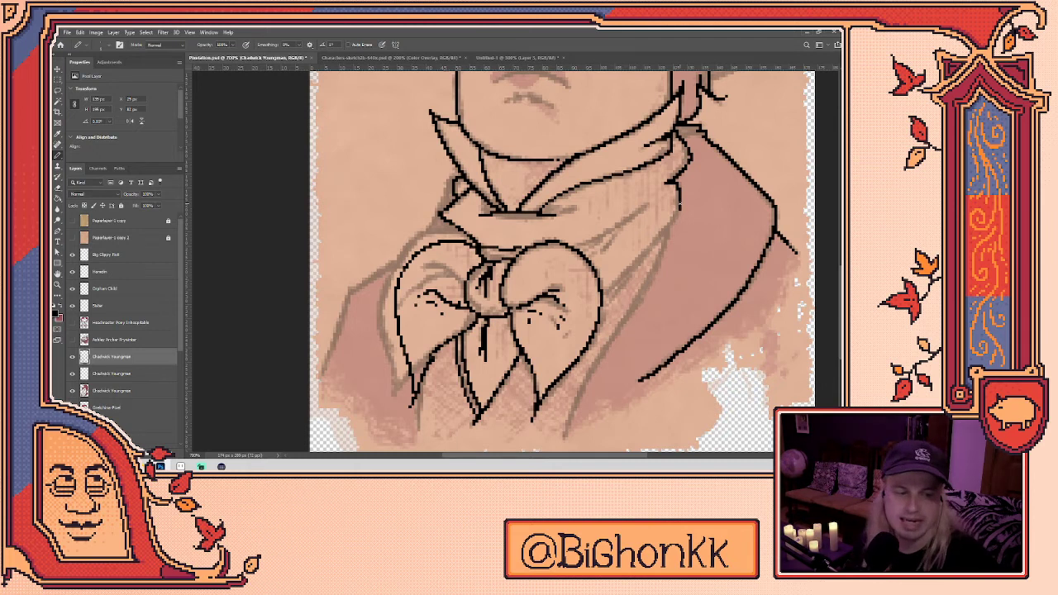
- Ink a new fold line and a short stroke across the cravat
{"action": "left_click_drag", "start_coordinate": [581, 248], "coordinate": [652, 207]}
{"action": "left_click_drag", "start_coordinate": [610, 240], "coordinate": [591, 253]}
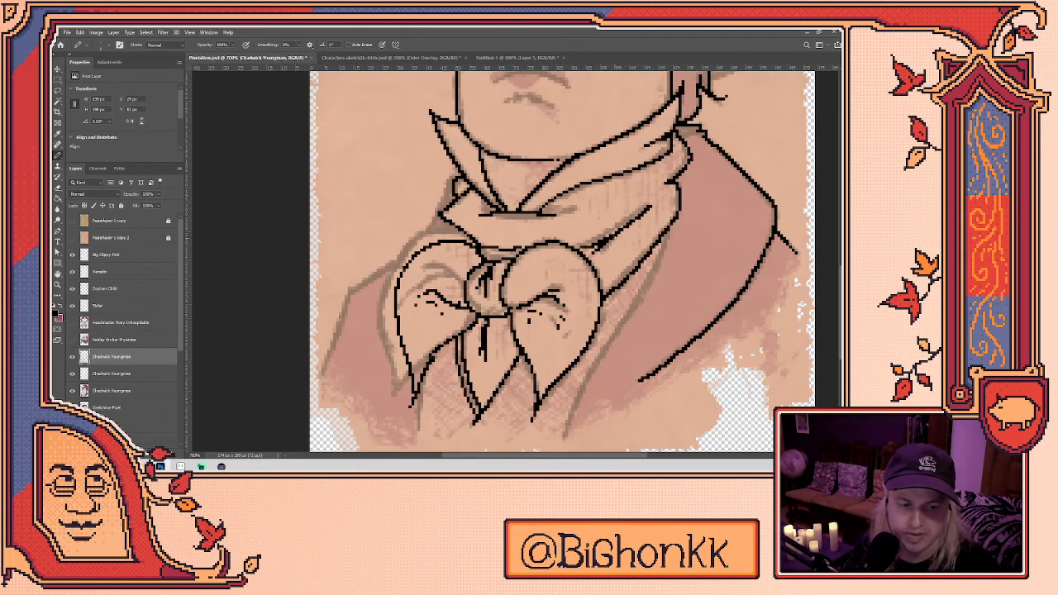
{"action": "key", "text": "e"}
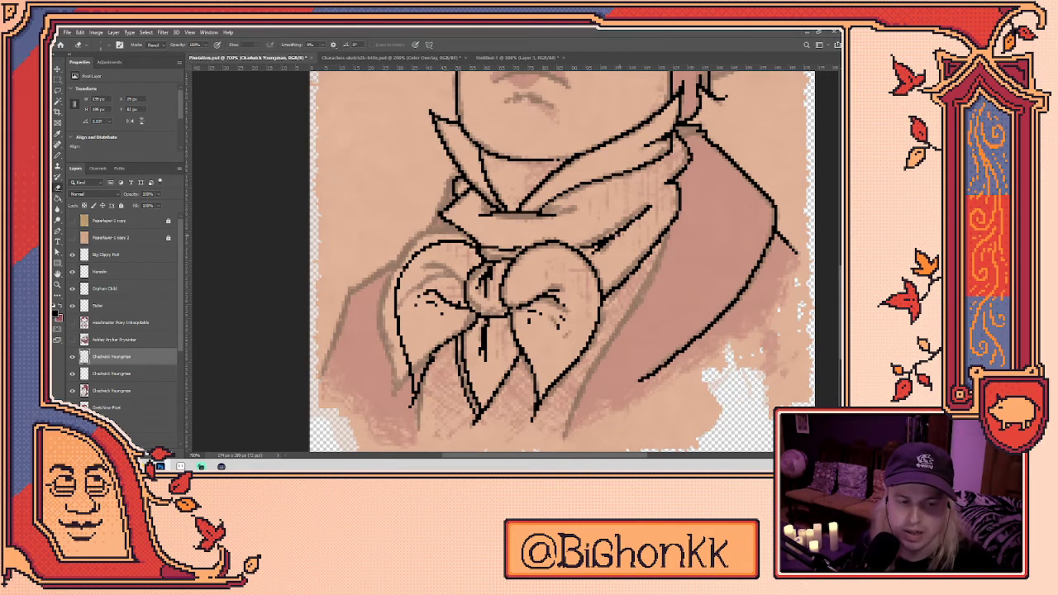
{"action": "scroll", "coordinate": [559, 262], "scroll_direction": "up", "scroll_amount": 2}
{"action": "key", "text": "b"}
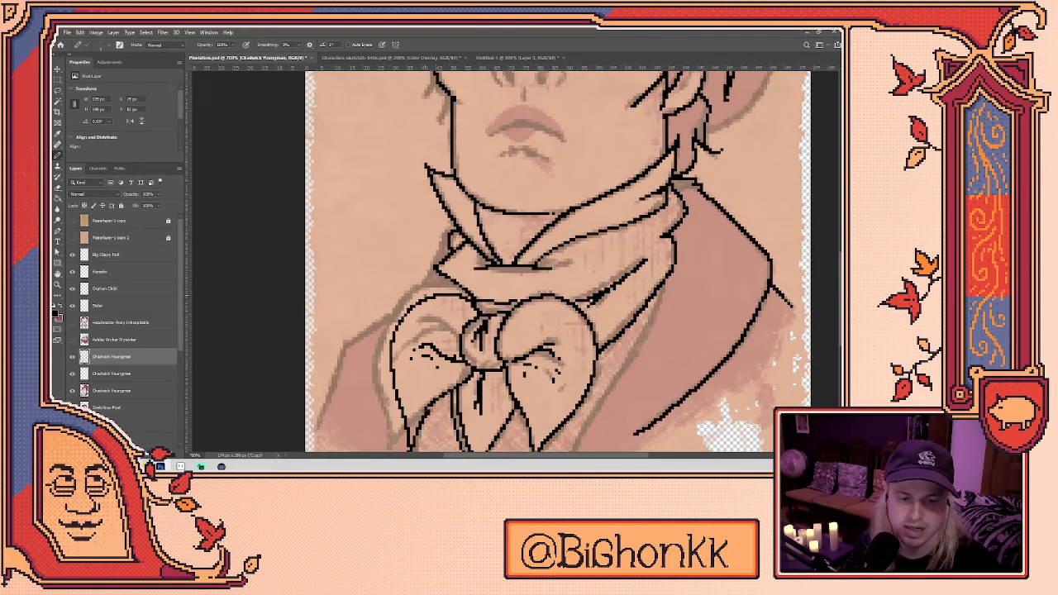
{"action": "key", "text": "e"}
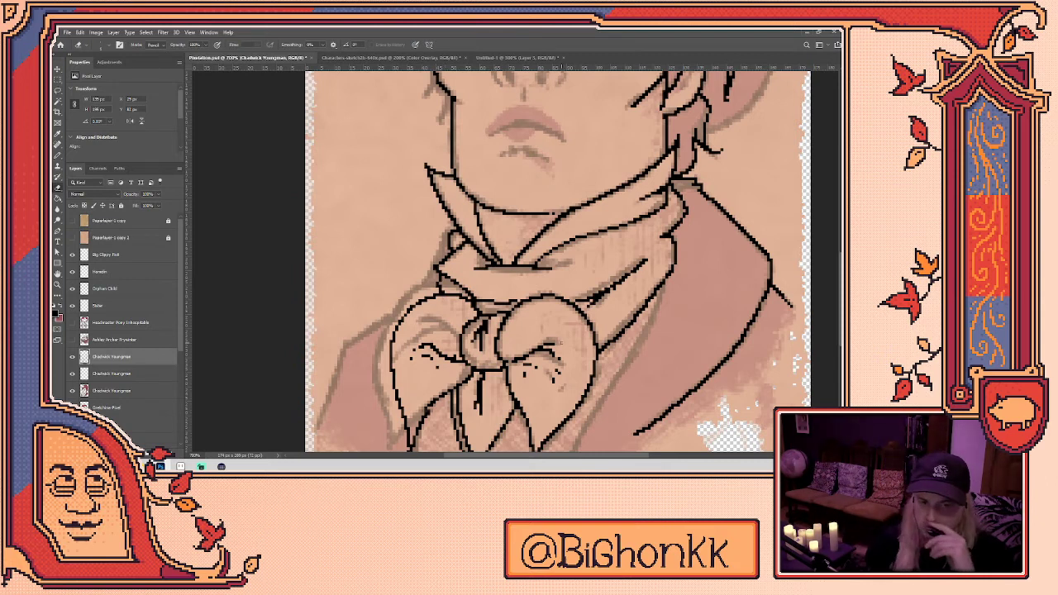
{"action": "key", "text": "b"}
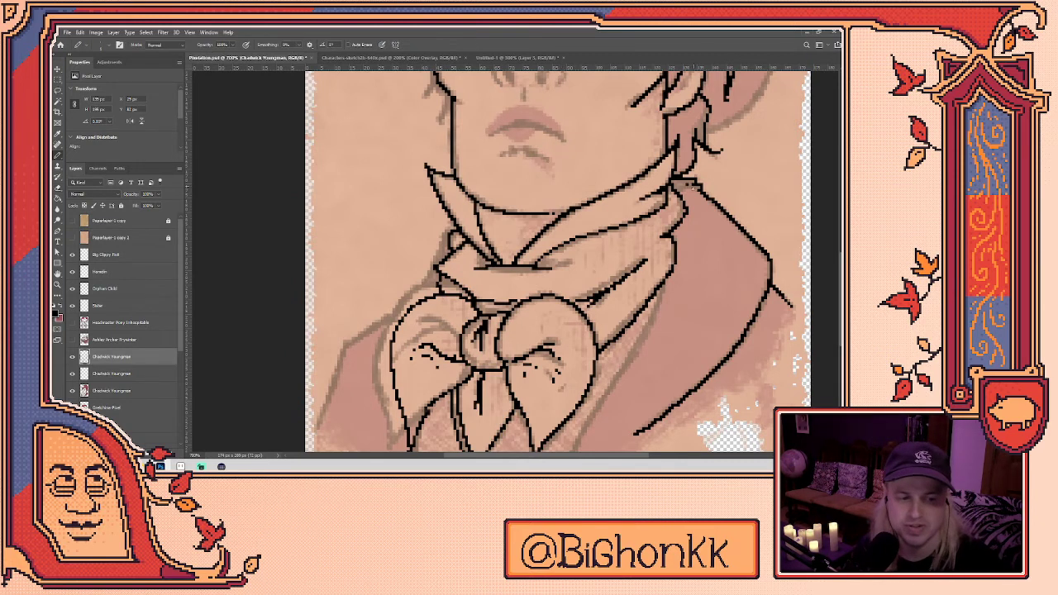
- Draw the long edge line down the right lapel
{"action": "scroll", "coordinate": [551, 261], "scroll_direction": "down", "scroll_amount": 3}
{"action": "left_click_drag", "start_coordinate": [646, 203], "coordinate": [546, 415]}
{"action": "key", "text": "e"}
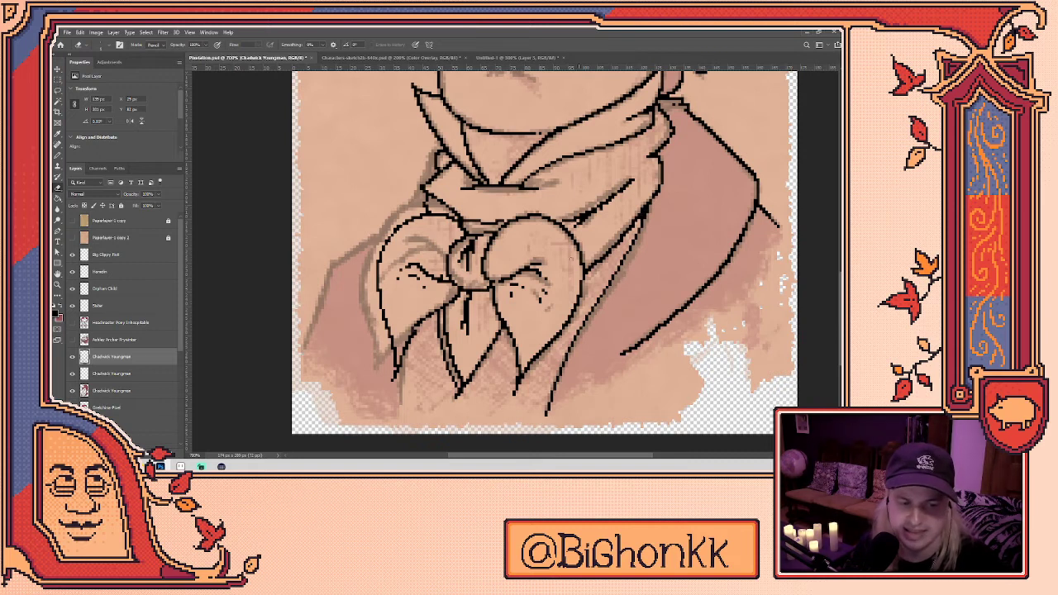
- Try a black Pencil line along the cravat bow's left edge, then undo it
{"action": "left_click_drag", "start_coordinate": [464, 332], "coordinate": [497, 350]}
{"action": "key", "text": "b"}
{"action": "mouse_move", "coordinate": [435, 366]}
{"action": "left_mouse_down"}
{"action": "mouse_move", "coordinate": [436, 394]}
{"action": "mouse_move", "coordinate": [433, 334]}
{"action": "left_mouse_up"}
{"action": "key", "text": "ctrl+z"}
{"action": "key", "text": "e"}
{"action": "key", "text": "b"}
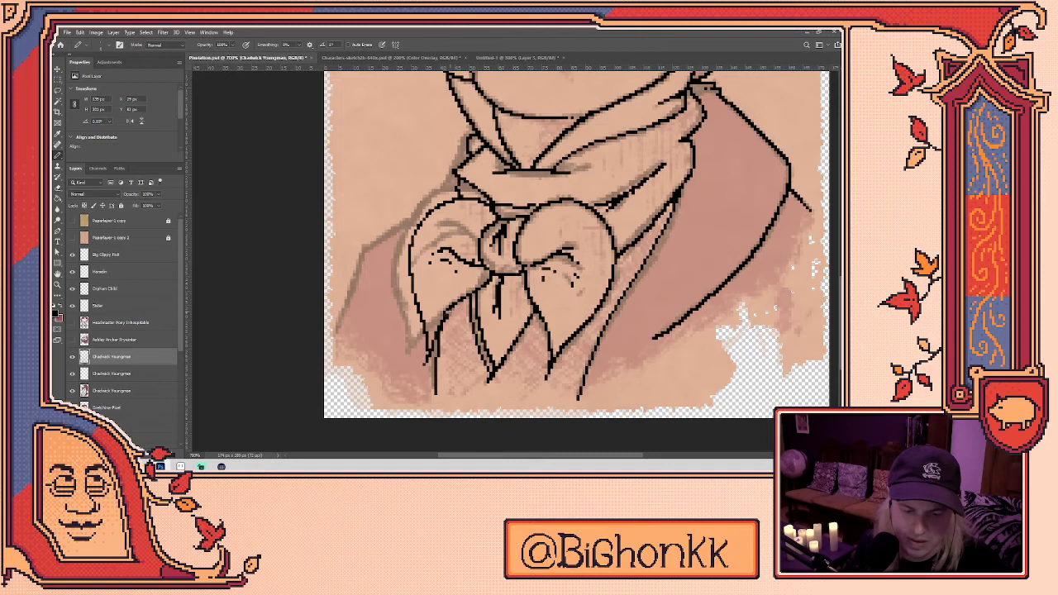
- Ink the left lapel line from beside the bow up toward the collar
{"action": "mouse_move", "coordinate": [339, 327]}
{"action": "left_mouse_down"}
{"action": "mouse_move", "coordinate": [367, 244]}
{"action": "mouse_move", "coordinate": [435, 197]}
{"action": "left_mouse_up"}
{"action": "key", "text": "ctrl+z"}
{"action": "mouse_move", "coordinate": [365, 246]}
{"action": "left_mouse_down"}
{"action": "mouse_move", "coordinate": [402, 208]}
{"action": "mouse_move", "coordinate": [447, 189]}
{"action": "mouse_move", "coordinate": [466, 135]}
{"action": "left_mouse_up"}
{"action": "left_click_drag", "start_coordinate": [450, 180], "coordinate": [441, 273]}
{"action": "key", "text": "e"}
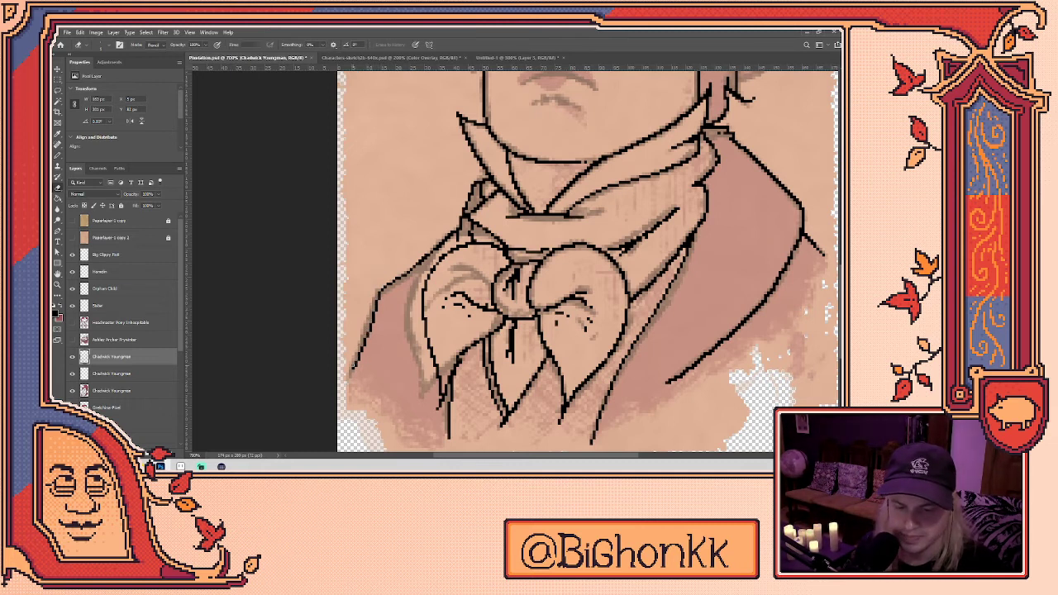
{"action": "key", "text": "b"}
{"action": "key", "text": "e"}
{"action": "key", "text": "b"}
- Extend the lapel line near its bottom and erase stray pixels from the new stroke
{"action": "left_click_drag", "start_coordinate": [355, 367], "coordinate": [355, 377]}
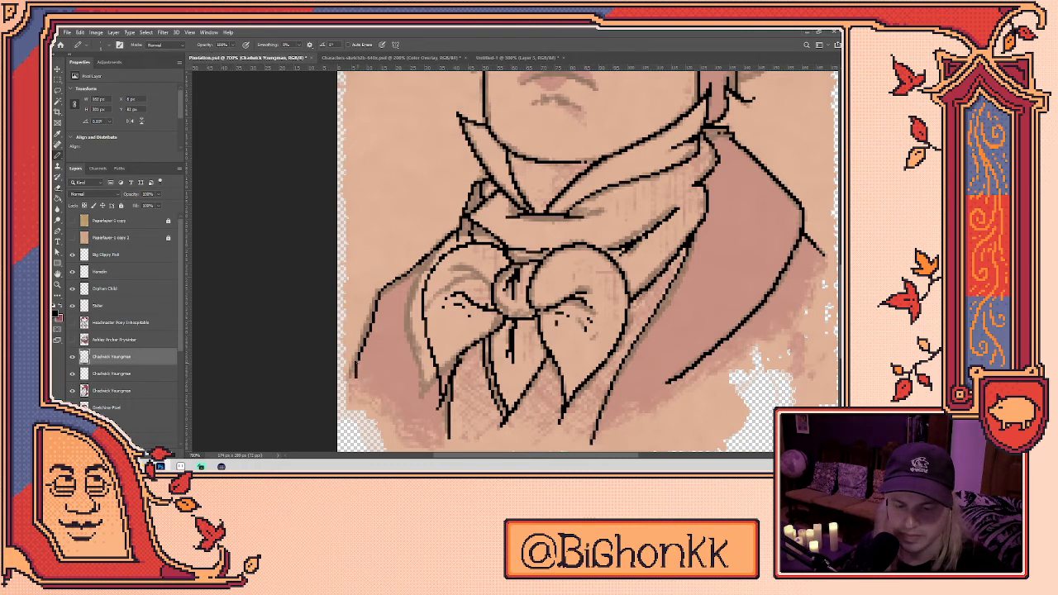
{"action": "key", "text": "e"}
{"action": "left_click", "coordinate": [354, 374]}
{"action": "key", "text": "e"}
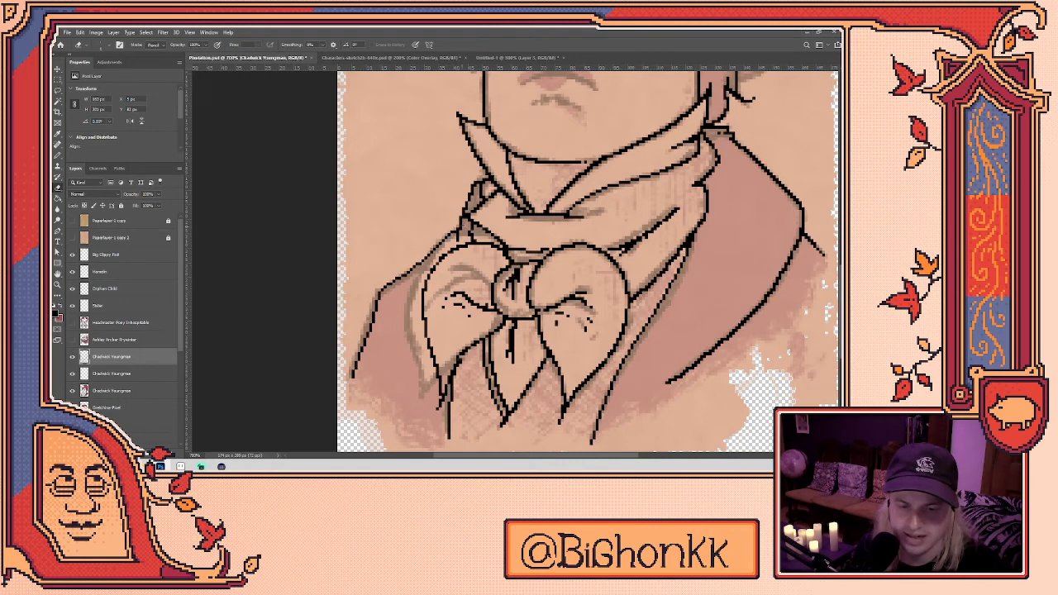
{"action": "left_click_drag", "start_coordinate": [676, 325], "coordinate": [477, 305]}
{"action": "key", "text": "b"}
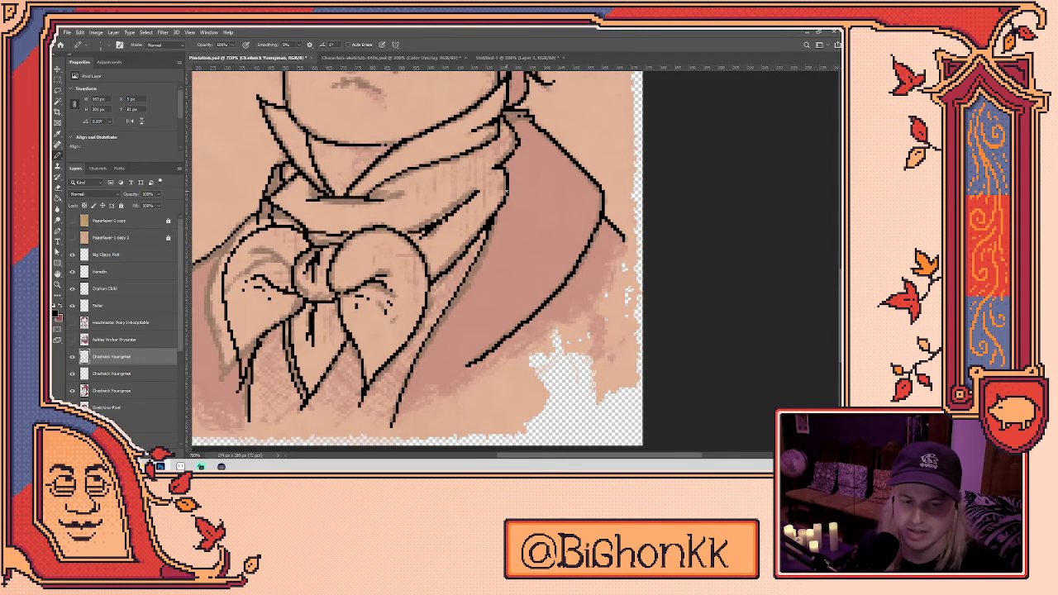
{"action": "scroll", "coordinate": [437, 345], "scroll_direction": "up", "scroll_amount": 2}
{"action": "key", "text": "e"}
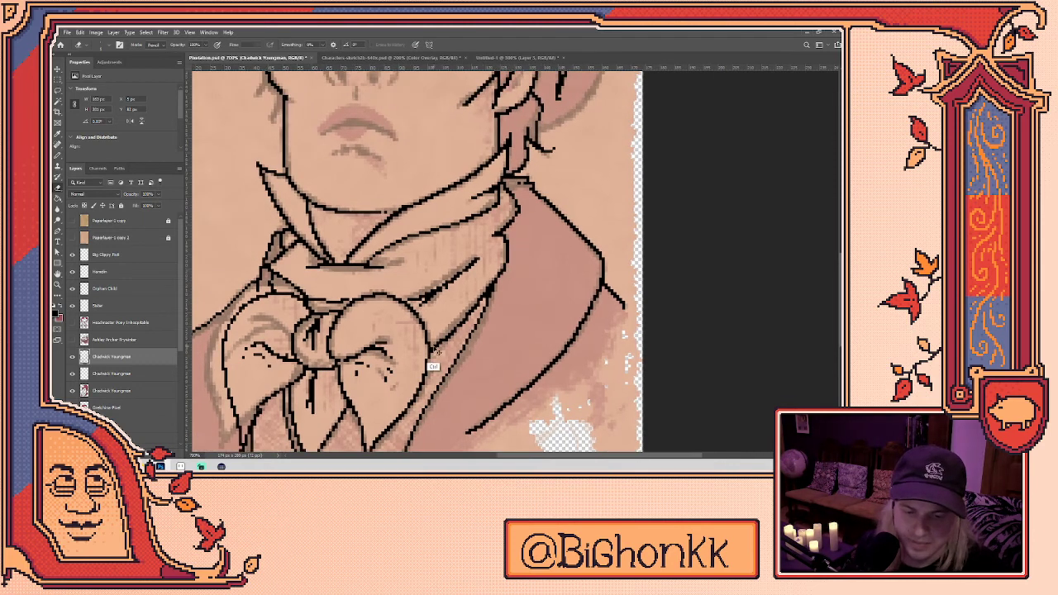
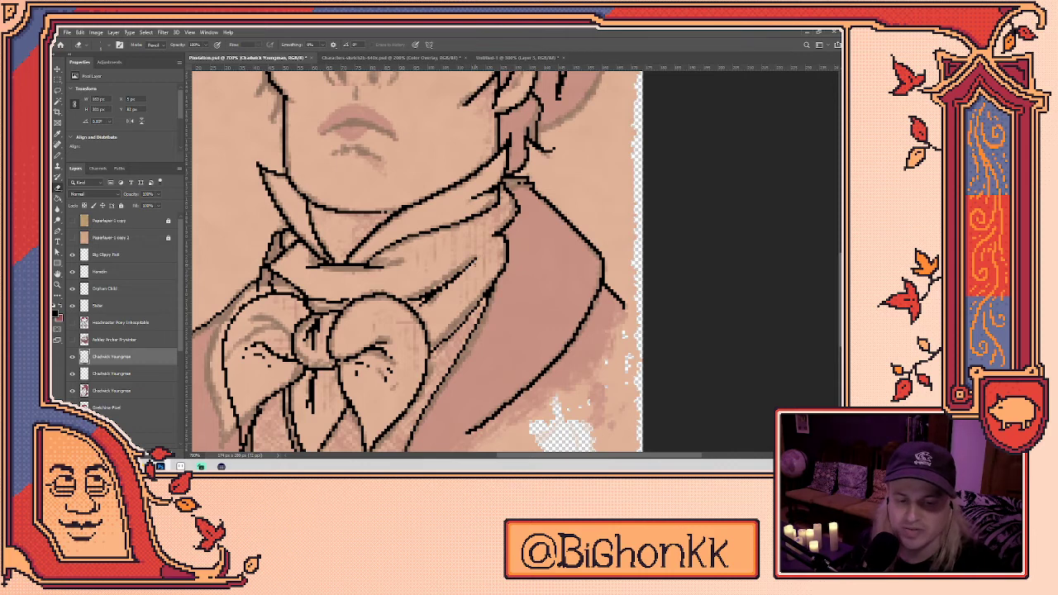
- Ink the nose curve and the line under the right eye in black pixels
{"action": "scroll", "coordinate": [519, 222], "scroll_direction": "down", "scroll_amount": 2}
{"action": "scroll", "coordinate": [520, 221], "scroll_direction": "up", "scroll_amount": 2}
{"action": "left_click_drag", "start_coordinate": [519, 221], "coordinate": [491, 363]}
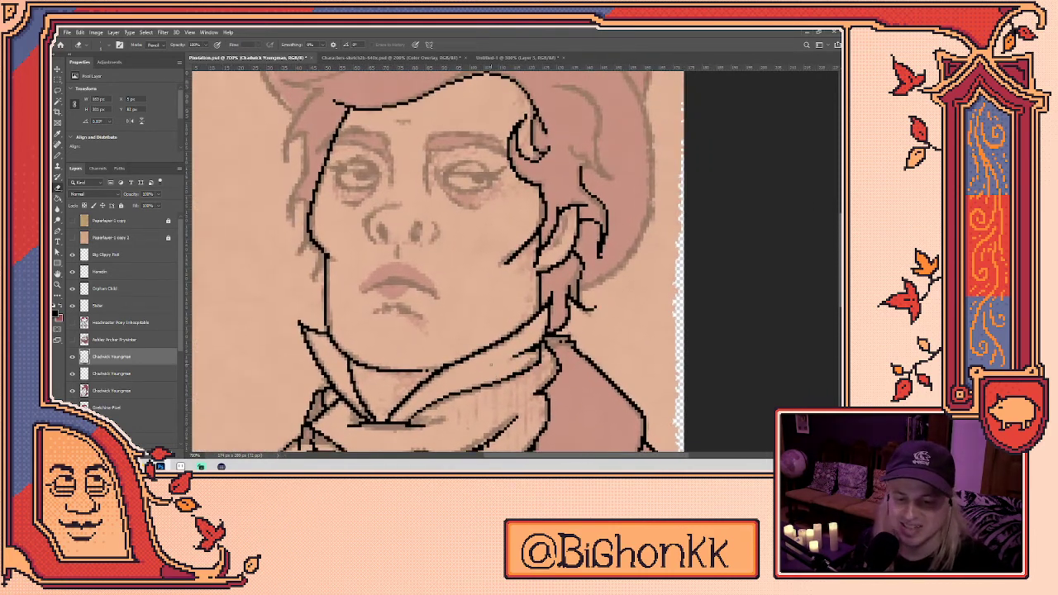
{"action": "scroll", "coordinate": [491, 363], "scroll_direction": "down", "scroll_amount": 1}
{"action": "key", "text": "b"}
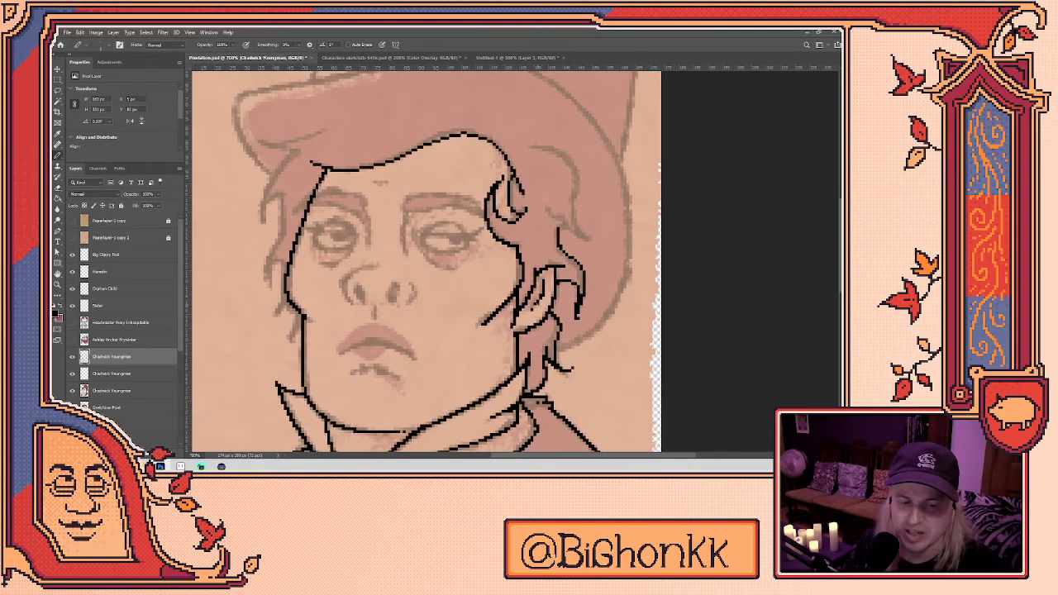
{"action": "key", "text": "e"}
{"action": "key", "text": "b"}
{"action": "key", "text": "e"}
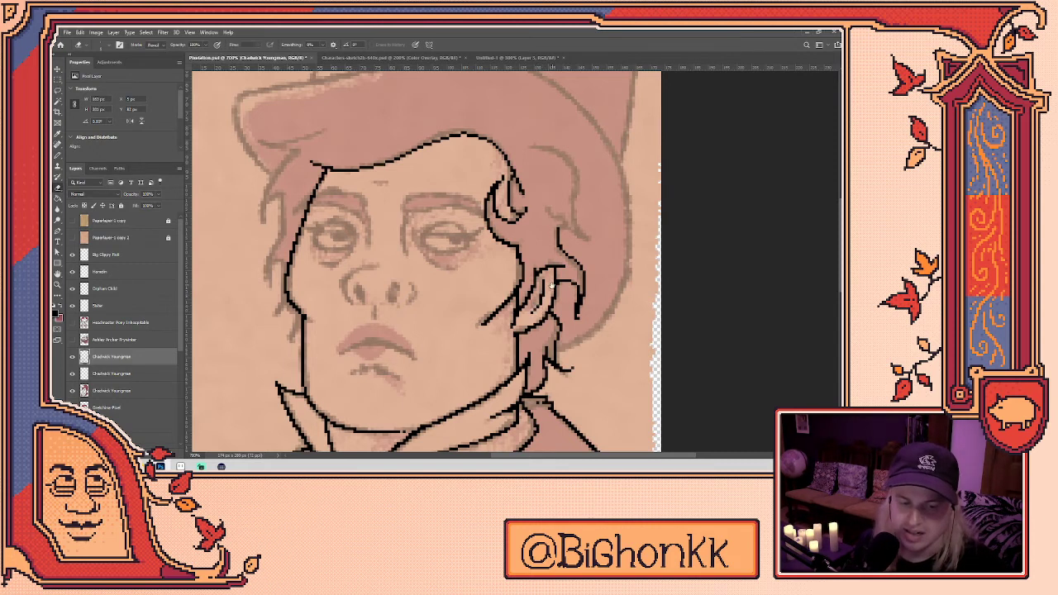
{"action": "left_click_drag", "start_coordinate": [550, 285], "coordinate": [547, 332]}
{"action": "key", "text": "b"}
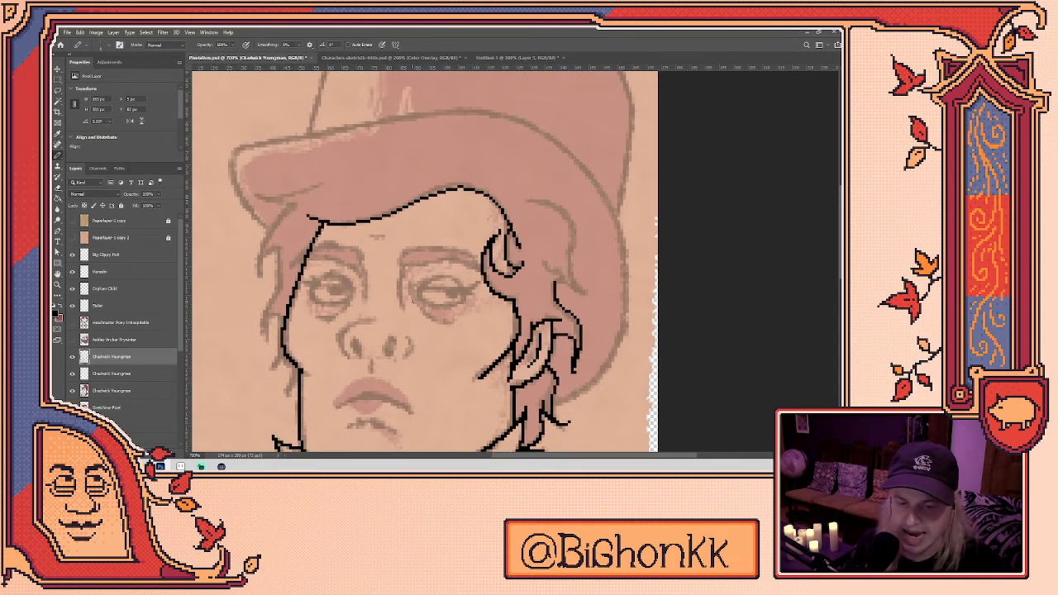
{"action": "mouse_move", "coordinate": [347, 357]}
{"action": "left_mouse_down"}
{"action": "mouse_move", "coordinate": [339, 334]}
{"action": "mouse_move", "coordinate": [382, 324]}
{"action": "left_mouse_up"}
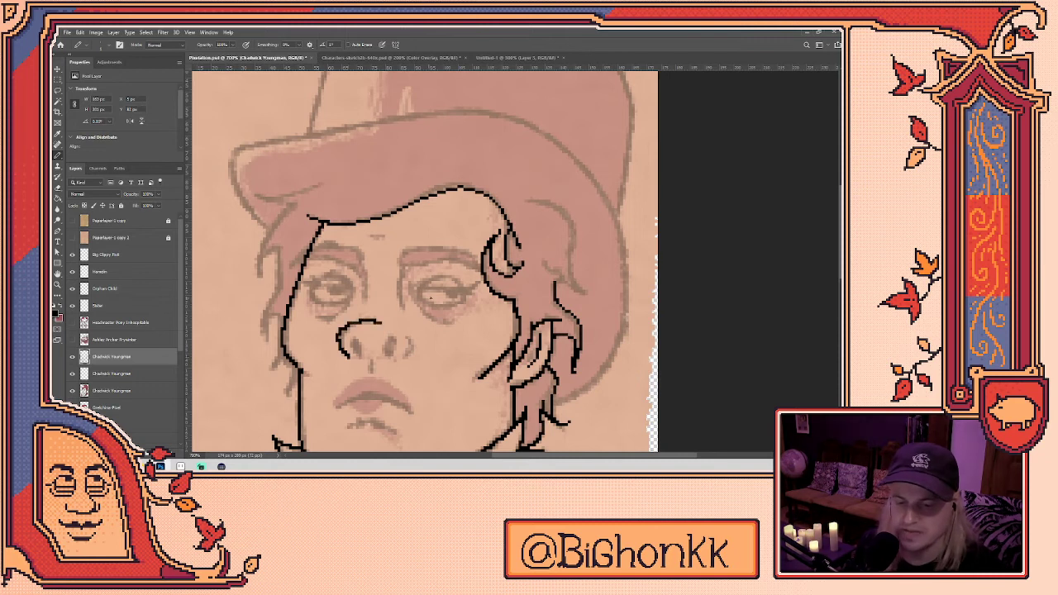
{"action": "mouse_move", "coordinate": [412, 289]}
{"action": "left_mouse_down"}
{"action": "mouse_move", "coordinate": [423, 321]}
{"action": "mouse_move", "coordinate": [463, 324]}
{"action": "left_mouse_up"}
- Draw the line under the left eye and the right eye's upper outline, erasing stray pixels
{"action": "key", "text": "e"}
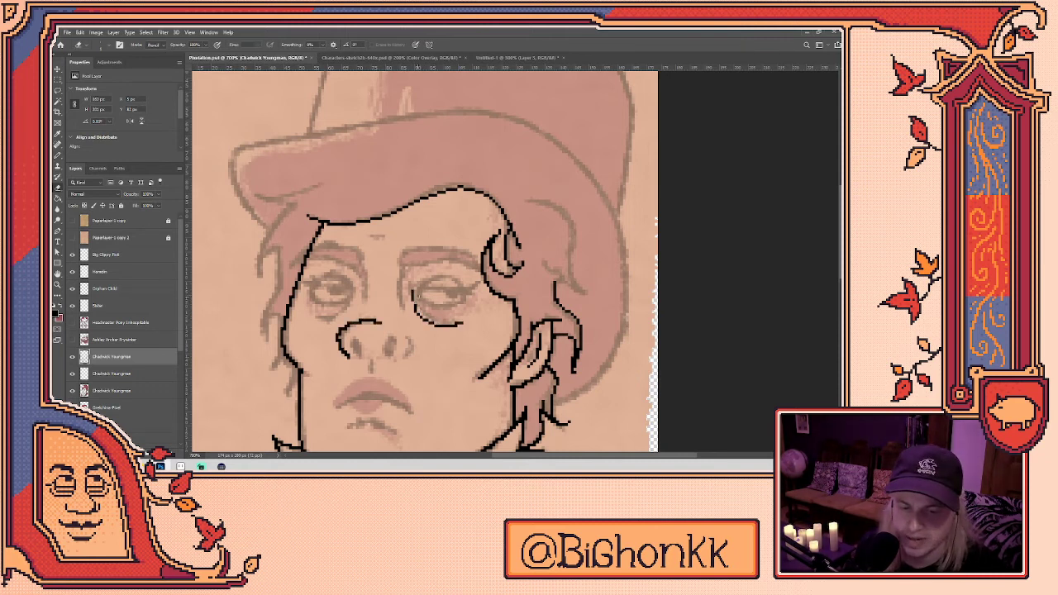
{"action": "key", "text": "b"}
{"action": "mouse_move", "coordinate": [315, 322]}
{"action": "left_mouse_down"}
{"action": "mouse_move", "coordinate": [346, 310]}
{"action": "mouse_move", "coordinate": [355, 281]}
{"action": "left_mouse_up"}
{"action": "key", "text": "e"}
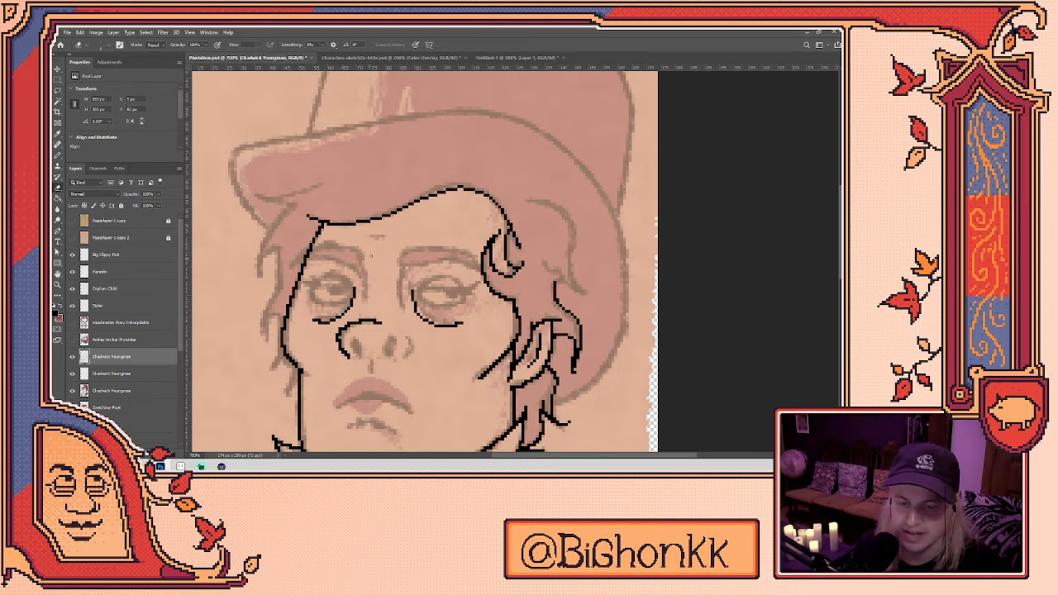
{"action": "key", "text": "b"}
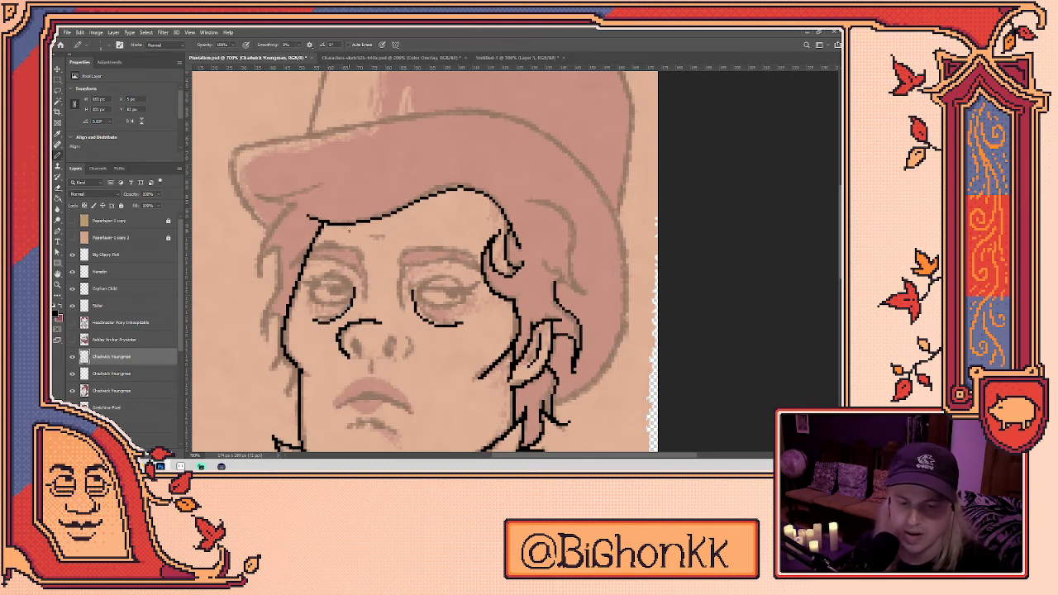
{"action": "mouse_move", "coordinate": [419, 299]}
{"action": "left_mouse_down"}
{"action": "mouse_move", "coordinate": [425, 285]}
{"action": "mouse_move", "coordinate": [455, 279]}
{"action": "mouse_move", "coordinate": [469, 291]}
{"action": "mouse_move", "coordinate": [448, 306]}
{"action": "mouse_move", "coordinate": [466, 294]}
{"action": "left_mouse_up"}
- Finish the right eye with a thicker upper lid and a filled black pupil, erasing stray edge pixels
{"action": "key", "text": "e"}
{"action": "left_click", "coordinate": [420, 298]}
{"action": "key", "text": "b"}
{"action": "key", "text": "e"}
{"action": "left_click", "coordinate": [425, 300]}
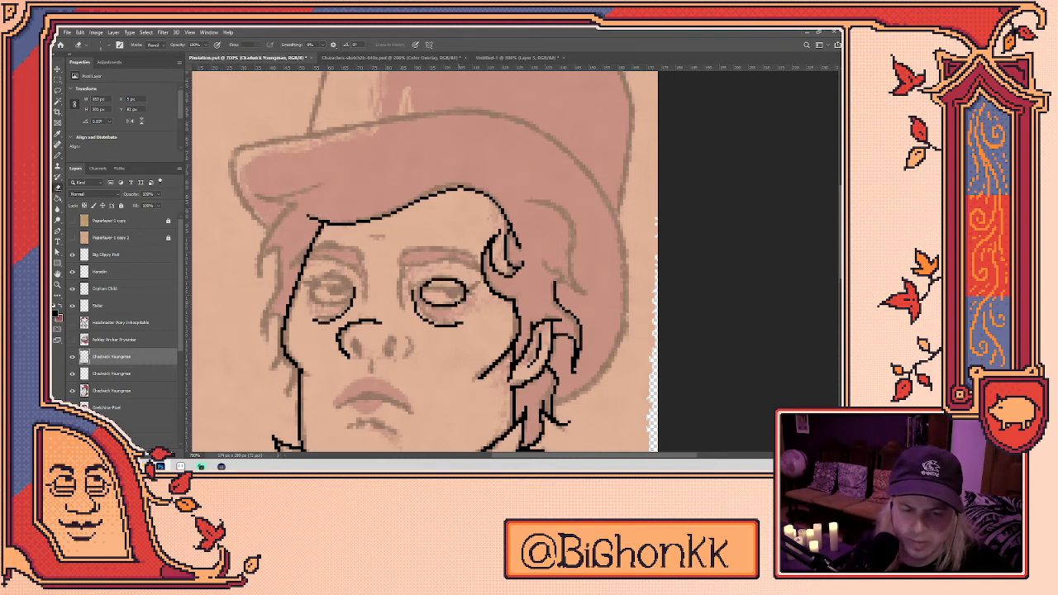
{"action": "key", "text": "b"}
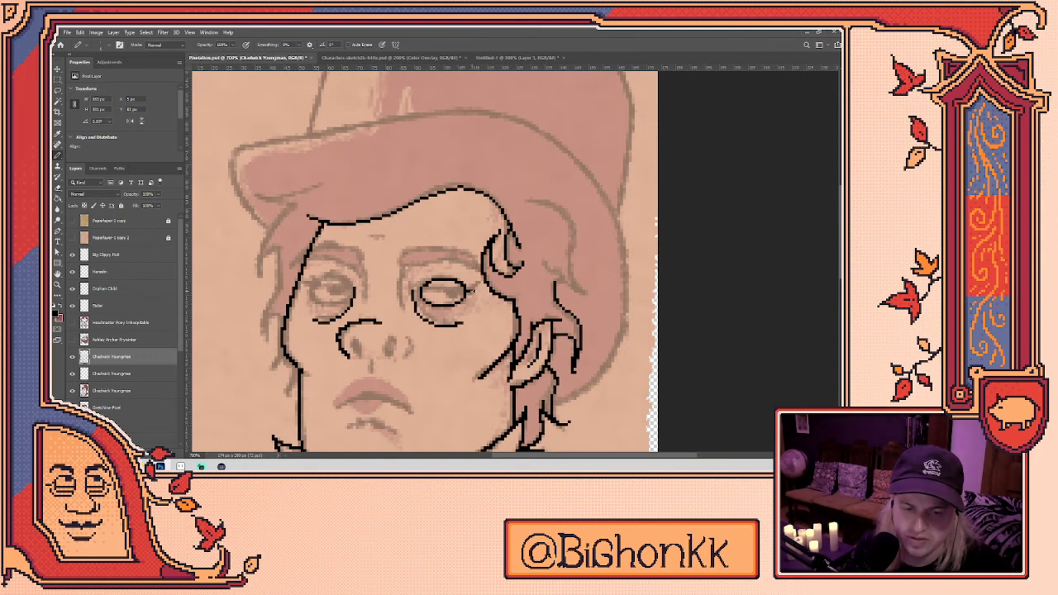
{"action": "left_click_drag", "start_coordinate": [475, 291], "coordinate": [466, 286]}
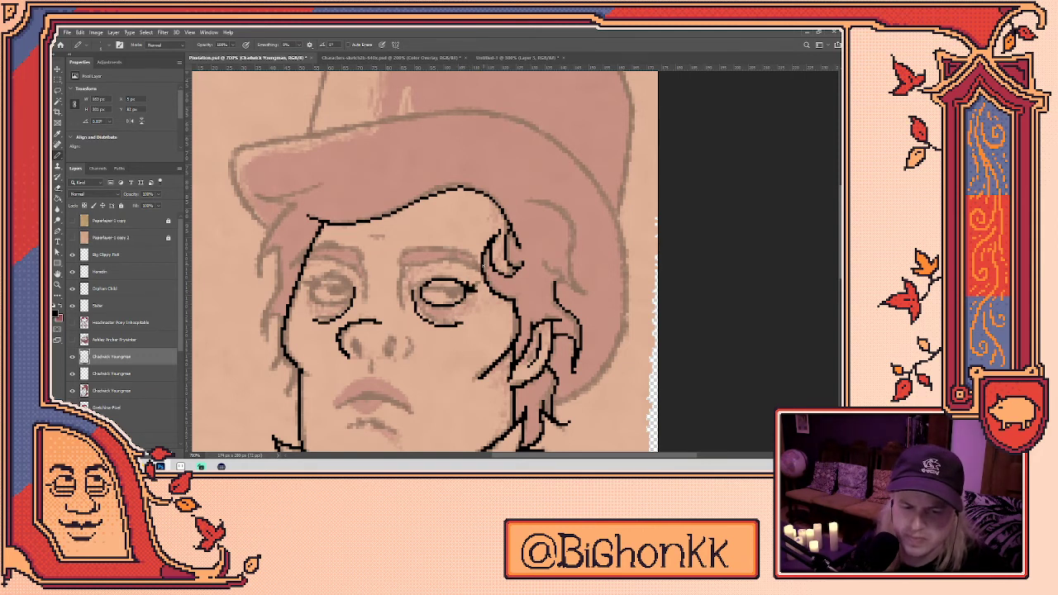
{"action": "mouse_move", "coordinate": [422, 289]}
{"action": "left_mouse_down"}
{"action": "mouse_move", "coordinate": [465, 289]}
{"action": "mouse_move", "coordinate": [453, 294]}
{"action": "left_mouse_up"}
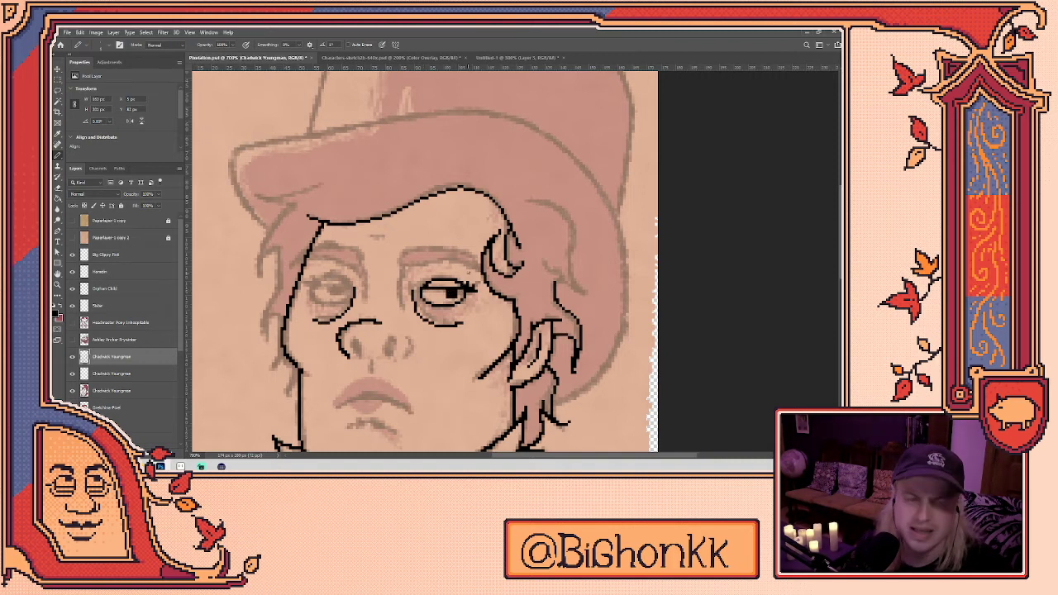
- Outline the left eye and redraw its heavy lid line after undoing two attempts
{"action": "mouse_move", "coordinate": [321, 301]}
{"action": "left_mouse_down"}
{"action": "mouse_move", "coordinate": [311, 291]}
{"action": "mouse_move", "coordinate": [333, 277]}
{"action": "mouse_move", "coordinate": [353, 283]}
{"action": "mouse_move", "coordinate": [339, 306]}
{"action": "mouse_move", "coordinate": [348, 288]}
{"action": "left_mouse_up"}
{"action": "key", "text": "ctrl+z"}
{"action": "left_click_drag", "start_coordinate": [312, 290], "coordinate": [427, 280]}
{"action": "key", "text": "ctrl+z"}
{"action": "key", "text": "ctrl+z"}
{"action": "key", "text": "e"}
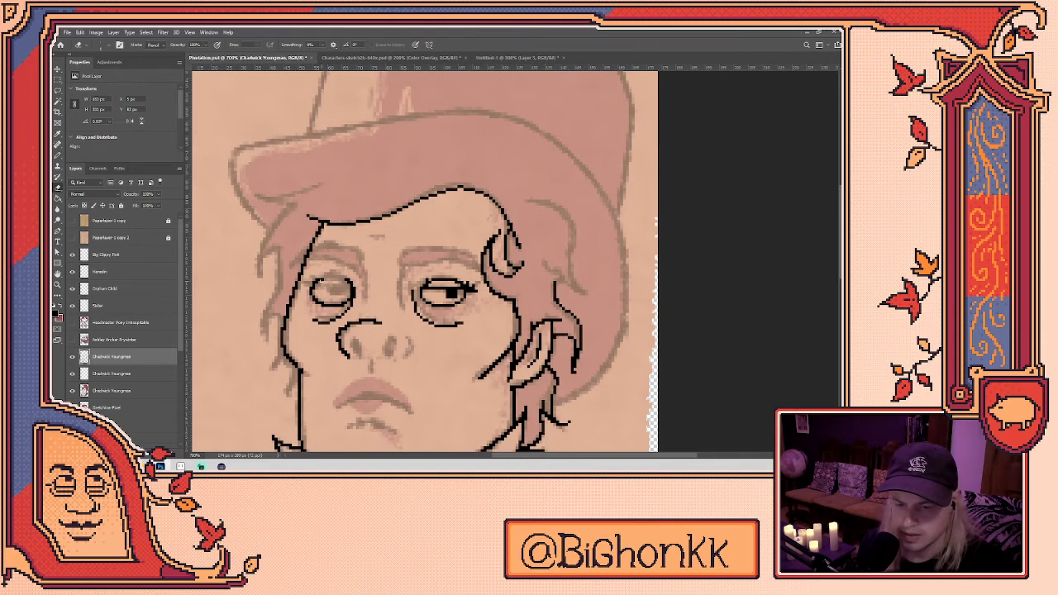
{"action": "key", "text": "b"}
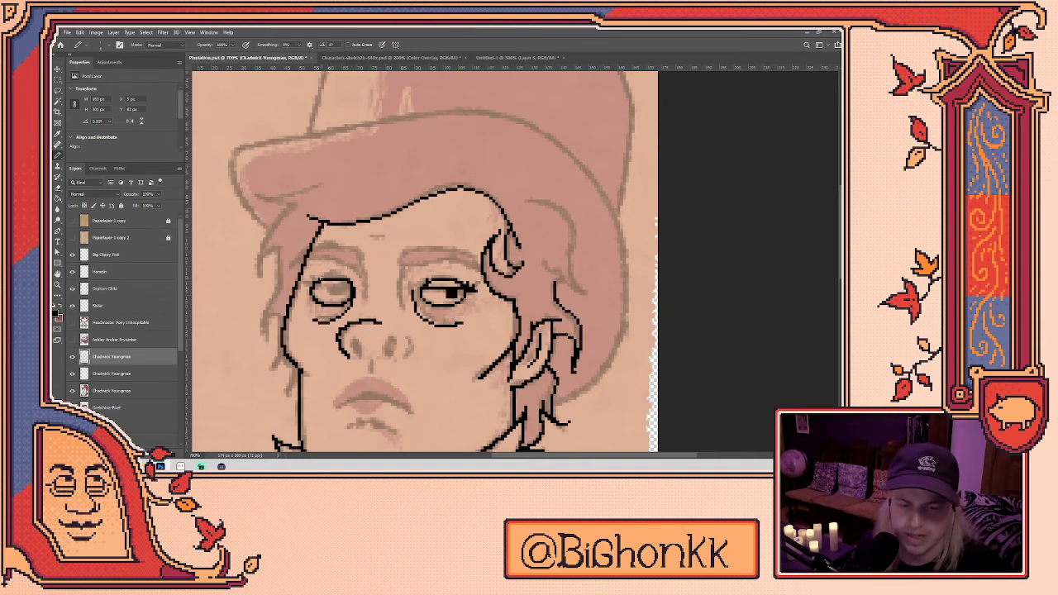
{"action": "mouse_move", "coordinate": [313, 288]}
{"action": "left_mouse_down"}
{"action": "mouse_move", "coordinate": [347, 289]}
{"action": "mouse_move", "coordinate": [337, 295]}
{"action": "left_mouse_up"}
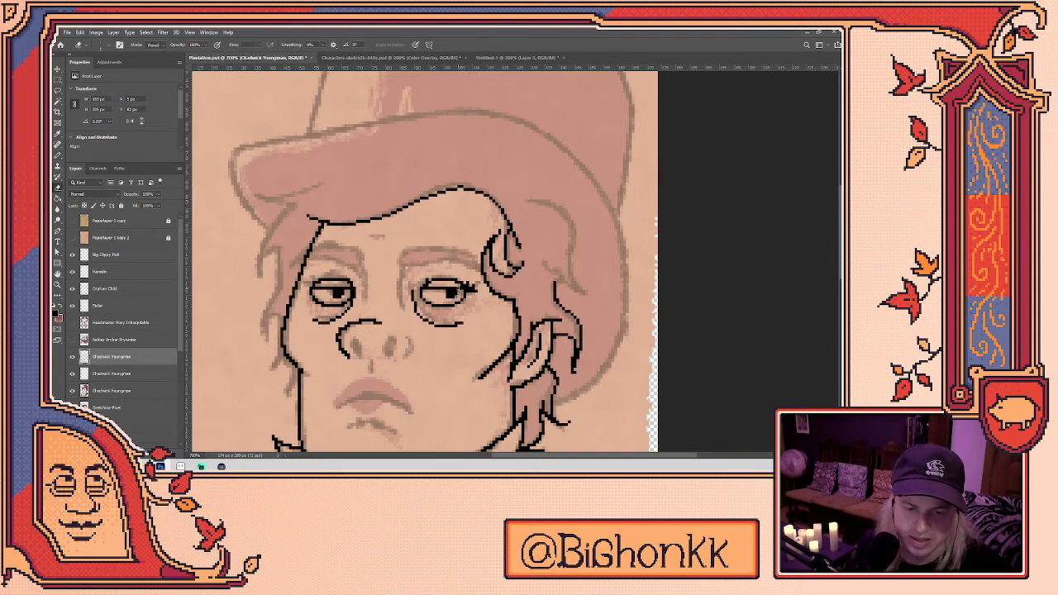
{"action": "key", "text": "e"}
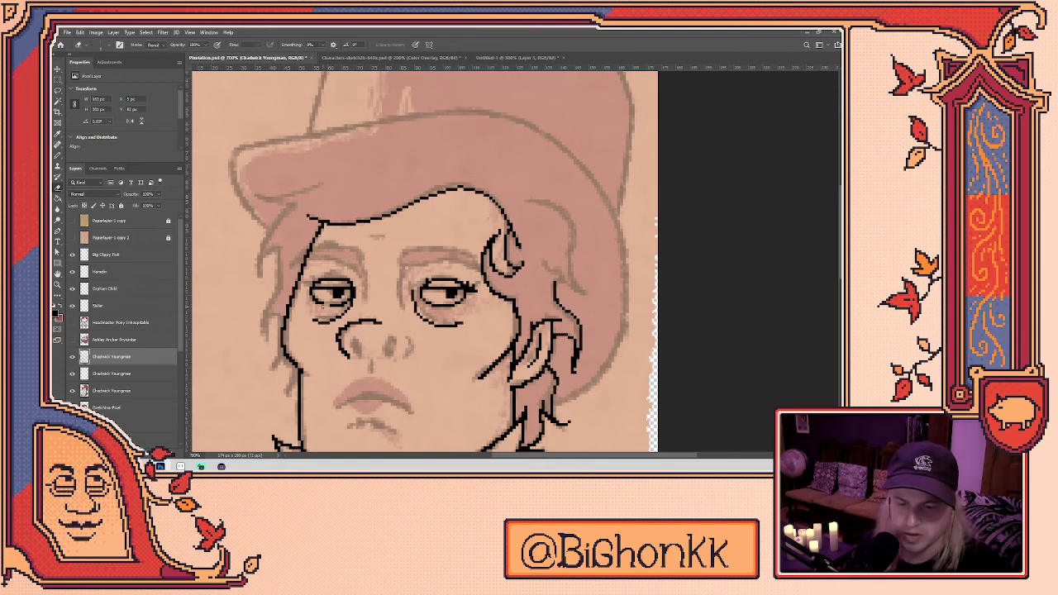
{"action": "key", "text": "b"}
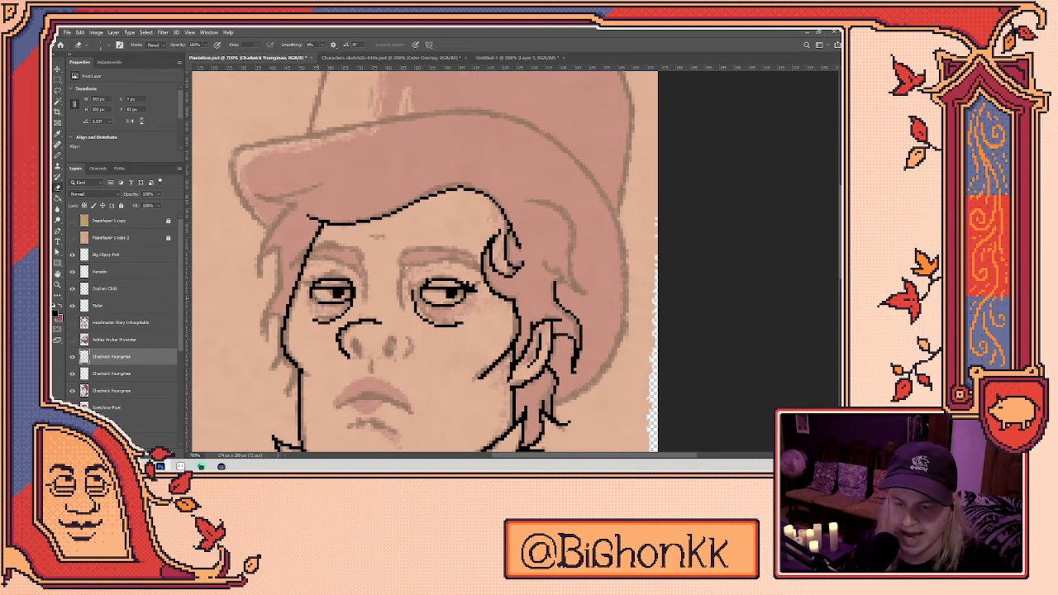
{"action": "key", "text": "e"}
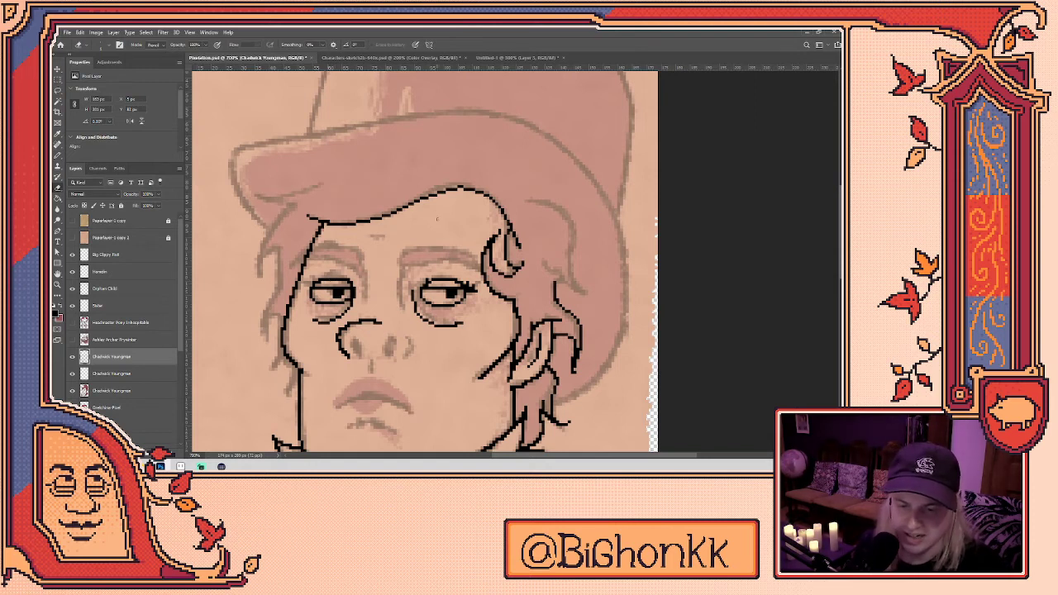
{"action": "scroll", "coordinate": [436, 264], "scroll_direction": "up", "scroll_amount": 1}
{"action": "key", "text": "b"}
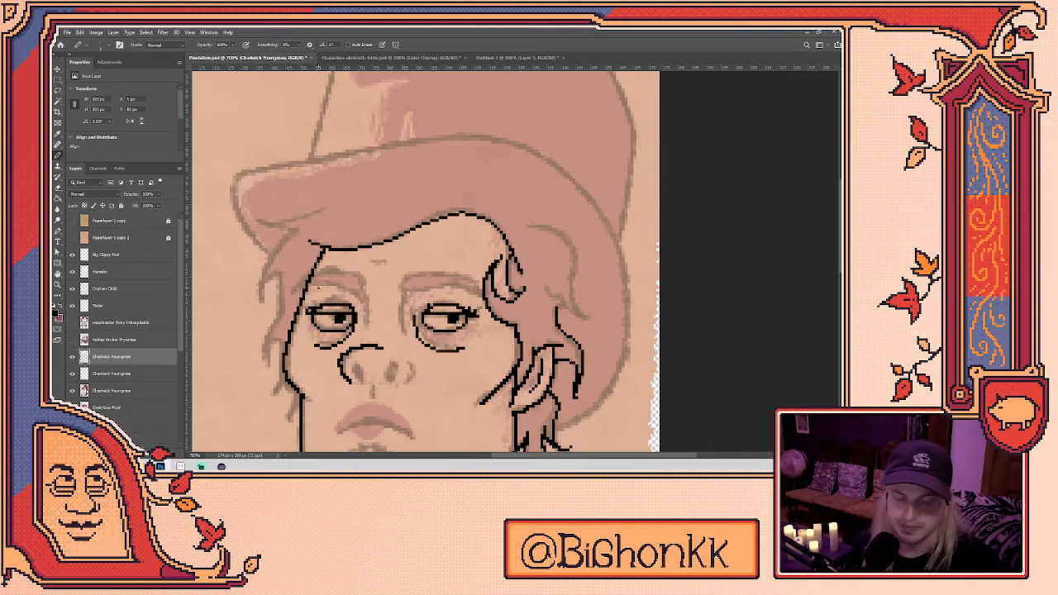
- Draw the eyebrow lines over the eyes and a small crease mark on the forehead
{"action": "left_click_drag", "start_coordinate": [319, 288], "coordinate": [331, 269]}
{"action": "mouse_move", "coordinate": [407, 275]}
{"action": "left_mouse_down"}
{"action": "mouse_move", "coordinate": [461, 251]}
{"action": "mouse_move", "coordinate": [494, 257]}
{"action": "mouse_move", "coordinate": [494, 269]}
{"action": "mouse_move", "coordinate": [416, 256]}
{"action": "mouse_move", "coordinate": [480, 257]}
{"action": "mouse_move", "coordinate": [492, 277]}
{"action": "mouse_move", "coordinate": [412, 275]}
{"action": "left_mouse_up"}
{"action": "key", "text": "ctrl+z"}
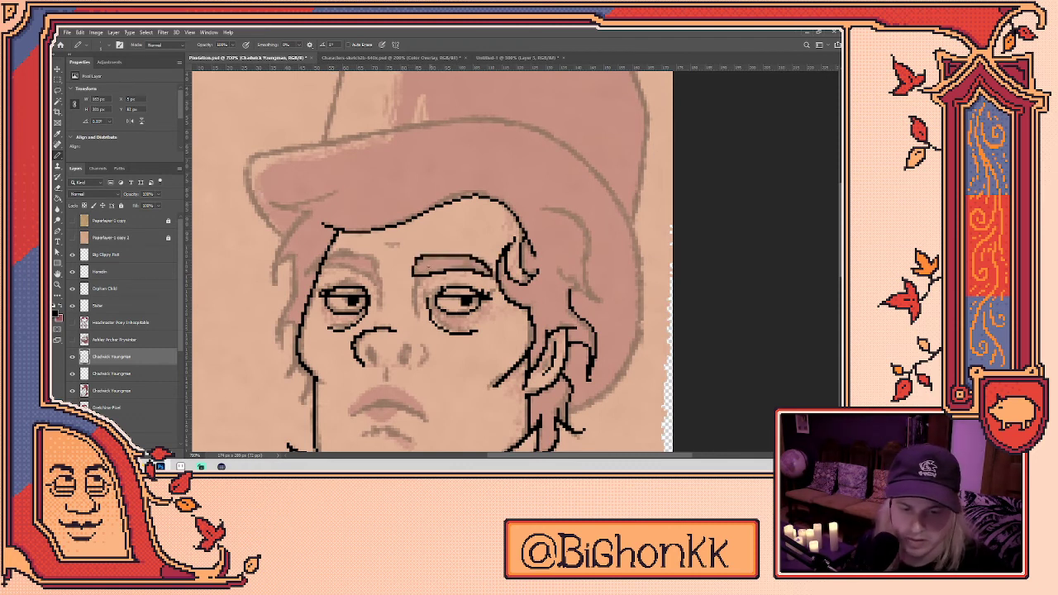
{"action": "key", "text": "e"}
{"action": "key", "text": "b"}
{"action": "key", "text": "e"}
{"action": "key", "text": "b"}
{"action": "mouse_move", "coordinate": [319, 263]}
{"action": "left_mouse_down"}
{"action": "mouse_move", "coordinate": [360, 253]}
{"action": "mouse_move", "coordinate": [378, 270]}
{"action": "mouse_move", "coordinate": [380, 305]}
{"action": "mouse_move", "coordinate": [364, 272]}
{"action": "mouse_move", "coordinate": [311, 269]}
{"action": "left_mouse_up"}
{"action": "key", "text": "e"}
{"action": "left_click_drag", "start_coordinate": [381, 289], "coordinate": [381, 301]}
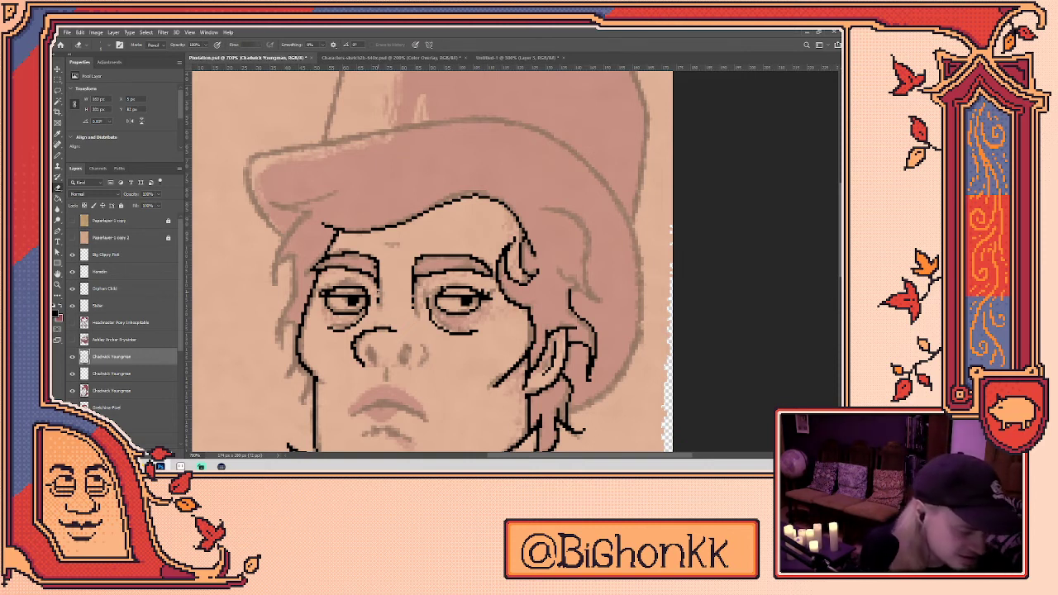
{"action": "key", "text": "b"}
{"action": "left_click_drag", "start_coordinate": [384, 244], "coordinate": [403, 244]}
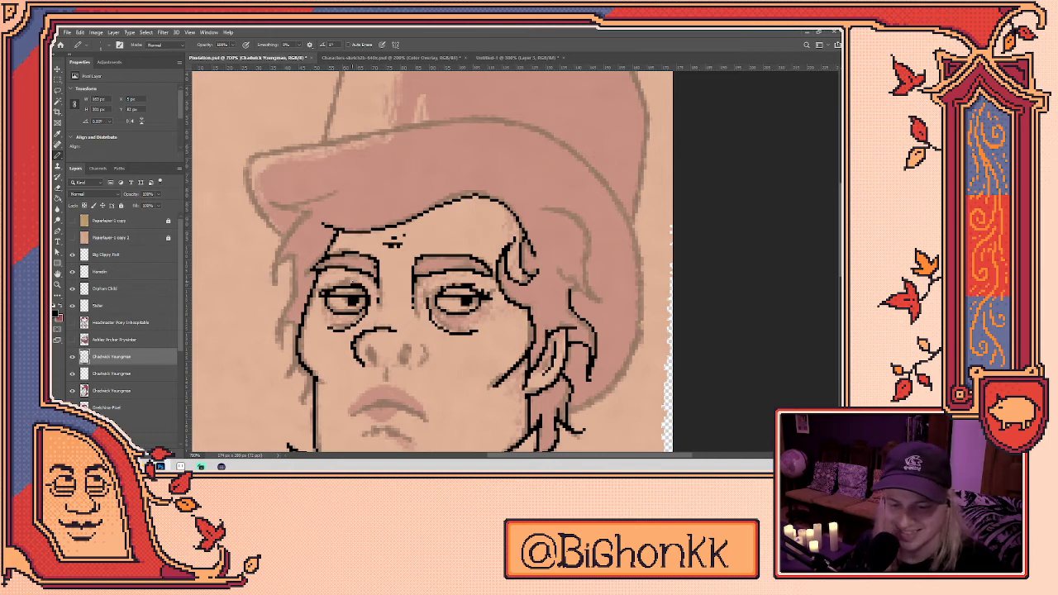
- Draw both nostrils in black pixels
{"action": "left_click_drag", "start_coordinate": [430, 273], "coordinate": [445, 230]}
{"action": "mouse_move", "coordinate": [387, 306]}
{"action": "left_mouse_down"}
{"action": "mouse_move", "coordinate": [379, 318]}
{"action": "mouse_move", "coordinate": [417, 316]}
{"action": "left_mouse_up"}
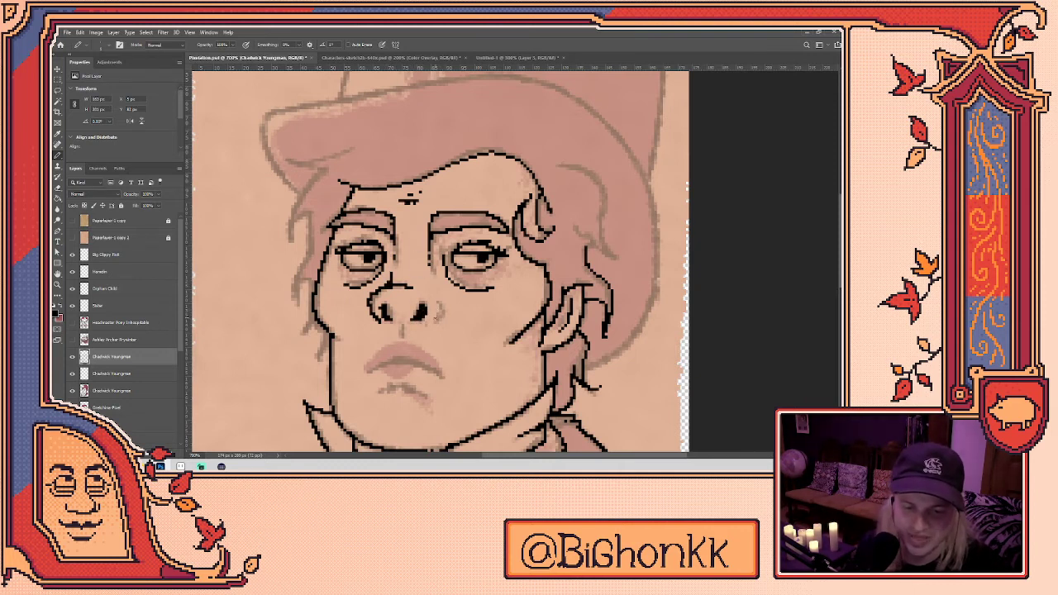
{"action": "key", "text": "e"}
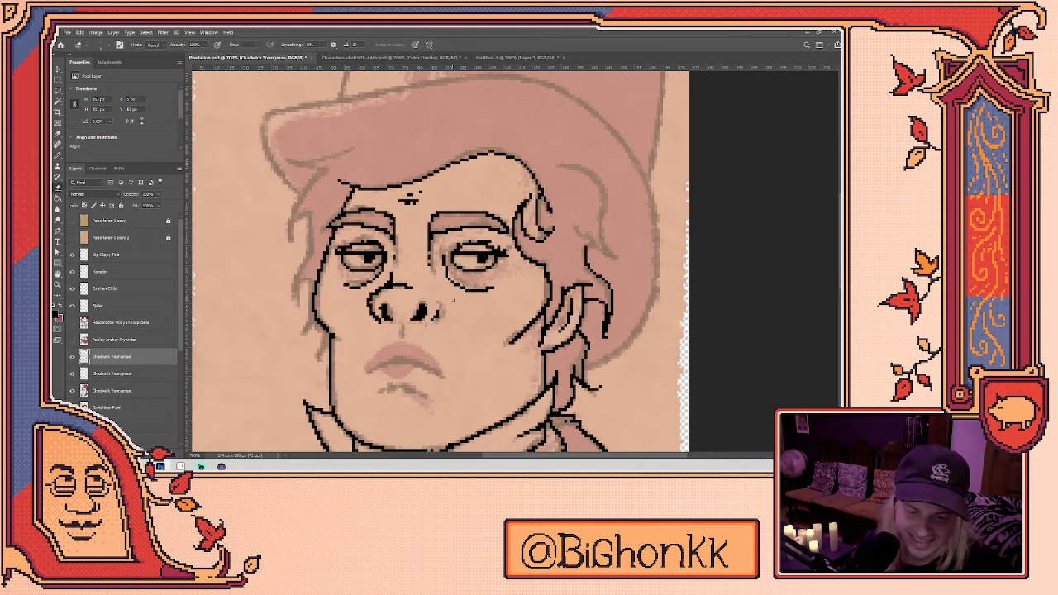
{"action": "key", "text": "b"}
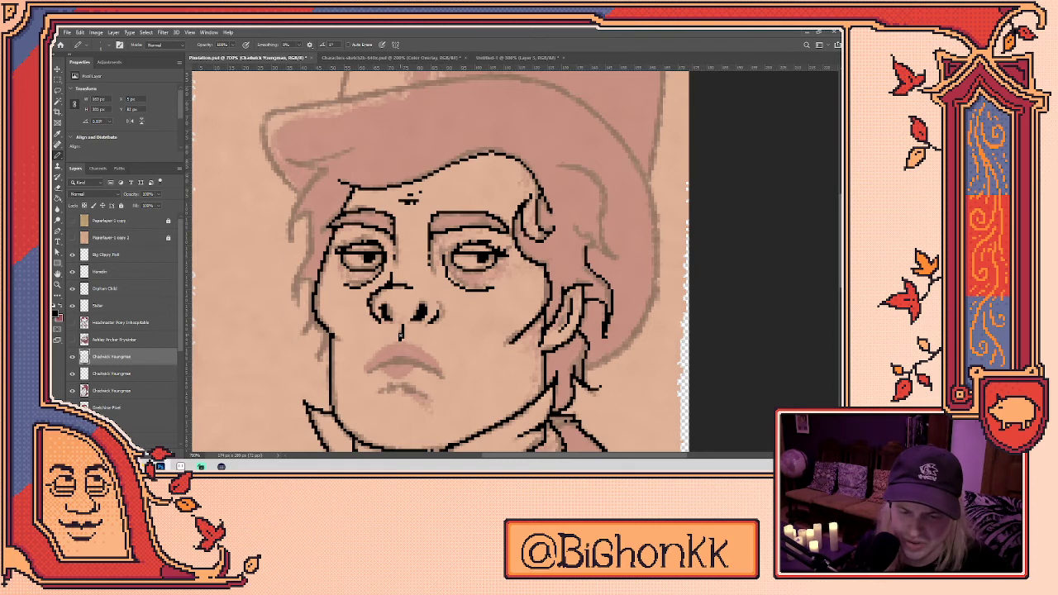
{"action": "key", "text": "e"}
- Draw the mouth line between the lips and a short line under the lower lip
{"action": "mouse_move", "coordinate": [364, 373]}
{"action": "left_mouse_down"}
{"action": "mouse_move", "coordinate": [374, 340]}
{"action": "mouse_move", "coordinate": [412, 326]}
{"action": "mouse_move", "coordinate": [441, 332]}
{"action": "left_mouse_up"}
{"action": "key", "text": "b"}
{"action": "key", "text": "ctrl+z"}
{"action": "mouse_move", "coordinate": [376, 339]}
{"action": "left_mouse_down"}
{"action": "mouse_move", "coordinate": [404, 327]}
{"action": "mouse_move", "coordinate": [458, 346]}
{"action": "left_mouse_up"}
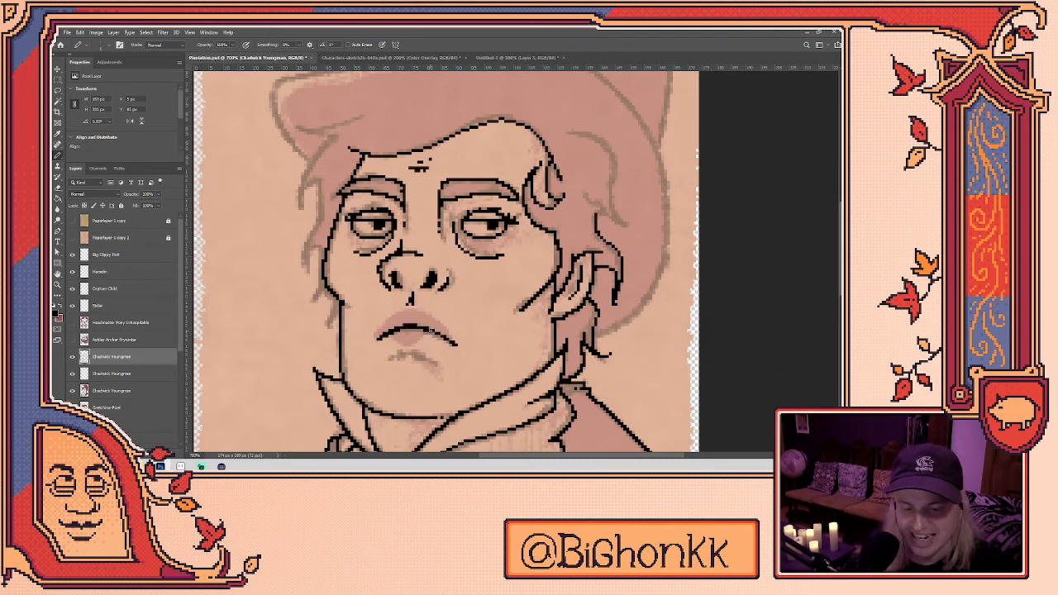
{"action": "key", "text": "e"}
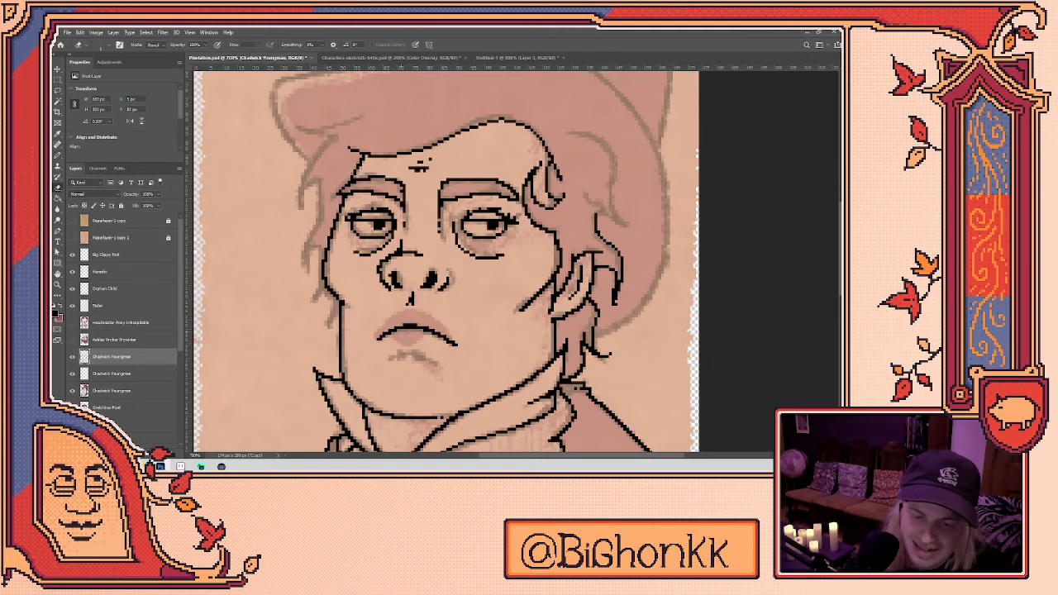
{"action": "key", "text": "b"}
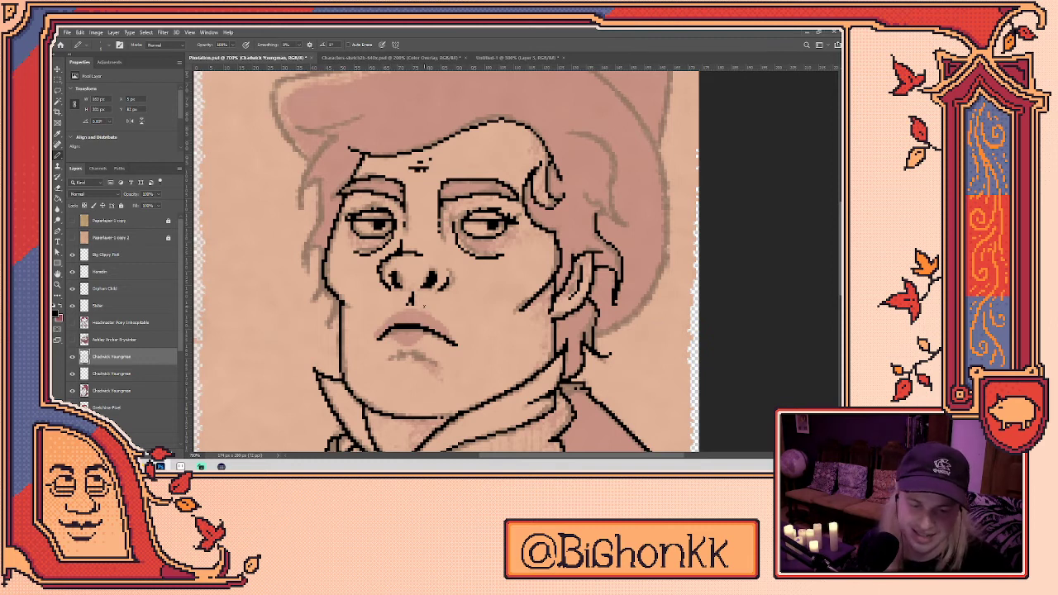
{"action": "key", "text": "e"}
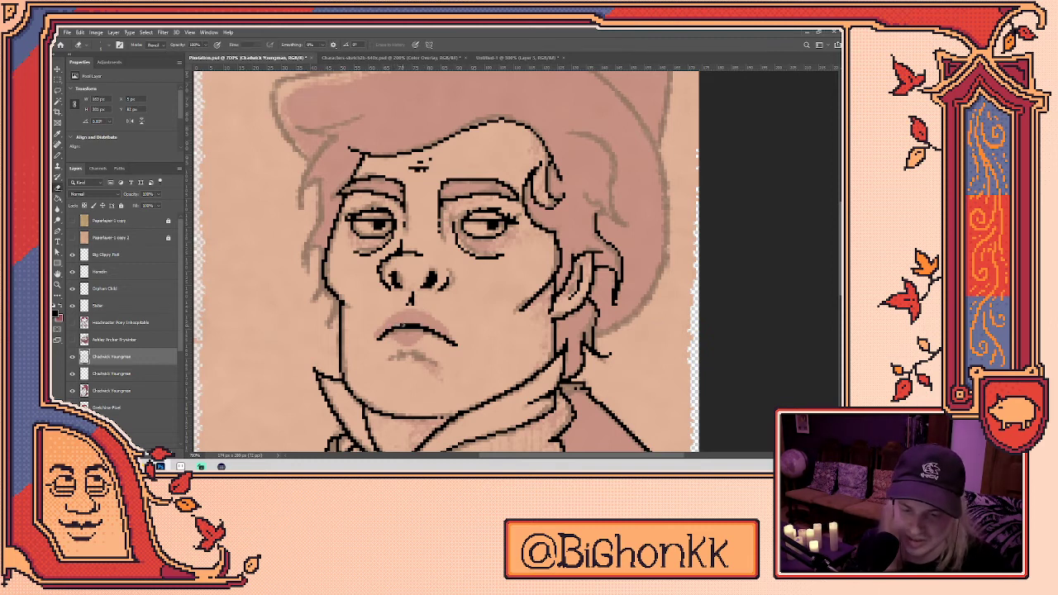
{"action": "key", "text": "b"}
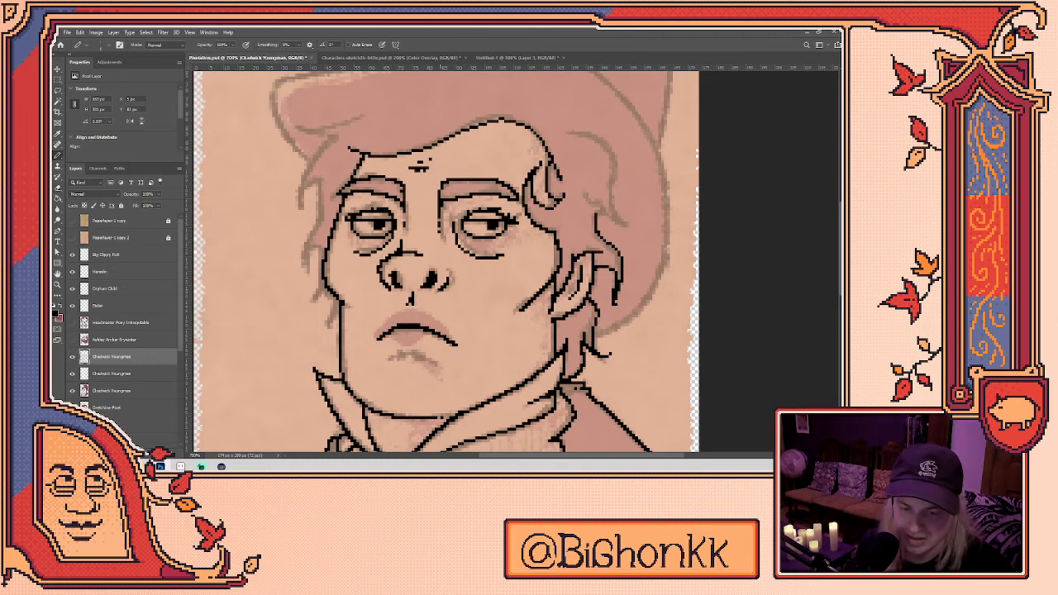
{"action": "key", "text": "e"}
{"action": "key", "text": "b"}
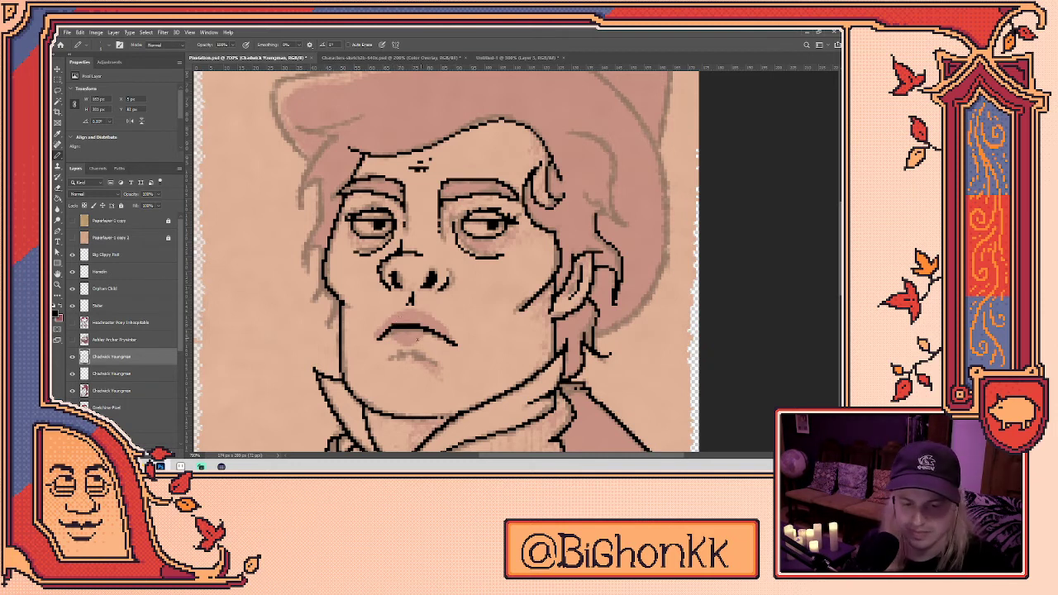
{"action": "left_click_drag", "start_coordinate": [392, 356], "coordinate": [423, 355]}
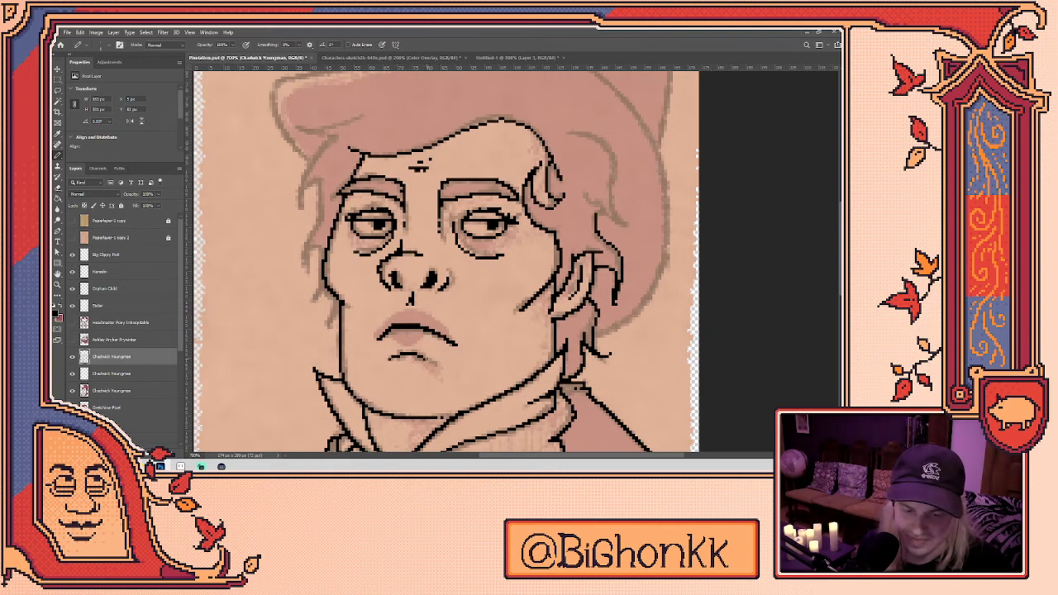
- Outline both sides of the hair below the hat brim with black pixel strands
{"action": "scroll", "coordinate": [454, 358], "scroll_direction": "down", "scroll_amount": 2}
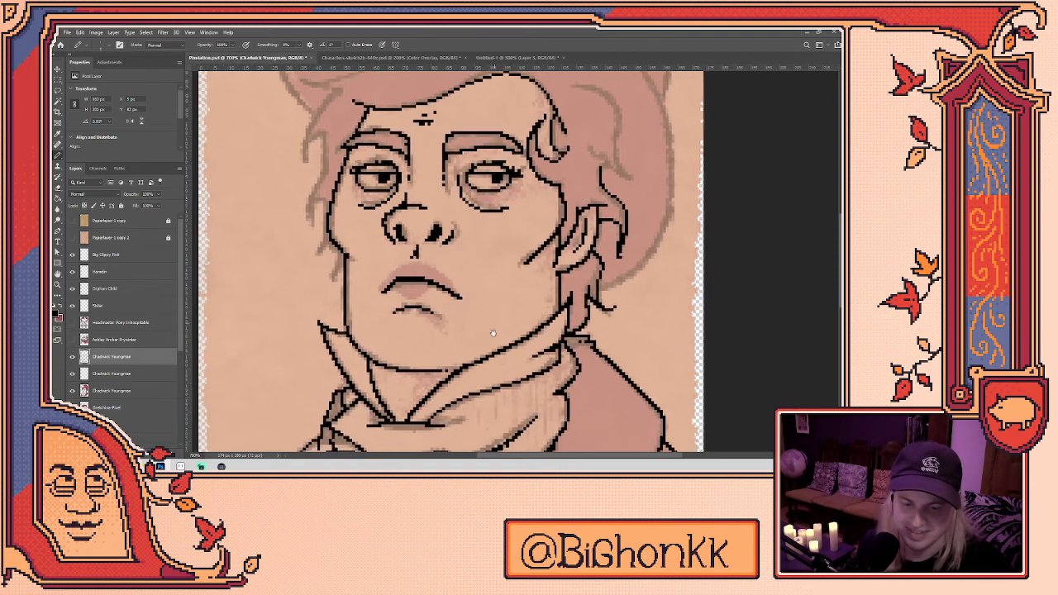
{"action": "scroll", "coordinate": [493, 326], "scroll_direction": "up", "scroll_amount": 5}
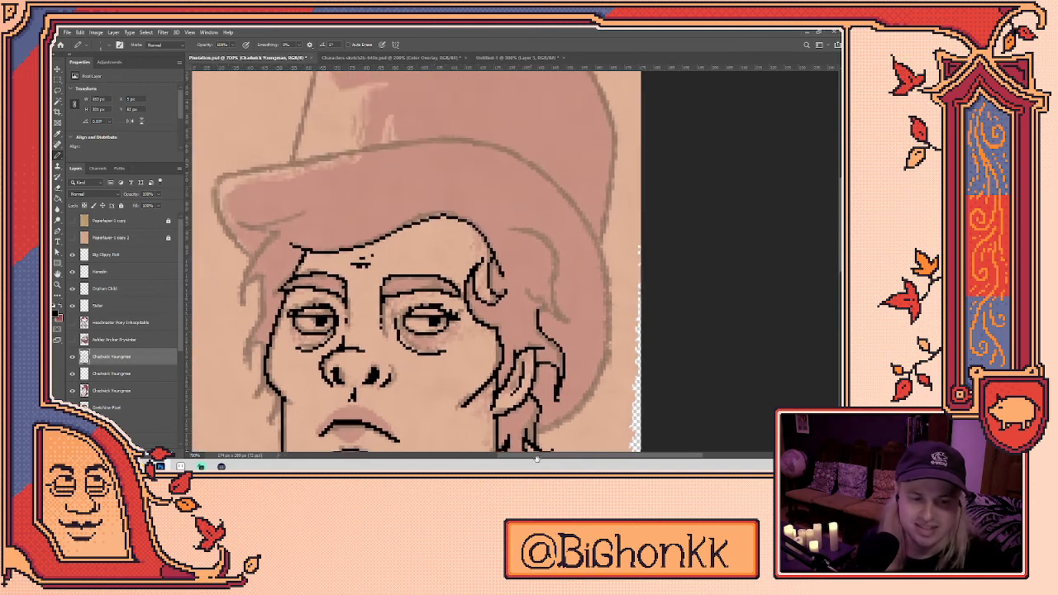
{"action": "mouse_move", "coordinate": [510, 238]}
{"action": "left_mouse_down"}
{"action": "mouse_move", "coordinate": [548, 244]}
{"action": "mouse_move", "coordinate": [565, 262]}
{"action": "mouse_move", "coordinate": [562, 313]}
{"action": "mouse_move", "coordinate": [579, 335]}
{"action": "left_mouse_up"}
{"action": "mouse_move", "coordinate": [535, 305]}
{"action": "left_mouse_down"}
{"action": "mouse_move", "coordinate": [551, 330]}
{"action": "mouse_move", "coordinate": [579, 333]}
{"action": "left_mouse_up"}
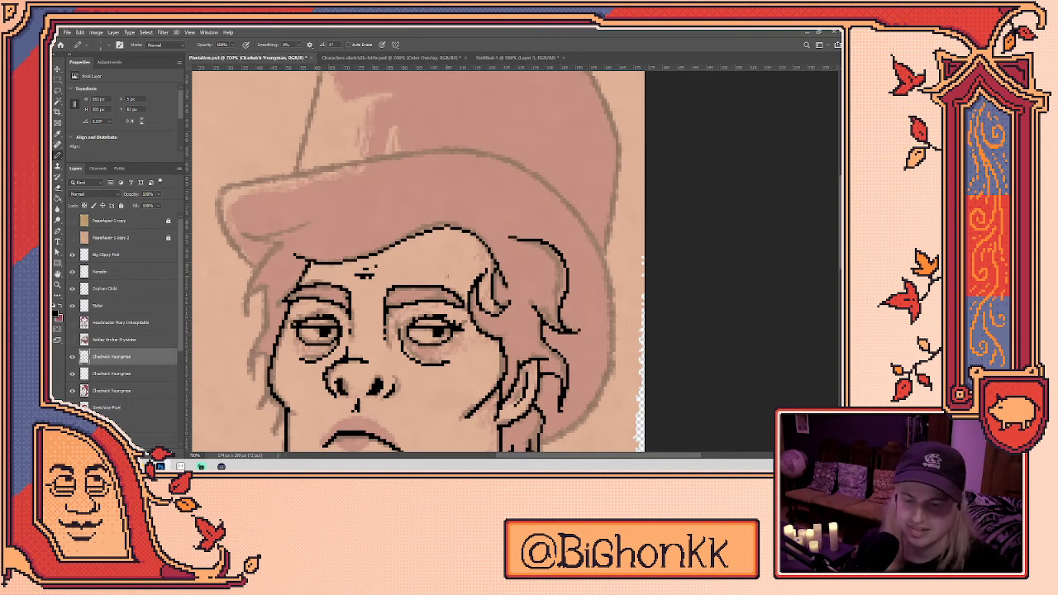
{"action": "mouse_move", "coordinate": [279, 243]}
{"action": "left_mouse_down"}
{"action": "mouse_move", "coordinate": [249, 287]}
{"action": "mouse_move", "coordinate": [249, 321]}
{"action": "mouse_move", "coordinate": [269, 309]}
{"action": "mouse_move", "coordinate": [246, 369]}
{"action": "mouse_move", "coordinate": [266, 380]}
{"action": "left_mouse_up"}
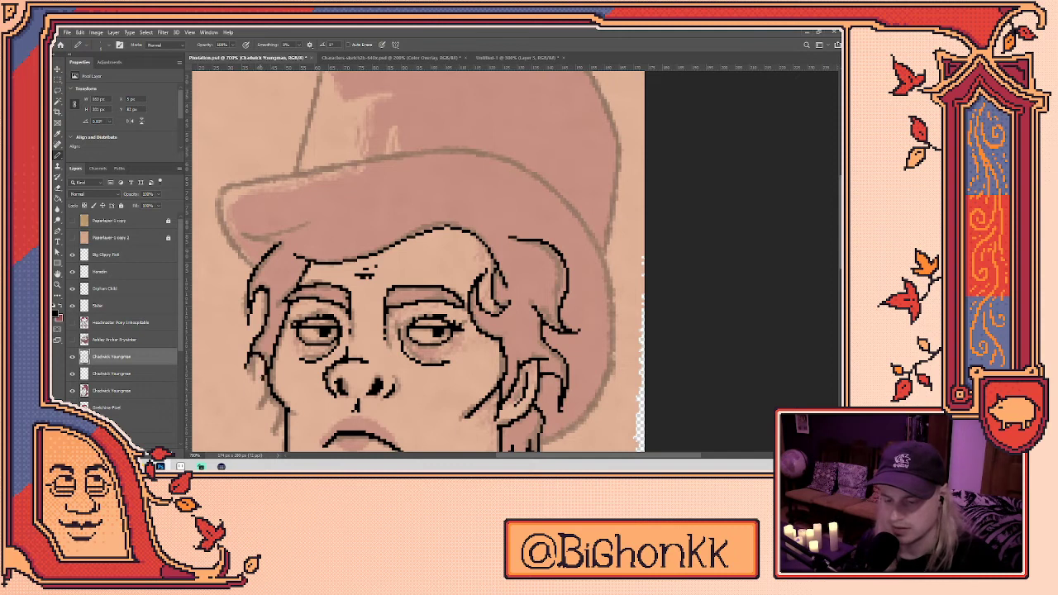
- Add dark pixels along the left jaw and erase the stray ones
{"action": "scroll", "coordinate": [451, 261], "scroll_direction": "down", "scroll_amount": 2}
{"action": "scroll", "coordinate": [450, 261], "scroll_direction": "left", "scroll_amount": 1}
{"action": "mouse_move", "coordinate": [326, 321]}
{"action": "left_mouse_down"}
{"action": "mouse_move", "coordinate": [339, 367]}
{"action": "mouse_move", "coordinate": [344, 356]}
{"action": "left_mouse_up"}
{"action": "key", "text": "e"}
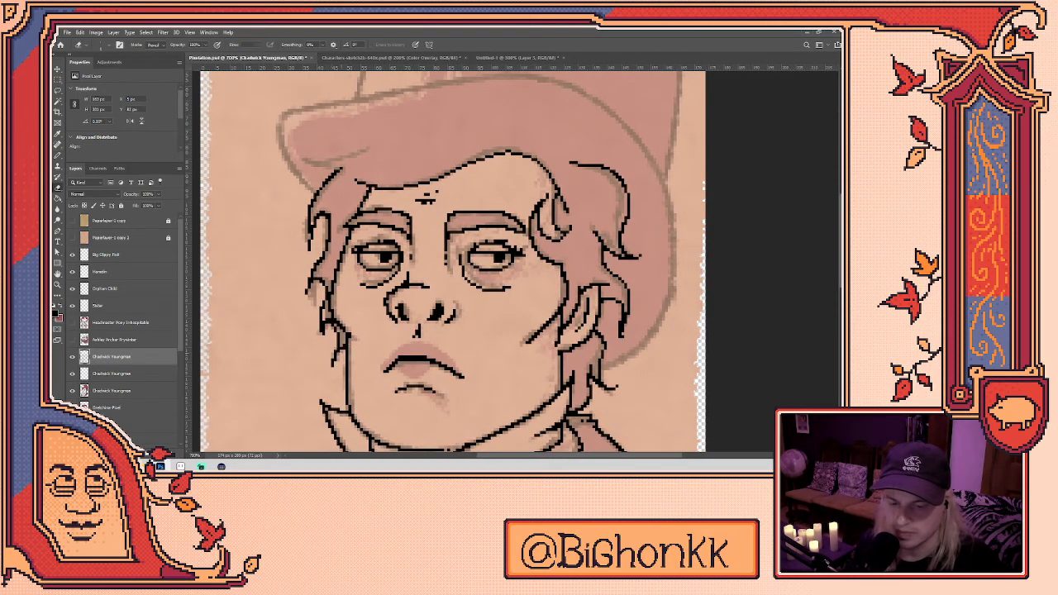
{"action": "left_click", "coordinate": [326, 330]}
{"action": "key", "text": "b"}
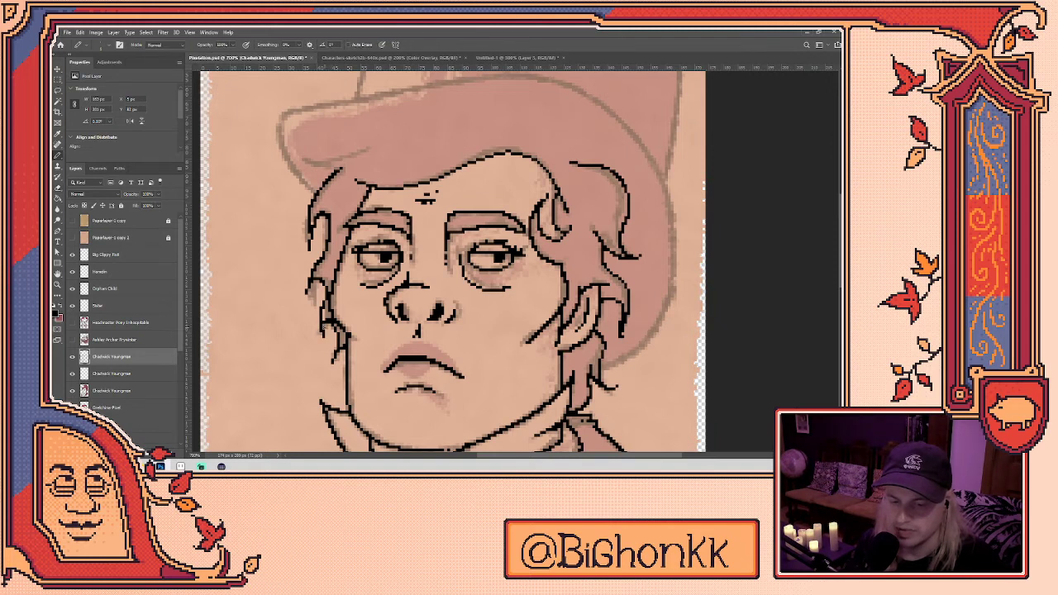
{"action": "scroll", "coordinate": [453, 261], "scroll_direction": "up", "scroll_amount": 3}
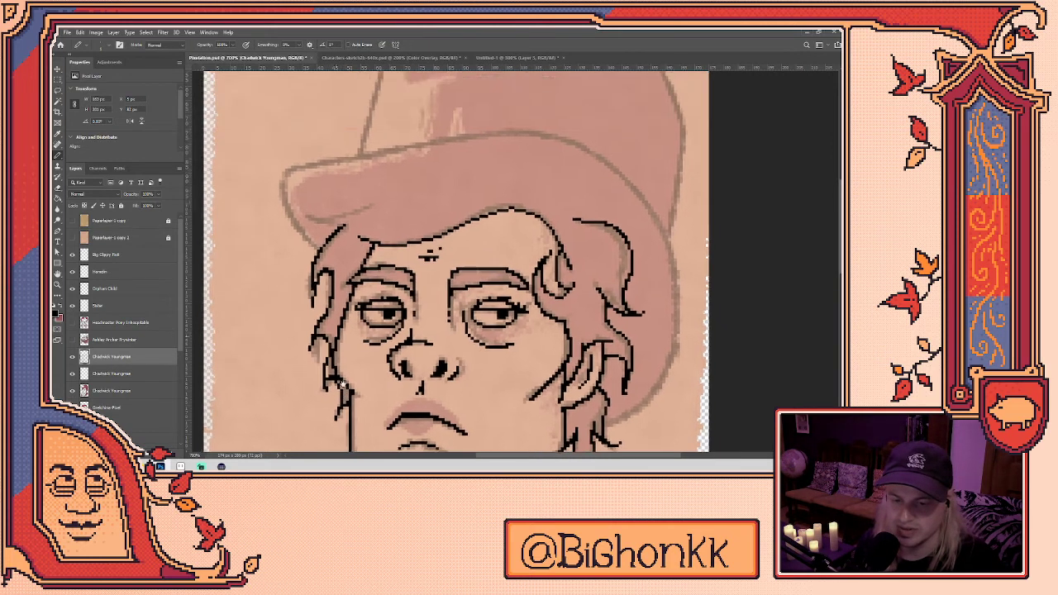
{"action": "key", "text": "e"}
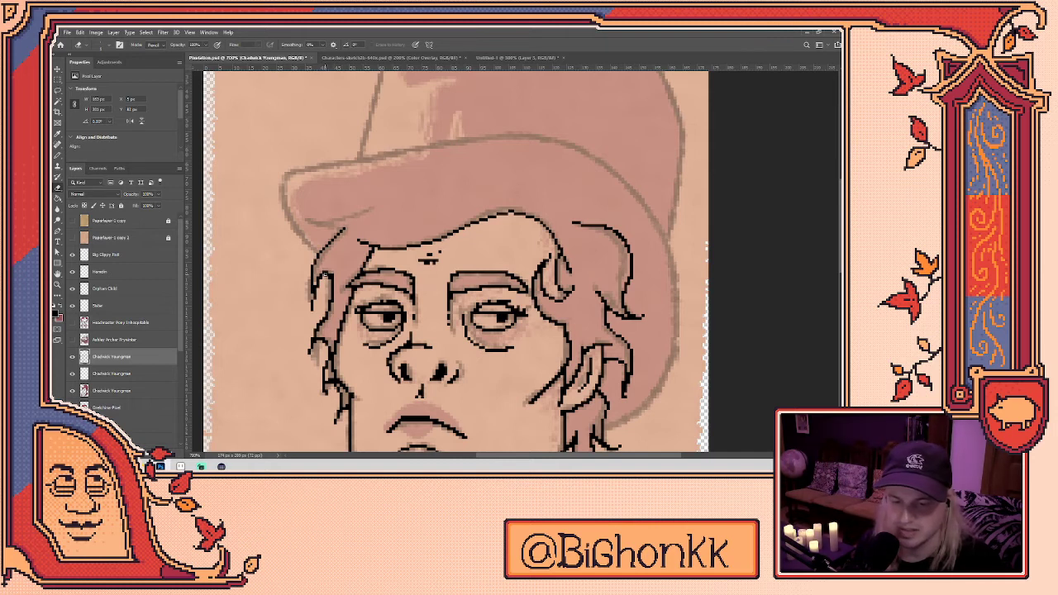
{"action": "key", "text": "b"}
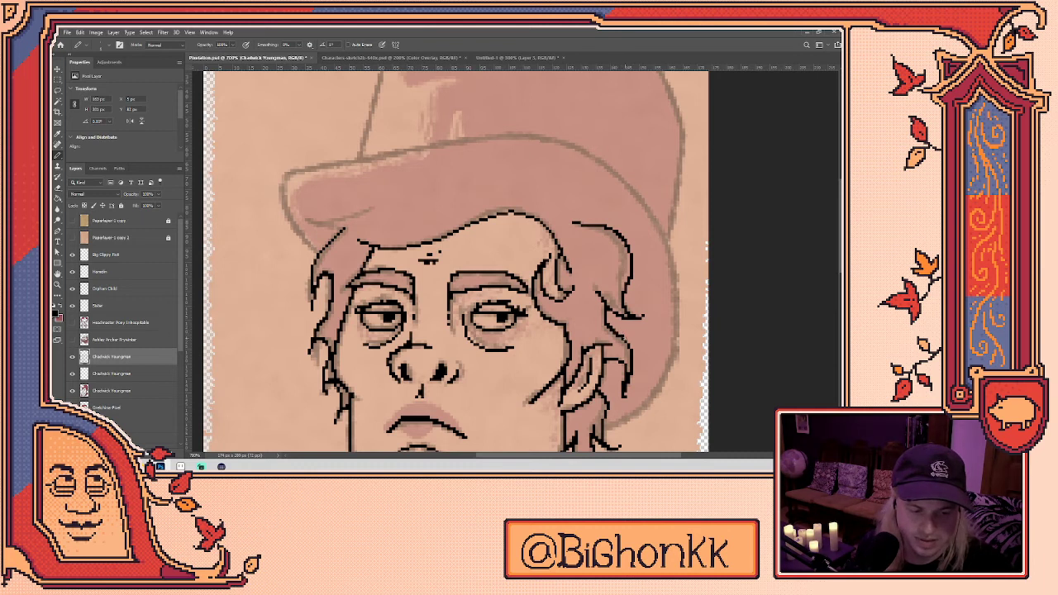
- Add dark pixels along the top of the hair outline, cleaning up with the Eraser
{"action": "left_click_drag", "start_coordinate": [639, 369], "coordinate": [635, 338]}
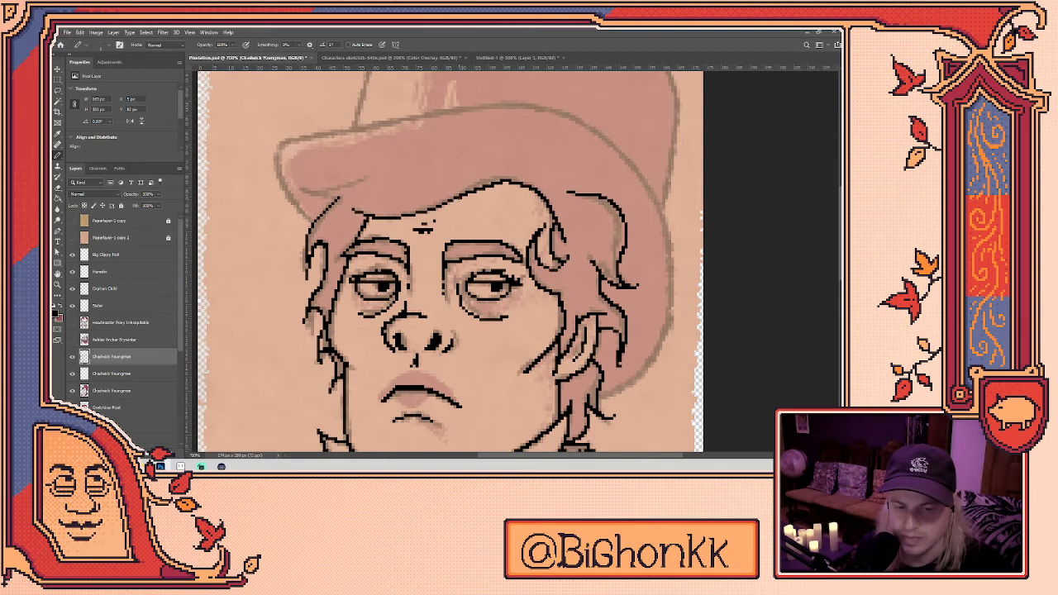
{"action": "left_click_drag", "start_coordinate": [456, 201], "coordinate": [447, 202]}
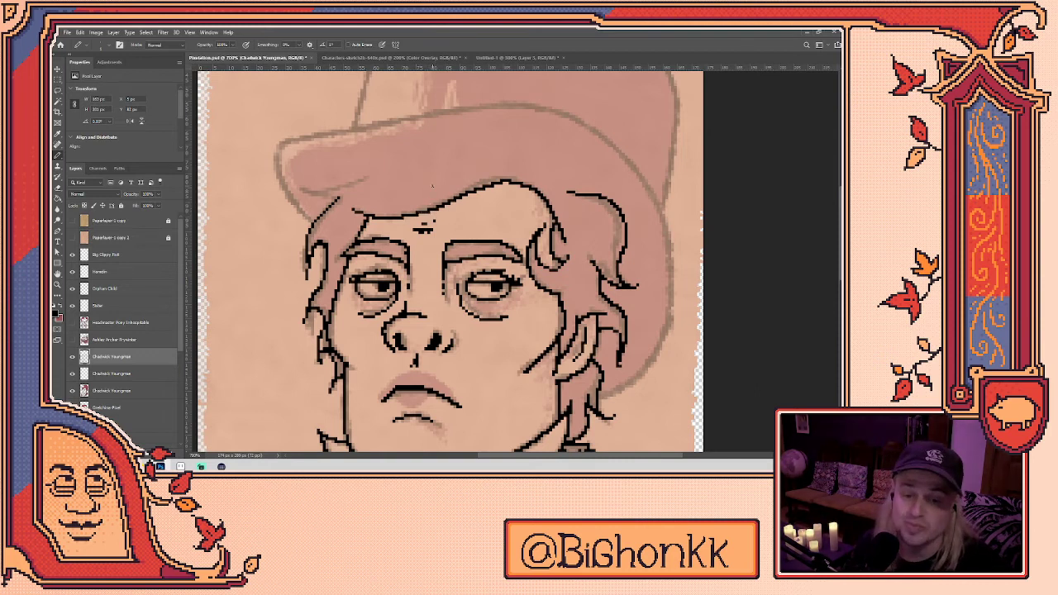
{"action": "key", "text": "e"}
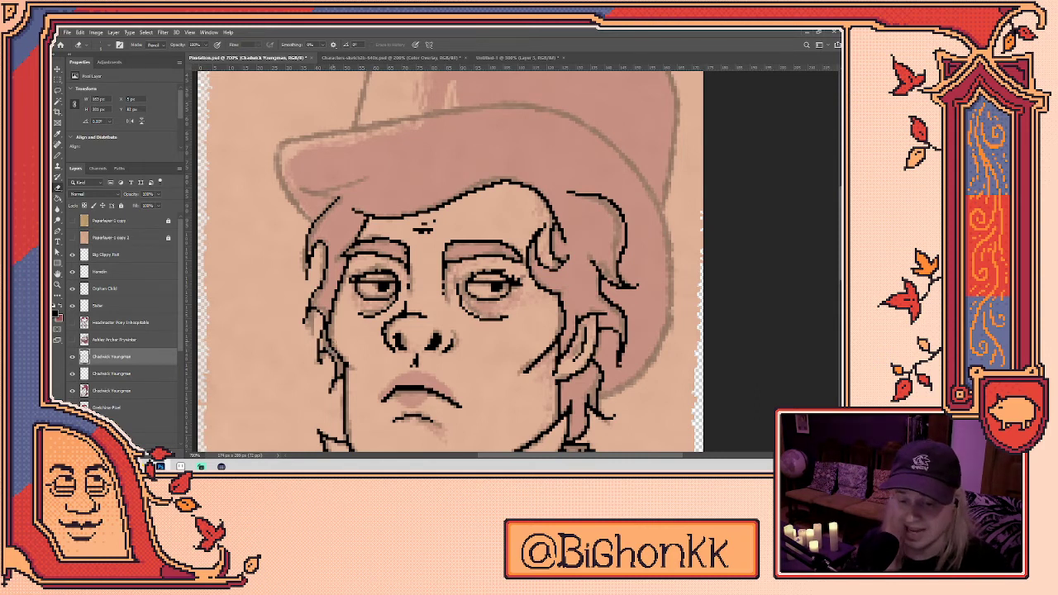
{"action": "left_click_drag", "start_coordinate": [384, 325], "coordinate": [410, 272]}
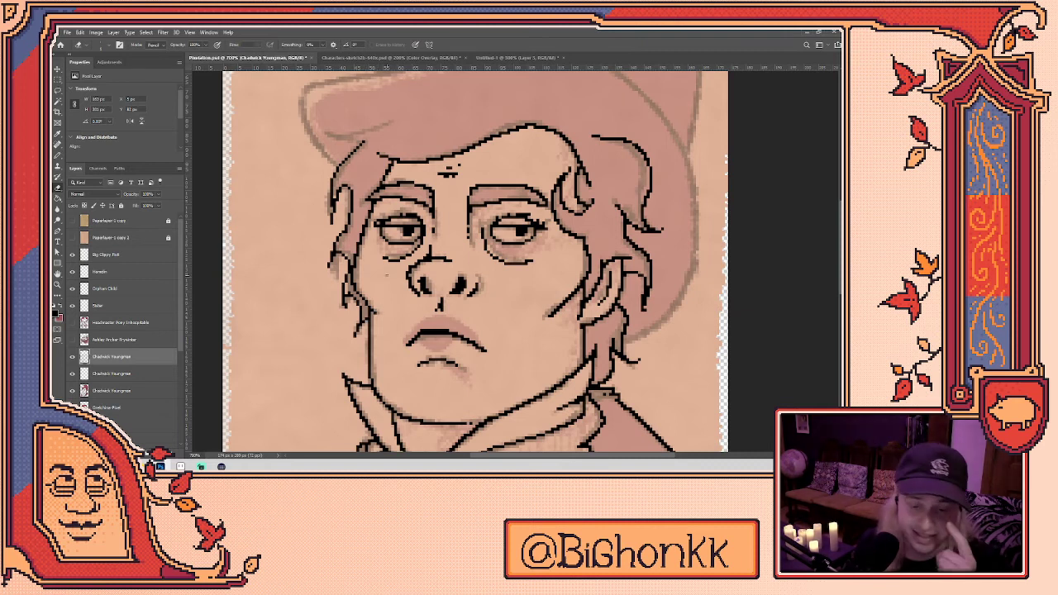
{"action": "key", "text": "b"}
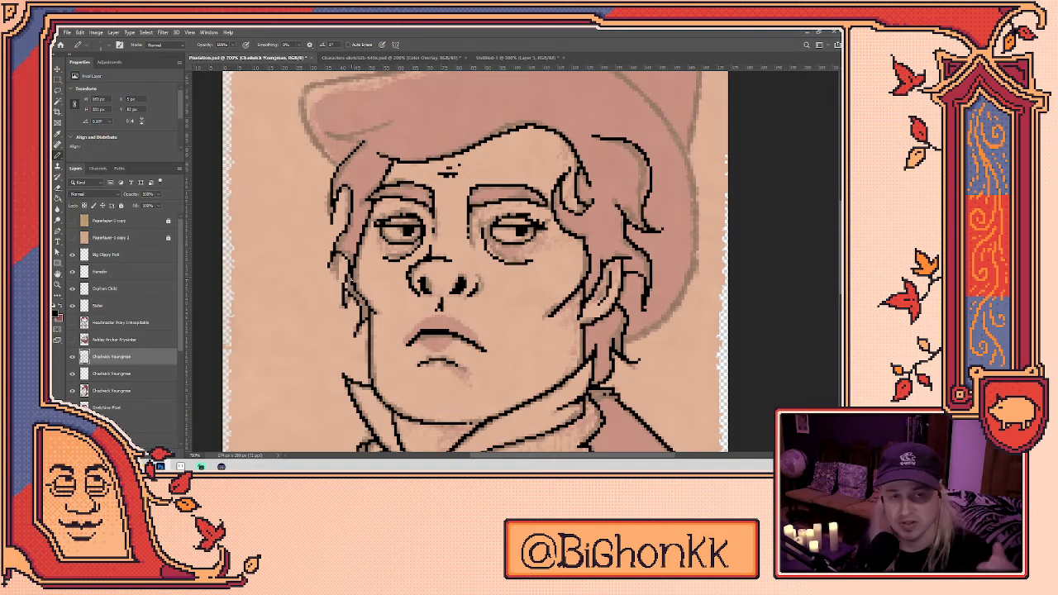
{"action": "scroll", "coordinate": [399, 195], "scroll_direction": "up", "scroll_amount": 2}
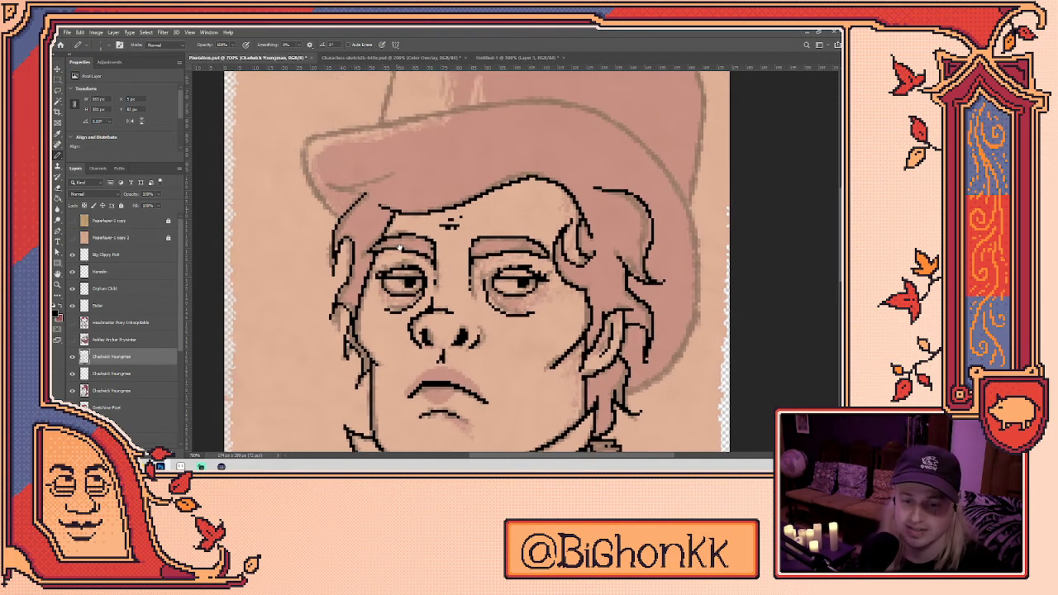
{"action": "key", "text": "e"}
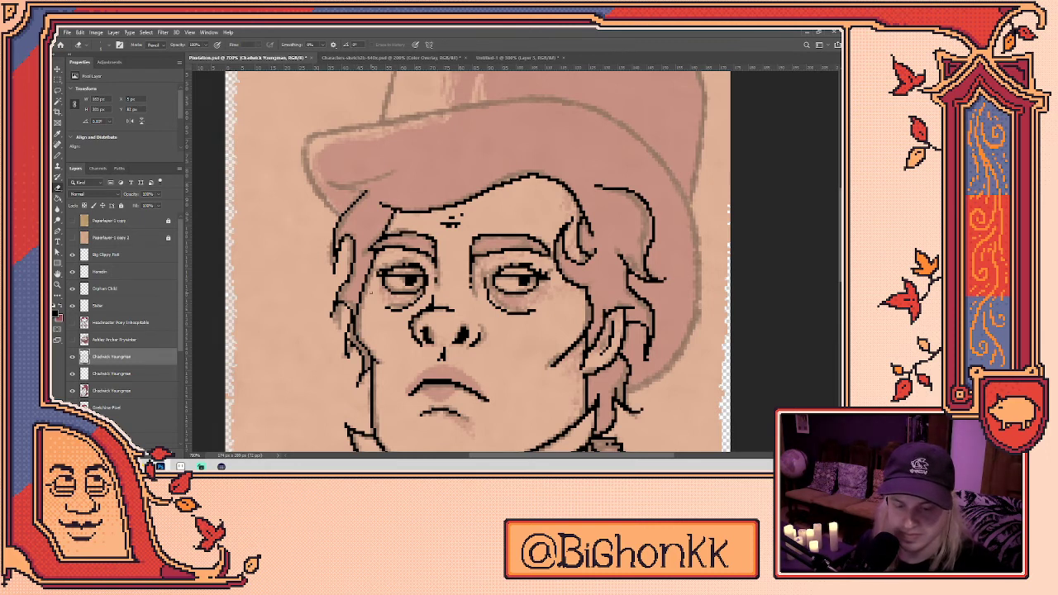
- Draw a black line along the hat brim and a curved line above the hair
{"action": "left_click_drag", "start_coordinate": [521, 309], "coordinate": [528, 334]}
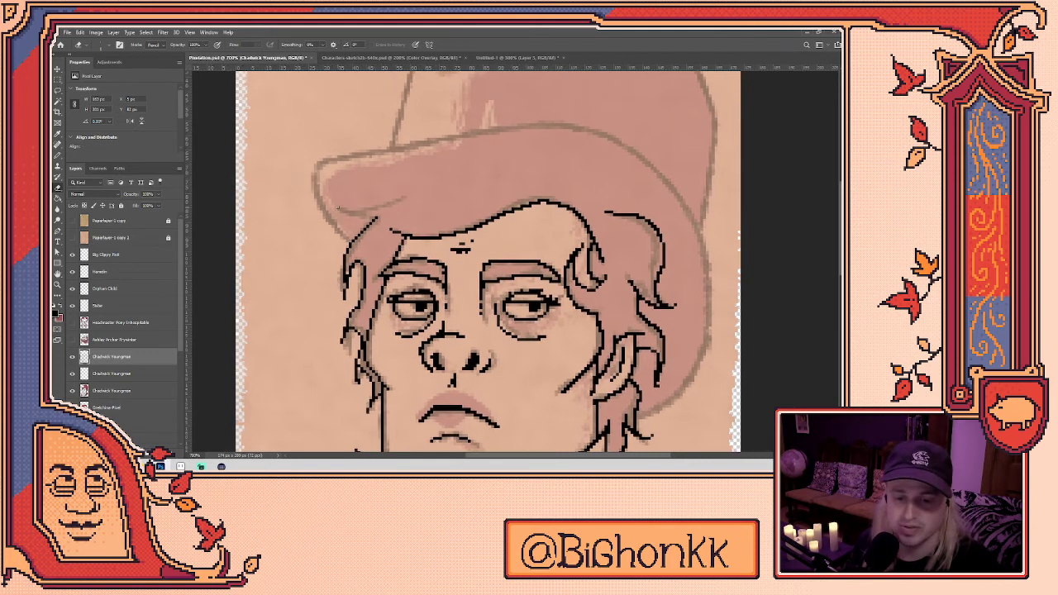
{"action": "key", "text": "b"}
{"action": "mouse_move", "coordinate": [338, 210]}
{"action": "left_mouse_down"}
{"action": "mouse_move", "coordinate": [409, 200]}
{"action": "mouse_move", "coordinate": [378, 222]}
{"action": "left_mouse_up"}
{"action": "key", "text": "e"}
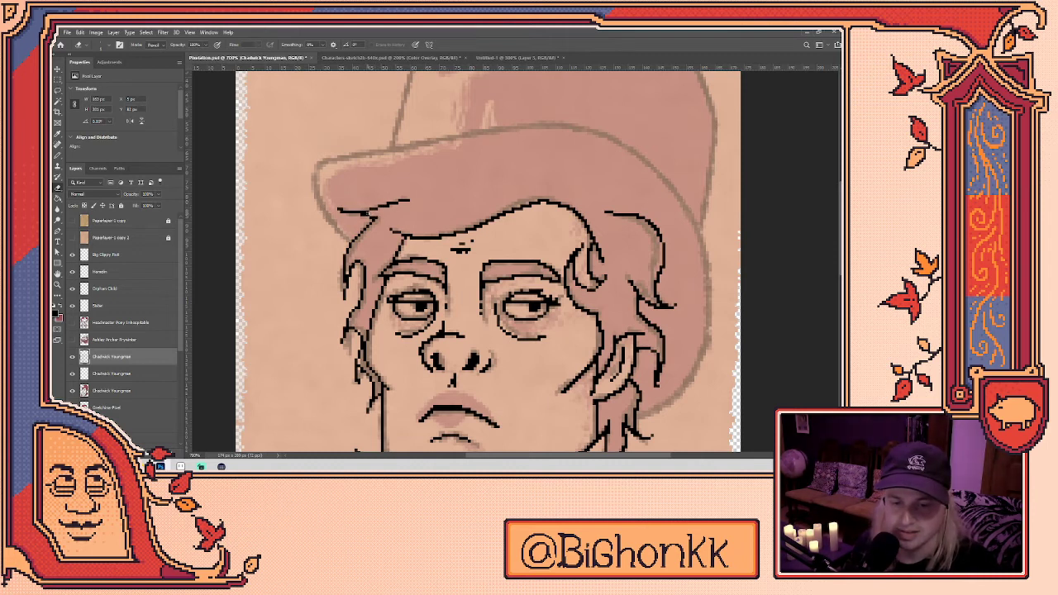
{"action": "key", "text": "b"}
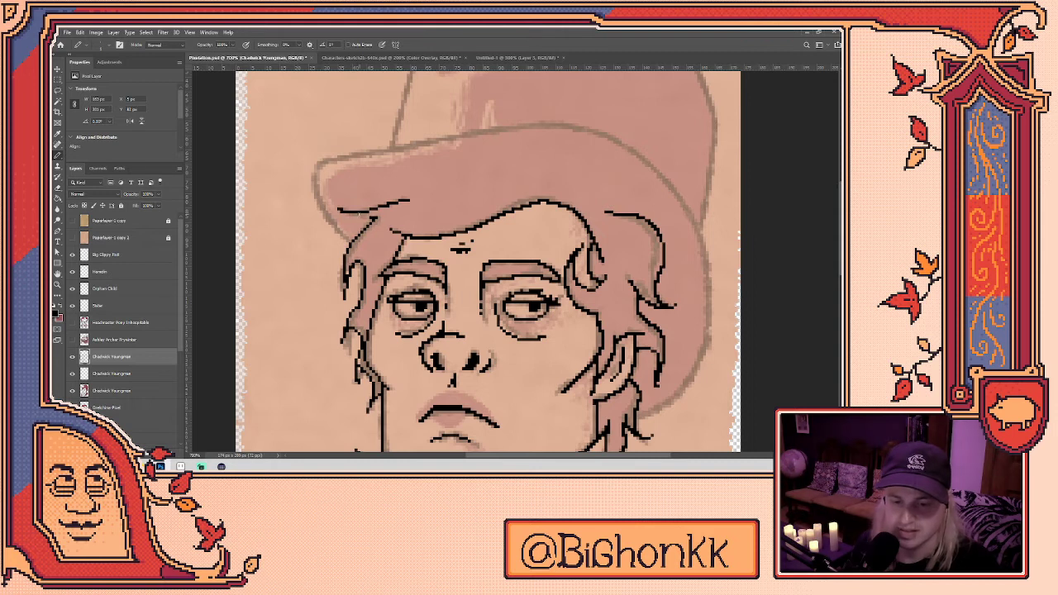
{"action": "key", "text": "e"}
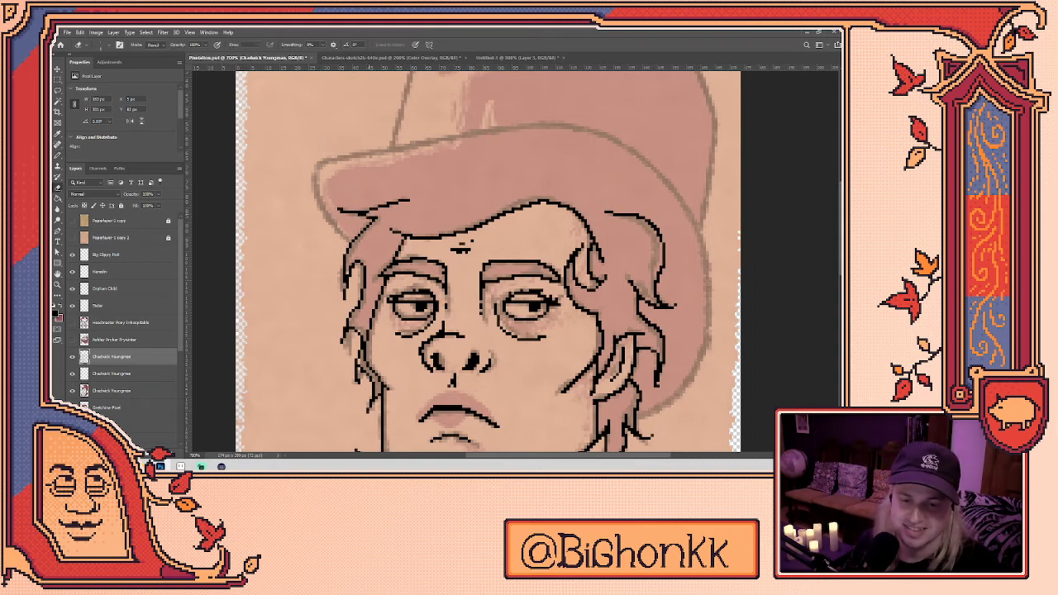
{"action": "left_click_drag", "start_coordinate": [577, 317], "coordinate": [507, 333]}
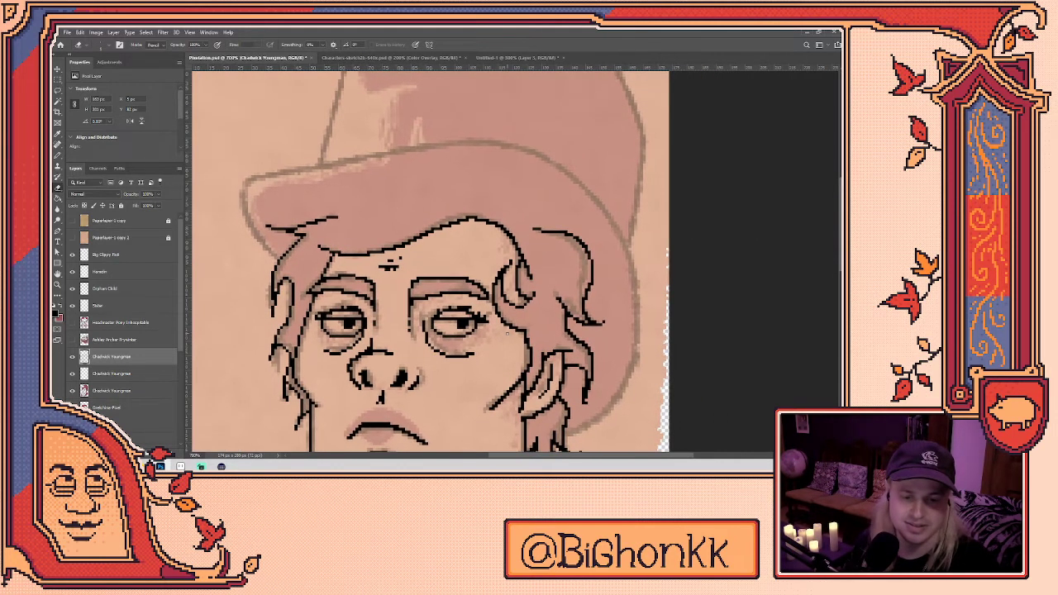
{"action": "key", "text": "b"}
{"action": "mouse_move", "coordinate": [547, 229]}
{"action": "left_mouse_down"}
{"action": "mouse_move", "coordinate": [493, 194]}
{"action": "mouse_move", "coordinate": [387, 205]}
{"action": "mouse_move", "coordinate": [546, 228]}
{"action": "mouse_move", "coordinate": [512, 200]}
{"action": "mouse_move", "coordinate": [368, 206]}
{"action": "left_mouse_up"}
- Remove the curved line drawn above the hair
{"action": "key", "text": "ctrl+z"}
{"action": "key", "text": "ctrl+z"}
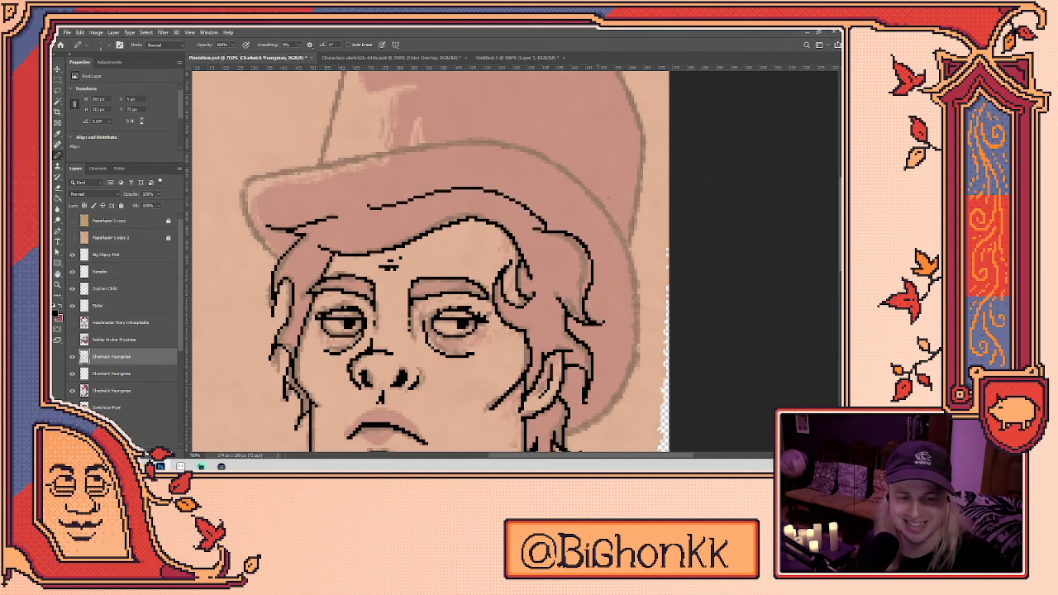
{"action": "key", "text": "e"}
{"action": "key", "text": "b"}
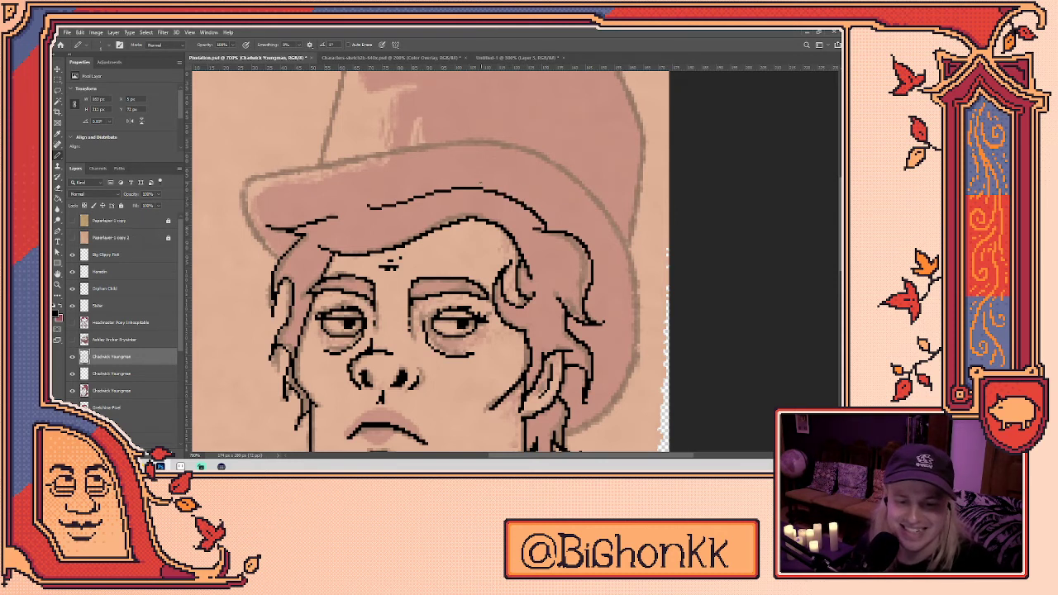
{"action": "scroll", "coordinate": [535, 255], "scroll_direction": "down", "scroll_amount": 3}
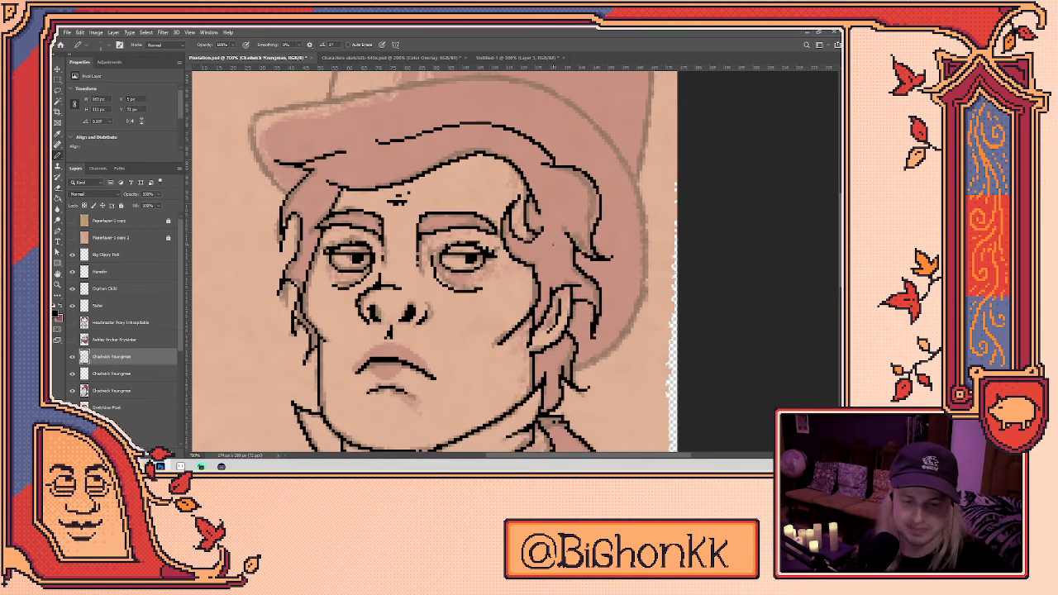
- Rework the right lower eyelid, discarding the trial line drawn under the eye
{"action": "mouse_move", "coordinate": [439, 286]}
{"action": "left_mouse_down"}
{"action": "mouse_move", "coordinate": [471, 293]}
{"action": "mouse_move", "coordinate": [483, 287]}
{"action": "mouse_move", "coordinate": [449, 277]}
{"action": "mouse_move", "coordinate": [480, 277]}
{"action": "left_mouse_up"}
{"action": "key", "text": "ctrl+z"}
{"action": "key", "text": "ctrl+z"}
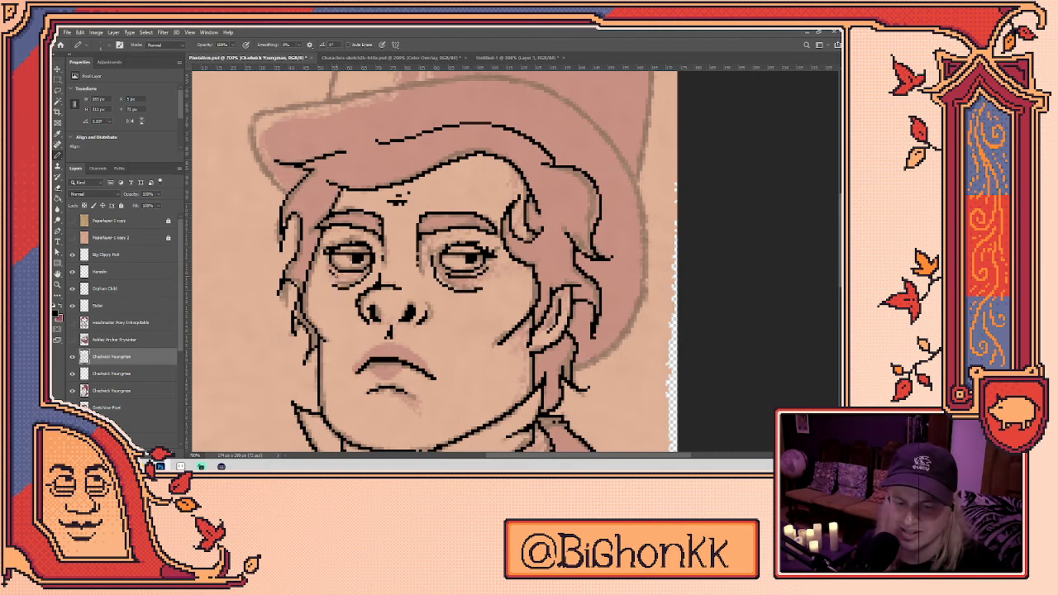
{"action": "left_click_drag", "start_coordinate": [466, 338], "coordinate": [480, 272]}
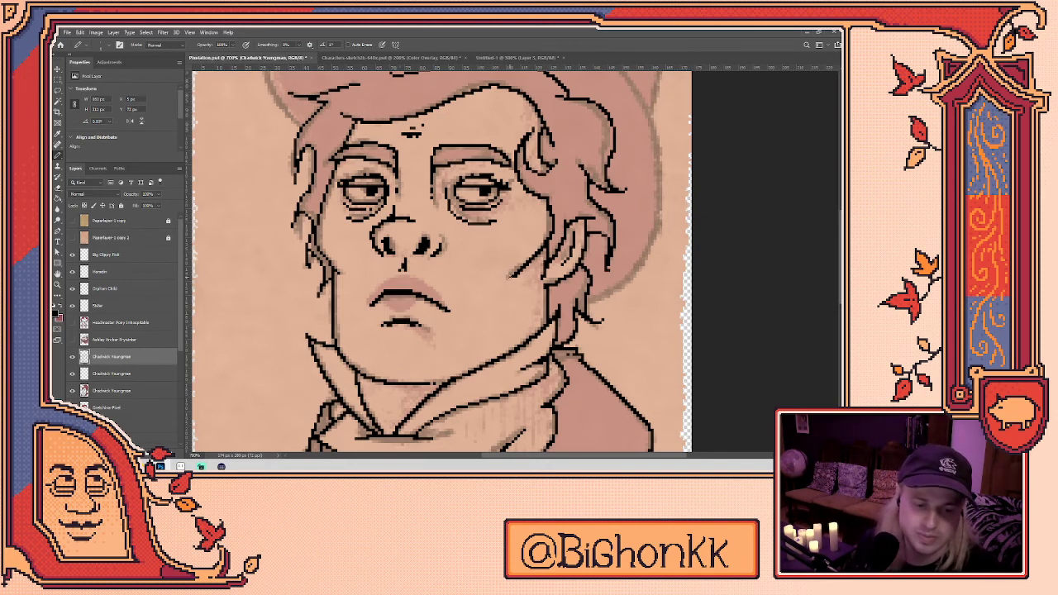
{"action": "left_click_drag", "start_coordinate": [469, 269], "coordinate": [482, 319]}
{"action": "key", "text": "e"}
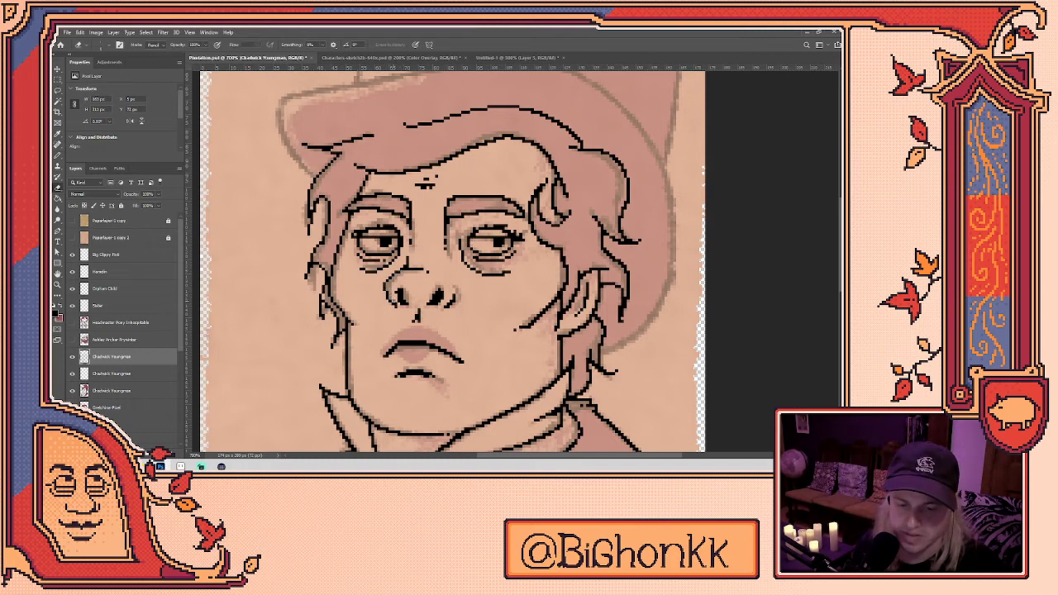
{"action": "key", "text": "b"}
{"action": "key", "text": "e"}
{"action": "key", "text": "b"}
{"action": "key", "text": "e"}
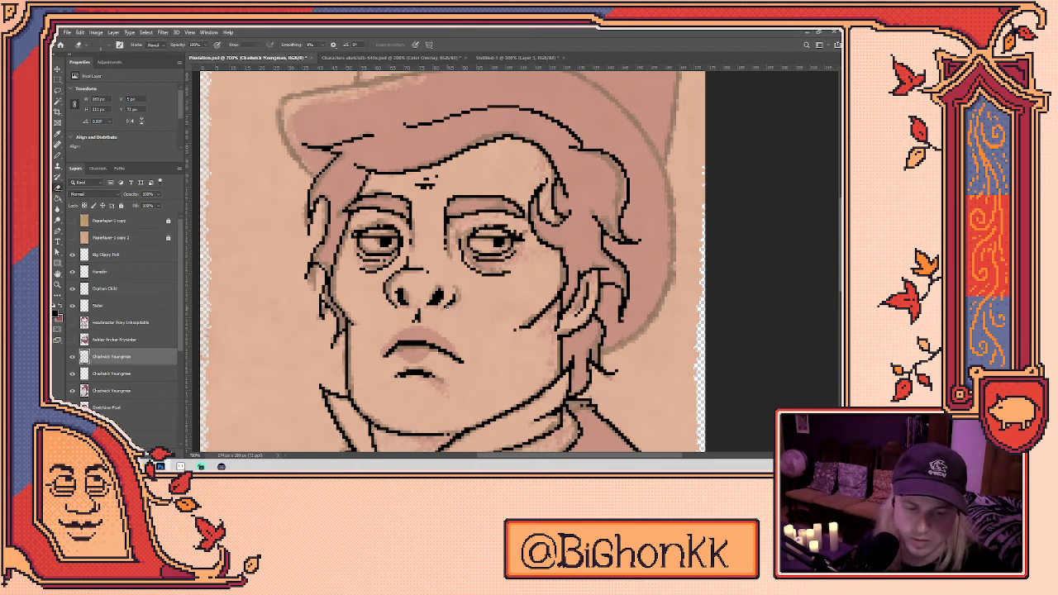
{"action": "key", "text": "b"}
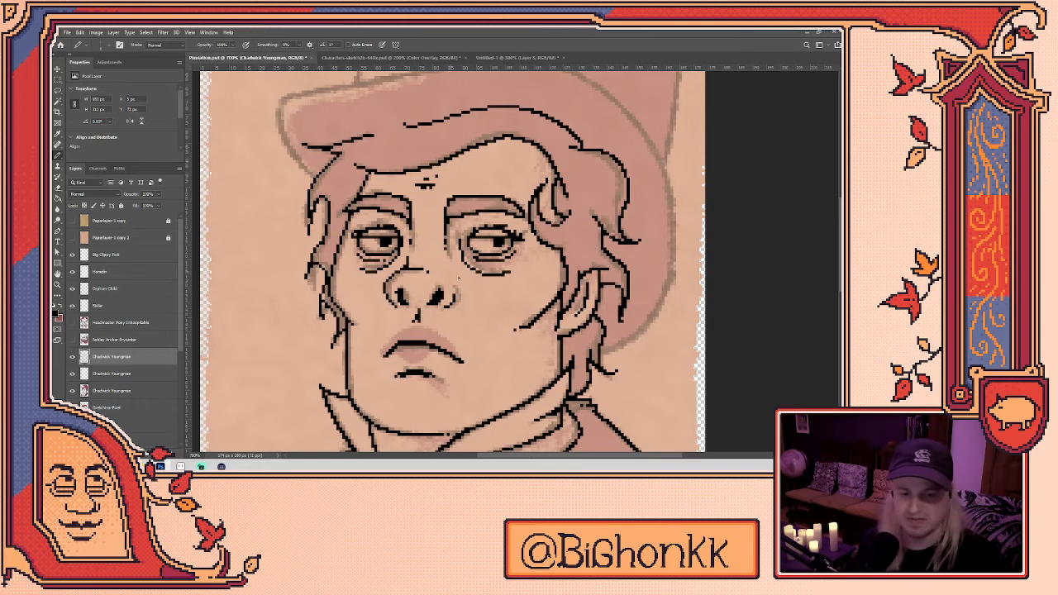
- Repaint both black nostril pixels in a light grey with the Pencil
{"action": "left_click_drag", "start_coordinate": [536, 287], "coordinate": [516, 327]}
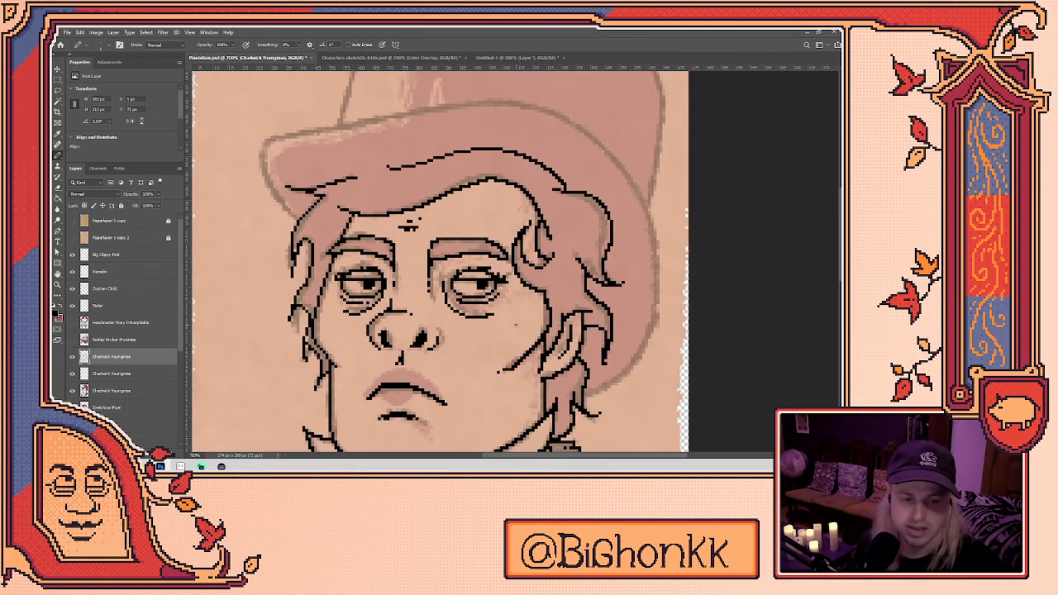
{"action": "scroll", "coordinate": [579, 316], "scroll_direction": "down", "scroll_amount": 3}
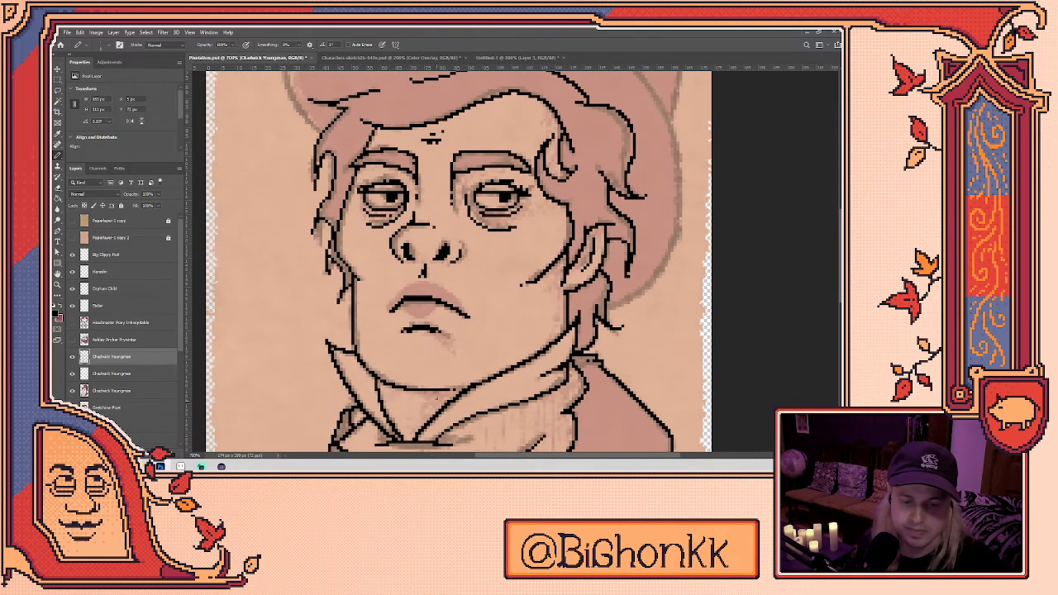
{"action": "scroll", "coordinate": [553, 335], "scroll_direction": "up", "scroll_amount": 3}
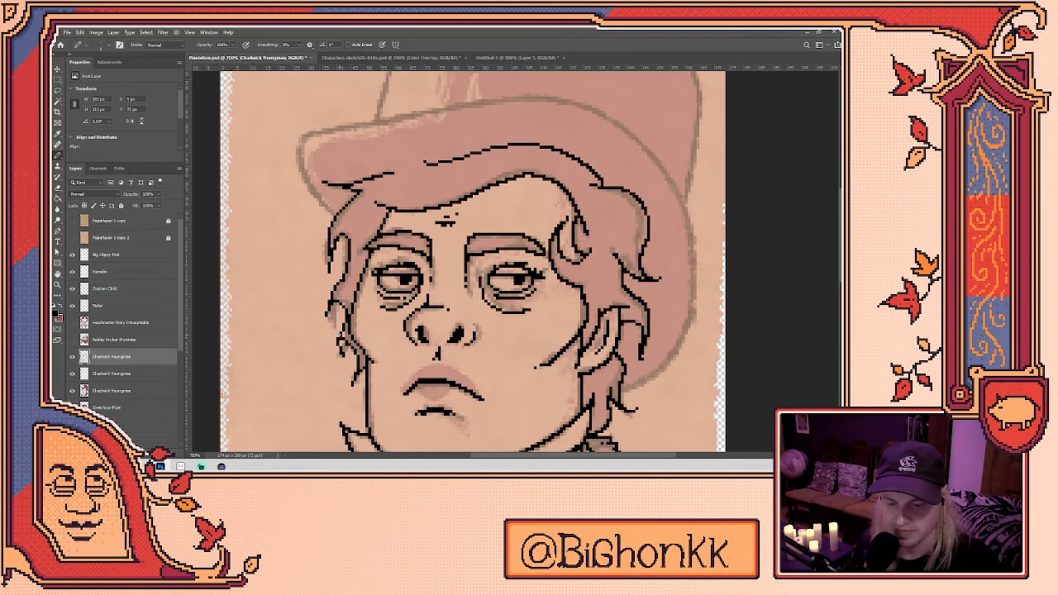
{"action": "key", "text": "e"}
{"action": "key", "text": "b"}
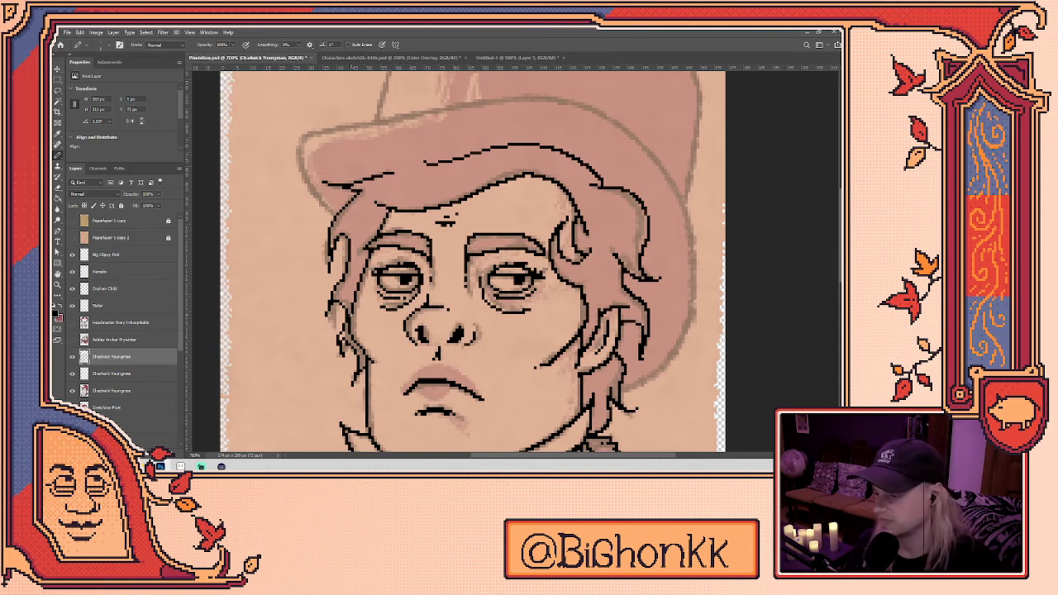
{"action": "left_click_drag", "start_coordinate": [645, 388], "coordinate": [609, 302]}
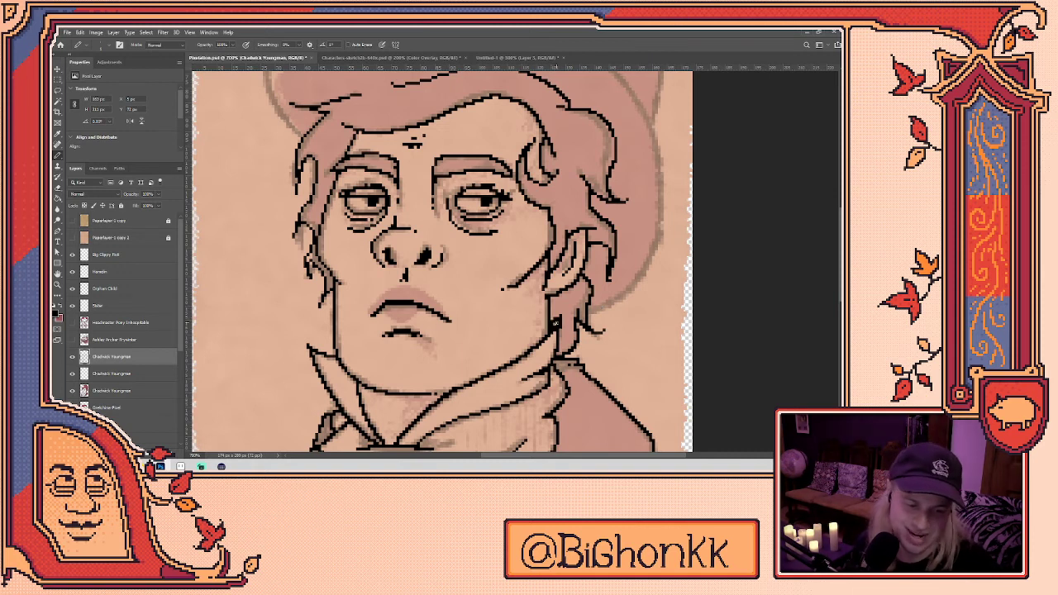
{"action": "left_click_drag", "start_coordinate": [490, 315], "coordinate": [495, 359]}
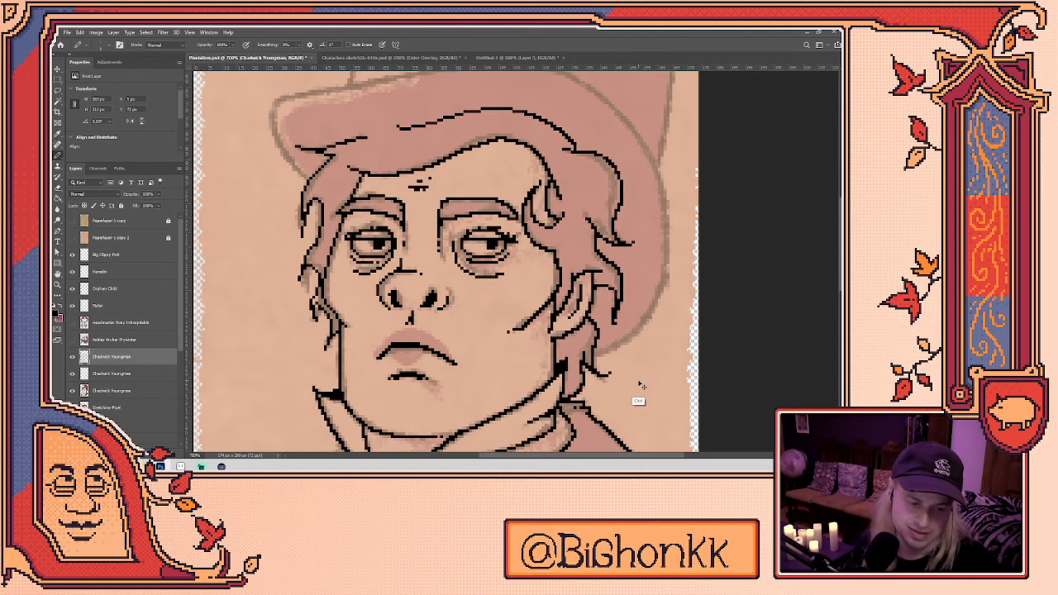
{"action": "key", "text": "e"}
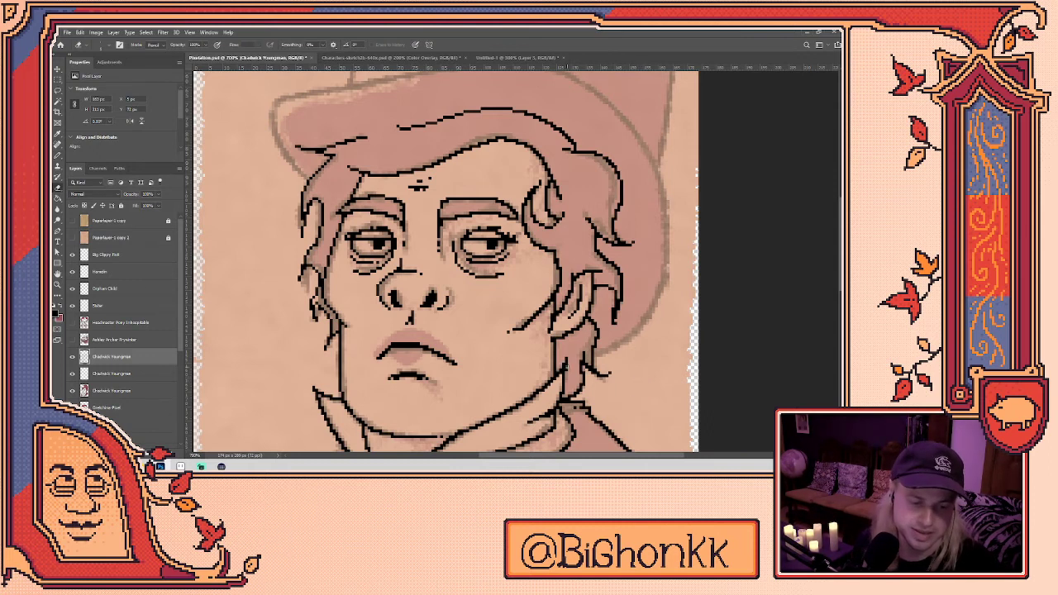
{"action": "scroll", "coordinate": [387, 188], "scroll_direction": "down", "scroll_amount": 4}
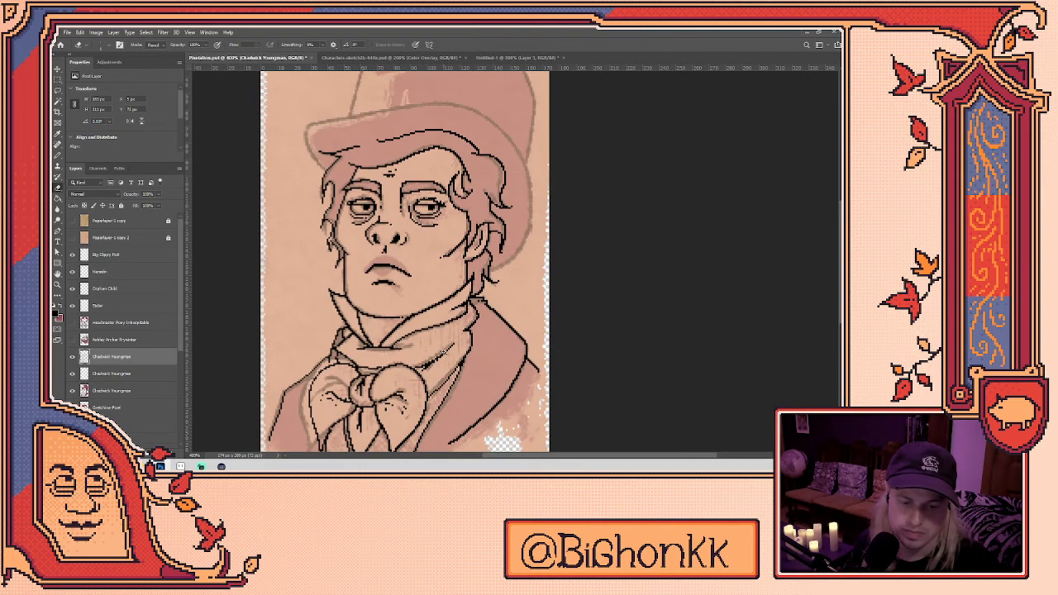
{"action": "scroll", "coordinate": [463, 346], "scroll_direction": "up", "scroll_amount": 4}
{"action": "scroll", "coordinate": [463, 345], "scroll_direction": "up", "scroll_amount": 1}
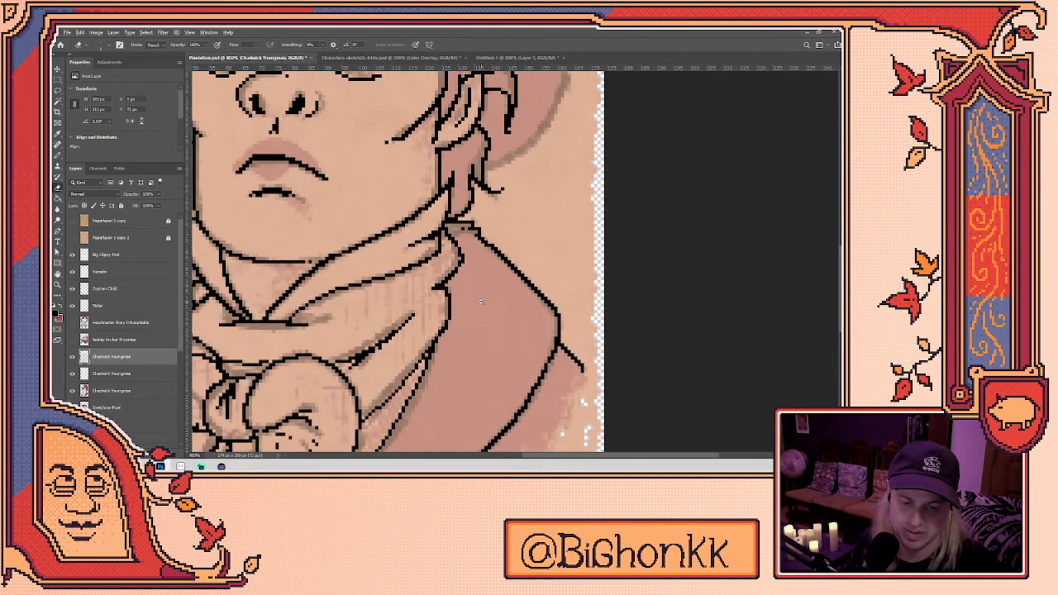
{"action": "scroll", "coordinate": [487, 302], "scroll_direction": "down", "scroll_amount": 3}
{"action": "scroll", "coordinate": [418, 317], "scroll_direction": "up", "scroll_amount": 5}
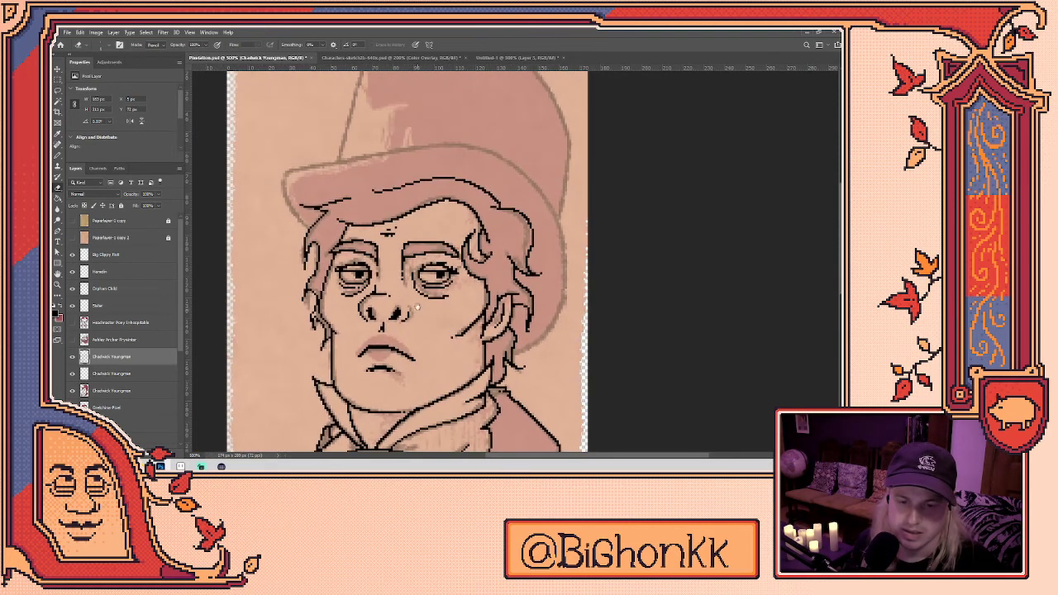
{"action": "scroll", "coordinate": [389, 215], "scroll_direction": "up", "scroll_amount": 1}
{"action": "scroll", "coordinate": [401, 322], "scroll_direction": "up", "scroll_amount": 2}
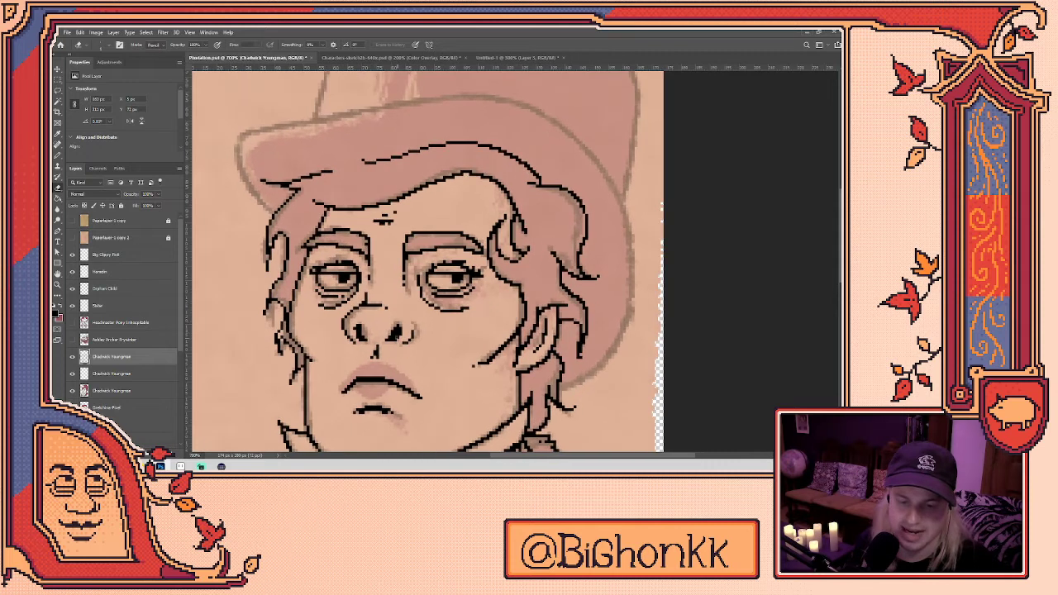
{"action": "mouse_move", "coordinate": [357, 327]}
{"action": "left_mouse_down"}
{"action": "mouse_move", "coordinate": [359, 339]}
{"action": "mouse_move", "coordinate": [355, 331]}
{"action": "mouse_move", "coordinate": [393, 341]}
{"action": "mouse_move", "coordinate": [397, 331]}
{"action": "left_mouse_up"}
{"action": "scroll", "coordinate": [414, 267], "scroll_direction": "up", "scroll_amount": 4}
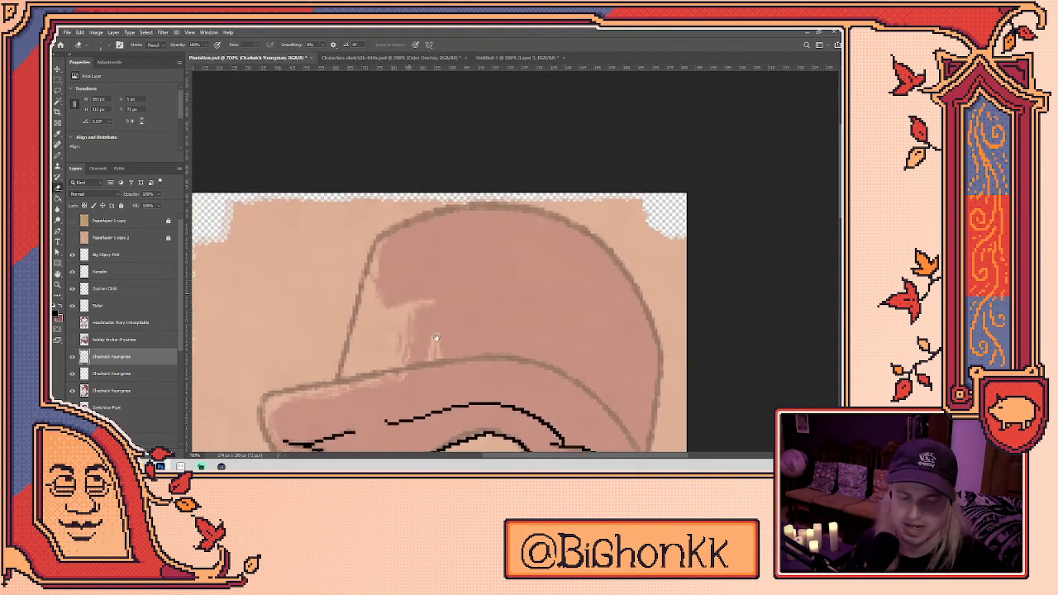
{"action": "scroll", "coordinate": [450, 286], "scroll_direction": "down", "scroll_amount": 1}
- Draw a black pencil outline up the left edge of the hat brim
{"action": "mouse_move", "coordinate": [309, 420]}
{"action": "left_mouse_down"}
{"action": "mouse_move", "coordinate": [281, 359]}
{"action": "mouse_move", "coordinate": [291, 335]}
{"action": "mouse_move", "coordinate": [471, 301]}
{"action": "mouse_move", "coordinate": [569, 312]}
{"action": "mouse_move", "coordinate": [630, 352]}
{"action": "mouse_move", "coordinate": [669, 443]}
{"action": "mouse_move", "coordinate": [556, 196]}
{"action": "mouse_move", "coordinate": [565, 213]}
{"action": "mouse_move", "coordinate": [551, 318]}
{"action": "mouse_move", "coordinate": [519, 360]}
{"action": "mouse_move", "coordinate": [496, 368]}
{"action": "left_mouse_up"}
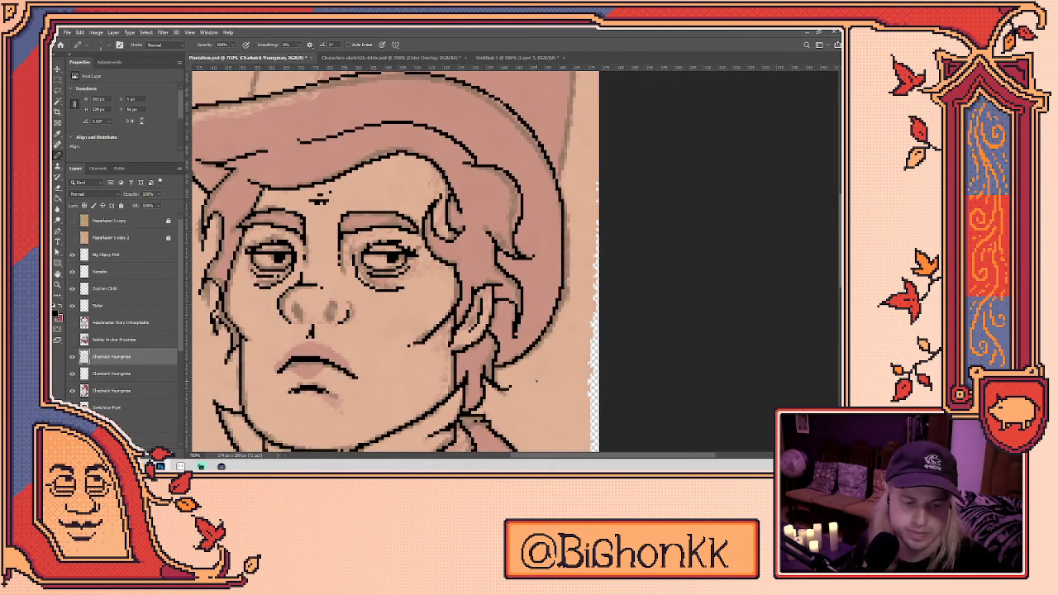
{"action": "scroll", "coordinate": [537, 381], "scroll_direction": "up", "scroll_amount": 2}
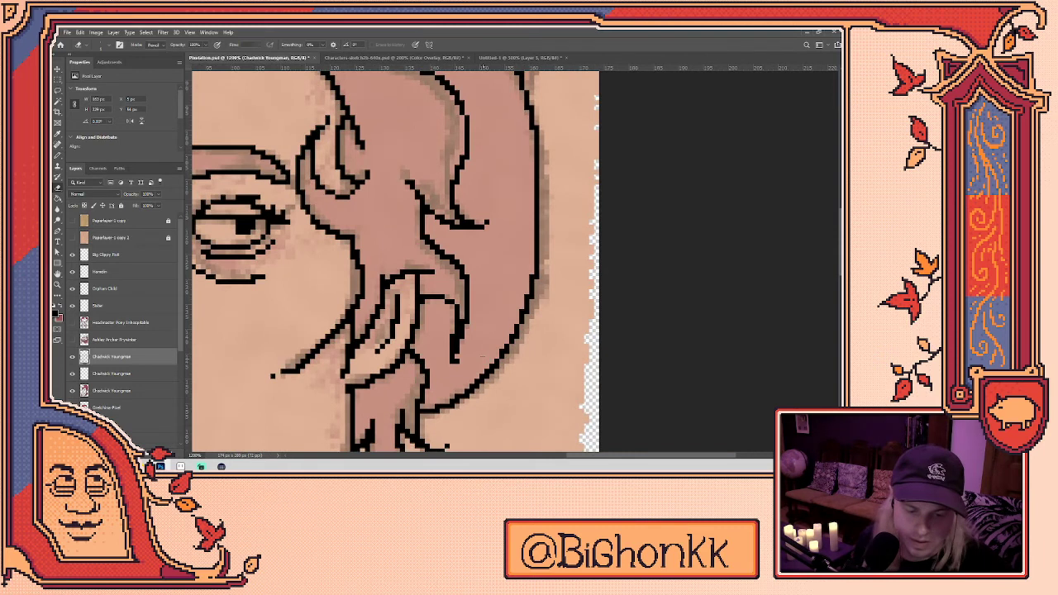
{"action": "left_click_drag", "start_coordinate": [513, 372], "coordinate": [494, 385]}
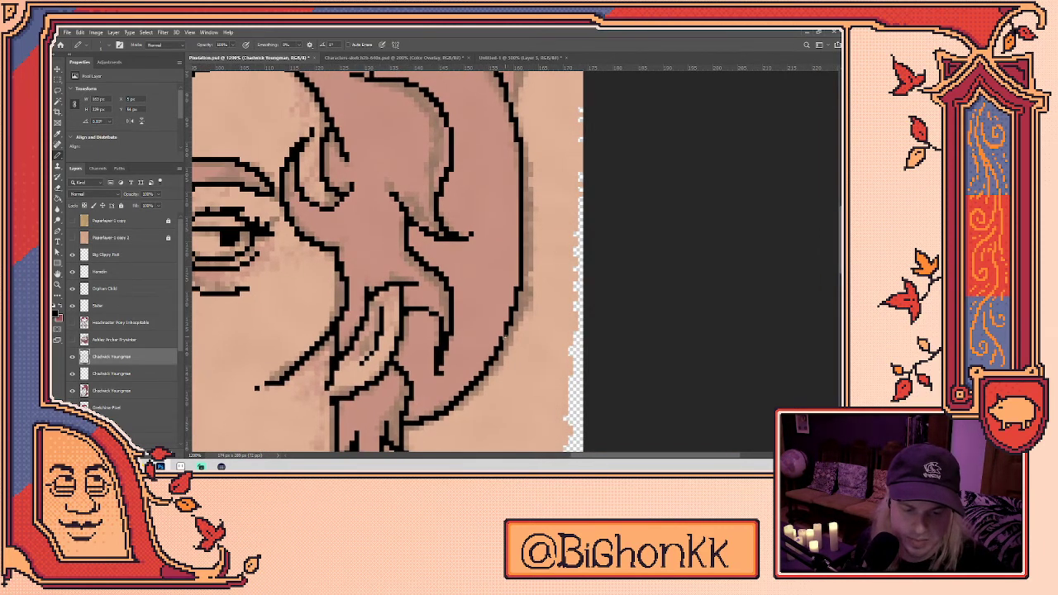
{"action": "left_click_drag", "start_coordinate": [523, 302], "coordinate": [512, 329]}
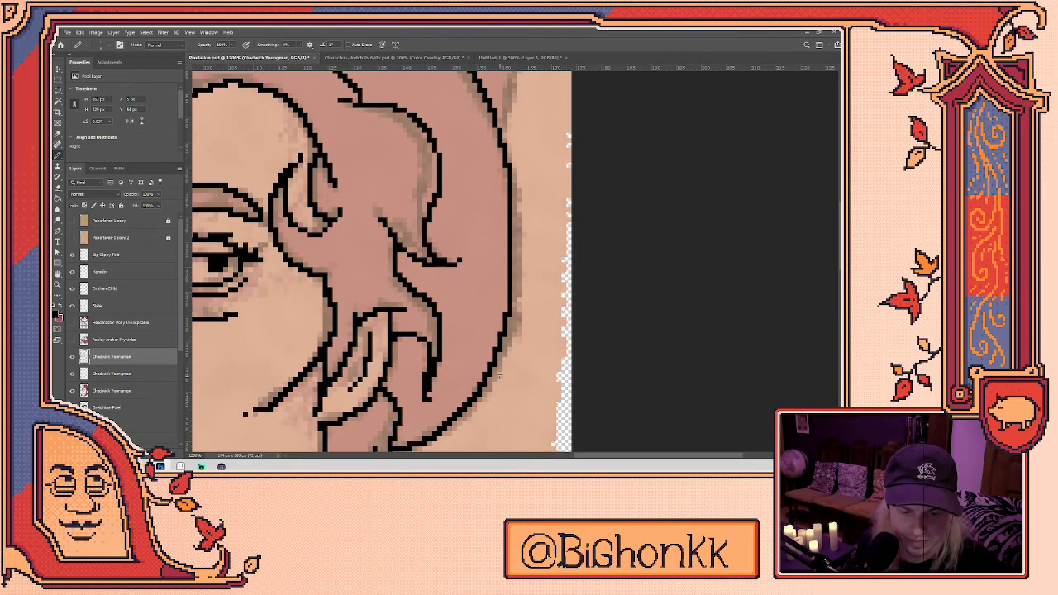
{"action": "scroll", "coordinate": [506, 325], "scroll_direction": "up", "scroll_amount": 5}
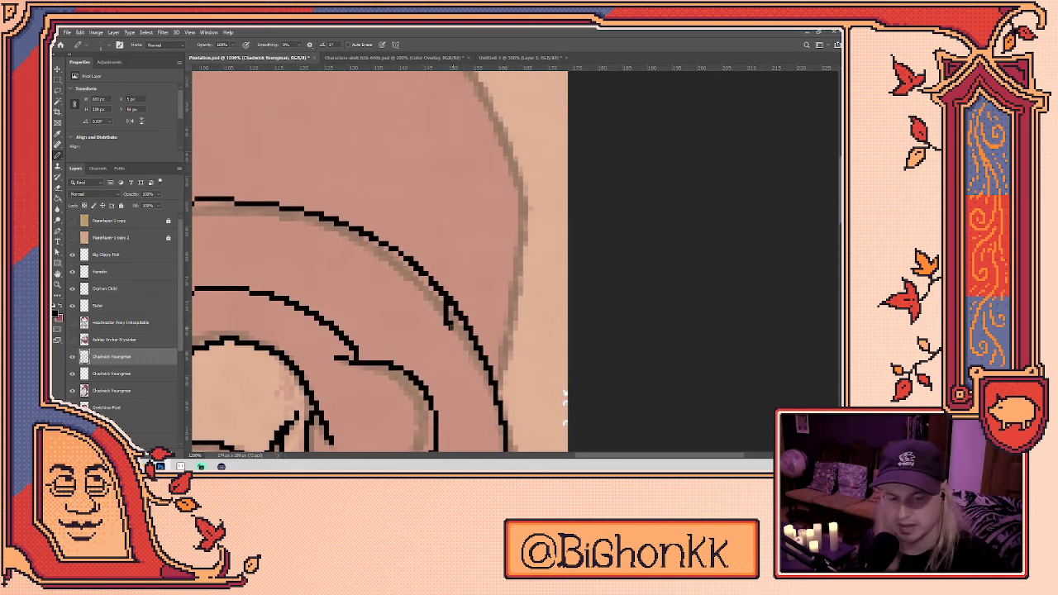
- Bring the brim's left end into view and erase the stray pixels there
{"action": "key", "text": "e"}
{"action": "key", "text": "b"}
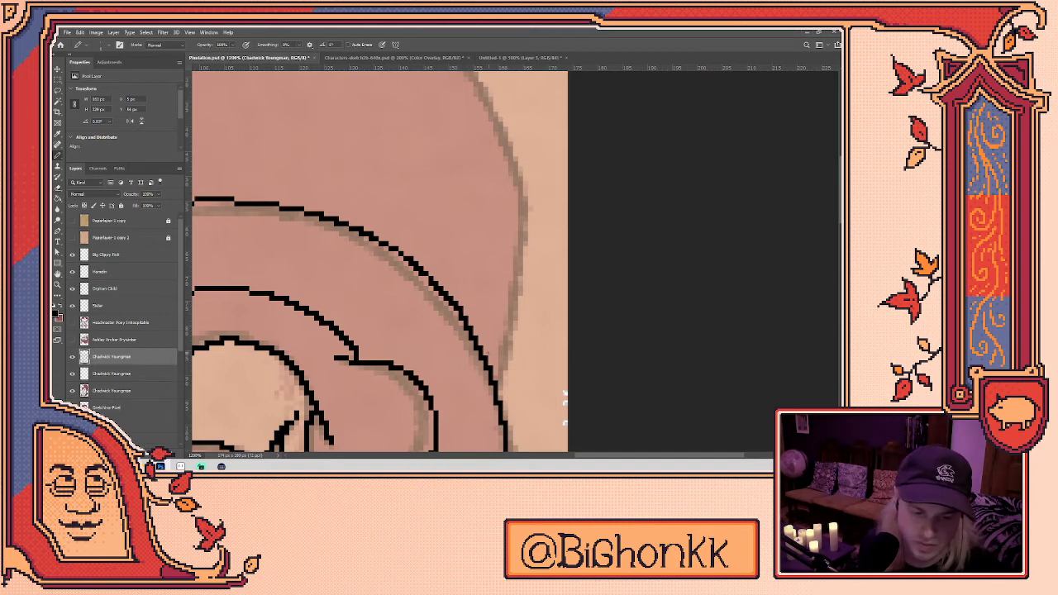
{"action": "left_click_drag", "start_coordinate": [427, 276], "coordinate": [477, 320]}
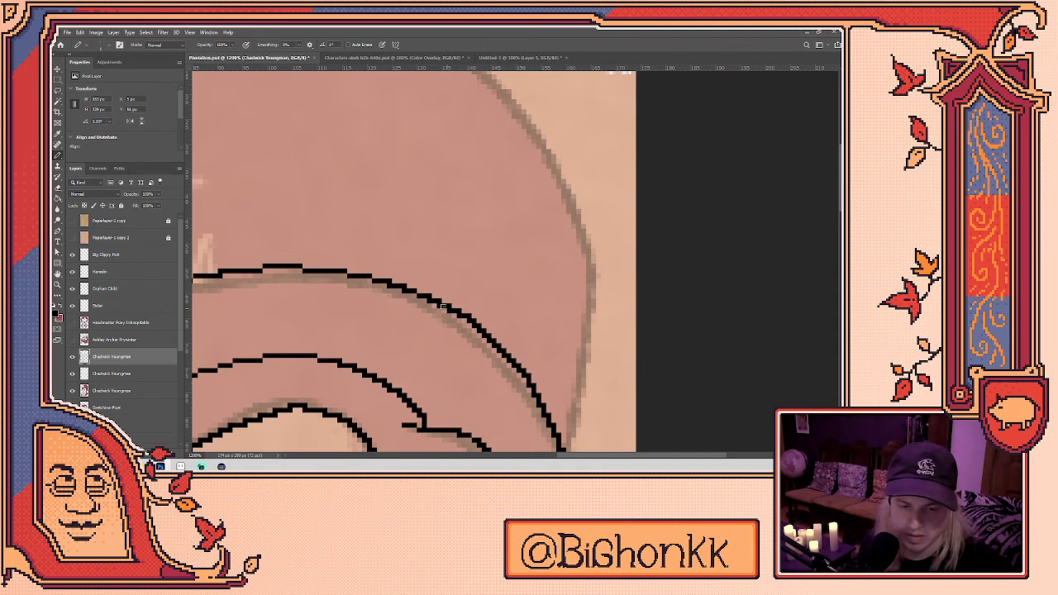
{"action": "left_click_drag", "start_coordinate": [436, 278], "coordinate": [524, 308]}
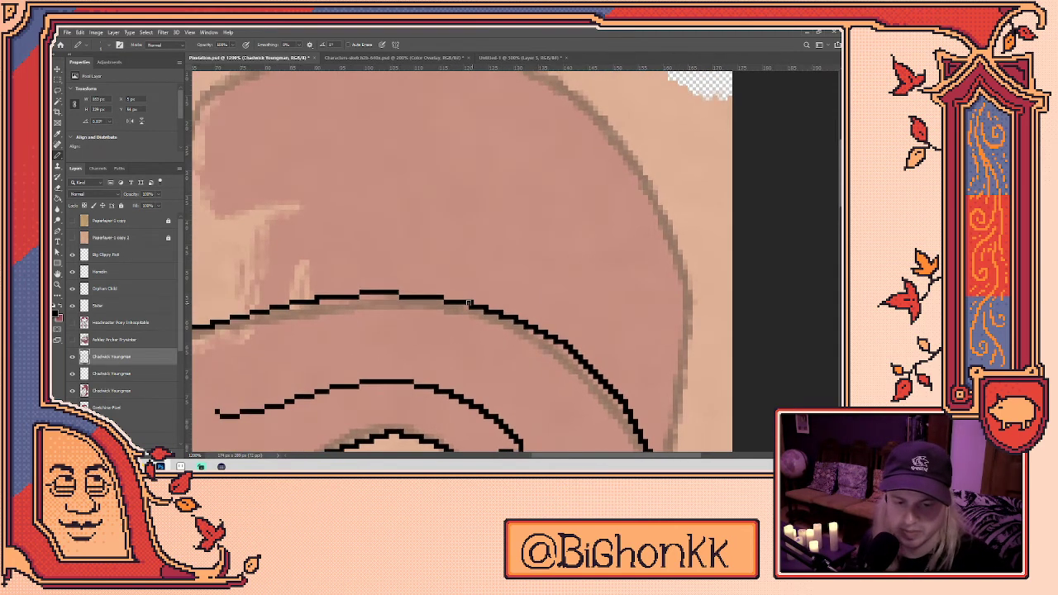
{"action": "left_click_drag", "start_coordinate": [480, 295], "coordinate": [570, 240]}
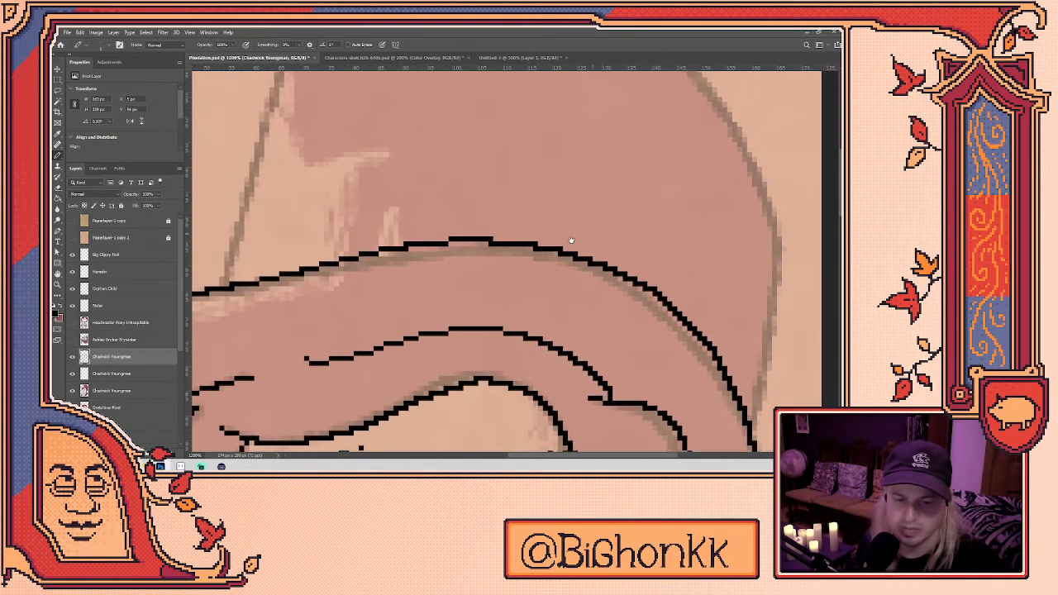
{"action": "left_click_drag", "start_coordinate": [479, 296], "coordinate": [620, 289]}
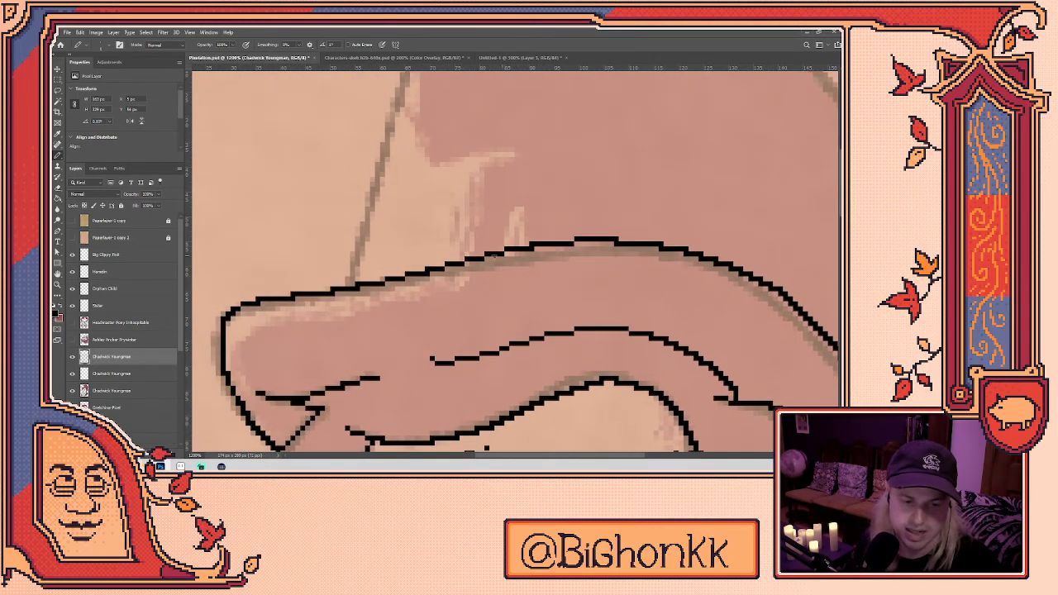
{"action": "key", "text": "e"}
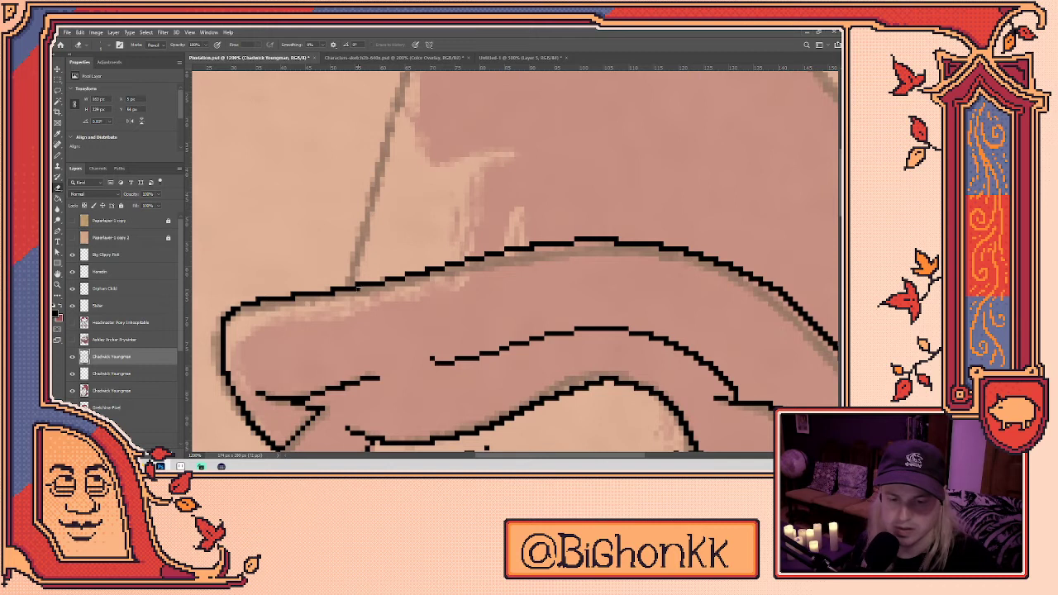
{"action": "left_click_drag", "start_coordinate": [332, 297], "coordinate": [478, 302]}
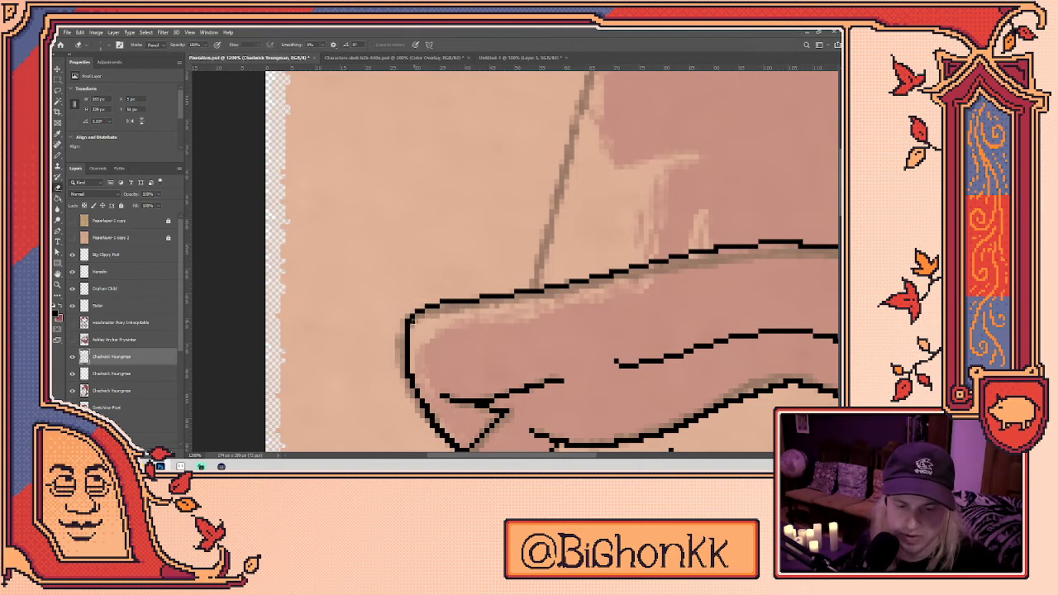
{"action": "scroll", "coordinate": [423, 329], "scroll_direction": "down", "scroll_amount": 2}
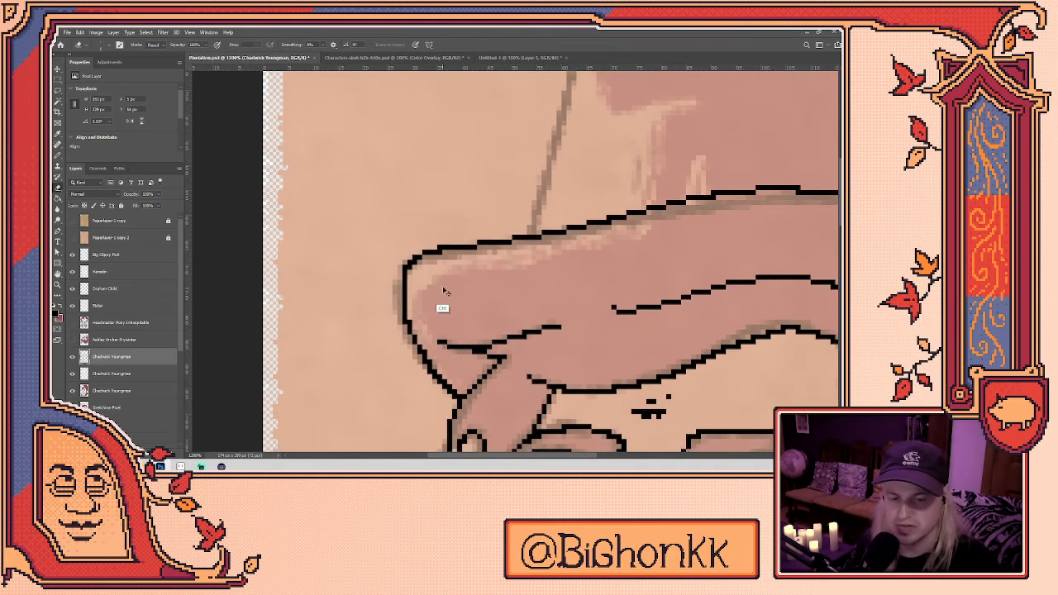
{"action": "key", "text": "b"}
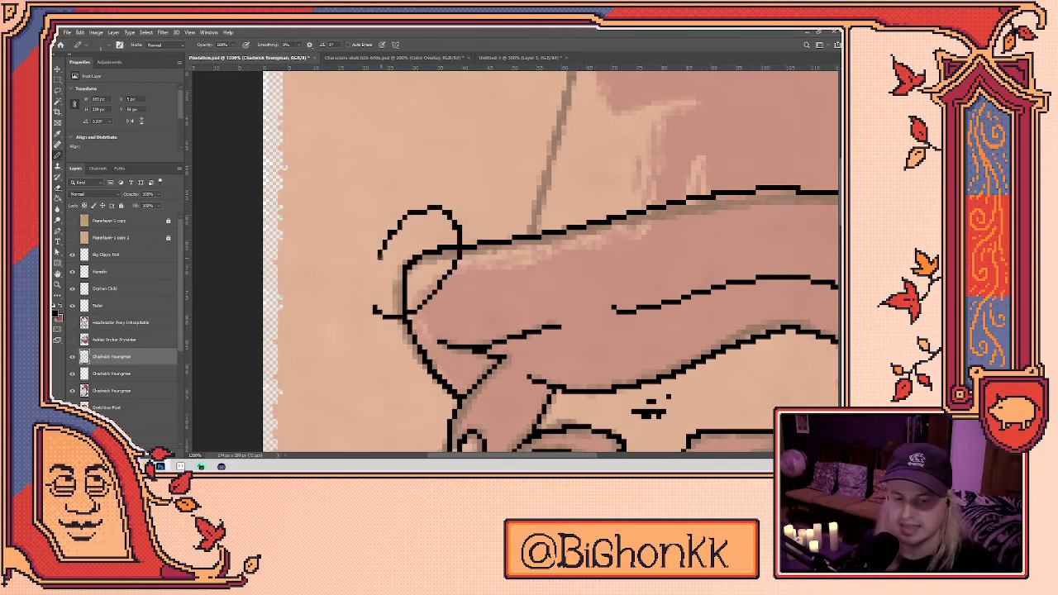
{"action": "key", "text": "e"}
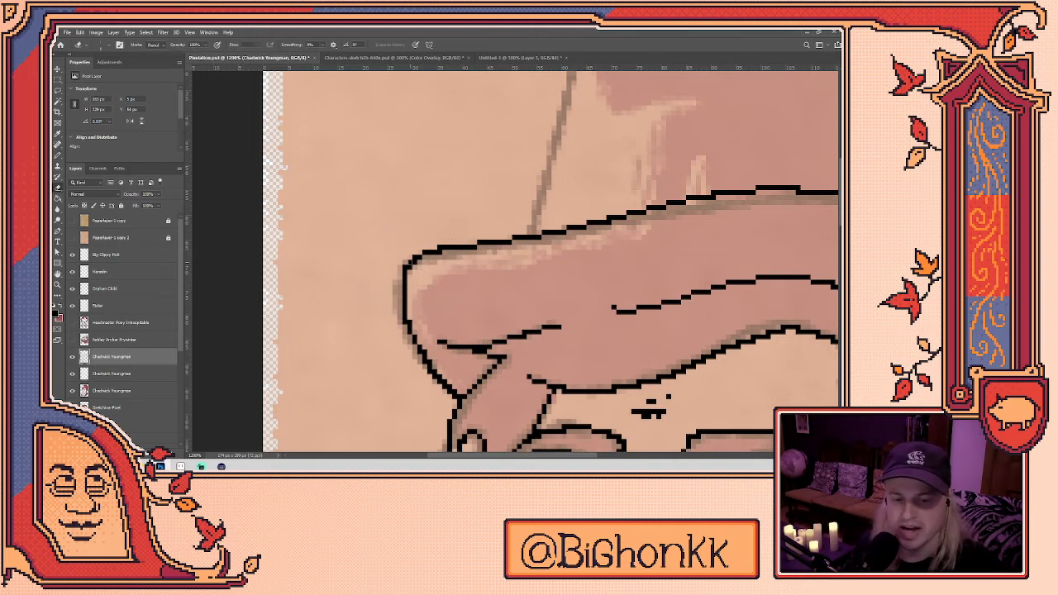
{"action": "left_click", "coordinate": [407, 264]}
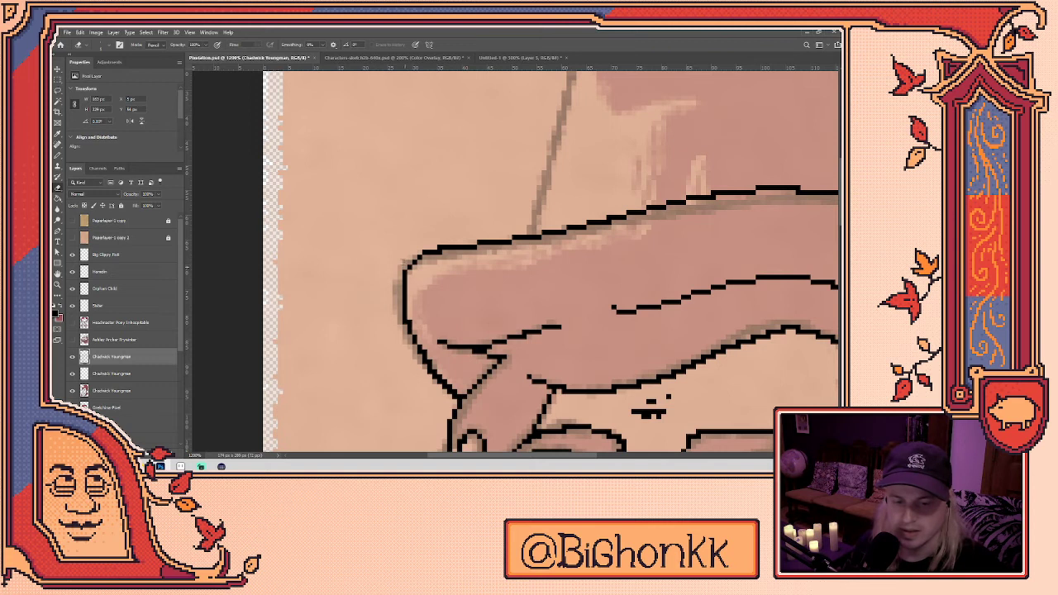
- Erase leftover outline pixels at the brim's left end and along the hat's left edge
{"action": "key", "text": "b"}
{"action": "left_click_drag", "start_coordinate": [374, 253], "coordinate": [455, 182]}
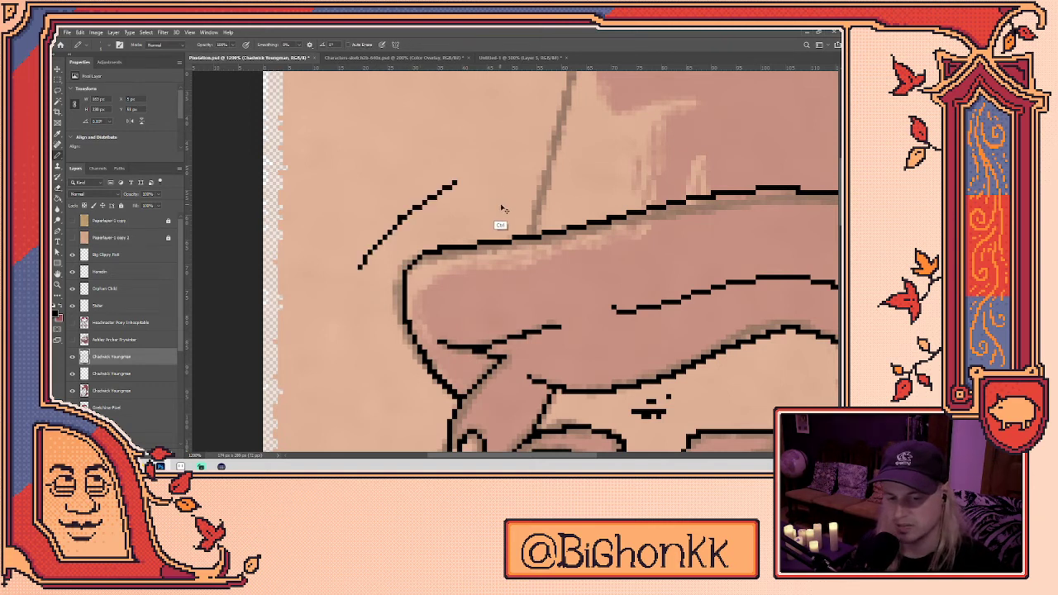
{"action": "key", "text": "ctrl+z"}
{"action": "key", "text": "e"}
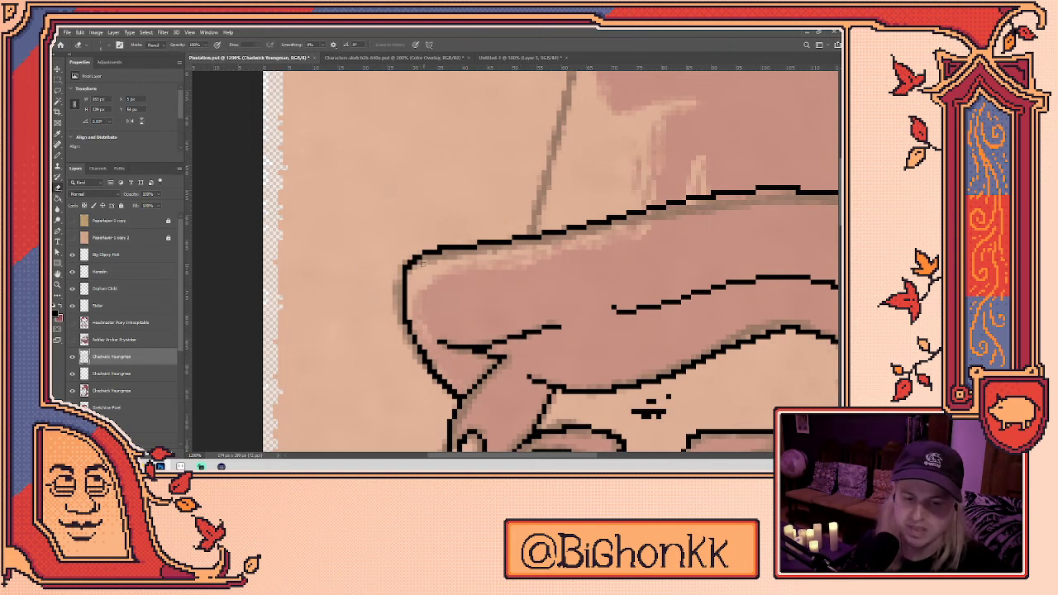
{"action": "left_click_drag", "start_coordinate": [418, 263], "coordinate": [345, 211]}
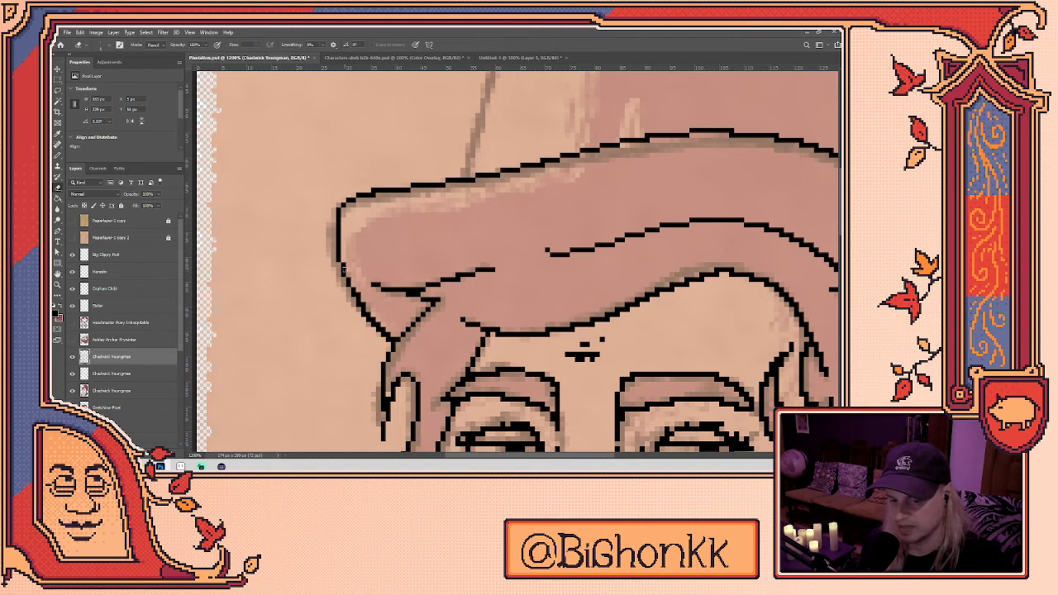
{"action": "key", "text": "b"}
{"action": "key", "text": "e"}
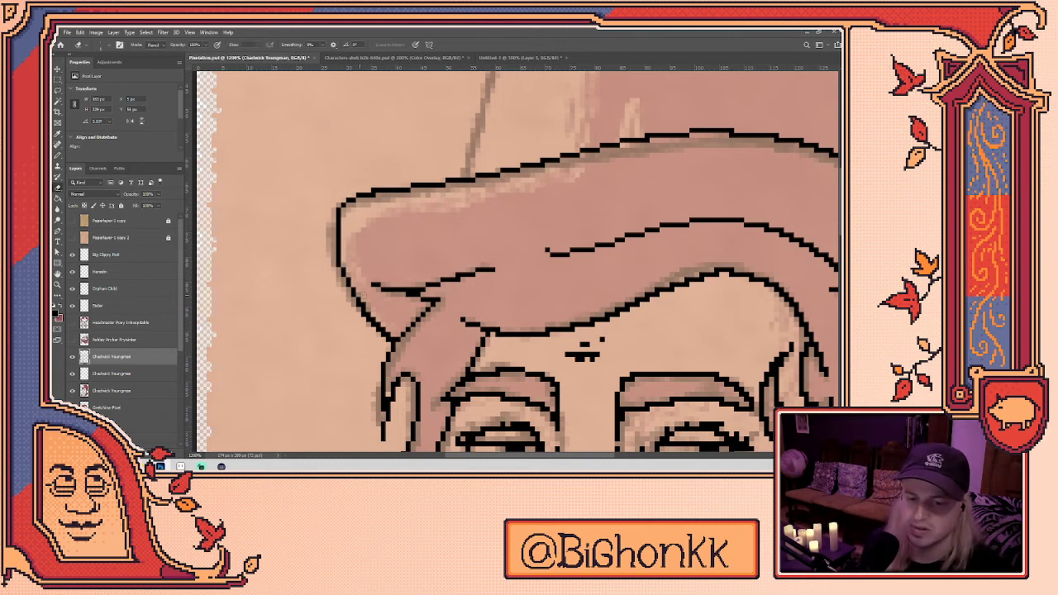
{"action": "left_click_drag", "start_coordinate": [366, 305], "coordinate": [385, 329]}
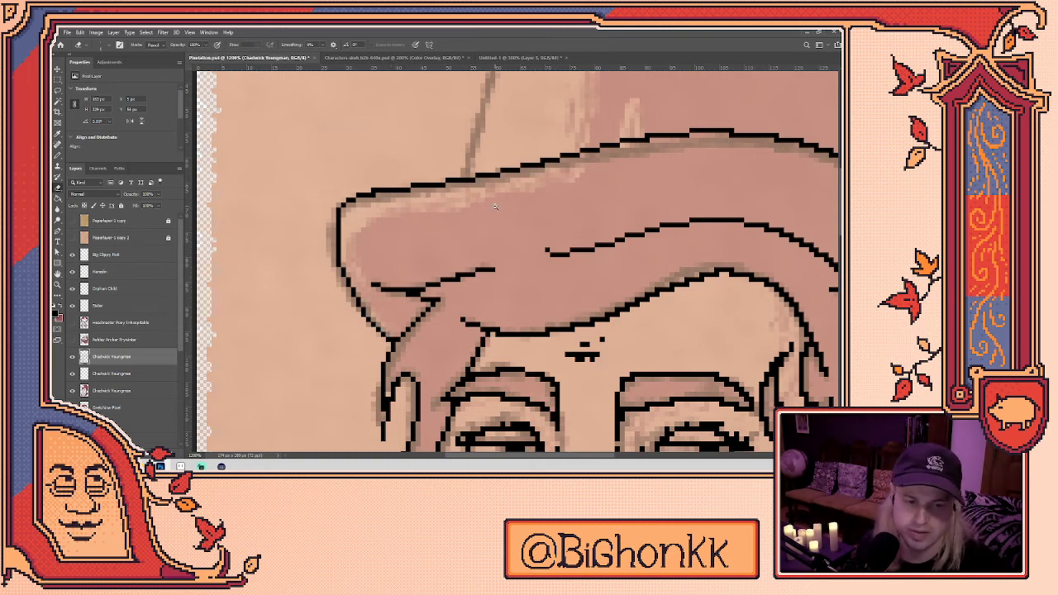
- Pencil a black outline up the crown's left edge and along its top
{"action": "scroll", "coordinate": [472, 207], "scroll_direction": "down", "scroll_amount": 3}
{"action": "scroll", "coordinate": [499, 214], "scroll_direction": "right", "scroll_amount": 3}
{"action": "scroll", "coordinate": [529, 194], "scroll_direction": "up", "scroll_amount": 1}
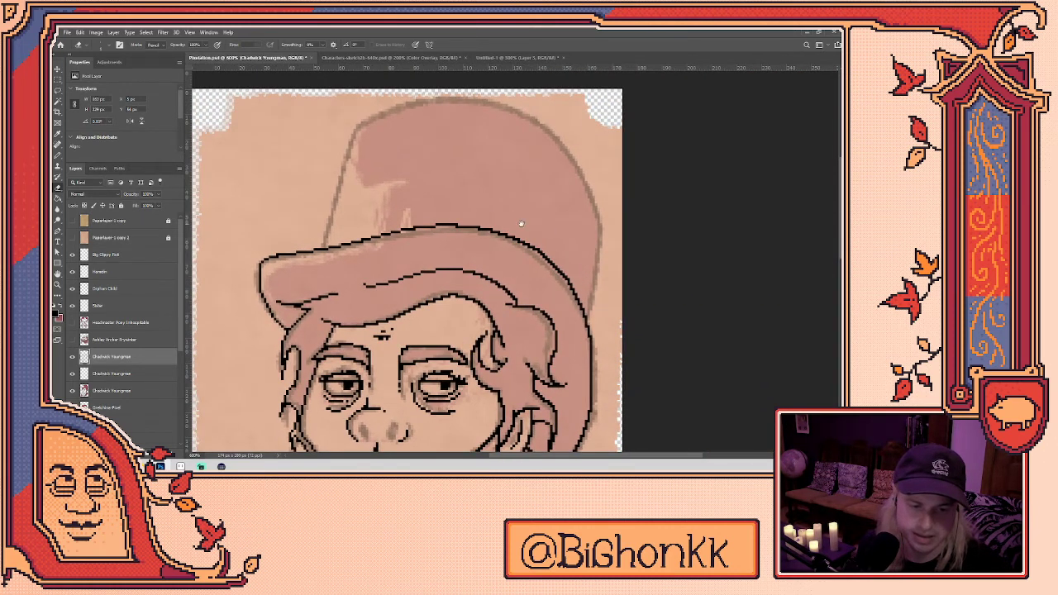
{"action": "scroll", "coordinate": [542, 226], "scroll_direction": "up", "scroll_amount": 2}
{"action": "scroll", "coordinate": [542, 226], "scroll_direction": "left", "scroll_amount": 1}
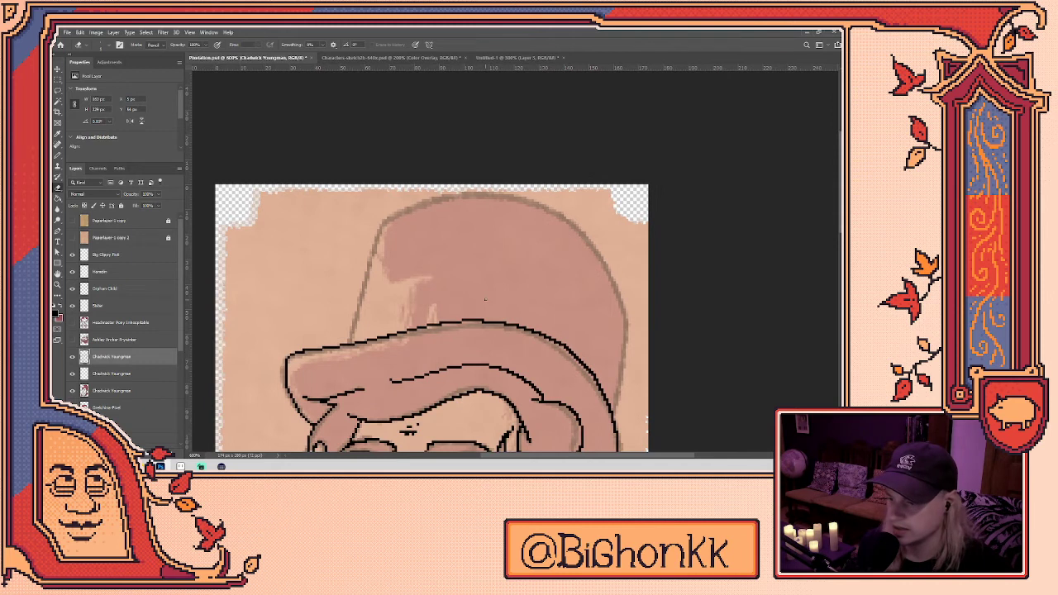
{"action": "scroll", "coordinate": [416, 326], "scroll_direction": "up", "scroll_amount": 2}
{"action": "scroll", "coordinate": [406, 323], "scroll_direction": "up", "scroll_amount": 2}
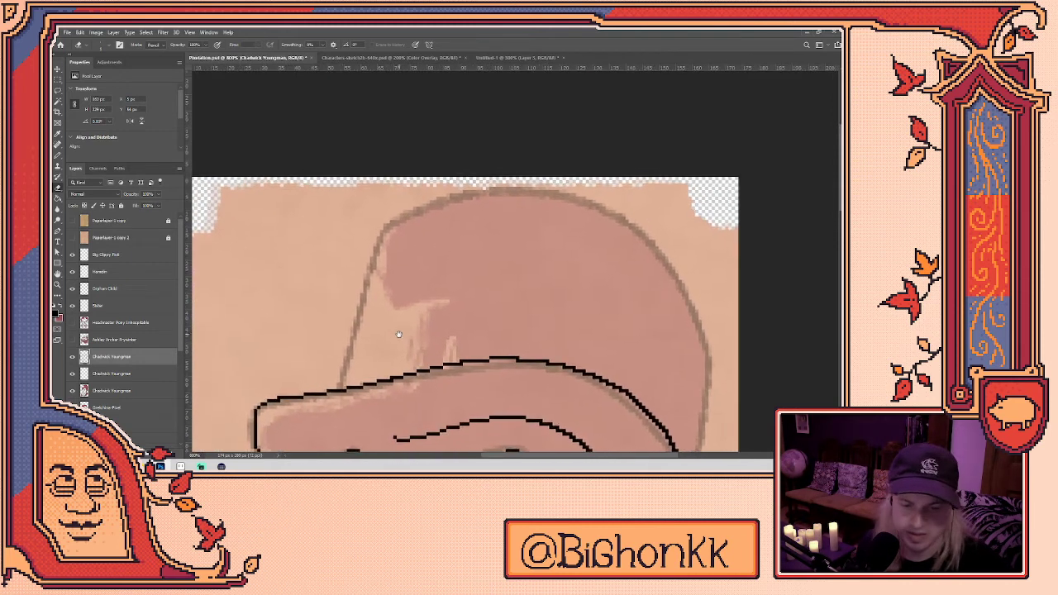
{"action": "key", "text": "b"}
{"action": "left_click", "coordinate": [384, 225], "text": "shift"}
{"action": "mouse_move", "coordinate": [384, 225]}
{"action": "left_mouse_down"}
{"action": "mouse_move", "coordinate": [449, 197]}
{"action": "mouse_move", "coordinate": [506, 191]}
{"action": "mouse_move", "coordinate": [612, 211]}
{"action": "mouse_move", "coordinate": [672, 258]}
{"action": "mouse_move", "coordinate": [707, 364]}
{"action": "mouse_move", "coordinate": [736, 393]}
{"action": "mouse_move", "coordinate": [639, 262]}
{"action": "mouse_move", "coordinate": [593, 233]}
{"action": "mouse_move", "coordinate": [568, 254]}
{"action": "mouse_move", "coordinate": [567, 214]}
{"action": "mouse_move", "coordinate": [549, 331]}
{"action": "left_mouse_up"}
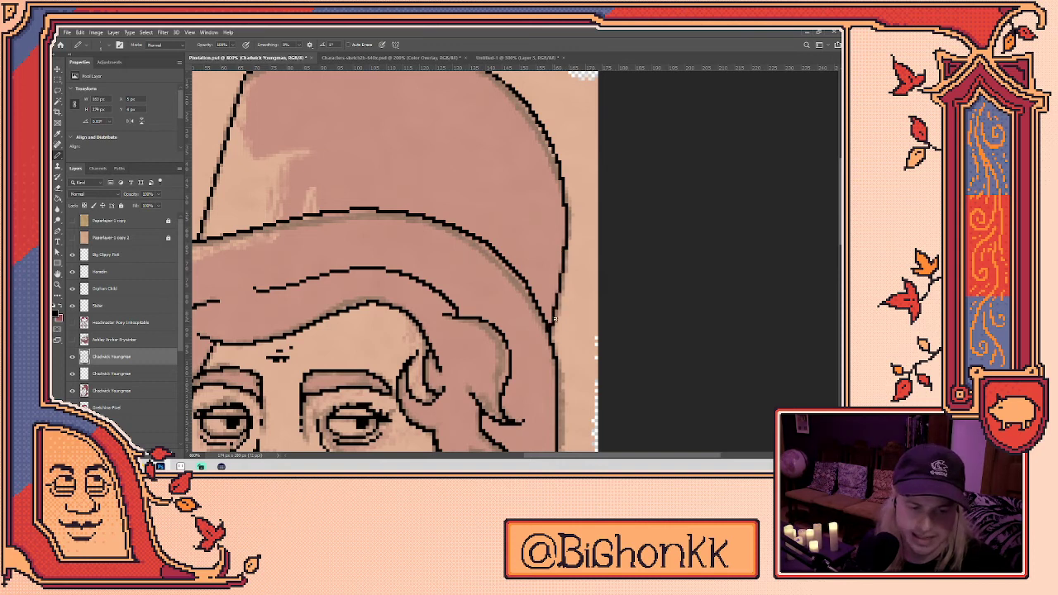
- Bring the crown's right side into view and refine its outline, erasing stray pixels
{"action": "mouse_move", "coordinate": [565, 282]}
{"action": "left_mouse_down"}
{"action": "mouse_move", "coordinate": [567, 325]}
{"action": "mouse_move", "coordinate": [594, 374]}
{"action": "left_mouse_up"}
{"action": "key", "text": "e"}
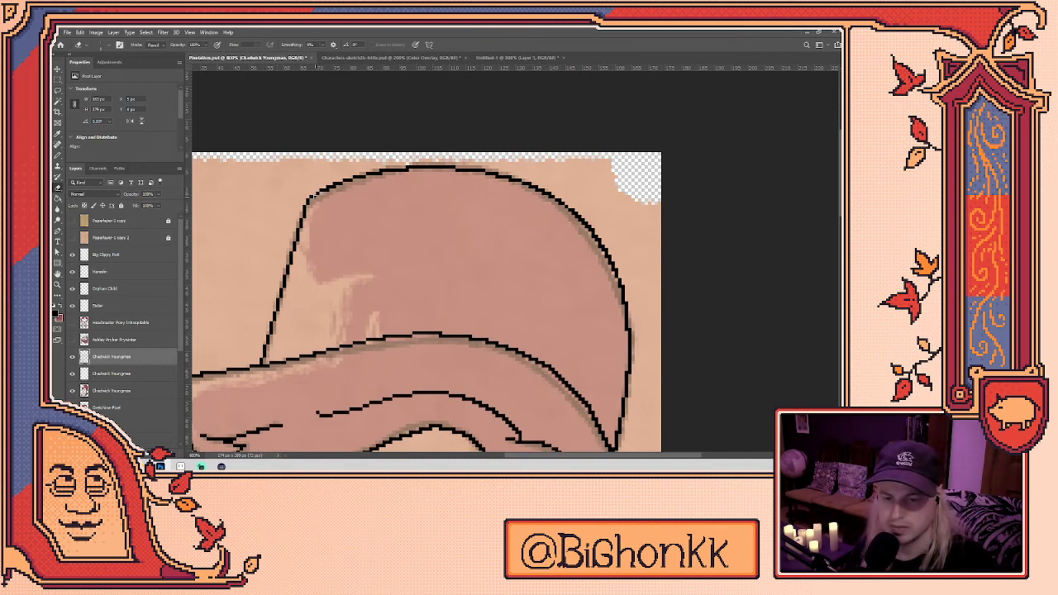
{"action": "left_click_drag", "start_coordinate": [352, 208], "coordinate": [358, 276]}
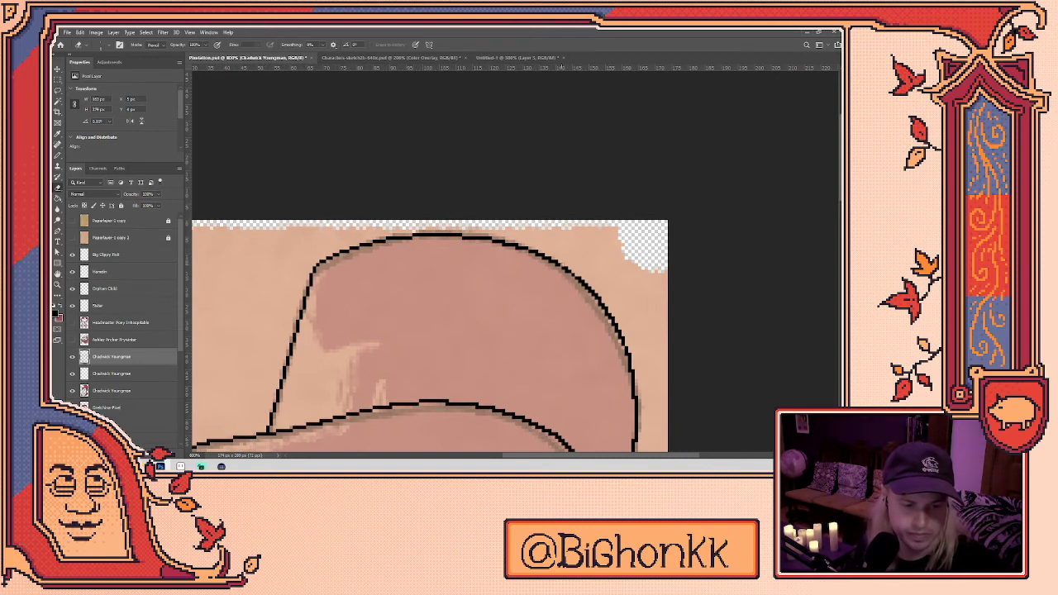
{"action": "key", "text": "b"}
{"action": "scroll", "coordinate": [606, 304], "scroll_direction": "down", "scroll_amount": 2}
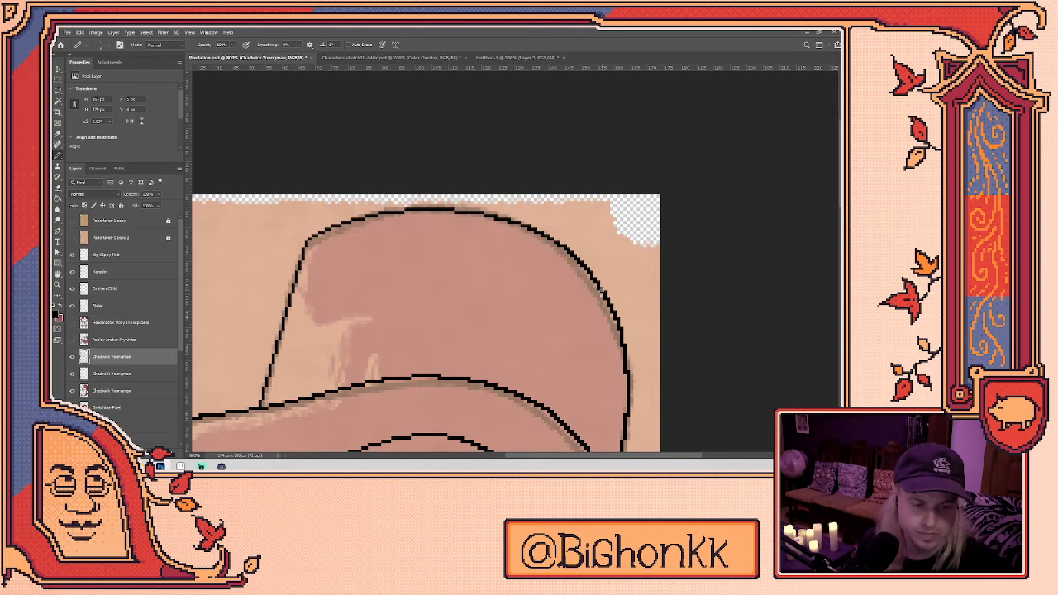
{"action": "key", "text": "e"}
{"action": "key", "text": "b"}
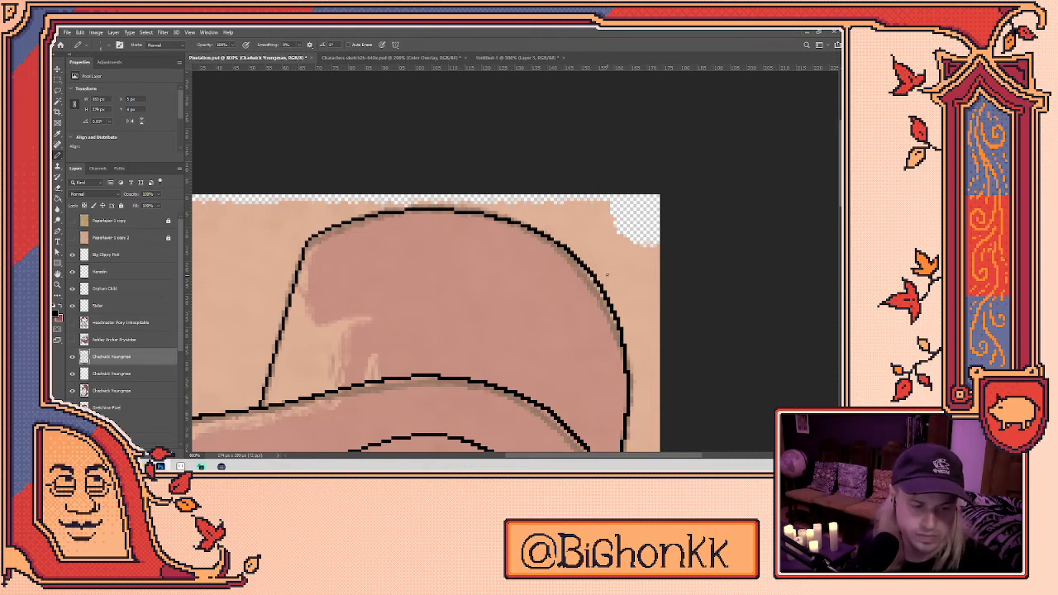
- Review the finished hat outline and recentre the view on the head
{"action": "scroll", "coordinate": [622, 257], "scroll_direction": "down", "scroll_amount": 4}
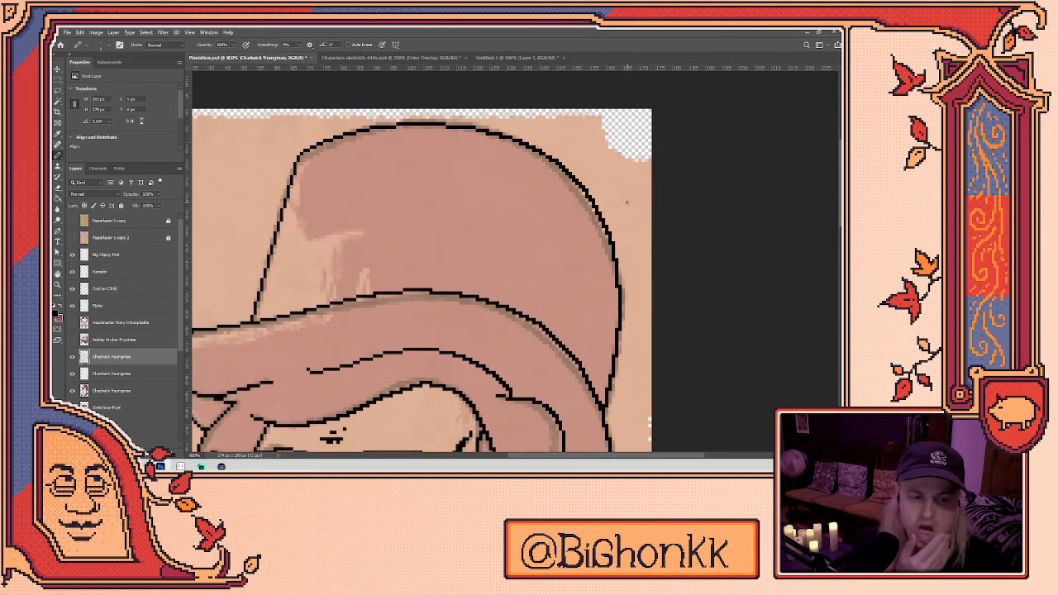
{"action": "scroll", "coordinate": [596, 189], "scroll_direction": "up", "scroll_amount": 2}
{"action": "key", "text": "e"}
{"action": "key", "text": "b"}
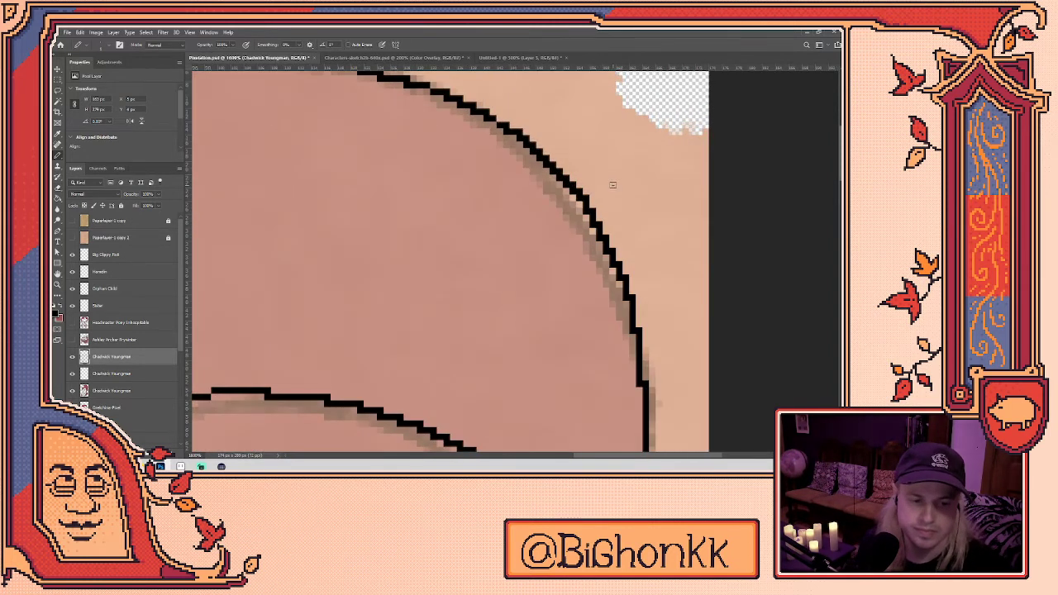
{"action": "scroll", "coordinate": [583, 168], "scroll_direction": "down", "scroll_amount": 2}
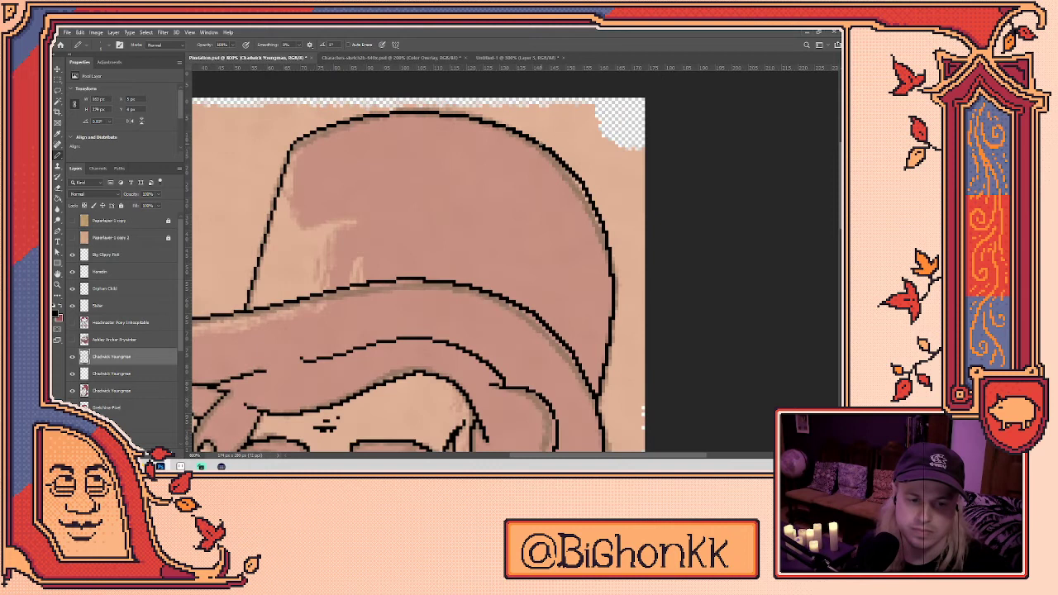
{"action": "key", "text": "e"}
{"action": "key", "text": "b"}
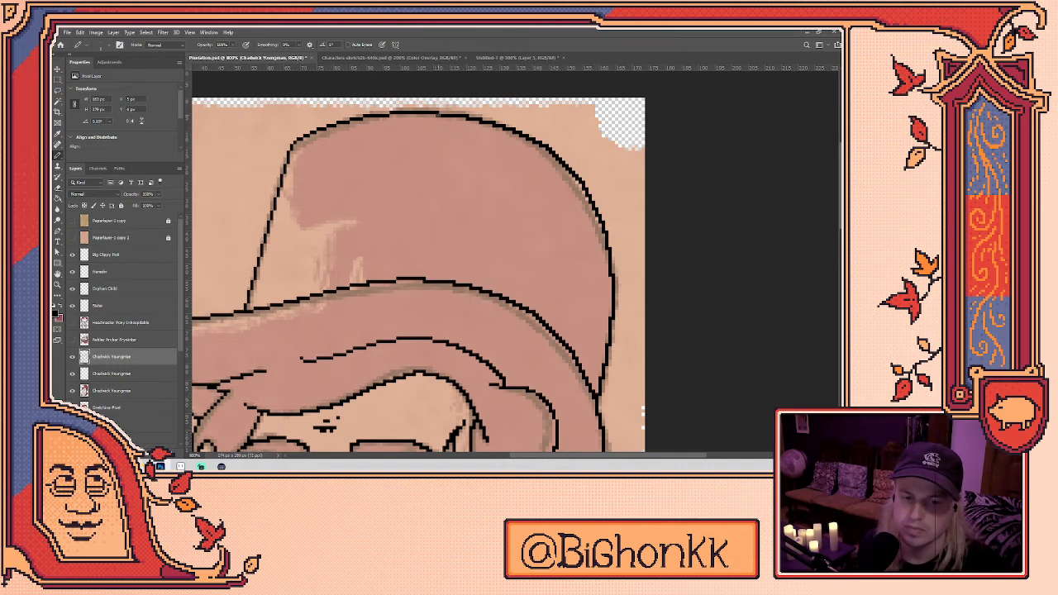
{"action": "scroll", "coordinate": [471, 154], "scroll_direction": "down", "scroll_amount": 5}
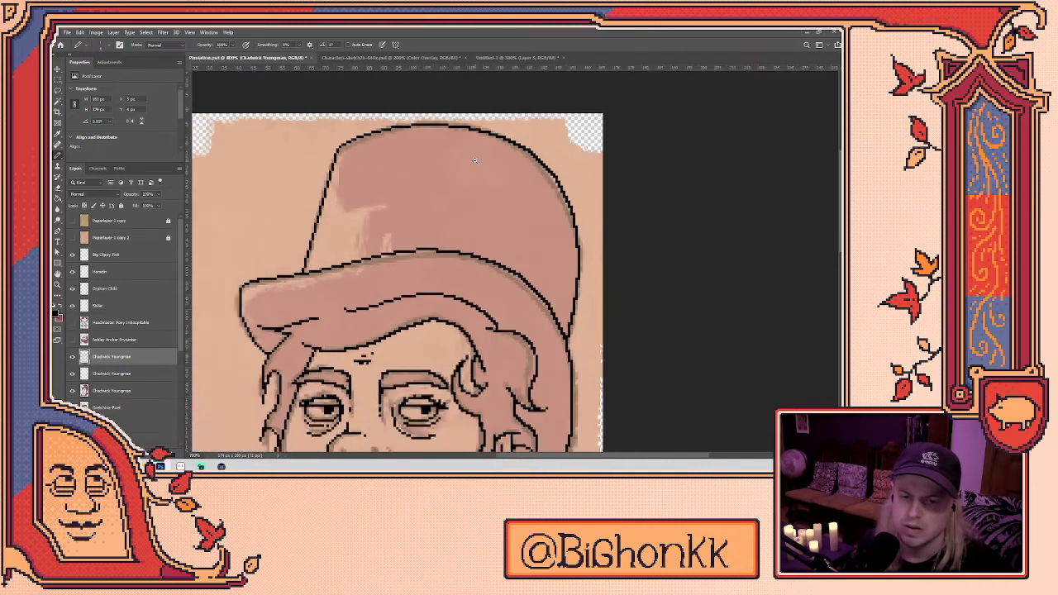
{"action": "left_click_drag", "start_coordinate": [430, 273], "coordinate": [473, 242]}
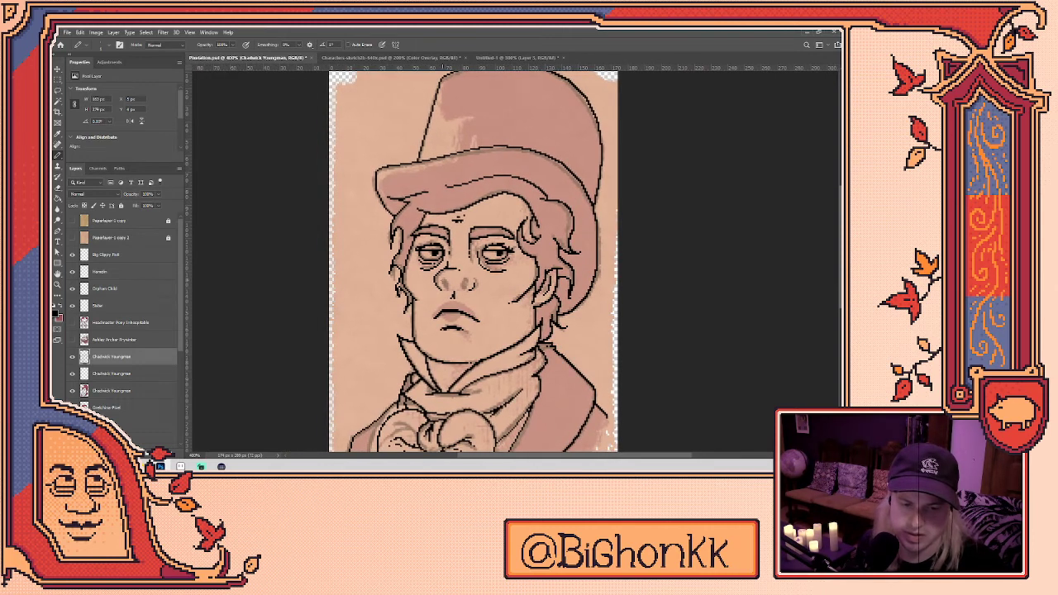
- Hide the colour fill layer so only the black line art shows
{"action": "scroll", "coordinate": [447, 290], "scroll_direction": "up", "scroll_amount": 5}
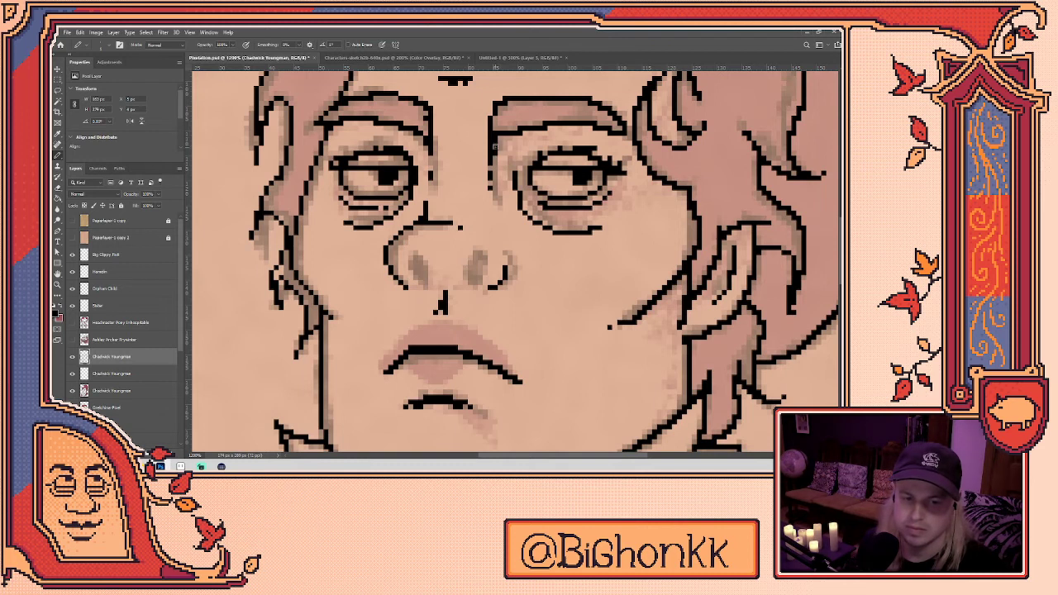
{"action": "left_click", "coordinate": [72, 390]}
{"action": "scroll", "coordinate": [426, 277], "scroll_direction": "down", "scroll_amount": 2}
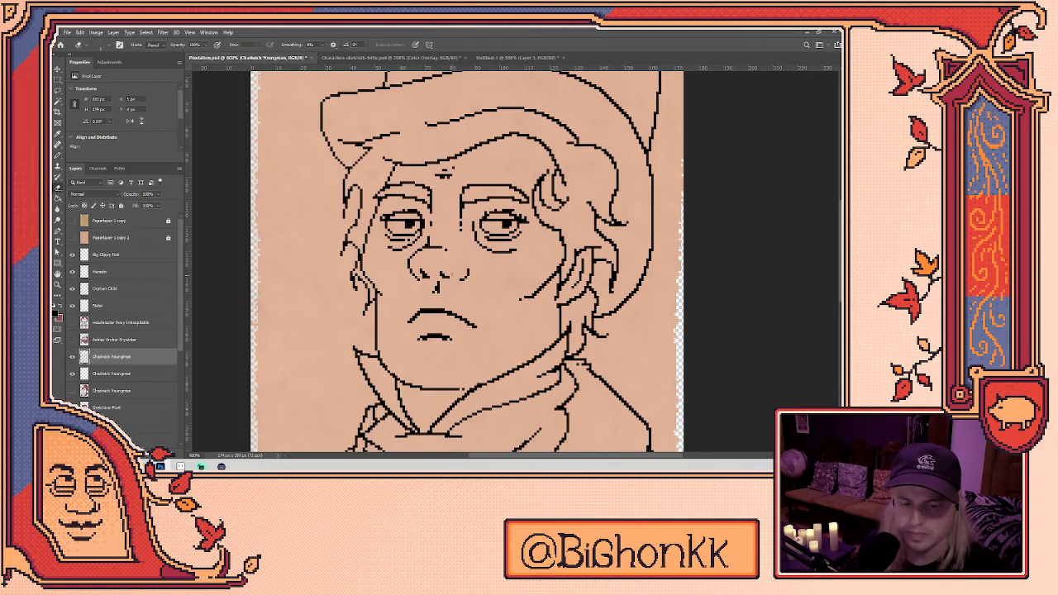
- Draw a short black line just below the nose
{"action": "key", "text": "e"}
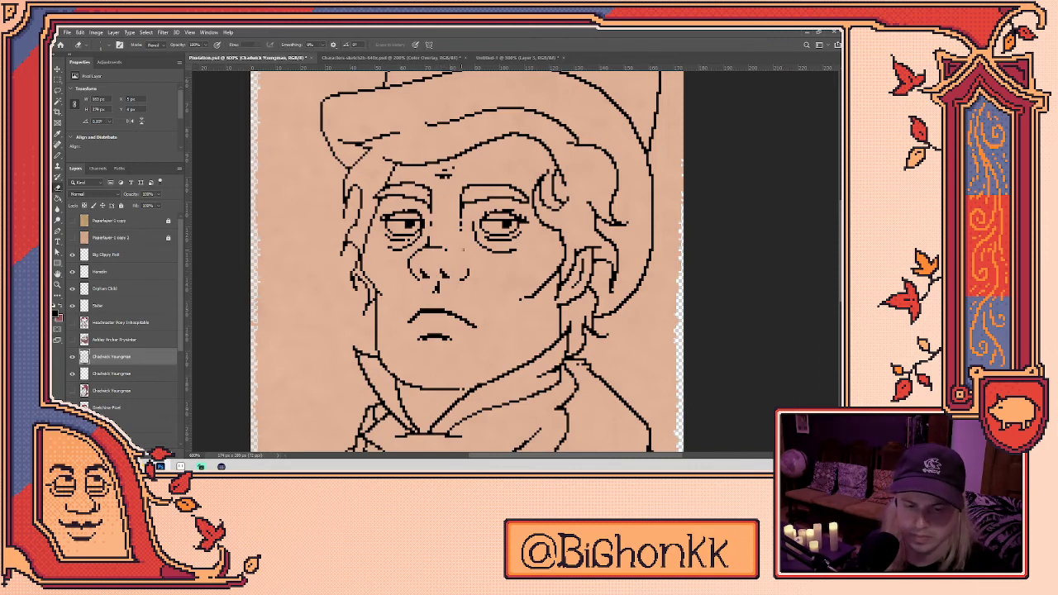
{"action": "left_click_drag", "start_coordinate": [480, 262], "coordinate": [553, 256]}
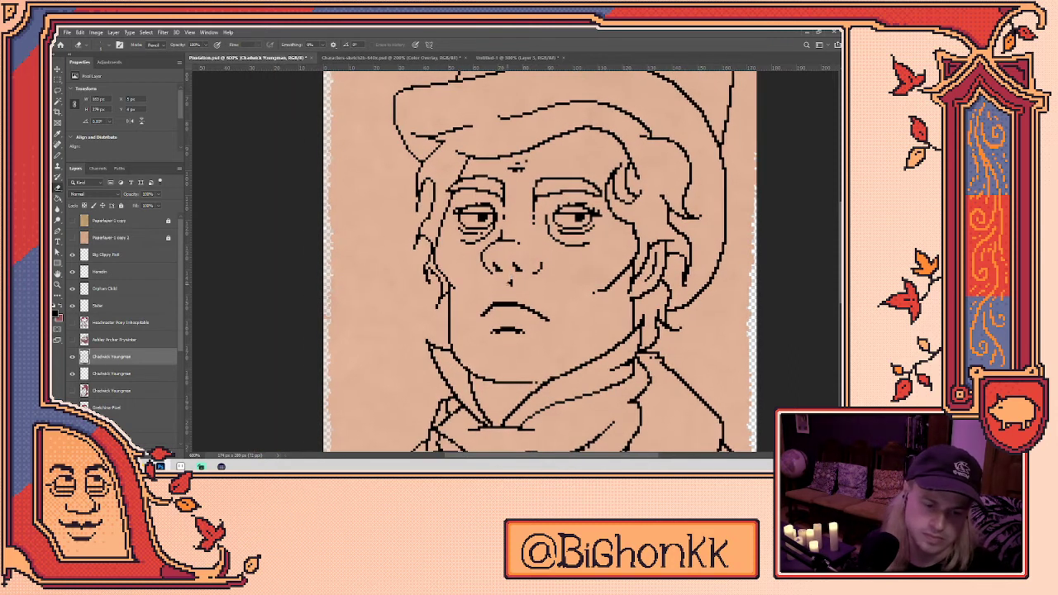
{"action": "key", "text": "b"}
{"action": "left_click_drag", "start_coordinate": [504, 282], "coordinate": [504, 295]}
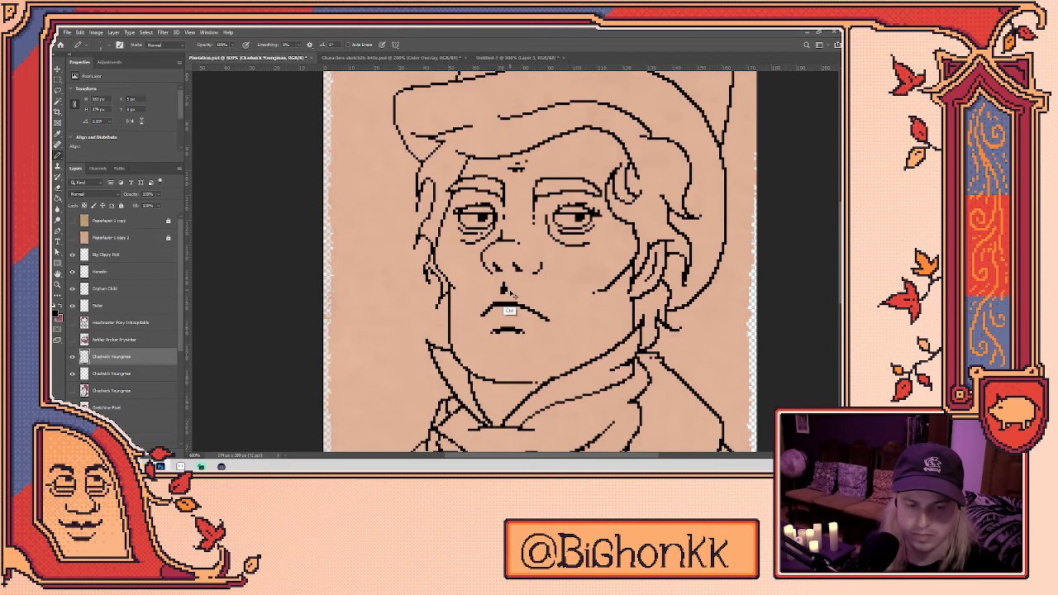
{"action": "left_click_drag", "start_coordinate": [511, 296], "coordinate": [471, 294]}
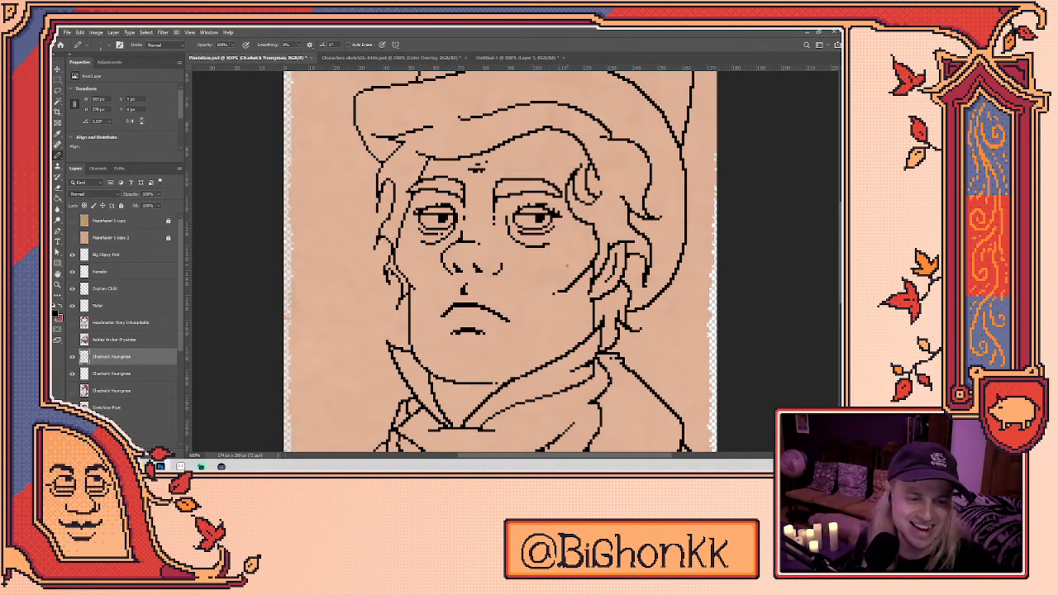
- Redraw the line along the hat brim, undoing the first attempt
{"action": "scroll", "coordinate": [543, 248], "scroll_direction": "down", "scroll_amount": 5}
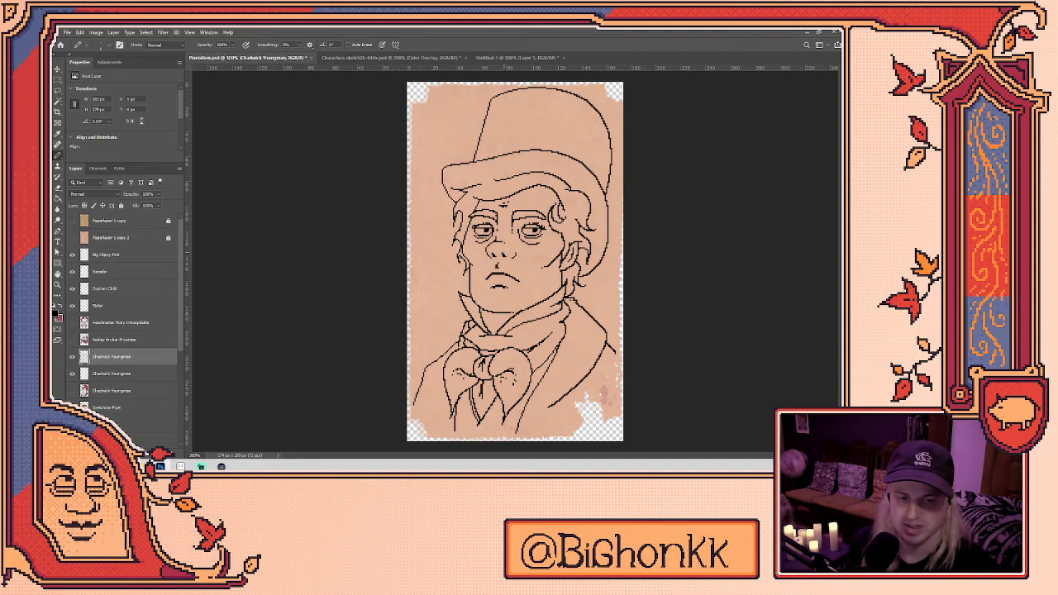
{"action": "scroll", "coordinate": [483, 127], "scroll_direction": "up", "scroll_amount": 5}
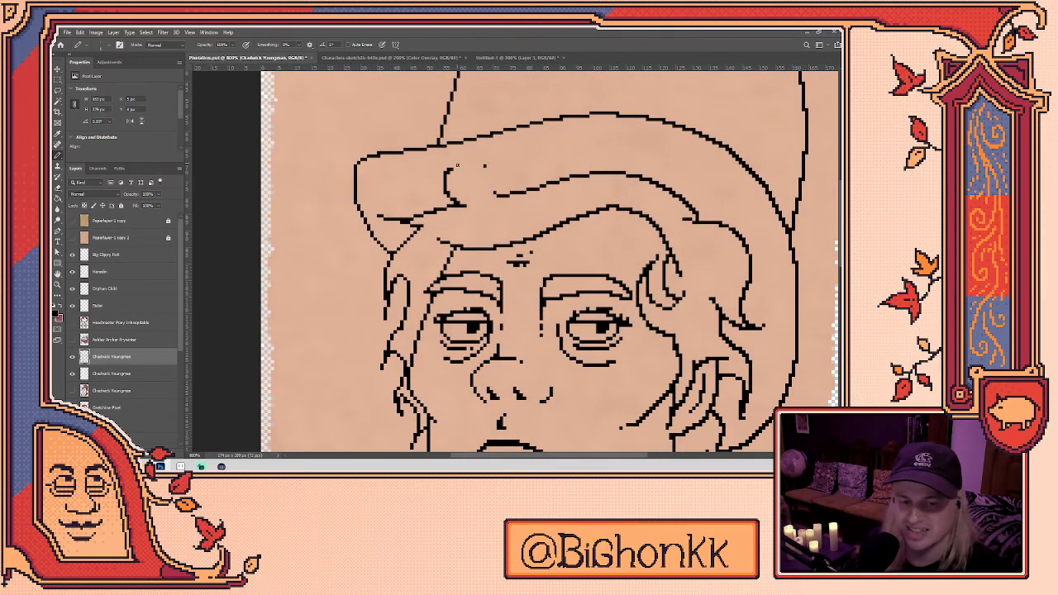
{"action": "mouse_move", "coordinate": [494, 190]}
{"action": "left_mouse_down"}
{"action": "mouse_move", "coordinate": [417, 213]}
{"action": "mouse_move", "coordinate": [490, 192]}
{"action": "mouse_move", "coordinate": [444, 235]}
{"action": "mouse_move", "coordinate": [523, 176]}
{"action": "mouse_move", "coordinate": [502, 200]}
{"action": "mouse_move", "coordinate": [464, 214]}
{"action": "mouse_move", "coordinate": [477, 197]}
{"action": "mouse_move", "coordinate": [441, 191]}
{"action": "left_mouse_up"}
{"action": "key", "text": "ctrl+z"}
{"action": "key", "text": "ctrl+z"}
{"action": "key", "text": "ctrl+z"}
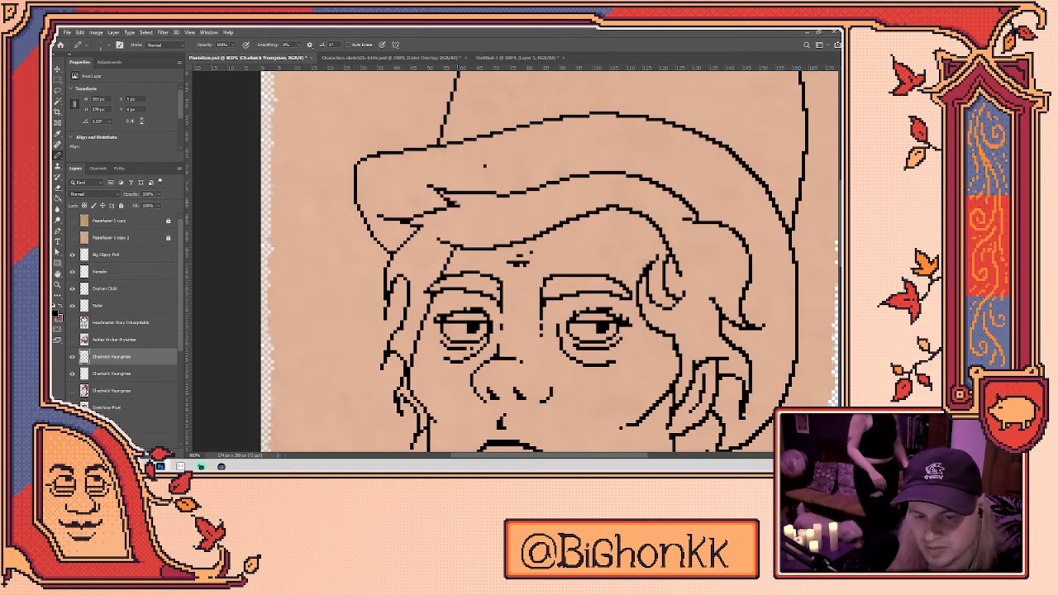
{"action": "key", "text": "e"}
{"action": "key", "text": "b"}
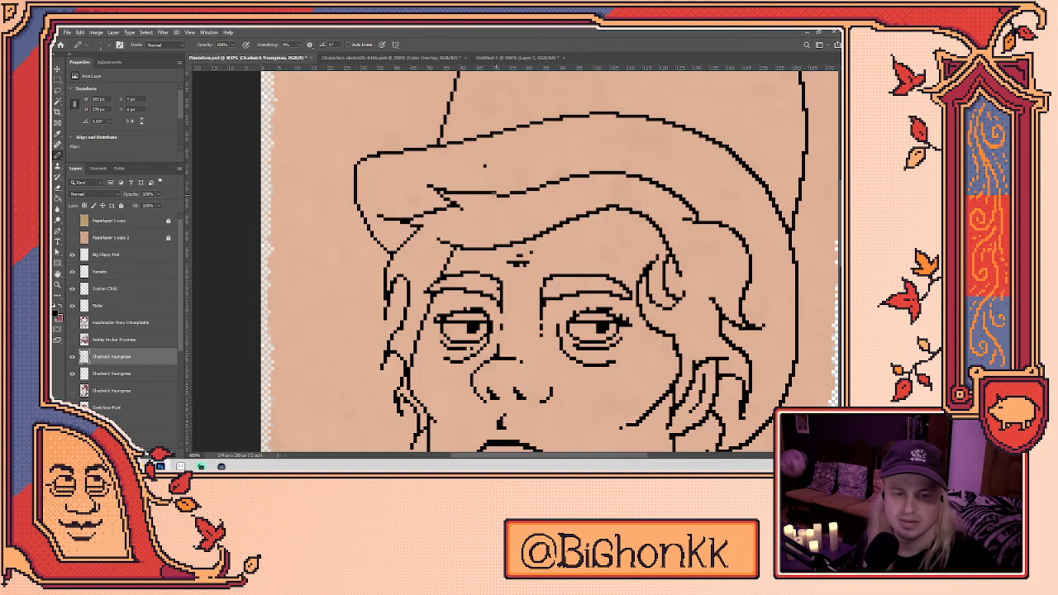
{"action": "key", "text": "e"}
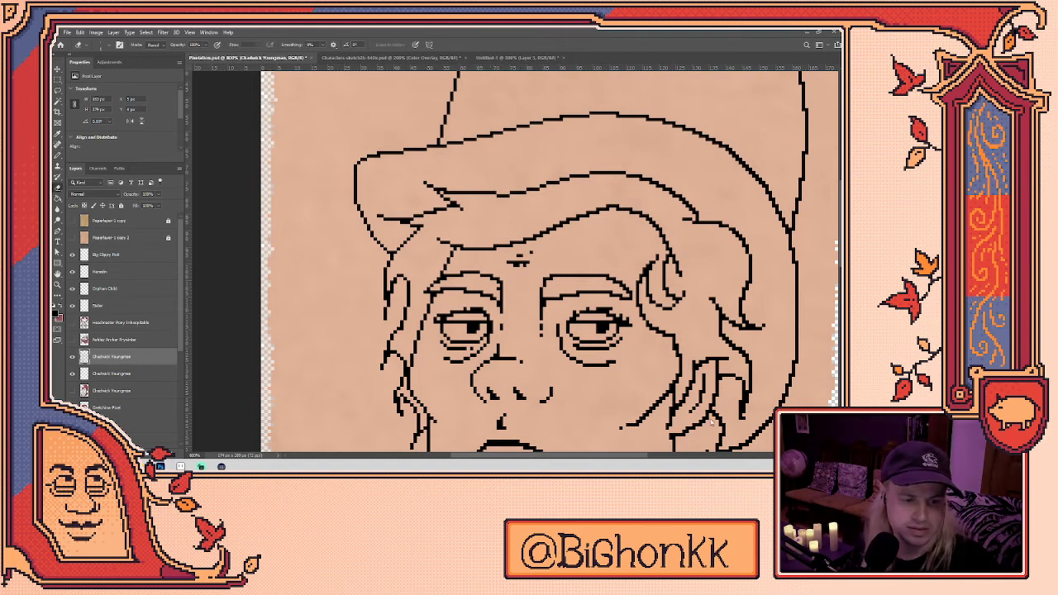
{"action": "key", "text": "alt+comma"}
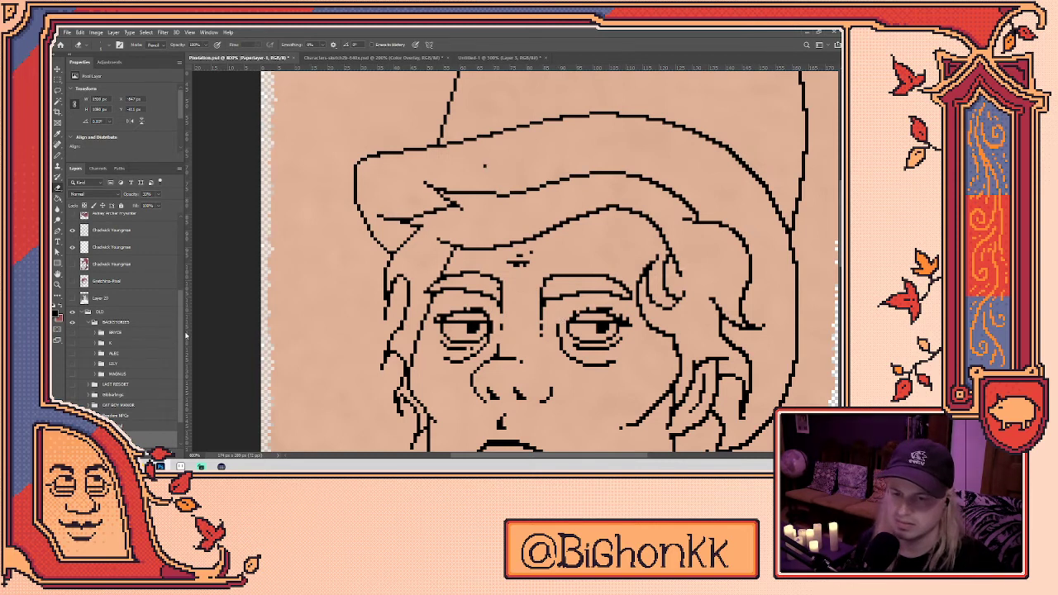
{"action": "left_click", "coordinate": [140, 249]}
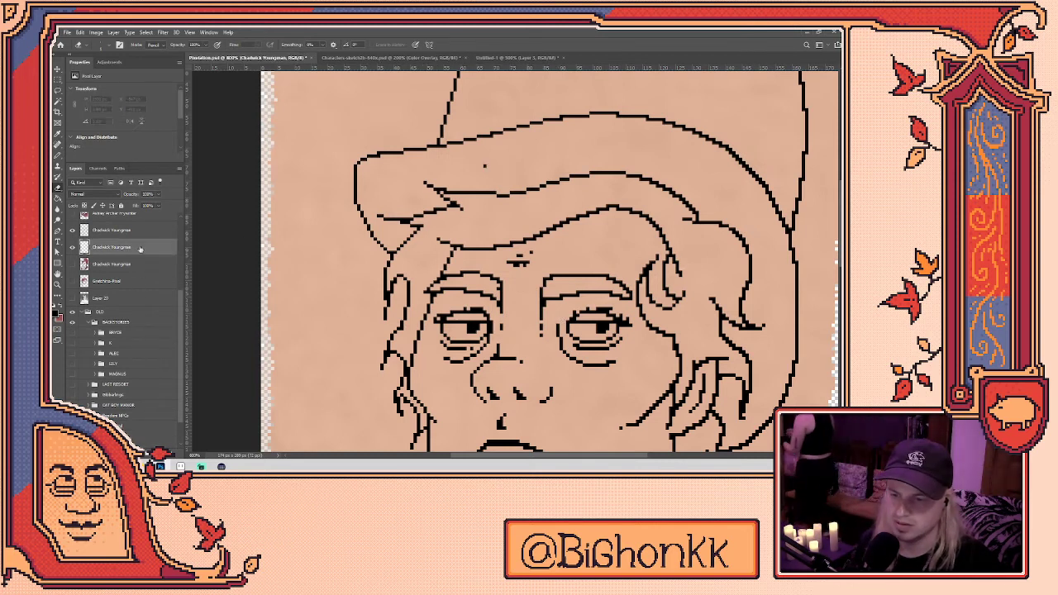
{"action": "left_click", "coordinate": [149, 233]}
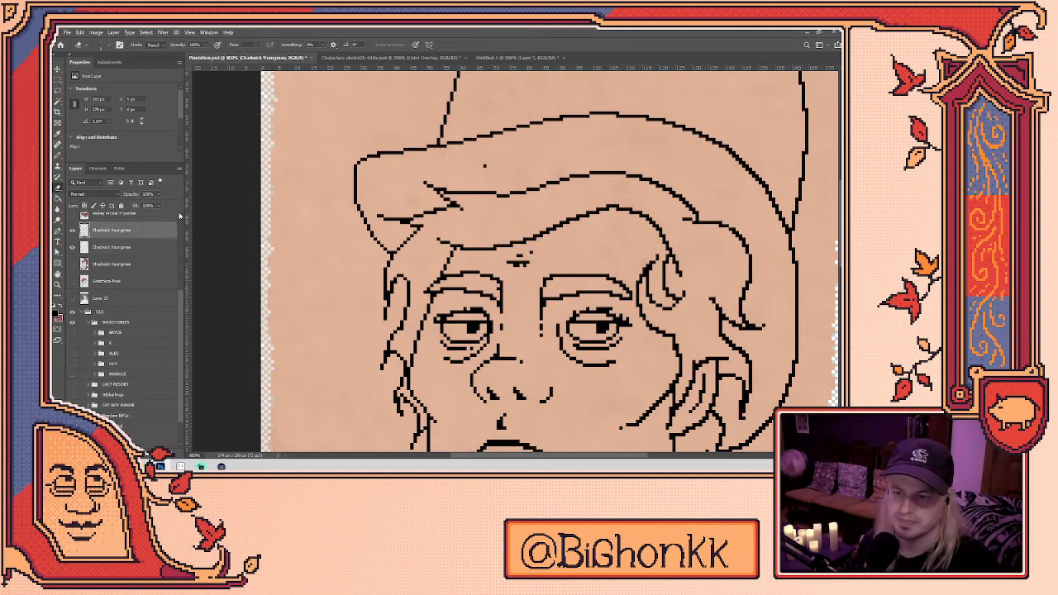
{"action": "mouse_move", "coordinate": [729, 248]}
{"action": "left_mouse_down"}
{"action": "mouse_move", "coordinate": [513, 290]}
{"action": "mouse_move", "coordinate": [521, 284]}
{"action": "left_mouse_up"}
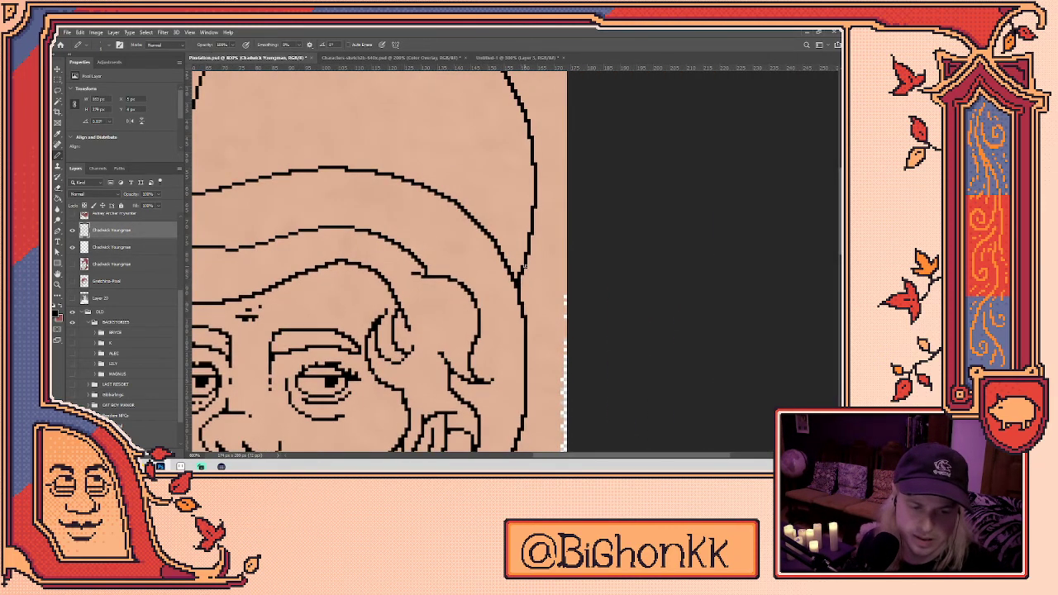
{"action": "key", "text": "b"}
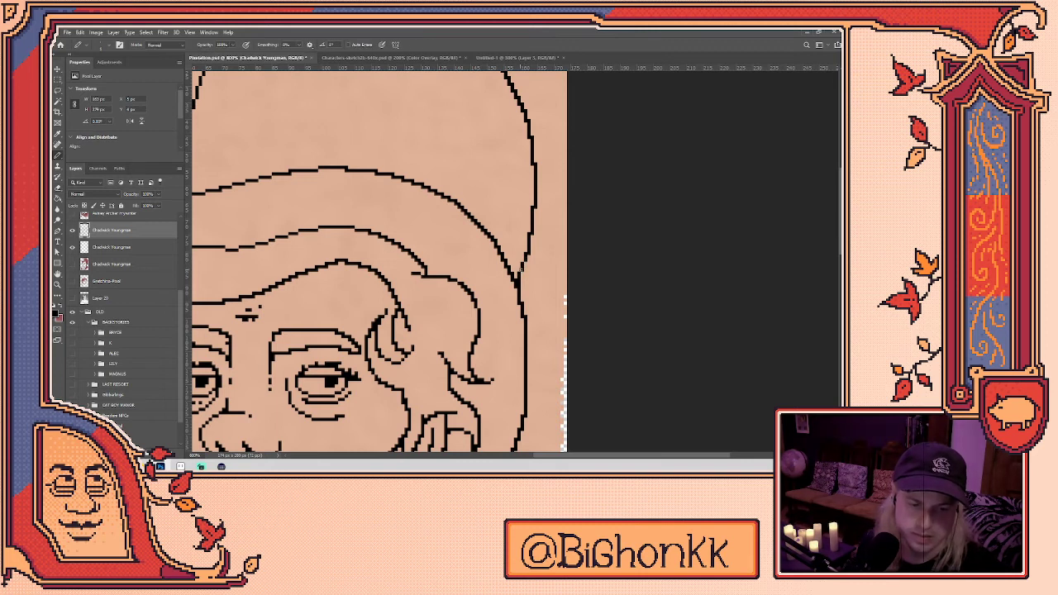
{"action": "key", "text": "e"}
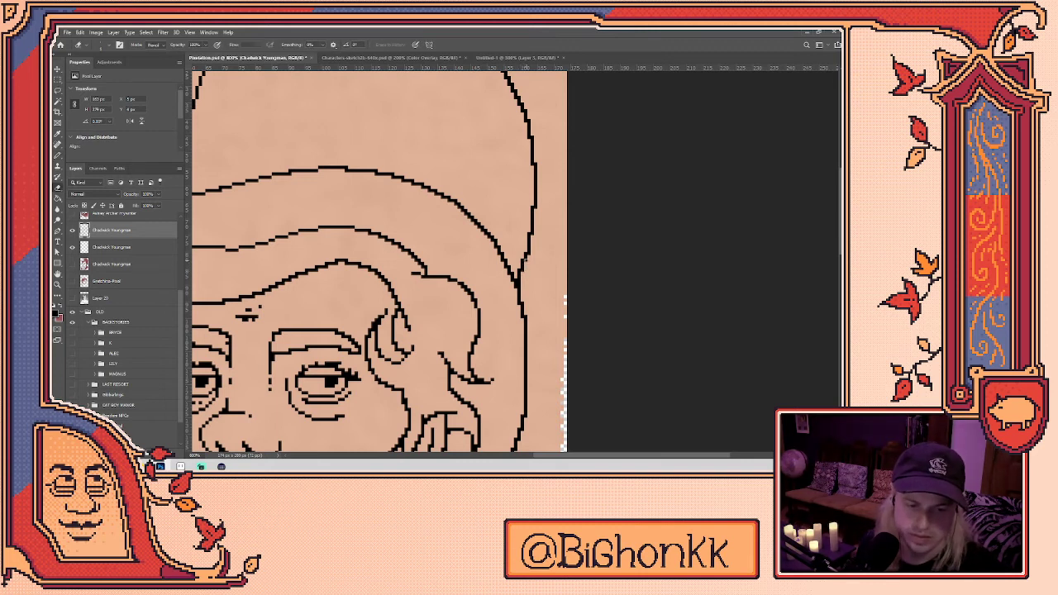
{"action": "key", "text": "b"}
{"action": "key", "text": "e"}
{"action": "key", "text": "b"}
{"action": "key", "text": "e"}
{"action": "key", "text": "b"}
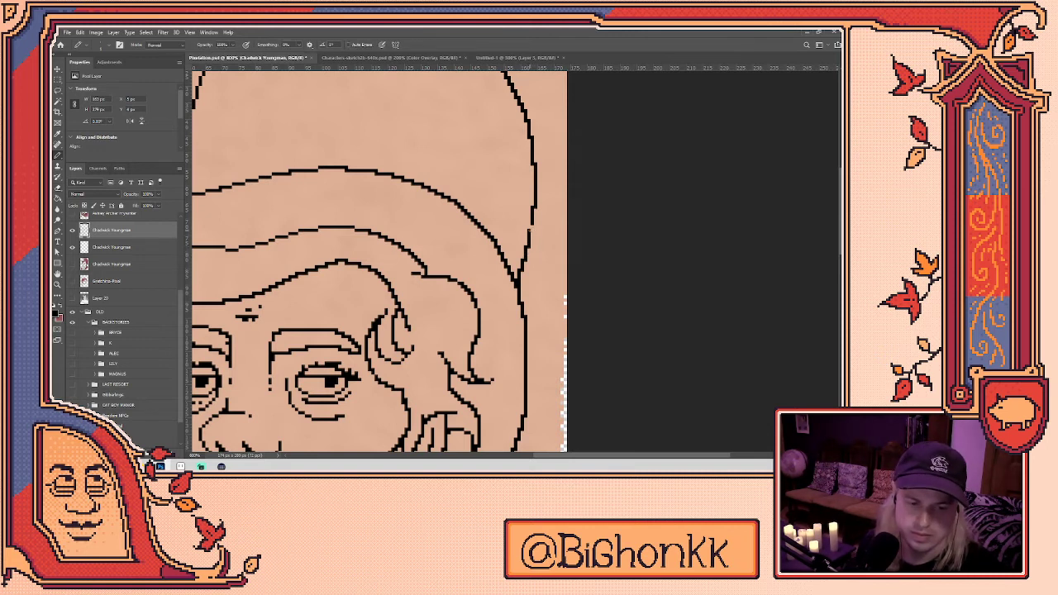
{"action": "left_click_drag", "start_coordinate": [539, 219], "coordinate": [531, 263]}
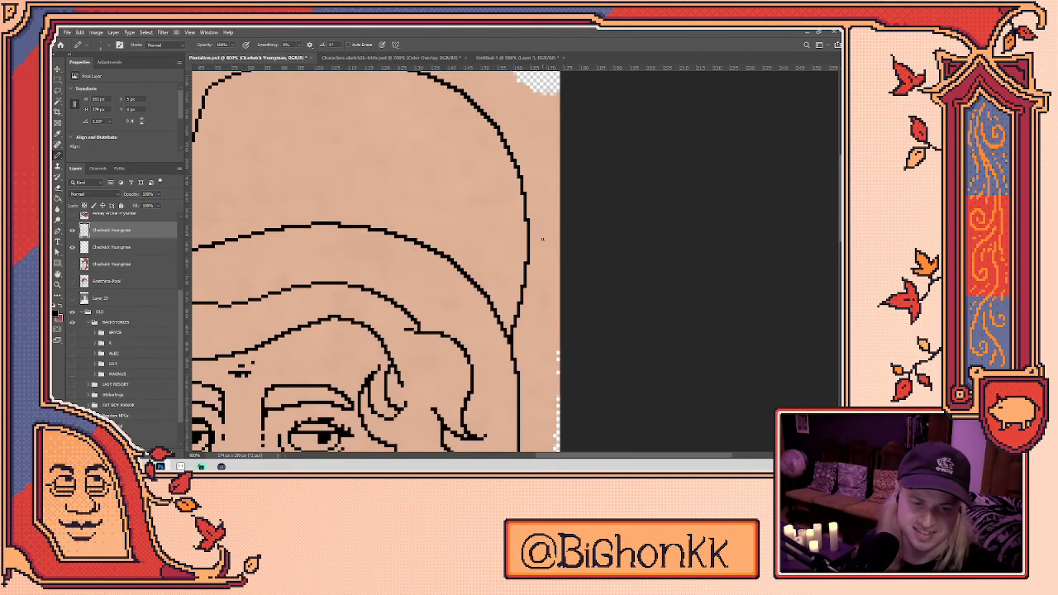
{"action": "scroll", "coordinate": [543, 240], "scroll_direction": "down", "scroll_amount": 4}
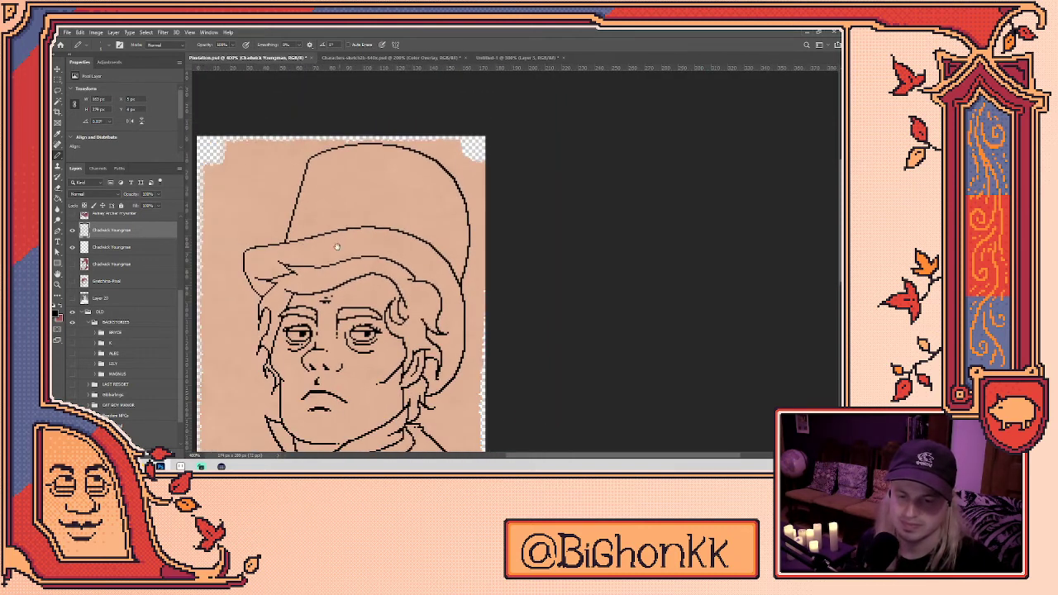
{"action": "scroll", "coordinate": [307, 245], "scroll_direction": "up", "scroll_amount": 1}
{"action": "scroll", "coordinate": [336, 288], "scroll_direction": "down", "scroll_amount": 1}
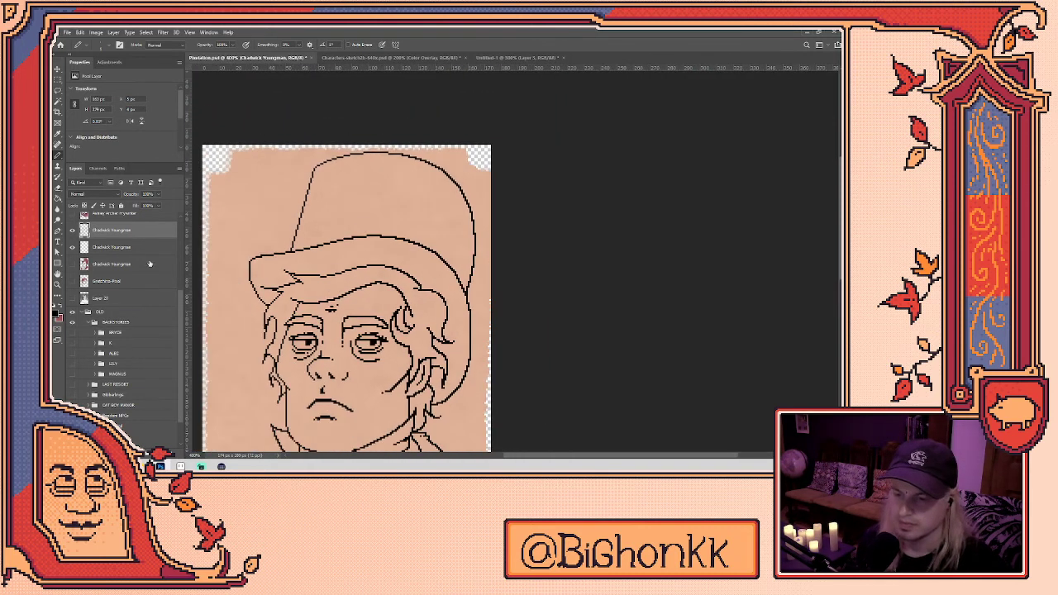
{"action": "left_click", "coordinate": [72, 264]}
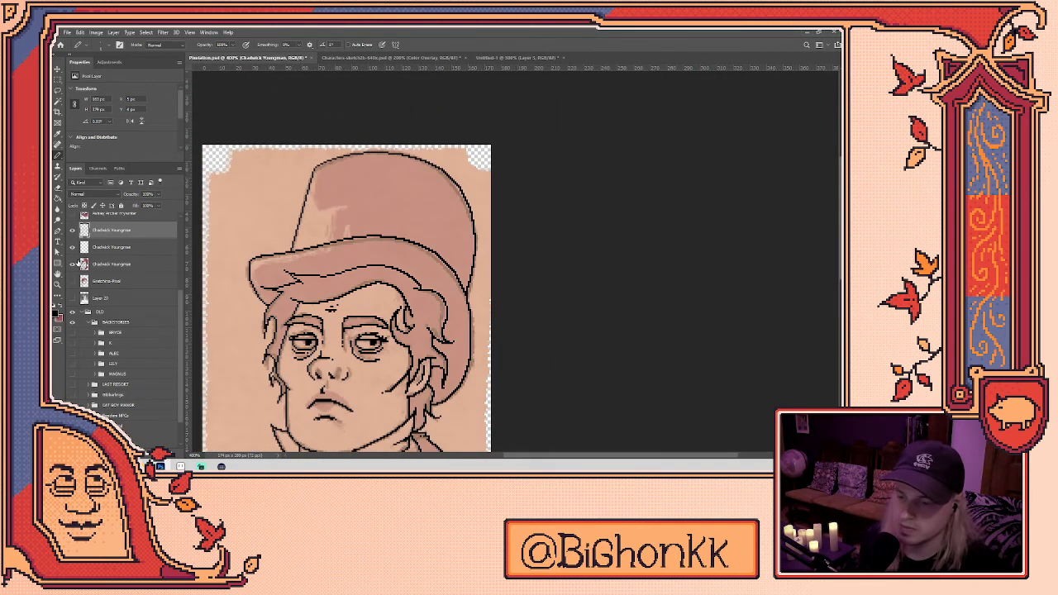
{"action": "left_click", "coordinate": [72, 264]}
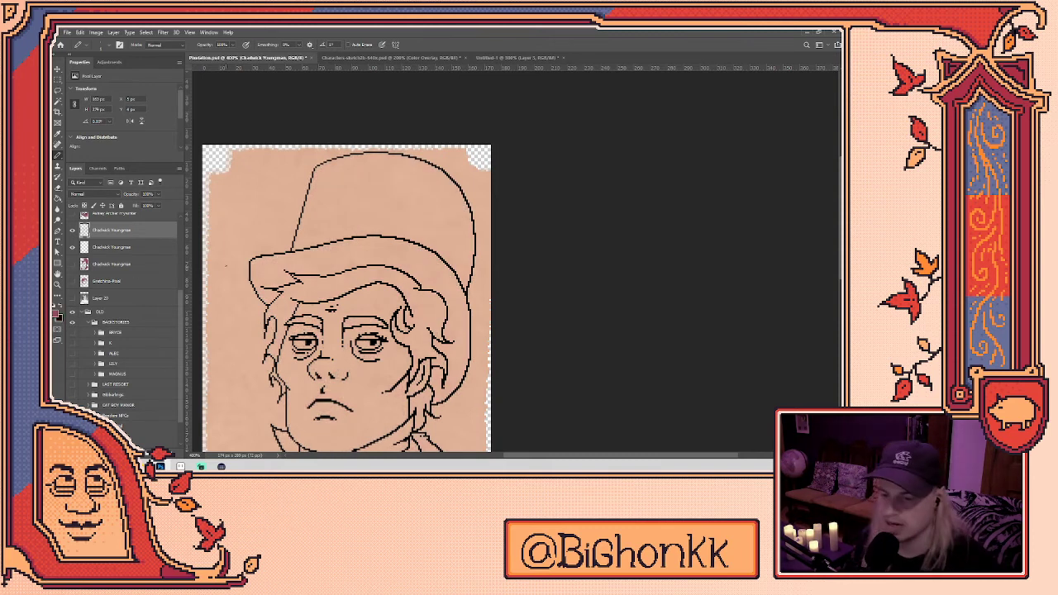
{"action": "key", "text": "g"}
{"action": "left_click", "coordinate": [335, 295]}
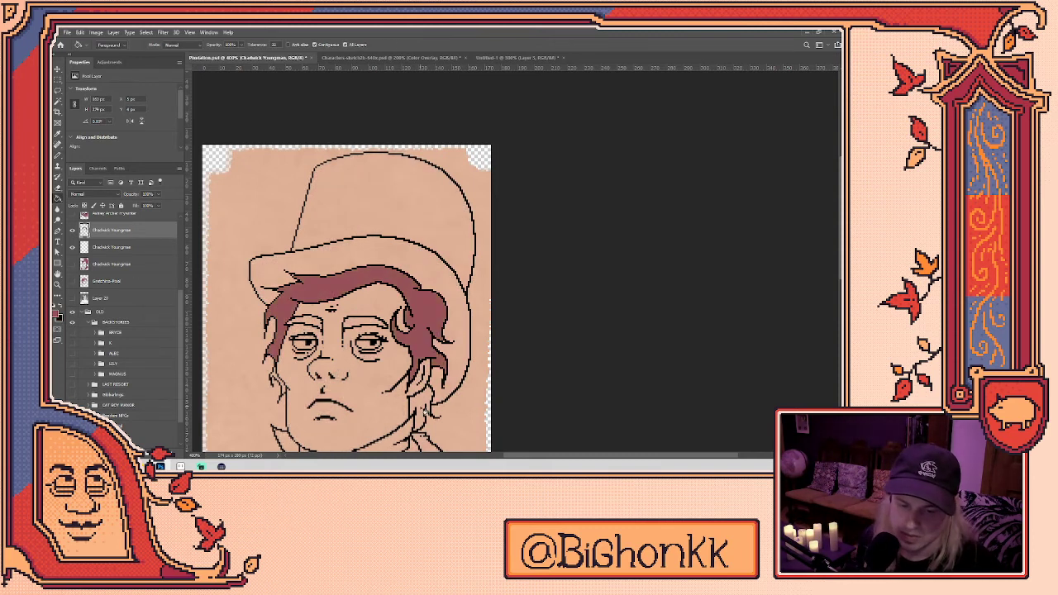
{"action": "key", "text": "ctrl+z"}
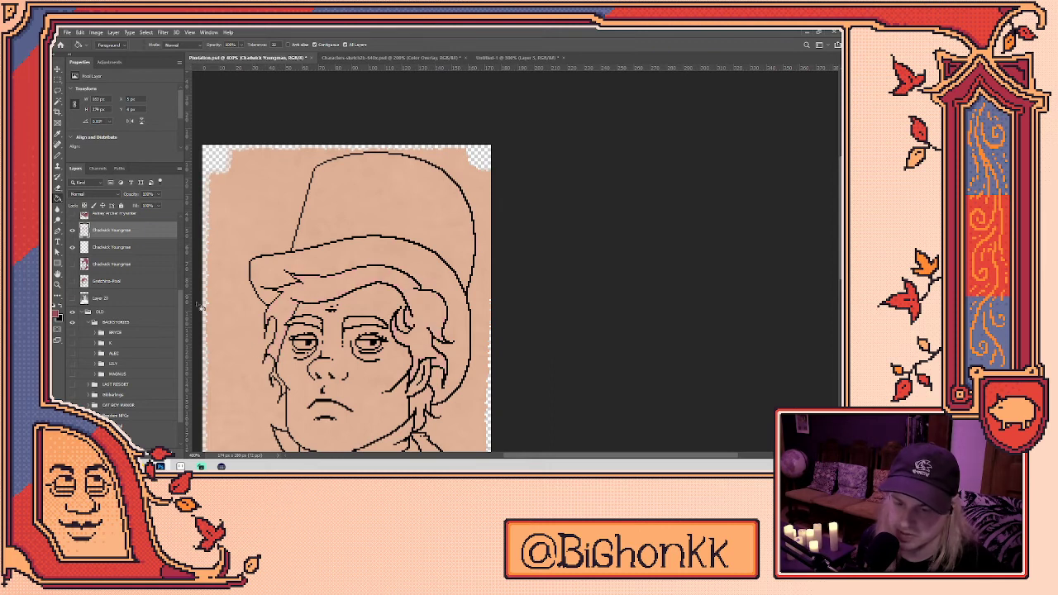
{"action": "left_click", "coordinate": [124, 248]}
{"action": "left_click", "coordinate": [283, 306]}
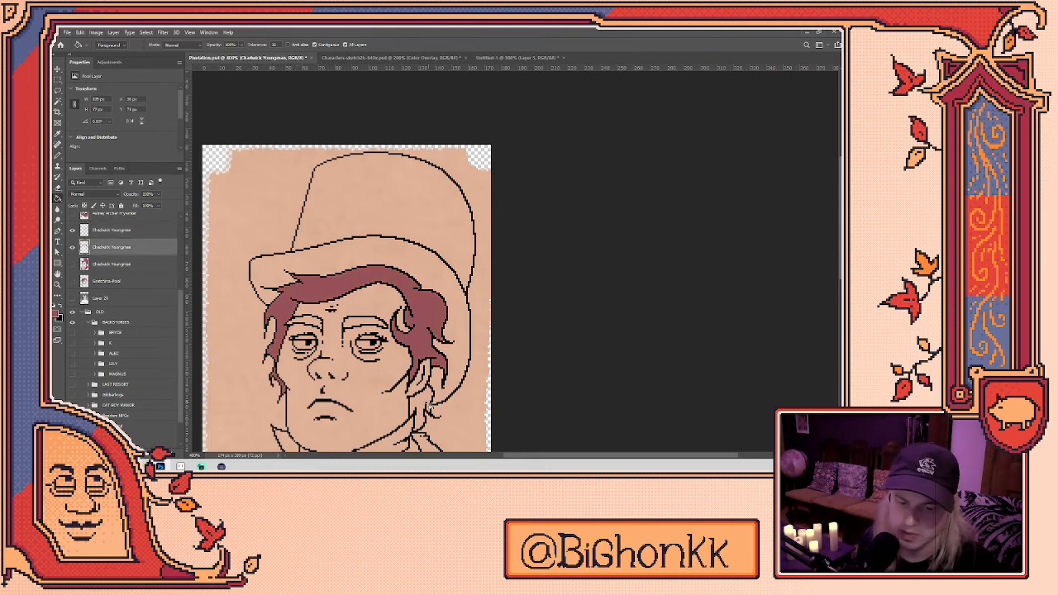
{"action": "left_click", "coordinate": [426, 411]}
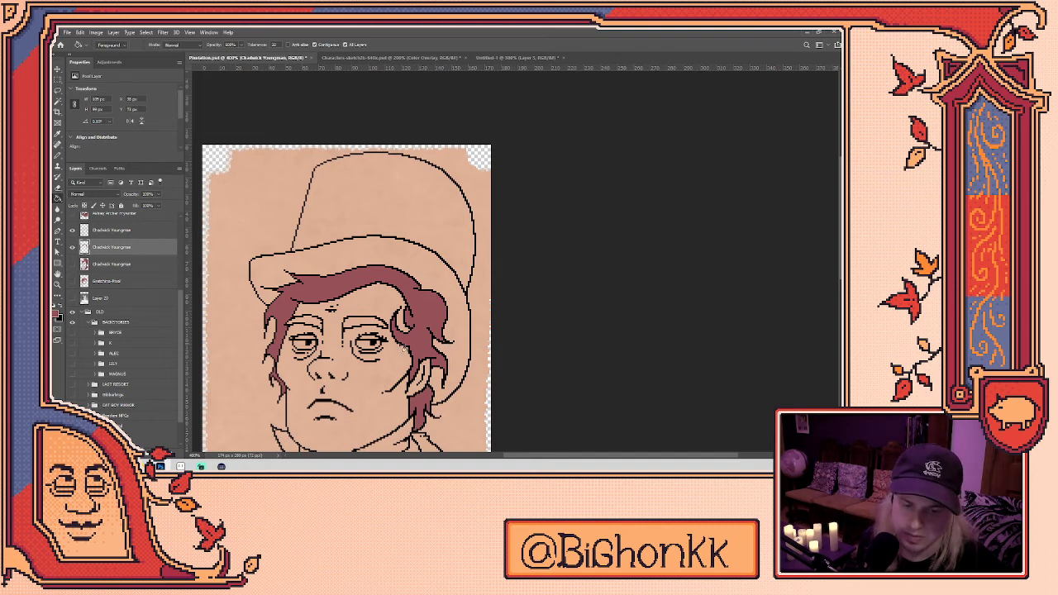
{"action": "left_click_drag", "start_coordinate": [341, 350], "coordinate": [416, 87]}
{"action": "left_click", "coordinate": [72, 264]}
{"action": "left_click", "coordinate": [72, 264]}
- Hatch short reddish pencil strokes across the lower lapel
{"action": "scroll", "coordinate": [500, 331], "scroll_direction": "up", "scroll_amount": 1}
{"action": "scroll", "coordinate": [500, 331], "scroll_direction": "up", "scroll_amount": 1}
{"action": "key", "text": "b"}
{"action": "left_click_drag", "start_coordinate": [385, 357], "coordinate": [480, 305]}
{"action": "key", "text": "ctrl+z"}
{"action": "left_click_drag", "start_coordinate": [388, 354], "coordinate": [412, 324]}
{"action": "mouse_move", "coordinate": [417, 348]}
{"action": "left_mouse_down"}
{"action": "mouse_move", "coordinate": [431, 315]}
{"action": "mouse_move", "coordinate": [427, 339]}
{"action": "left_mouse_up"}
{"action": "mouse_move", "coordinate": [427, 340]}
{"action": "left_mouse_down"}
{"action": "mouse_move", "coordinate": [443, 320]}
{"action": "mouse_move", "coordinate": [423, 324]}
{"action": "left_mouse_up"}
{"action": "left_click_drag", "start_coordinate": [403, 365], "coordinate": [460, 311]}
- Outline the right lapel with a long stroke and fill it and the edge patch dark red
{"action": "left_click_drag", "start_coordinate": [456, 319], "coordinate": [580, 198]}
{"action": "key", "text": "ctrl+z"}
{"action": "mouse_move", "coordinate": [539, 231]}
{"action": "left_mouse_down"}
{"action": "mouse_move", "coordinate": [581, 200]}
{"action": "mouse_move", "coordinate": [491, 290]}
{"action": "left_mouse_up"}
{"action": "key", "text": "ctrl+z"}
{"action": "key", "text": "ctrl+z"}
{"action": "mouse_move", "coordinate": [582, 197]}
{"action": "left_mouse_down"}
{"action": "mouse_move", "coordinate": [578, 217]}
{"action": "mouse_move", "coordinate": [471, 311]}
{"action": "left_mouse_up"}
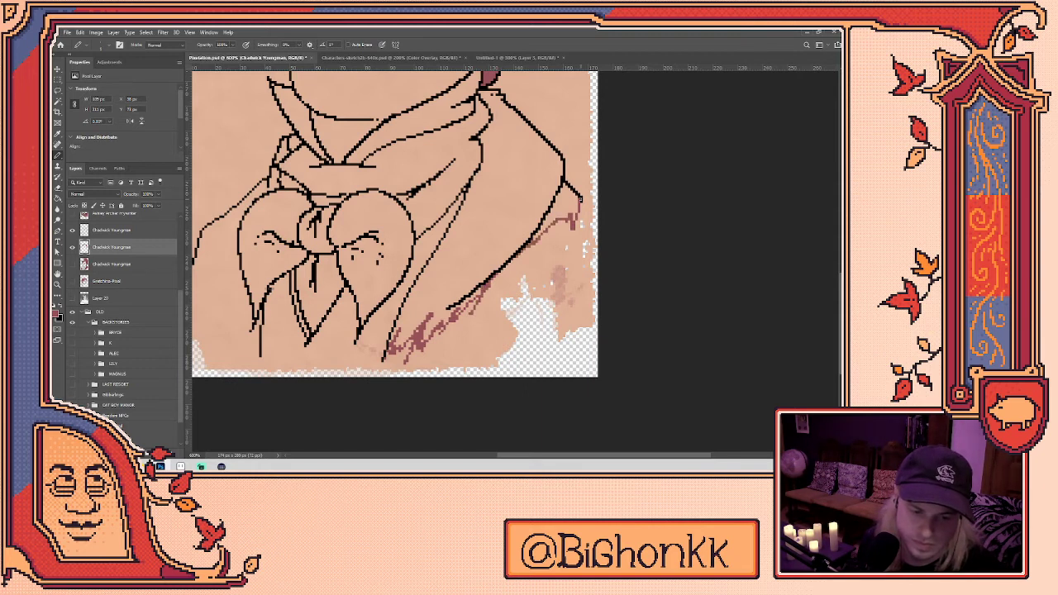
{"action": "key", "text": "g"}
{"action": "left_click", "coordinate": [506, 153]}
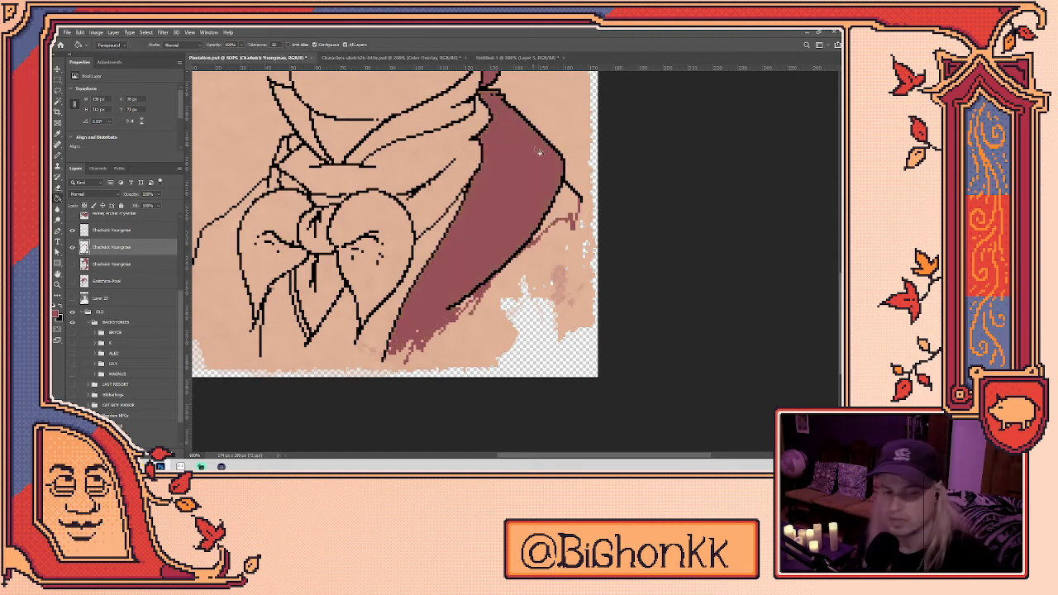
{"action": "left_click", "coordinate": [569, 199]}
{"action": "key", "text": "b"}
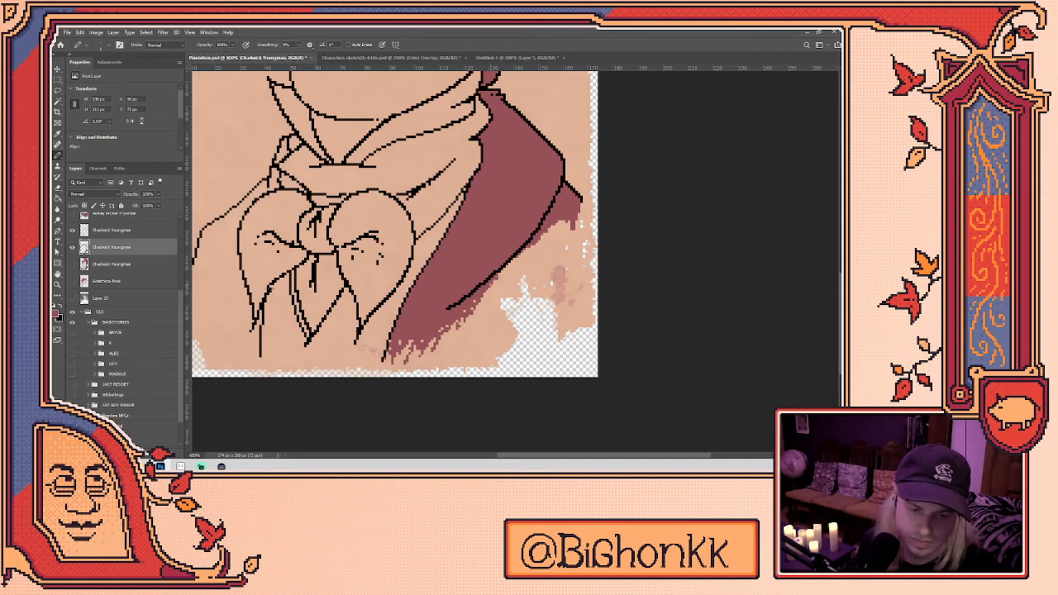
{"action": "mouse_move", "coordinate": [265, 284]}
{"action": "left_mouse_down"}
{"action": "mouse_move", "coordinate": [257, 358]}
{"action": "mouse_move", "coordinate": [315, 275]}
{"action": "mouse_move", "coordinate": [263, 311]}
{"action": "mouse_move", "coordinate": [283, 308]}
{"action": "mouse_move", "coordinate": [336, 345]}
{"action": "mouse_move", "coordinate": [299, 319]}
{"action": "left_mouse_up"}
{"action": "key", "text": "g"}
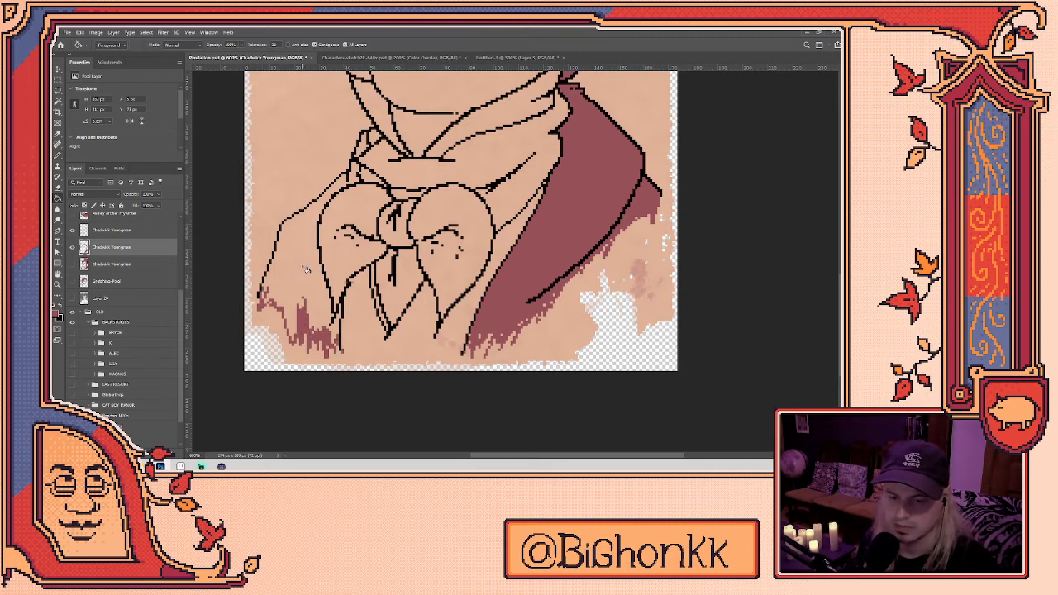
{"action": "left_click", "coordinate": [306, 248]}
{"action": "key", "text": "b"}
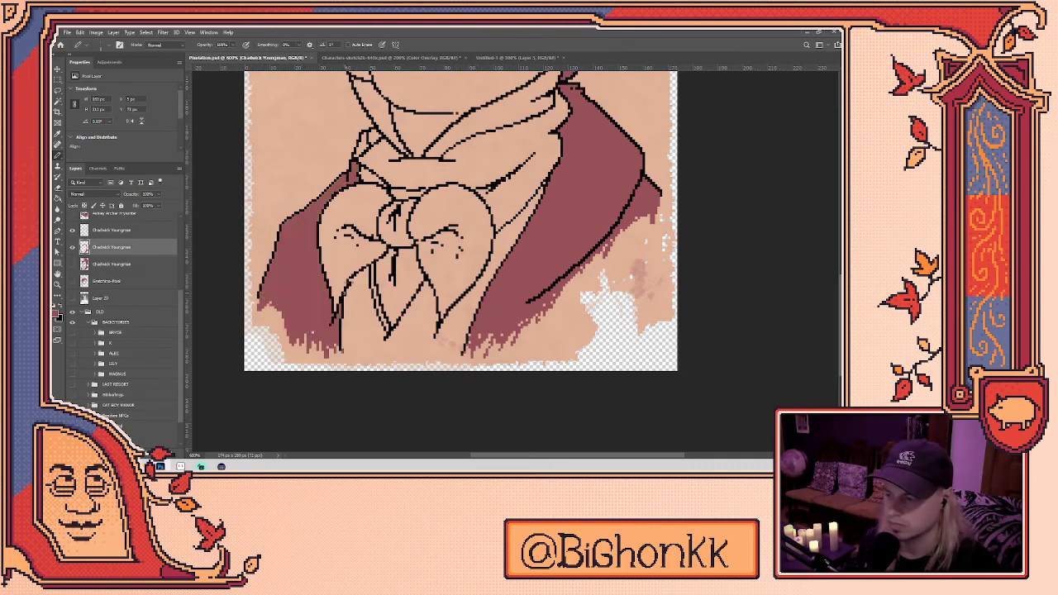
{"action": "key", "text": "e"}
{"action": "left_click", "coordinate": [132, 231]}
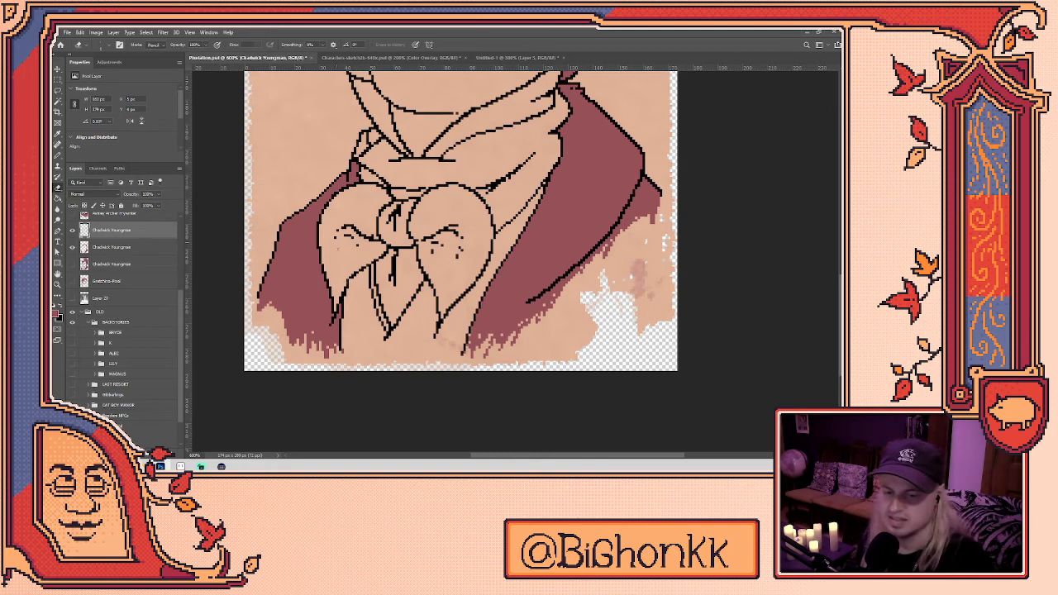
{"action": "key", "text": "b"}
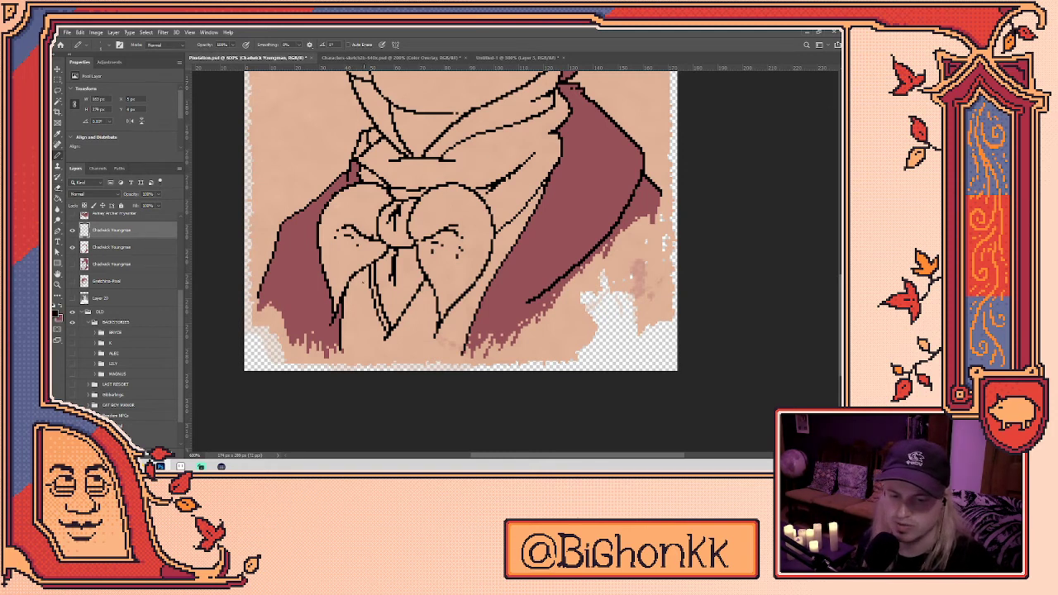
{"action": "key", "text": "e"}
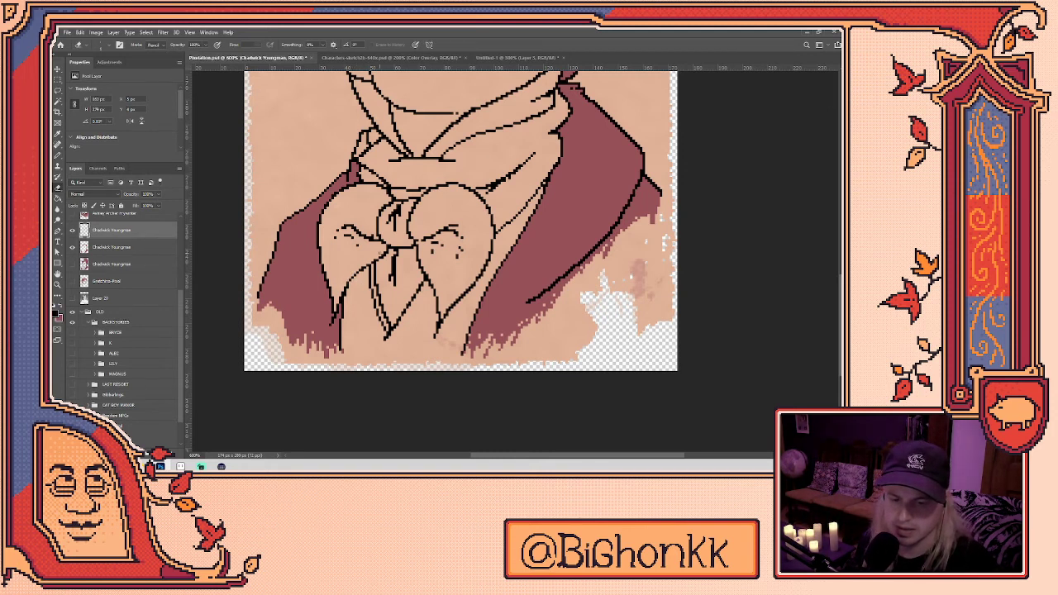
{"action": "scroll", "coordinate": [382, 231], "scroll_direction": "up", "scroll_amount": 3}
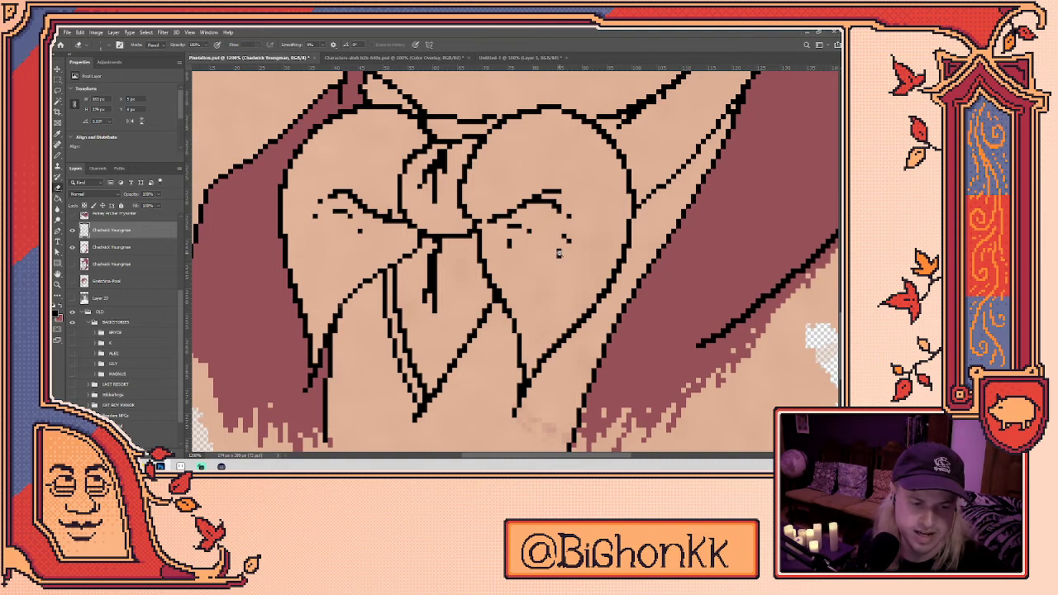
{"action": "scroll", "coordinate": [568, 252], "scroll_direction": "down", "scroll_amount": 2}
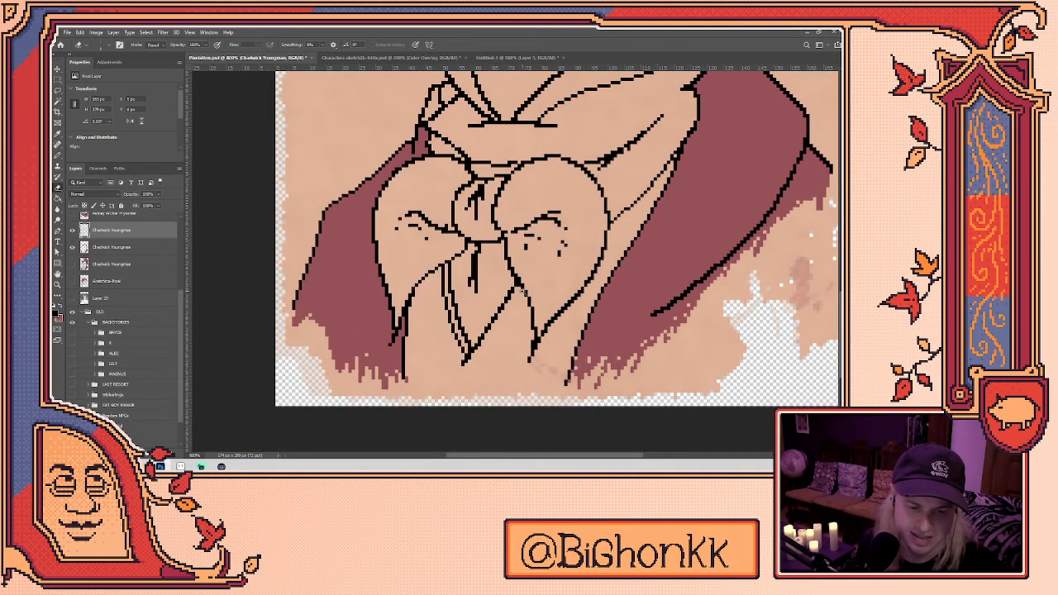
{"action": "scroll", "coordinate": [520, 291], "scroll_direction": "up", "scroll_amount": 1}
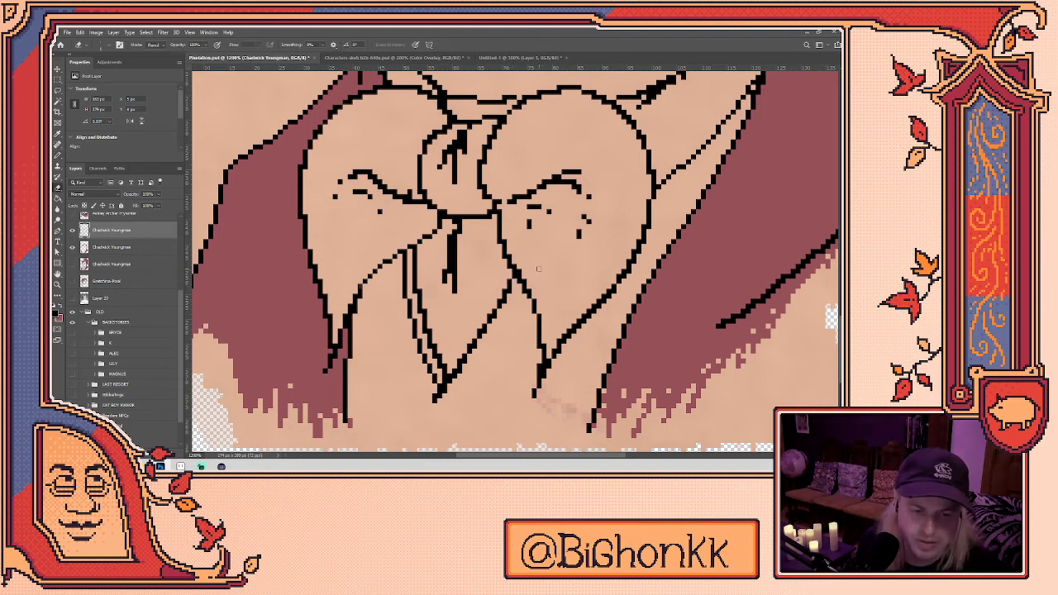
{"action": "scroll", "coordinate": [539, 270], "scroll_direction": "down", "scroll_amount": 2}
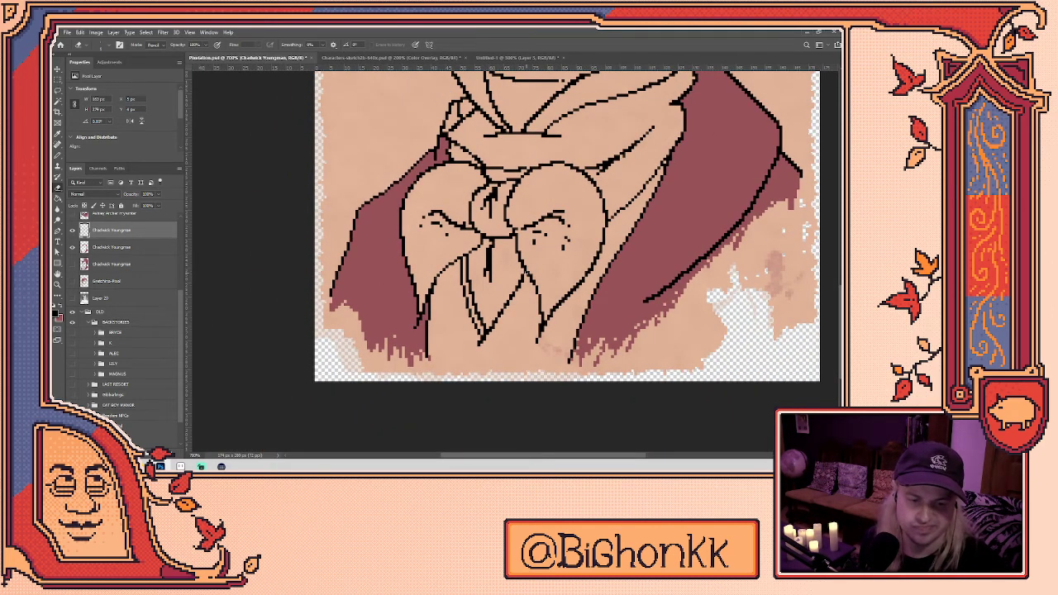
{"action": "key", "text": "b"}
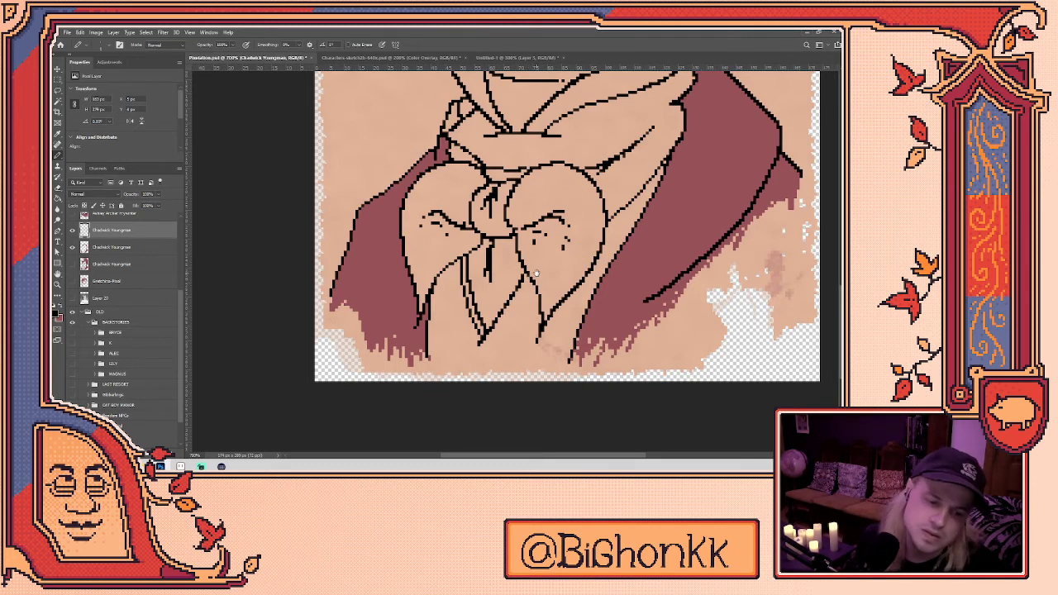
{"action": "scroll", "coordinate": [539, 273], "scroll_direction": "up", "scroll_amount": 2}
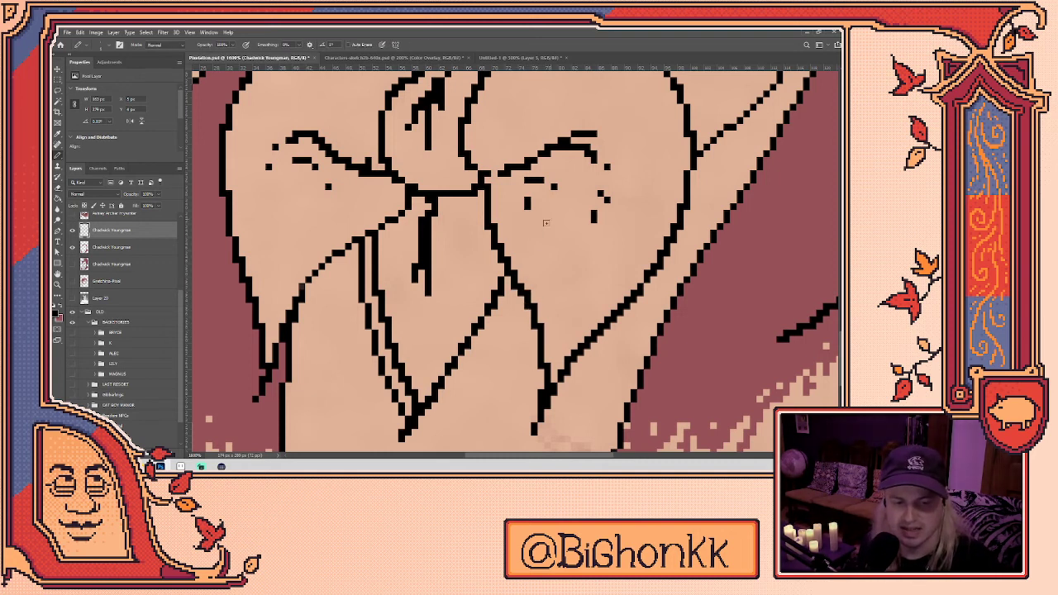
{"action": "key", "text": "e"}
{"action": "key", "text": "b"}
{"action": "key", "text": "e"}
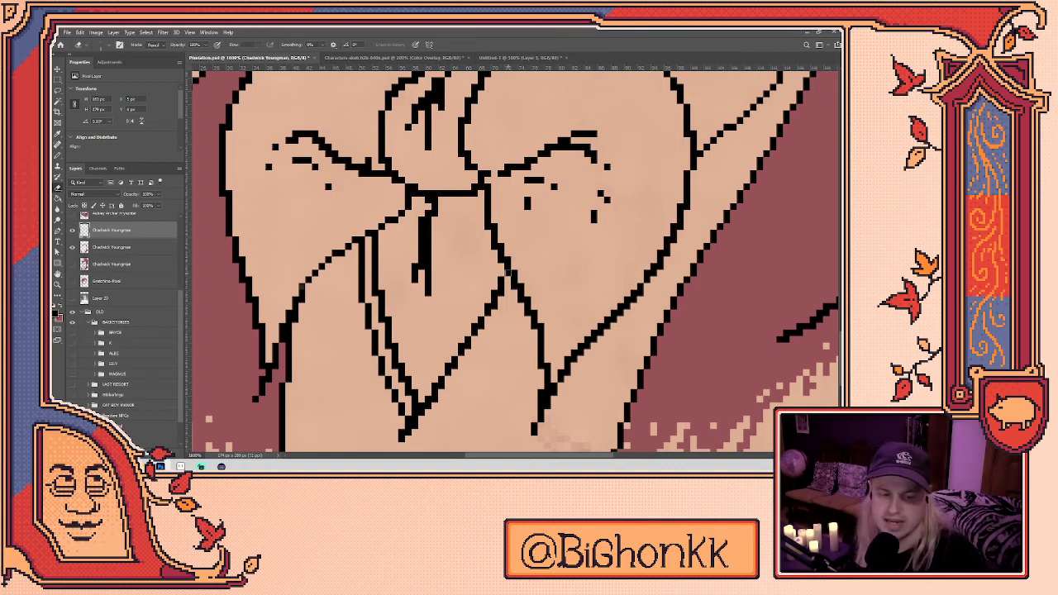
{"action": "key", "text": "b"}
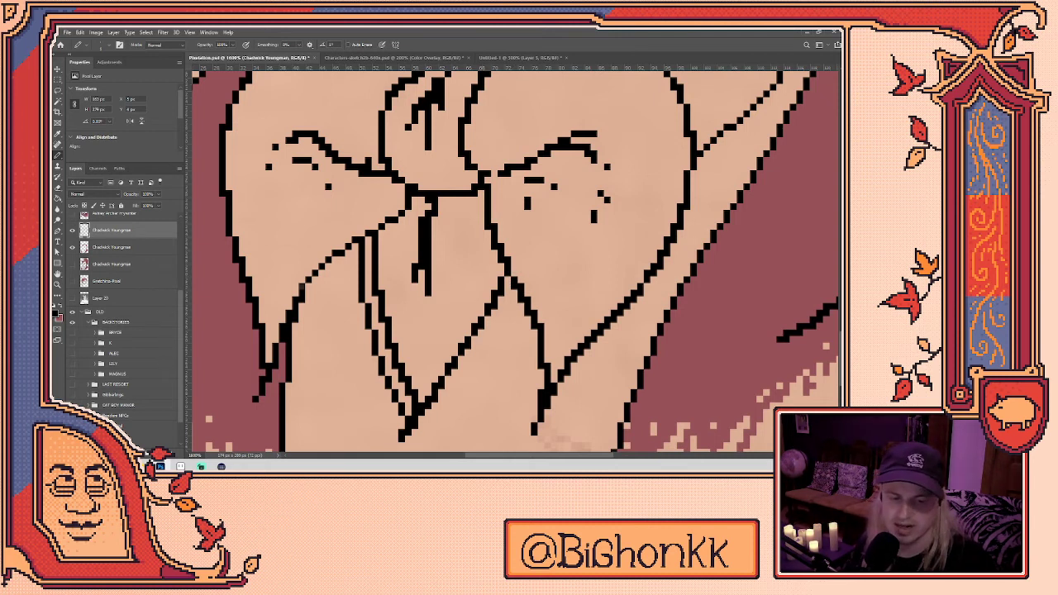
{"action": "scroll", "coordinate": [490, 299], "scroll_direction": "down", "scroll_amount": 5}
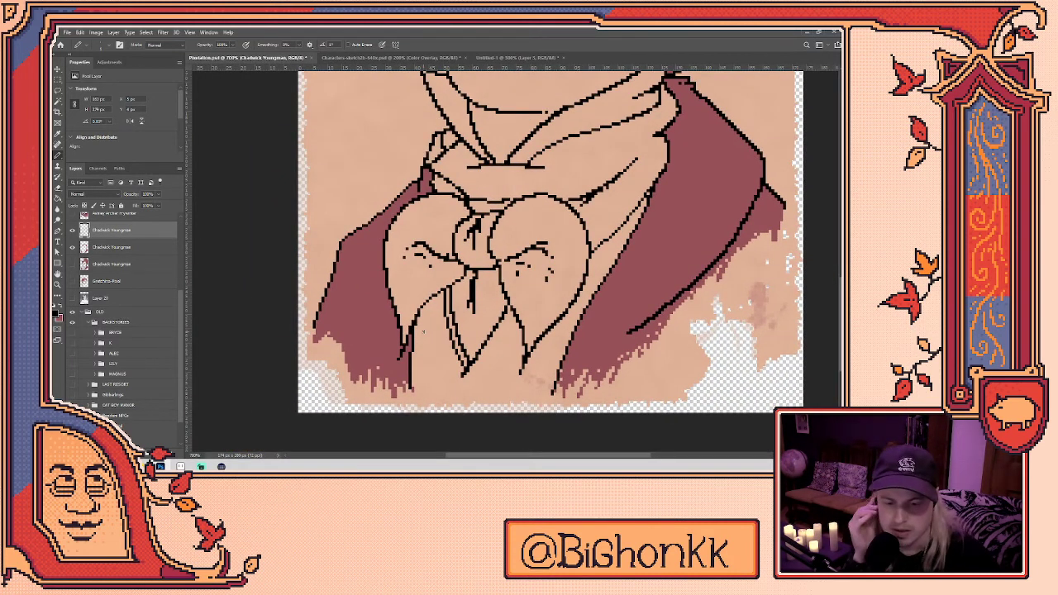
{"action": "left_click", "coordinate": [156, 250]}
{"action": "key", "text": "e"}
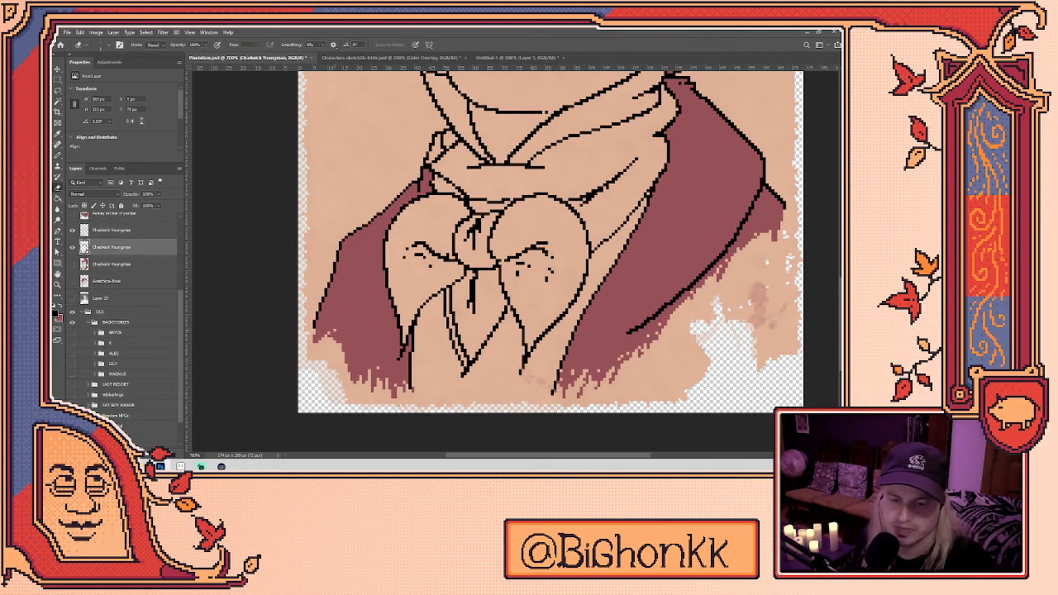
{"action": "key", "text": "b"}
{"action": "key", "text": "e"}
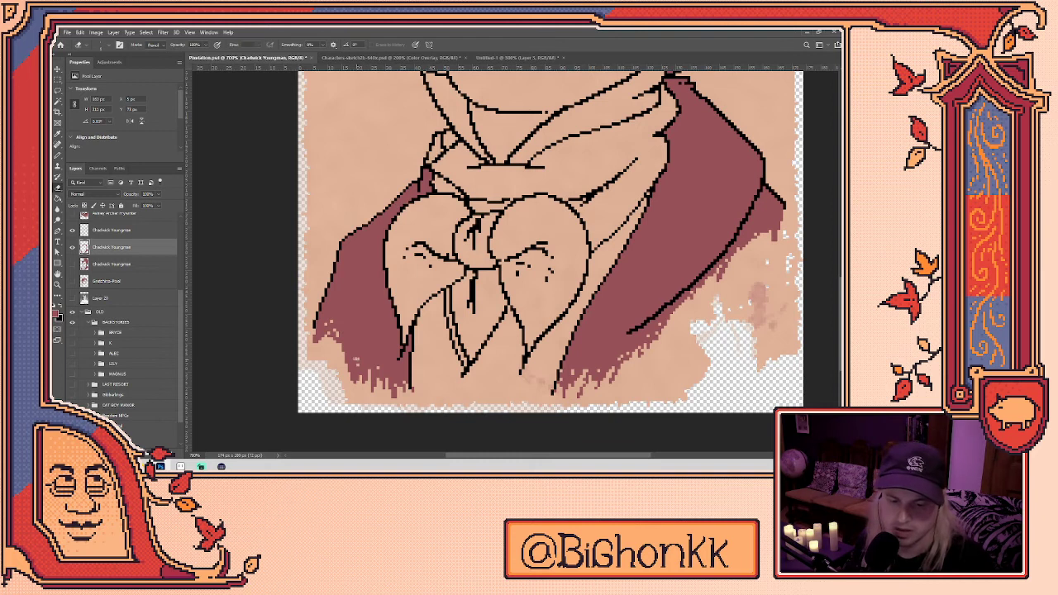
{"action": "key", "text": "b"}
{"action": "key", "text": "e"}
{"action": "left_click_drag", "start_coordinate": [653, 308], "coordinate": [574, 364]}
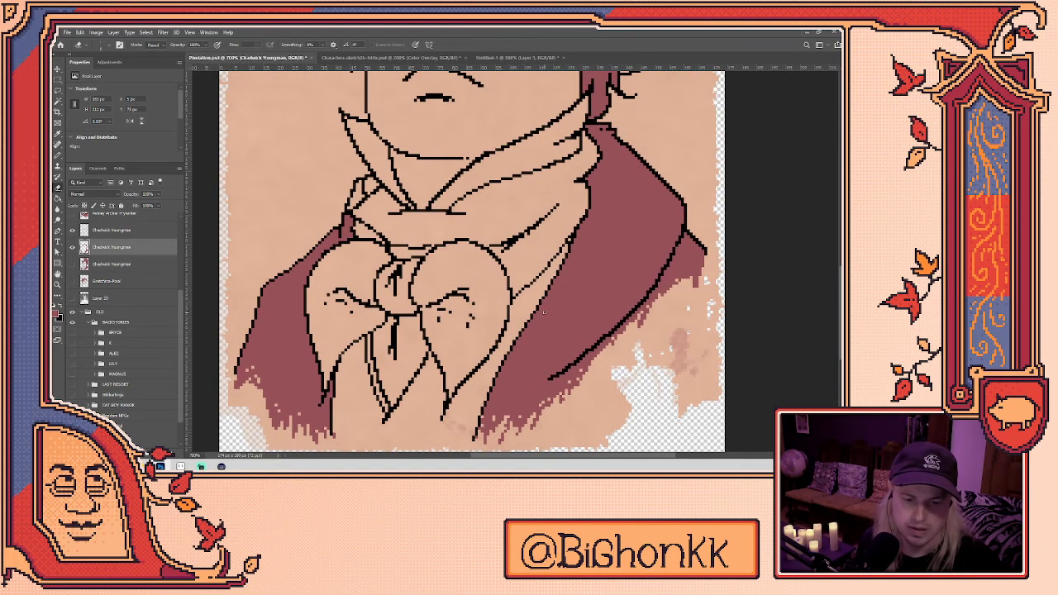
{"action": "key", "text": "b"}
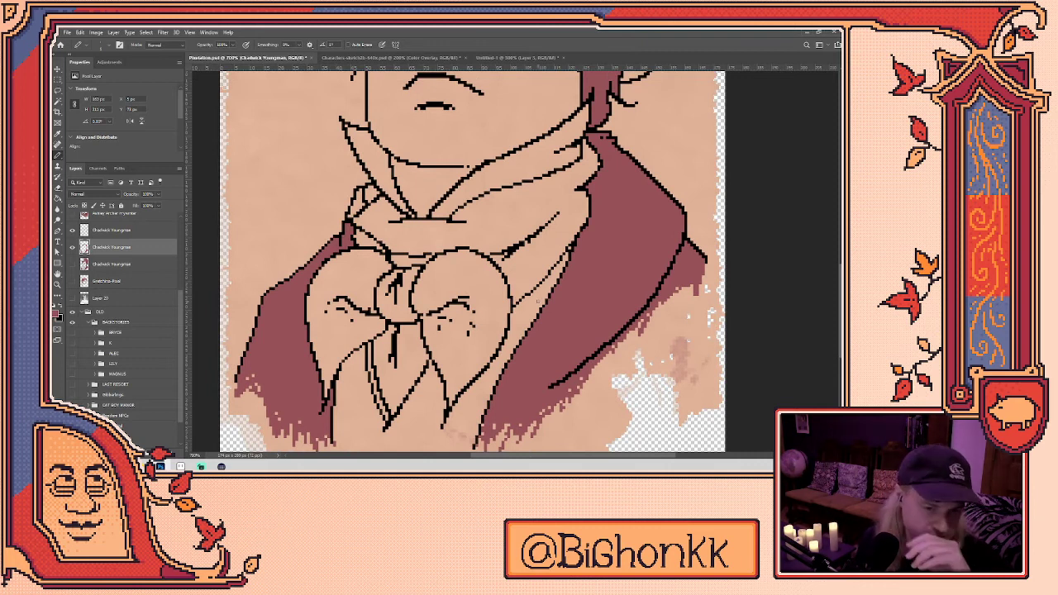
{"action": "left_click_drag", "start_coordinate": [496, 248], "coordinate": [486, 291]}
{"action": "left_click_drag", "start_coordinate": [525, 345], "coordinate": [547, 279]}
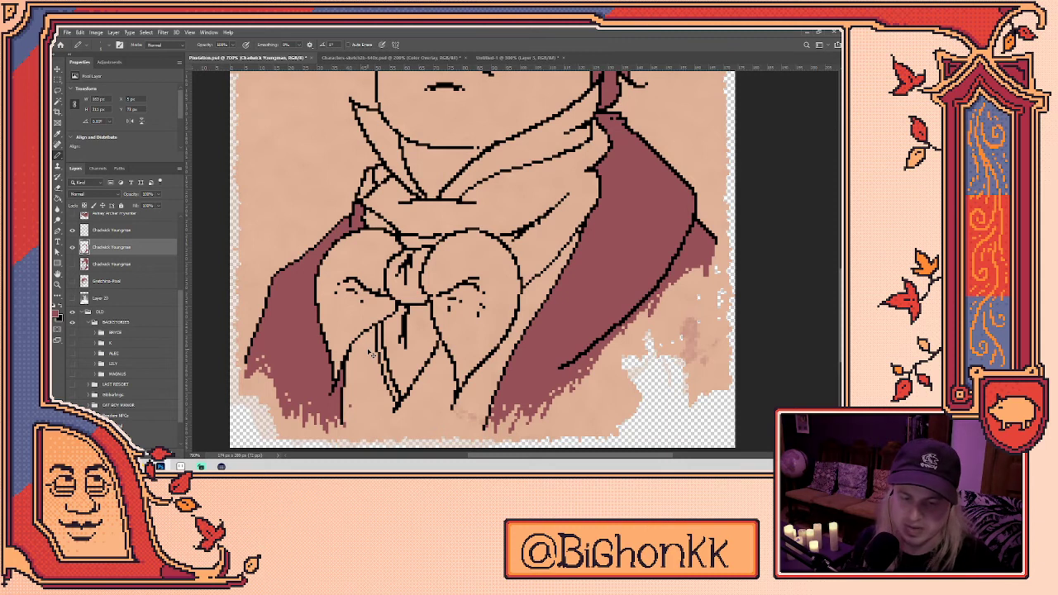
{"action": "scroll", "coordinate": [371, 353], "scroll_direction": "up", "scroll_amount": 3}
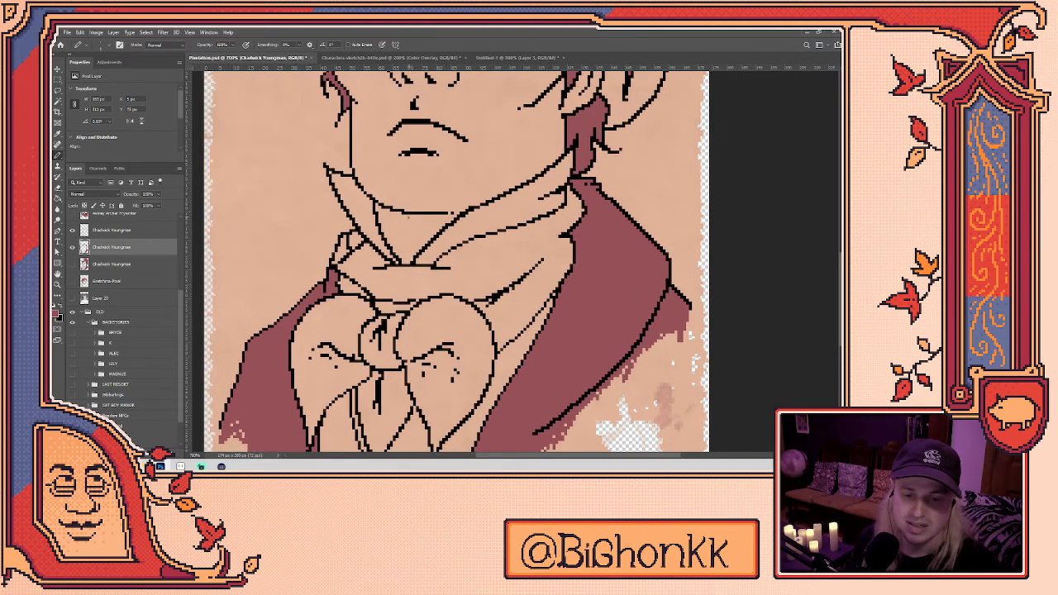
{"action": "scroll", "coordinate": [409, 217], "scroll_direction": "up", "scroll_amount": 3}
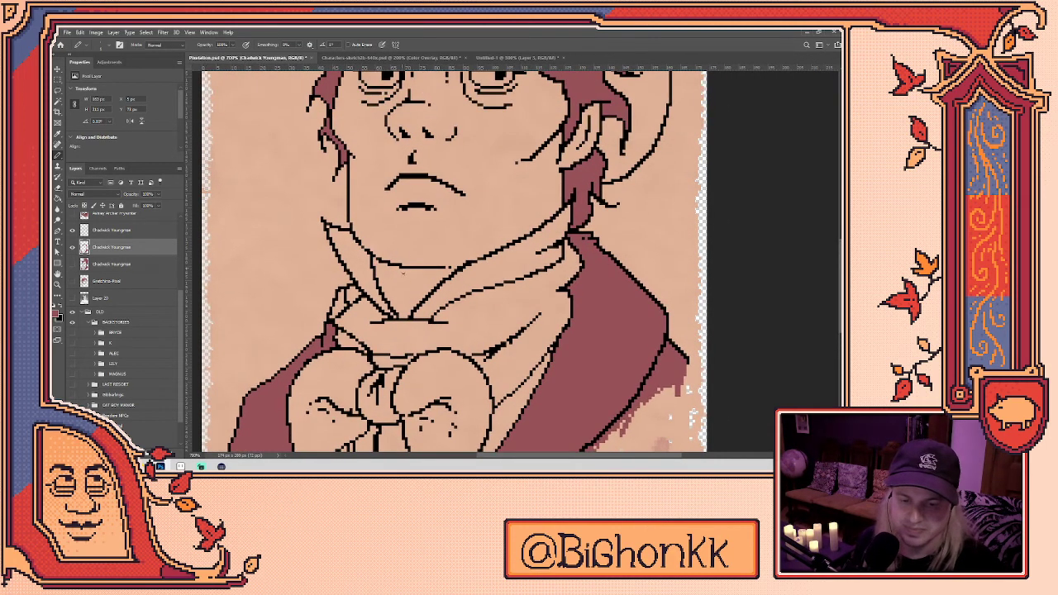
{"action": "scroll", "coordinate": [403, 269], "scroll_direction": "down", "scroll_amount": 2}
{"action": "scroll", "coordinate": [496, 256], "scroll_direction": "down", "scroll_amount": 2}
{"action": "scroll", "coordinate": [533, 246], "scroll_direction": "up", "scroll_amount": 2}
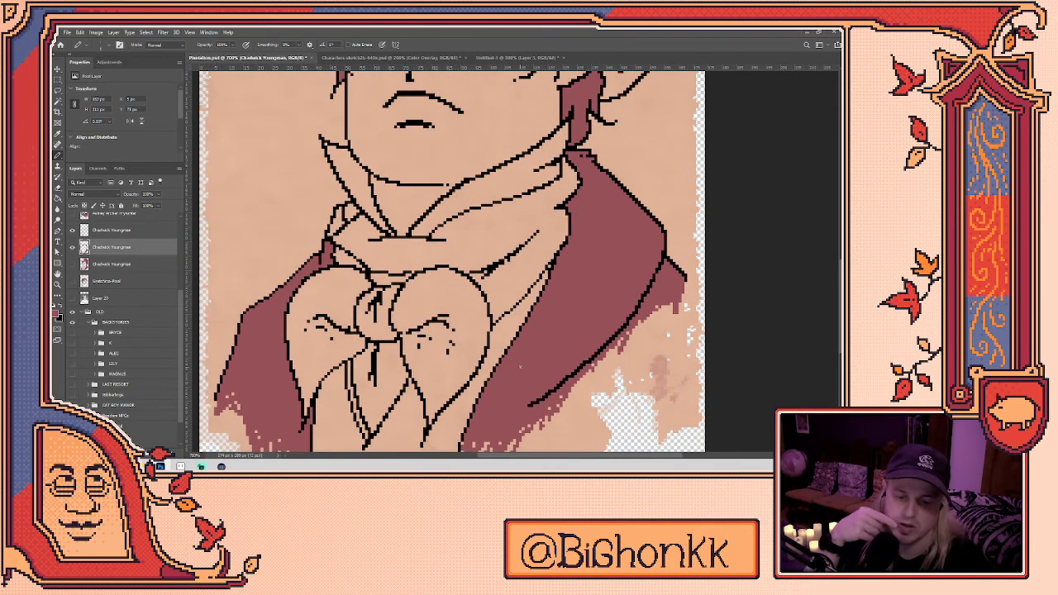
- Draw dark fold lines on the cravat knot and marks along both bow lobes
{"action": "mouse_move", "coordinate": [356, 385]}
{"action": "left_mouse_down"}
{"action": "mouse_move", "coordinate": [372, 344]}
{"action": "mouse_move", "coordinate": [362, 393]}
{"action": "mouse_move", "coordinate": [351, 377]}
{"action": "mouse_move", "coordinate": [365, 431]}
{"action": "left_mouse_up"}
{"action": "key", "text": "ctrl+z"}
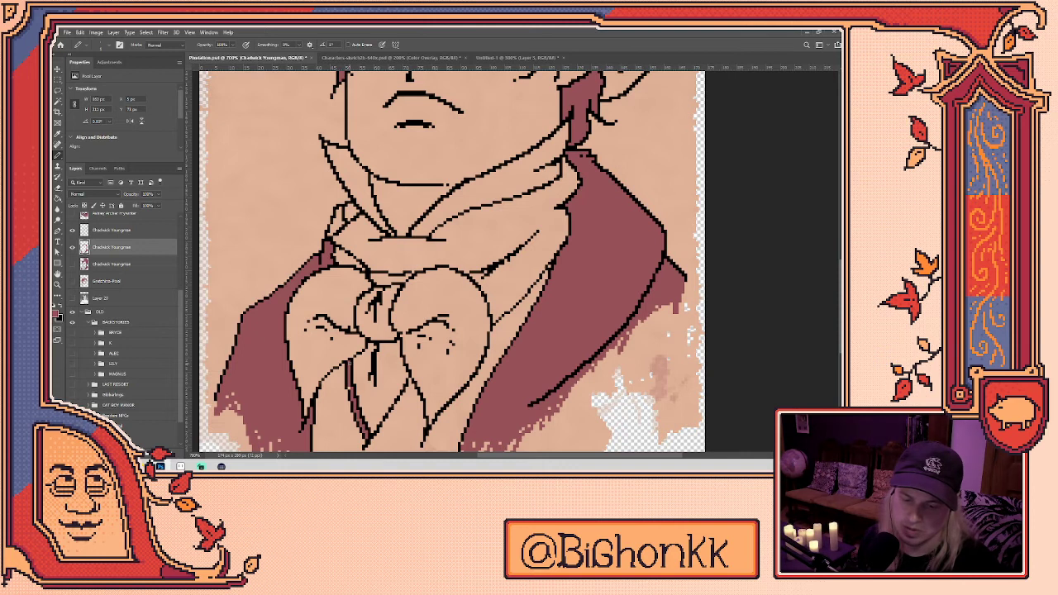
{"action": "mouse_move", "coordinate": [376, 358]}
{"action": "left_mouse_down"}
{"action": "mouse_move", "coordinate": [391, 298]}
{"action": "mouse_move", "coordinate": [402, 338]}
{"action": "mouse_move", "coordinate": [414, 298]}
{"action": "mouse_move", "coordinate": [393, 334]}
{"action": "left_mouse_up"}
{"action": "mouse_move", "coordinate": [420, 299]}
{"action": "left_mouse_down"}
{"action": "mouse_move", "coordinate": [394, 324]}
{"action": "mouse_move", "coordinate": [407, 303]}
{"action": "mouse_move", "coordinate": [347, 280]}
{"action": "mouse_move", "coordinate": [362, 252]}
{"action": "mouse_move", "coordinate": [354, 276]}
{"action": "left_mouse_up"}
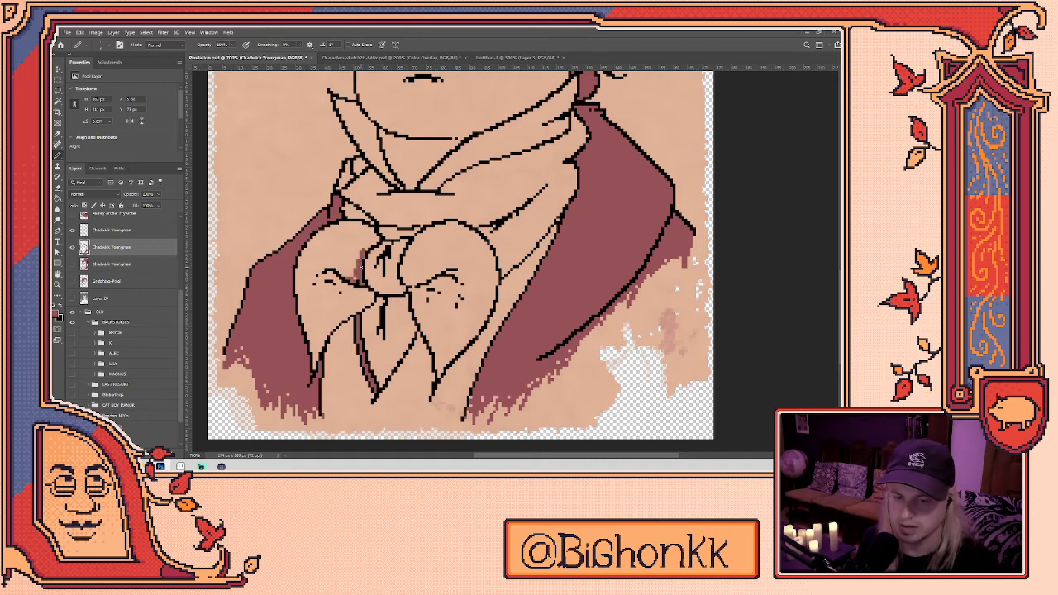
{"action": "mouse_move", "coordinate": [368, 241]}
{"action": "left_mouse_down"}
{"action": "mouse_move", "coordinate": [340, 276]}
{"action": "mouse_move", "coordinate": [369, 295]}
{"action": "mouse_move", "coordinate": [323, 275]}
{"action": "mouse_move", "coordinate": [314, 288]}
{"action": "mouse_move", "coordinate": [345, 291]}
{"action": "mouse_move", "coordinate": [314, 295]}
{"action": "left_mouse_up"}
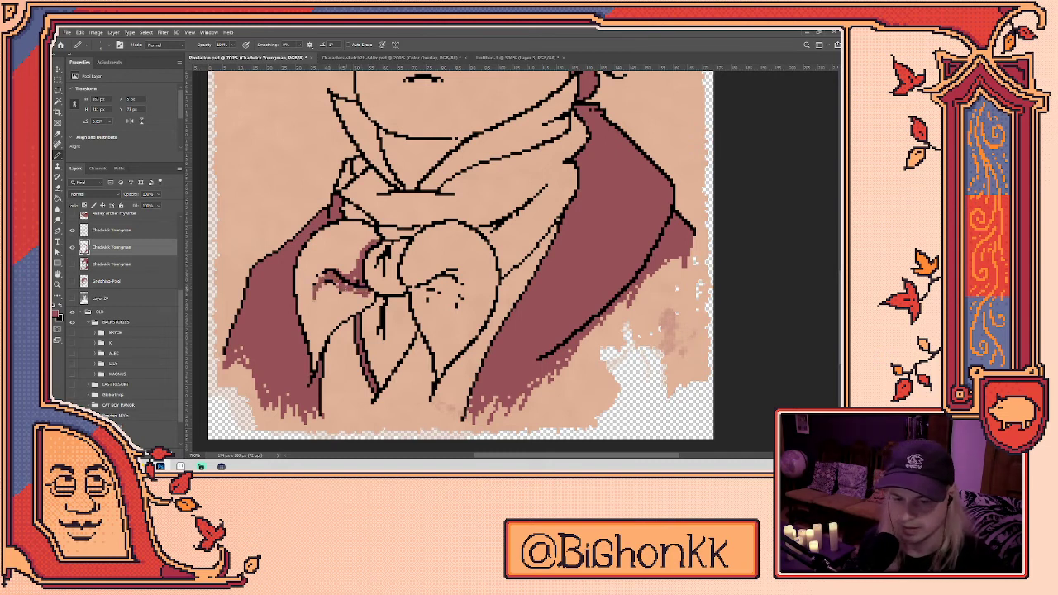
{"action": "key", "text": "e"}
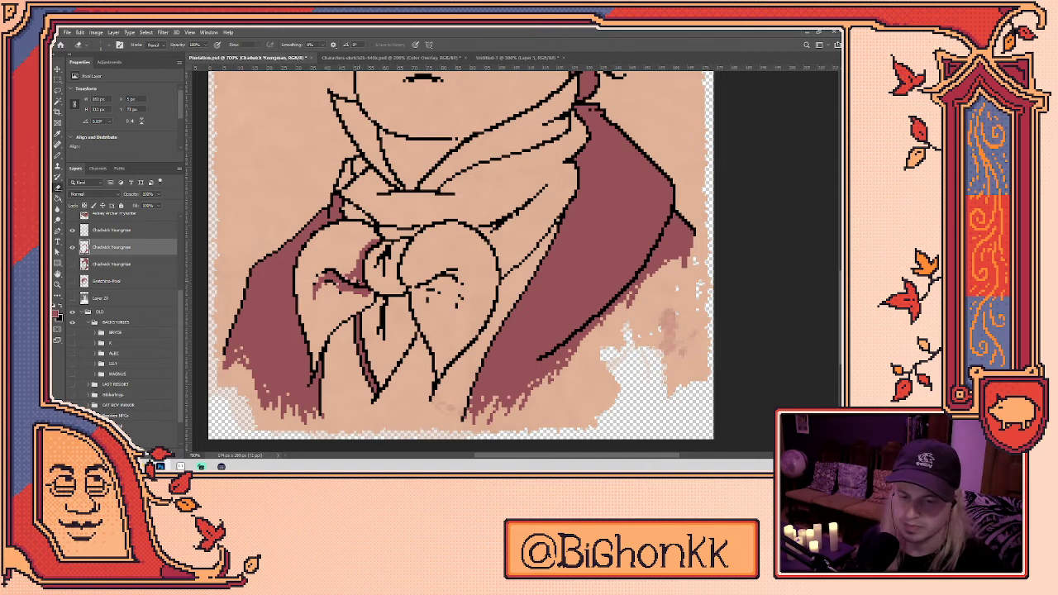
{"action": "key", "text": "b"}
{"action": "mouse_move", "coordinate": [357, 281]}
{"action": "left_mouse_down"}
{"action": "mouse_move", "coordinate": [331, 269]}
{"action": "mouse_move", "coordinate": [387, 281]}
{"action": "mouse_move", "coordinate": [376, 282]}
{"action": "mouse_move", "coordinate": [446, 283]}
{"action": "mouse_move", "coordinate": [462, 298]}
{"action": "mouse_move", "coordinate": [419, 297]}
{"action": "mouse_move", "coordinate": [457, 294]}
{"action": "mouse_move", "coordinate": [463, 311]}
{"action": "left_mouse_up"}
{"action": "left_click_drag", "start_coordinate": [441, 274], "coordinate": [472, 279]}
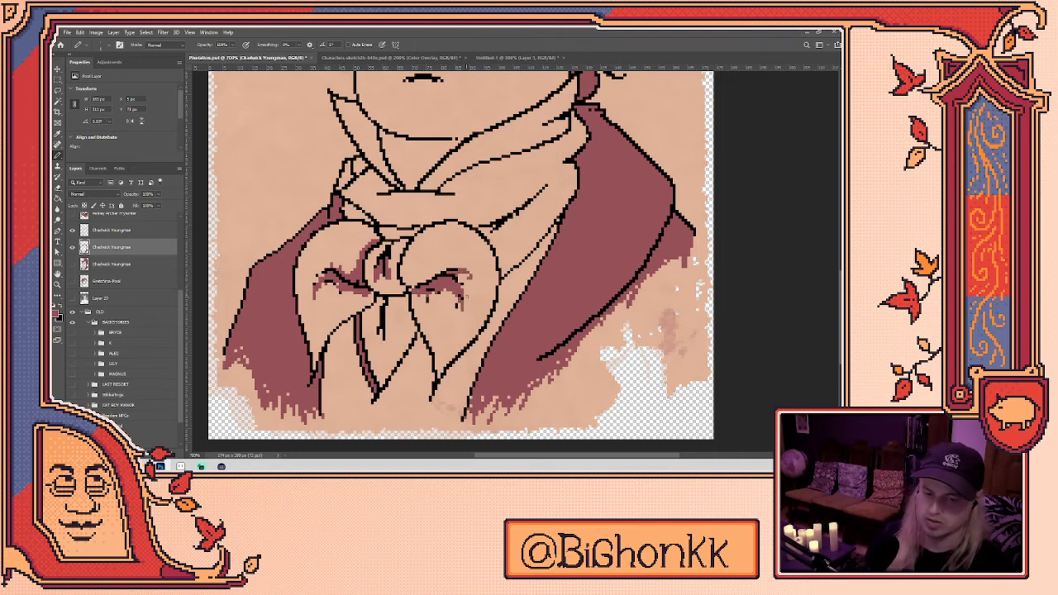
- Lasso both cravat lobes and delete the red shading inside them
{"action": "key", "text": "x"}
{"action": "key", "text": "l"}
{"action": "mouse_move", "coordinate": [468, 312]}
{"action": "left_mouse_down"}
{"action": "mouse_move", "coordinate": [426, 318]}
{"action": "mouse_move", "coordinate": [451, 255]}
{"action": "mouse_move", "coordinate": [468, 312]}
{"action": "left_mouse_up"}
{"action": "mouse_move", "coordinate": [409, 283]}
{"action": "left_mouse_down"}
{"action": "mouse_move", "coordinate": [330, 308]}
{"action": "mouse_move", "coordinate": [388, 241]}
{"action": "mouse_move", "coordinate": [406, 270]}
{"action": "mouse_move", "coordinate": [387, 285]}
{"action": "mouse_move", "coordinate": [408, 288]}
{"action": "left_mouse_up"}
{"action": "key", "text": "Delete"}
{"action": "key", "text": "b"}
{"action": "key", "text": "b"}
- Draw a short line under the chin and add a few dark pixels inside the ear
{"action": "scroll", "coordinate": [407, 319], "scroll_direction": "up", "scroll_amount": 5}
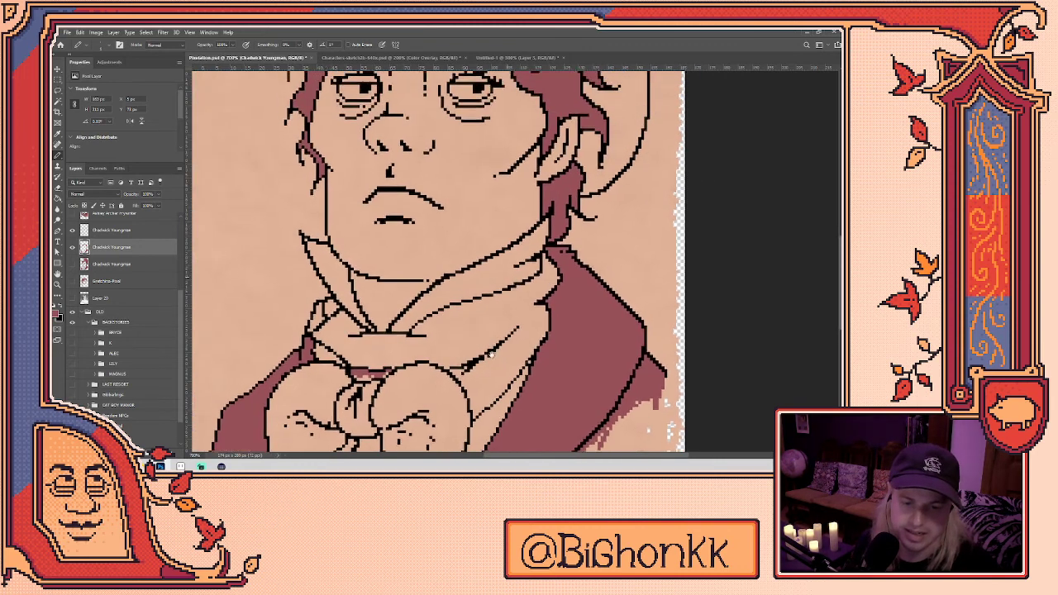
{"action": "mouse_move", "coordinate": [397, 331]}
{"action": "left_mouse_down"}
{"action": "mouse_move", "coordinate": [417, 331]}
{"action": "mouse_move", "coordinate": [384, 331]}
{"action": "mouse_move", "coordinate": [404, 343]}
{"action": "mouse_move", "coordinate": [367, 332]}
{"action": "mouse_move", "coordinate": [386, 337]}
{"action": "left_mouse_up"}
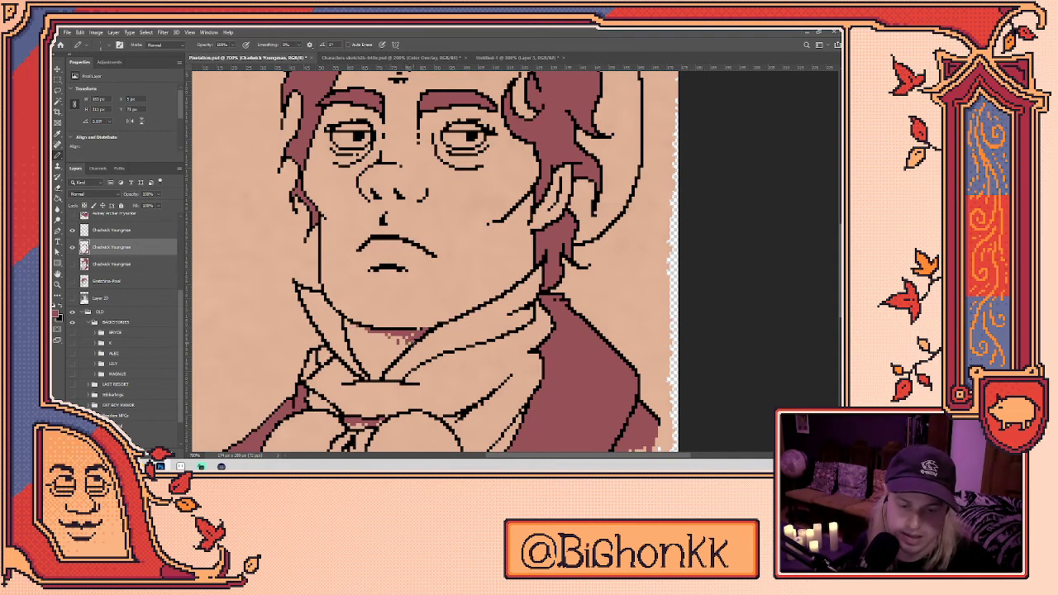
{"action": "mouse_move", "coordinate": [546, 219]}
{"action": "left_mouse_down"}
{"action": "mouse_move", "coordinate": [497, 281]}
{"action": "mouse_move", "coordinate": [506, 242]}
{"action": "mouse_move", "coordinate": [495, 267]}
{"action": "left_mouse_up"}
{"action": "key", "text": "ctrl+z"}
{"action": "key", "text": "e"}
{"action": "key", "text": "b"}
{"action": "left_click_drag", "start_coordinate": [514, 228], "coordinate": [516, 234]}
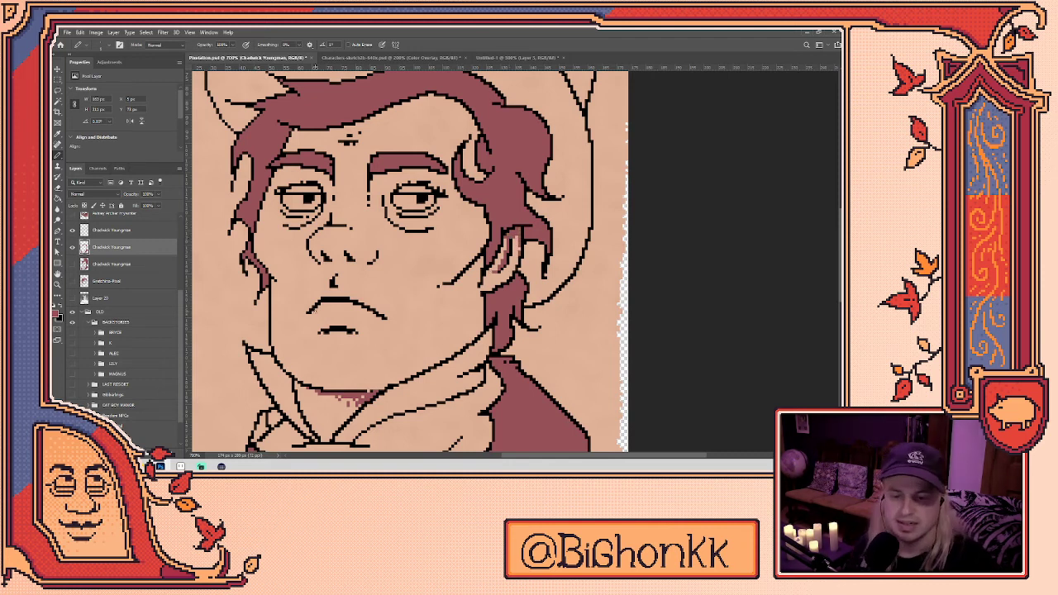
{"action": "left_click_drag", "start_coordinate": [308, 316], "coordinate": [321, 314]}
{"action": "key", "text": "ctrl+z"}
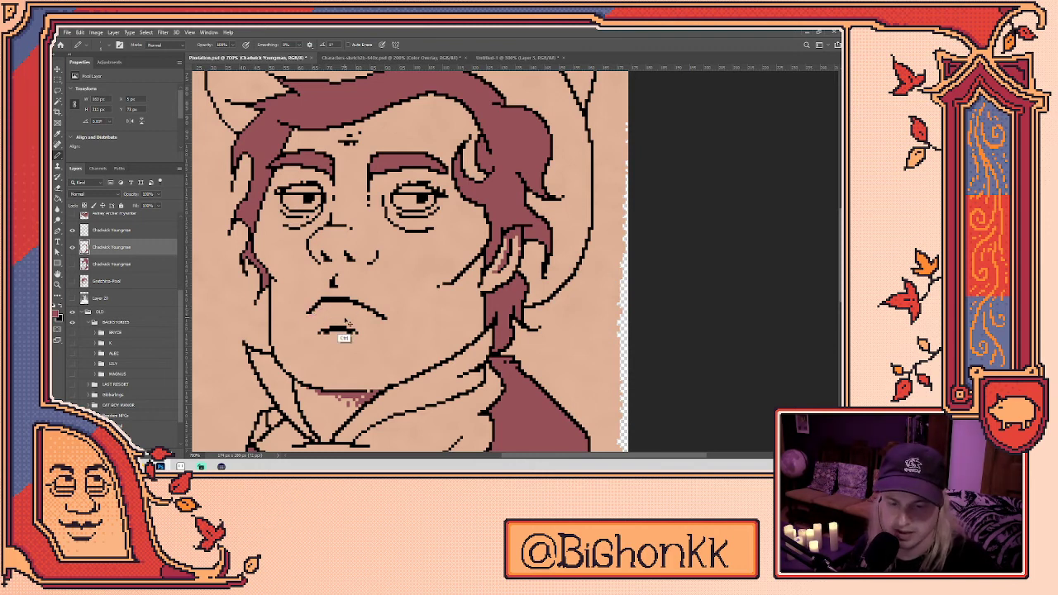
- Colour the lower lip mauve, erase stray lip pixels, and draw a dark upper-lip line
{"action": "mouse_move", "coordinate": [323, 312]}
{"action": "left_mouse_down"}
{"action": "mouse_move", "coordinate": [349, 307]}
{"action": "mouse_move", "coordinate": [329, 306]}
{"action": "mouse_move", "coordinate": [339, 308]}
{"action": "left_mouse_up"}
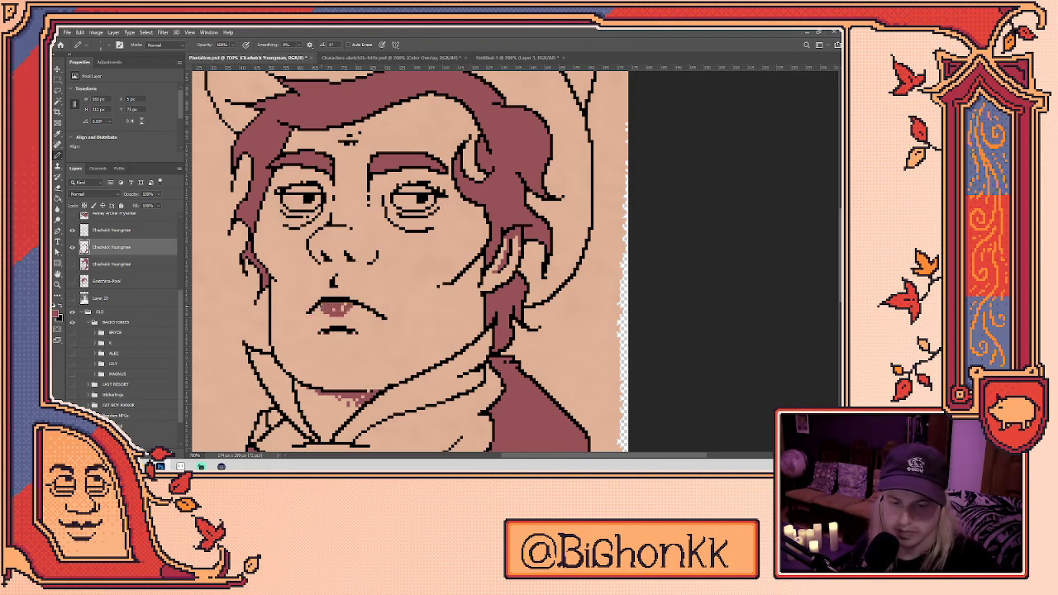
{"action": "key", "text": "e"}
{"action": "left_click", "coordinate": [347, 313]}
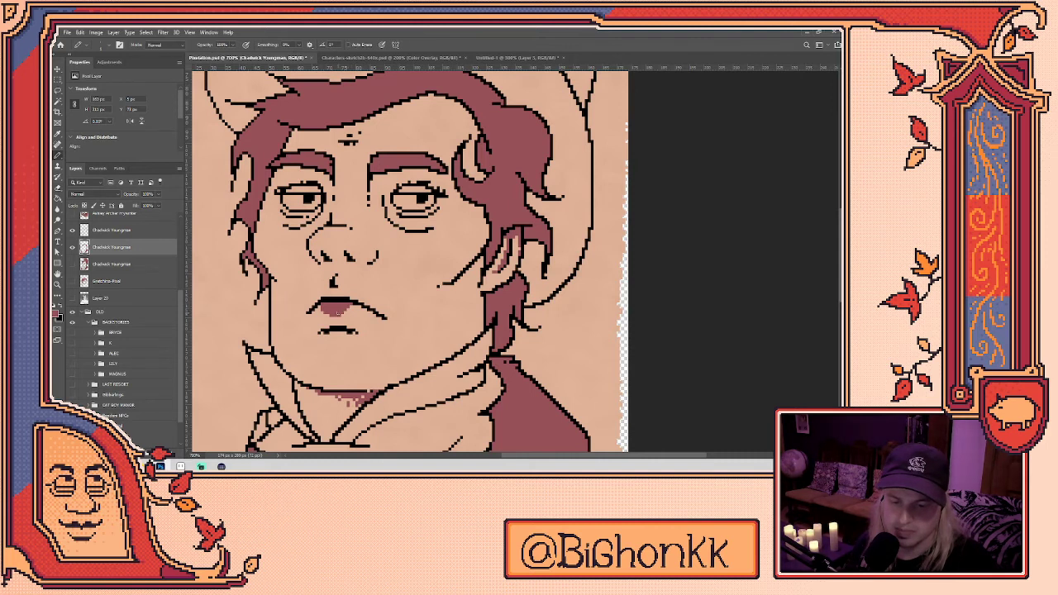
{"action": "key", "text": "b"}
{"action": "key", "text": "e"}
{"action": "key", "text": "b"}
{"action": "key", "text": "e"}
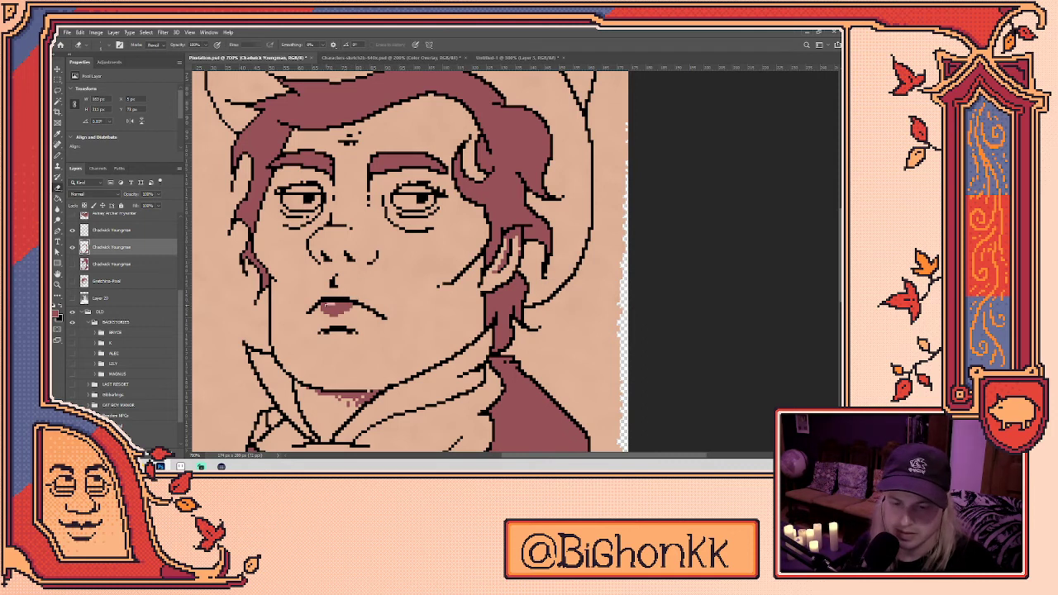
{"action": "key", "text": "b"}
{"action": "mouse_move", "coordinate": [309, 311]}
{"action": "left_mouse_down"}
{"action": "mouse_move", "coordinate": [330, 294]}
{"action": "mouse_move", "coordinate": [366, 303]}
{"action": "left_mouse_up"}
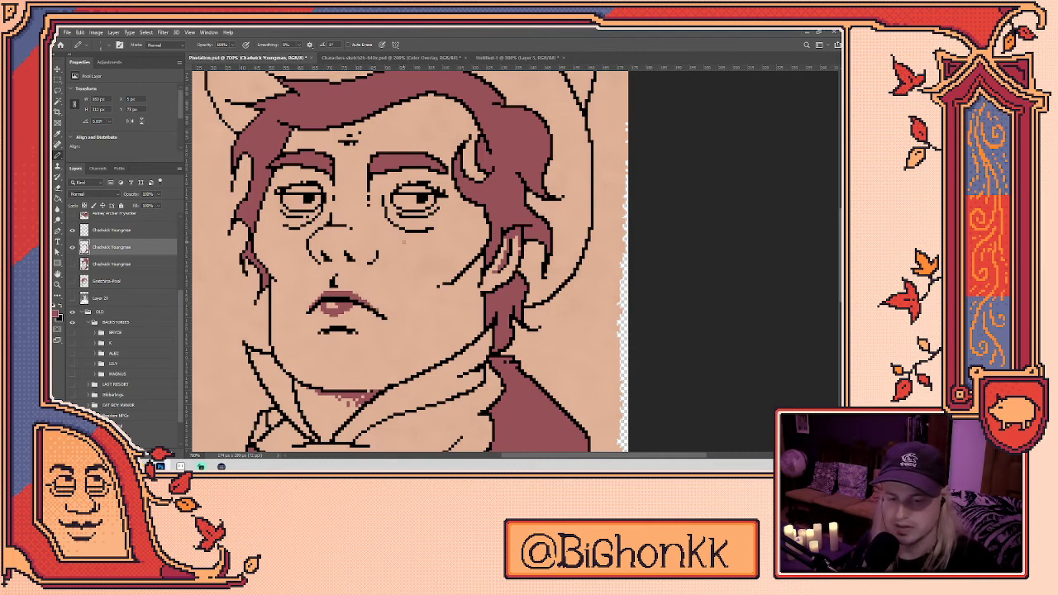
{"action": "mouse_move", "coordinate": [286, 211]}
{"action": "left_mouse_down"}
{"action": "mouse_move", "coordinate": [304, 255]}
{"action": "mouse_move", "coordinate": [336, 258]}
{"action": "mouse_move", "coordinate": [308, 269]}
{"action": "left_mouse_up"}
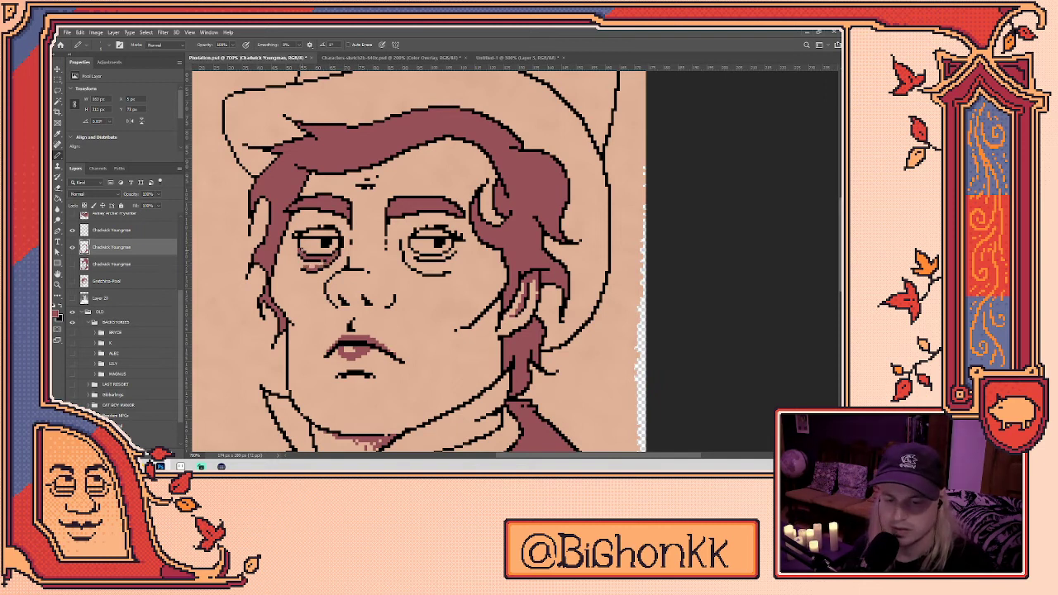
- Shade mauve beneath the right eye, lightening a few pixels with the Eraser
{"action": "mouse_move", "coordinate": [408, 250]}
{"action": "left_mouse_down"}
{"action": "mouse_move", "coordinate": [433, 258]}
{"action": "mouse_move", "coordinate": [457, 242]}
{"action": "mouse_move", "coordinate": [428, 273]}
{"action": "mouse_move", "coordinate": [443, 271]}
{"action": "left_mouse_up"}
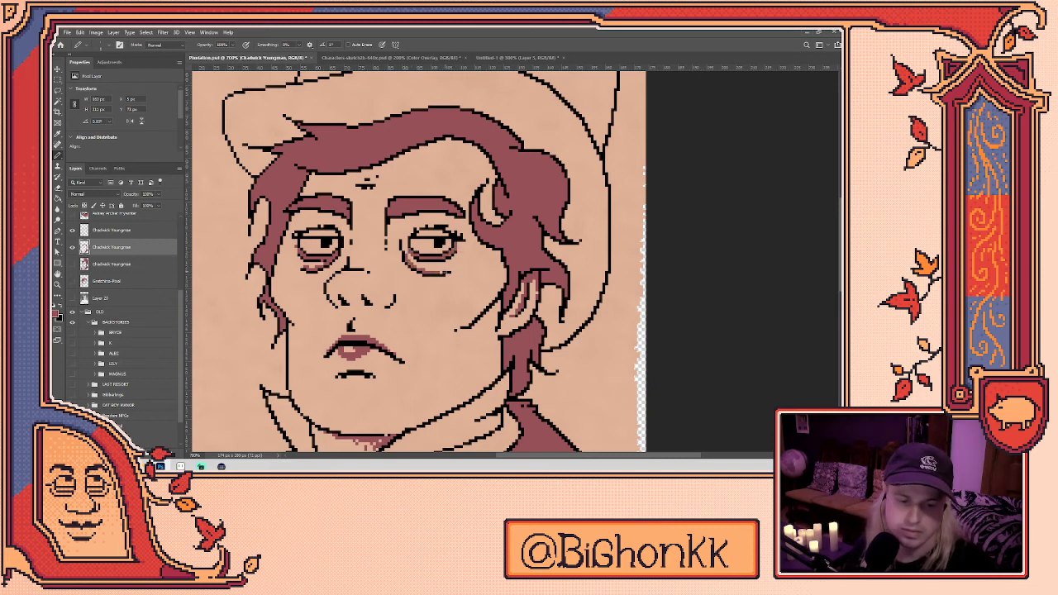
{"action": "key", "text": "e"}
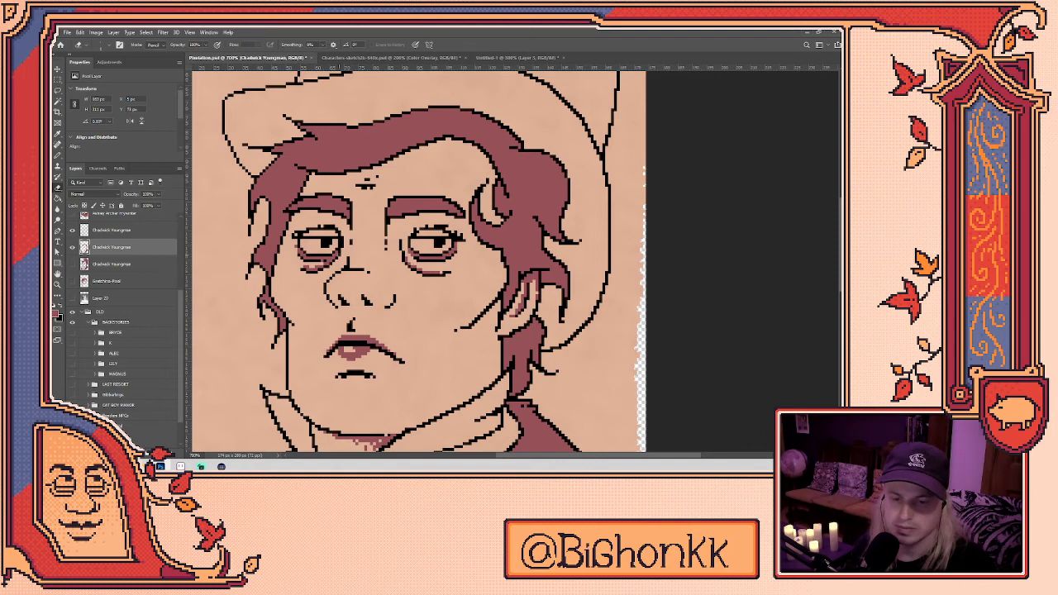
{"action": "left_click", "coordinate": [316, 265]}
{"action": "key", "text": "b"}
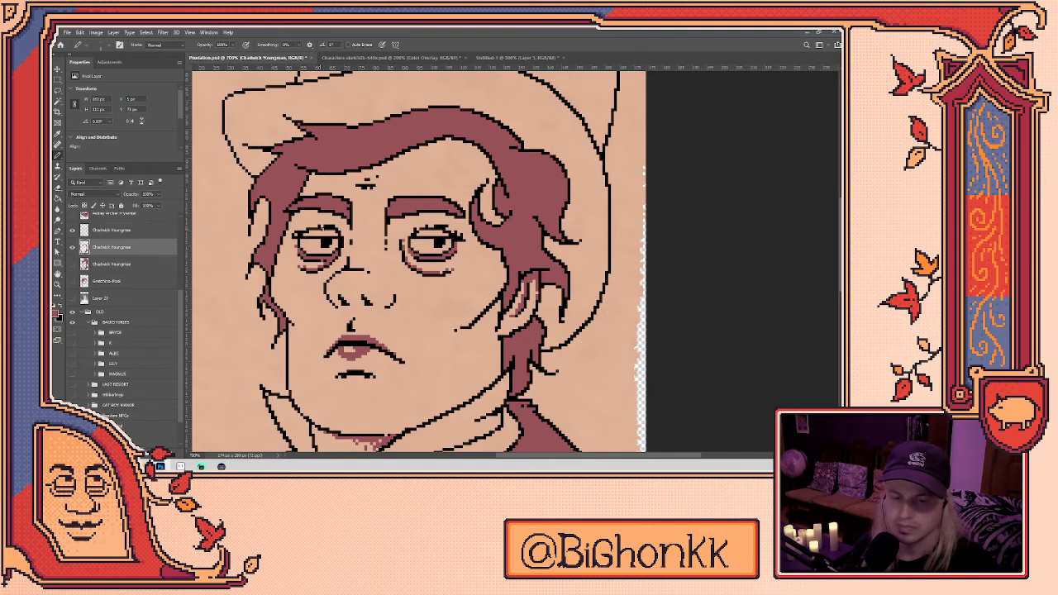
{"action": "mouse_move", "coordinate": [407, 246]}
{"action": "left_mouse_down"}
{"action": "mouse_move", "coordinate": [428, 270]}
{"action": "mouse_move", "coordinate": [430, 258]}
{"action": "left_mouse_up"}
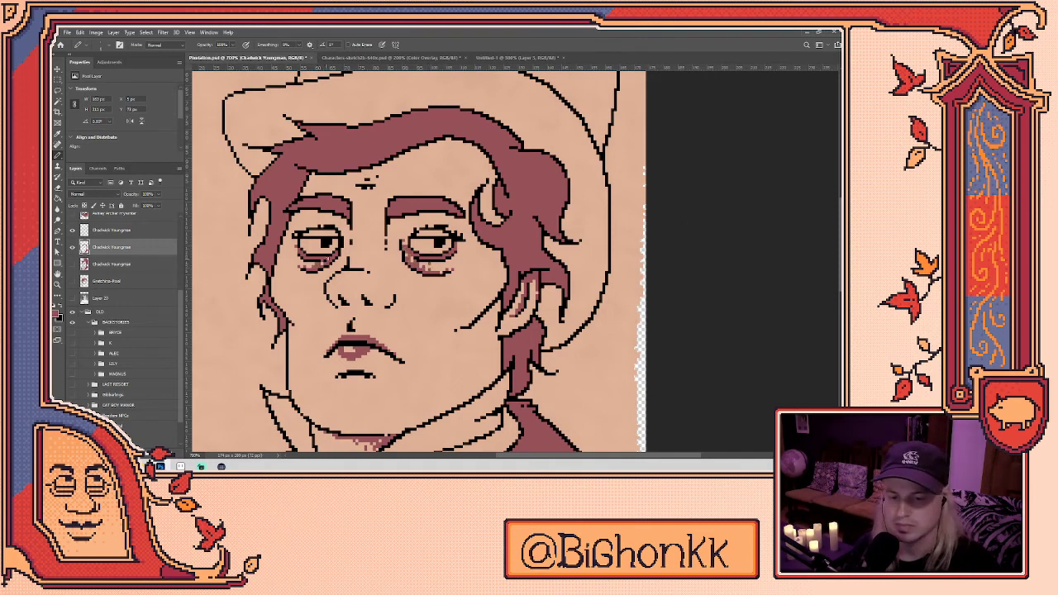
- Extend the left cheek outline downward and add dark pixels between the right brow and eye
{"action": "left_click_drag", "start_coordinate": [497, 230], "coordinate": [491, 205]}
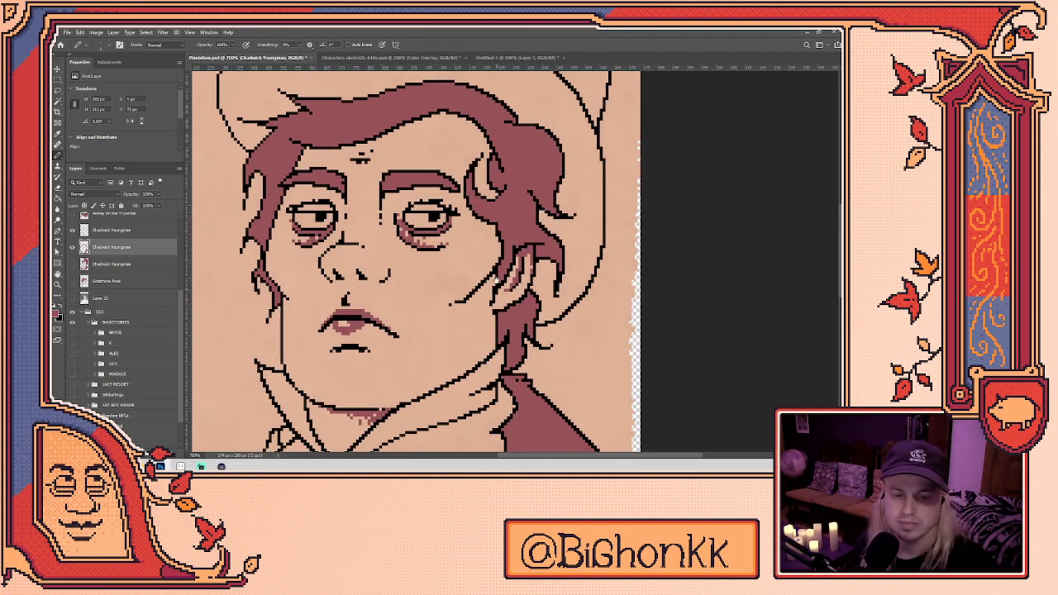
{"action": "left_click_drag", "start_coordinate": [495, 281], "coordinate": [508, 209]}
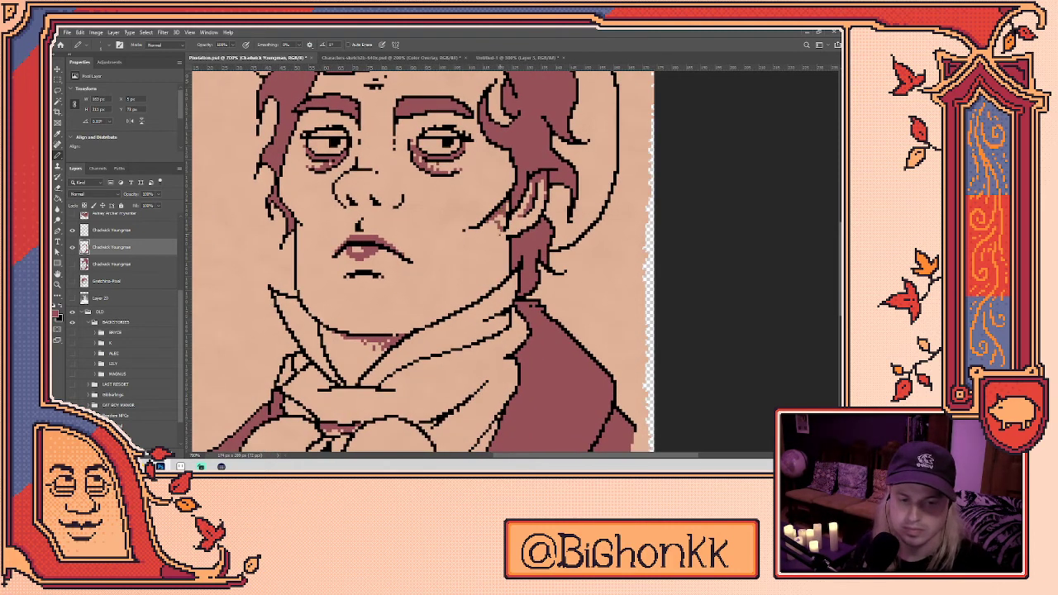
{"action": "left_click_drag", "start_coordinate": [300, 223], "coordinate": [299, 257]}
{"action": "left_click_drag", "start_coordinate": [429, 221], "coordinate": [409, 283]}
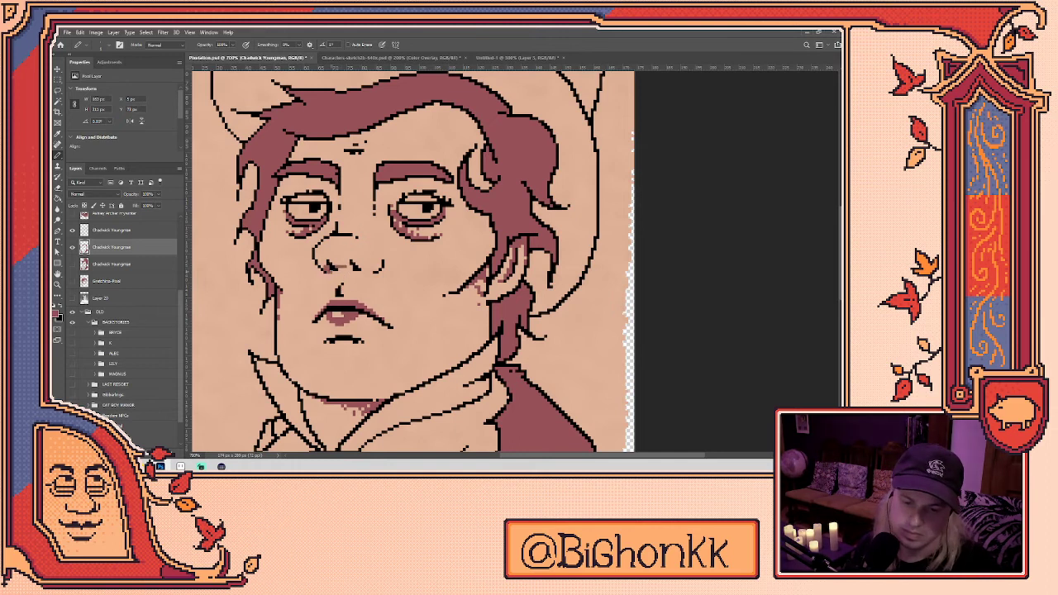
{"action": "scroll", "coordinate": [437, 248], "scroll_direction": "up", "scroll_amount": 3}
{"action": "scroll", "coordinate": [438, 321], "scroll_direction": "up", "scroll_amount": 2}
{"action": "left_click_drag", "start_coordinate": [377, 273], "coordinate": [389, 262]}
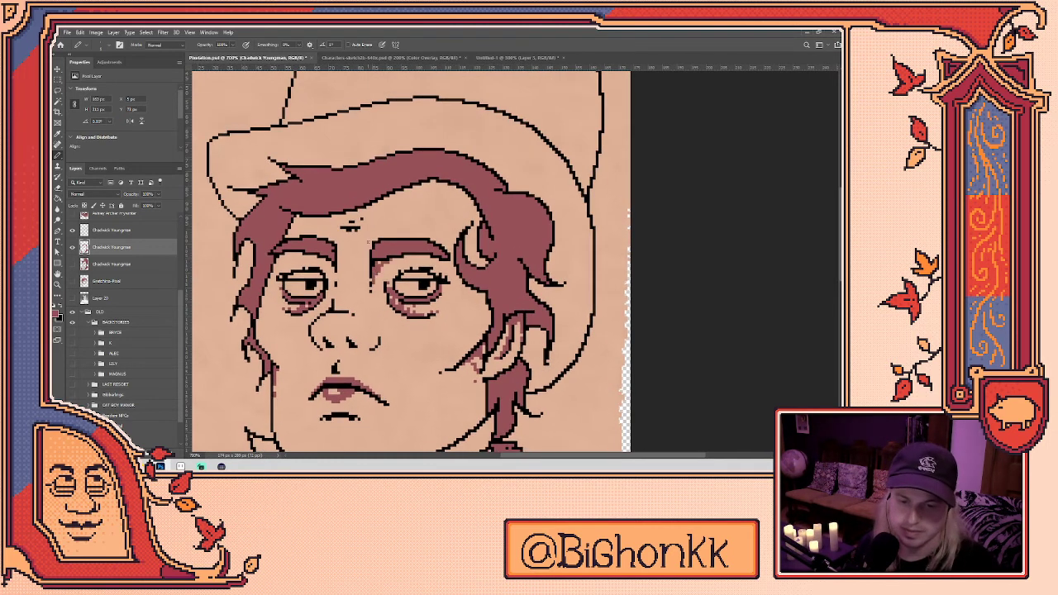
- Paint Bucket the top hat's brim and crown with the mauve colour
{"action": "key", "text": "e"}
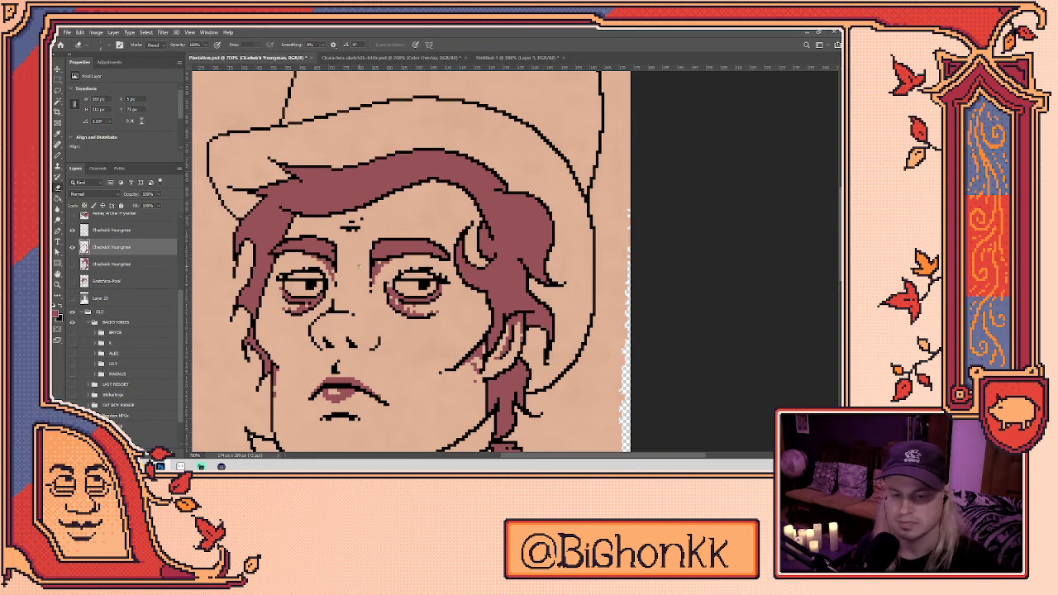
{"action": "scroll", "coordinate": [353, 257], "scroll_direction": "down", "scroll_amount": 4}
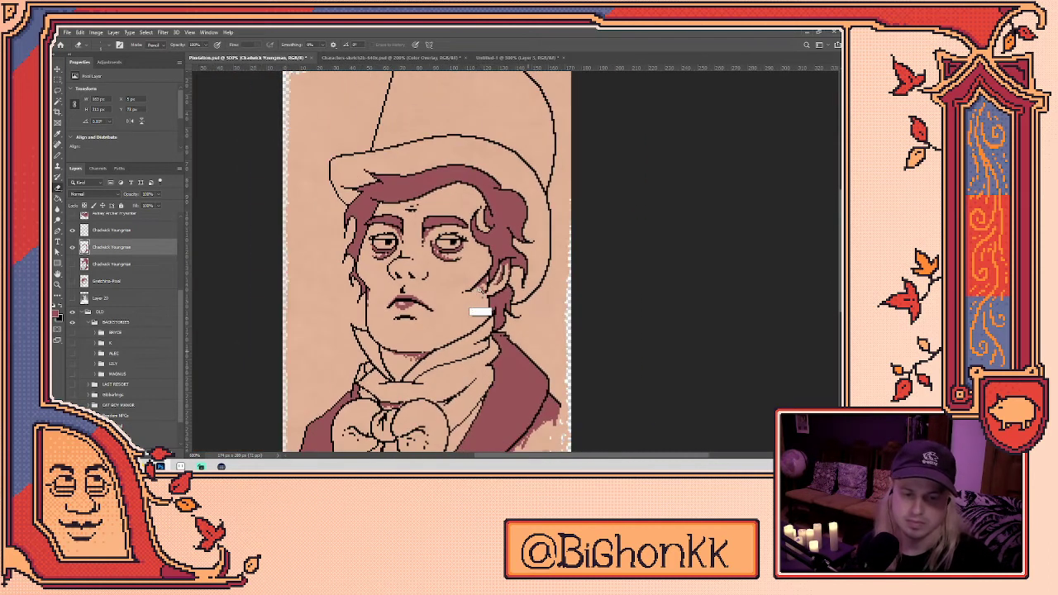
{"action": "scroll", "coordinate": [478, 288], "scroll_direction": "down", "scroll_amount": 1}
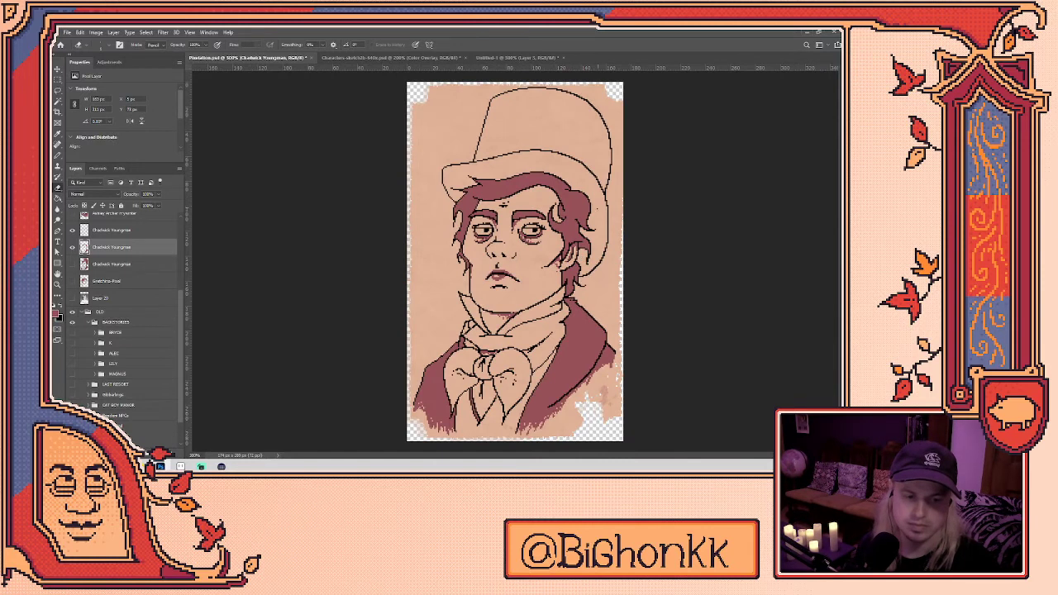
{"action": "key", "text": "g"}
{"action": "left_click", "coordinate": [589, 184]}
{"action": "left_click", "coordinate": [597, 153]}
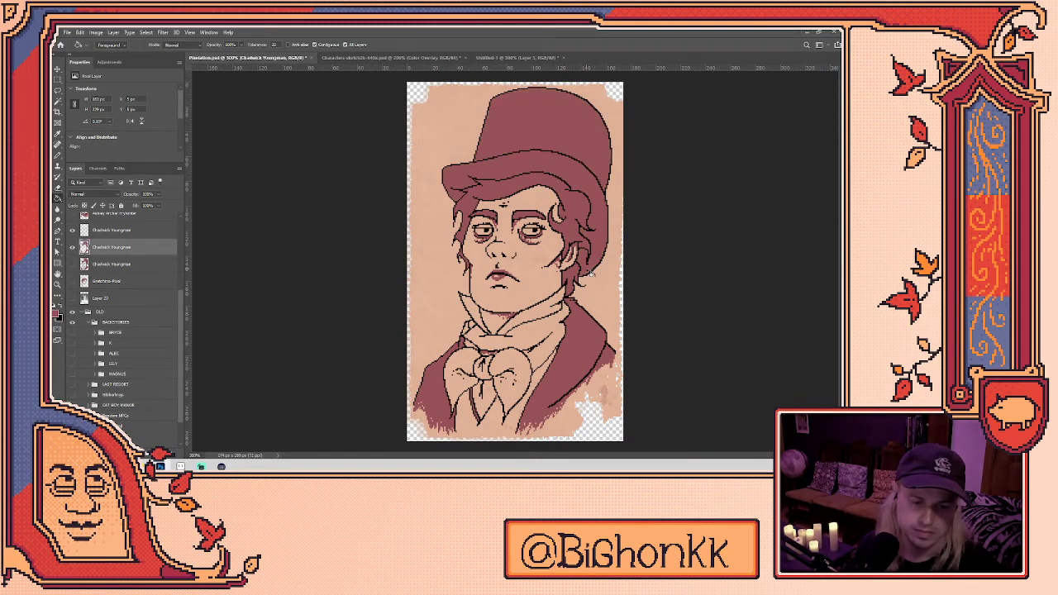
{"action": "scroll", "coordinate": [592, 275], "scroll_direction": "up", "scroll_amount": 2}
{"action": "key", "text": "b"}
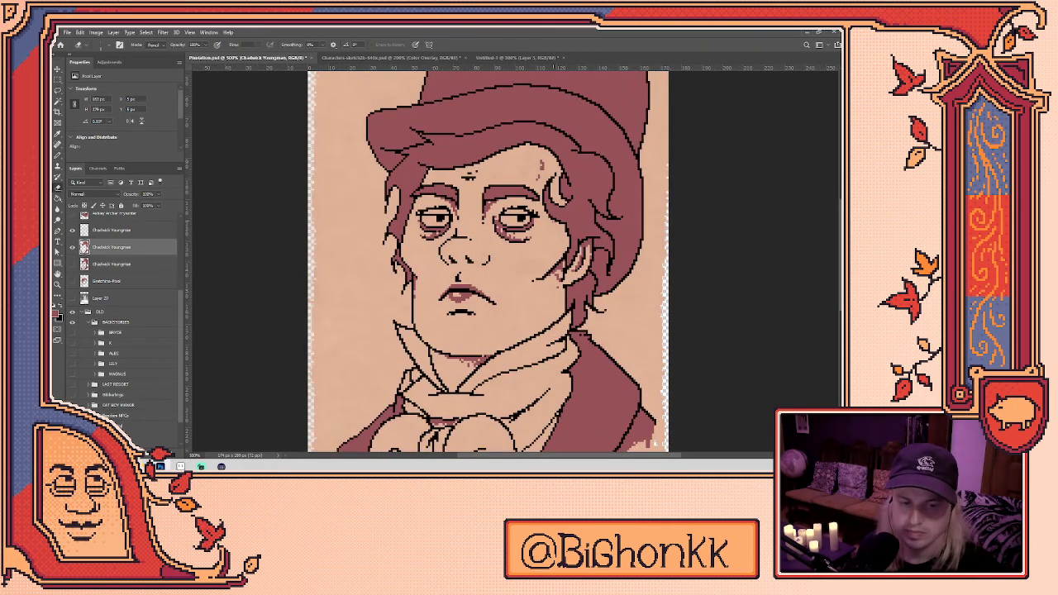
- Draw a short dark line along the jaw
{"action": "left_click_drag", "start_coordinate": [561, 294], "coordinate": [549, 321]}
{"action": "key", "text": "e"}
{"action": "key", "text": "b"}
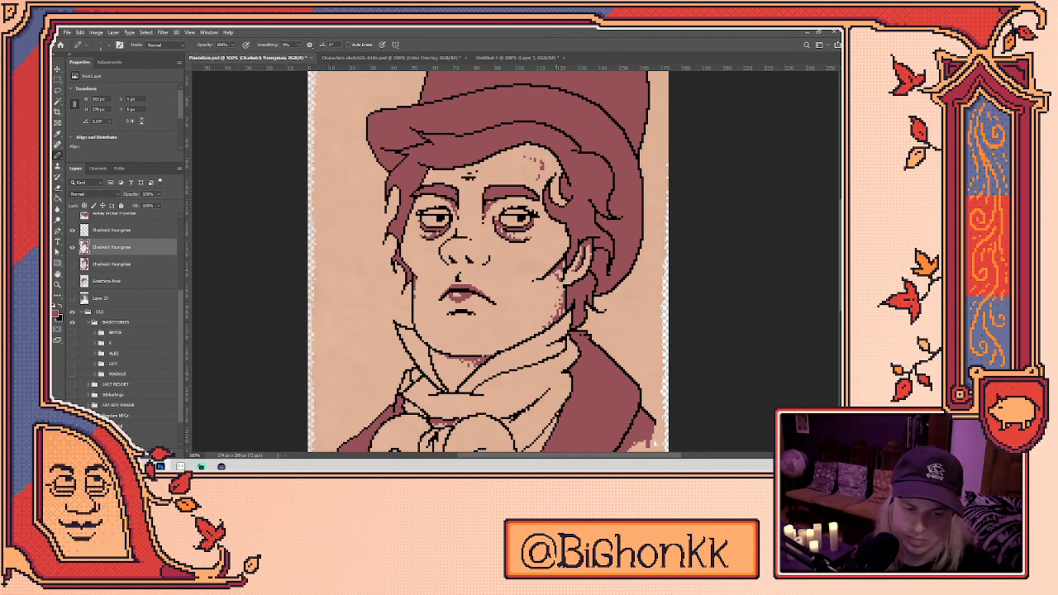
{"action": "key", "text": "e"}
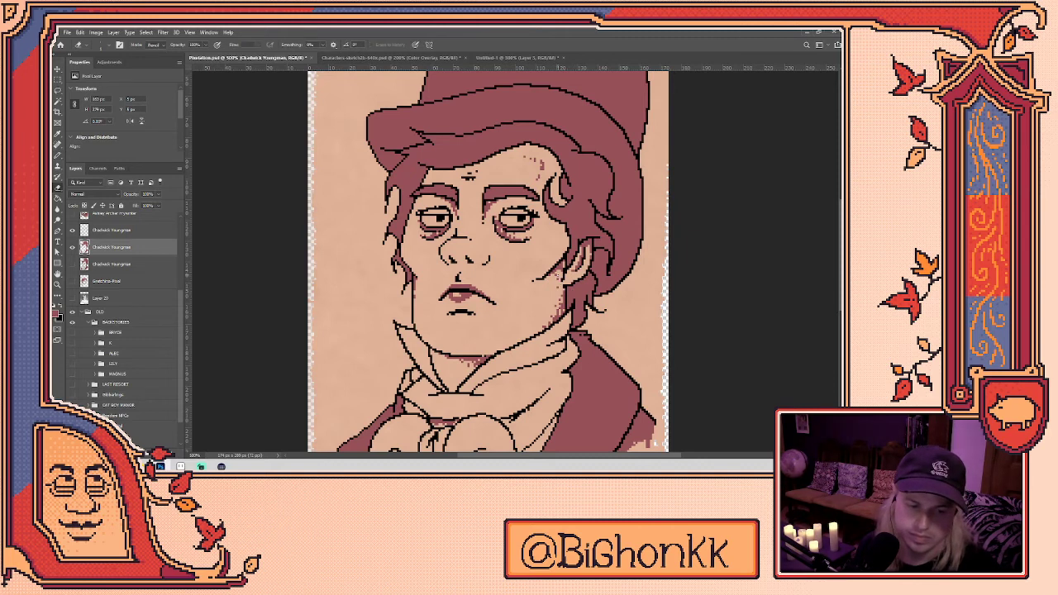
{"action": "key", "text": "b"}
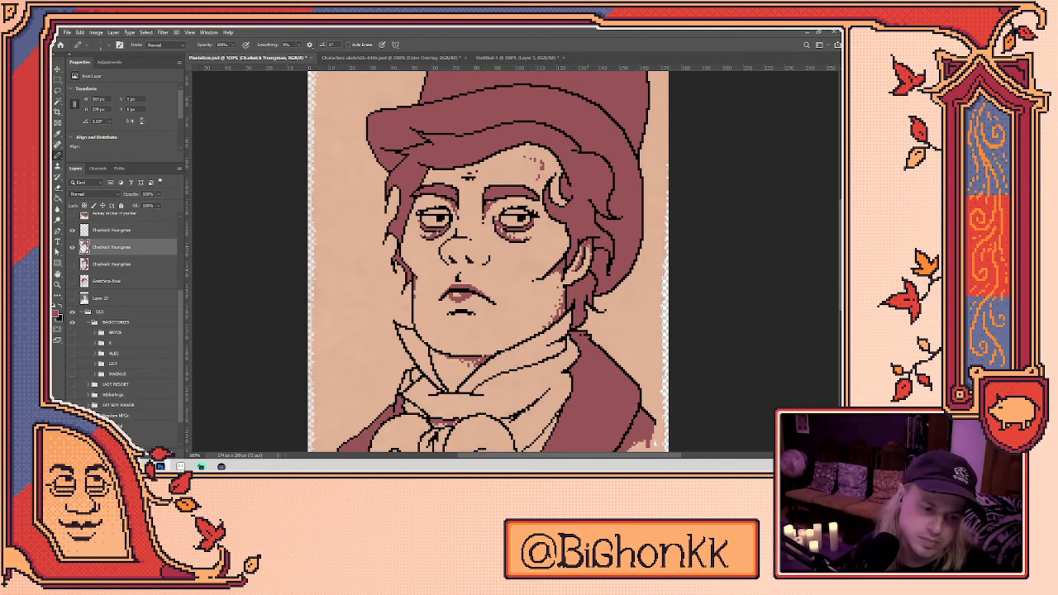
{"action": "key", "text": "e"}
- Add small dark pixels near the collar and draw a dark line up its edge
{"action": "left_click_drag", "start_coordinate": [496, 265], "coordinate": [512, 232]}
{"action": "key", "text": "b"}
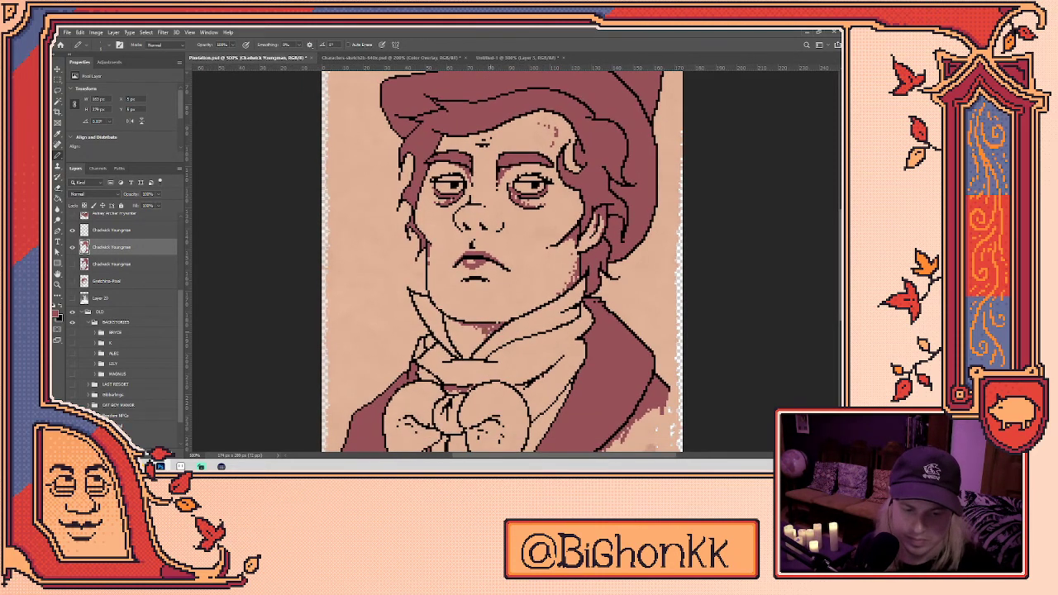
{"action": "mouse_move", "coordinate": [573, 318]}
{"action": "left_mouse_down"}
{"action": "mouse_move", "coordinate": [575, 306]}
{"action": "mouse_move", "coordinate": [556, 321]}
{"action": "left_mouse_up"}
{"action": "mouse_move", "coordinate": [585, 285]}
{"action": "left_mouse_down"}
{"action": "mouse_move", "coordinate": [579, 295]}
{"action": "mouse_move", "coordinate": [585, 282]}
{"action": "left_mouse_up"}
{"action": "mouse_move", "coordinate": [584, 290]}
{"action": "left_mouse_down"}
{"action": "mouse_move", "coordinate": [557, 306]}
{"action": "mouse_move", "coordinate": [579, 289]}
{"action": "left_mouse_up"}
{"action": "key", "text": "e"}
{"action": "key", "text": "b"}
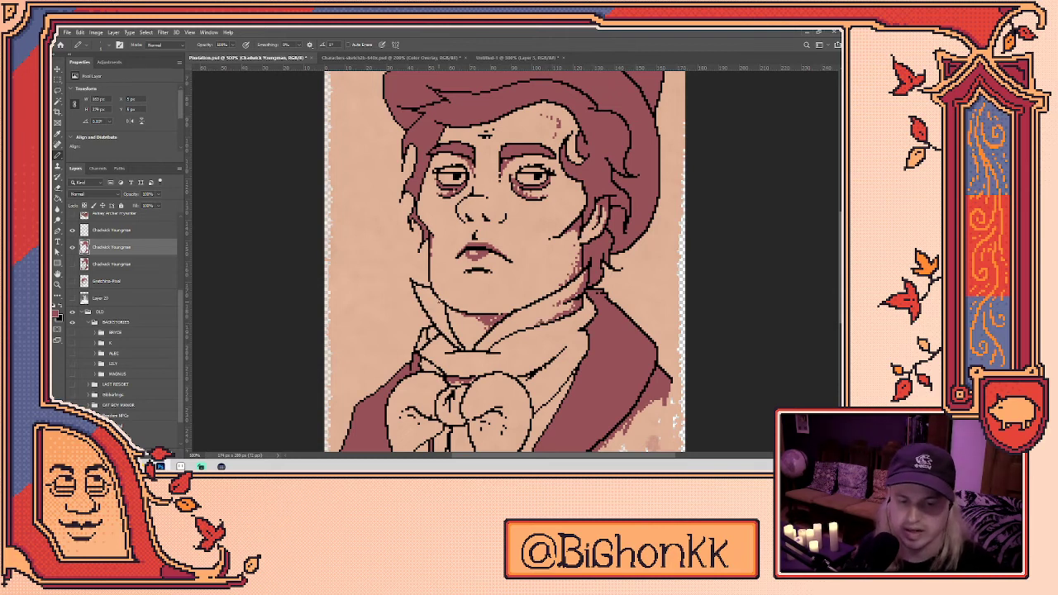
{"action": "left_click_drag", "start_coordinate": [461, 349], "coordinate": [434, 295]}
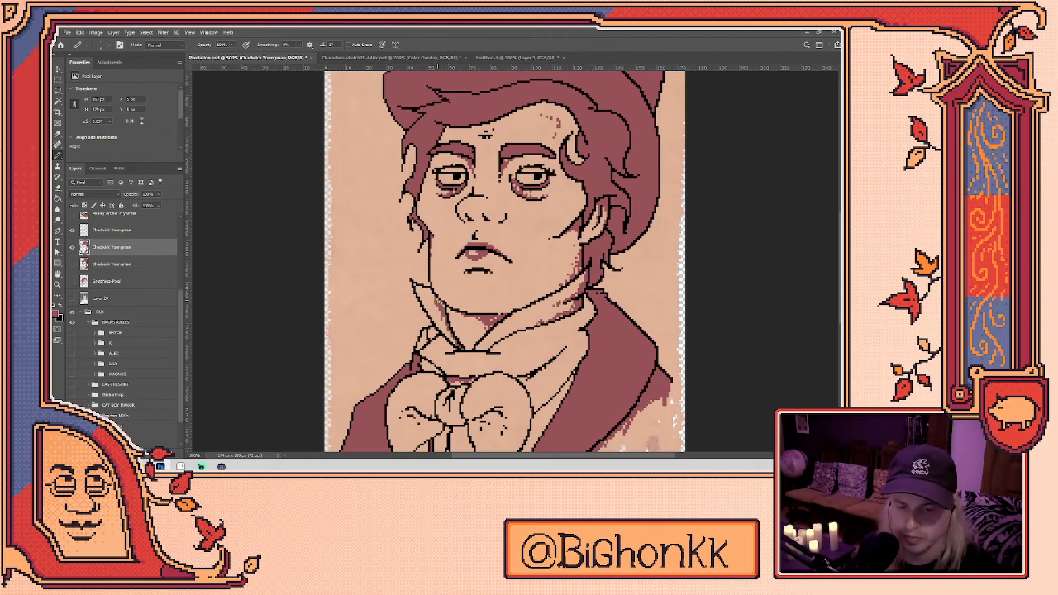
{"action": "key", "text": "e"}
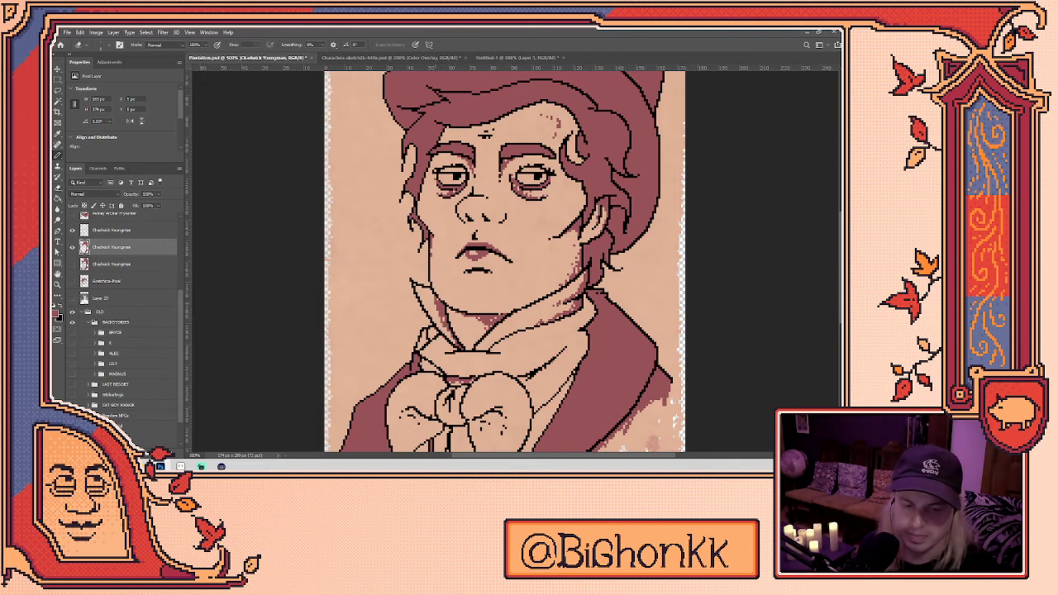
{"action": "key", "text": "b"}
{"action": "key", "text": "e"}
{"action": "key", "text": "b"}
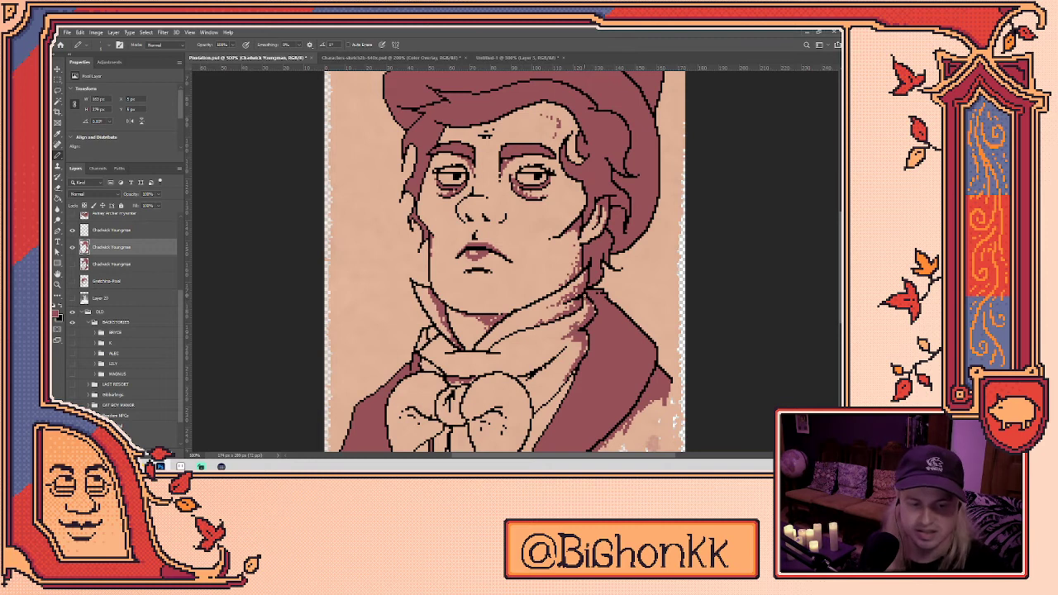
{"action": "left_click_drag", "start_coordinate": [597, 315], "coordinate": [625, 276]}
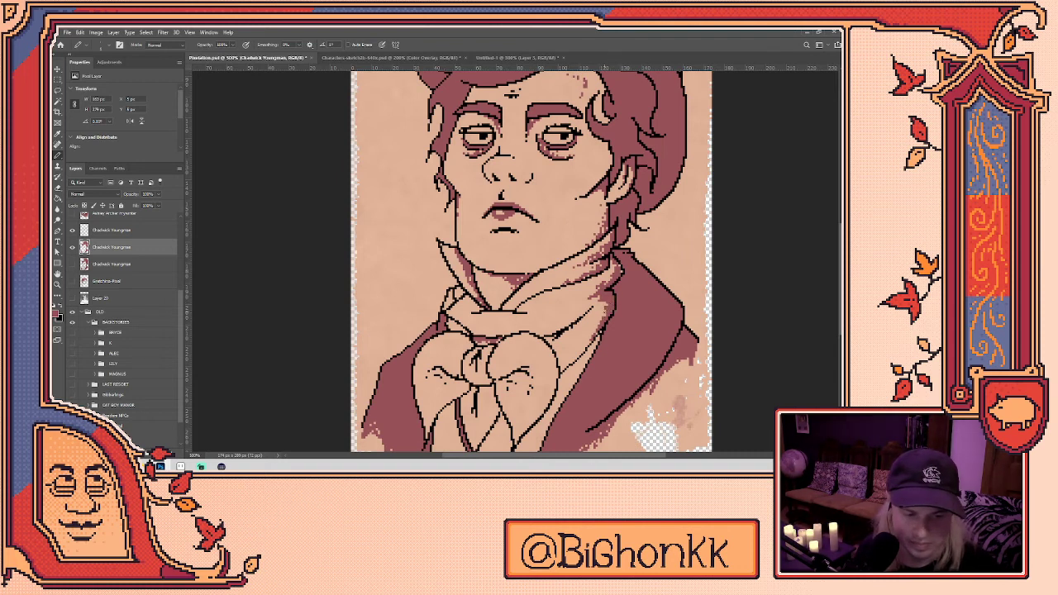
{"action": "left_click_drag", "start_coordinate": [597, 348], "coordinate": [597, 287]}
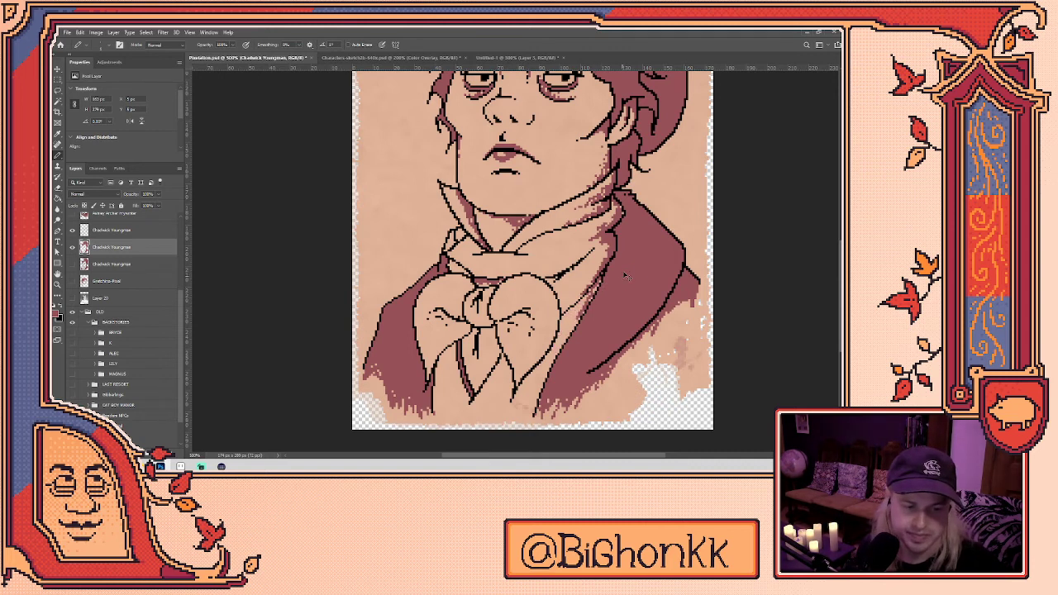
{"action": "scroll", "coordinate": [533, 257], "scroll_direction": "up", "scroll_amount": 3}
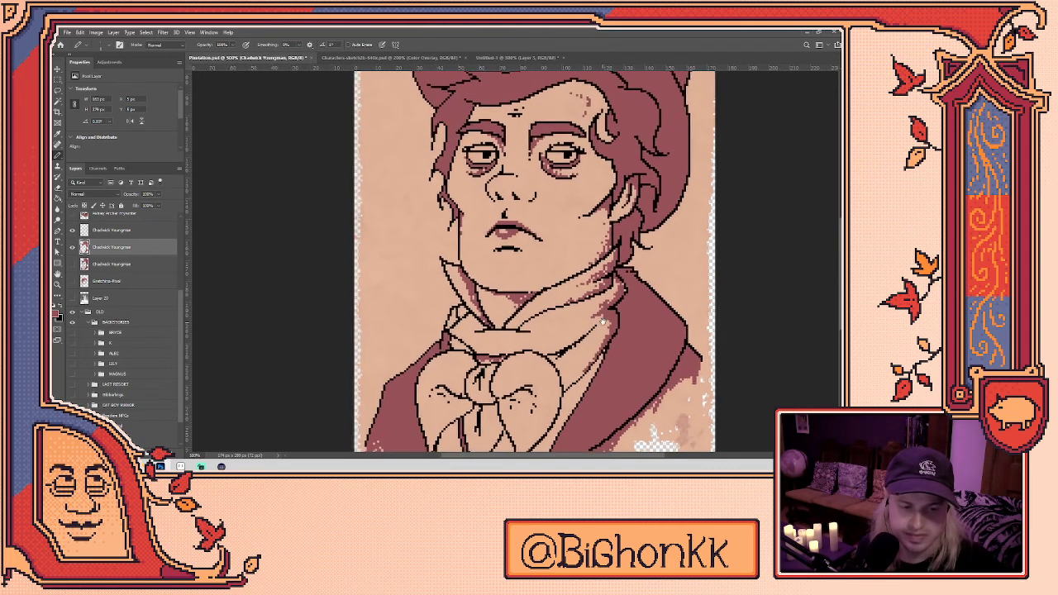
{"action": "key", "text": "e"}
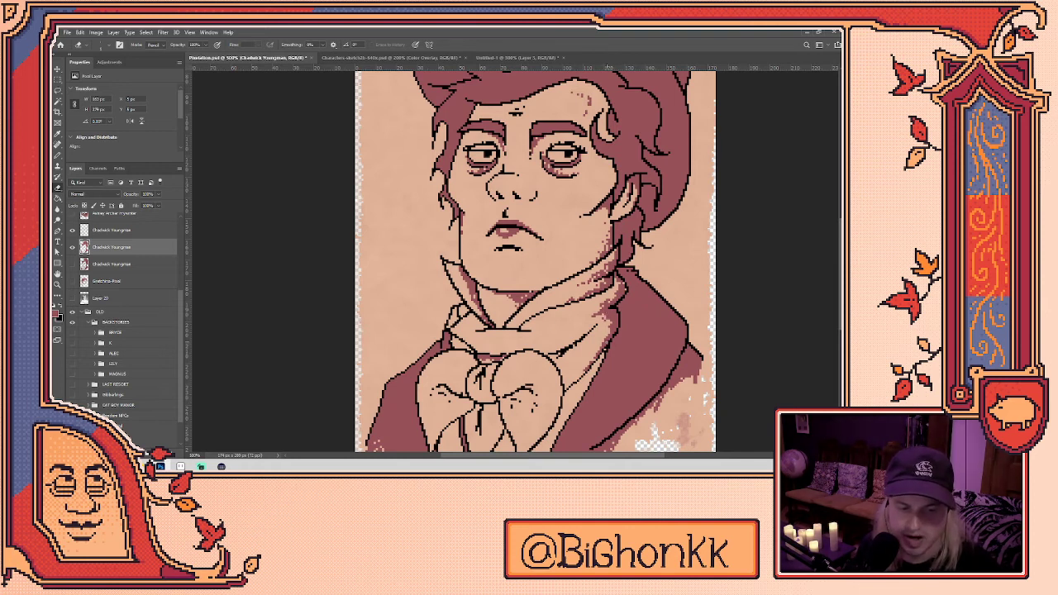
{"action": "key", "text": "b"}
{"action": "key", "text": "e"}
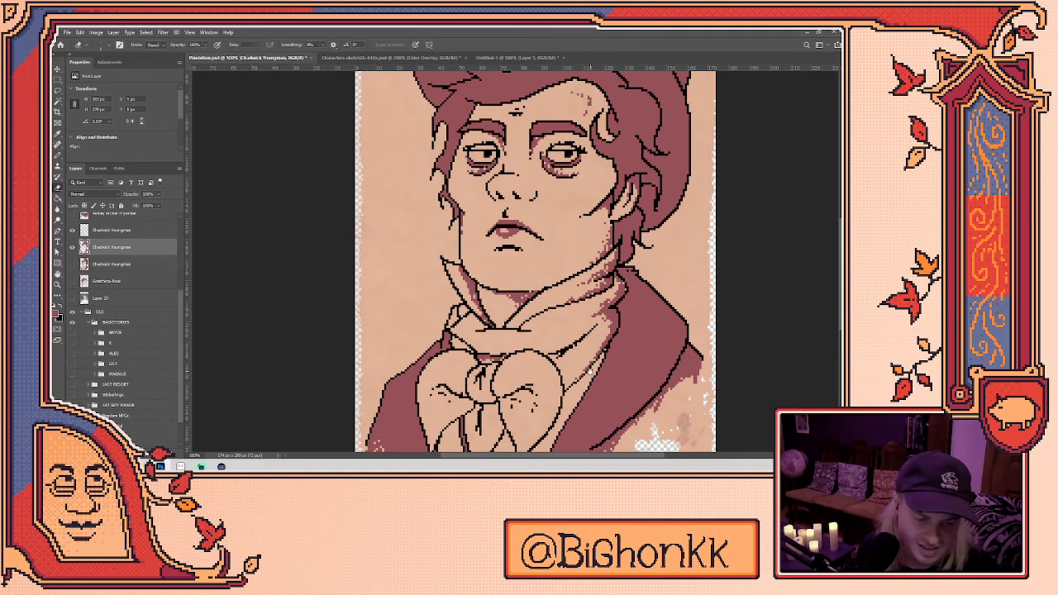
{"action": "left_click_drag", "start_coordinate": [538, 265], "coordinate": [557, 233]}
{"action": "key", "text": "b"}
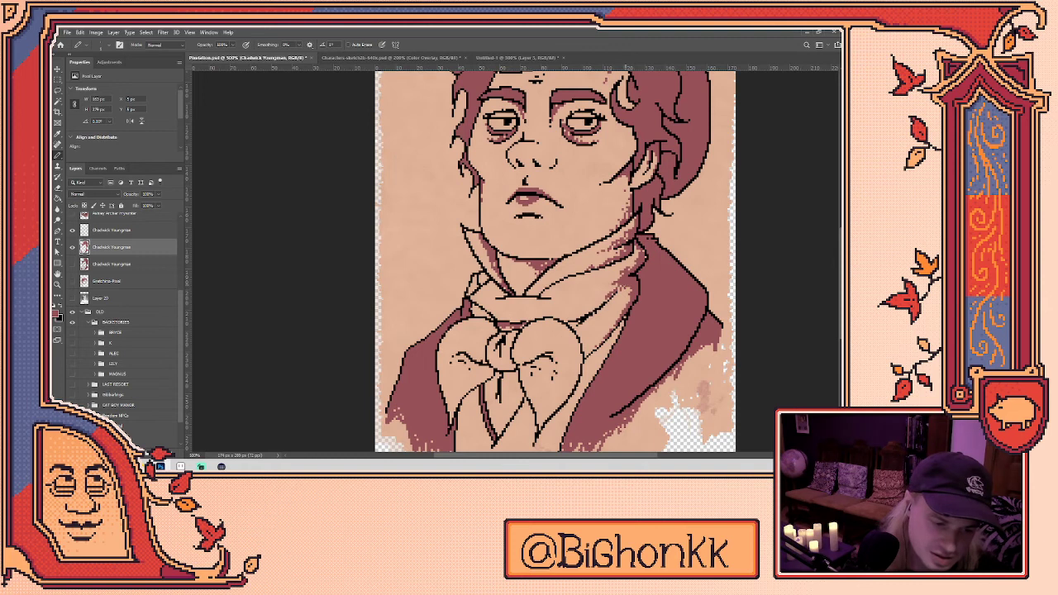
{"action": "left_click_drag", "start_coordinate": [538, 248], "coordinate": [524, 278]}
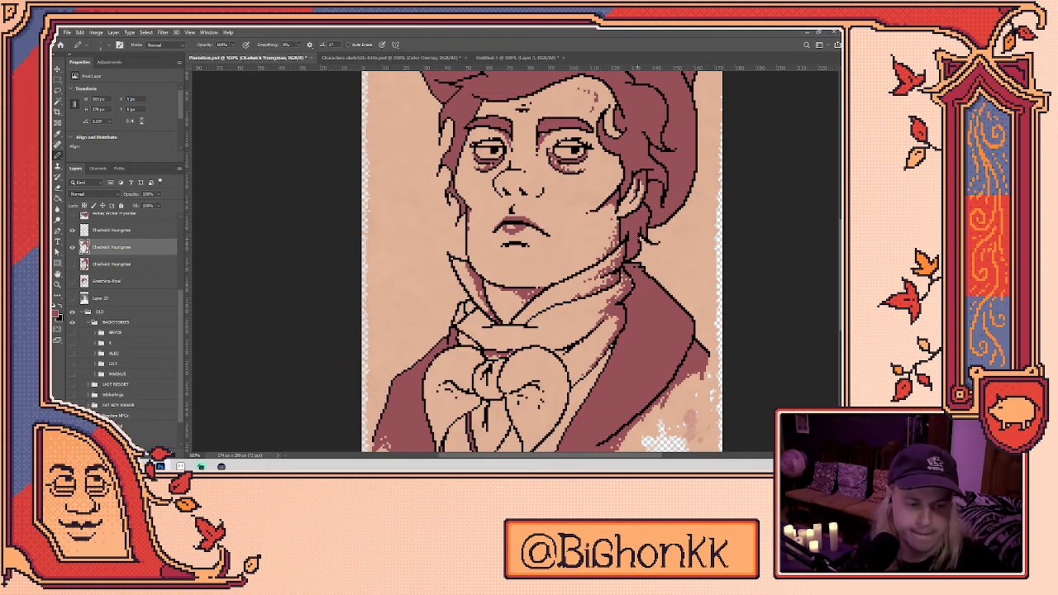
{"action": "left_click_drag", "start_coordinate": [636, 264], "coordinate": [588, 346]}
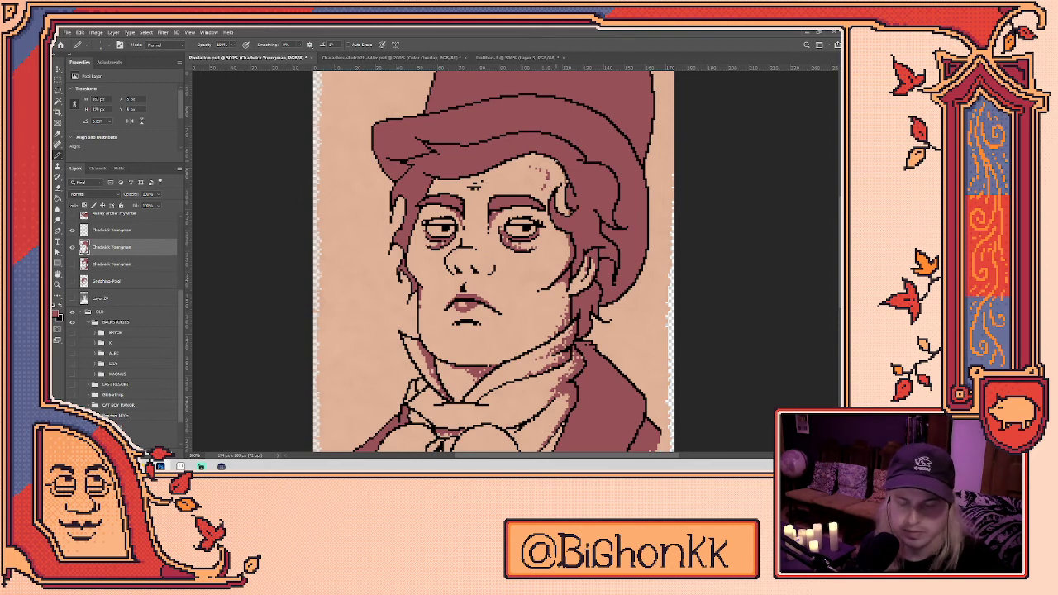
- Pan and zoom around the bow tie, jacket, face and top hat to inspect the portrait
{"action": "left_click_drag", "start_coordinate": [567, 323], "coordinate": [629, 216]}
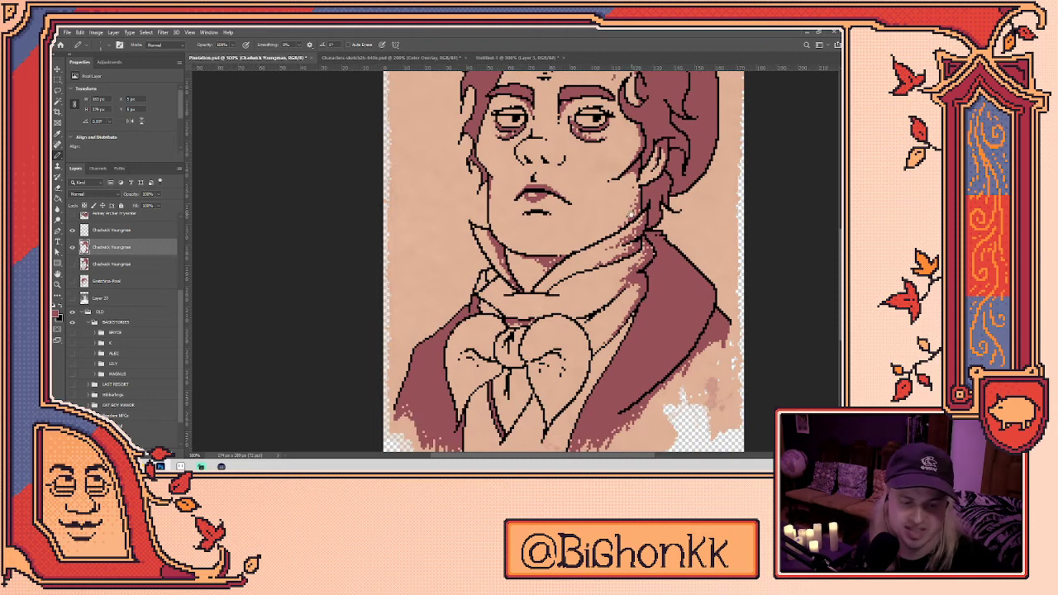
{"action": "left_click_drag", "start_coordinate": [636, 299], "coordinate": [601, 267]}
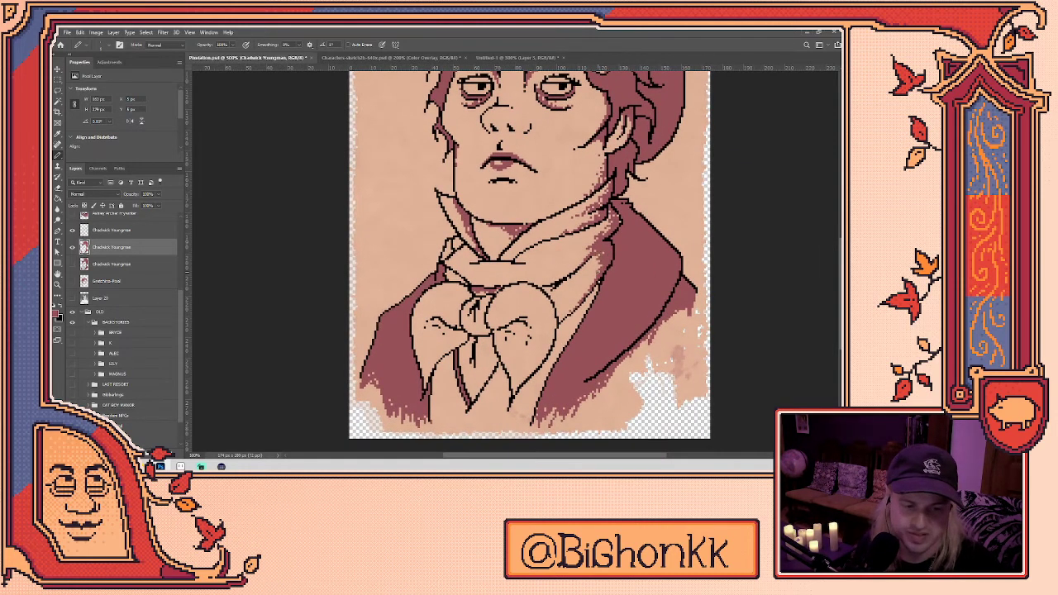
{"action": "key", "text": "e"}
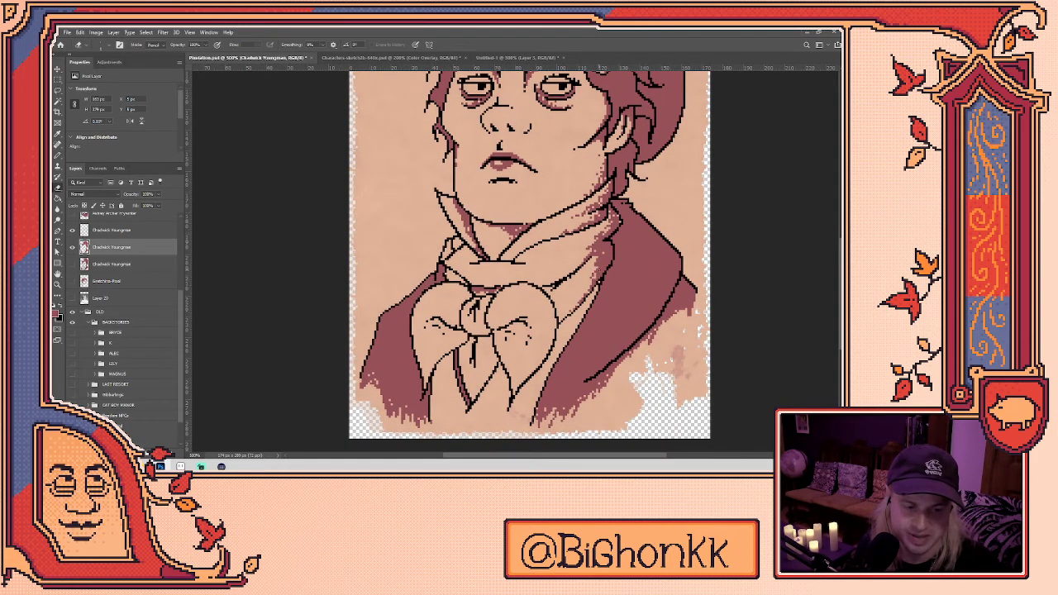
{"action": "key", "text": "b"}
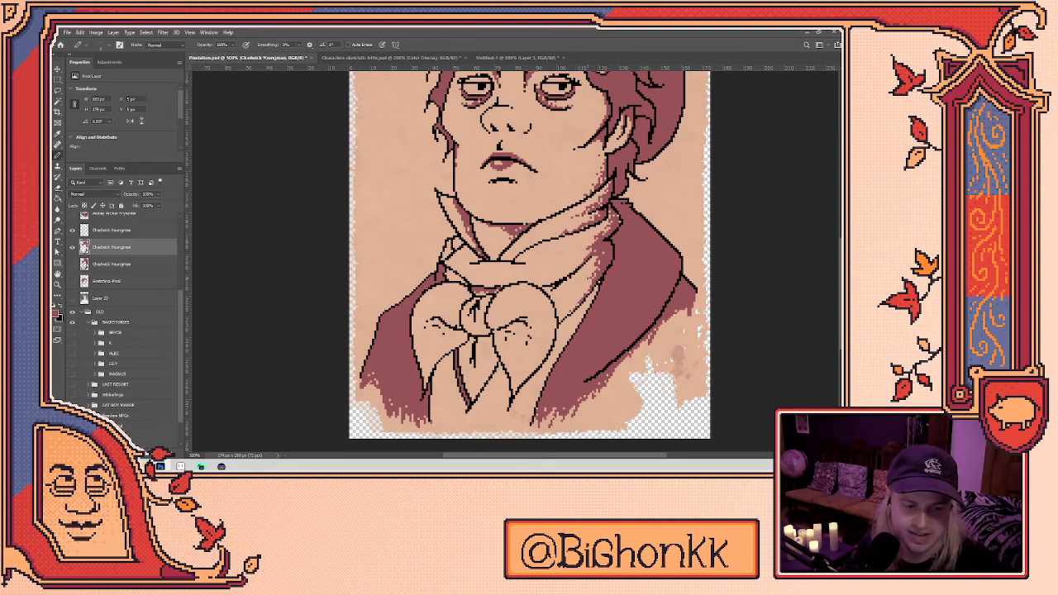
{"action": "key", "text": "e"}
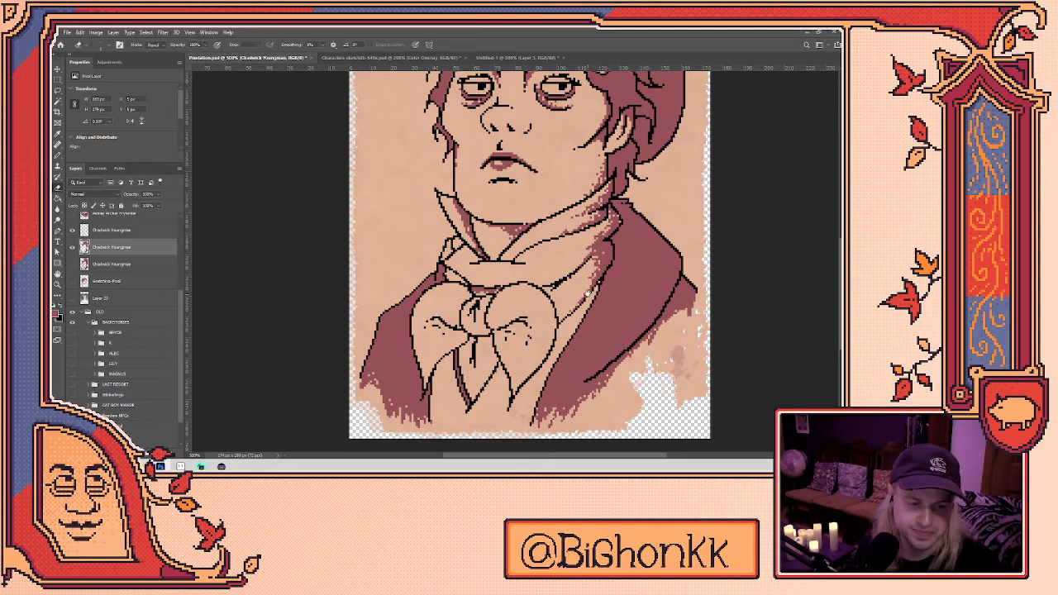
{"action": "left_click_drag", "start_coordinate": [587, 295], "coordinate": [613, 253]}
{"action": "key", "text": "b"}
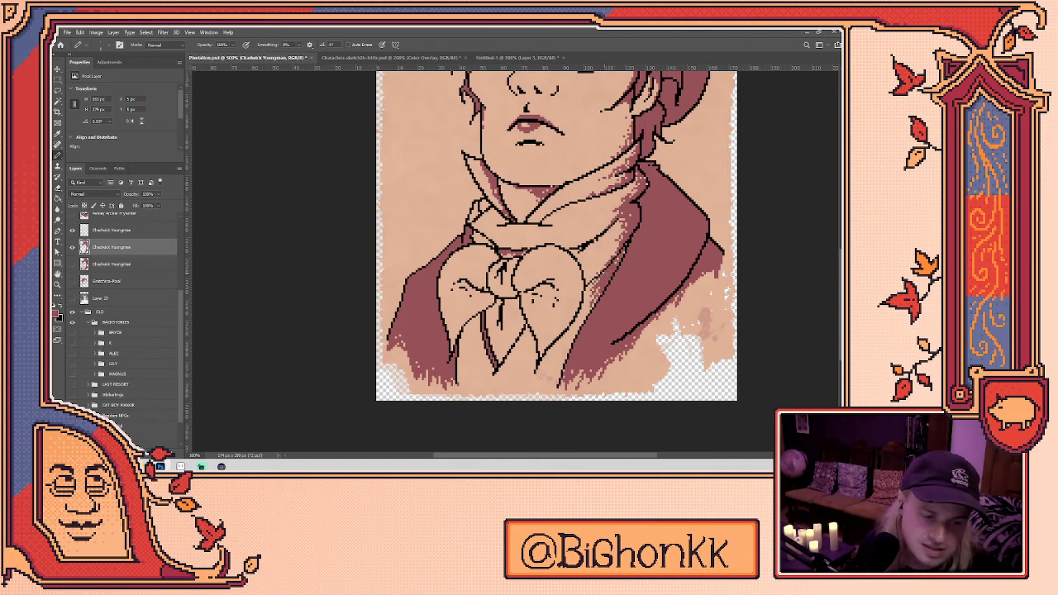
{"action": "key", "text": "e"}
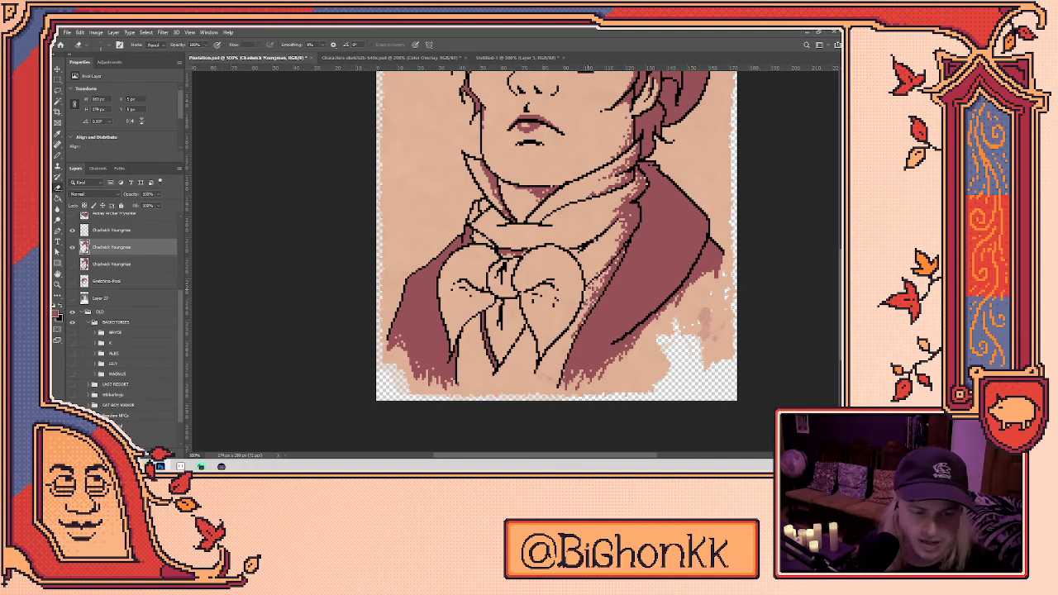
{"action": "key", "text": "b"}
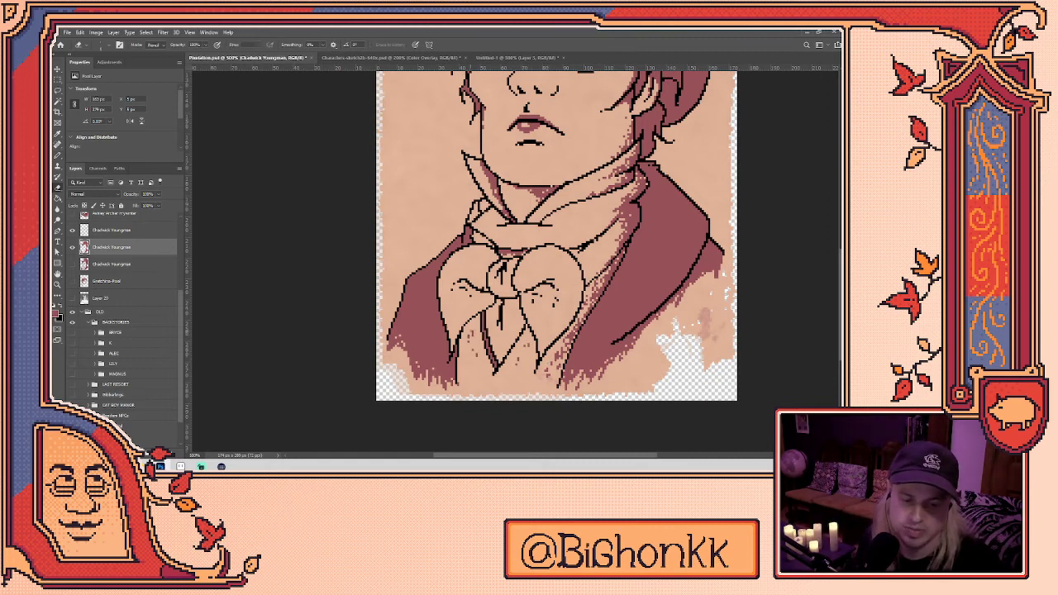
{"action": "scroll", "coordinate": [542, 246], "scroll_direction": "up", "scroll_amount": 1}
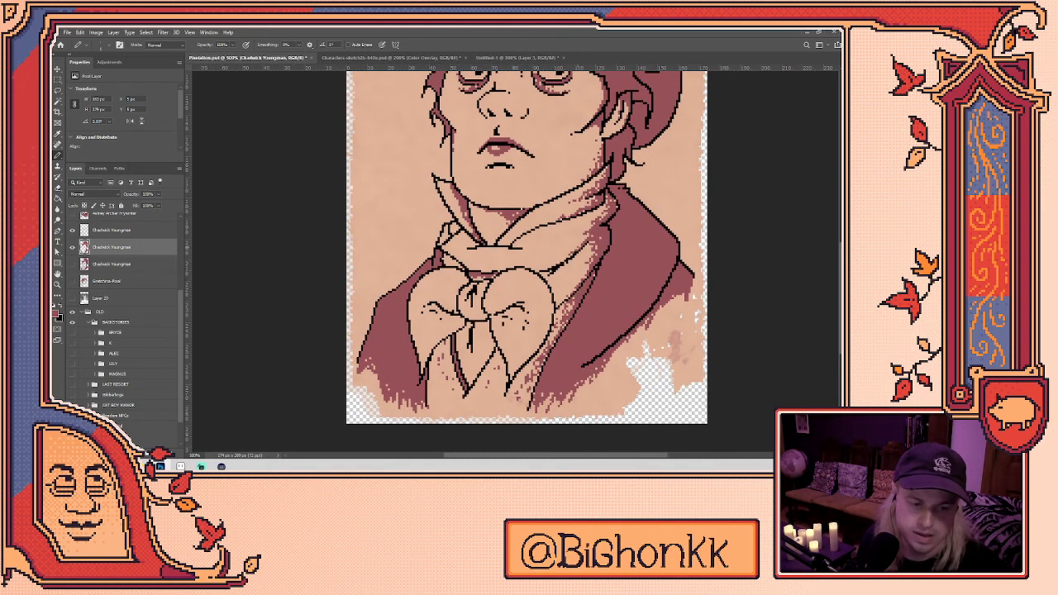
{"action": "scroll", "coordinate": [535, 260], "scroll_direction": "up", "scroll_amount": 1}
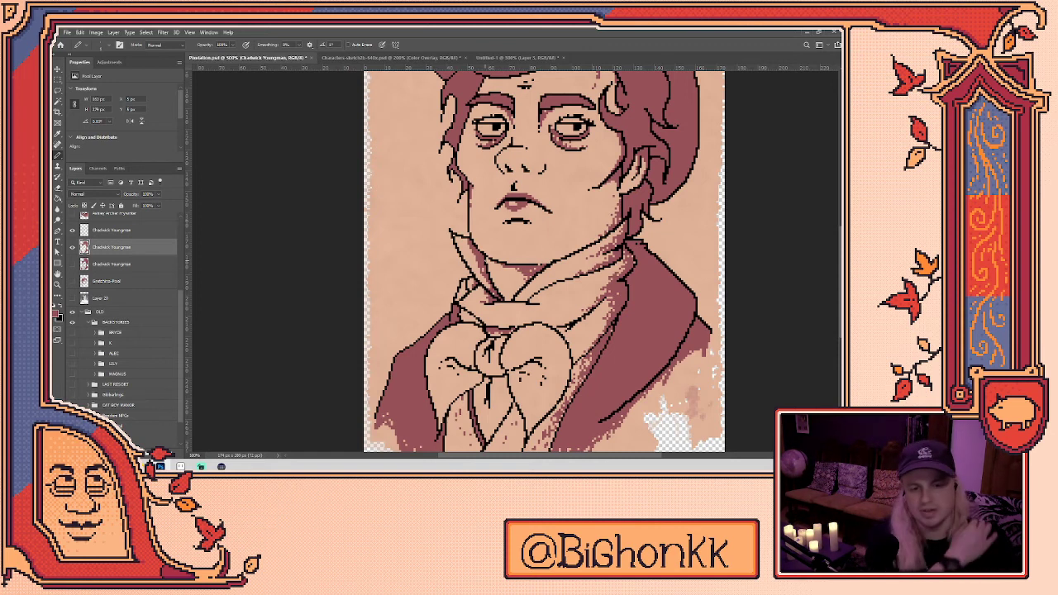
{"action": "left_click_drag", "start_coordinate": [628, 298], "coordinate": [619, 318]}
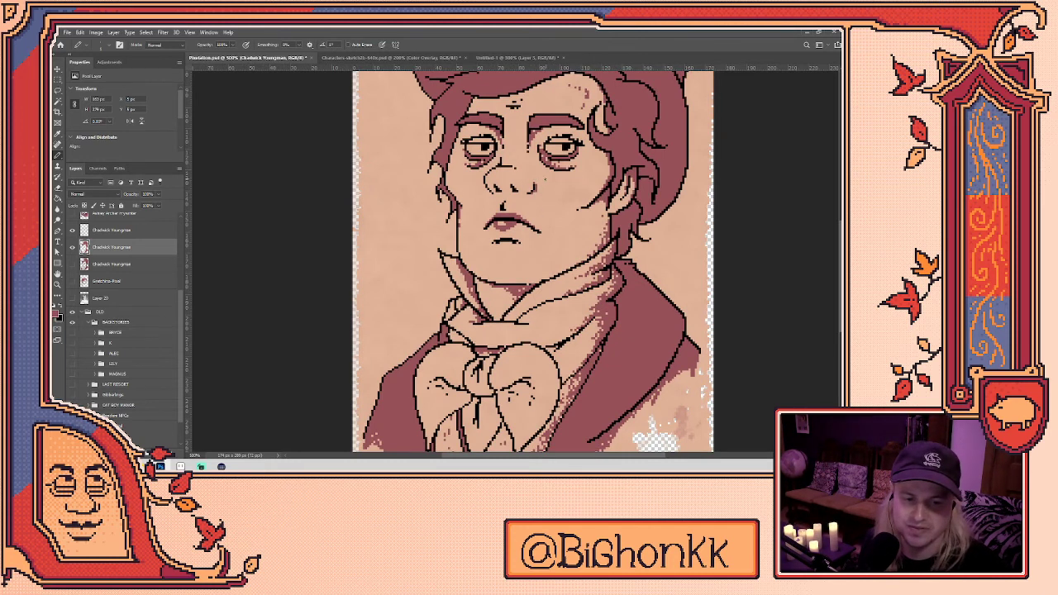
{"action": "left_click_drag", "start_coordinate": [566, 200], "coordinate": [548, 253]}
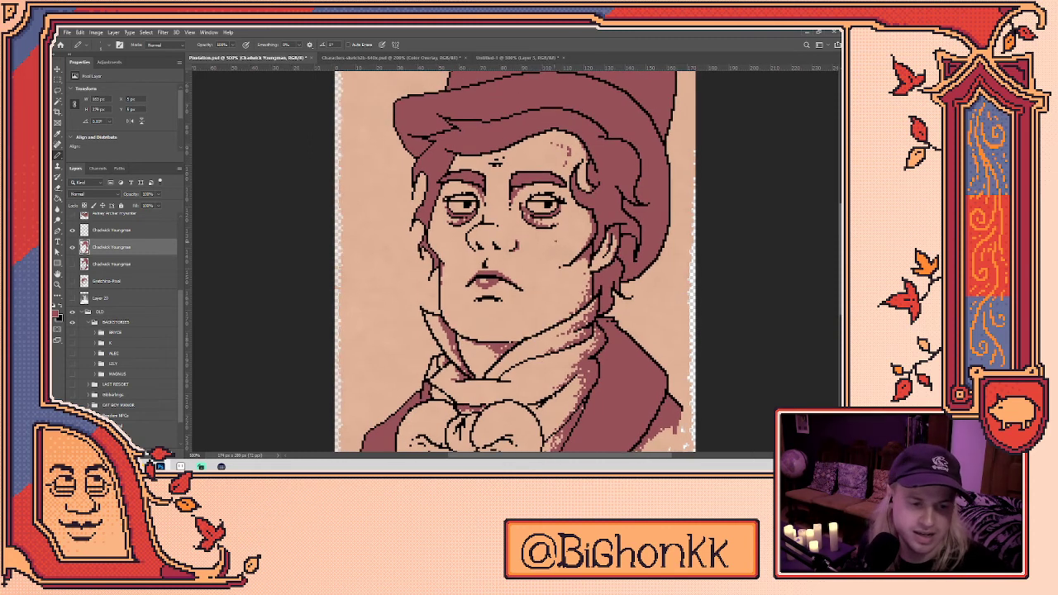
{"action": "mouse_move", "coordinate": [606, 287]}
{"action": "left_mouse_down"}
{"action": "mouse_move", "coordinate": [604, 336]}
{"action": "mouse_move", "coordinate": [582, 340]}
{"action": "left_mouse_up"}
- Add dark shading pixels to the bow tie's centre and left side
{"action": "key", "text": "e"}
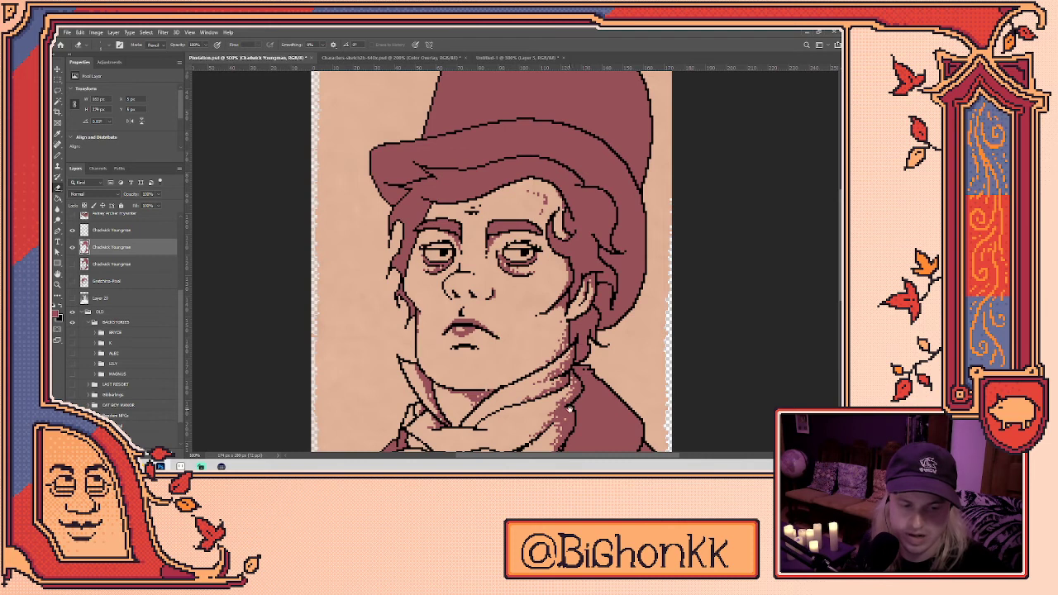
{"action": "left_click_drag", "start_coordinate": [571, 406], "coordinate": [632, 251]}
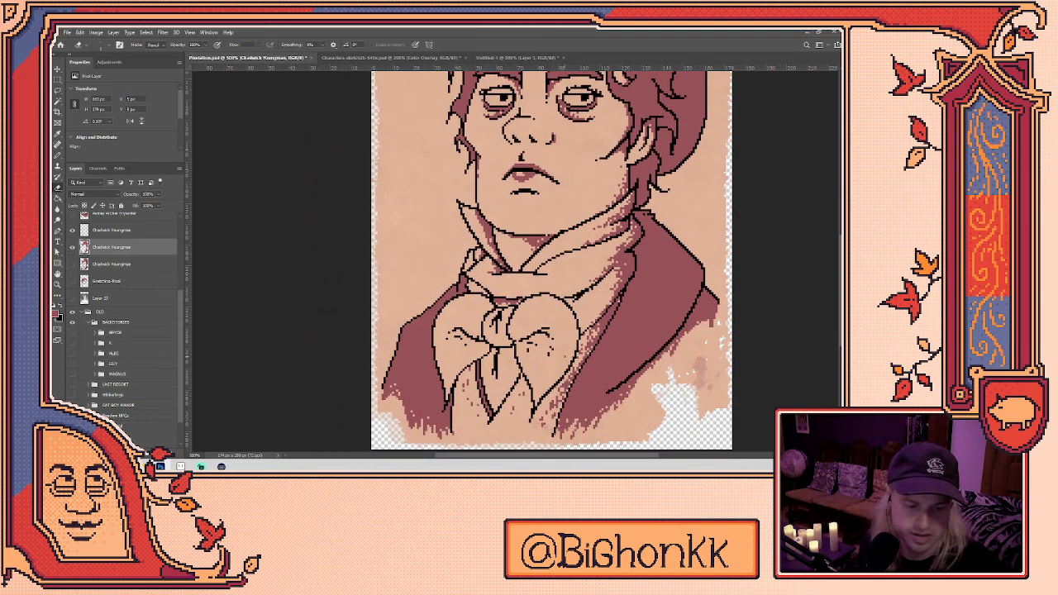
{"action": "key", "text": "b"}
{"action": "mouse_move", "coordinate": [540, 329]}
{"action": "left_mouse_down"}
{"action": "mouse_move", "coordinate": [551, 357]}
{"action": "mouse_move", "coordinate": [539, 342]}
{"action": "mouse_move", "coordinate": [542, 364]}
{"action": "mouse_move", "coordinate": [537, 349]}
{"action": "left_mouse_up"}
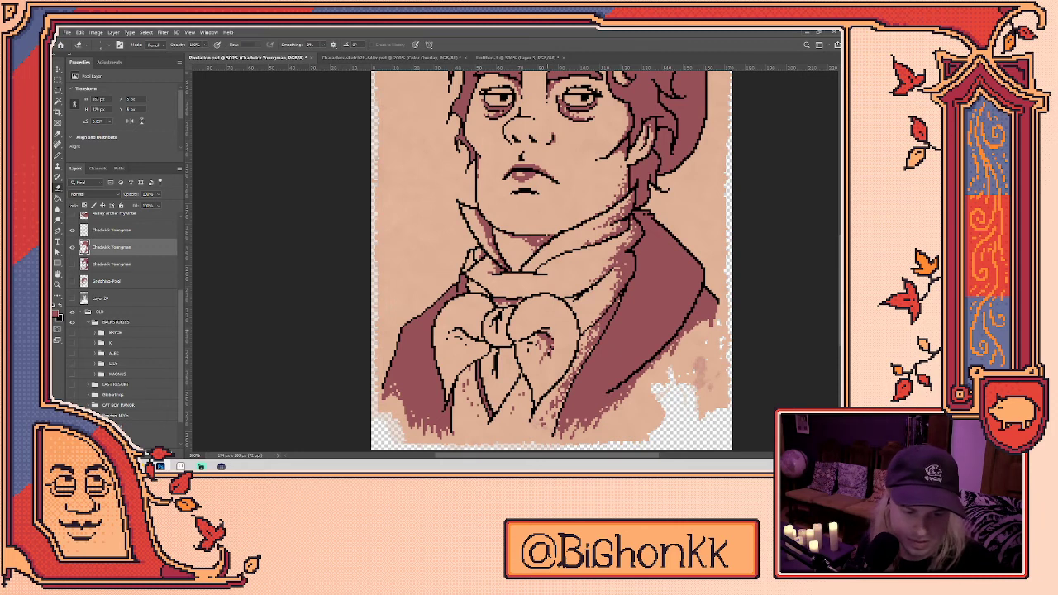
{"action": "mouse_move", "coordinate": [476, 341]}
{"action": "left_mouse_down"}
{"action": "mouse_move", "coordinate": [458, 365]}
{"action": "mouse_move", "coordinate": [455, 336]}
{"action": "left_mouse_up"}
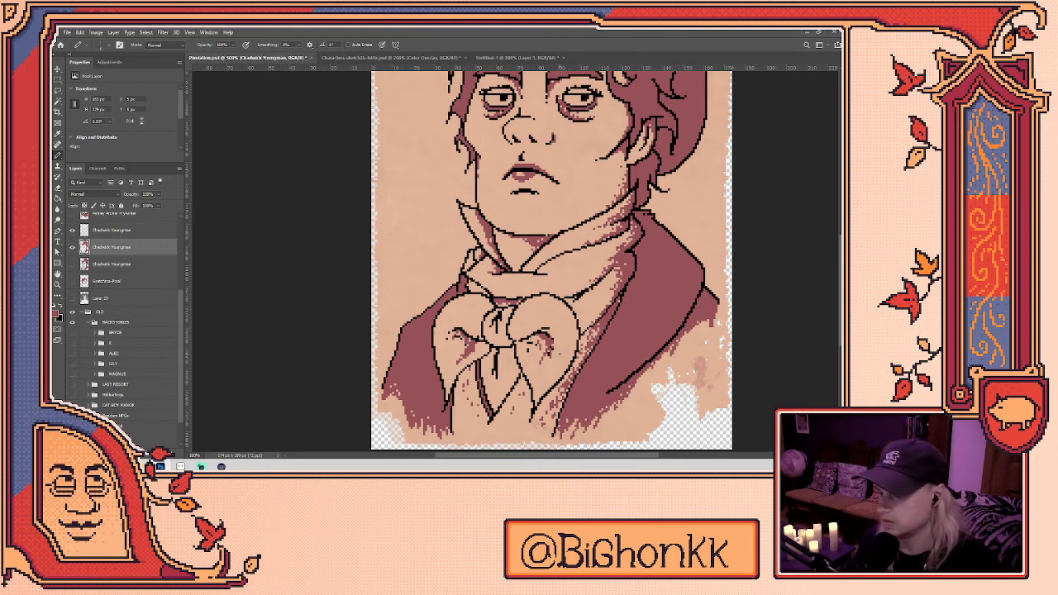
- Lasso-select the bow tie's right lobe
{"action": "key", "text": "l"}
{"action": "mouse_move", "coordinate": [570, 345]}
{"action": "left_mouse_down"}
{"action": "mouse_move", "coordinate": [553, 365]}
{"action": "mouse_move", "coordinate": [529, 329]}
{"action": "mouse_move", "coordinate": [569, 347]}
{"action": "mouse_move", "coordinate": [442, 347]}
{"action": "mouse_move", "coordinate": [546, 324]}
{"action": "mouse_move", "coordinate": [562, 364]}
{"action": "left_mouse_up"}
{"action": "left_click_drag", "start_coordinate": [620, 194], "coordinate": [565, 318]}
- Erase stray dark pixels along the upper-left hair outline
{"action": "scroll", "coordinate": [456, 248], "scroll_direction": "up", "scroll_amount": 3}
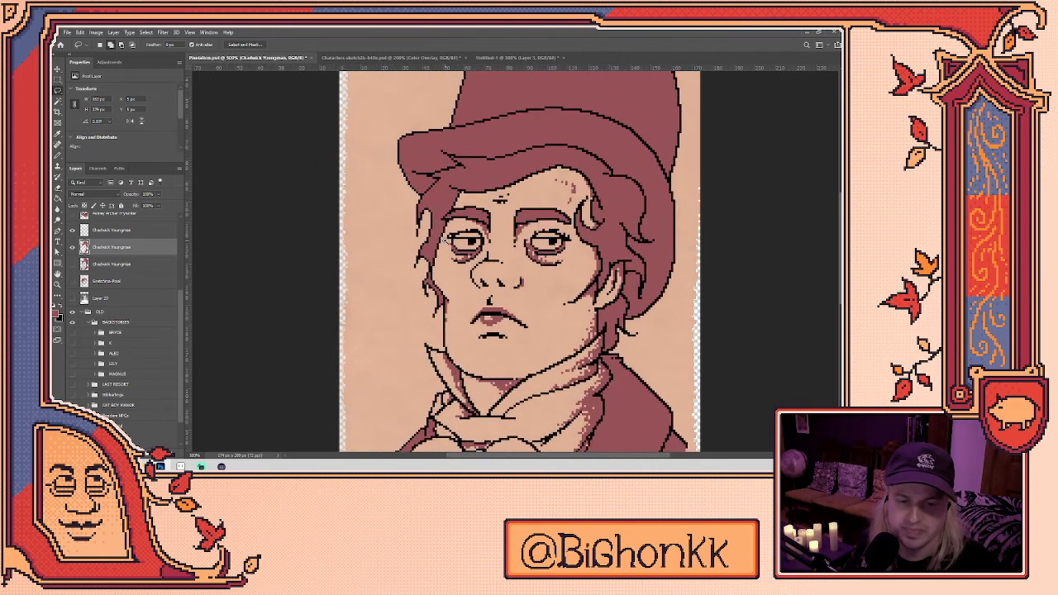
{"action": "key", "text": "e"}
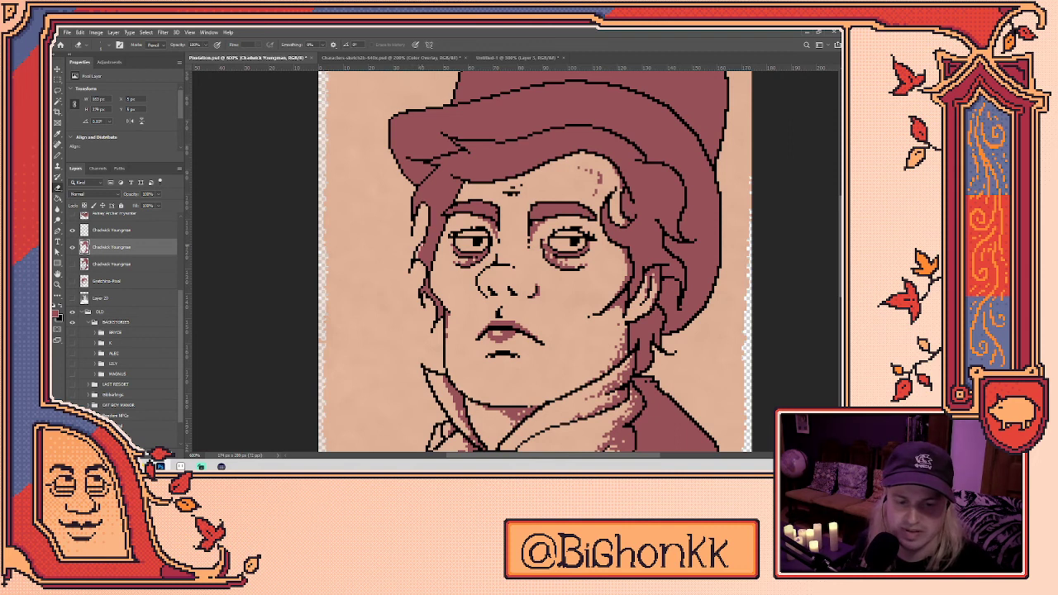
{"action": "mouse_move", "coordinate": [431, 220]}
{"action": "left_mouse_down"}
{"action": "mouse_move", "coordinate": [431, 235]}
{"action": "mouse_move", "coordinate": [415, 213]}
{"action": "mouse_move", "coordinate": [419, 187]}
{"action": "left_mouse_up"}
{"action": "left_click", "coordinate": [421, 187]}
{"action": "left_click", "coordinate": [424, 183]}
{"action": "left_click", "coordinate": [431, 176]}
{"action": "left_click", "coordinate": [437, 172]}
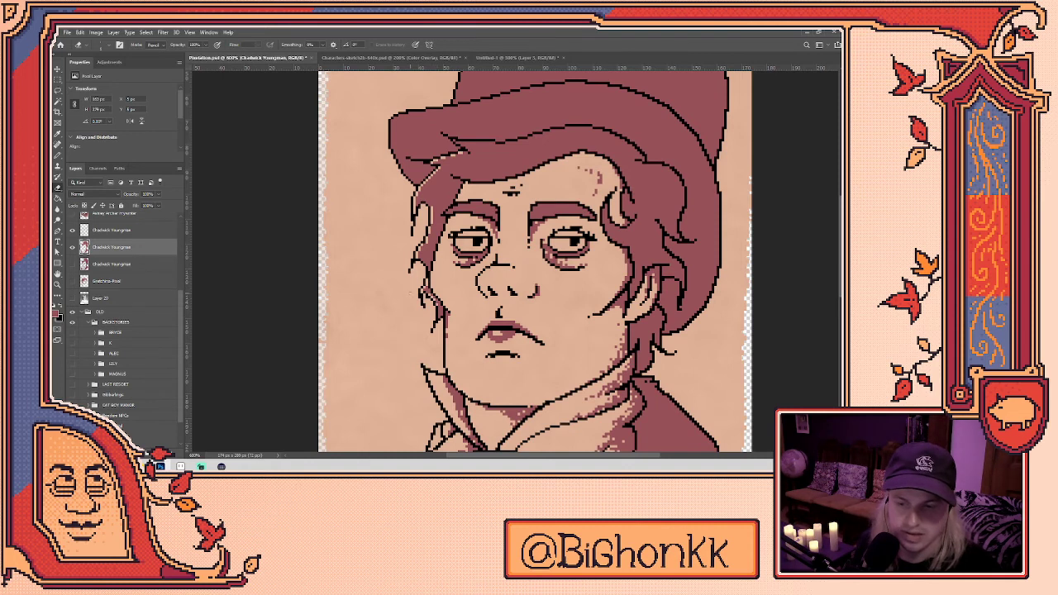
{"action": "left_click", "coordinate": [110, 230]}
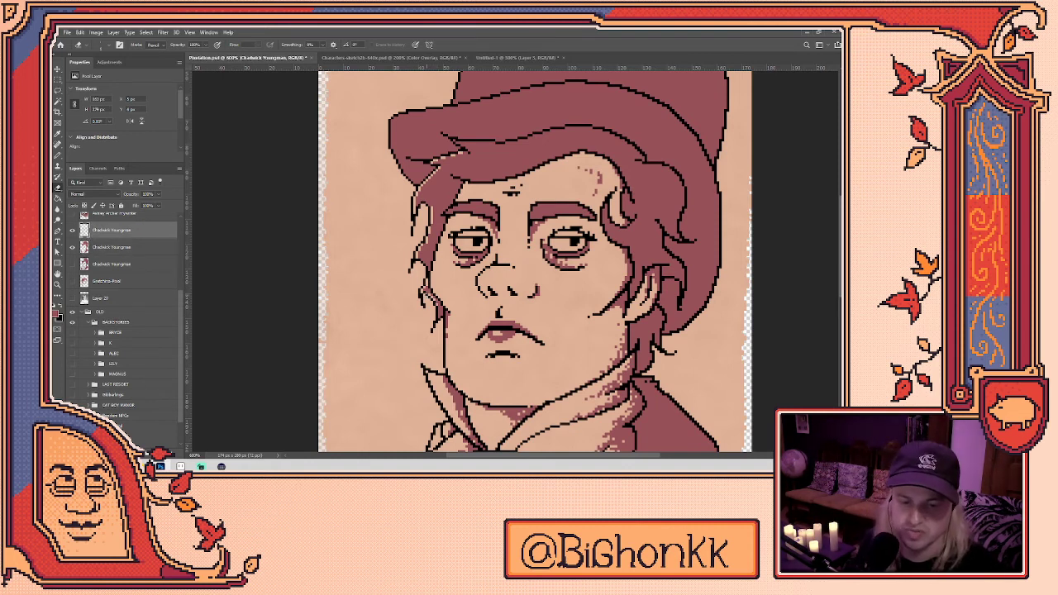
{"action": "left_click", "coordinate": [112, 246]}
{"action": "key", "text": "b"}
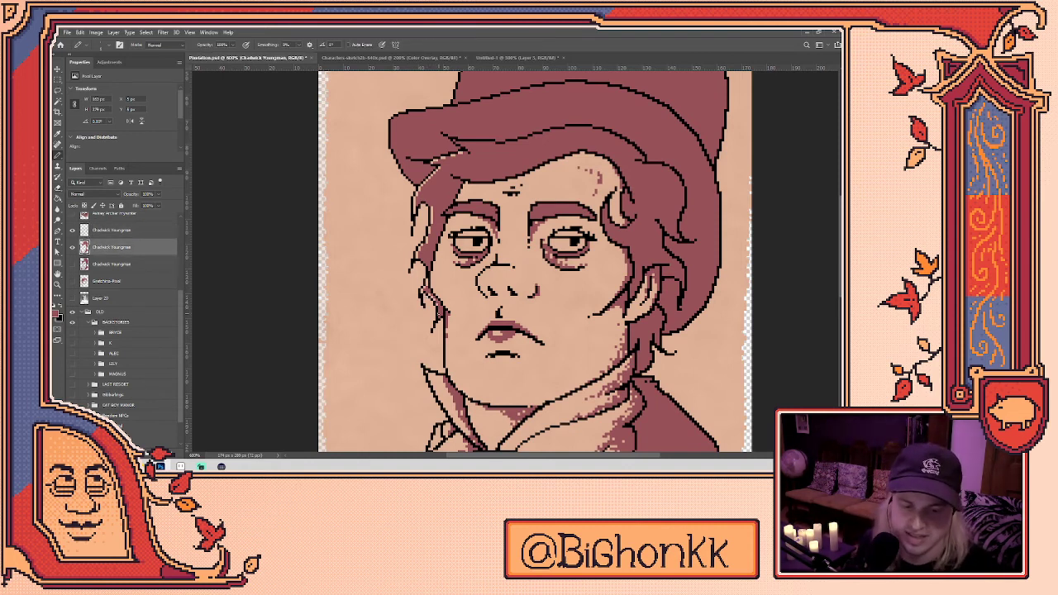
{"action": "key", "text": "e"}
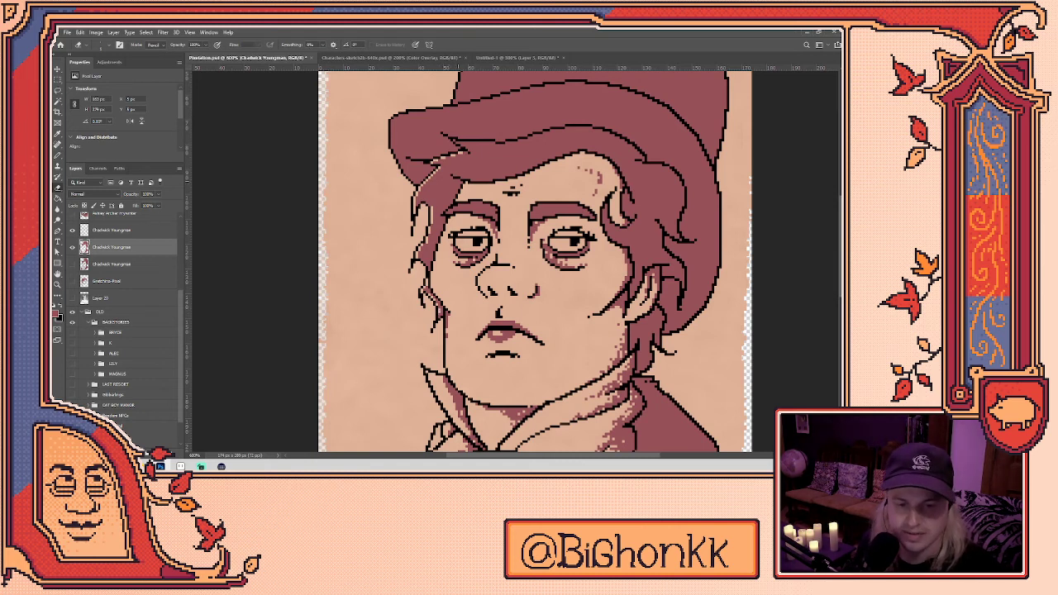
{"action": "scroll", "coordinate": [536, 262], "scroll_direction": "up", "scroll_amount": 2}
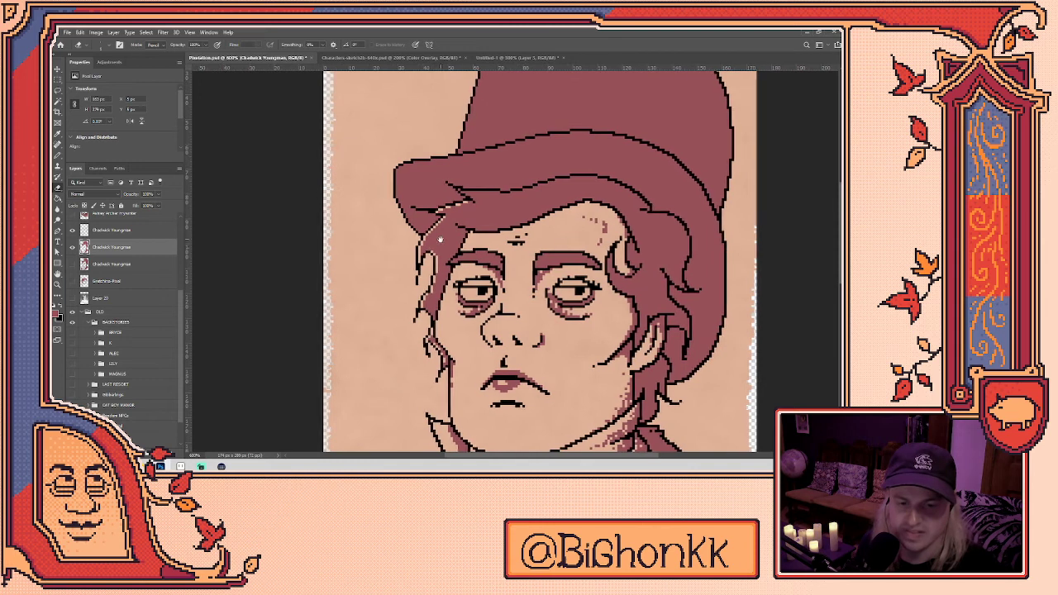
{"action": "mouse_move", "coordinate": [397, 198]}
{"action": "left_mouse_down"}
{"action": "mouse_move", "coordinate": [397, 168]}
{"action": "mouse_move", "coordinate": [408, 220]}
{"action": "mouse_move", "coordinate": [423, 232]}
{"action": "mouse_move", "coordinate": [399, 182]}
{"action": "left_mouse_up"}
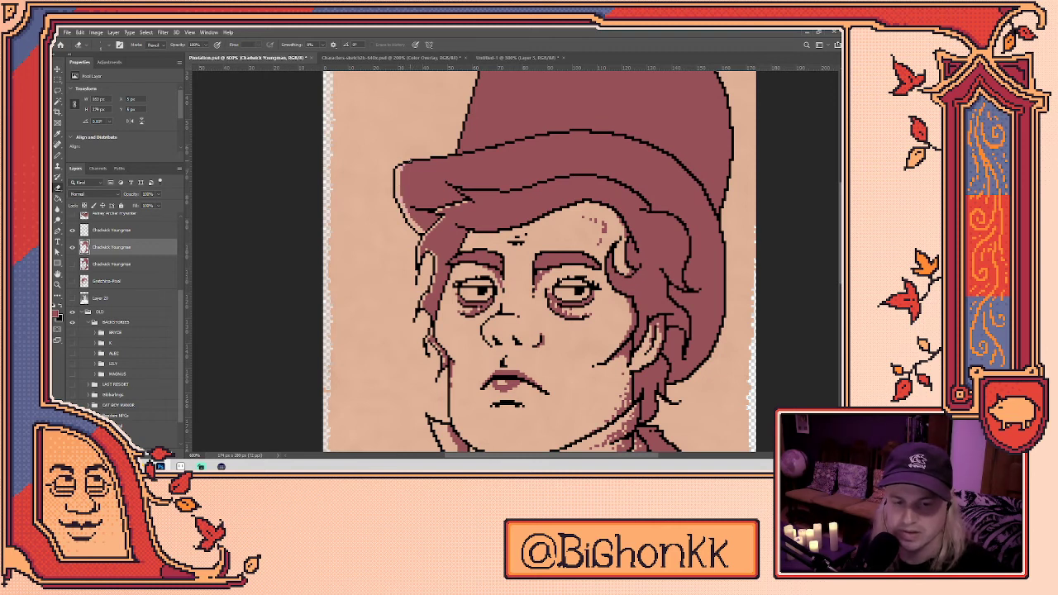
{"action": "key", "text": "b"}
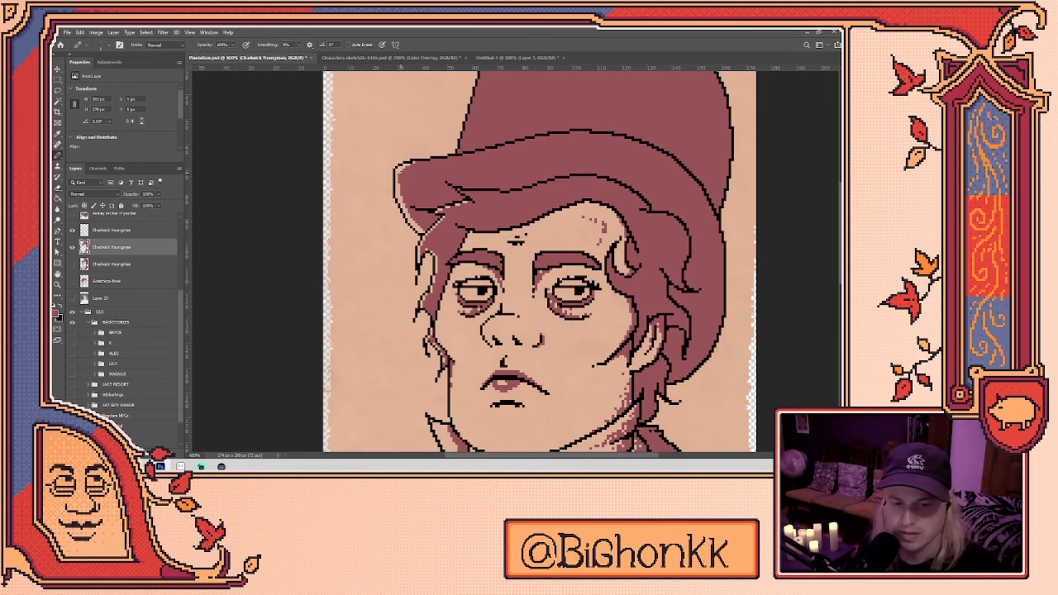
{"action": "key", "text": "e"}
{"action": "key", "text": "b"}
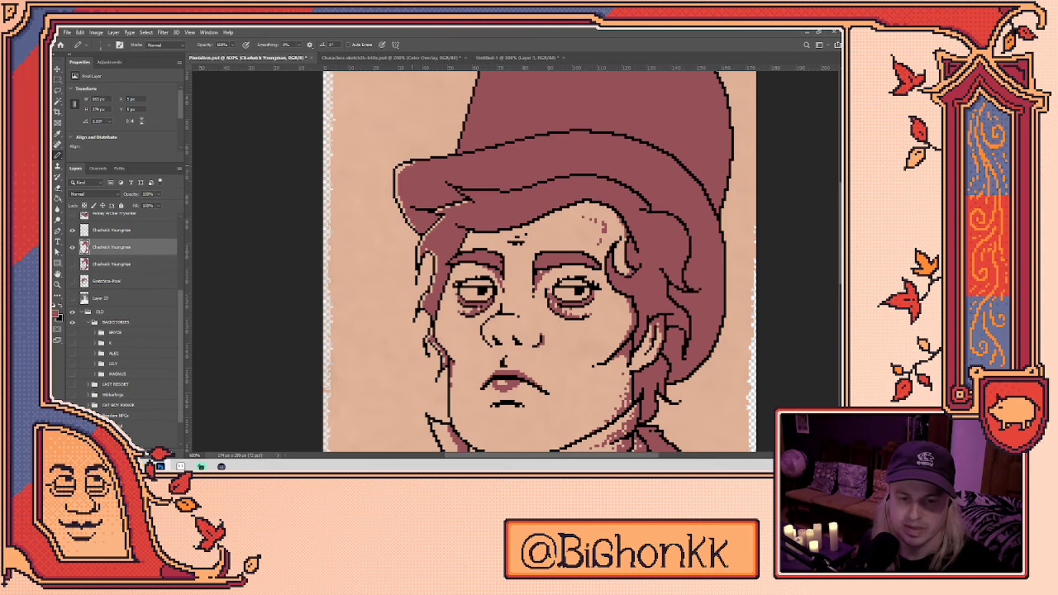
{"action": "key", "text": "e"}
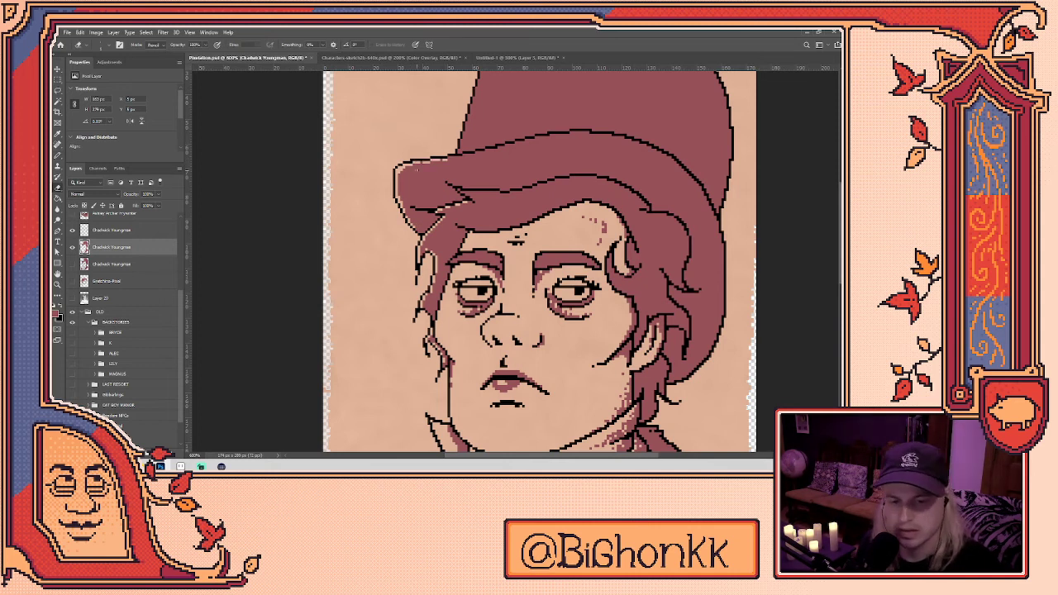
- Erase dark pixels along the top hat's left outline, then zoom out to the whole figure
{"action": "left_click_drag", "start_coordinate": [459, 151], "coordinate": [418, 250]}
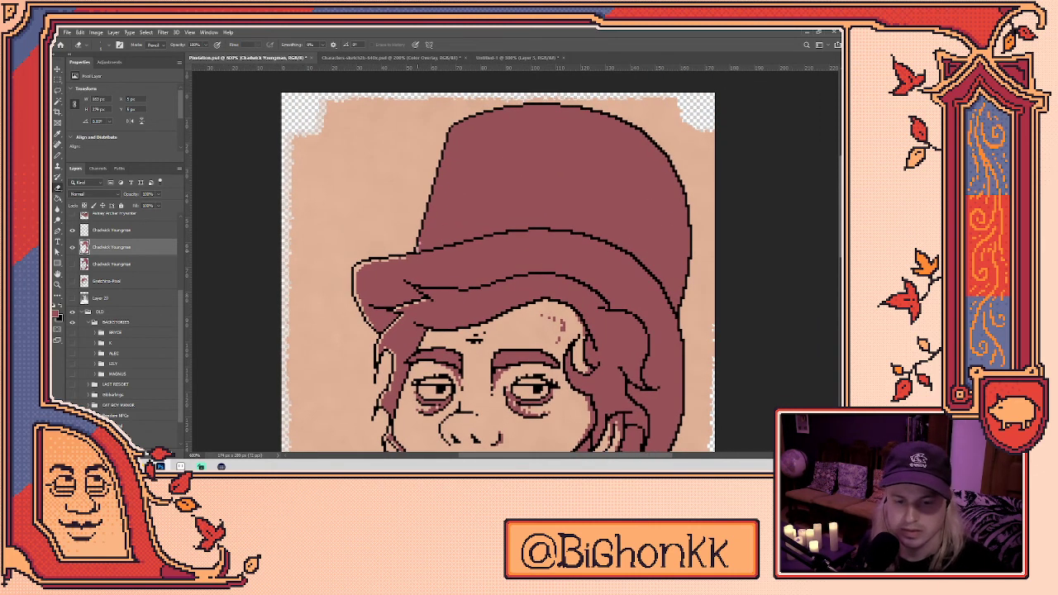
{"action": "left_click_drag", "start_coordinate": [437, 178], "coordinate": [422, 248]}
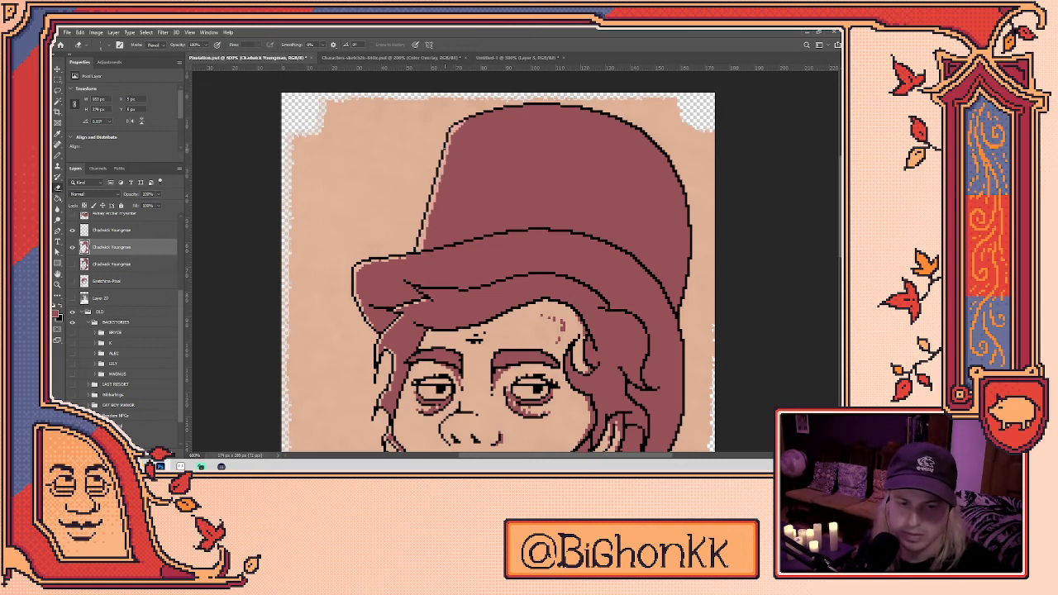
{"action": "left_click_drag", "start_coordinate": [473, 325], "coordinate": [494, 235]}
{"action": "key", "text": "b"}
{"action": "left_click_drag", "start_coordinate": [608, 300], "coordinate": [585, 214]}
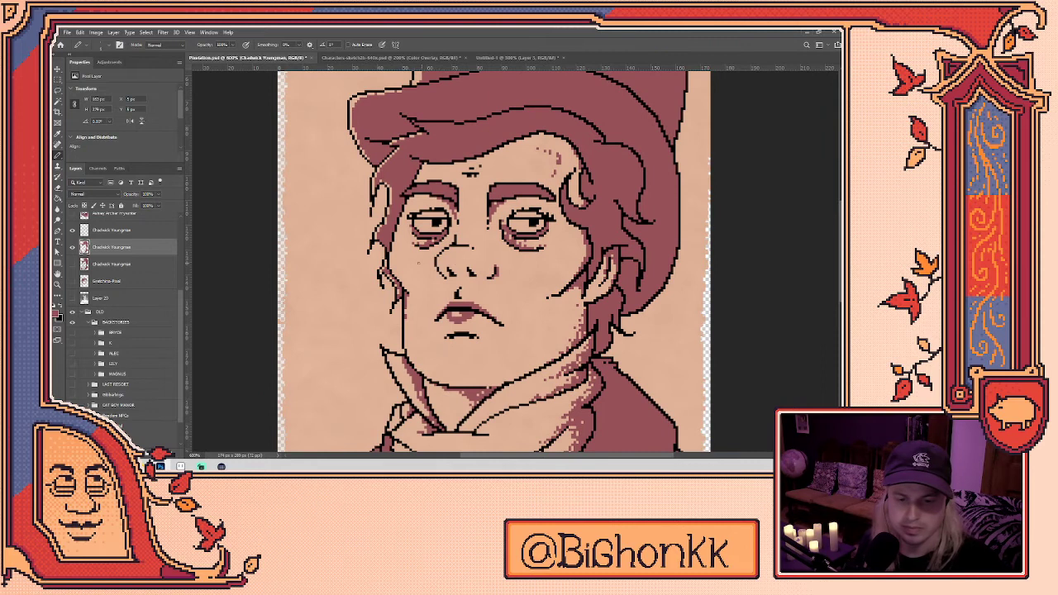
{"action": "key", "text": "e"}
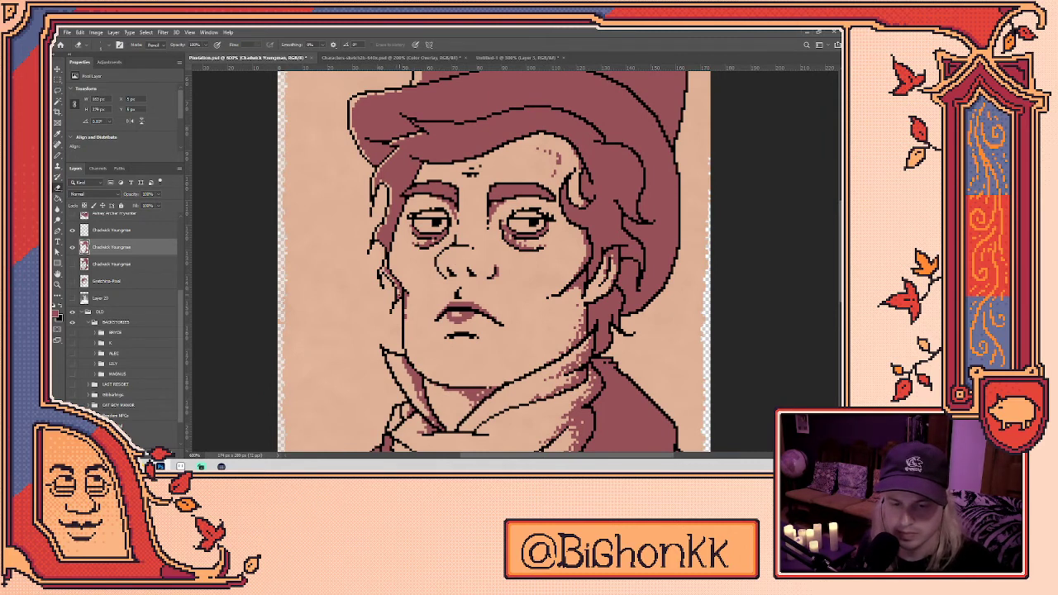
{"action": "key", "text": "ctrl+minus"}
{"action": "key", "text": "ctrl+minus"}
{"action": "key", "text": "ctrl+minus"}
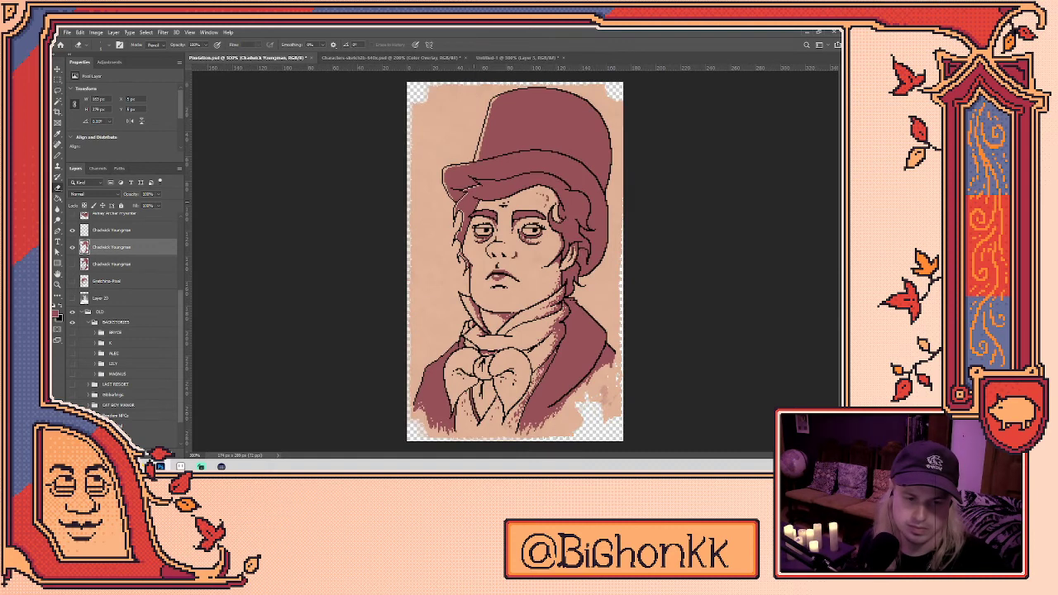
{"action": "scroll", "coordinate": [466, 165], "scroll_direction": "up", "scroll_amount": 3}
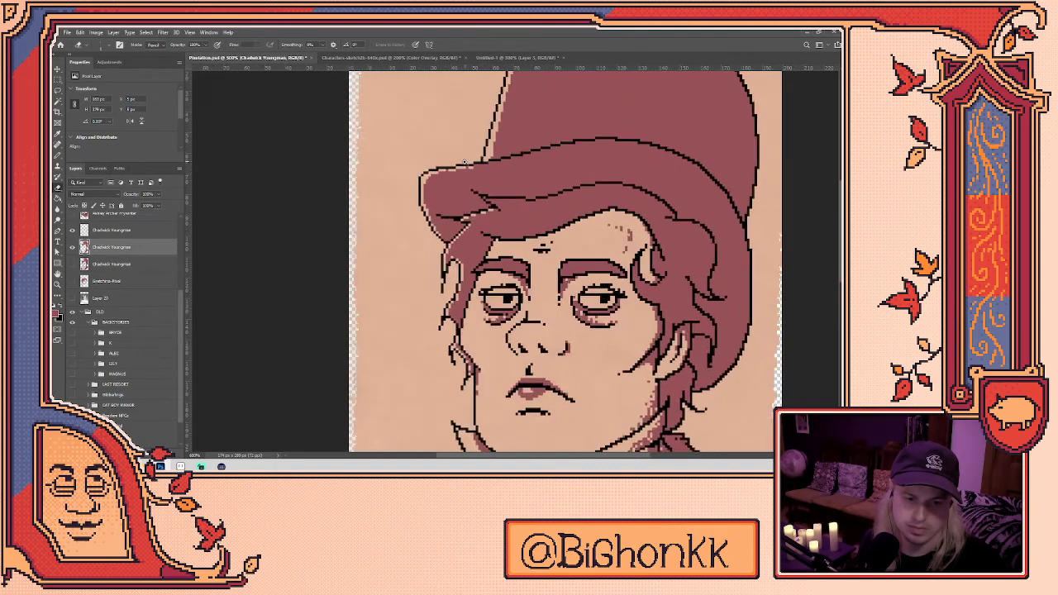
{"action": "scroll", "coordinate": [466, 165], "scroll_direction": "up", "scroll_amount": 2}
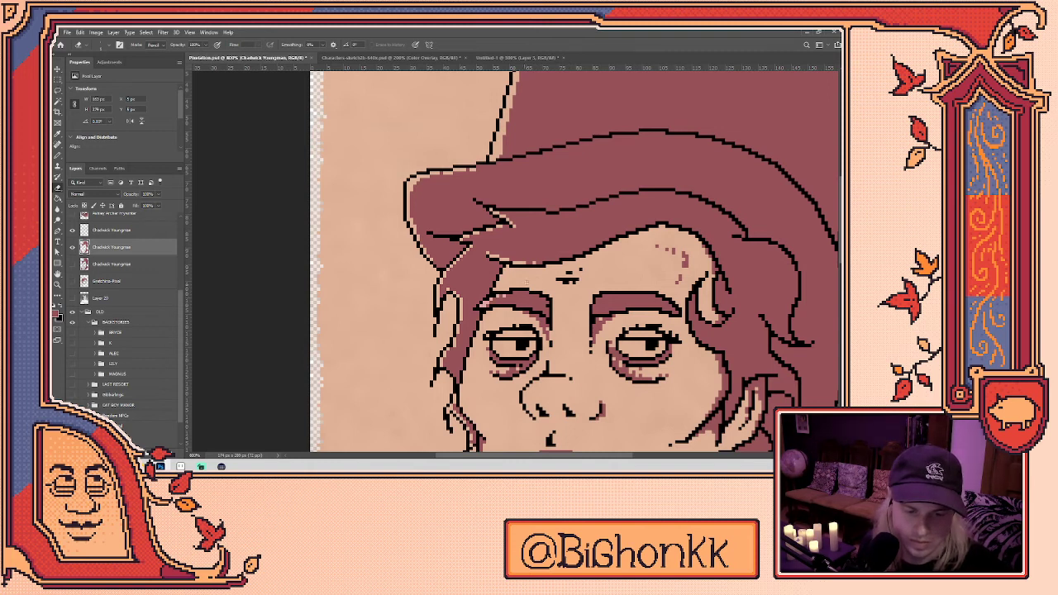
{"action": "scroll", "coordinate": [616, 315], "scroll_direction": "down", "scroll_amount": 5}
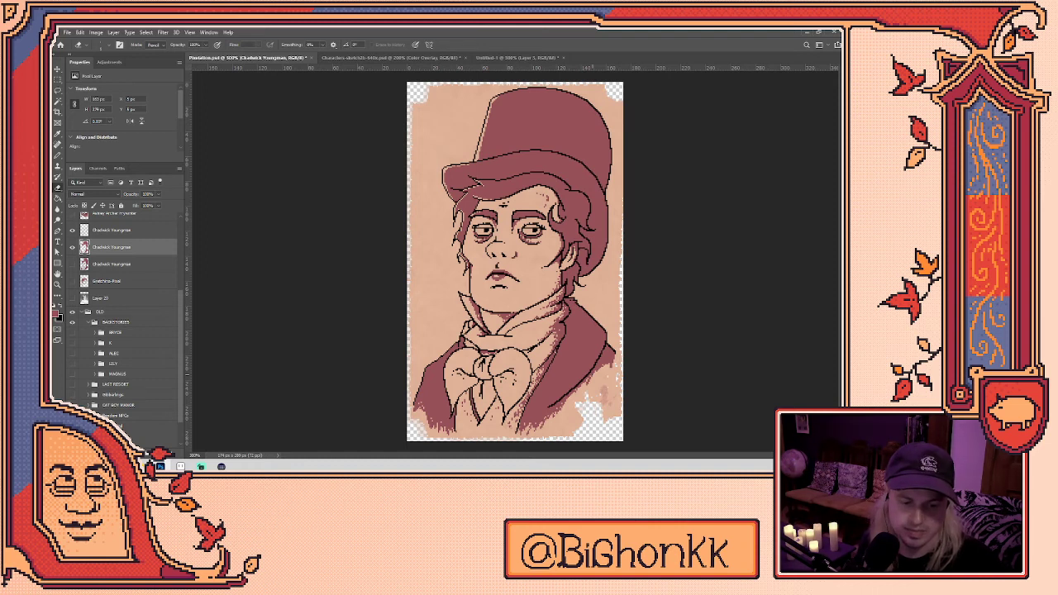
- Turn on the CMYK Proof Colors preview (Ctrl+Y) and inspect the portrait
{"action": "scroll", "coordinate": [538, 395], "scroll_direction": "up", "scroll_amount": 2}
{"action": "scroll", "coordinate": [526, 374], "scroll_direction": "up", "scroll_amount": 1}
{"action": "key", "text": "b"}
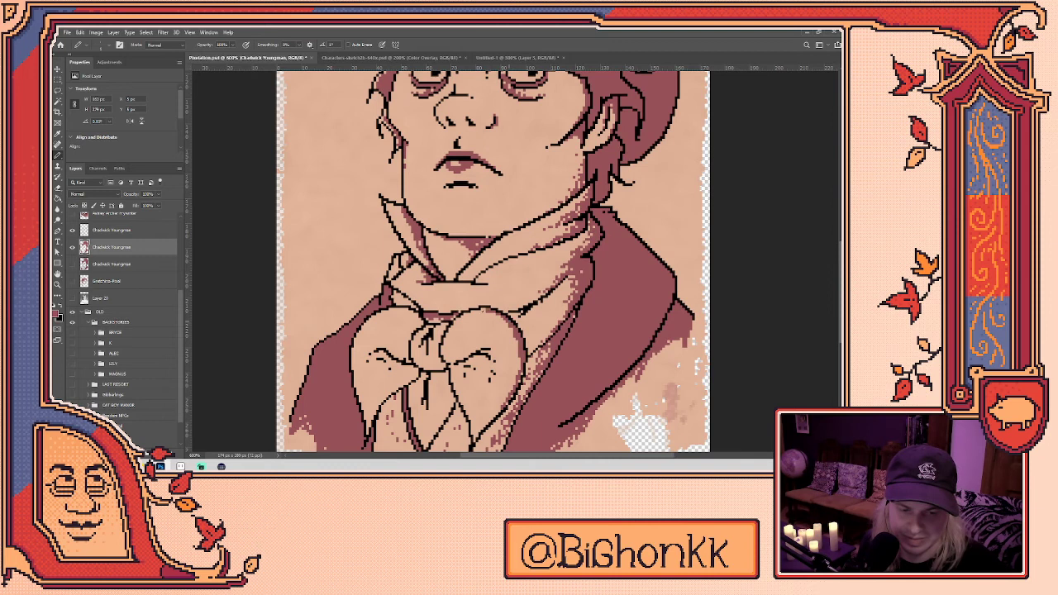
{"action": "scroll", "coordinate": [651, 403], "scroll_direction": "down", "scroll_amount": 3}
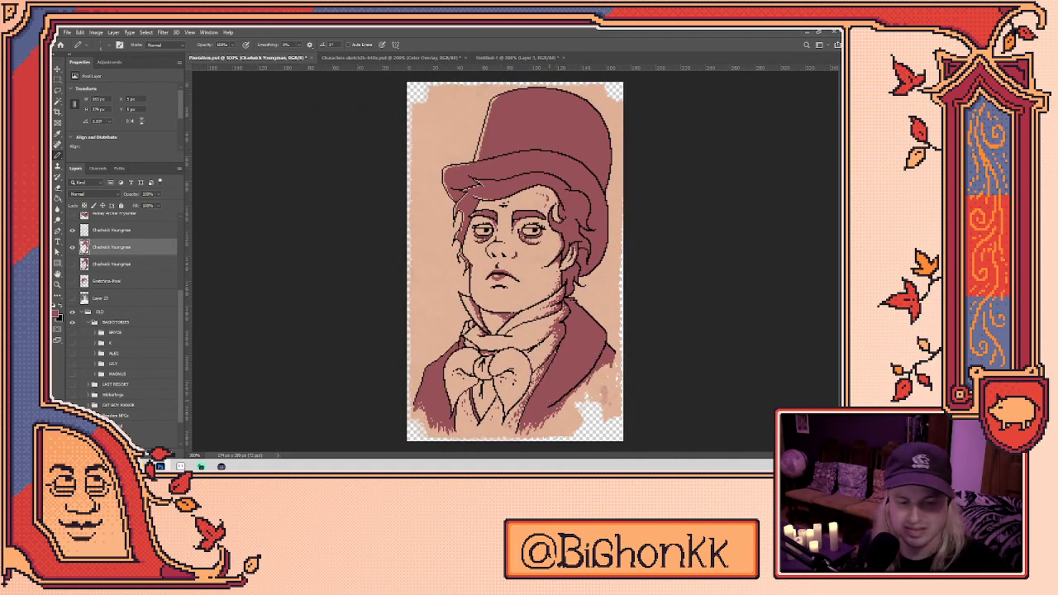
{"action": "key", "text": "ctrl+y"}
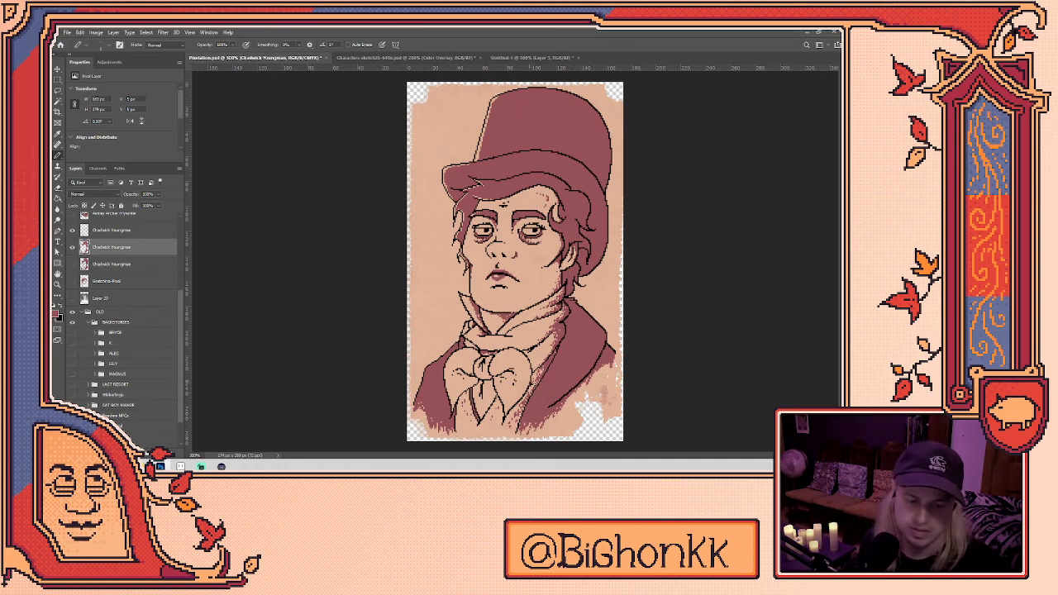
{"action": "scroll", "coordinate": [530, 387], "scroll_direction": "up", "scroll_amount": 3}
{"action": "scroll", "coordinate": [524, 385], "scroll_direction": "down", "scroll_amount": 3}
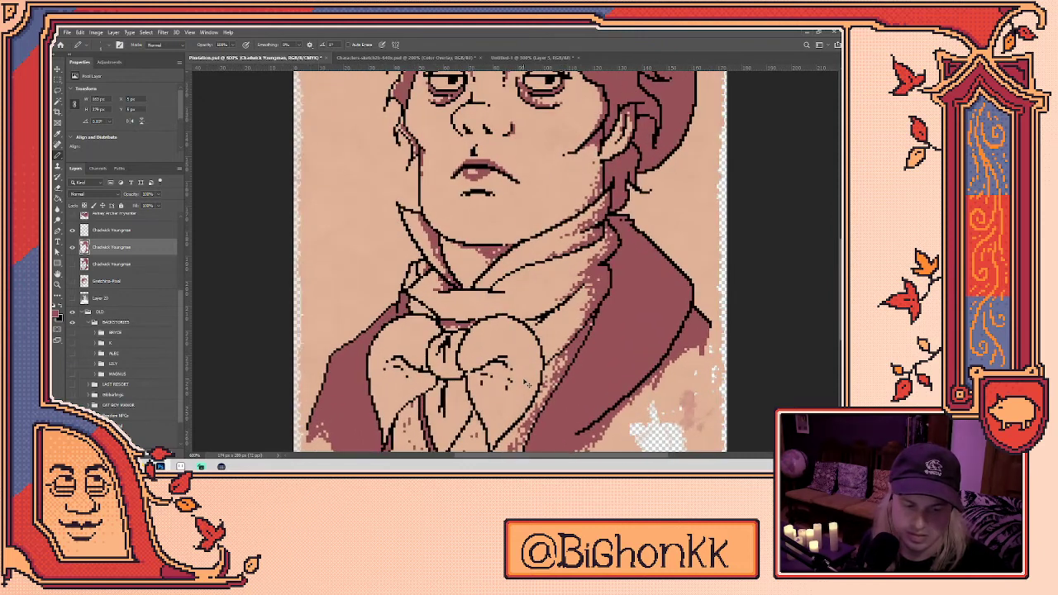
{"action": "scroll", "coordinate": [529, 339], "scroll_direction": "up", "scroll_amount": 3}
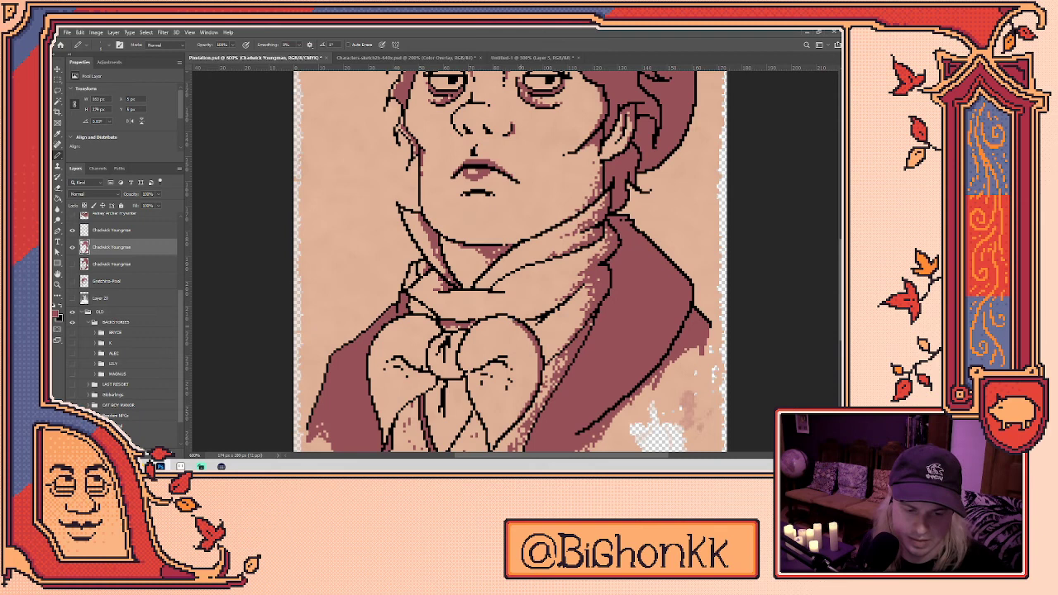
{"action": "scroll", "coordinate": [509, 264], "scroll_direction": "down", "scroll_amount": 3}
{"action": "scroll", "coordinate": [510, 264], "scroll_direction": "up", "scroll_amount": 3}
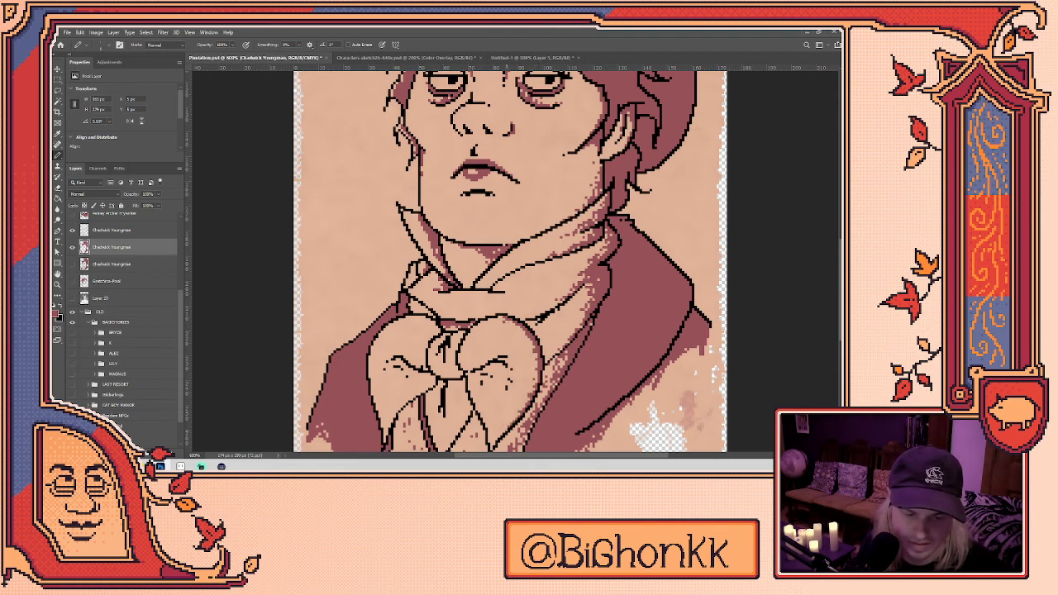
- Compare the pixel art with the smooth sketch and zoom out to the whole portrait
{"action": "key", "text": "ctrl+comma"}
{"action": "key", "text": "ctrl+comma"}
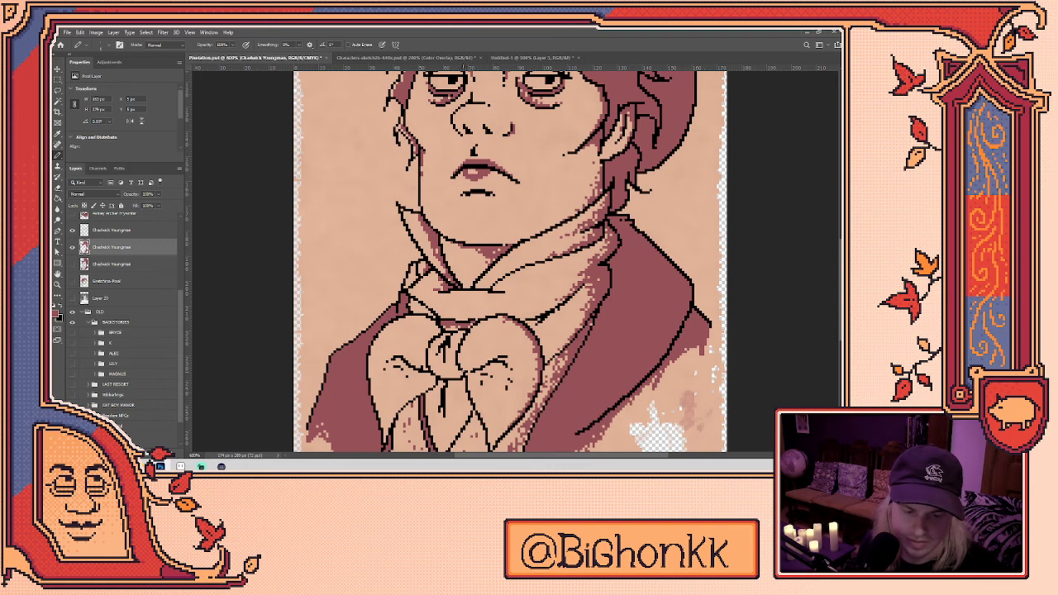
{"action": "key", "text": "ctrl+comma"}
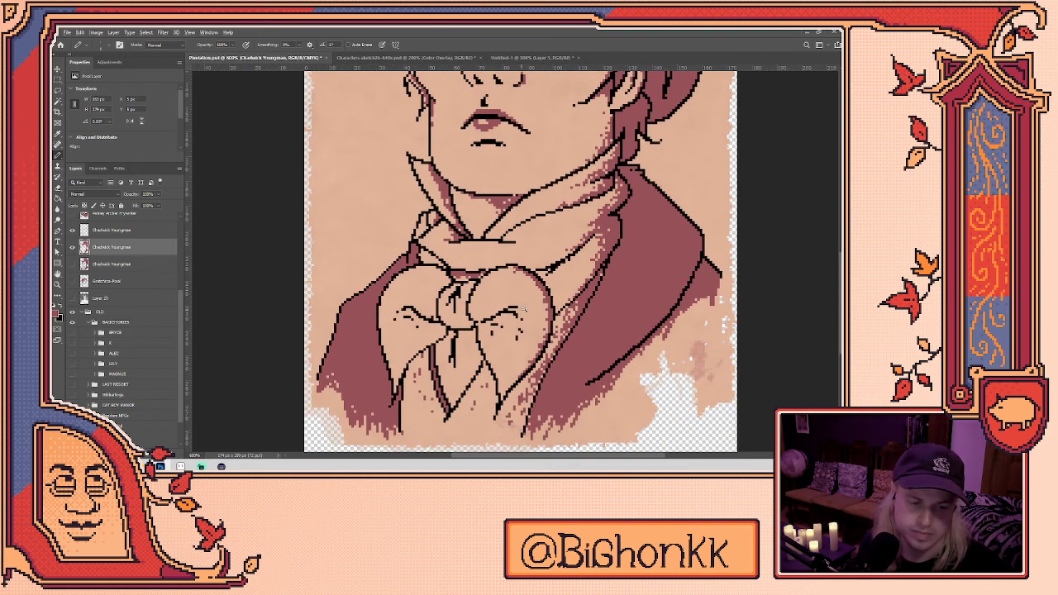
{"action": "key", "text": "ctrl+comma"}
{"action": "key", "text": "ctrl+minus"}
{"action": "key", "text": "ctrl+minus"}
{"action": "key", "text": "ctrl+comma"}
{"action": "key", "text": "ctrl+comma"}
{"action": "key", "text": "ctrl+minus"}
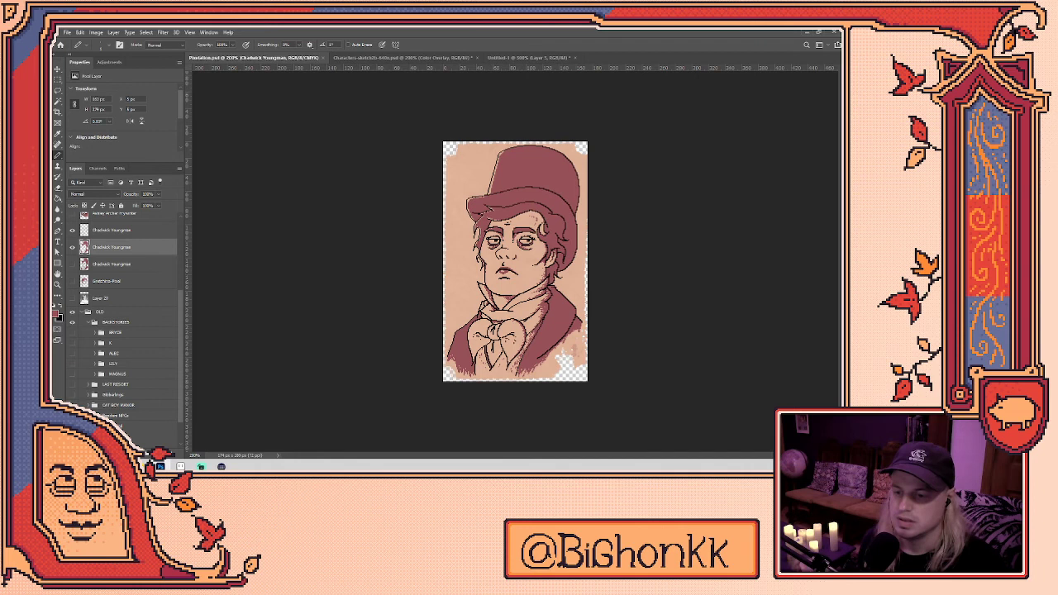
{"action": "left_click", "coordinate": [118, 232]}
{"action": "right_click", "coordinate": [115, 245]}
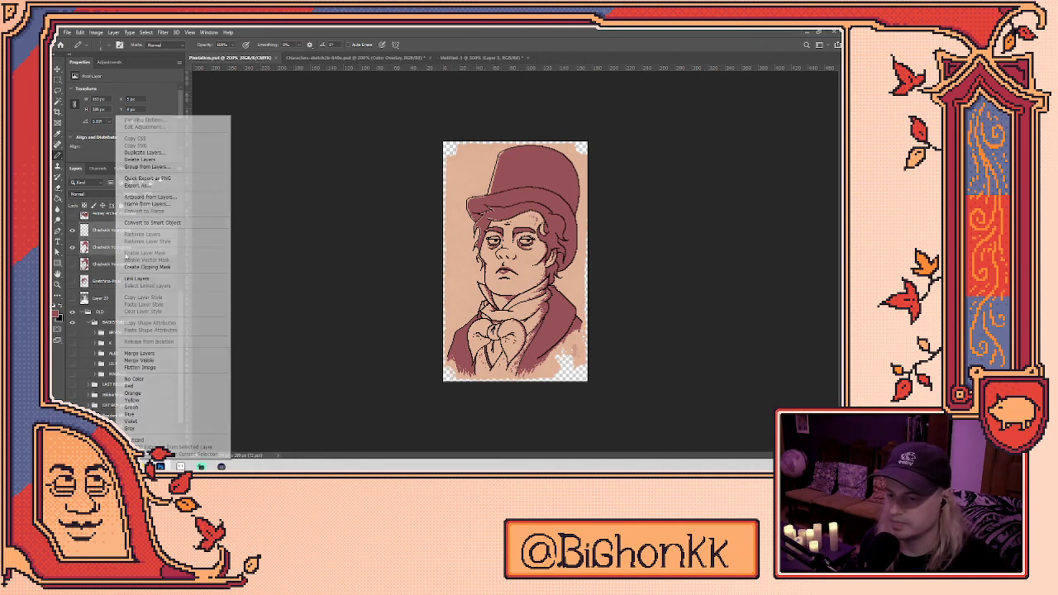
{"action": "left_click", "coordinate": [152, 358]}
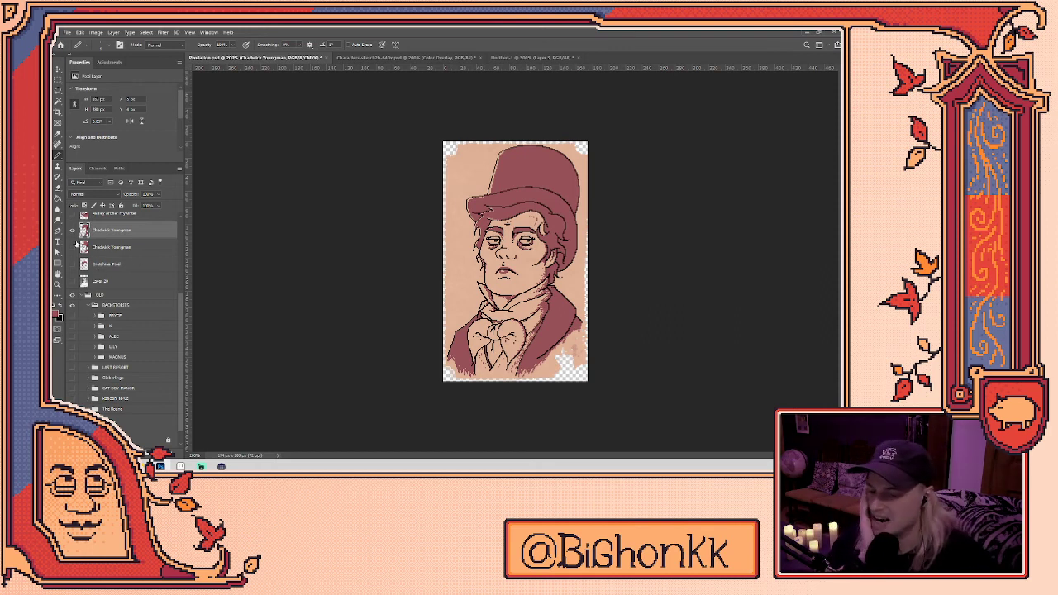
{"action": "left_click", "coordinate": [74, 231]}
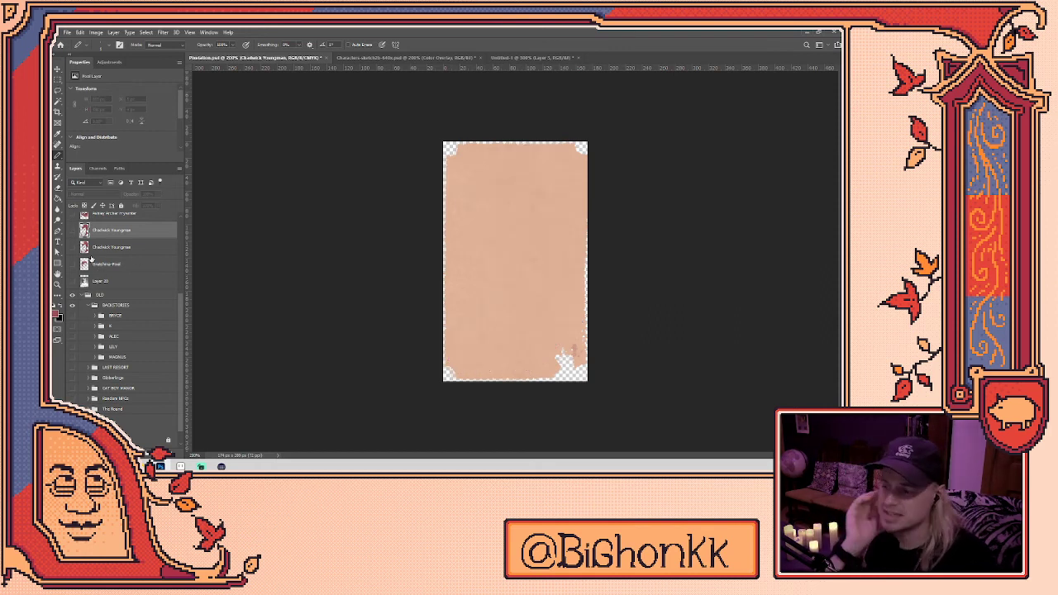
{"action": "left_click", "coordinate": [73, 231]}
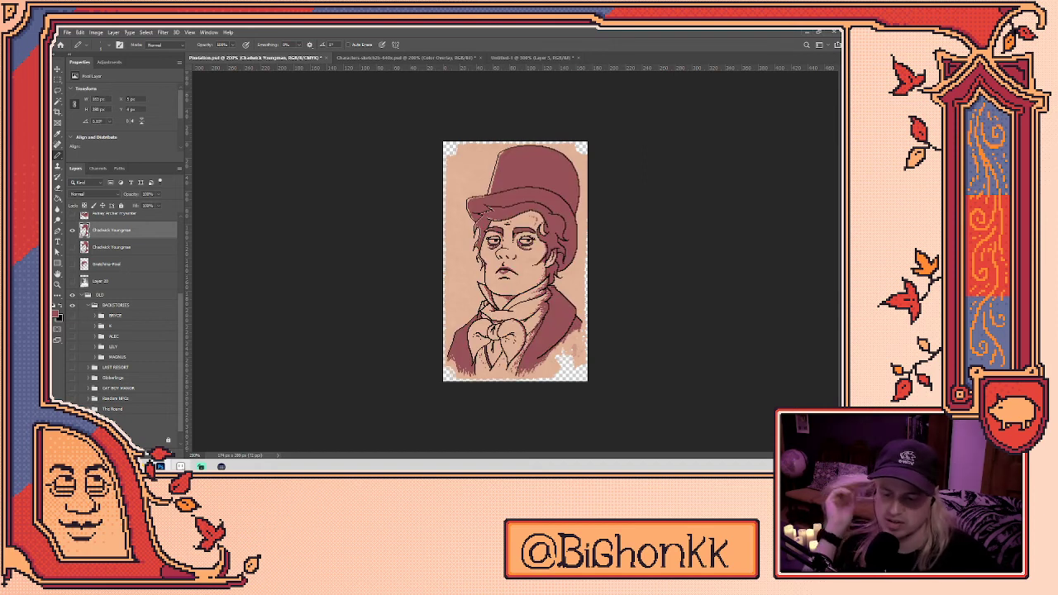
{"action": "left_click", "coordinate": [180, 467]}
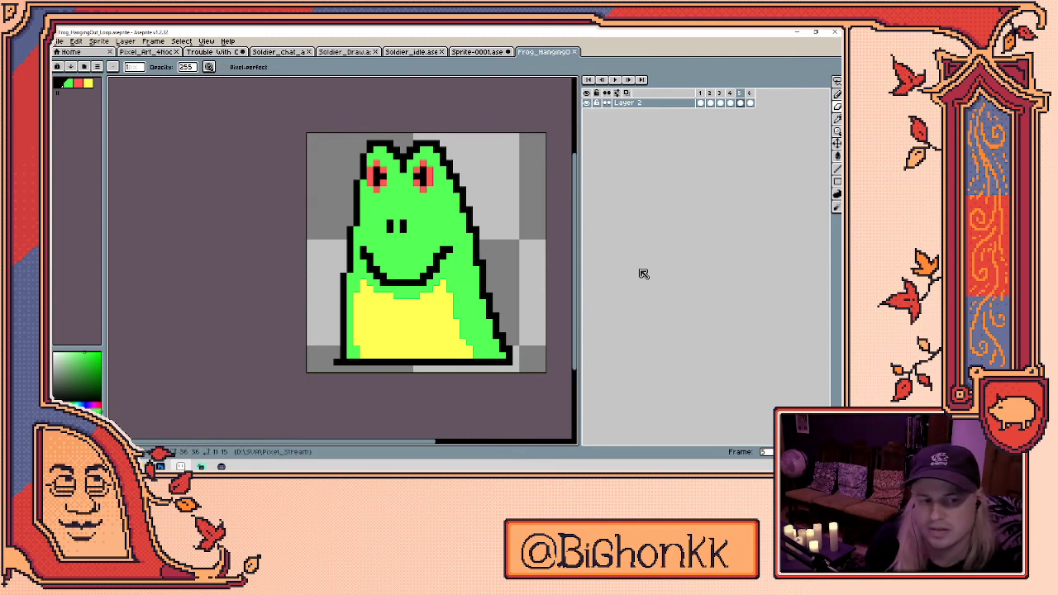
- Play the frog sprite's looping animation in the Aseprite timeline
{"action": "key", "text": "Return"}
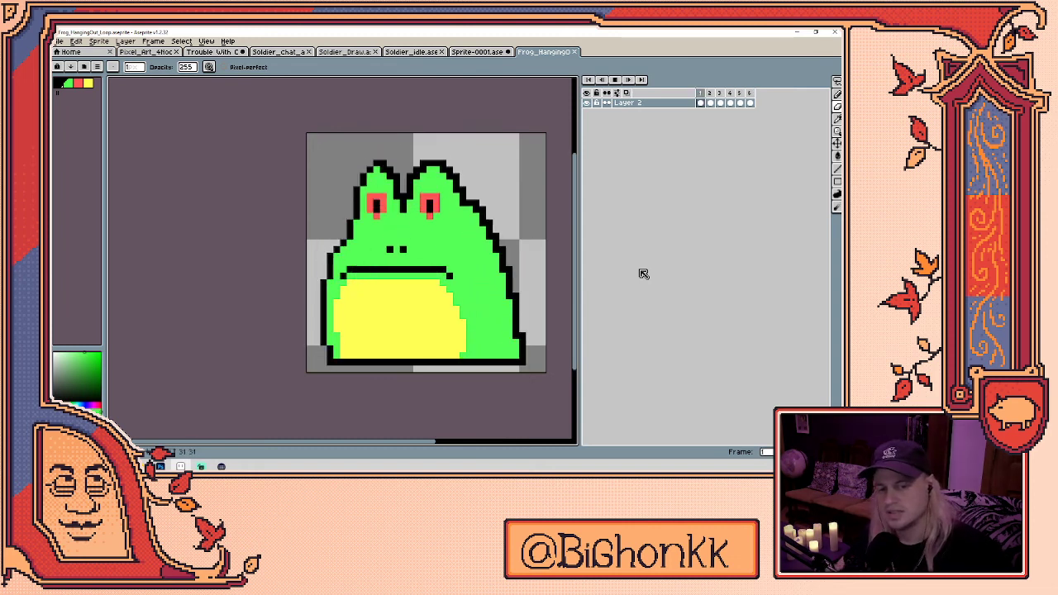